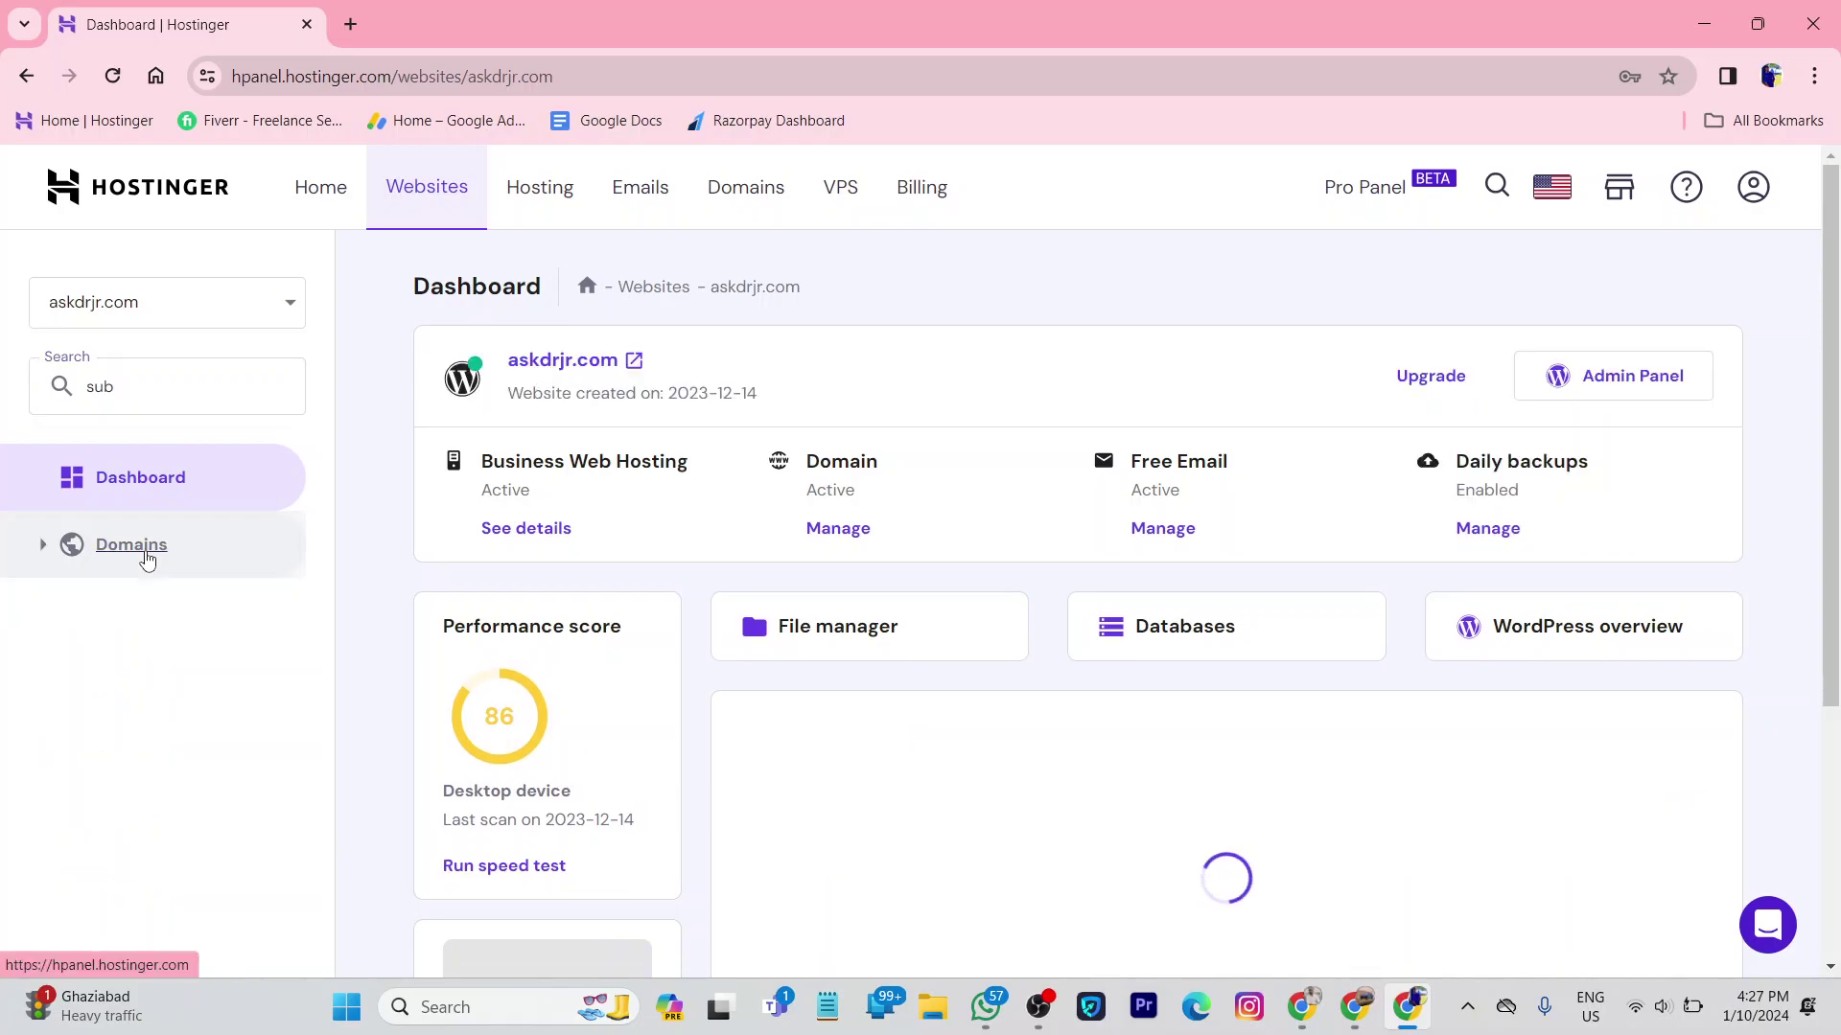
click(143, 546)
- Add the subdomain 'demo' under Domains > Subdomains, creating demo.askdrjr.com
click(142, 604)
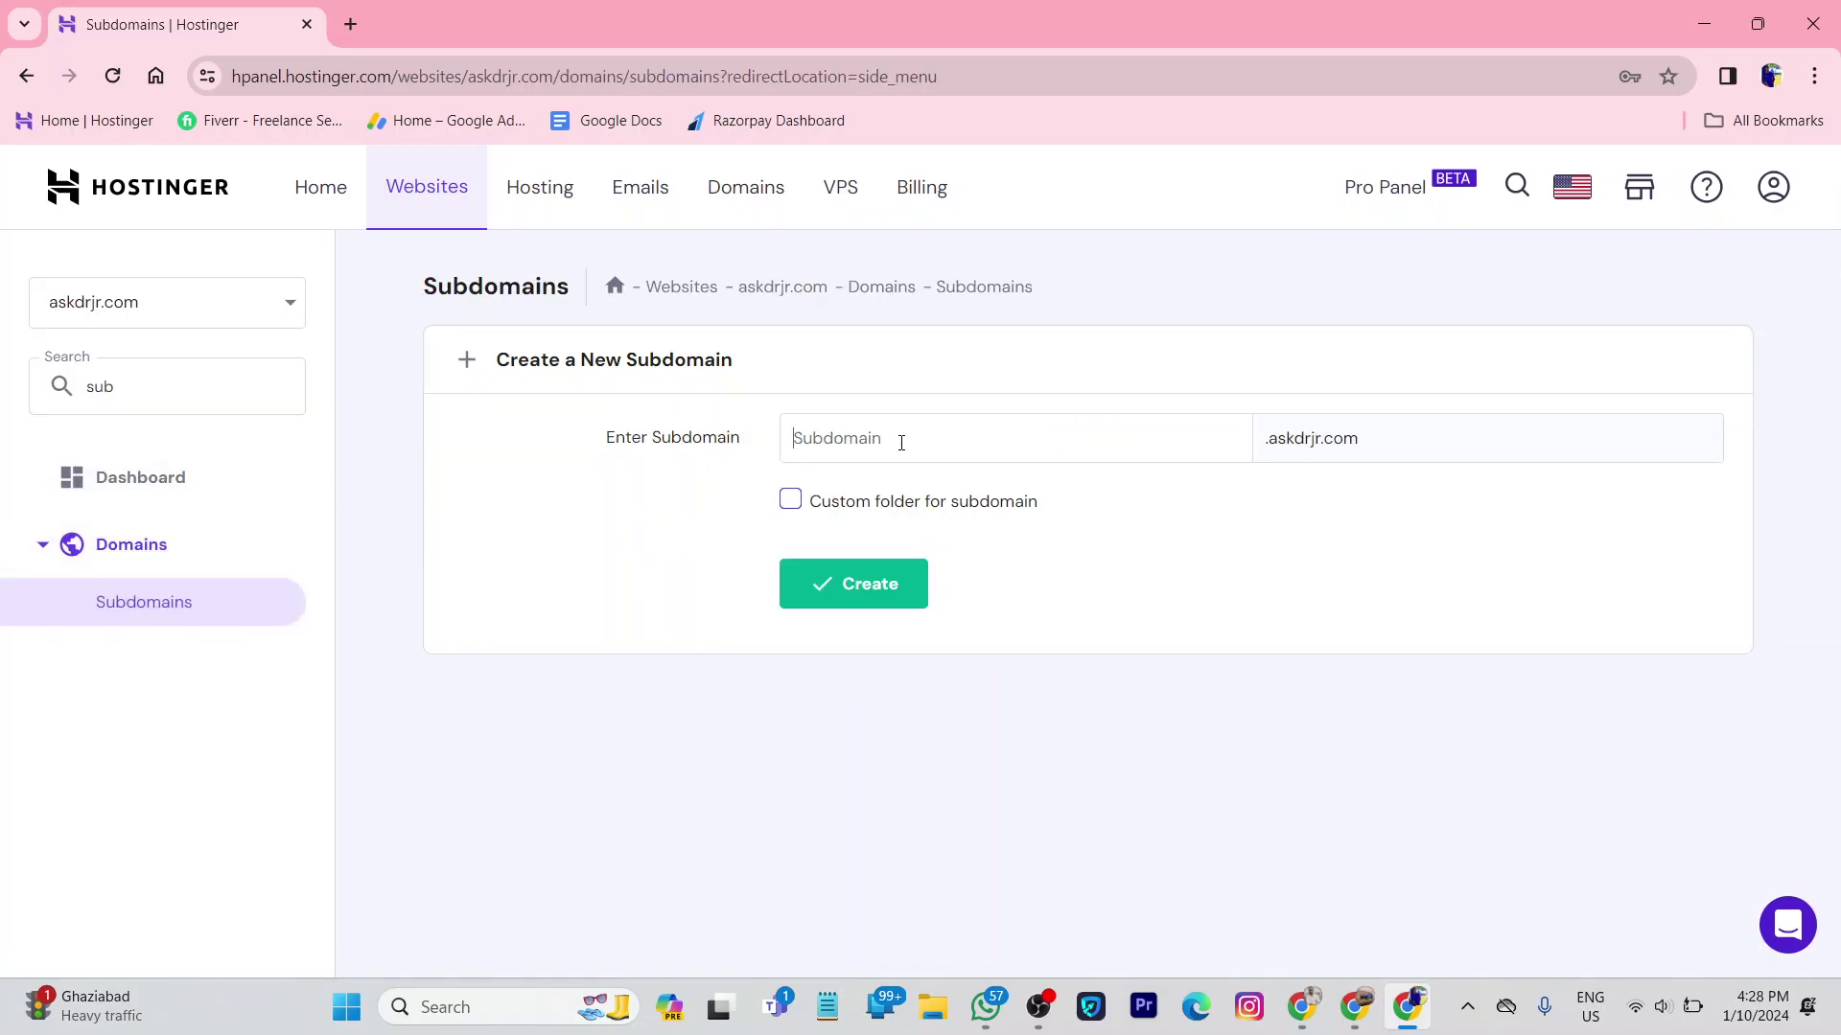
text(demo)
click(832, 591)
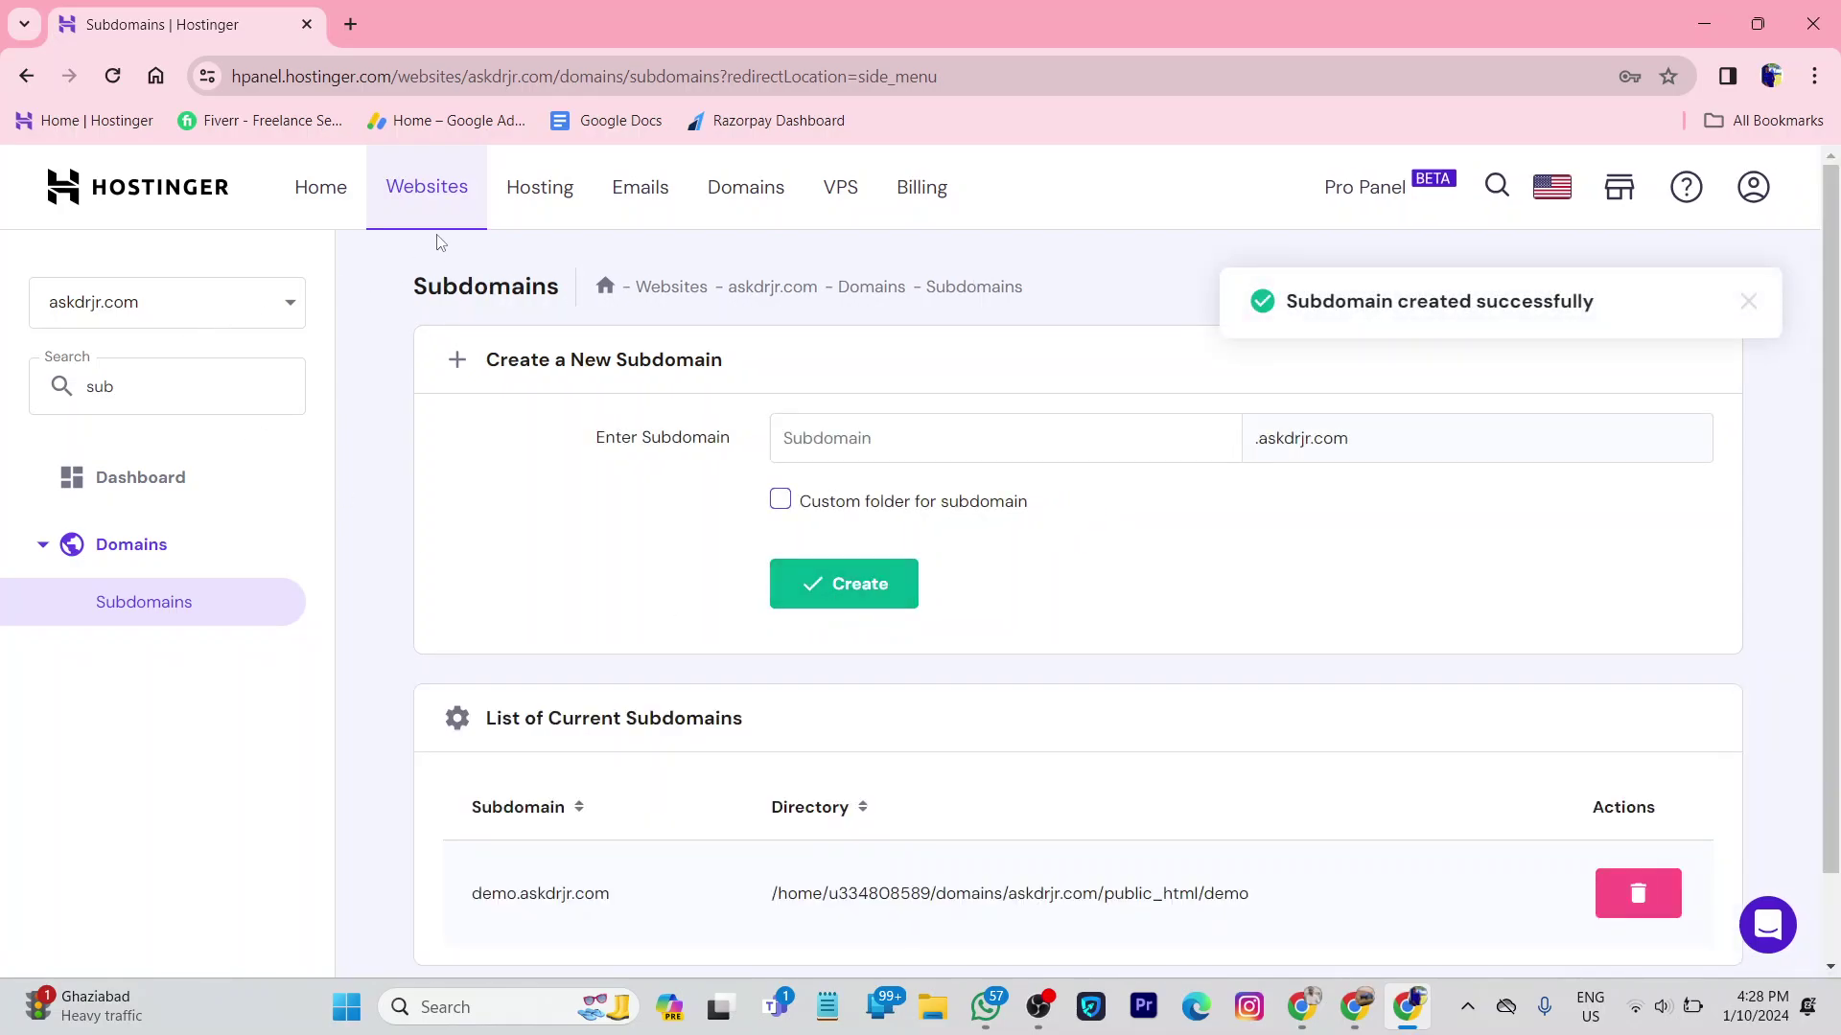
- Clear the sidebar search and open askdrjr.com's WordPress Overview, scrolled to Site Installs
click(124, 479)
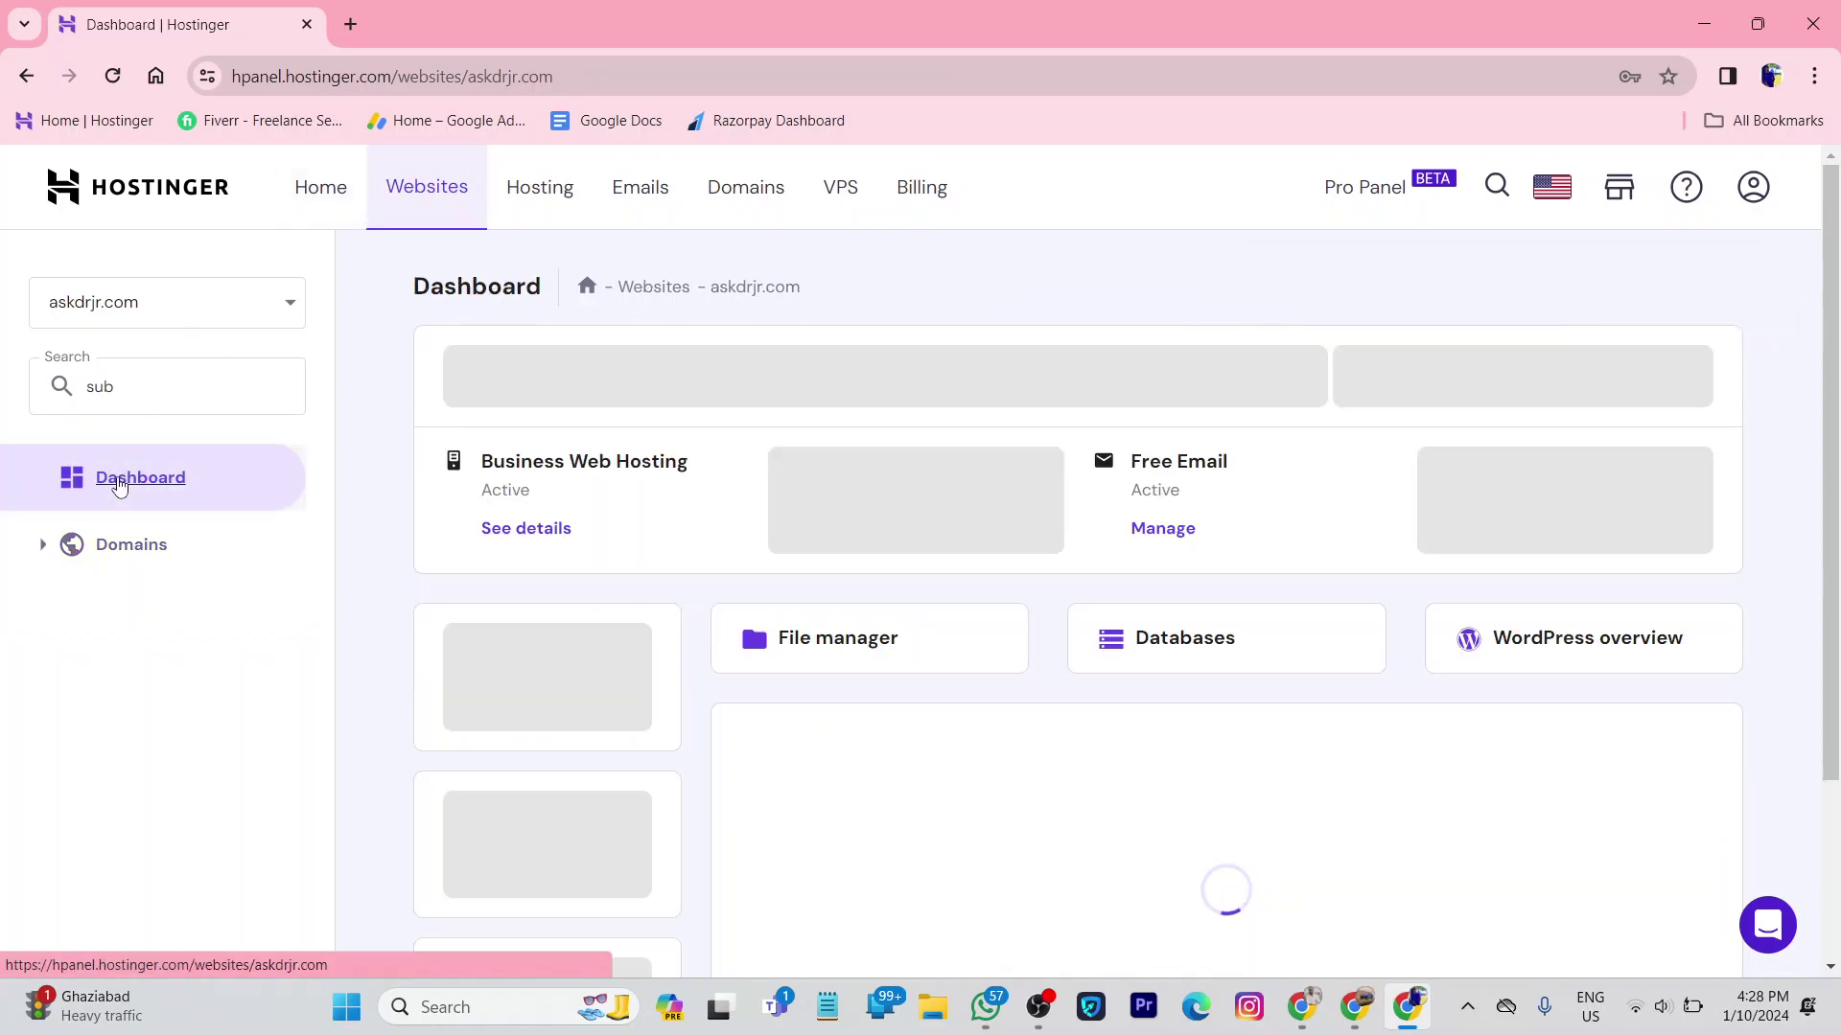
scroll(1048, 616, down, 5)
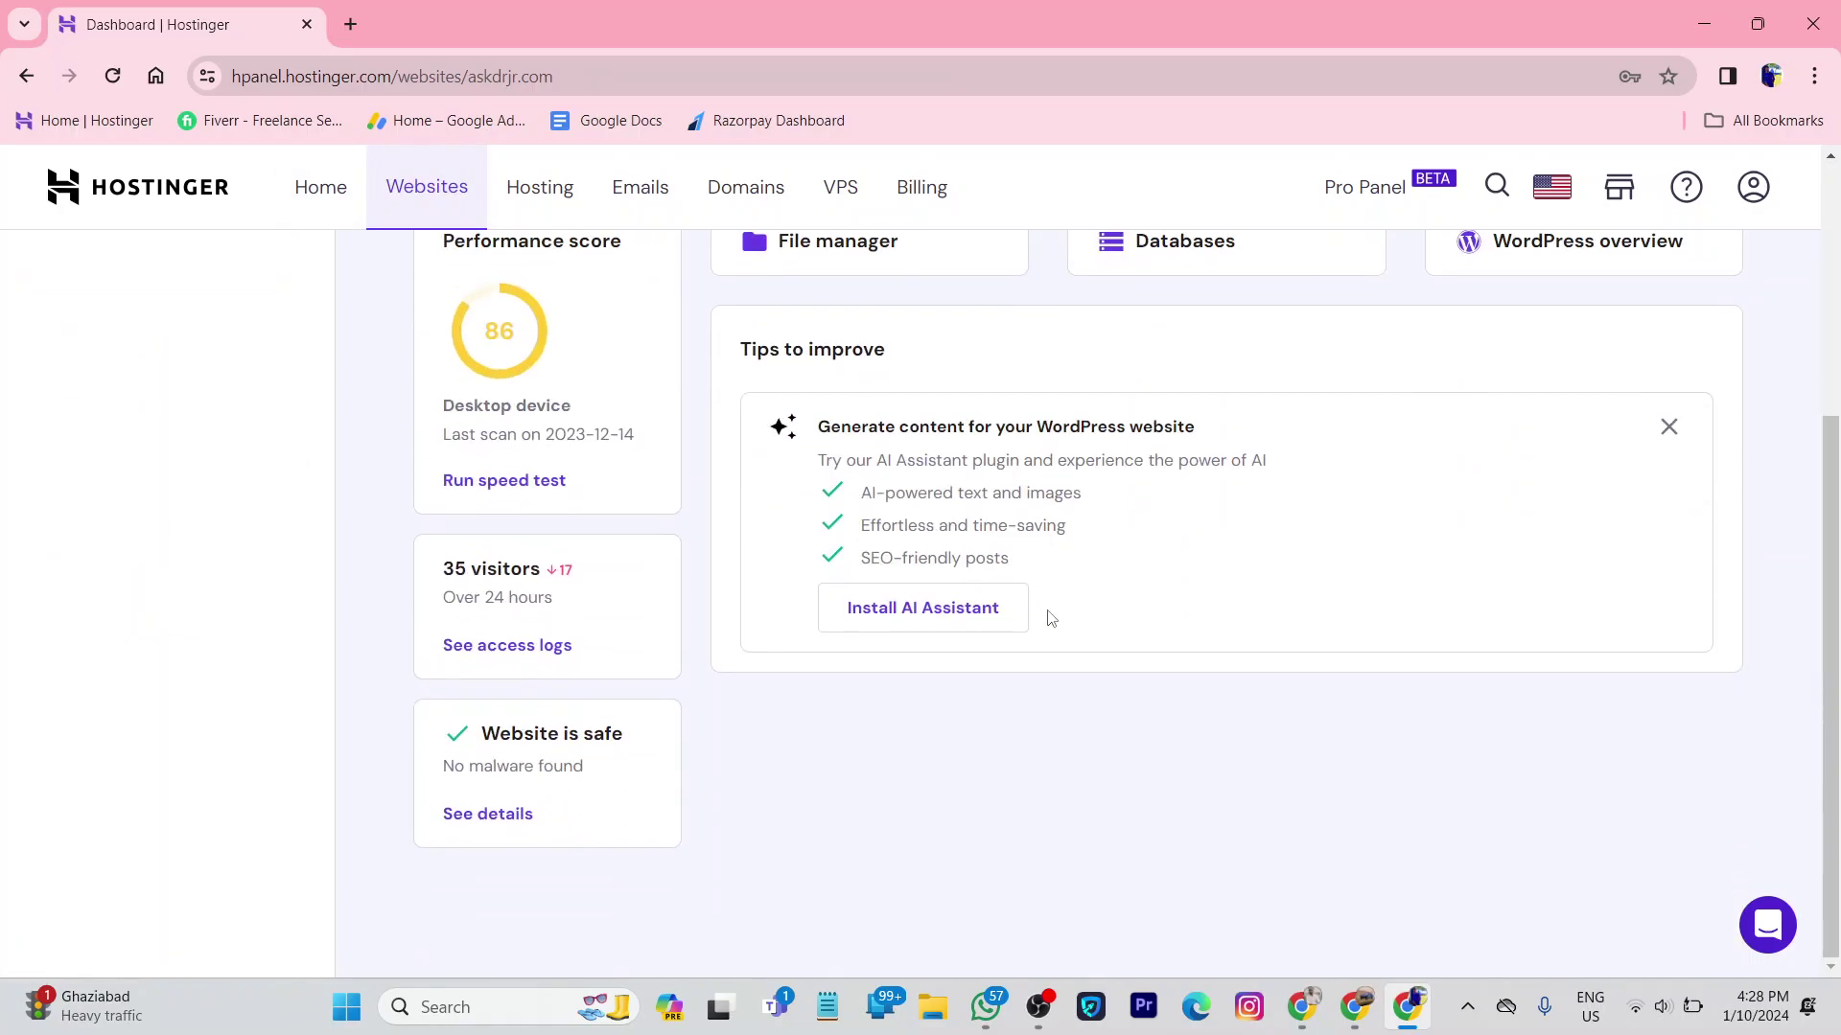
scroll(1051, 619, up, 5)
double_click(99, 383)
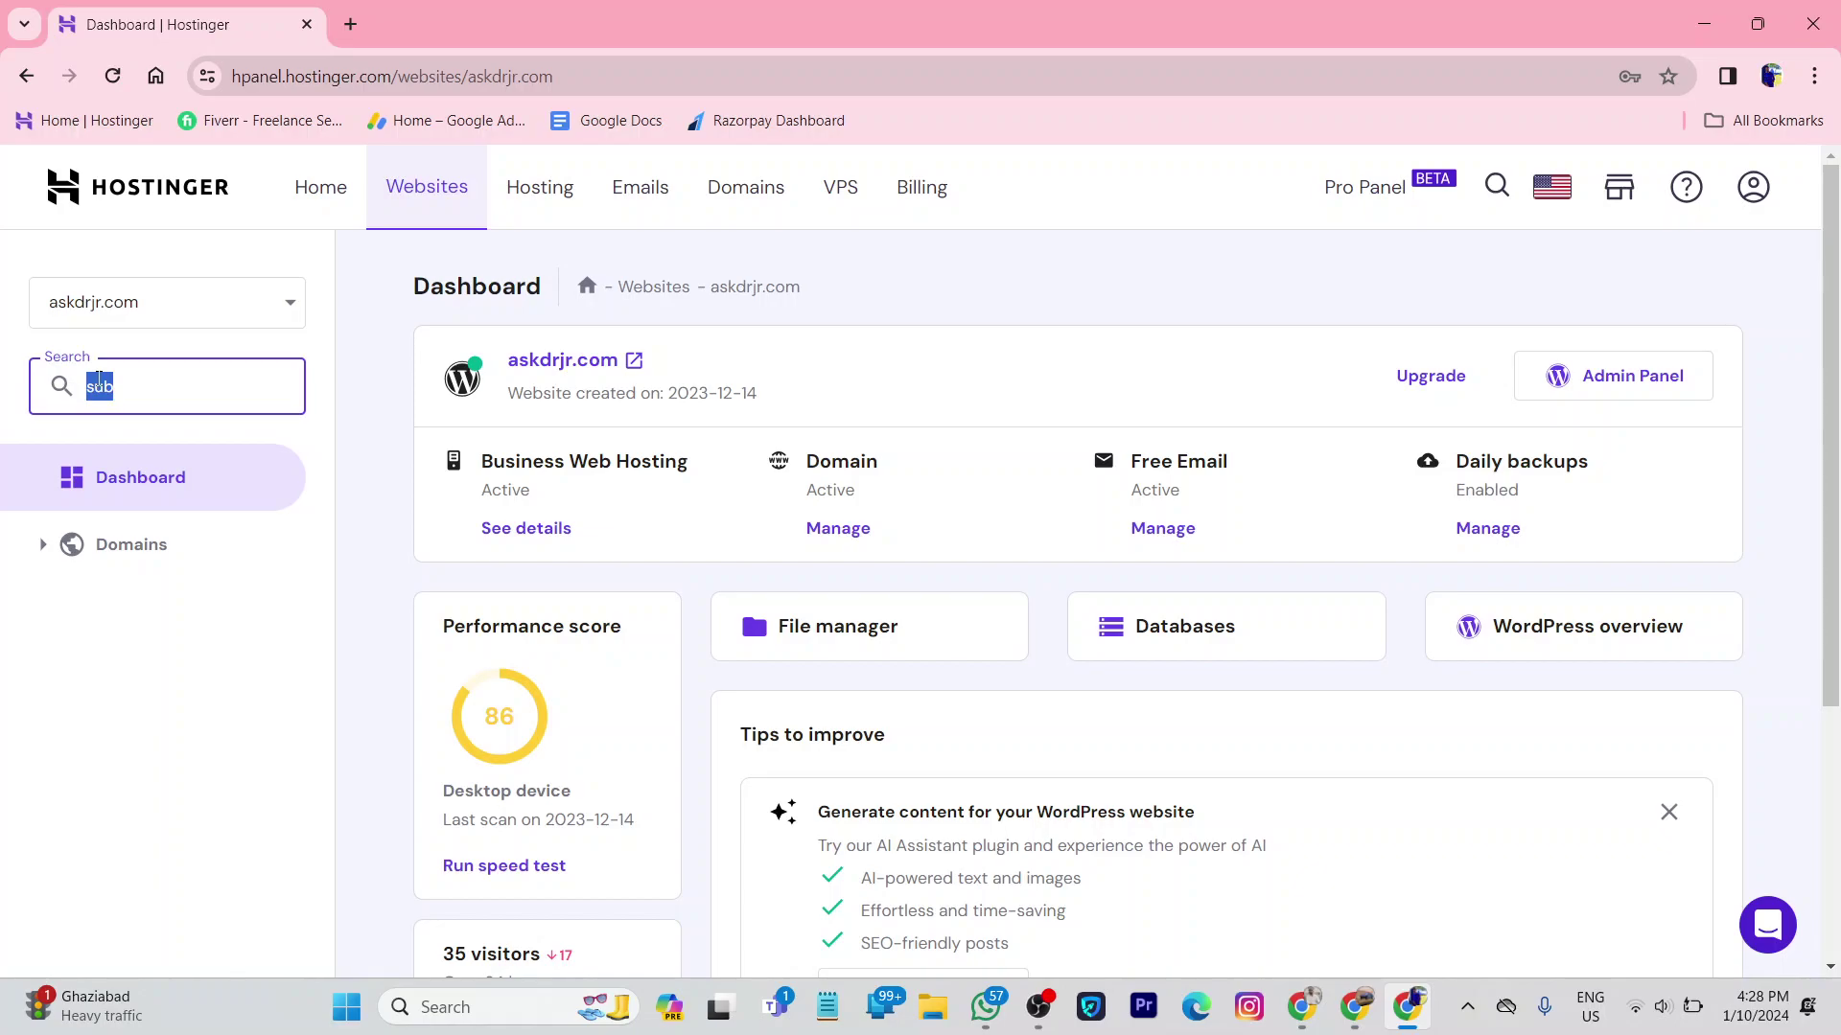
key(BackSpace)
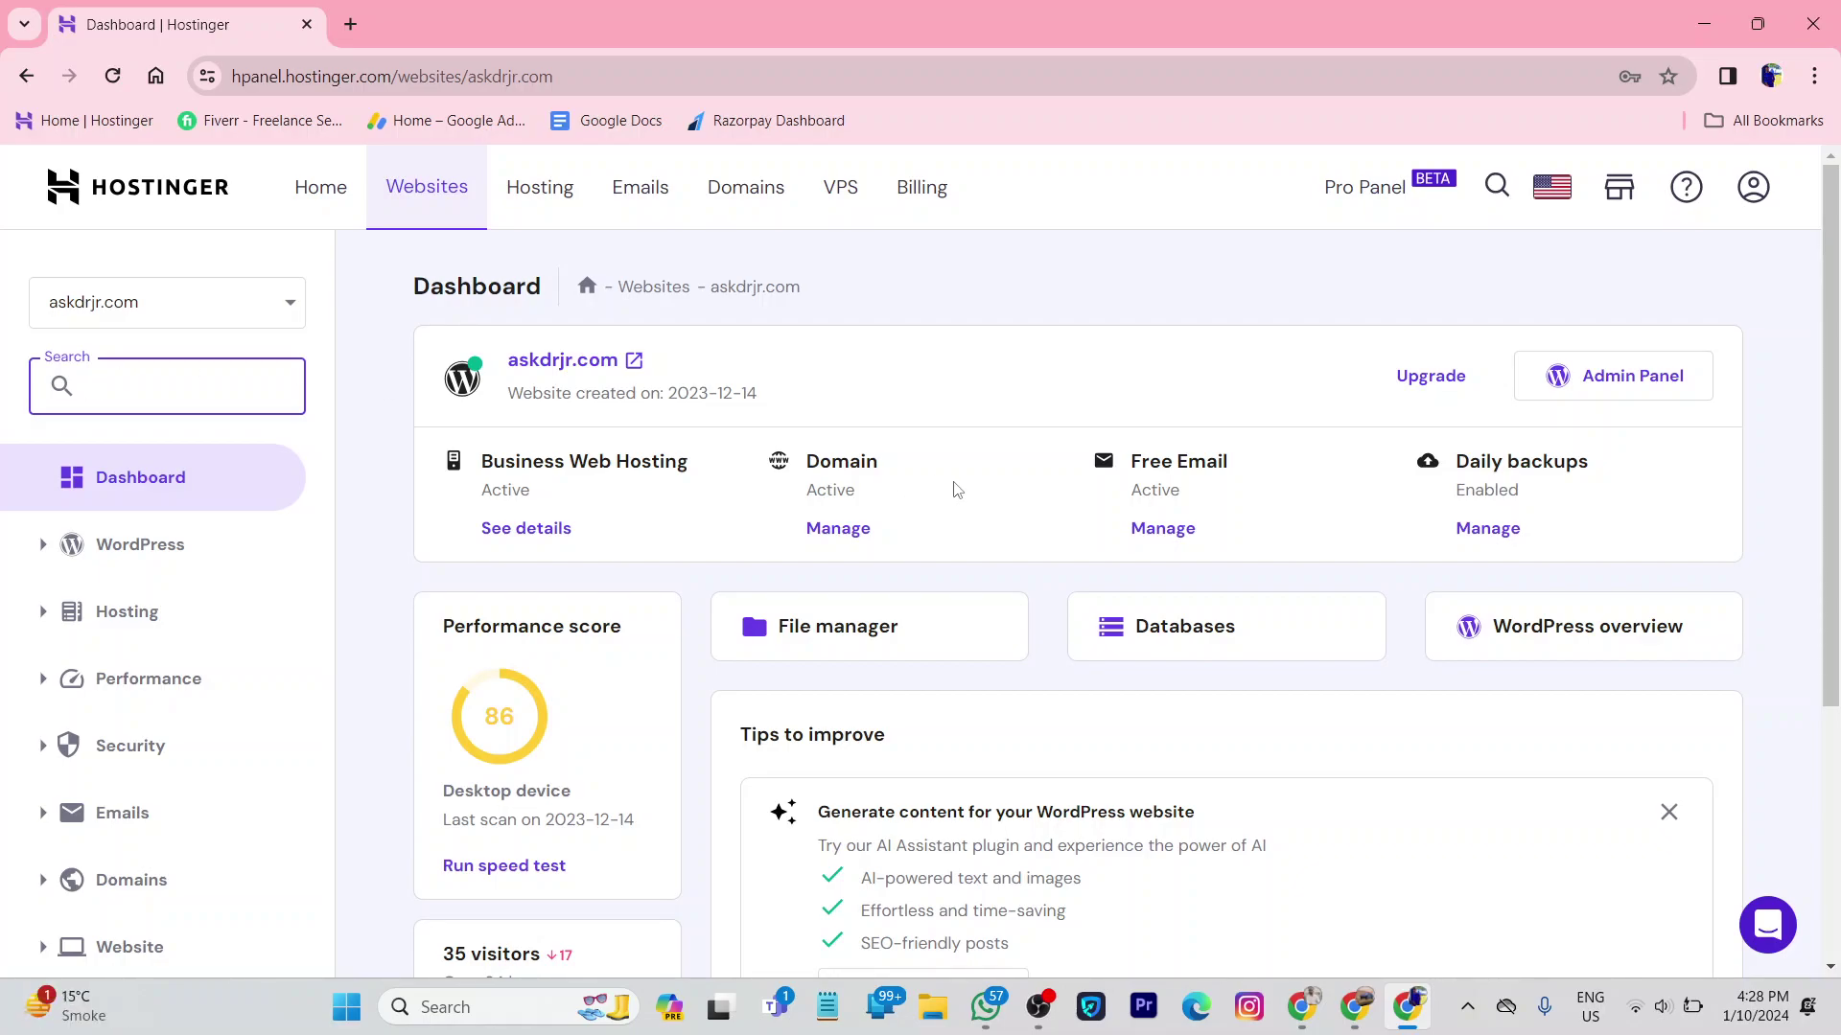
click(165, 538)
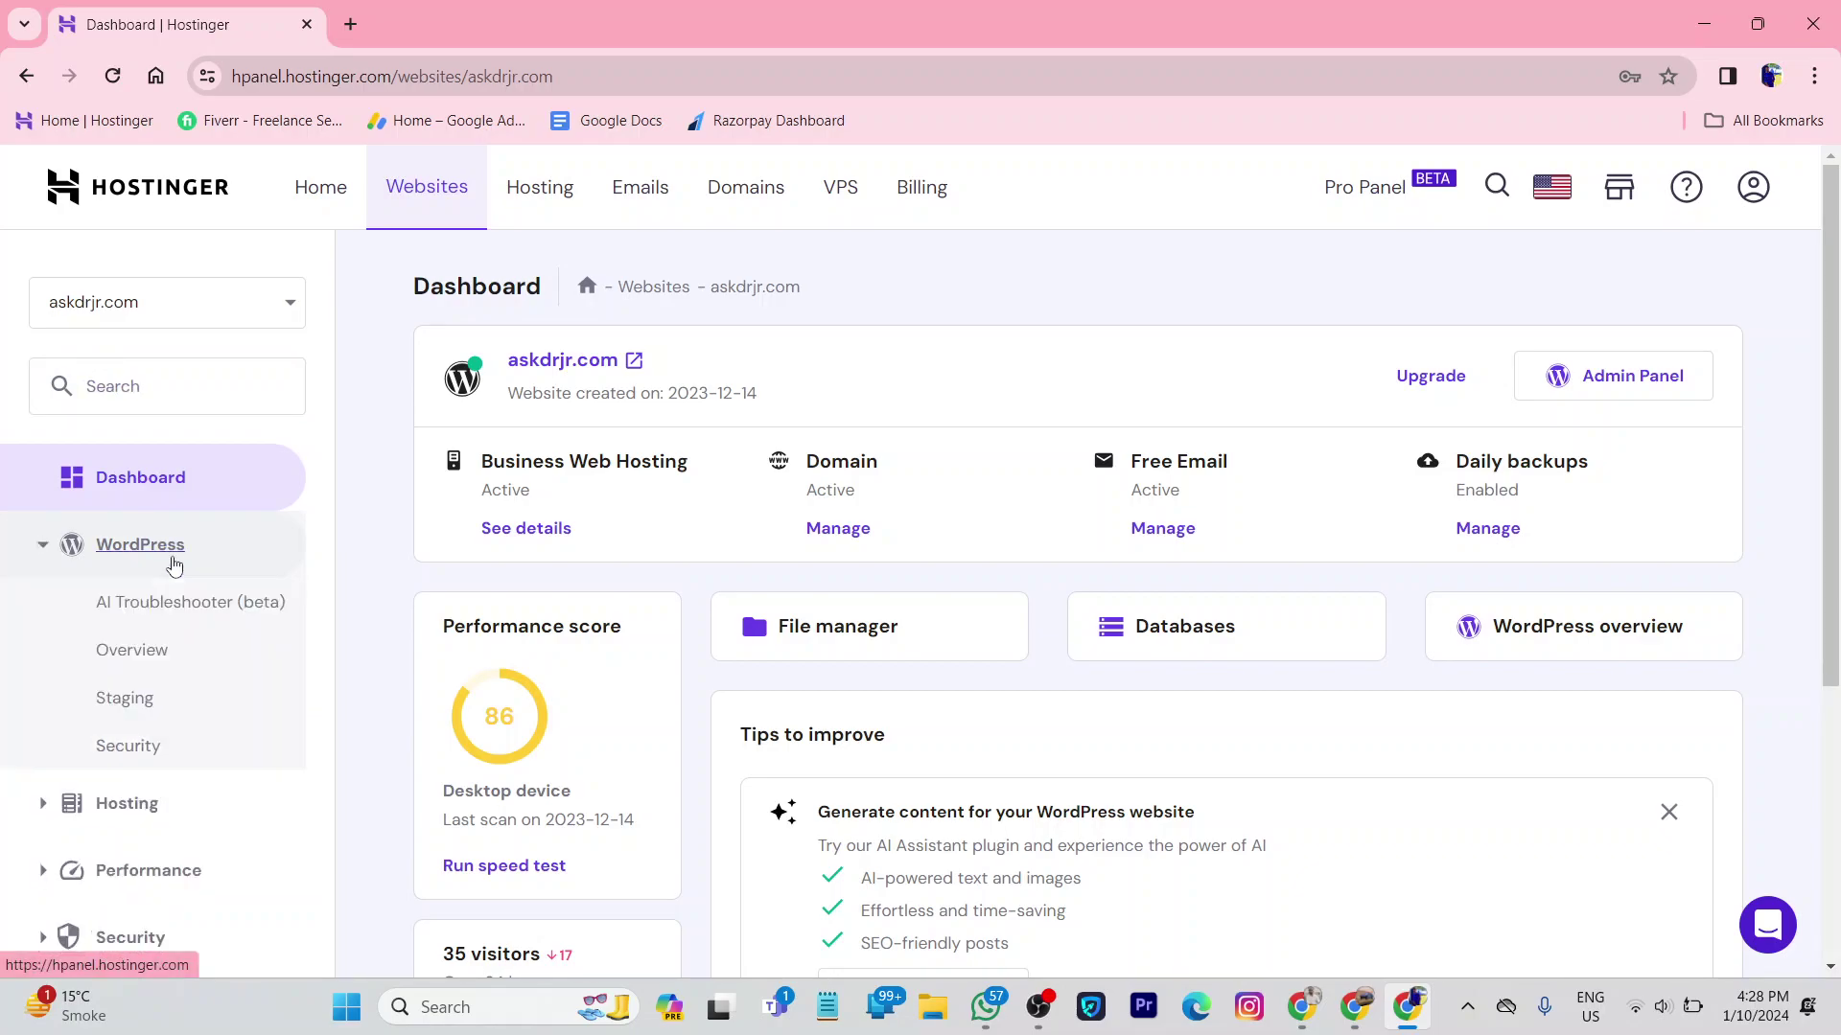
click(1582, 641)
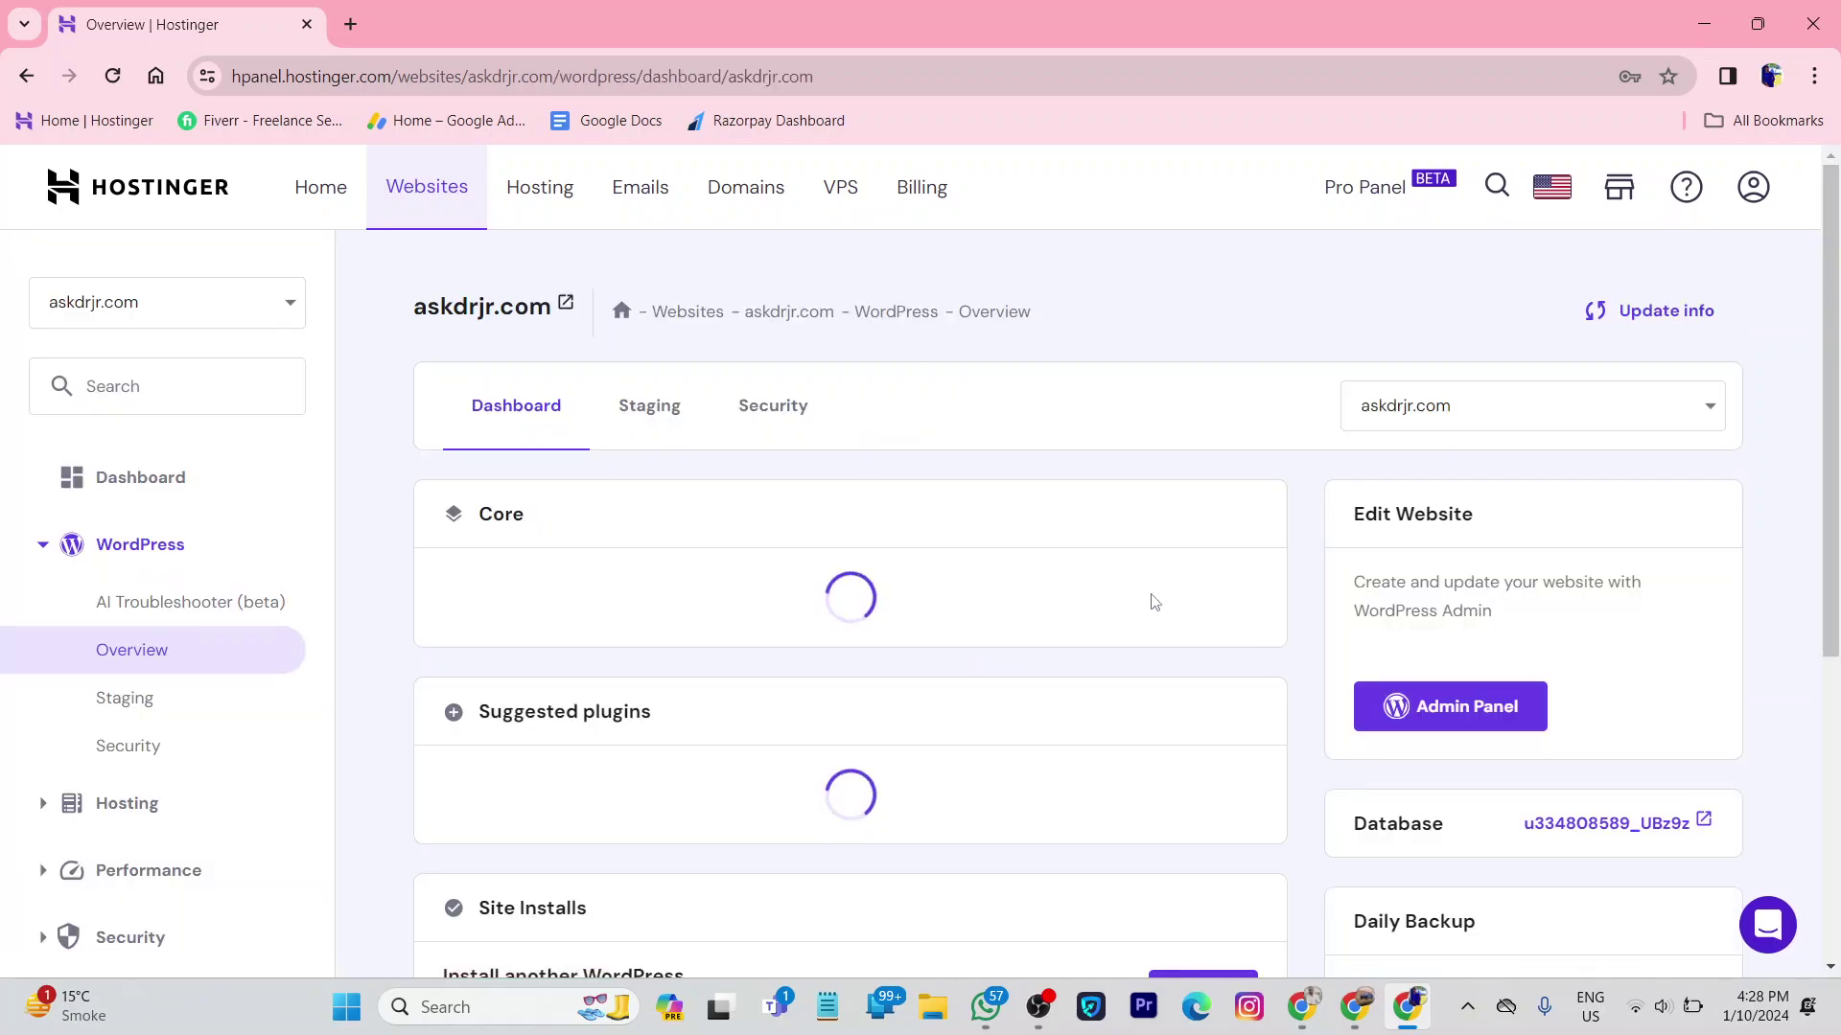
scroll(1102, 613, down, 5)
scroll(918, 666, down, 8)
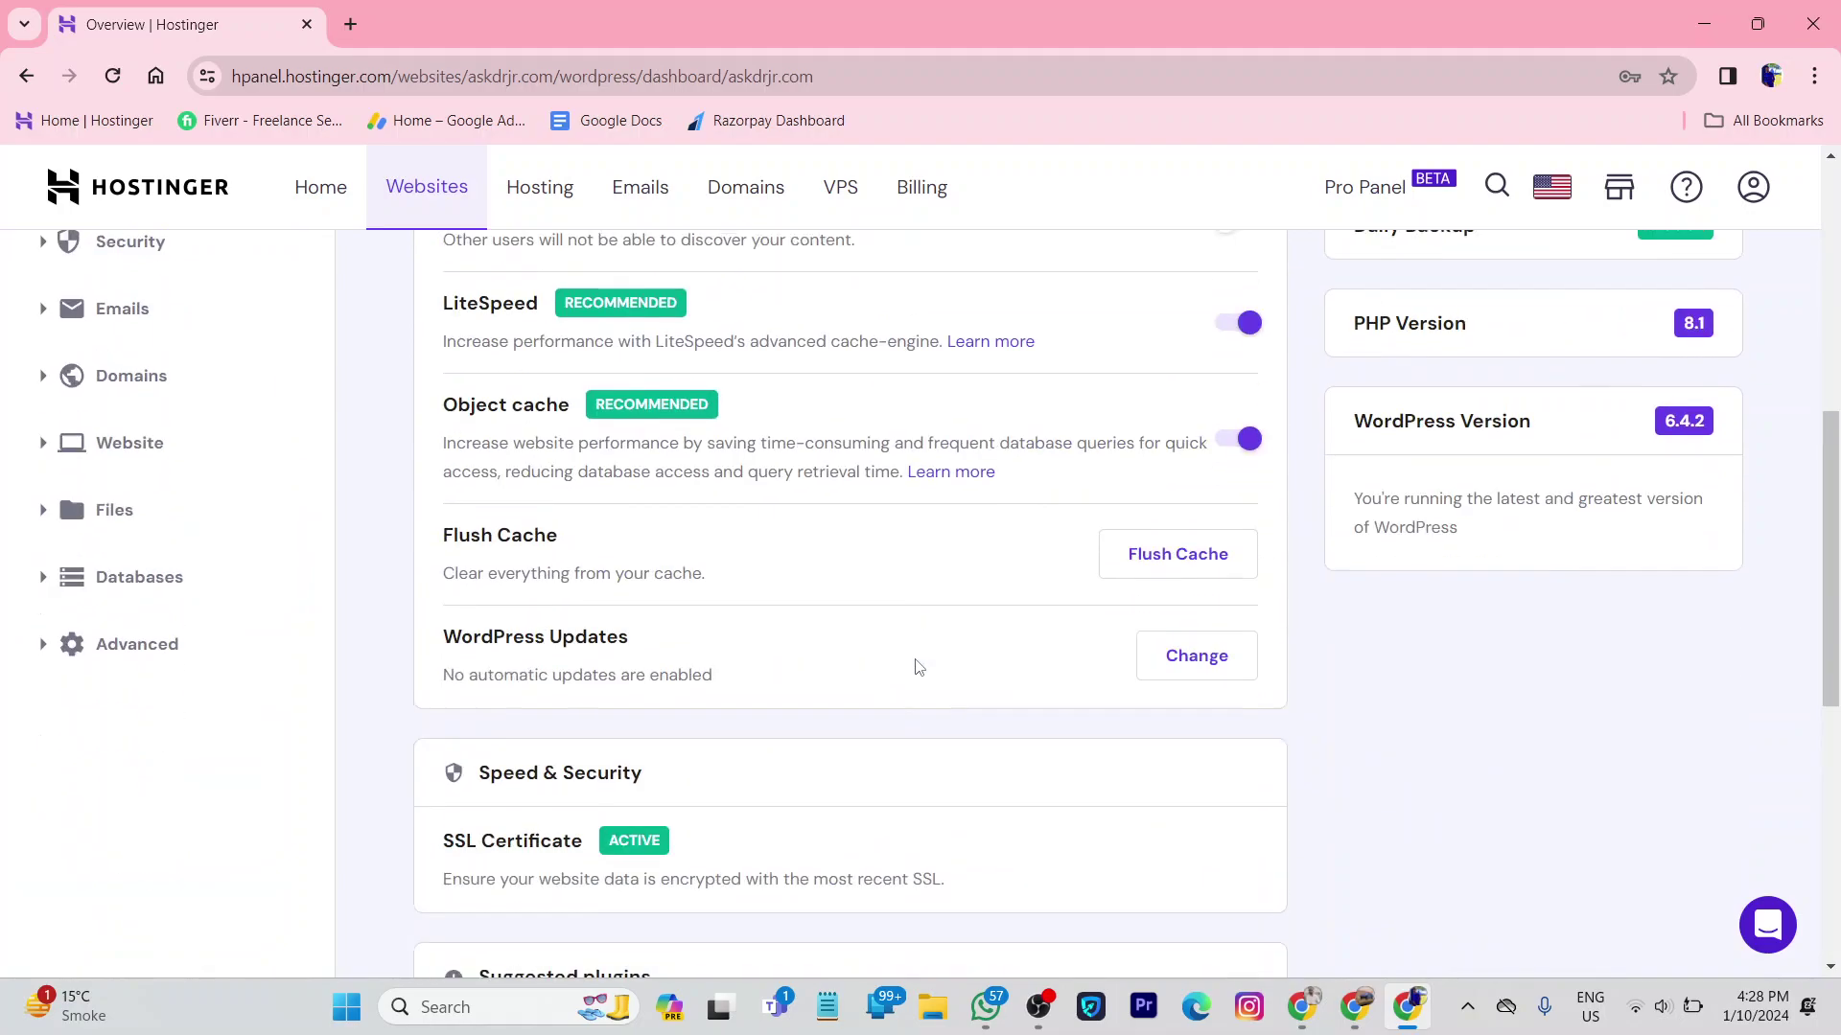
scroll(919, 667, down, 2)
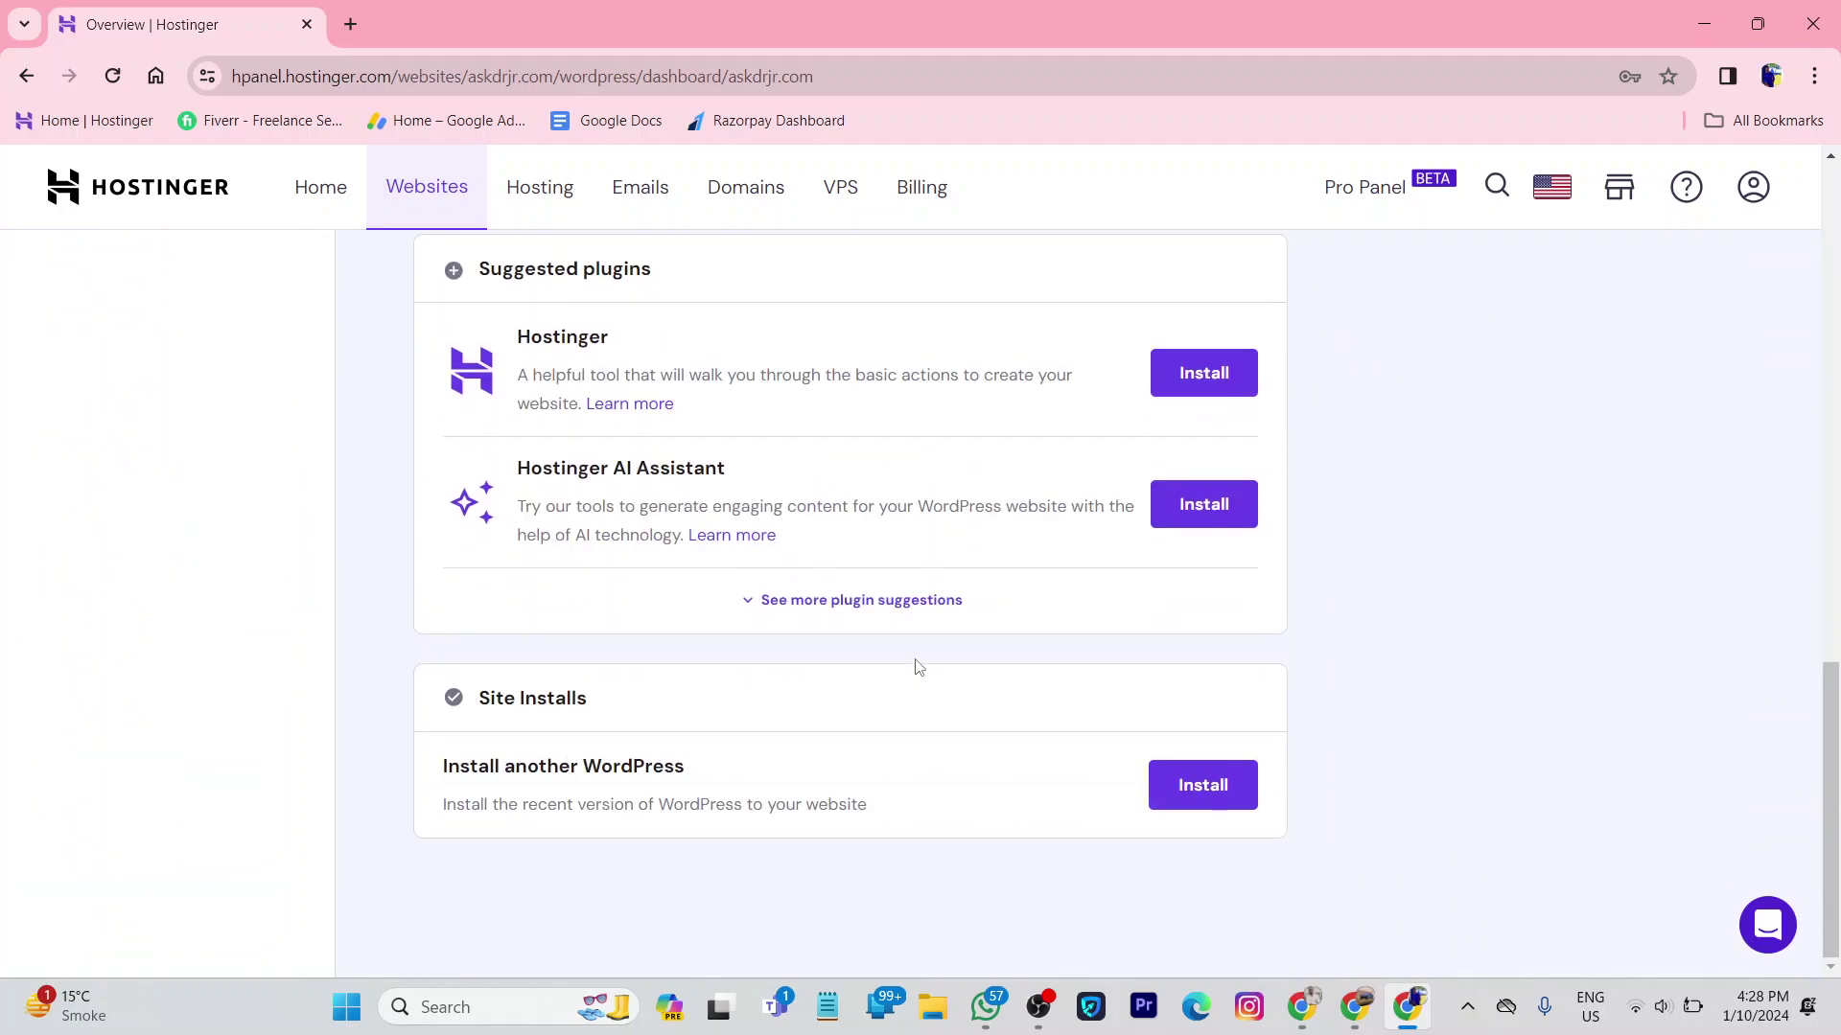
- Start another WordPress install titled 'demo' and replace the administrator email address
click(1218, 798)
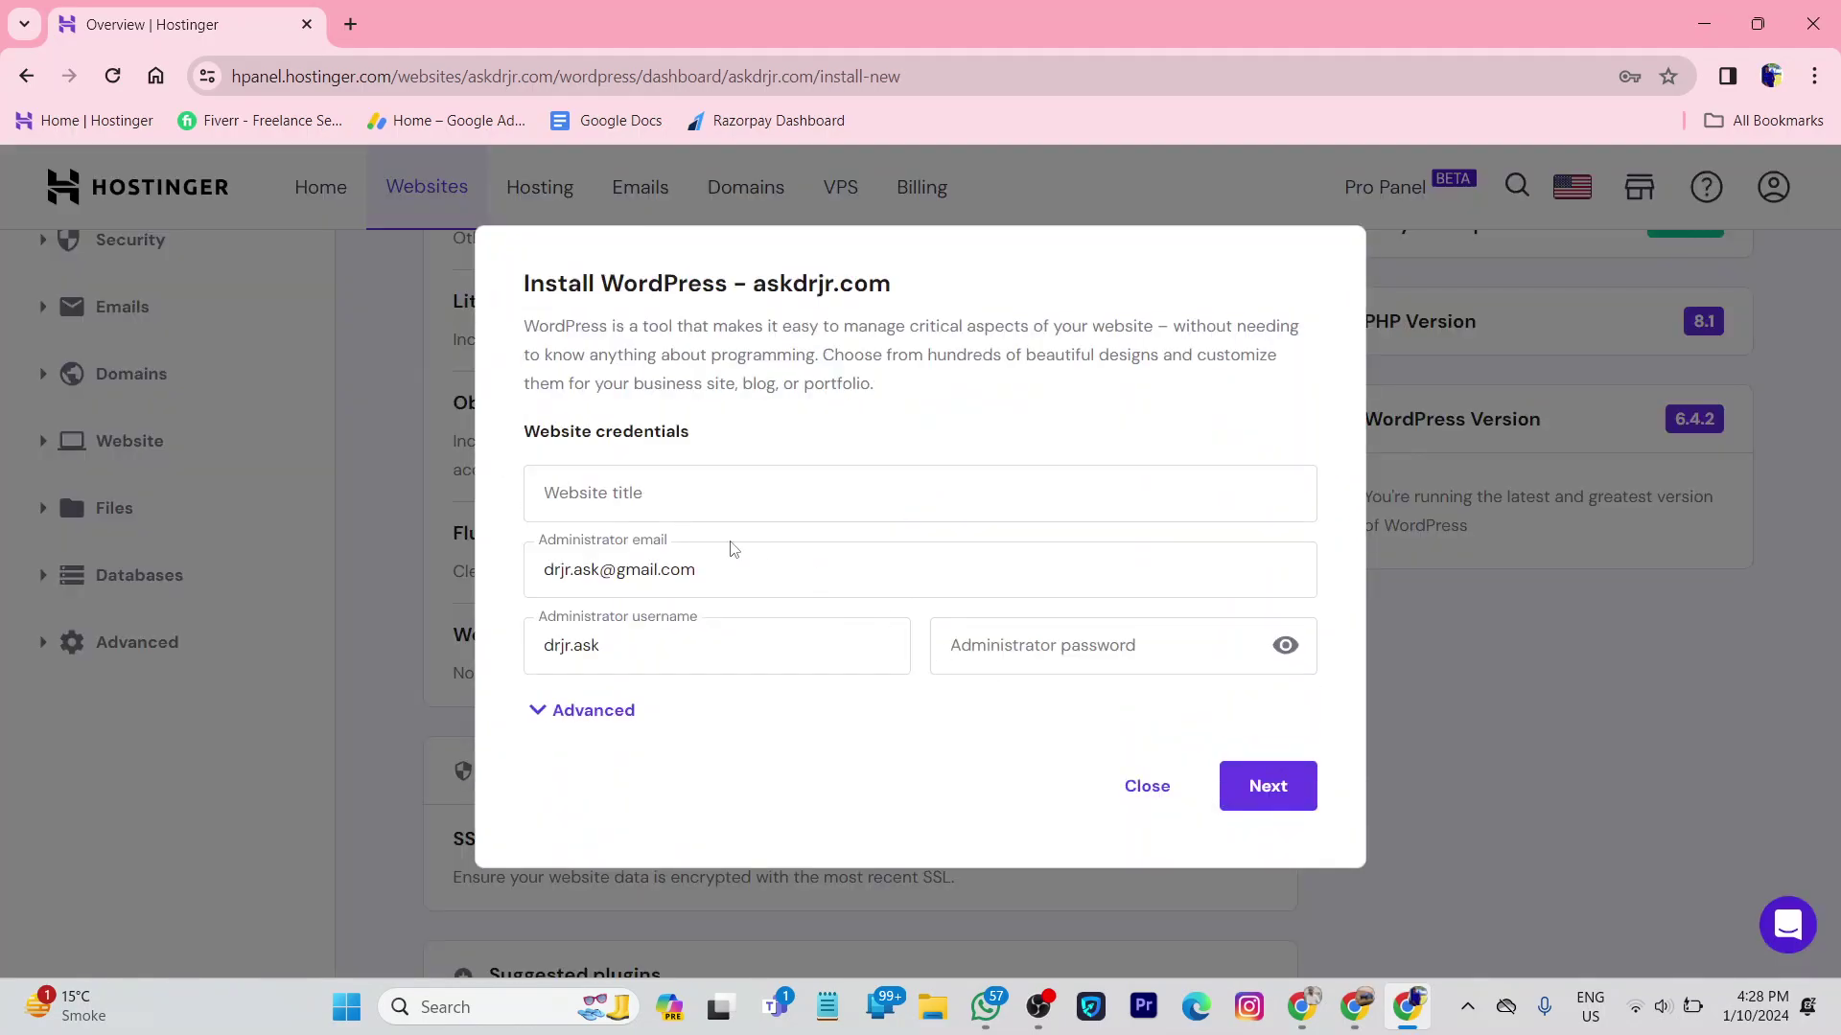
click(625, 491)
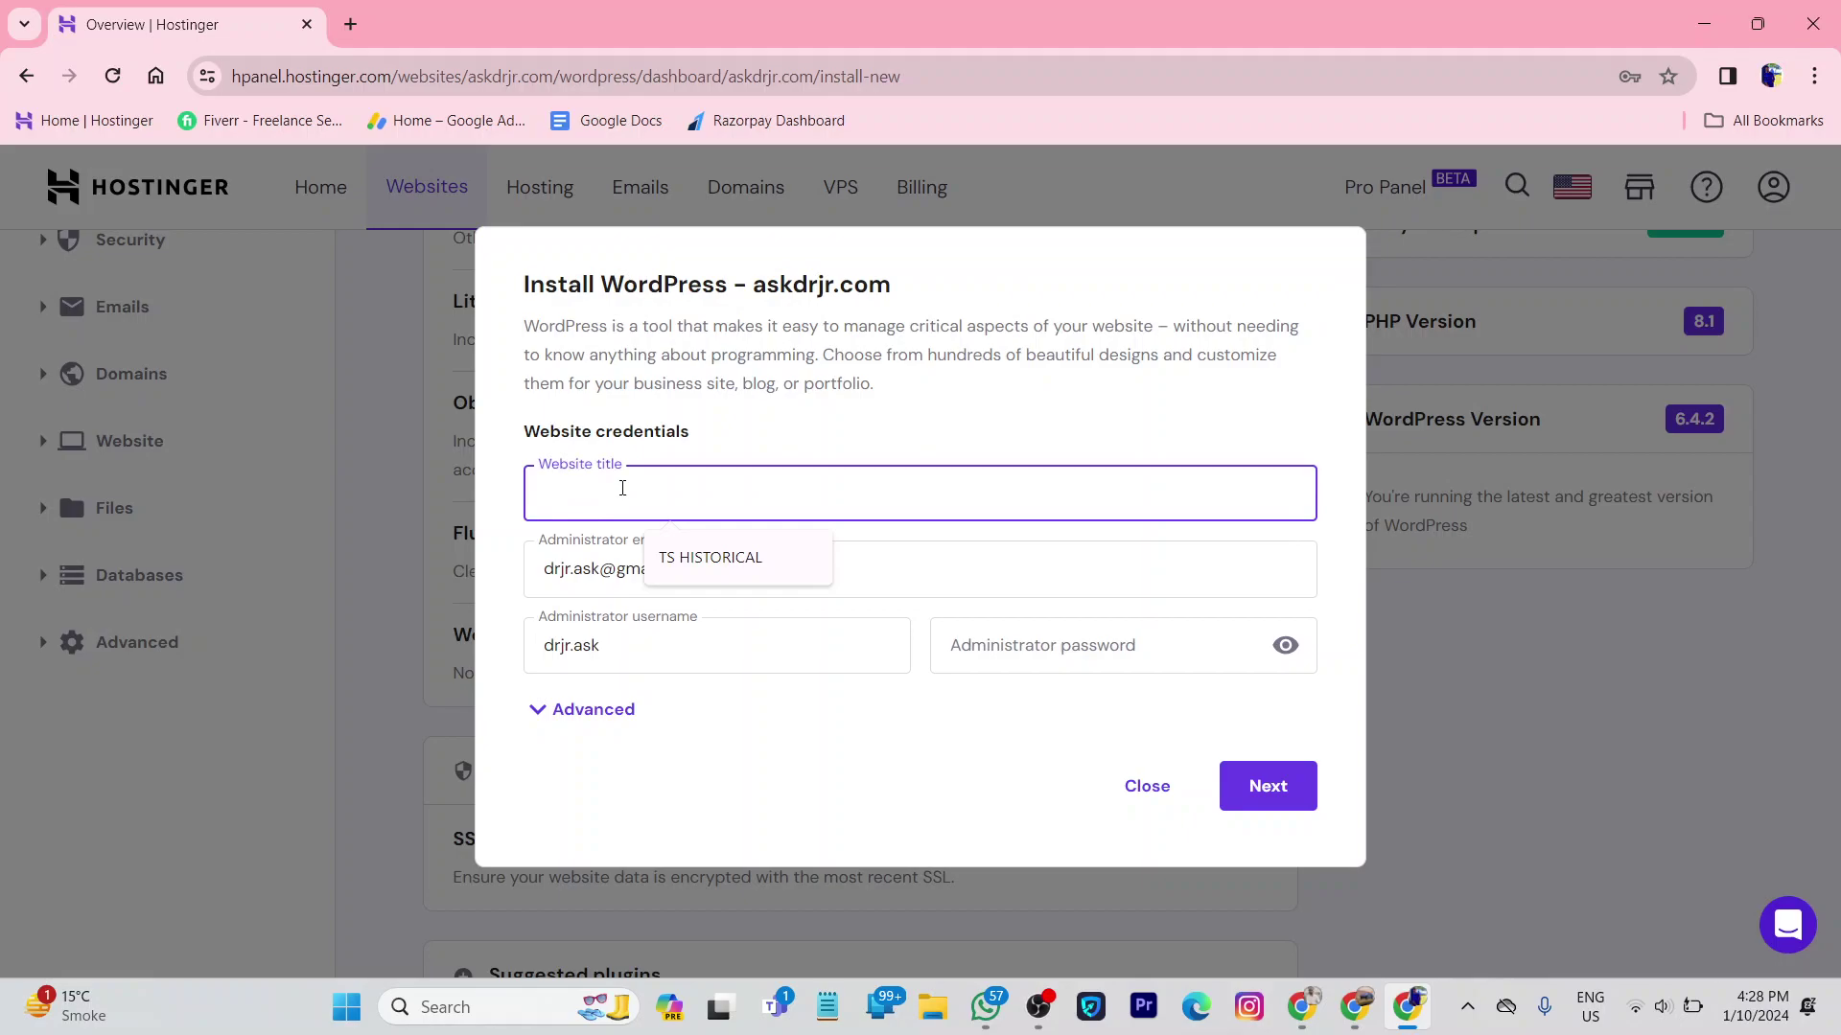
text(demo)
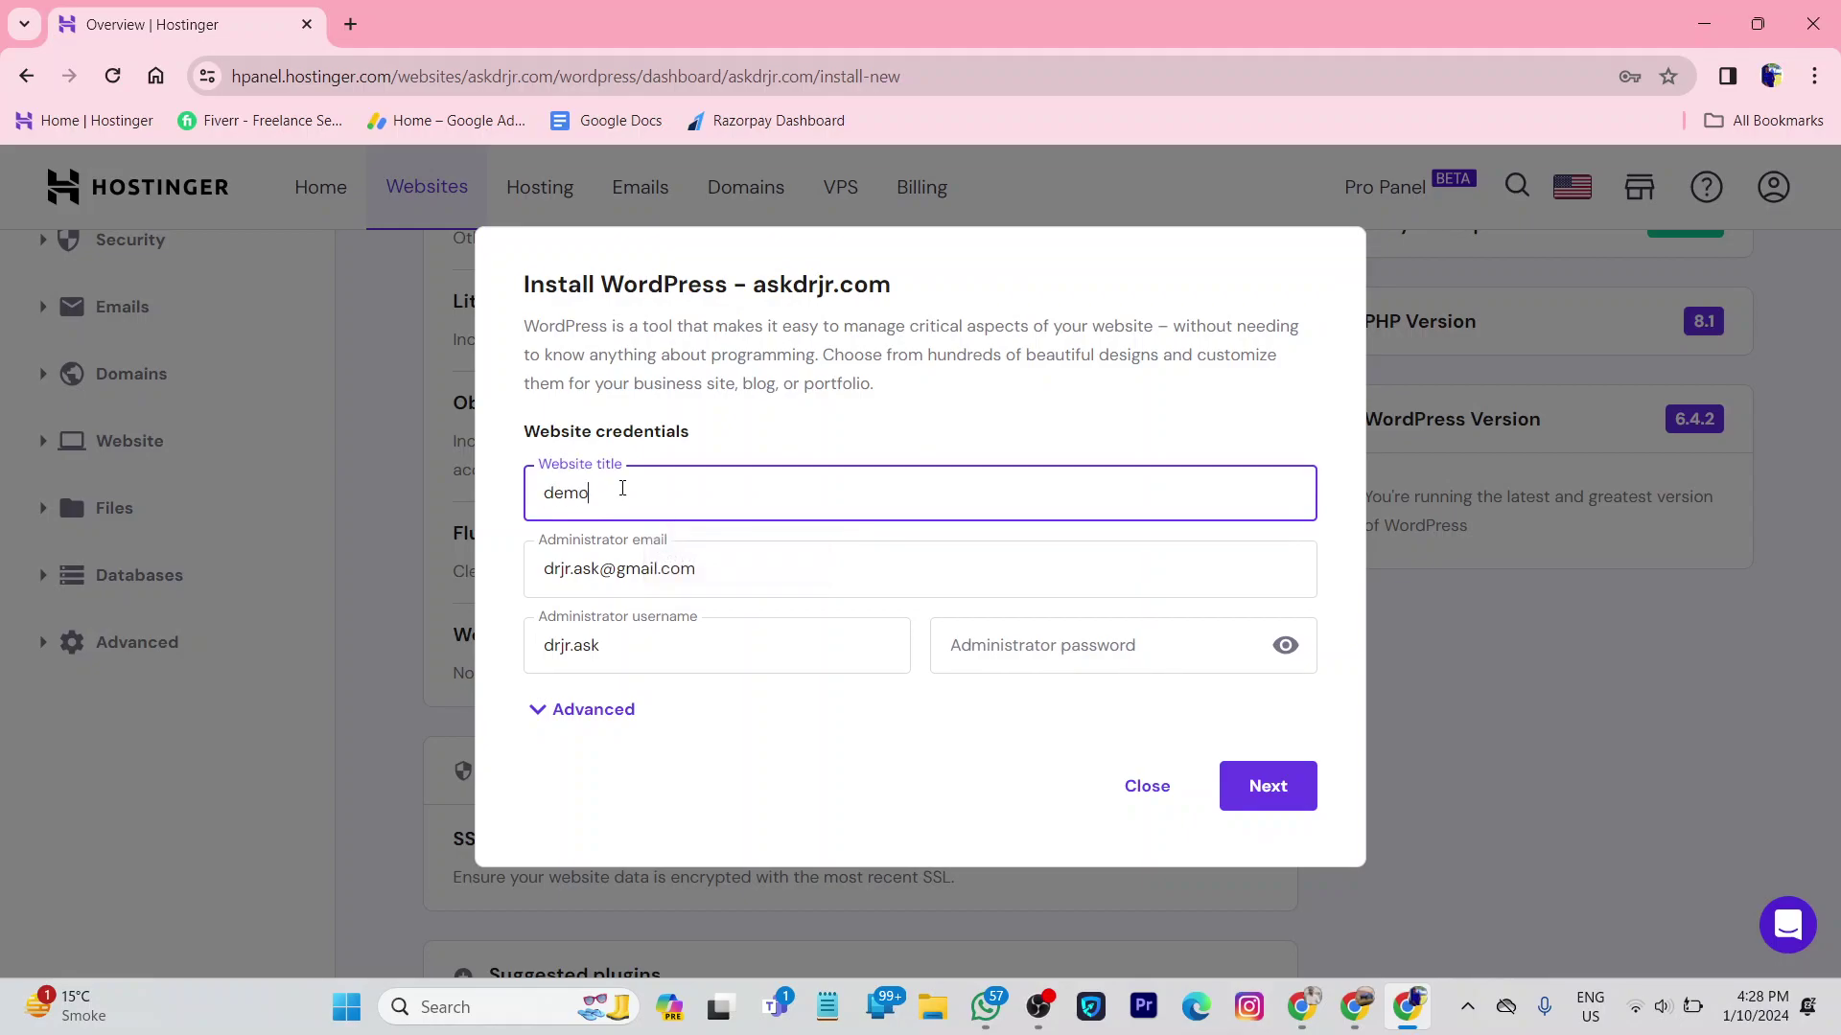
click(683, 569)
triple_click(684, 569)
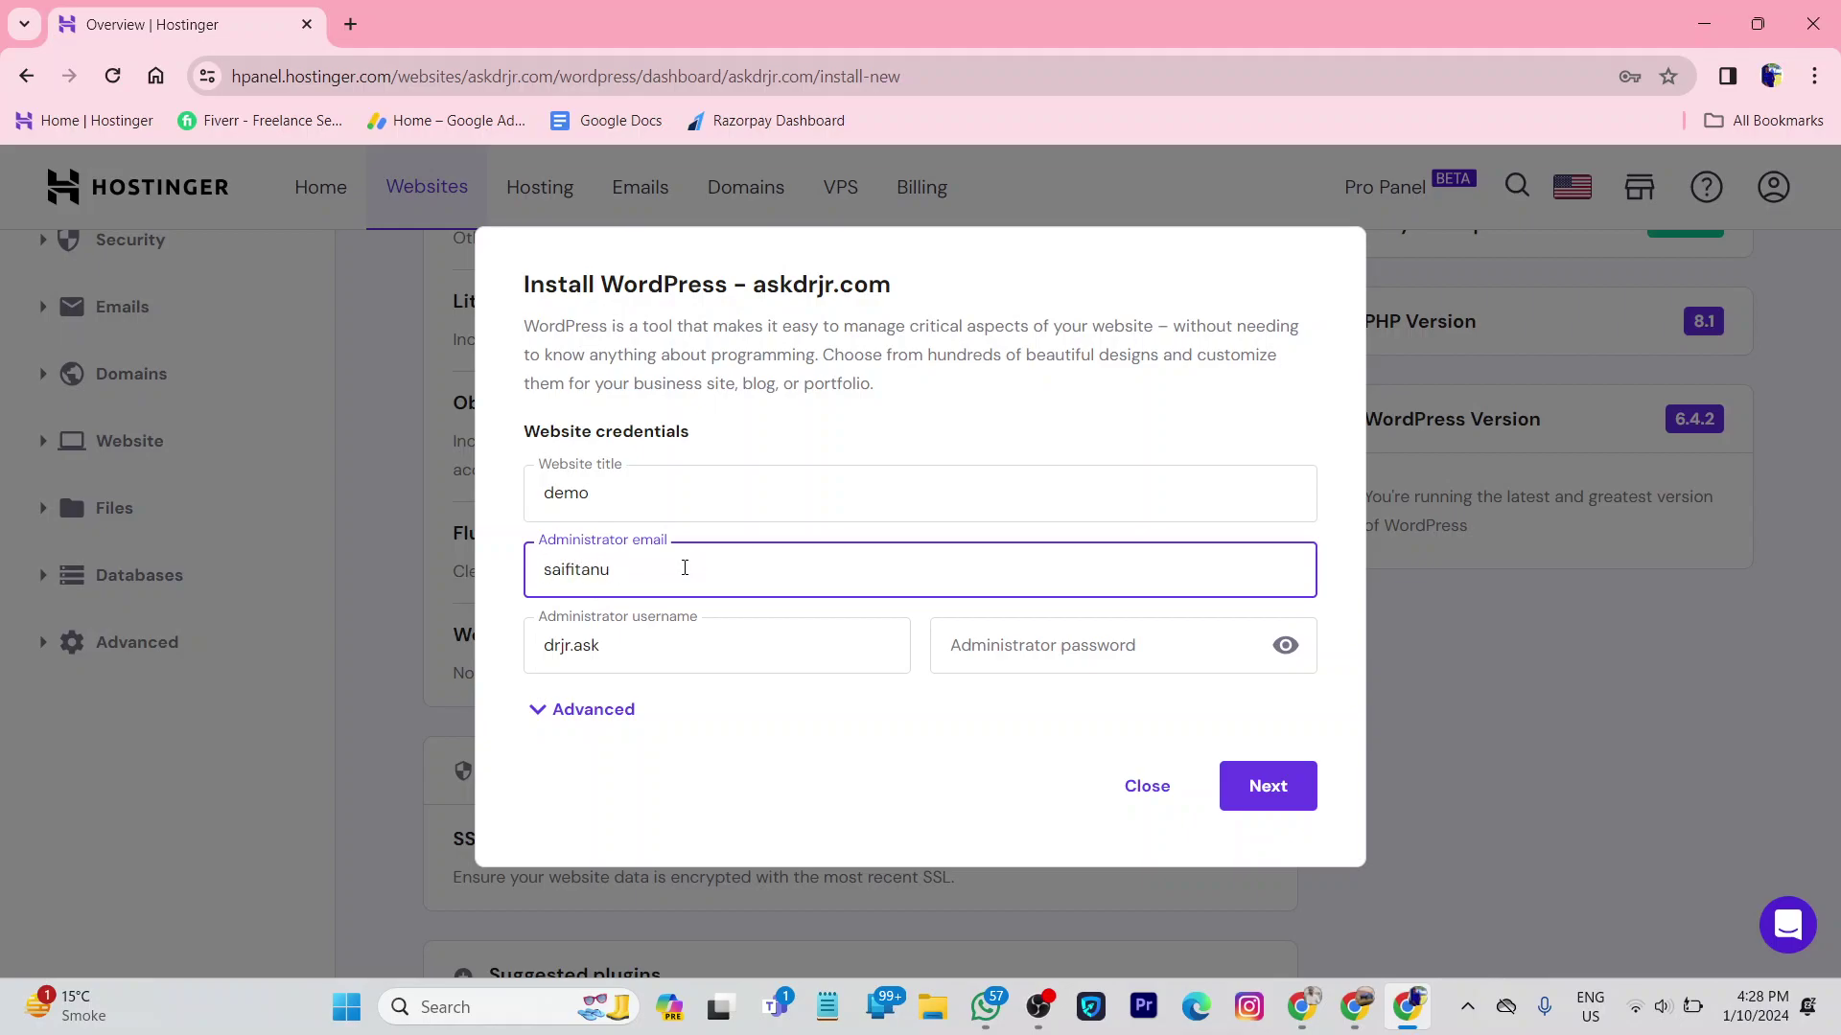
- Replace the administrator username and enter a password meeting every requirement
click(712, 637)
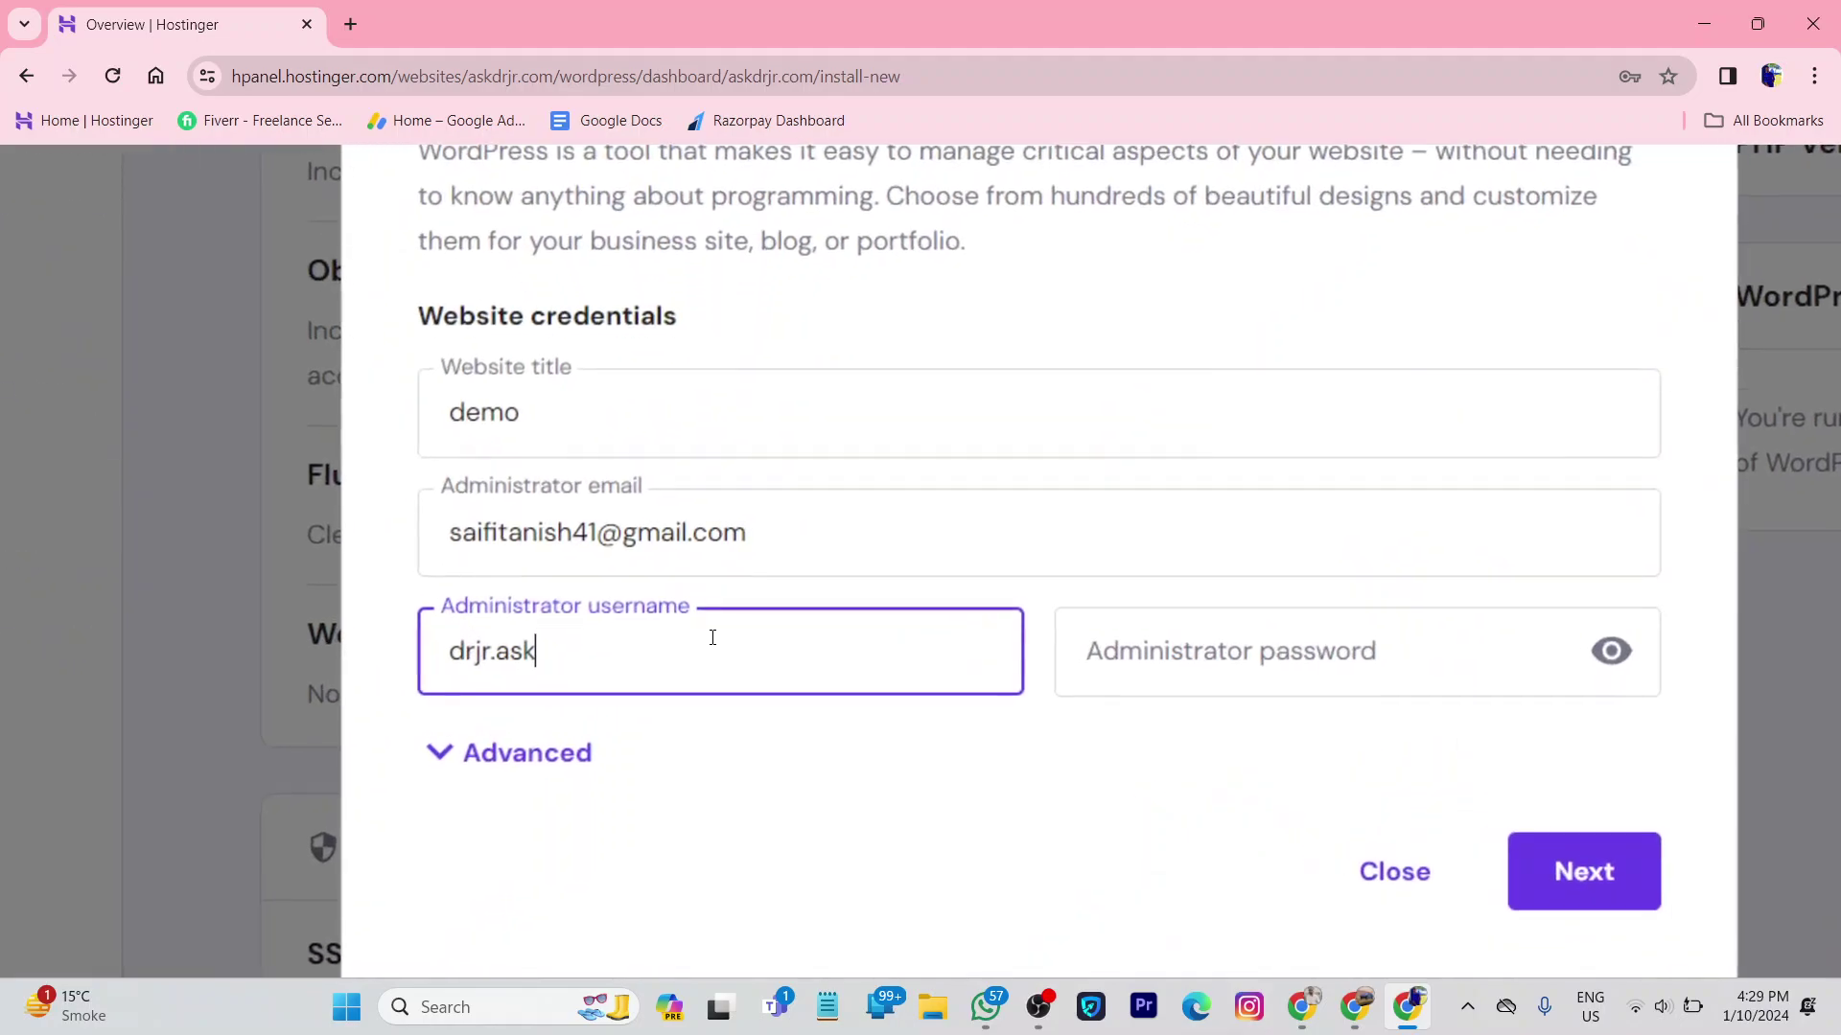
key(ctrl+a)
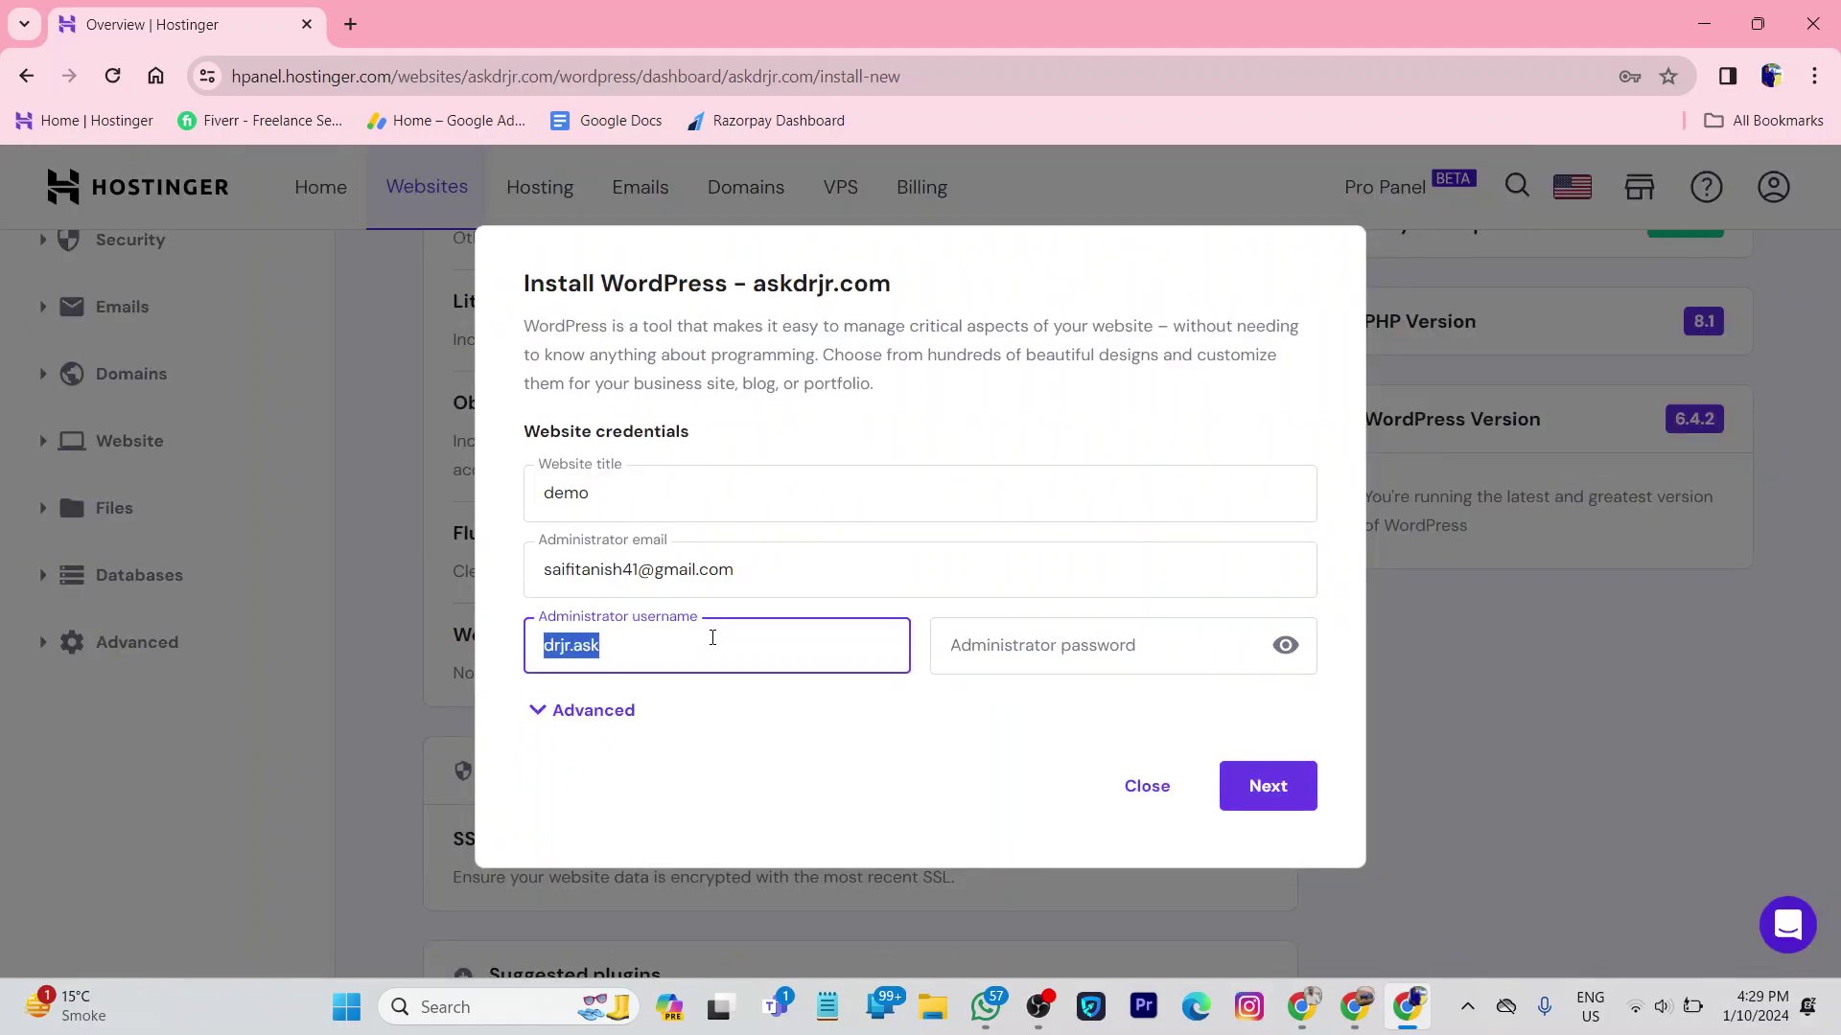
key(End)
key(ctrl+shift+Left)
key(ctrl+shift+Left)
key(Tab)
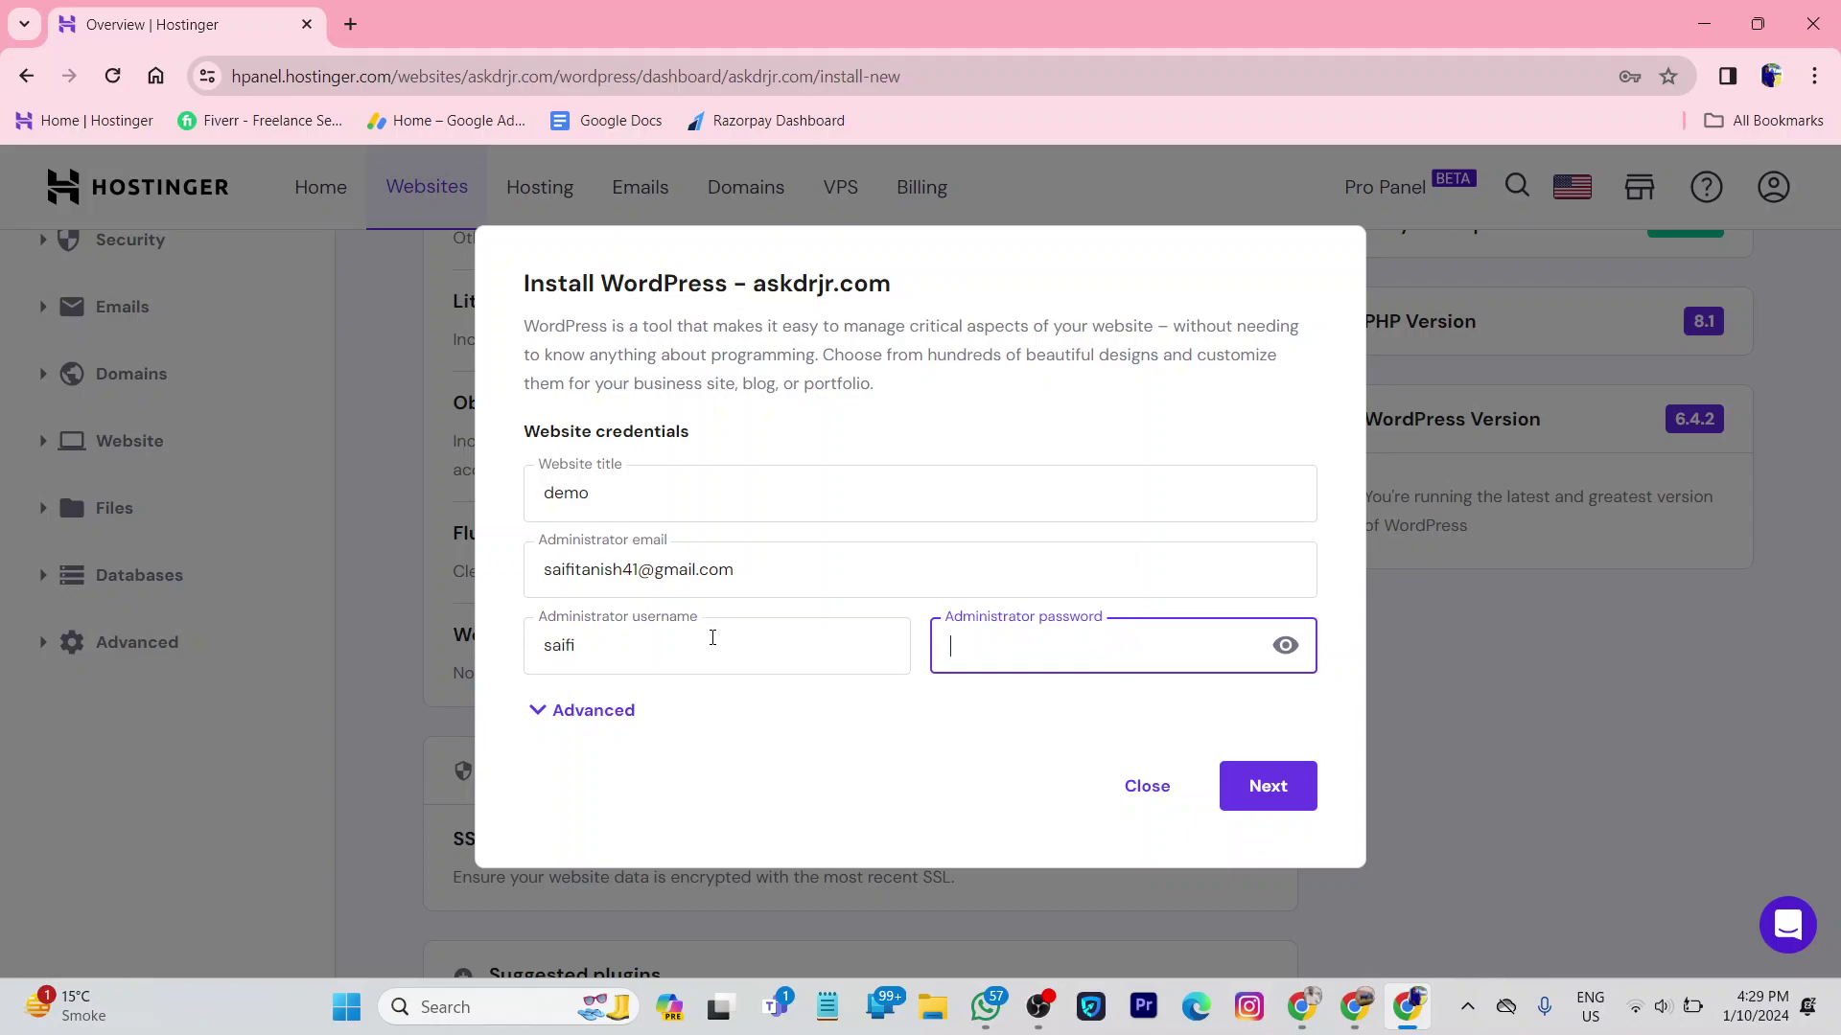
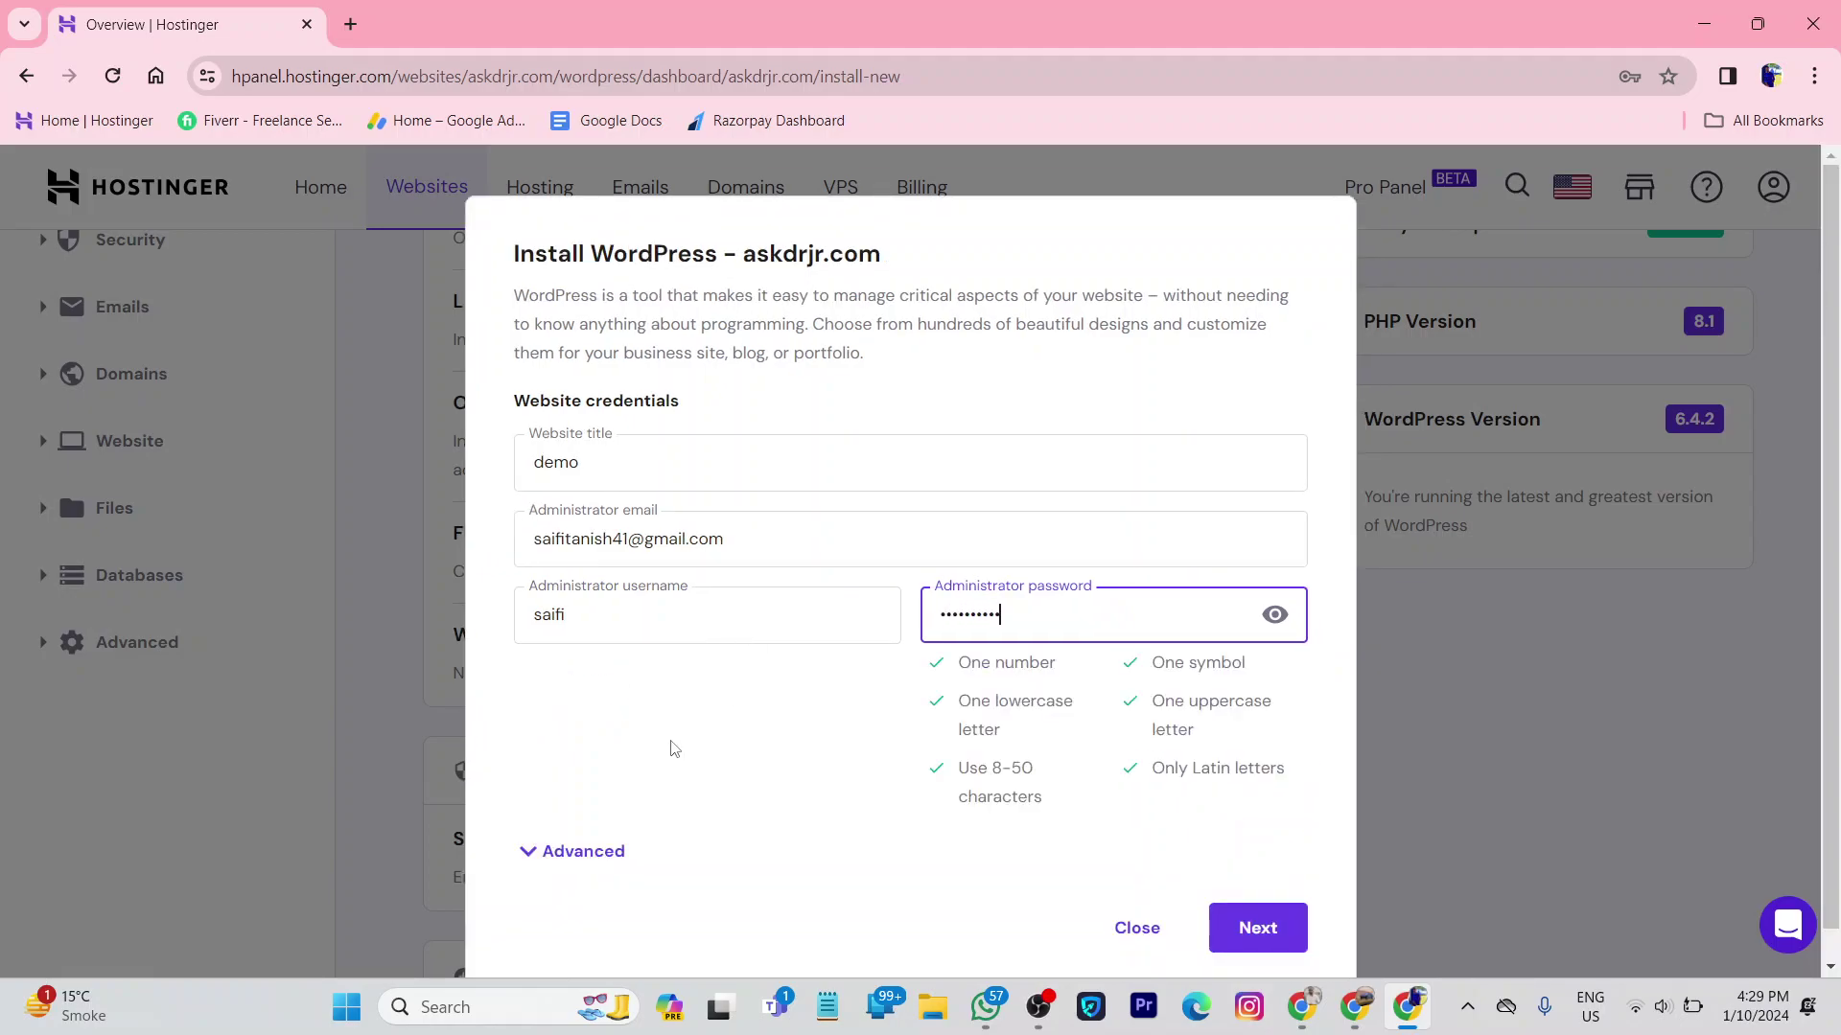
click(935, 692)
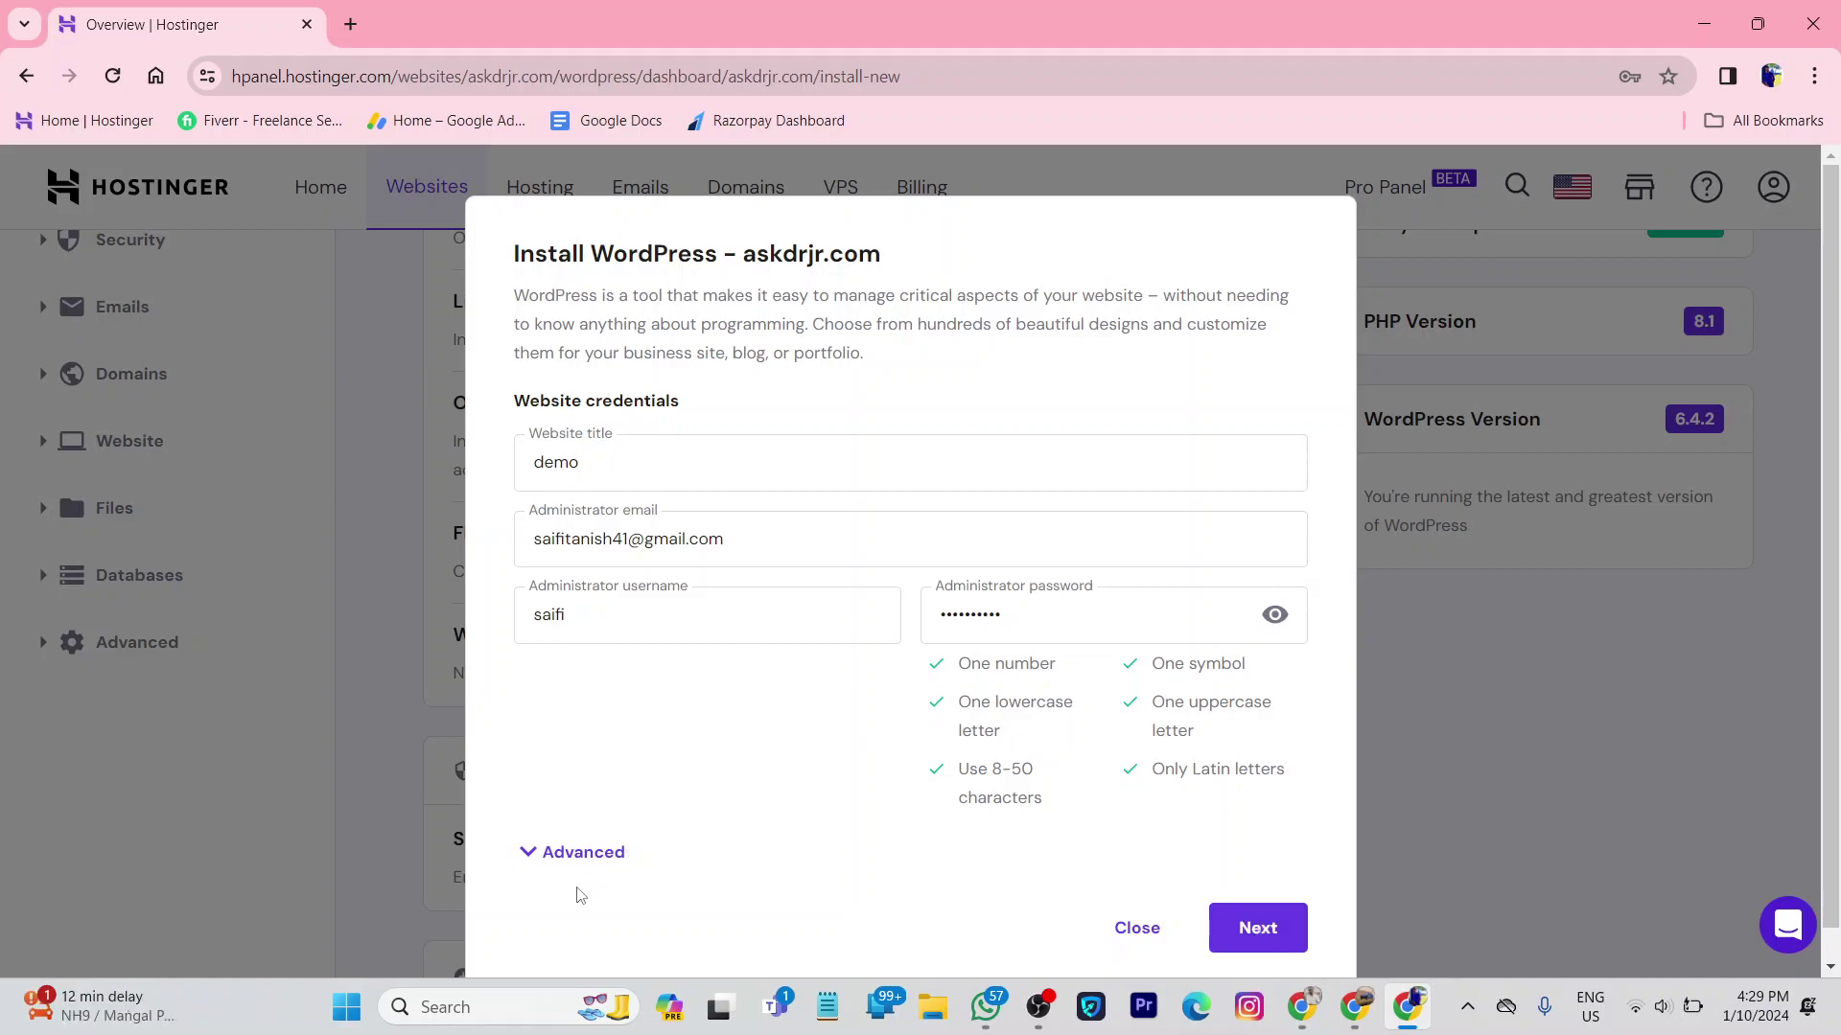
- Set the Advanced installation path to demo.askdrjr.com, continue, and start the WordPress install
click(569, 850)
scroll(569, 850, down, 3)
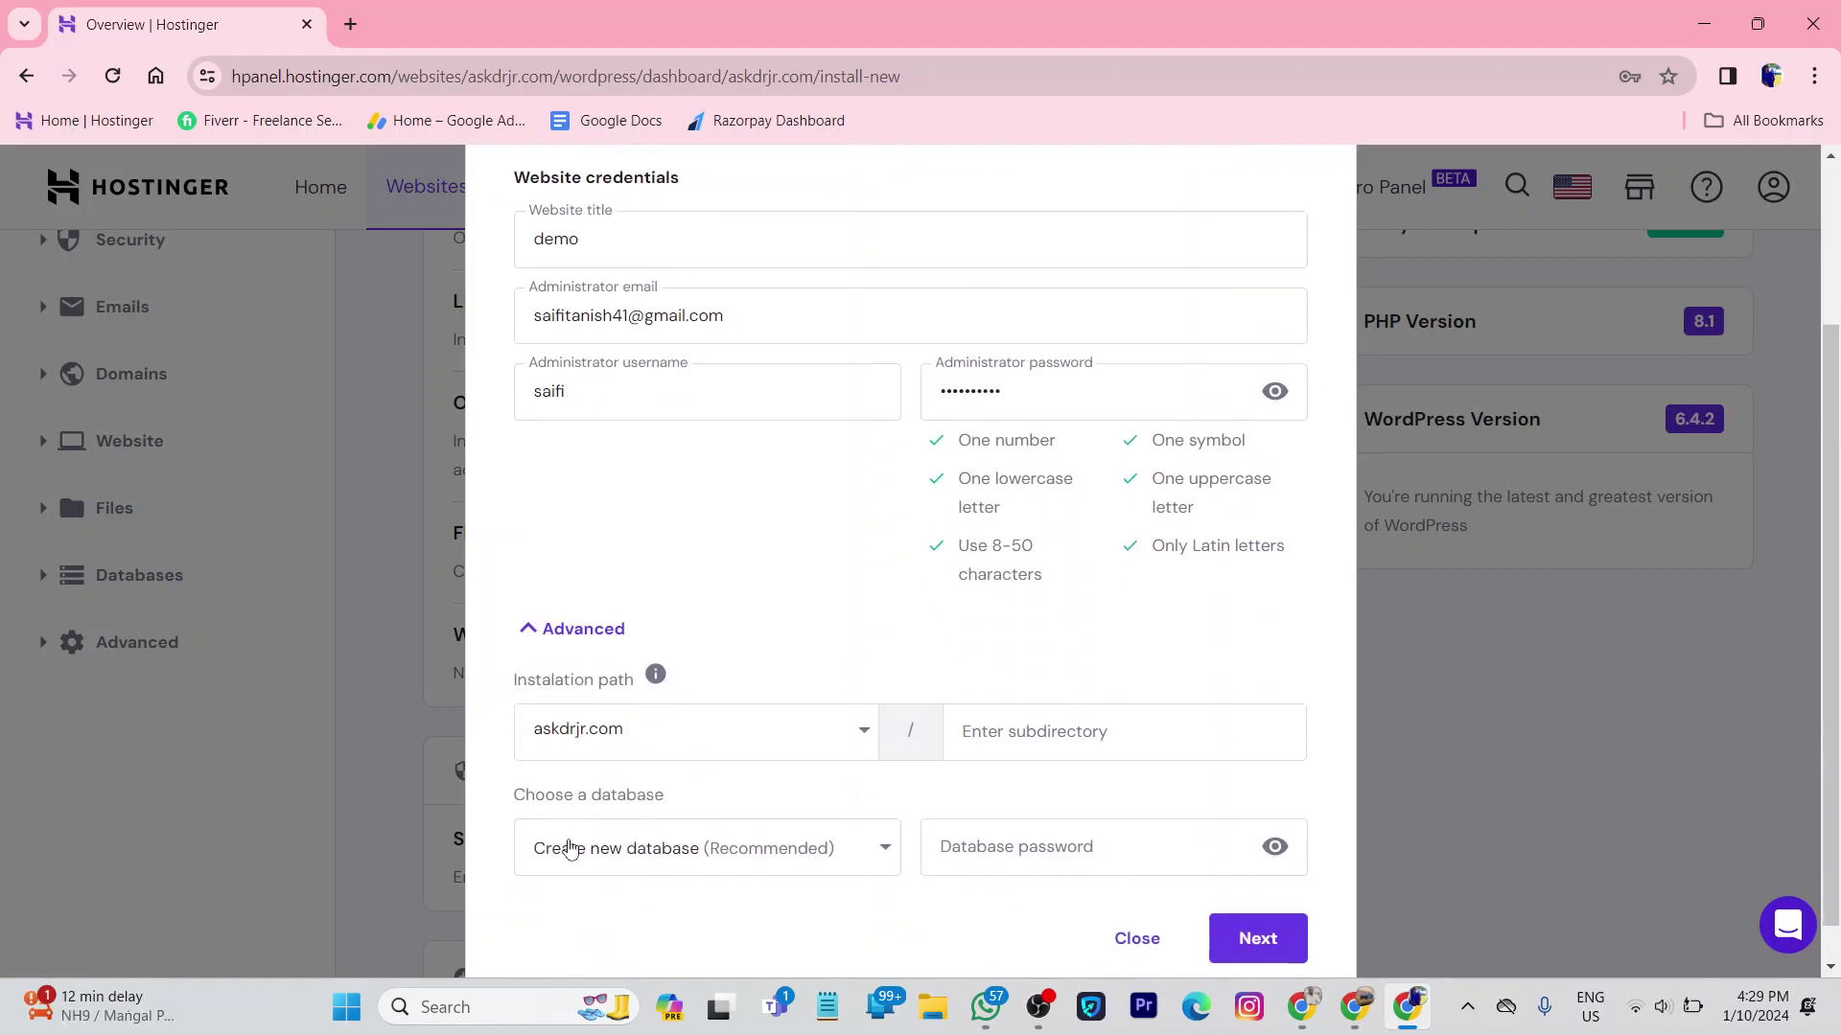
scroll(548, 673, up, 5)
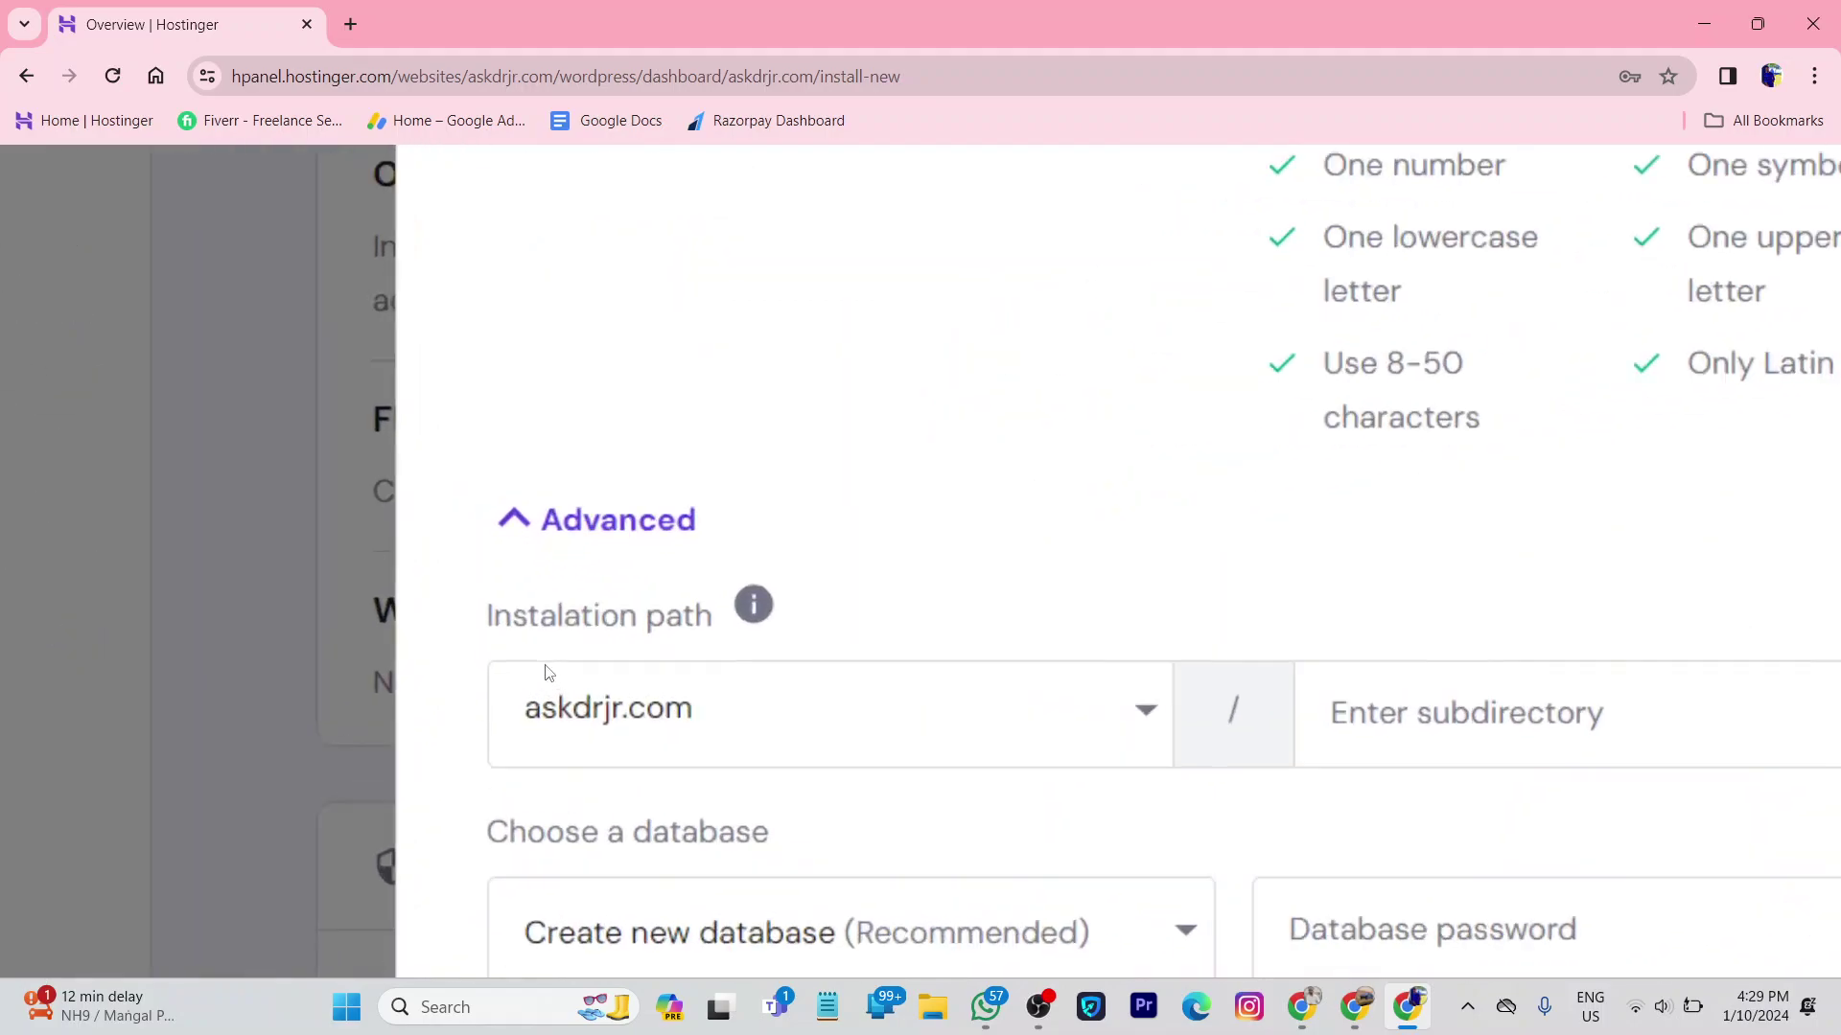
click(616, 745)
scroll(671, 700, down, 3)
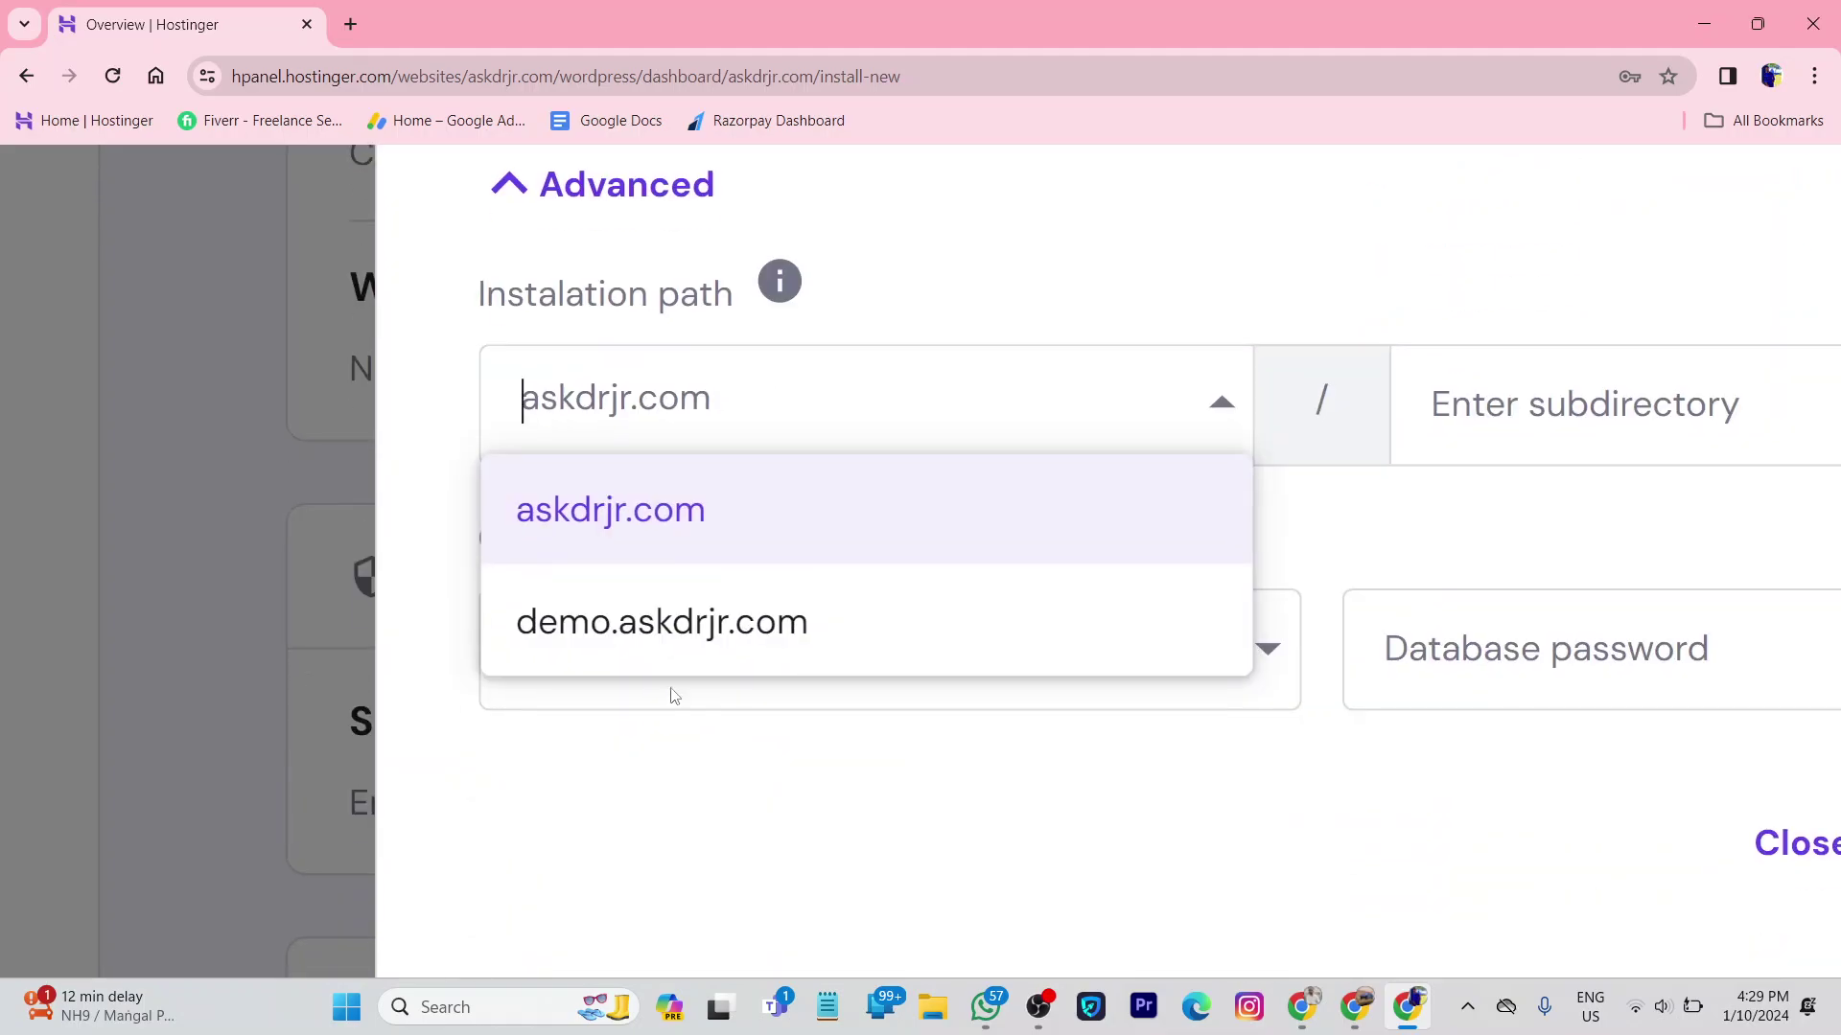
click(819, 627)
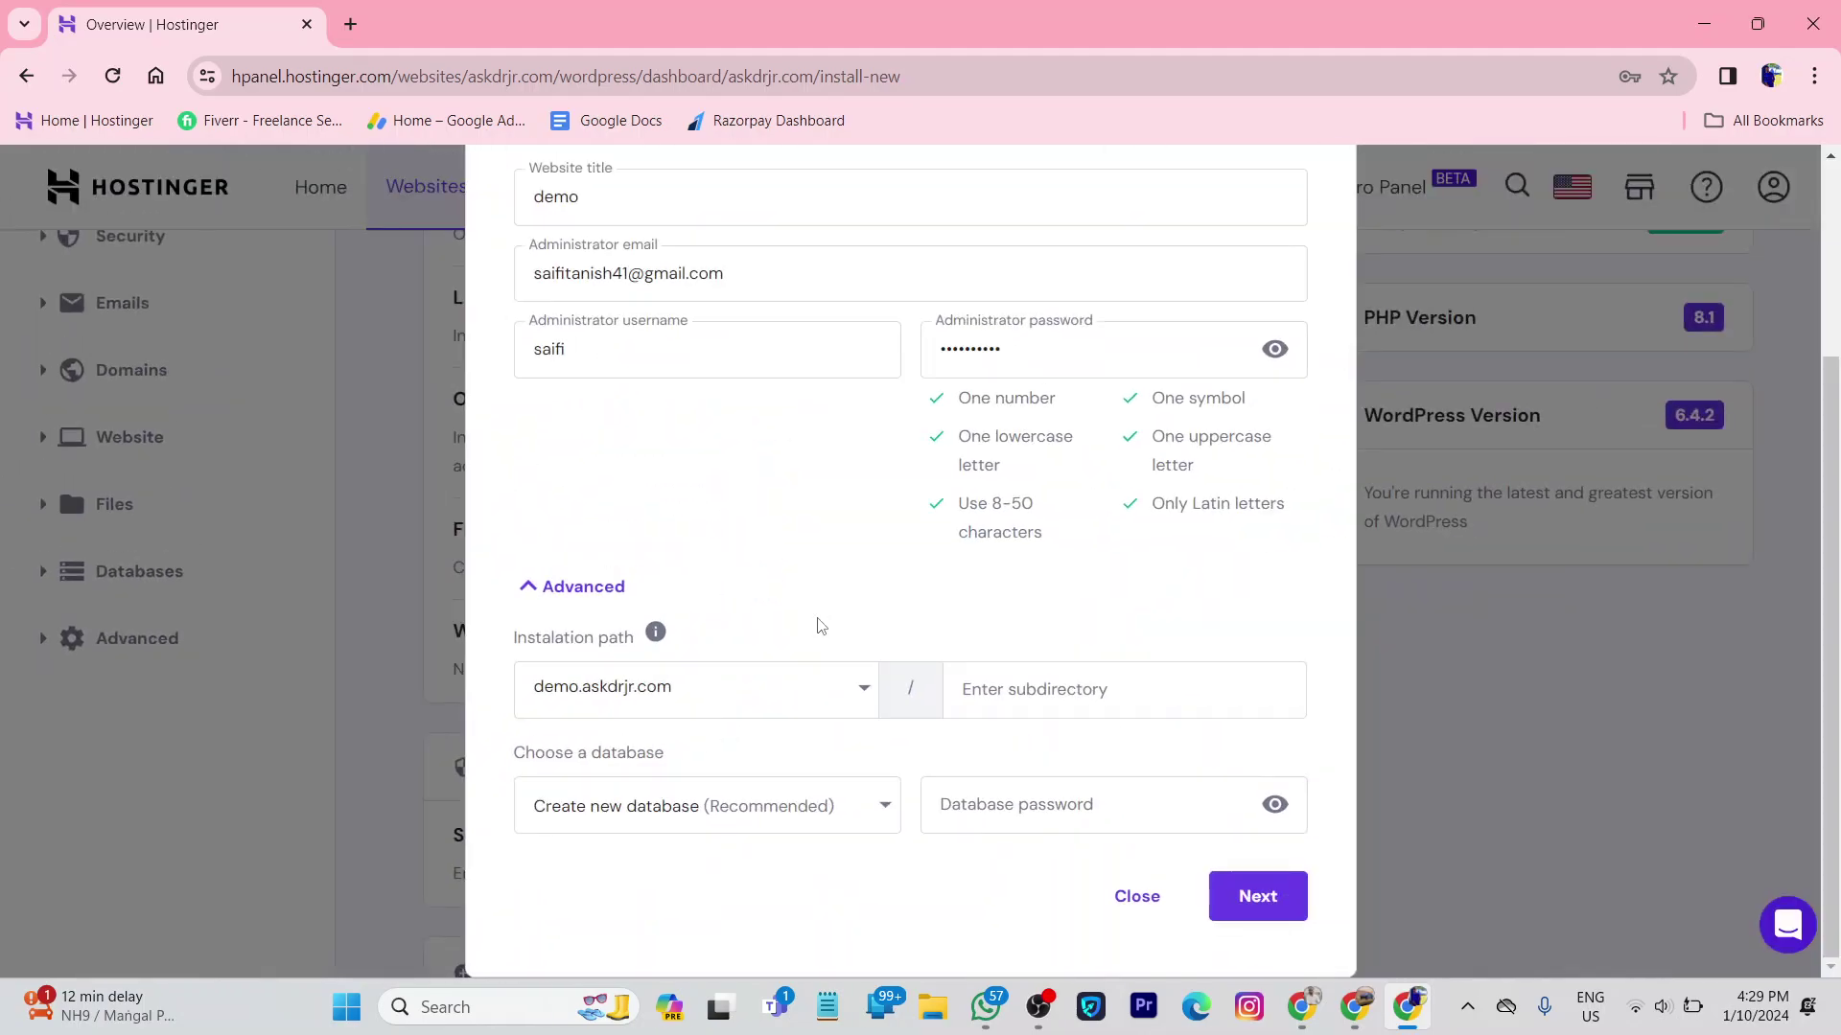
click(1262, 916)
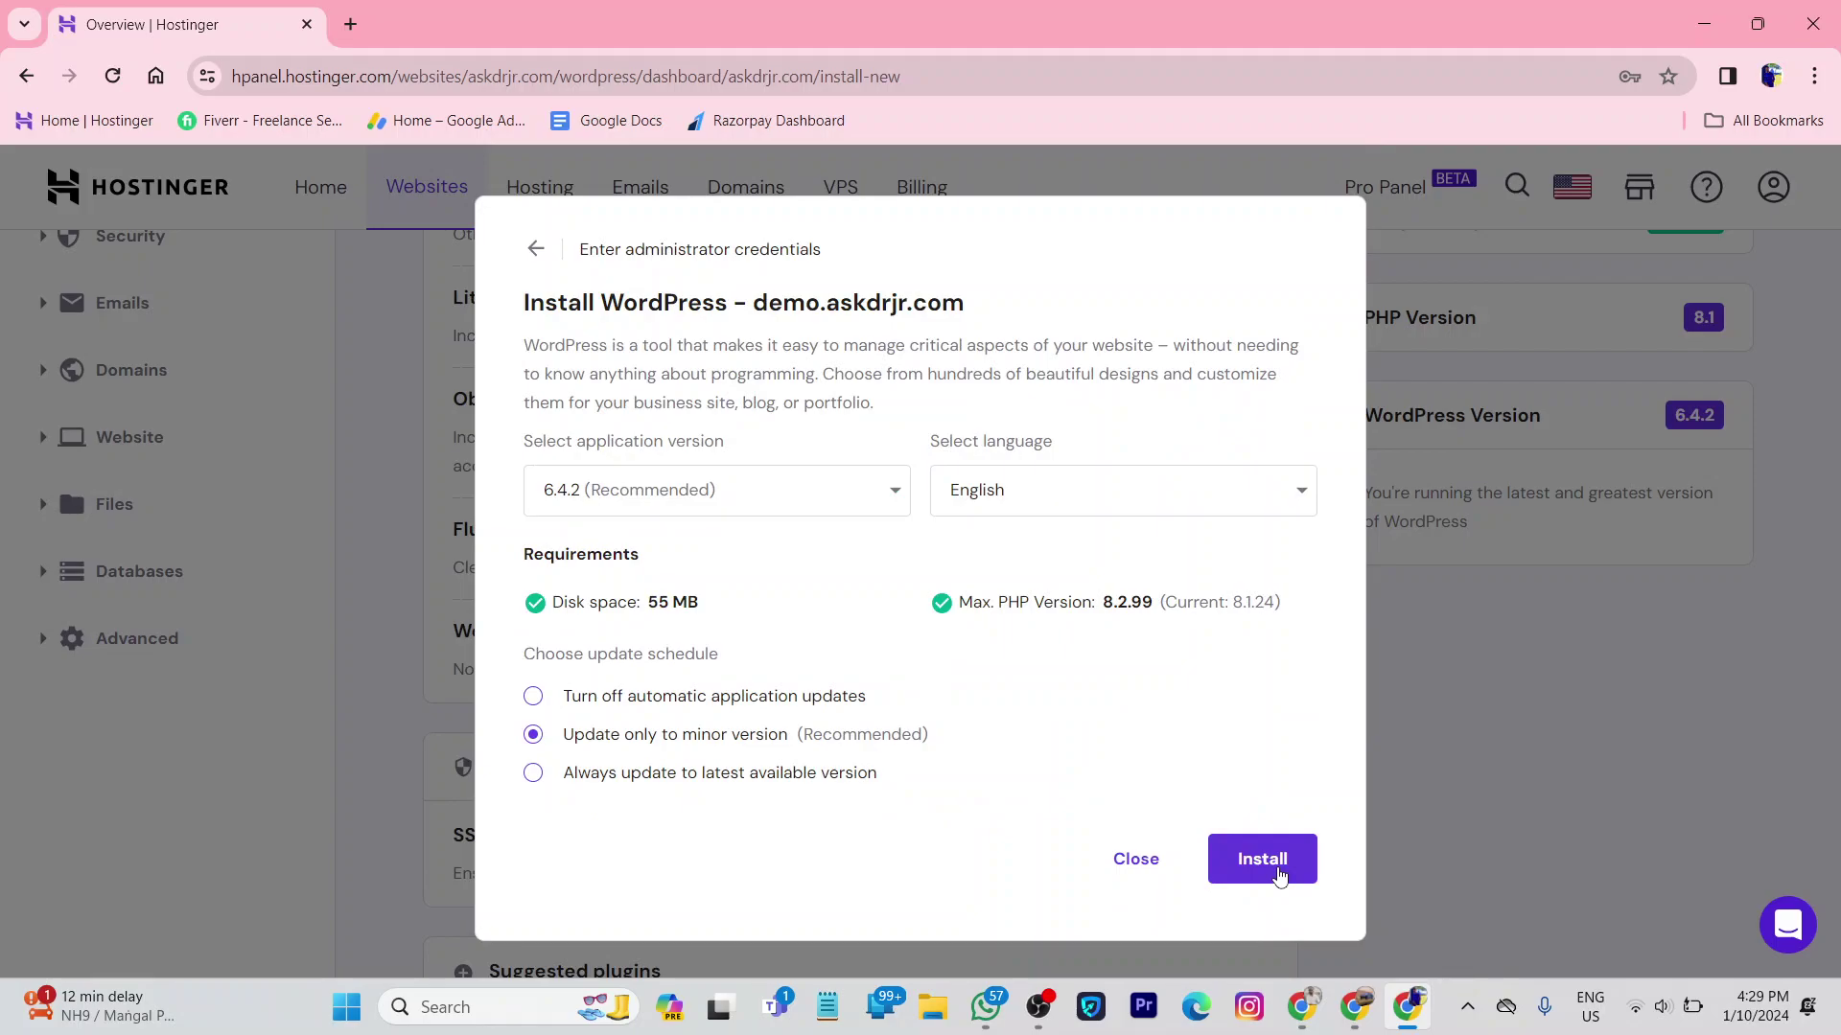
click(1279, 873)
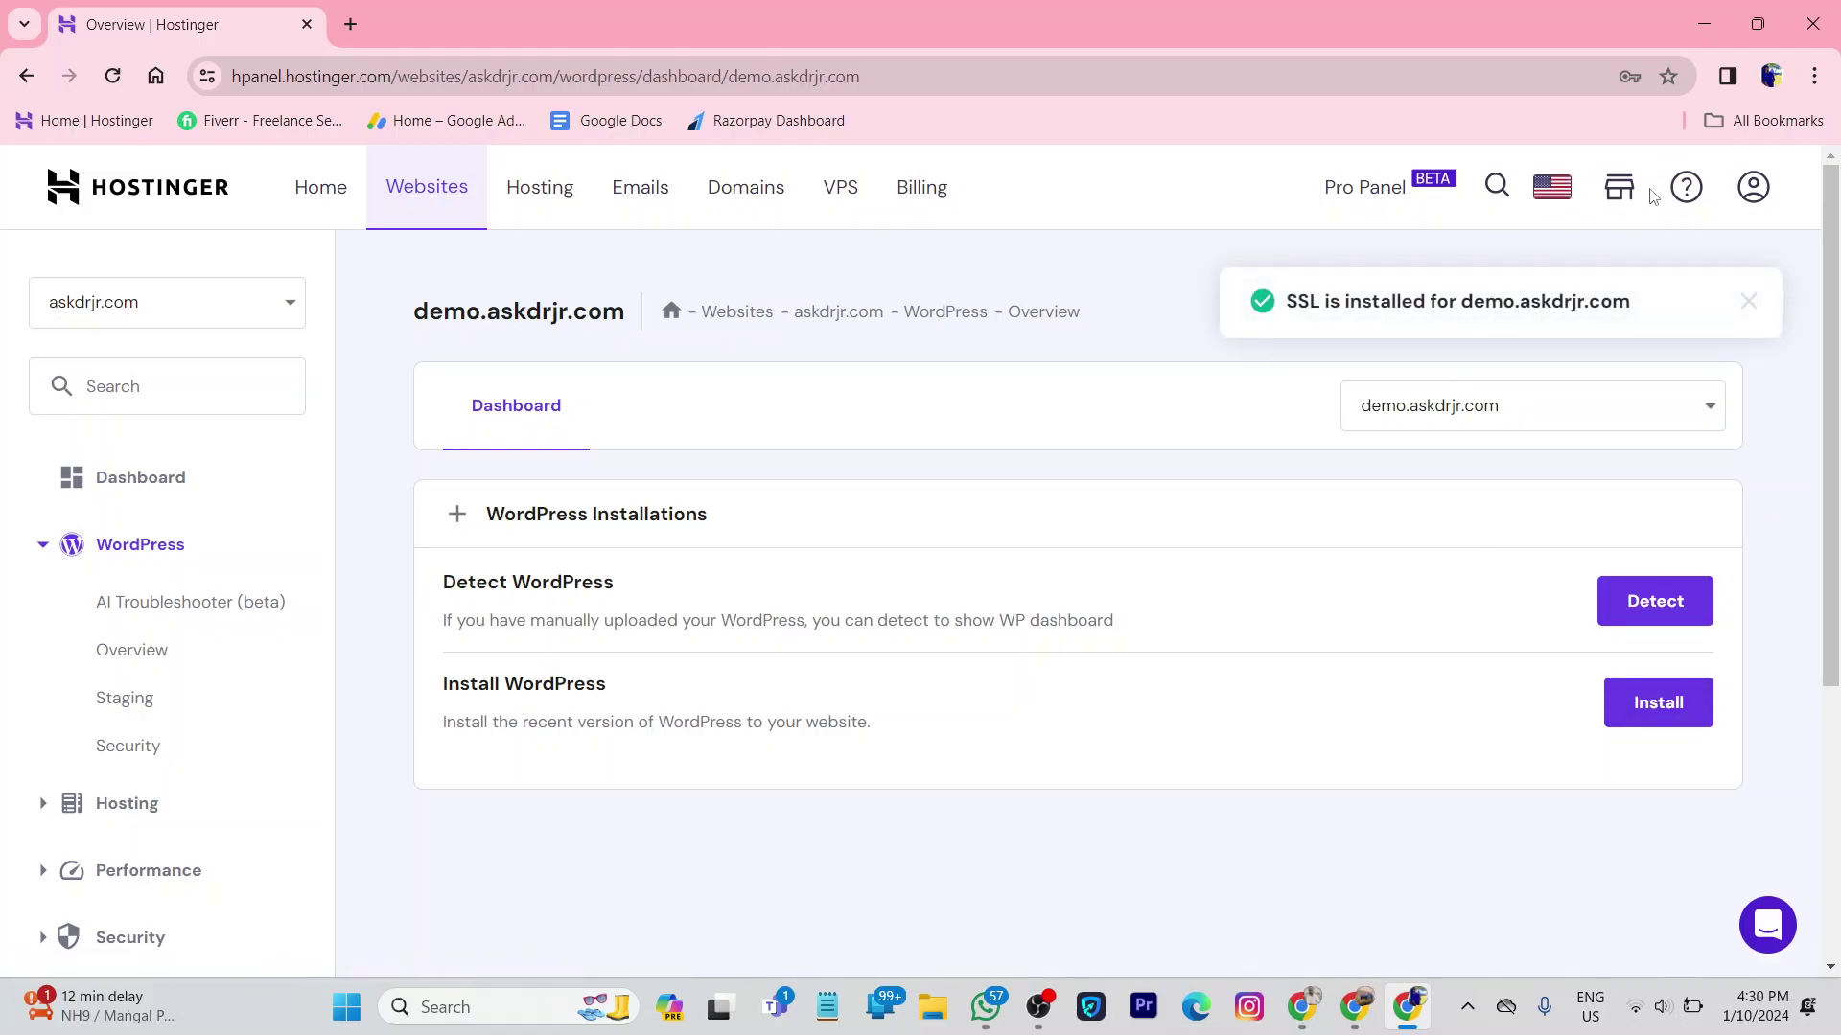
- After the install finishes, return to the askdrjr.com dashboard via the breadcrumb
triple_click(1539, 308)
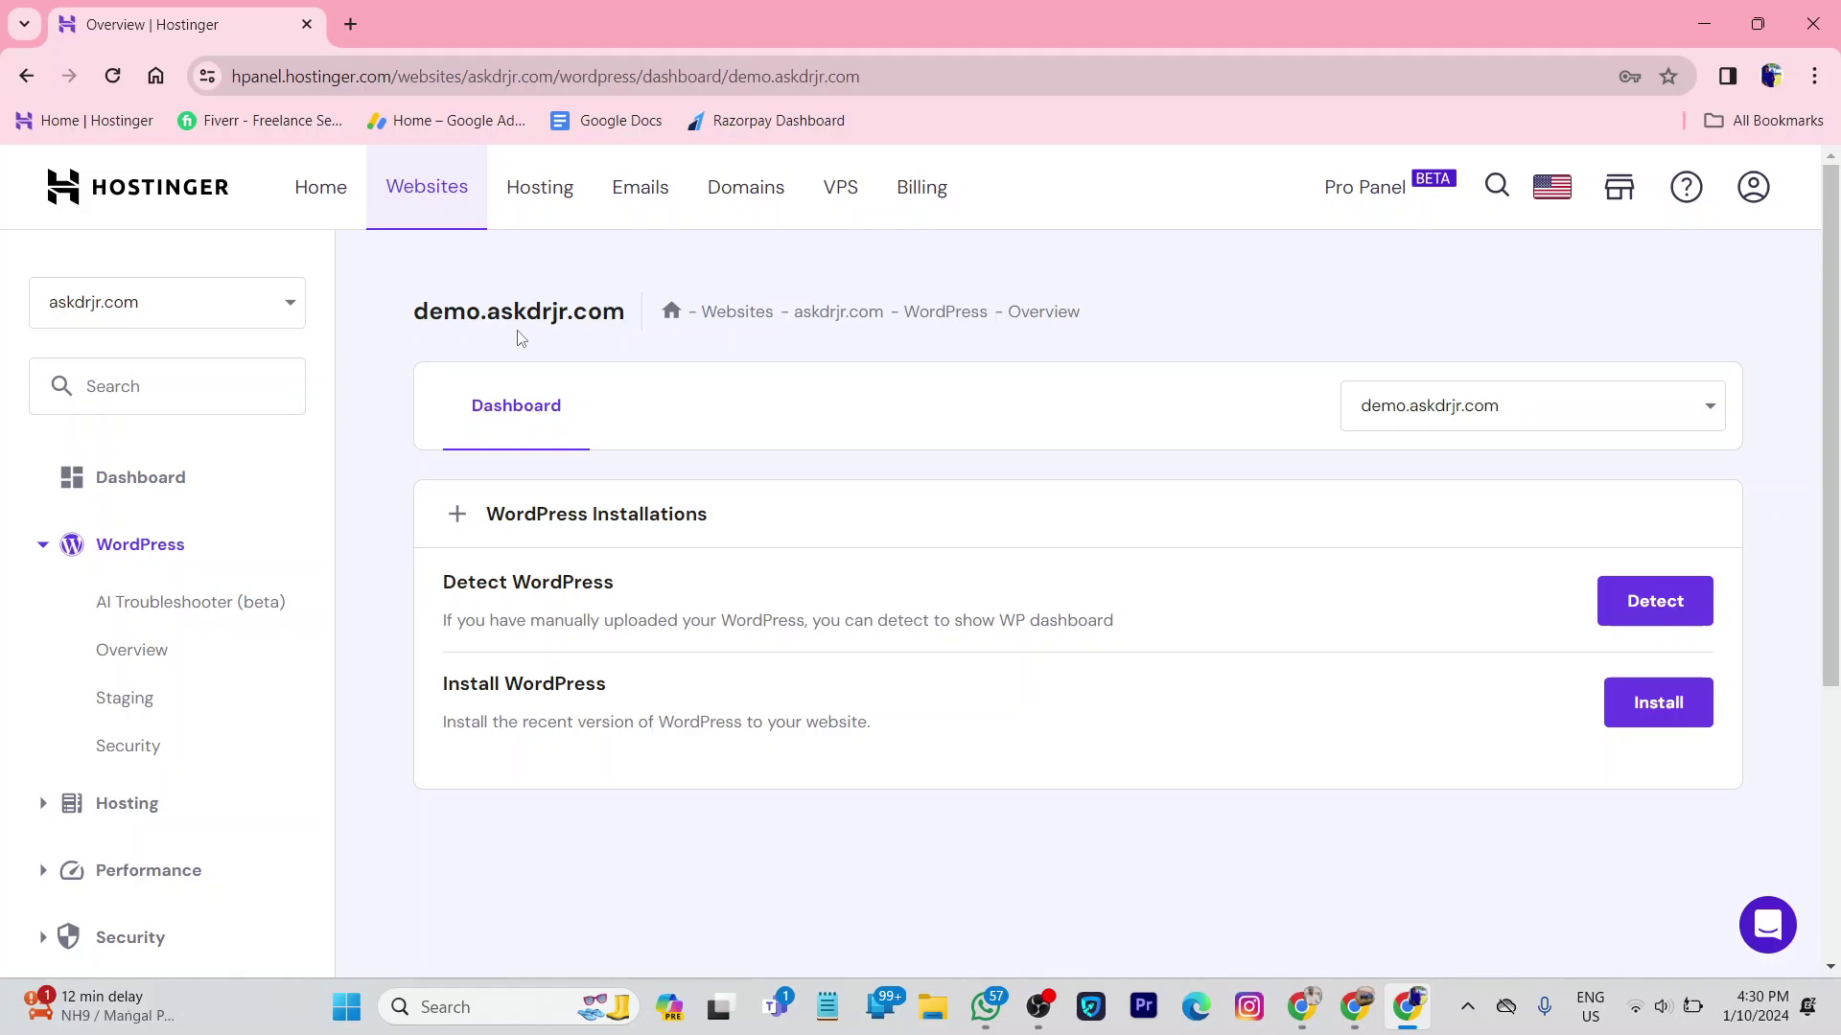
click(830, 315)
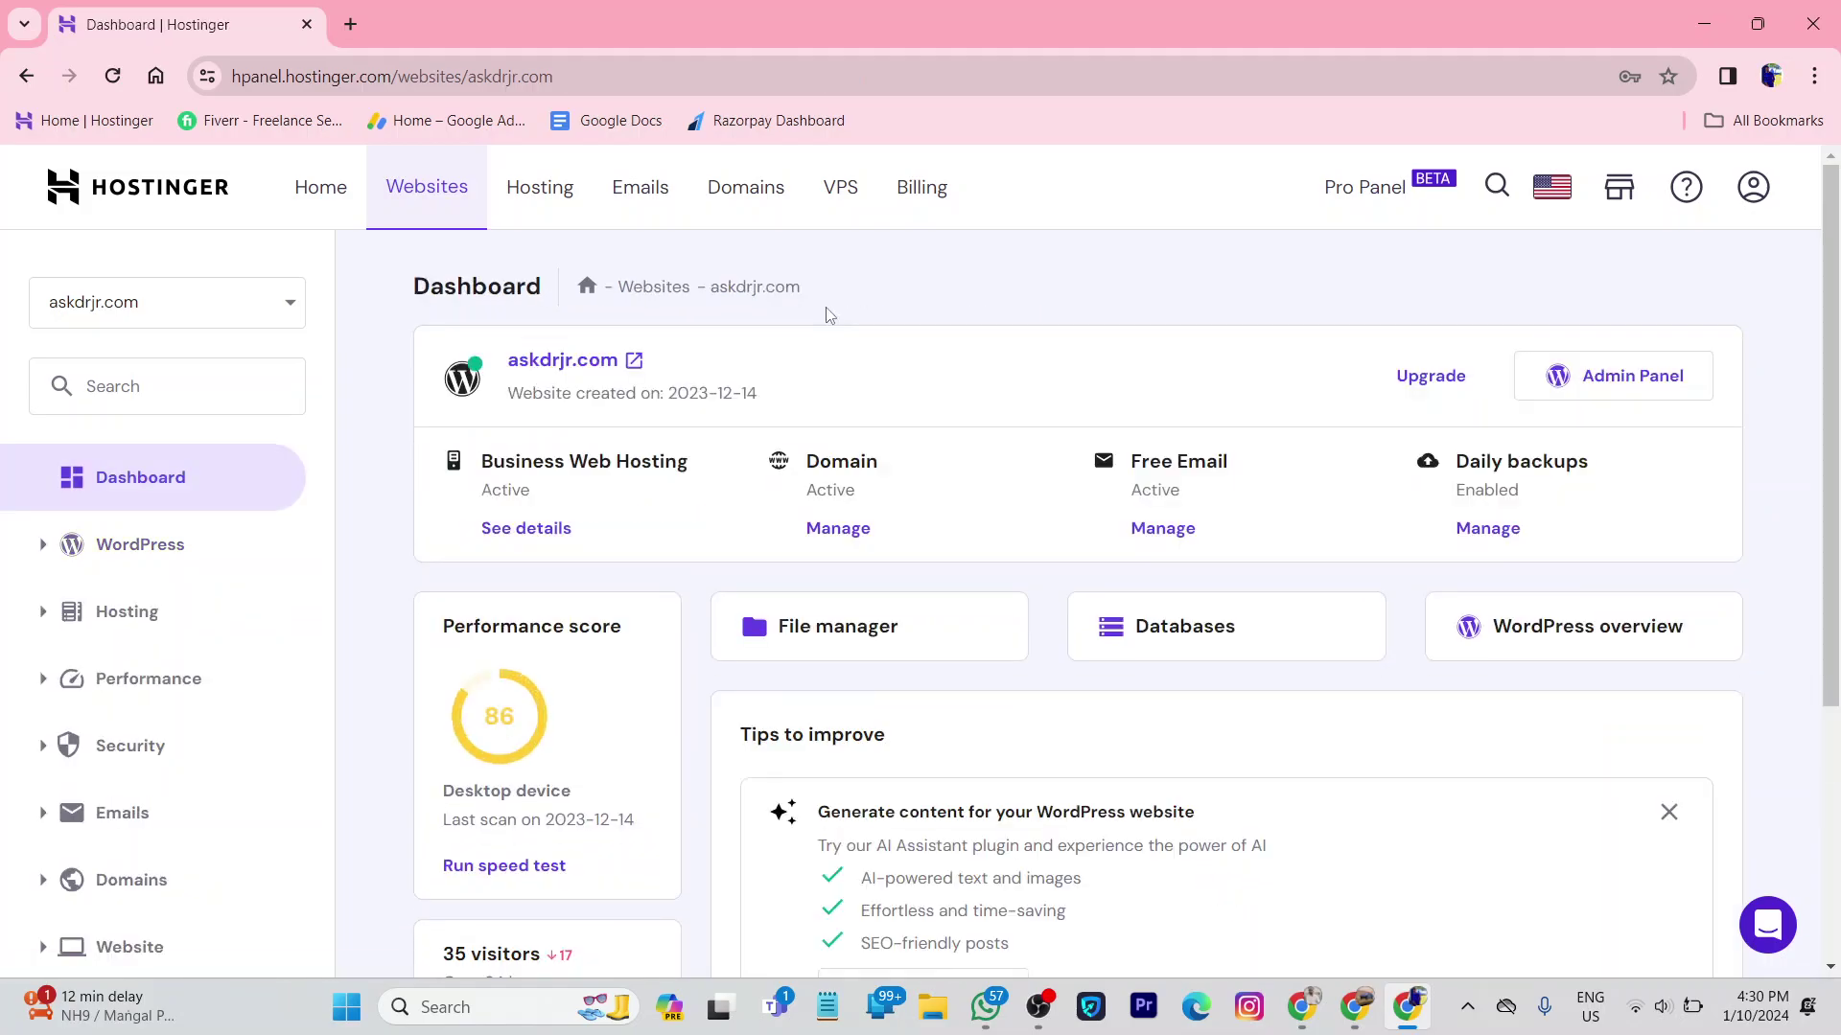
- Load demo.askdrjr.com to confirm it shows Hostinger's default page, then close it
click(574, 361)
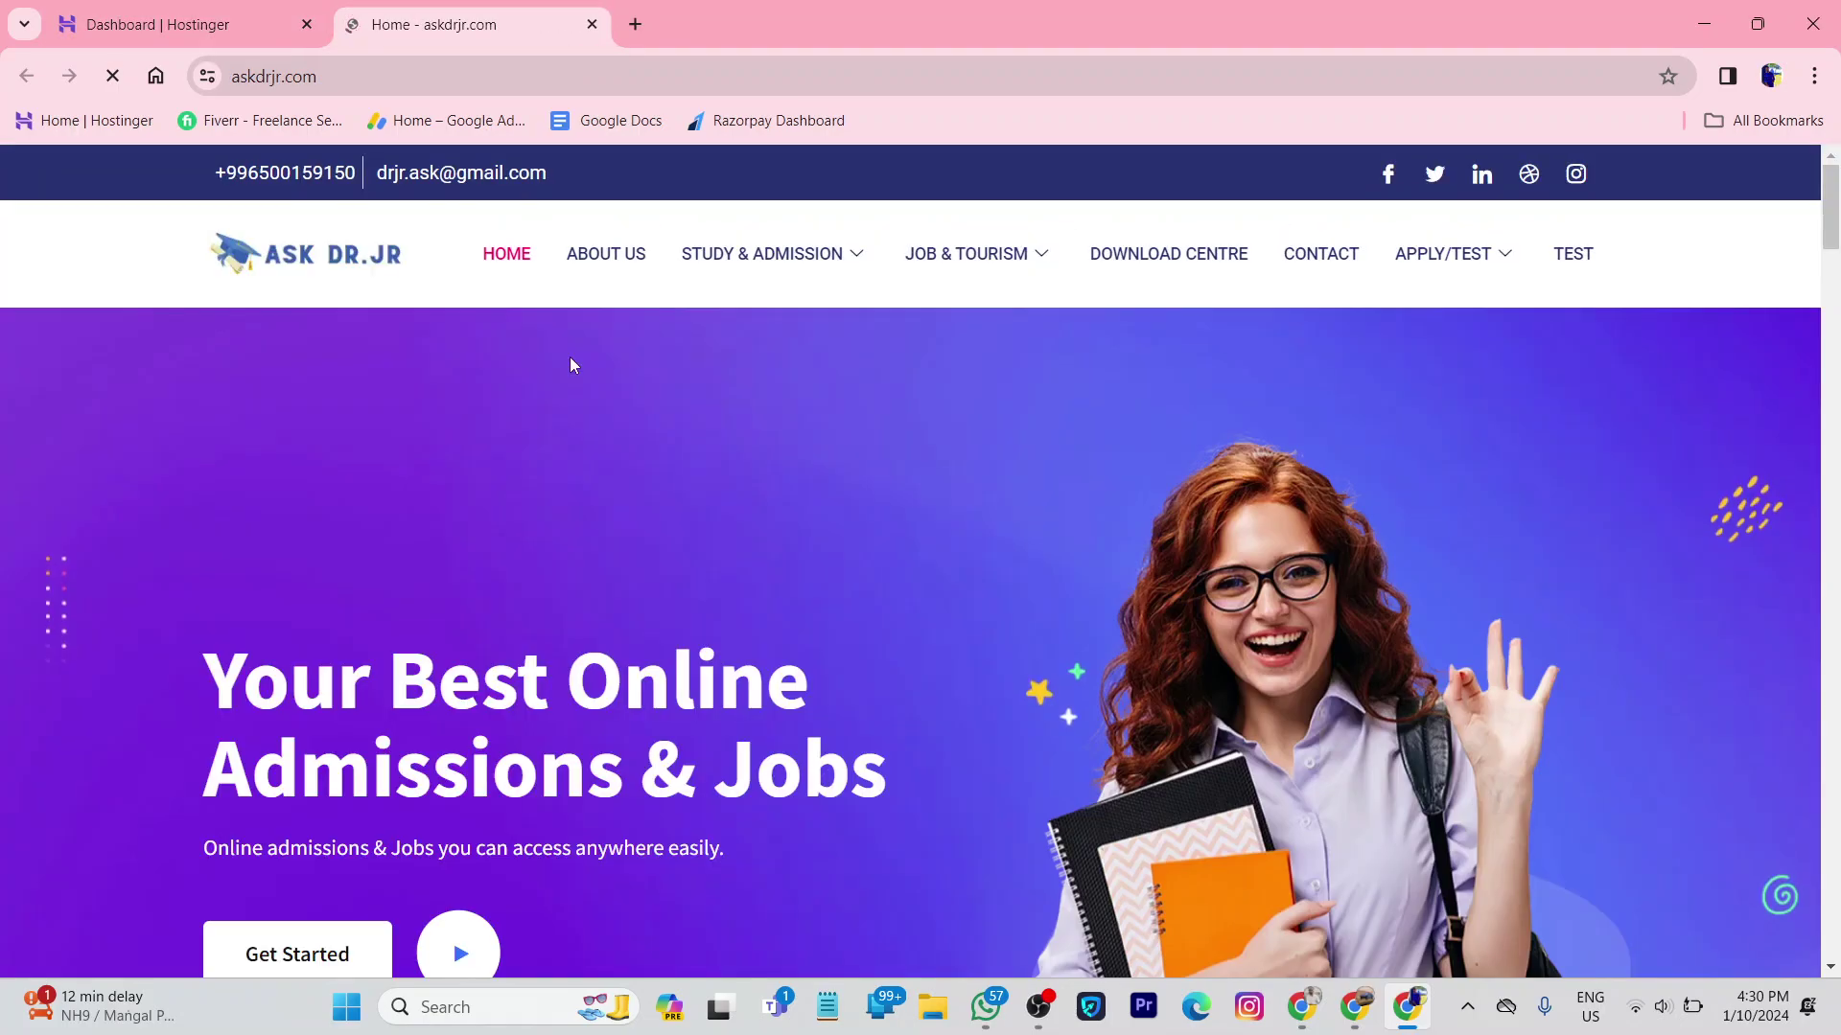
click(252, 86)
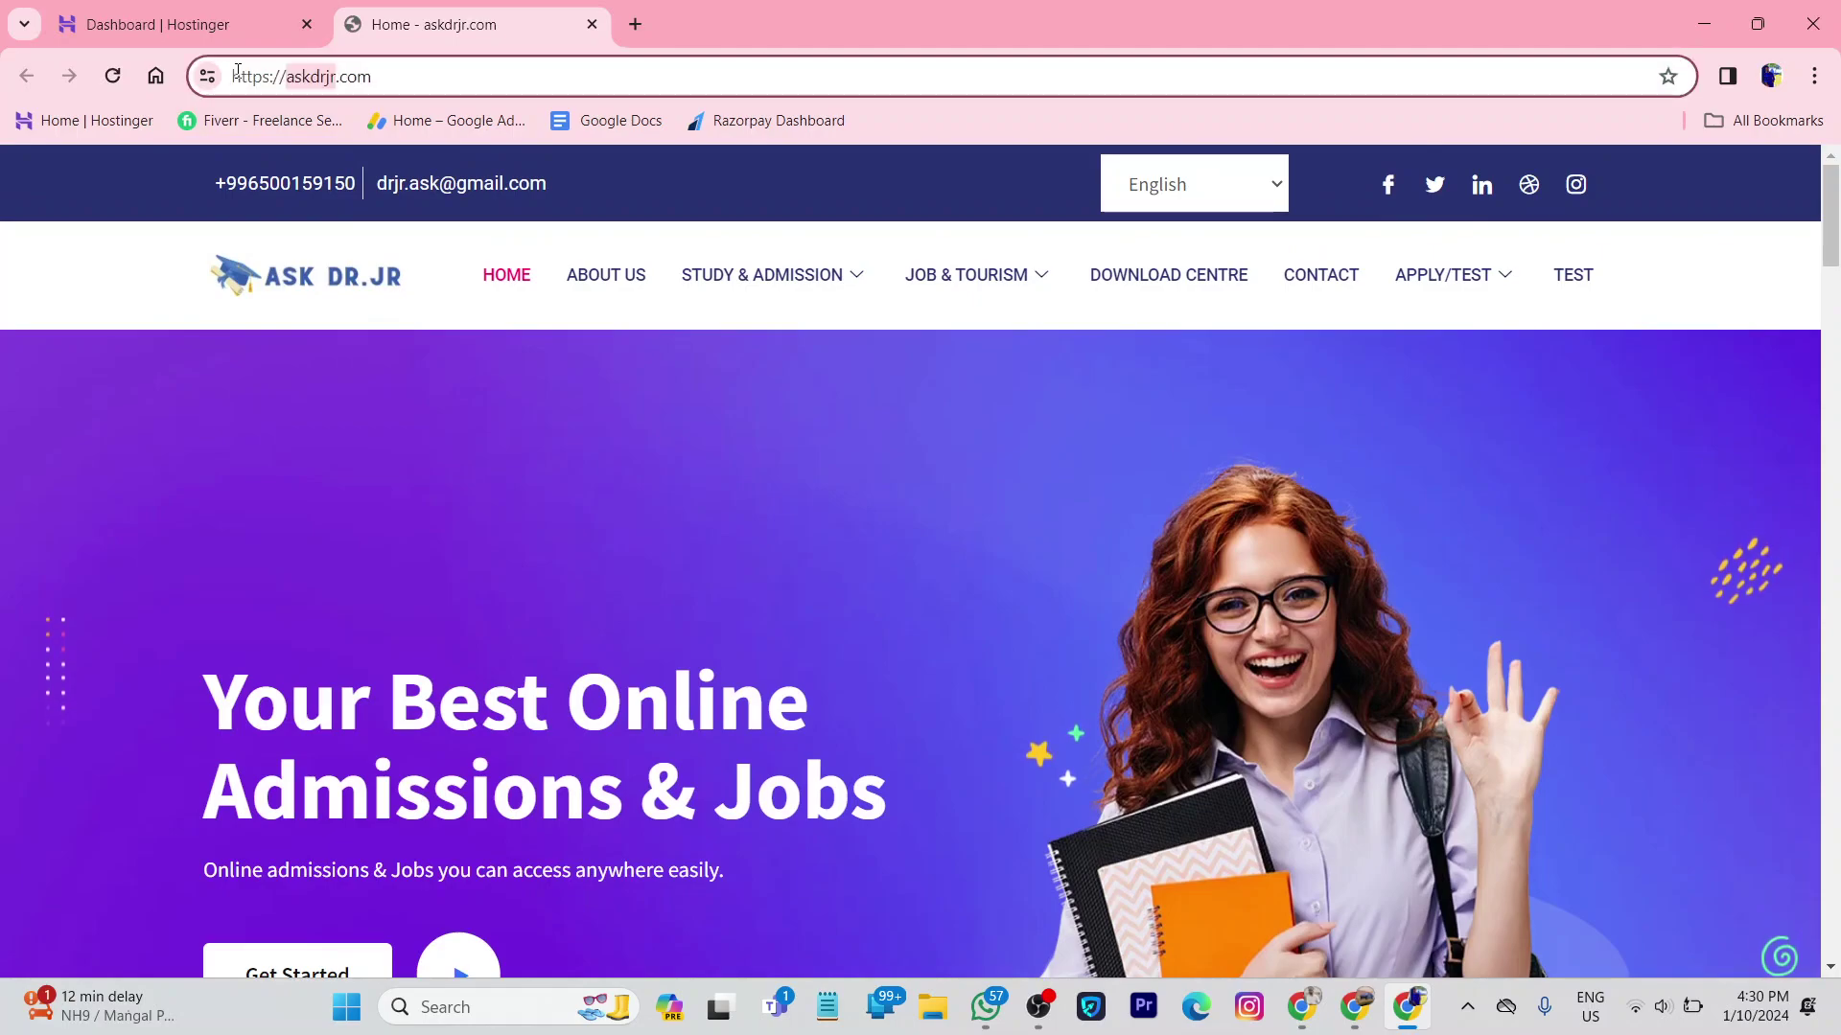
text(demo.)
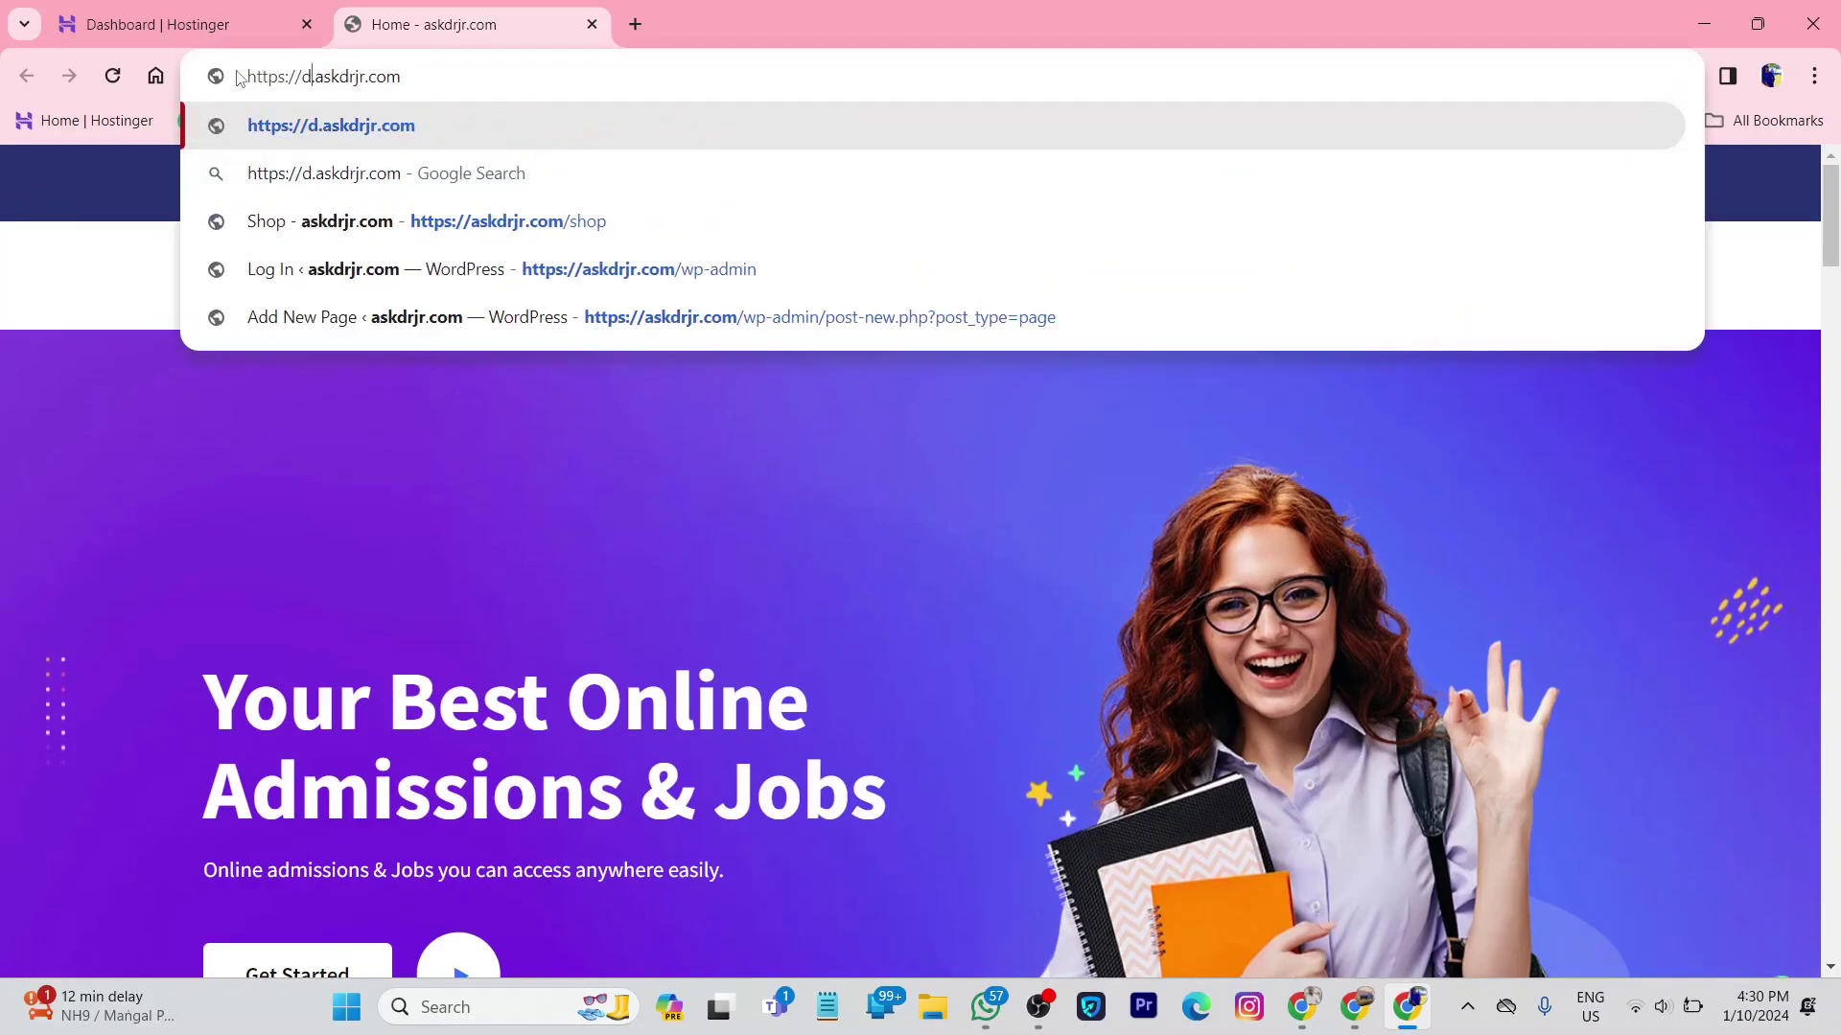
key(Return)
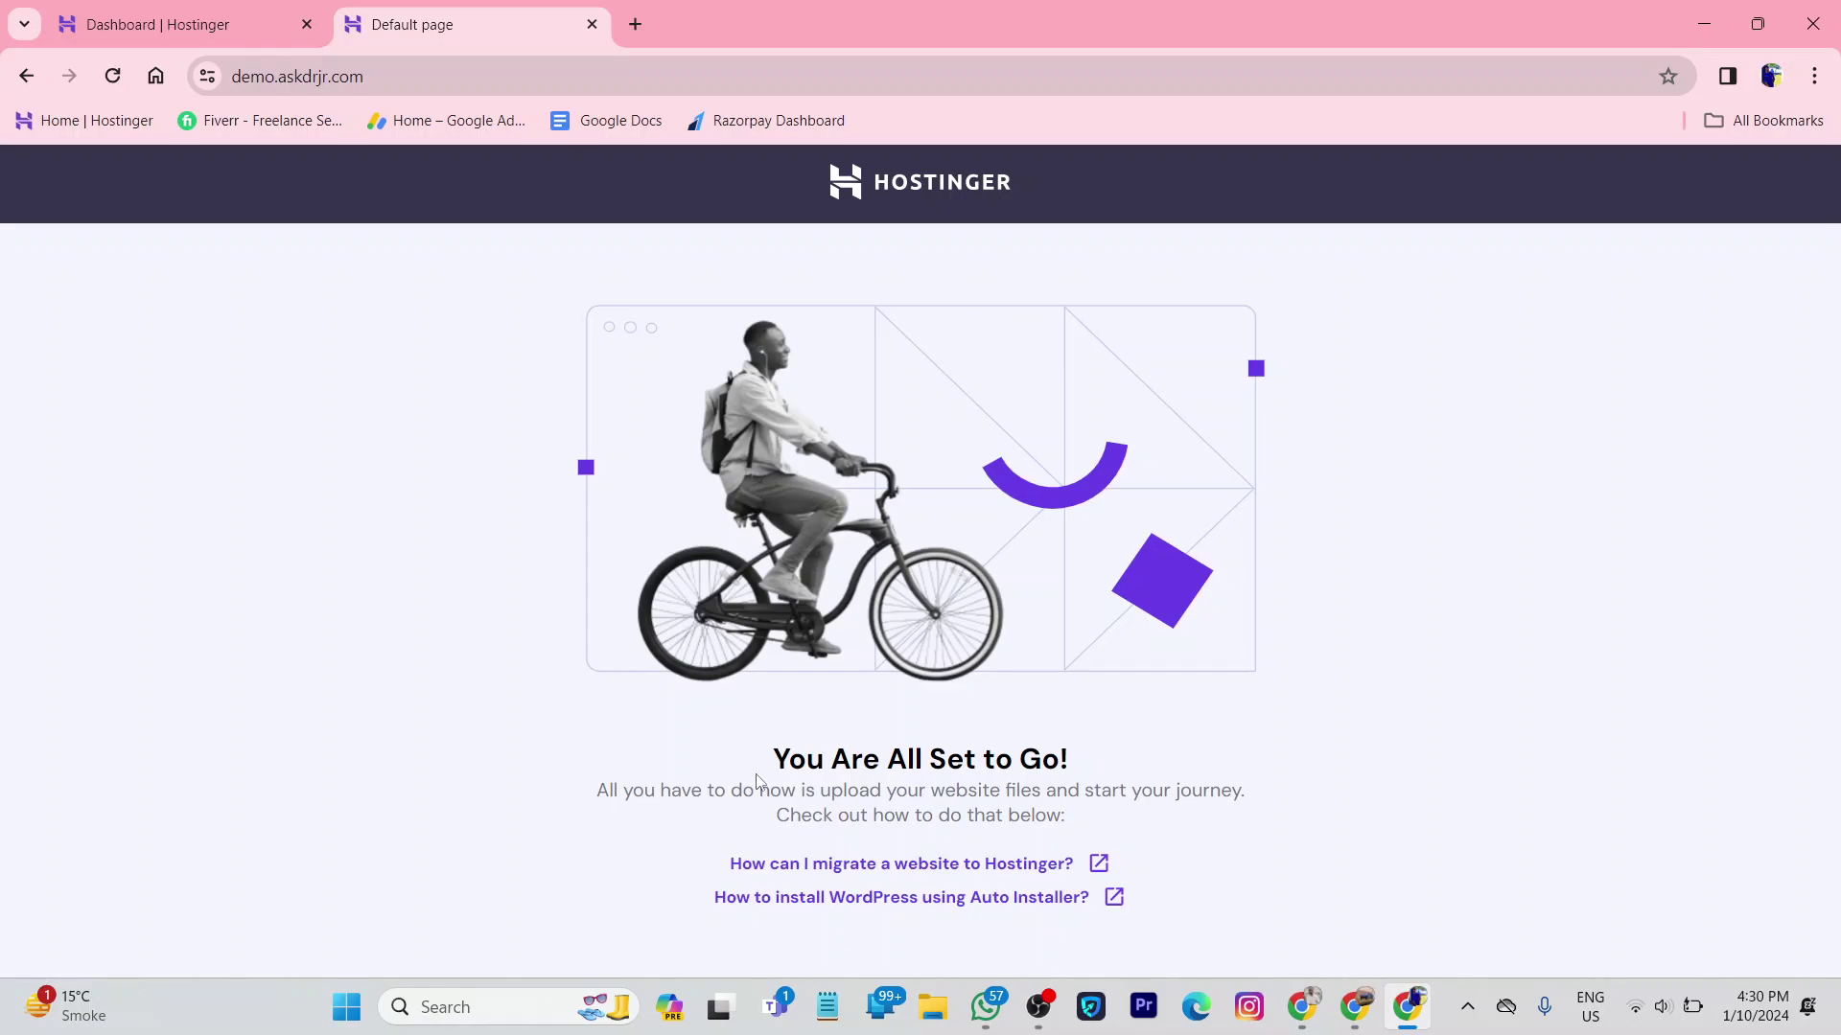
key(ctrl+w)
- Reopen askdrjr.com's WordPress overview, then start a new tab in the other browser window
click(1594, 625)
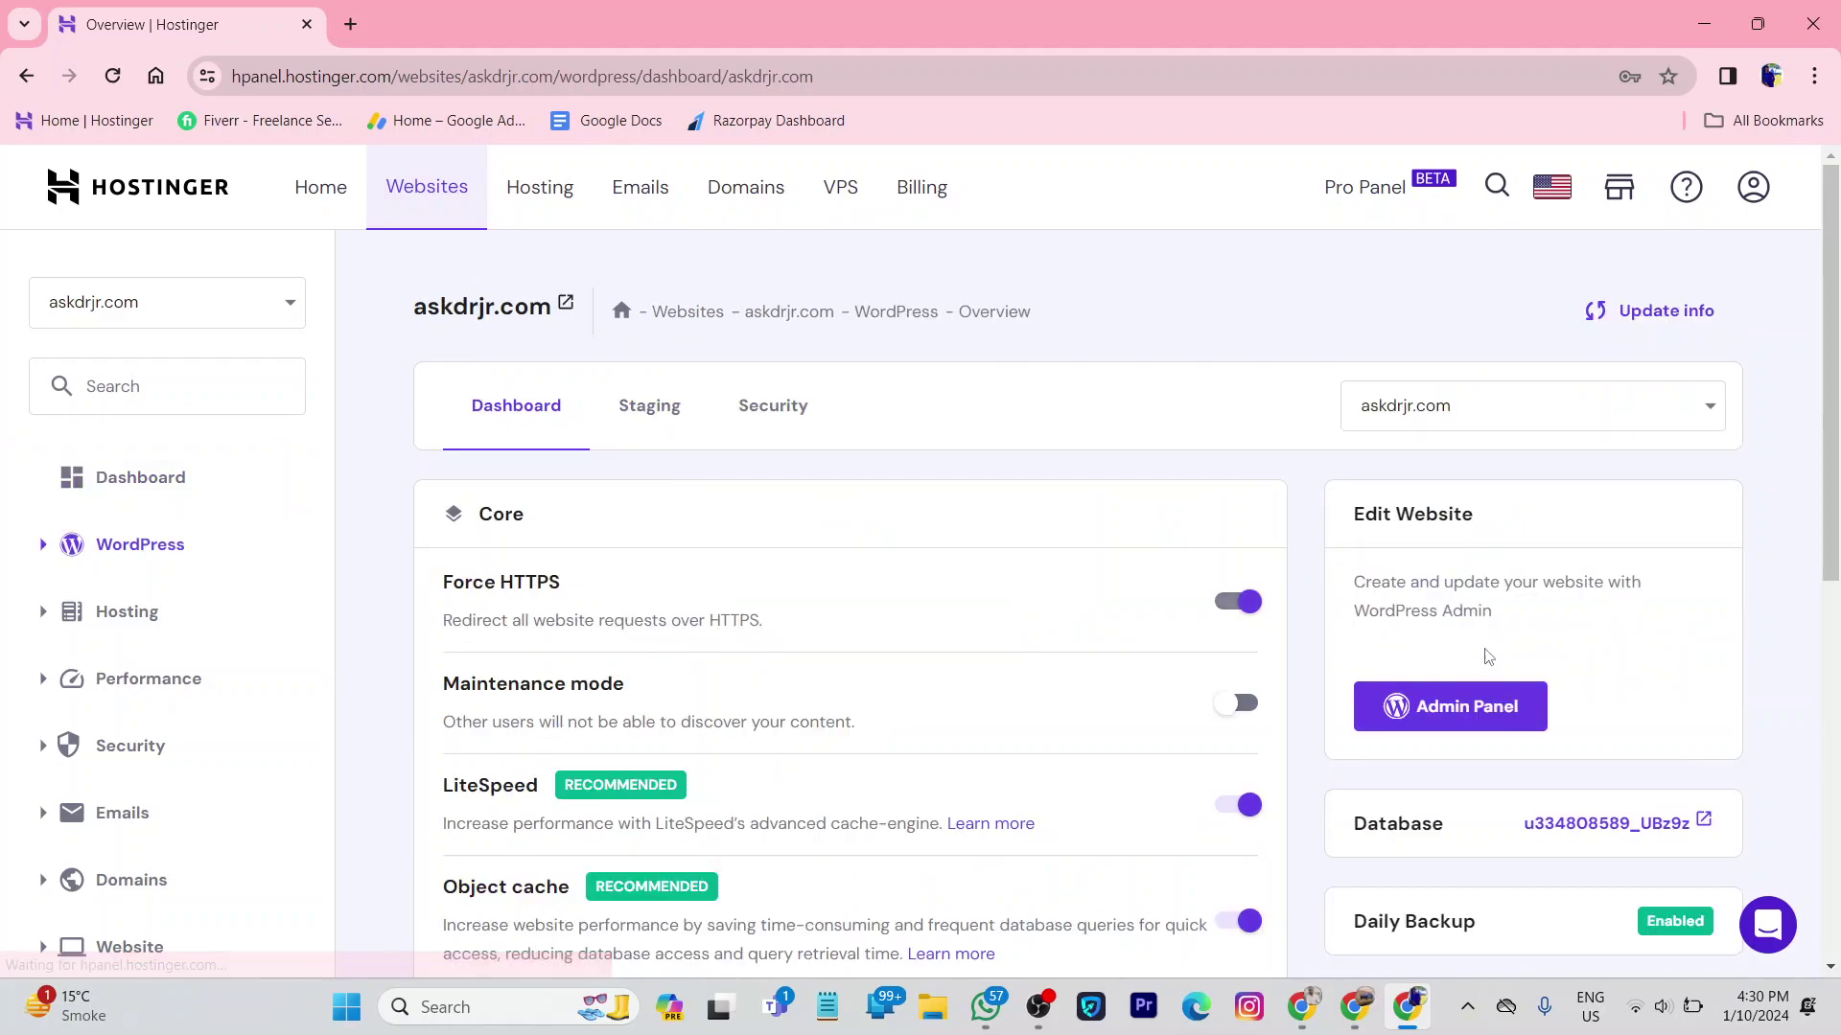
click(201, 322)
click(204, 318)
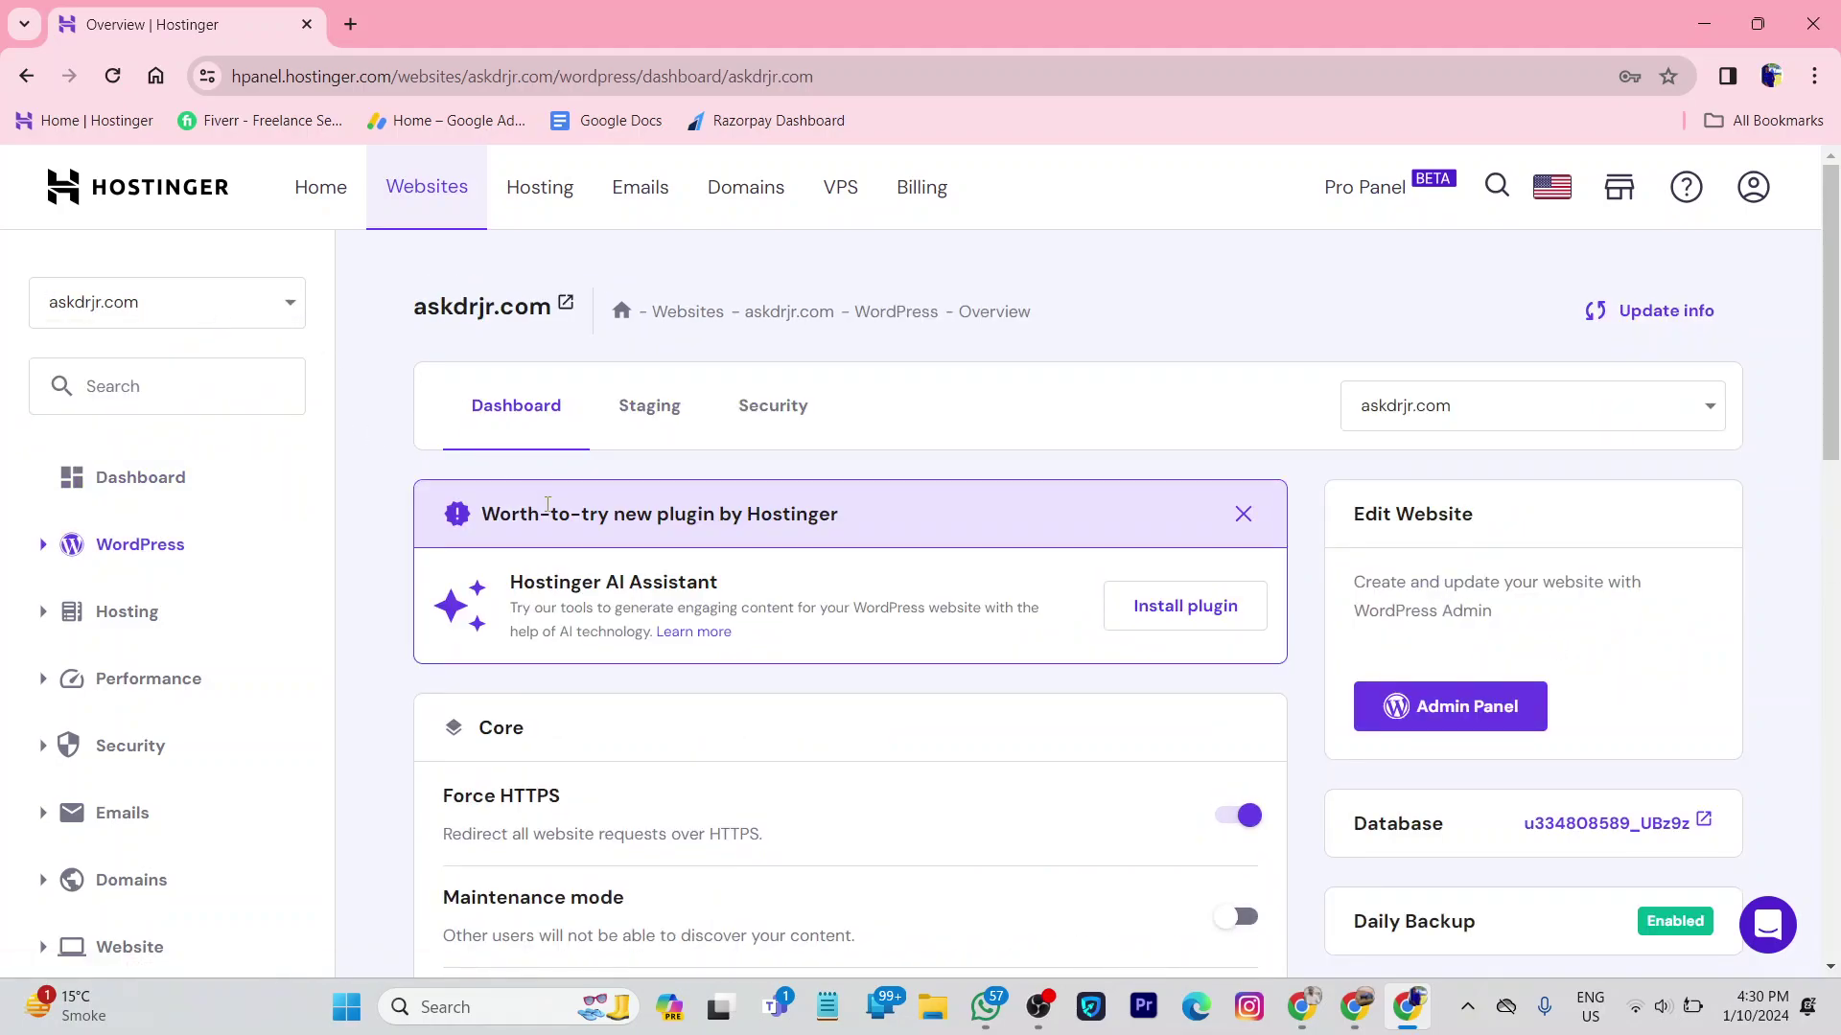
scroll(548, 504, down, 10)
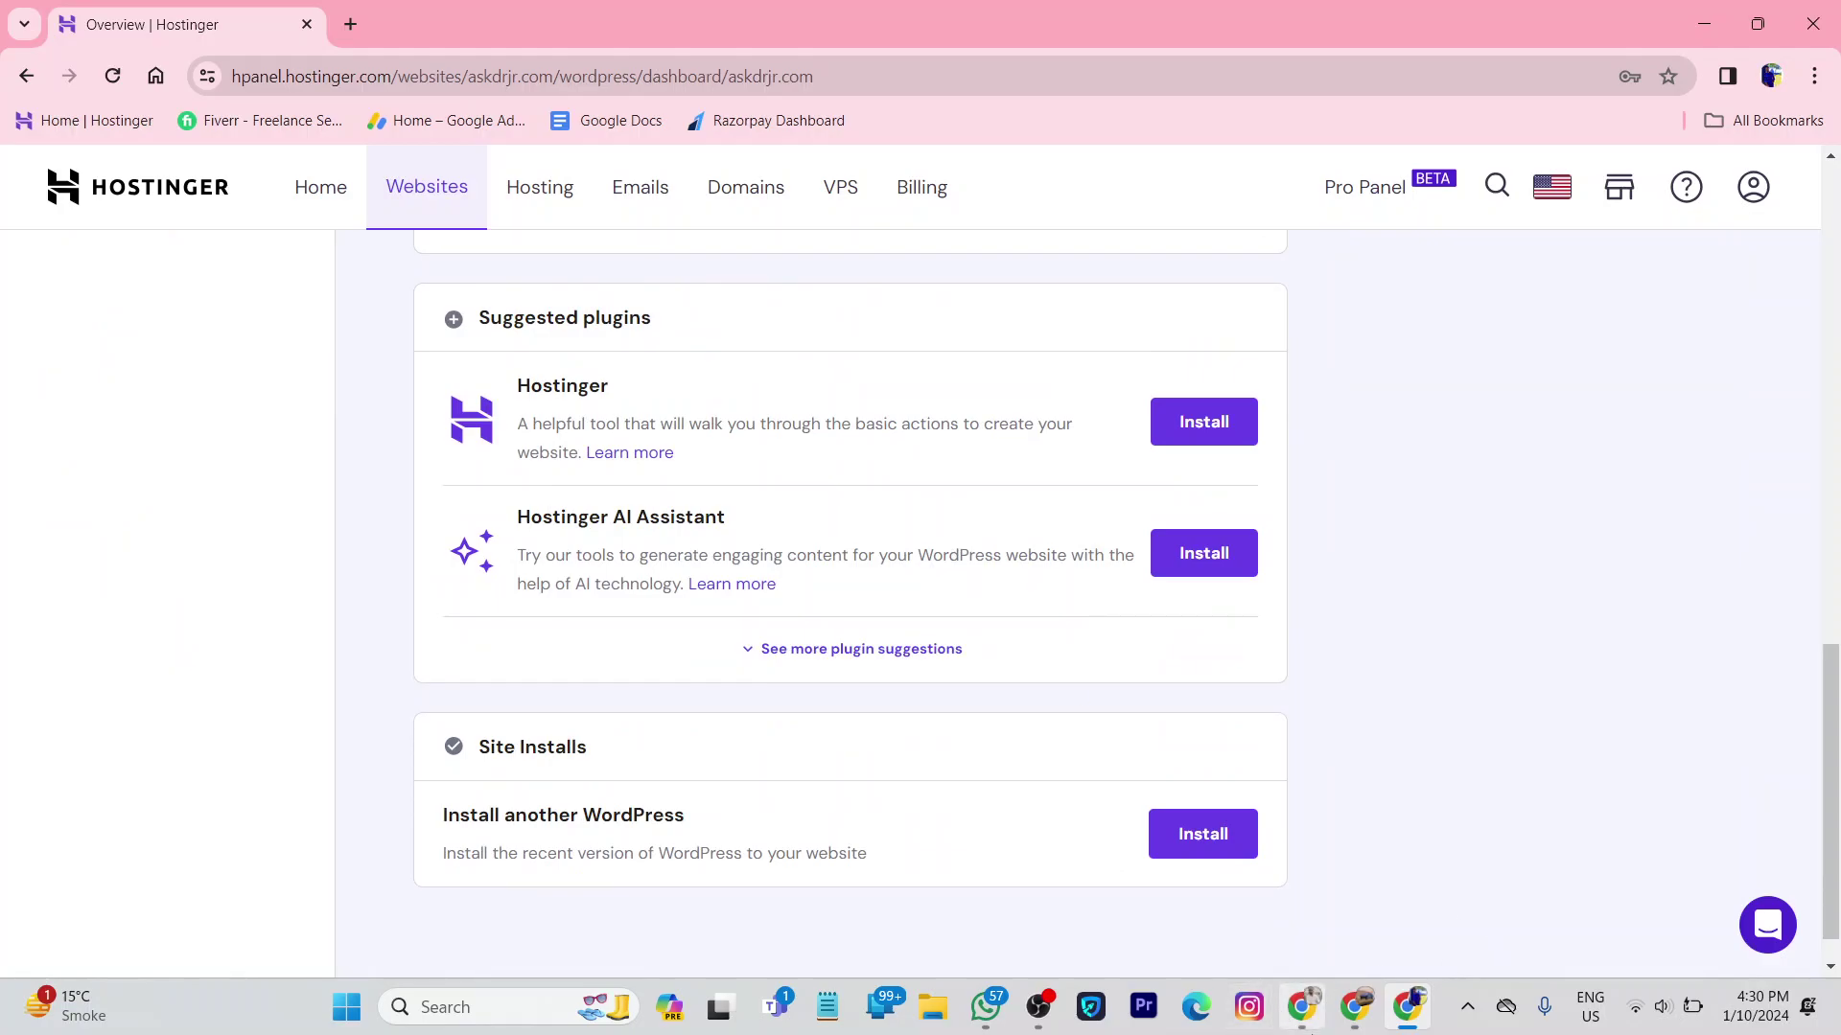
click(1301, 1006)
key(ctrl+t)
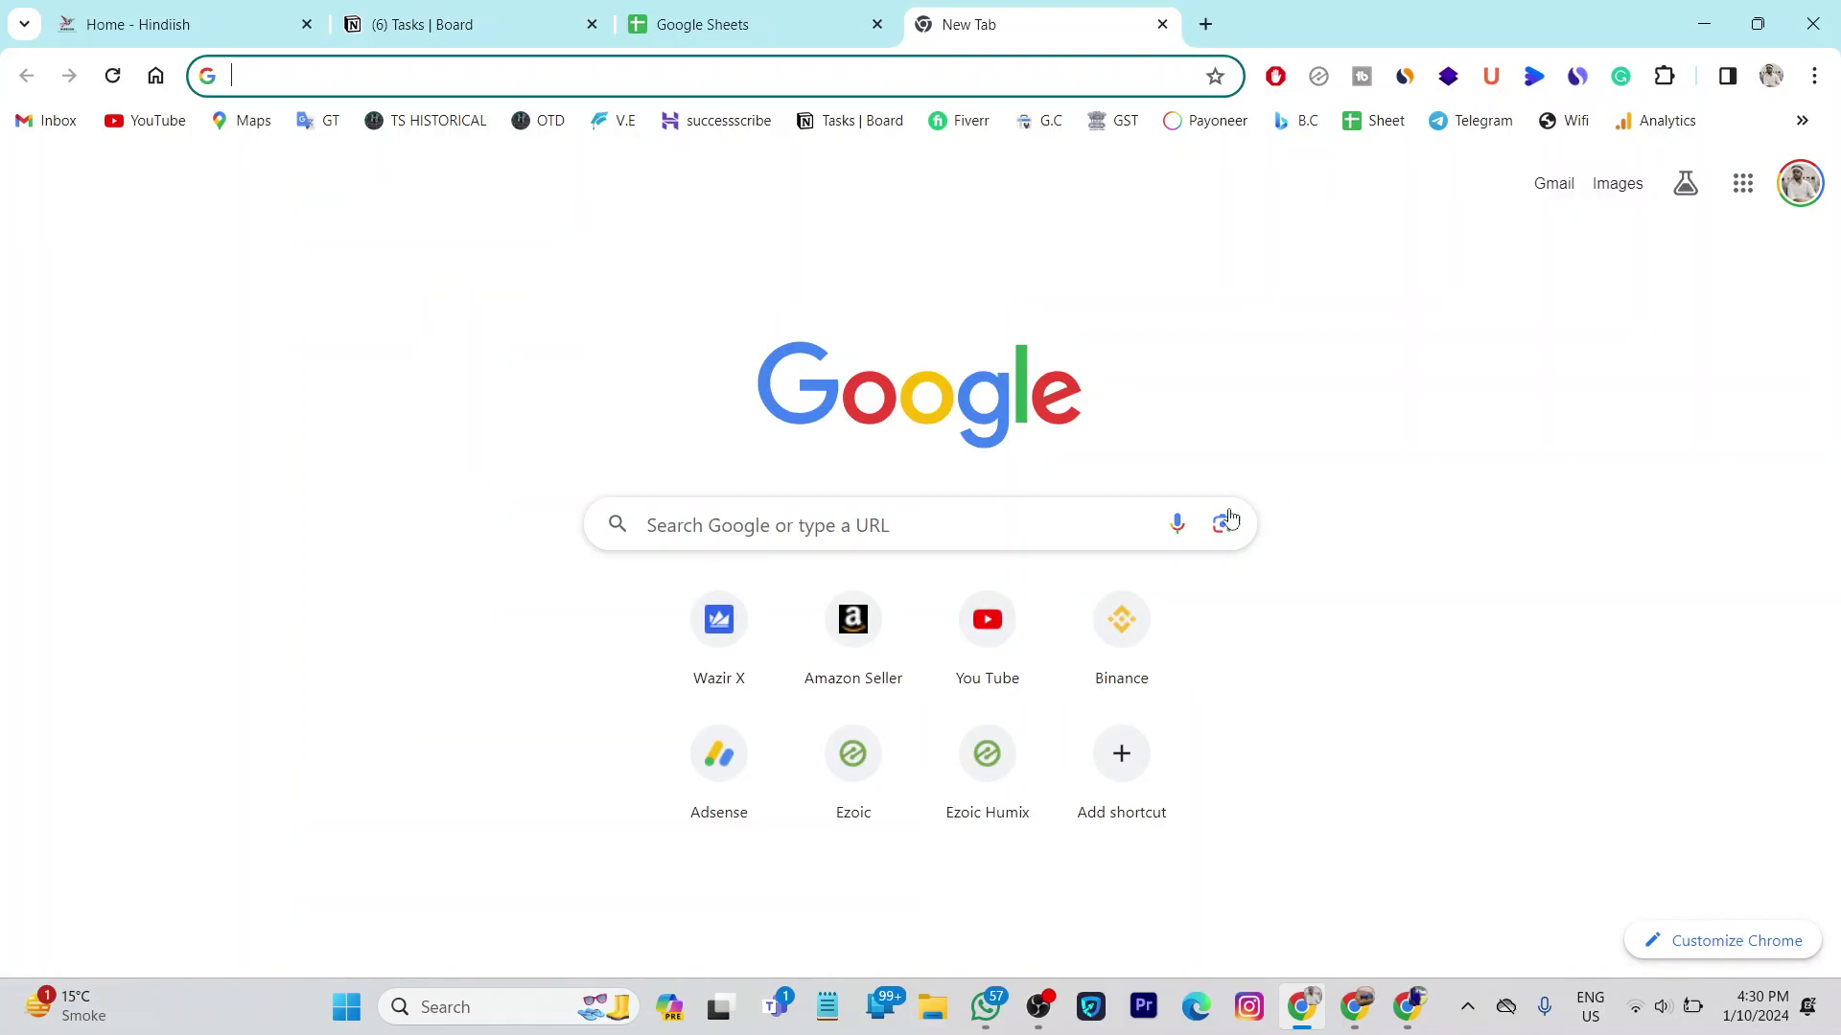
- Load hpanel.hostinger.com in the new tab and open the demo site from the dashboard window
text(hostinger)
key(Return)
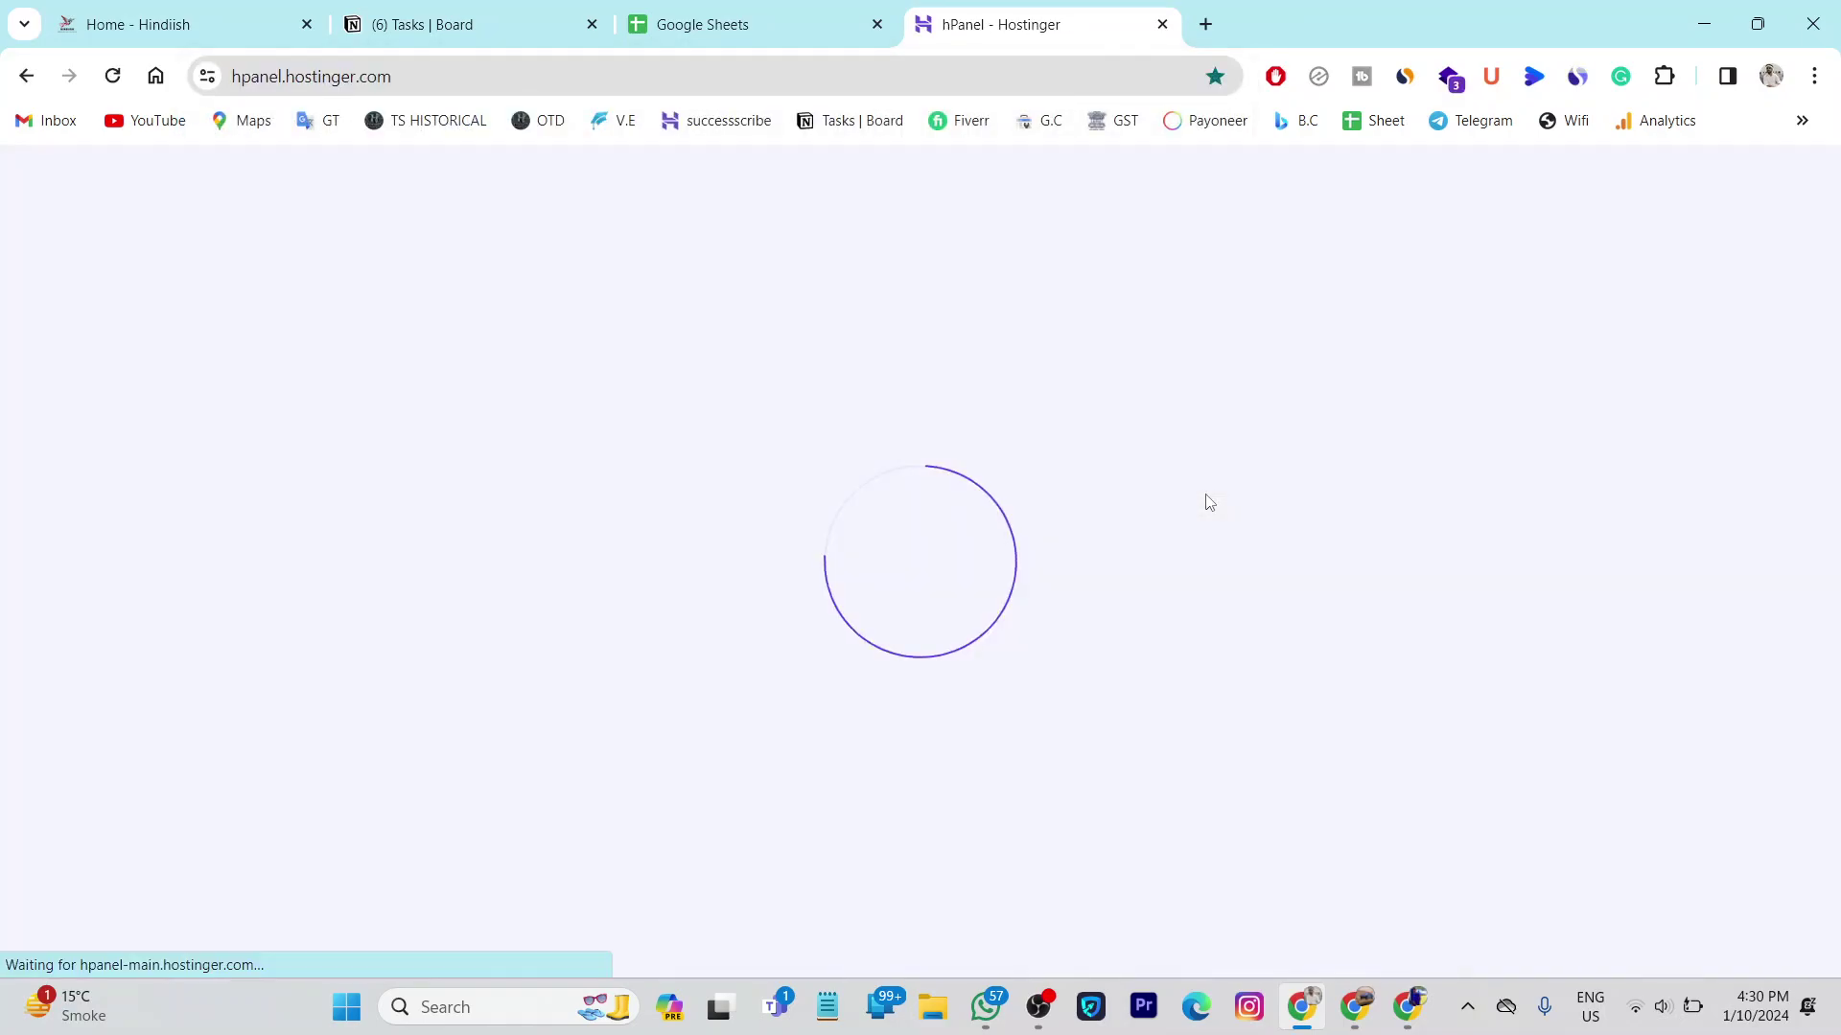
key(alt+Tab)
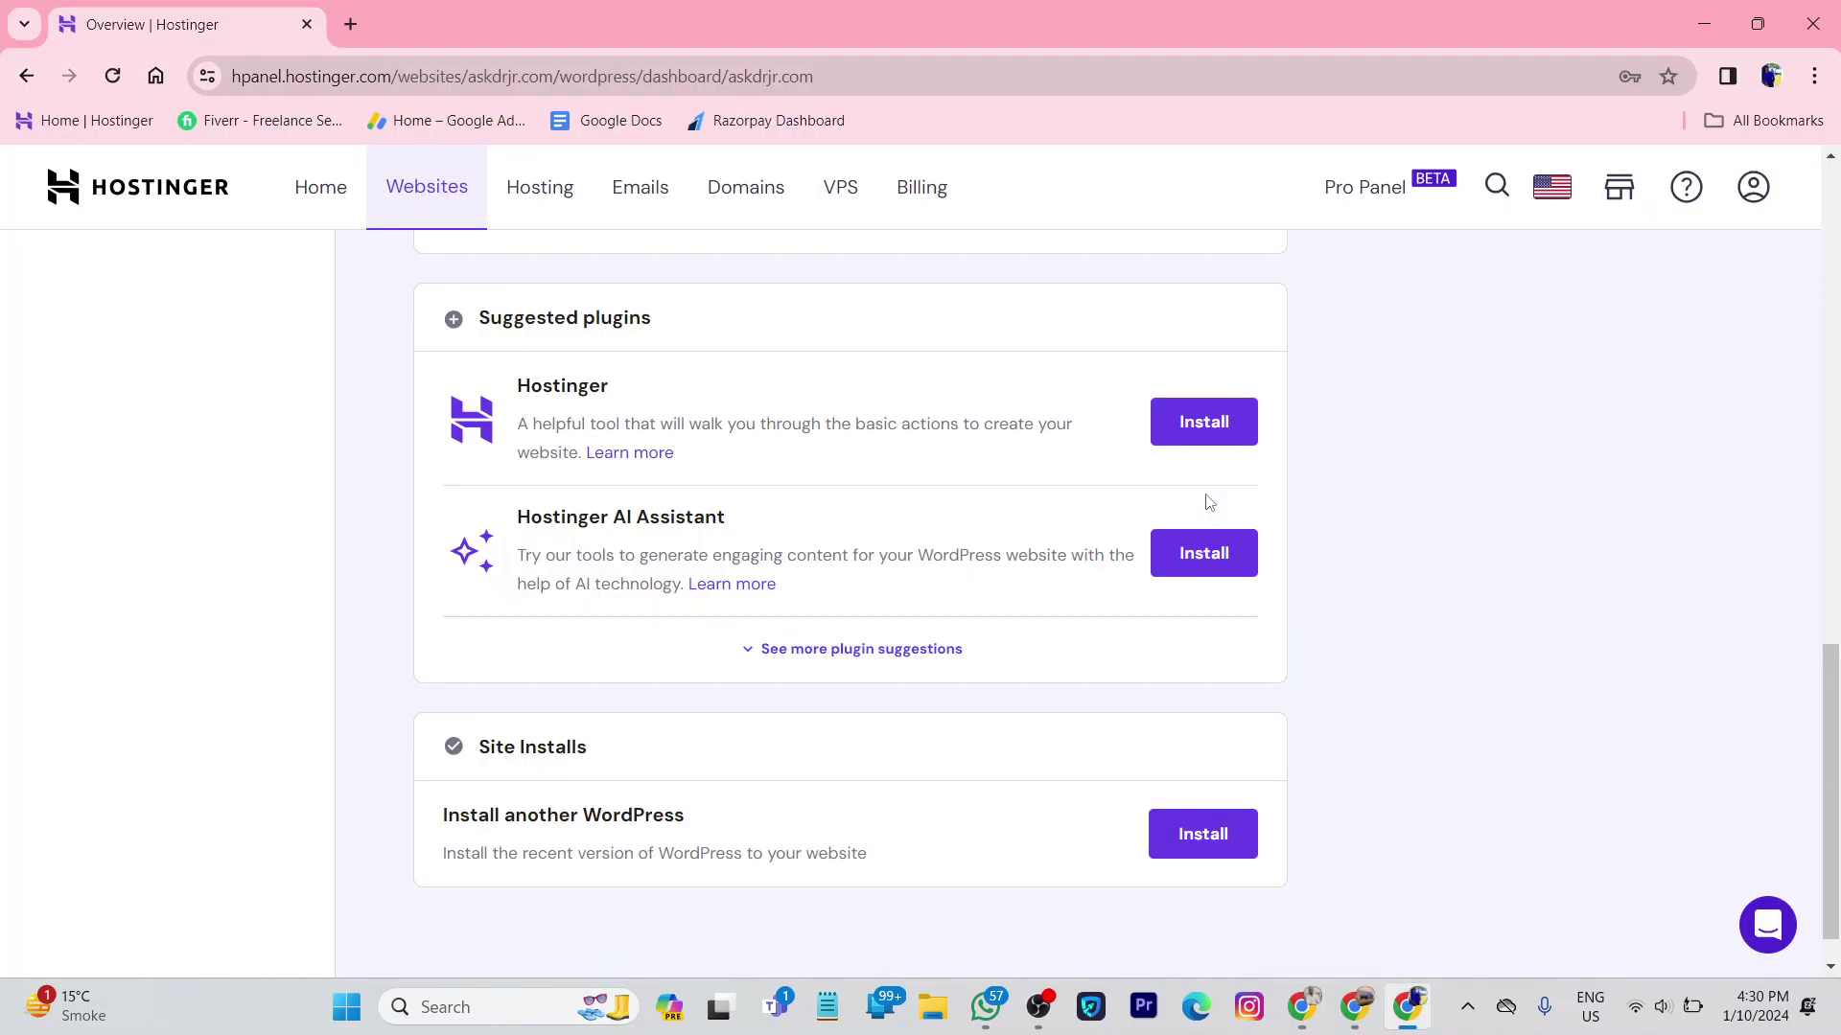
scroll(1208, 502, up, 15)
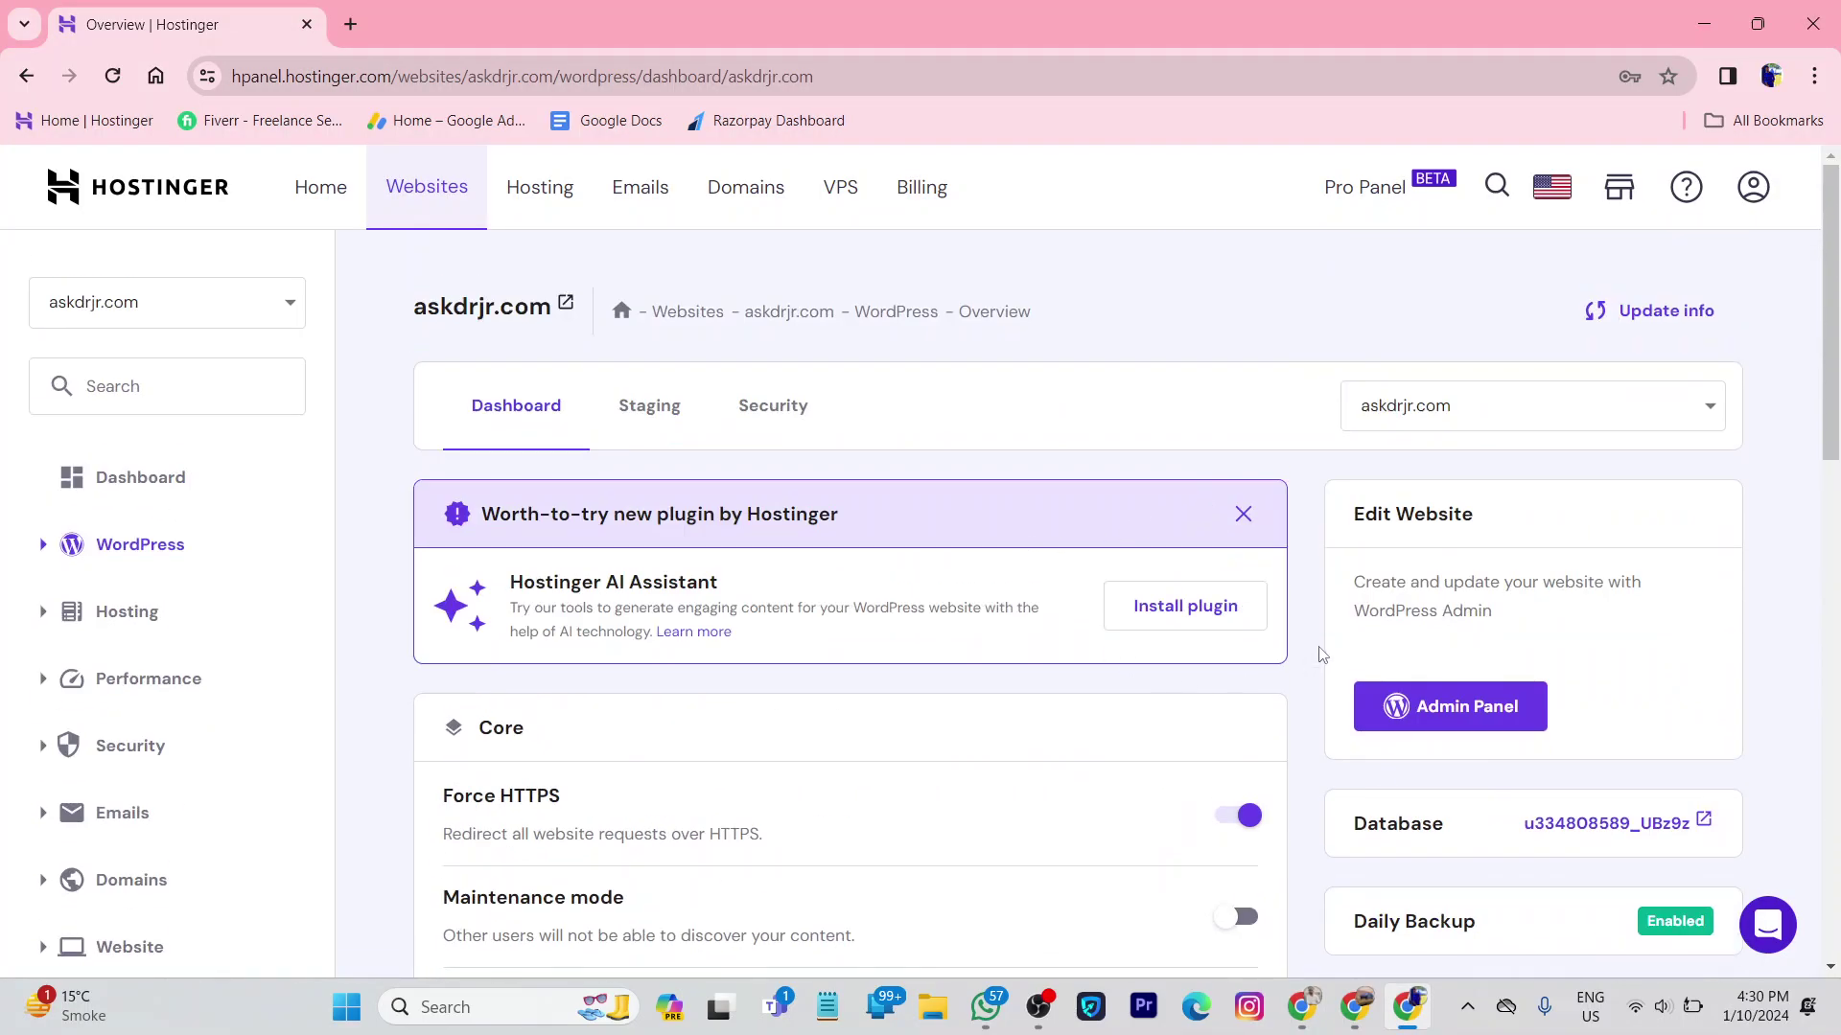
click(628, 233)
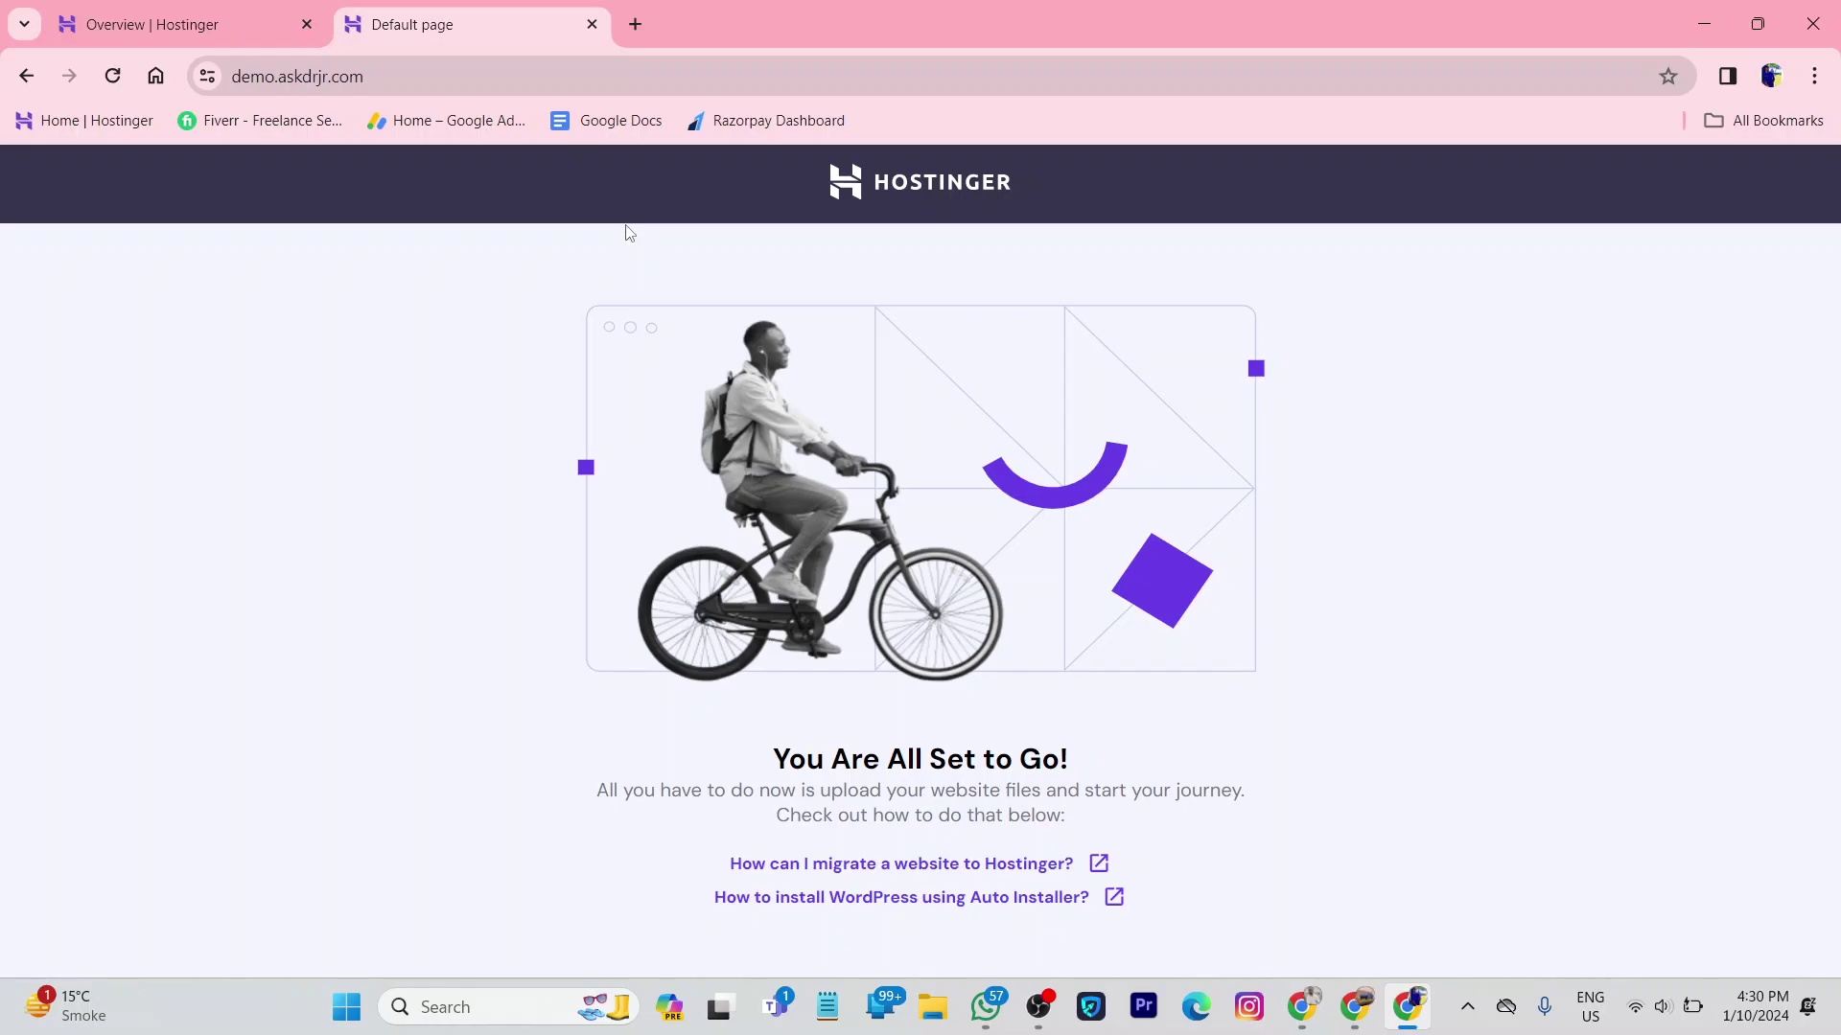
key(alt+Tab)
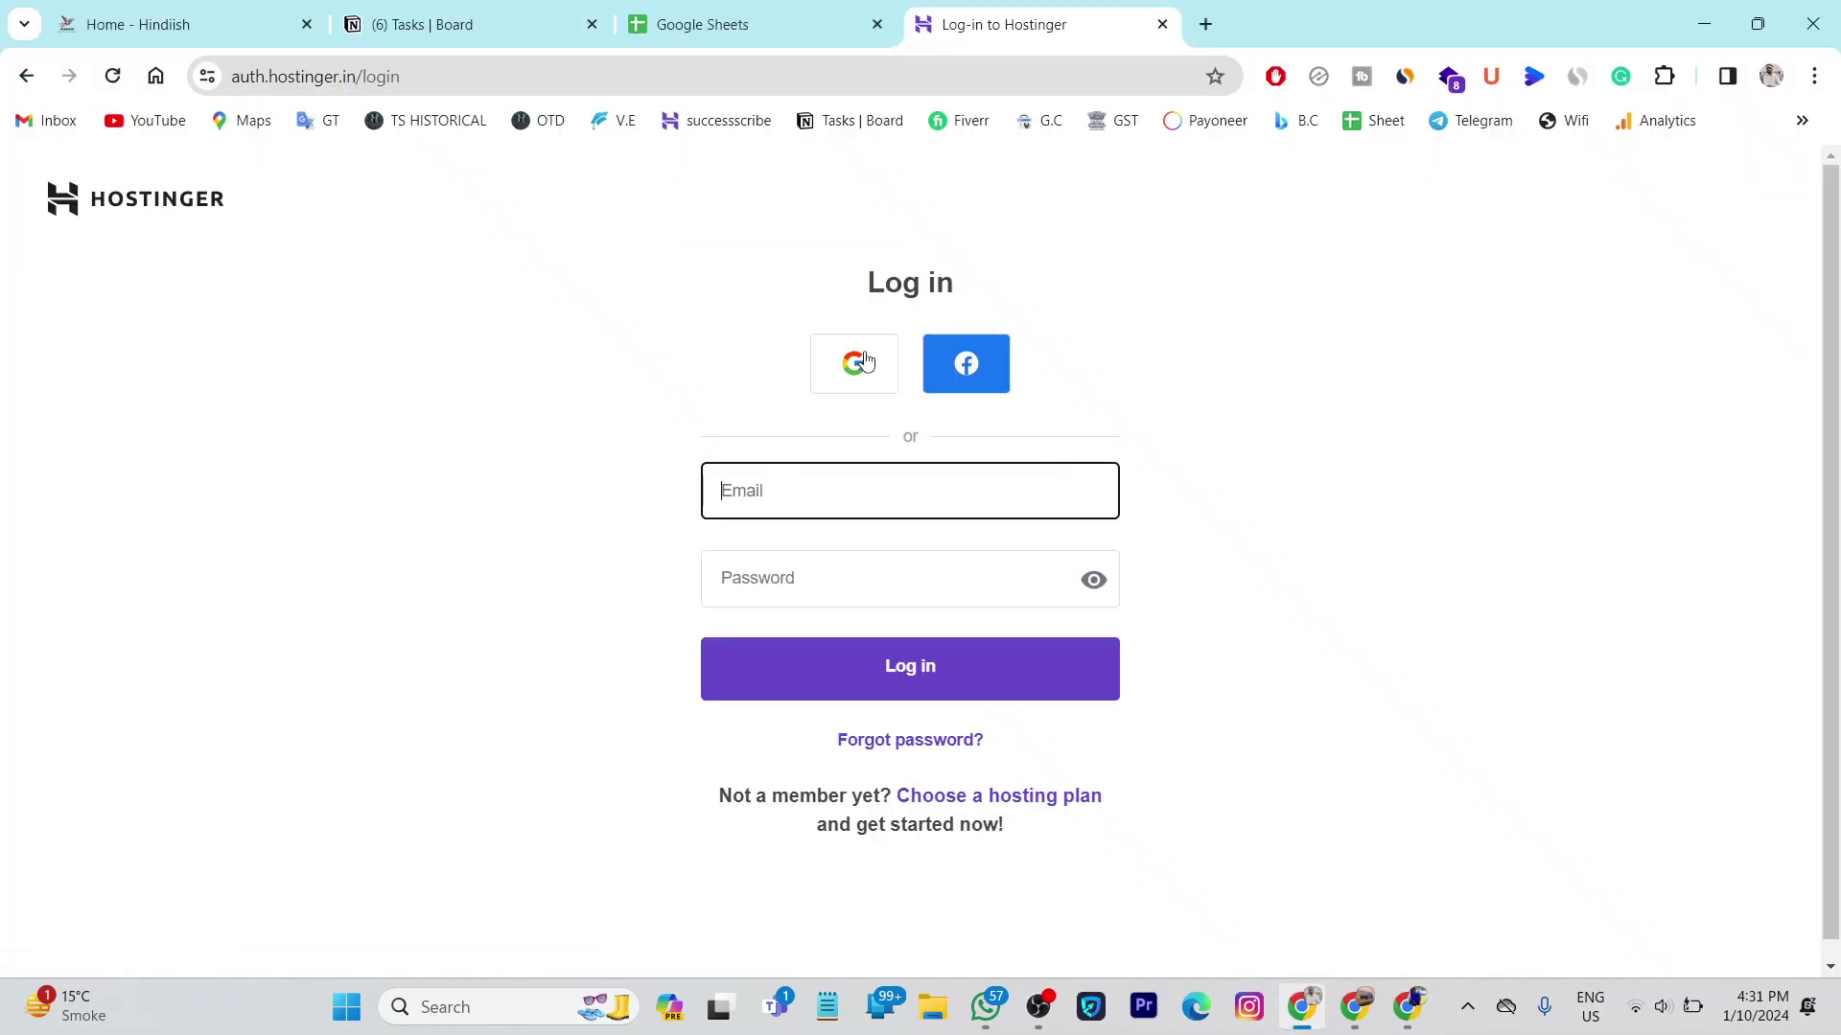
- Sign in to Hostinger with the Google account and enter the two-factor authentication code
click(864, 360)
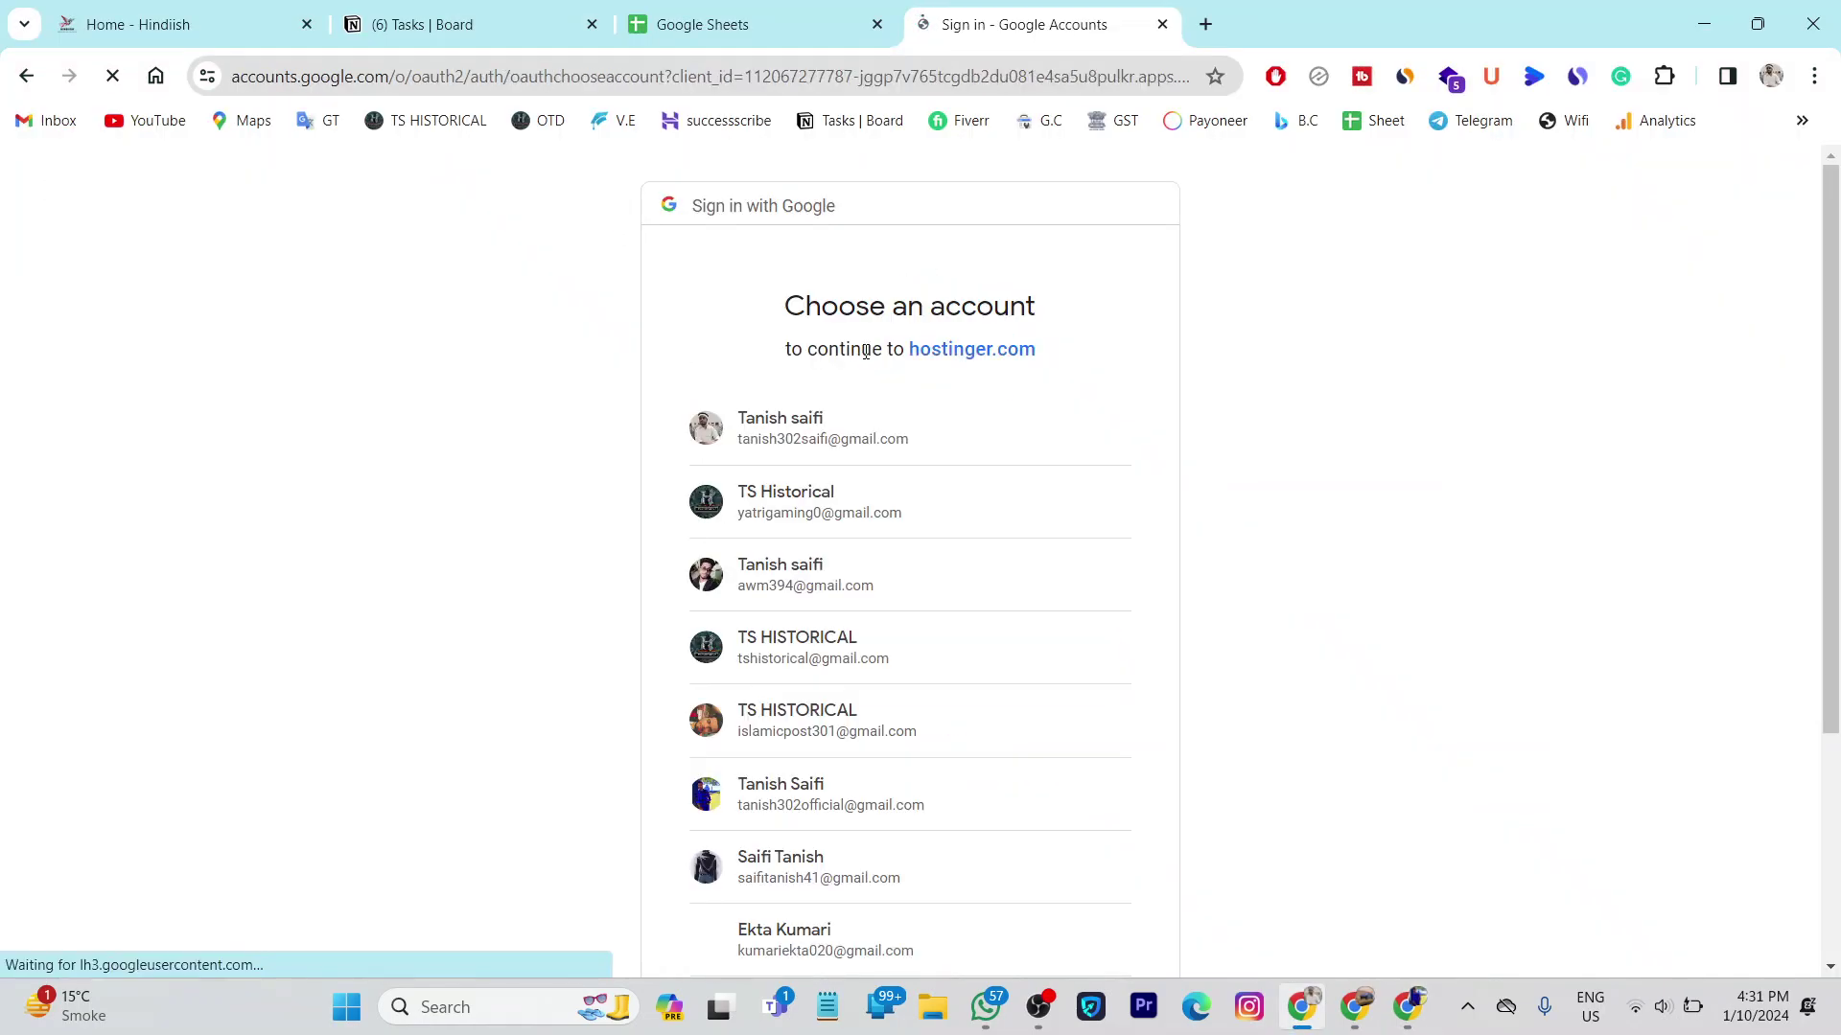
click(867, 426)
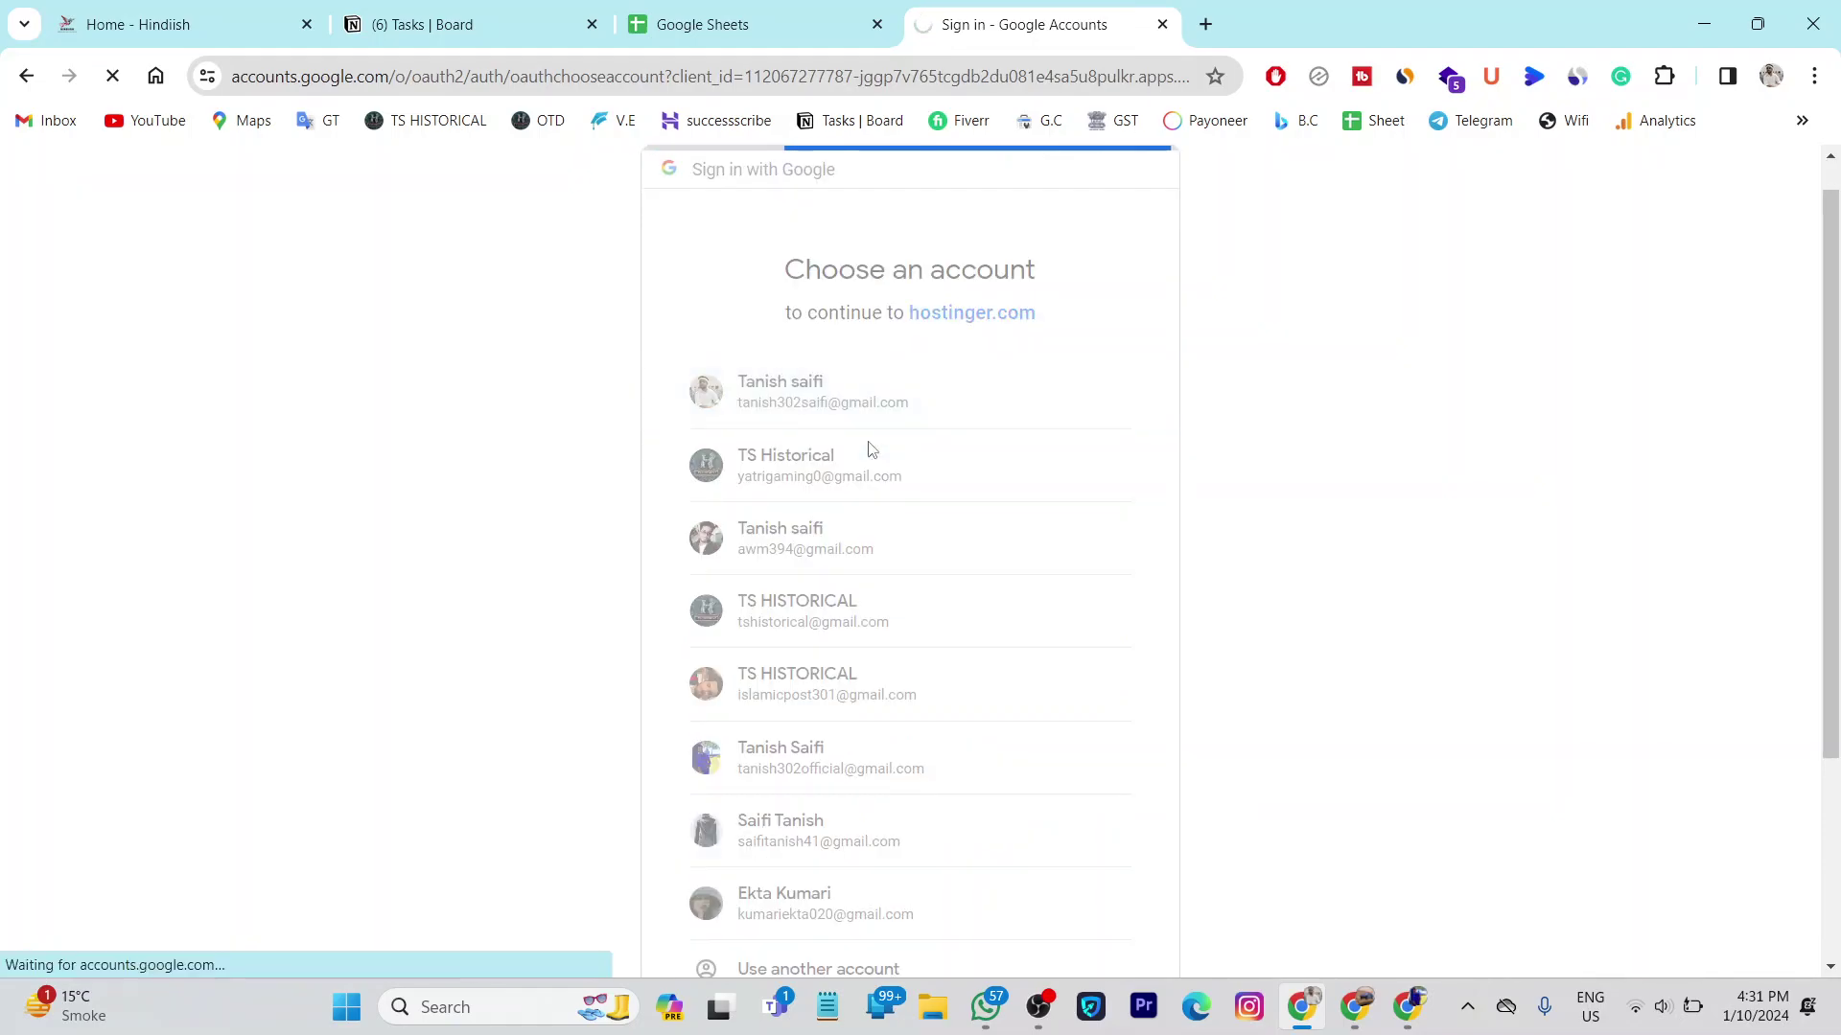
click(913, 587)
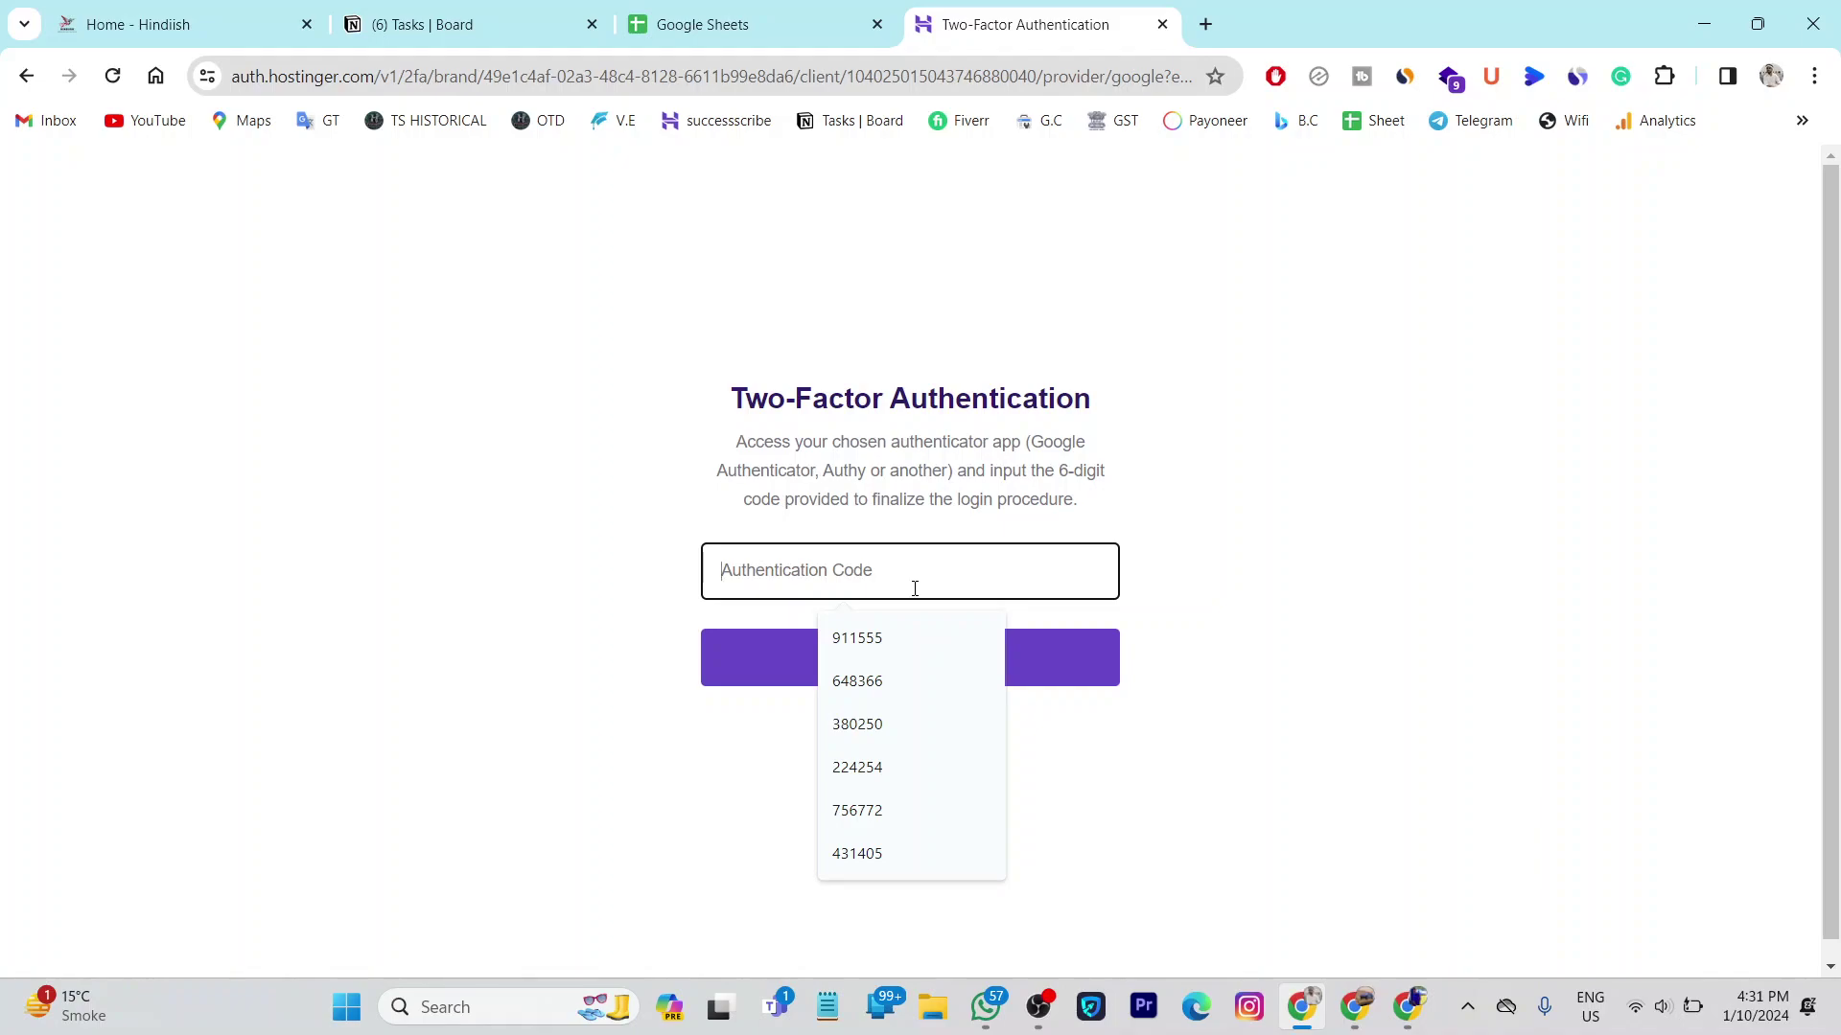
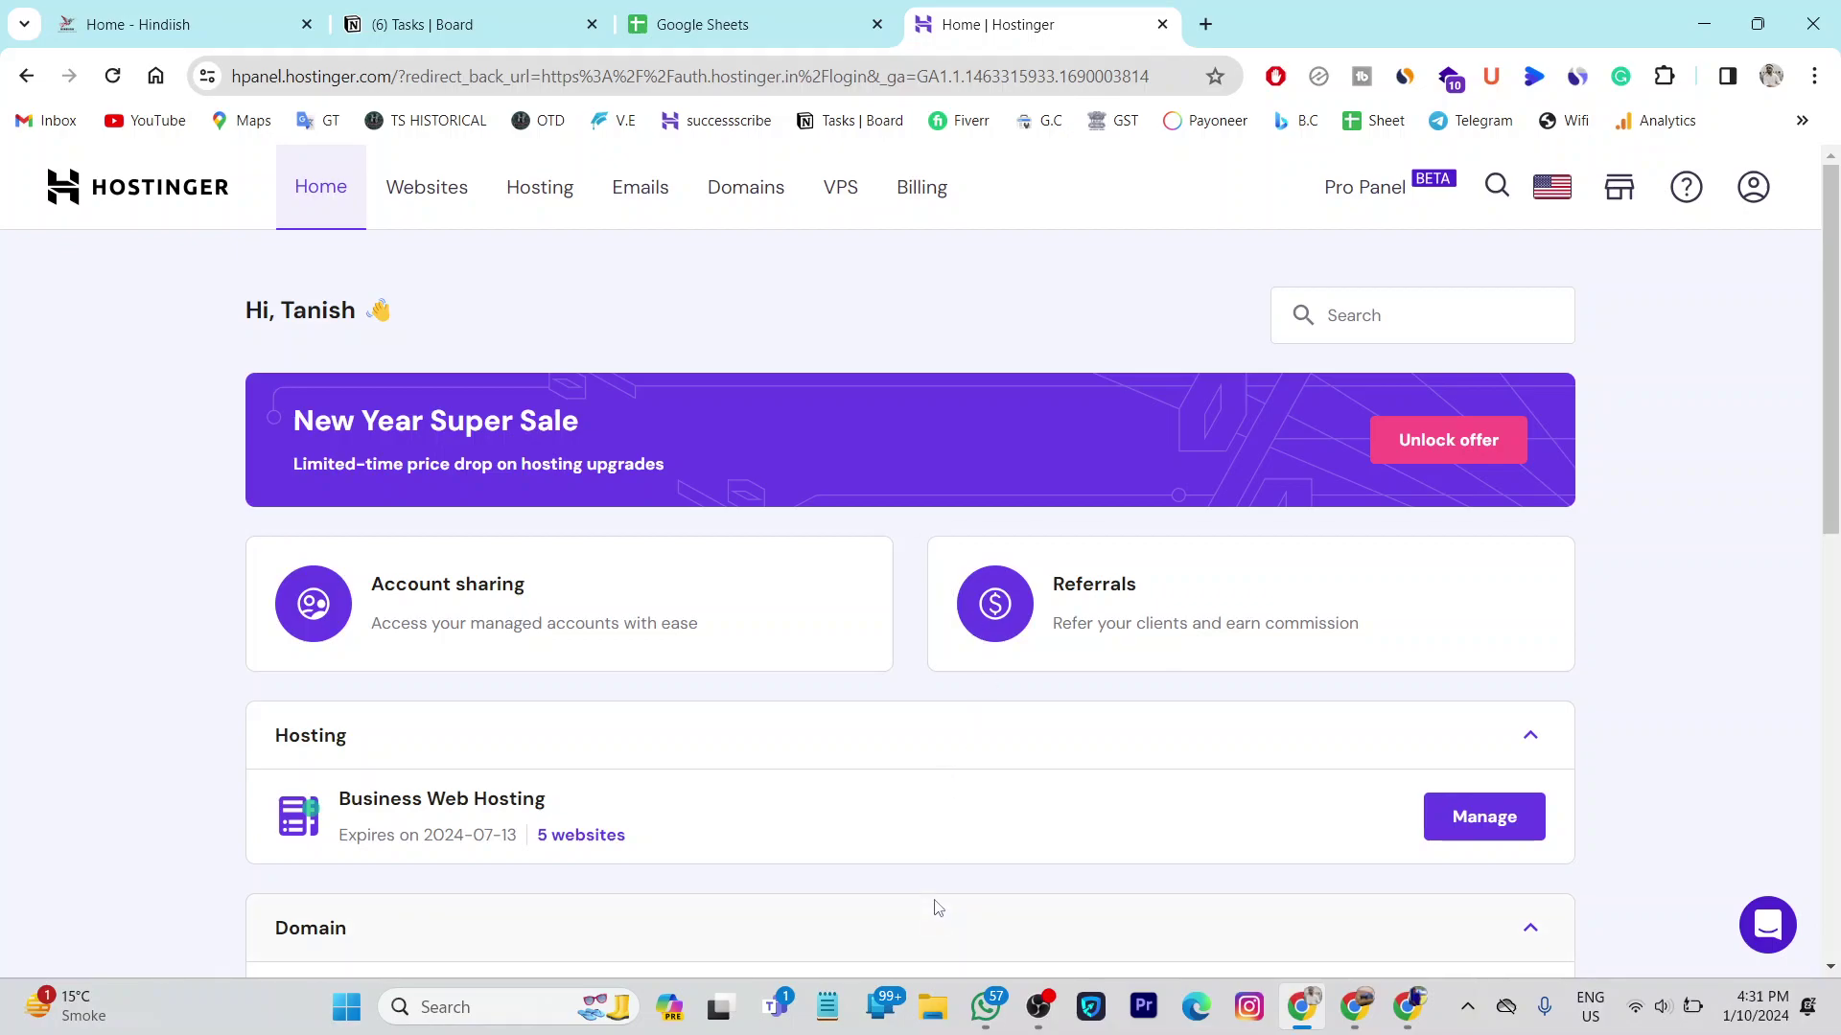
- Search the people list and add the matching person as an assignee on Class 89 (Demo)
click(496, 10)
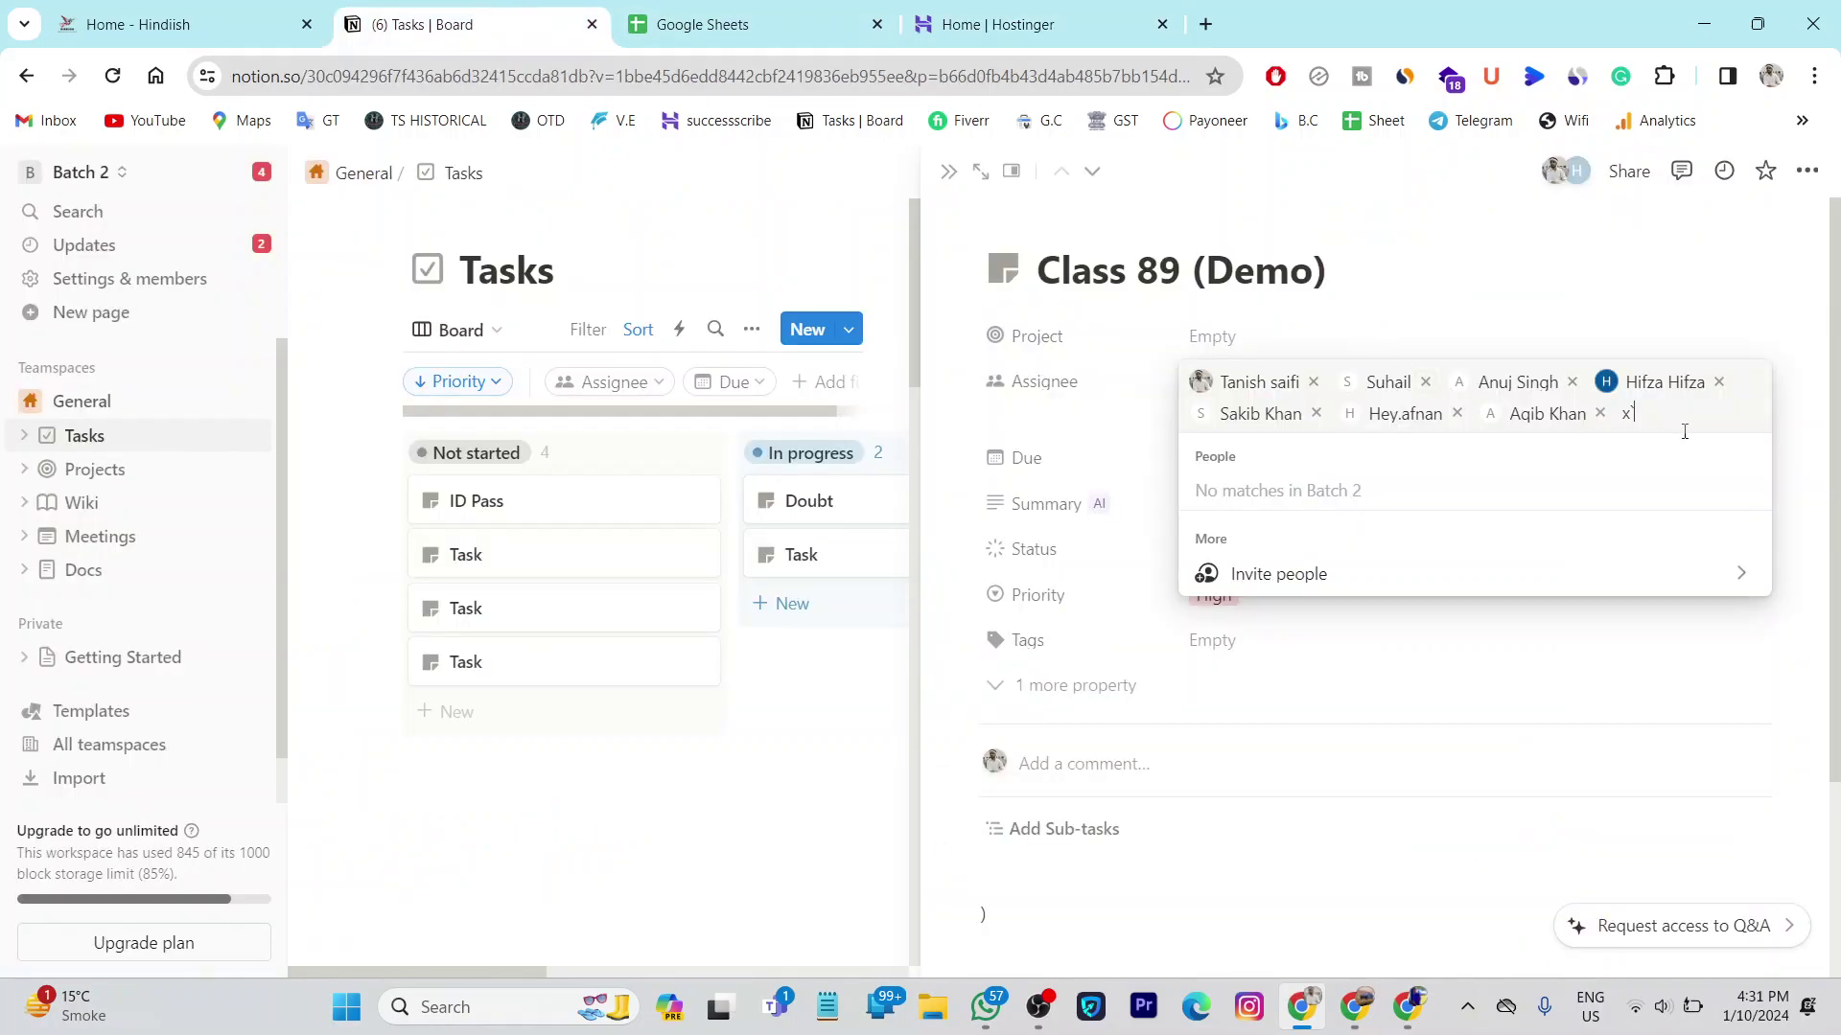
key(BackSpace)
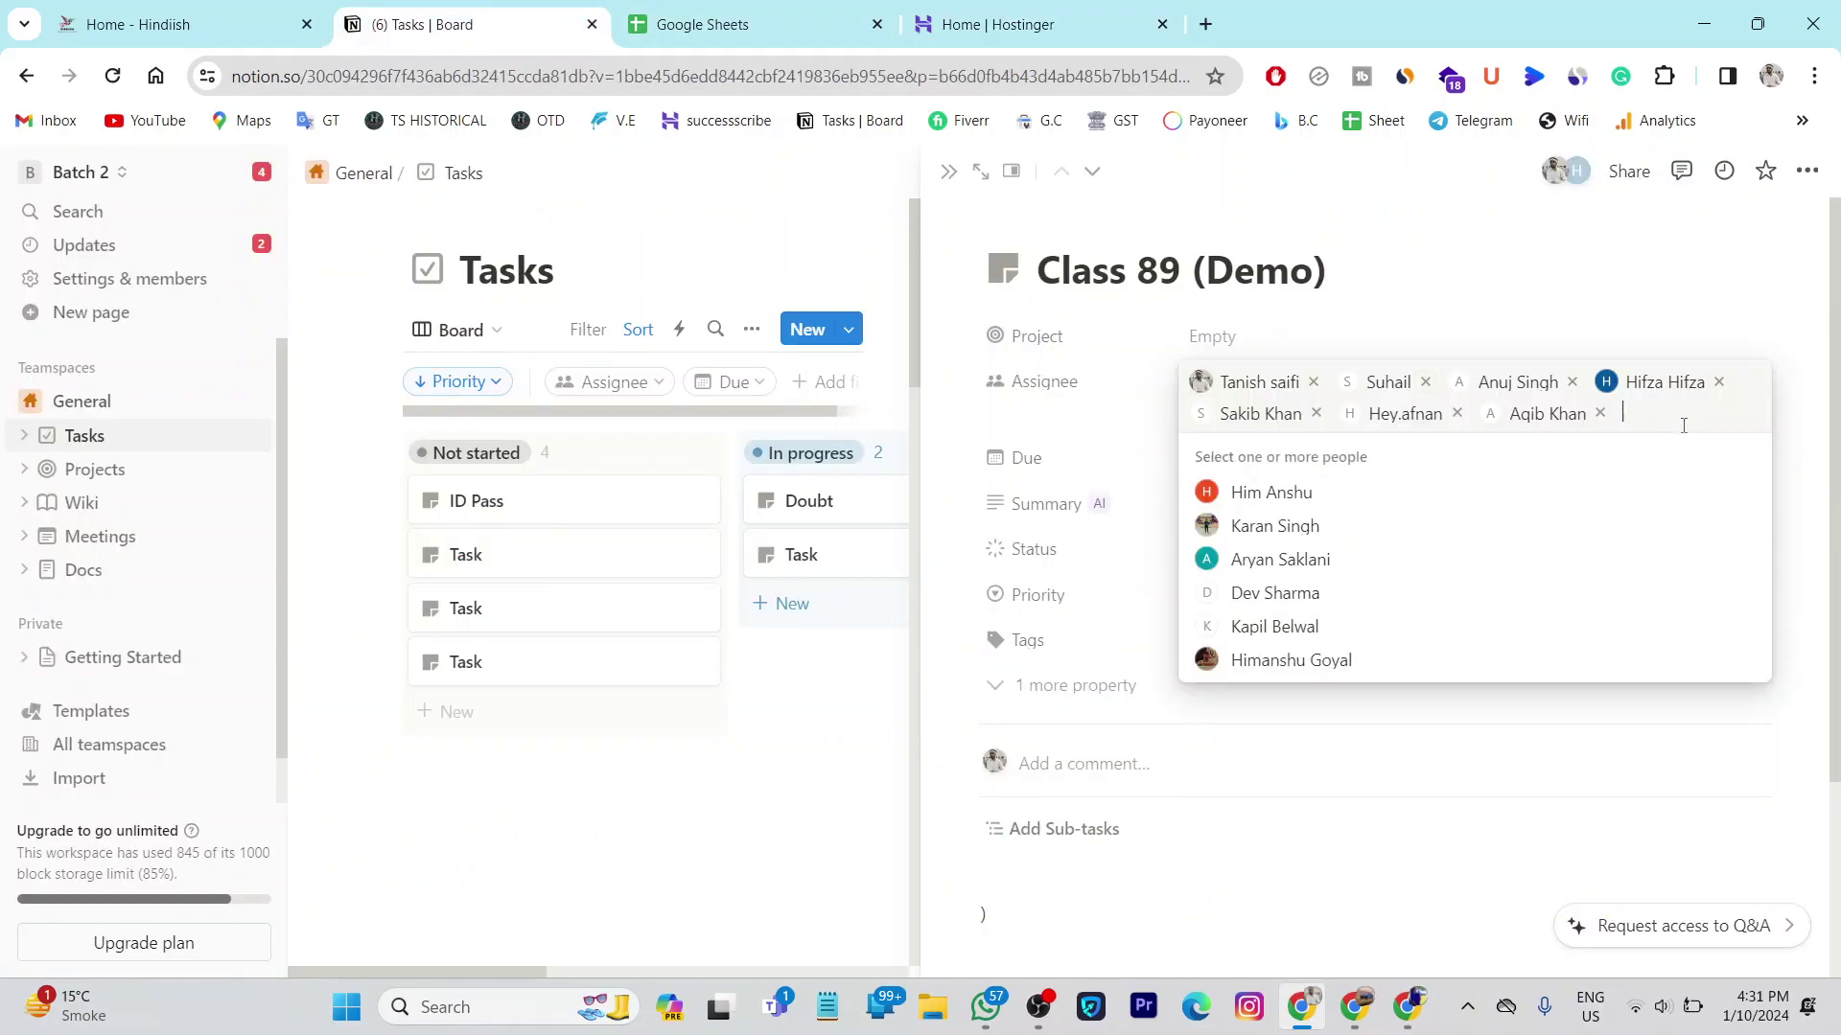
key(Num_Lock)
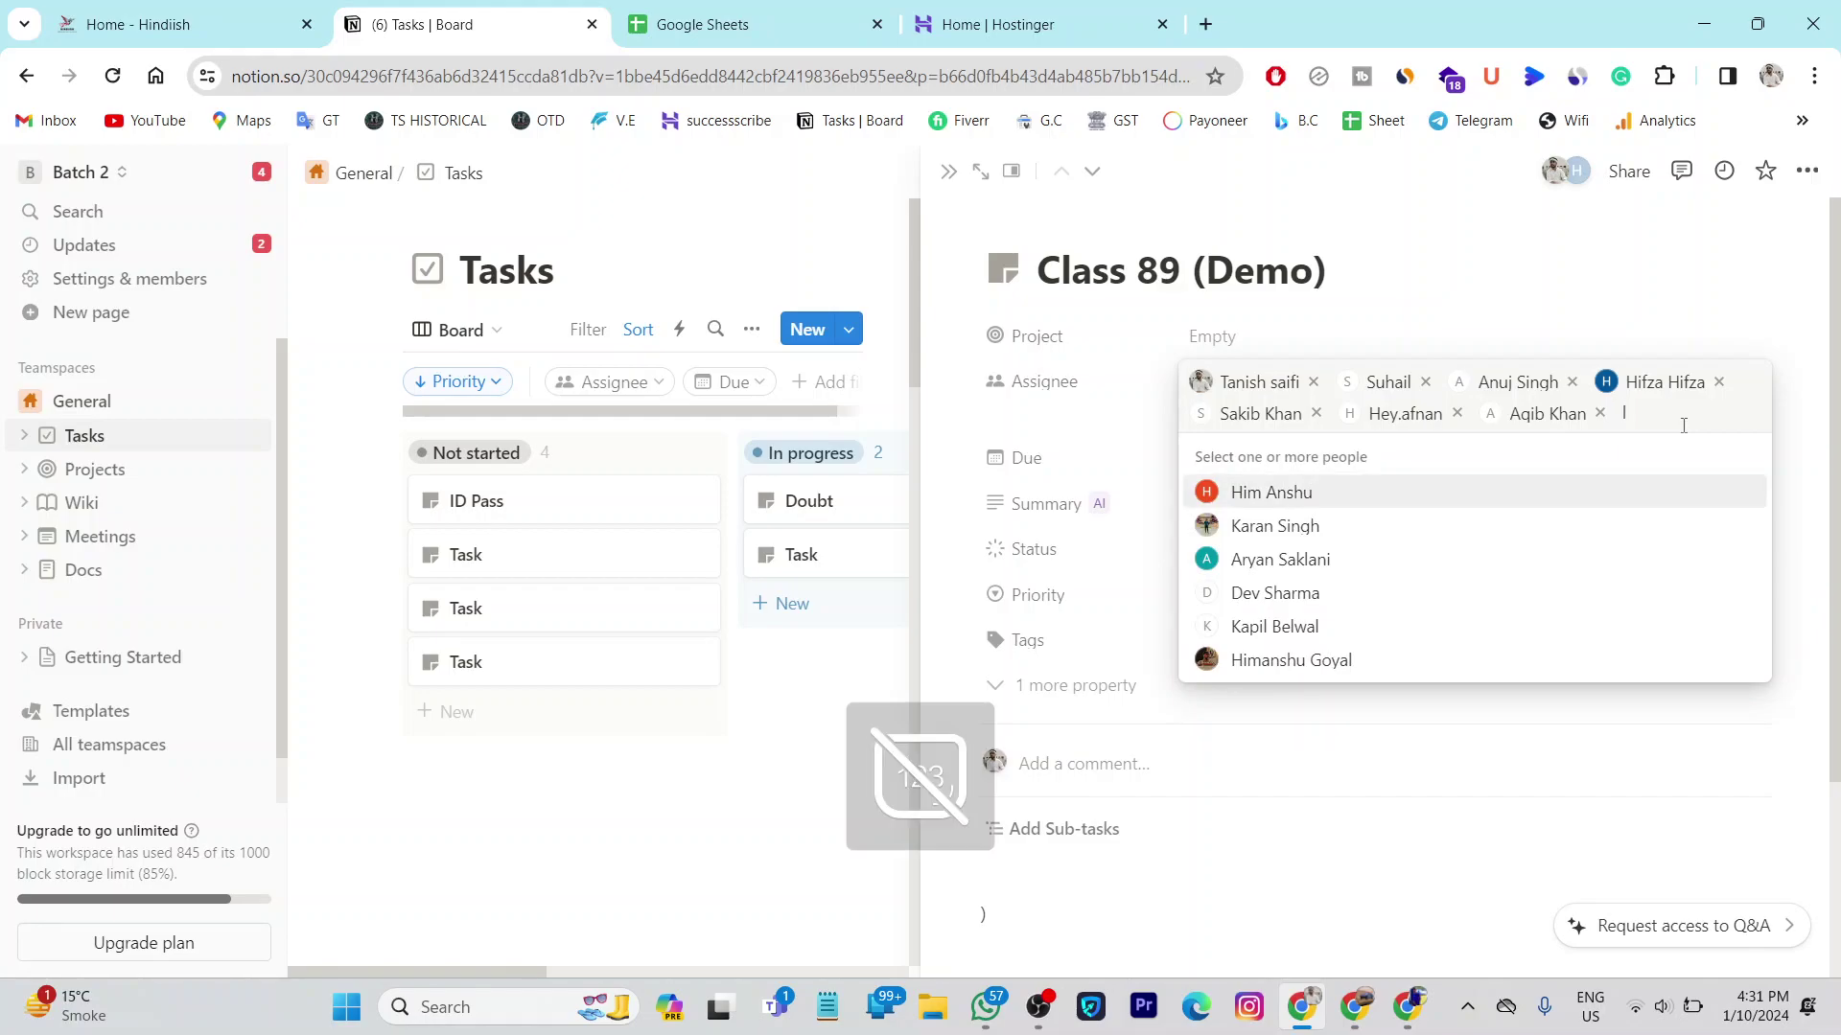
text(kap)
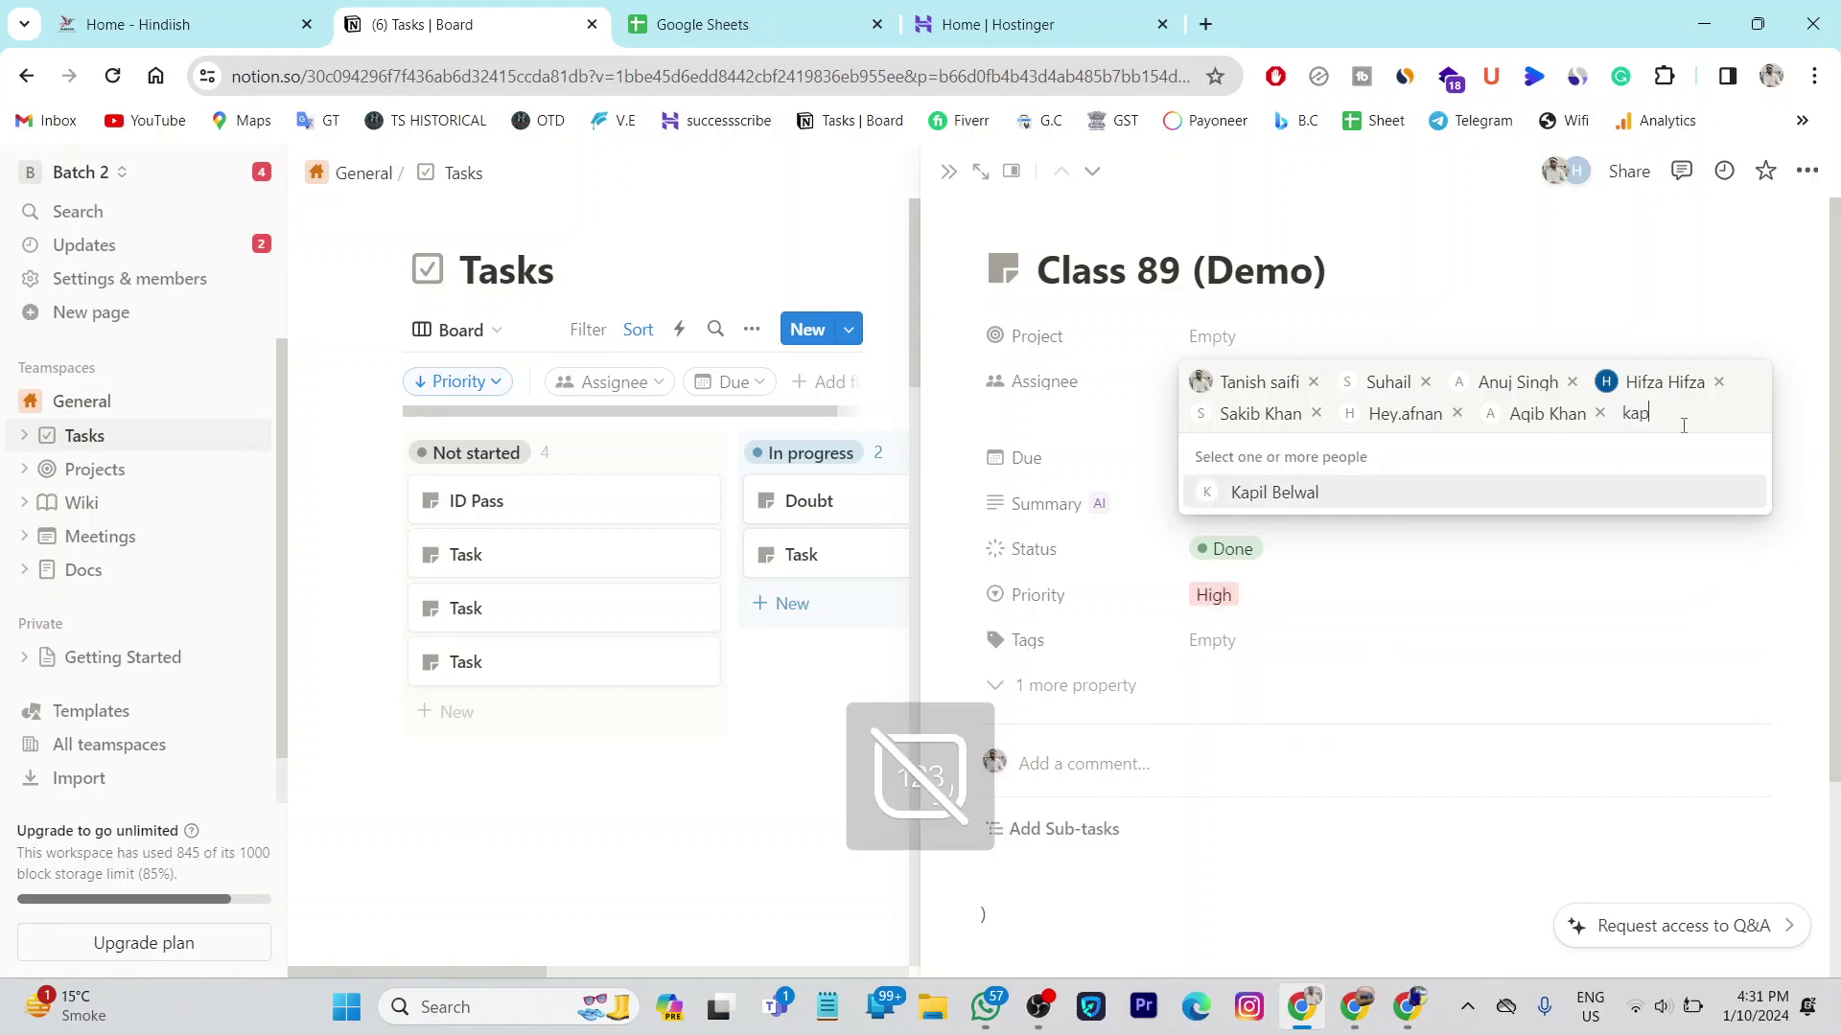
click(1551, 503)
- Open the paanpulse.com website dashboard from the Hostinger home page's website list
click(1028, 9)
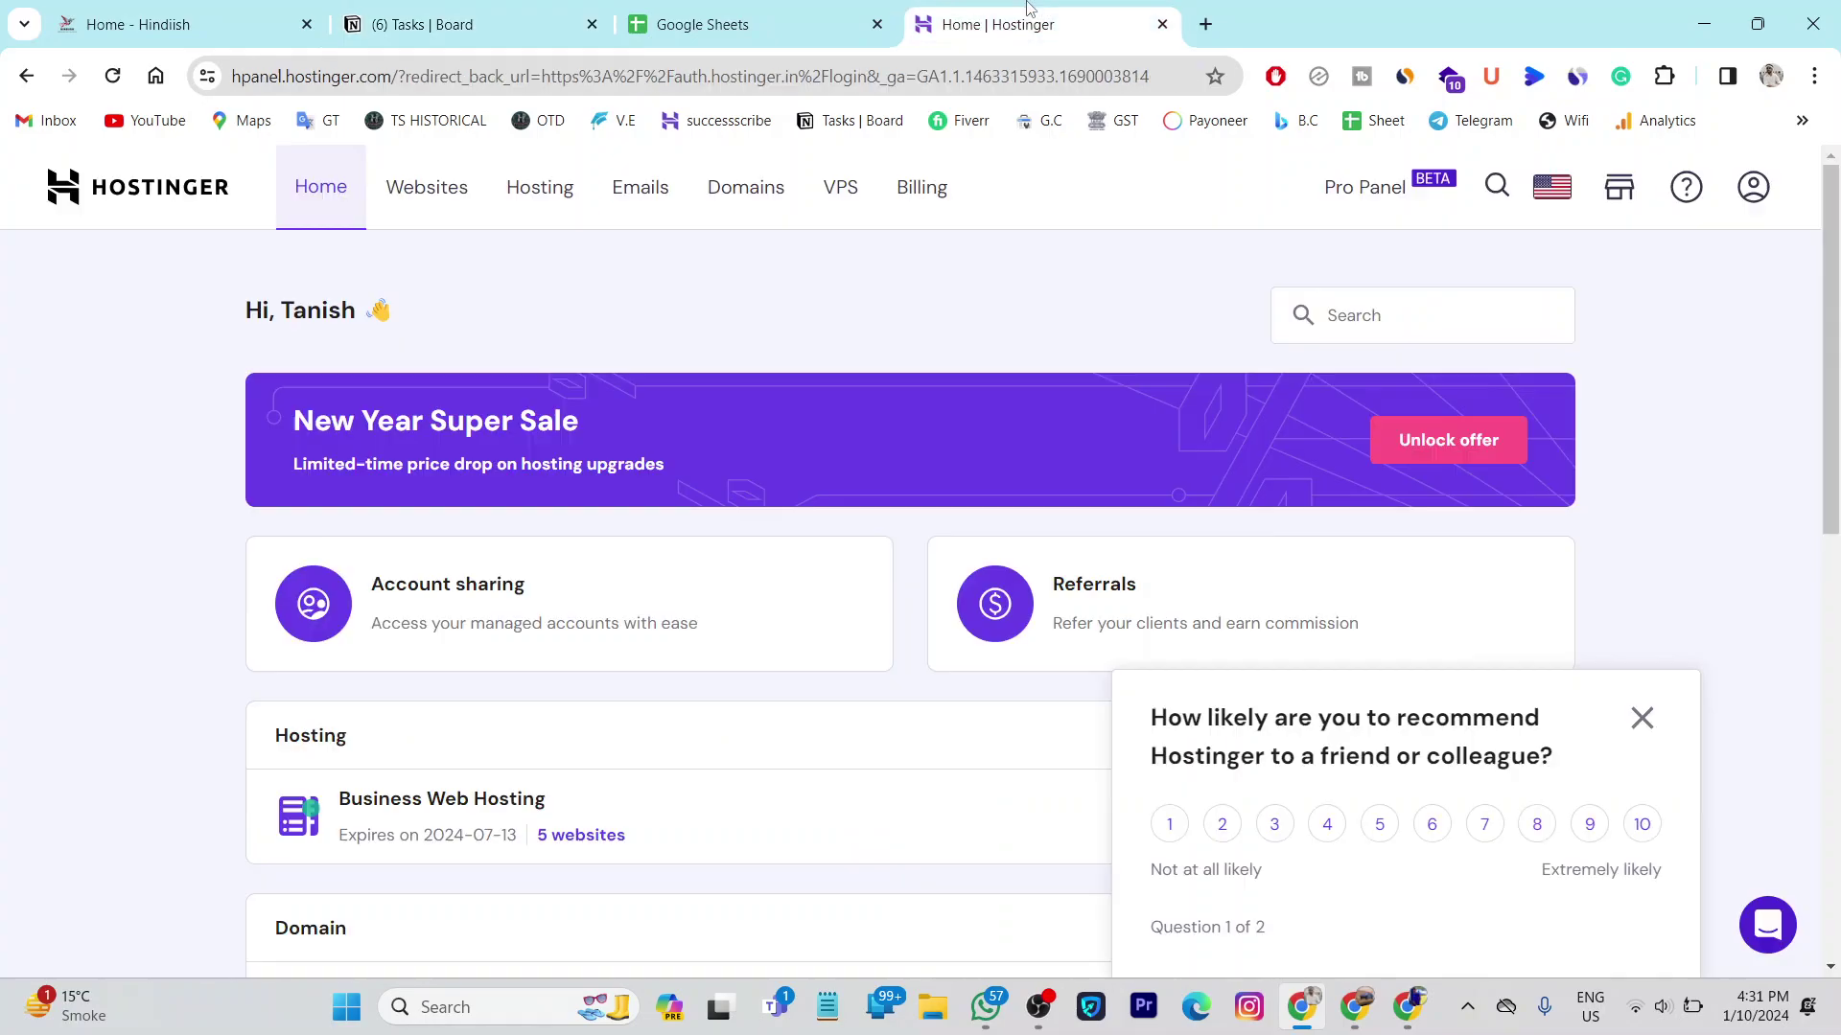
scroll(690, 719, down, 3)
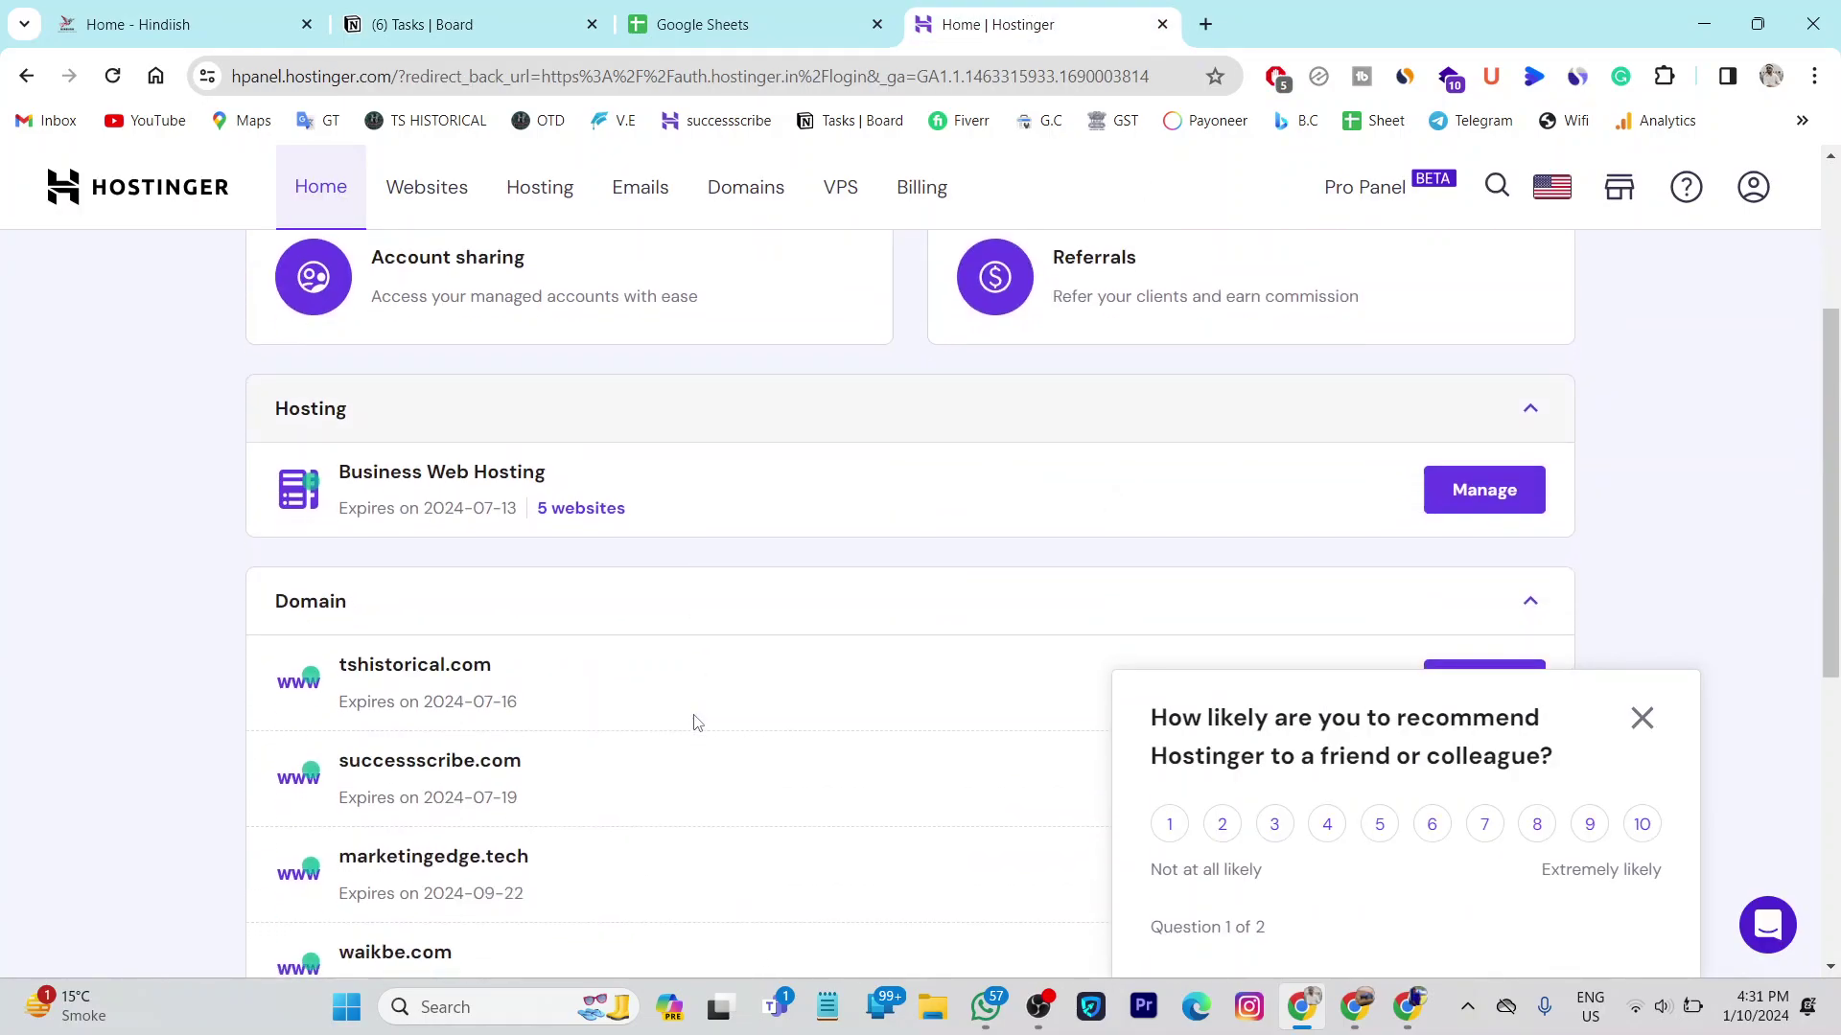
click(614, 510)
scroll(609, 506, down, 2)
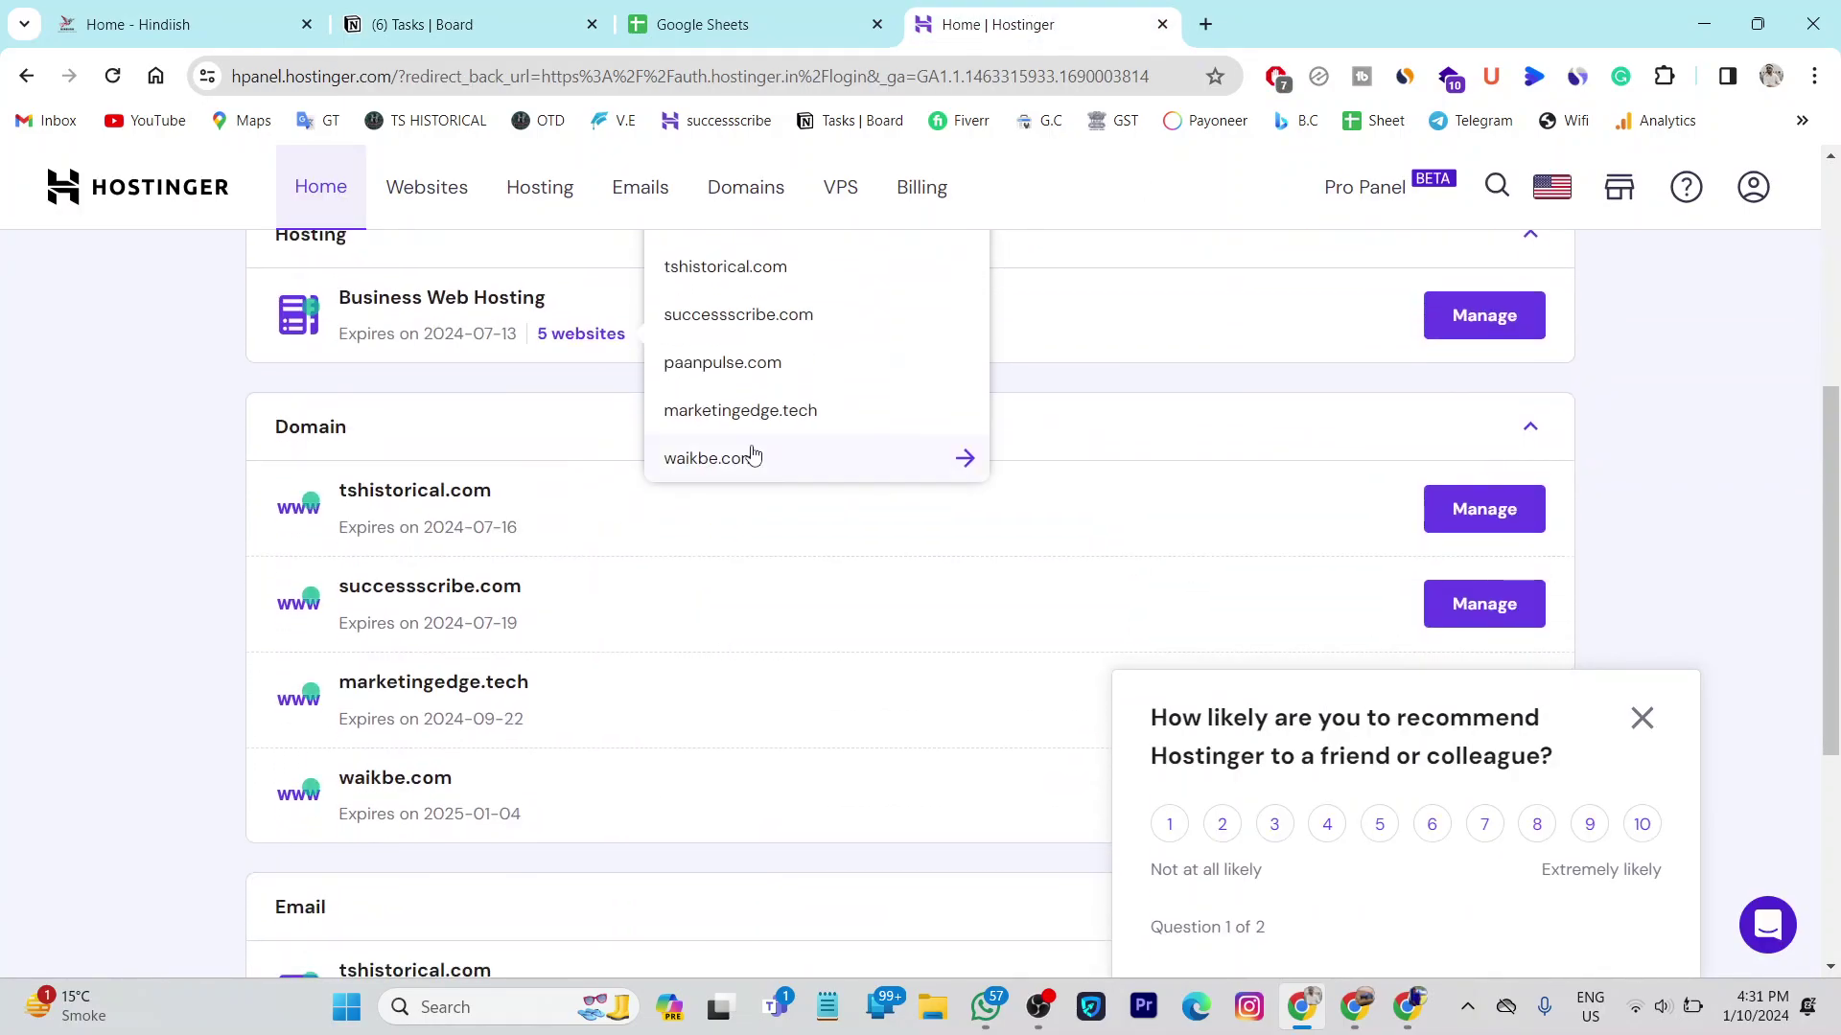
scroll(814, 448, up, 1)
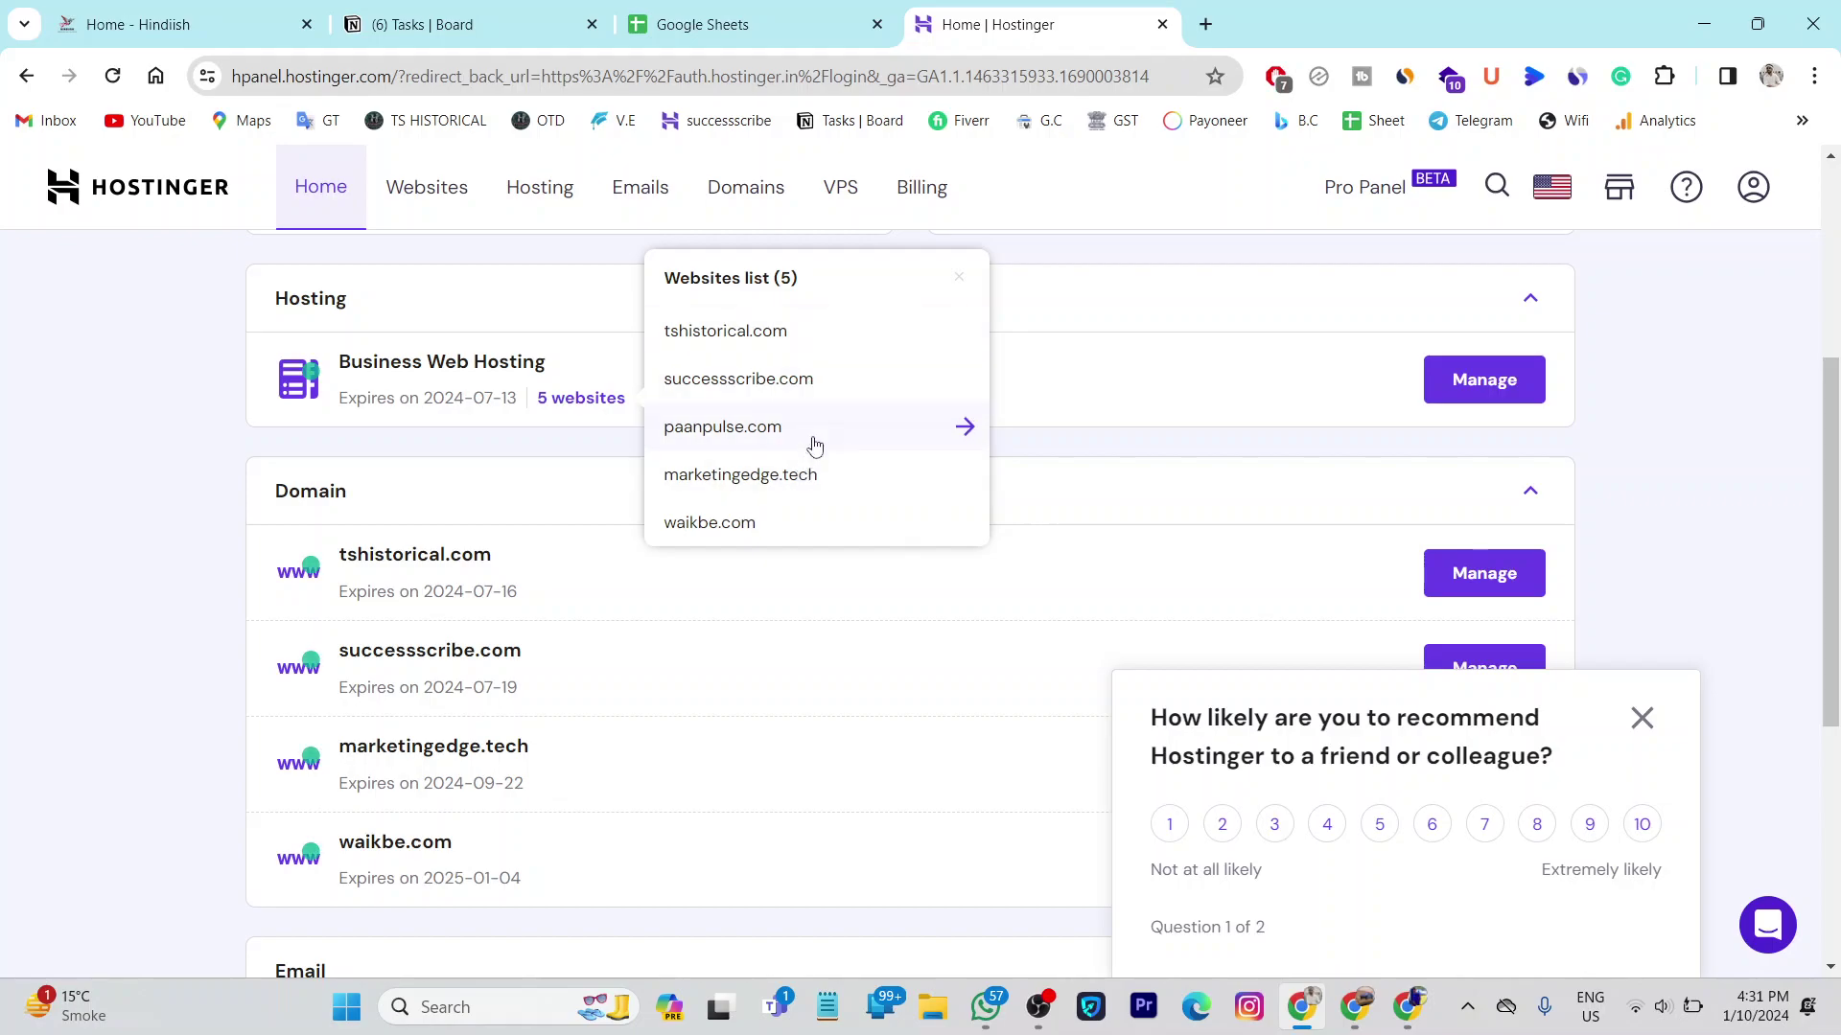
click(814, 450)
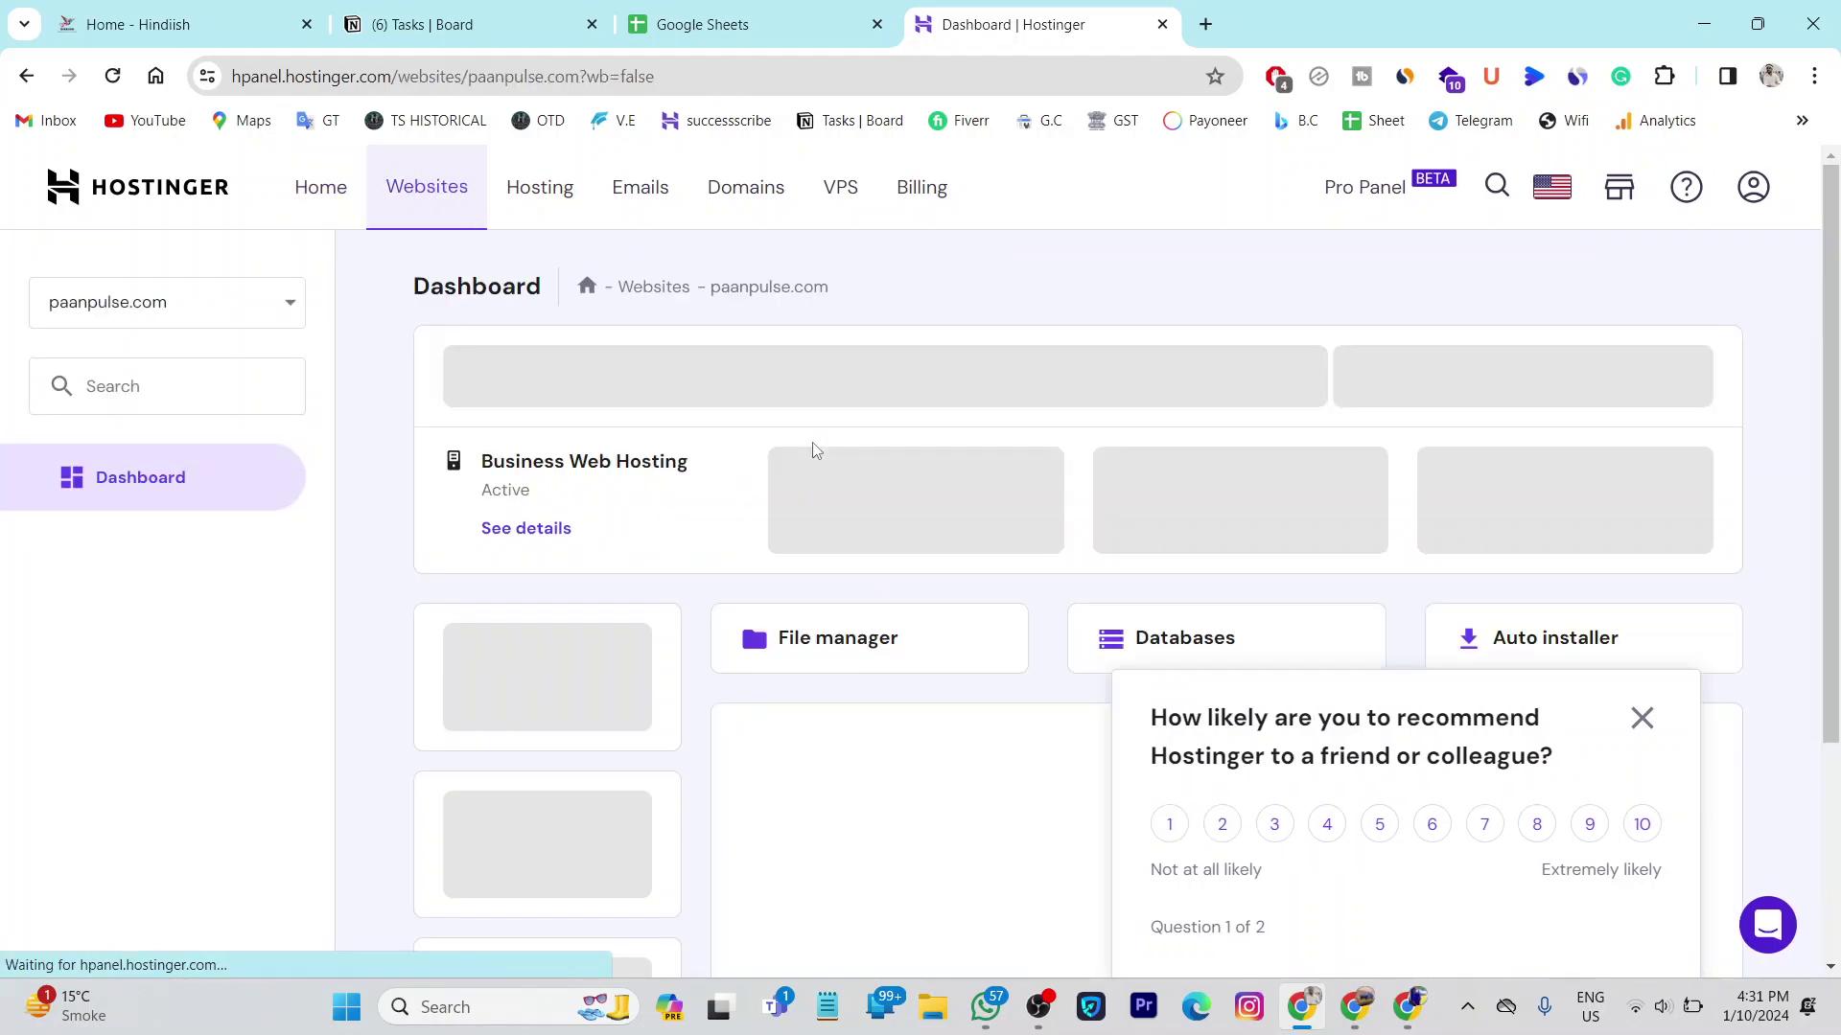
click(1642, 719)
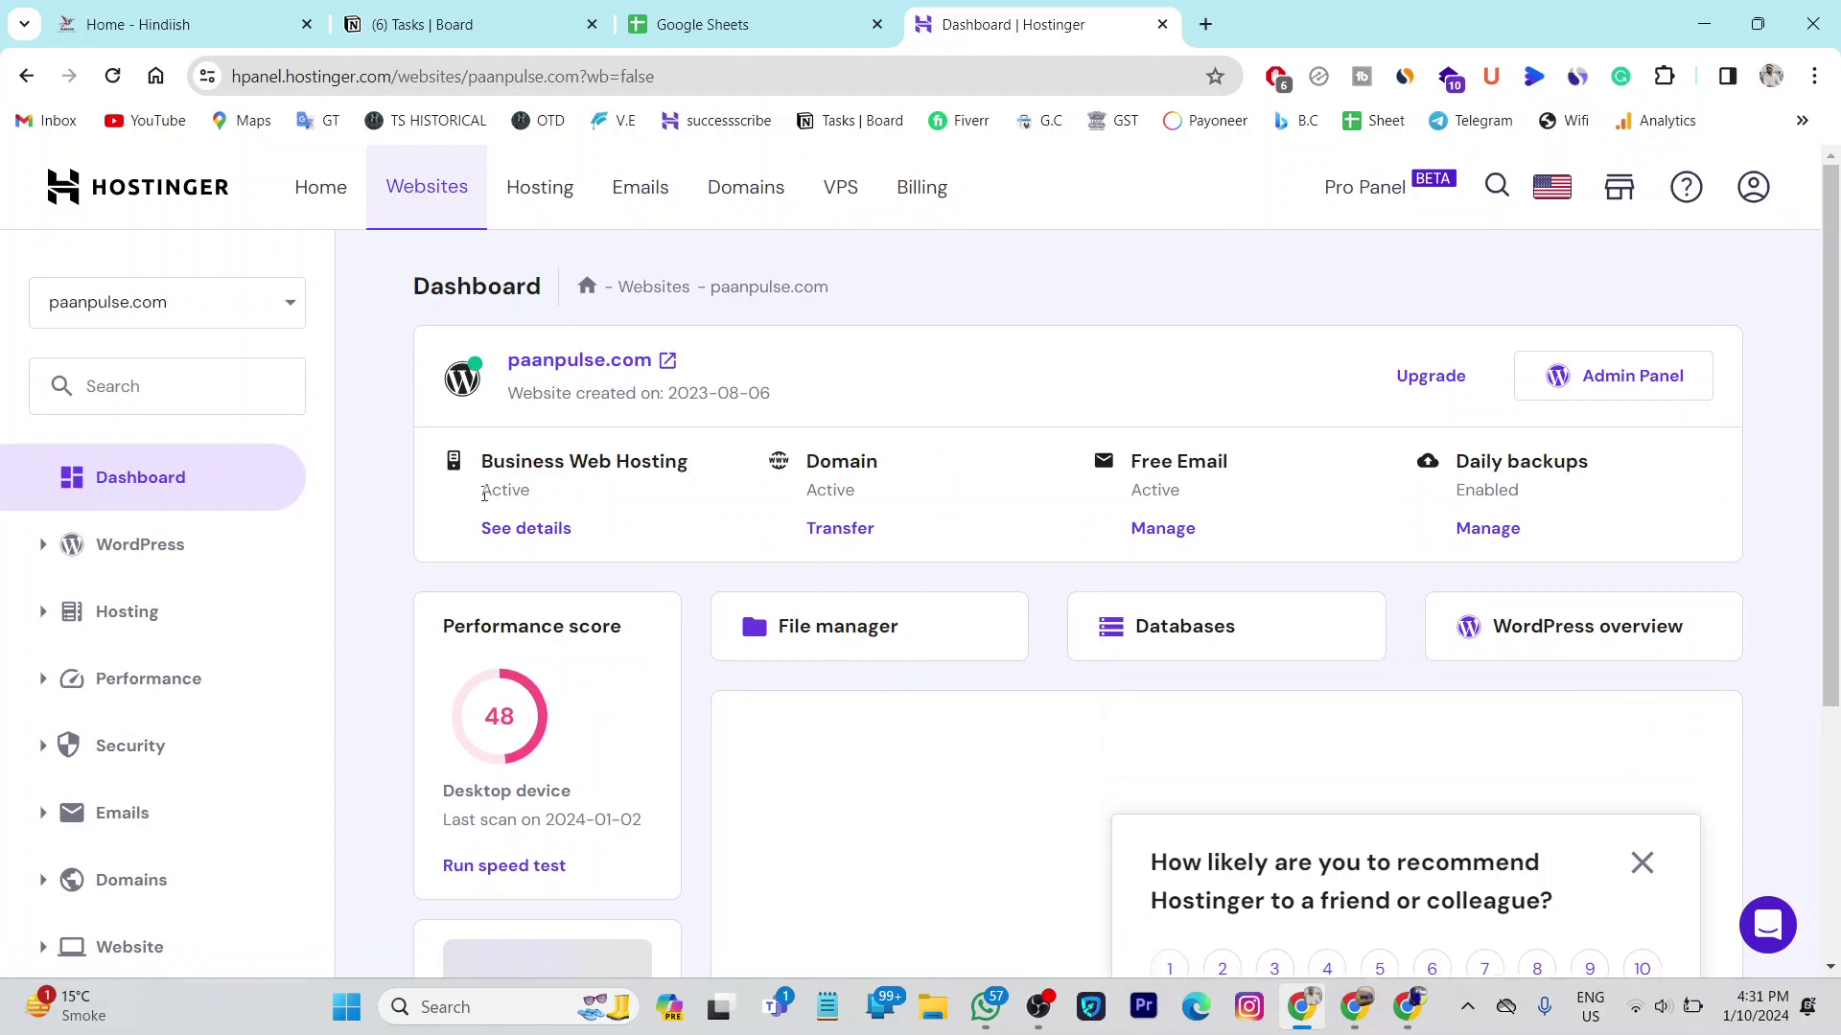
- Create the 'demo' subdomain for paanpulse.com on the Subdomains page
click(164, 399)
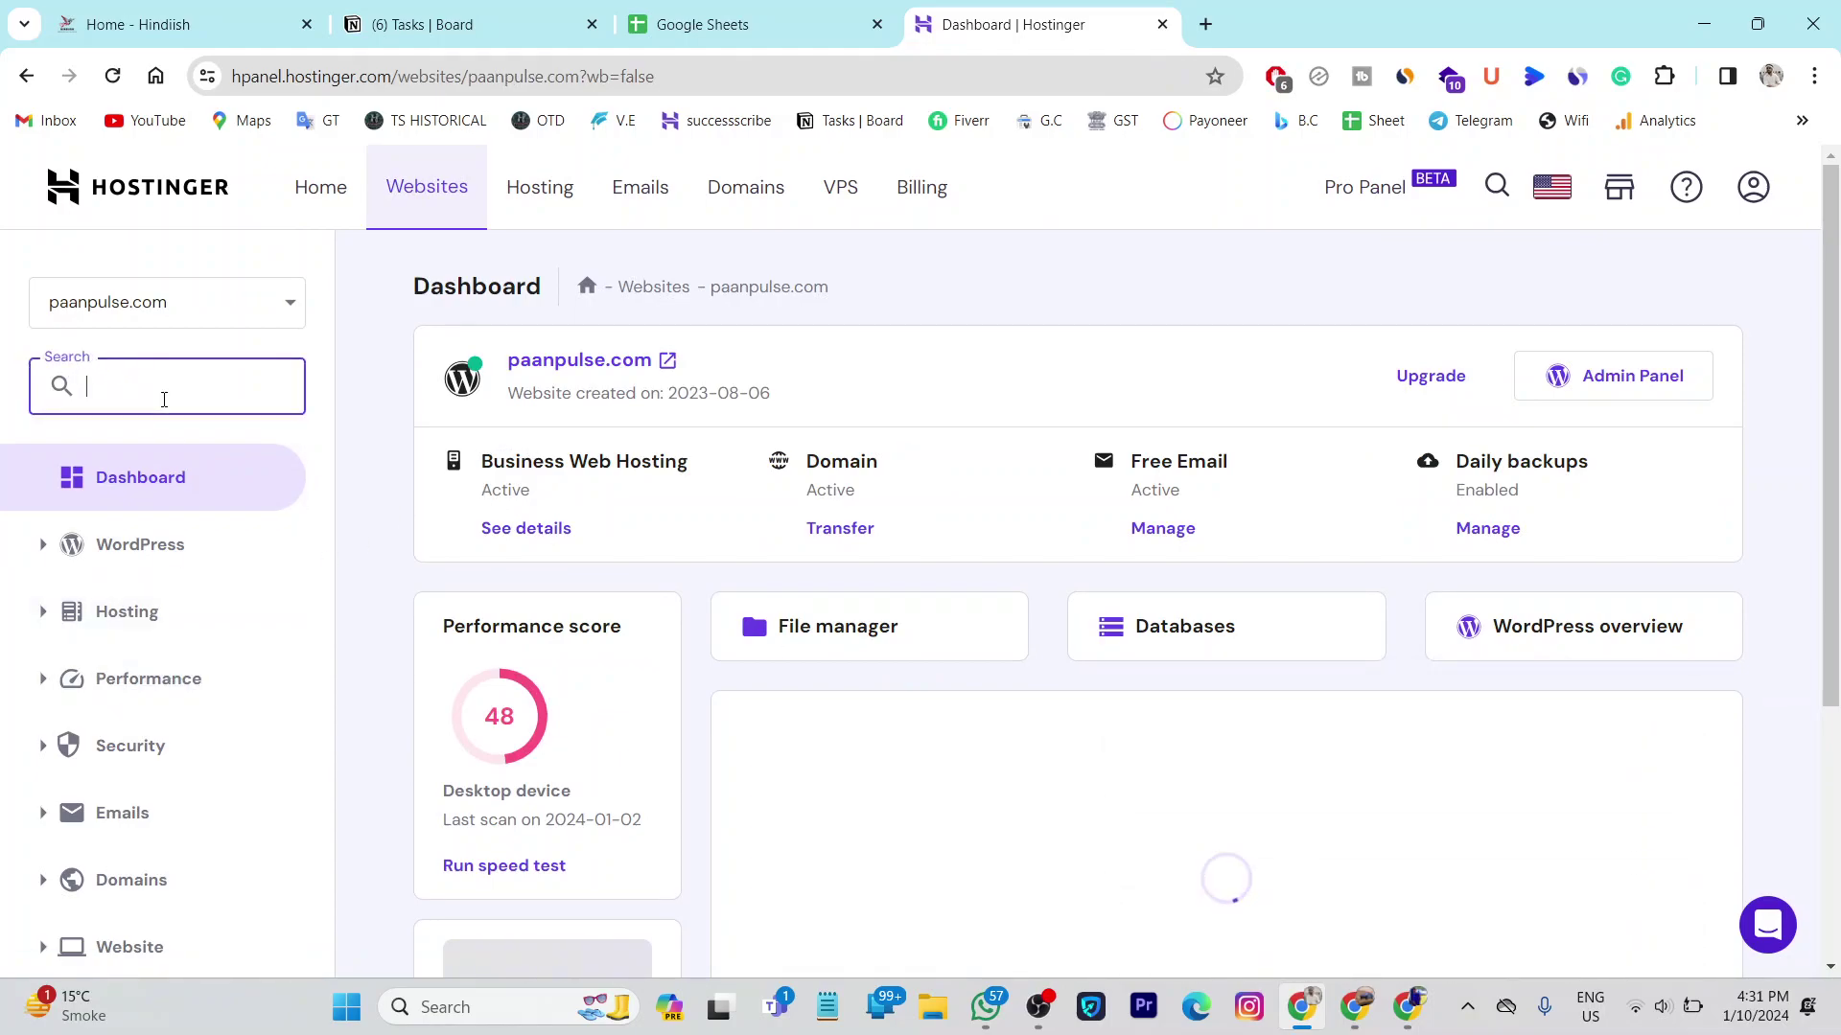
text(sub)
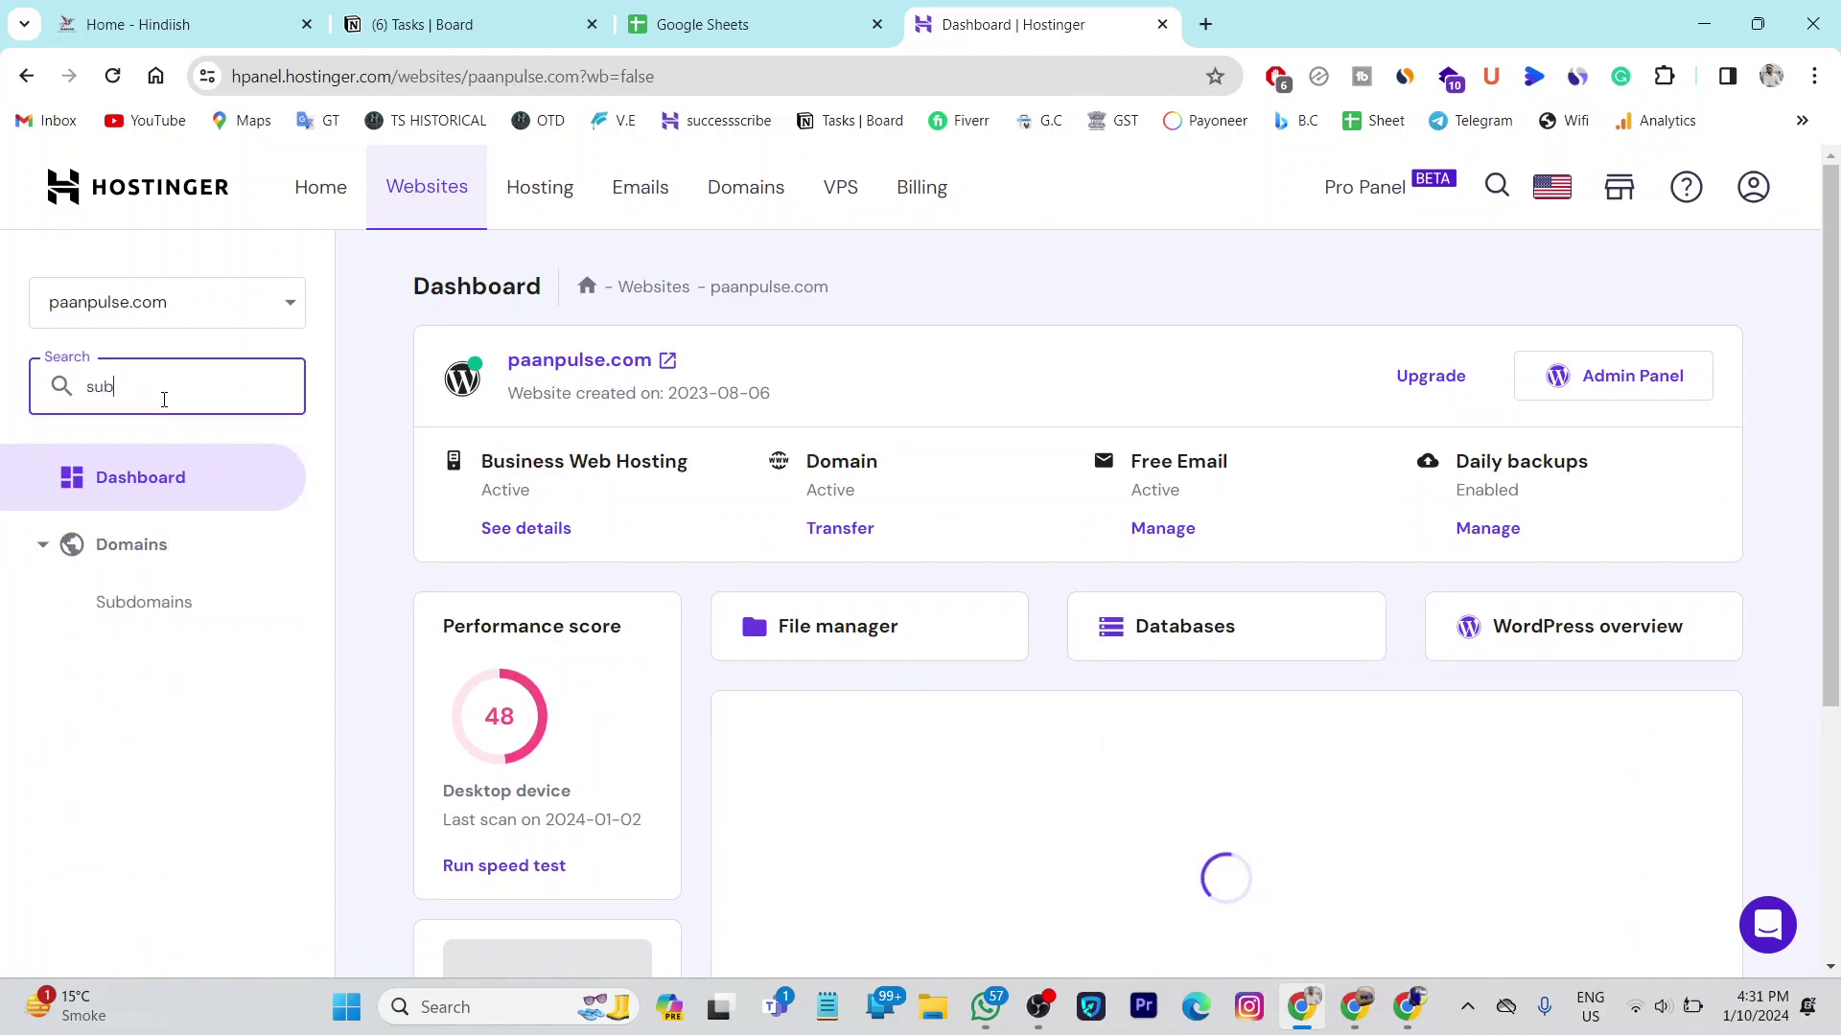
click(149, 602)
key(alt+Tab)
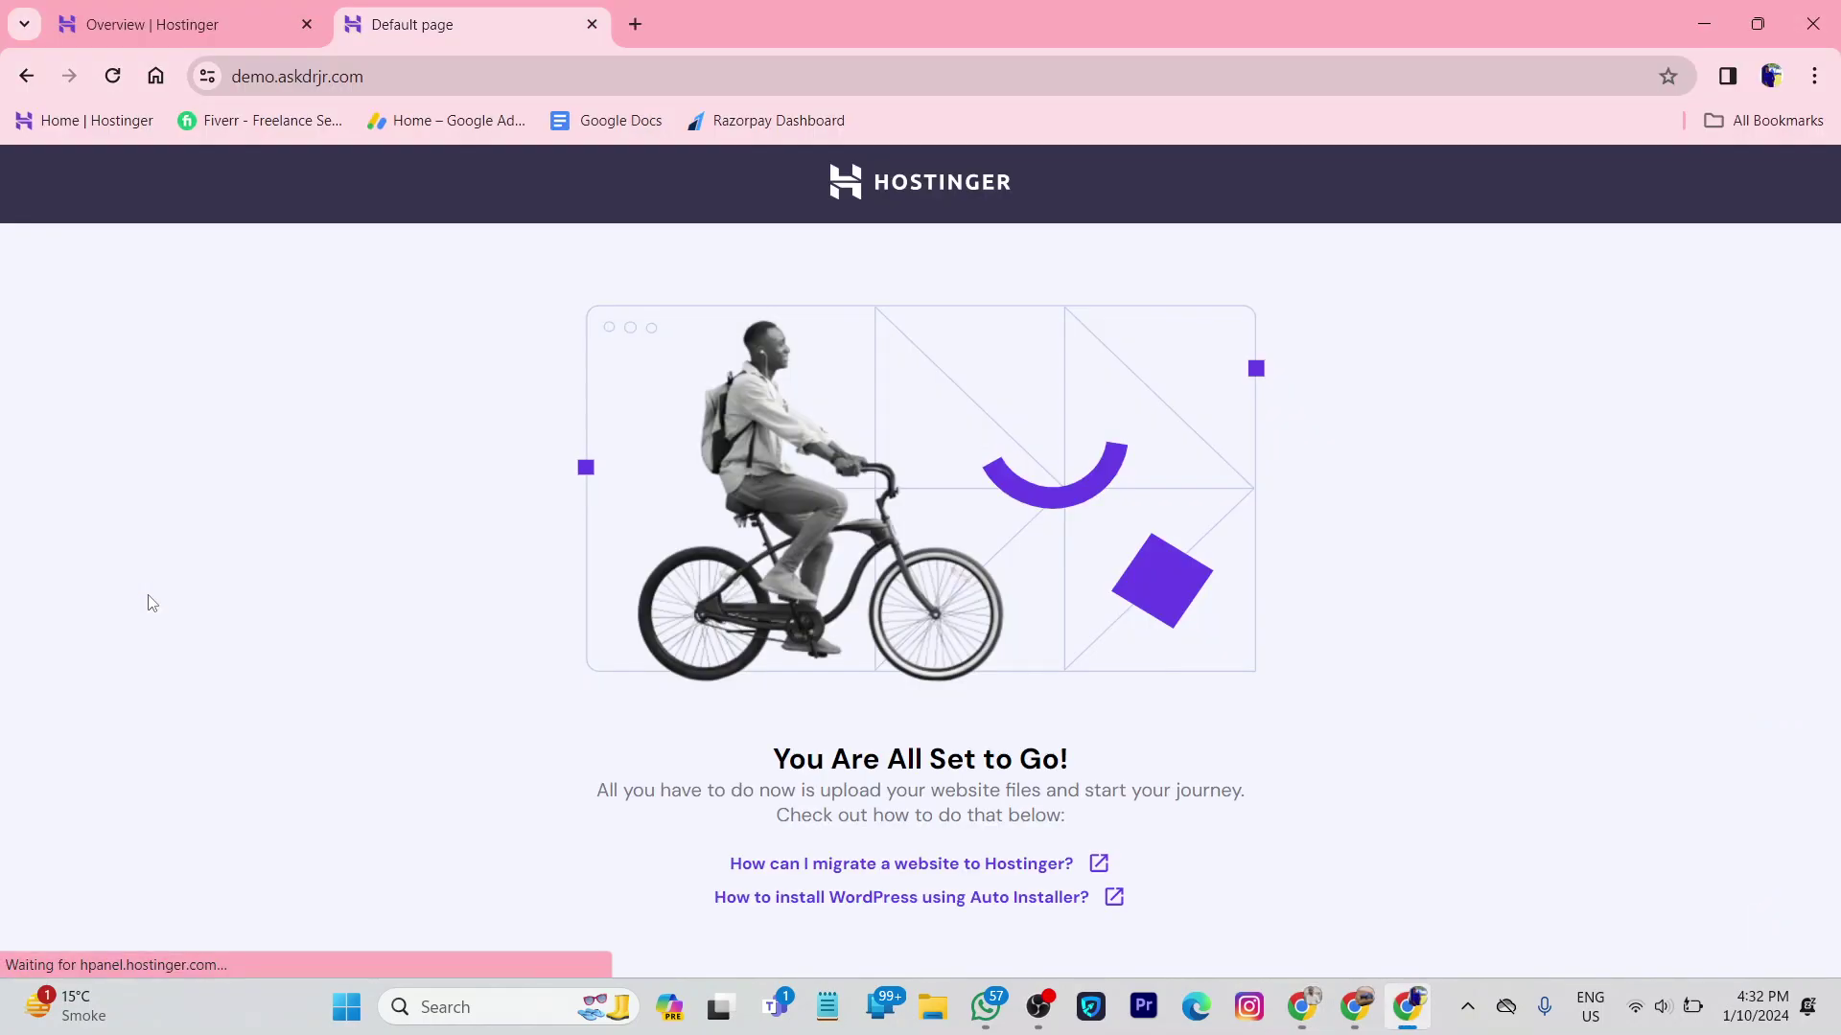
key(alt+Tab)
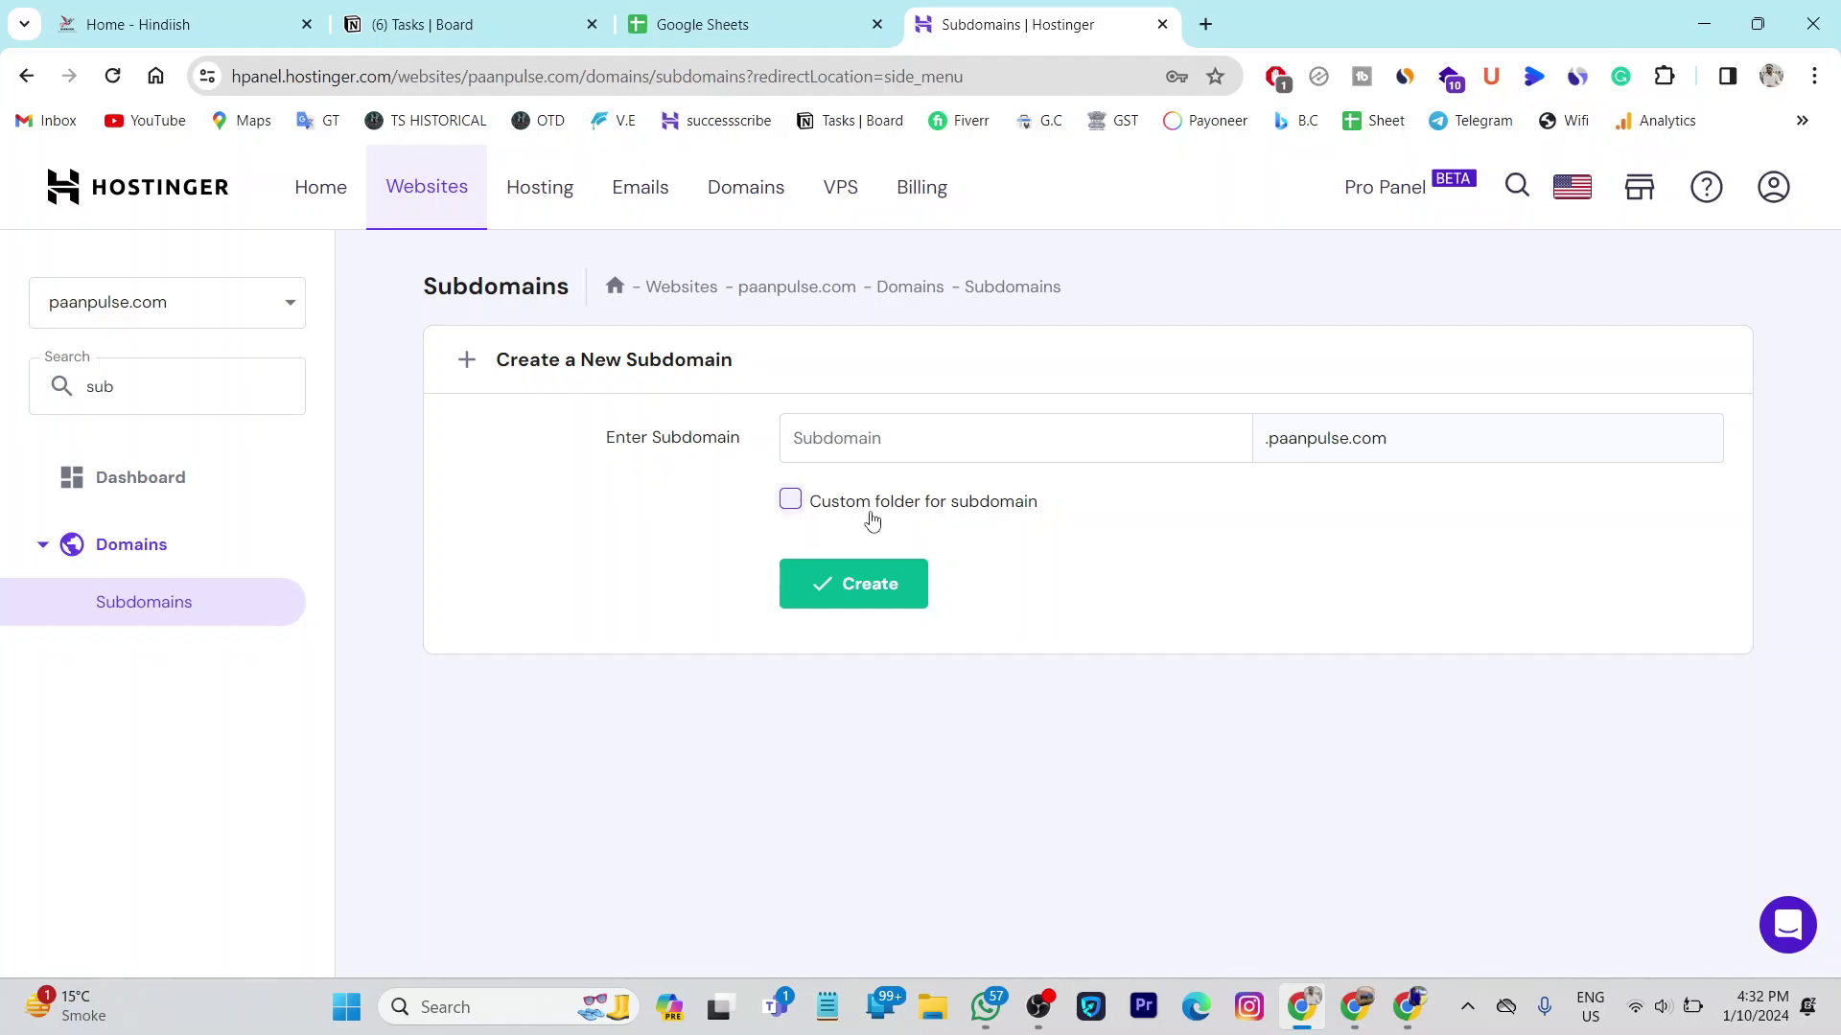
click(893, 441)
text(demo)
key(Return)
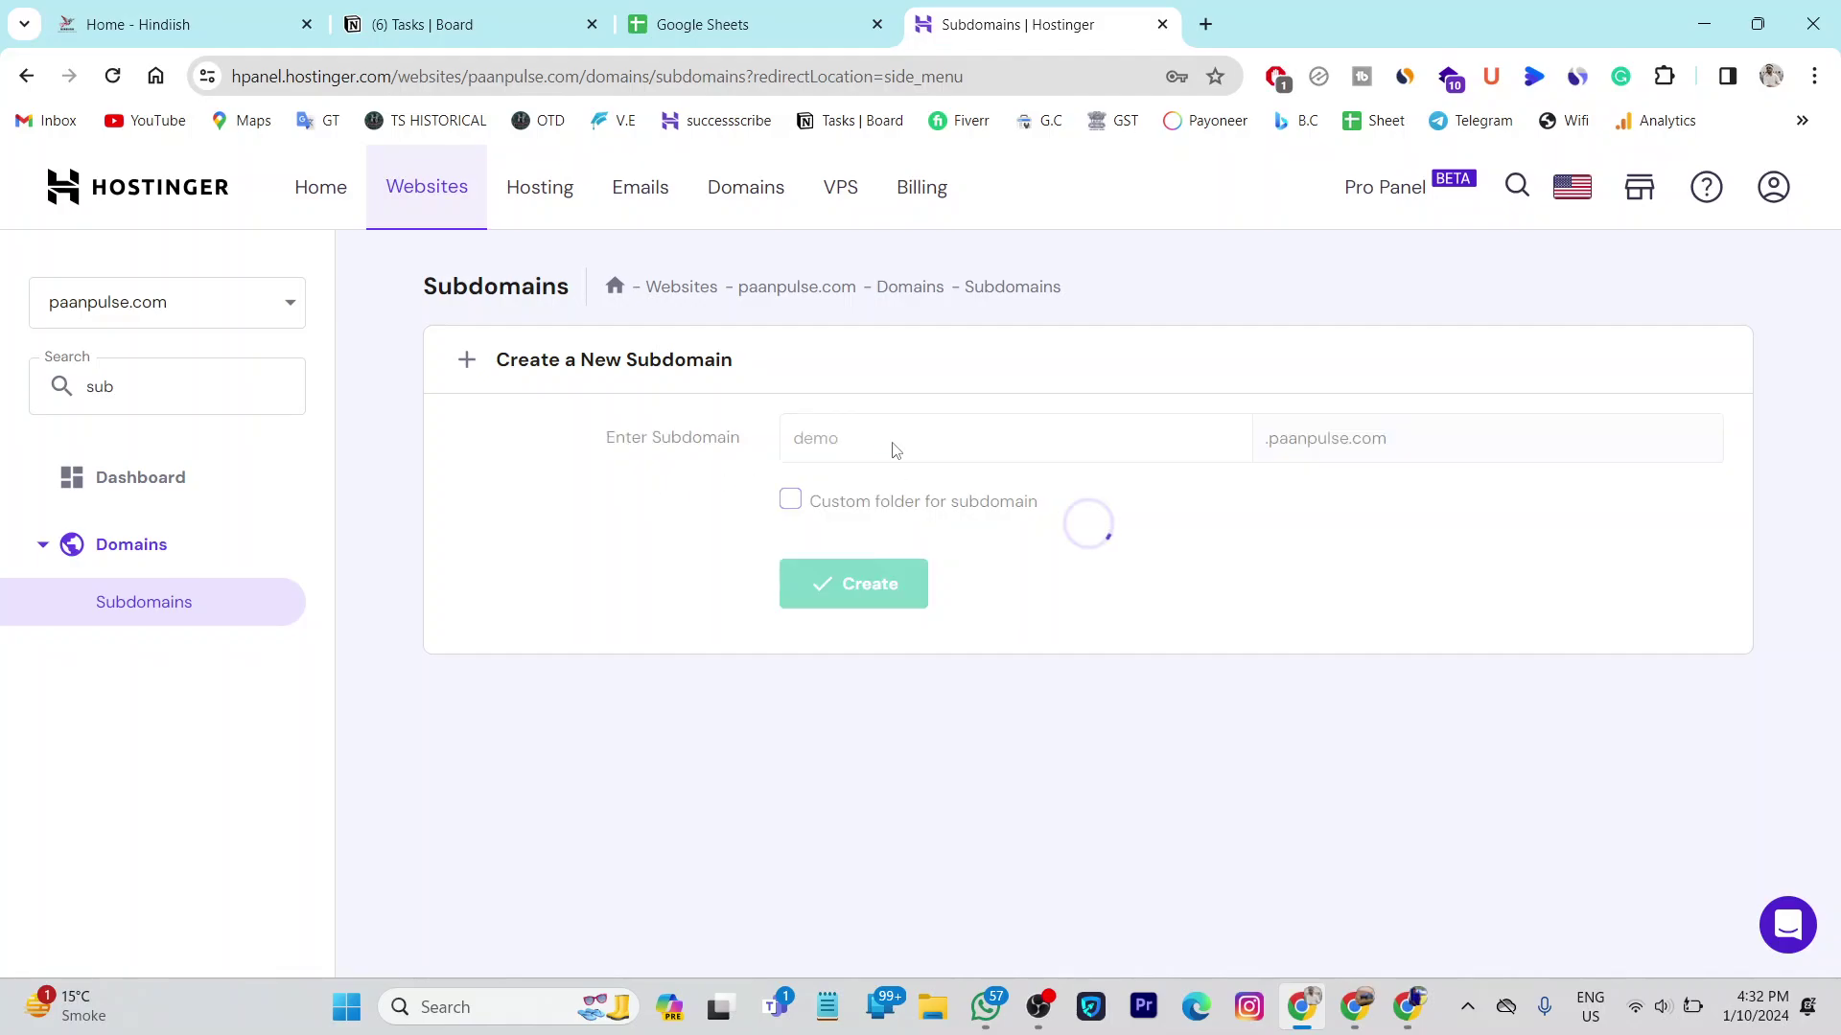
- Change the sidebar menu search from 'sub' to 'word' to list WordPress items
click(173, 381)
key(ctrl+a)
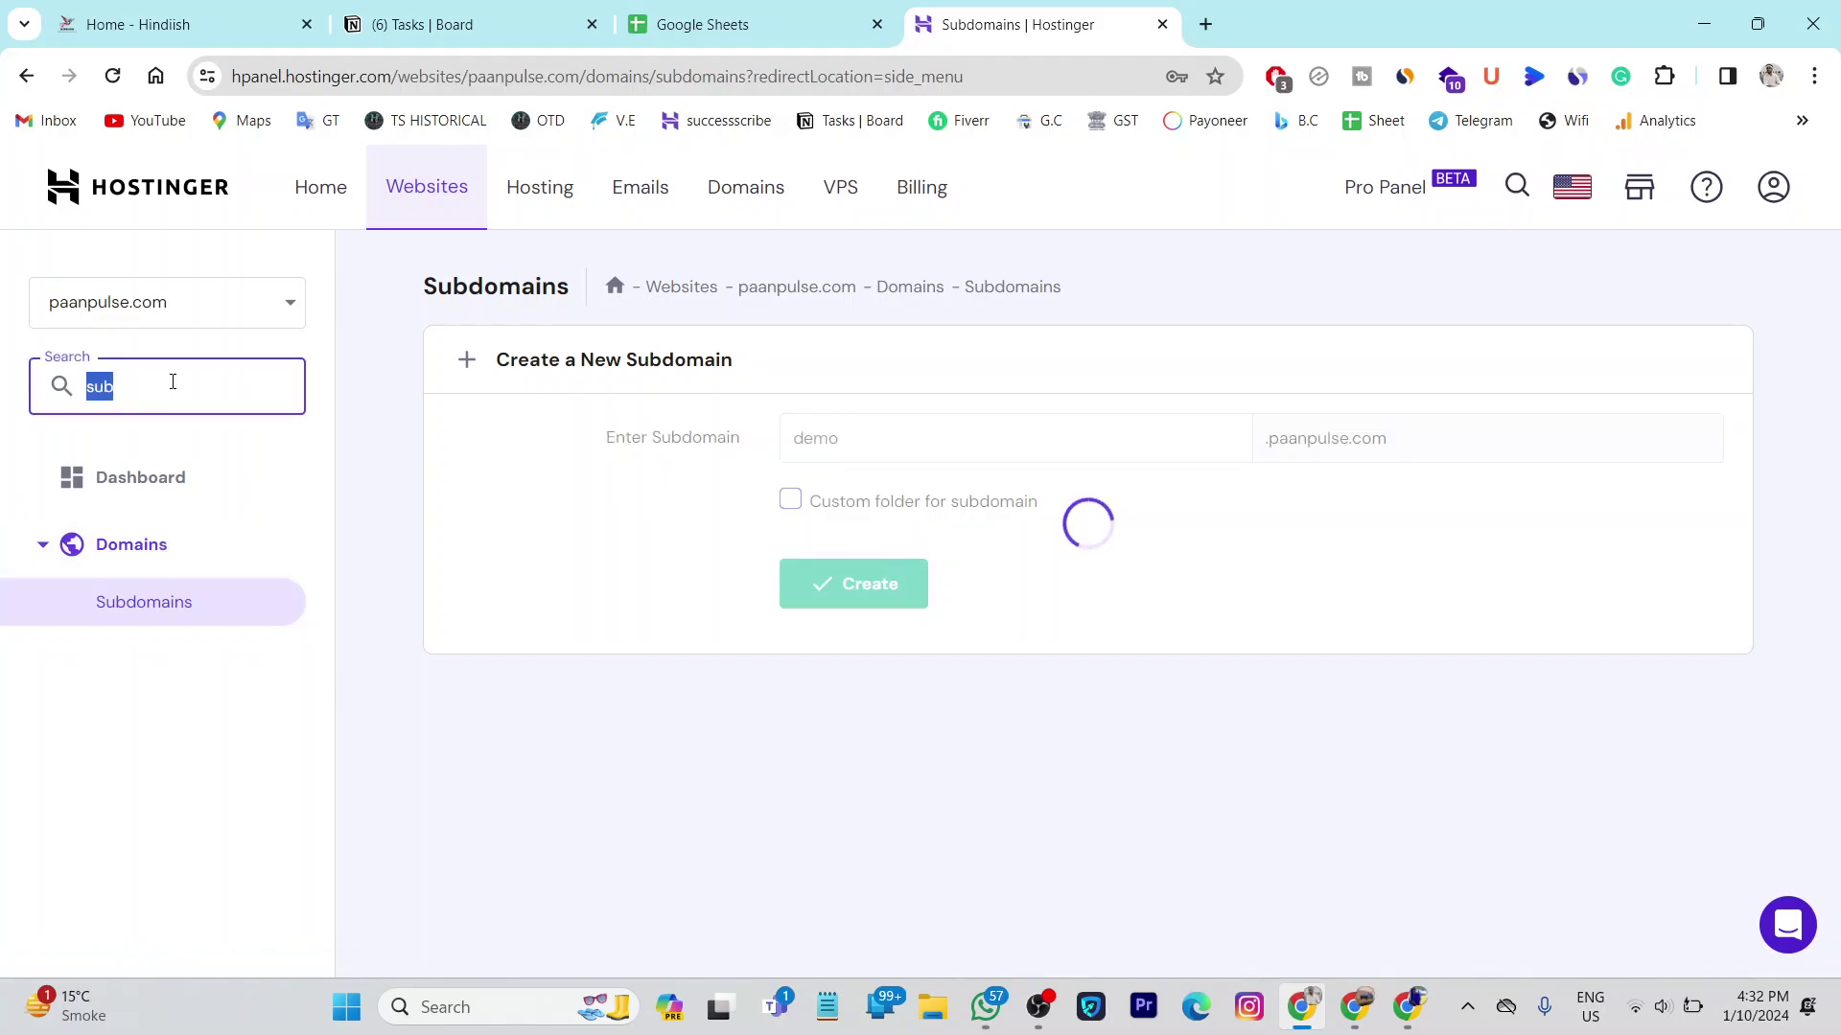
text(word)
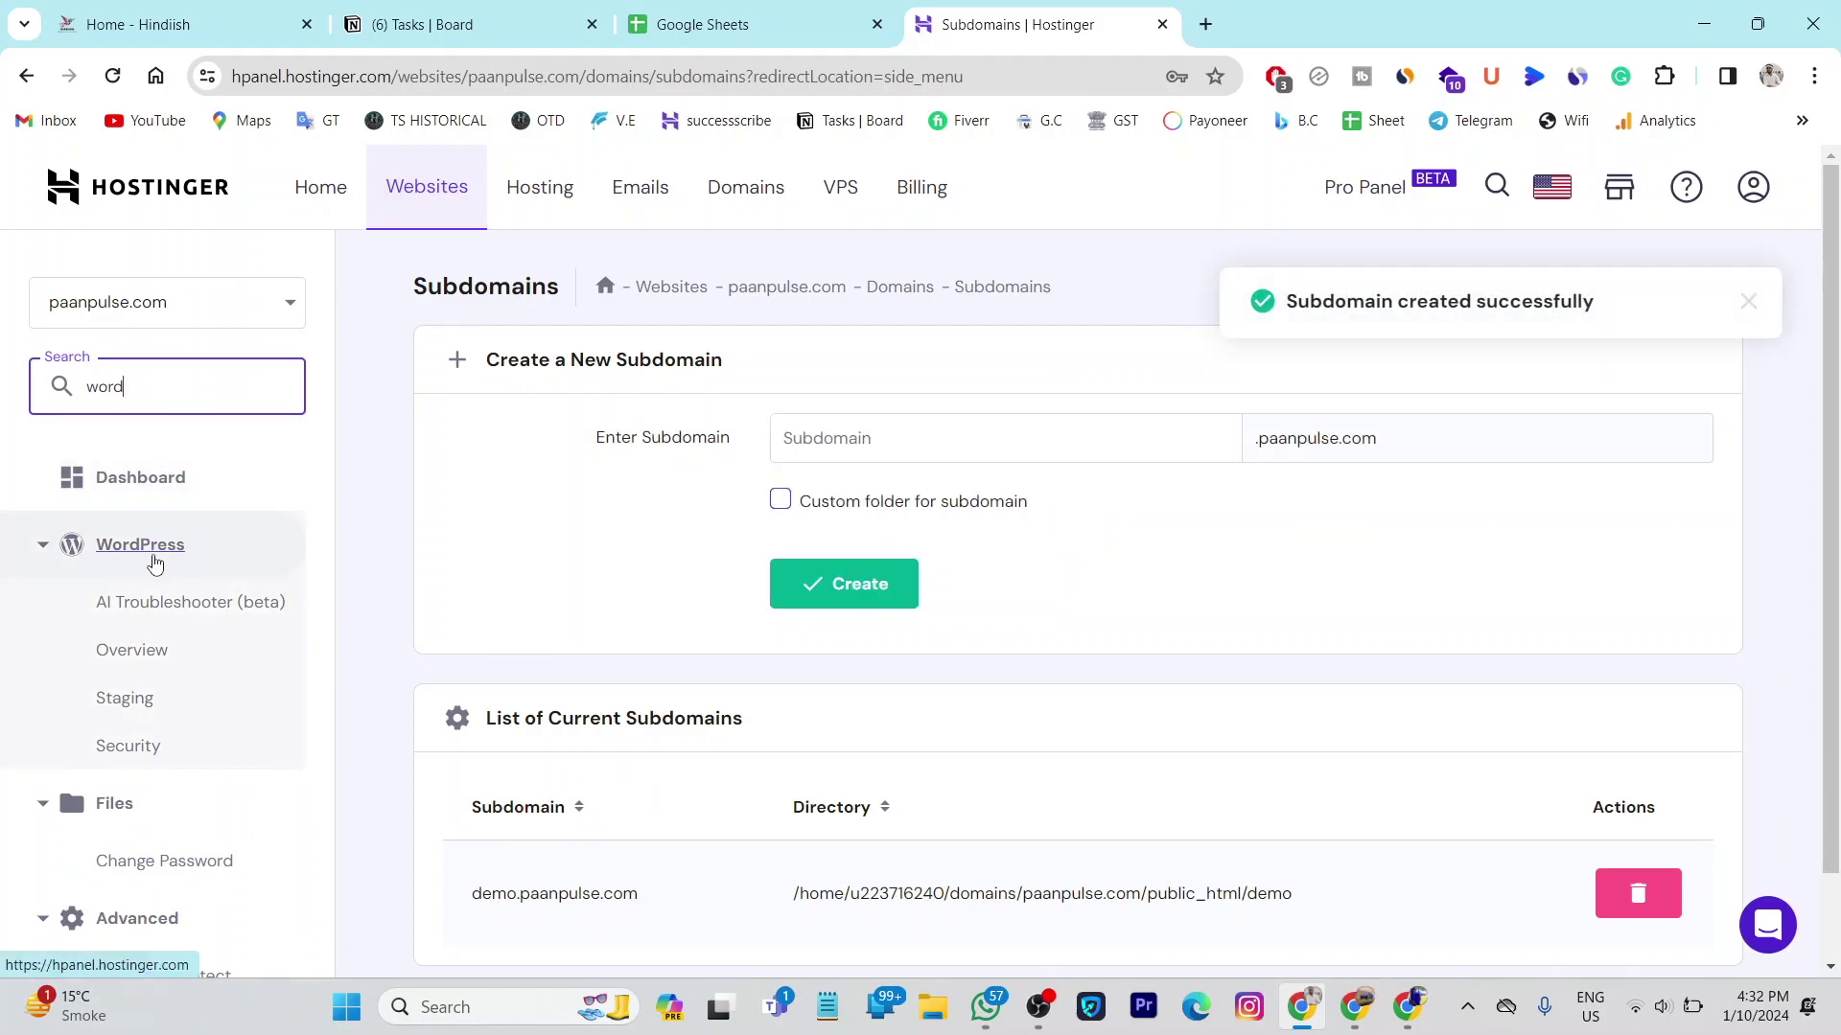
click(154, 563)
- Open paanpulse.com's WordPress Overview and start Install another WordPress under Site Installs
click(154, 564)
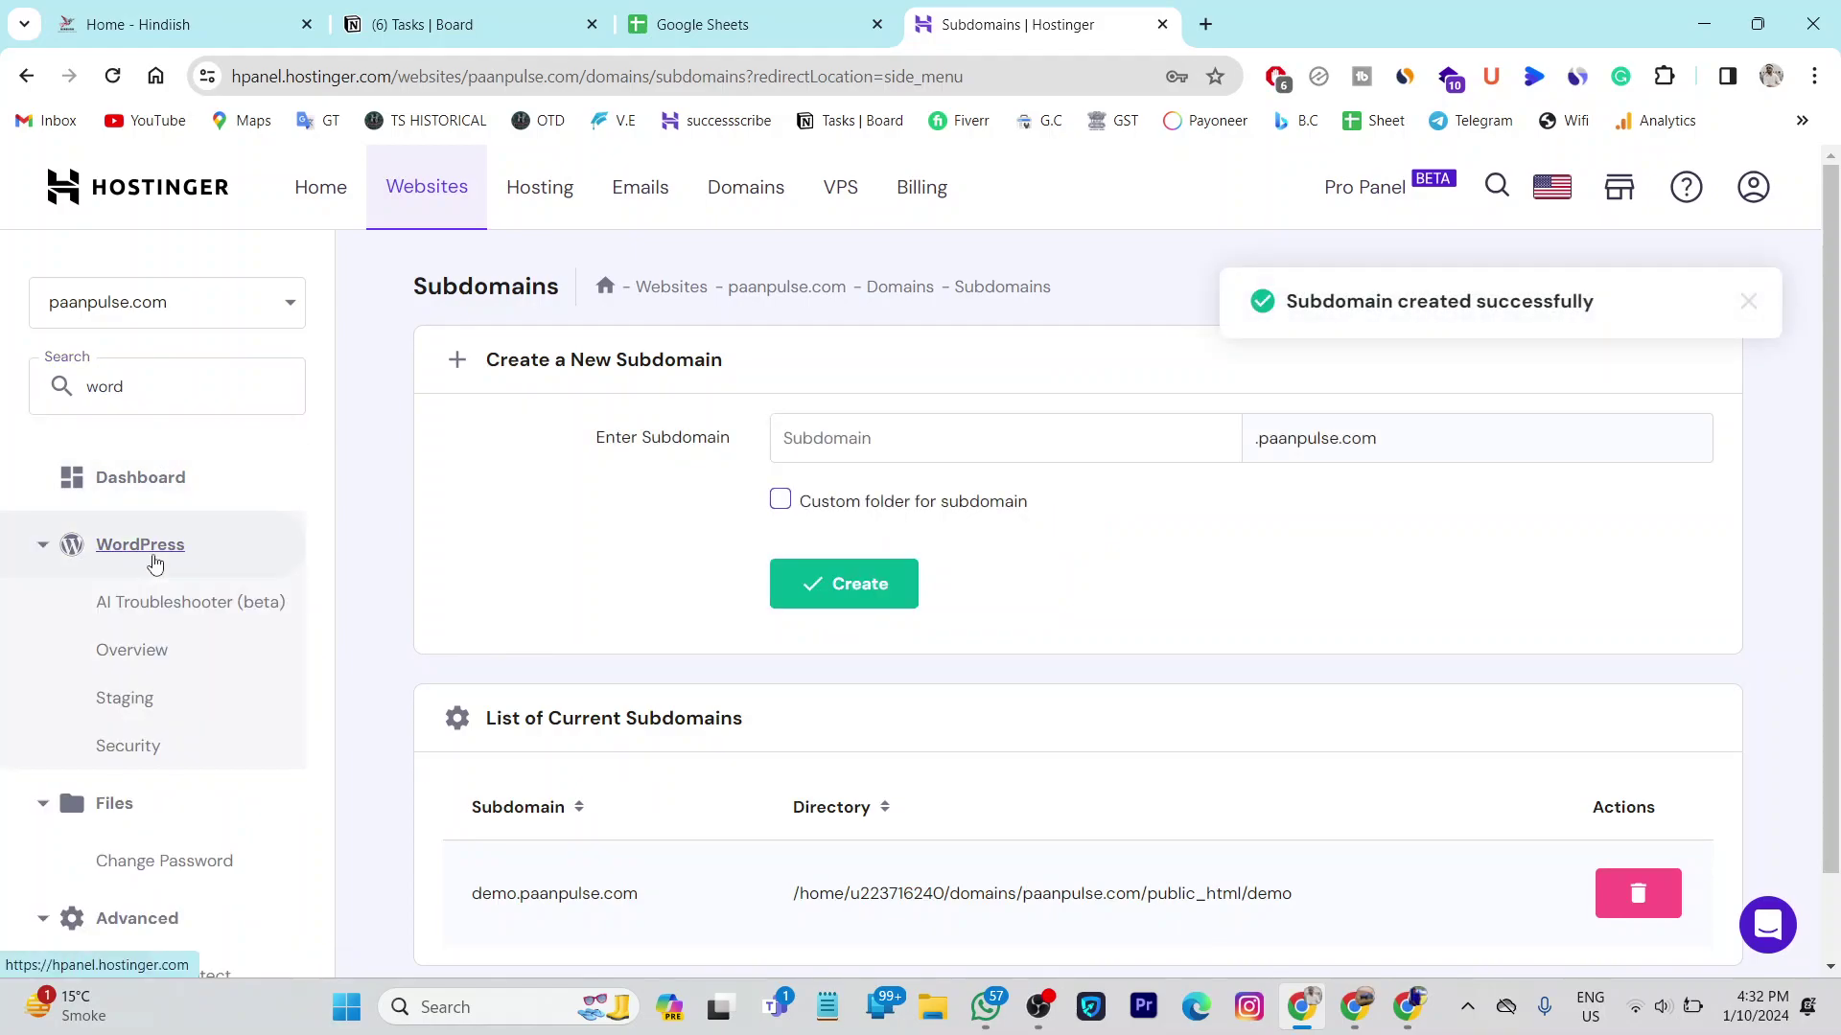
click(220, 480)
click(1544, 650)
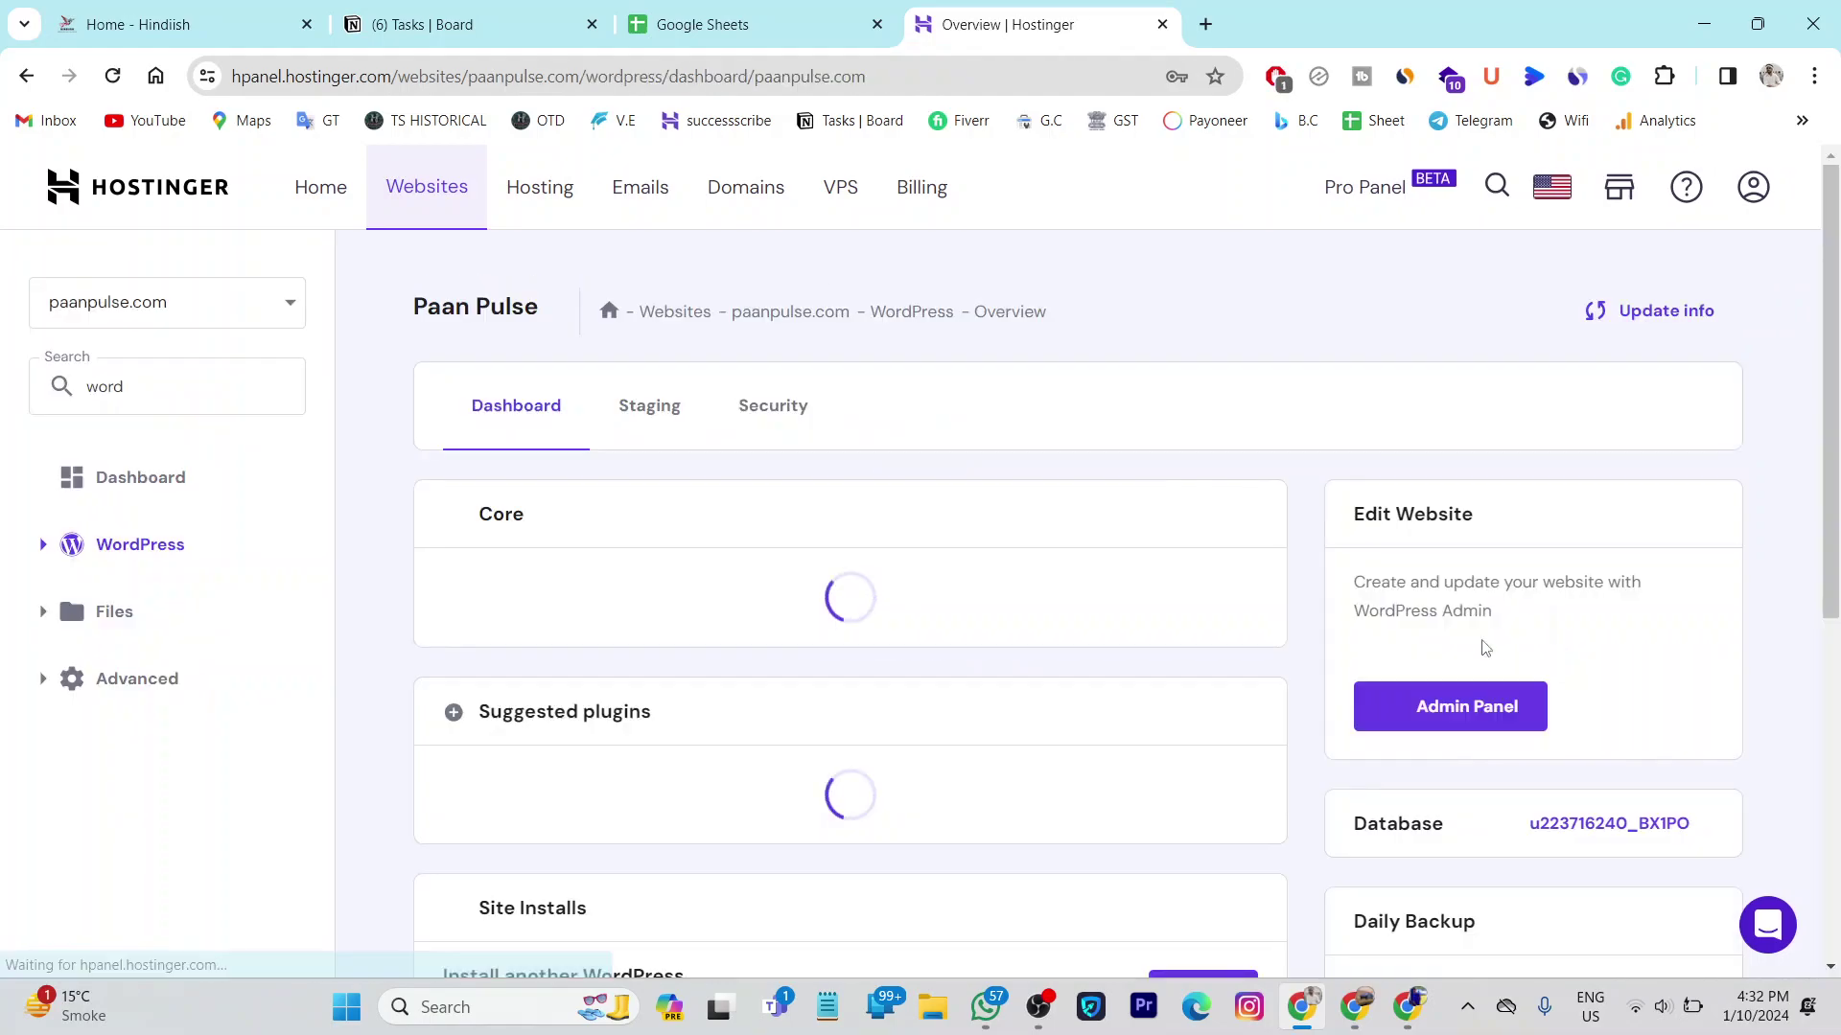
scroll(906, 604, down, 5)
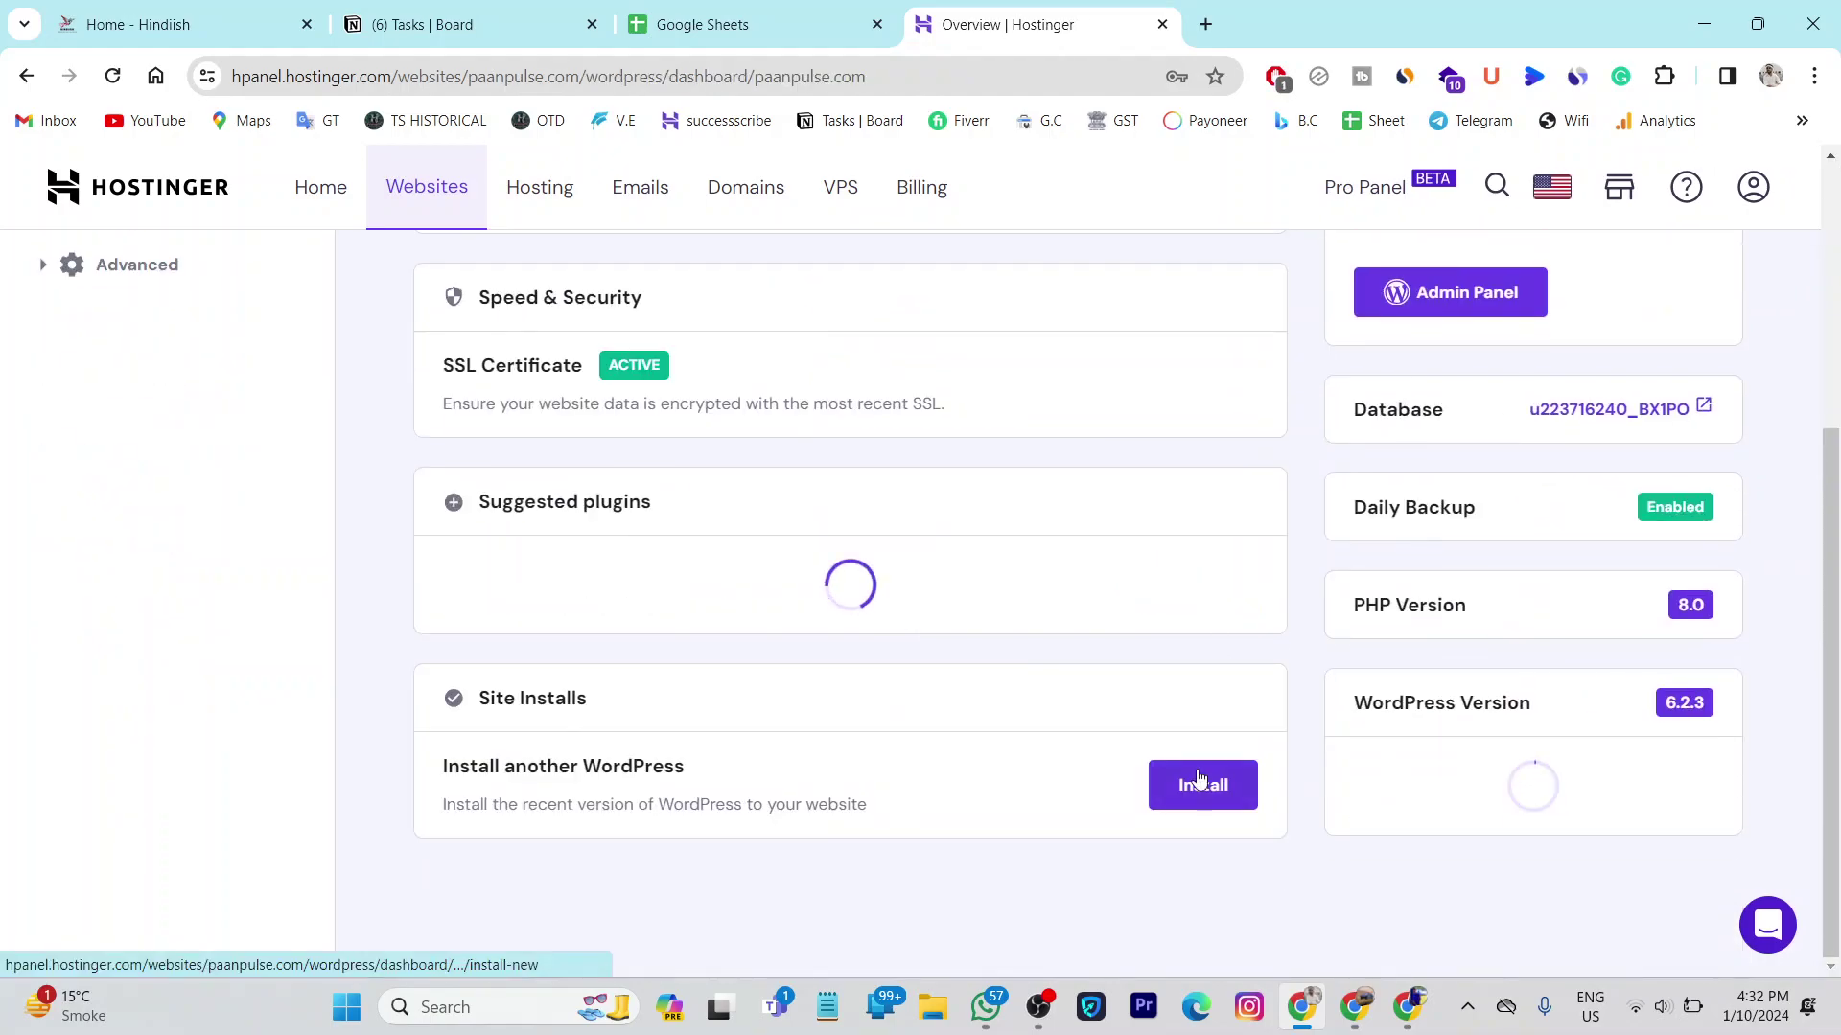
scroll(1211, 818, down, 1)
click(1204, 724)
scroll(1212, 731, down, 2)
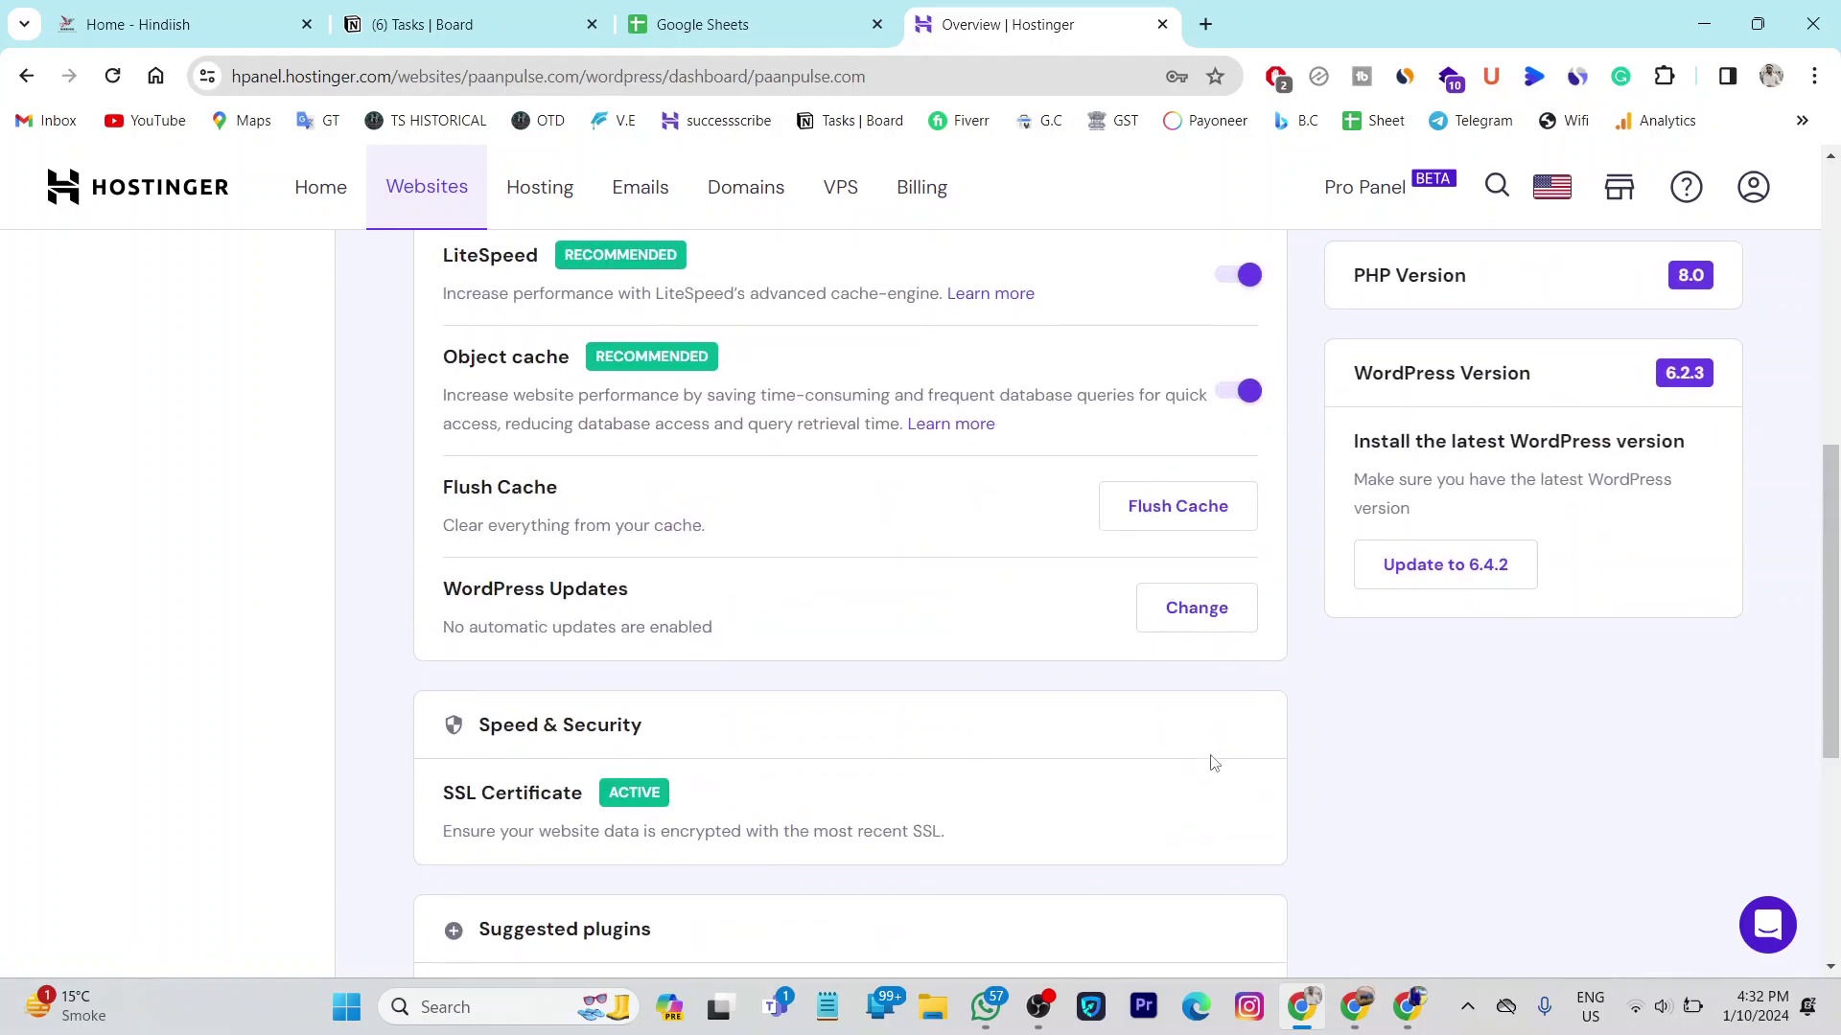
scroll(1212, 753, down, 5)
click(1212, 772)
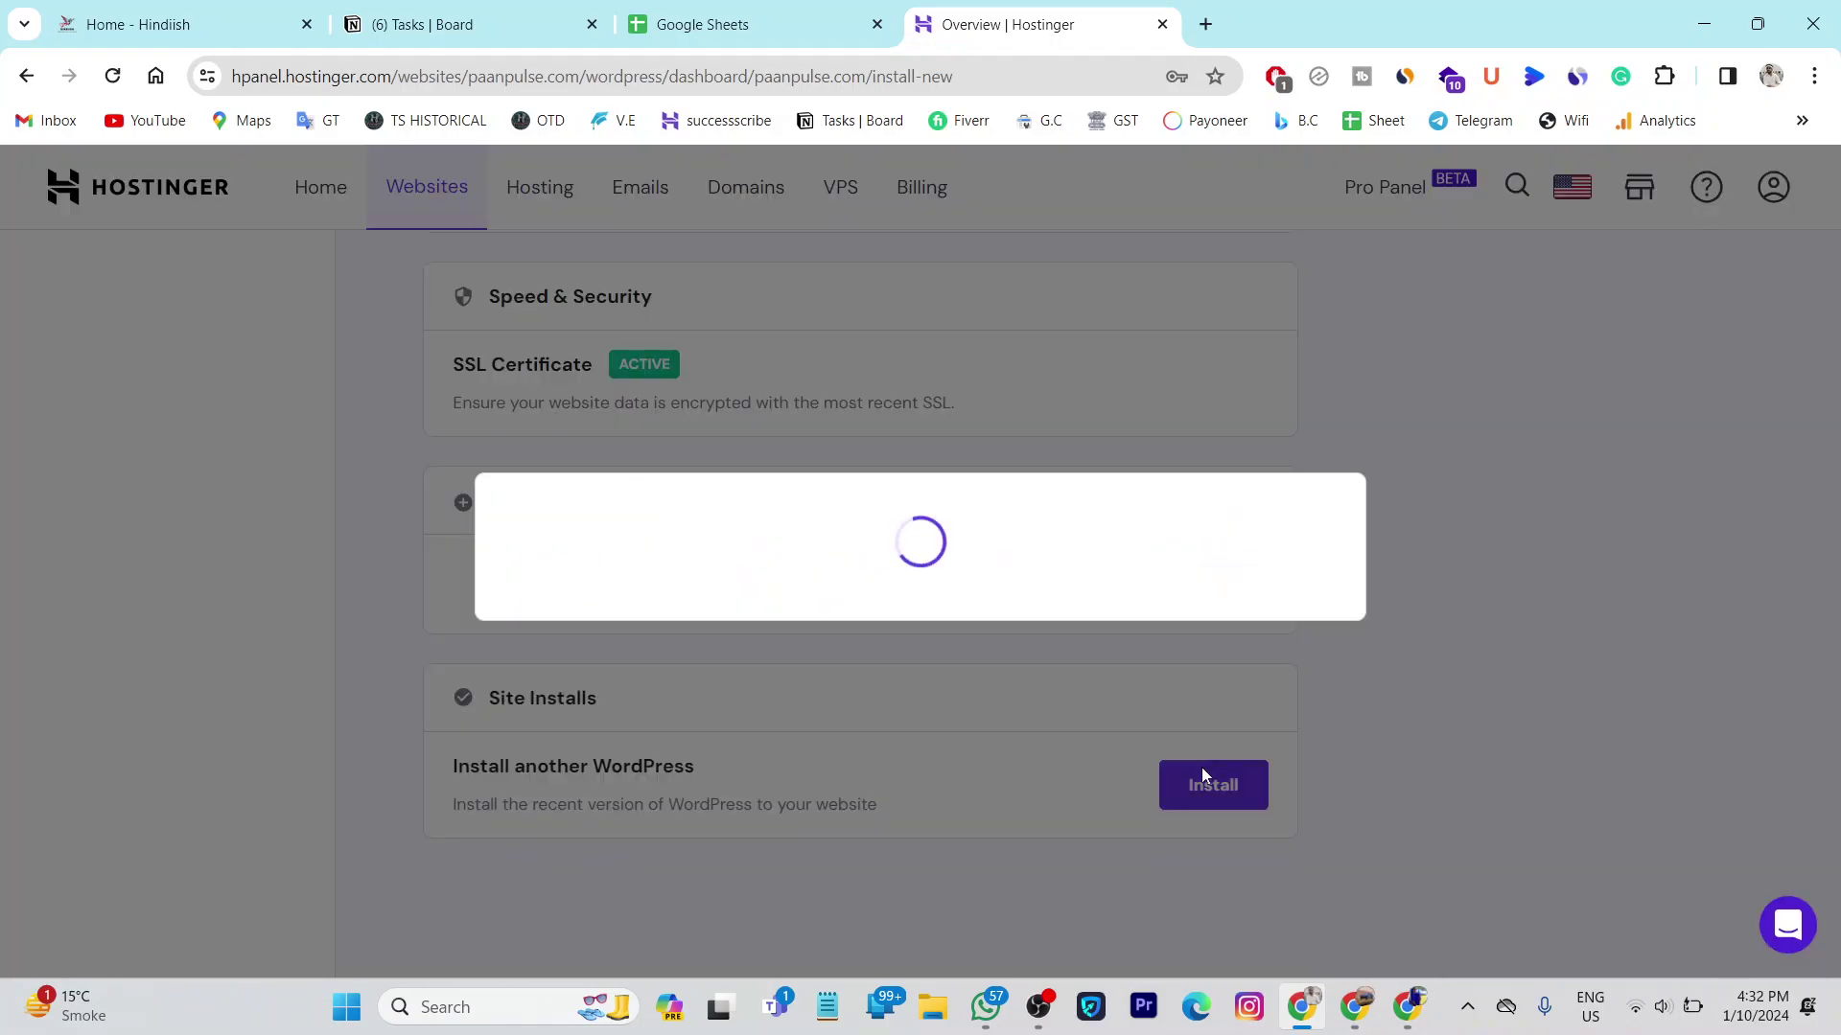
- Enter 'demo' as the website title, plus the administrator email and username
click(738, 482)
text(demo)
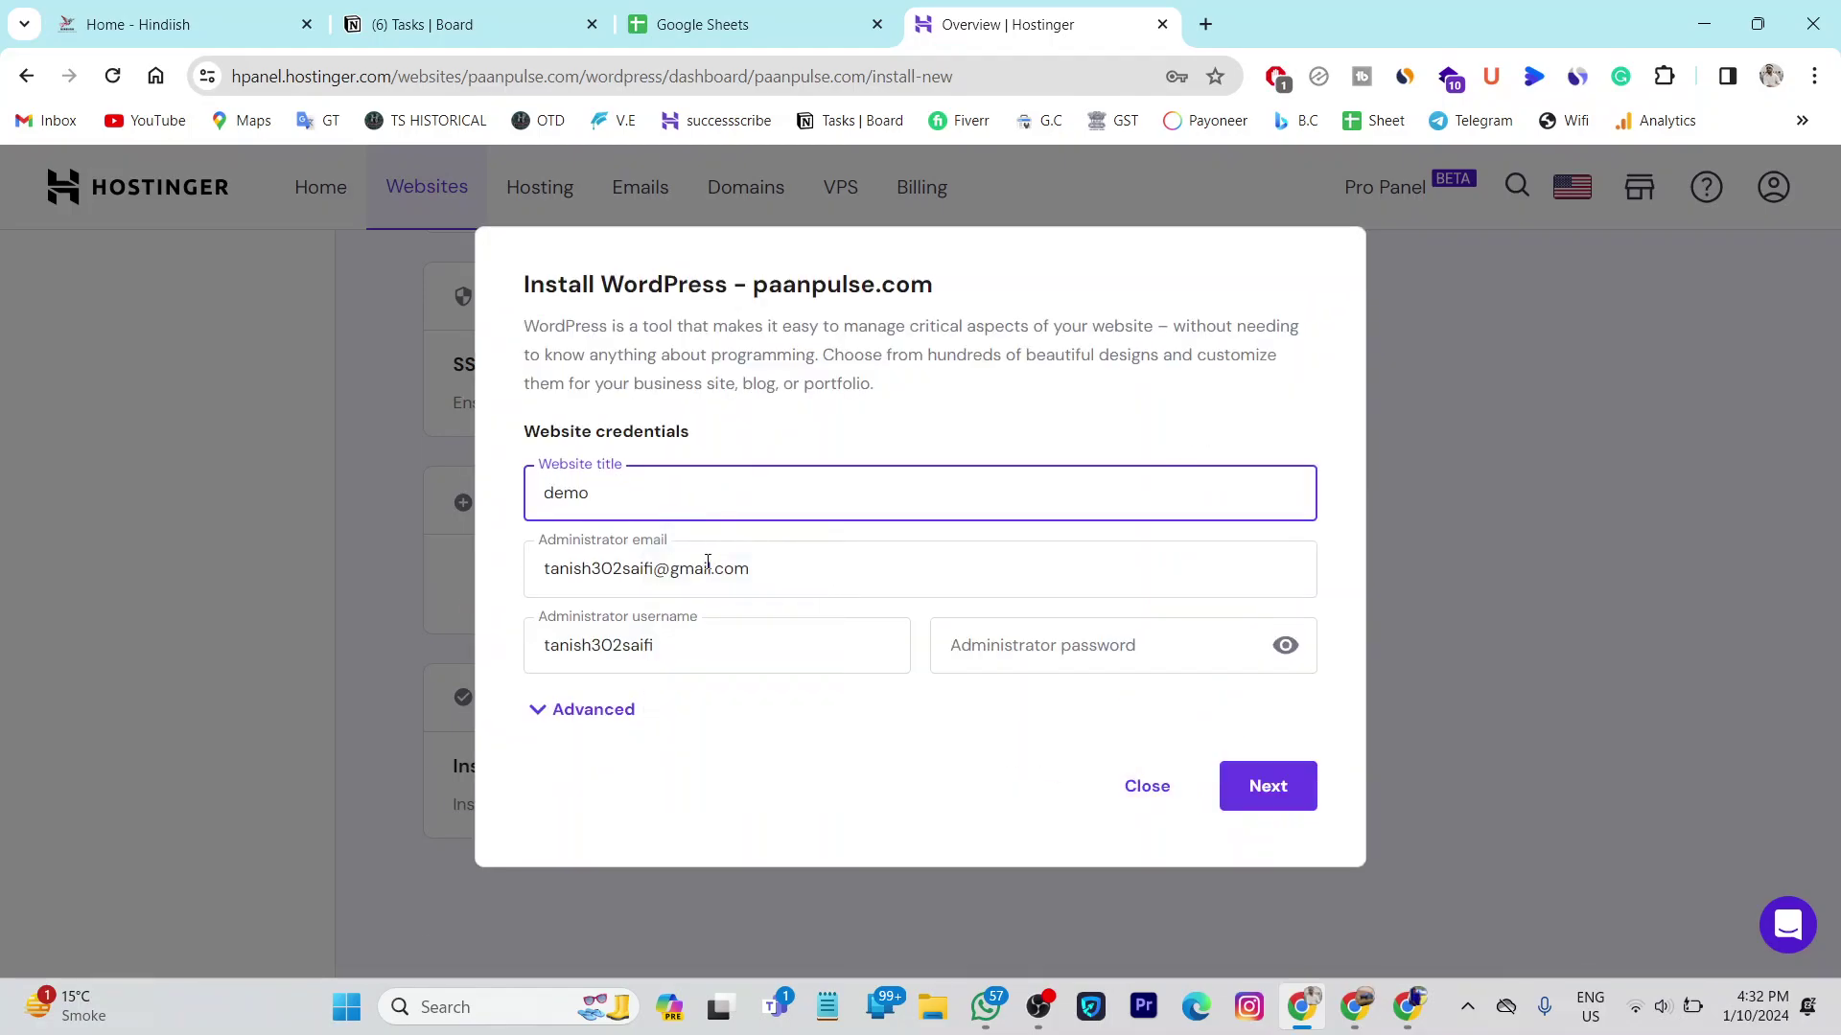
click(707, 566)
text(sa)
key(ctrl+a)
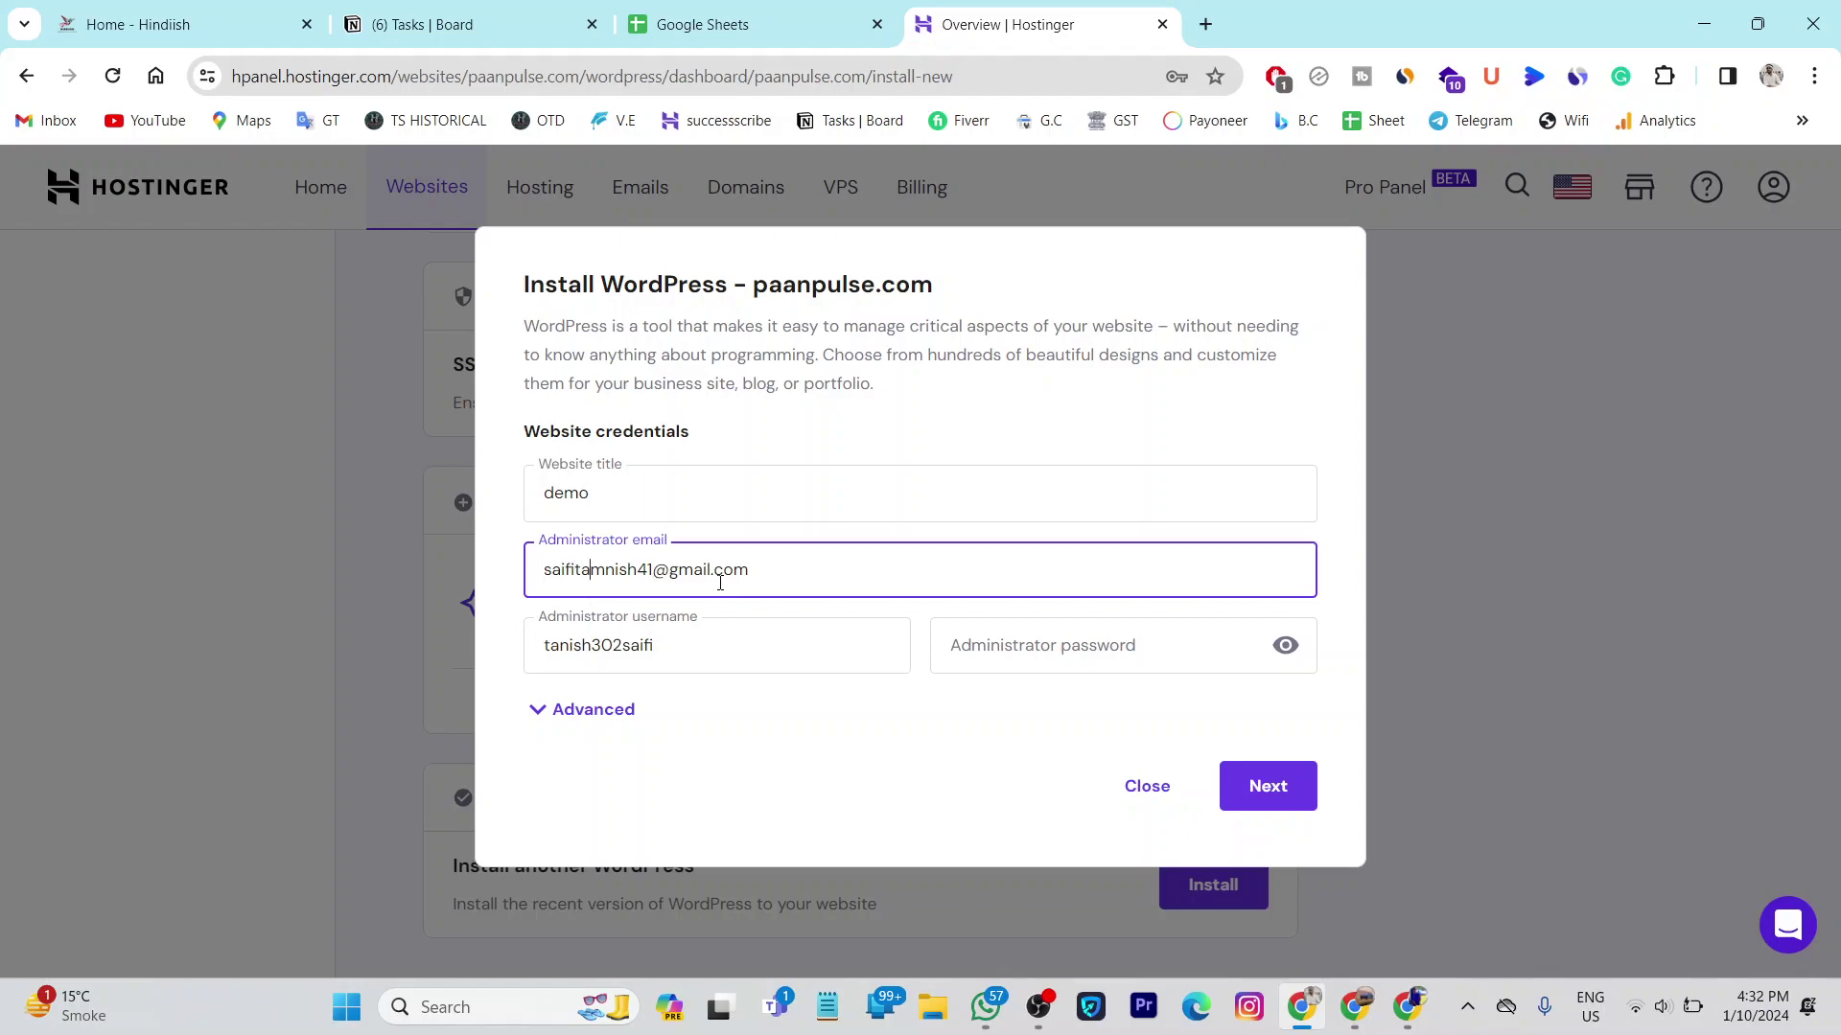
key(Delete)
click(718, 629)
key(ctrl+a)
text(saifi)
key(Tab)
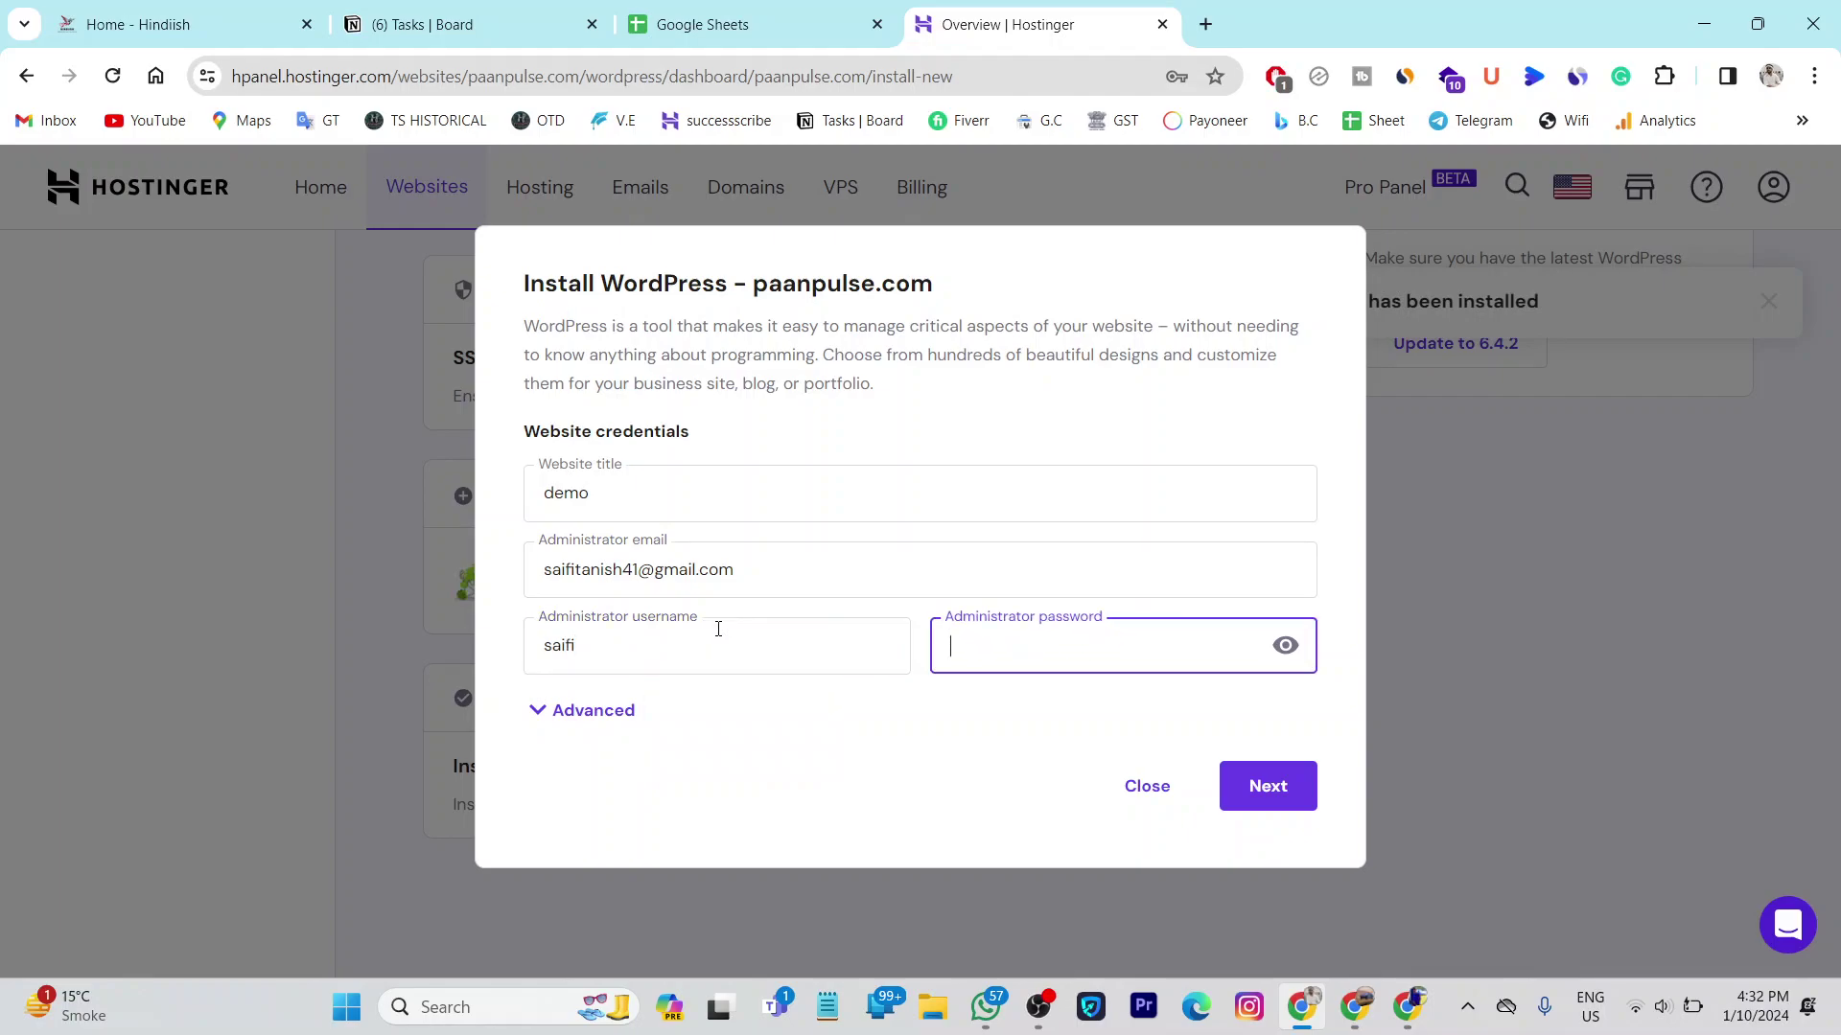
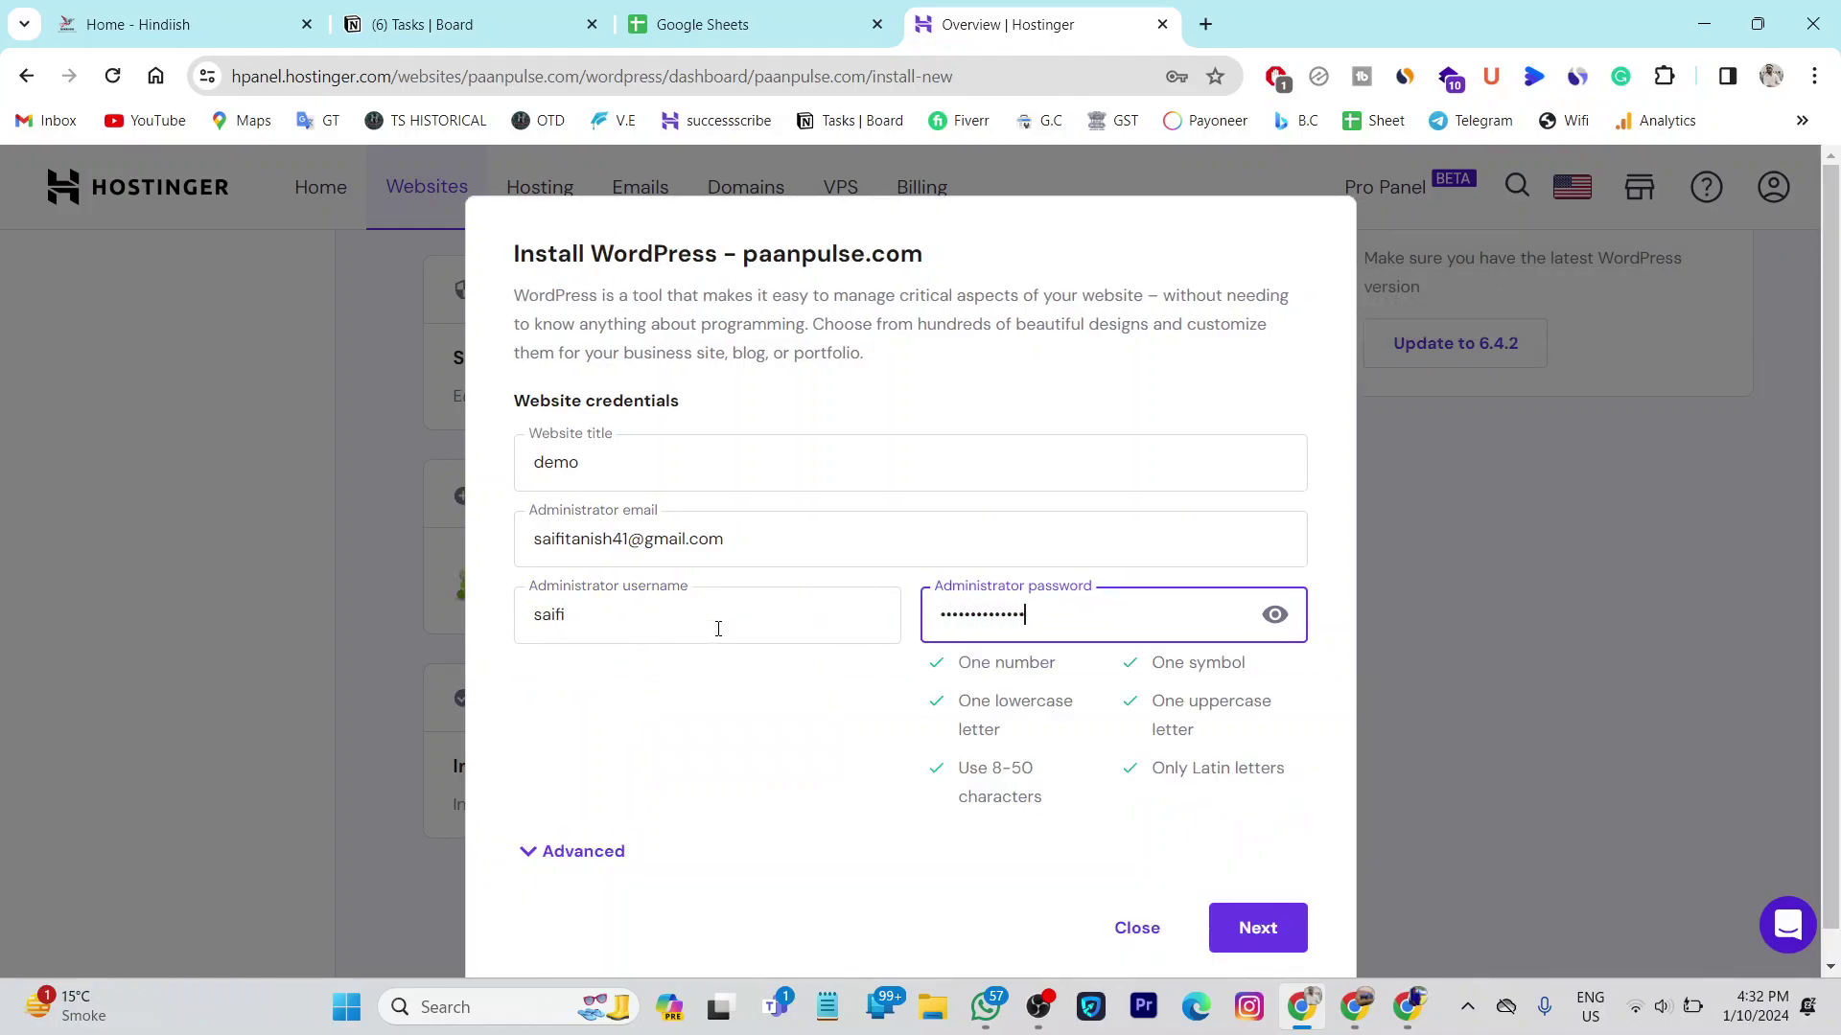
- Set the administrator password and paste a copy of it into the notes file
key(ctrl+a)
key(BackSpace)
key(ctrl+plus)
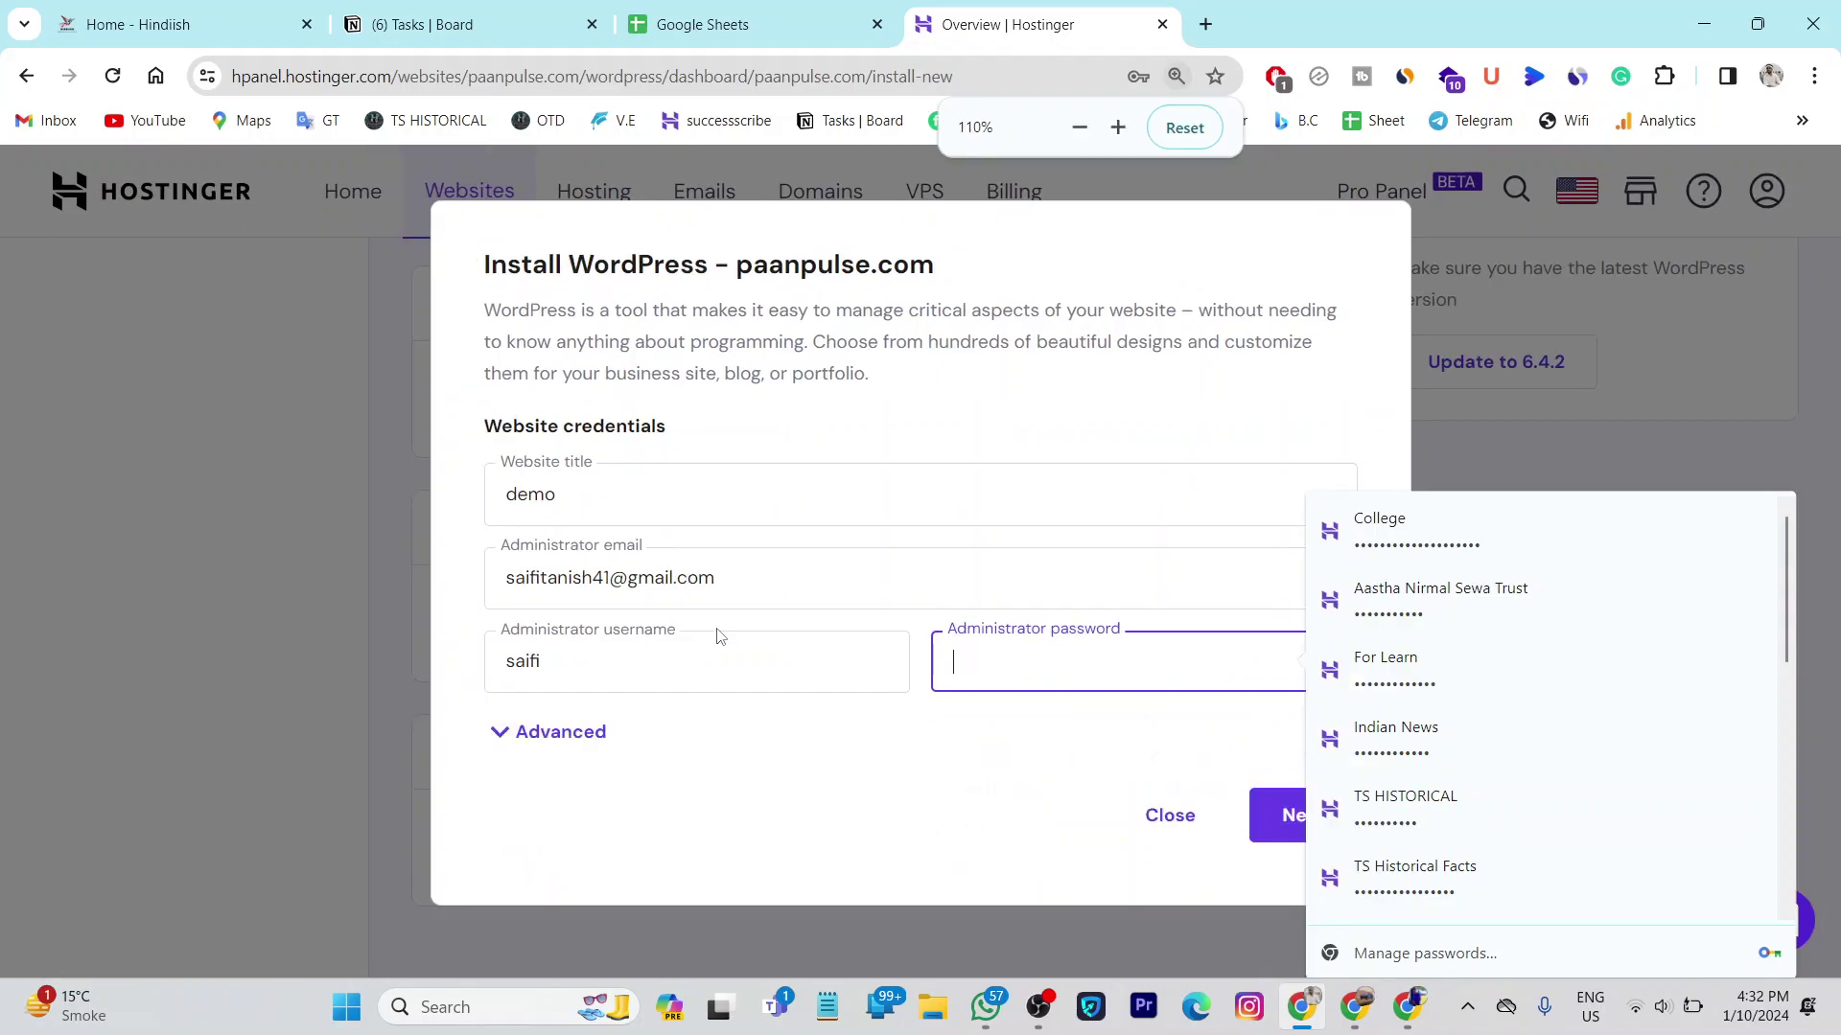
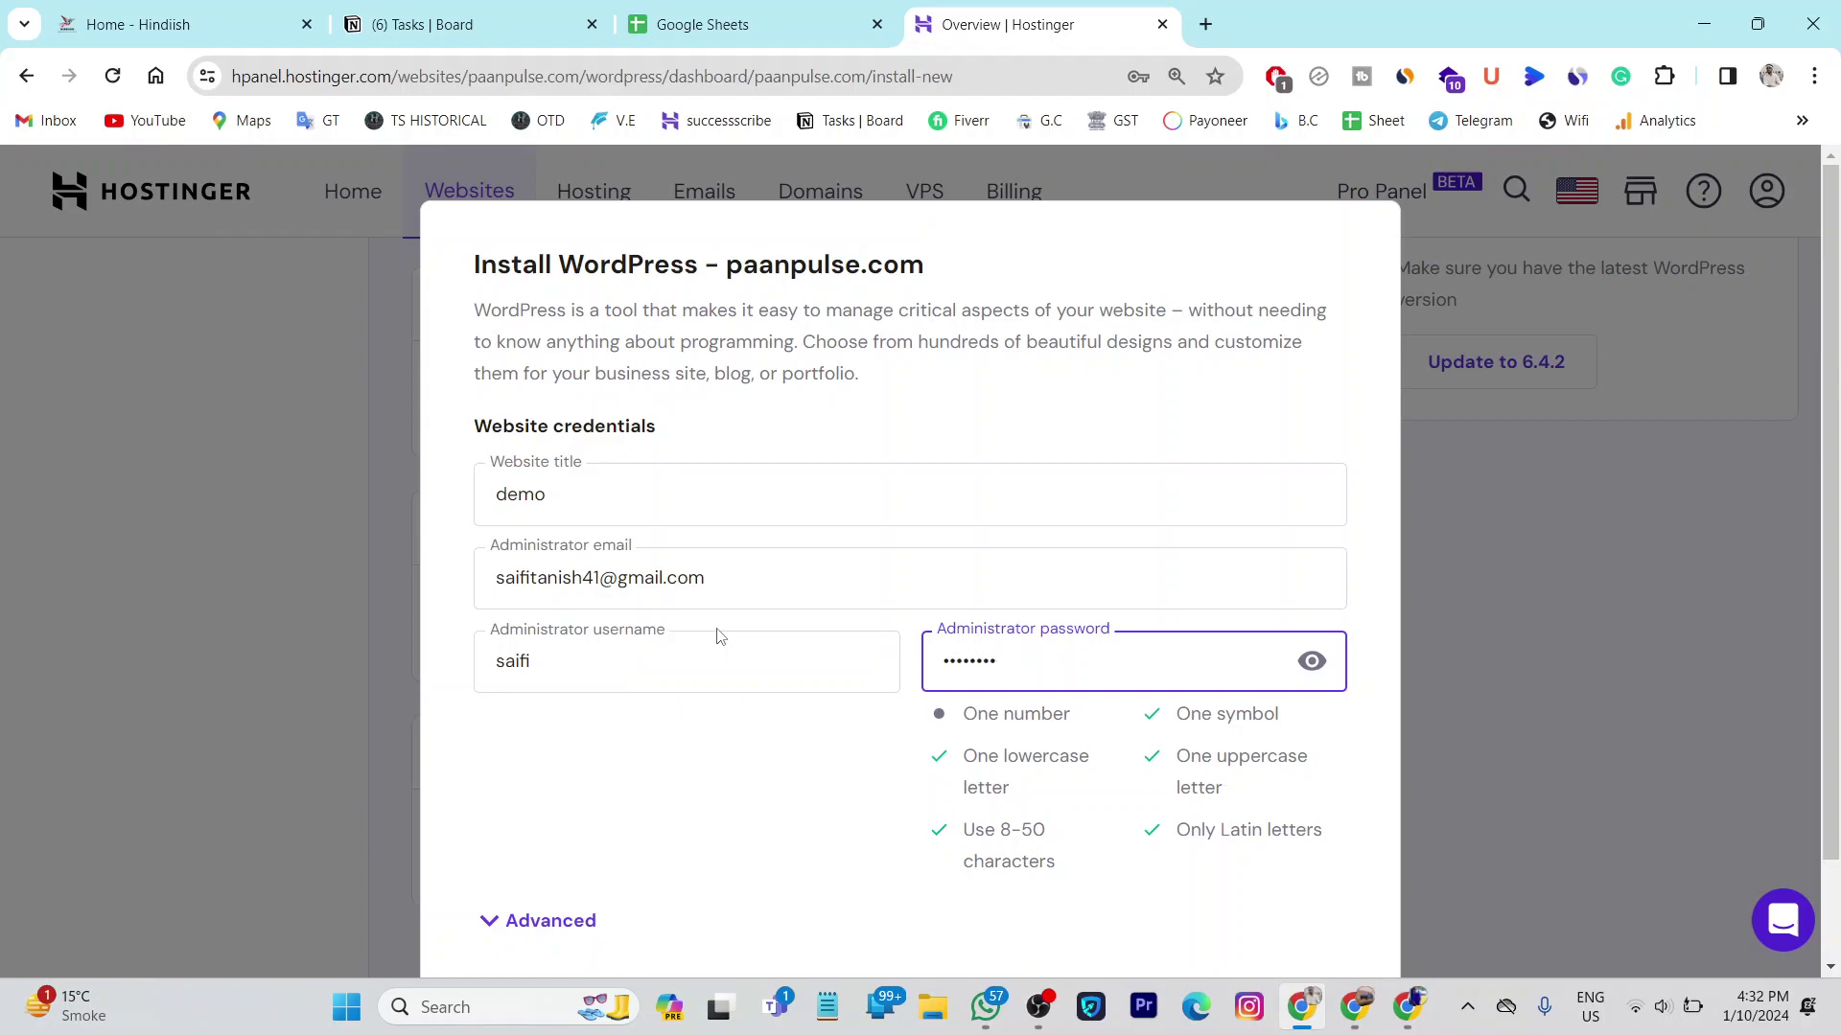
click(1311, 661)
triple_click(1217, 684)
key(ctrl+c)
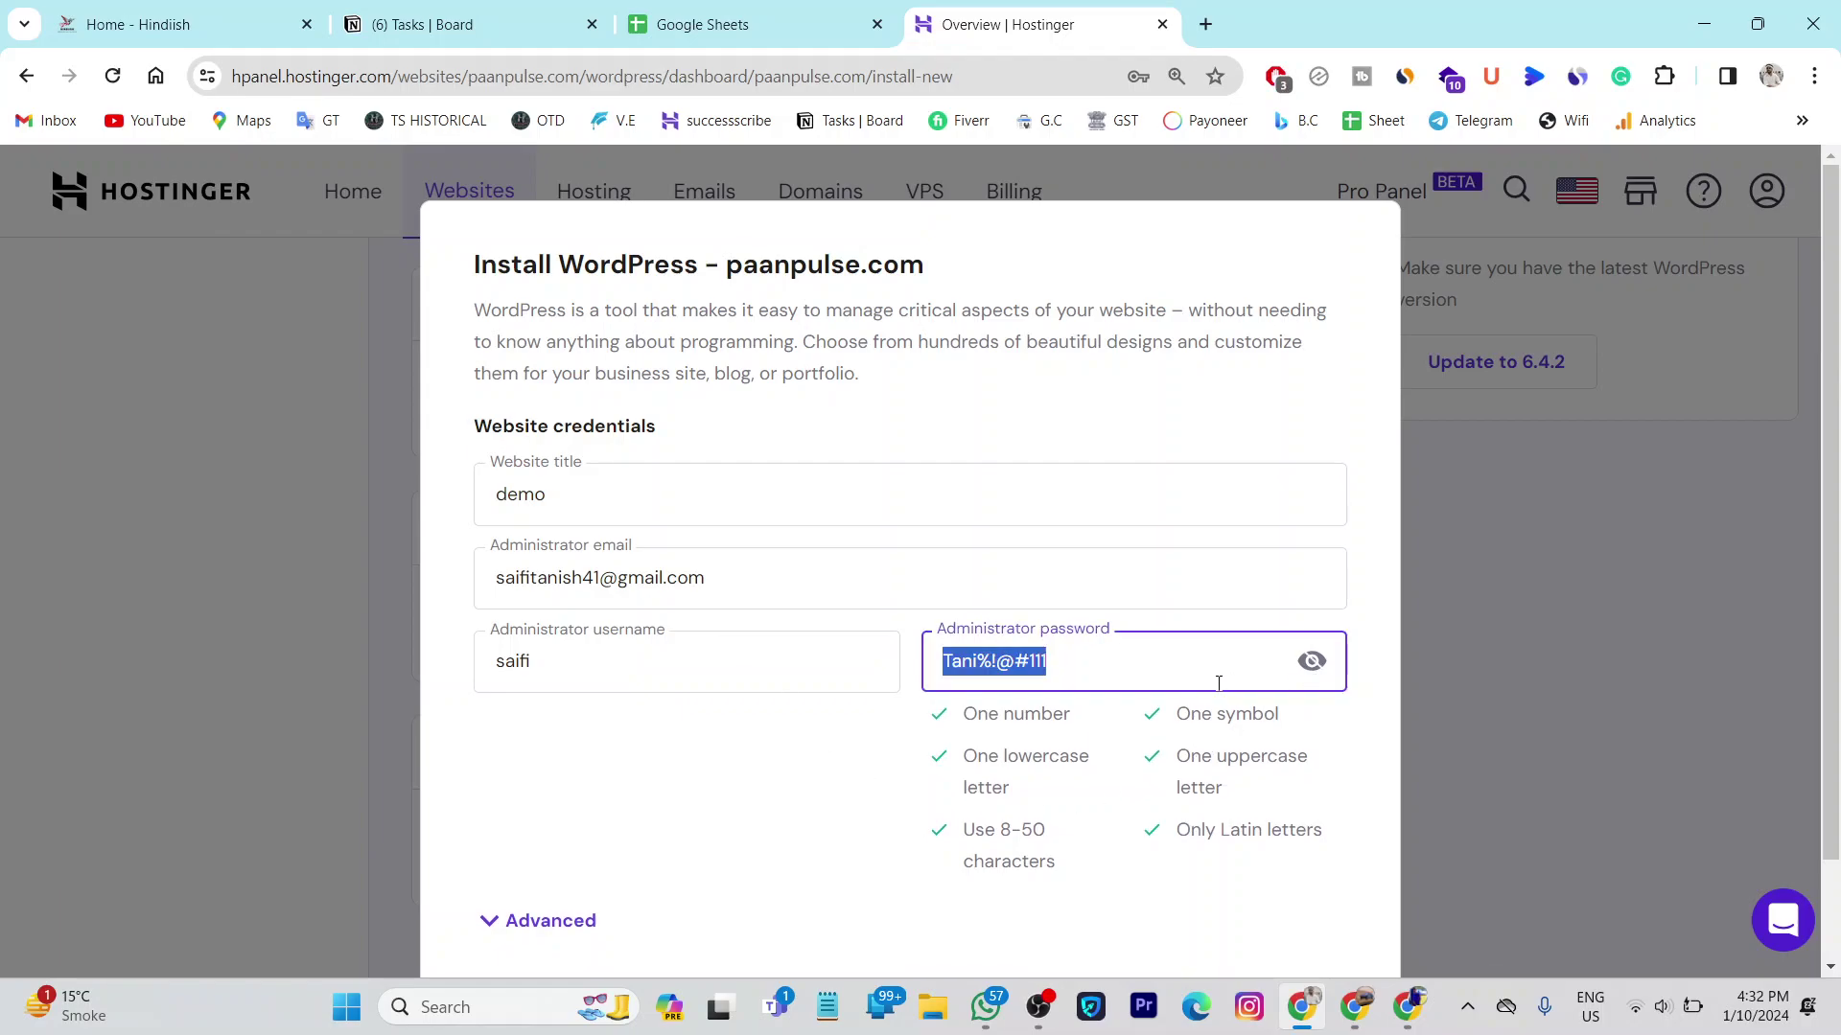
click(826, 1006)
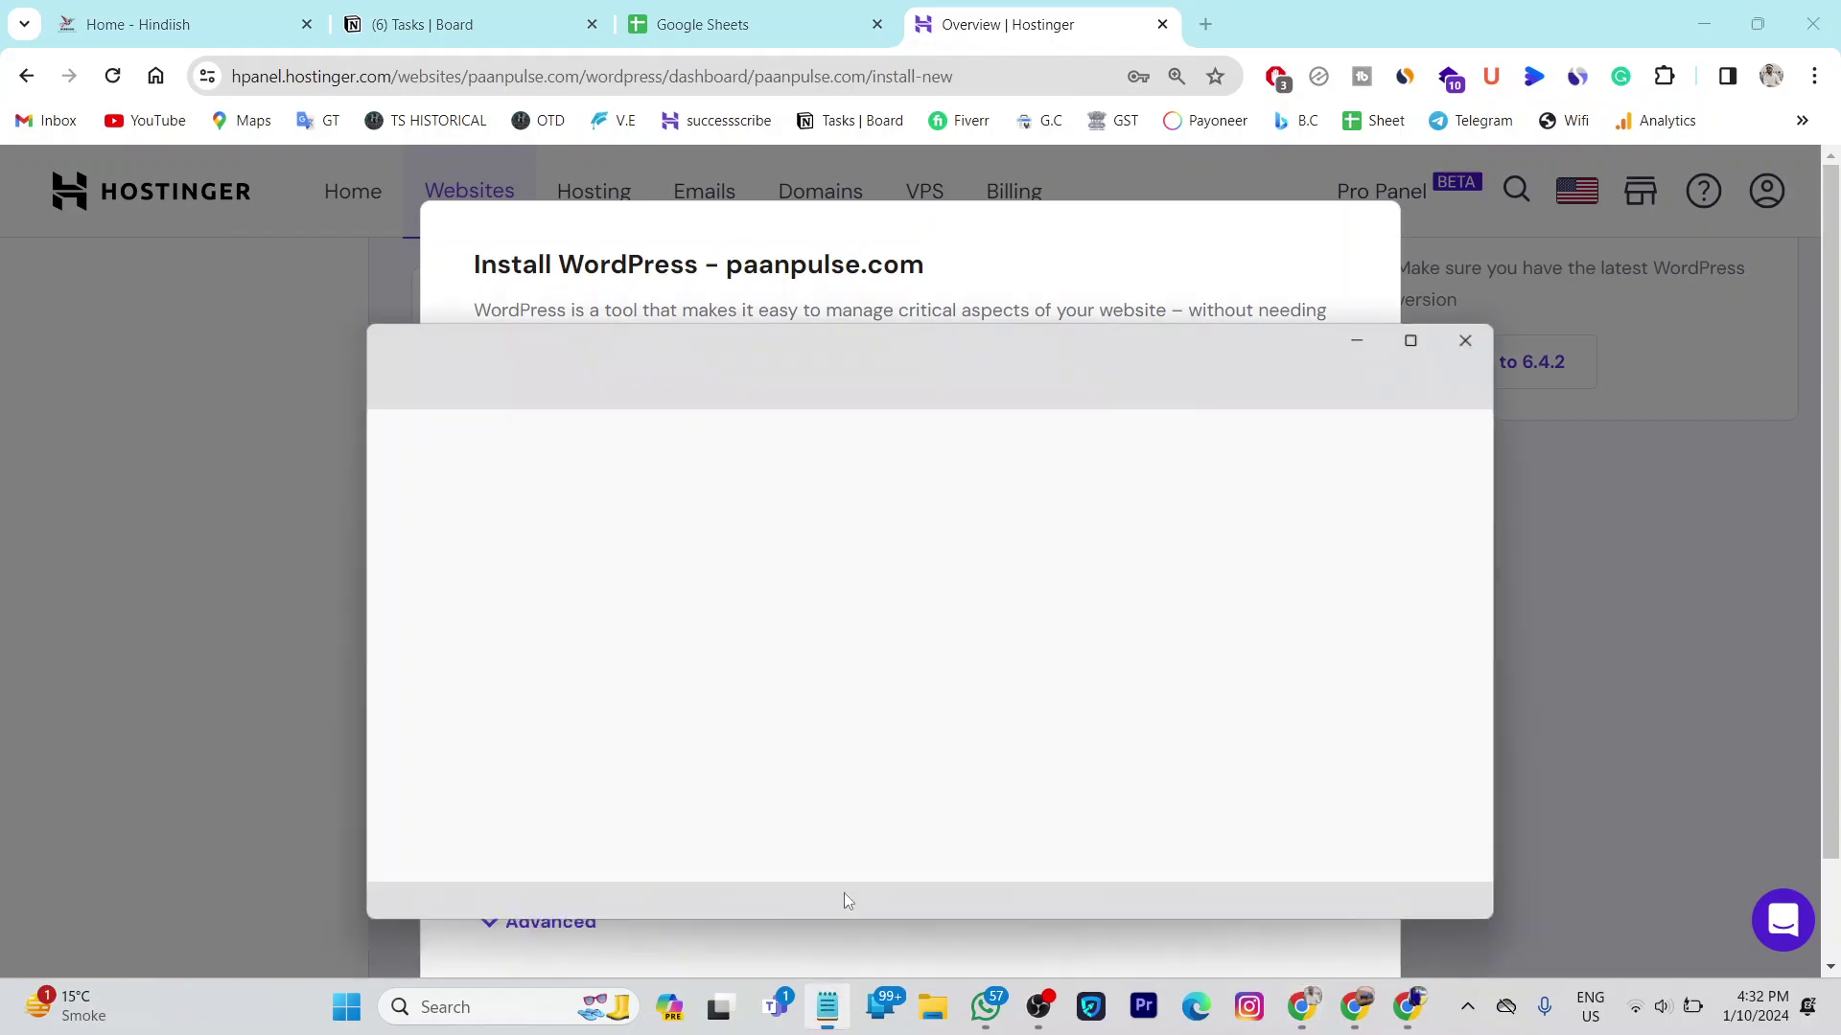
key(ctrl+v)
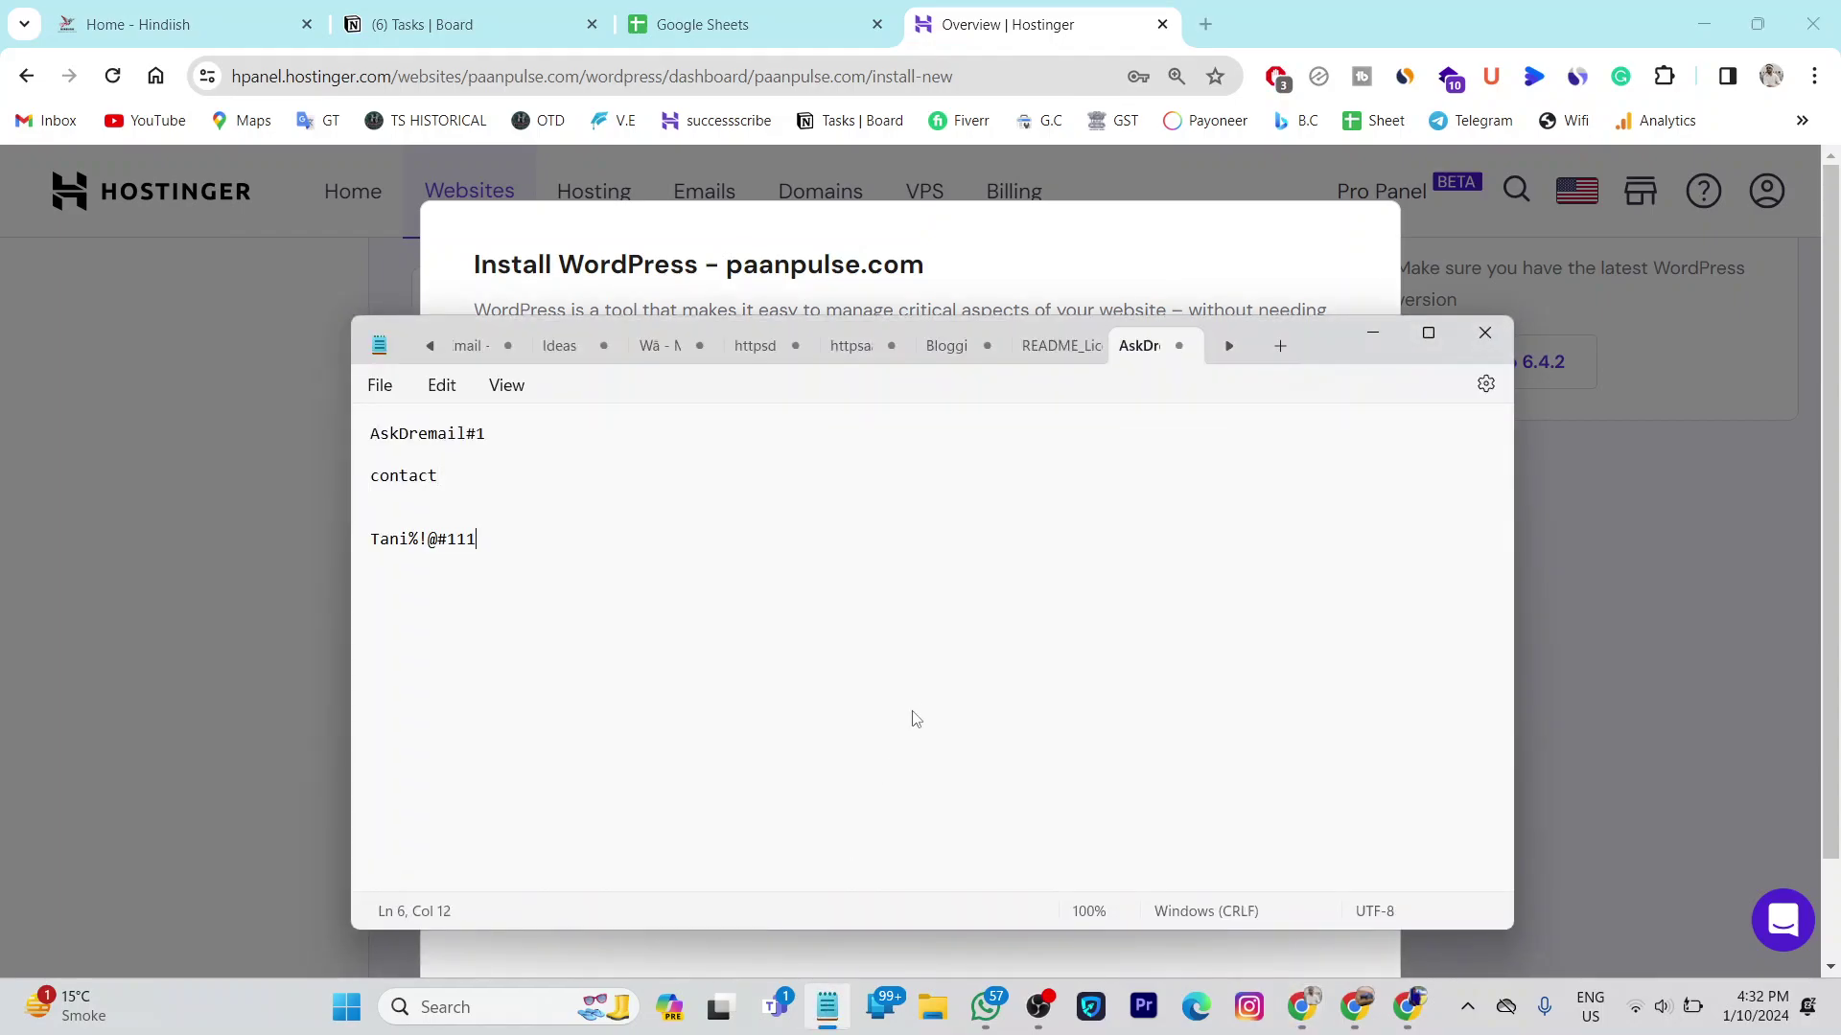
key(alt+Tab)
- Under Advanced, choose demo.paanpulse.com as the install path and start the installation
scroll(643, 758, down, 1)
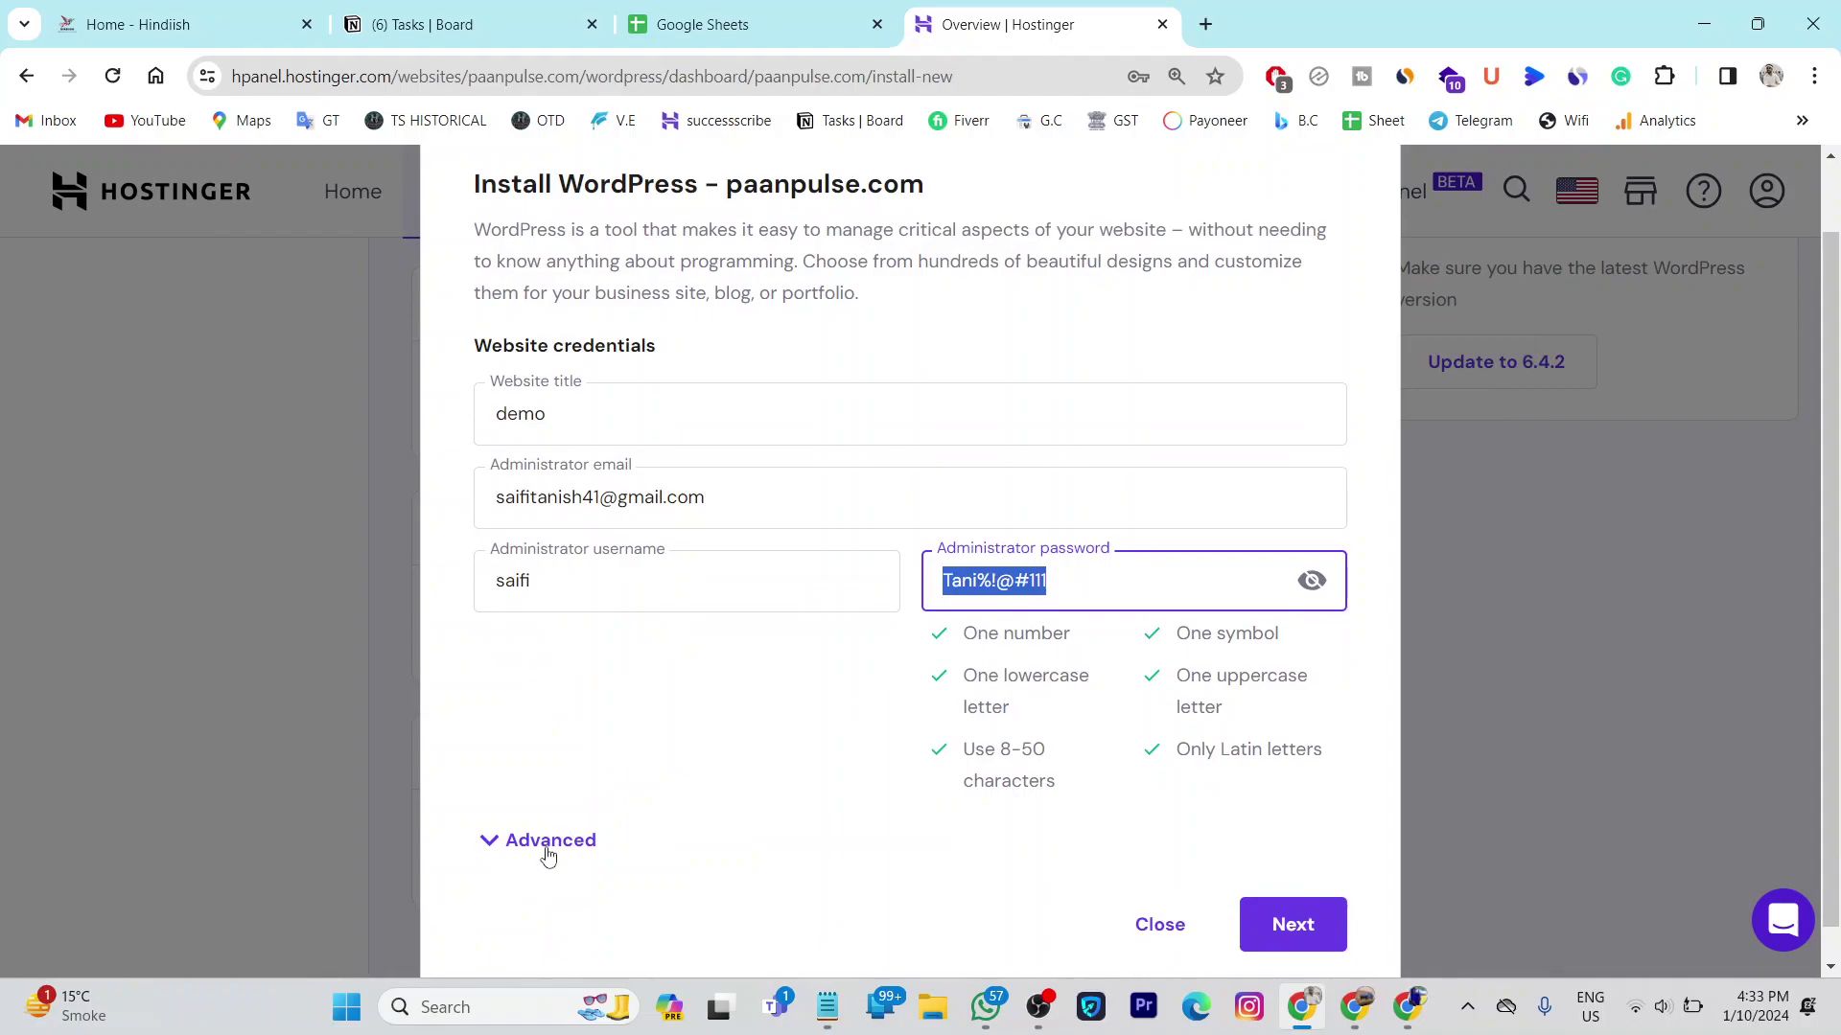
click(547, 854)
scroll(607, 705, down, 3)
click(645, 644)
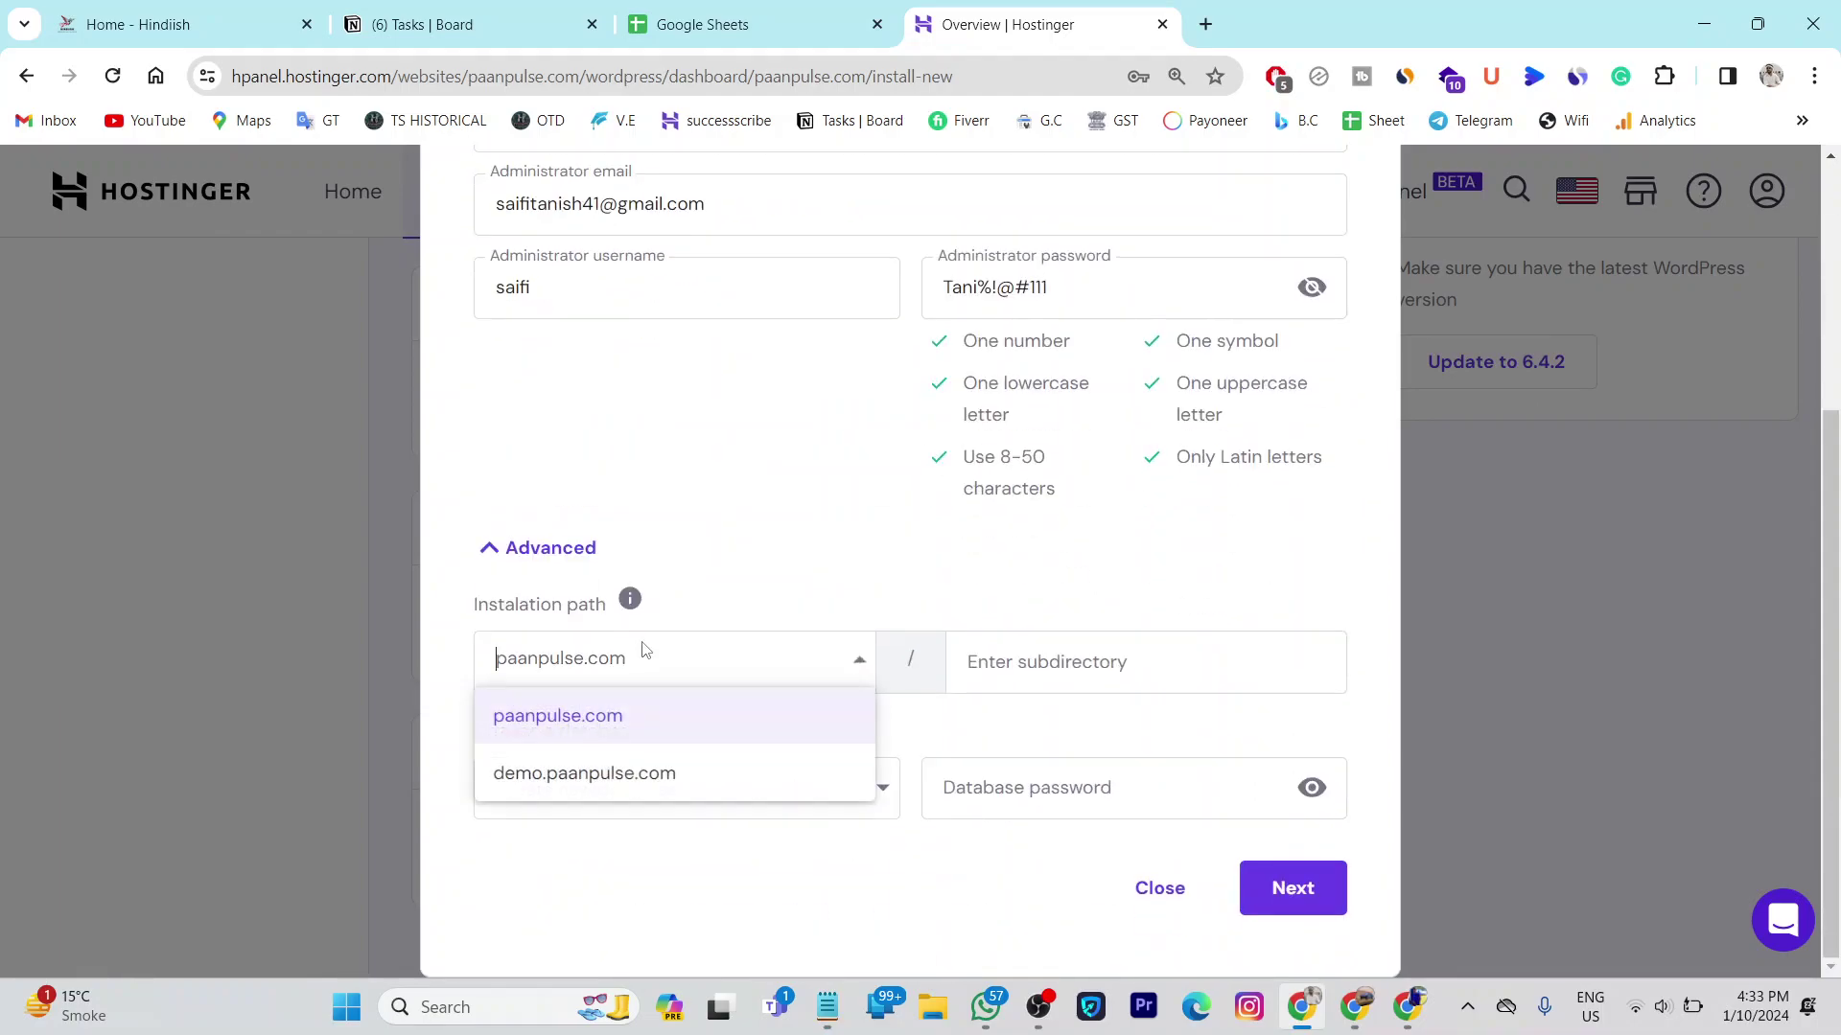
click(587, 774)
click(1293, 889)
click(1292, 901)
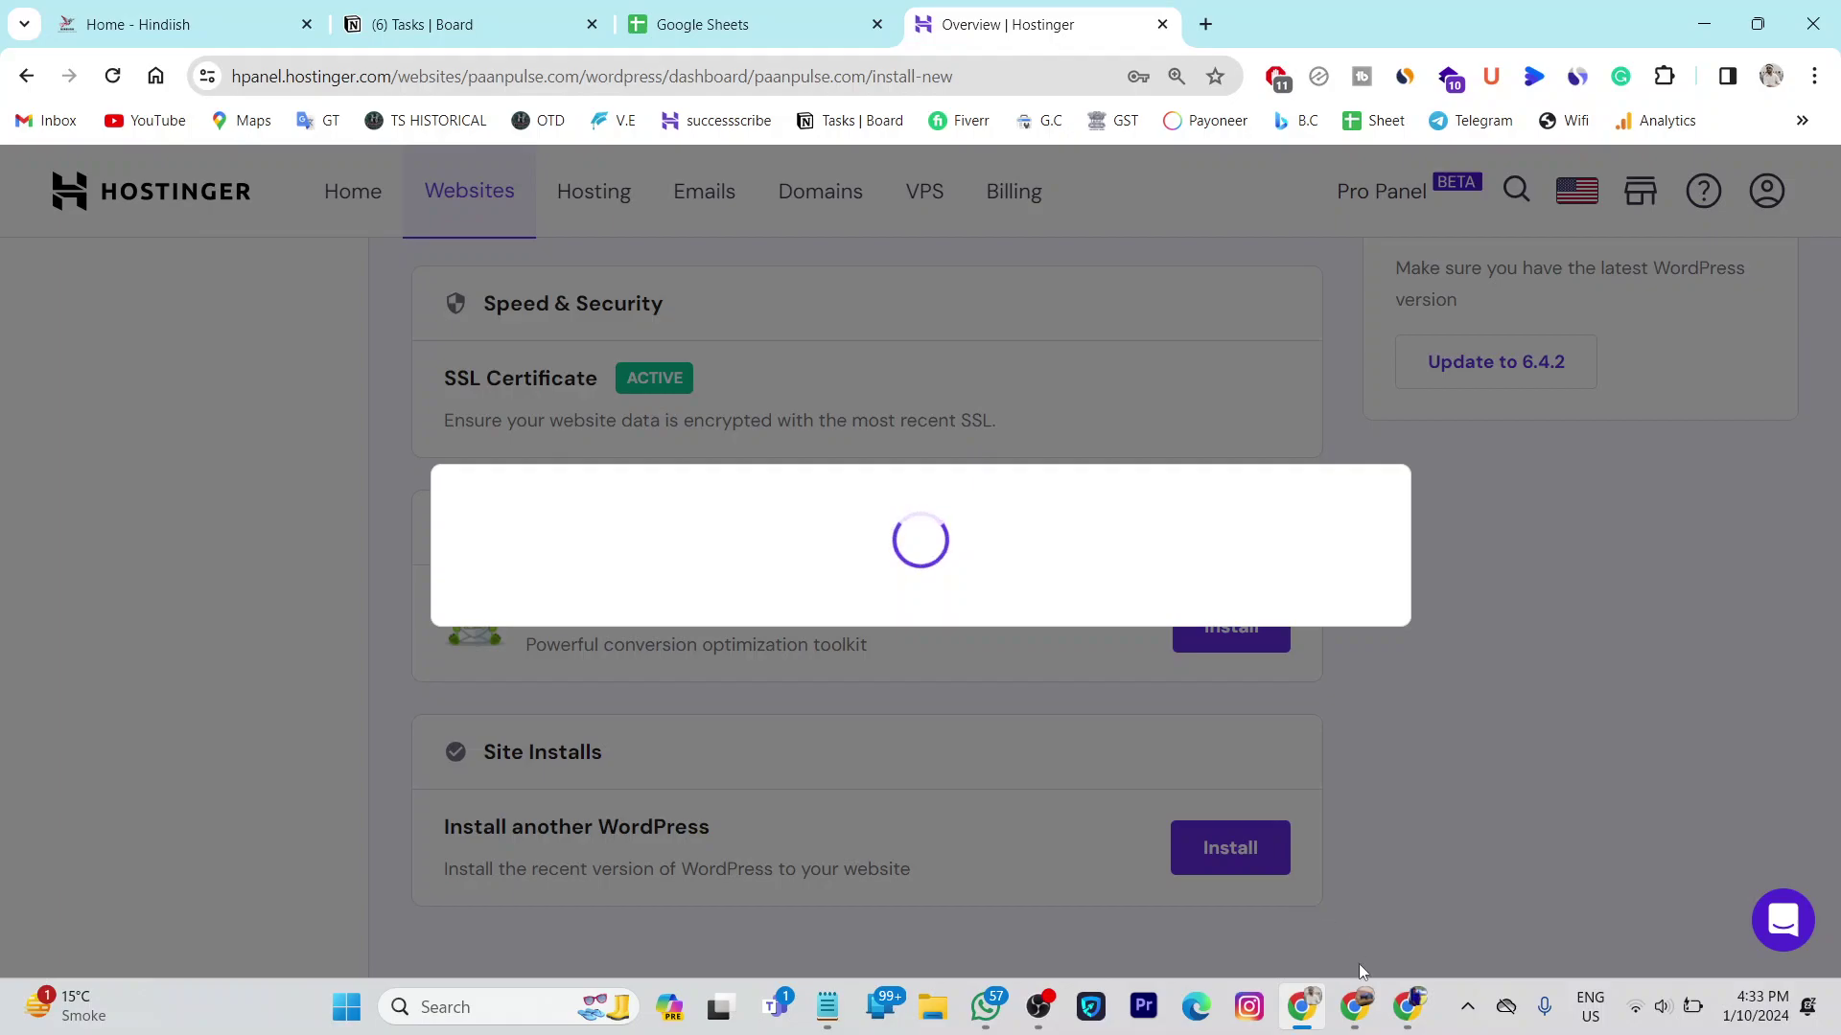
click(1406, 997)
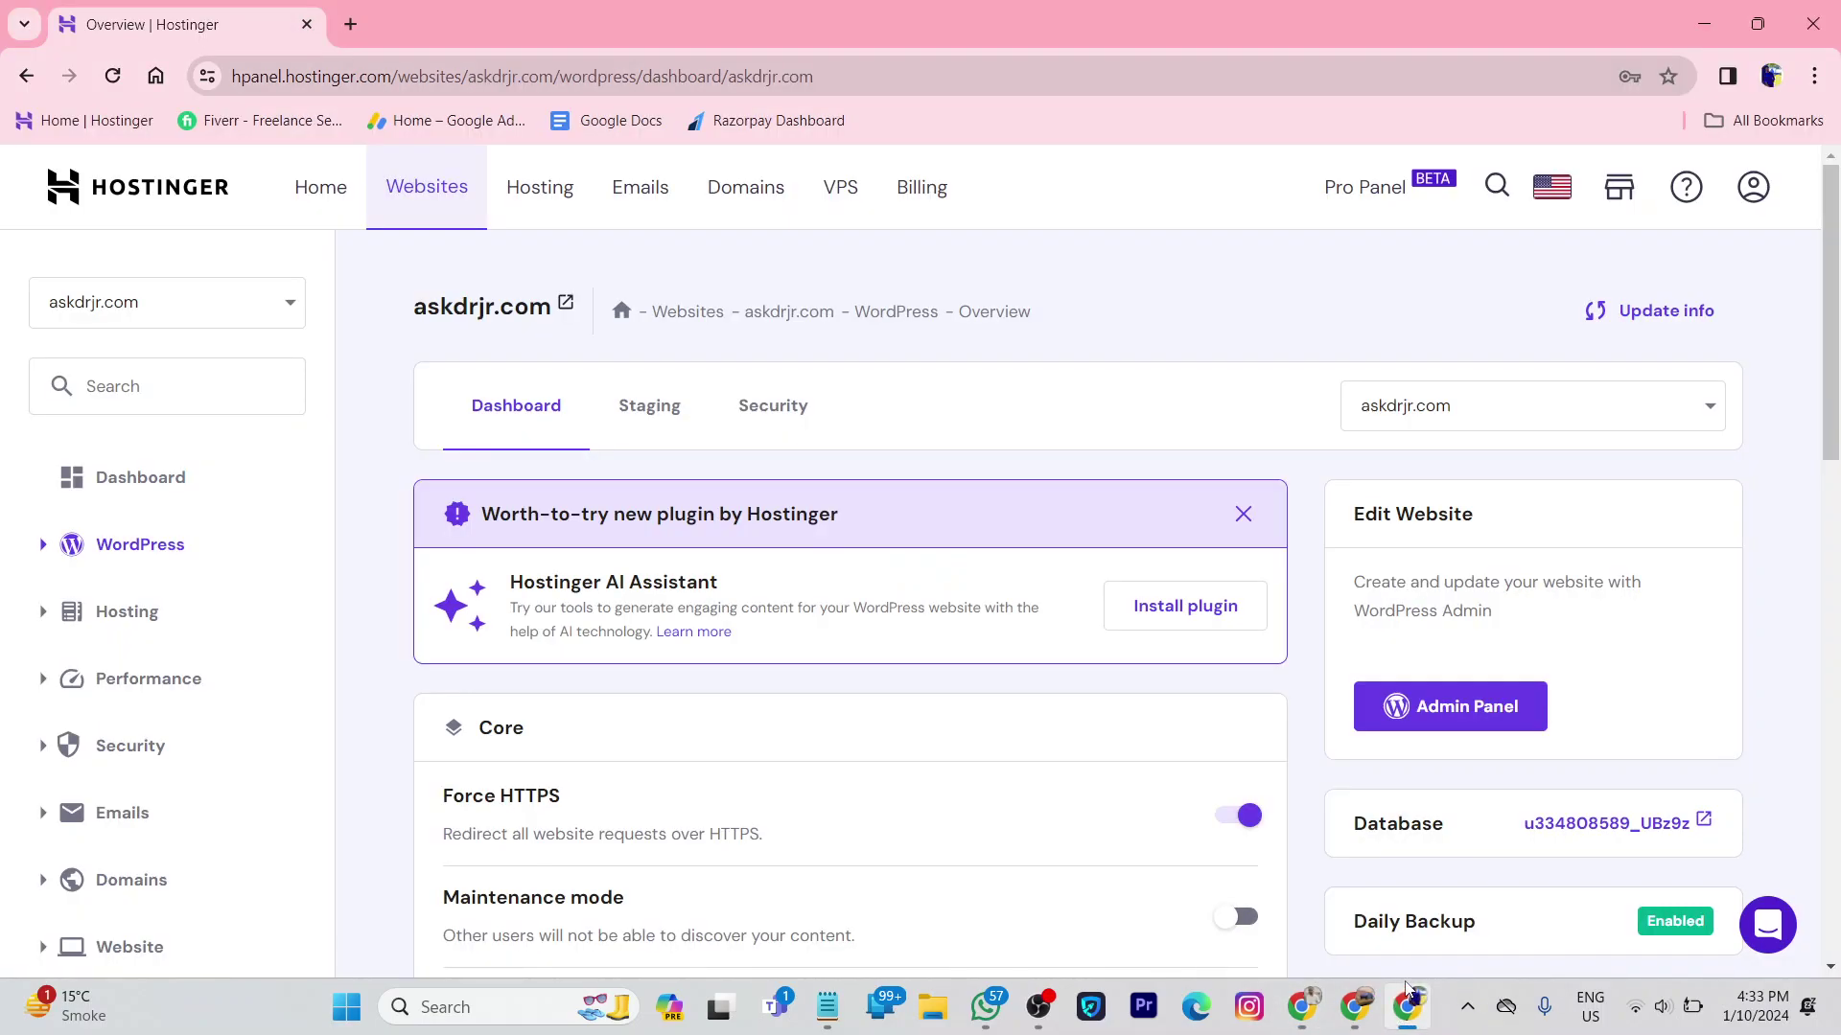
click(1407, 997)
mouse_move(1407, 1002)
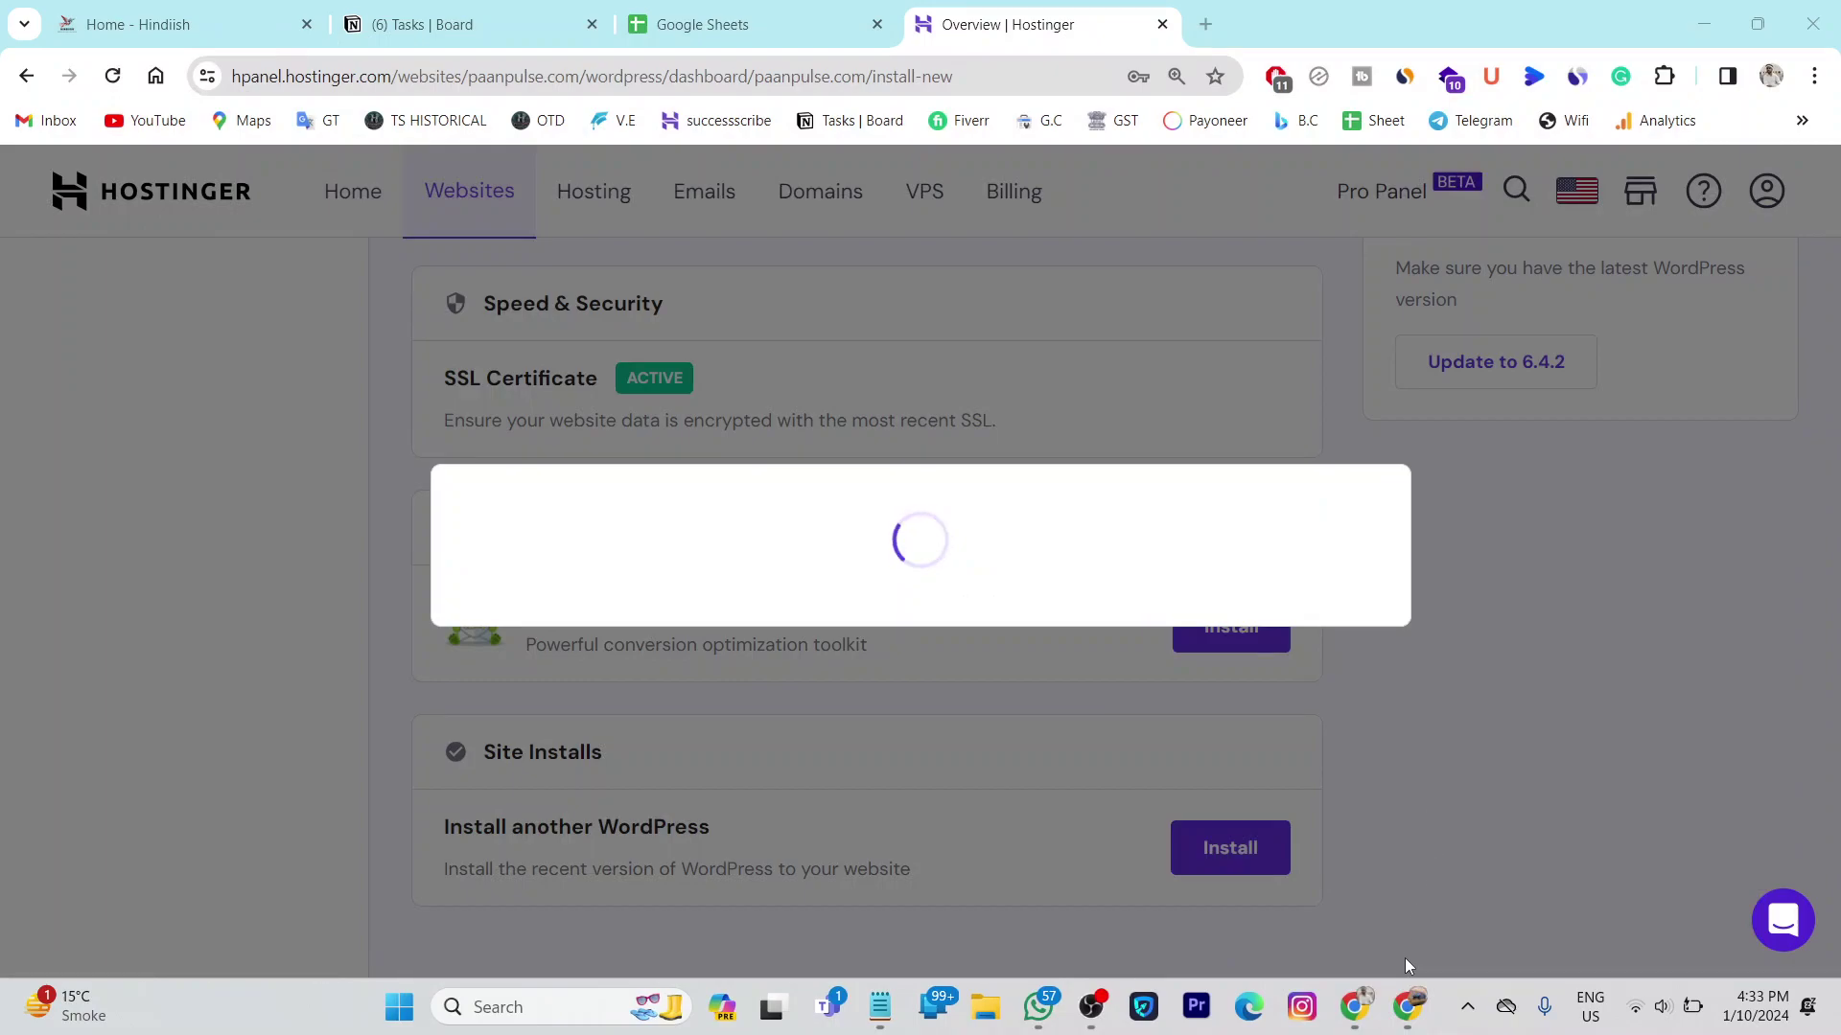
- Load demo.paanpulse.com in a new Chrome tab
click(1407, 1011)
key(ctrl+t)
text(pa)
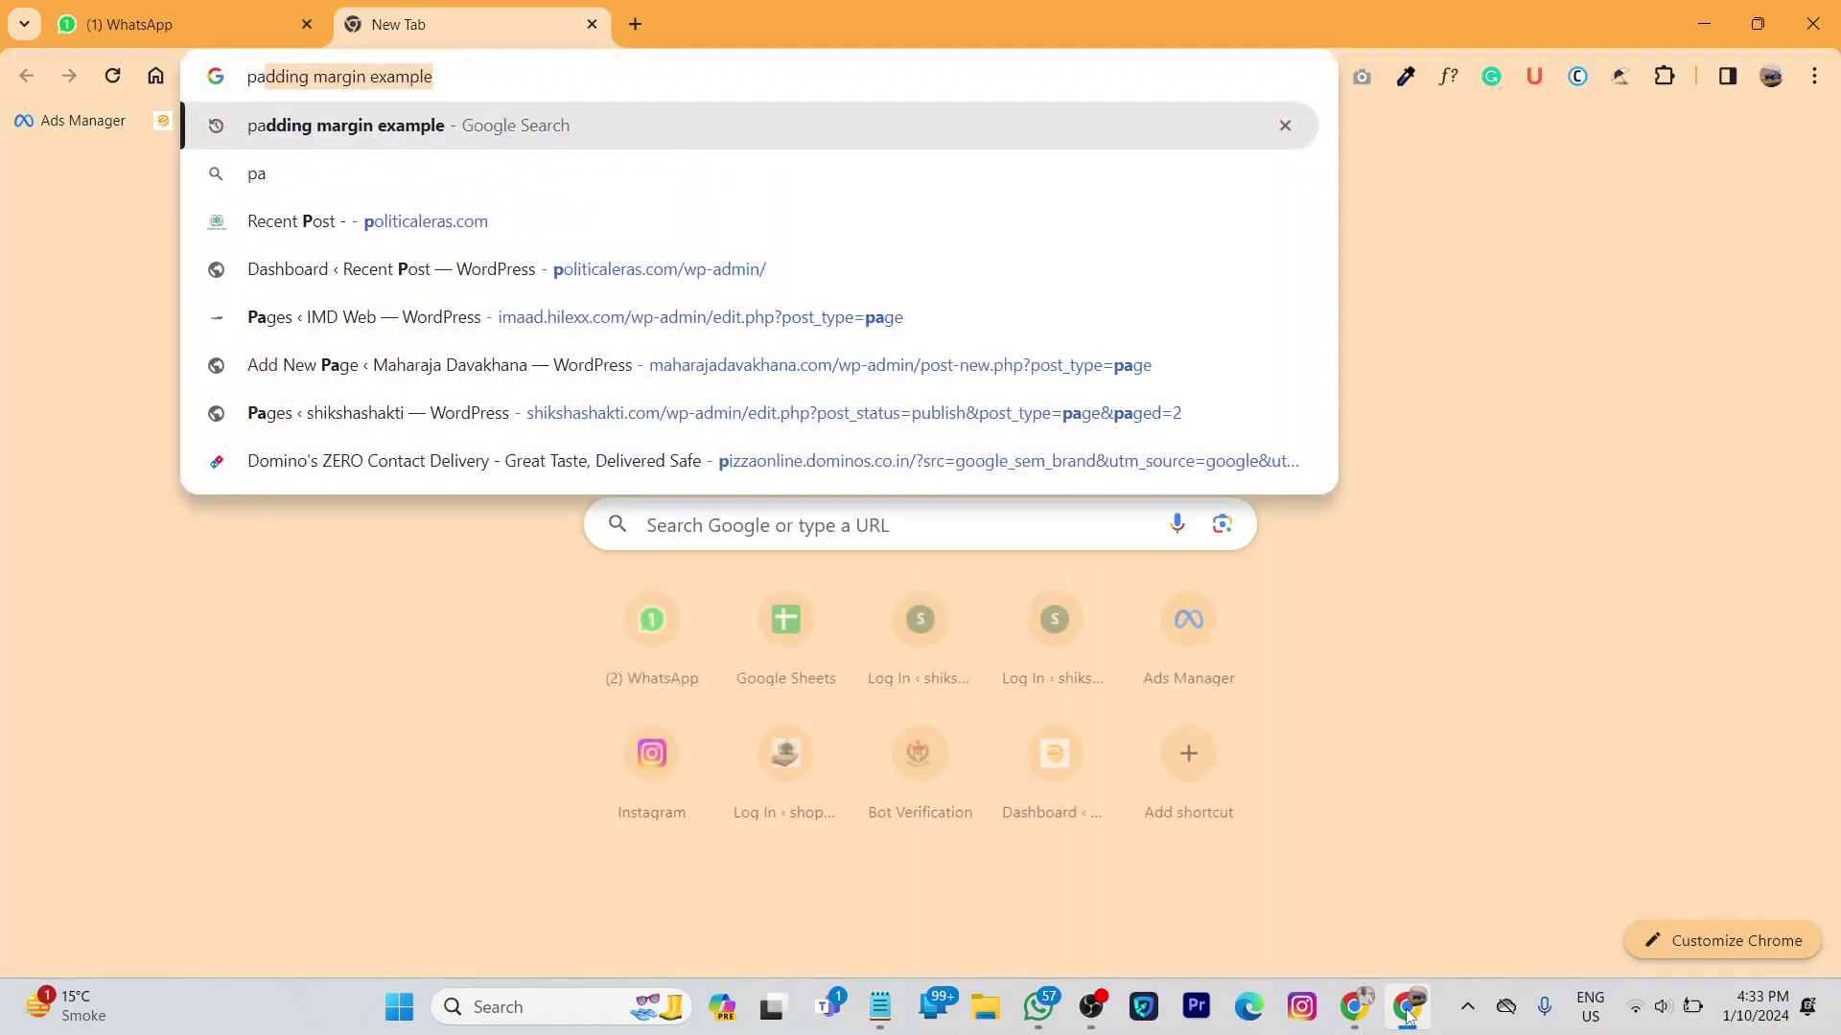
text(anpulse)
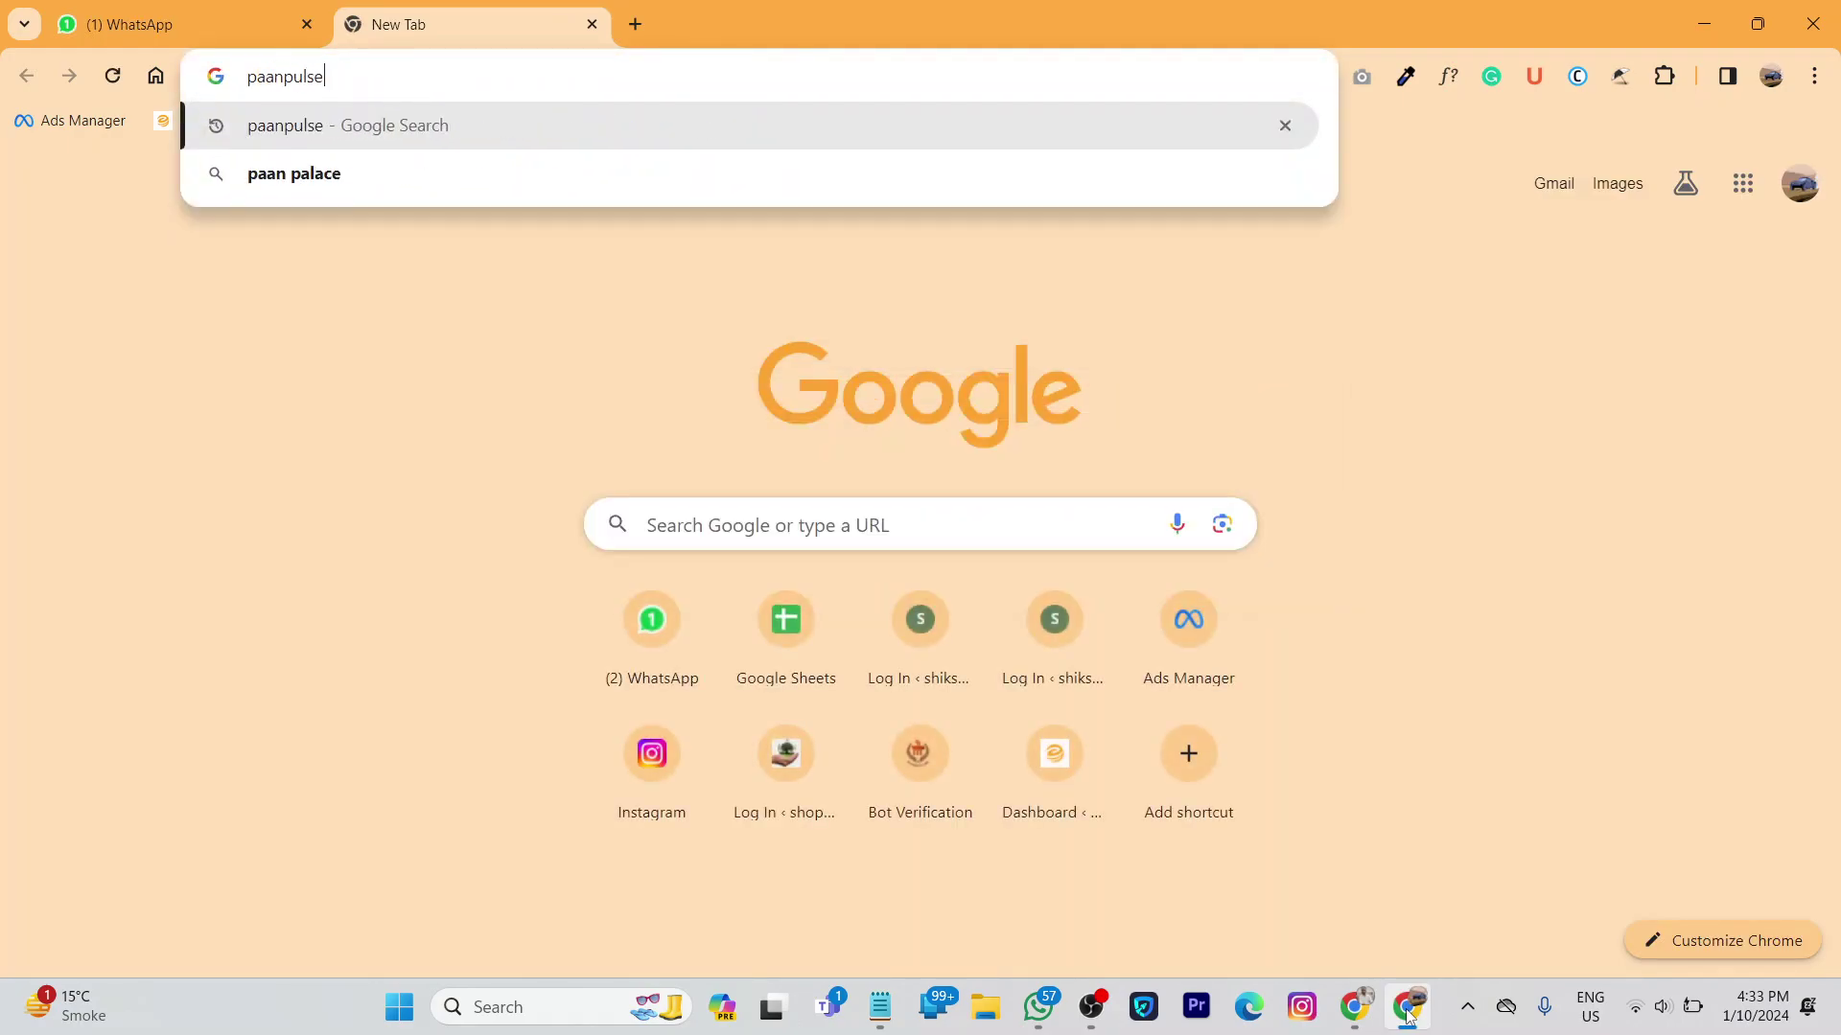
click(1406, 1014)
key(alt+Tab)
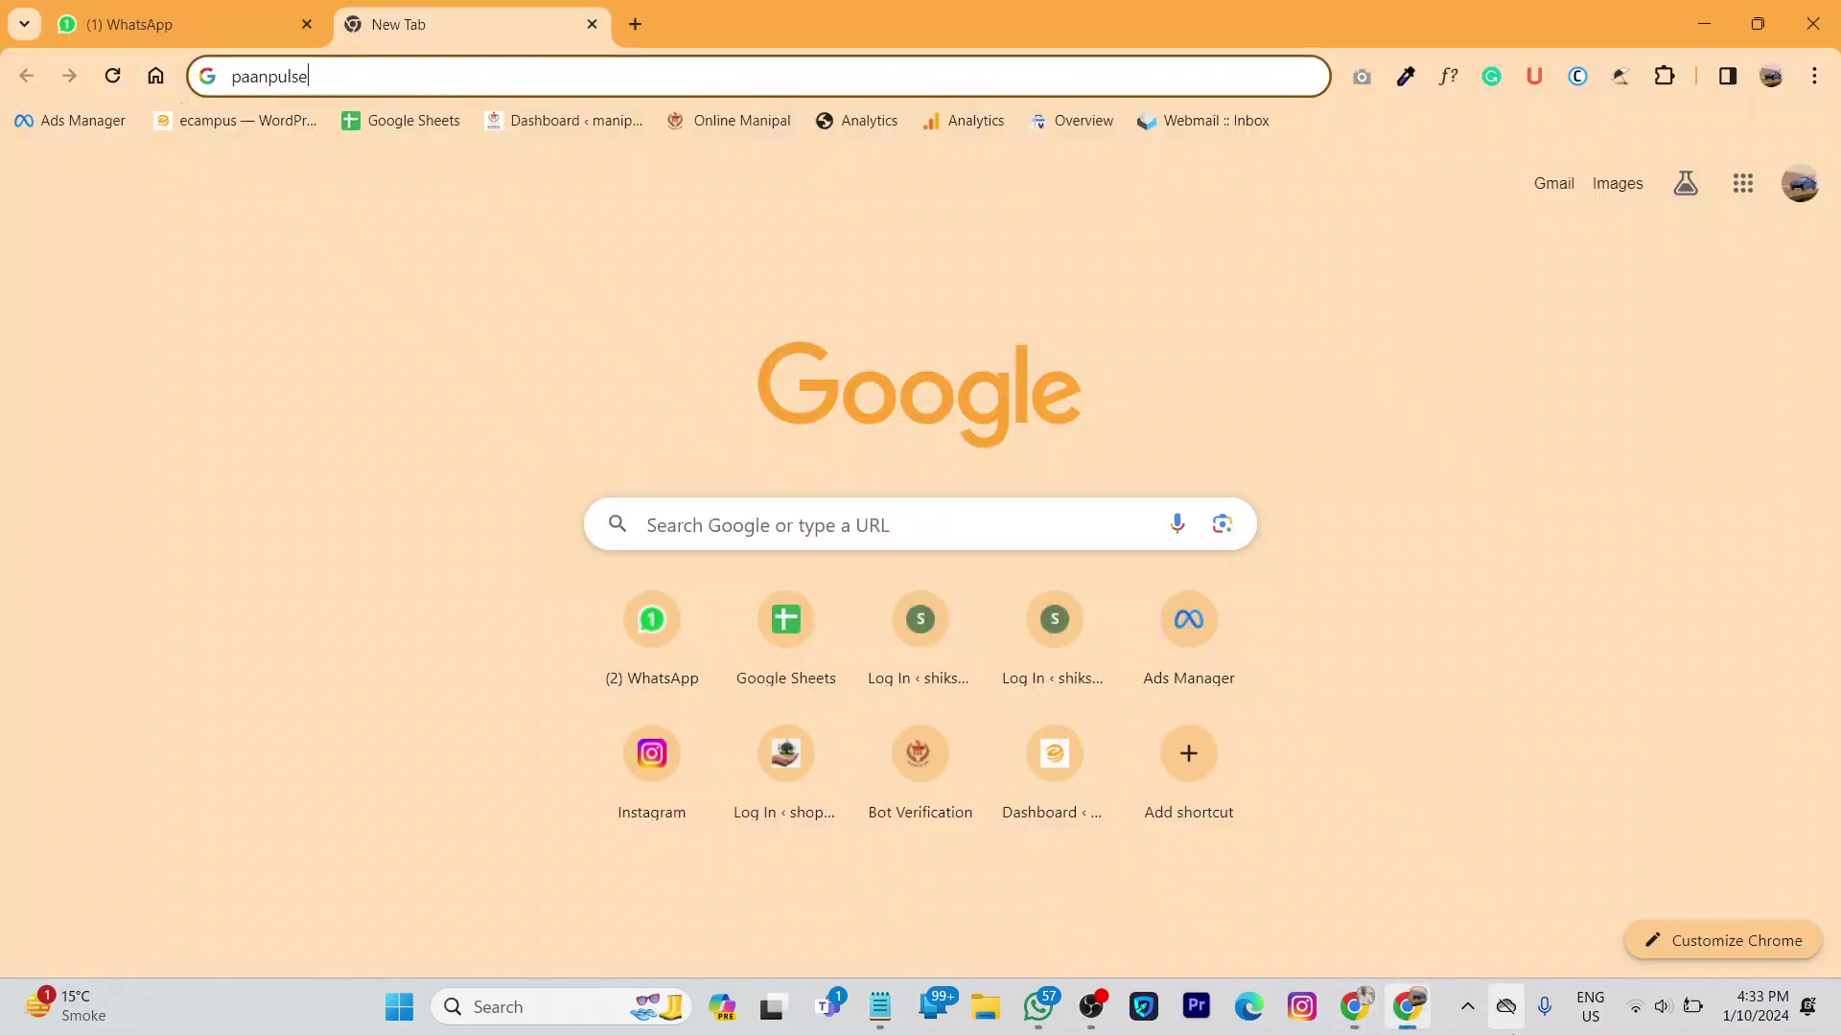
text(demo.paanpulse)
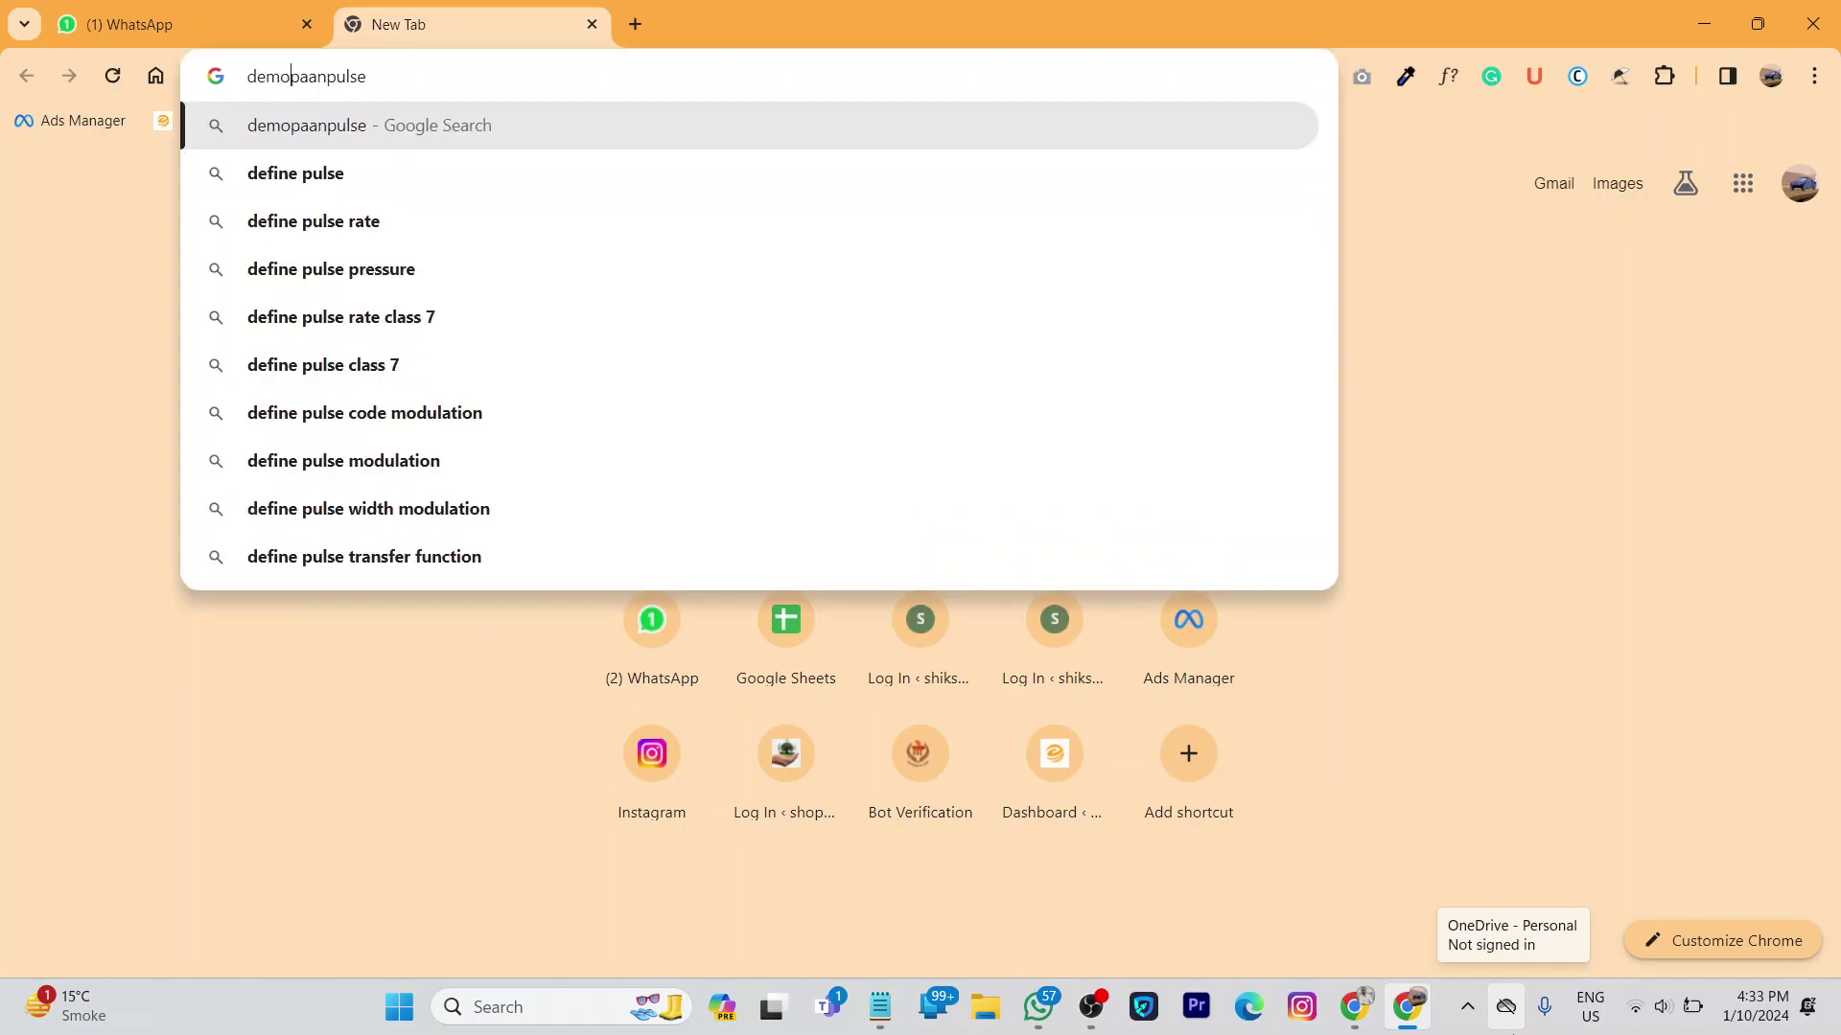
text(.com)
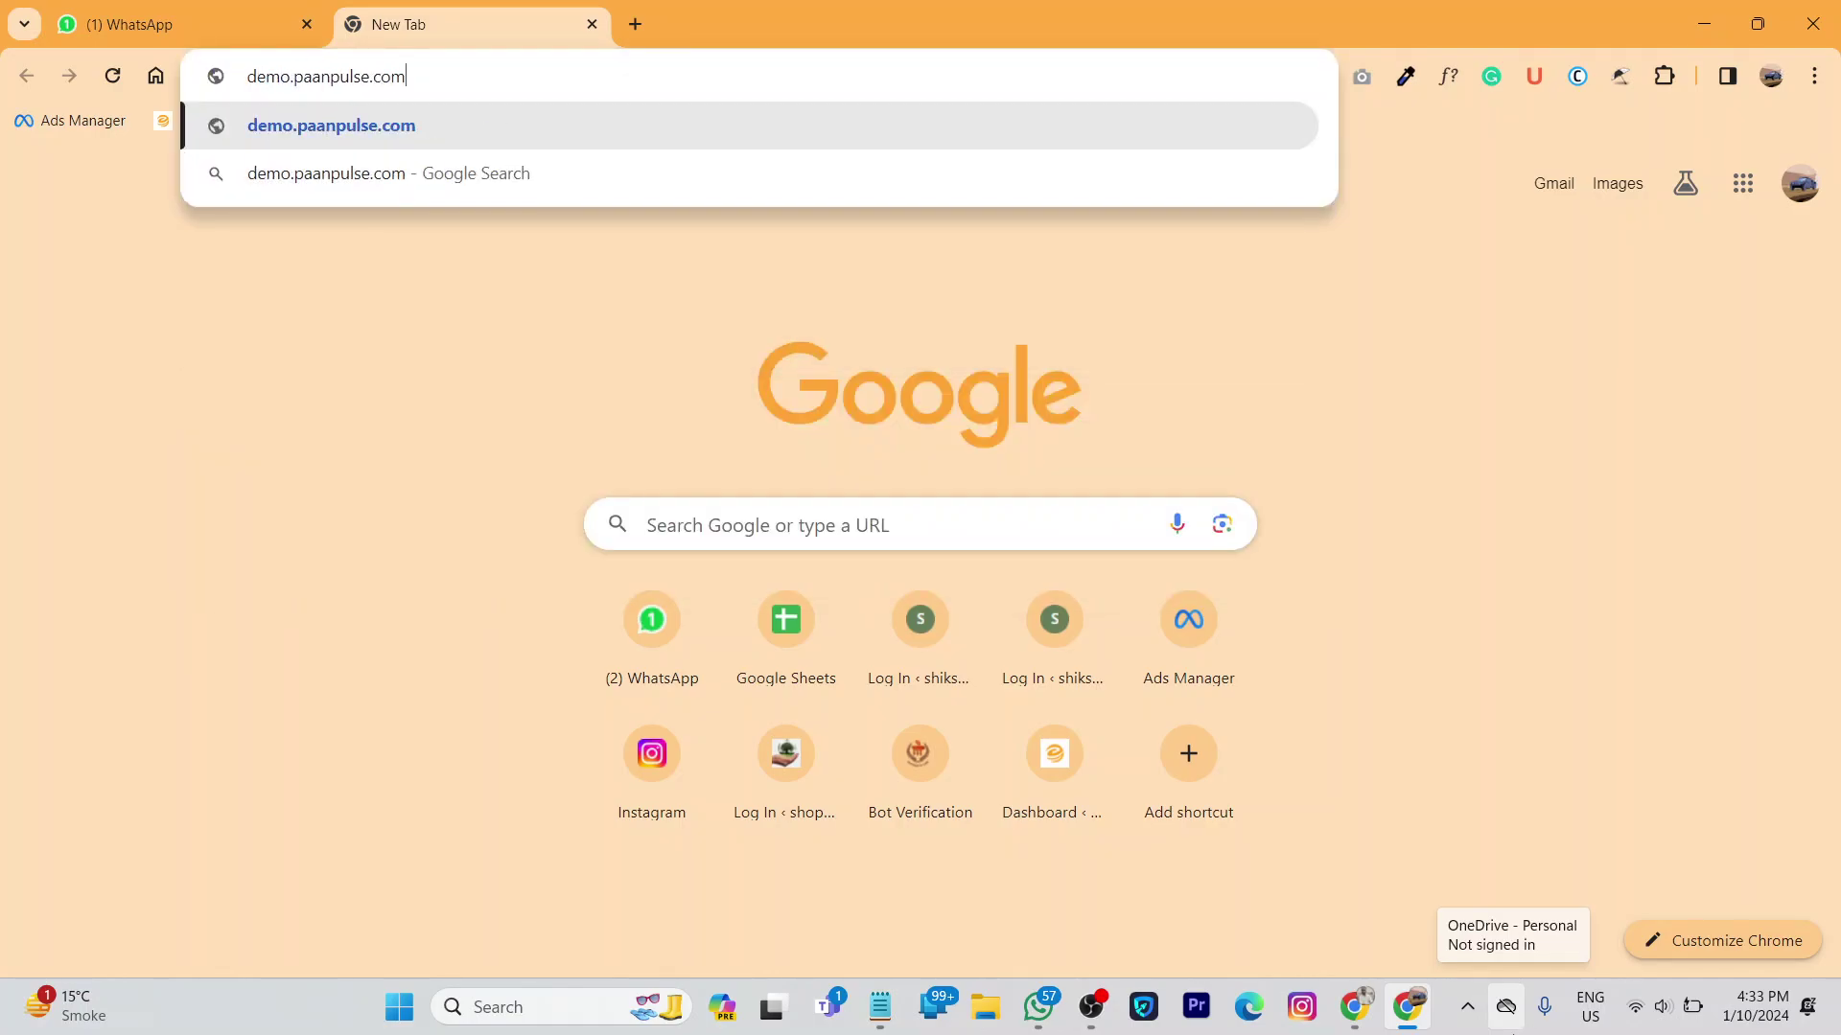
key(Return)
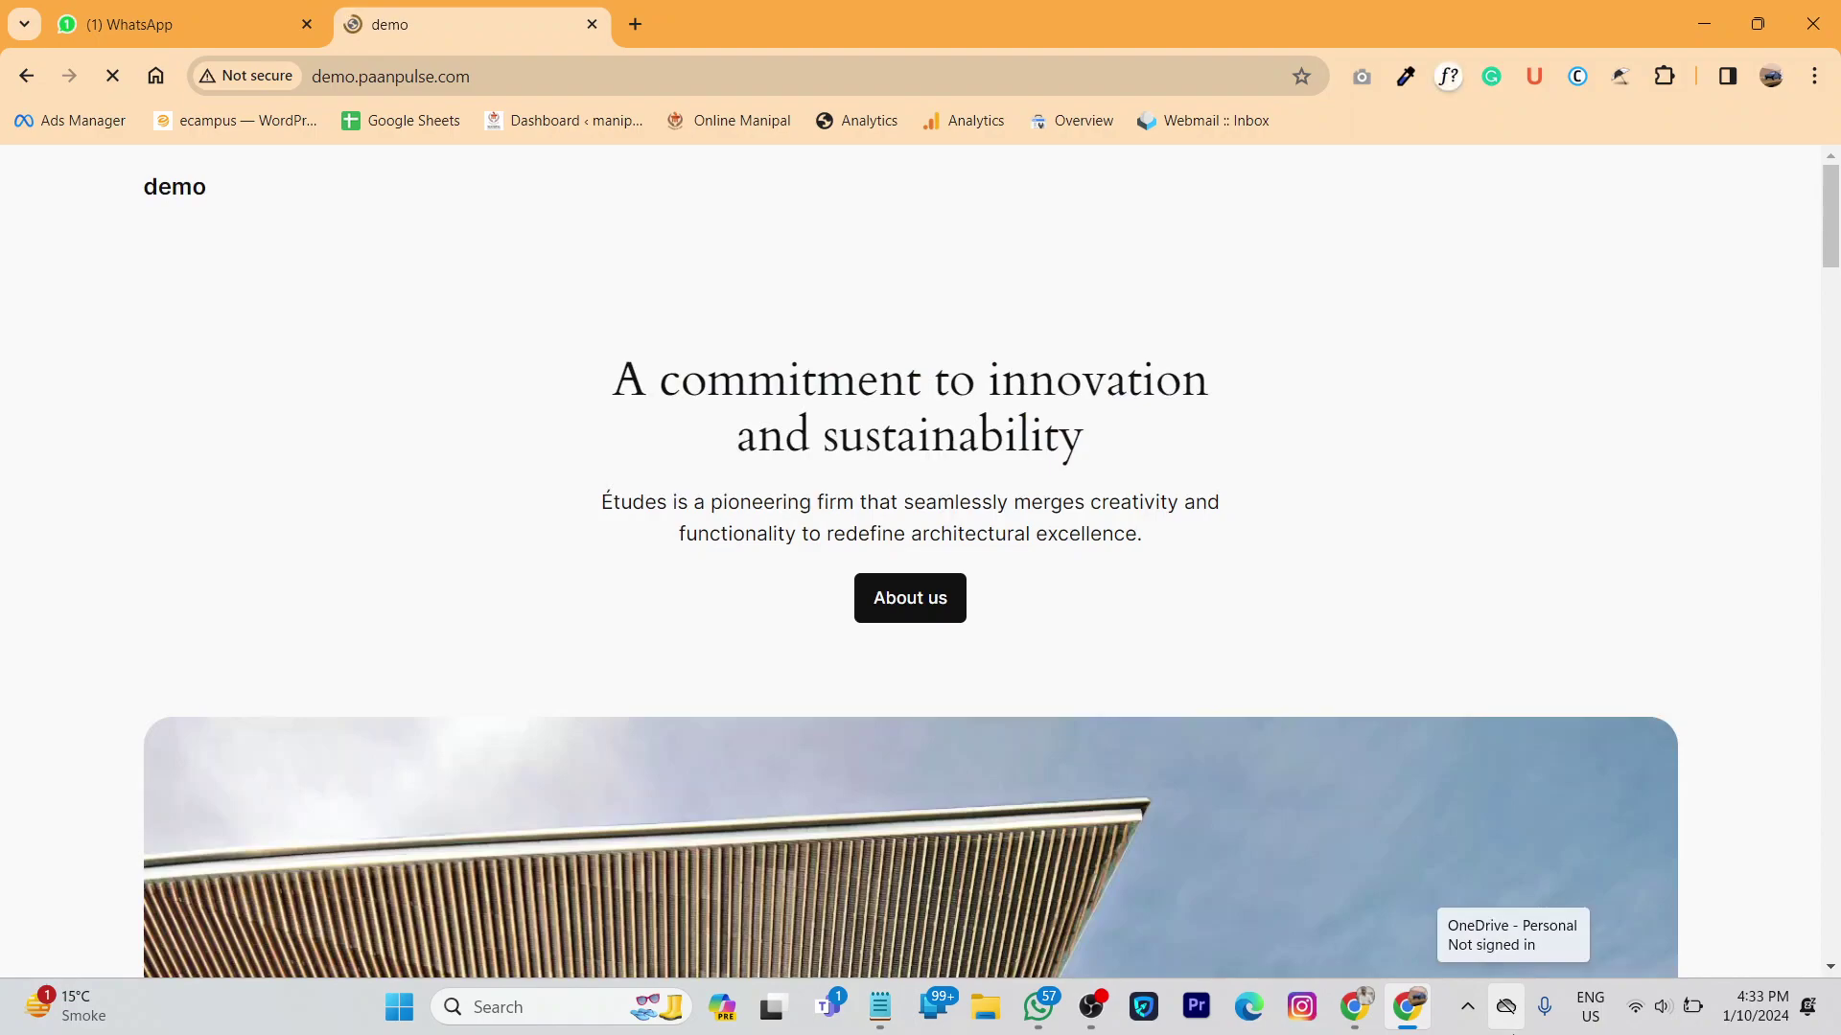
- Append /wp-admin to the demo site's address to reach its admin login
key(alt+Tab)
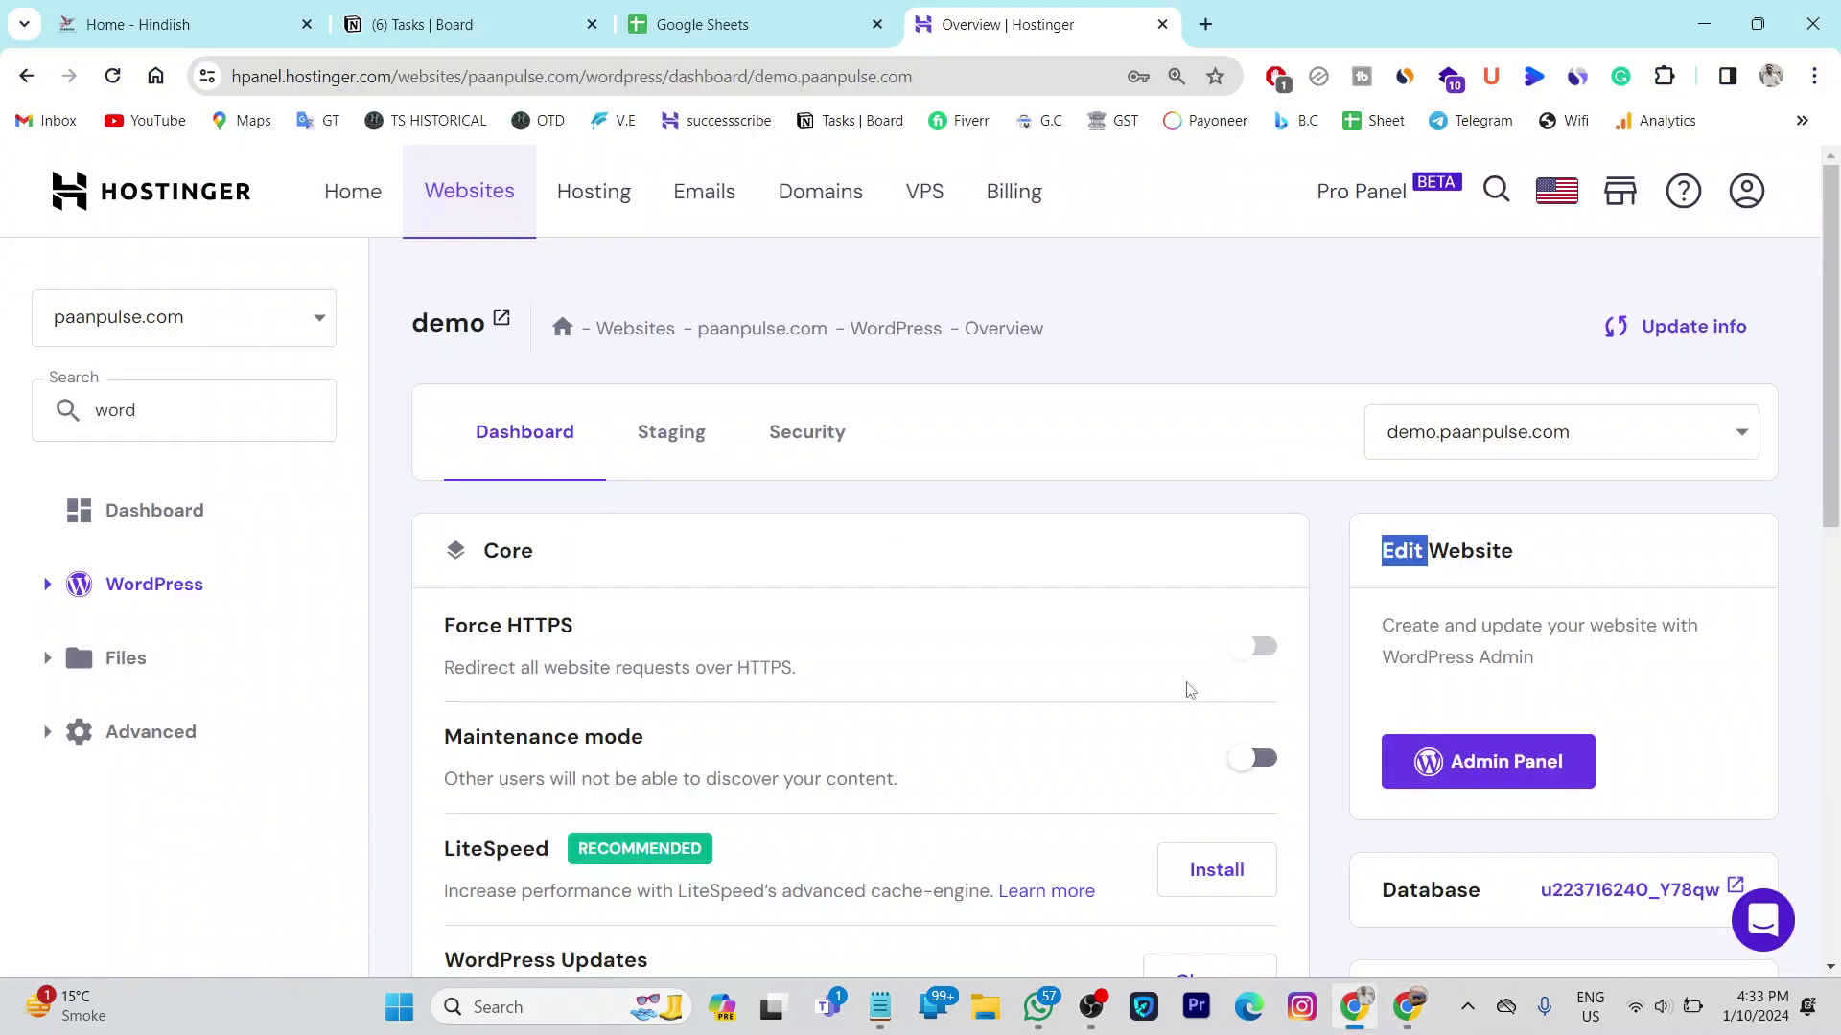
key(alt+Tab)
click(621, 87)
click(621, 88)
text(/wp-admin)
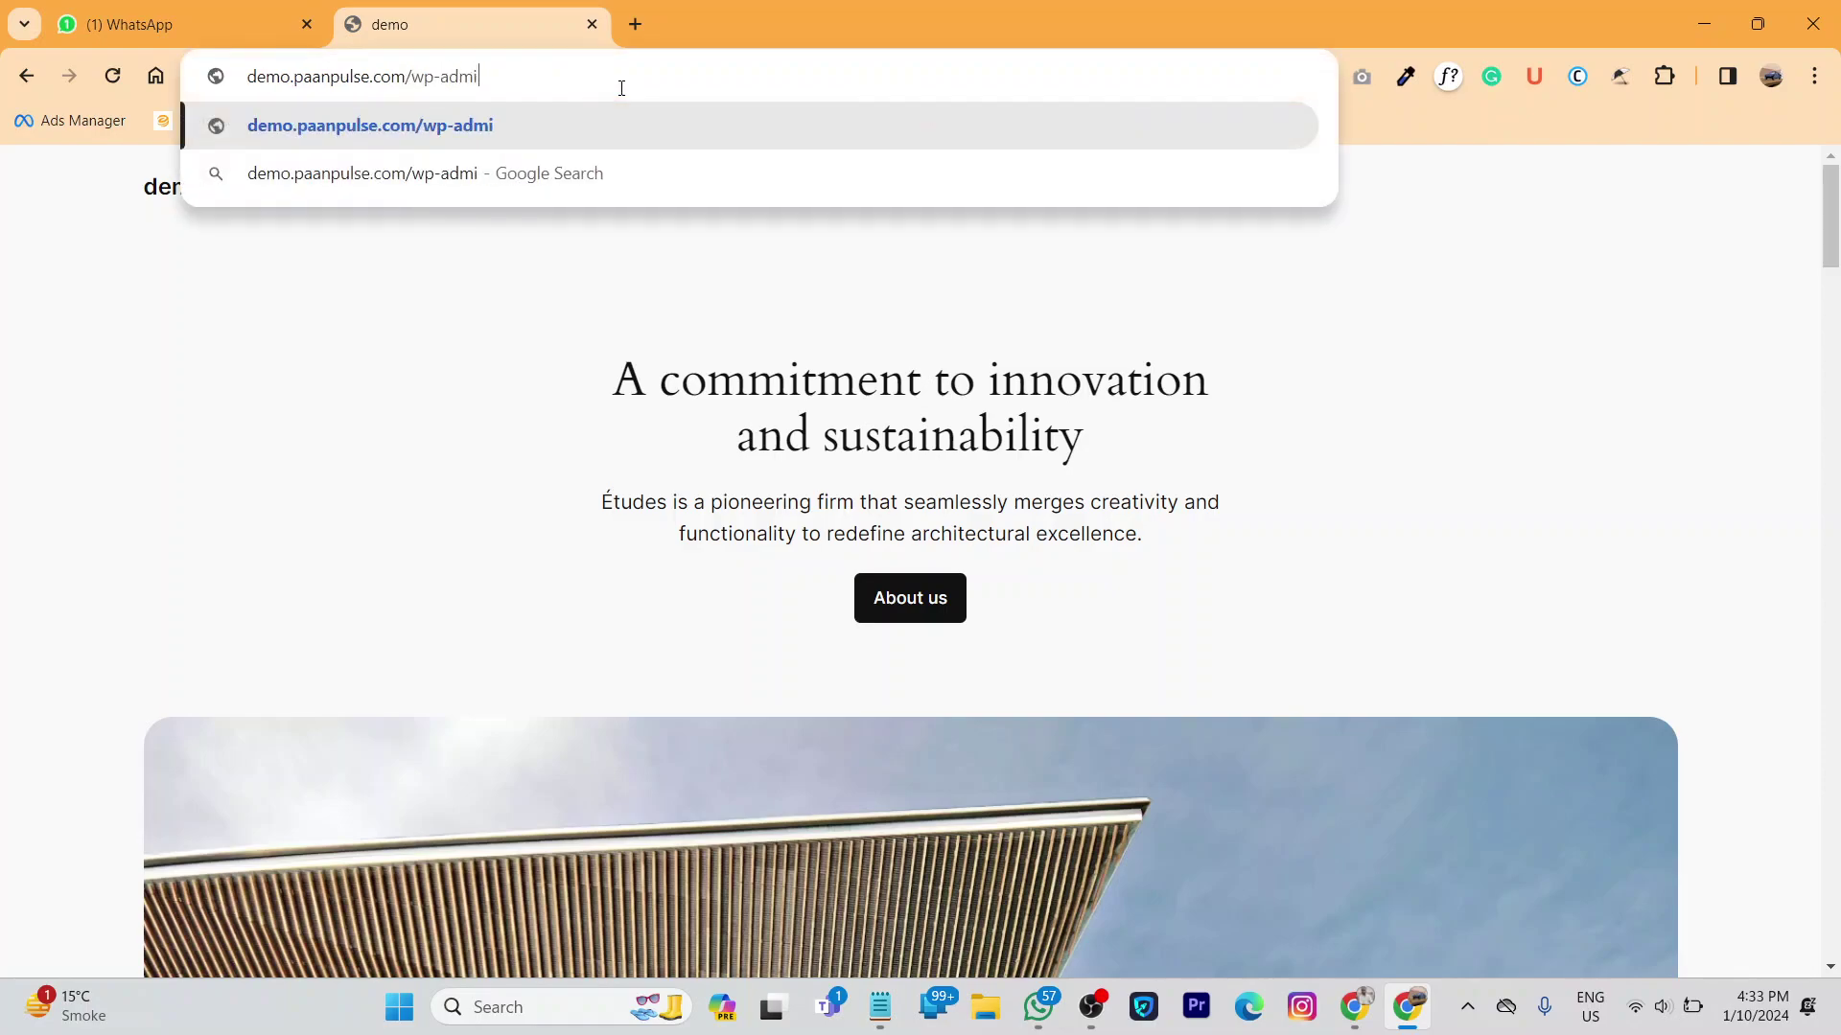
key(Return)
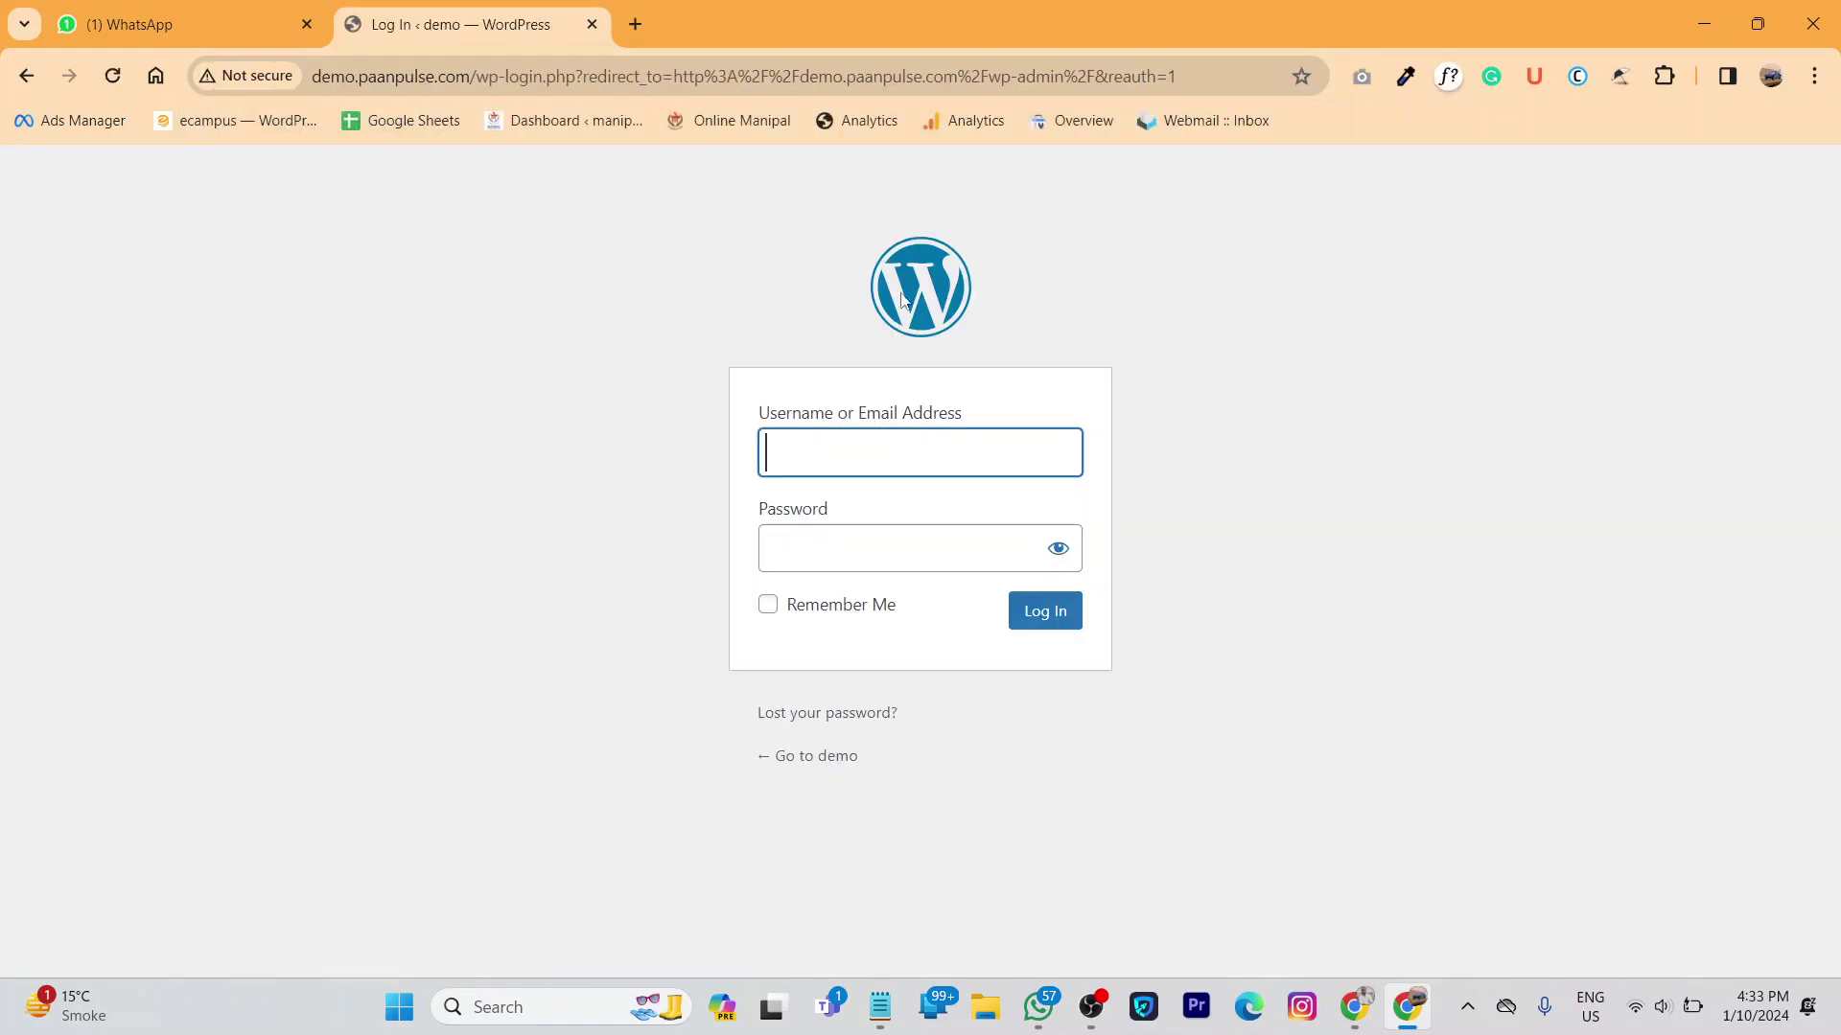
- Sign in with the new admin username and the pasted account password
click(915, 458)
text(saifi)
key(Tab)
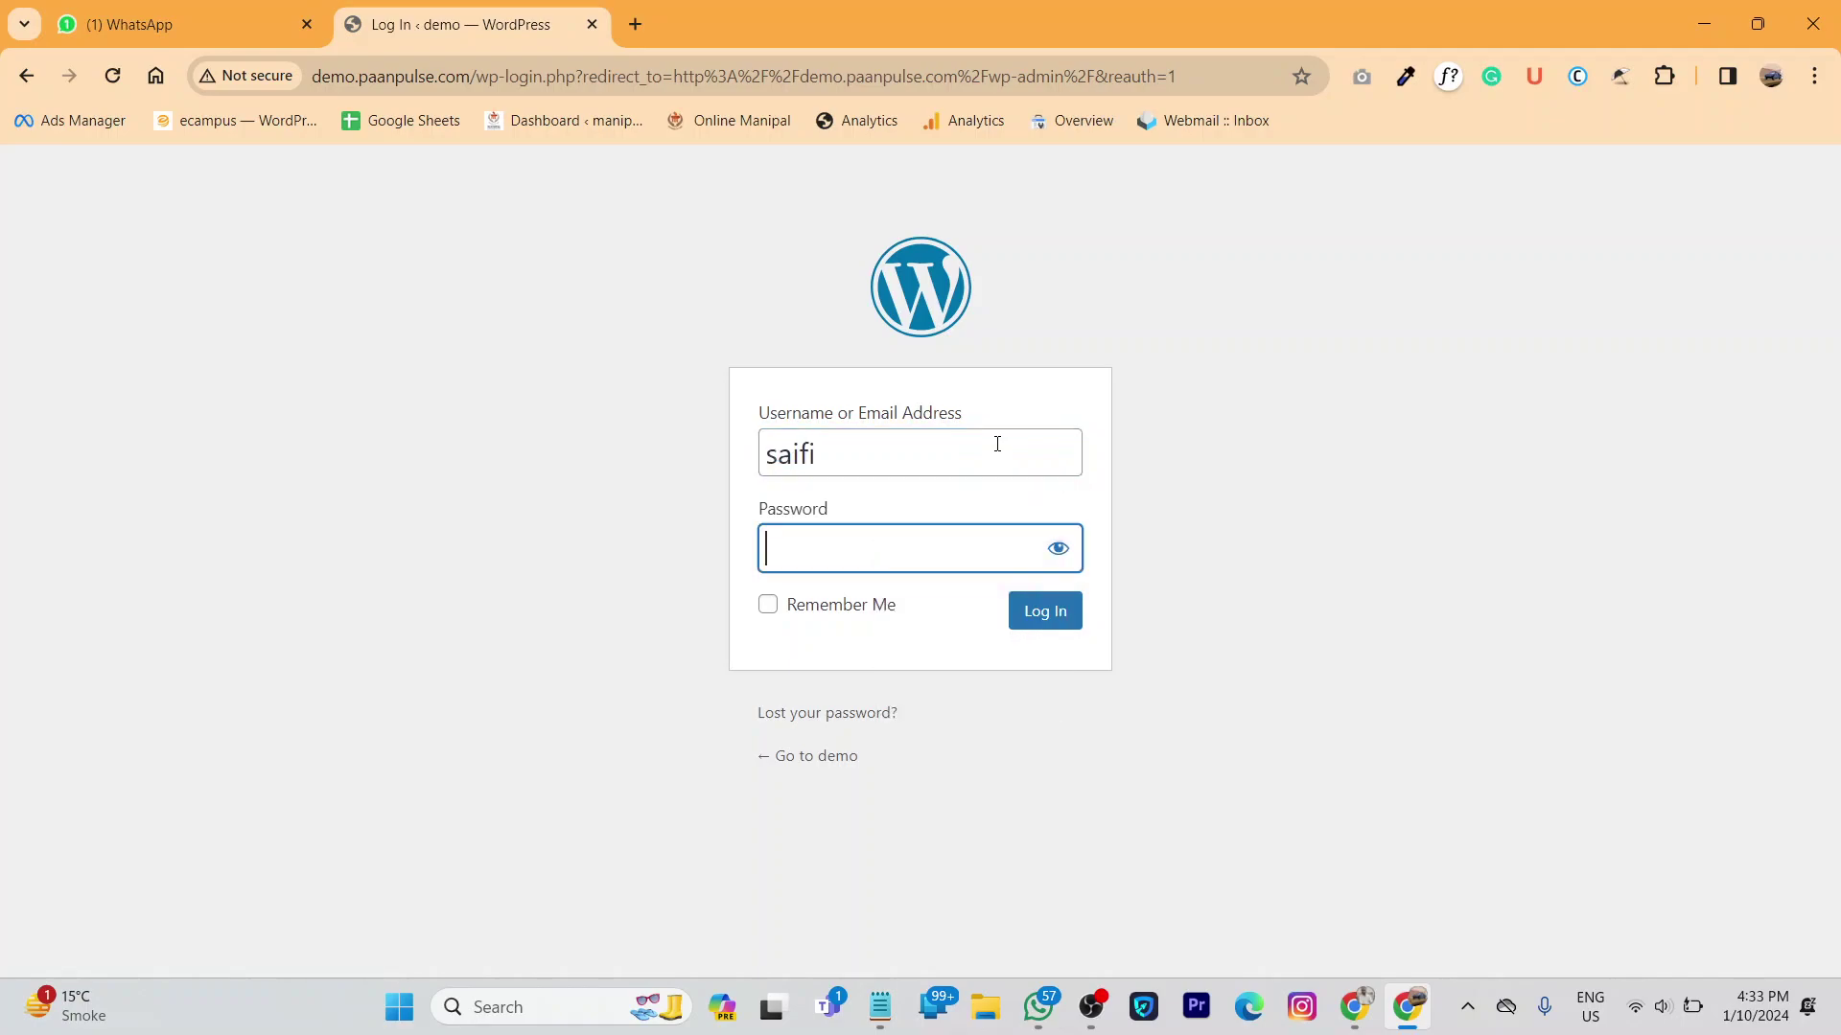
key(ctrl+v)
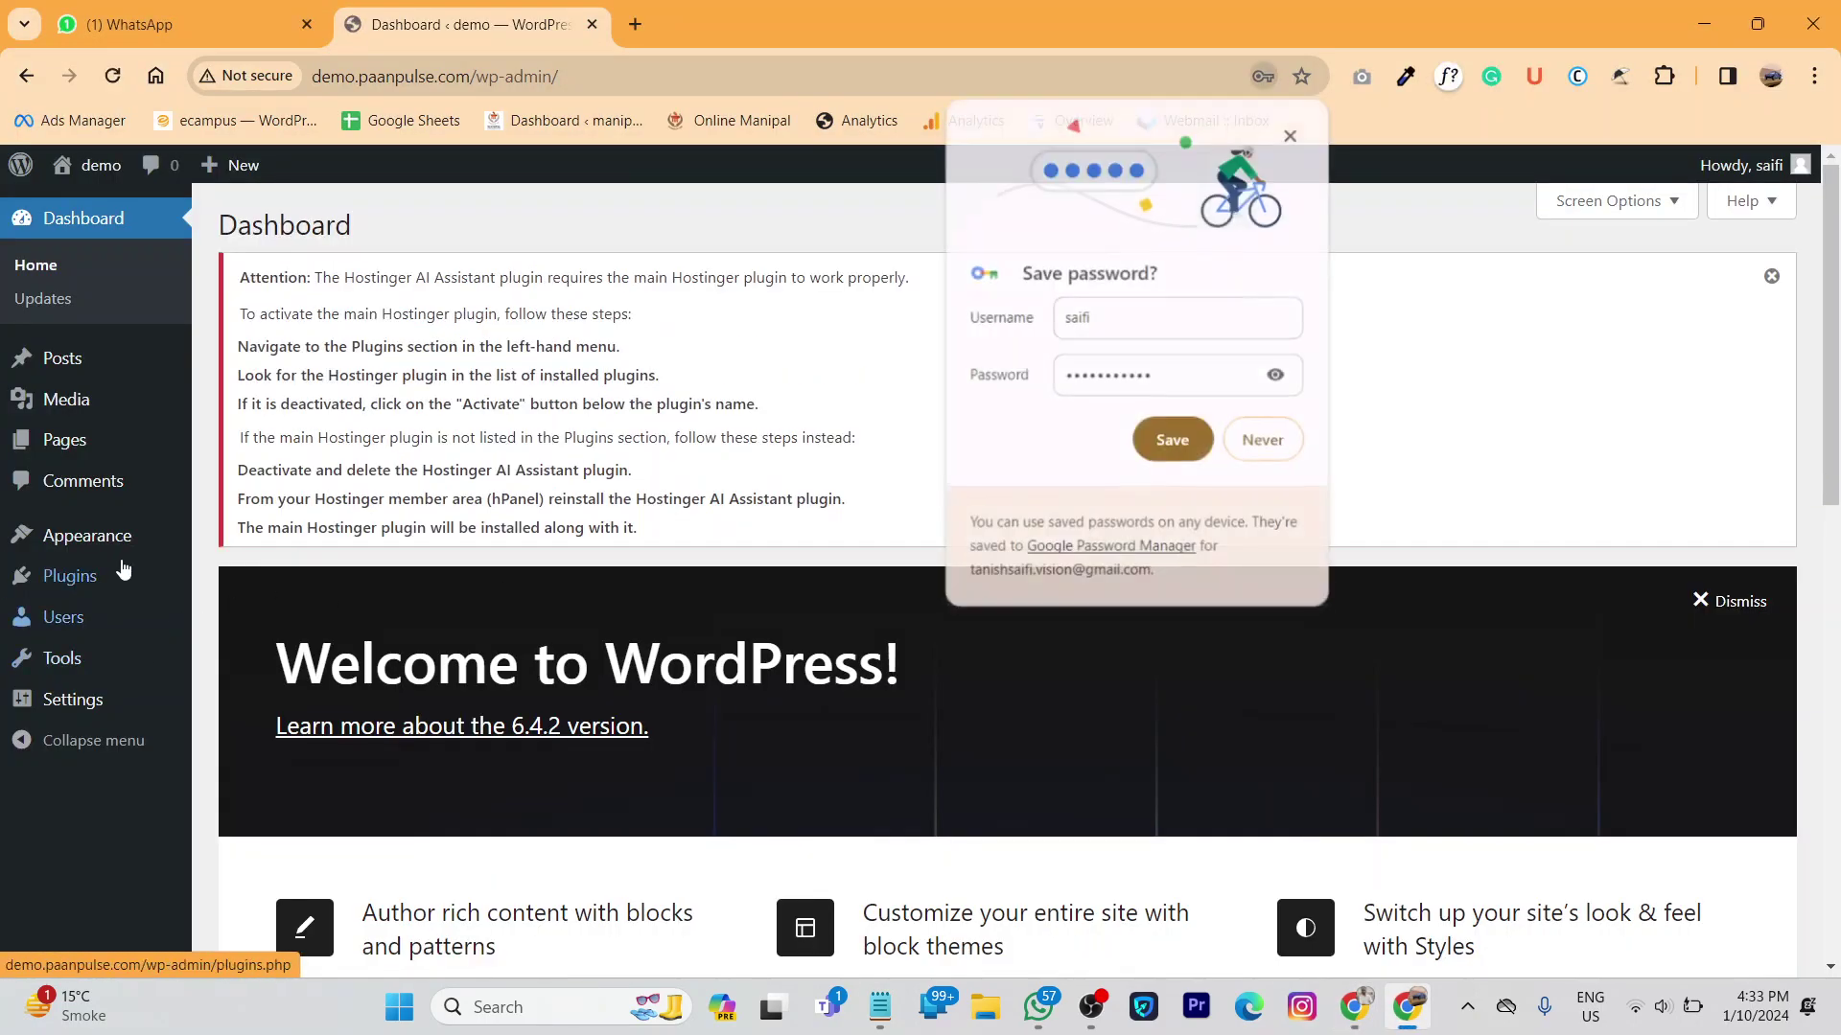
- Dismiss the save-password prompt and go to Appearance > Themes > Add New Theme
mouse_move(157, 547)
click(285, 553)
click(1172, 440)
click(447, 231)
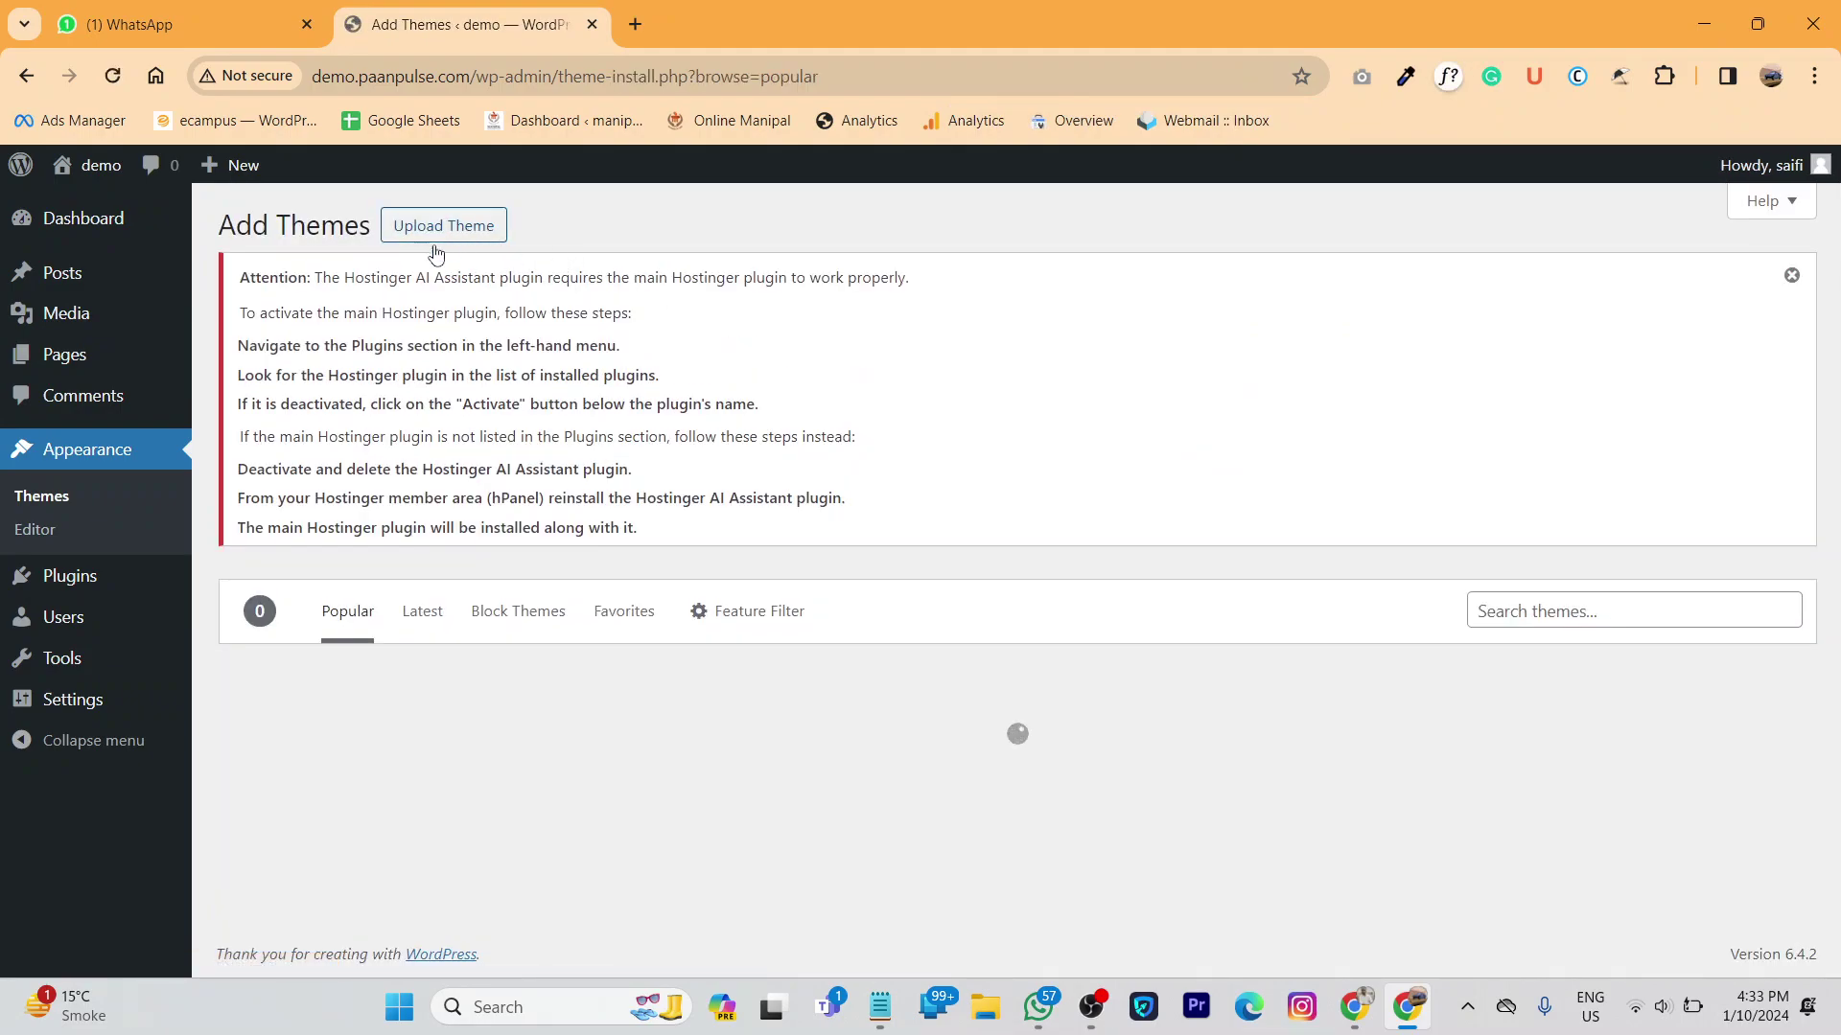
drag(391, 286, 486, 312)
click(486, 313)
ctrl+scroll(257, 298, up, 5)
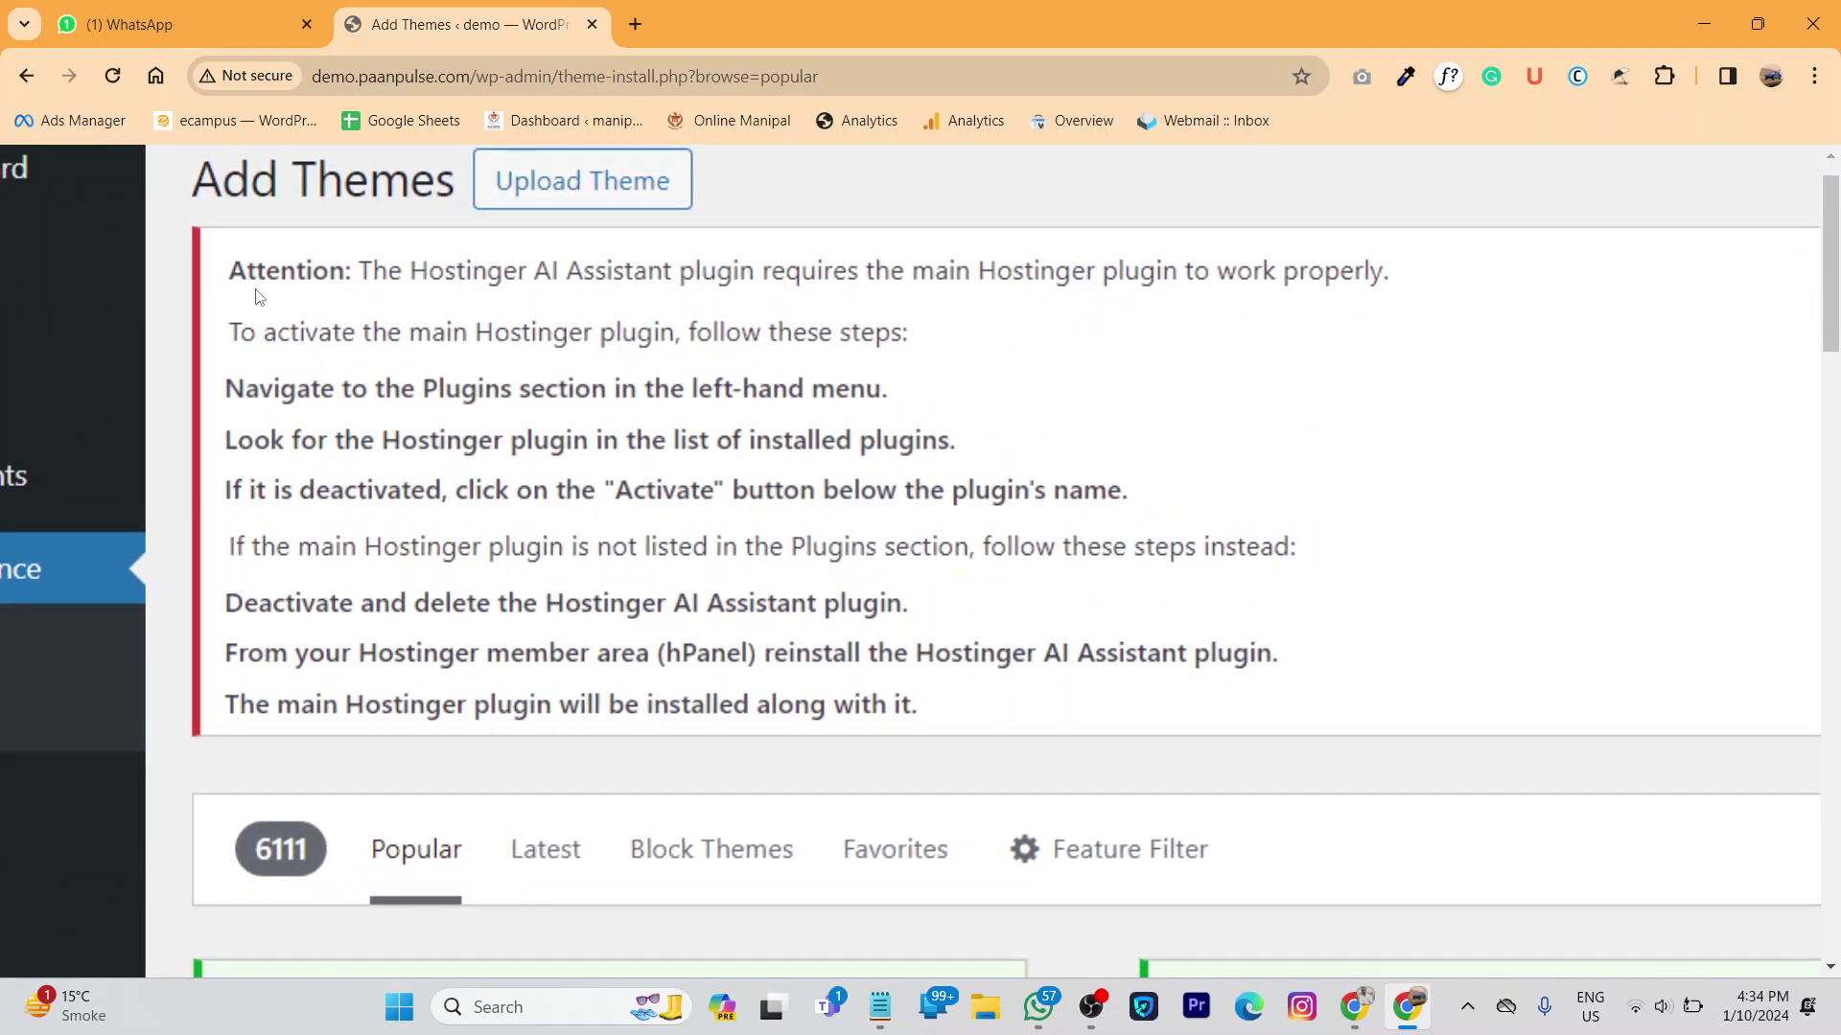
ctrl+scroll(256, 297, down, 5)
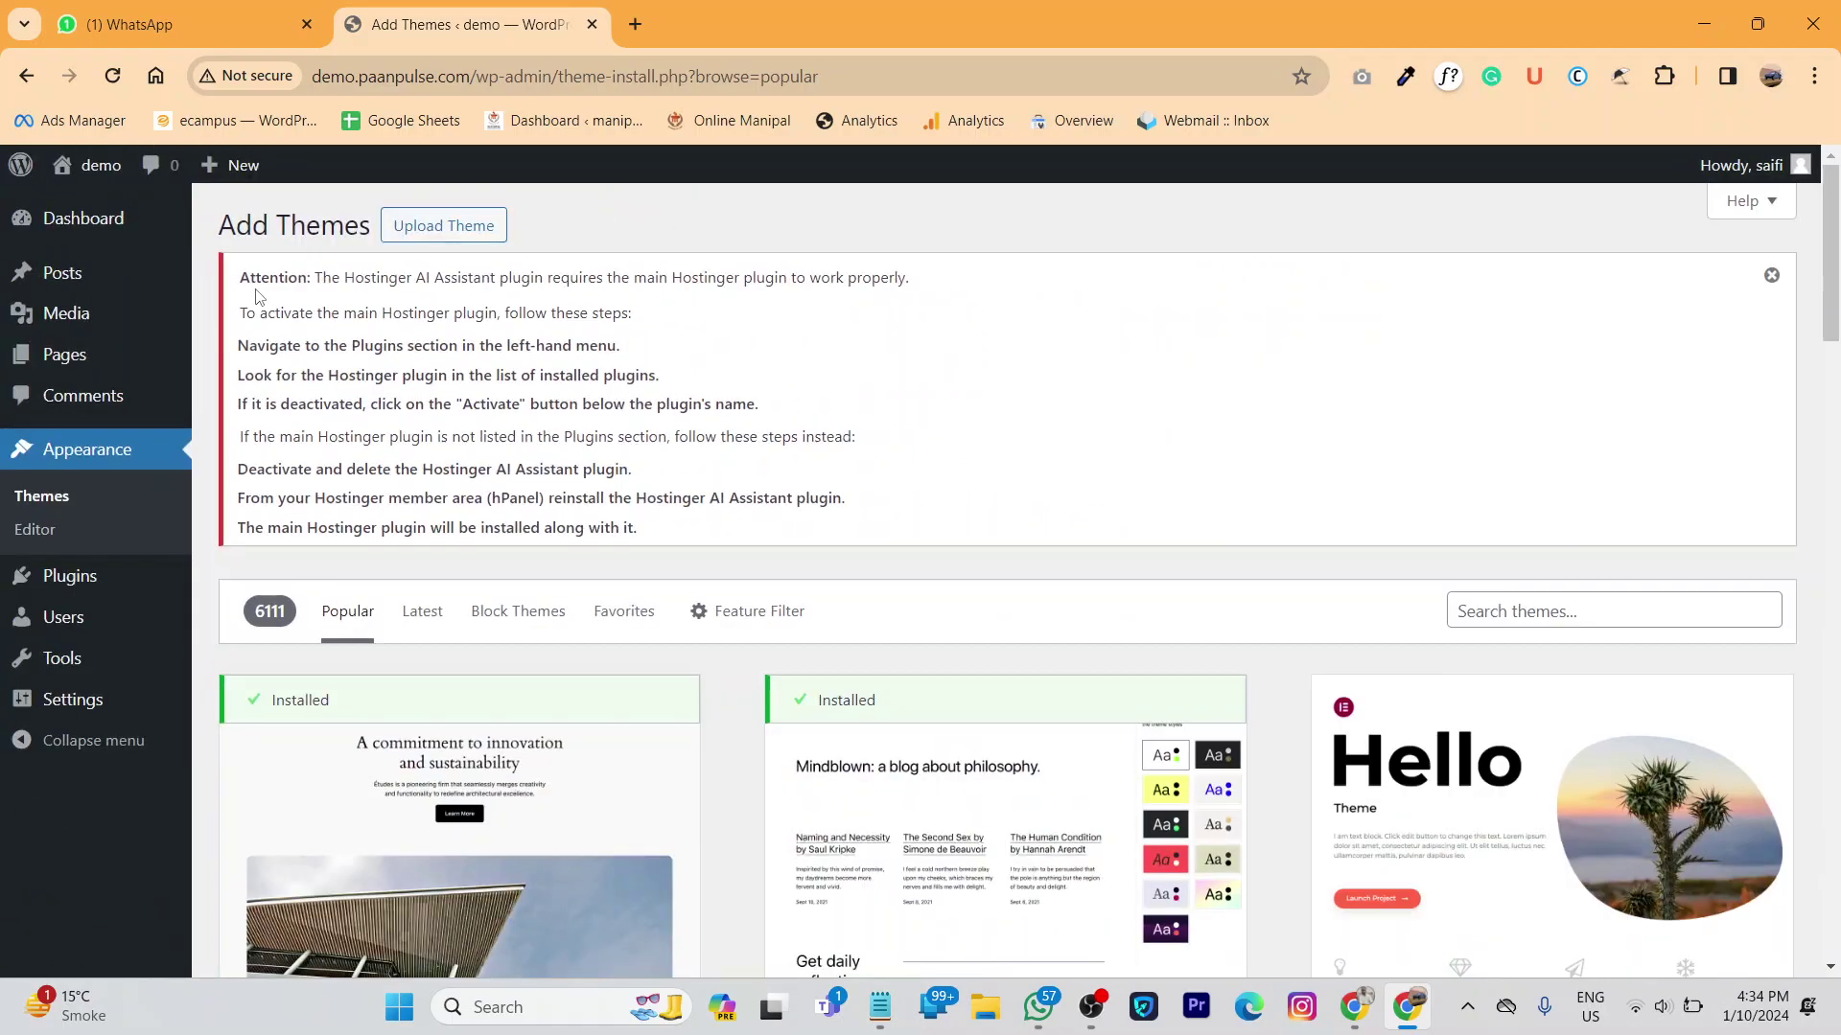
- Activate the Hostinger plugin from Installed Plugins in a new tab, then reload Add Themes
middle_click(99, 587)
click(736, 7)
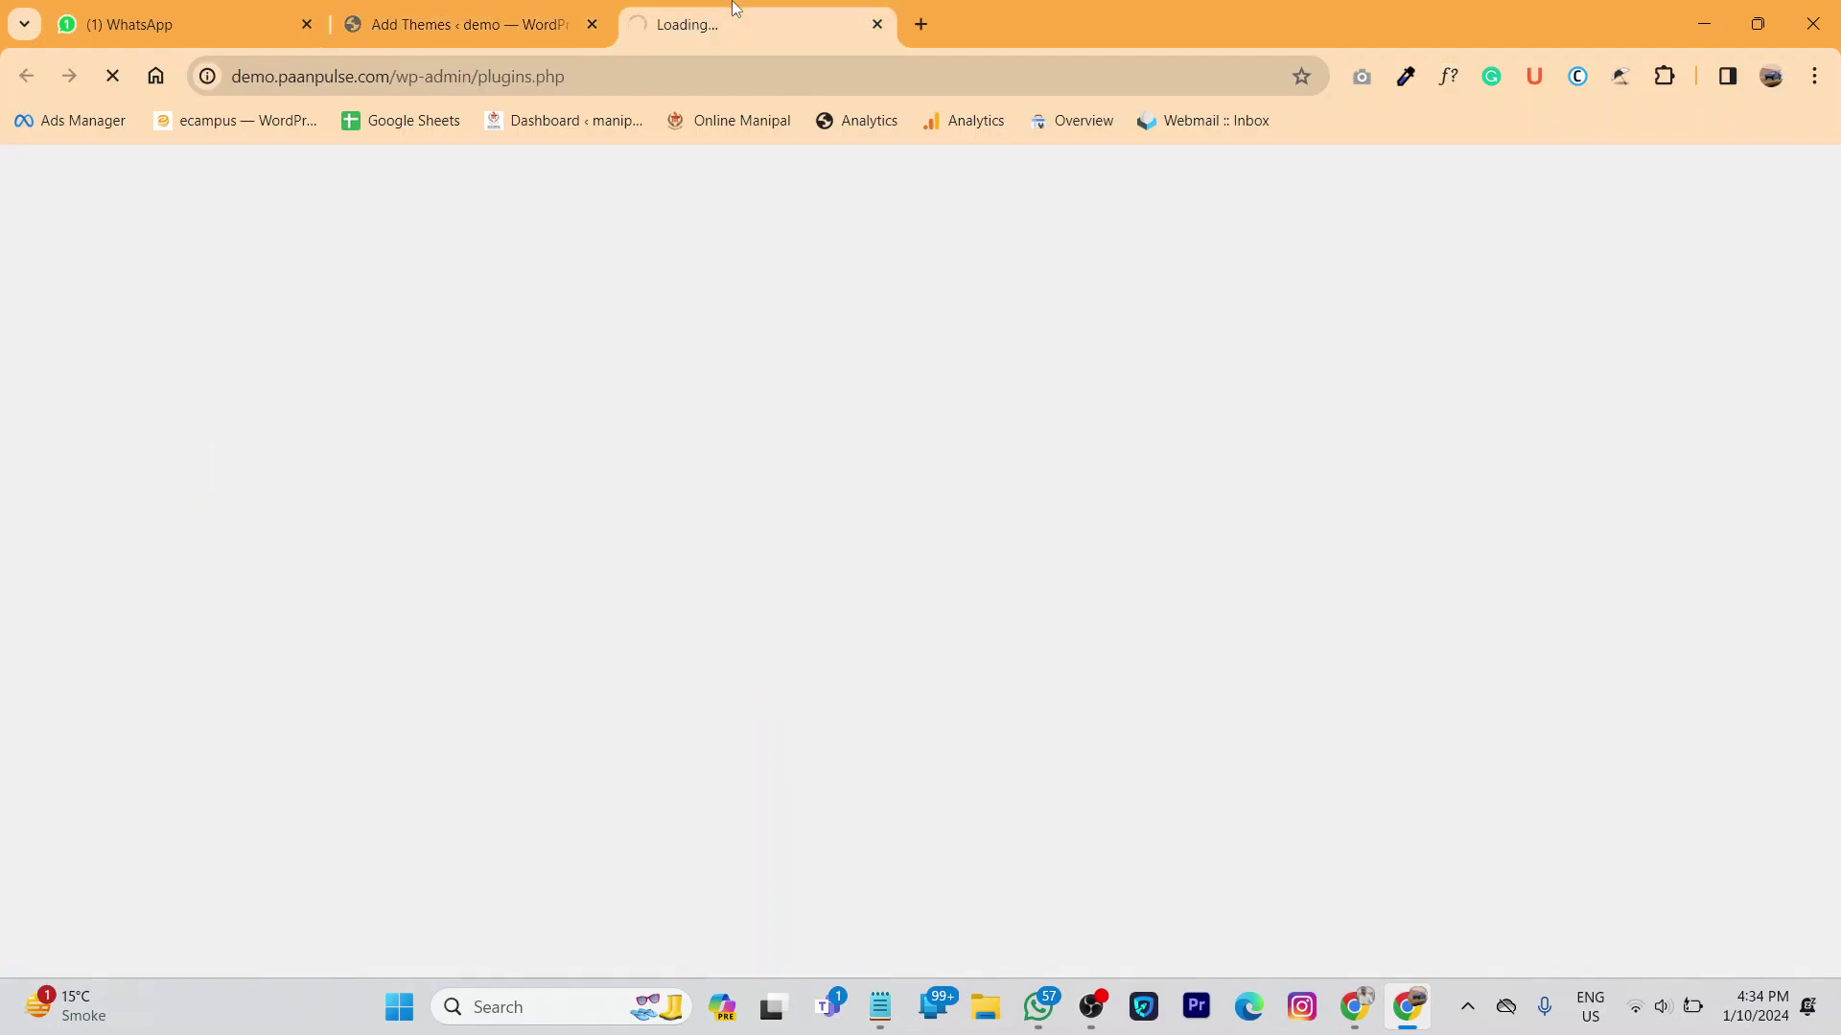
scroll(550, 643, down, 2)
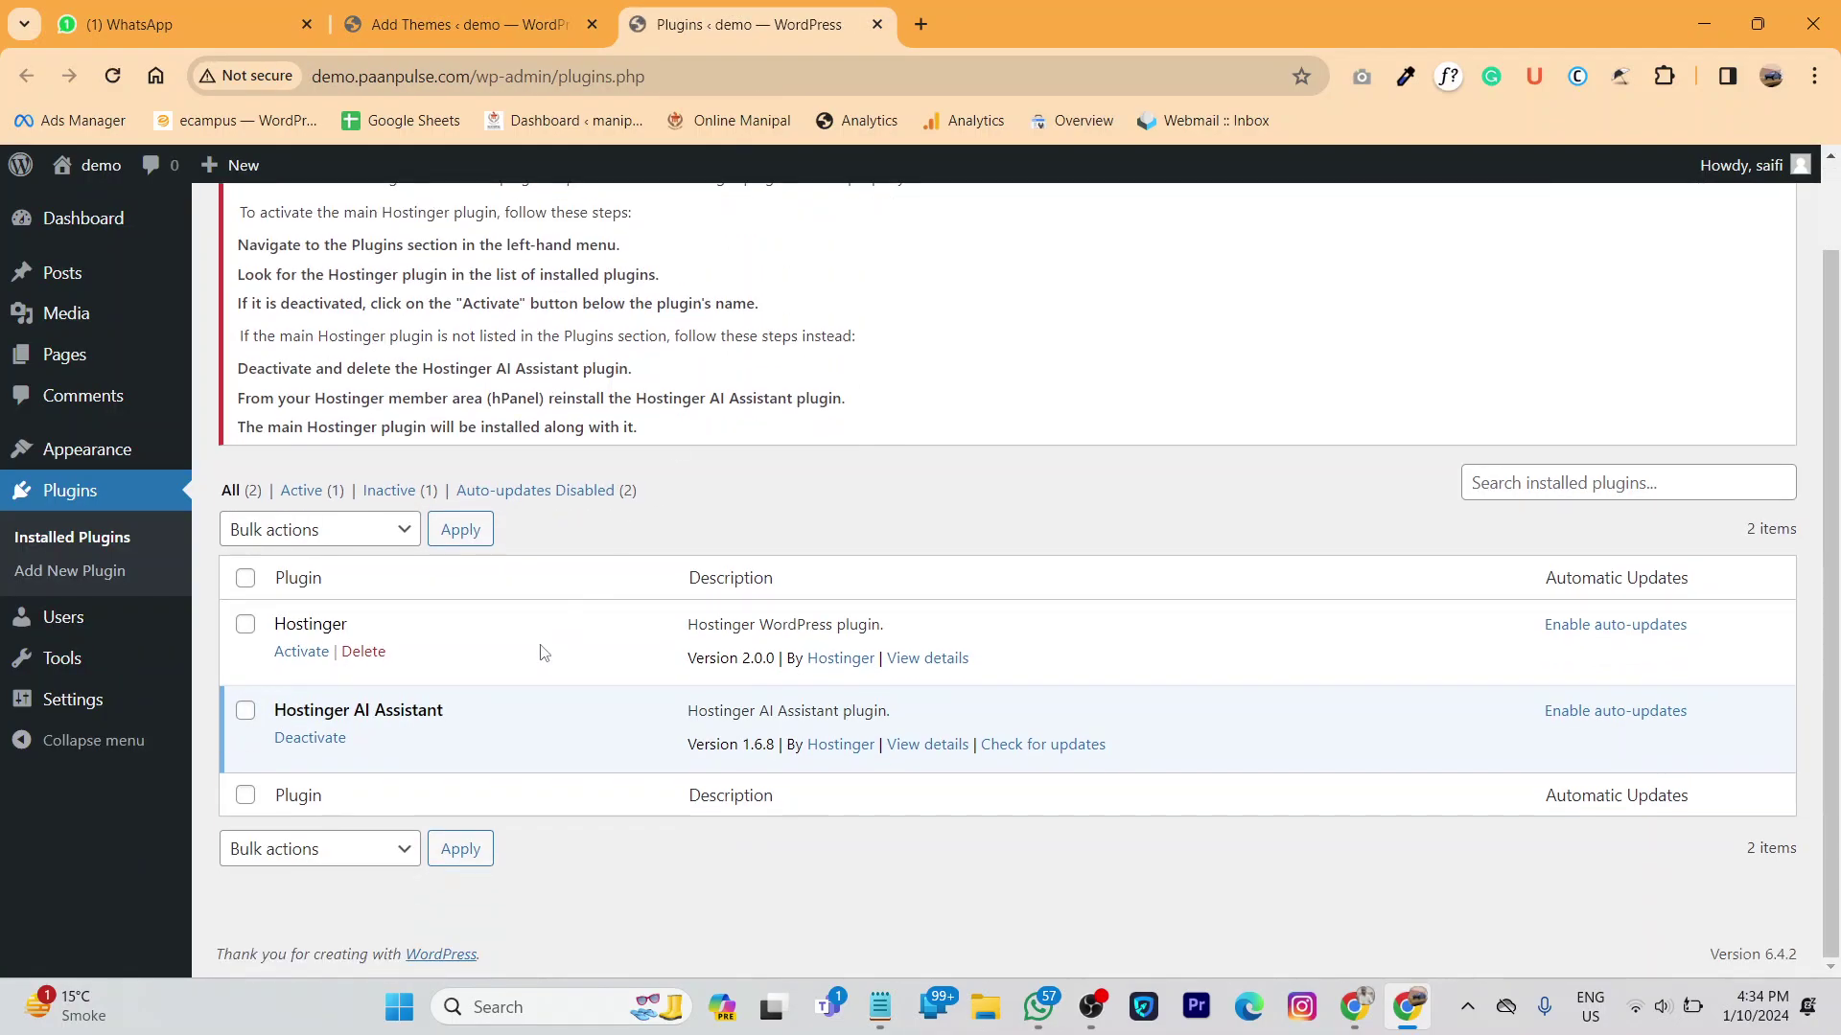
click(308, 652)
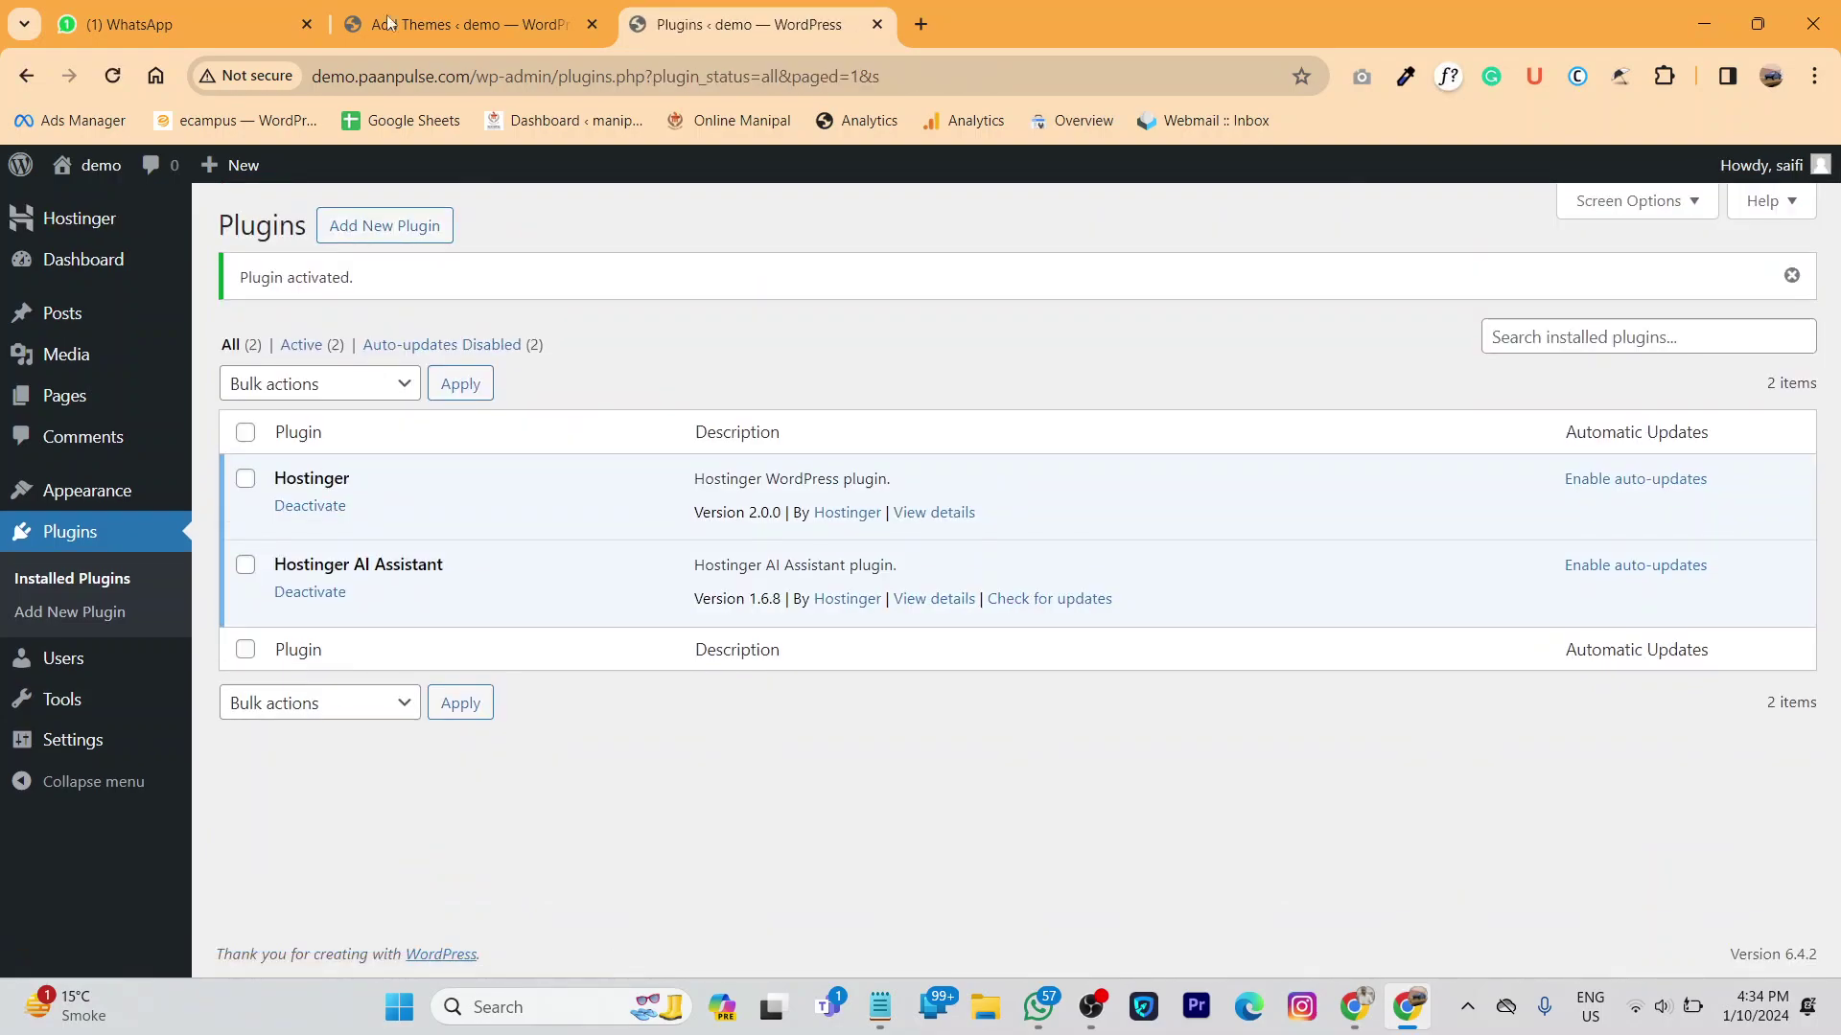
click(388, 21)
key(F5)
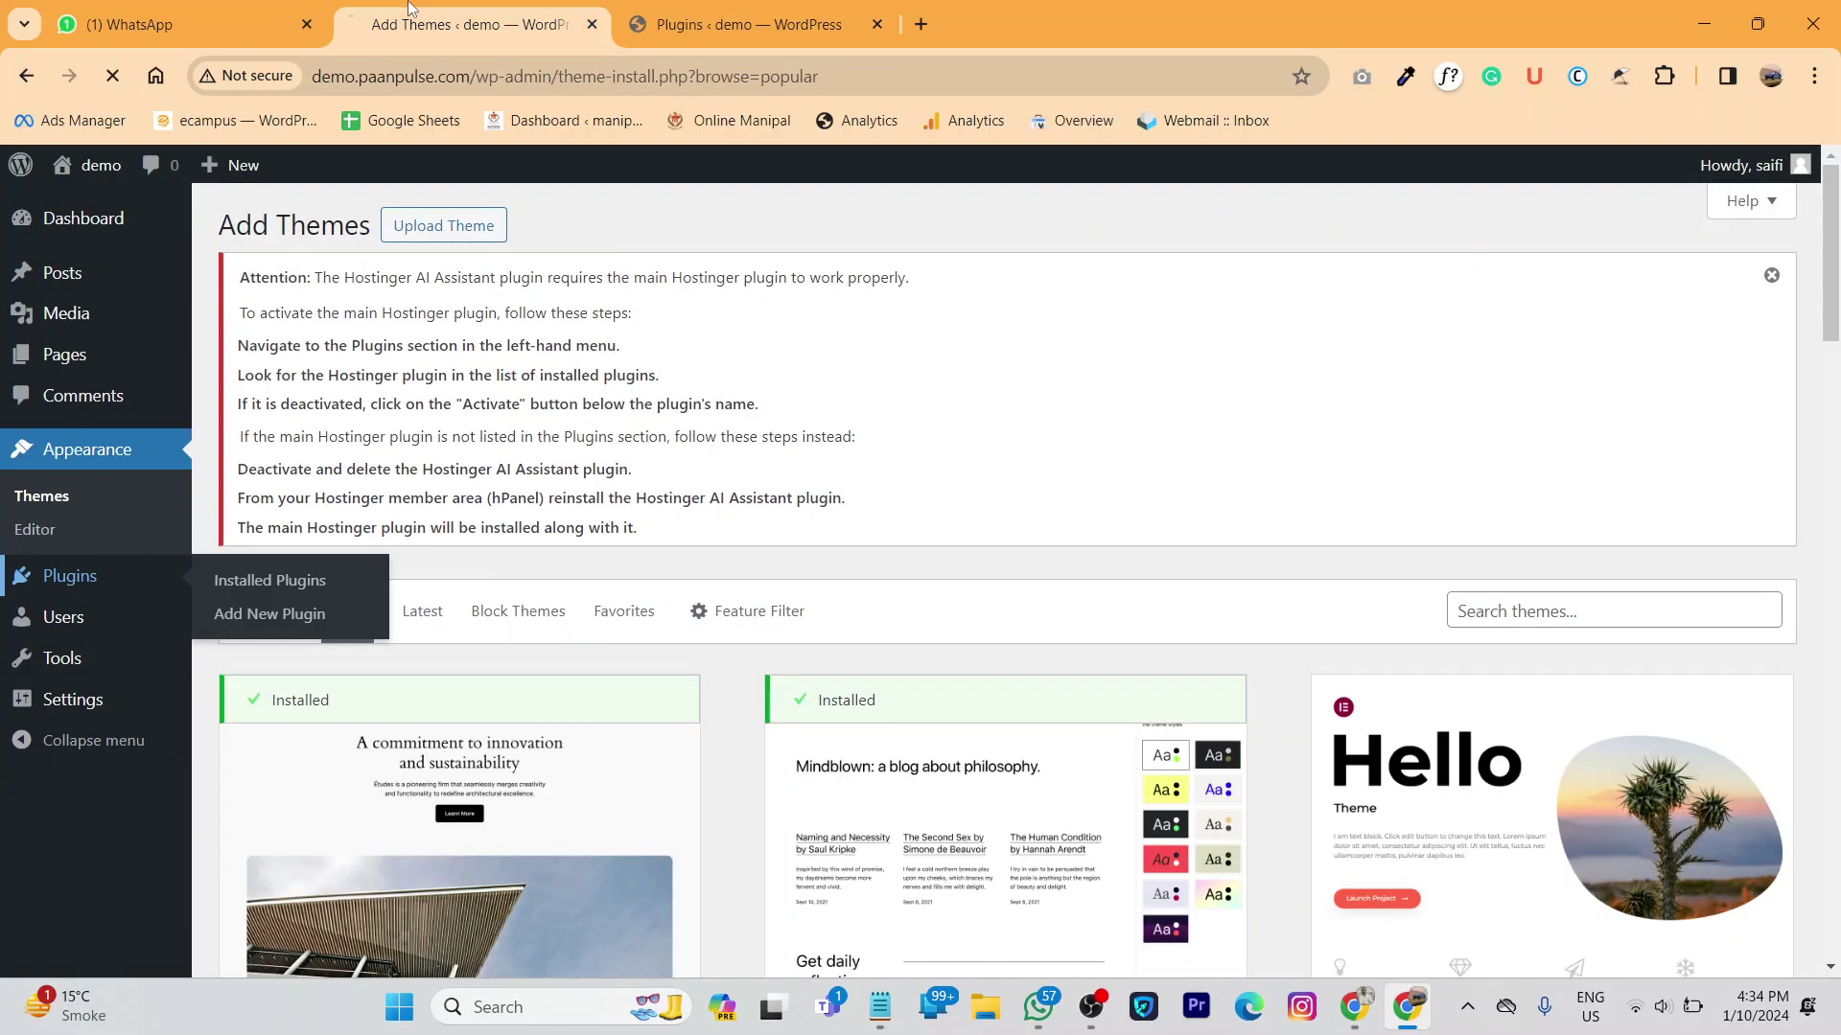
- Upload ecode.zip from the Desktop via Upload Theme and click Install Now
click(447, 226)
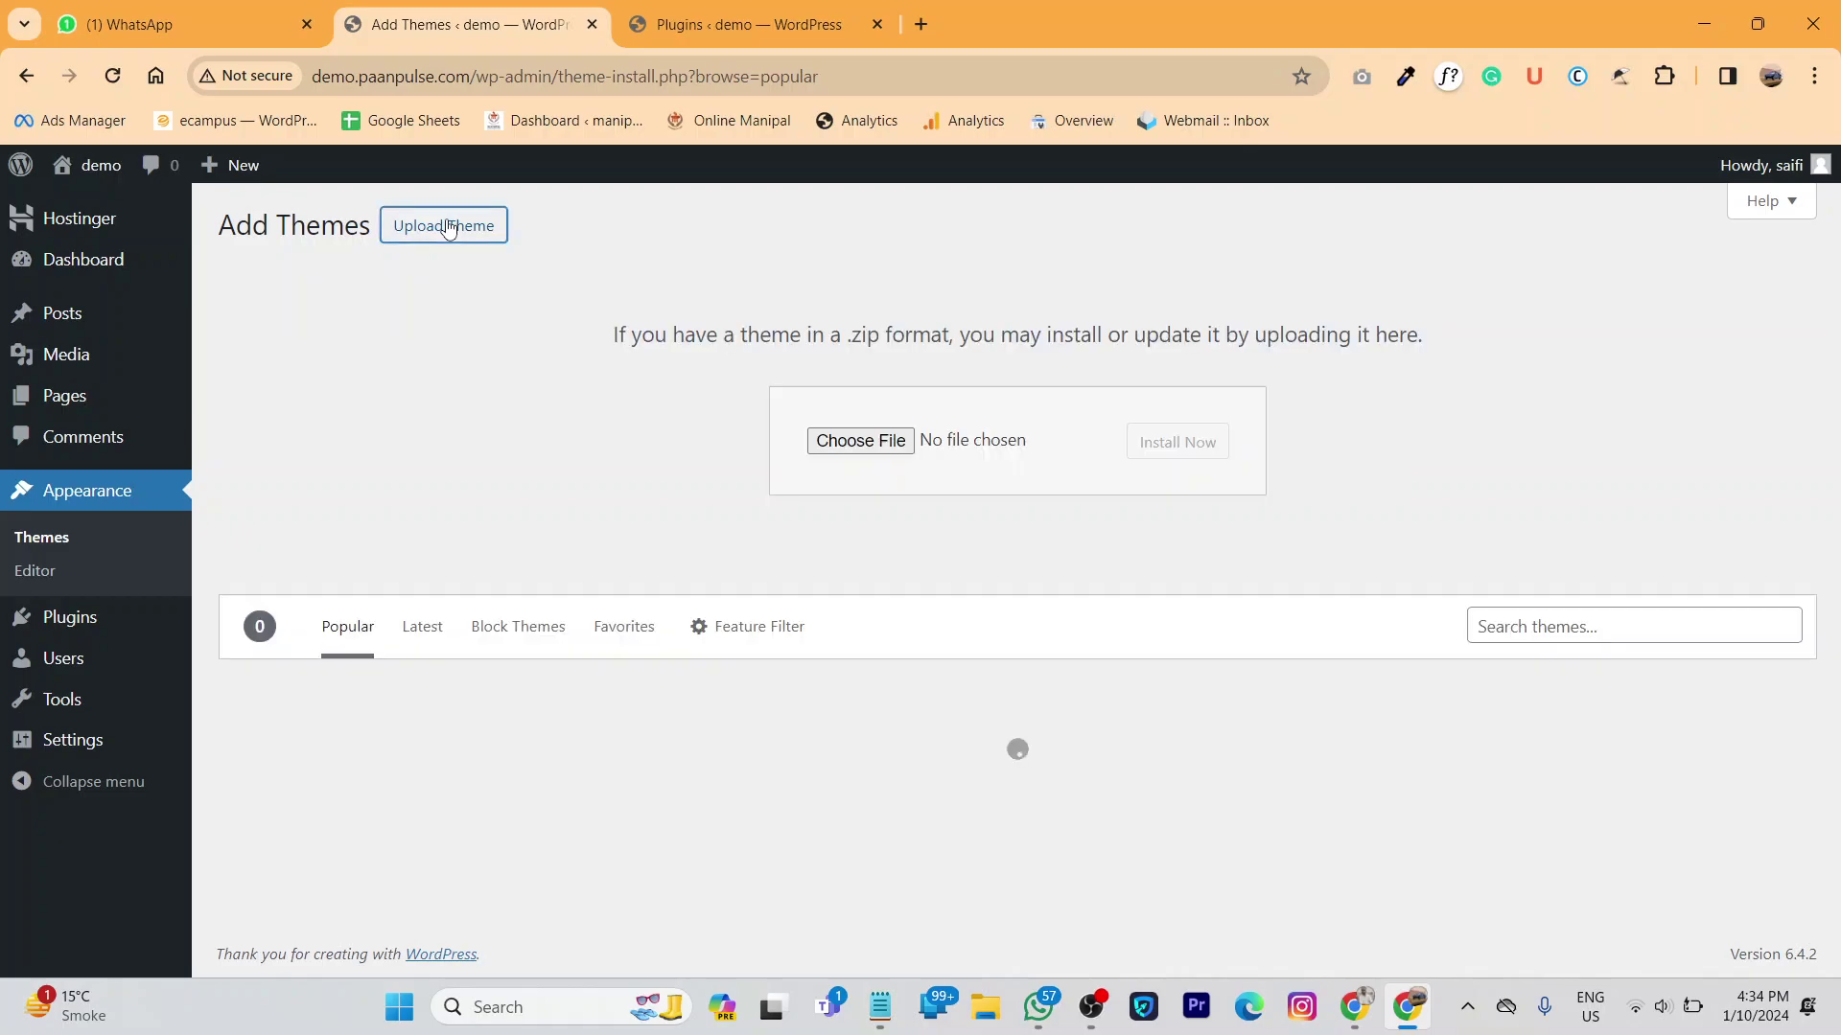
click(849, 446)
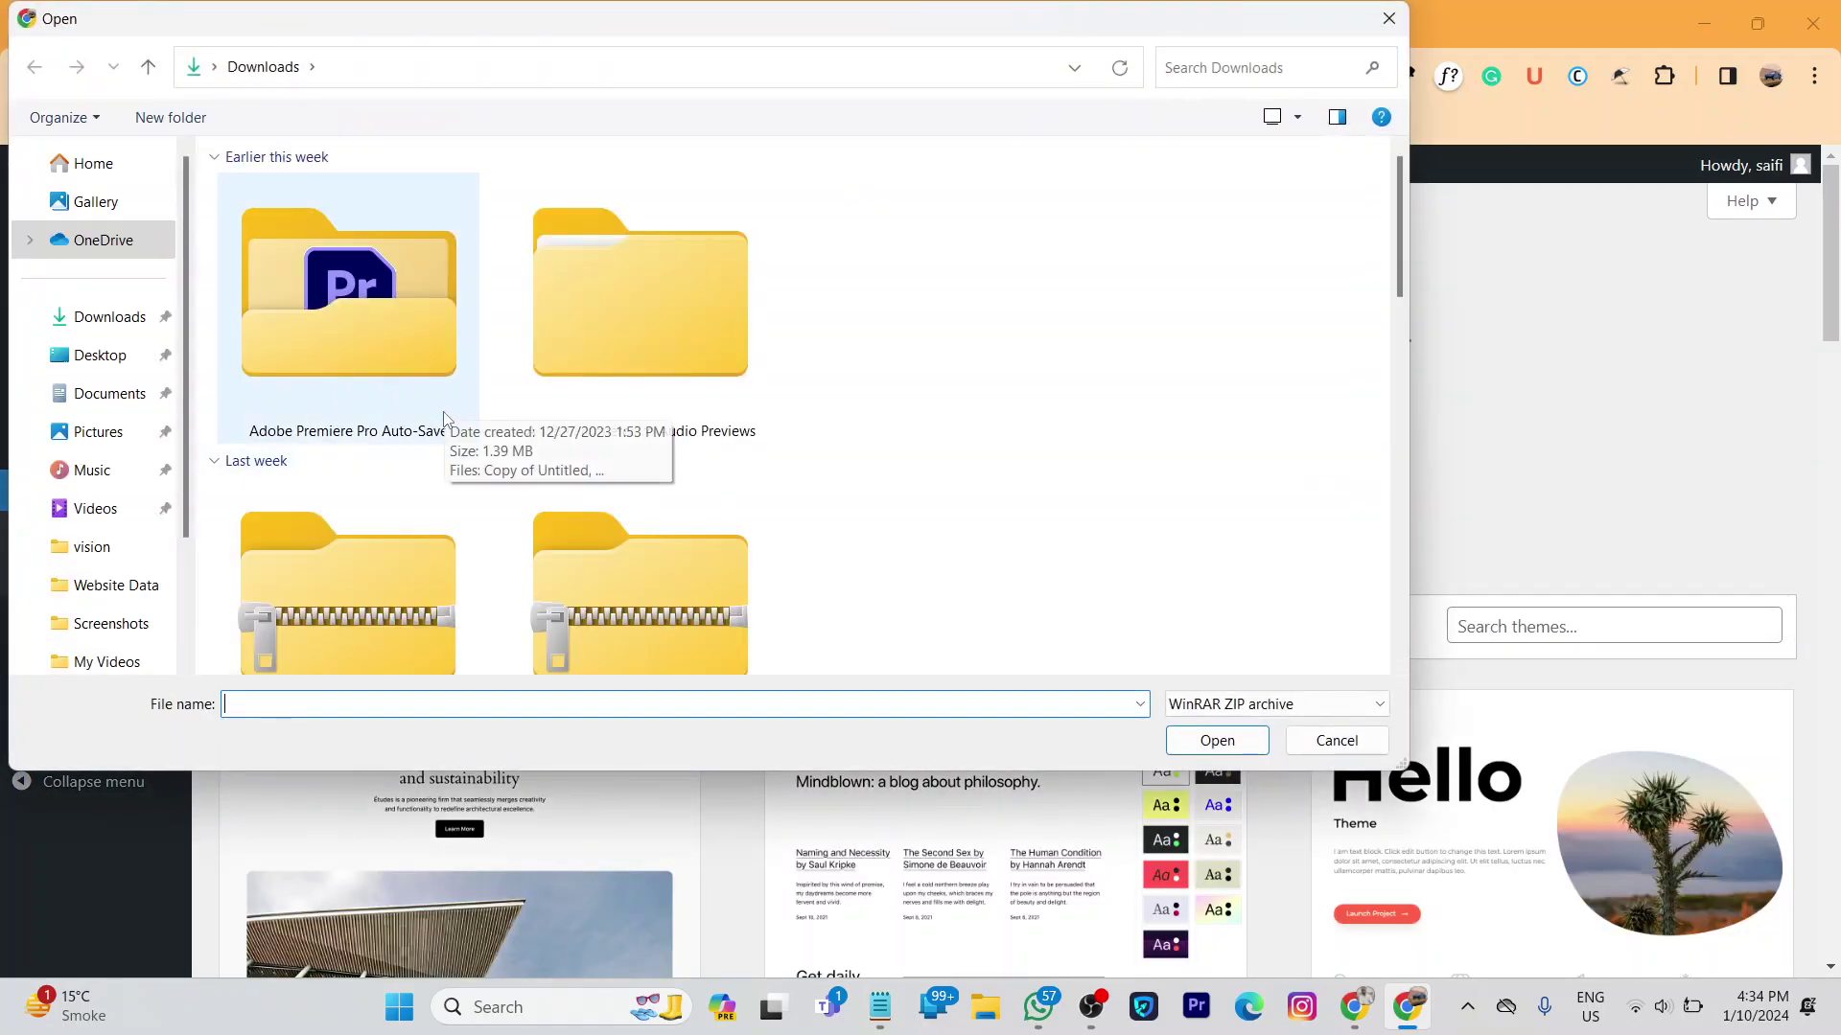
scroll(443, 418, down, 3)
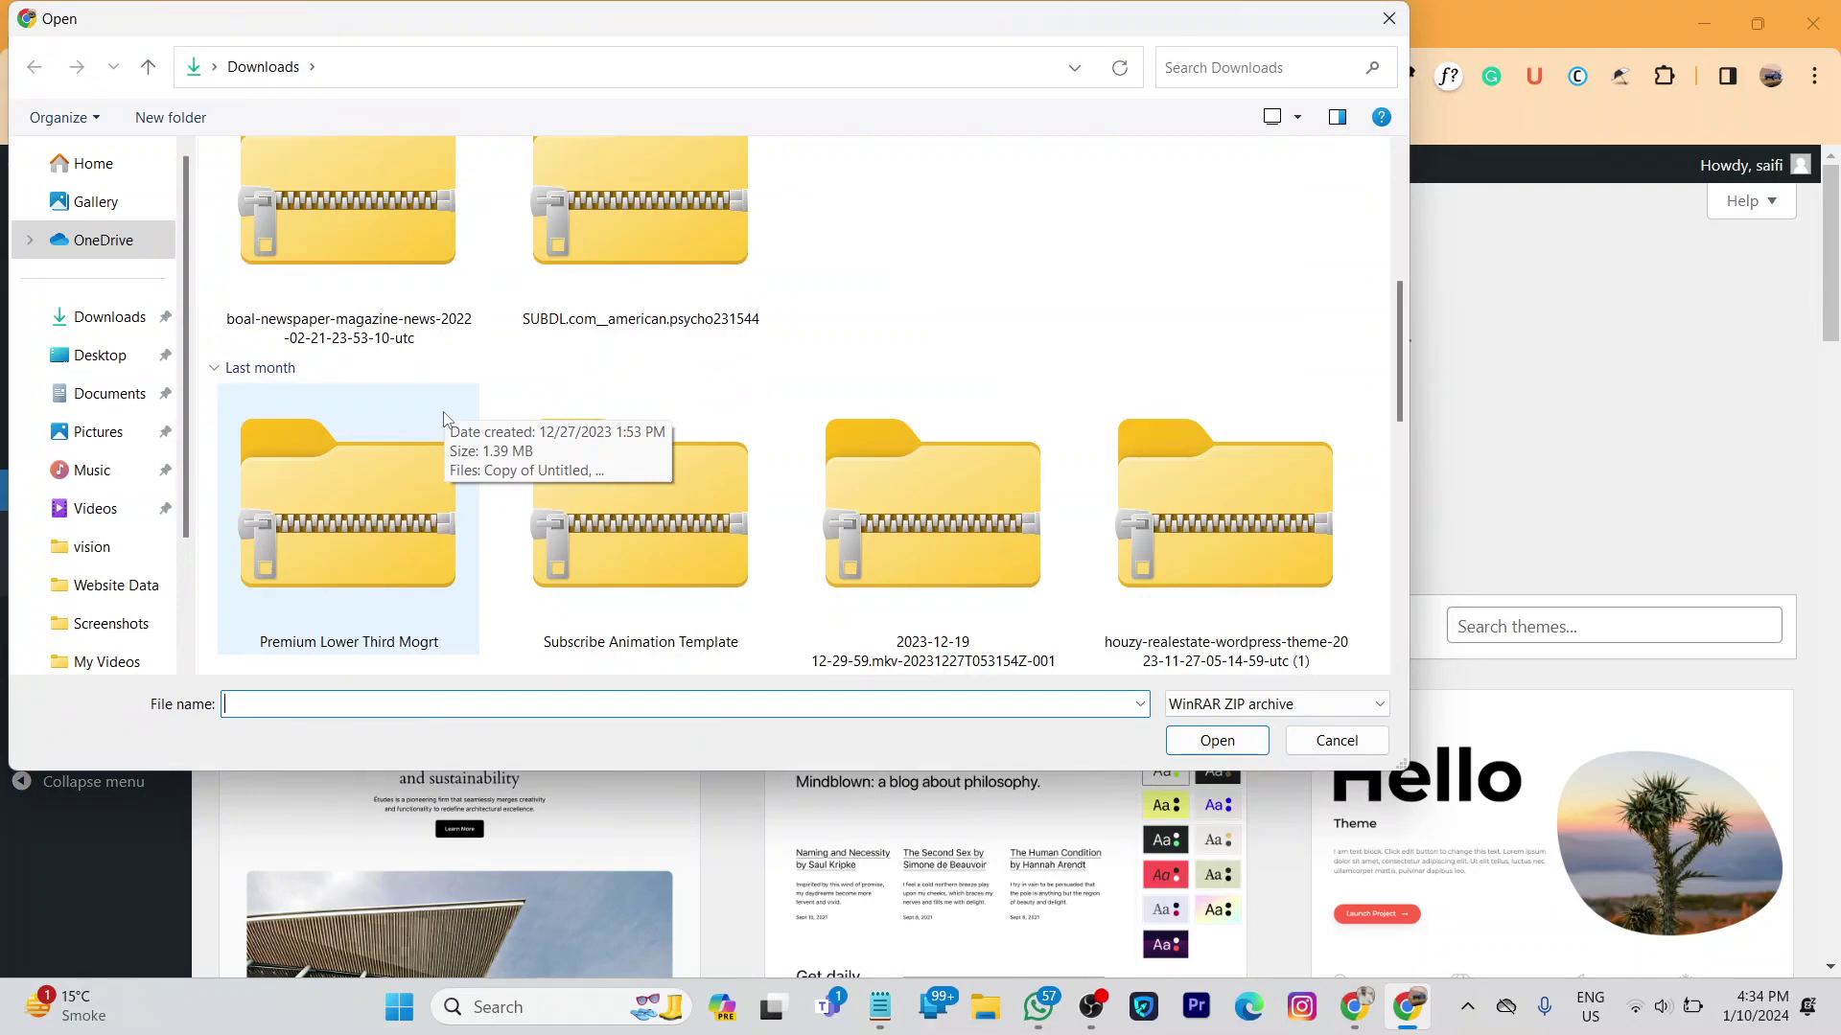
click(100, 355)
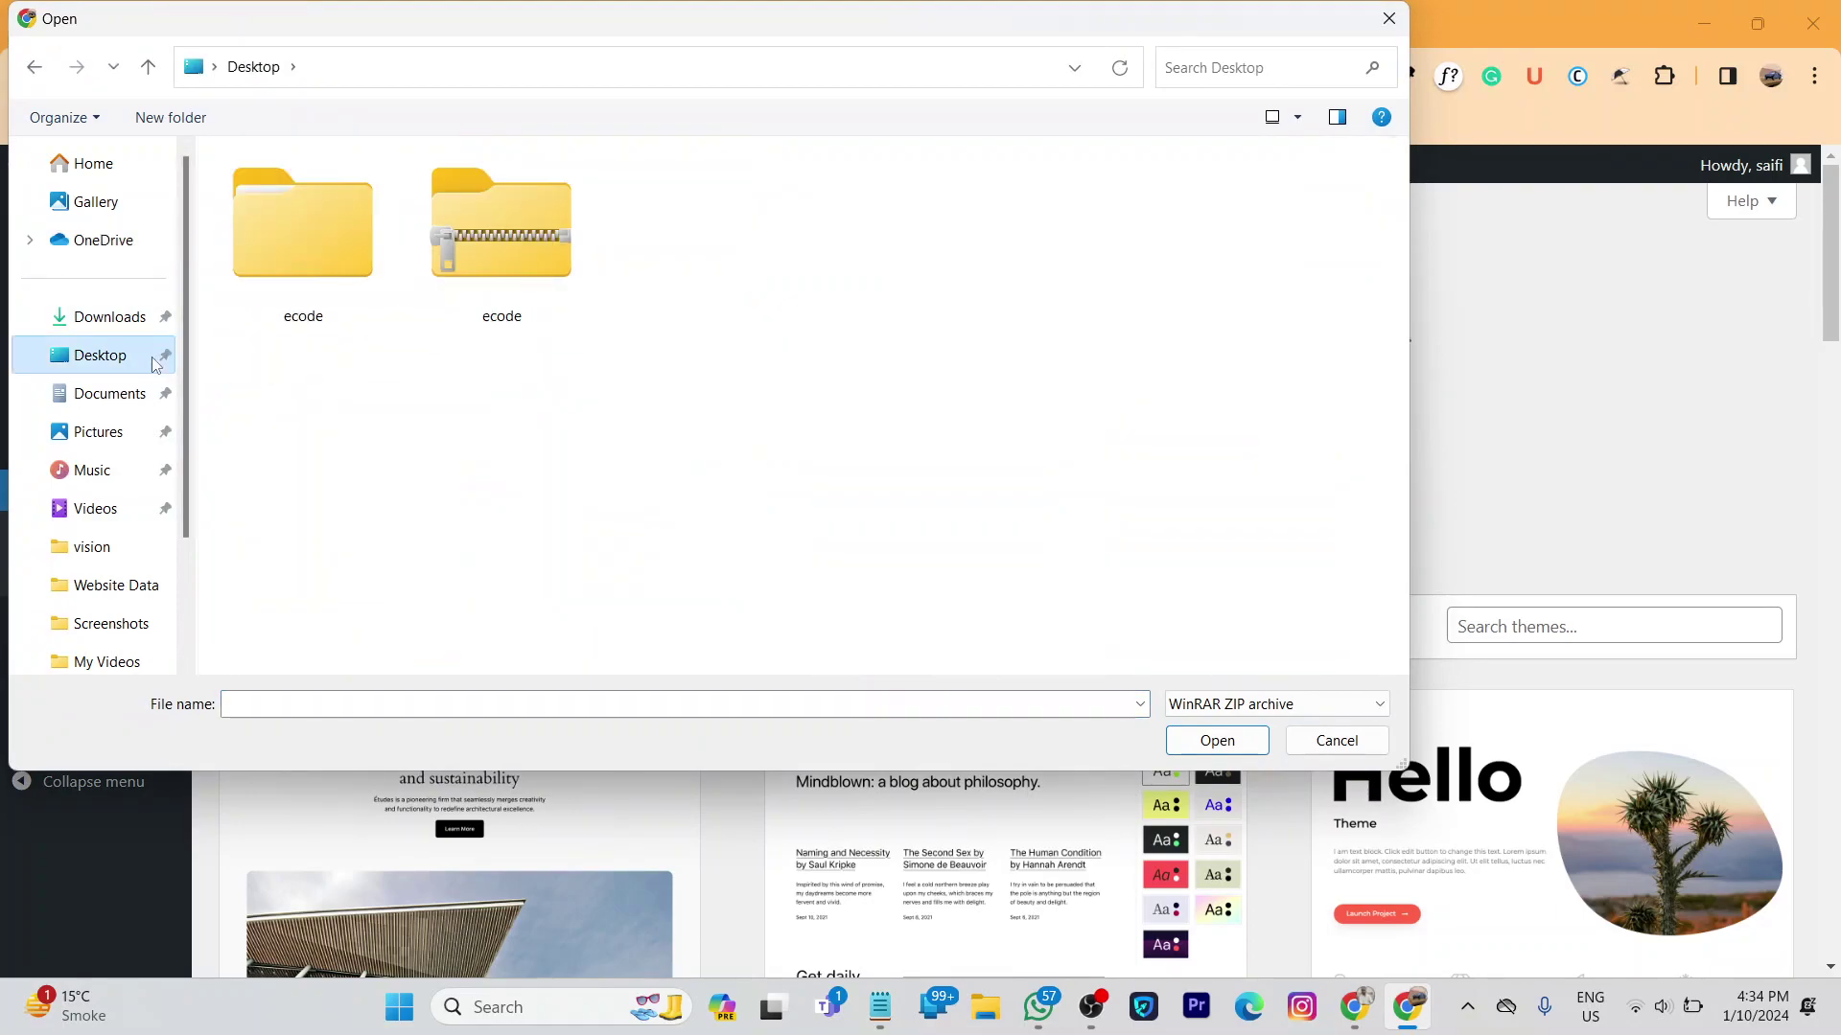
double_click(476, 278)
click(1187, 444)
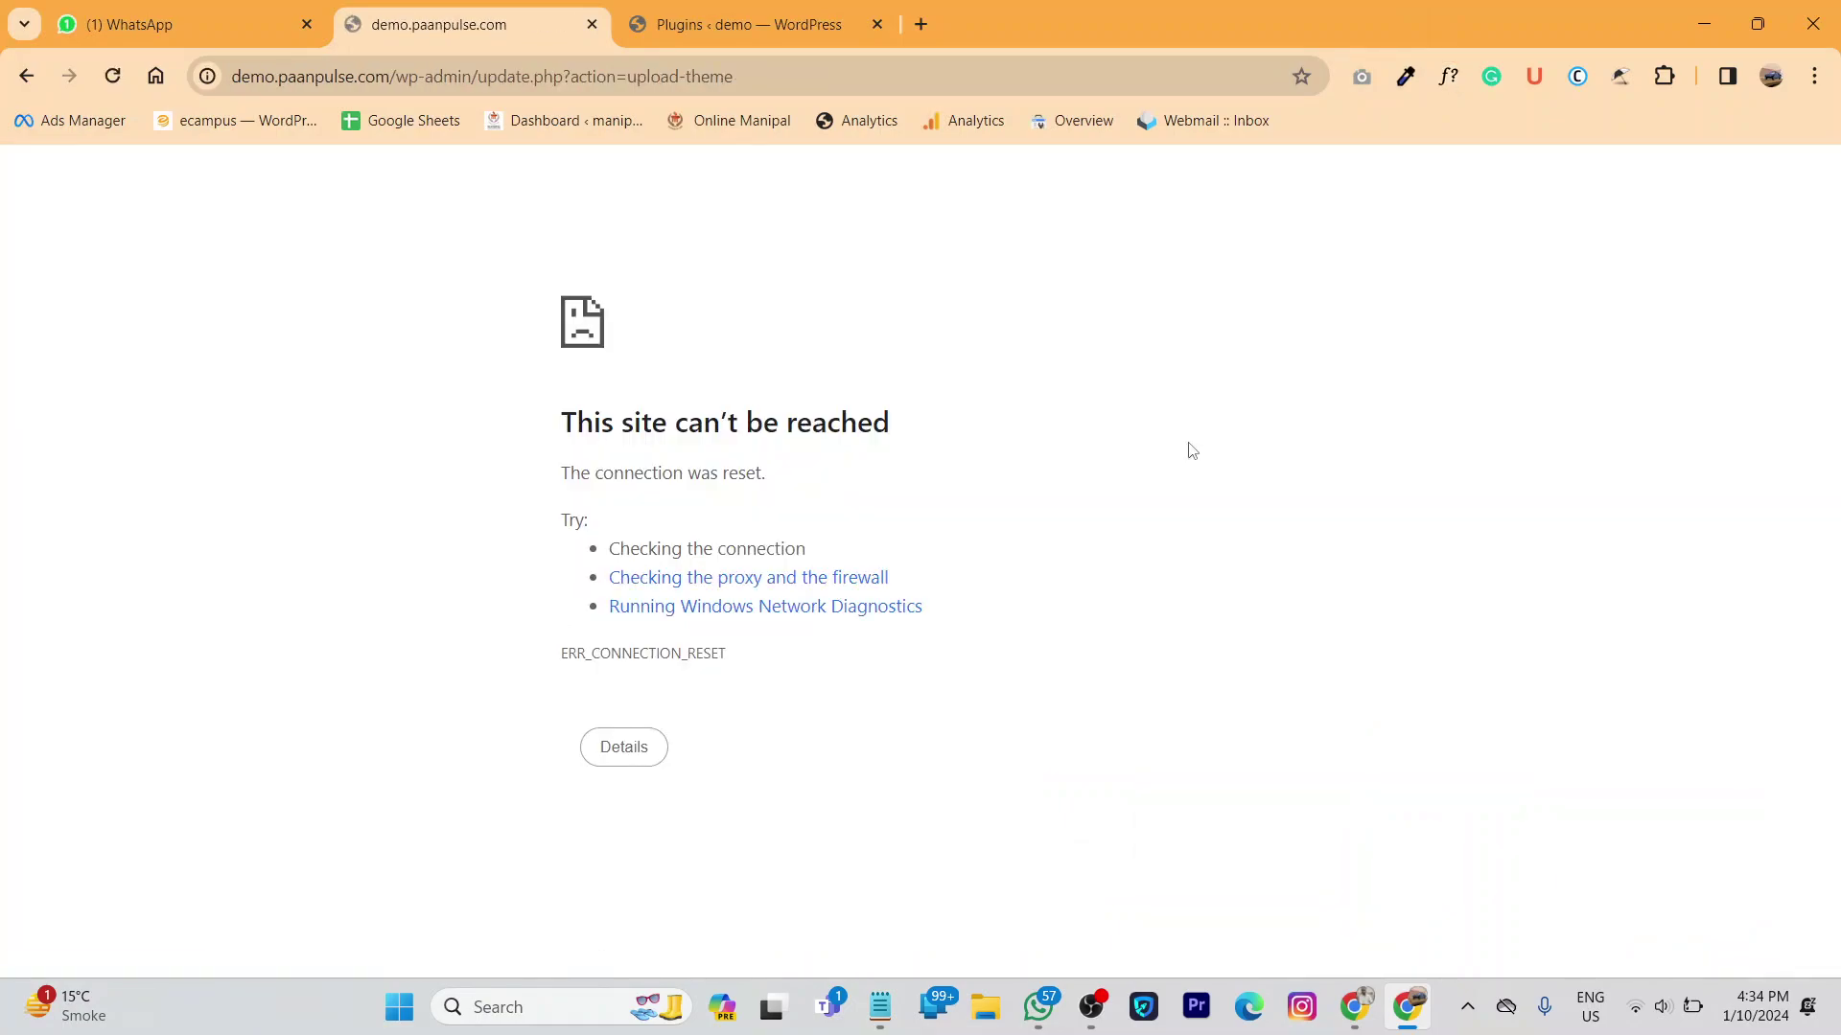
- After the connection error, log back in and reinstall ecode.zip
key(alt+Left)
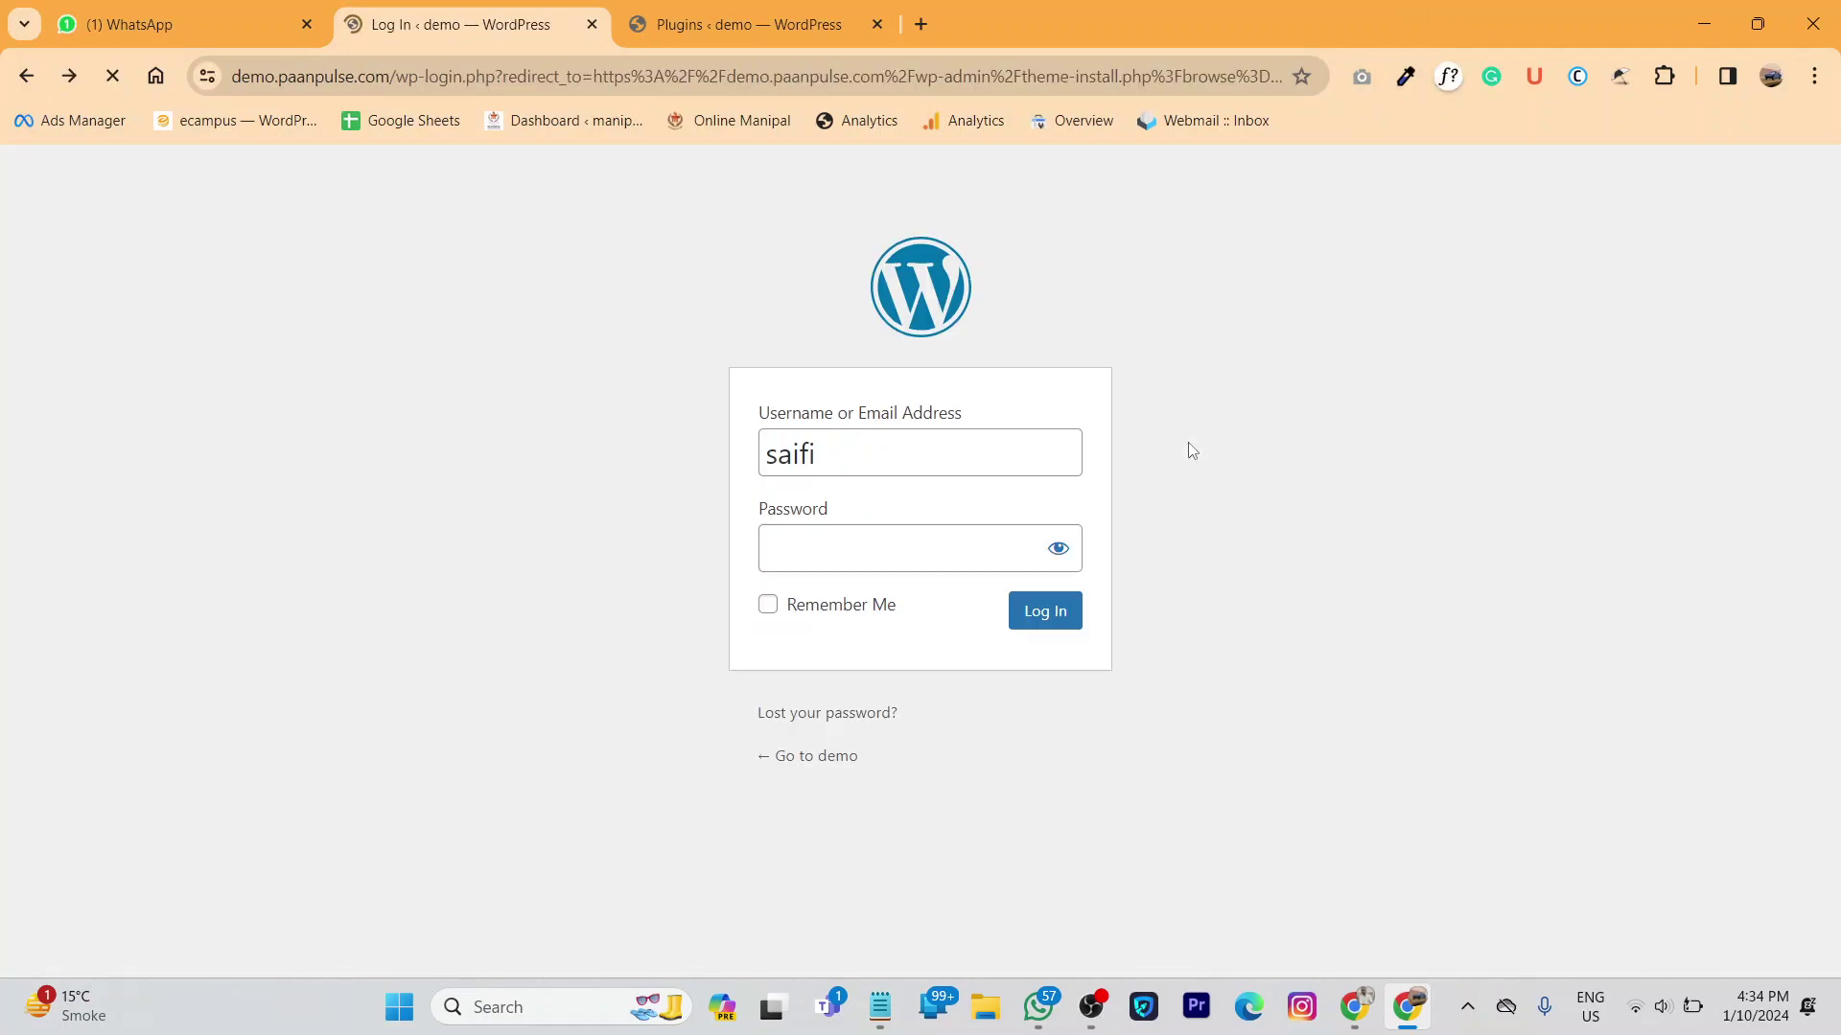
click(1045, 612)
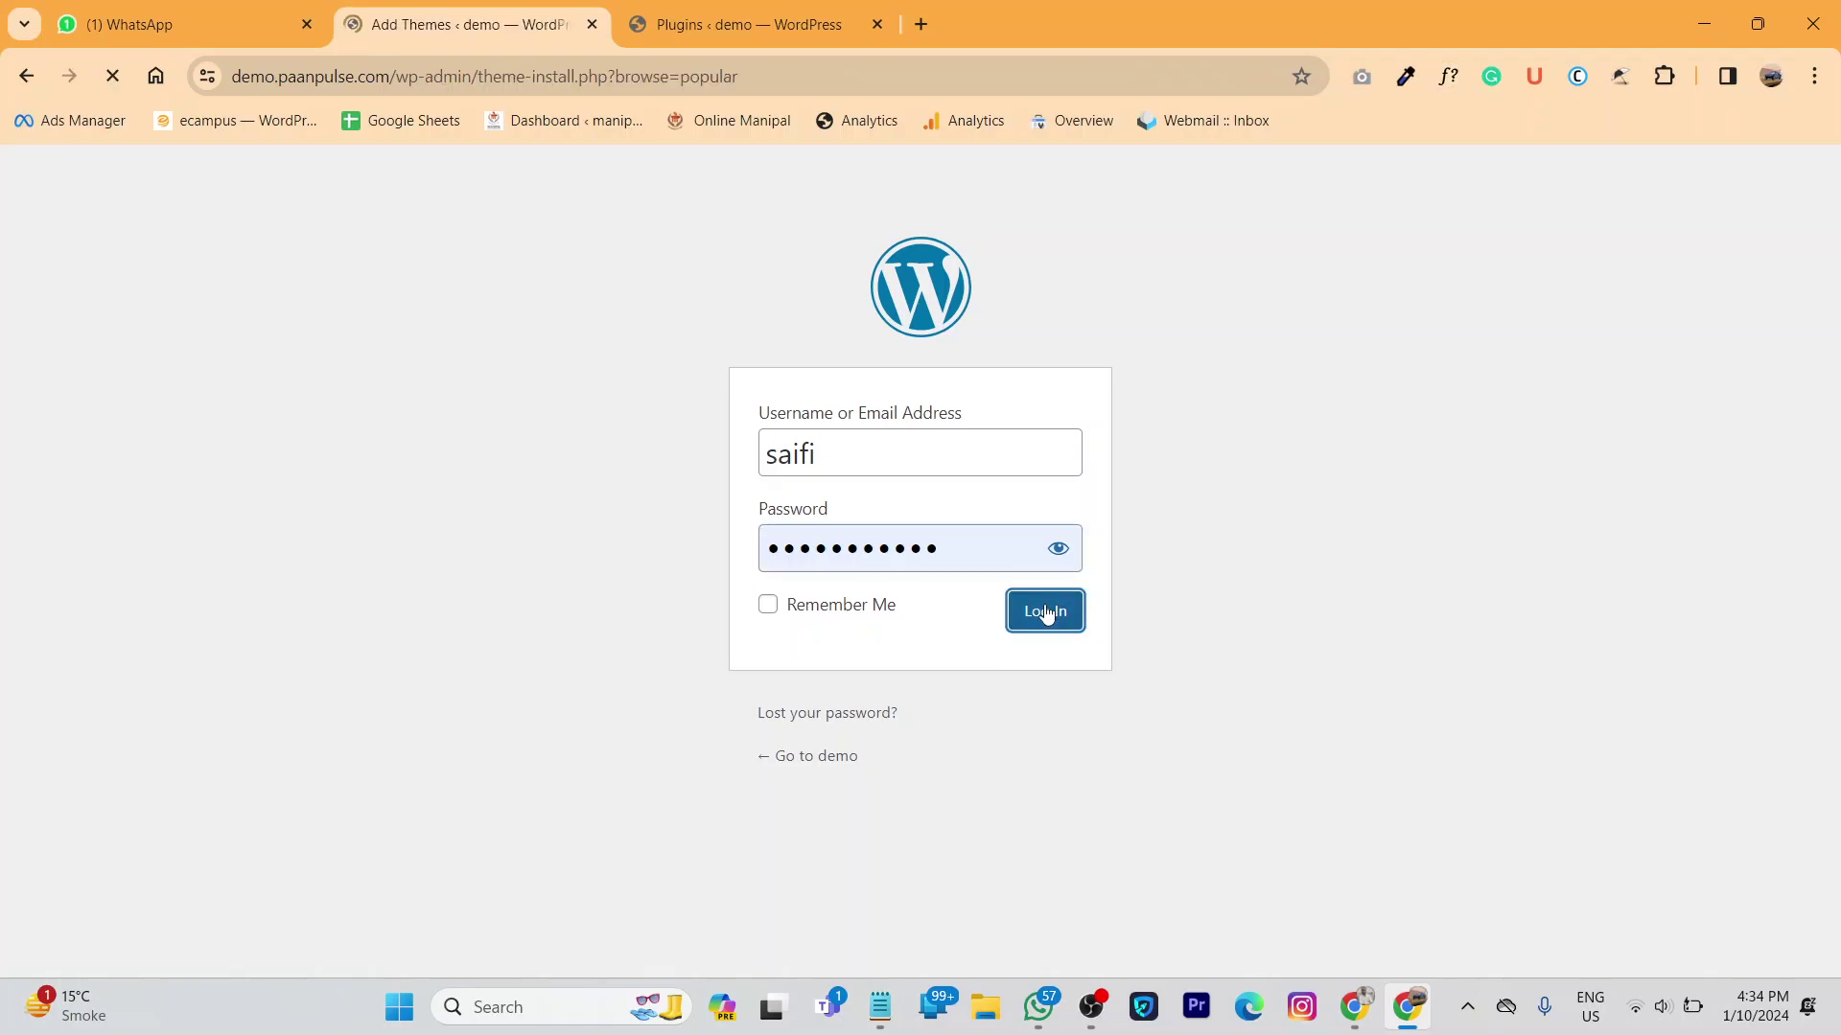
click(413, 240)
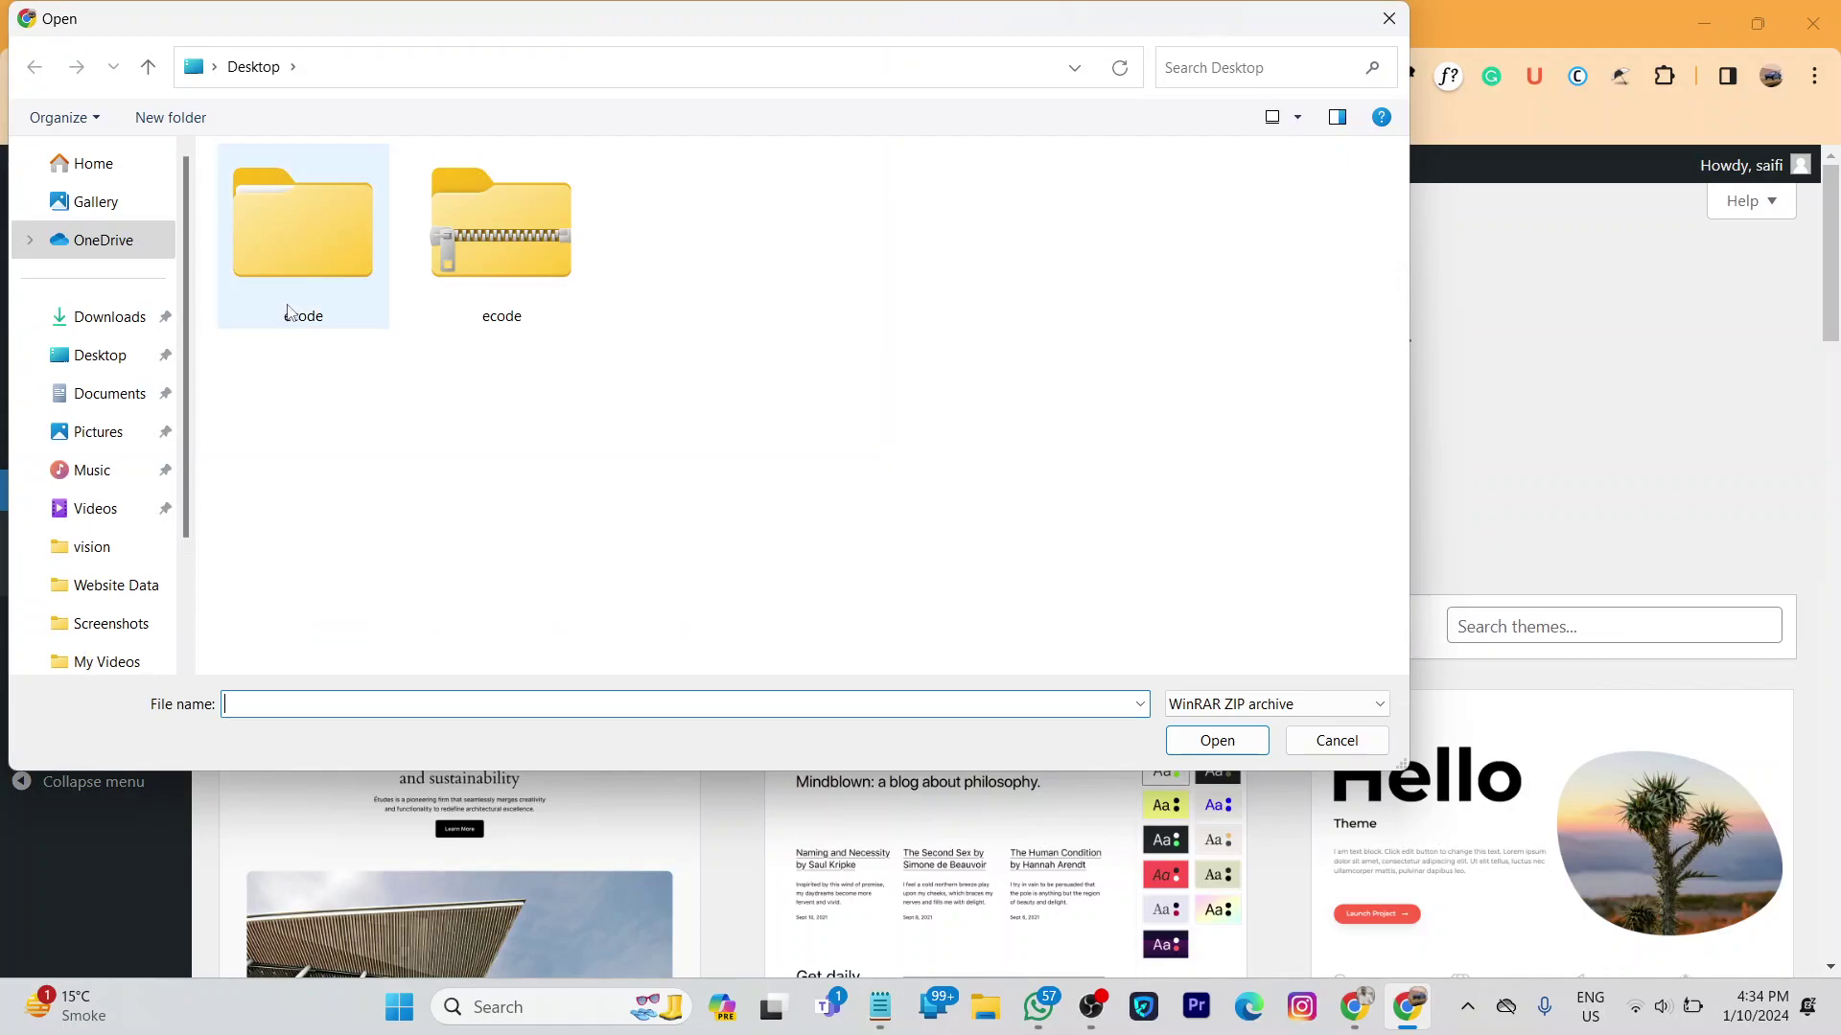
double_click(539, 222)
click(1198, 438)
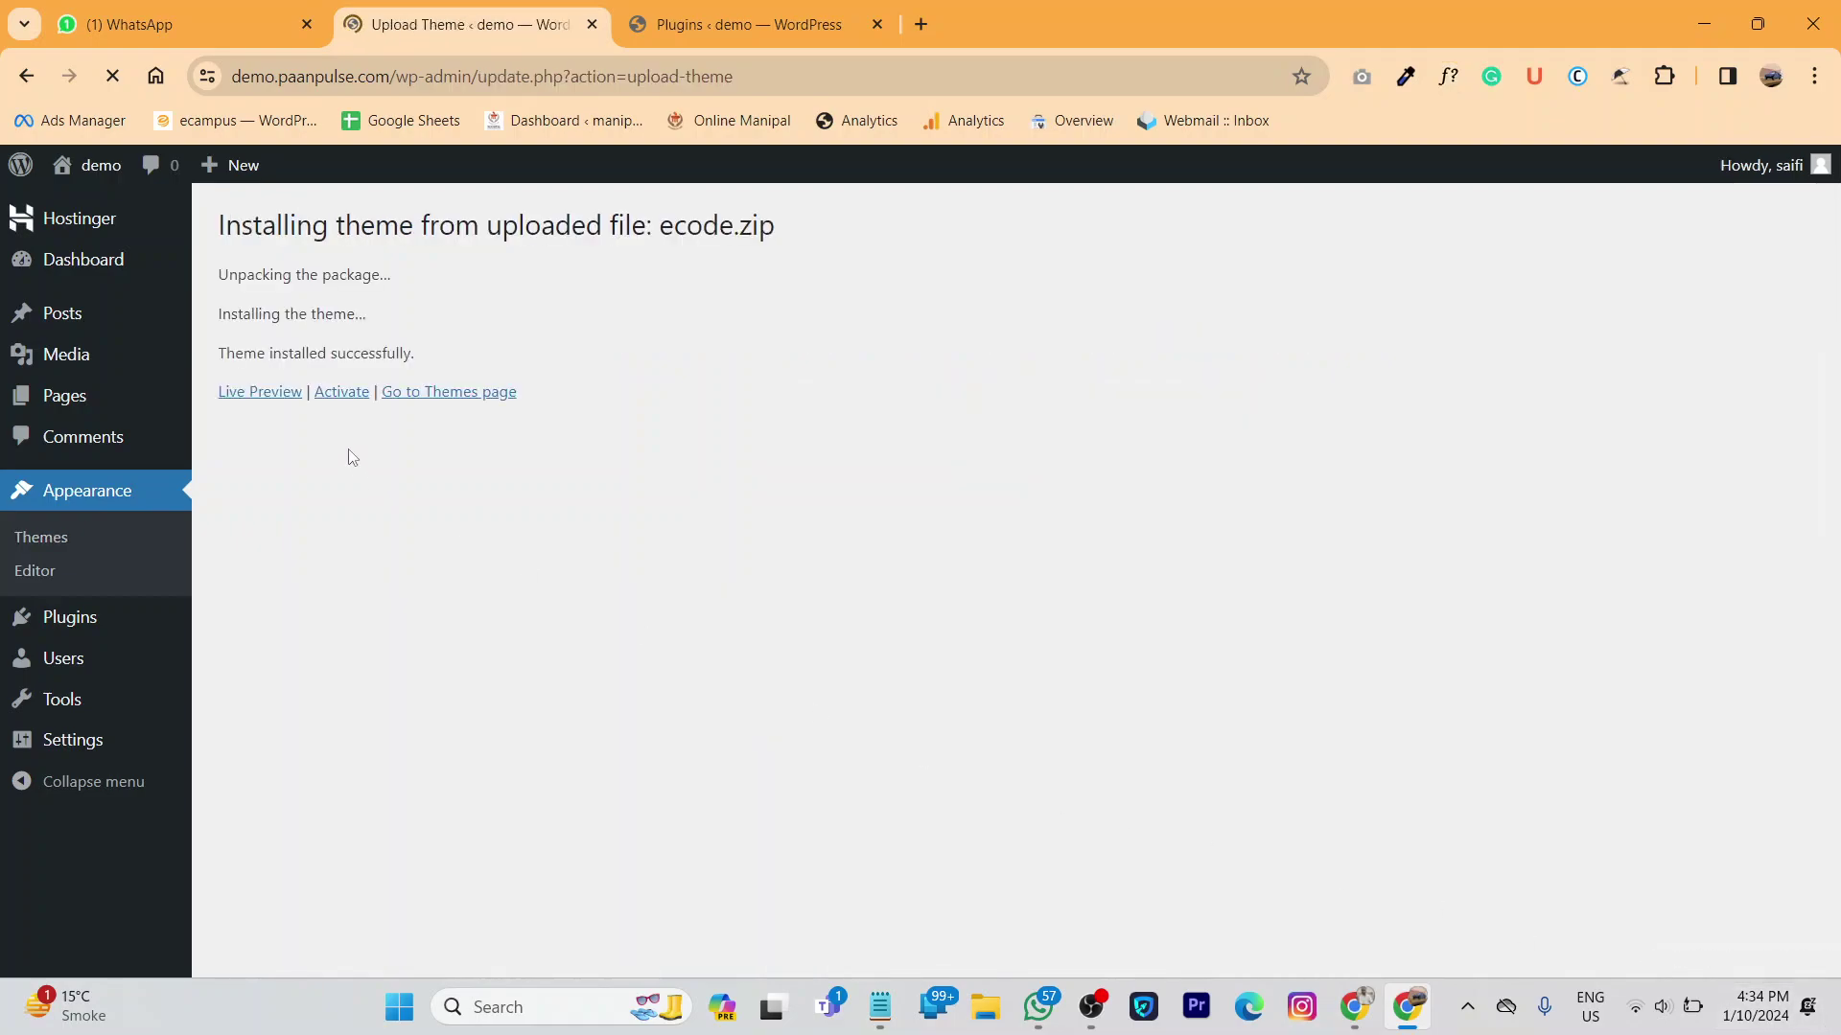
- Activate the Ecode theme from the installation result page
click(344, 395)
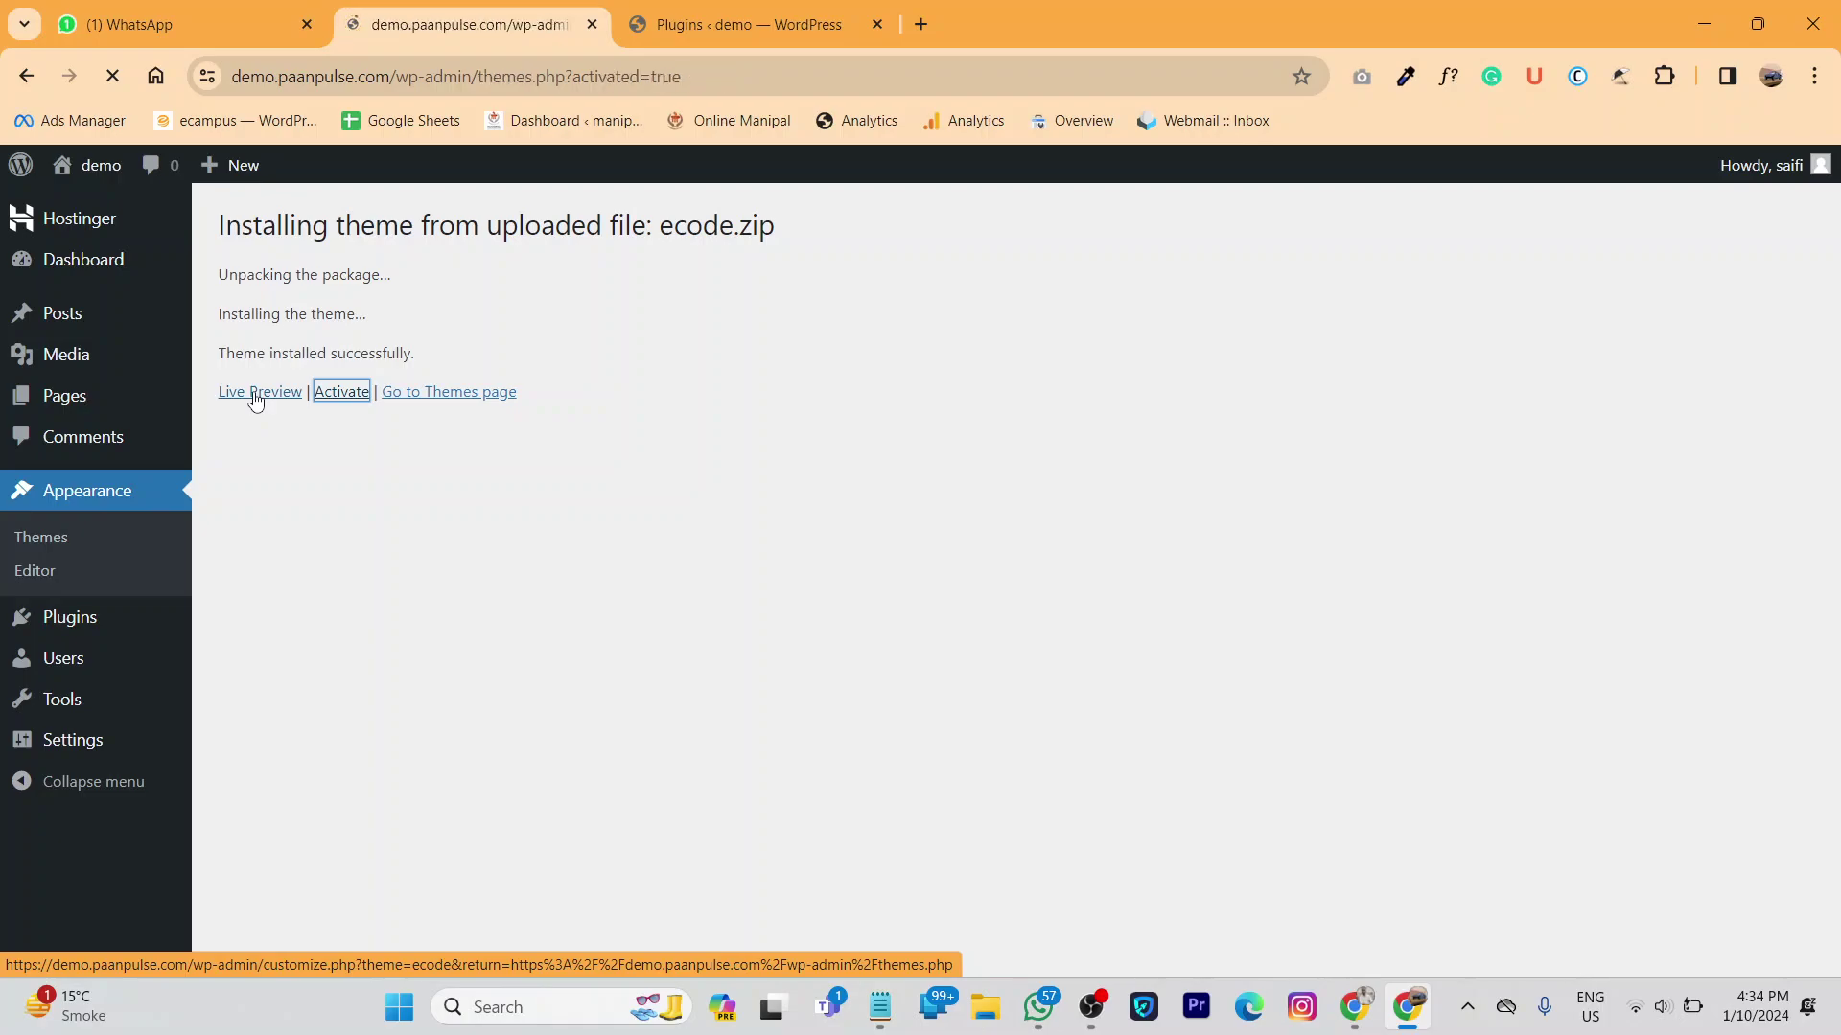
- Under Appearance > Install Plugins, select all 18 plugins and apply the bulk Install action
scroll(8, 840, up, 5)
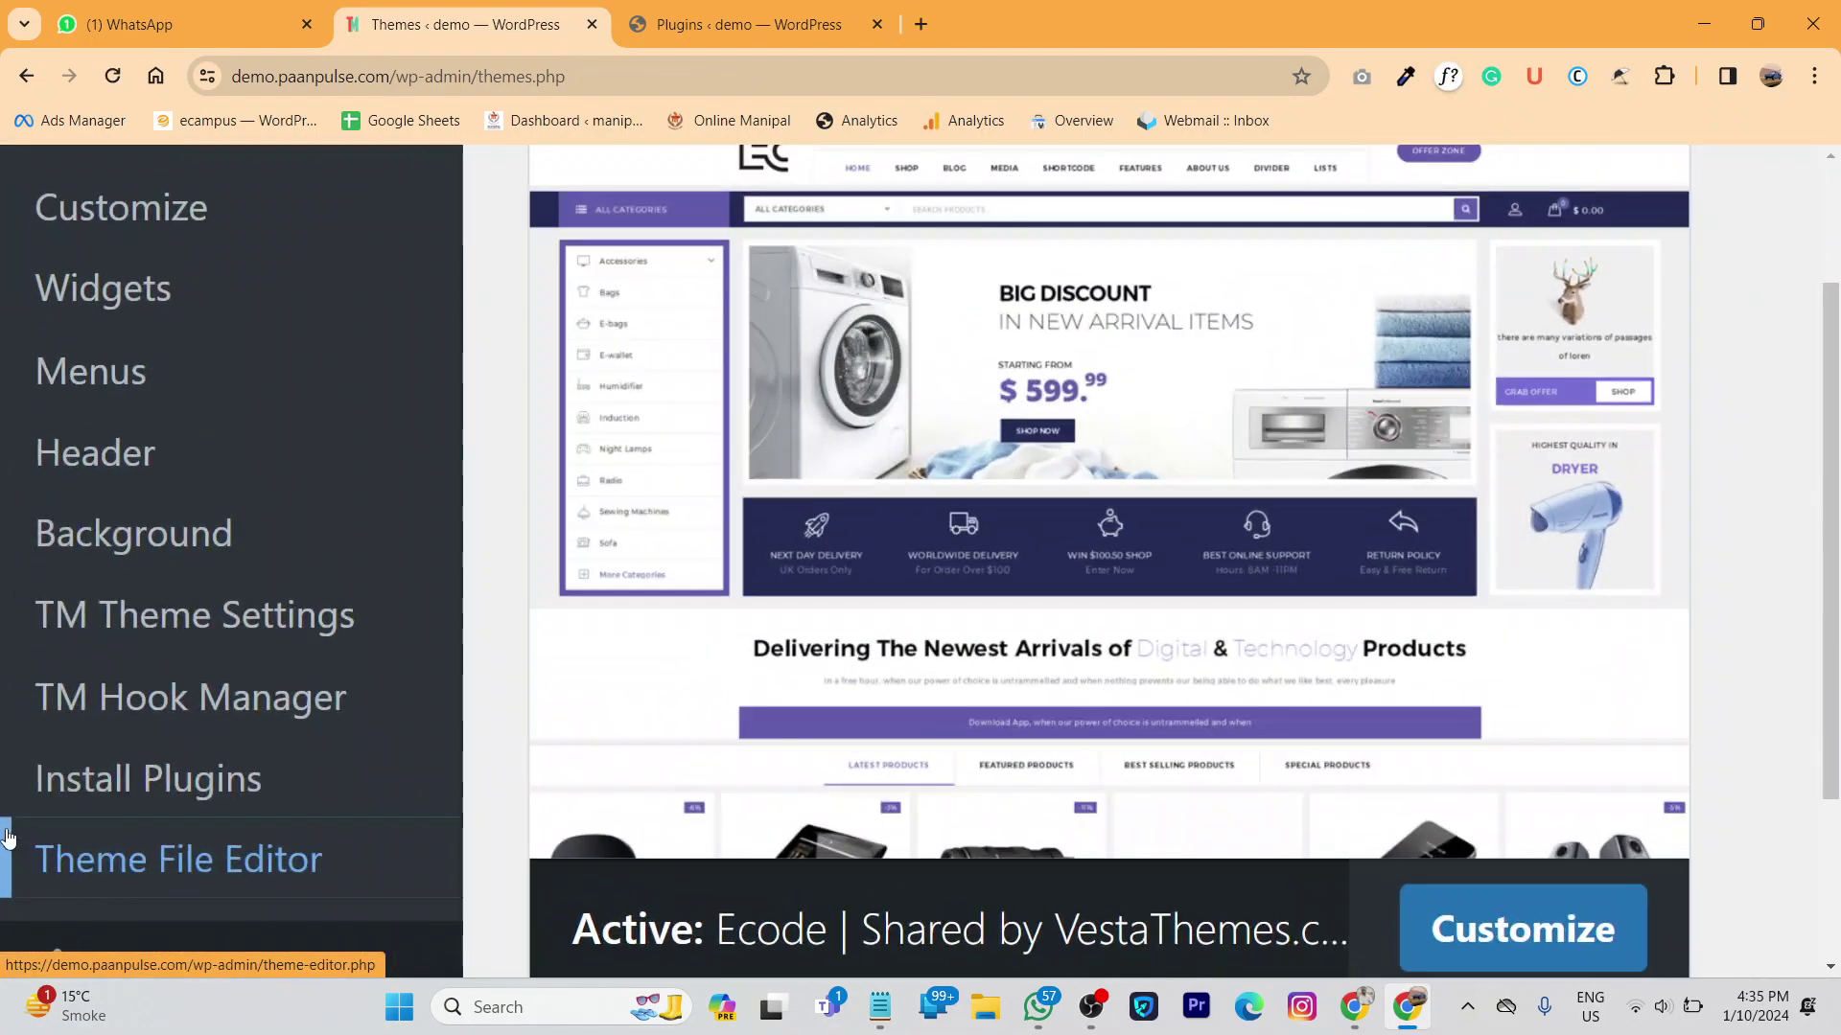
scroll(139, 777, down, 5)
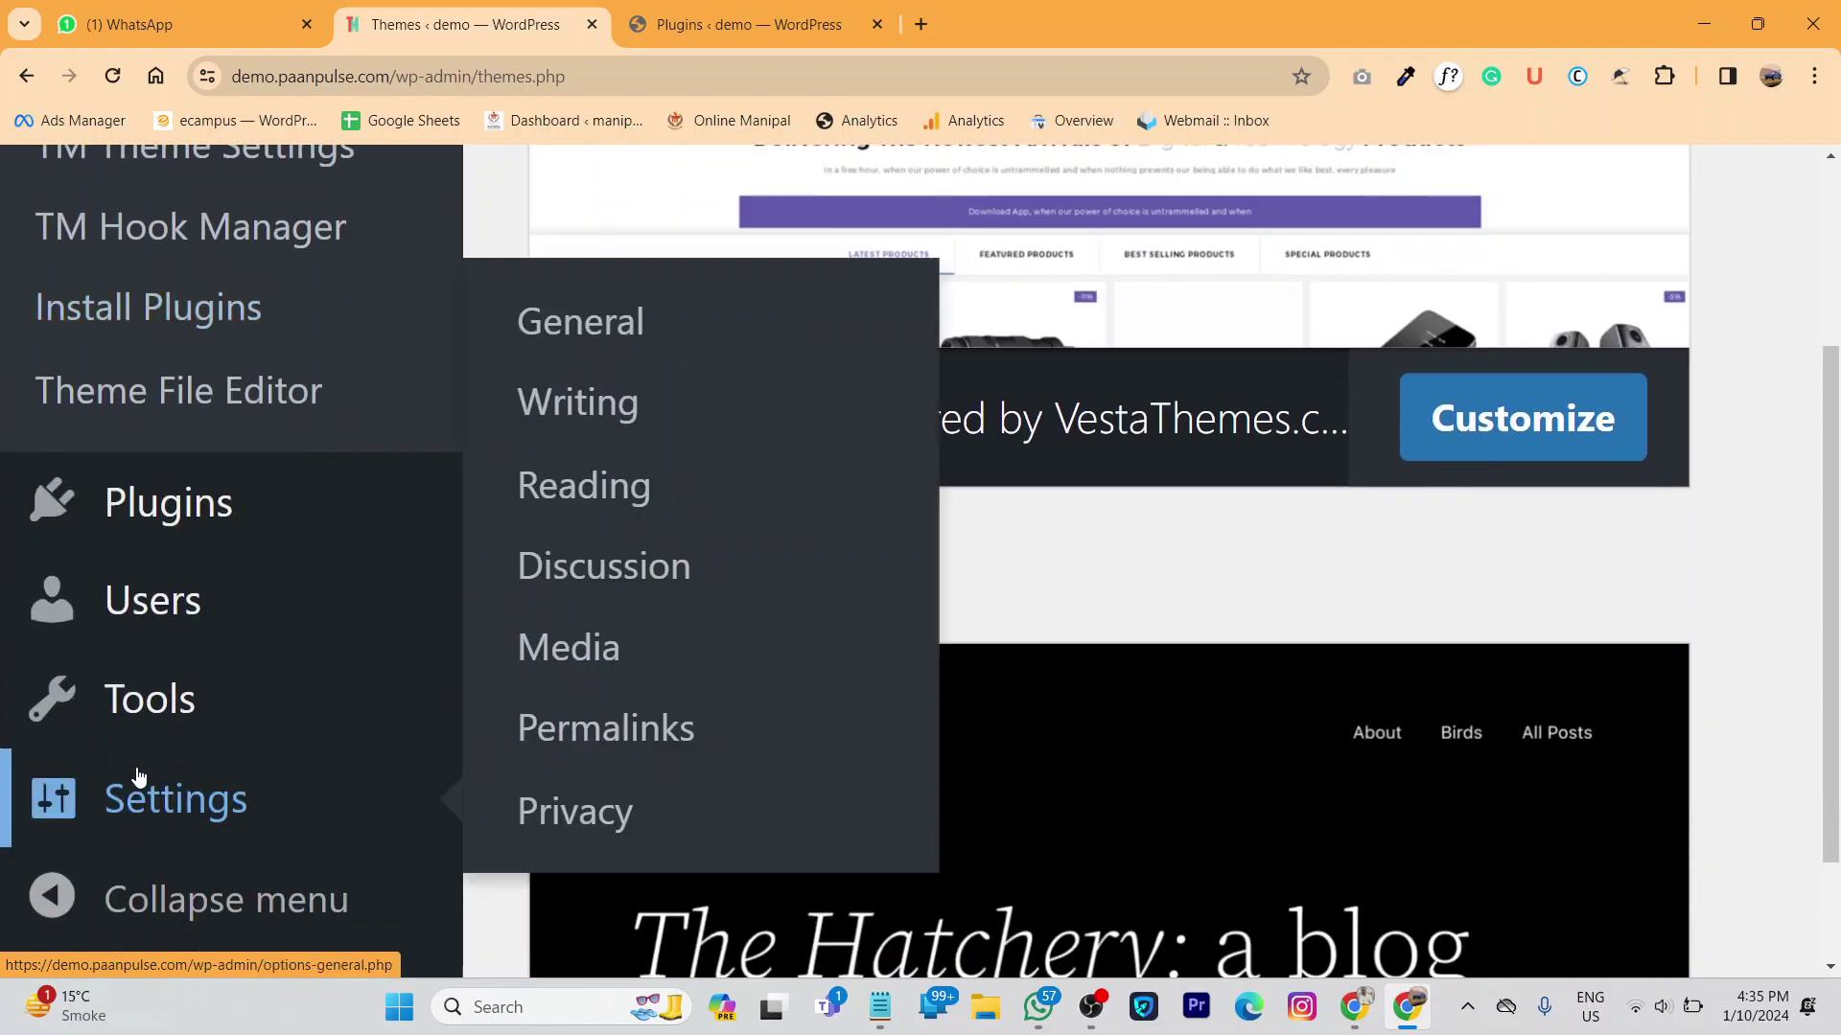
mouse_move(196, 504)
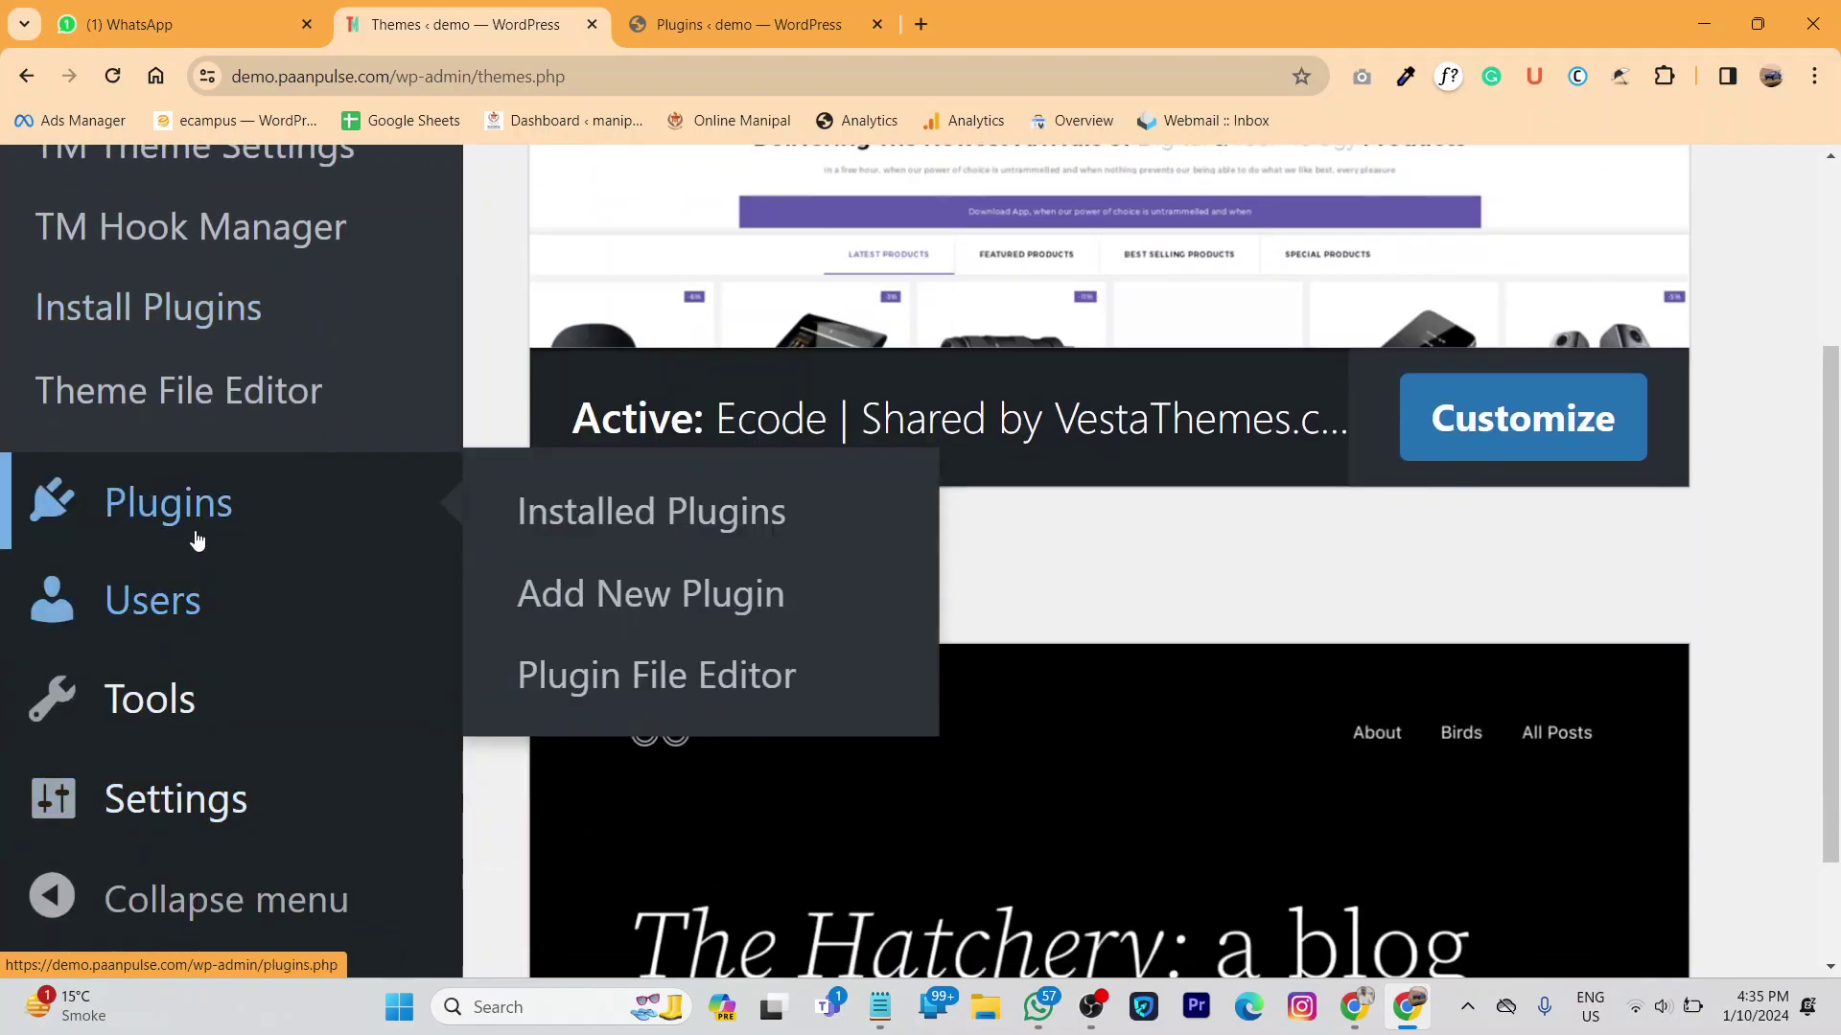
click(186, 341)
scroll(186, 341, down, 5)
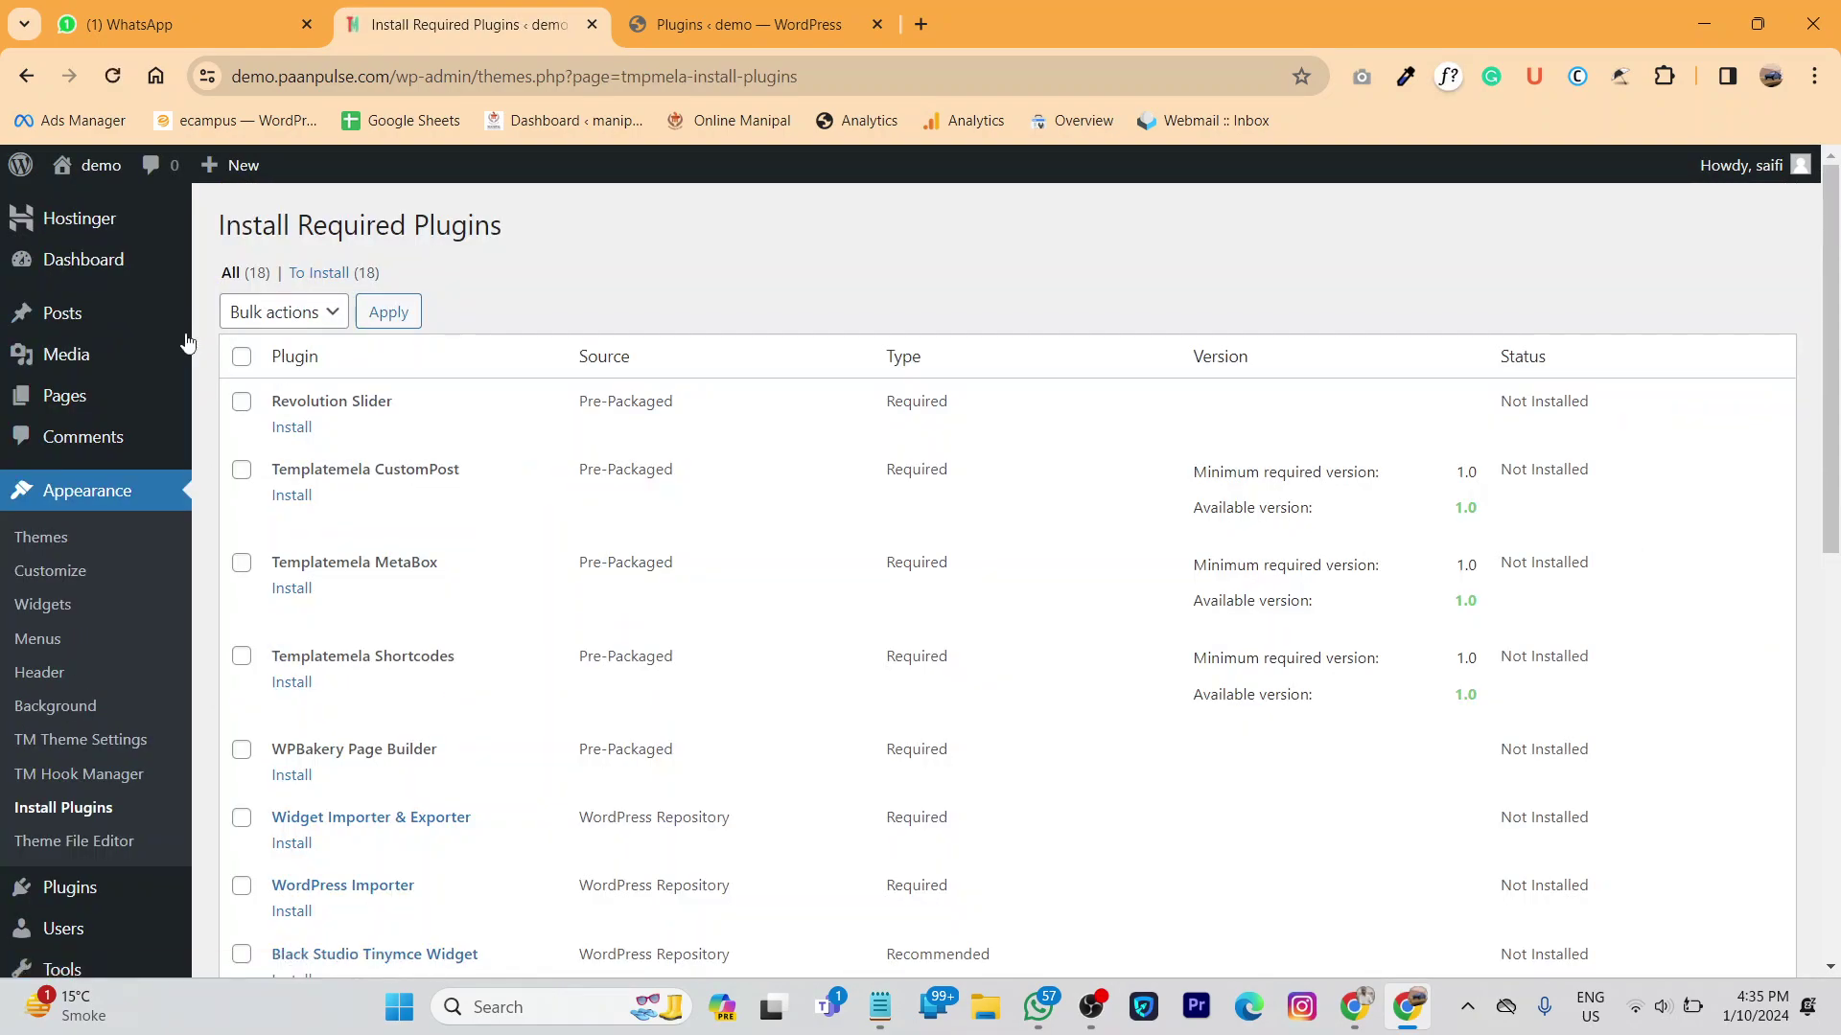
click(240, 359)
scroll(241, 359, down, 9)
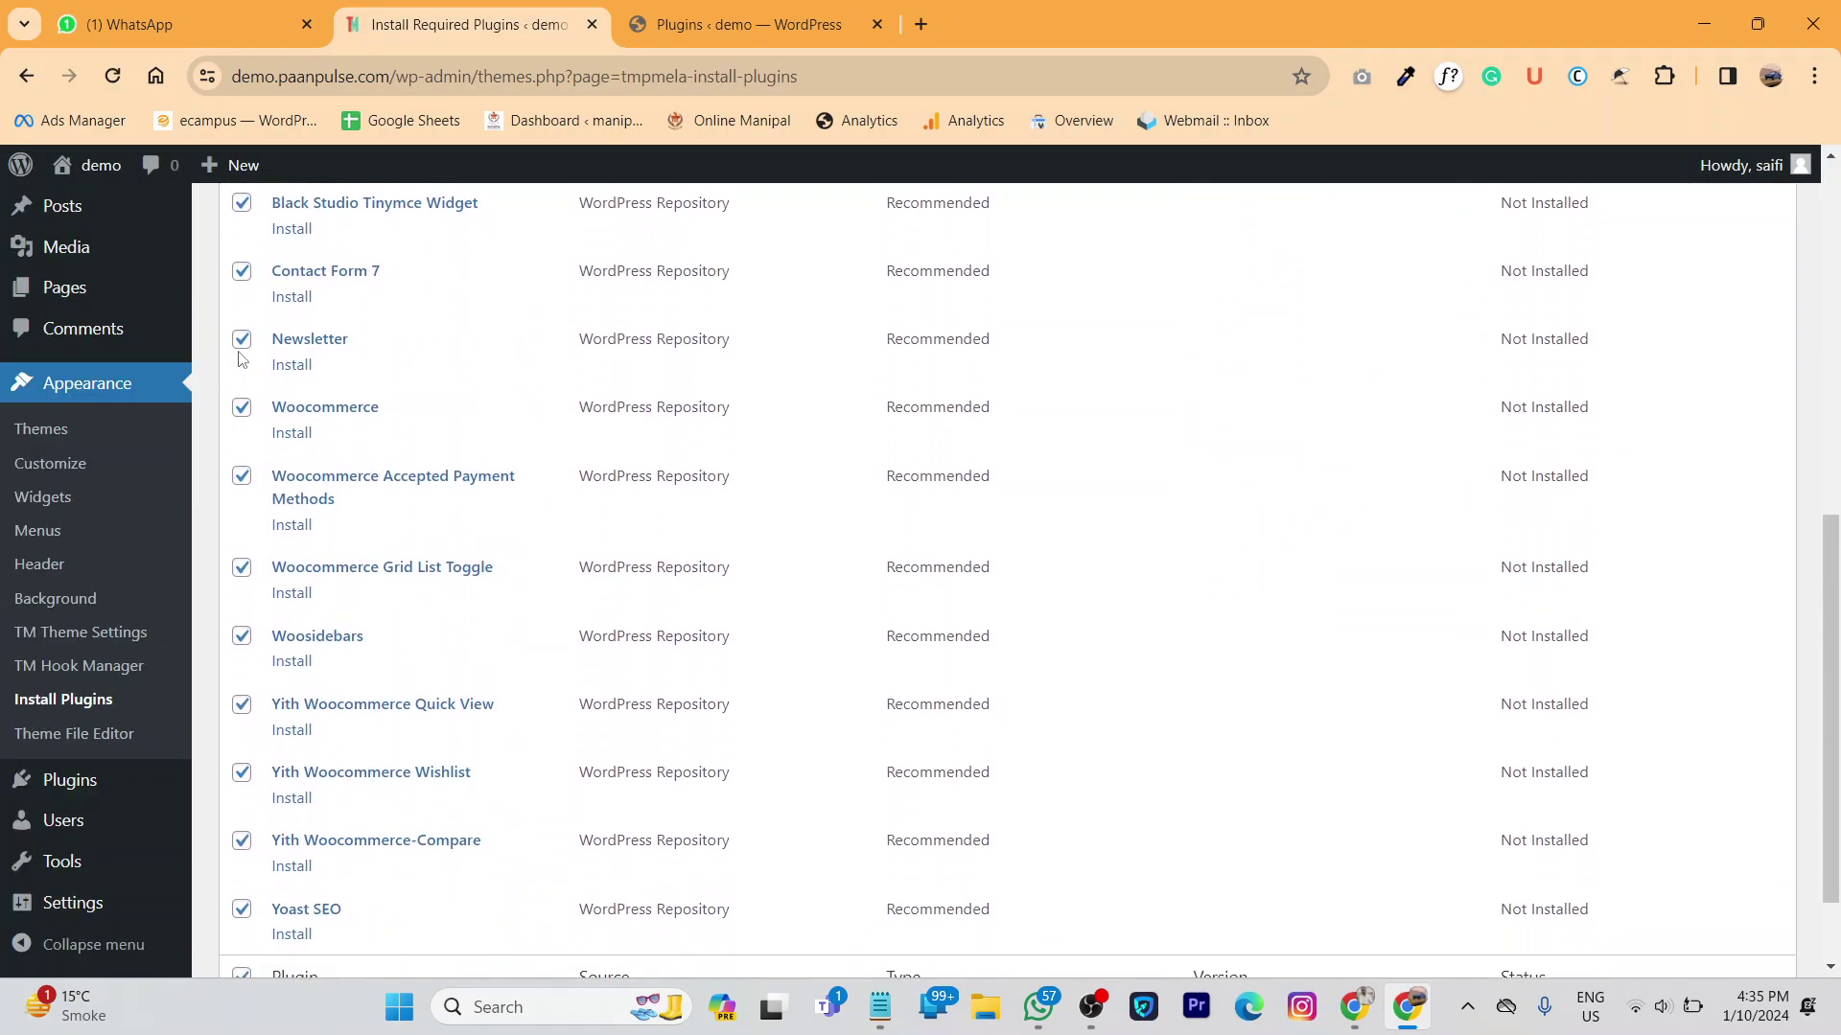
scroll(242, 360, up, 5)
scroll(241, 359, up, 4)
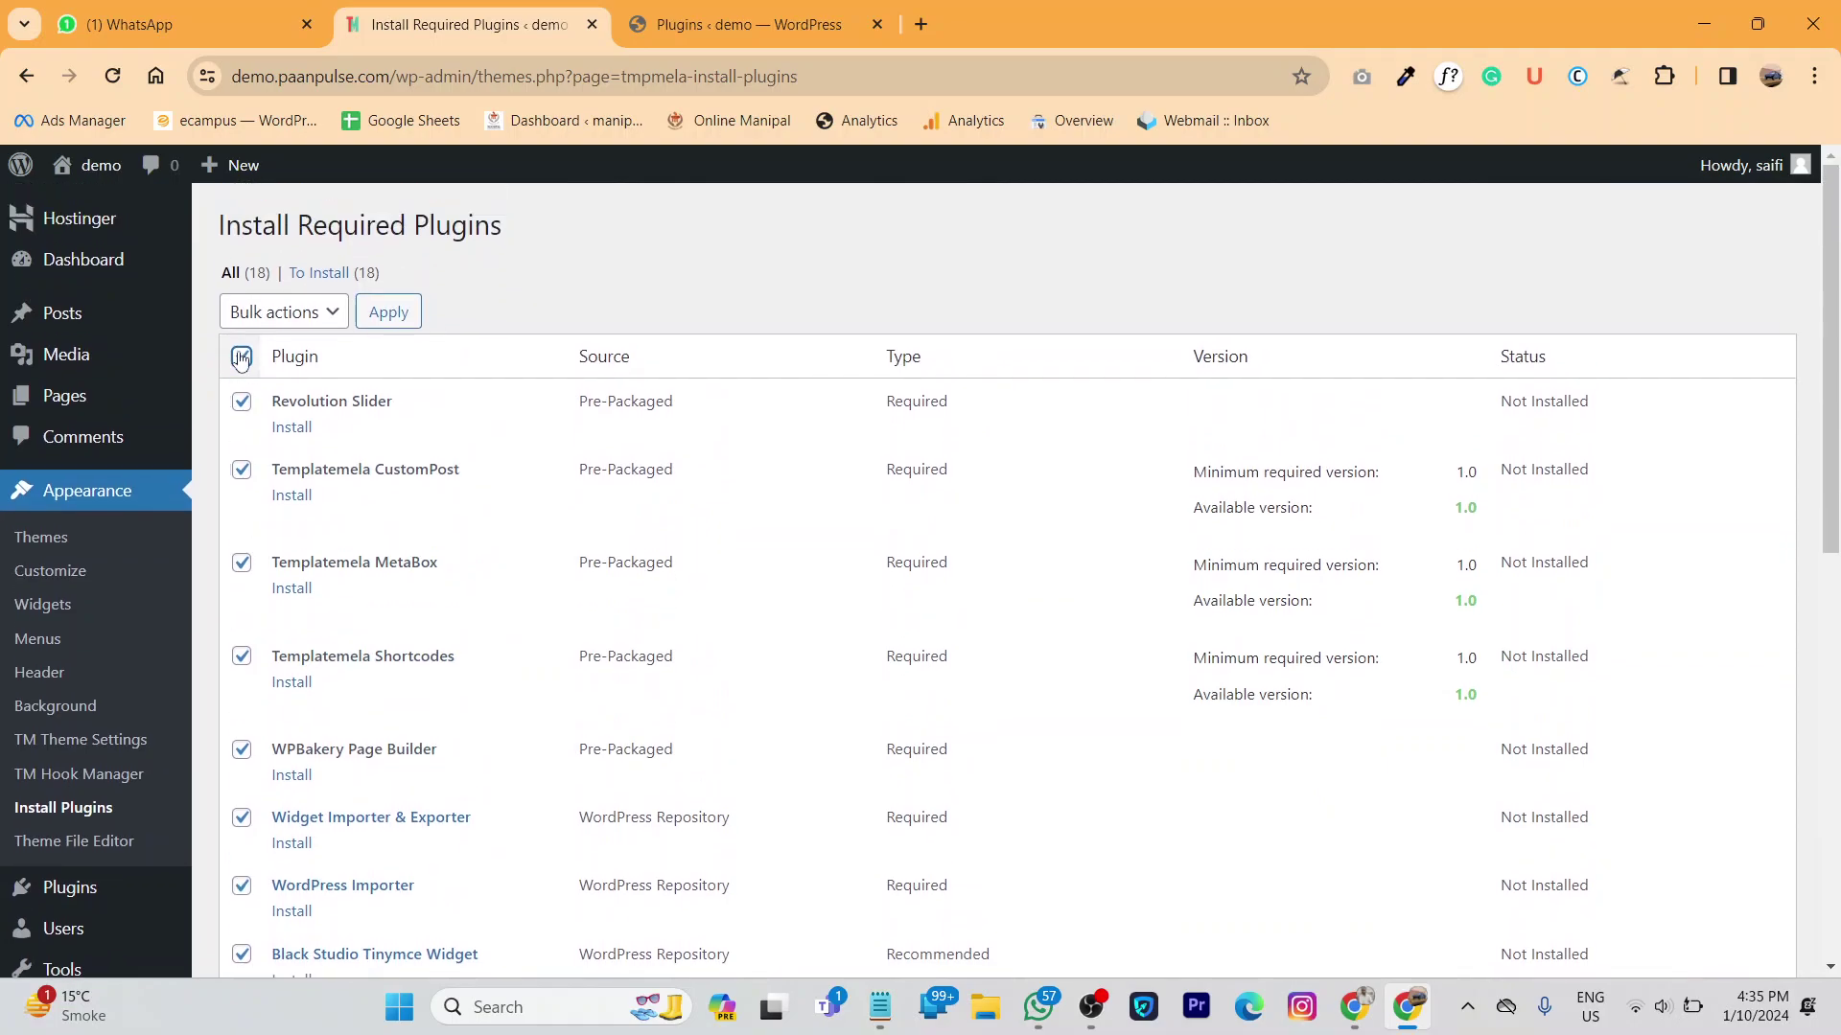
click(273, 314)
click(276, 365)
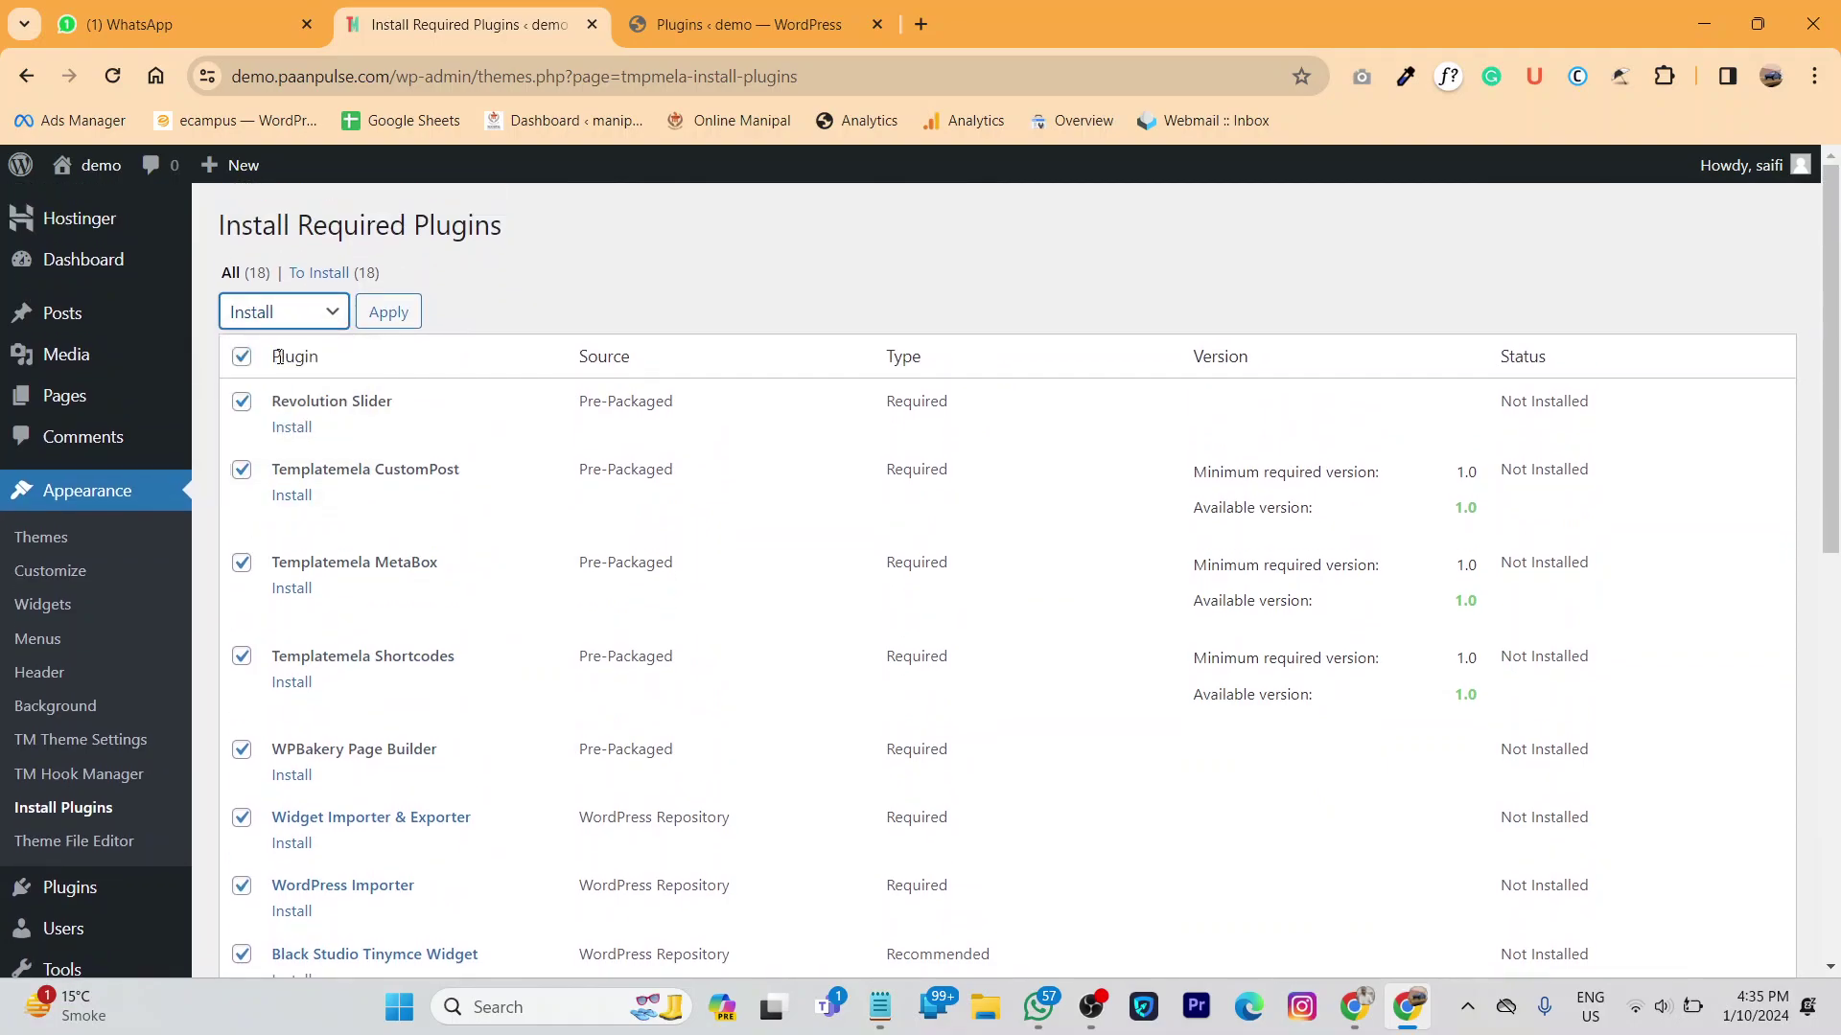
click(395, 315)
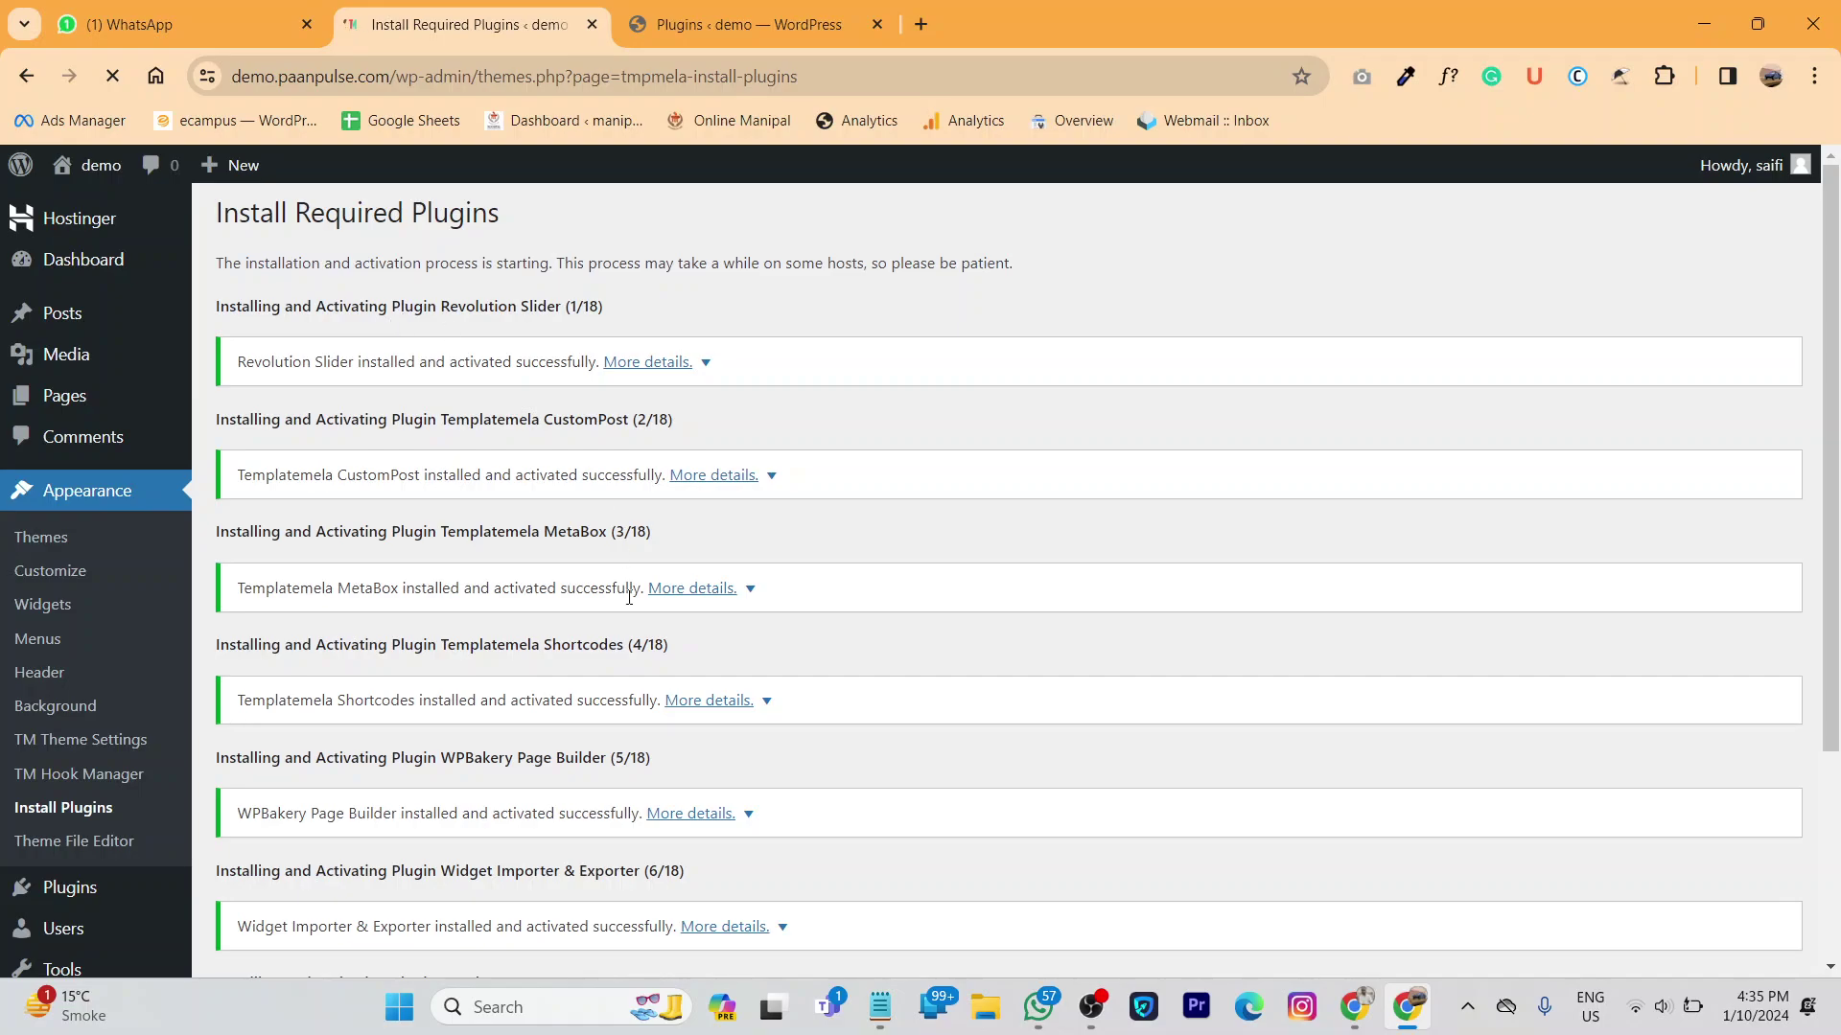
- Scroll the progress log as WordPress Importer, Contact Form 7 and Newsletter finish installing
scroll(628, 589, down, 3)
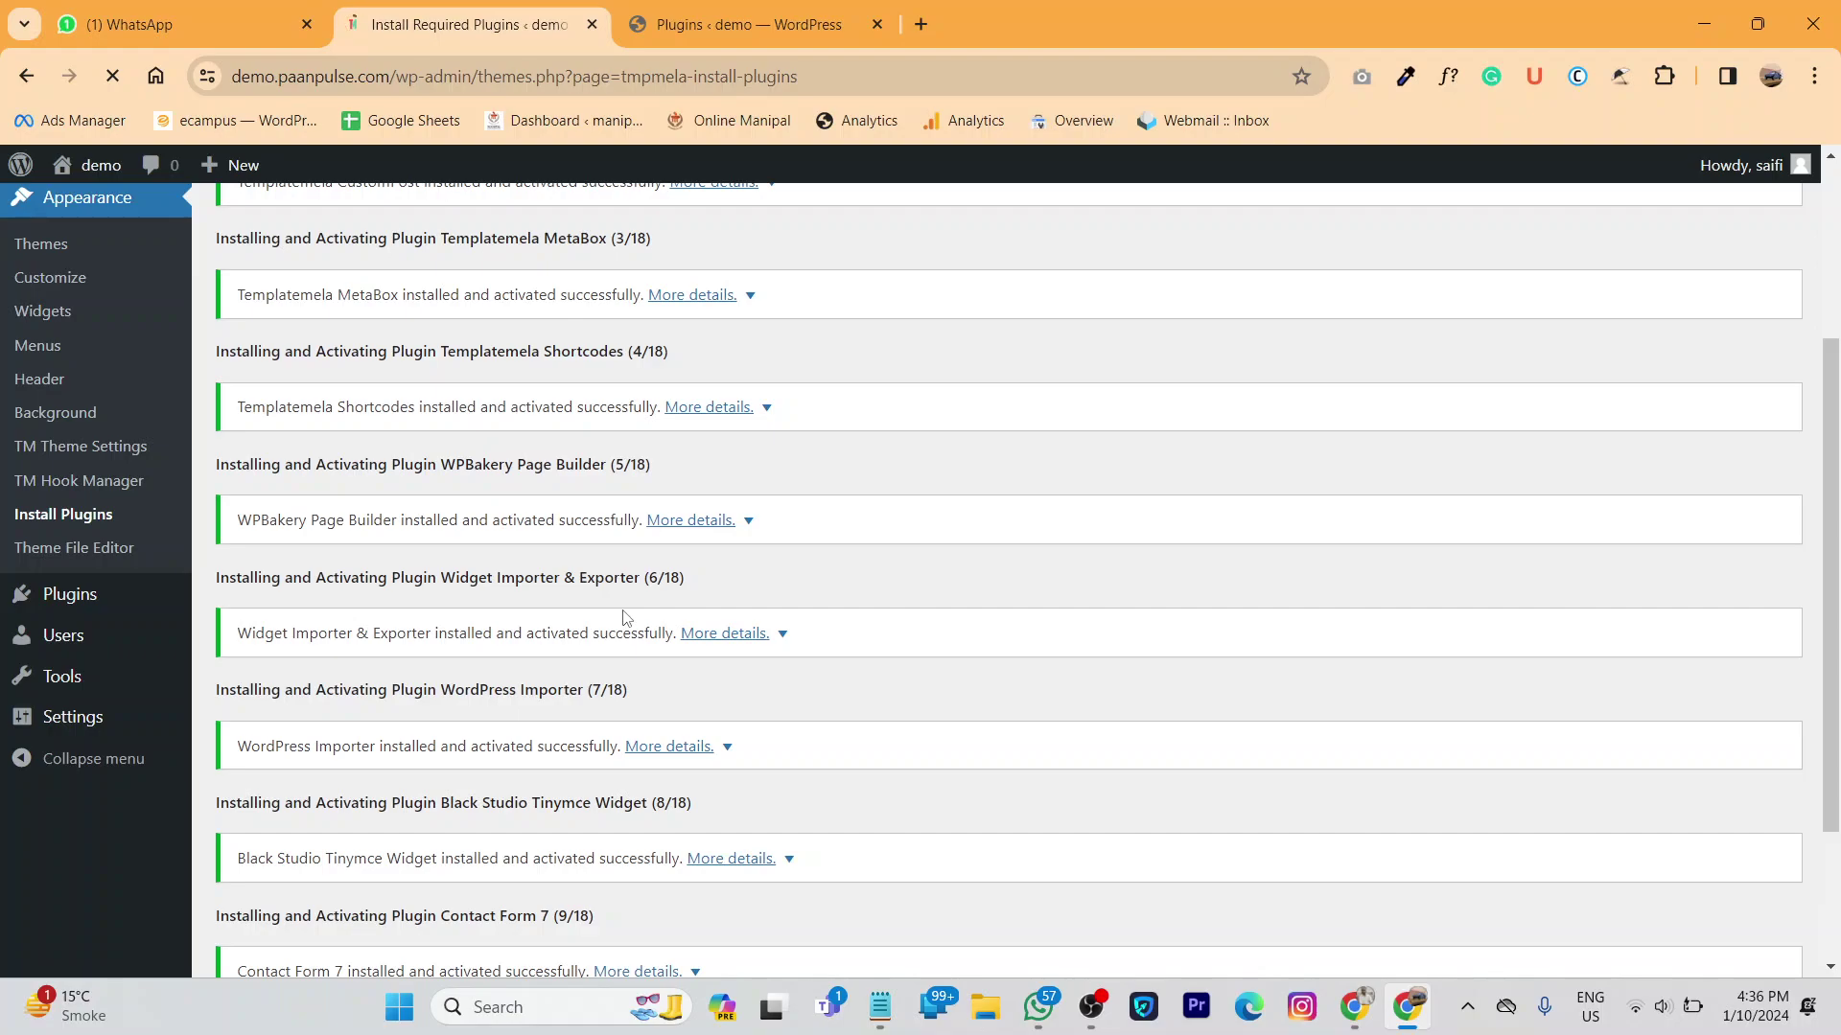
scroll(625, 616, down, 2)
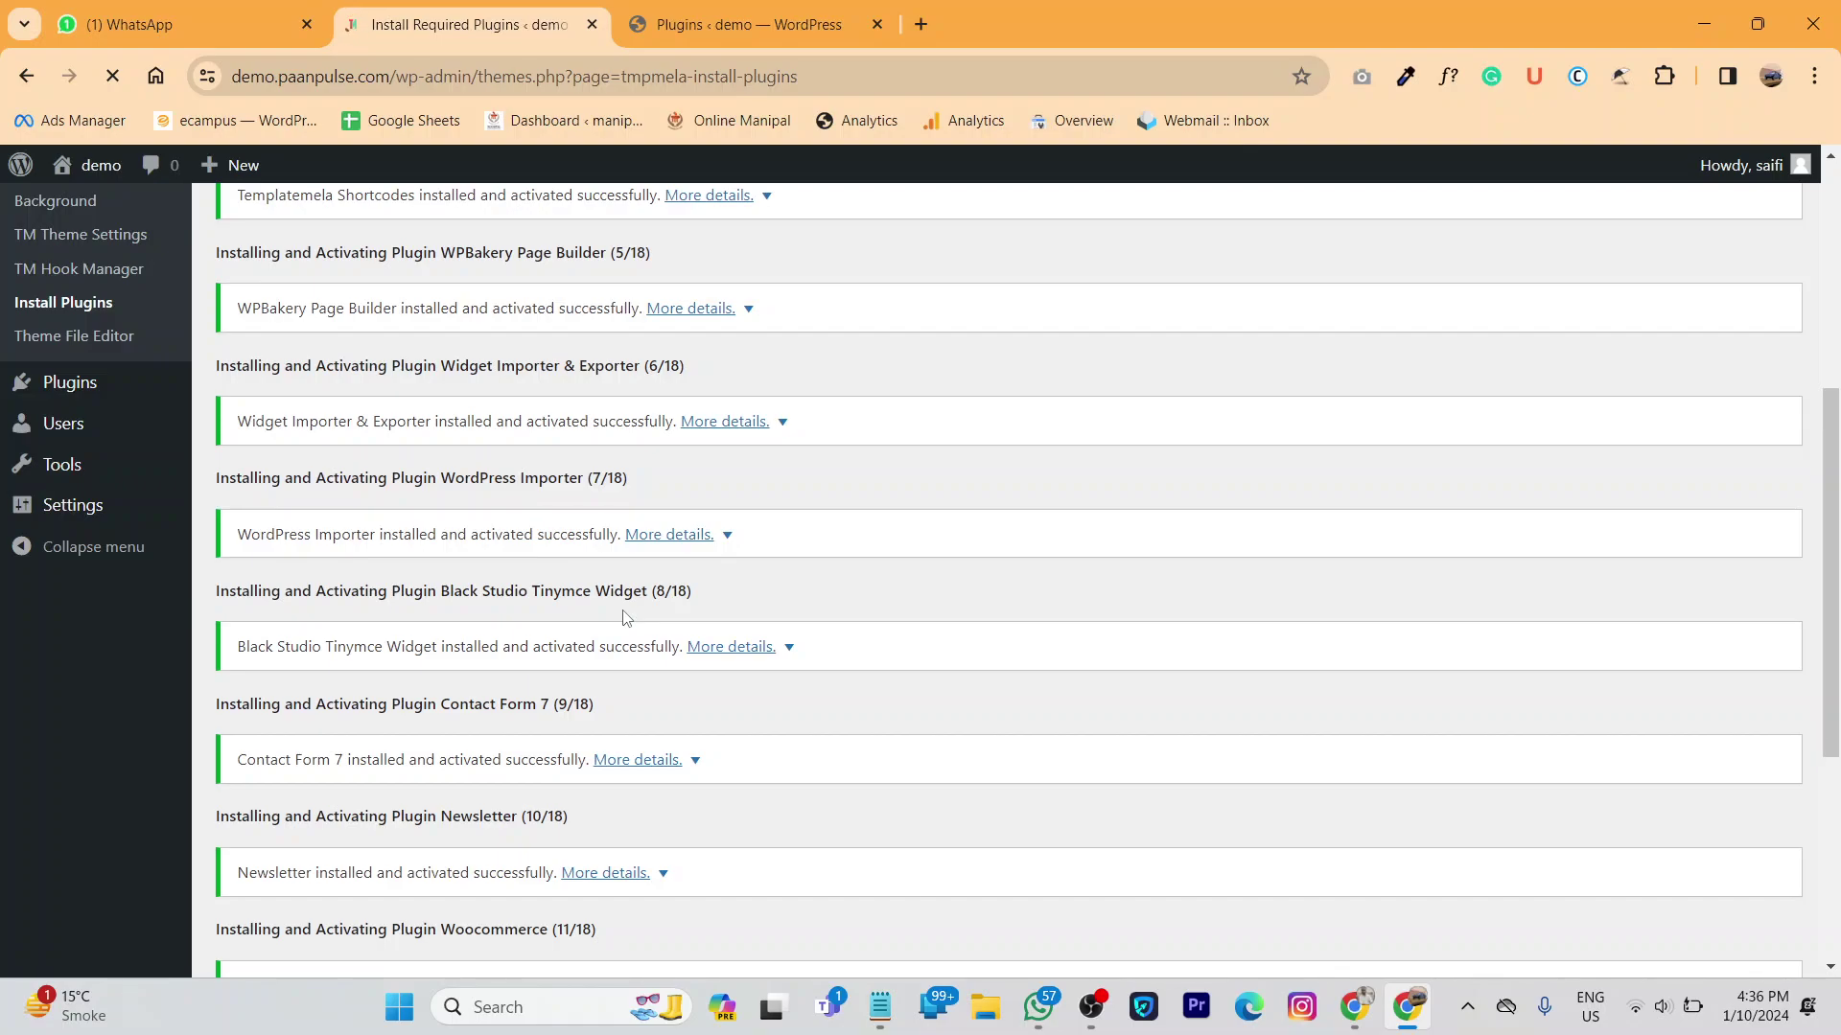
- Scroll down the install log to Yoast SEO's 18/18 success, then back to the top
scroll(625, 616, down, 6)
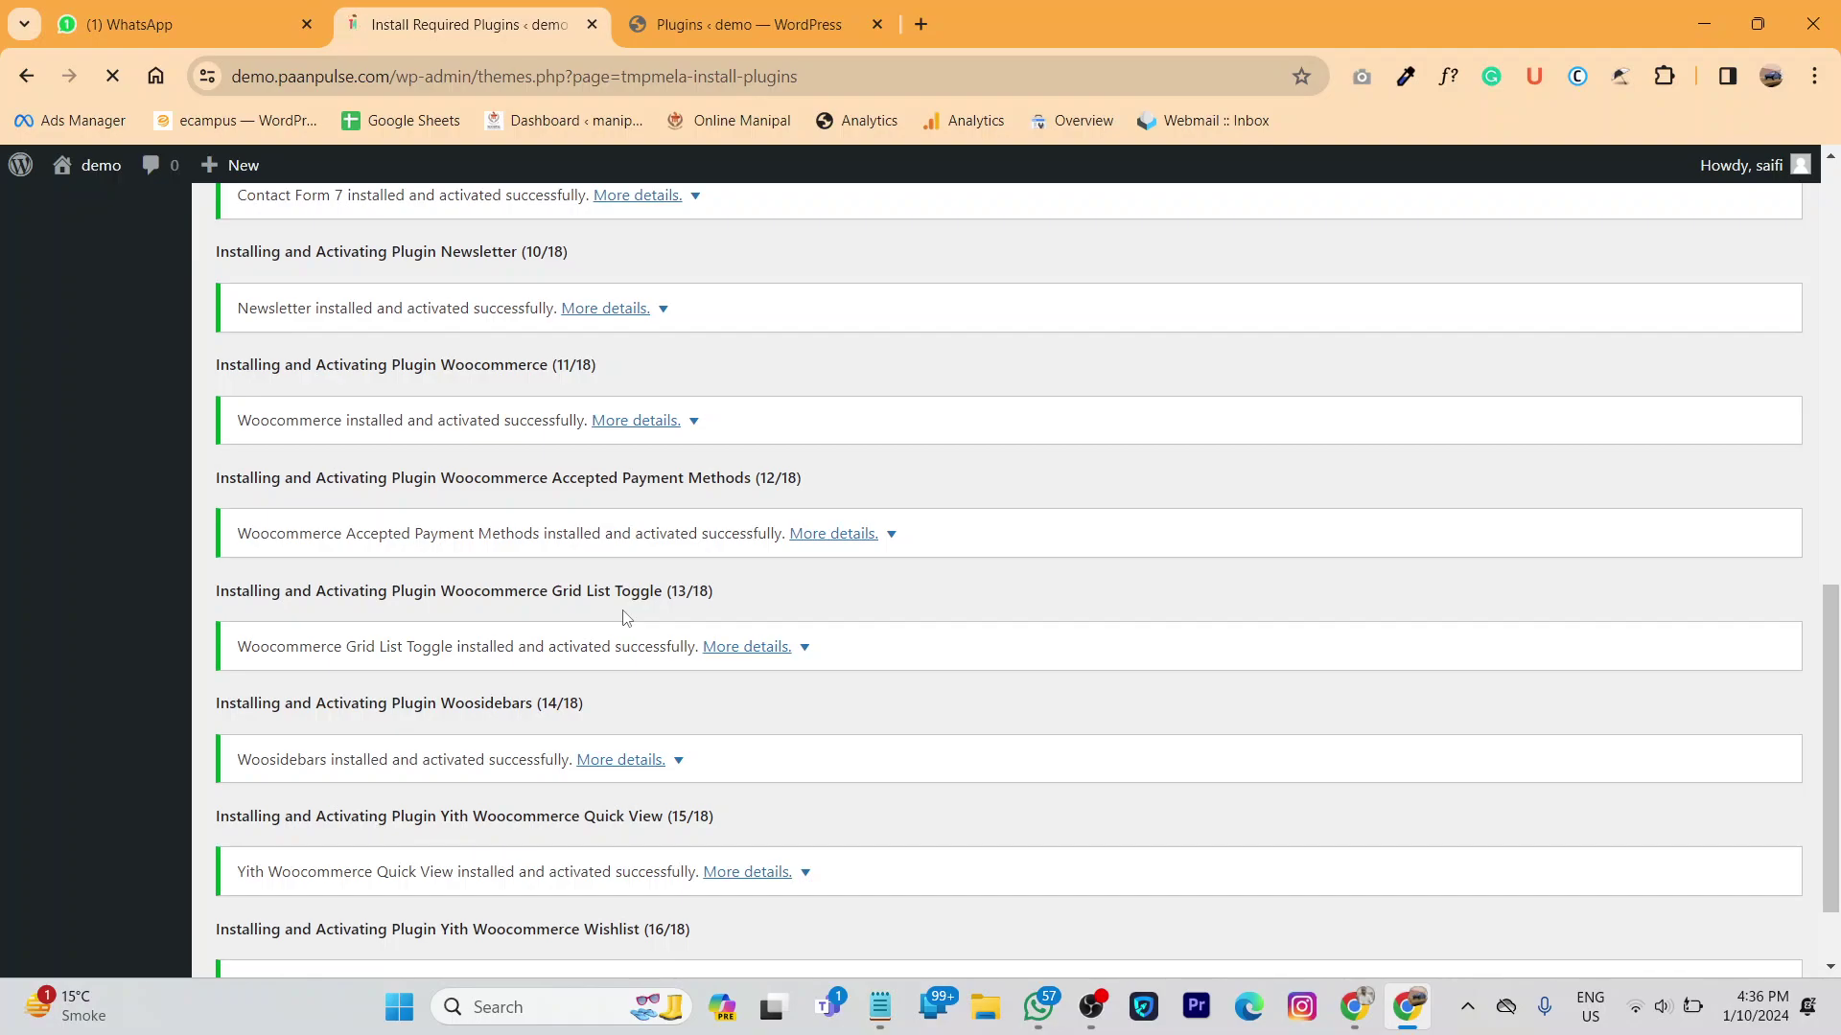
scroll(625, 617, down, 1)
scroll(625, 617, down, 1)
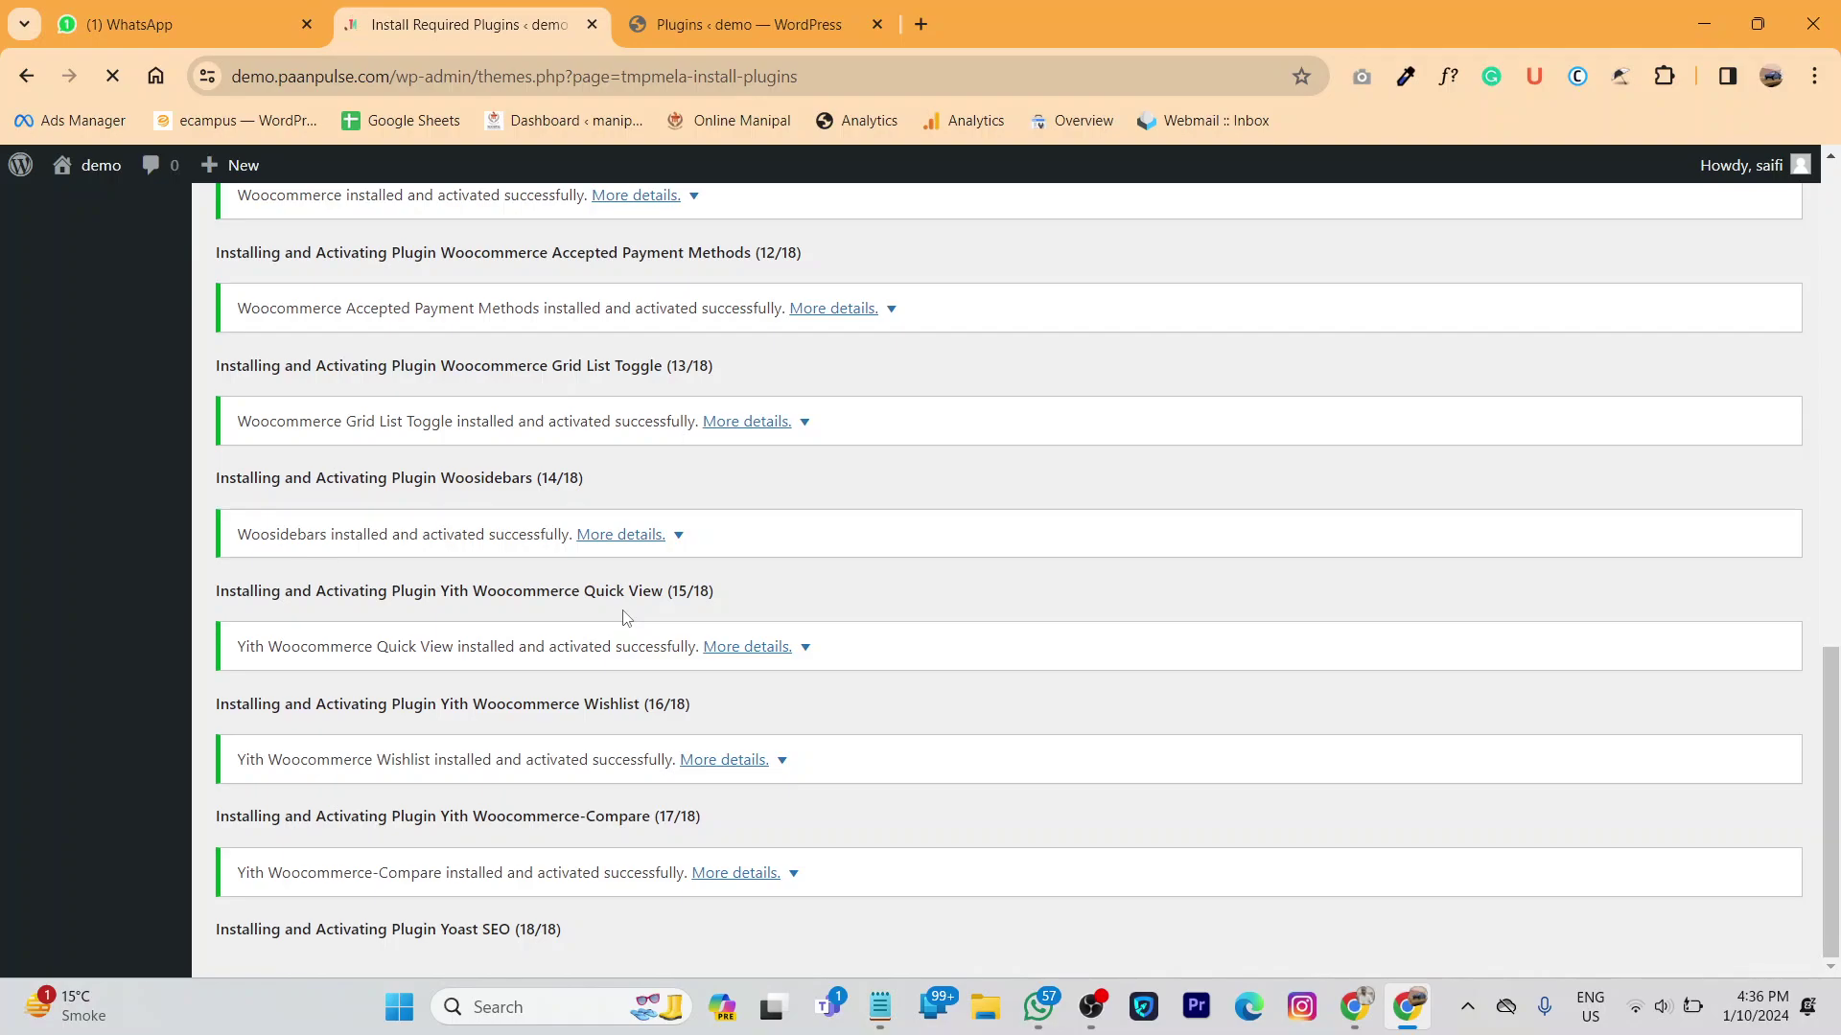
scroll(625, 617, down, 1)
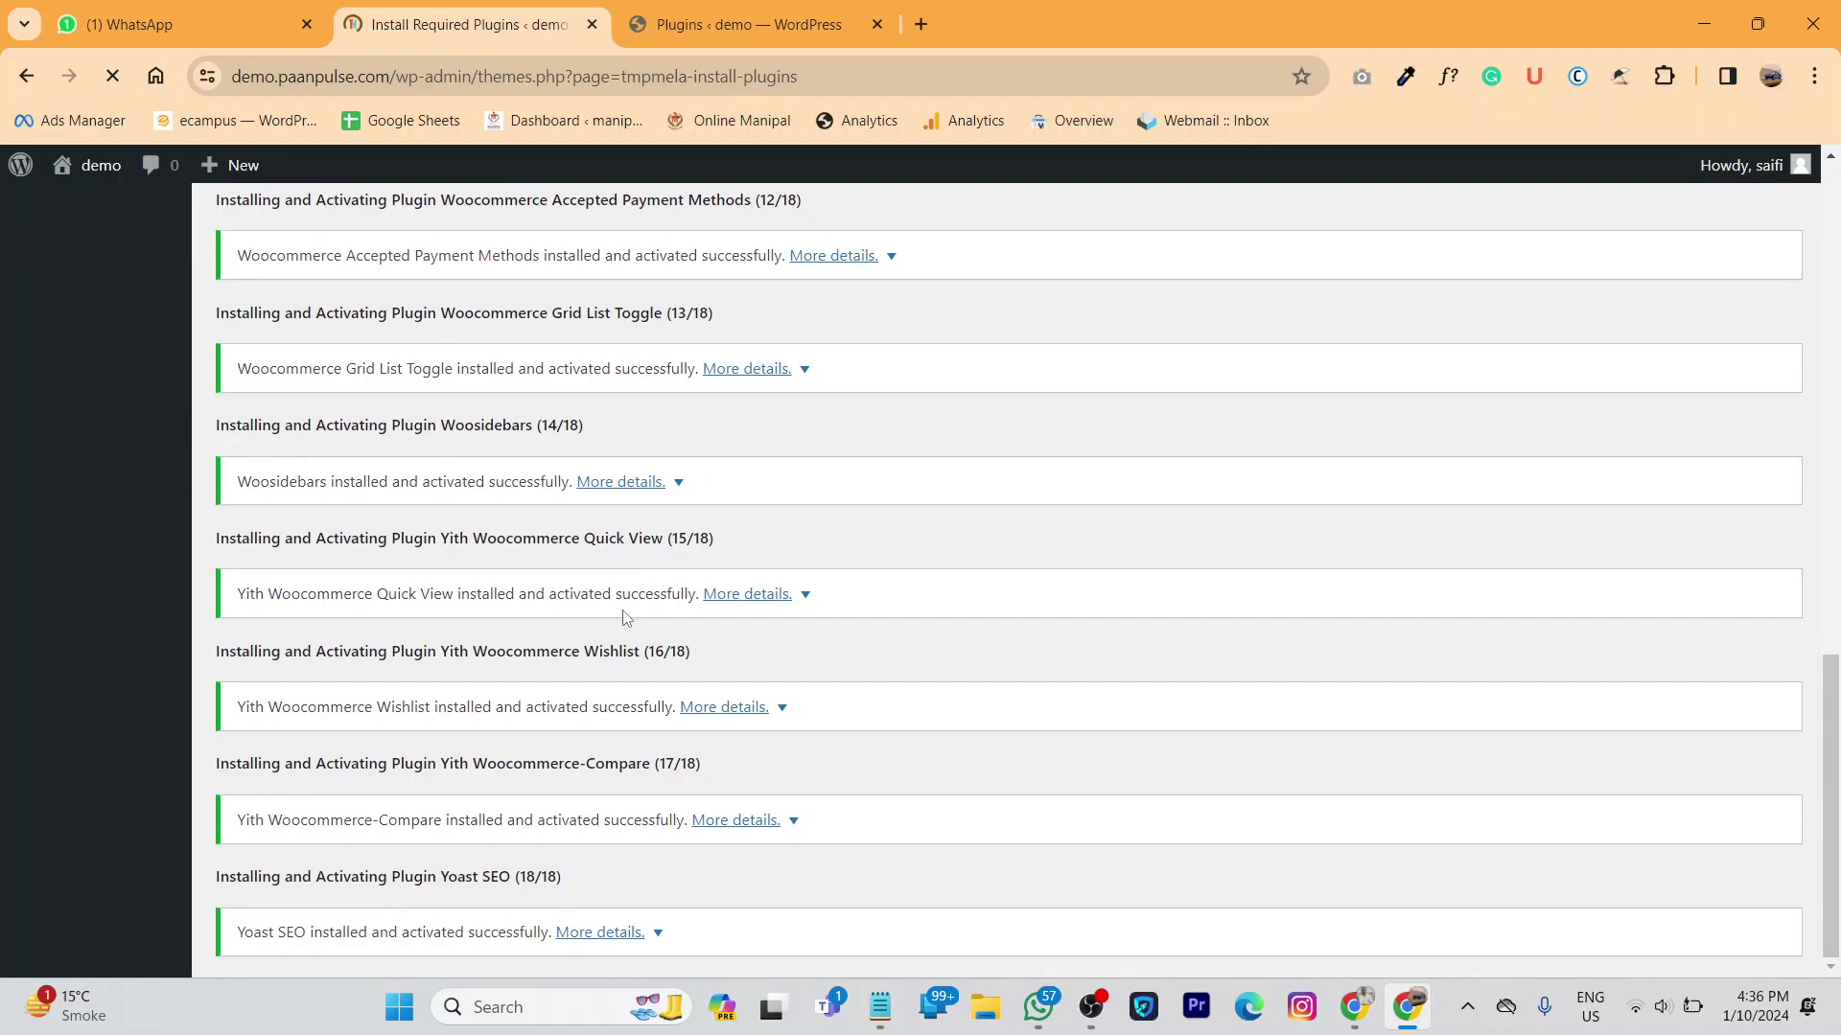
scroll(623, 616, up, 15)
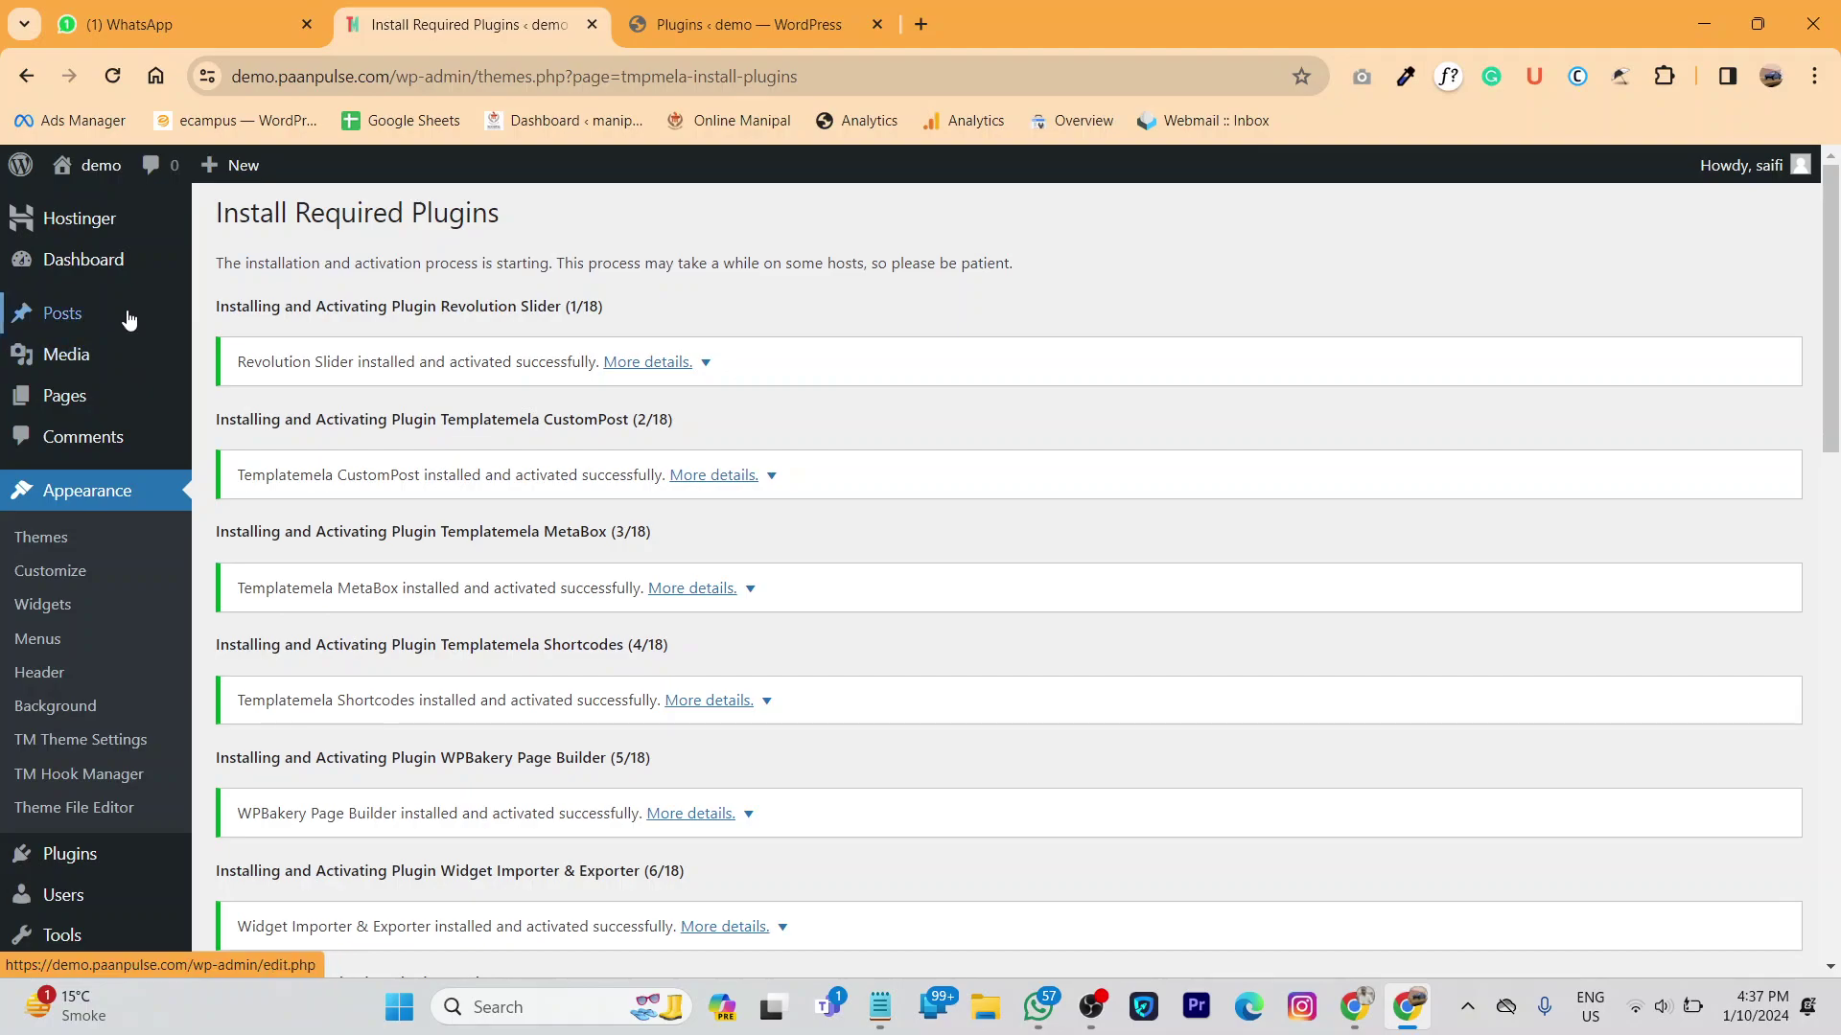
- Open All Posts, Add New with AI, Add New Post, Categories and Tags in new tabs
mouse_move(112, 320)
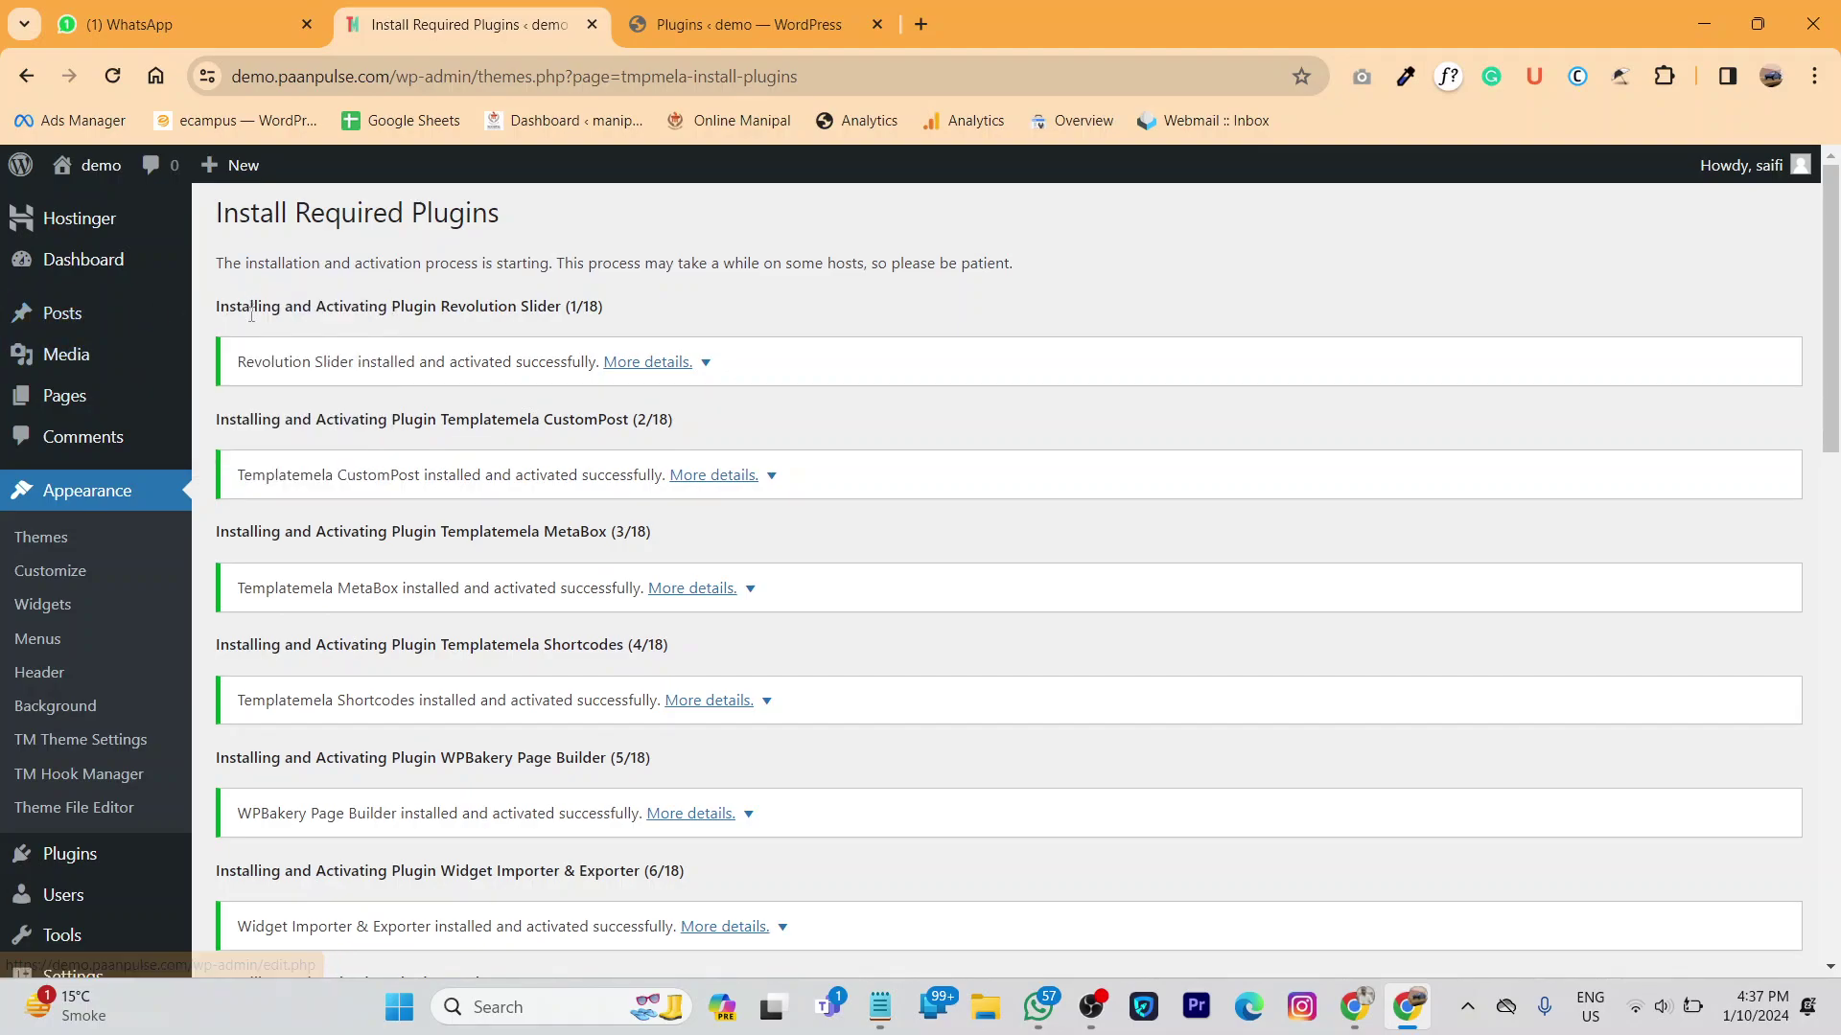
ctrl+click(230, 314)
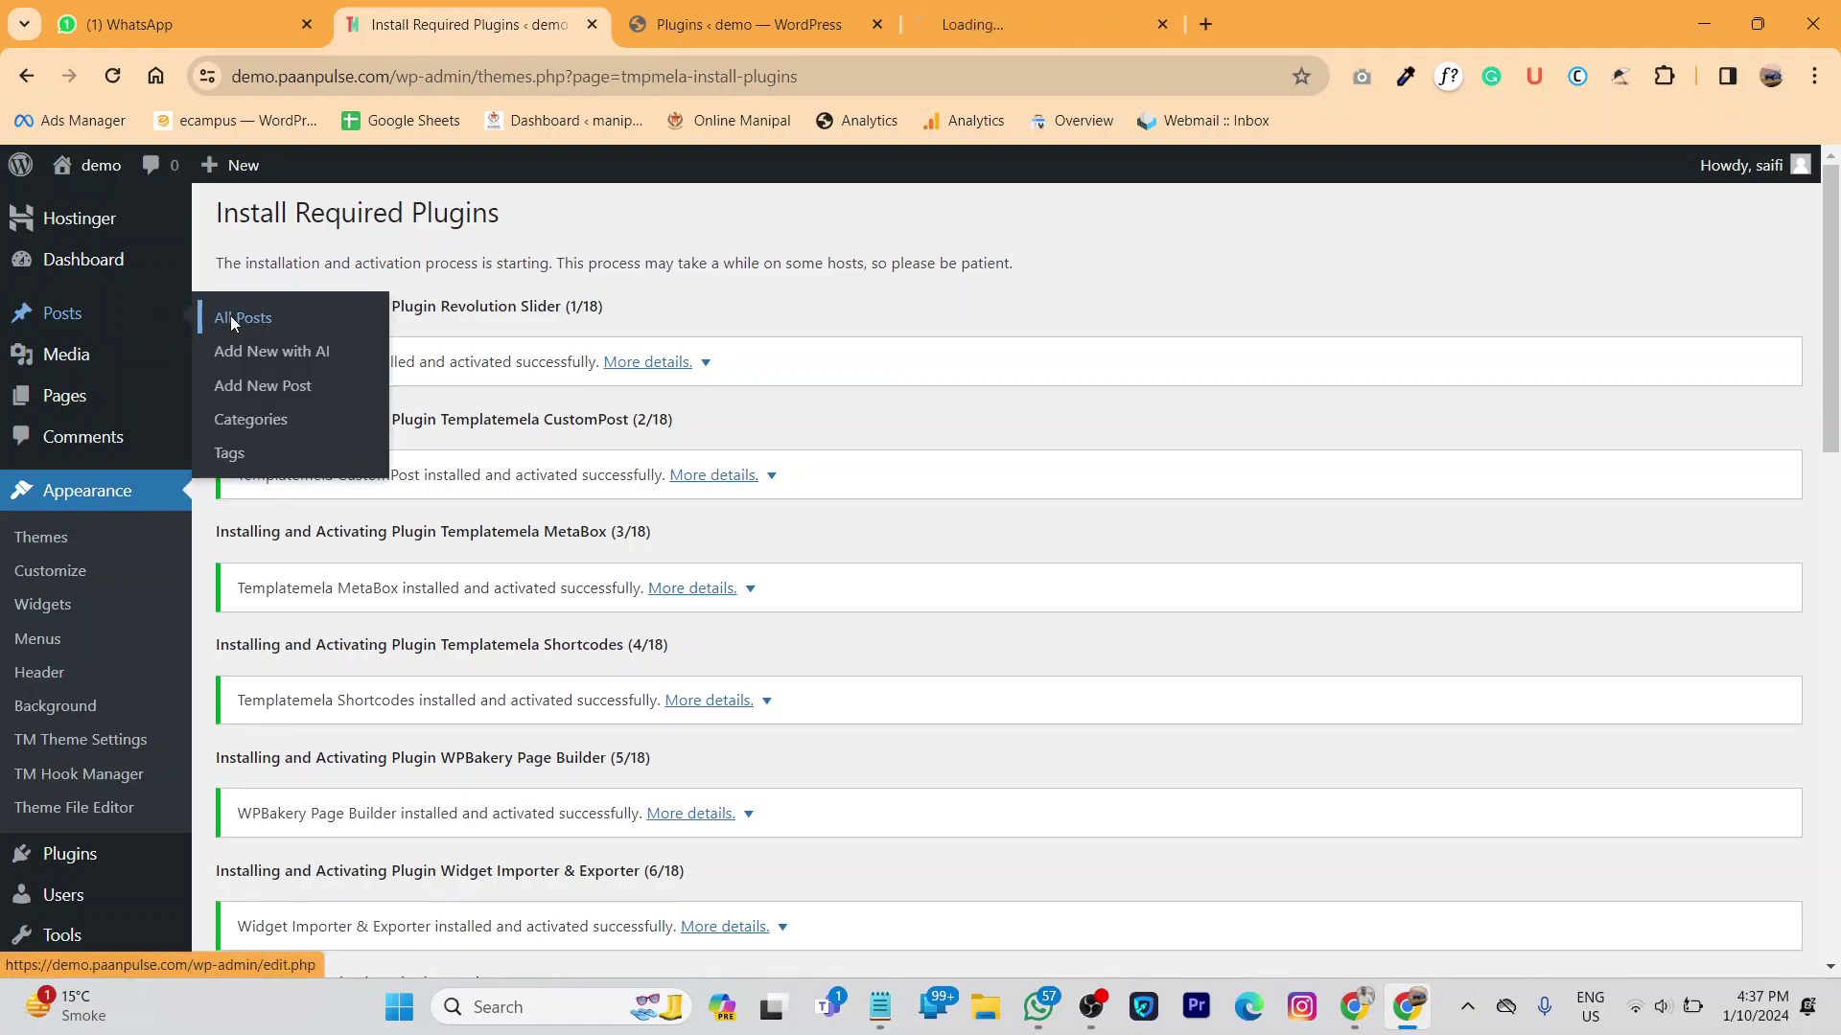
ctrl+click(264, 352)
ctrl+click(256, 386)
ctrl+click(250, 419)
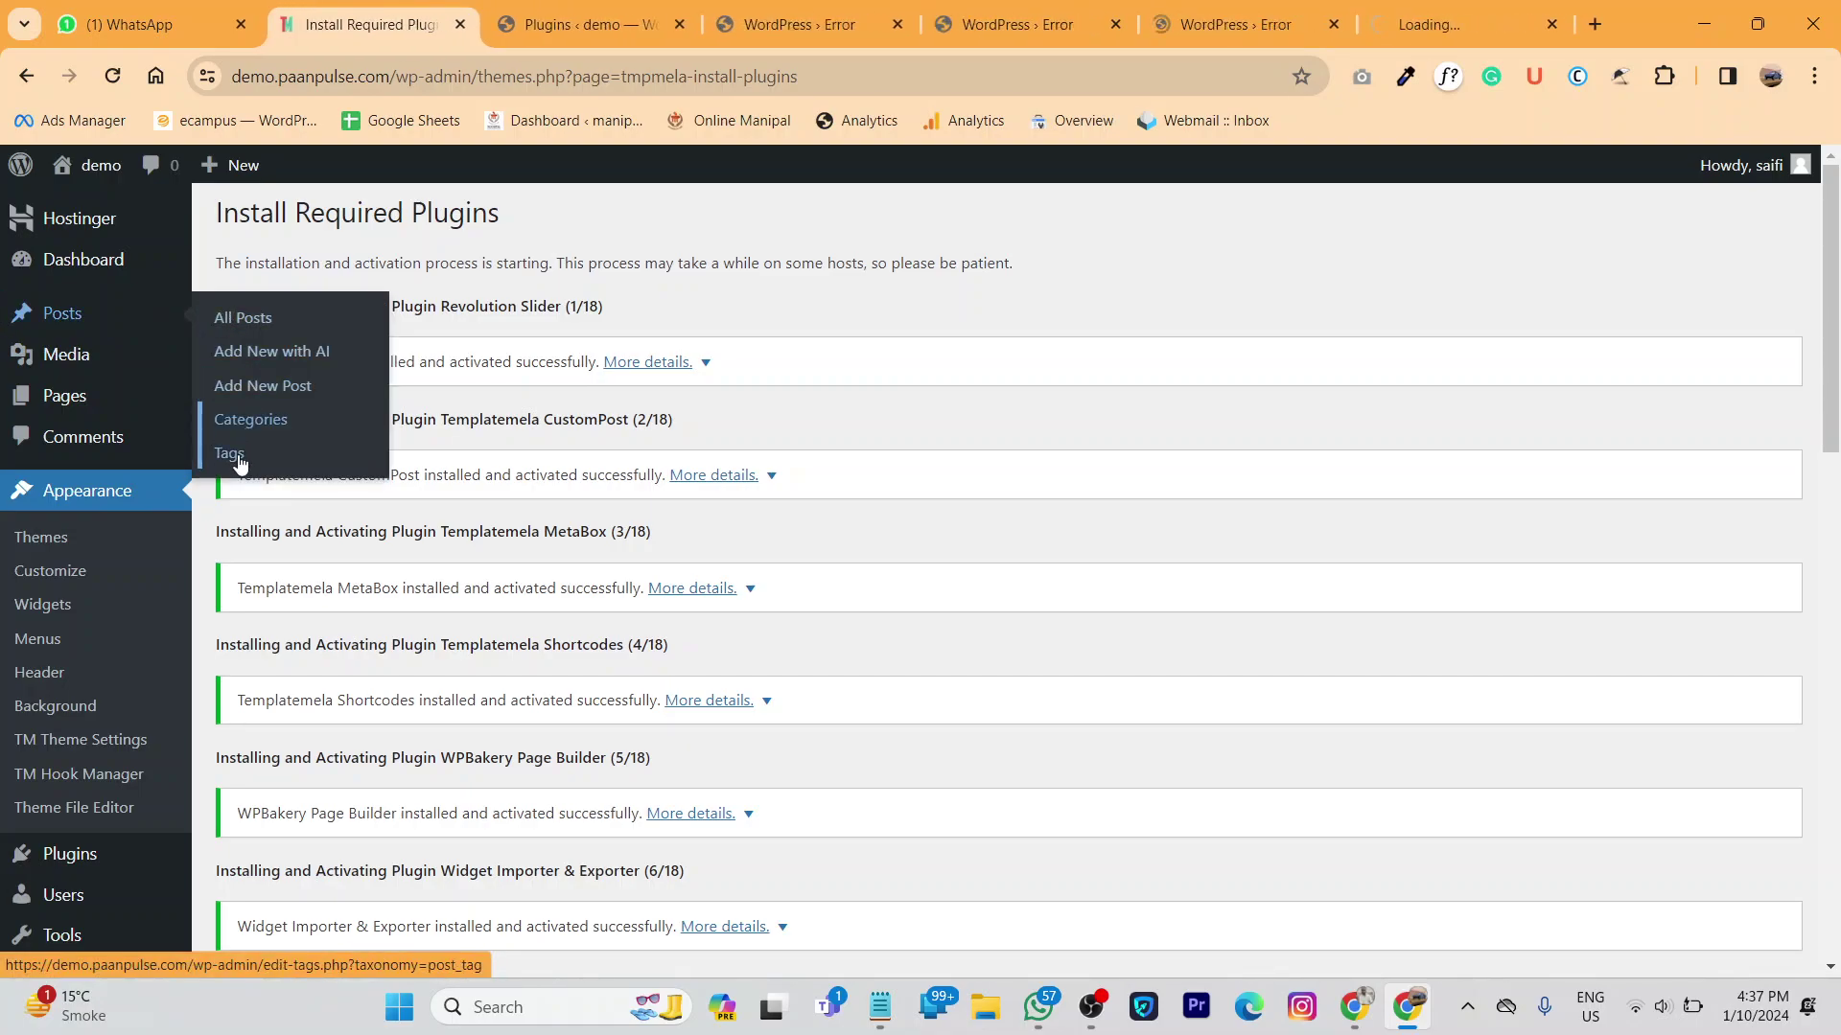
ctrl+click(231, 454)
- Close the error tabs and refresh the Plugins page, which shows a critical error
click(668, 8)
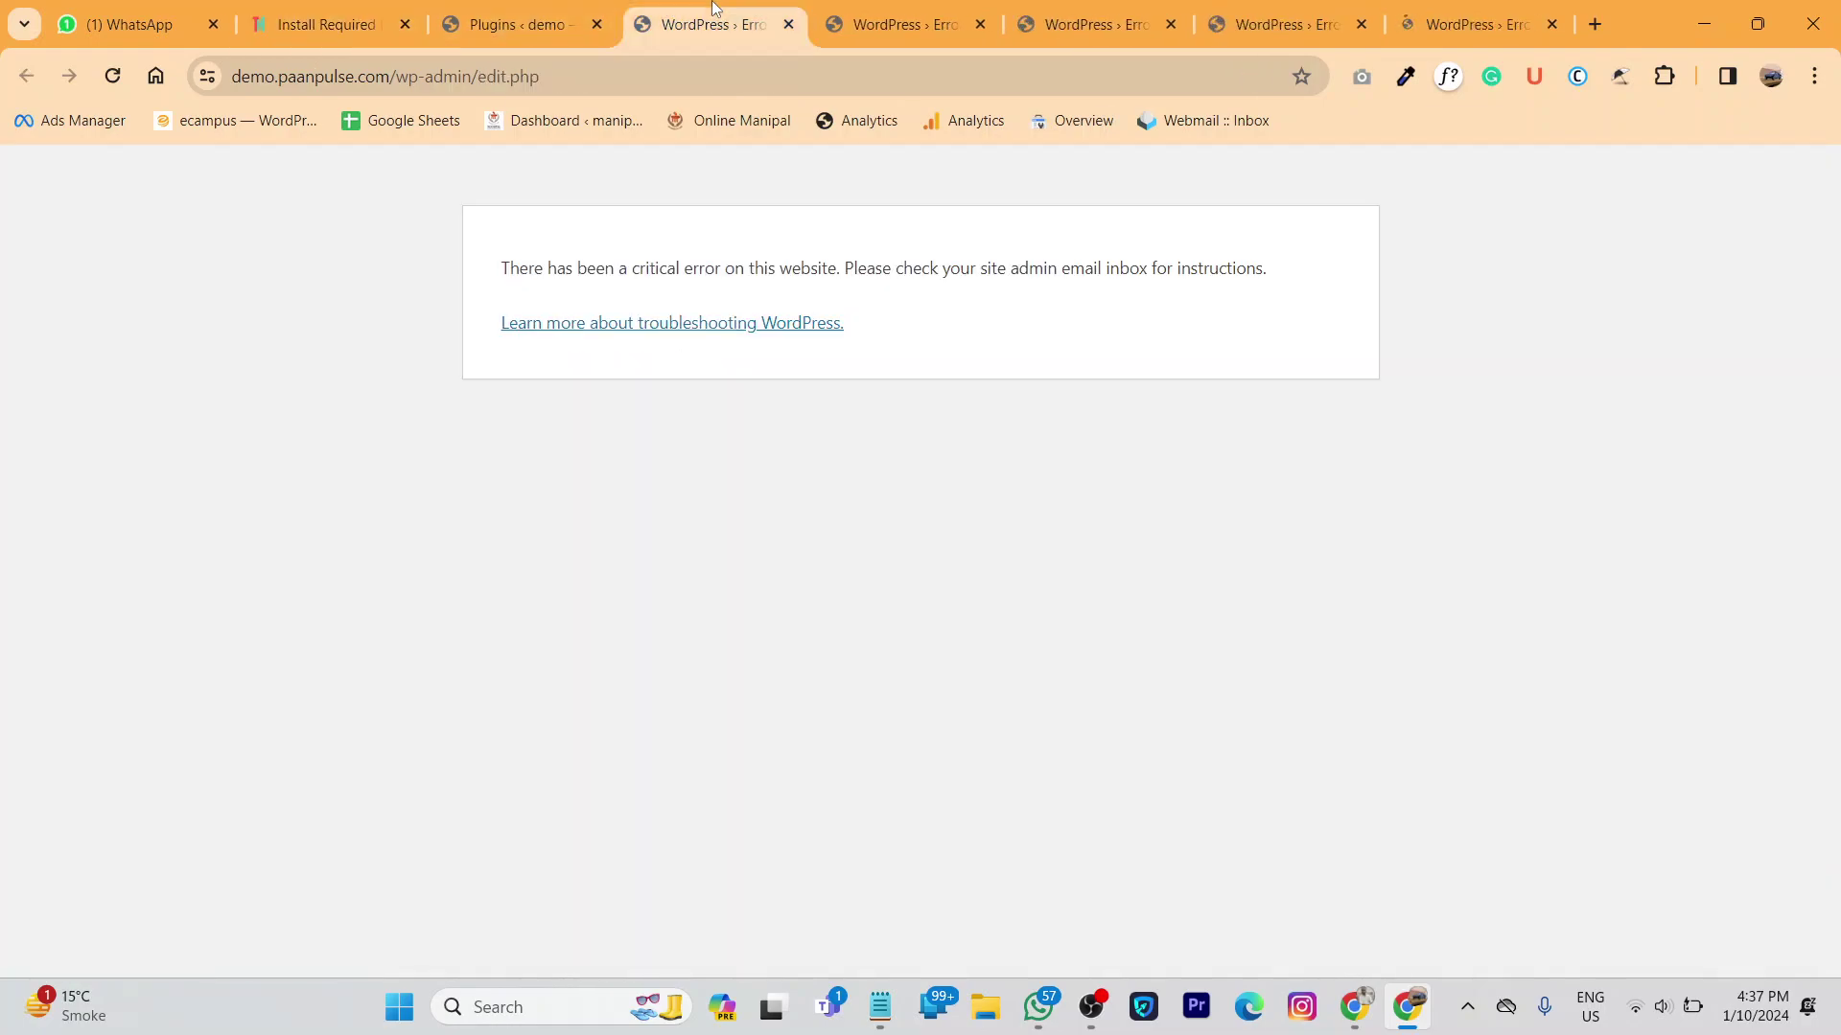
key(ctrl+w)
key(ctrl+w)
key(ctrl+w)
key(ctrl+w)
key(ctrl+w)
key(ctrl+w)
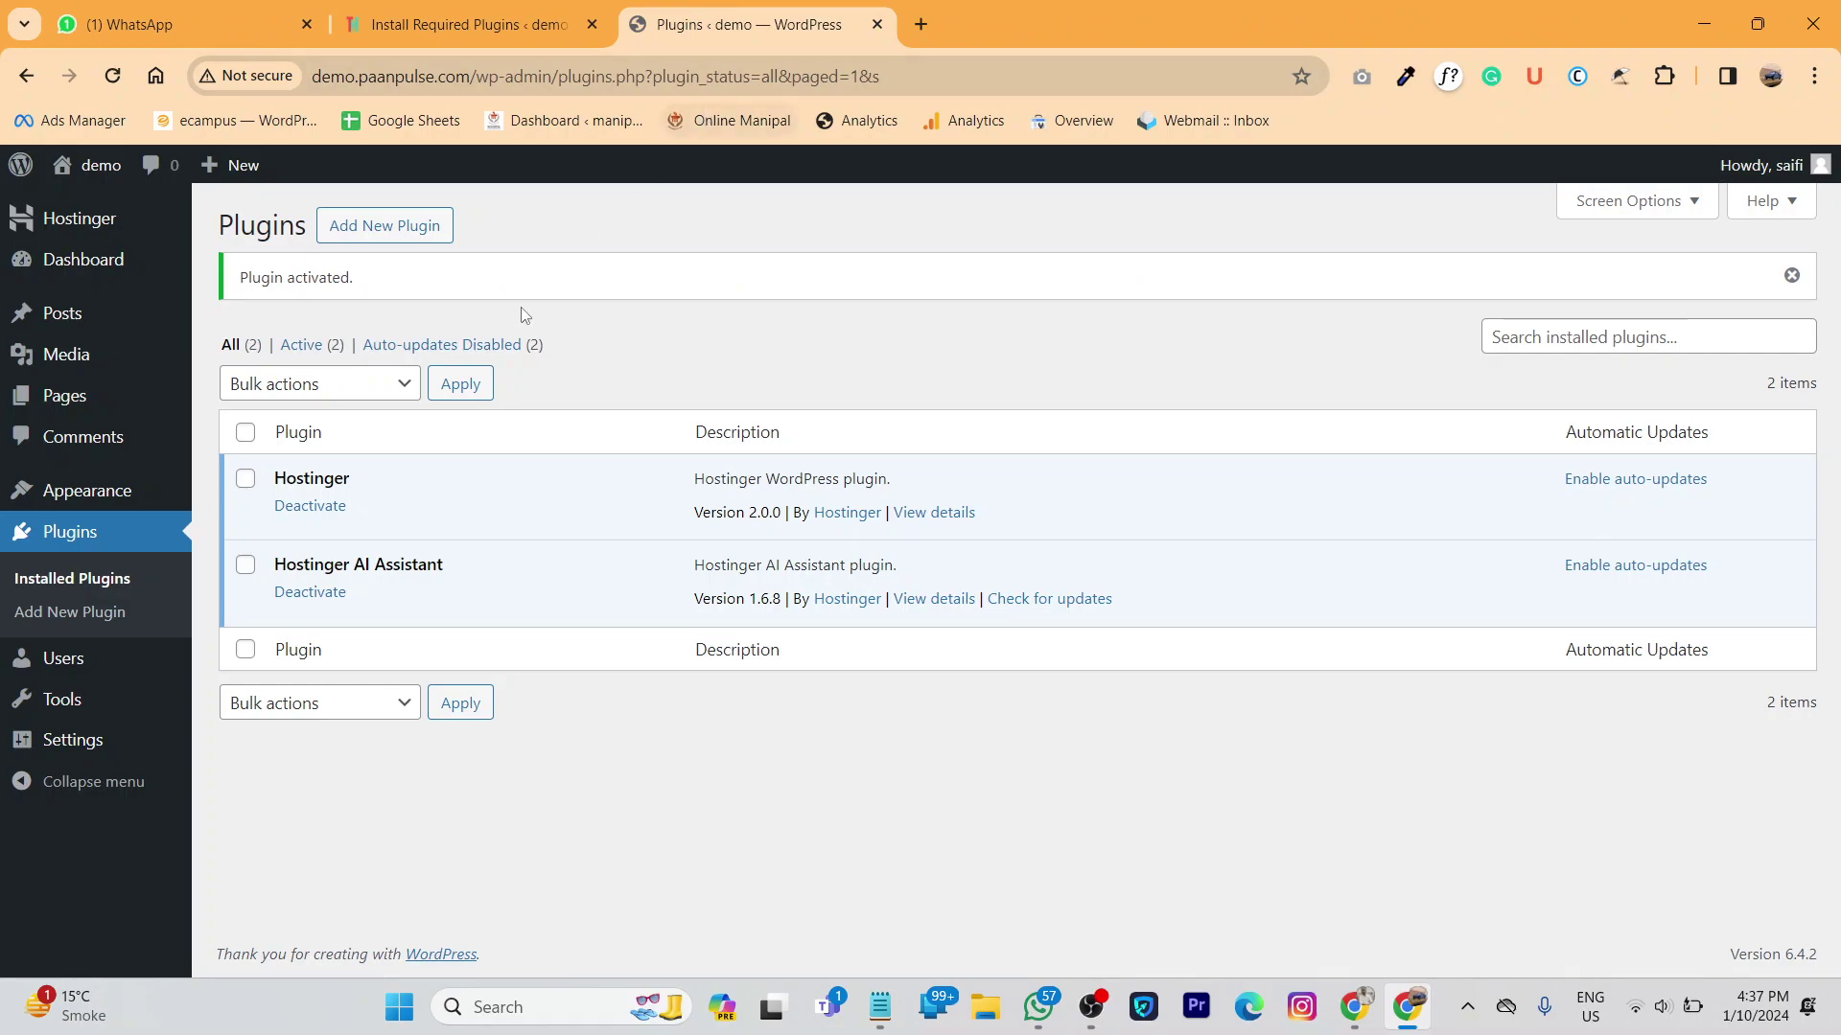
mouse_move(139, 503)
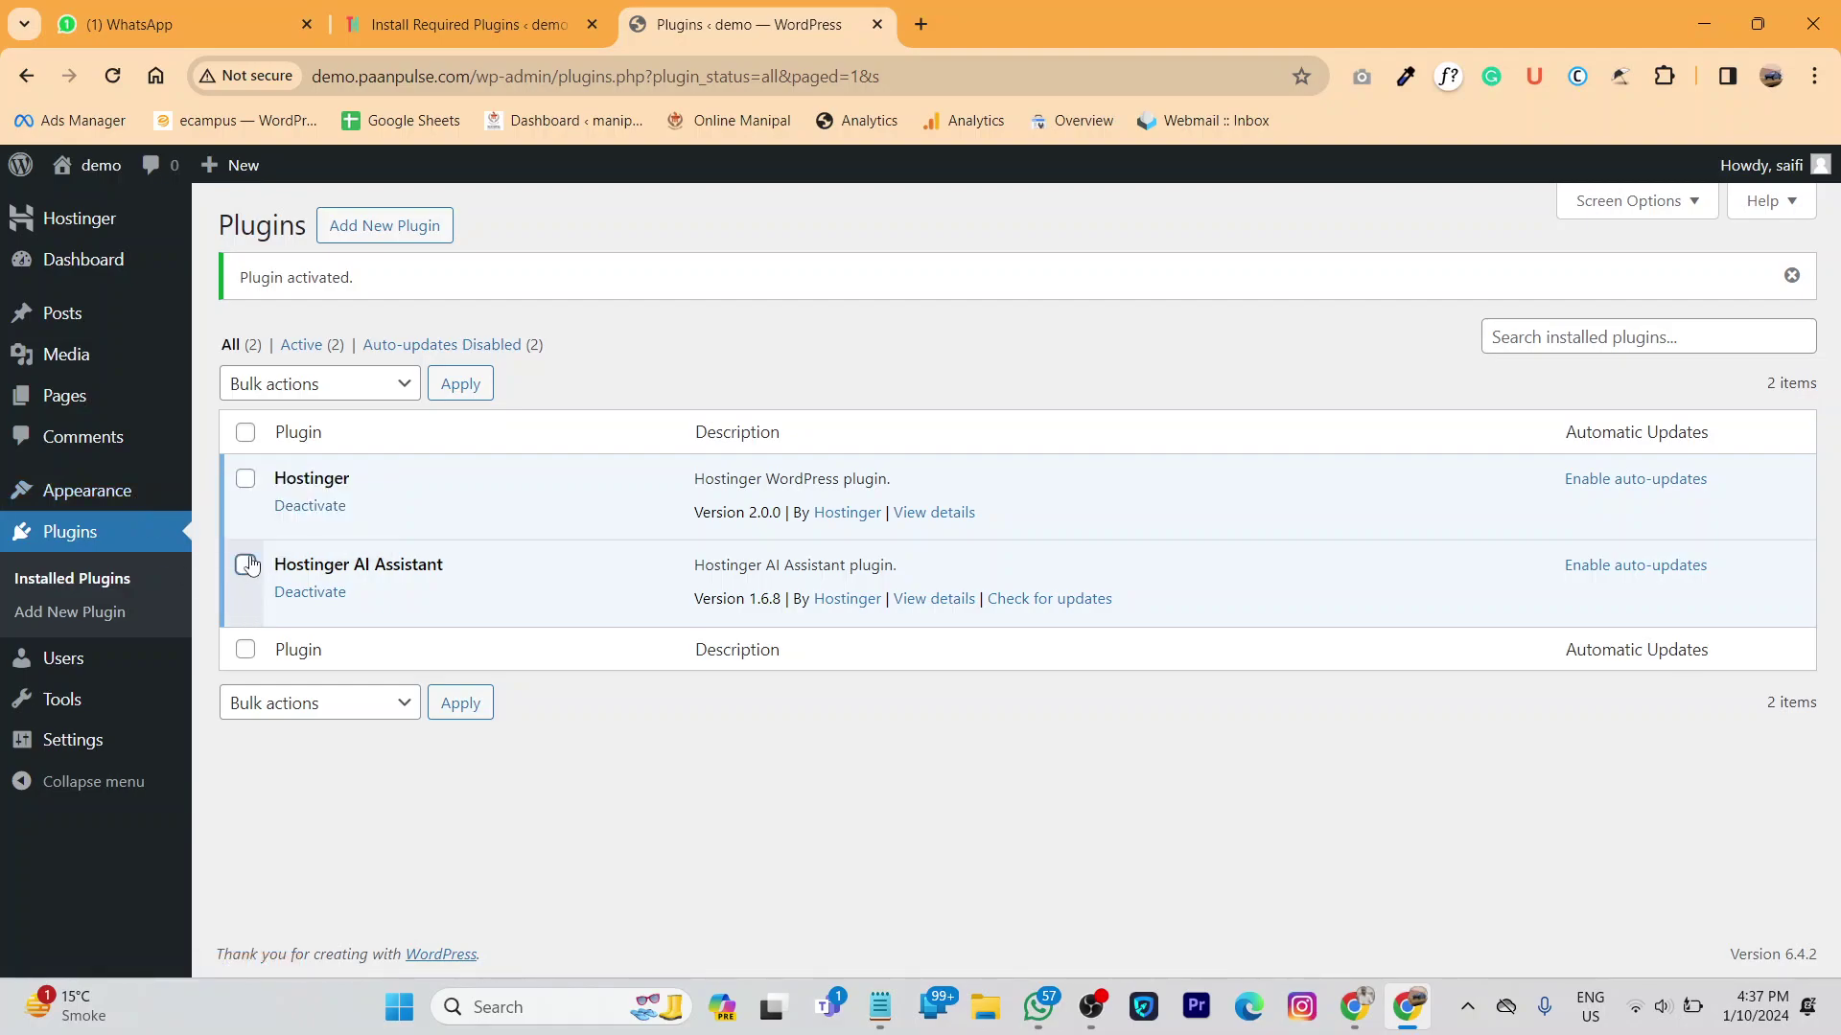
key(F5)
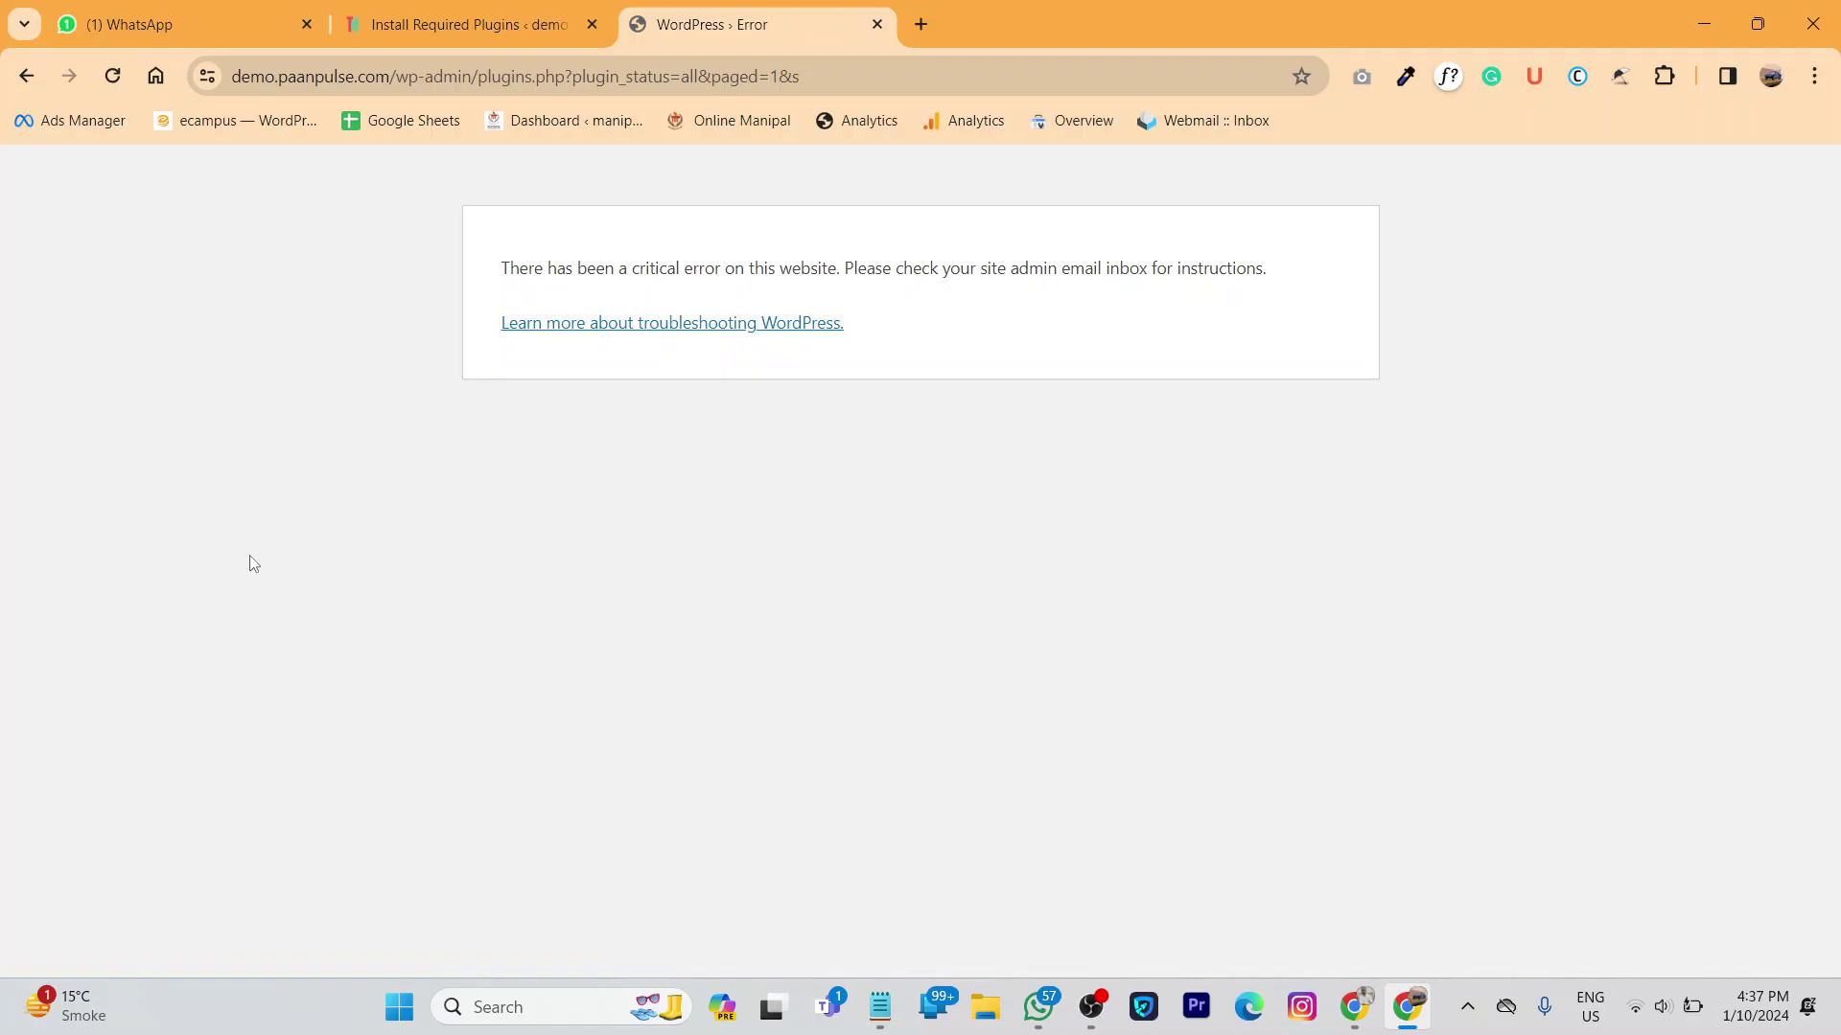
- Trim the address to demo.paanpulse.com/wp-admin/ and load it
key(Tab)
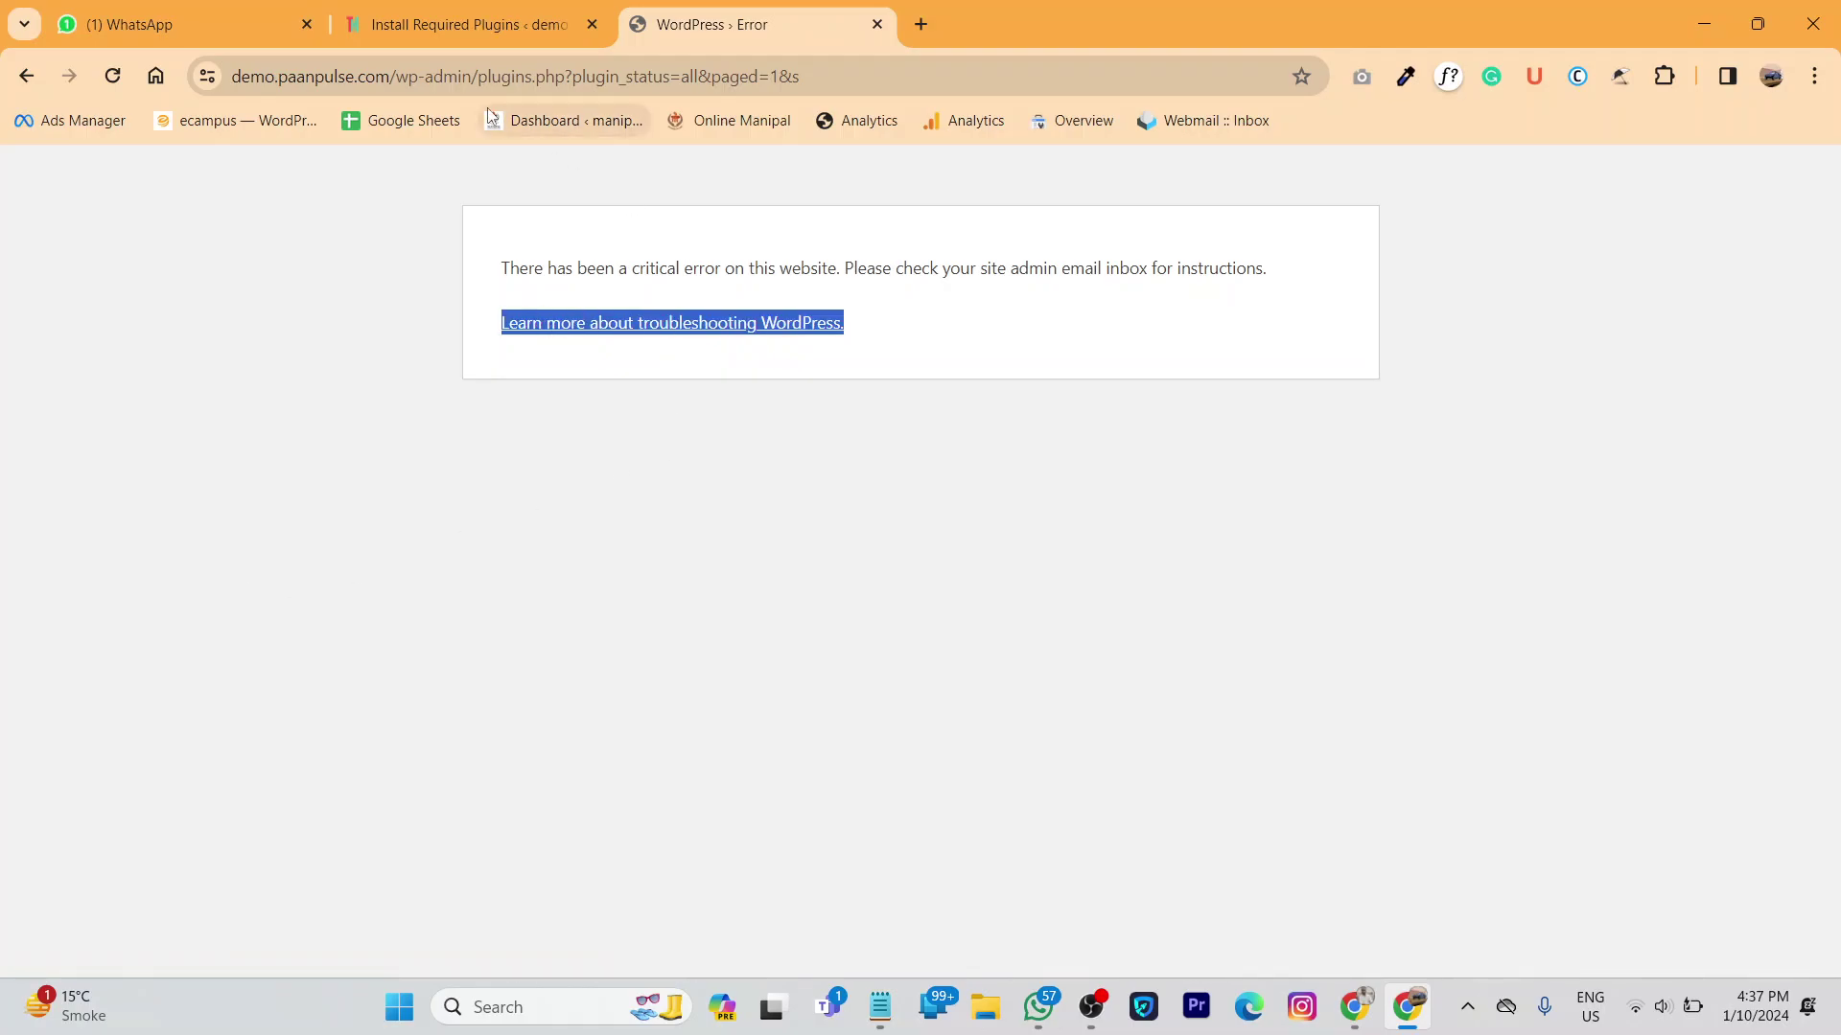
drag(534, 76, 1398, 103)
key(BackSpace)
key(Return)
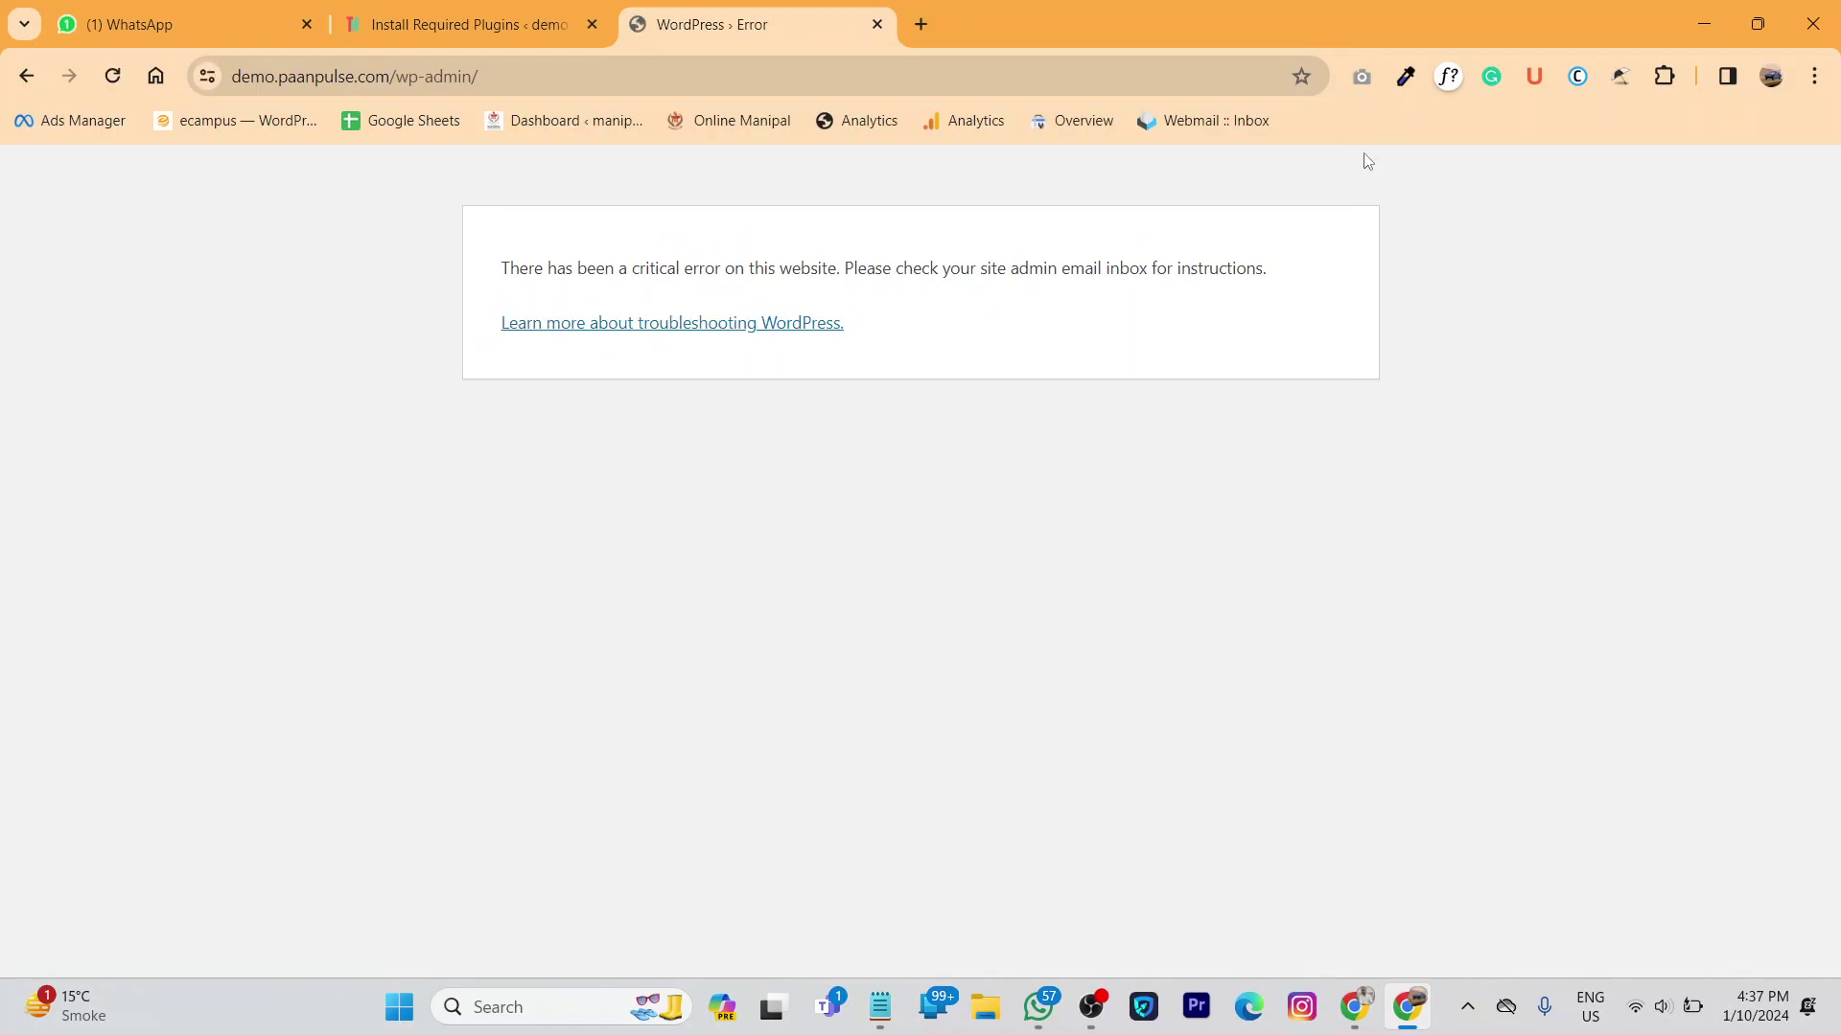
- Select words and the full sentence of the critical error message to read it
key(Tab)
double_click(1002, 272)
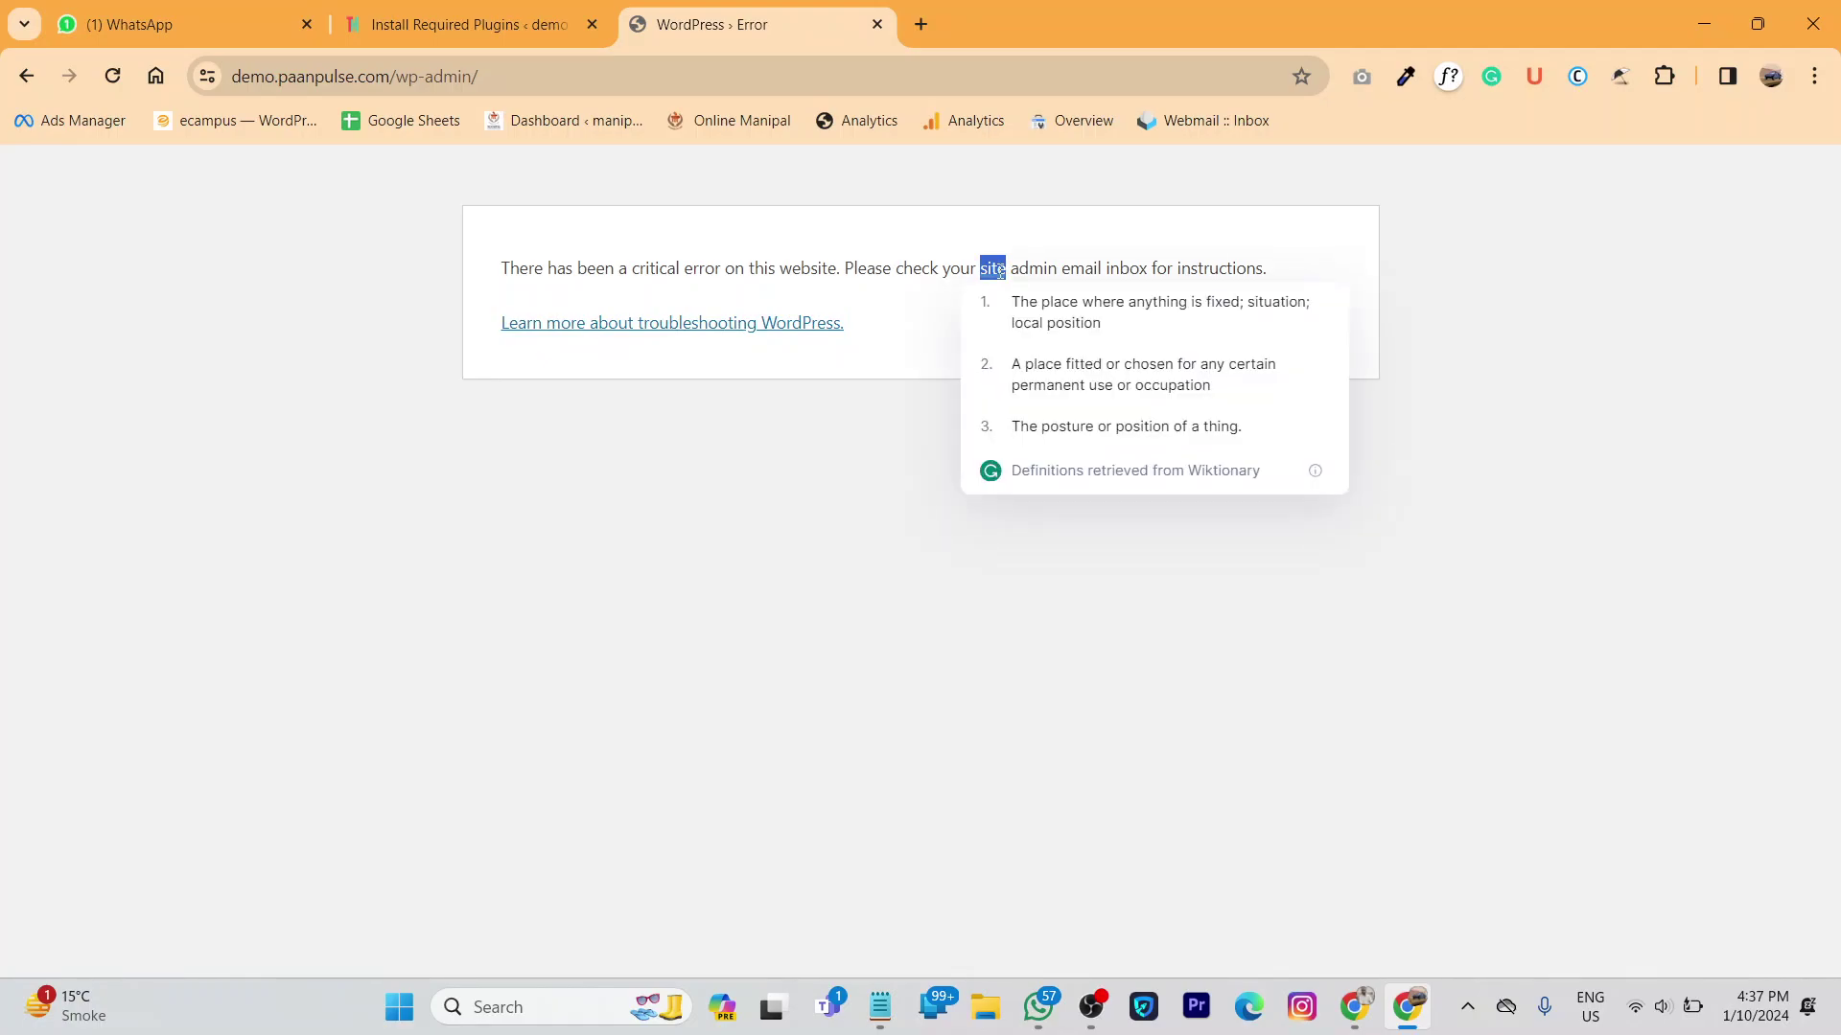
triple_click(999, 270)
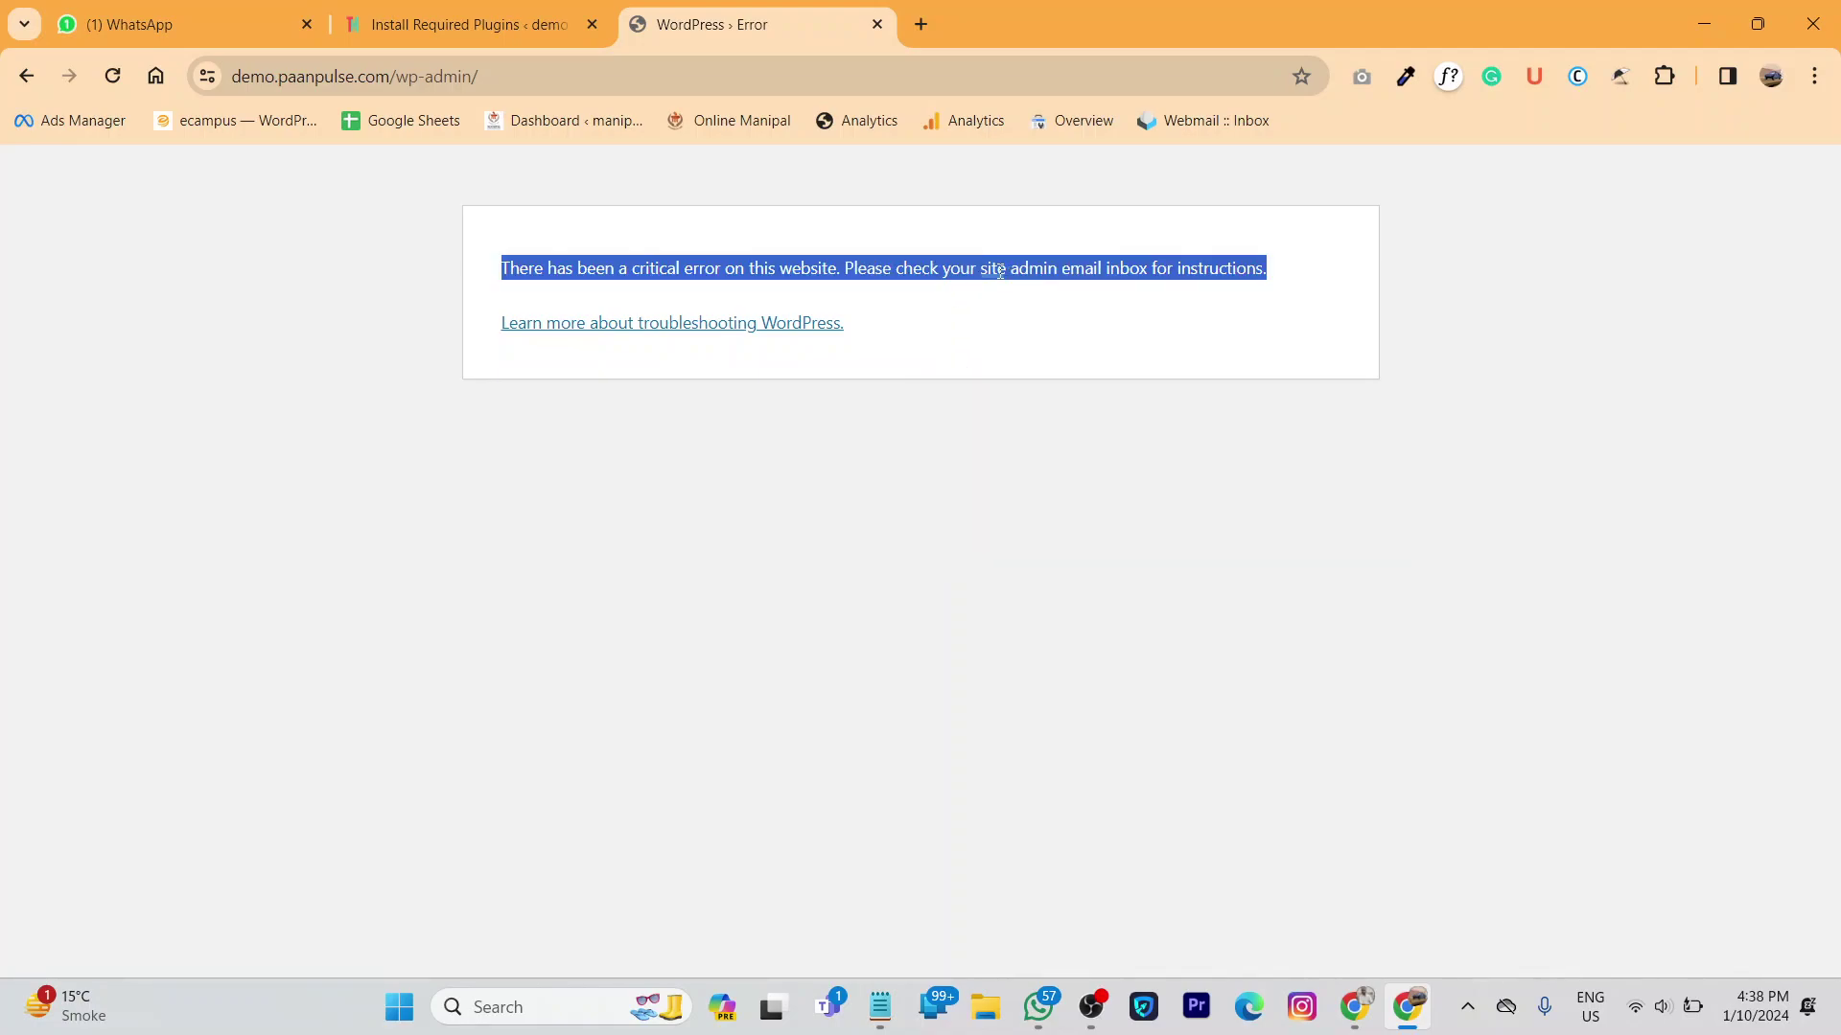
double_click(999, 271)
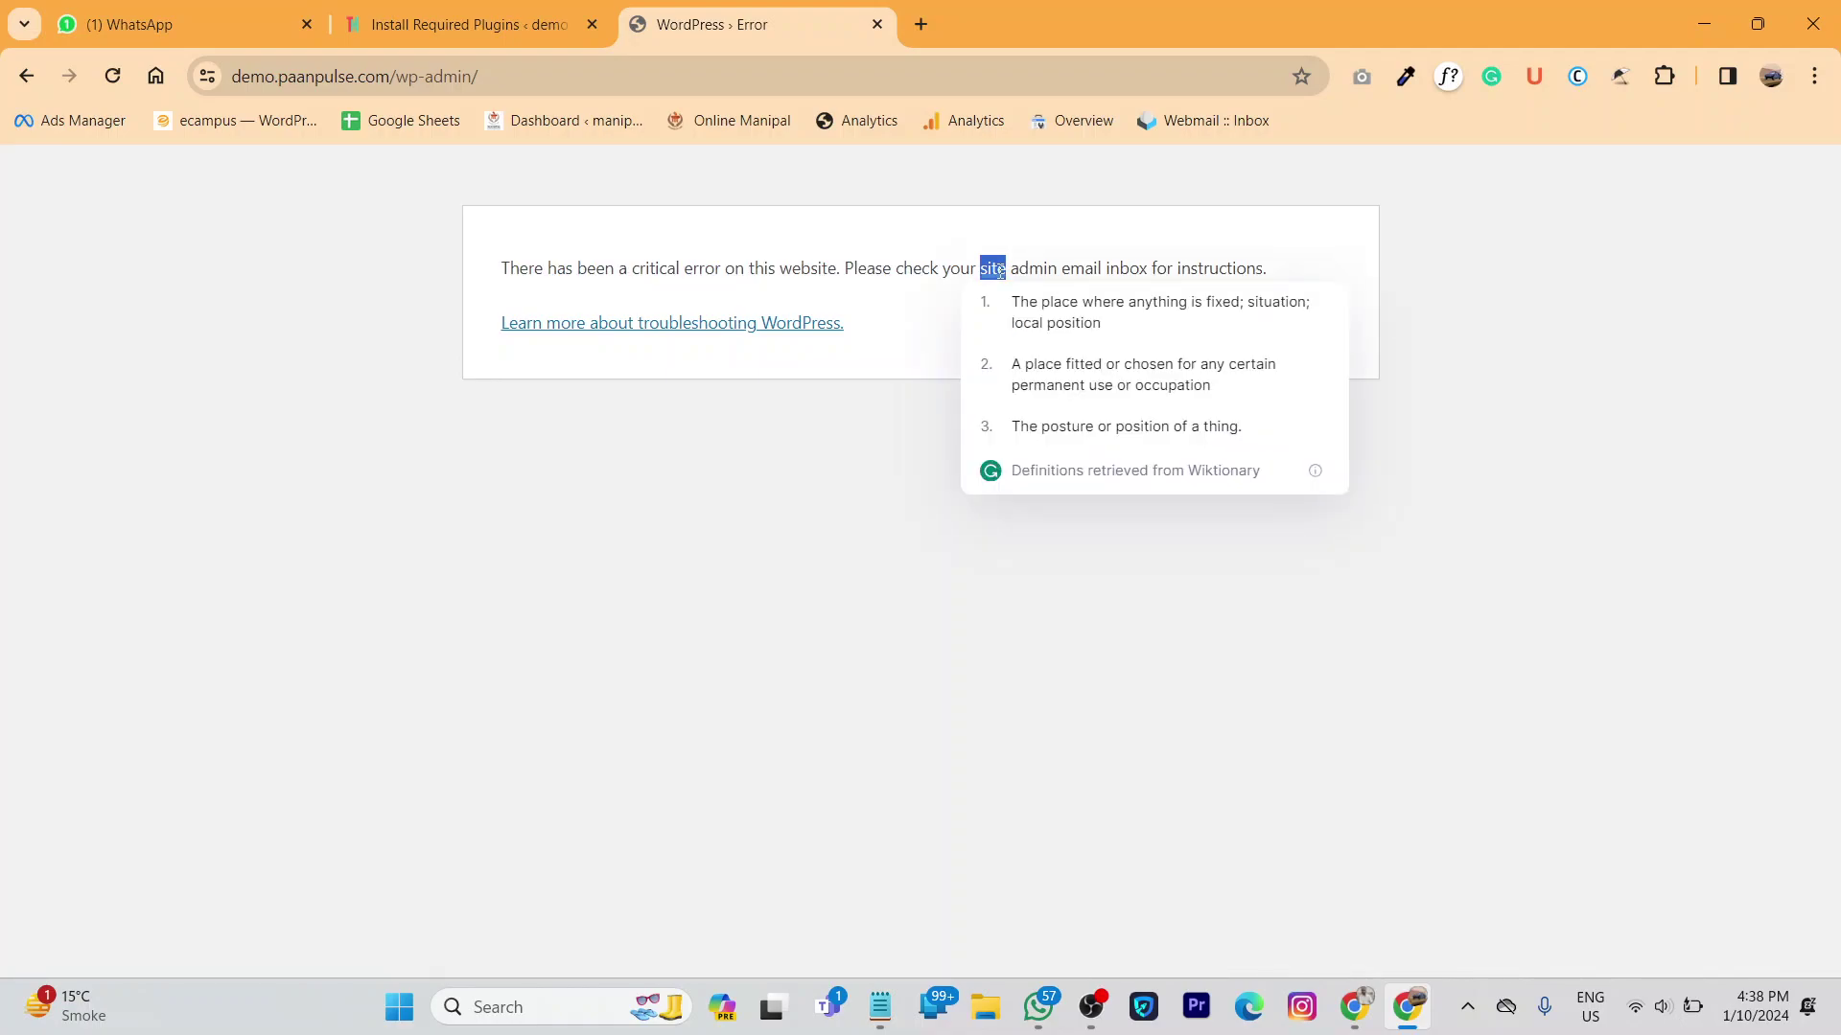
click(999, 270)
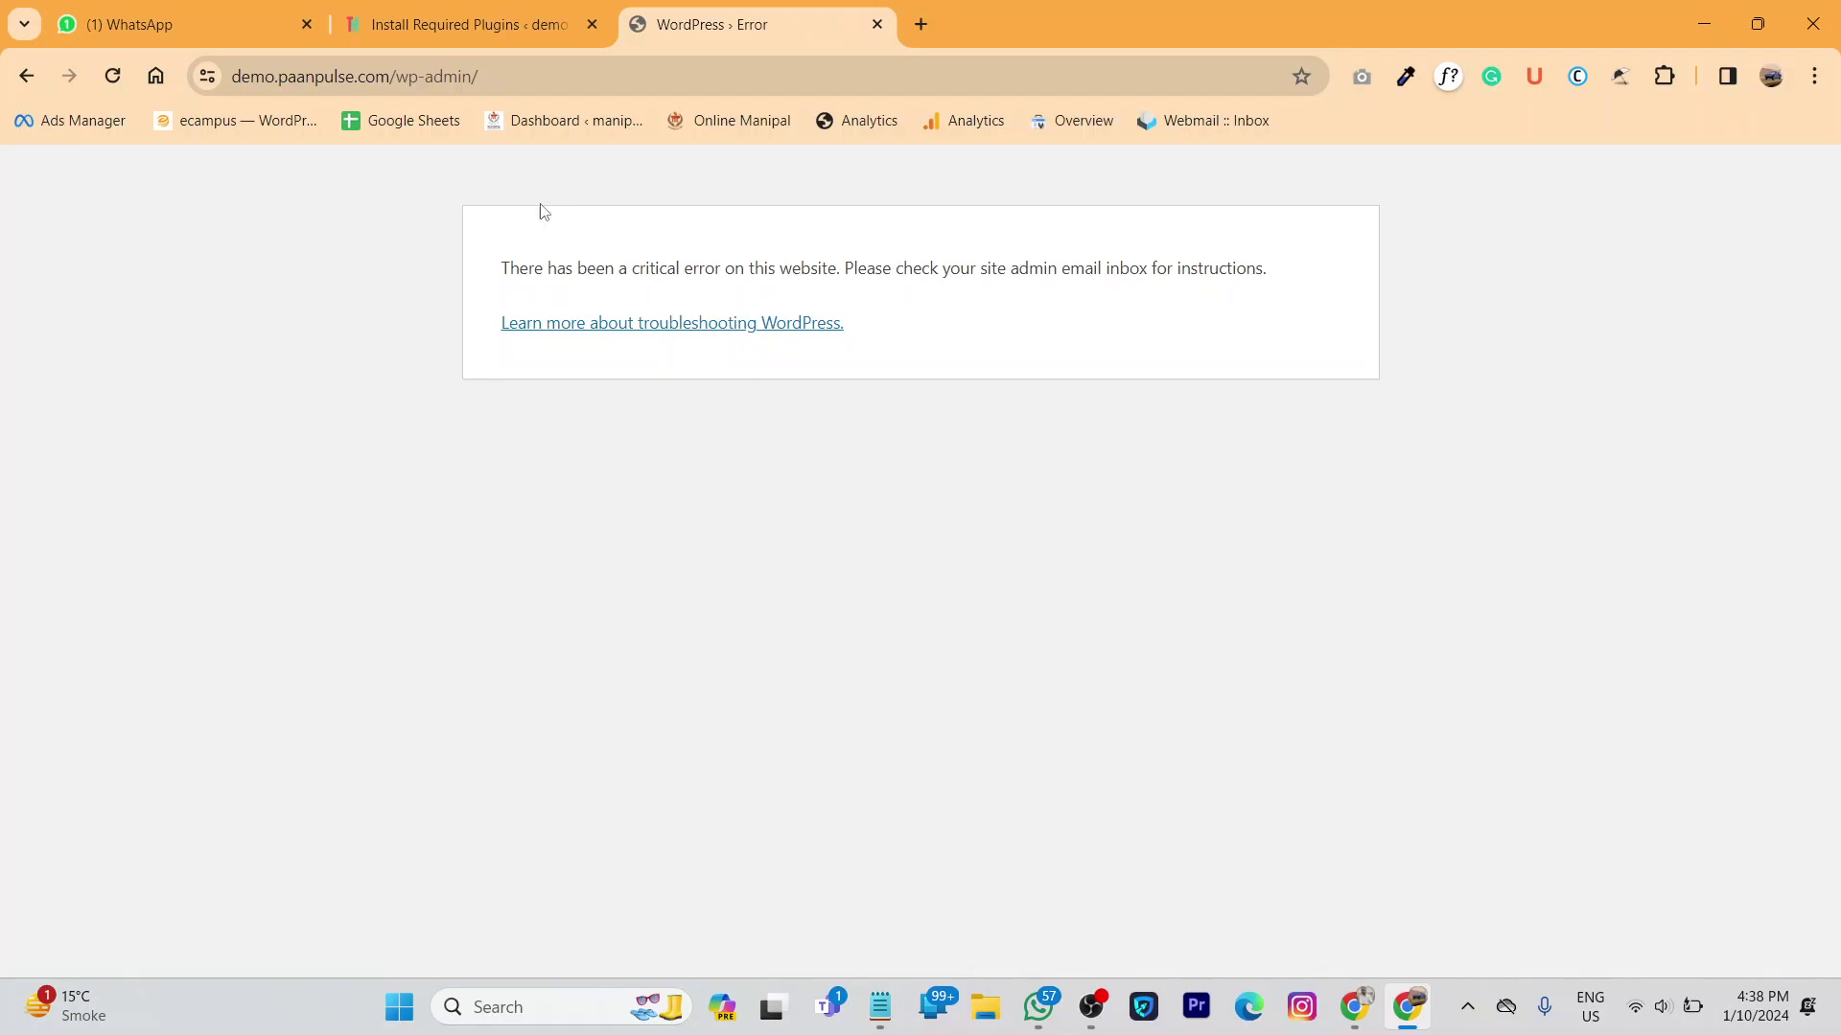
ctrl+scroll(527, 259, up, 5)
scroll(528, 259, right, 4)
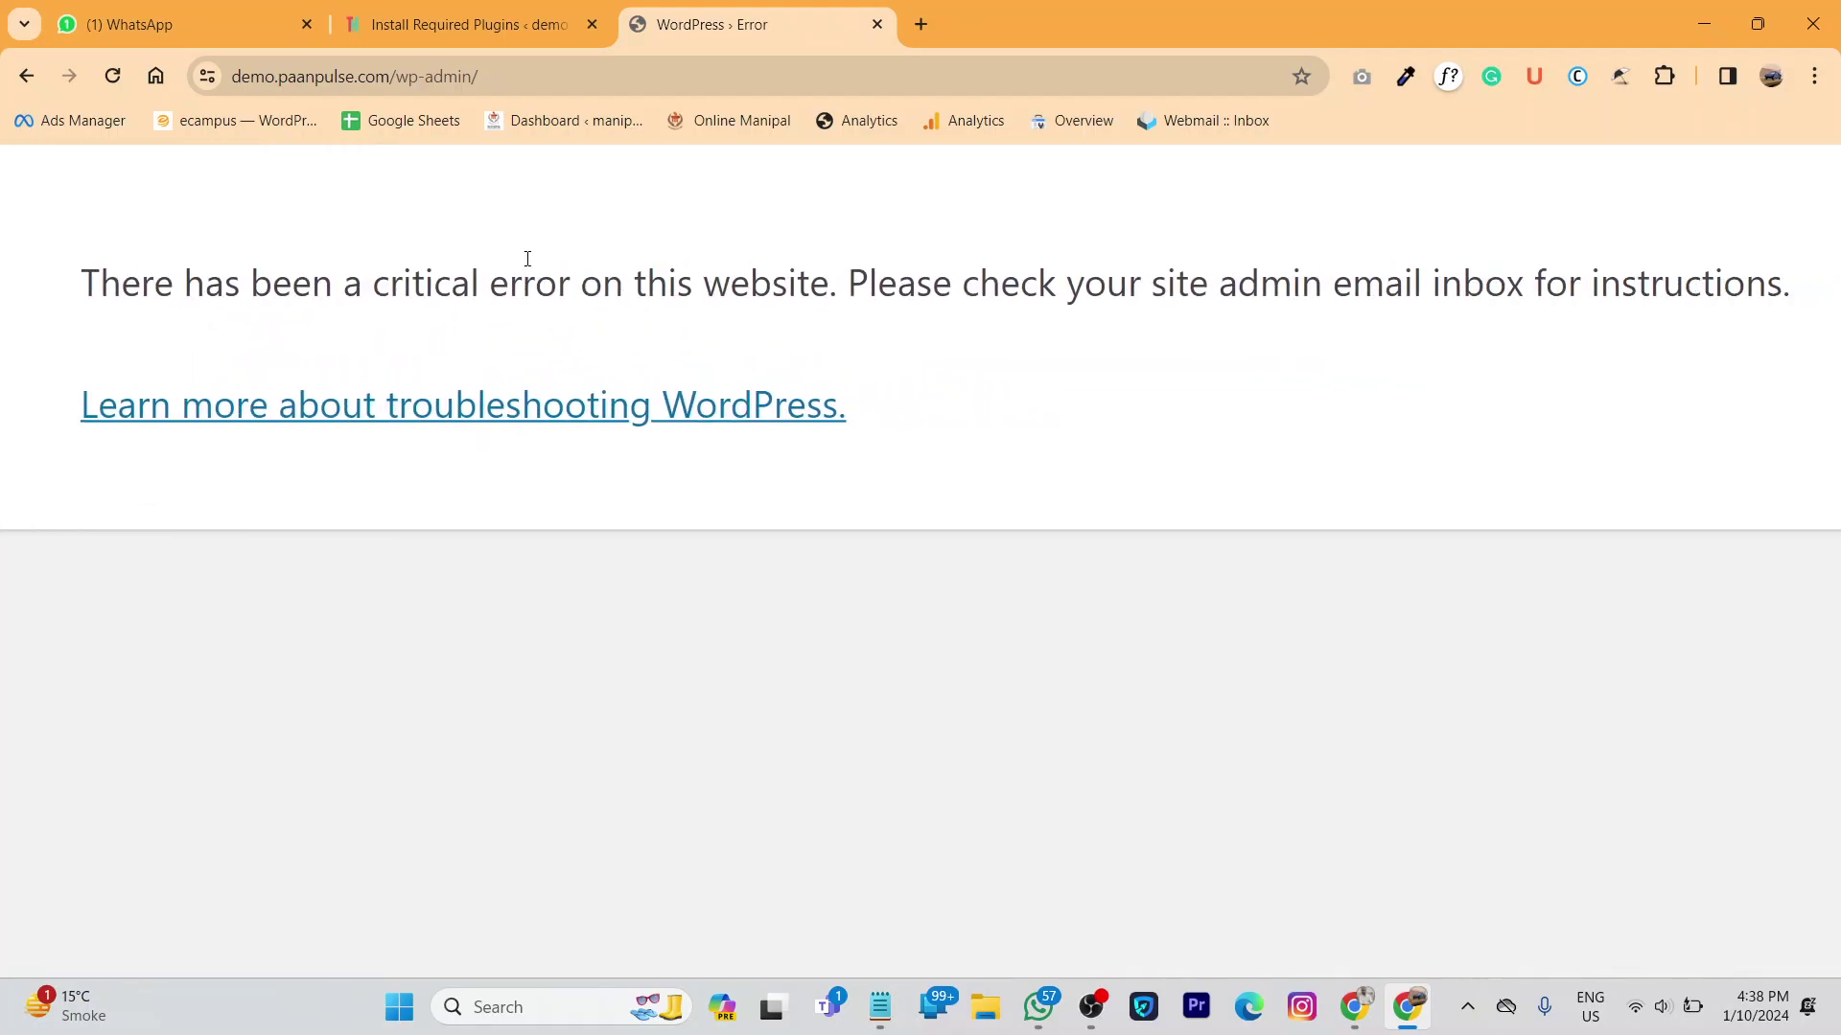
scroll(527, 259, right, 1)
scroll(528, 259, up, 1)
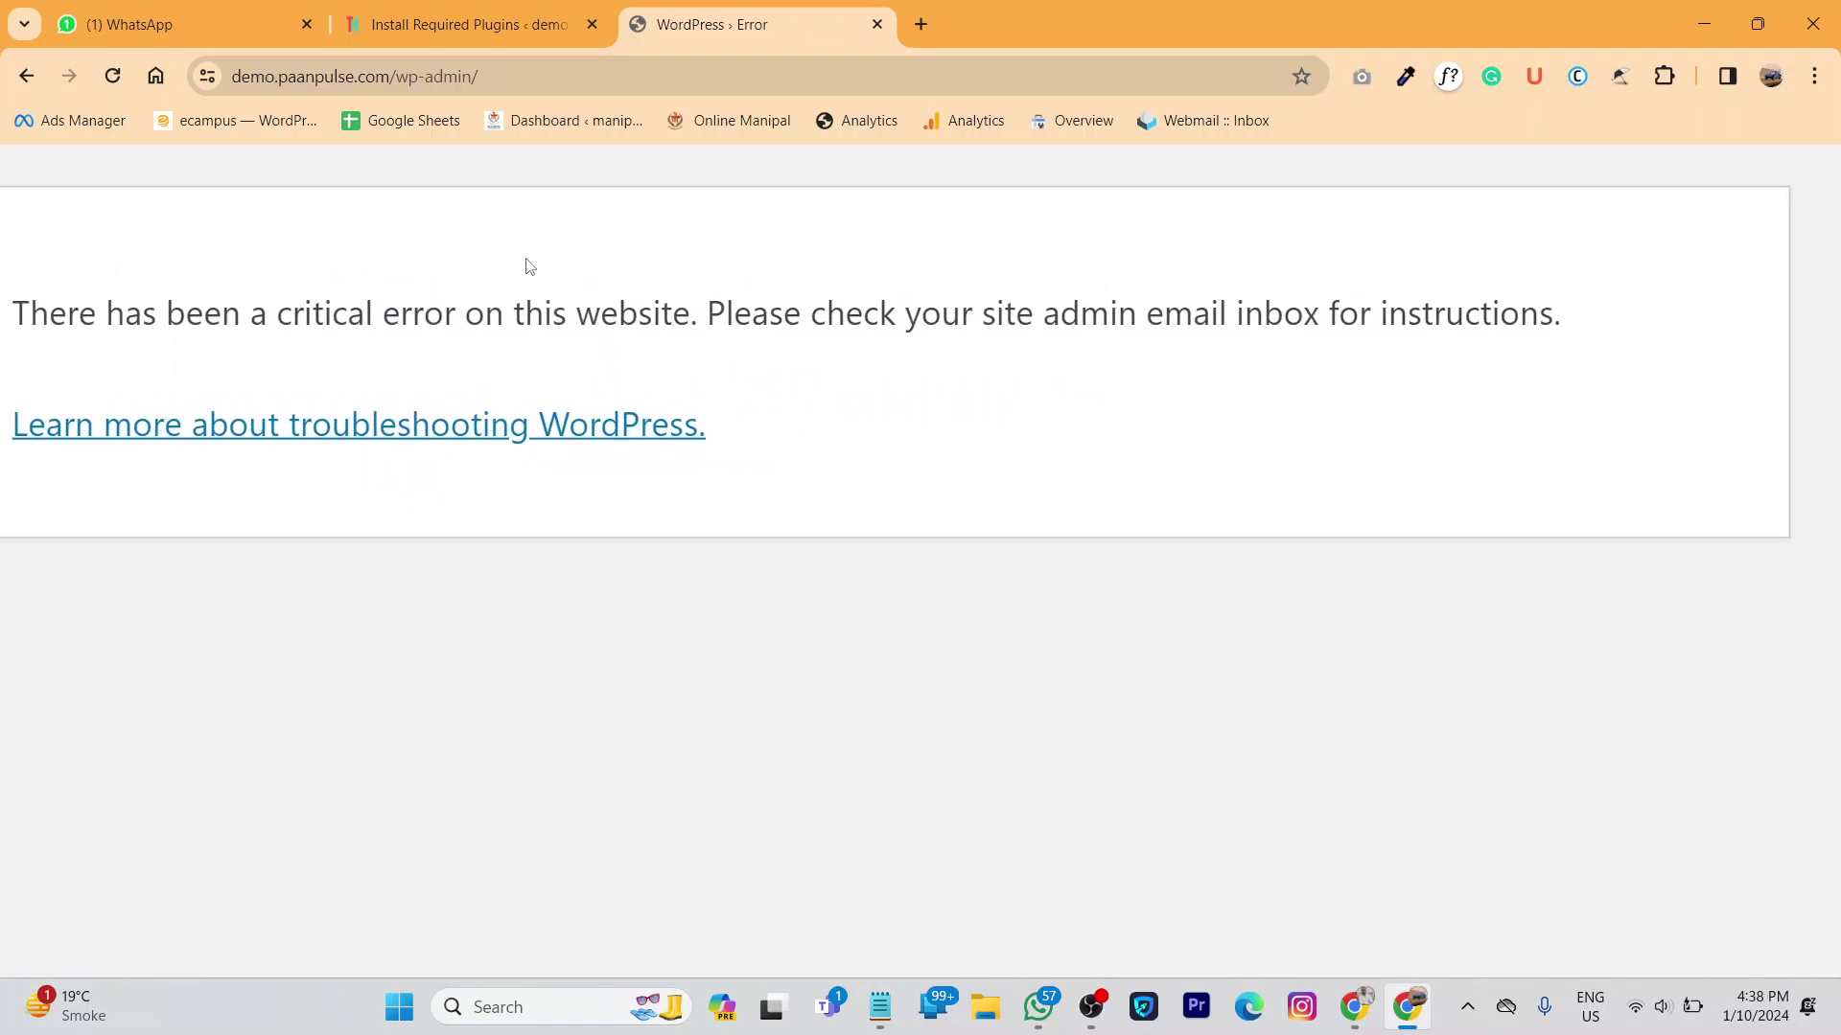
- In the Hostinger window, open the paanpulse.com site dashboard from the Websites list
mouse_move(1353, 1012)
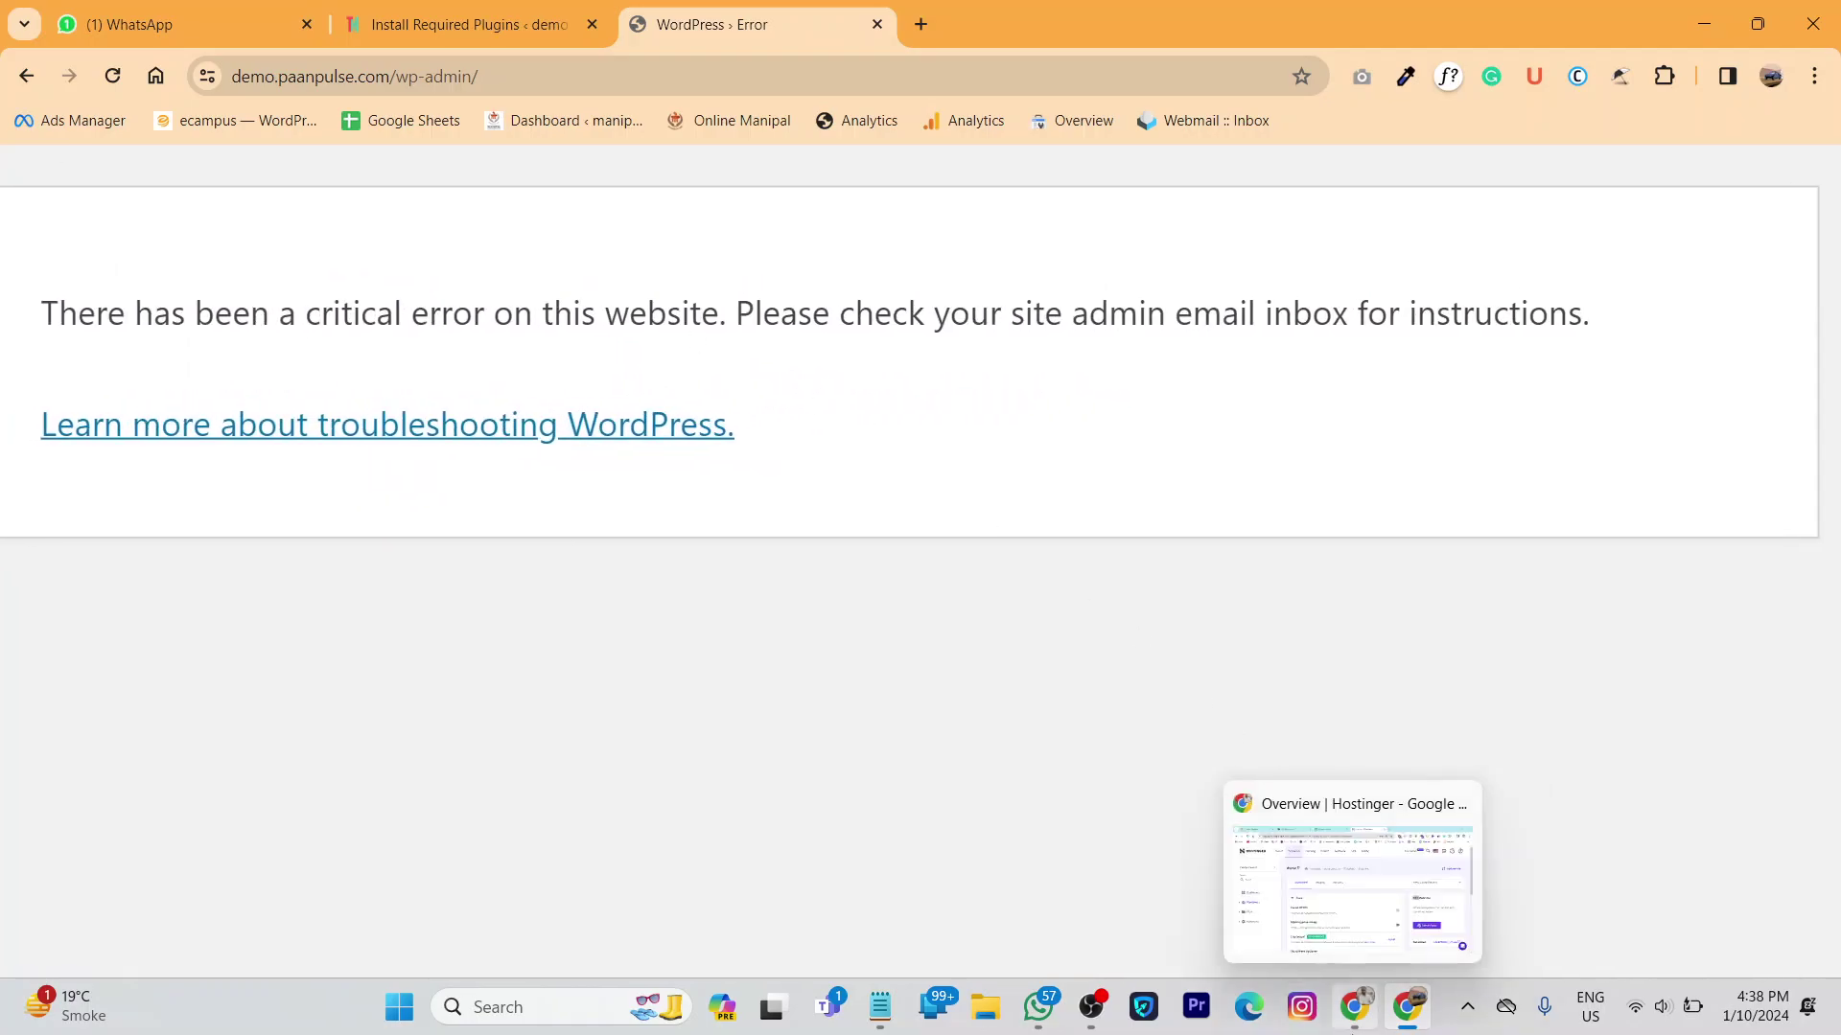
click(1352, 882)
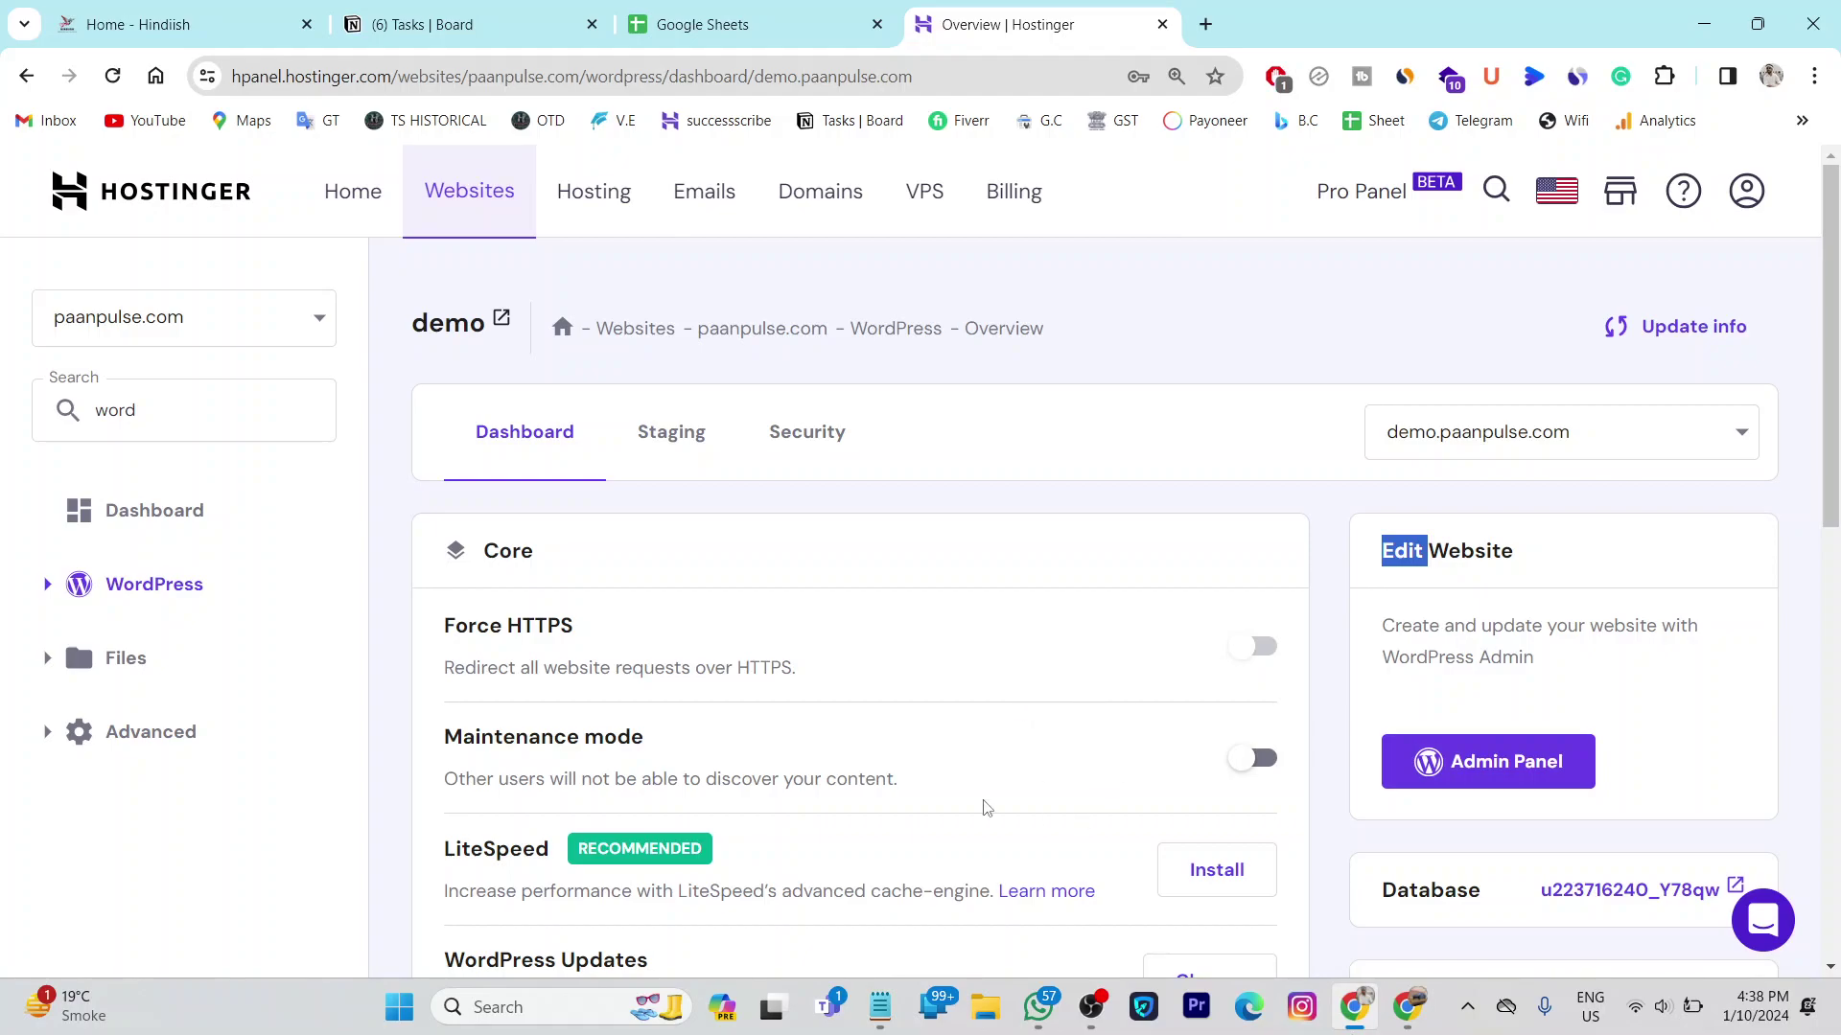
click(45, 659)
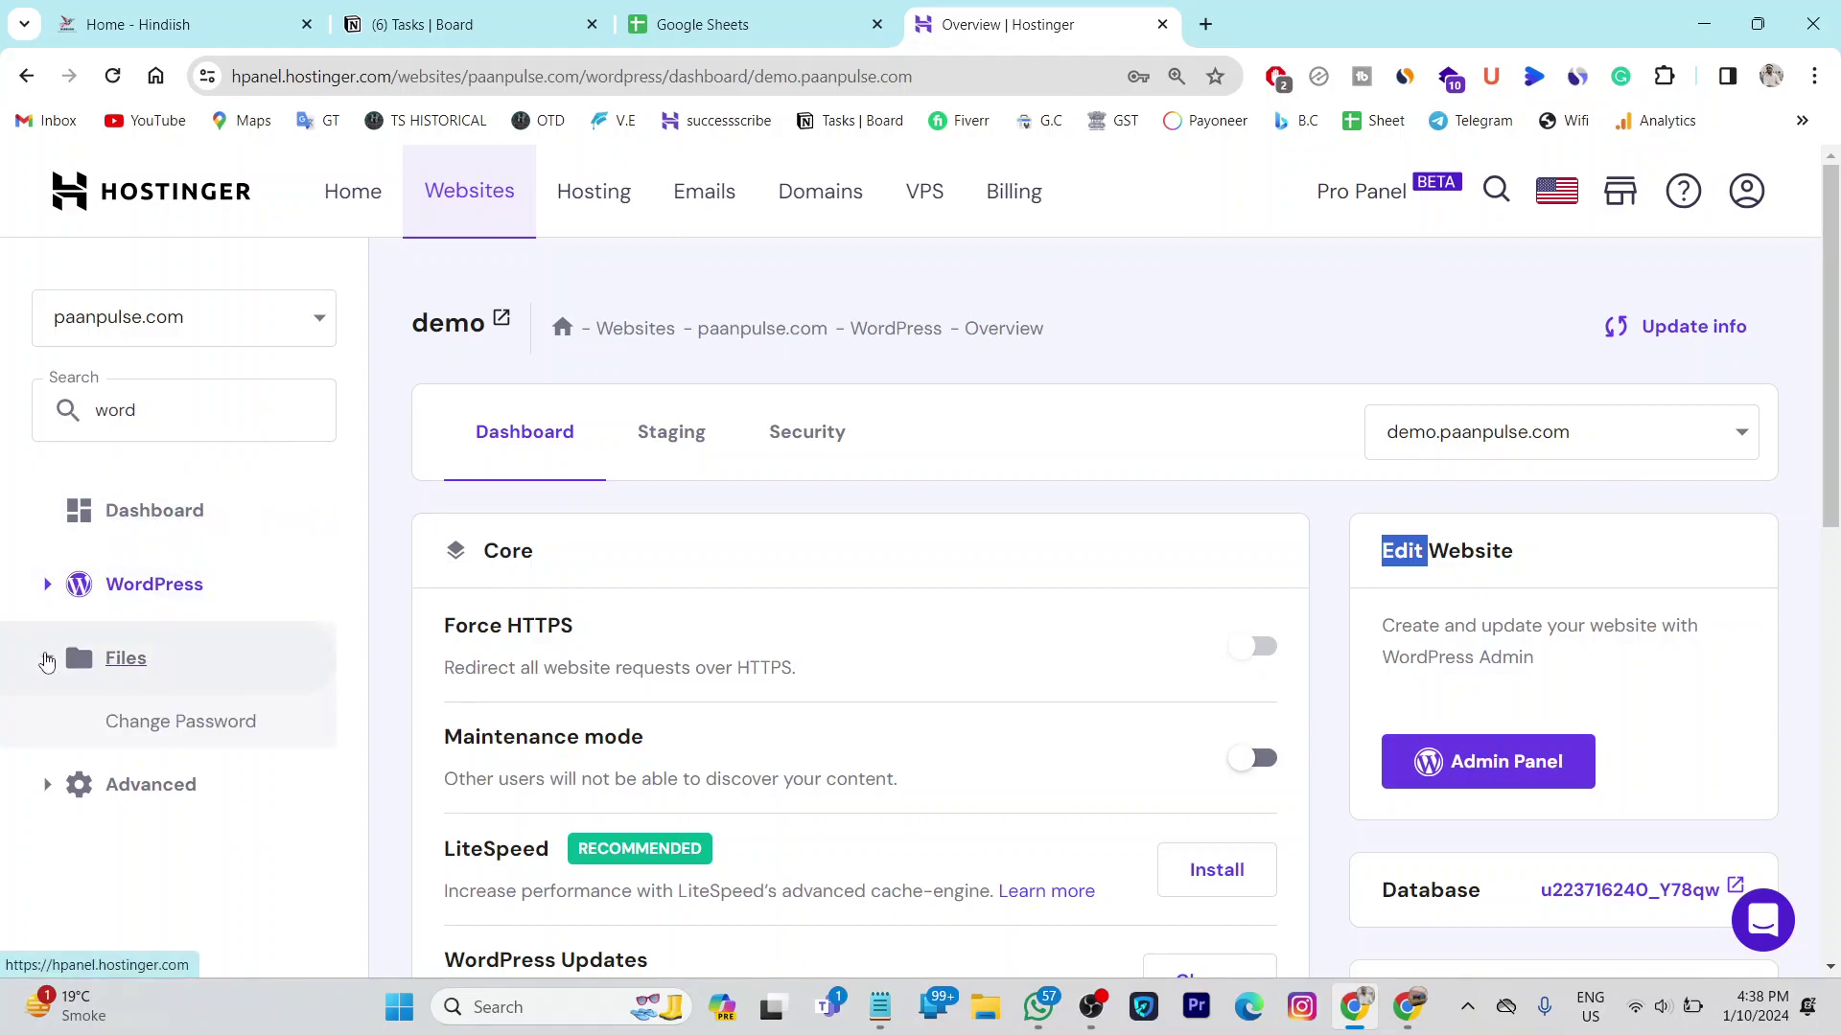
click(168, 673)
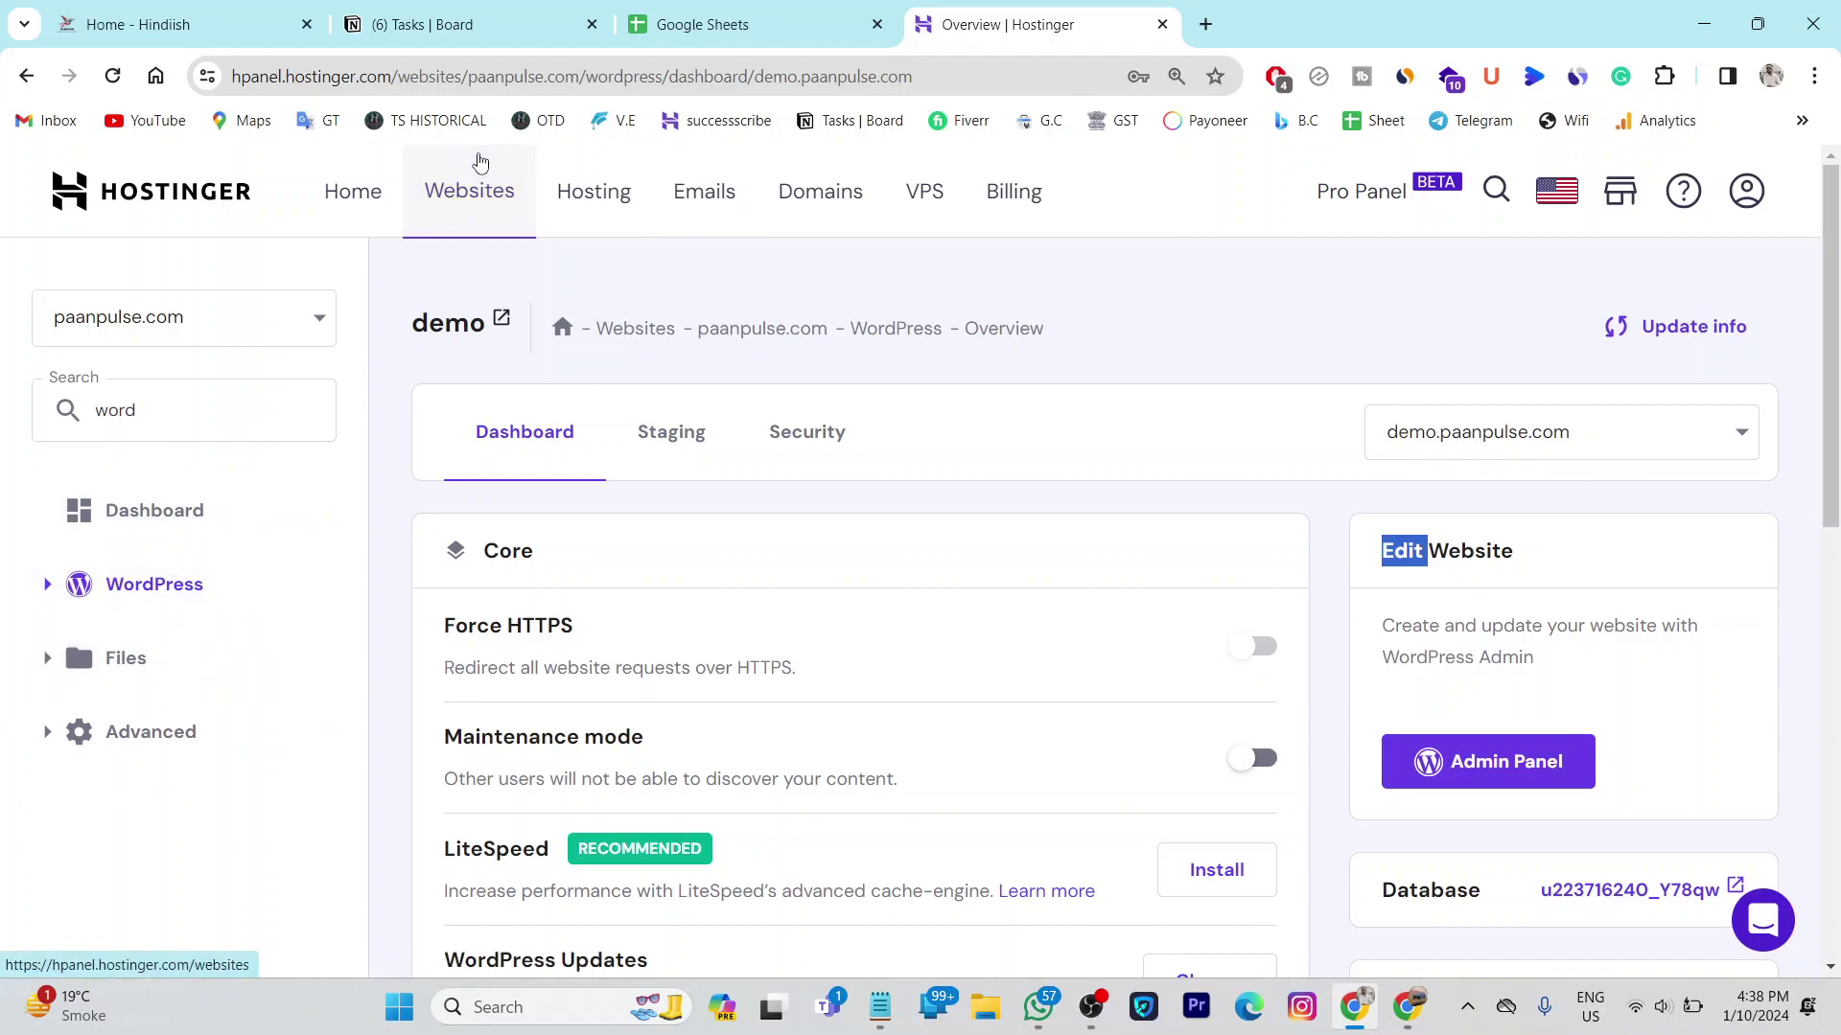
click(478, 182)
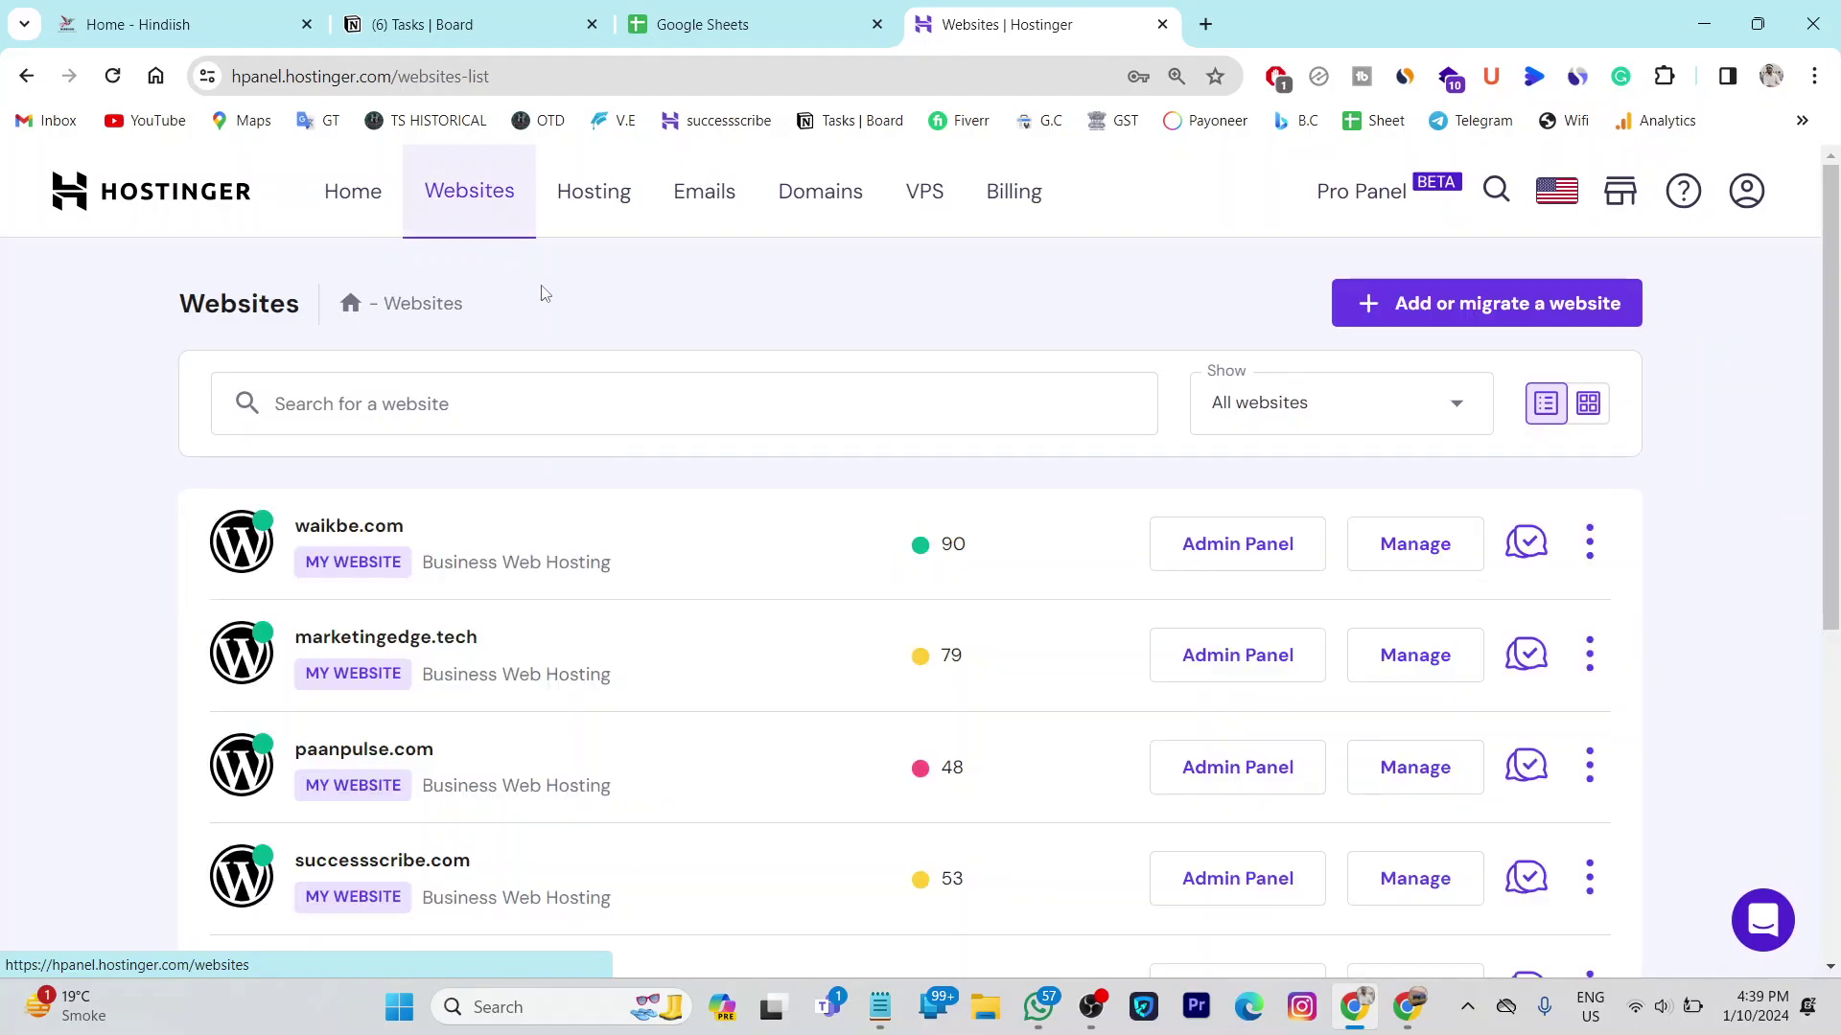
scroll(563, 526, down, 2)
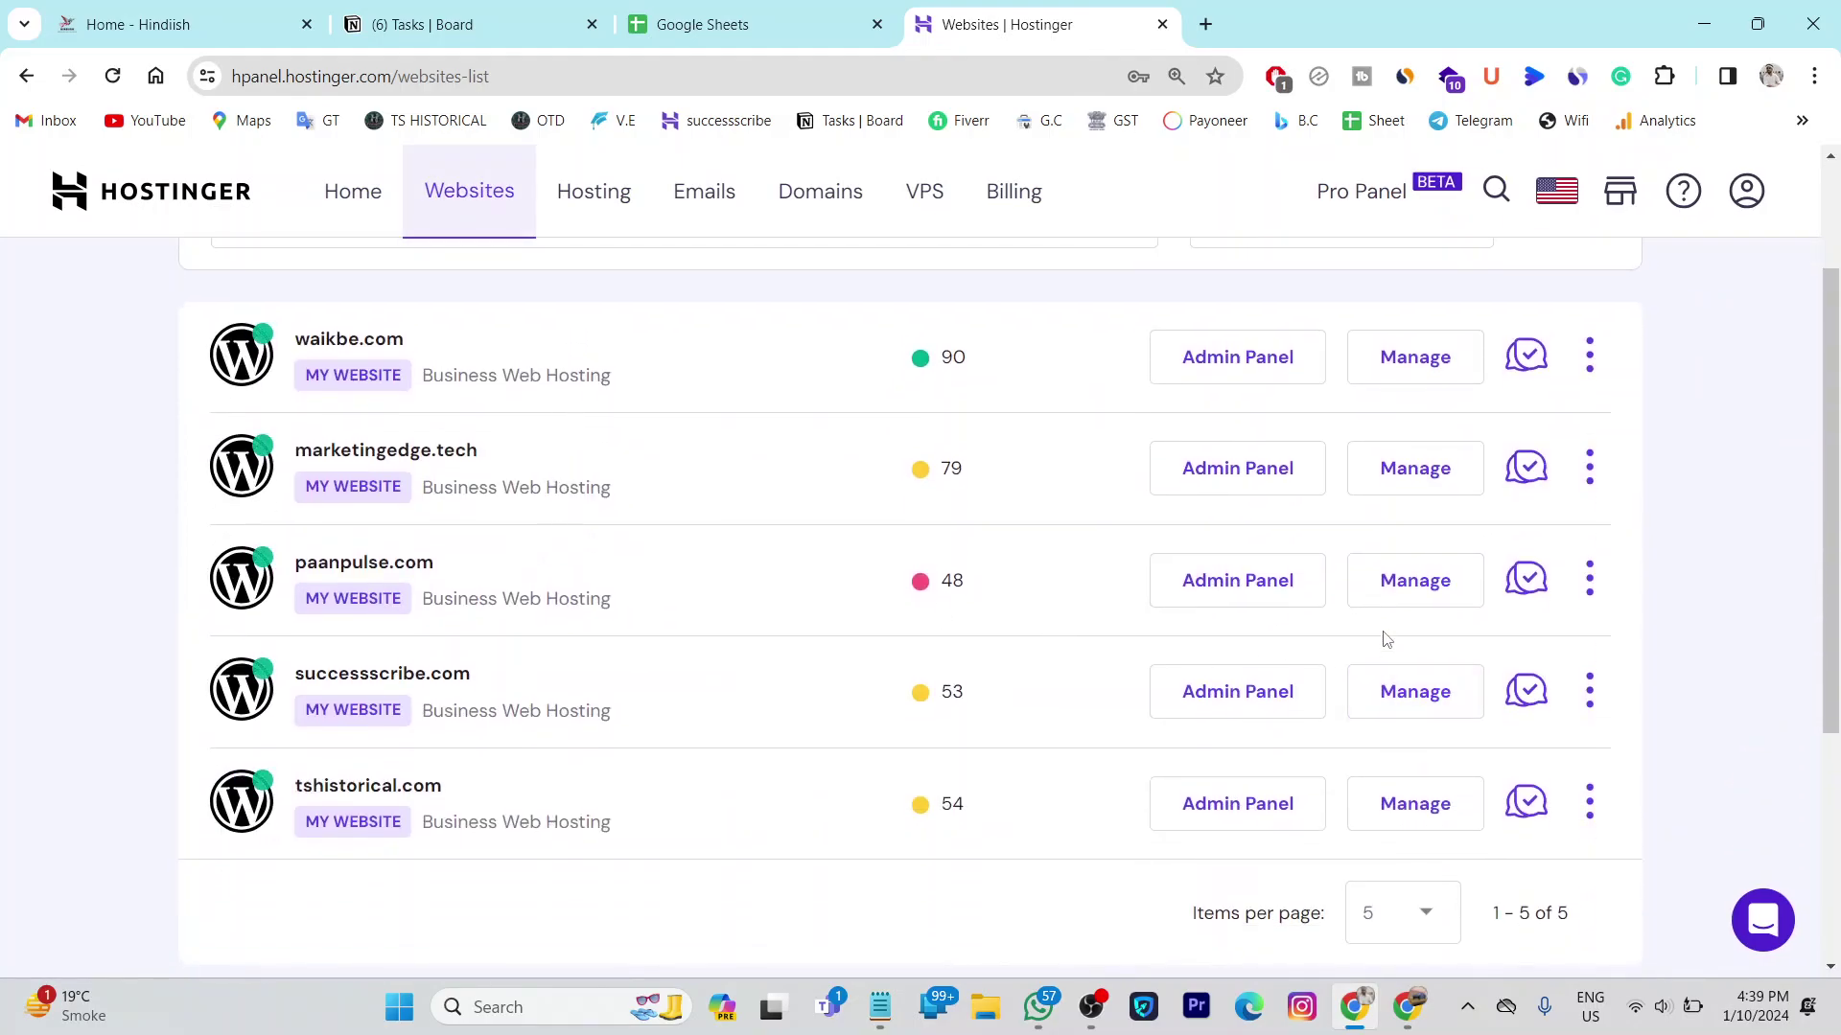
click(1409, 599)
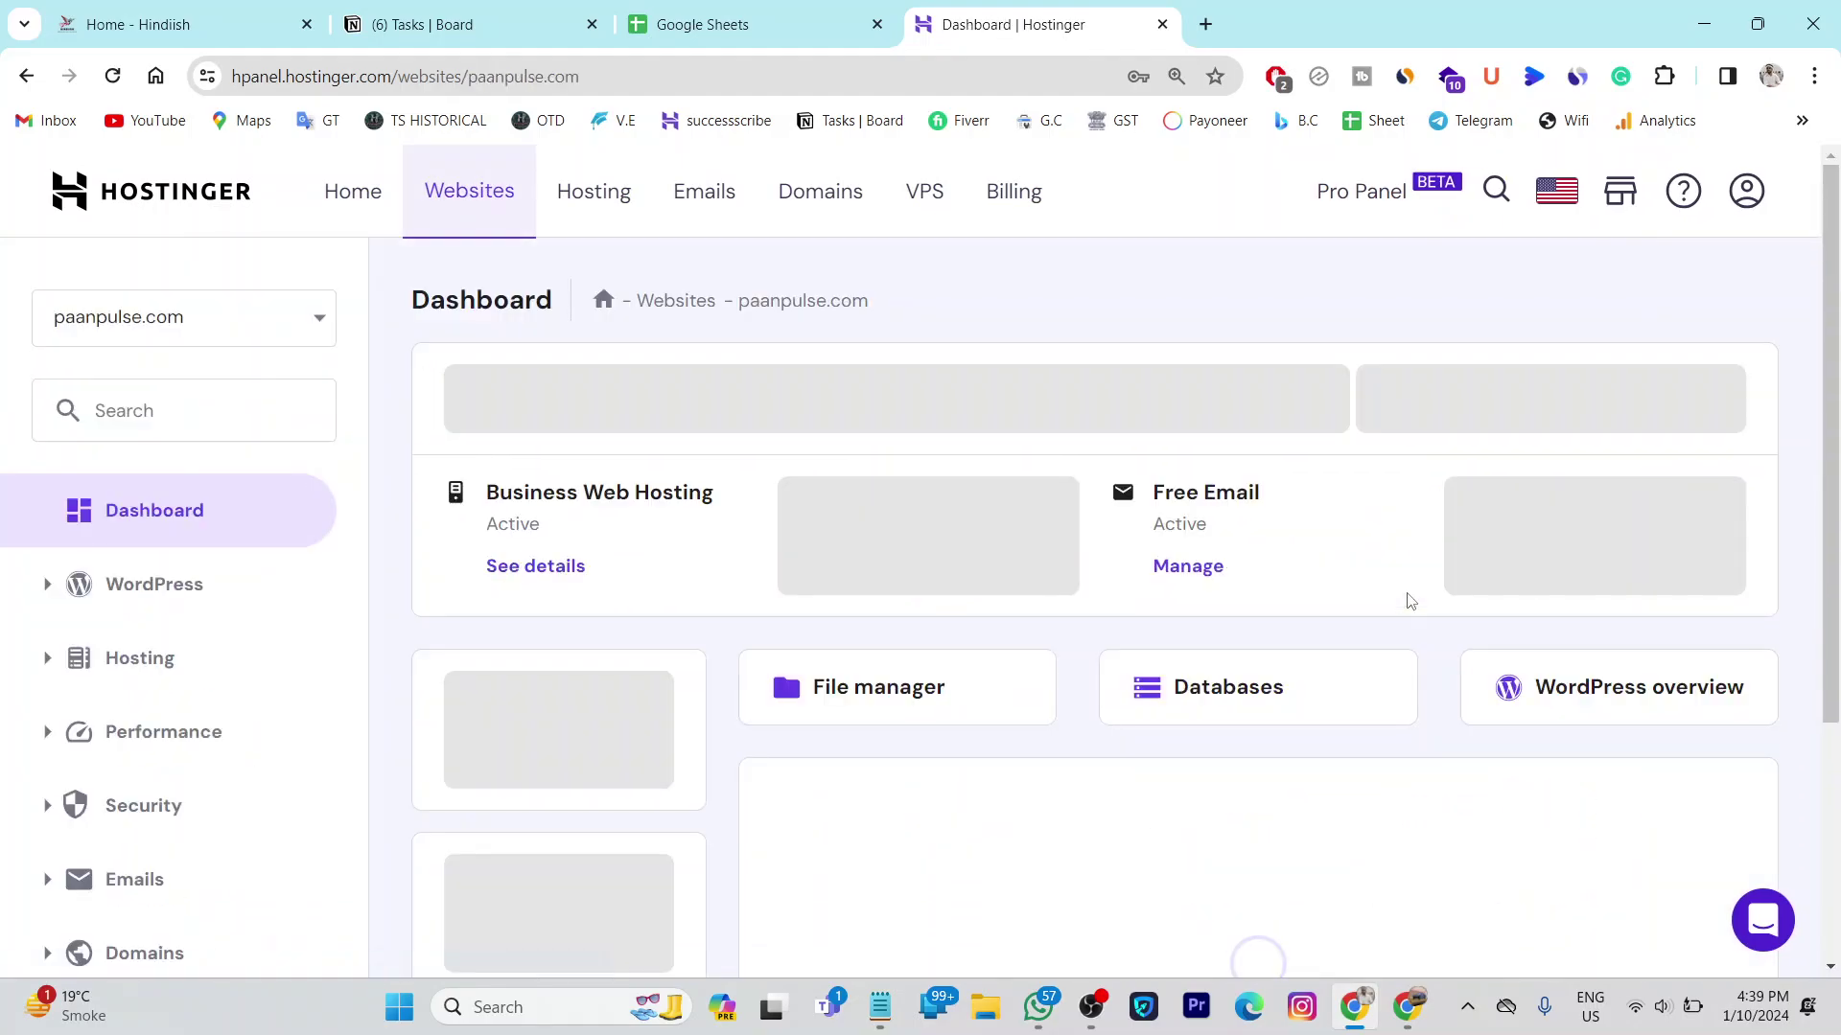
- Open Files > File Manager and access the files of paanpulse.com only
scroll(592, 681, down, 3)
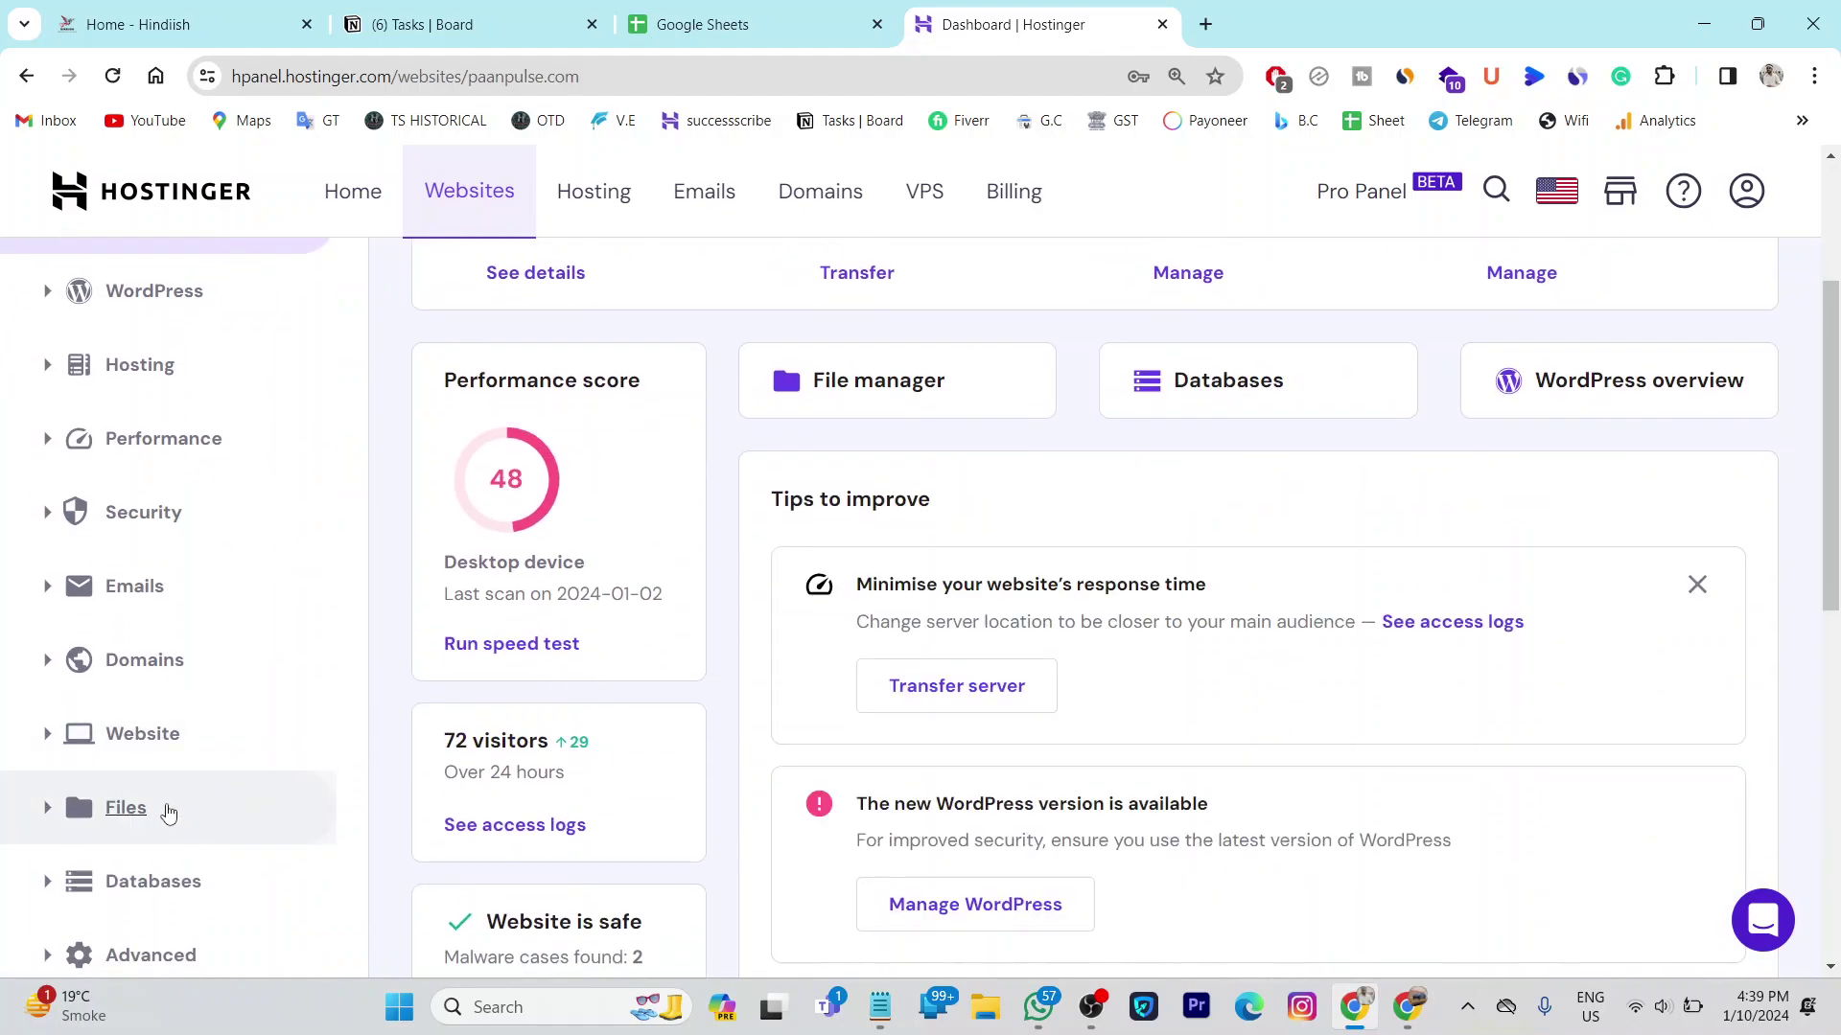
click(135, 811)
scroll(139, 813, down, 3)
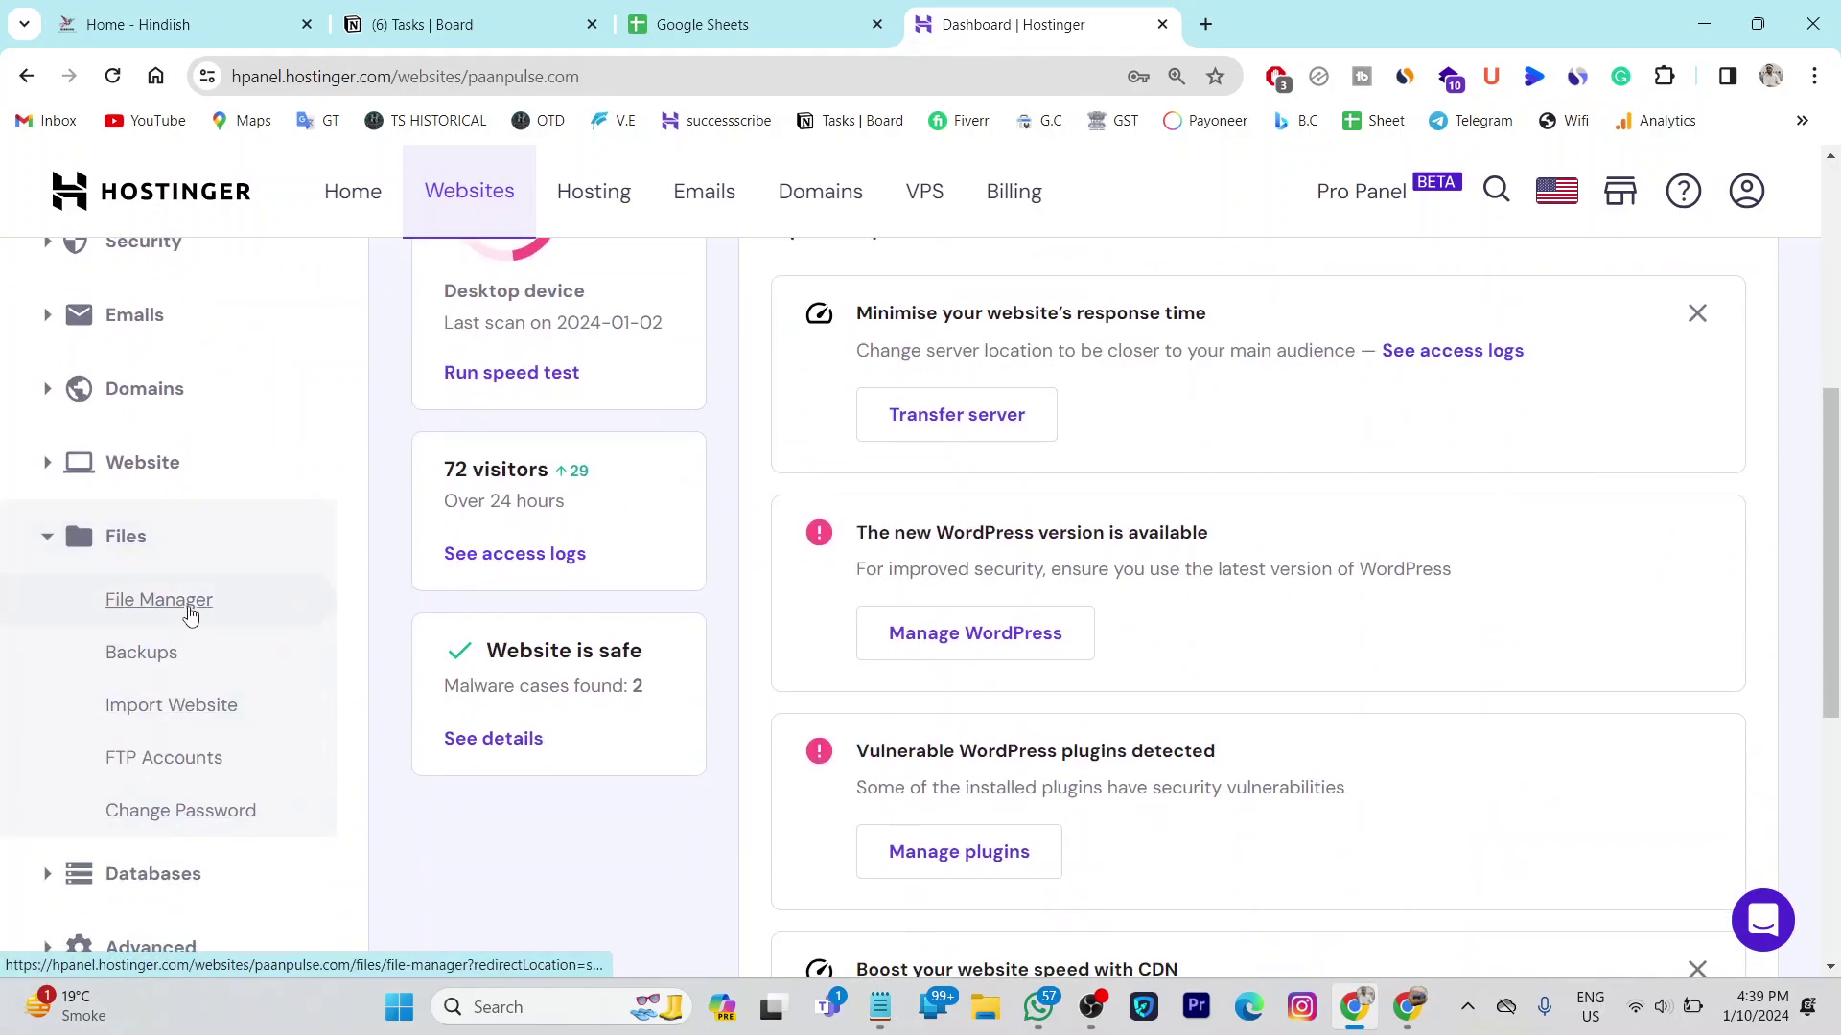
click(185, 603)
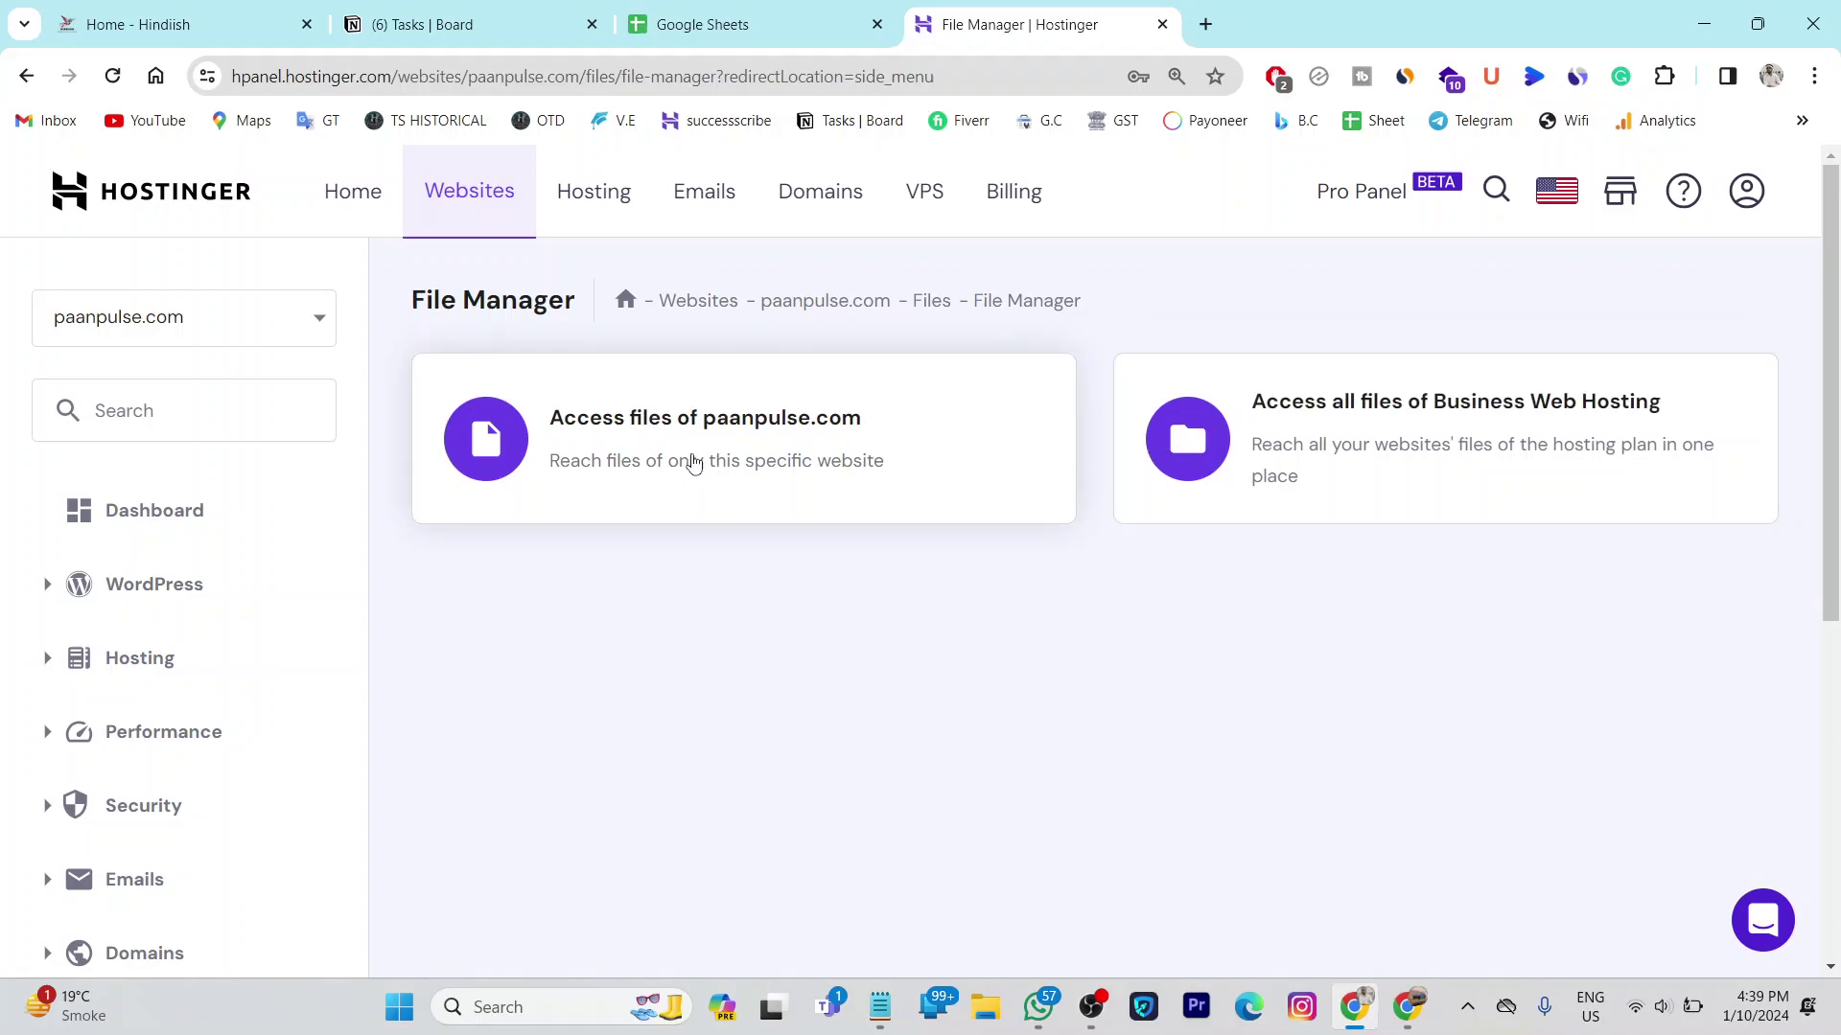
click(696, 455)
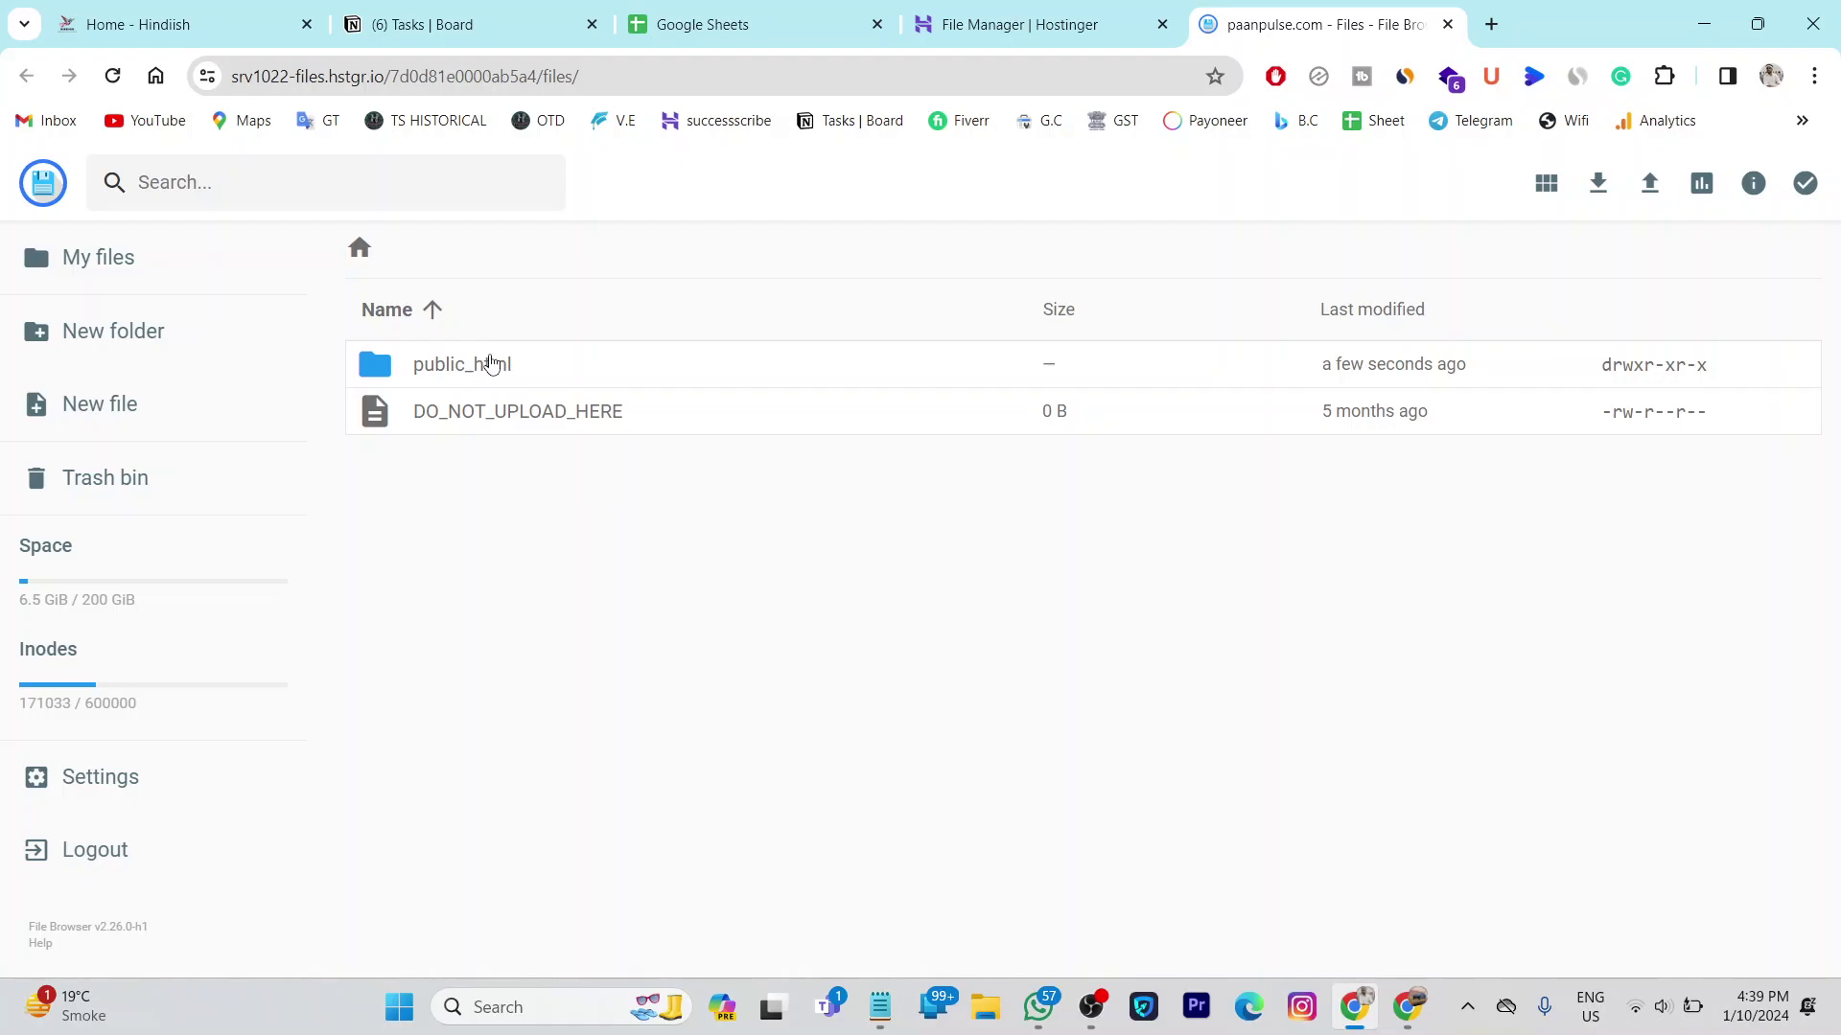
- Open public_html and locate the demo folder in the listing
double_click(491, 362)
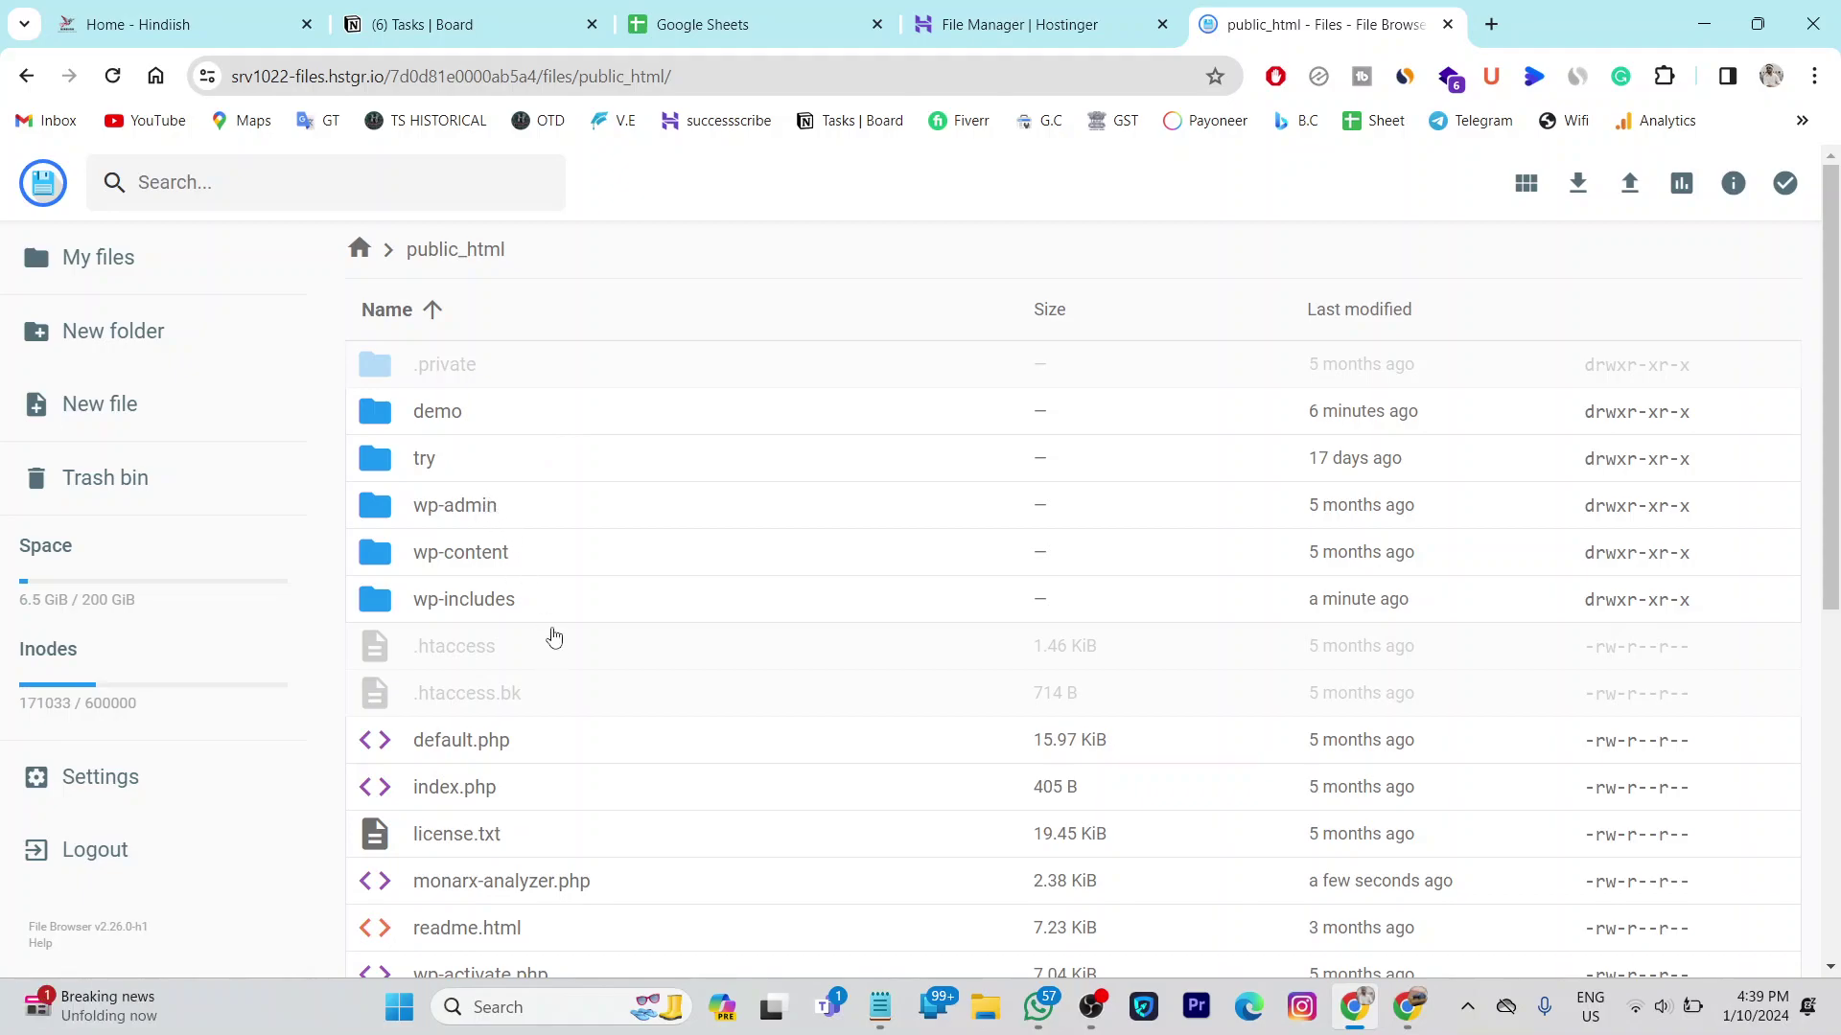
scroll(506, 606, up, 5)
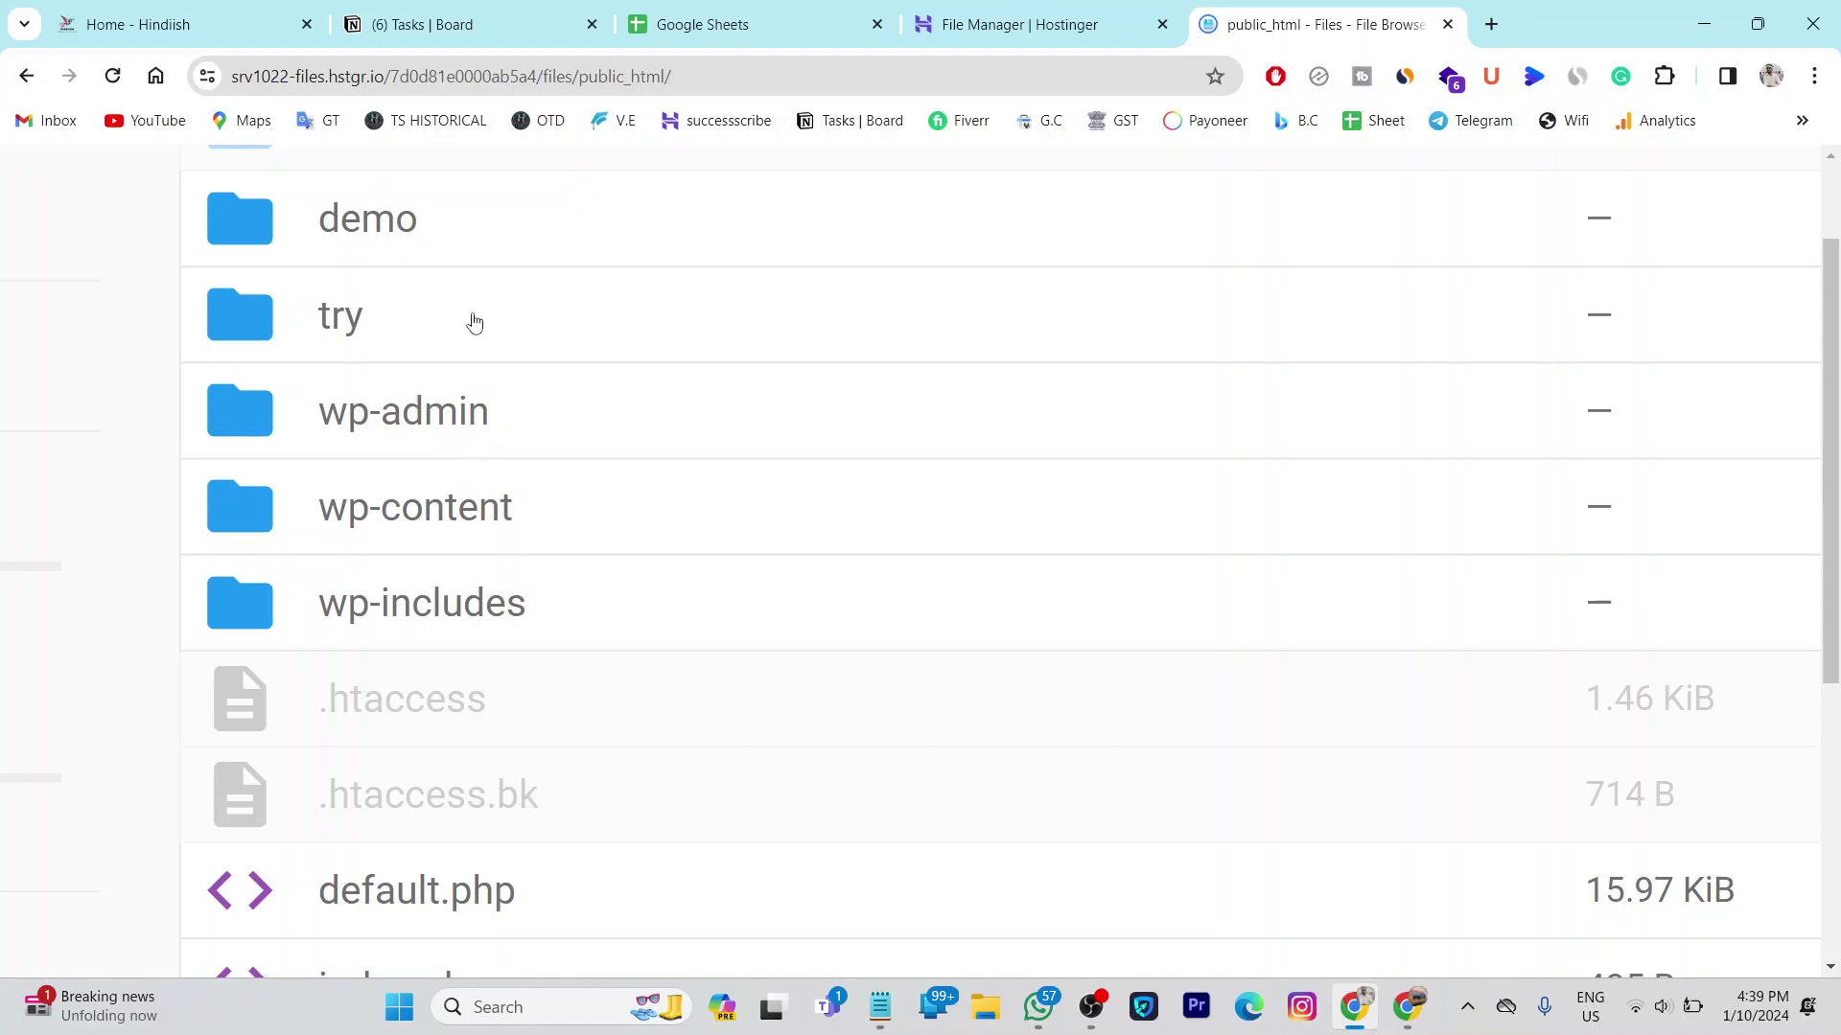
click(466, 239)
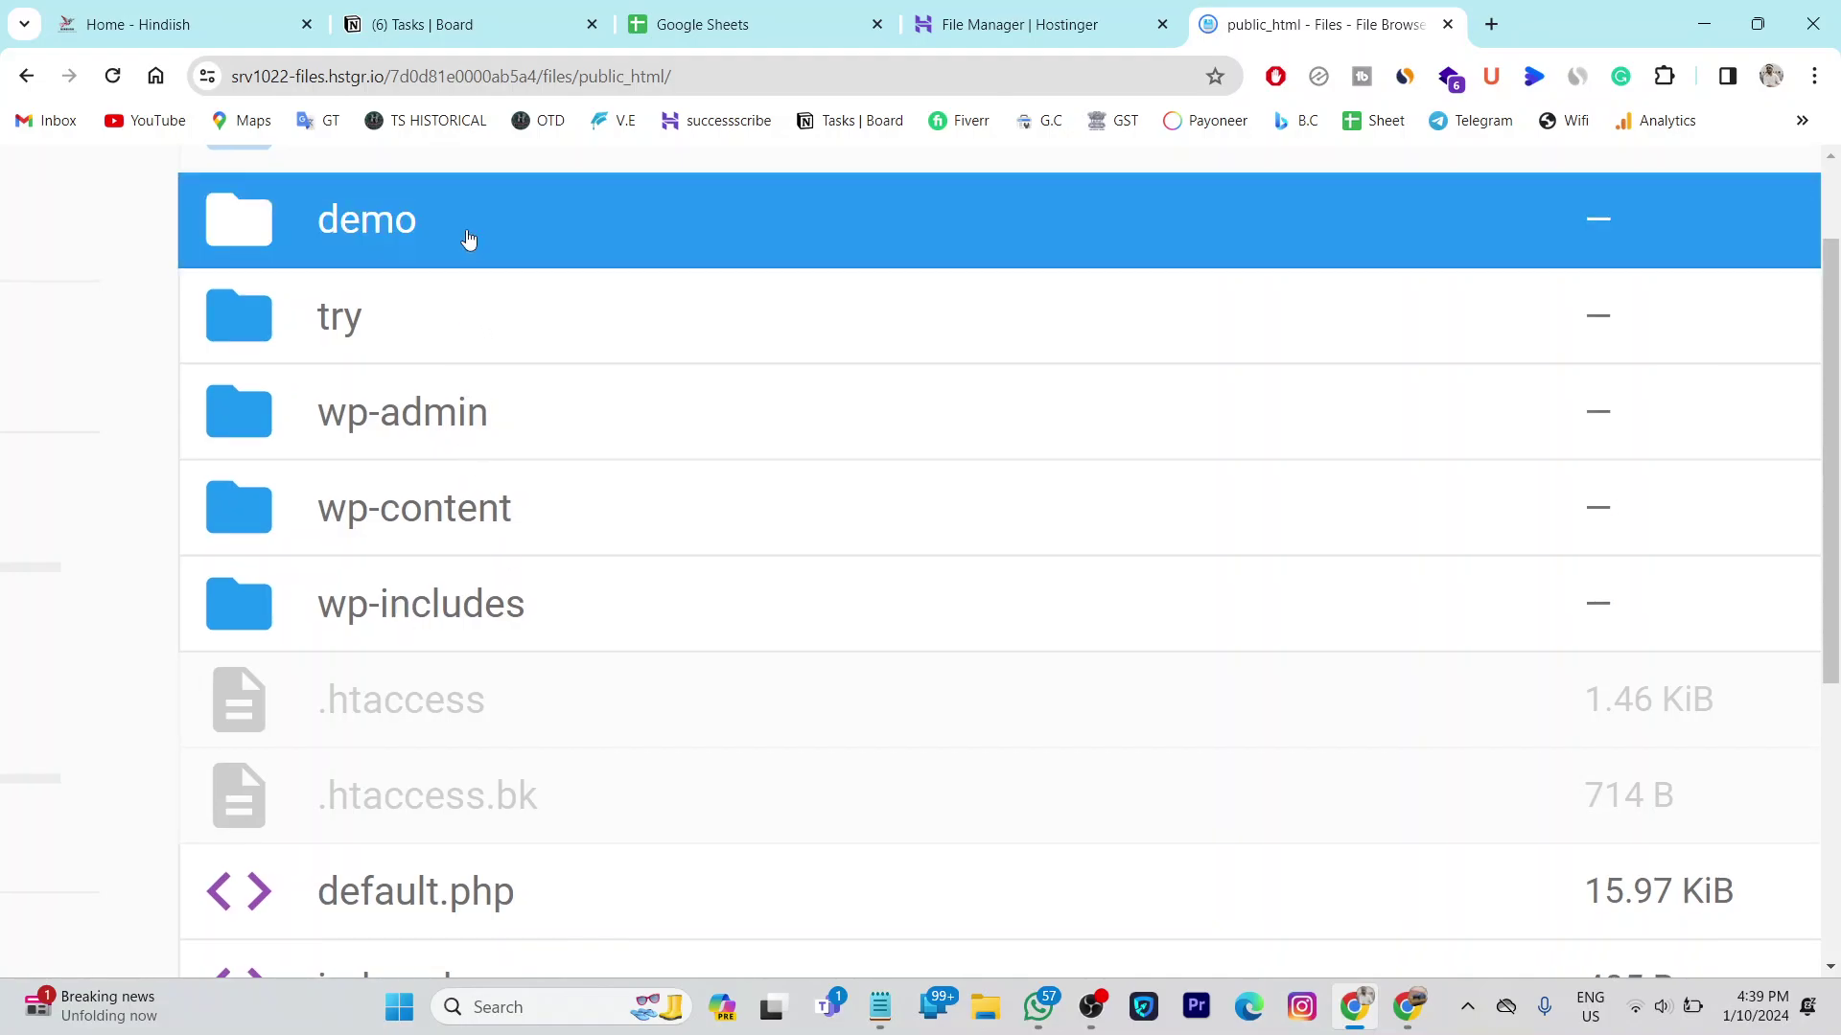
scroll(469, 238, down, 5)
scroll(464, 239, down, 4)
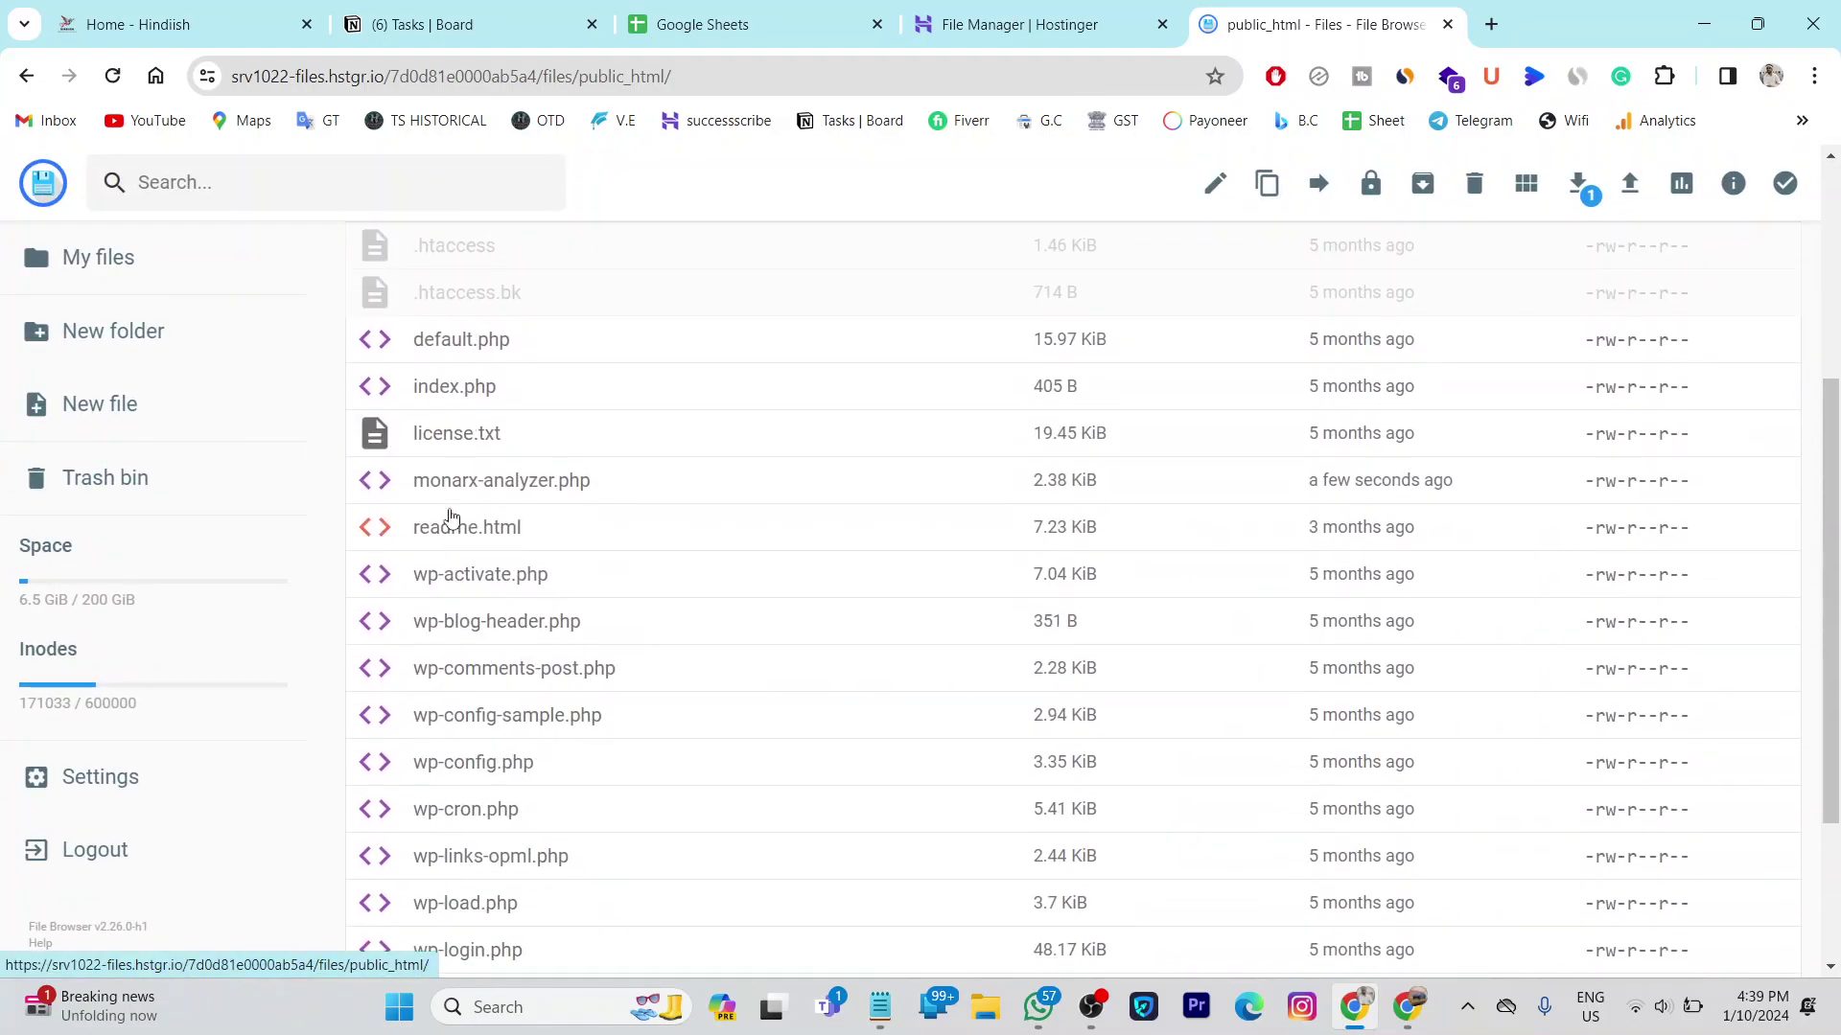
scroll(454, 495, down, 3)
scroll(458, 777, up, 8)
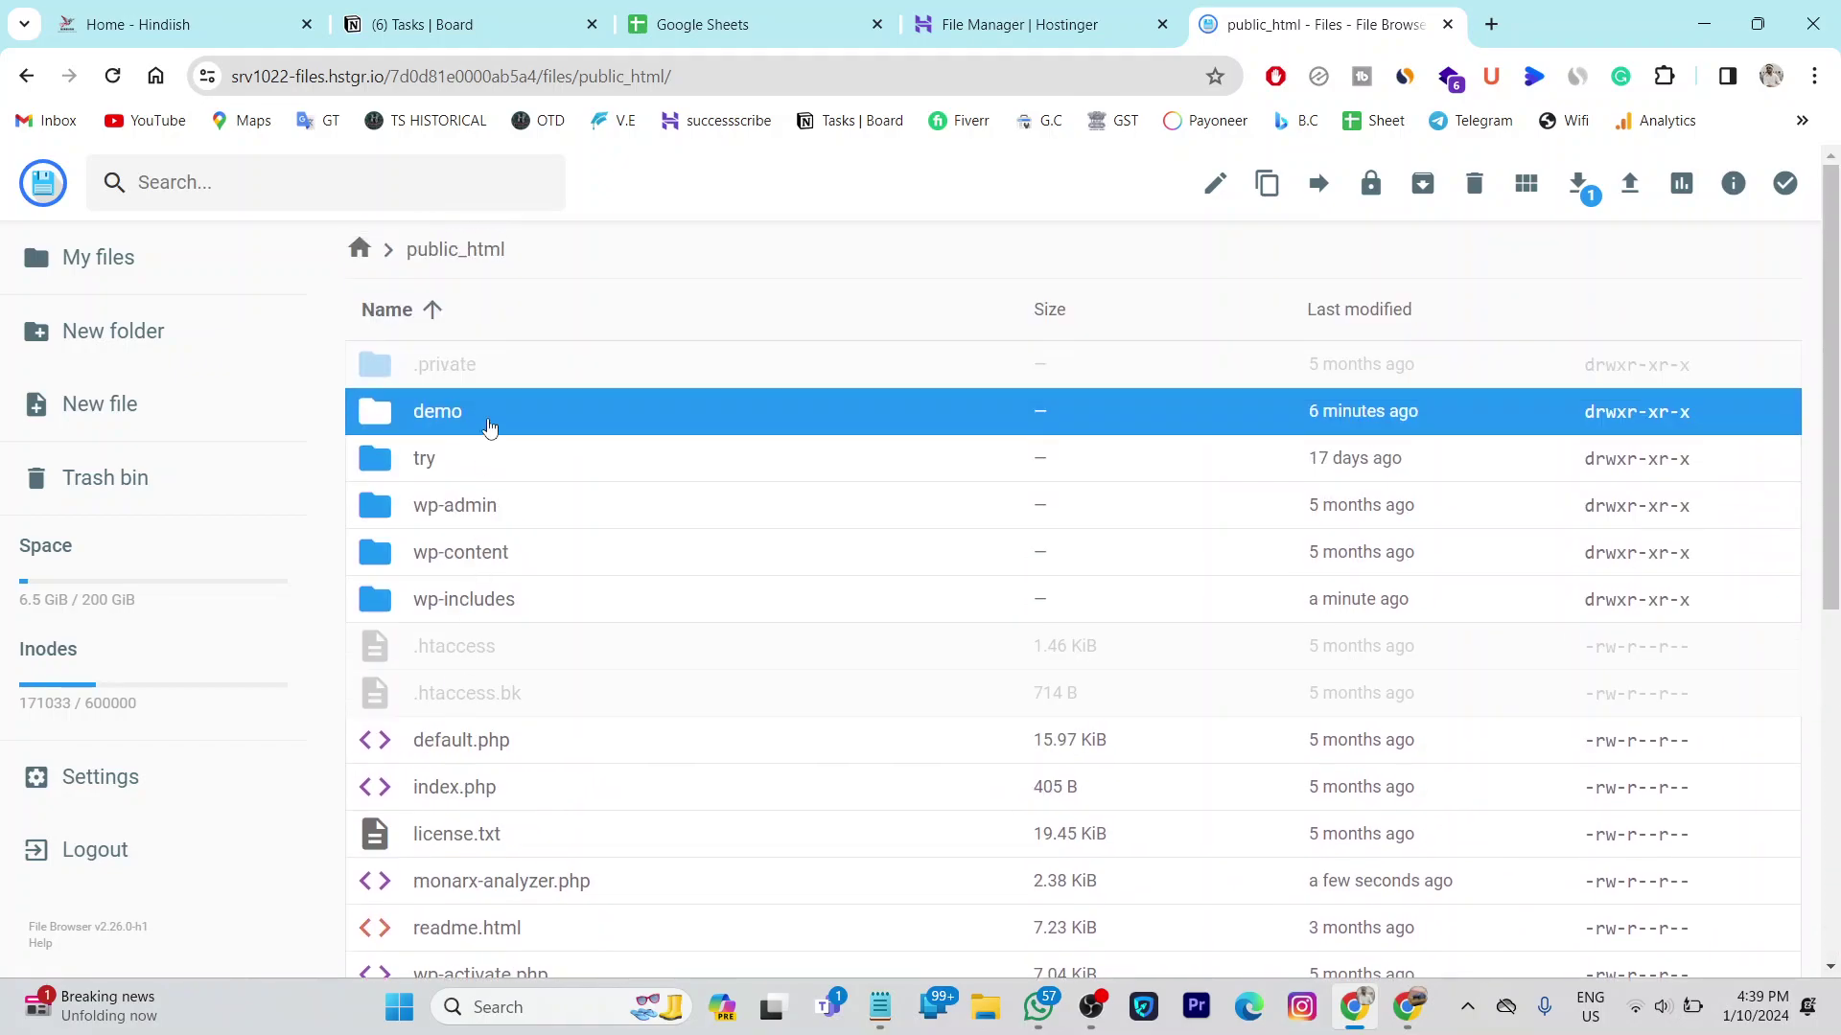
- Open demo > wp-content > plugins and scroll through the installed plugin folders
double_click(488, 429)
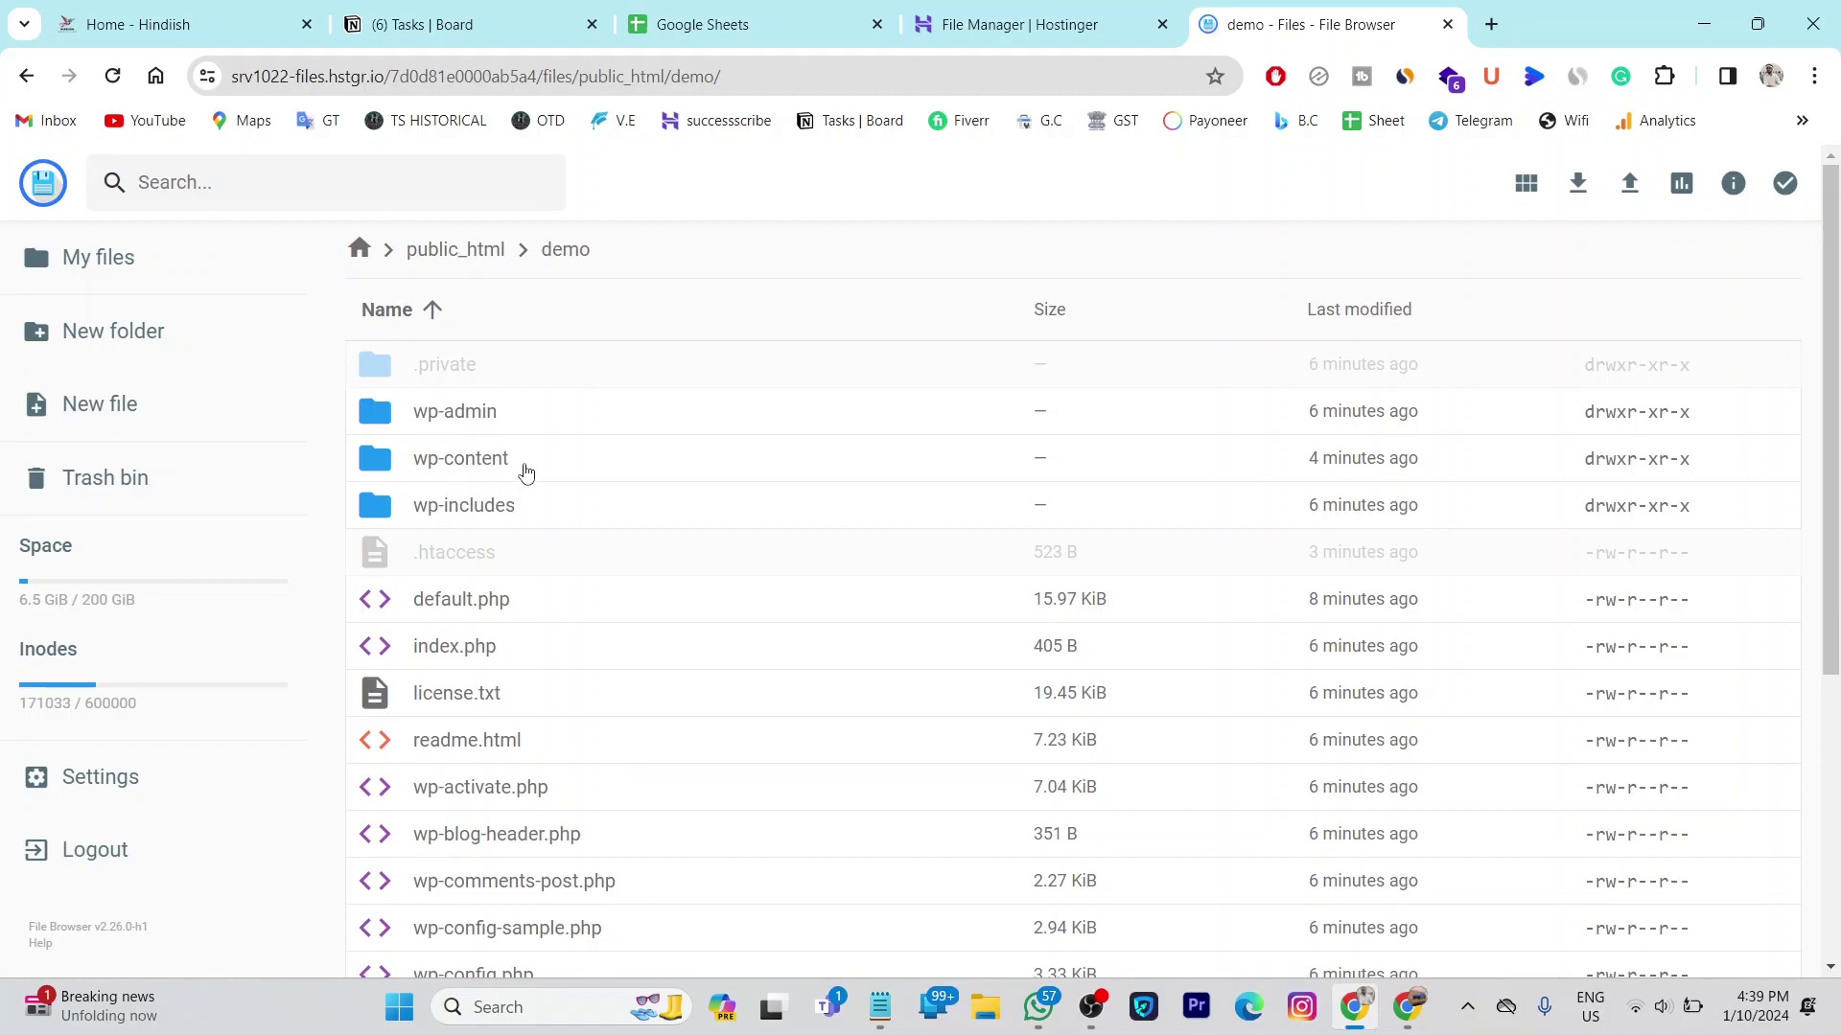
double_click(524, 470)
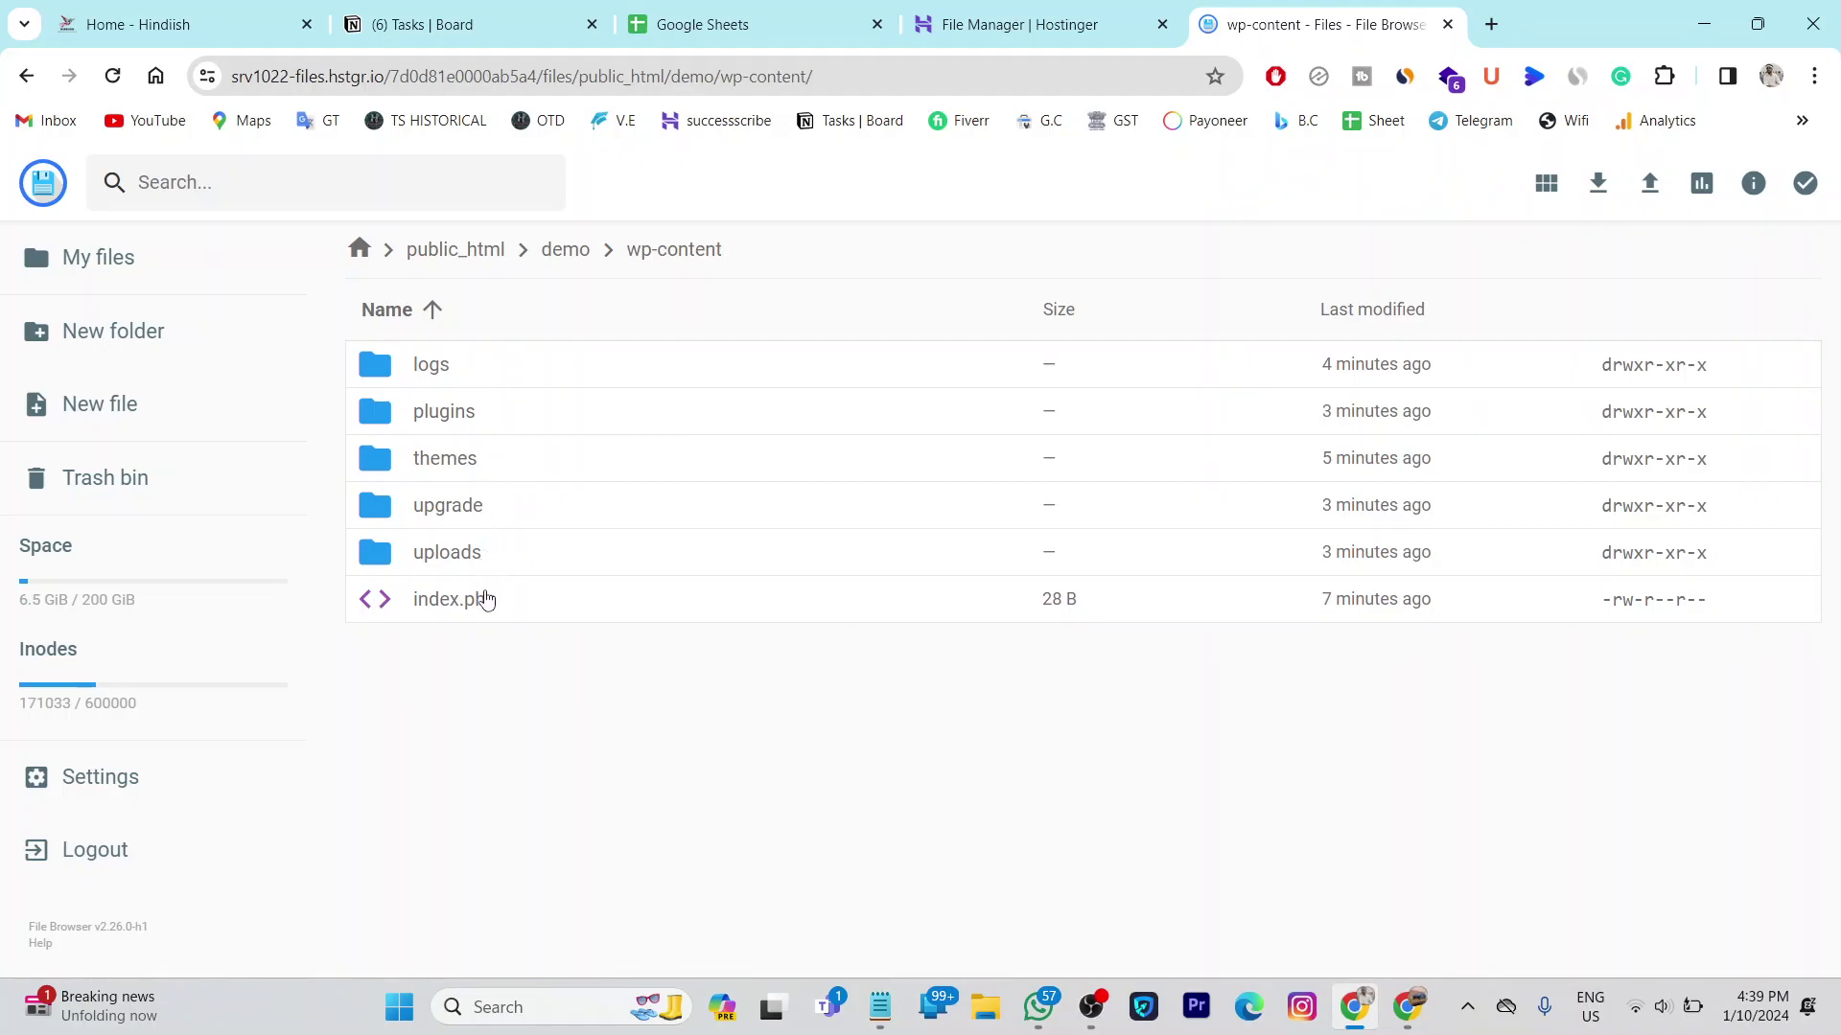
double_click(545, 411)
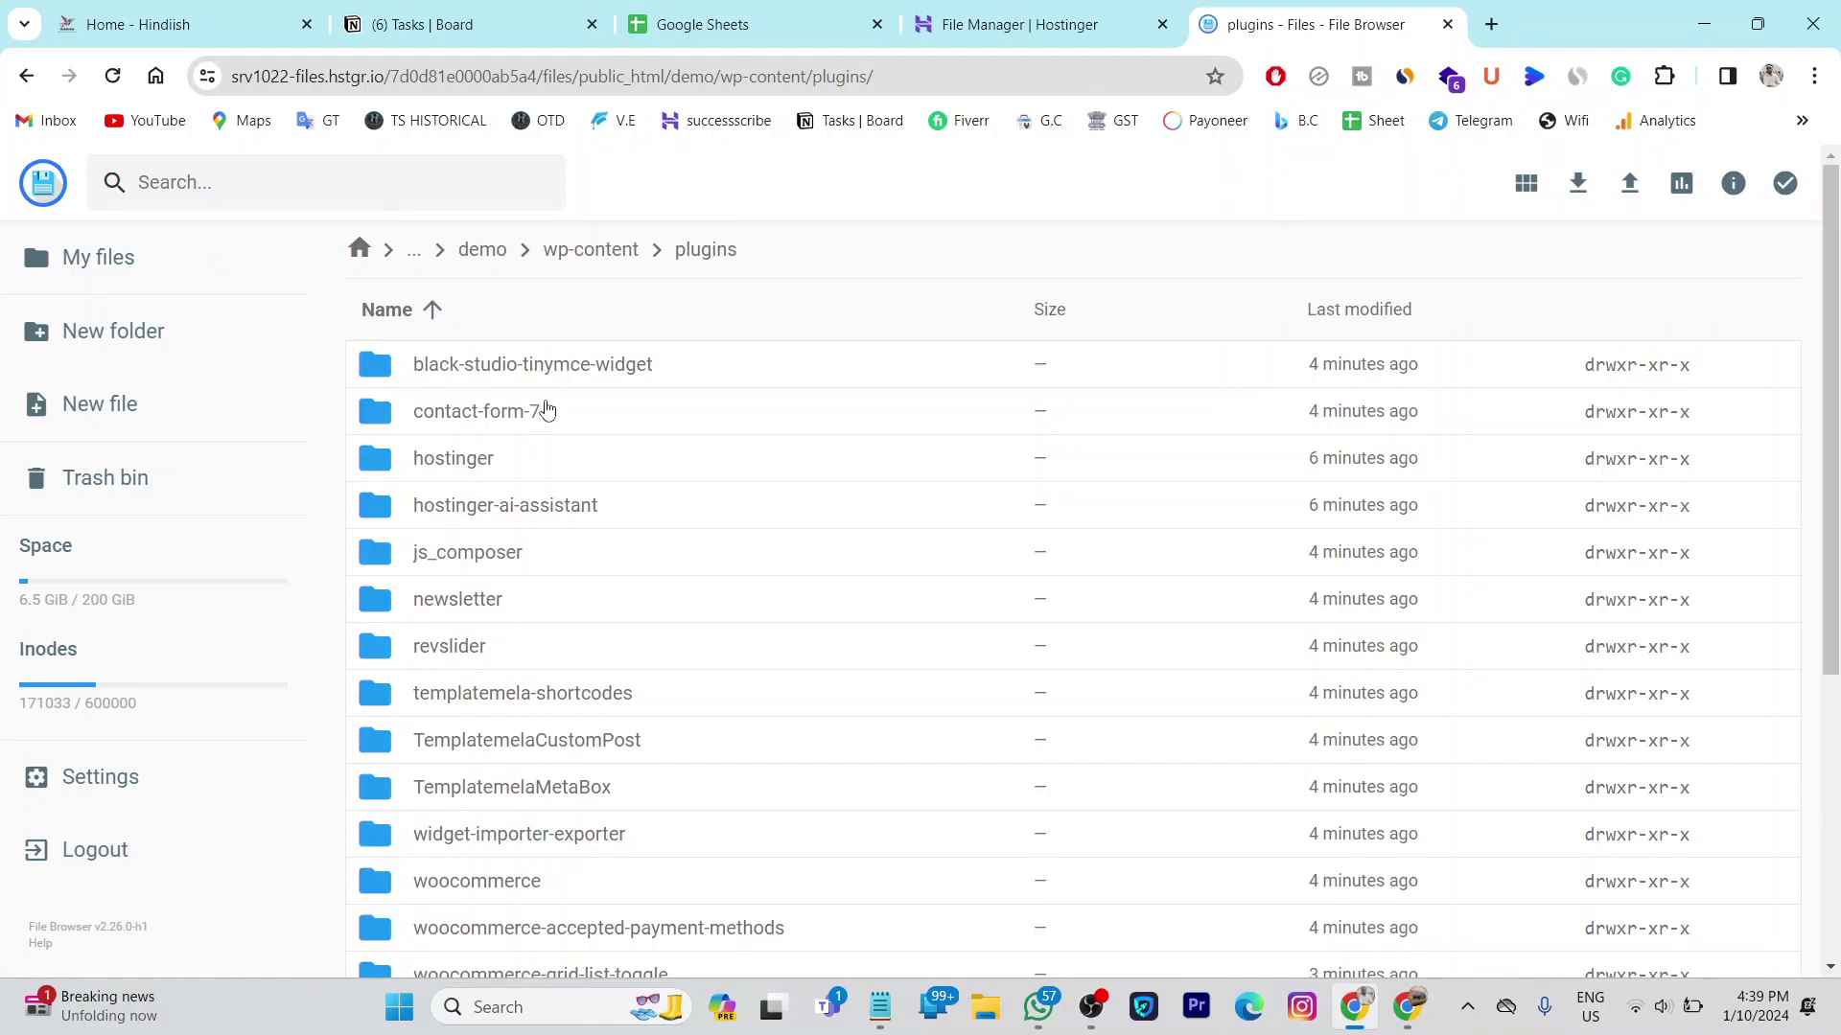
scroll(545, 411, down, 5)
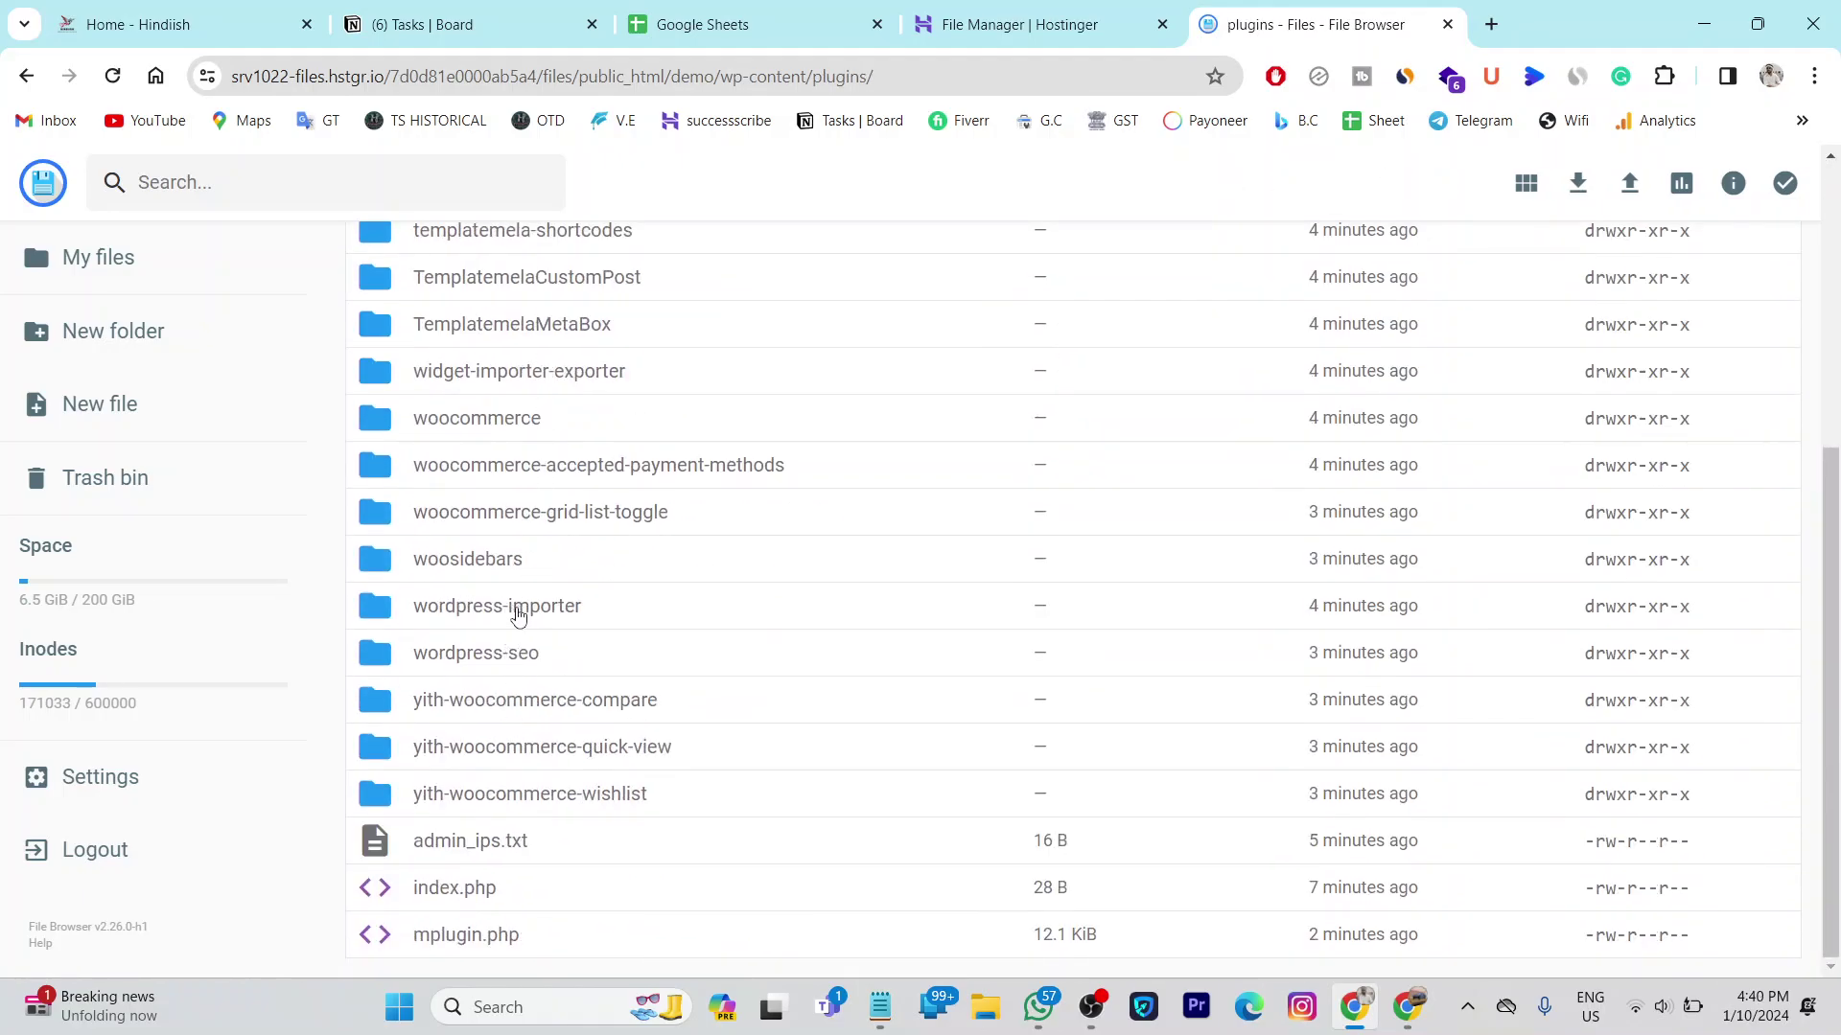
scroll(523, 703, up, 2)
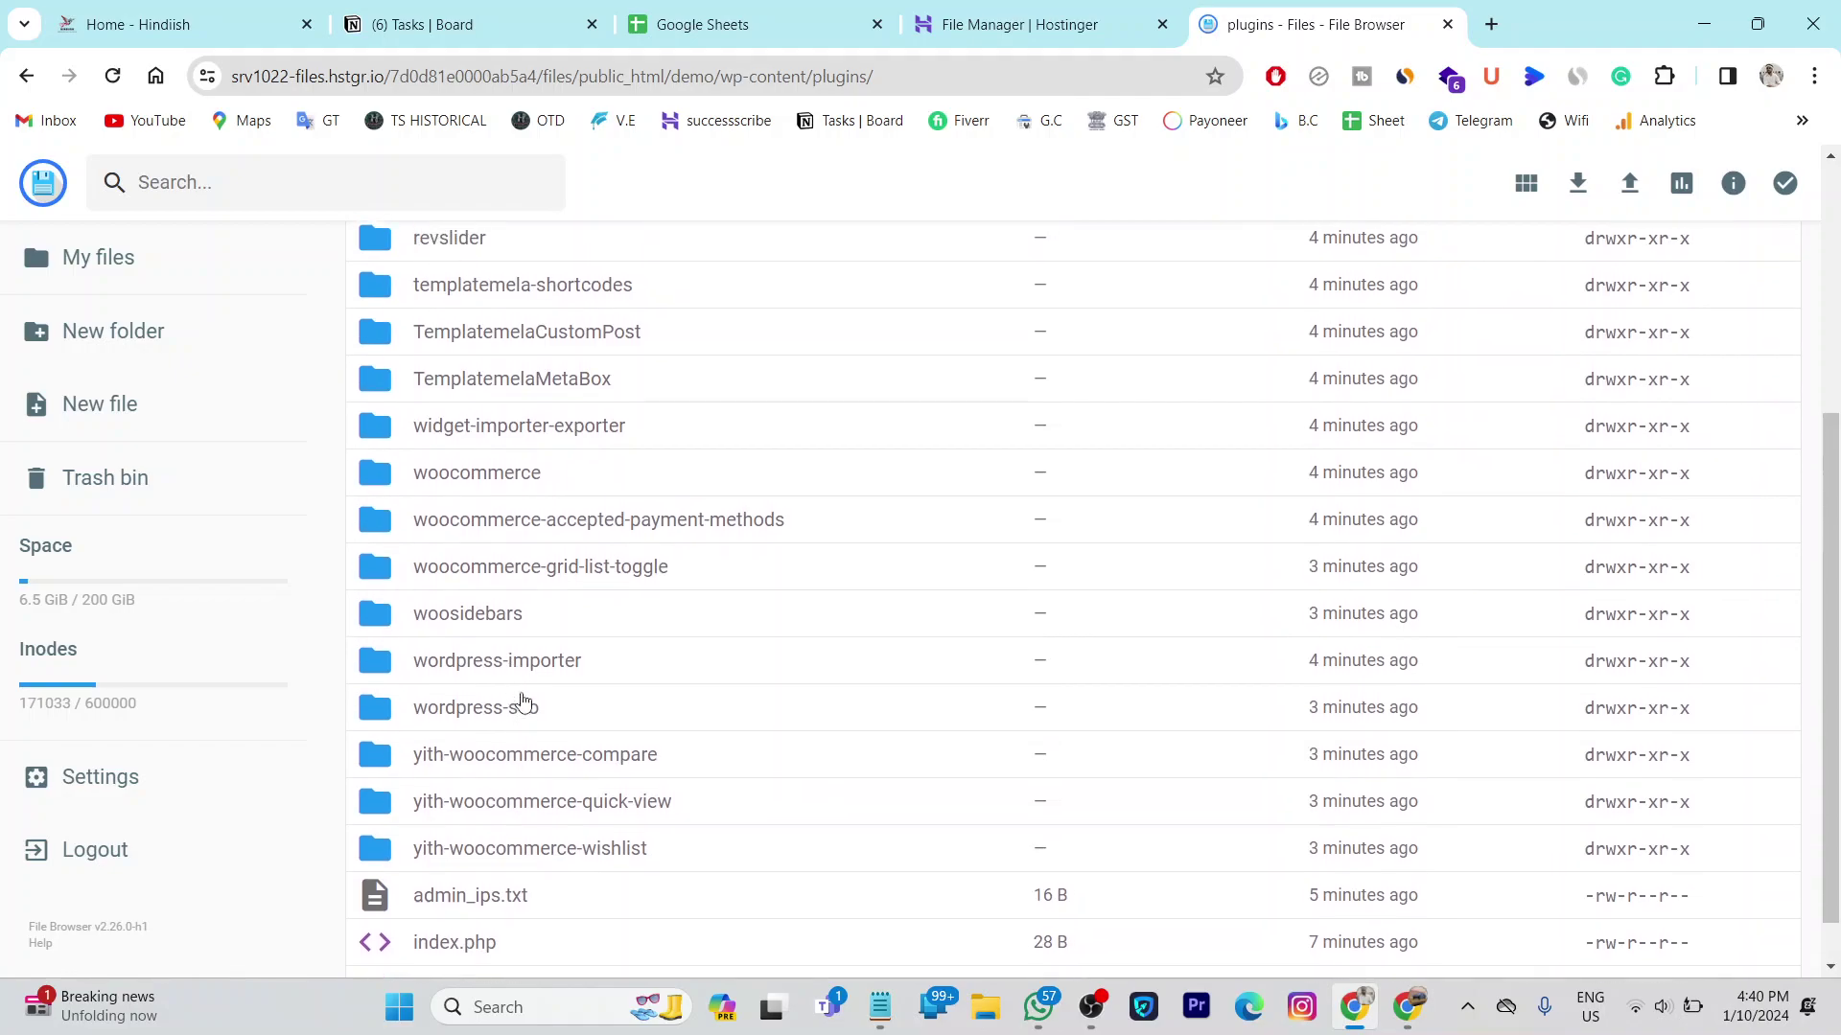
scroll(524, 703, up, 2)
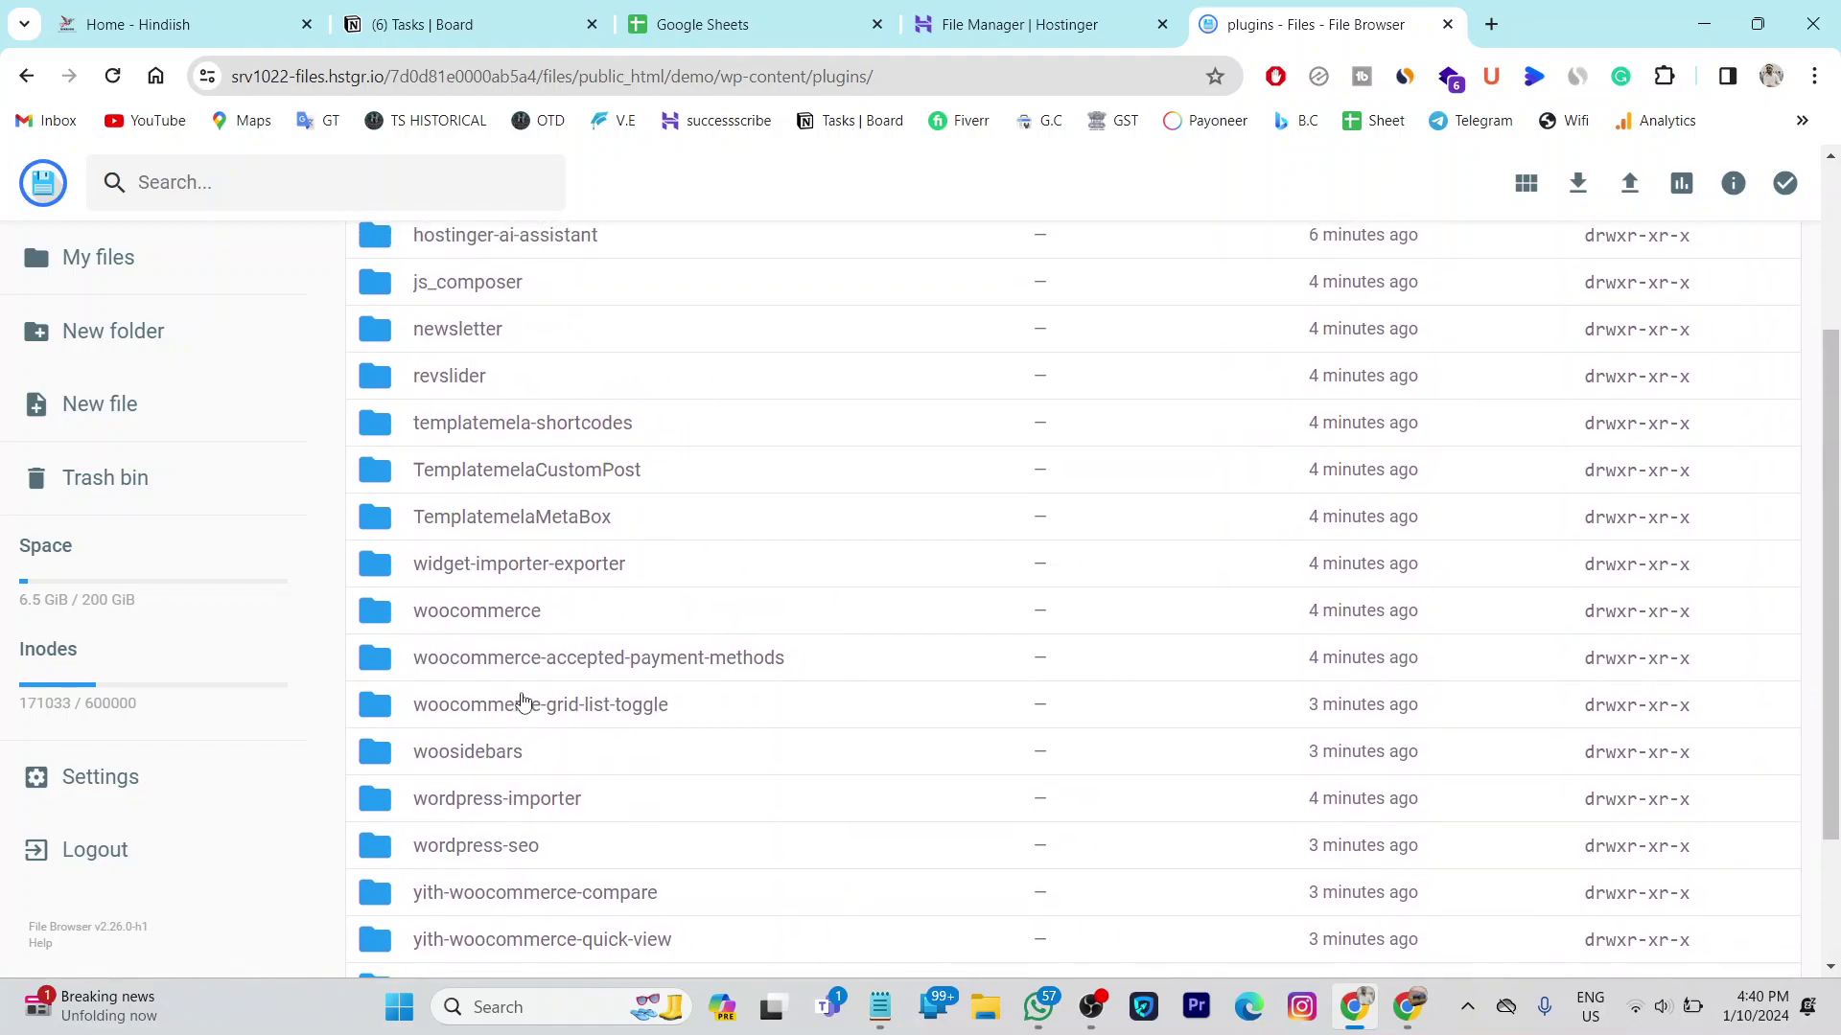
scroll(523, 703, up, 1)
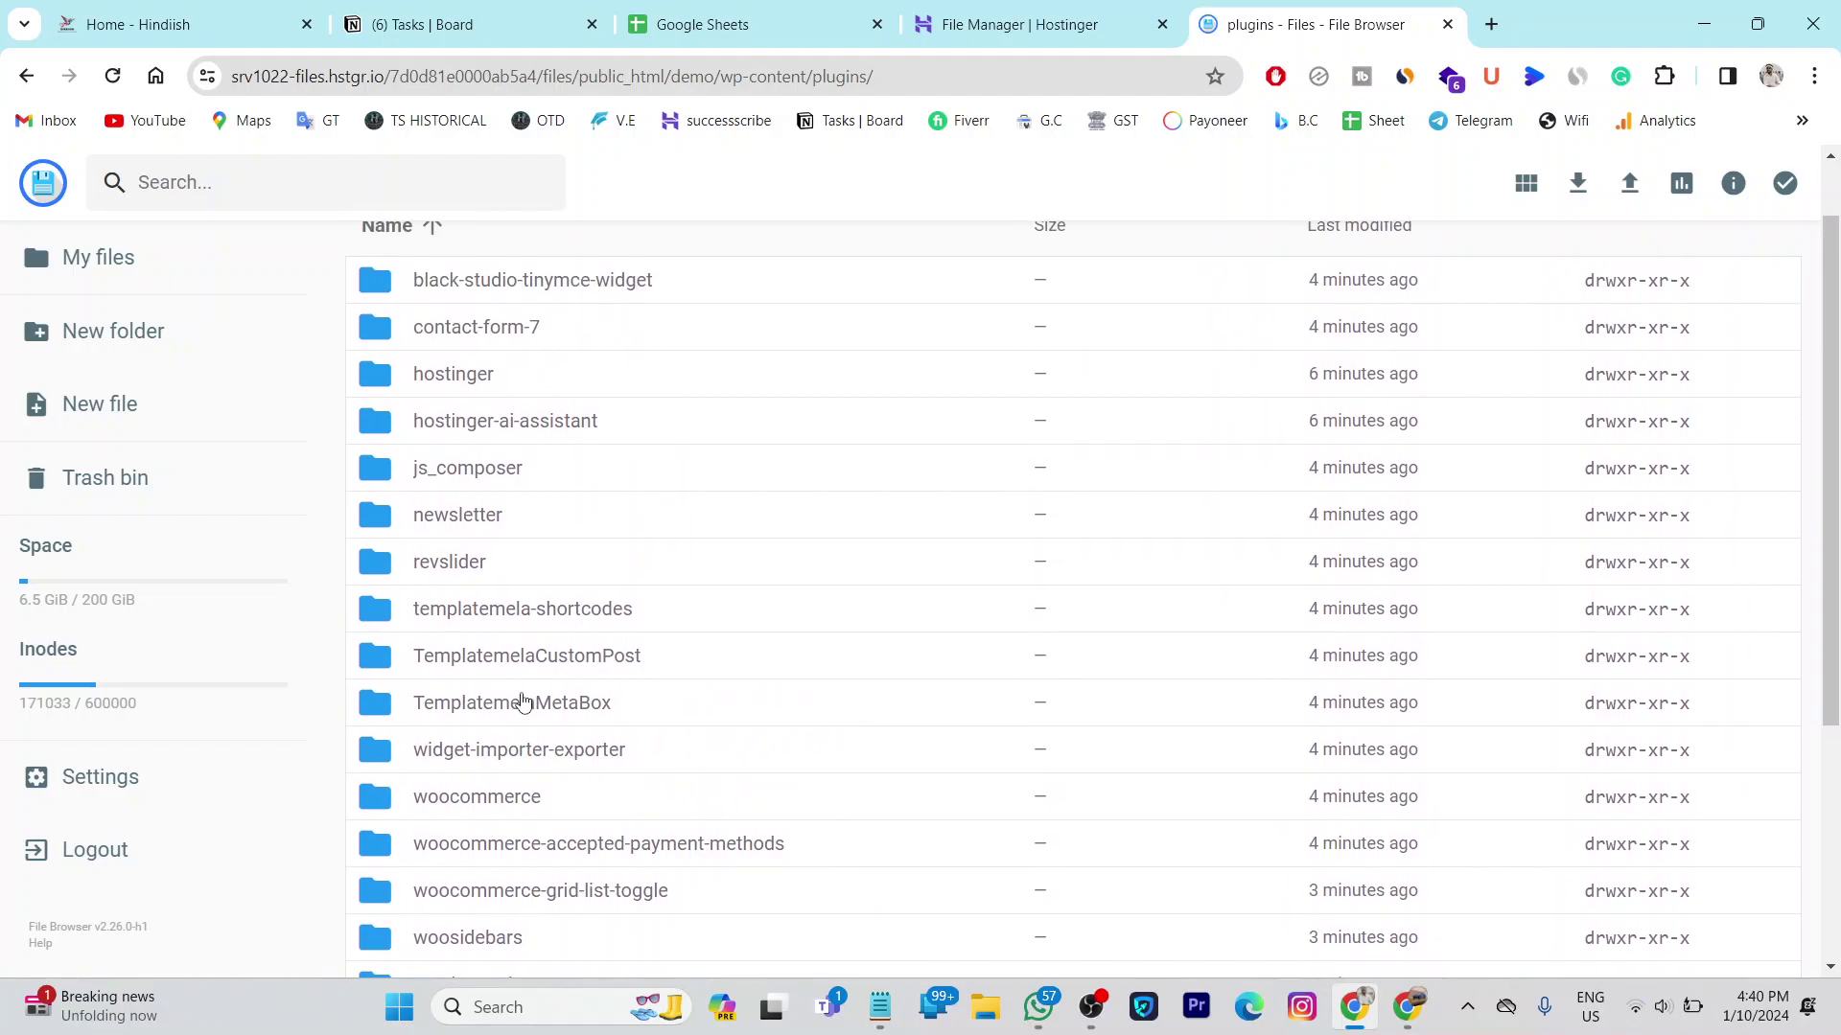
scroll(524, 703, up, 1)
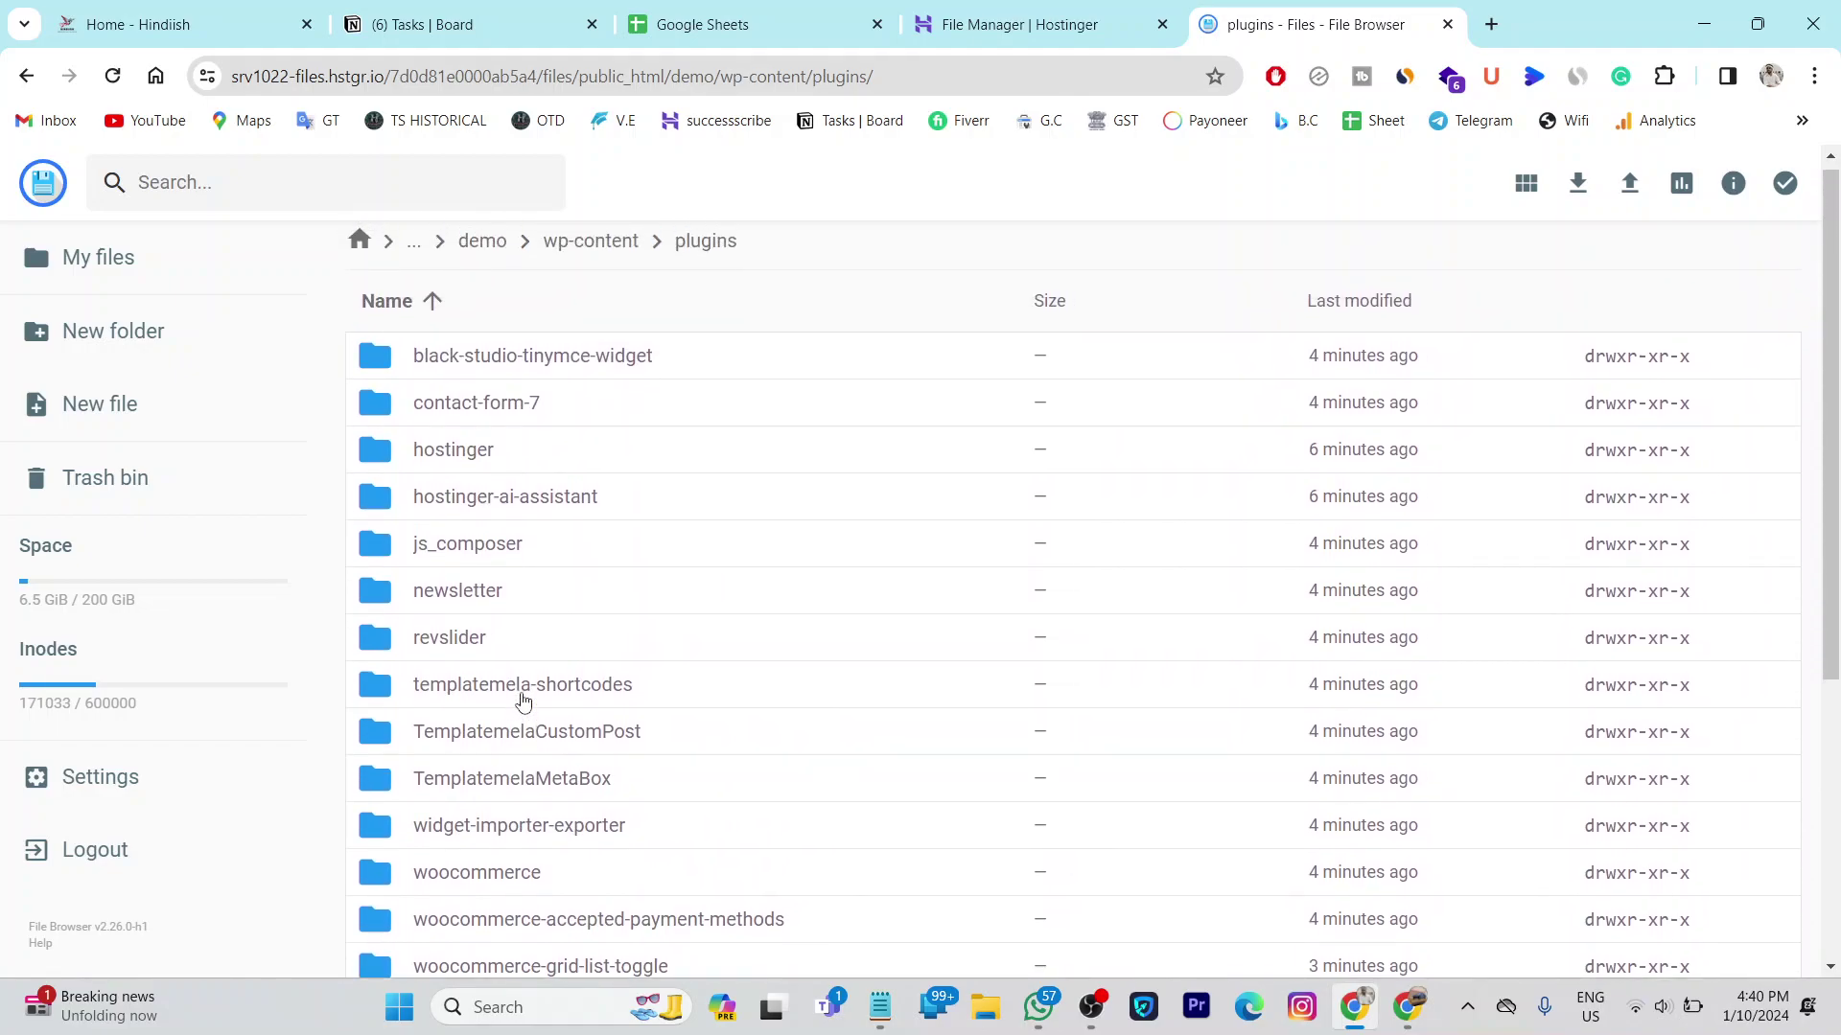
scroll(523, 703, down, 5)
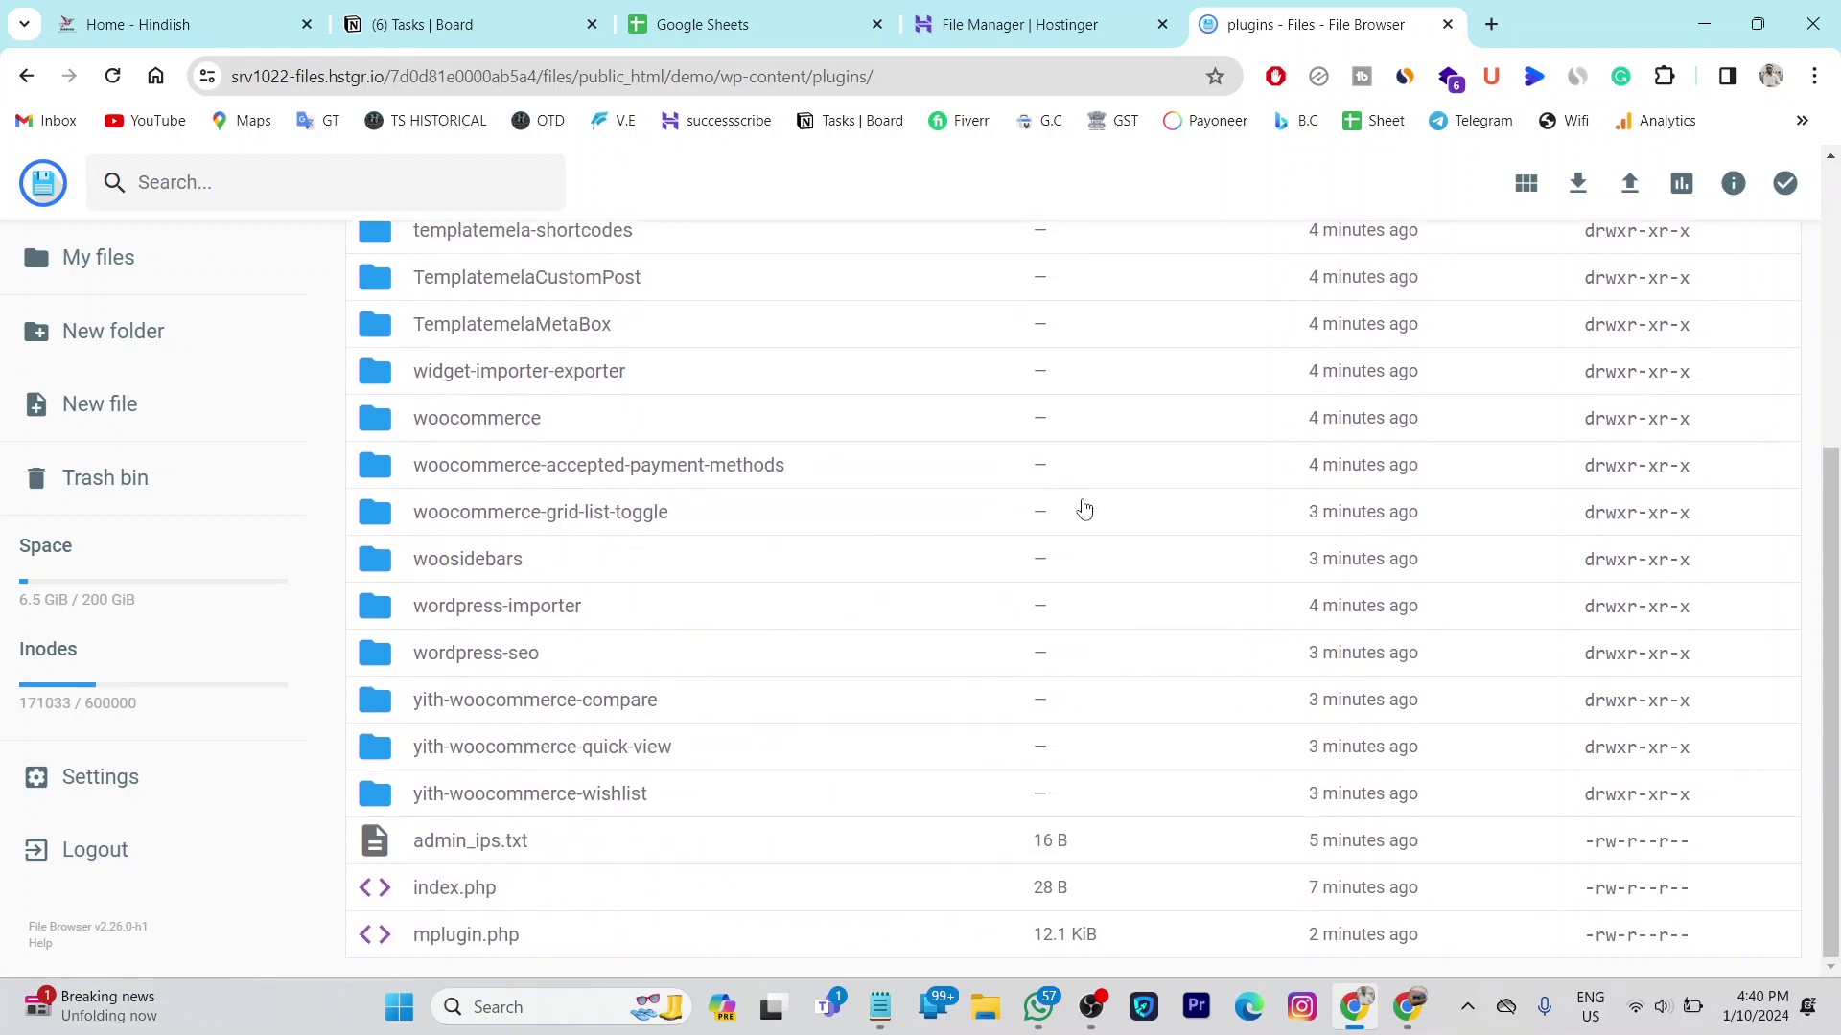
scroll(1084, 508, up, 5)
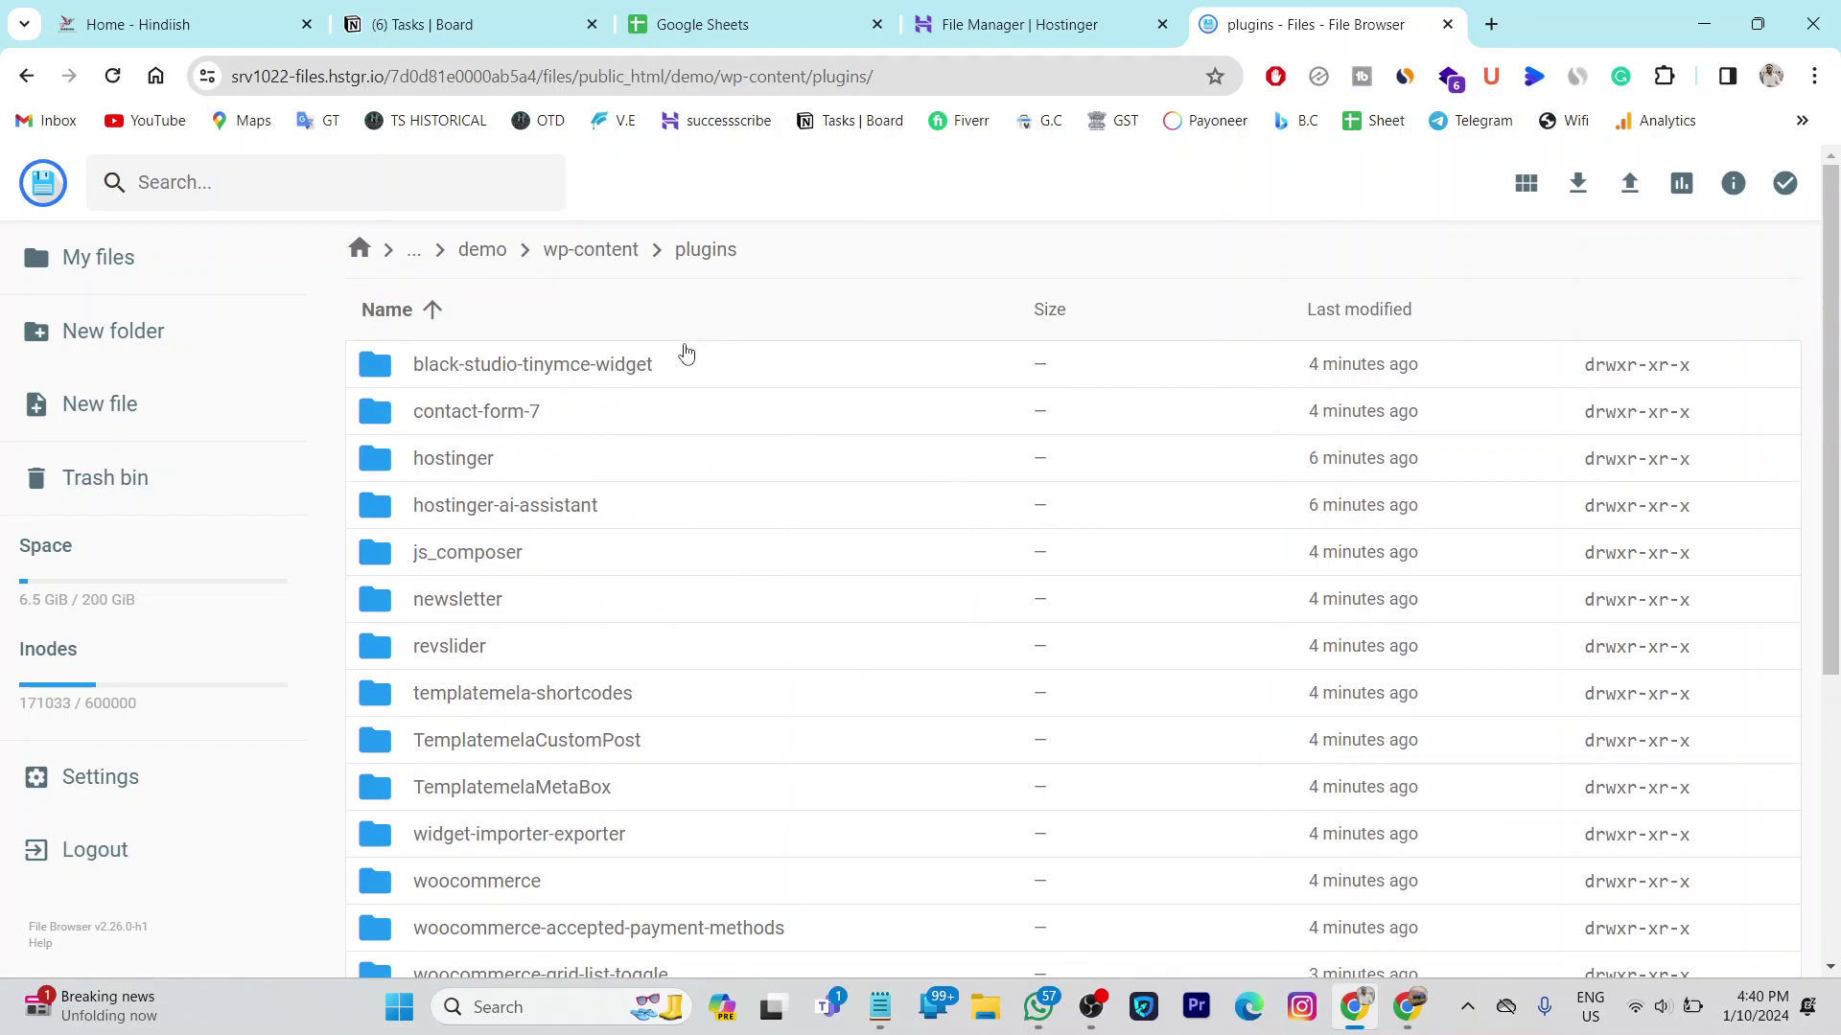
- Select all 20 plugin folders, excluding admin_ips.txt, index.php and mplugin.php
click(686, 354)
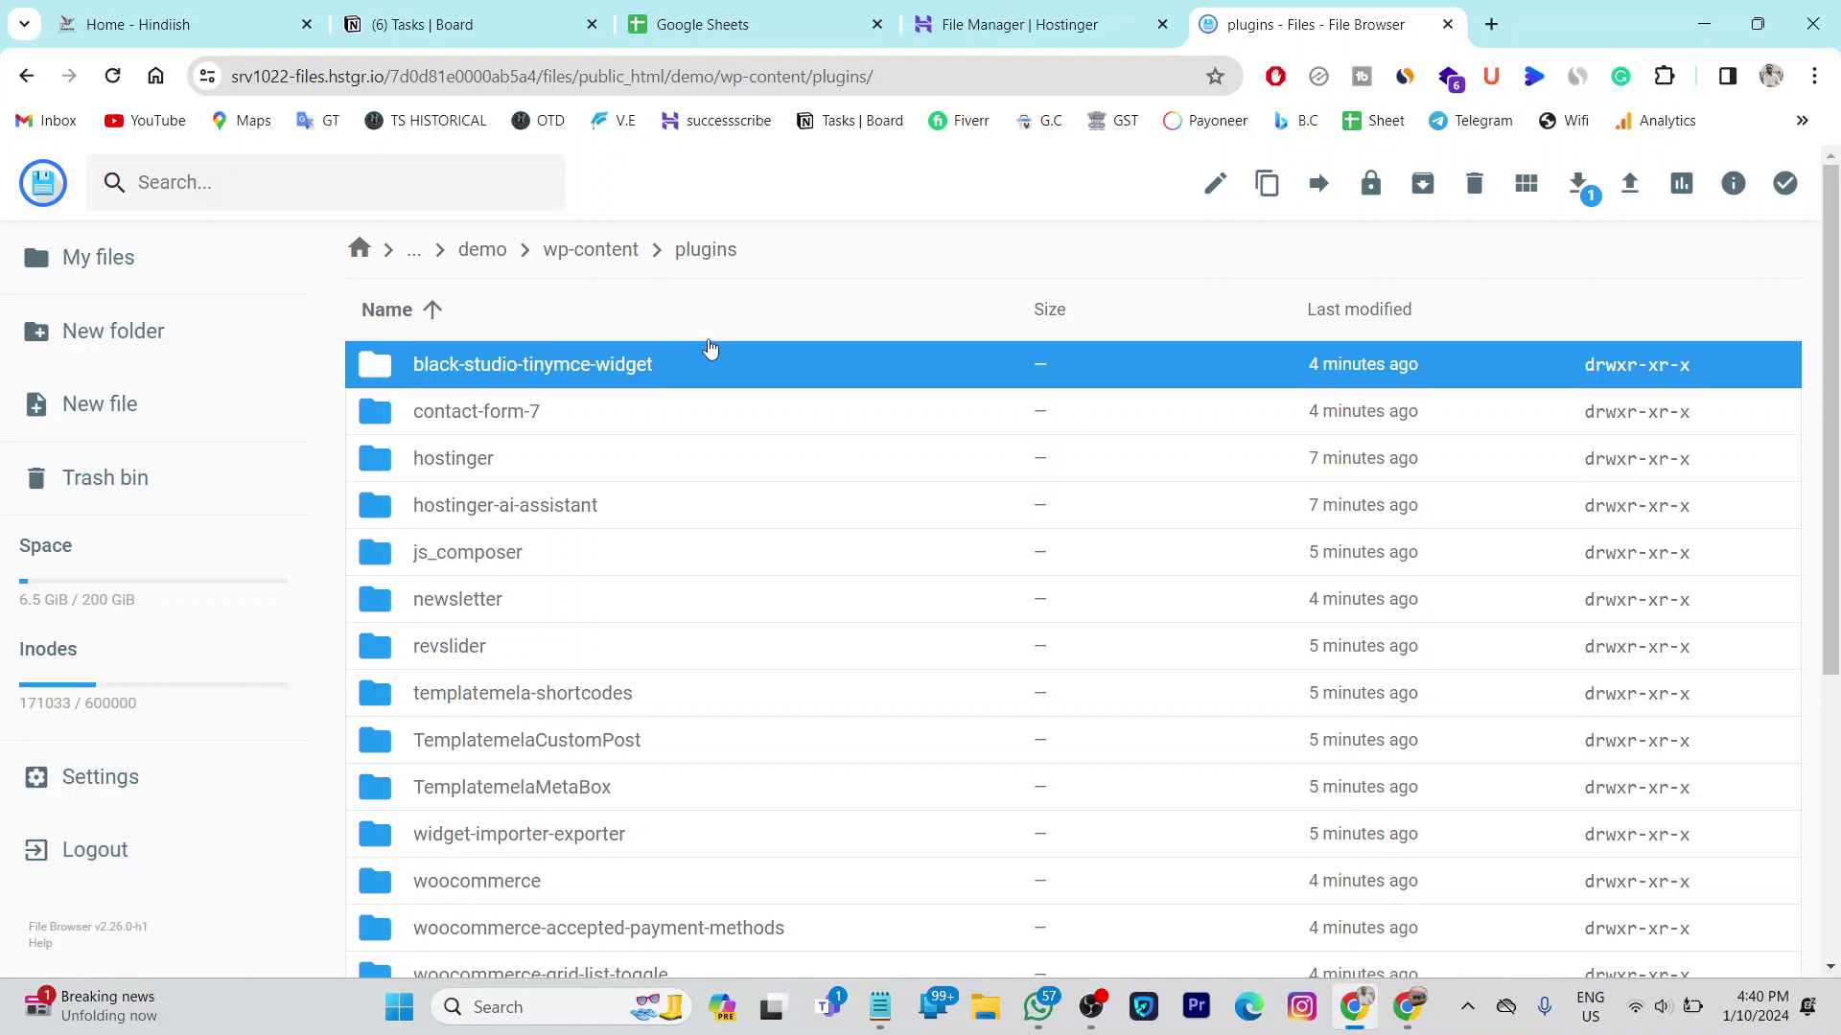
scroll(518, 492, down, 2)
scroll(518, 492, up, 2)
key(ctrl+a)
scroll(1044, 552, down, 5)
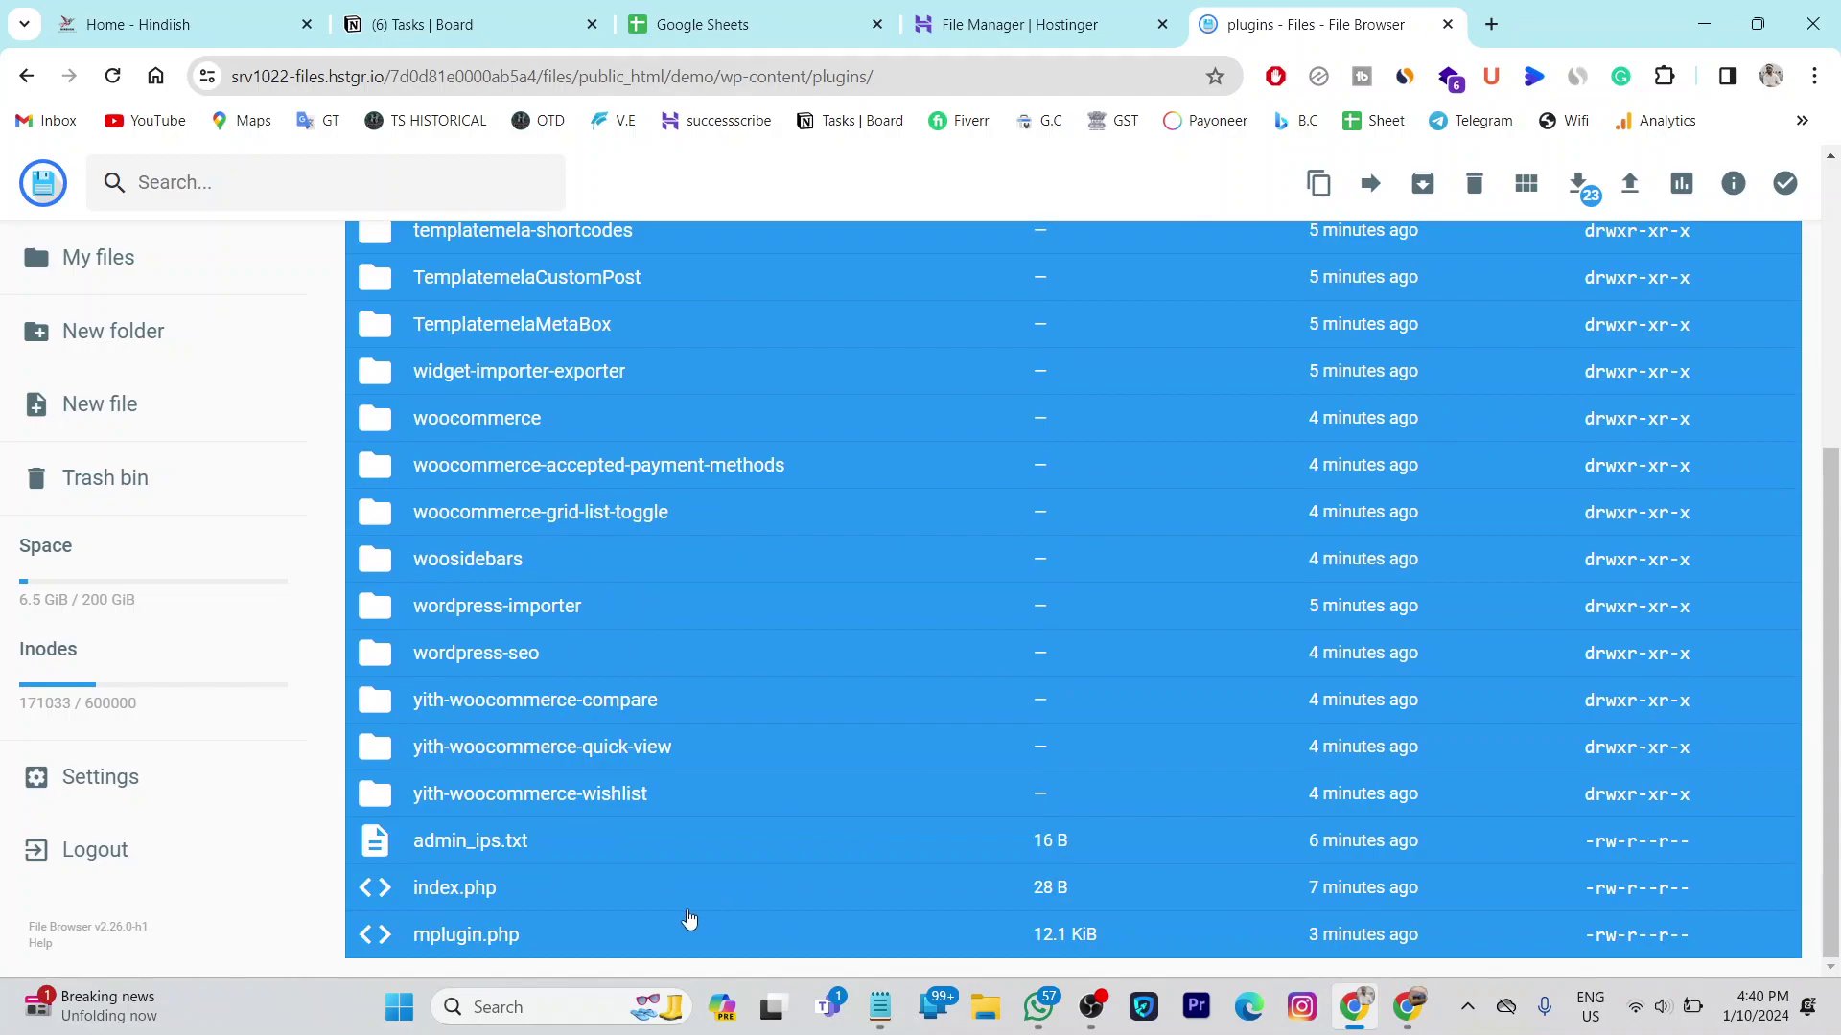
ctrl+click(684, 907)
ctrl+click(675, 936)
ctrl+click(718, 844)
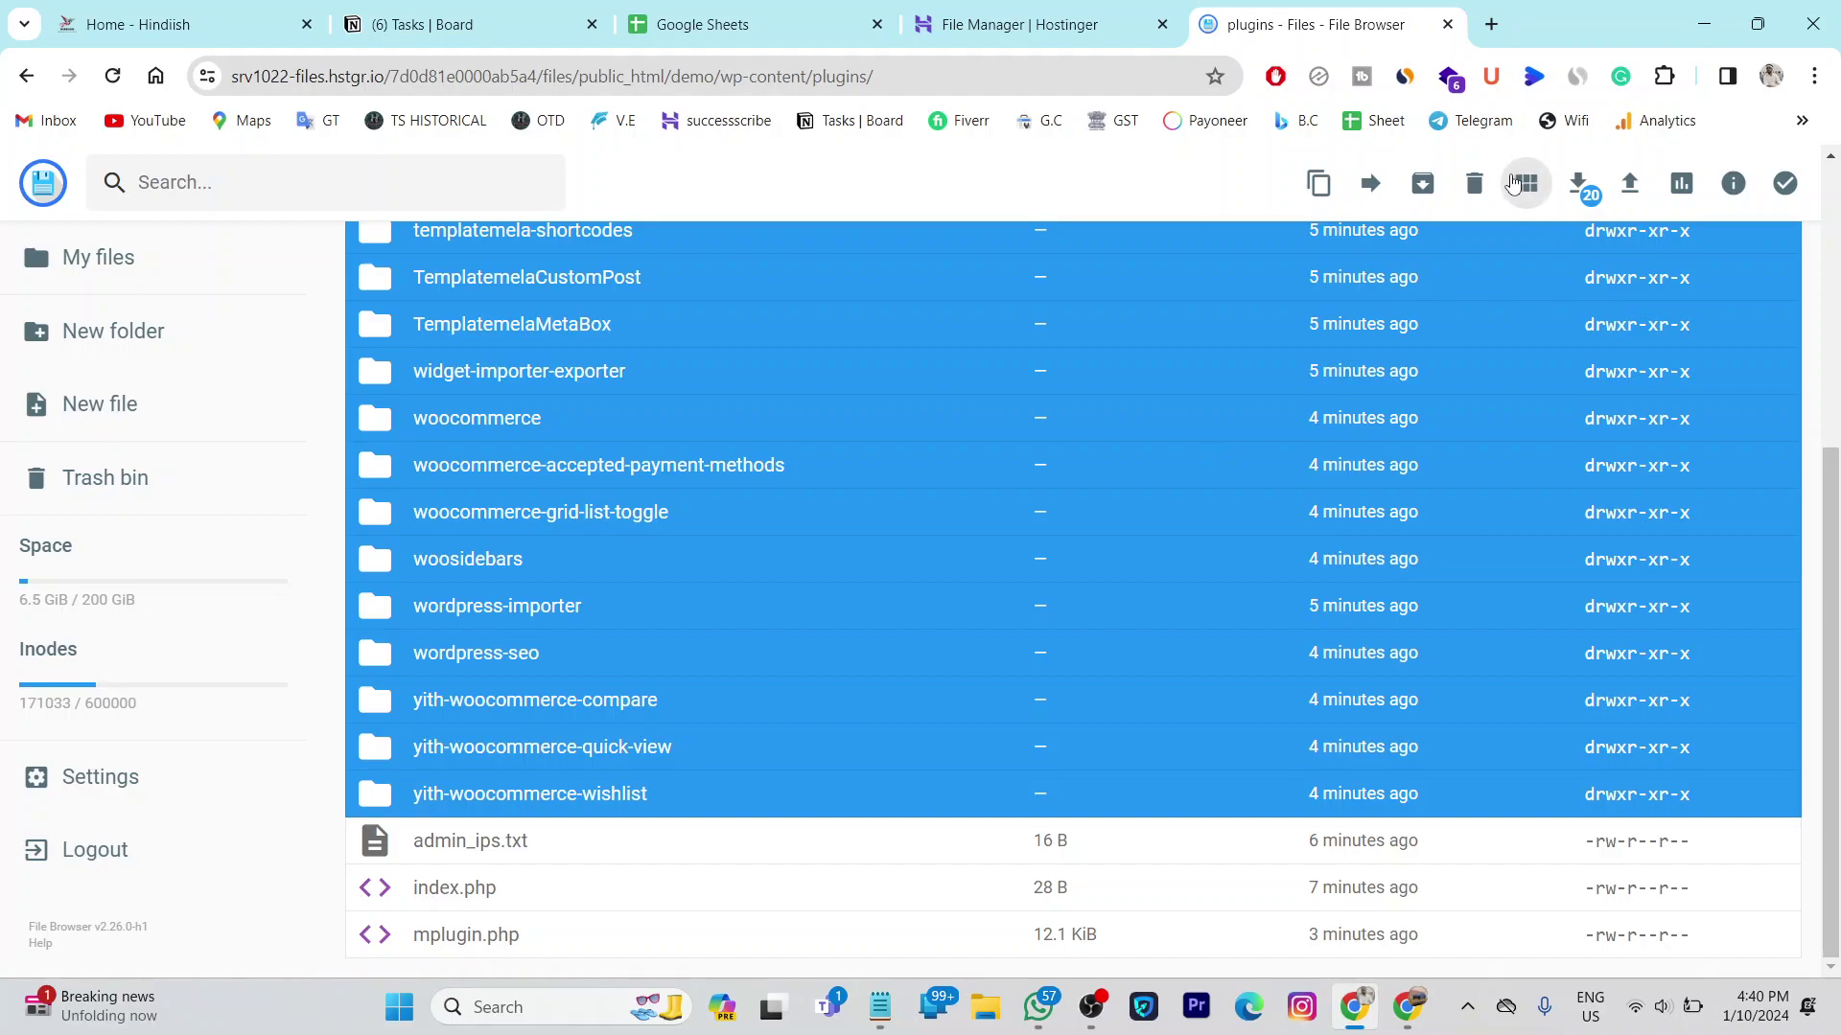
- Delete the selected plugin folders and reload the WordPress admin page
click(1478, 186)
click(1067, 610)
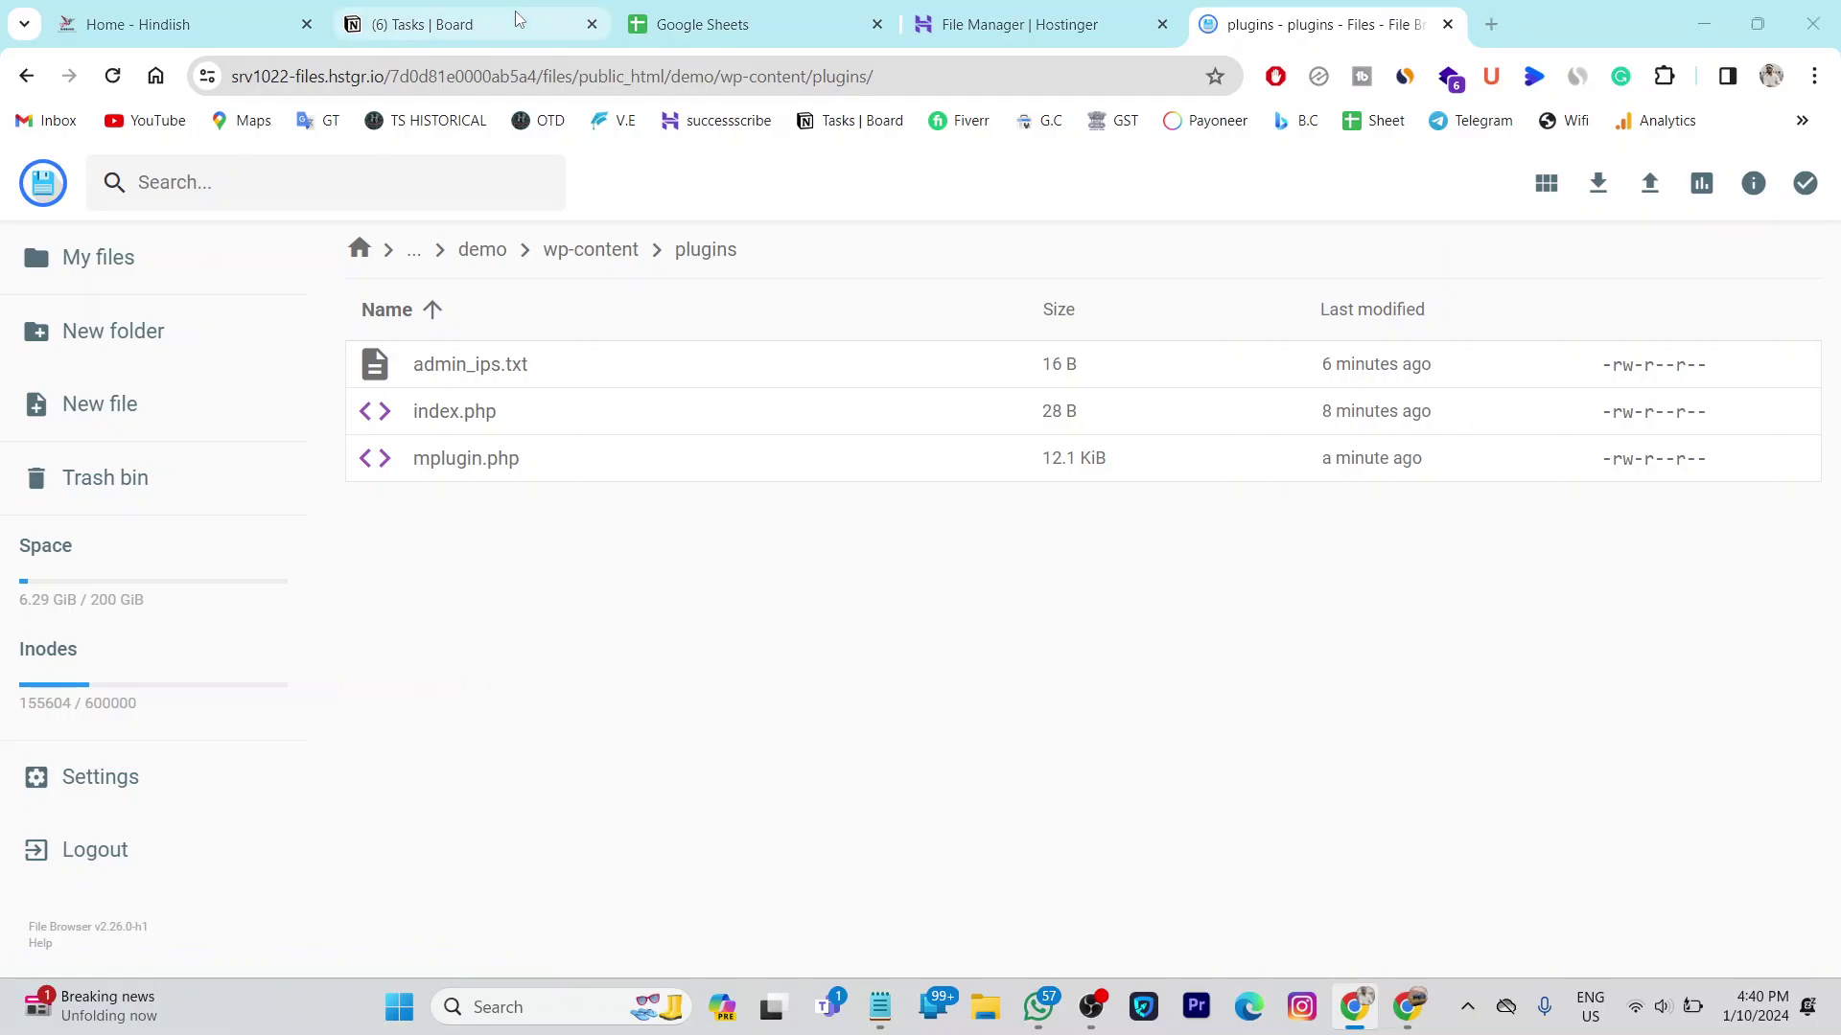
key(alt+Tab)
key(F5)
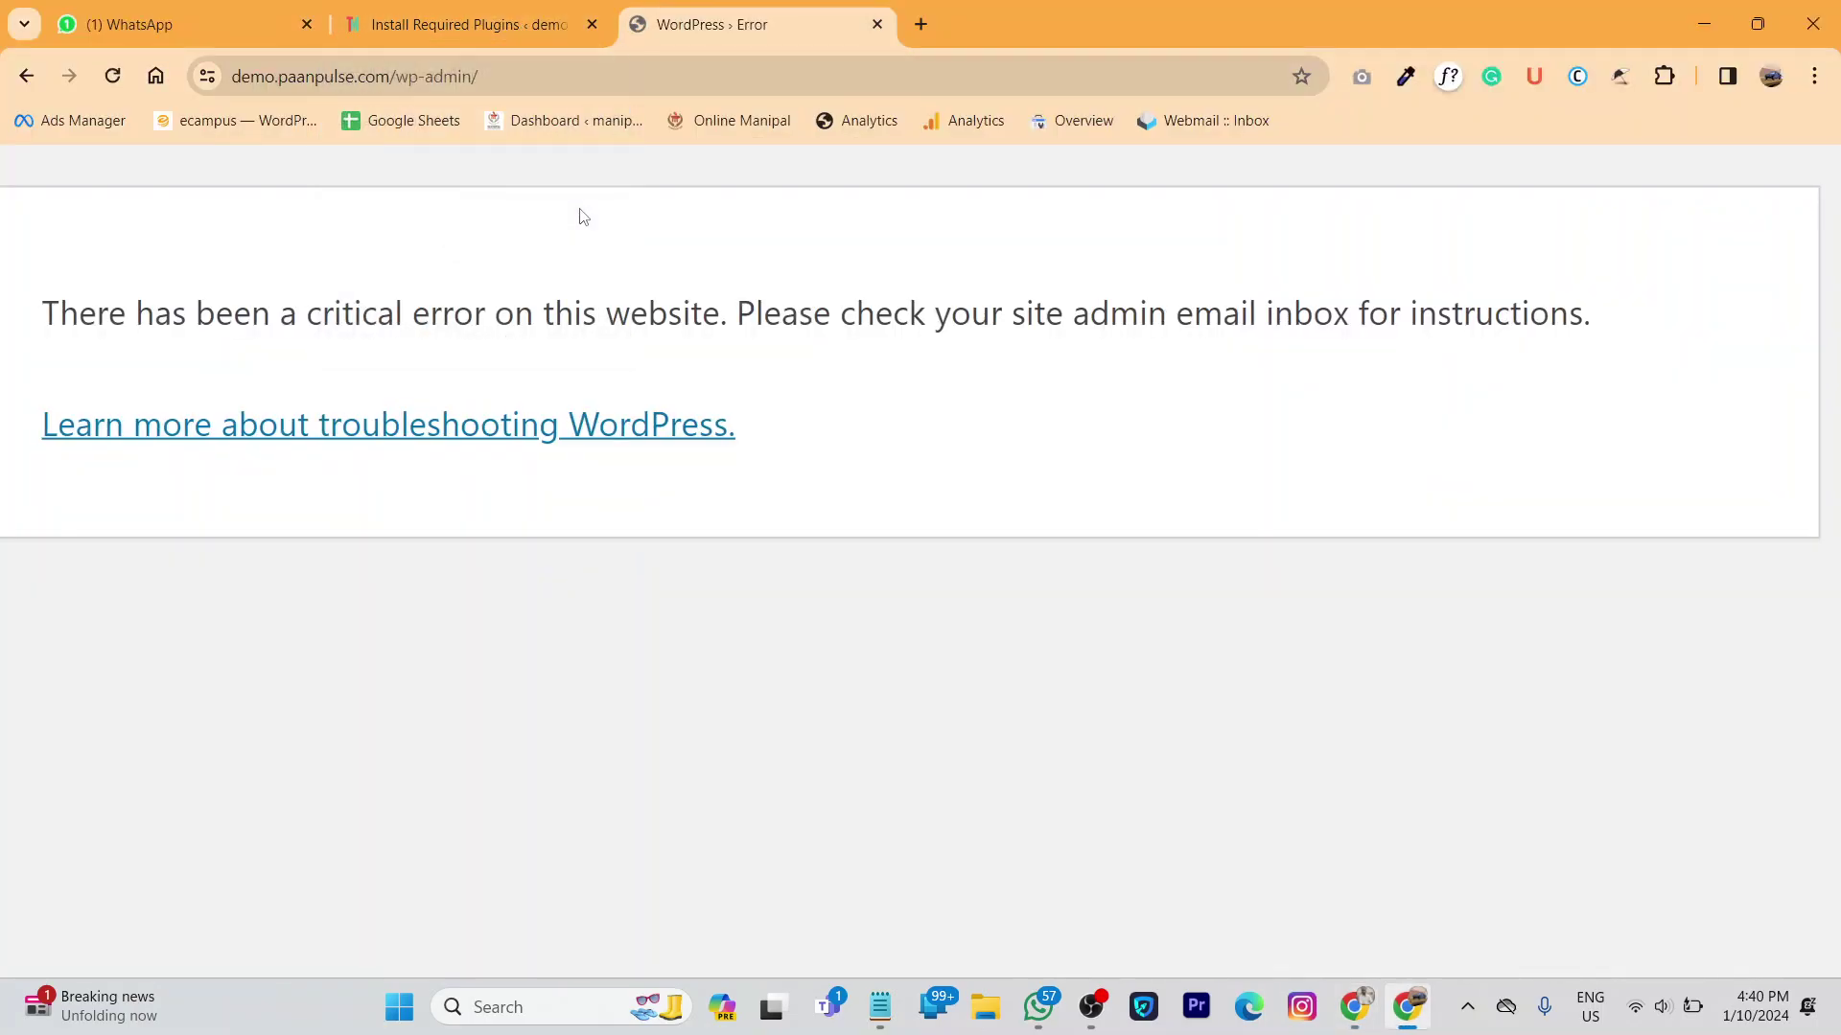
- Reload the demo site's wp-admin page to recheck the error
click(559, 84)
key(Return)
key(Return)
key(alt+Tab)
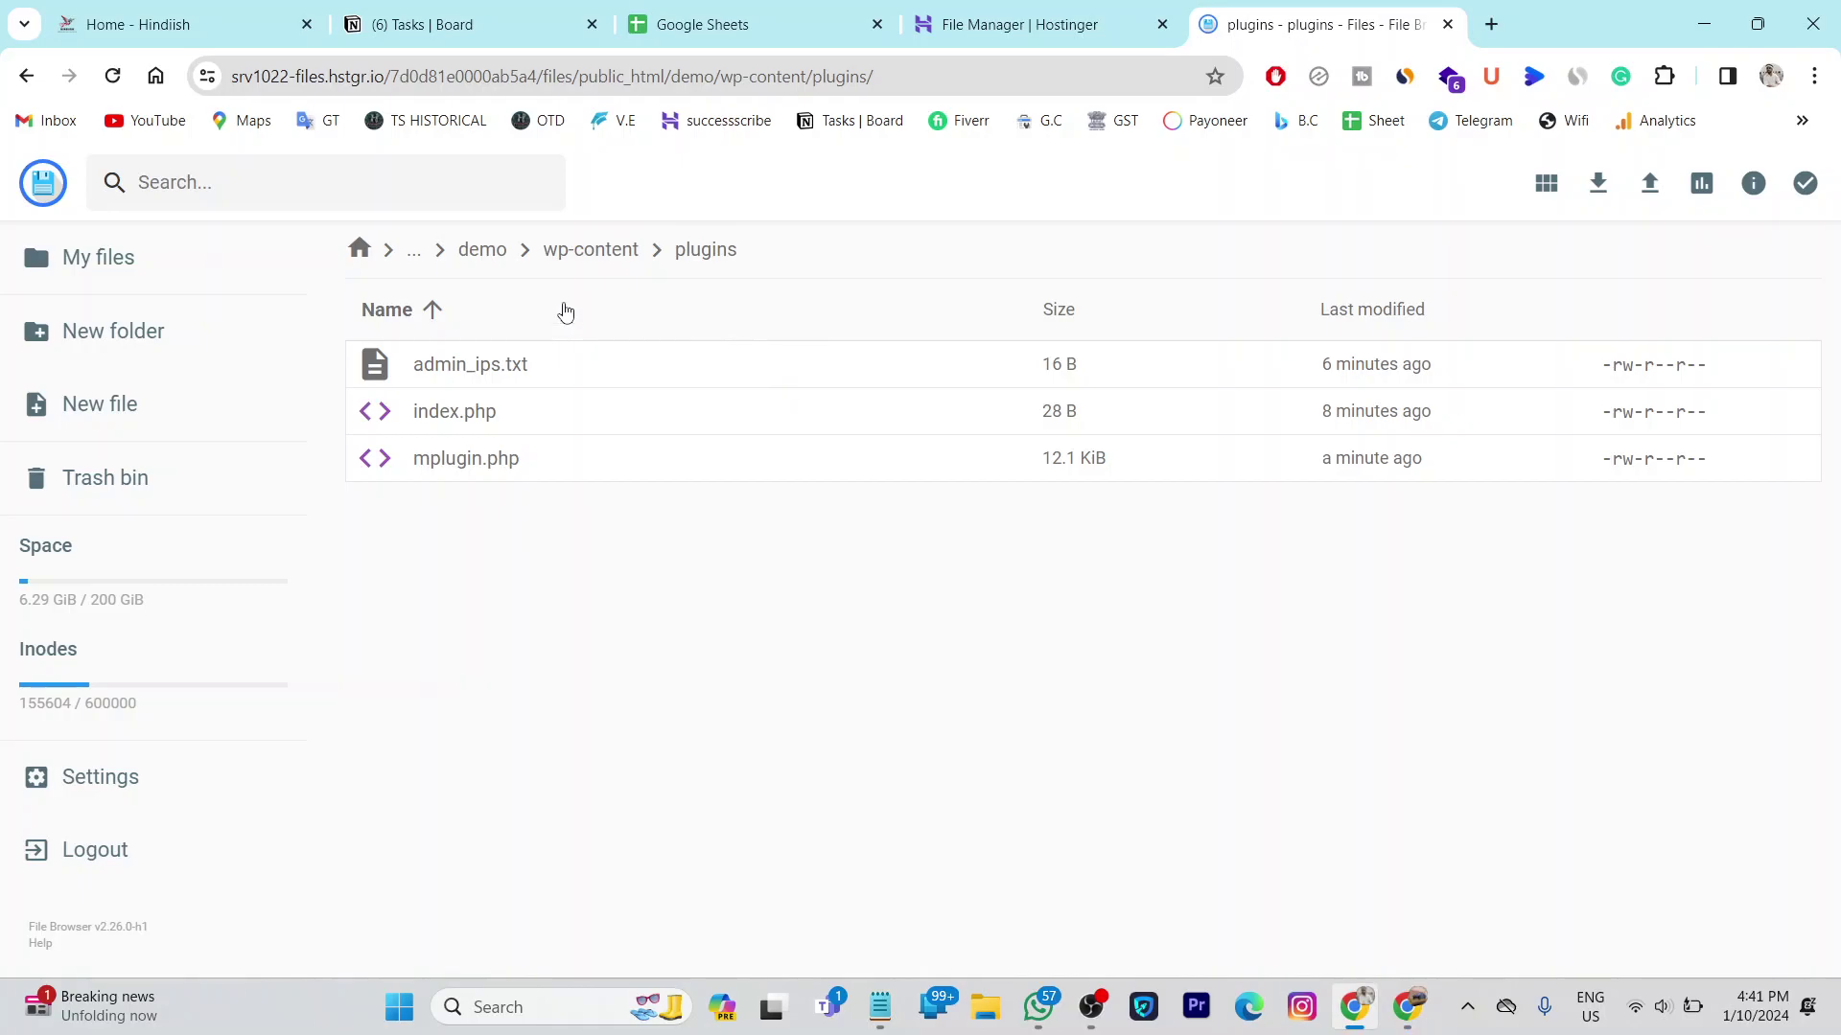
- Delete the ecode folder from wp-content/themes, then reload the WordPress admin dashboard
click(591, 261)
double_click(557, 476)
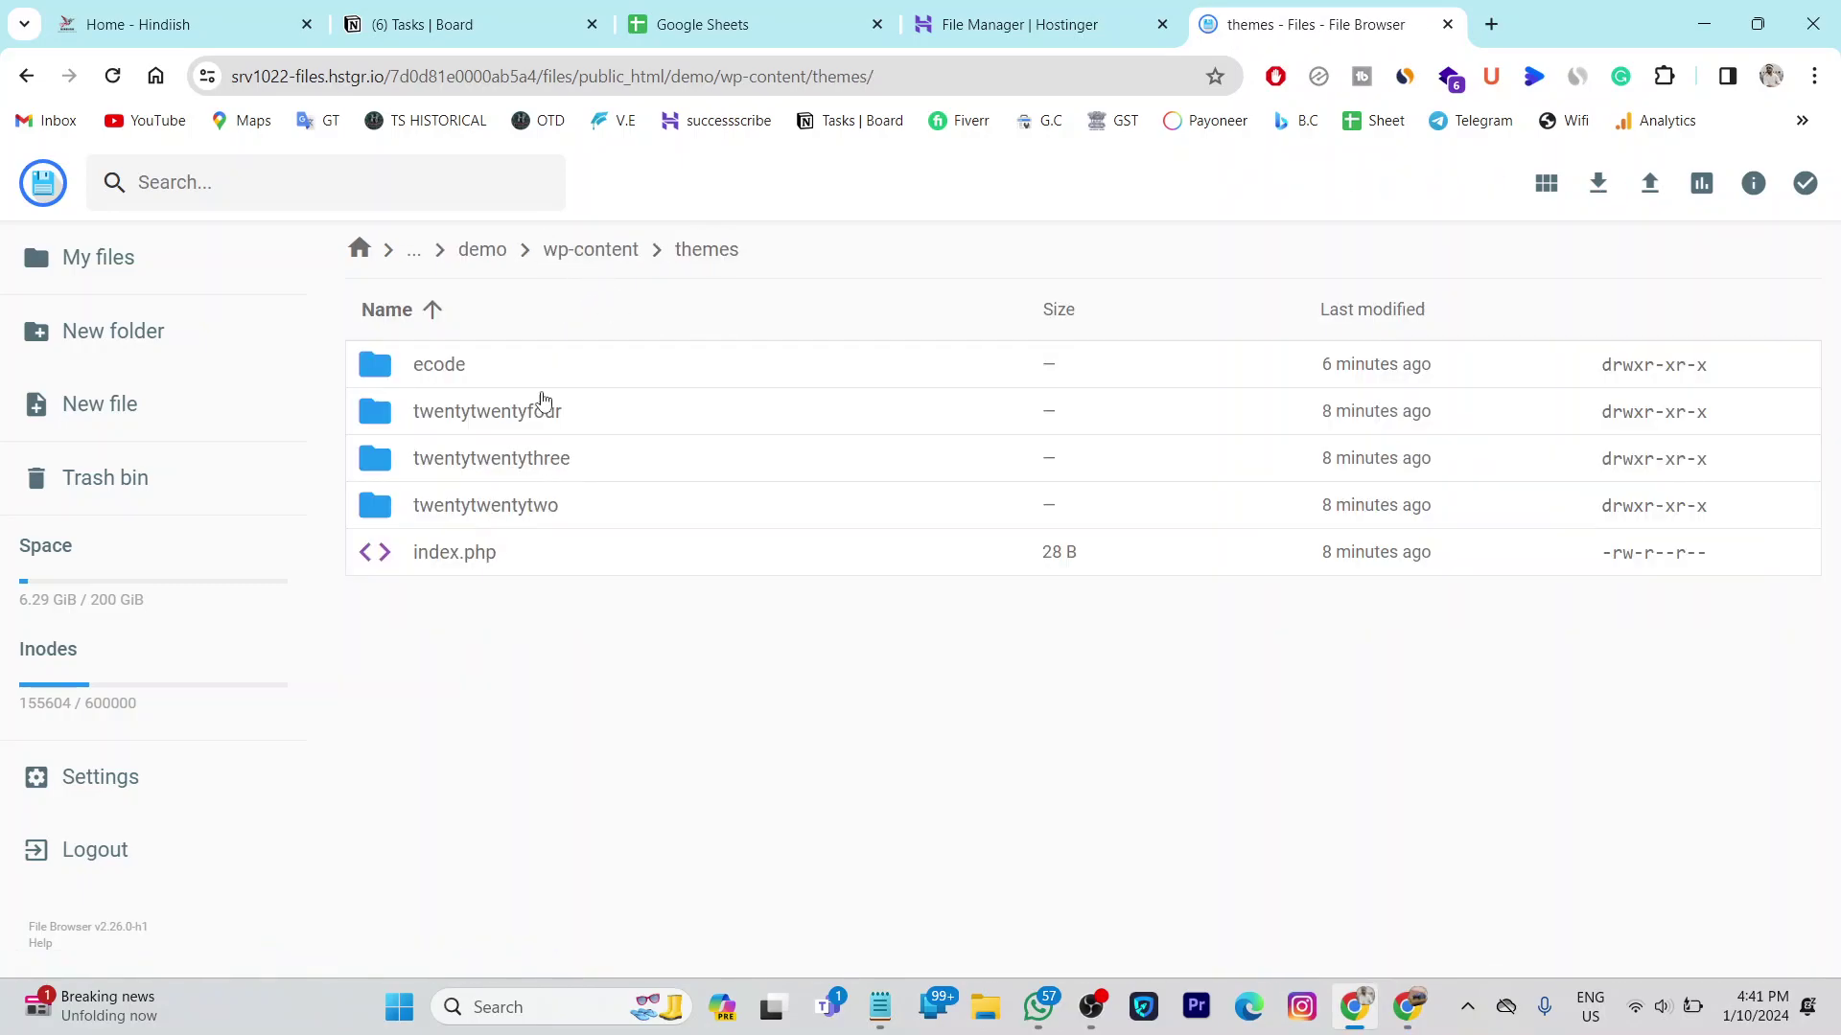
click(547, 375)
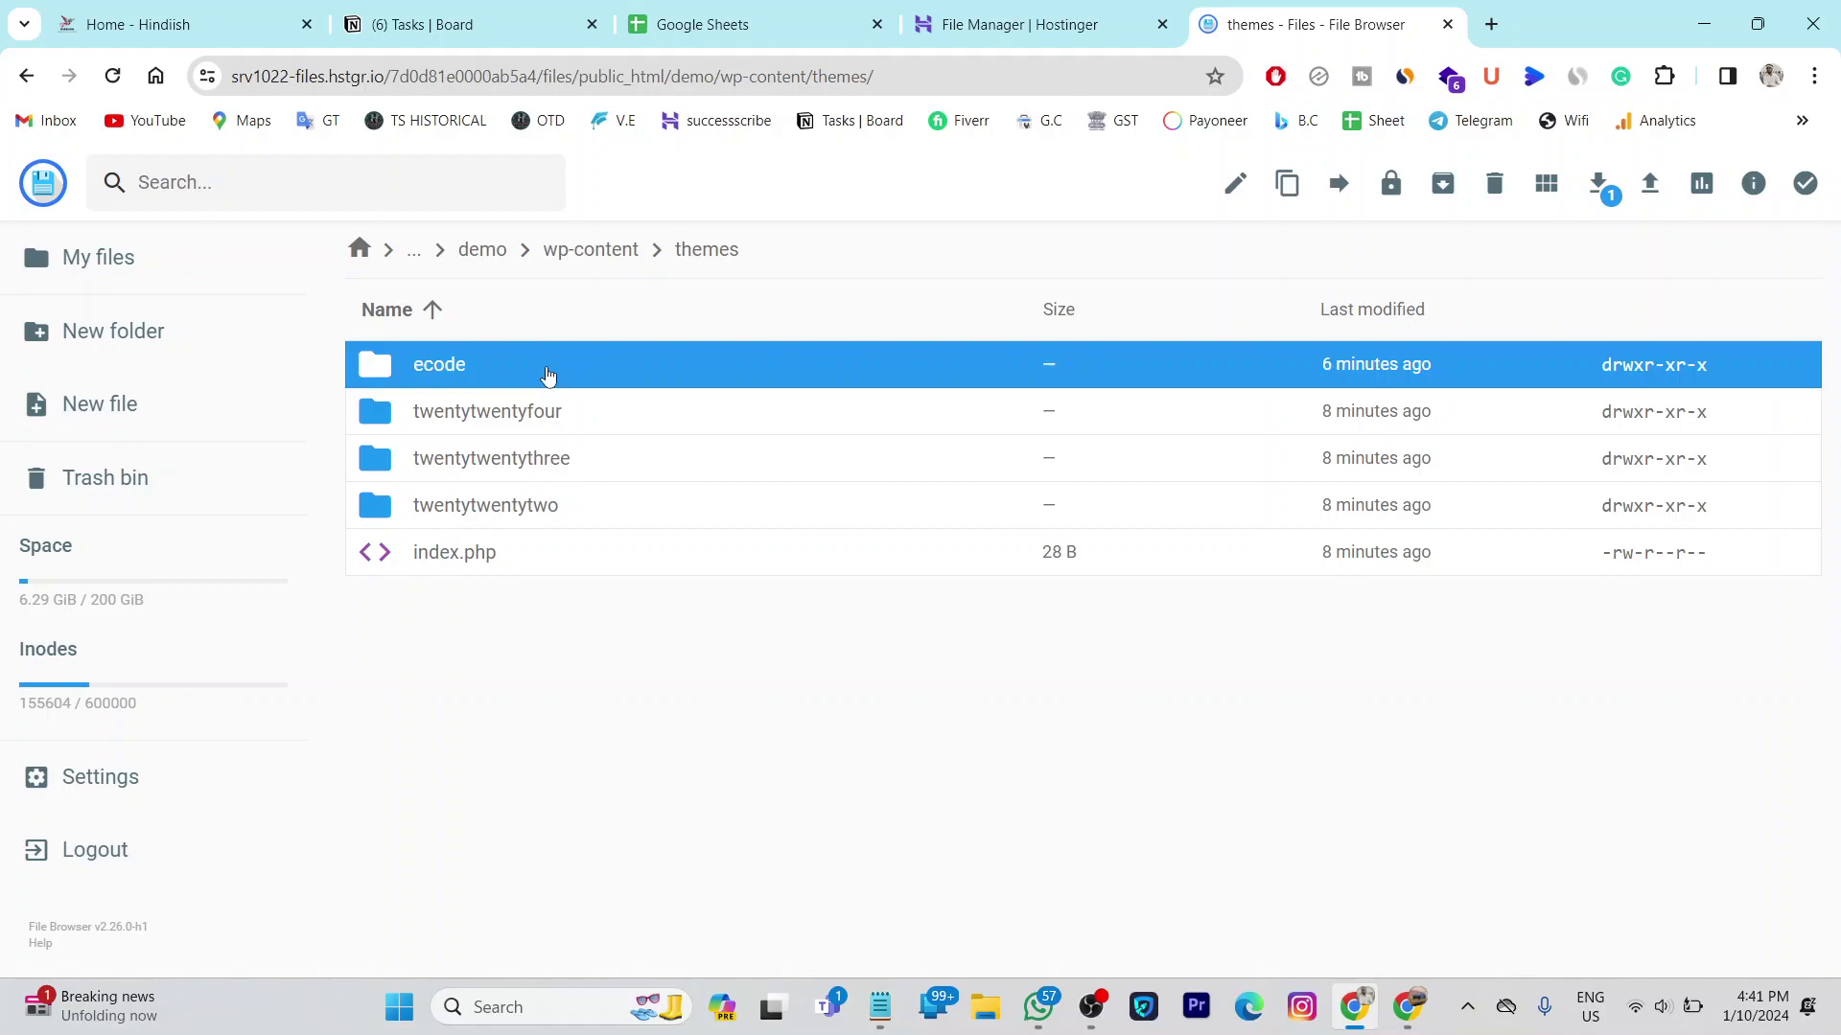
key(Delete)
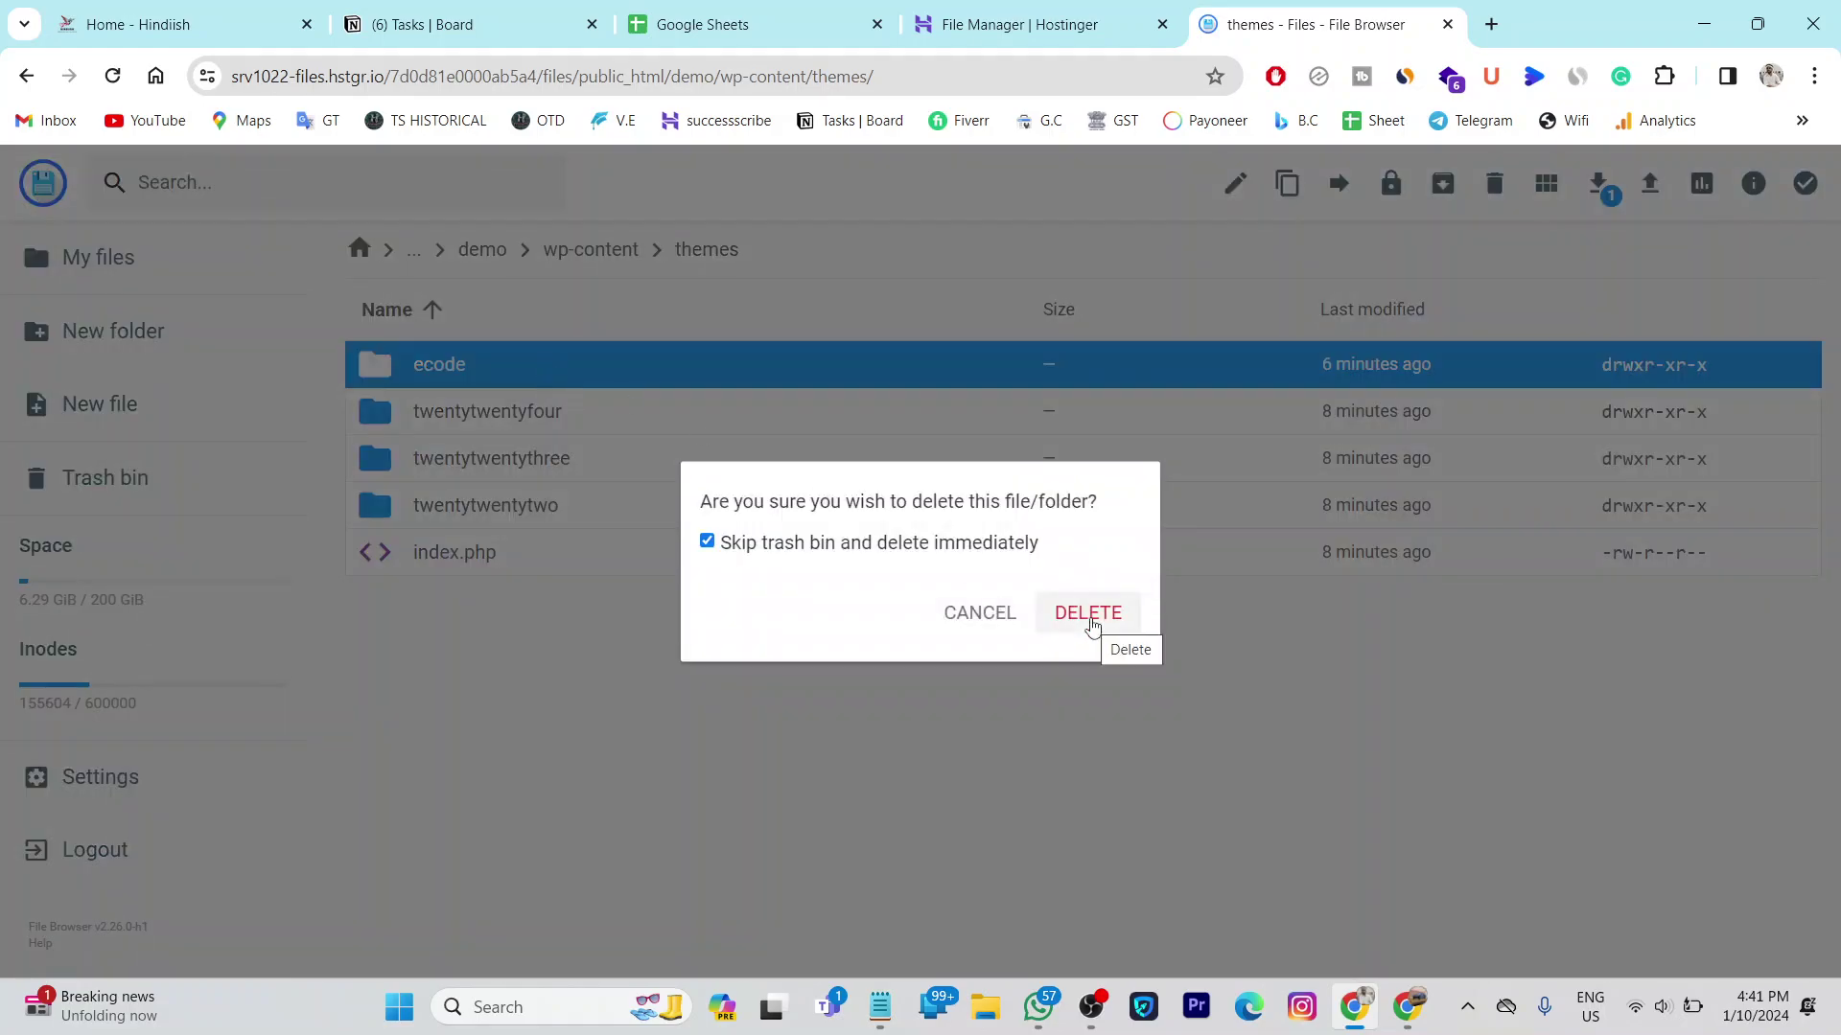
click(1091, 623)
click(1095, 625)
key(F5)
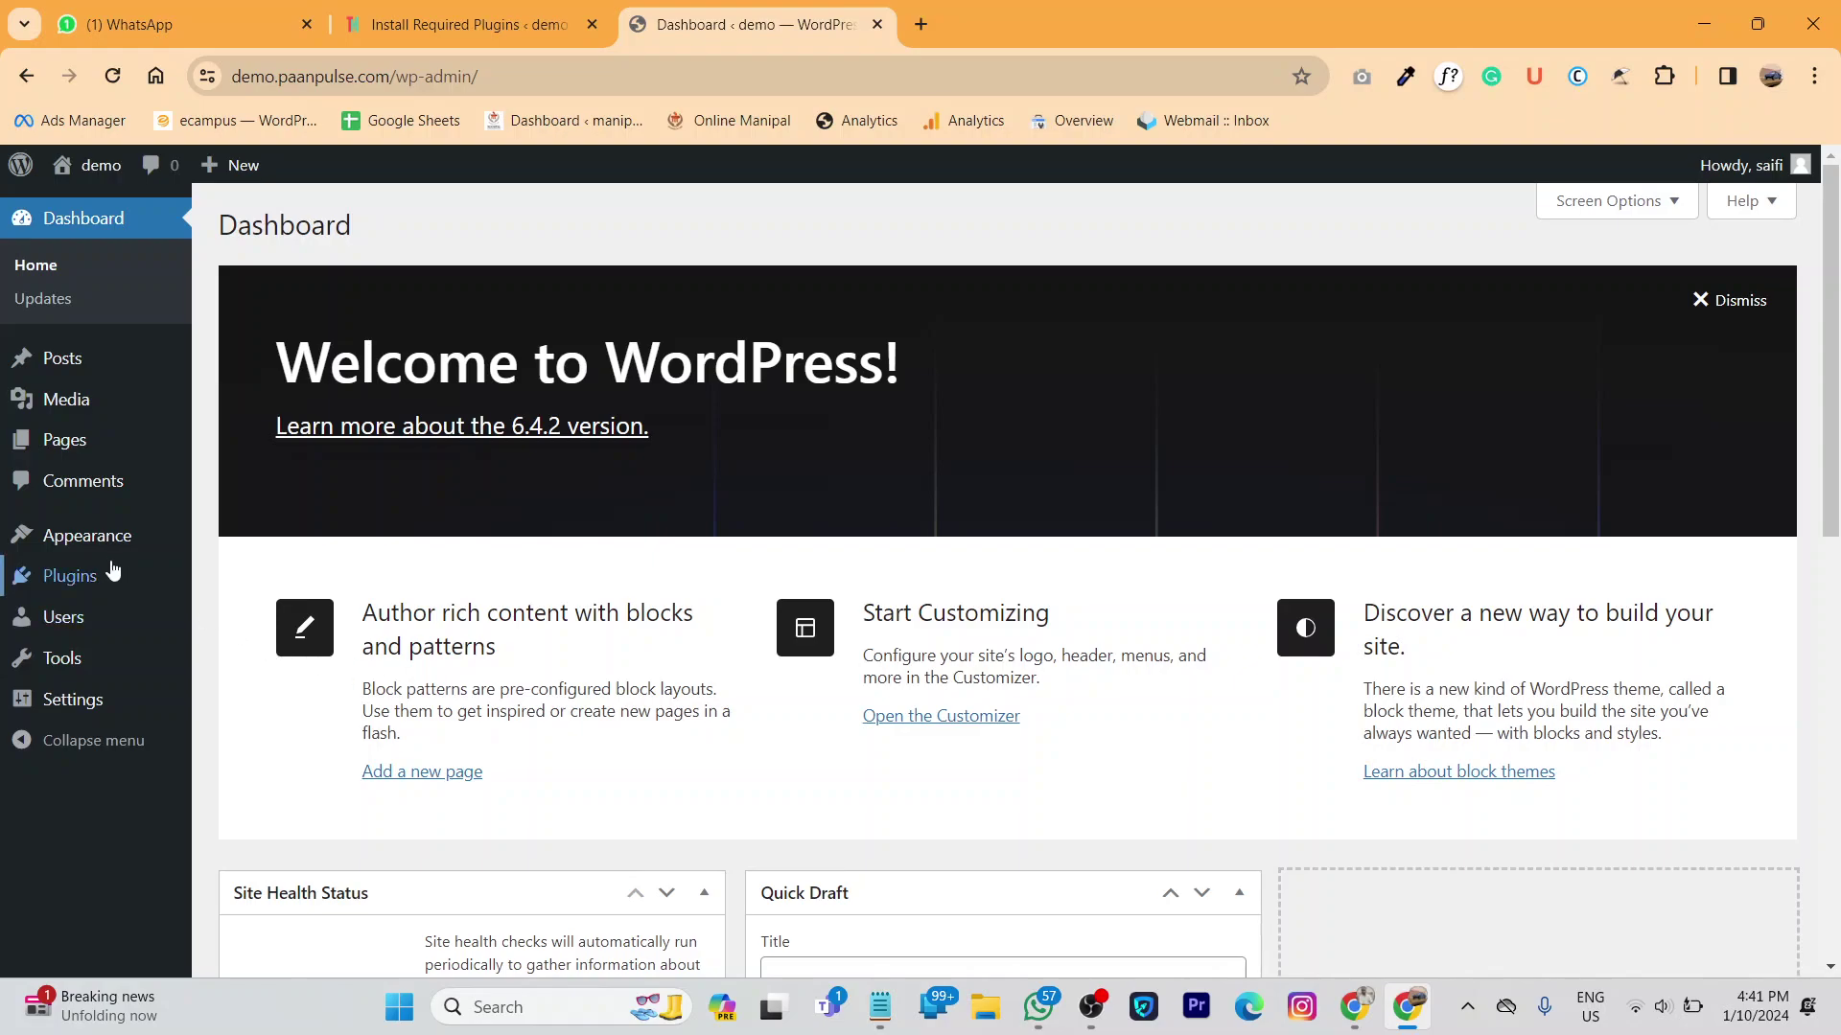
- Activate the Twenty Twenty-Four theme from Appearance > Themes
mouse_move(113, 563)
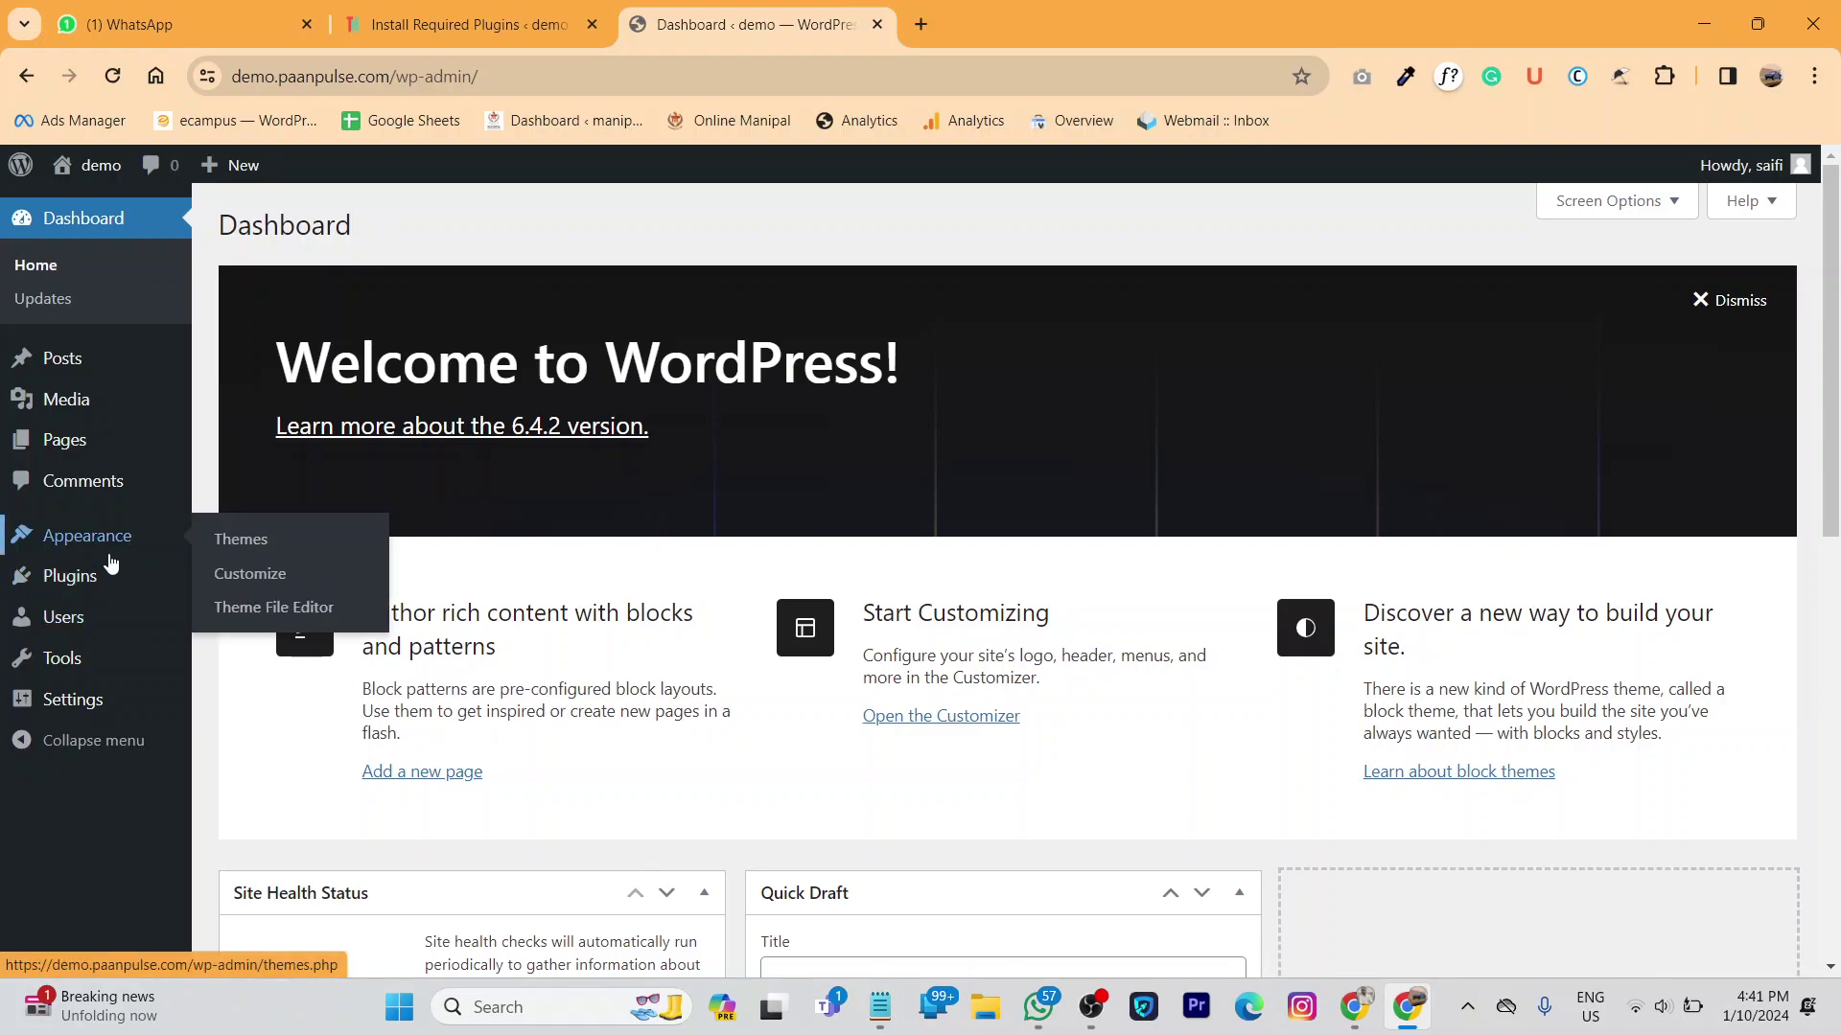
click(266, 543)
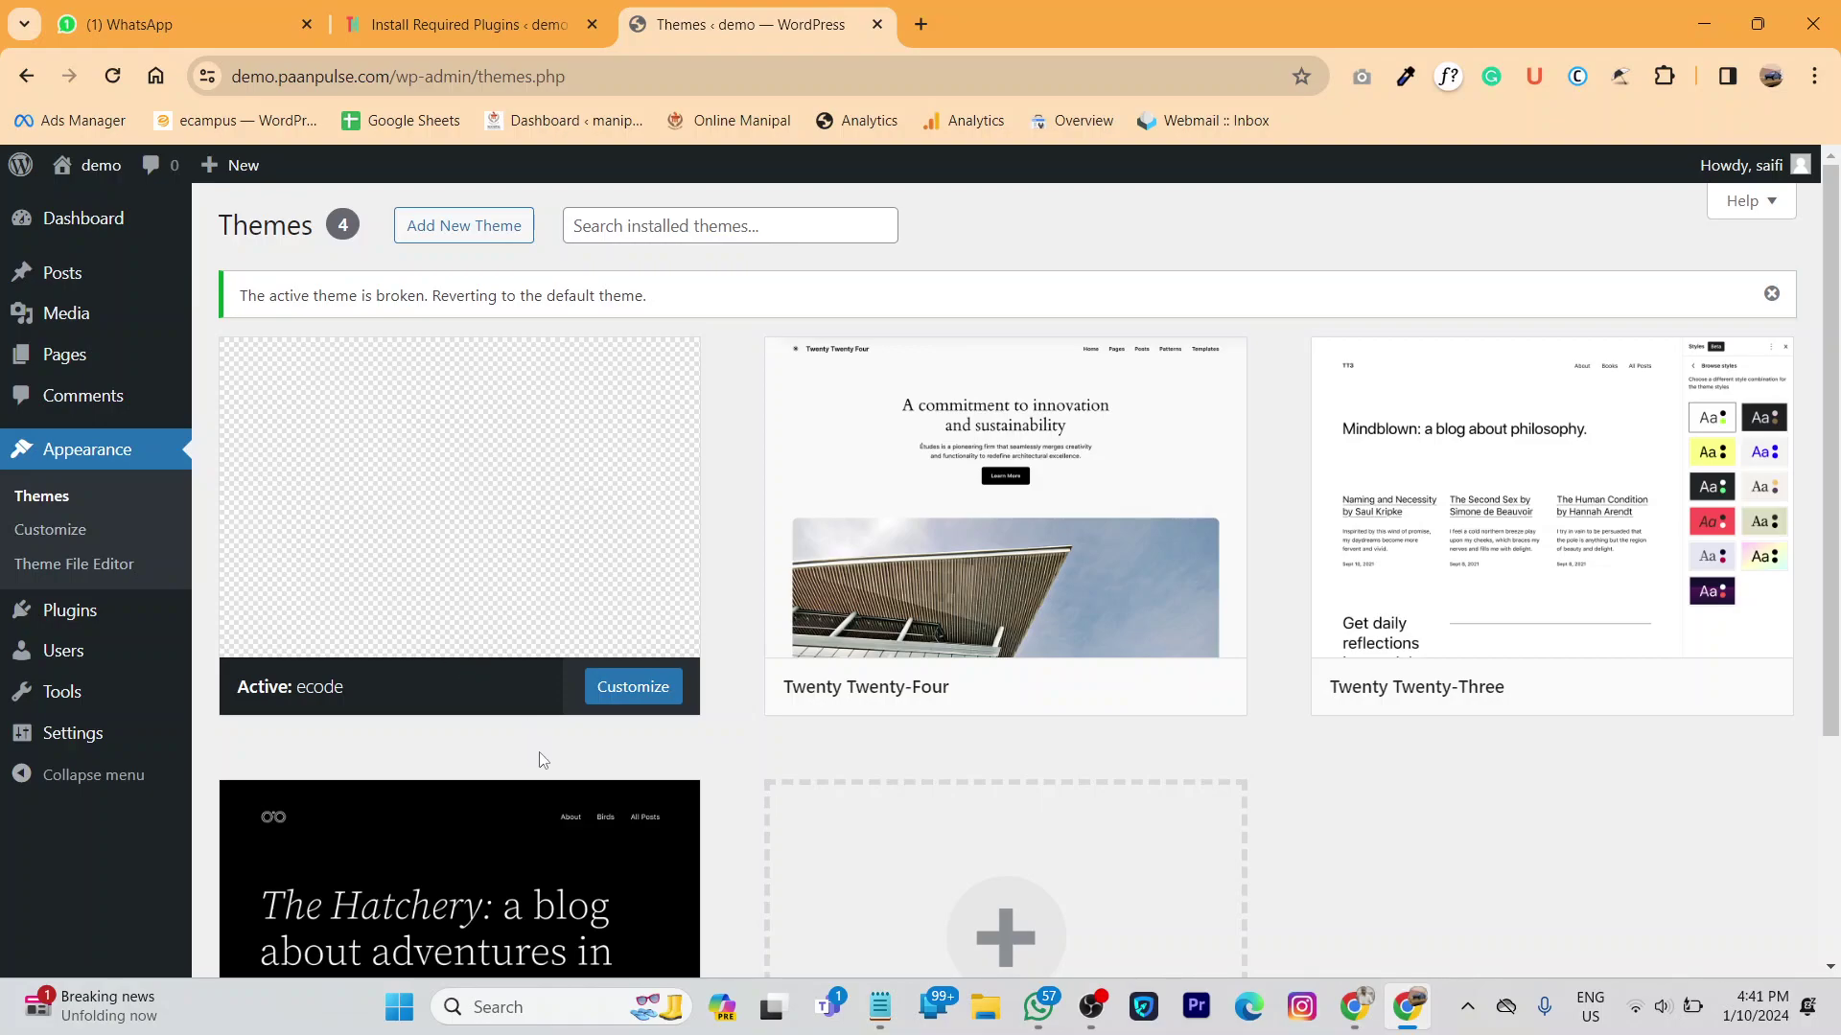
mouse_move(982, 618)
click(1068, 687)
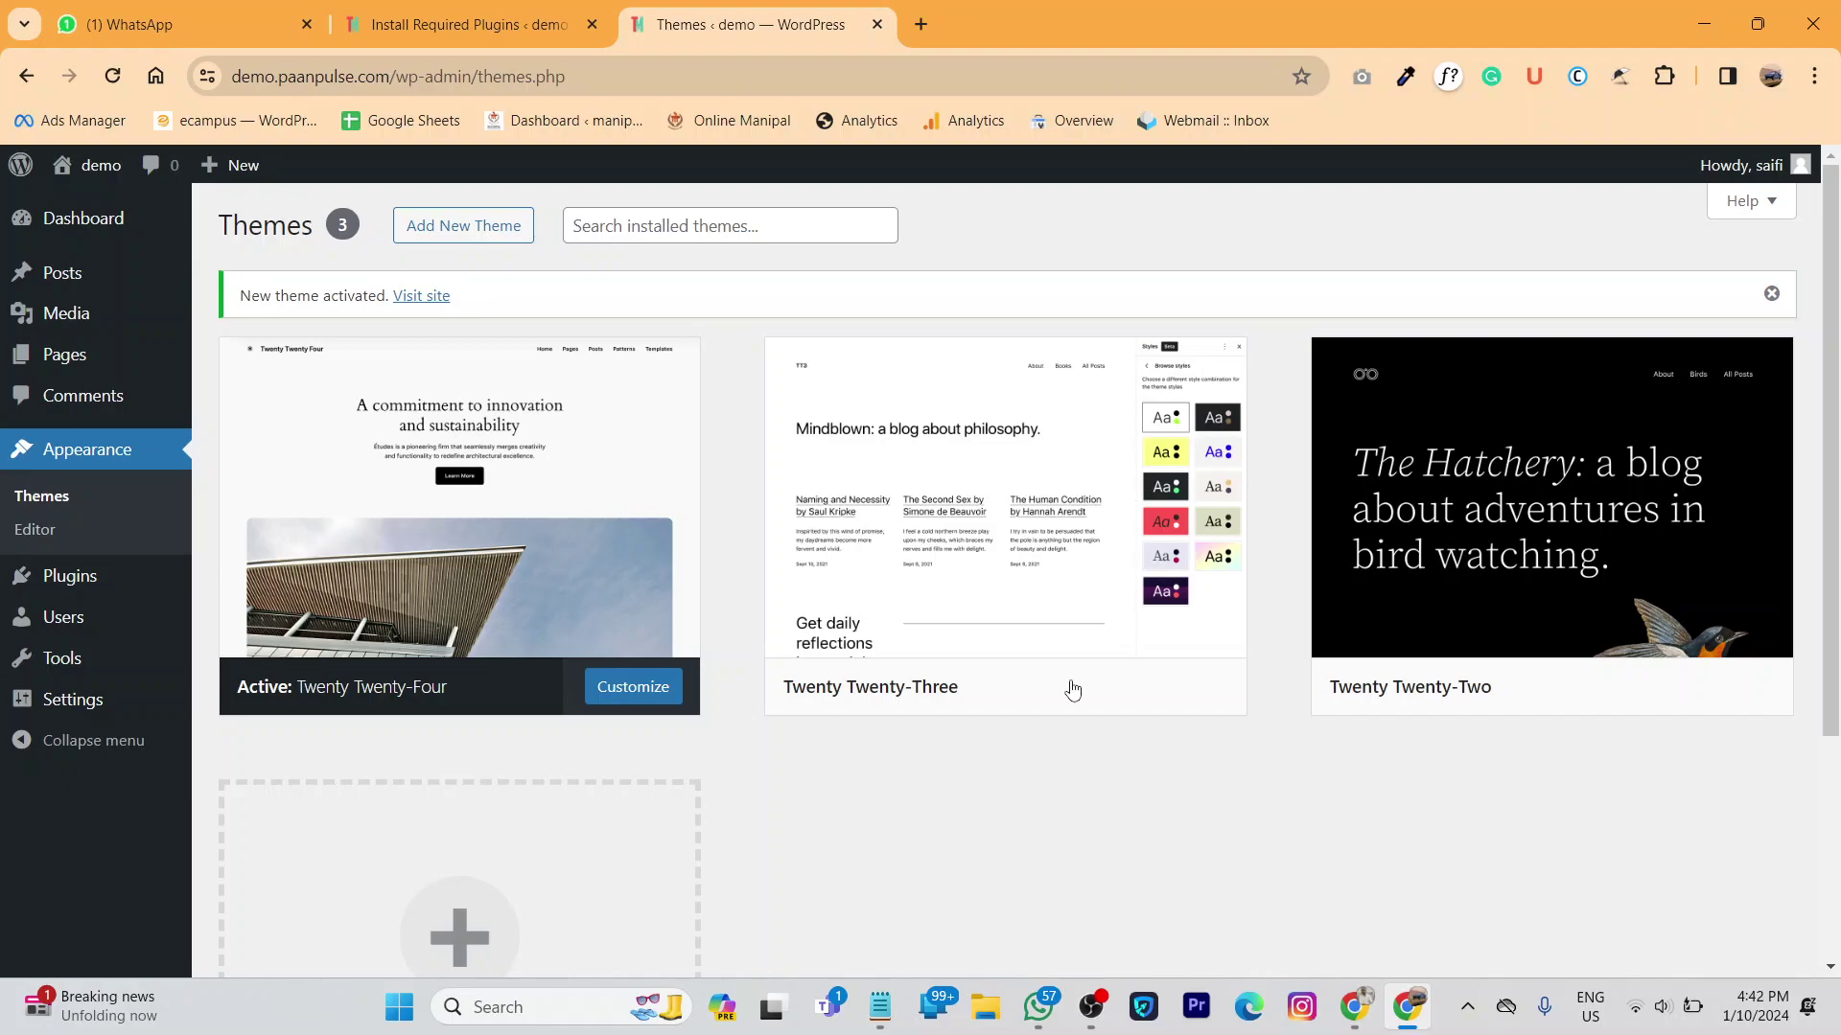
- Check that .trash is empty, return to the root listing, and open Telegram Web
key(alt+Tab)
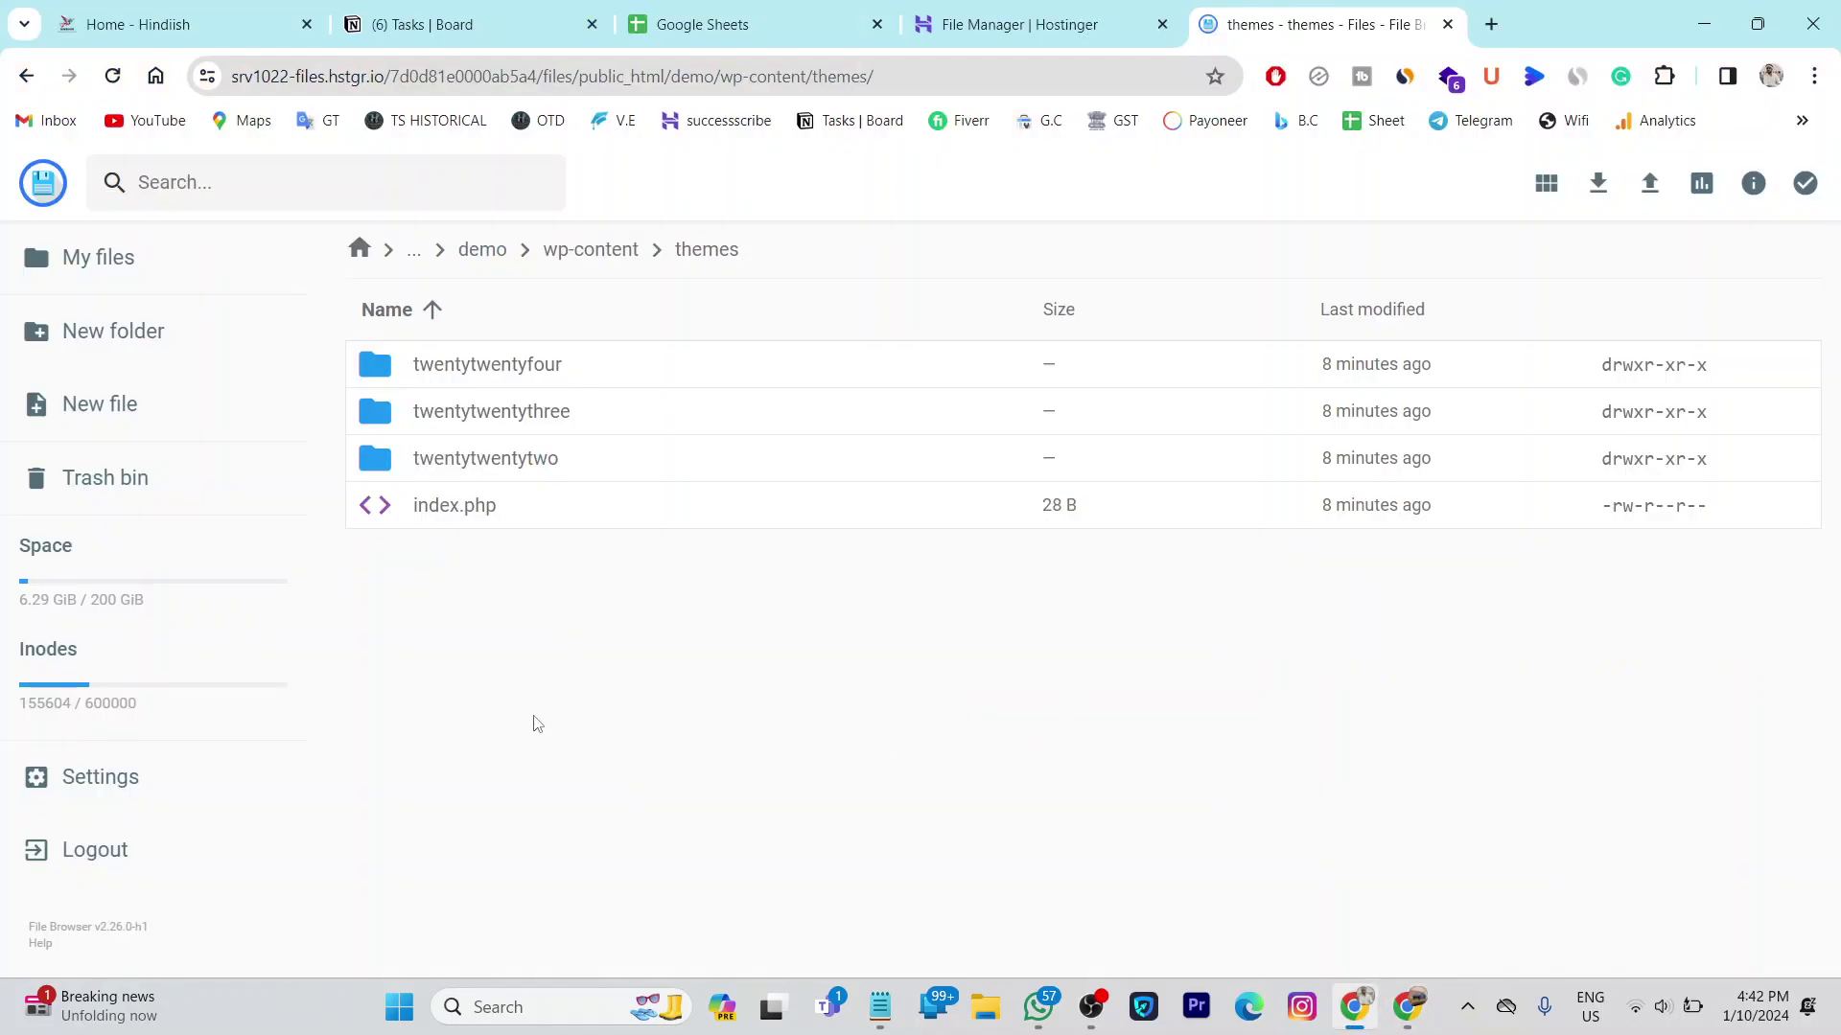
click(171, 499)
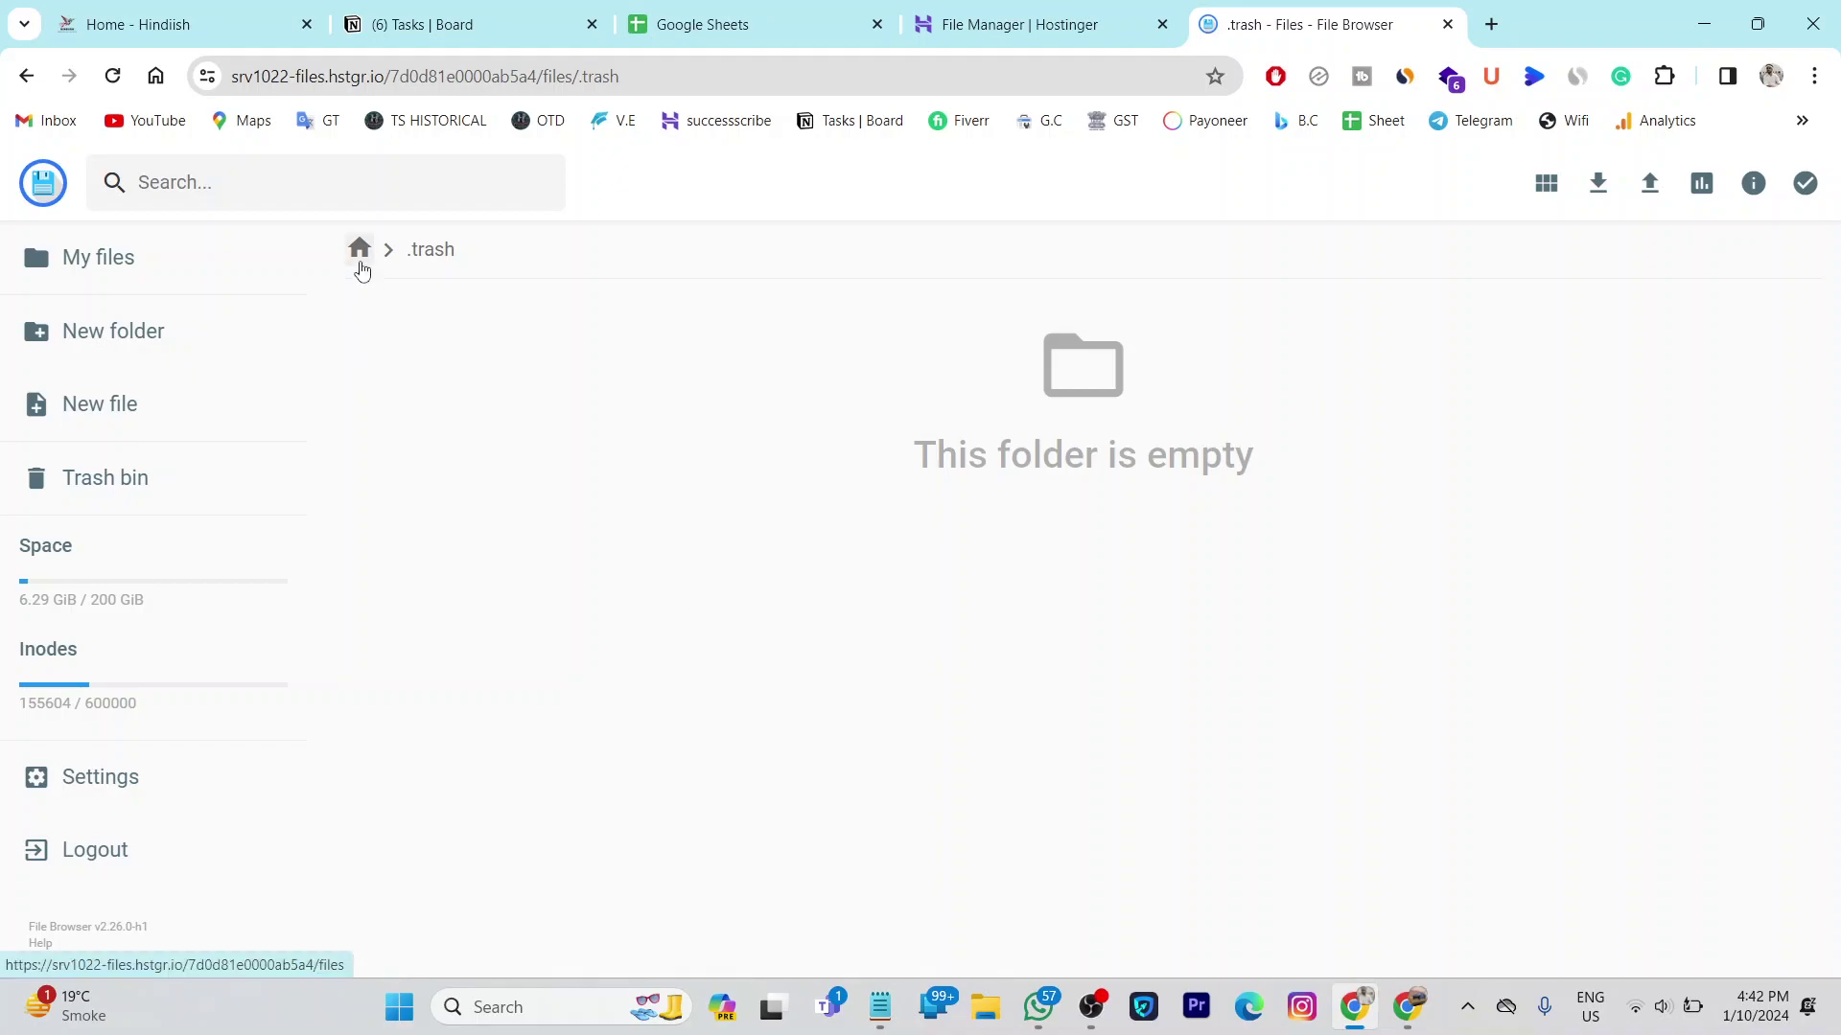
click(361, 251)
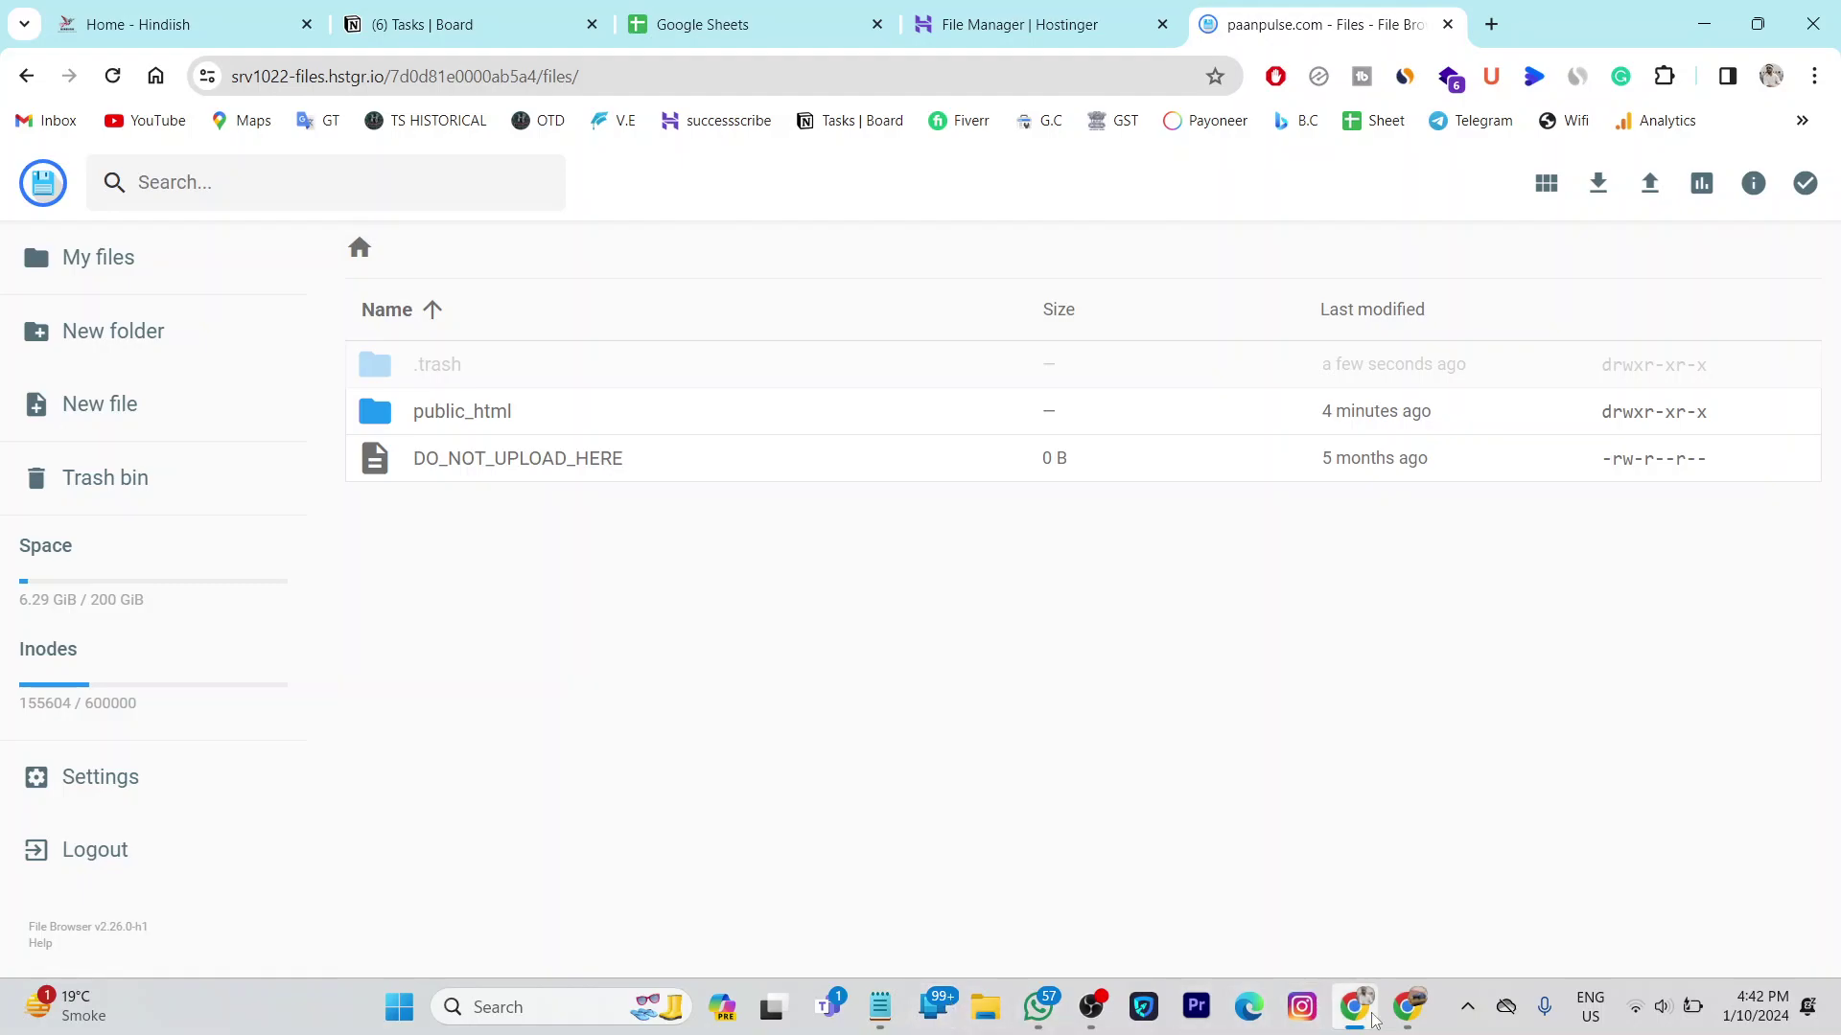
click(1434, 135)
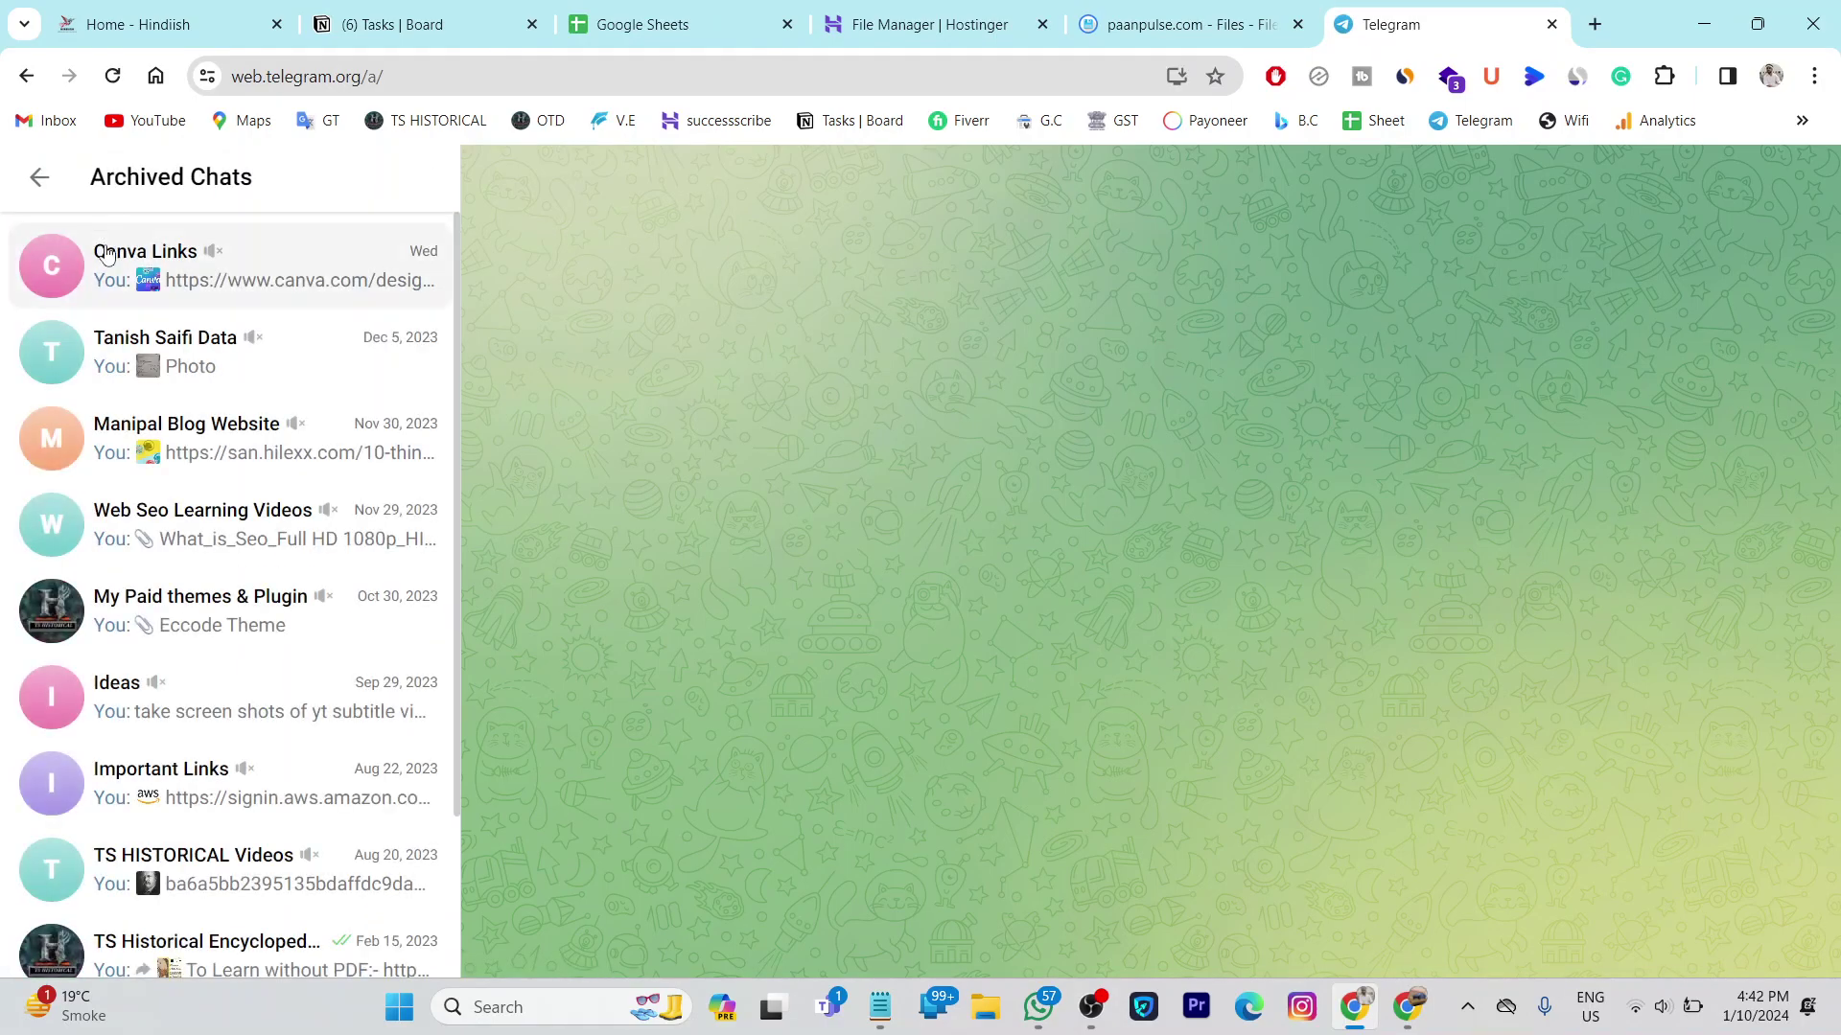
- Delete the ecode.zip post in My Paid themes & Plugin and download the Solume theme zip
click(225, 615)
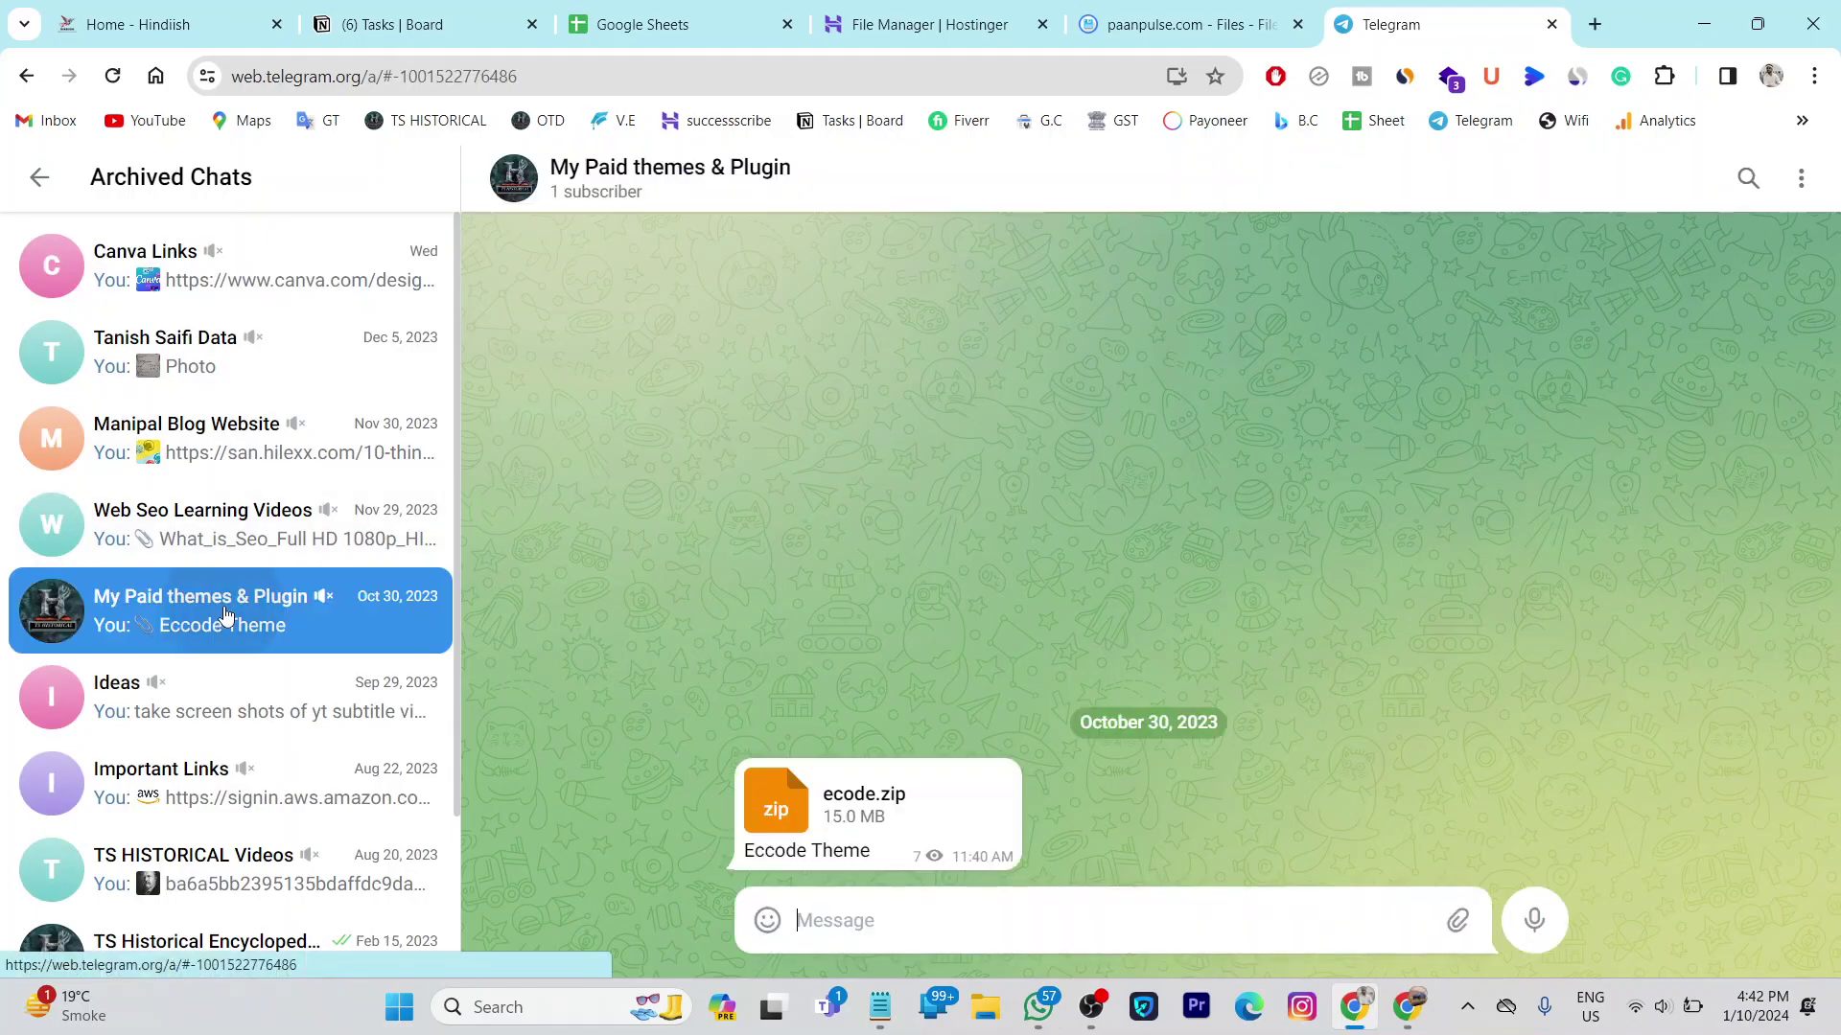
right_click(872, 814)
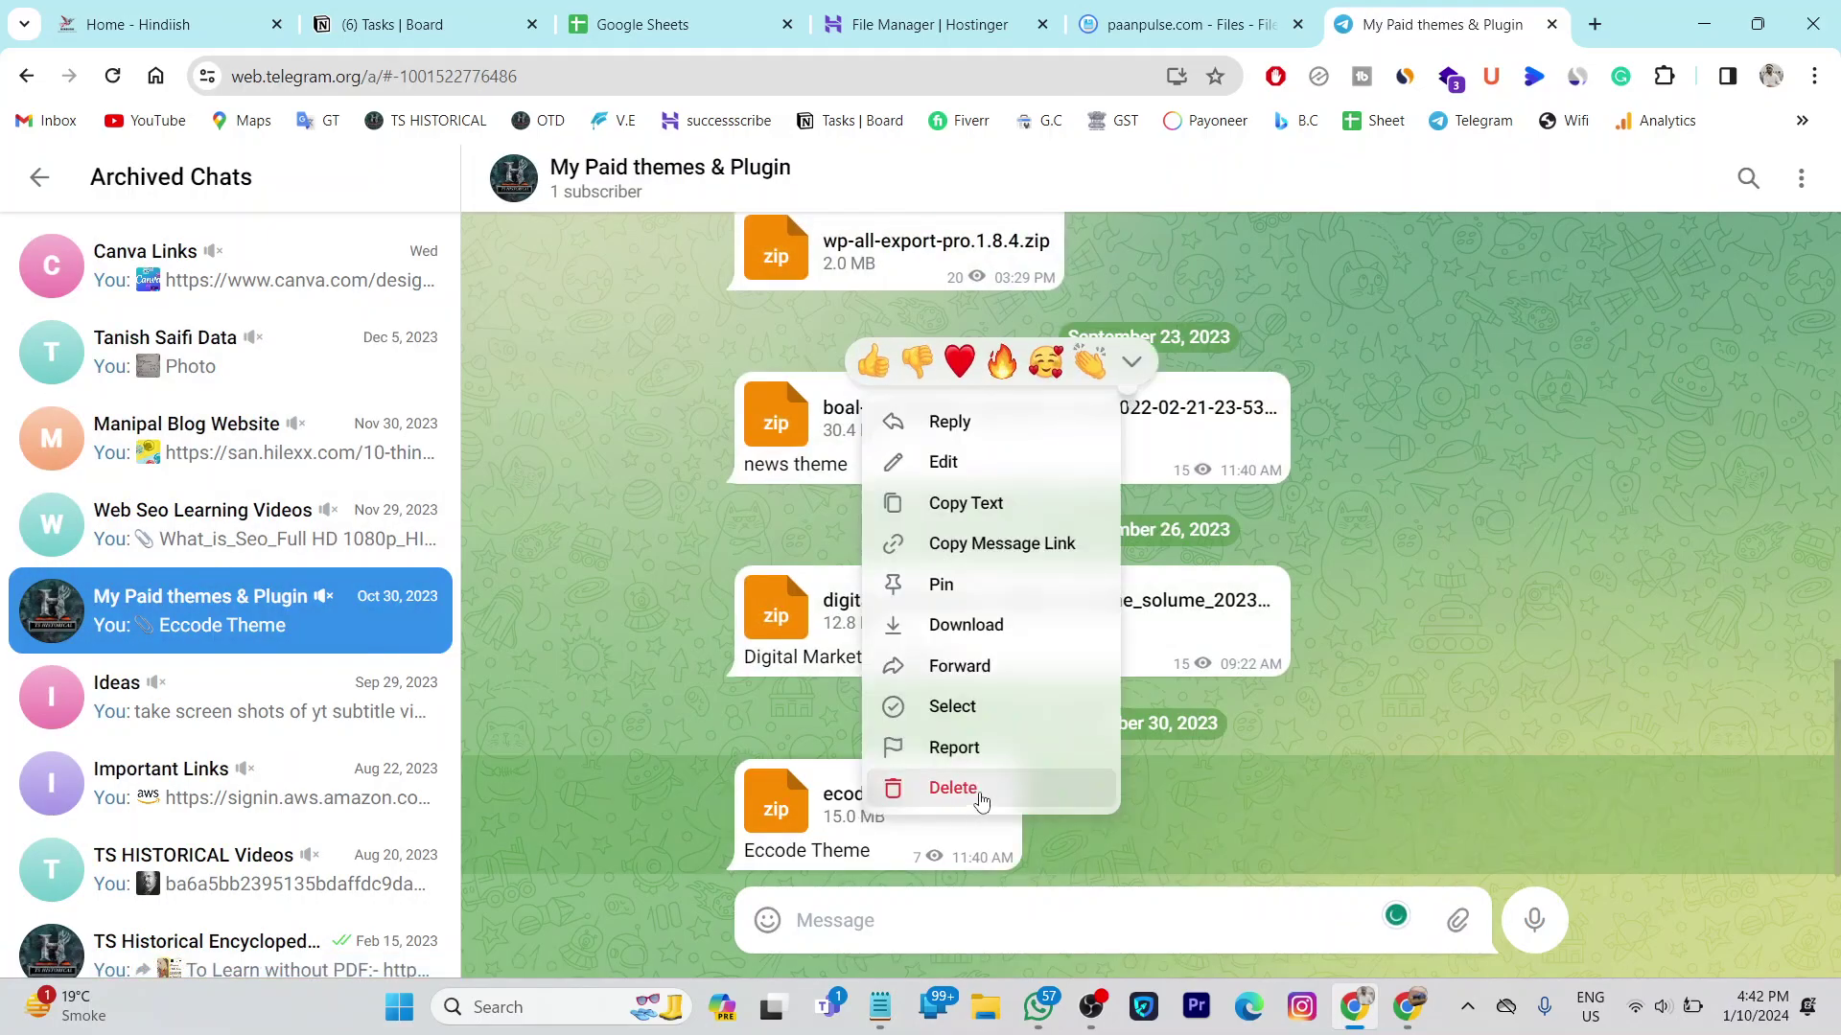
click(980, 800)
click(1075, 614)
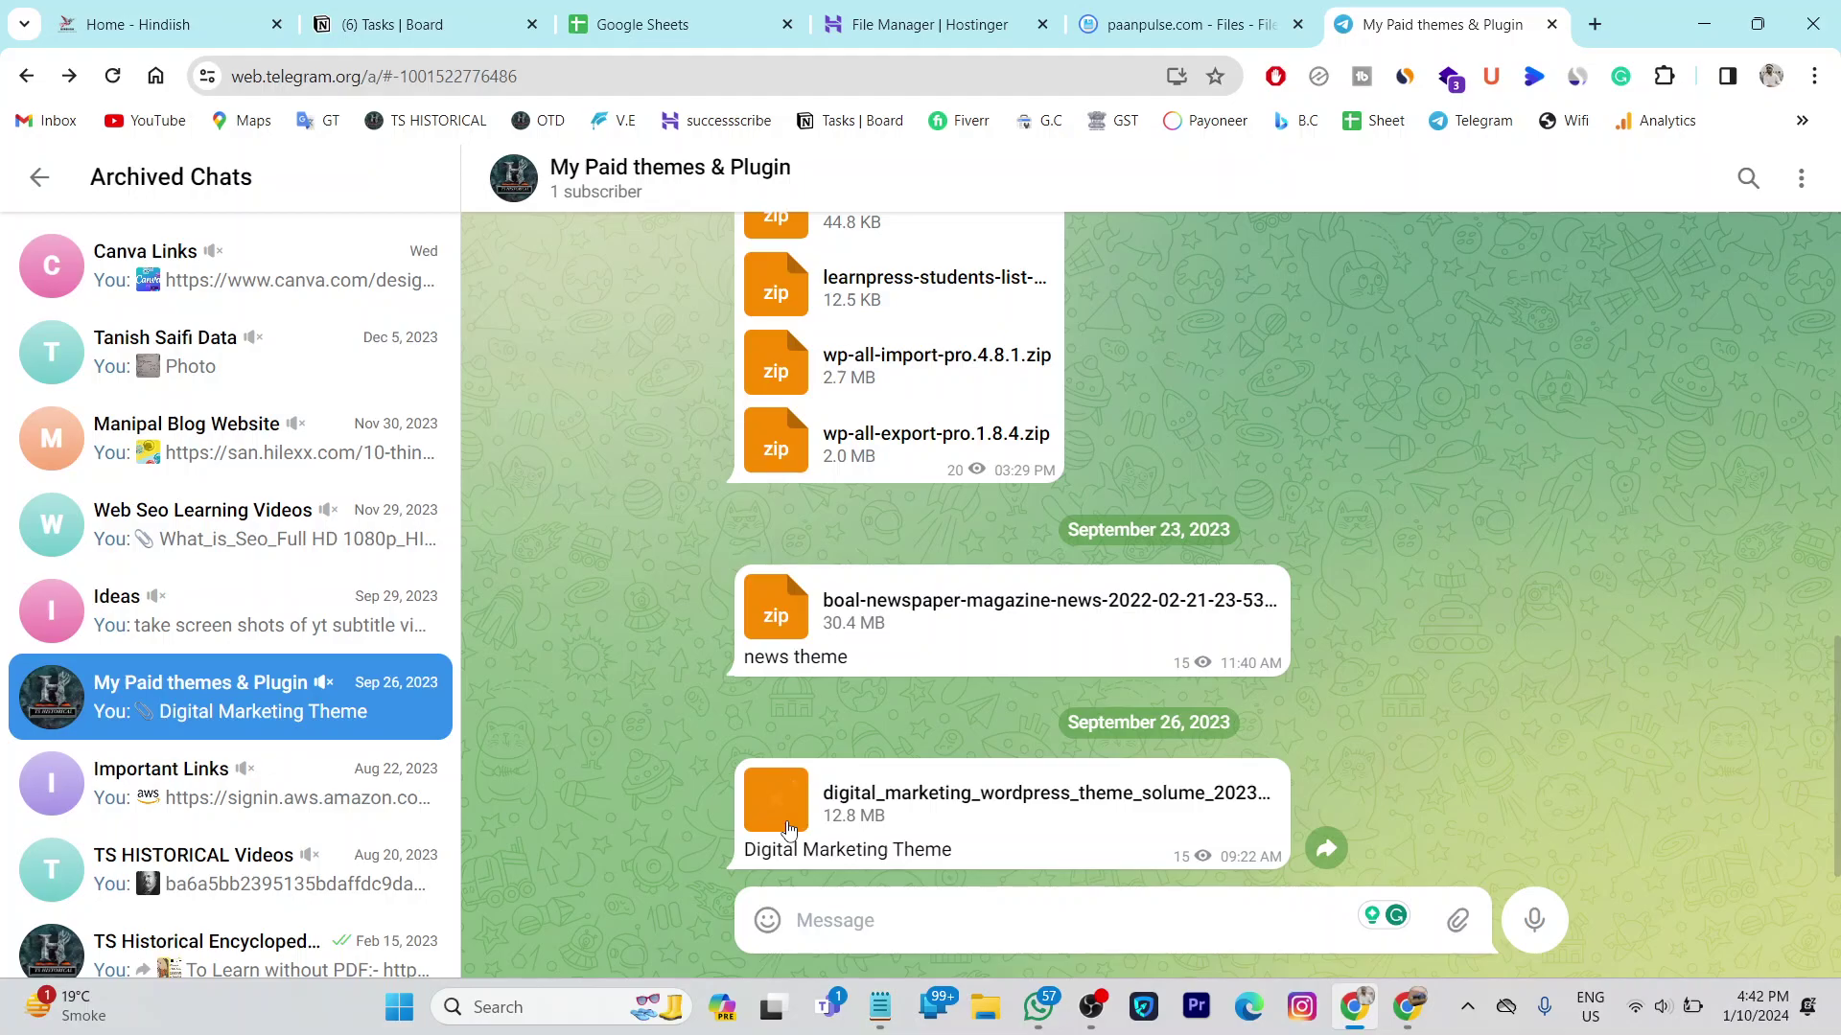
click(778, 805)
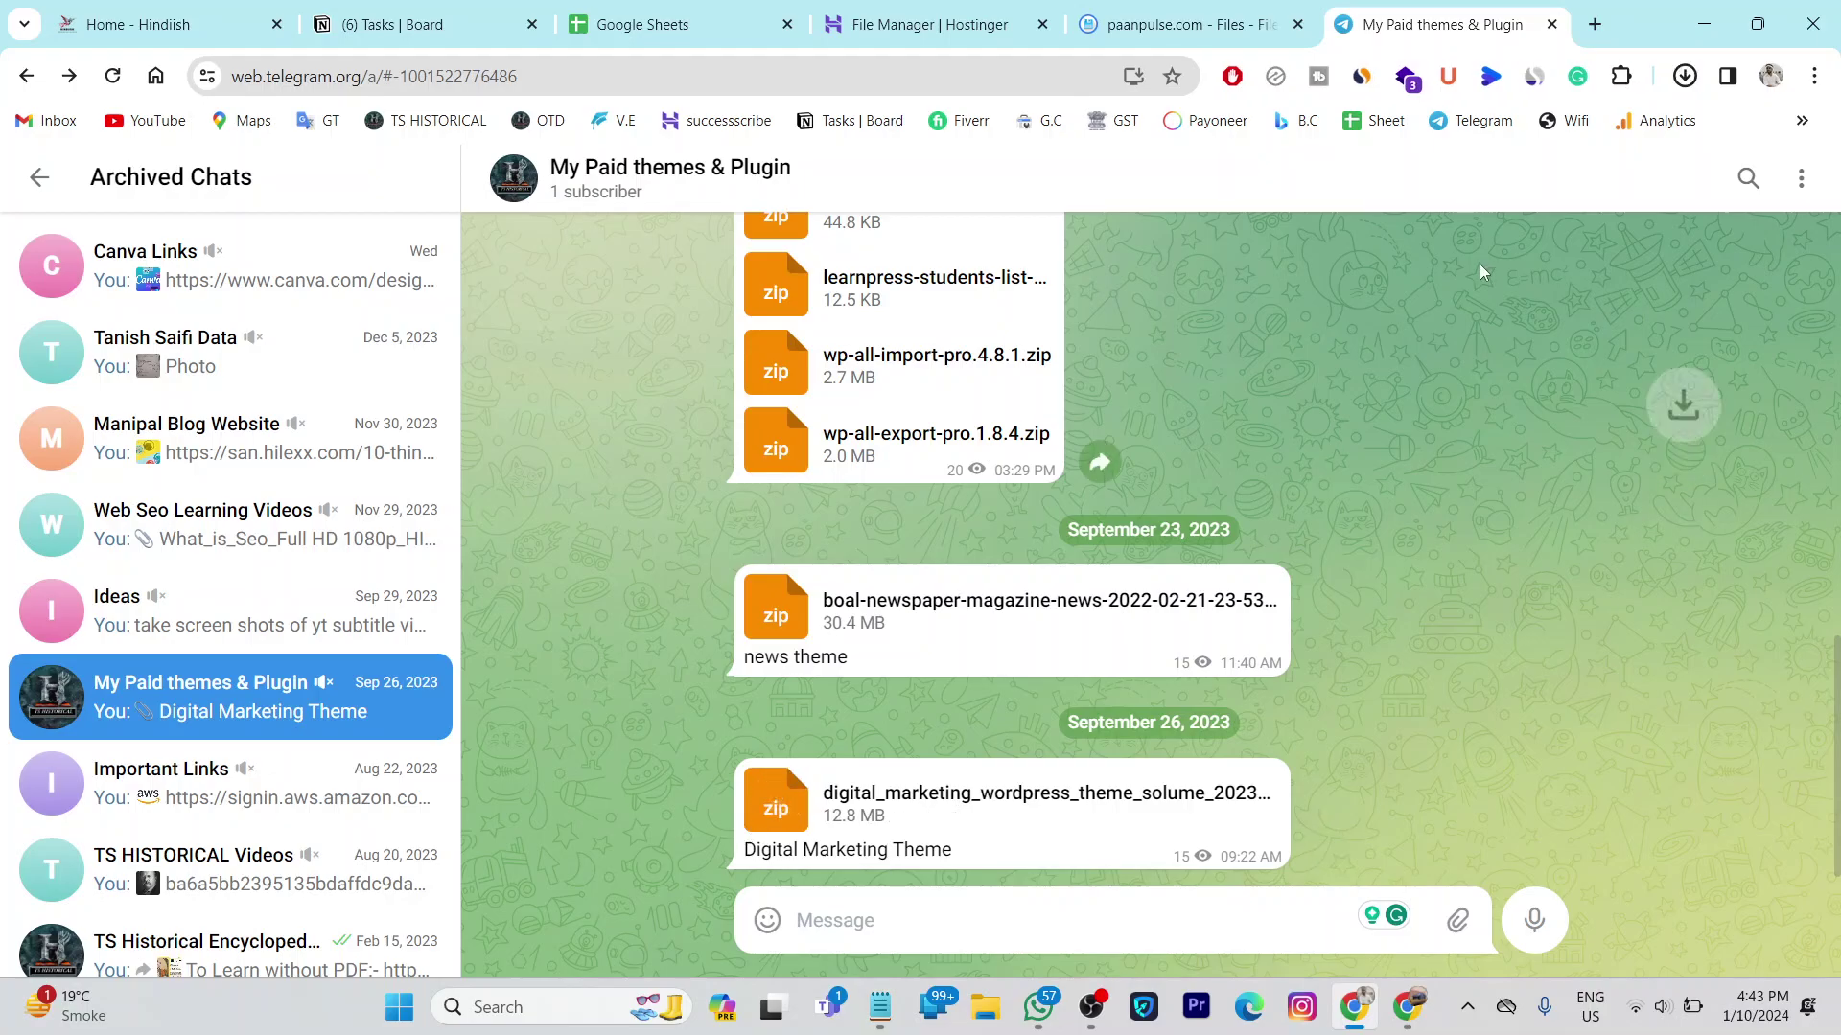
key(alt+Tab)
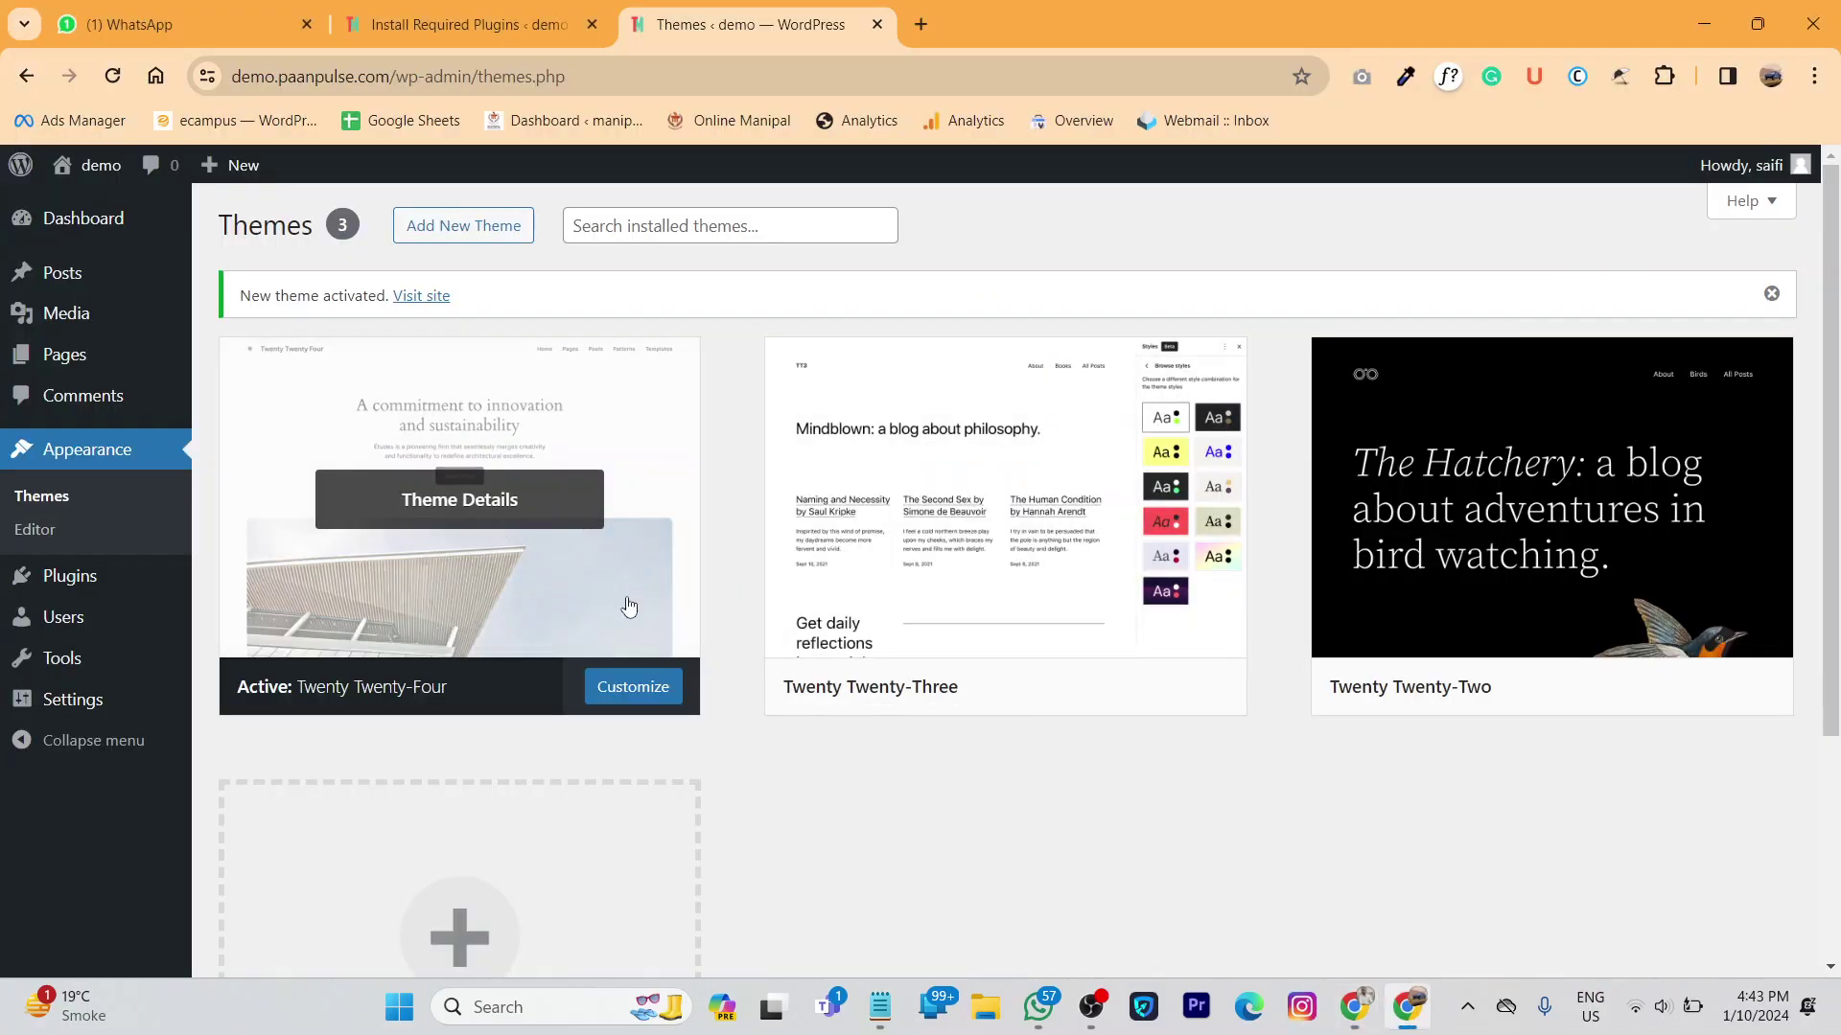
- Cut the downloaded Solume theme zip from the Downloads folder
click(988, 1012)
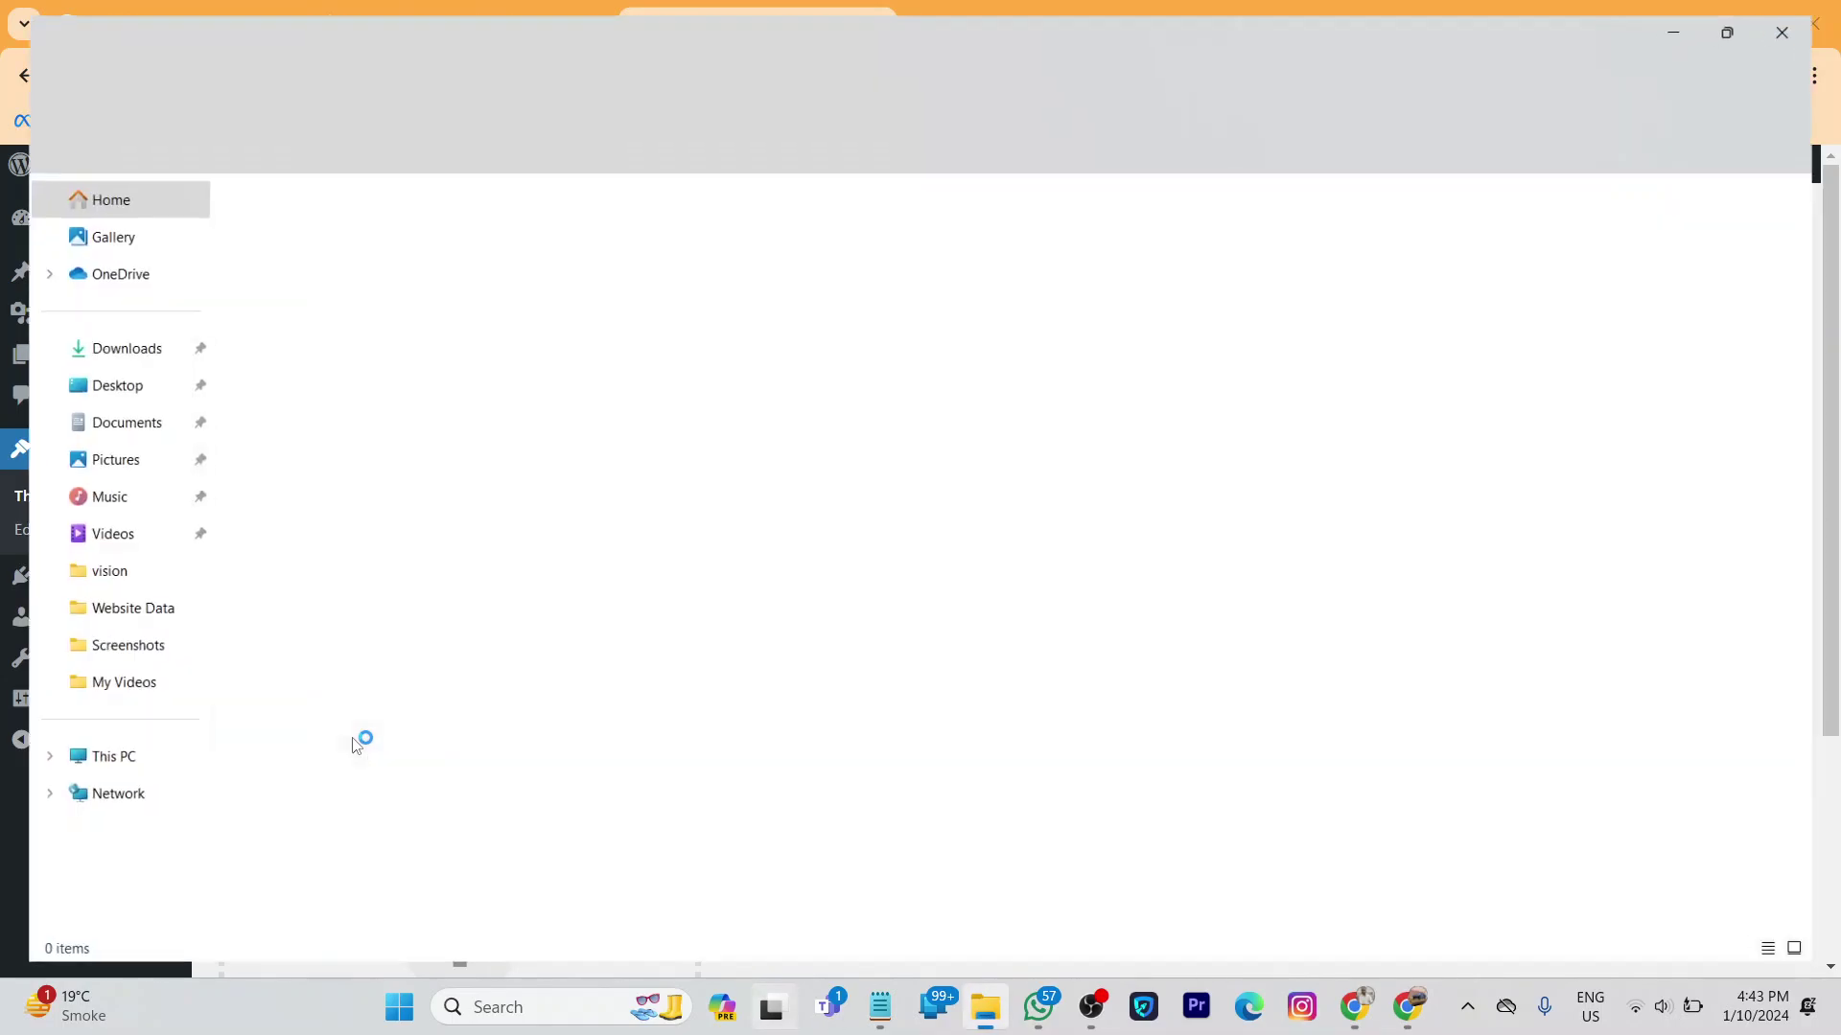
click(133, 347)
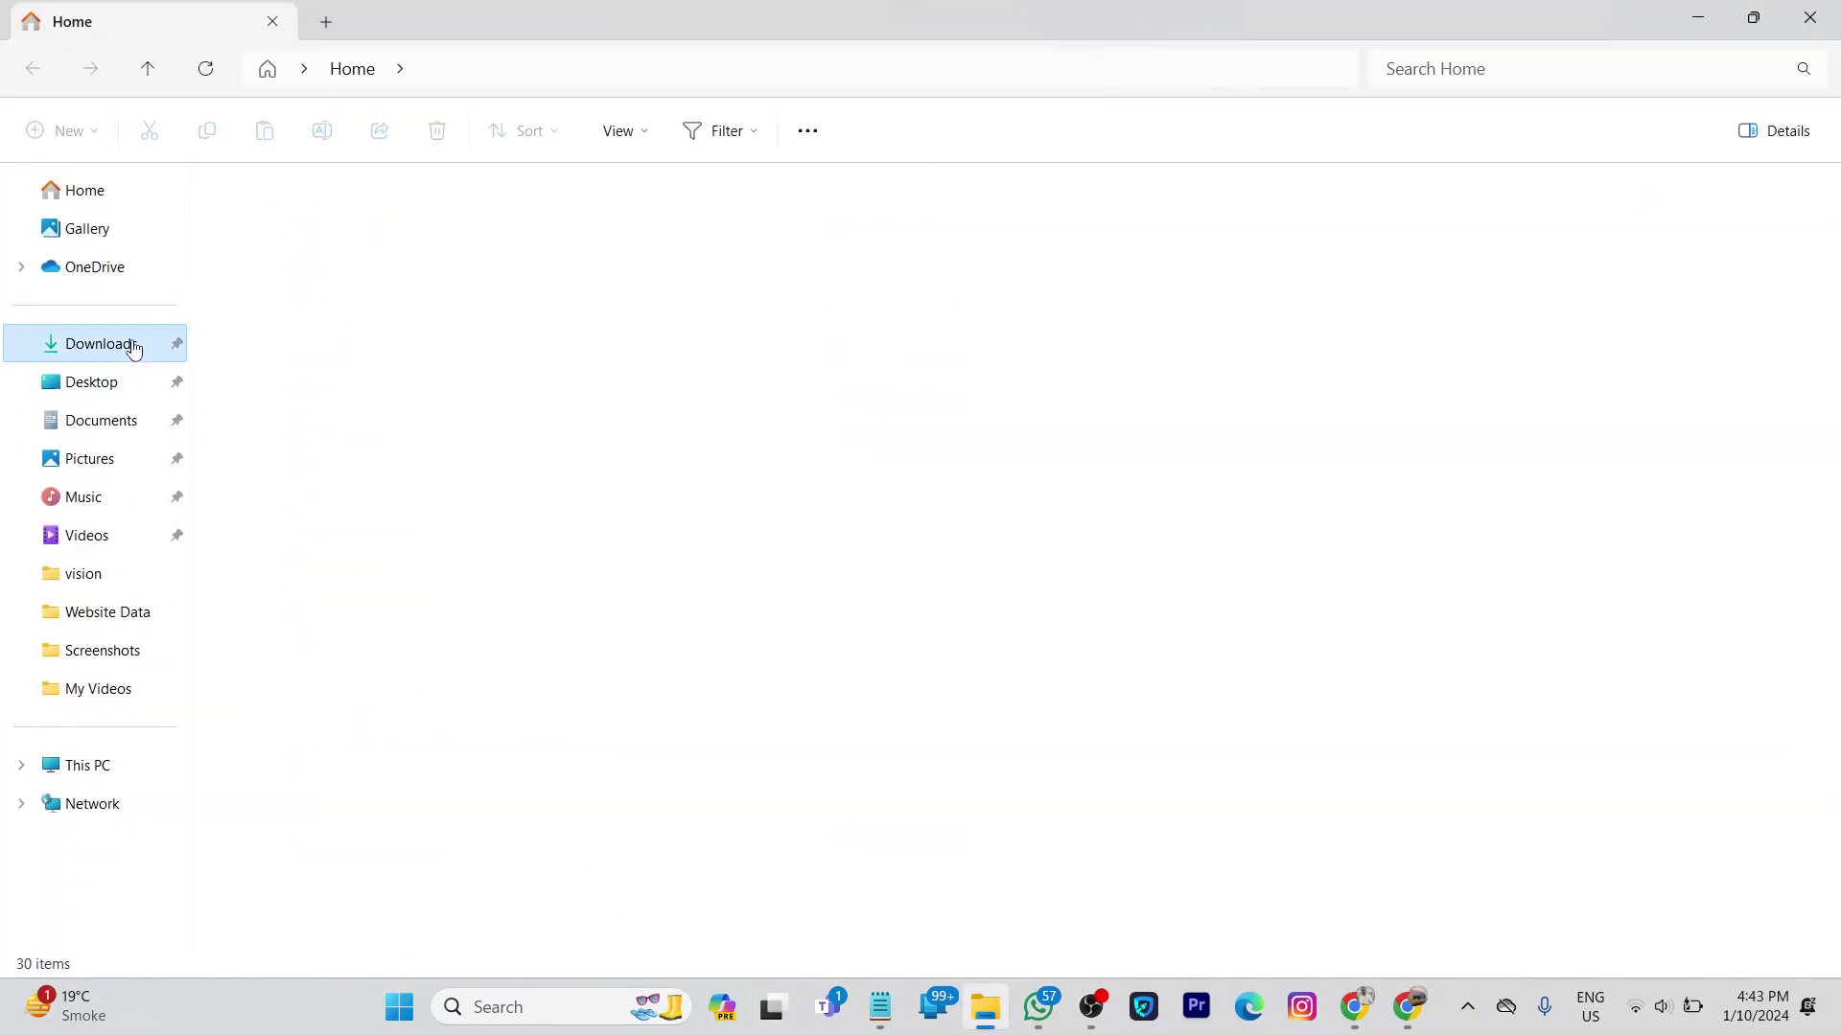
click(402, 344)
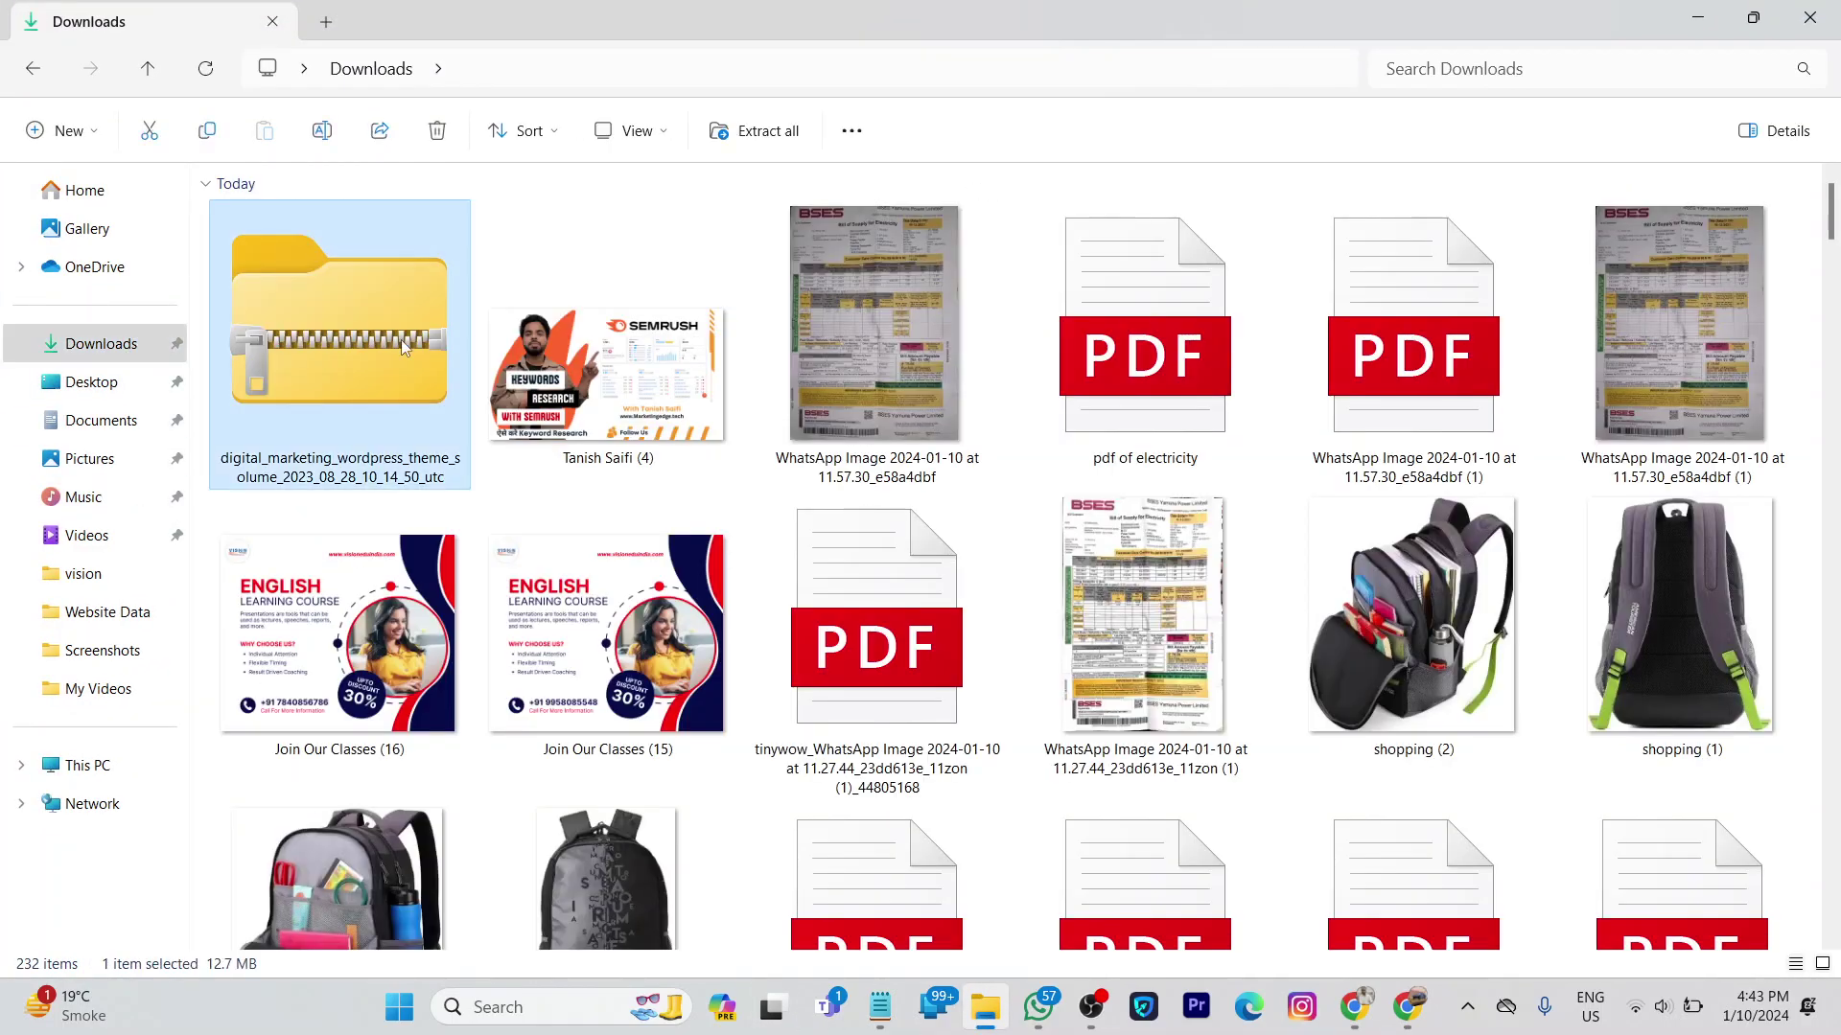
key(ctrl+x)
- Delete the two ecode items from the Desktop and paste the Solume zip there
click(99, 384)
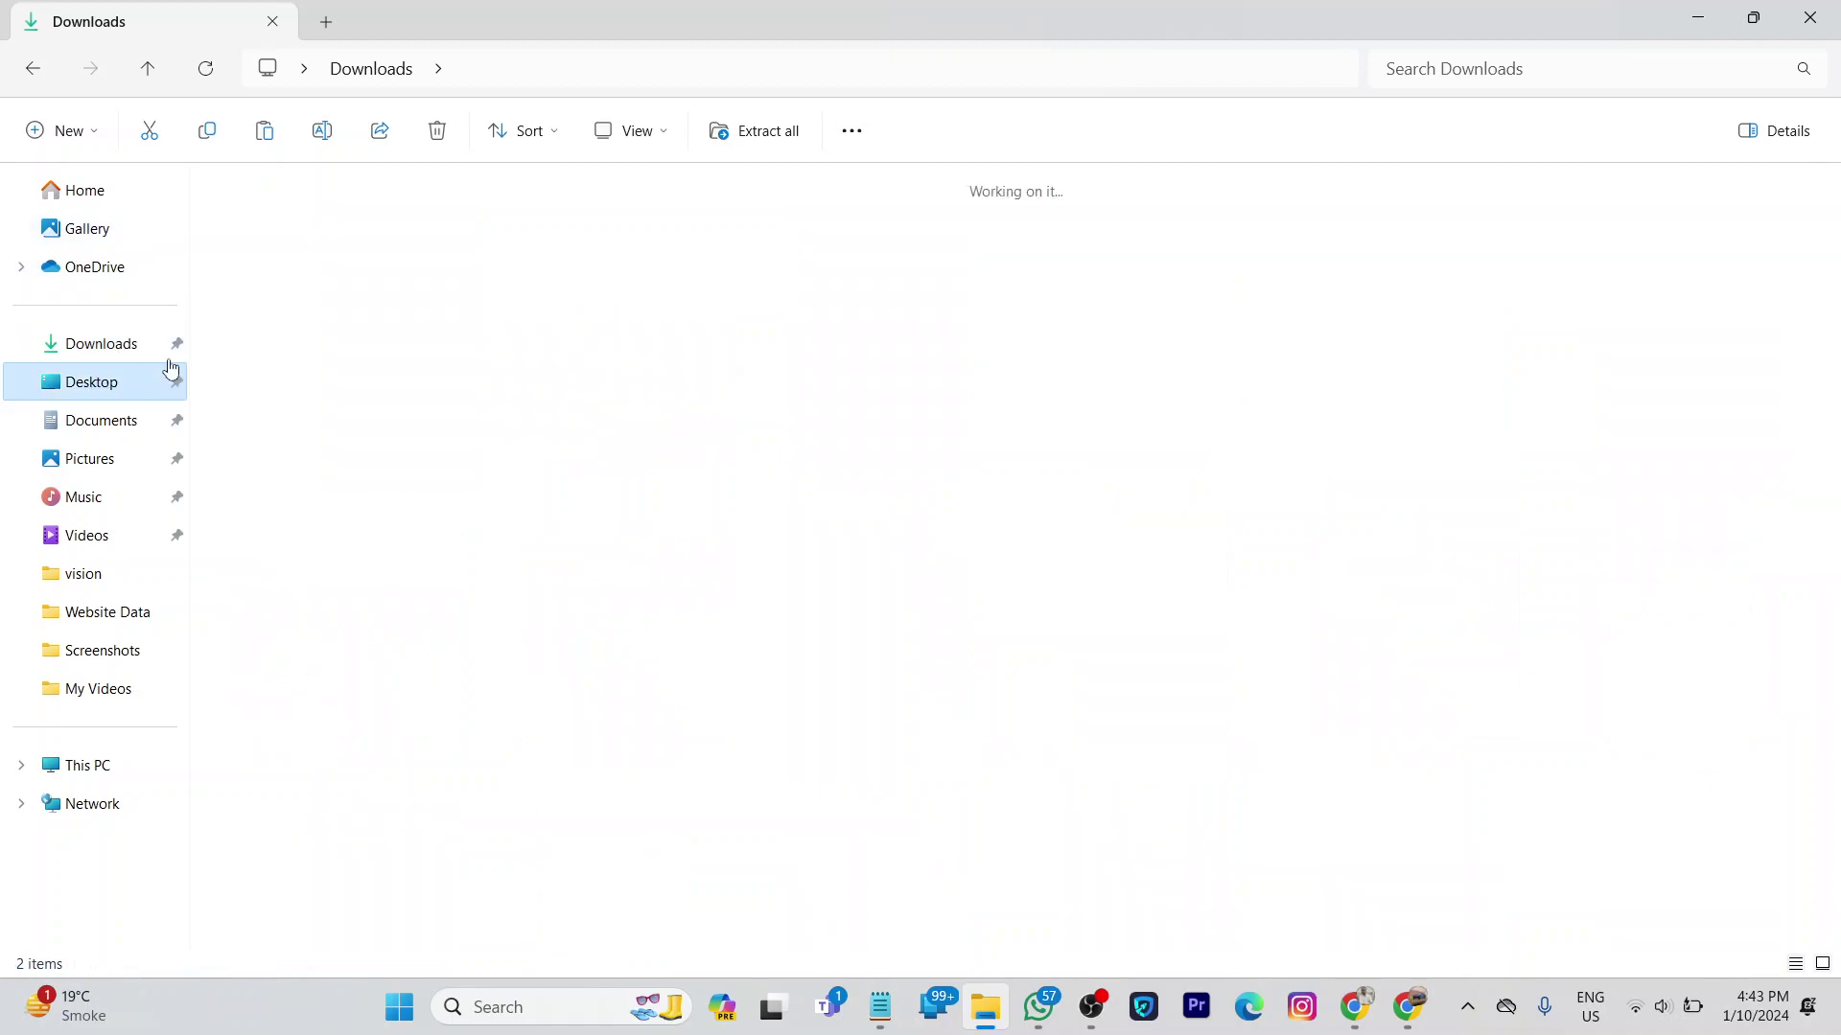
drag(721, 353, 329, 337)
key(Delete)
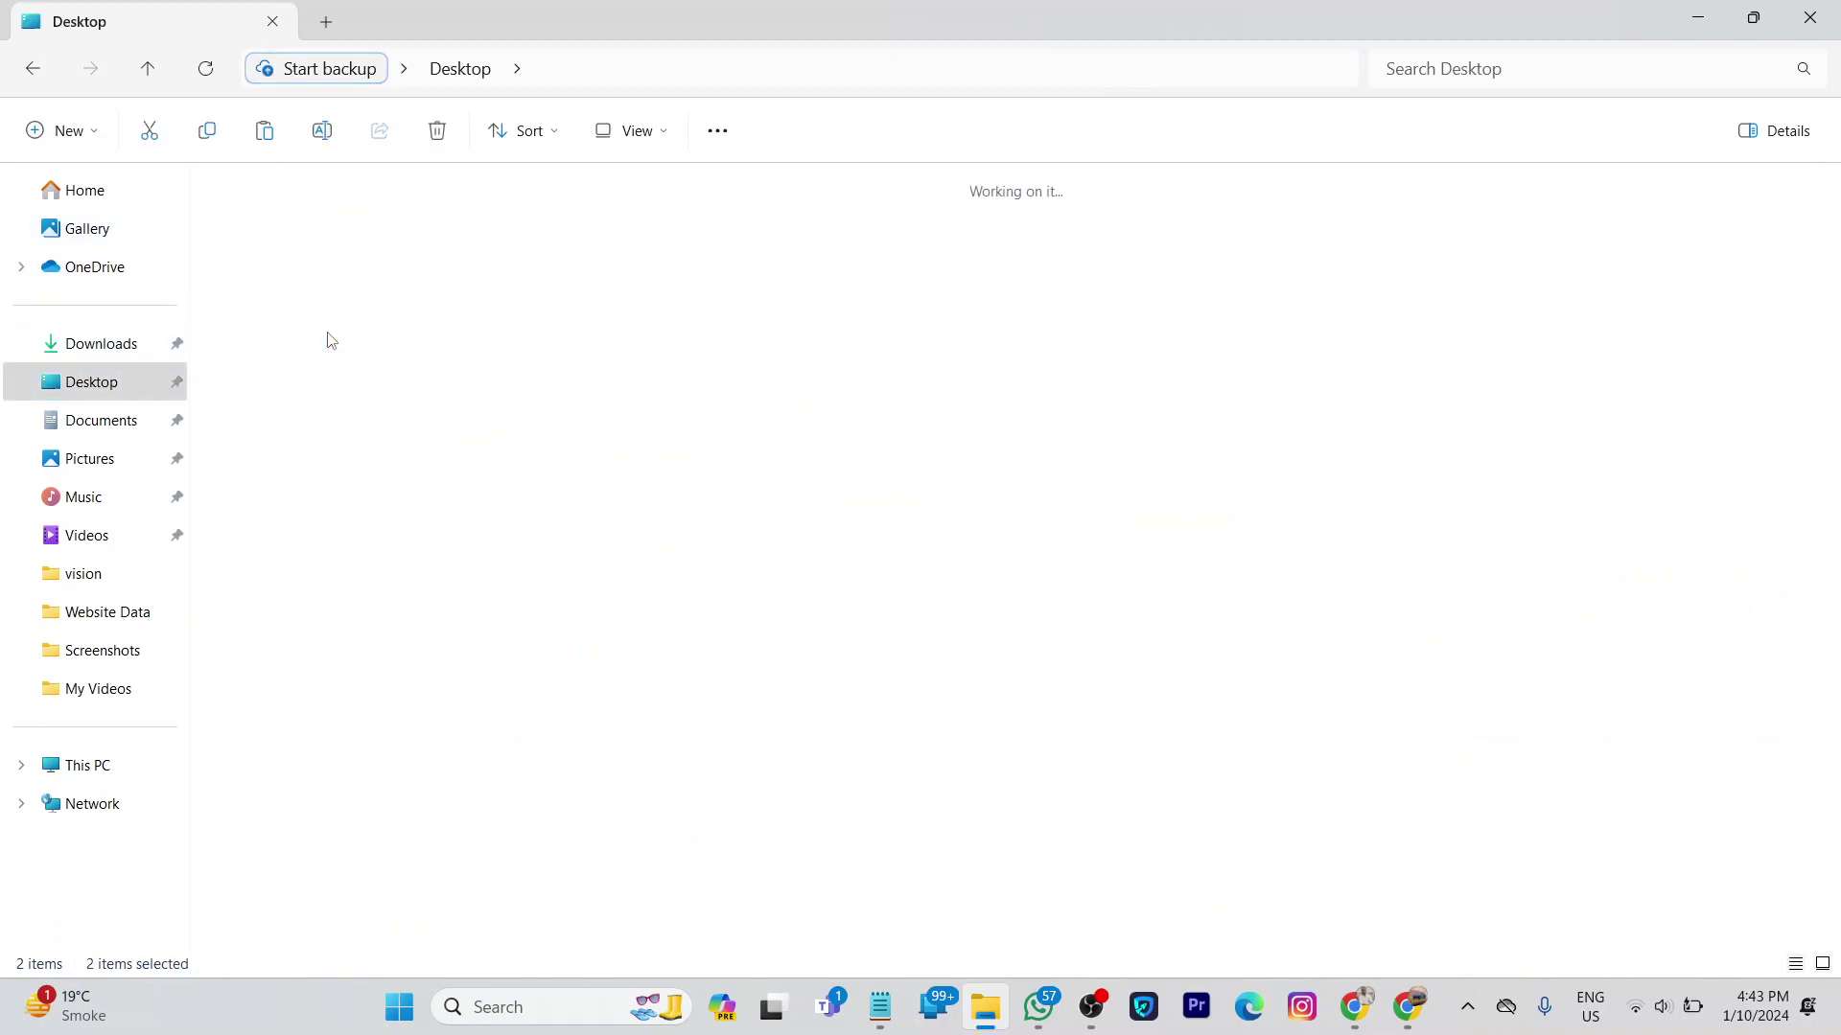
key(alt+Left)
key(ctrl+v)
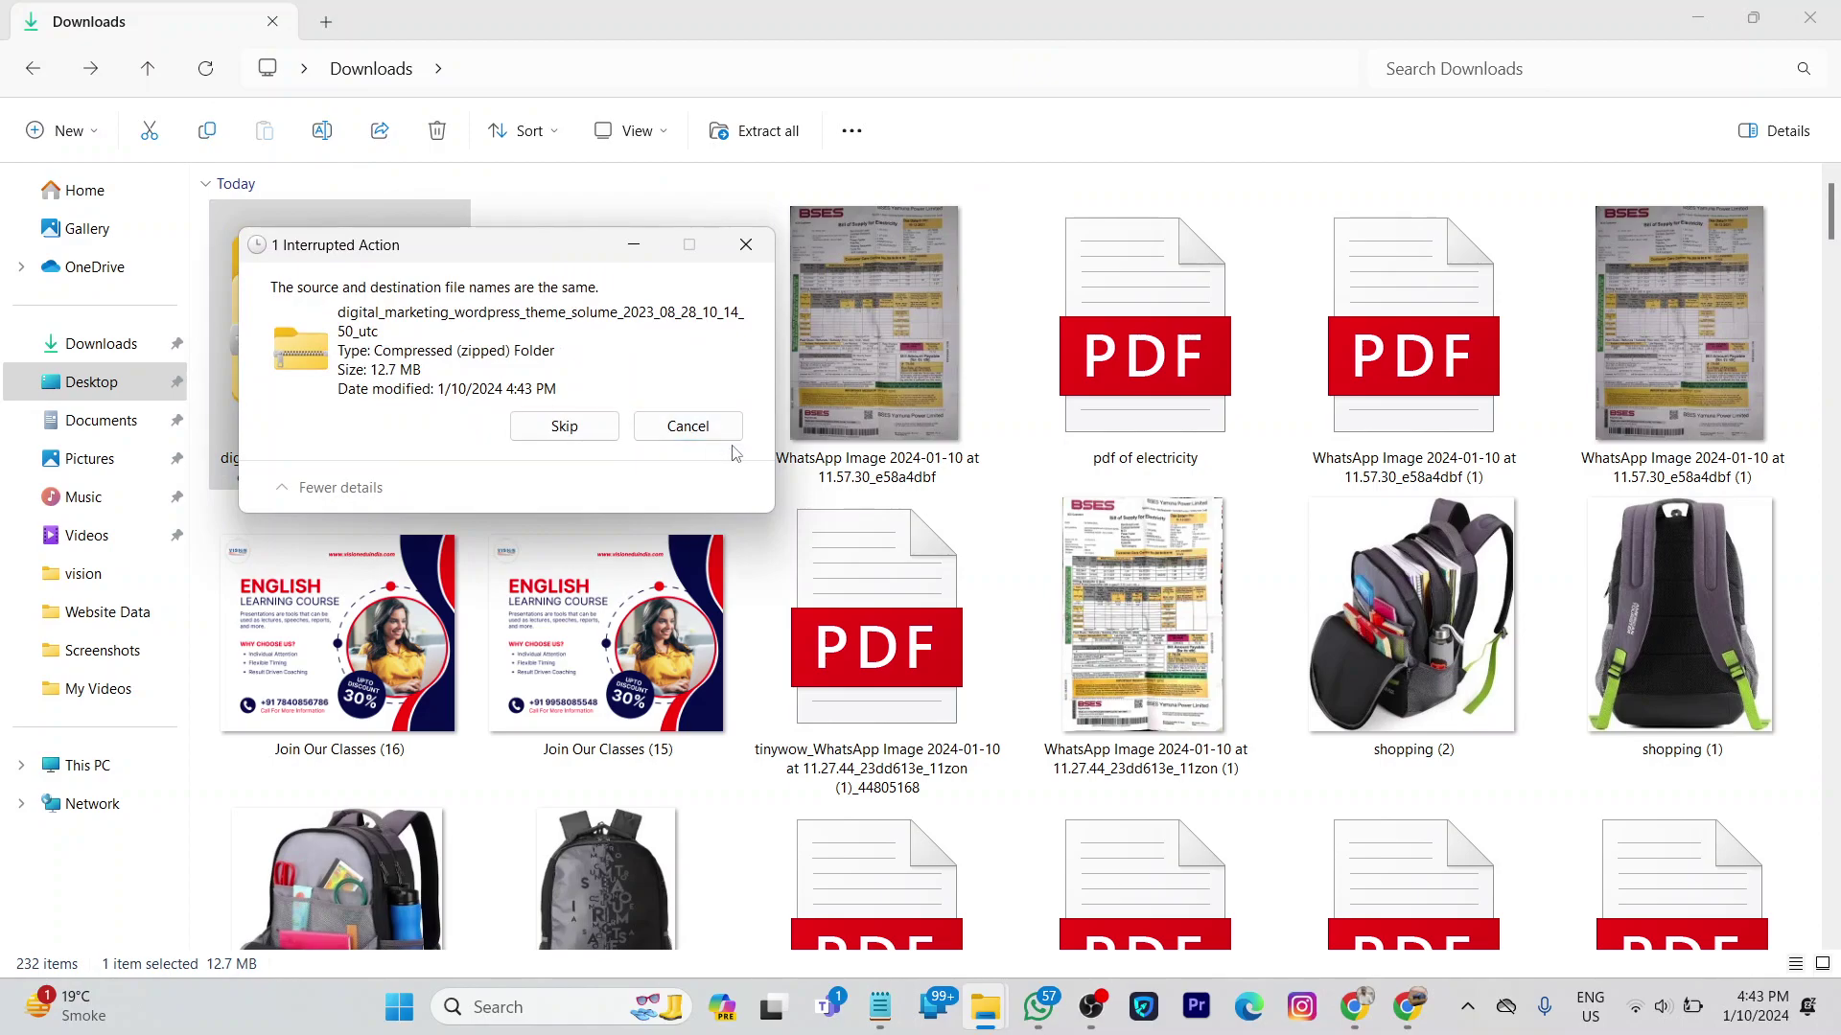
click(688, 425)
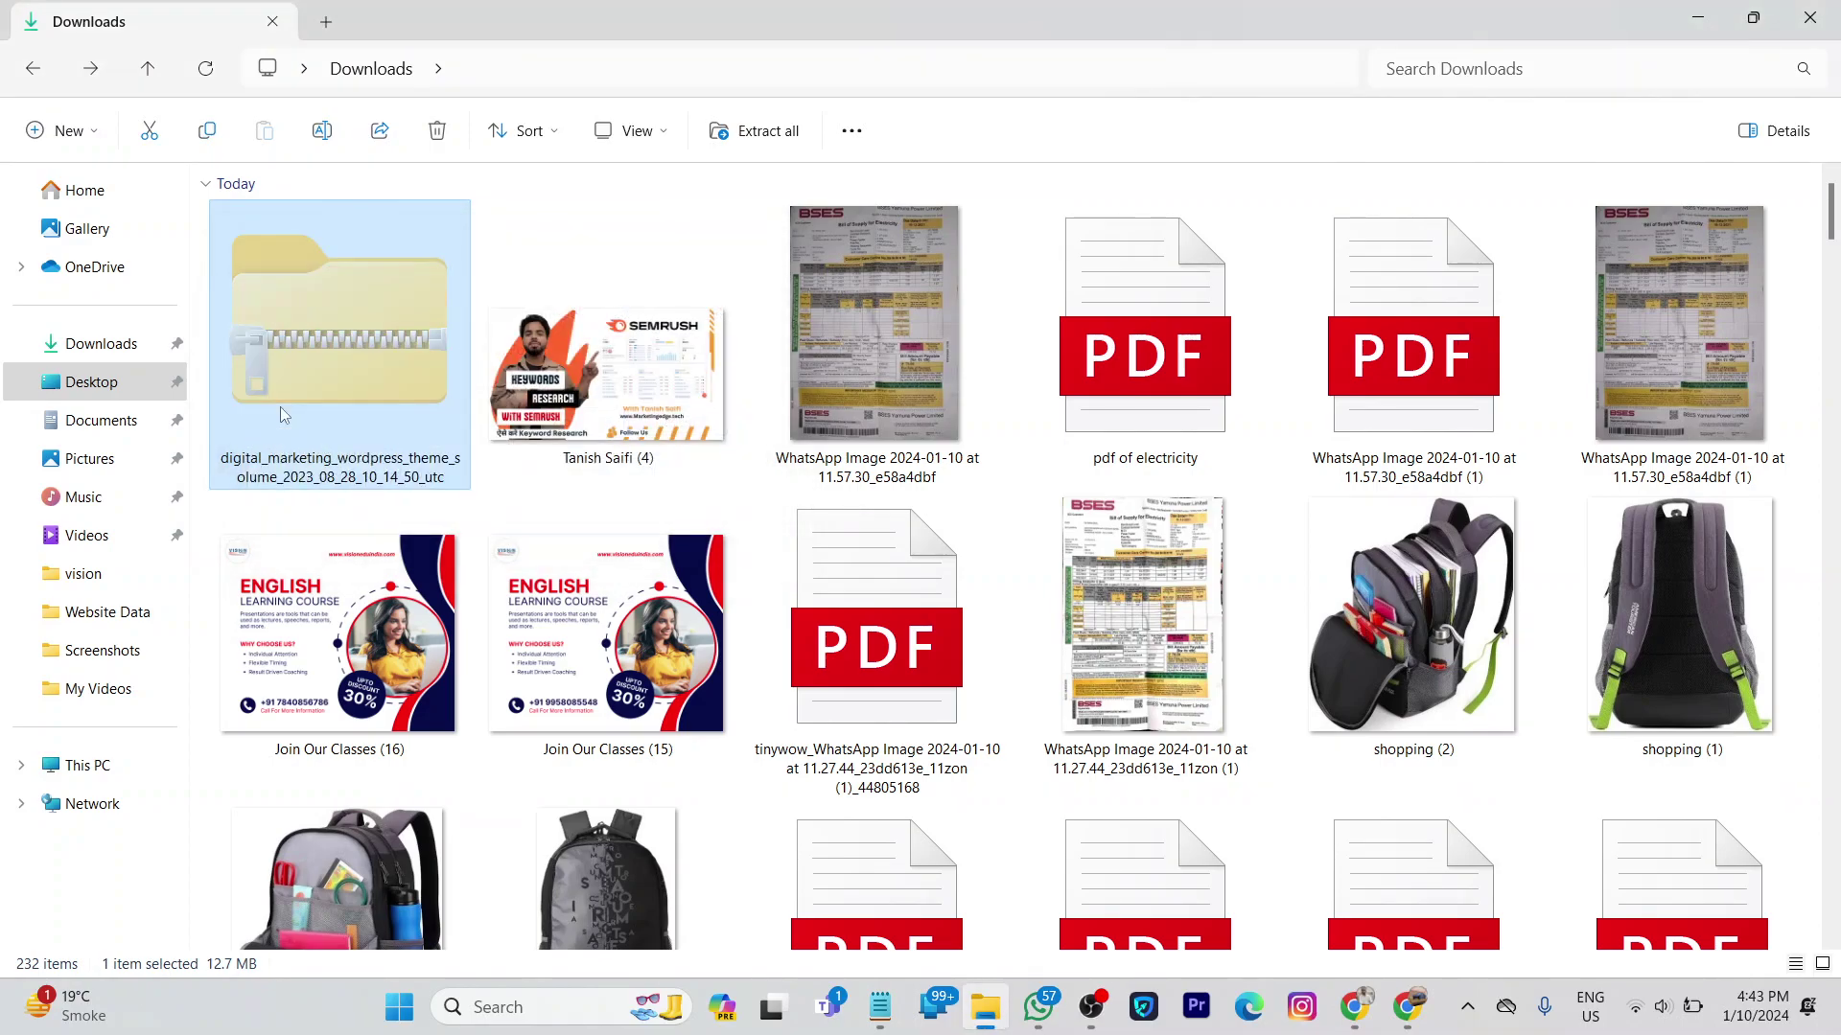
click(137, 403)
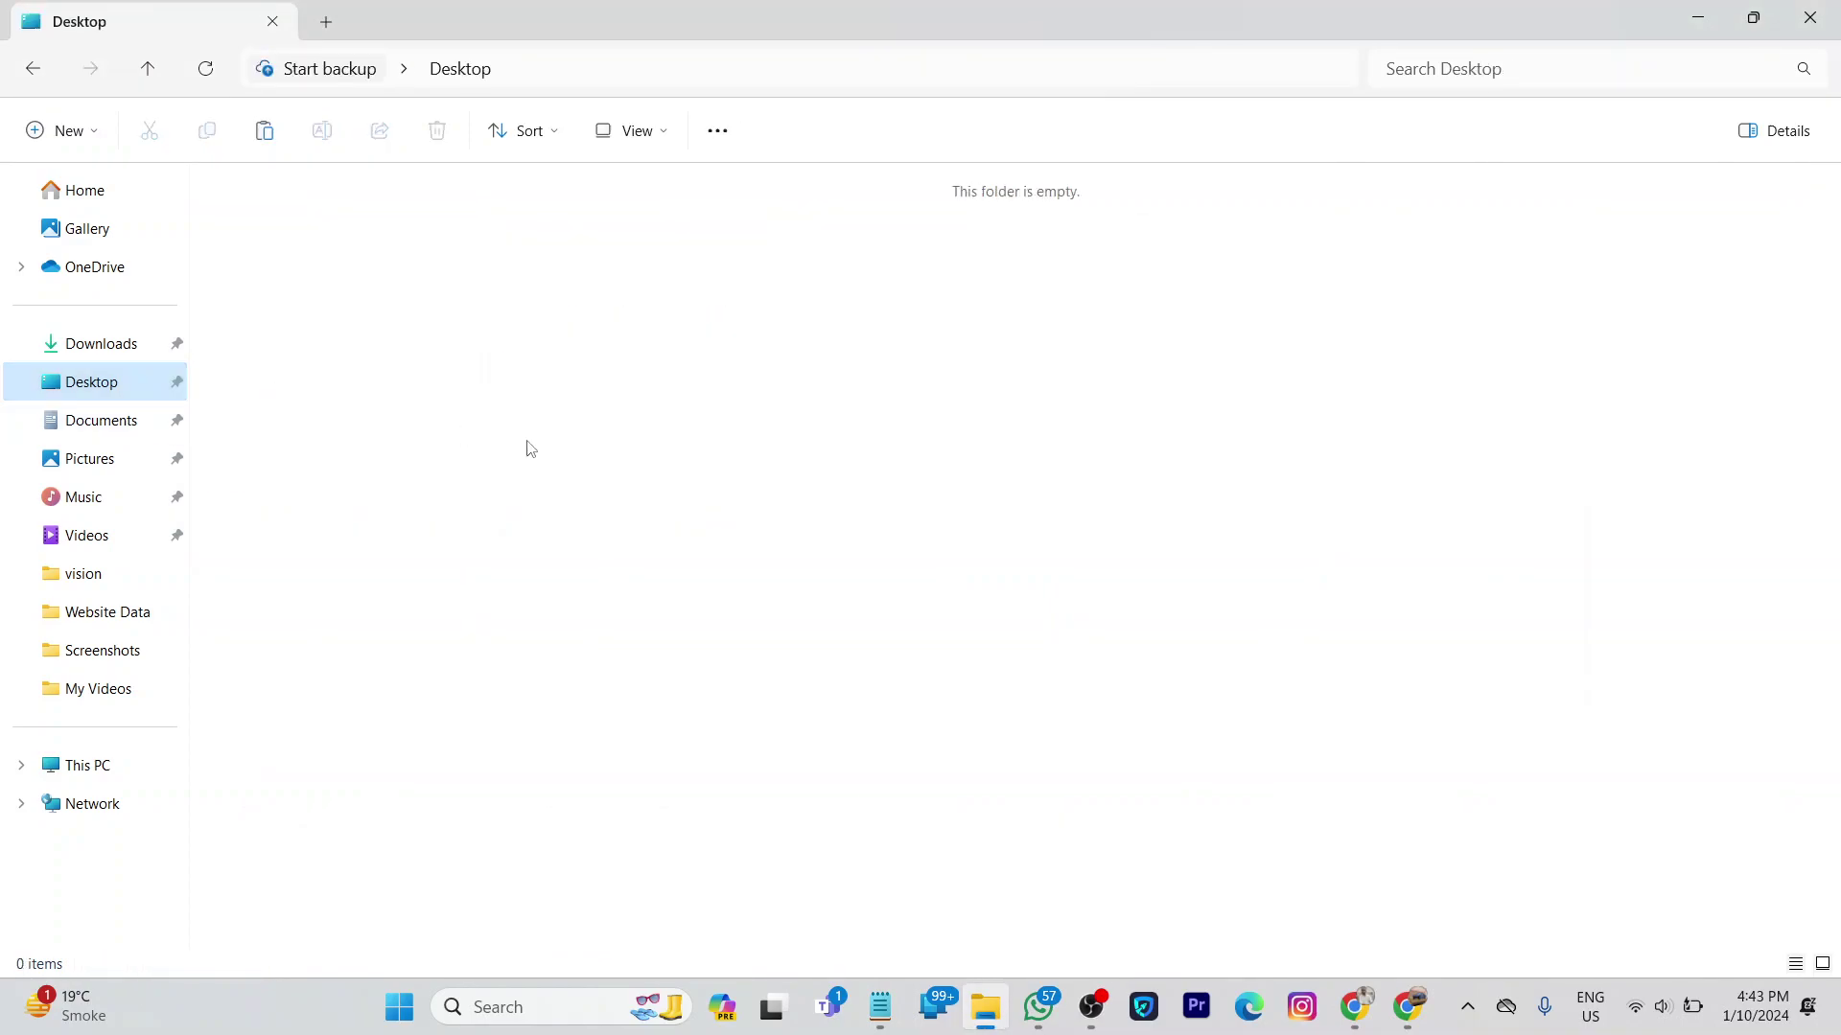
key(ctrl+v)
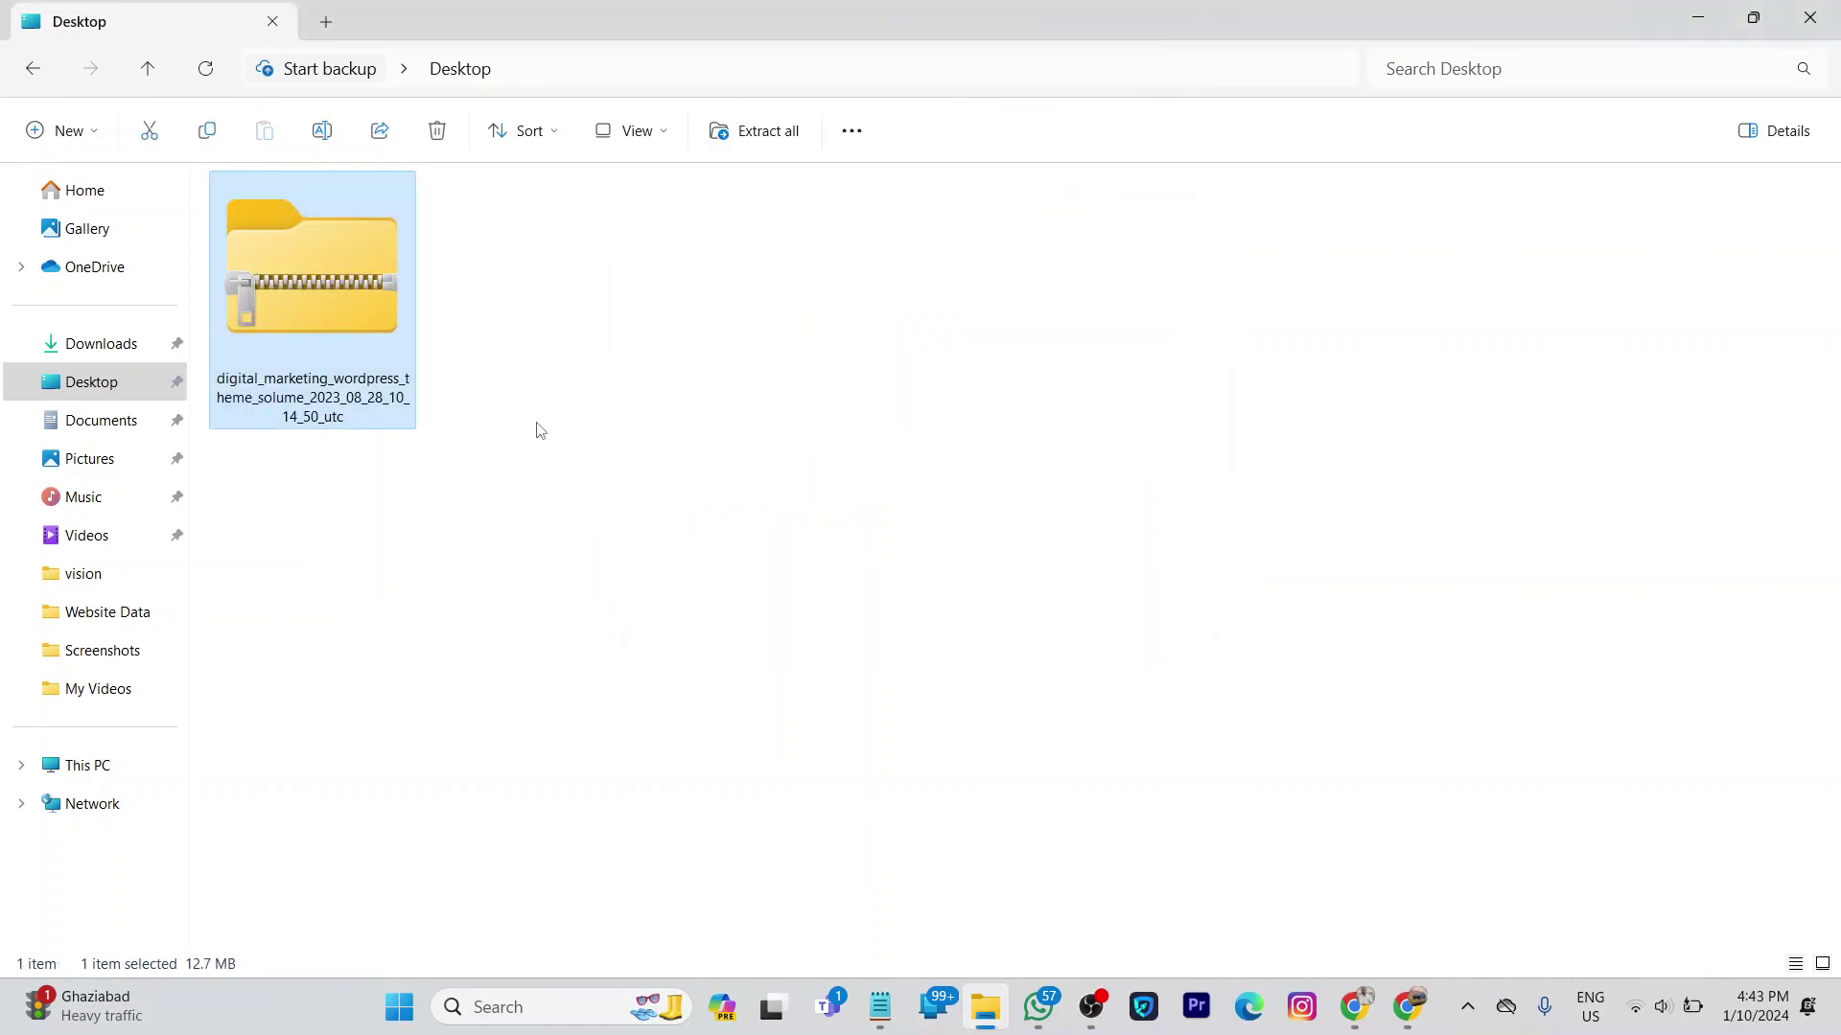
- Extract the Solume theme zip into its suggested folder and open it
right_click(287, 327)
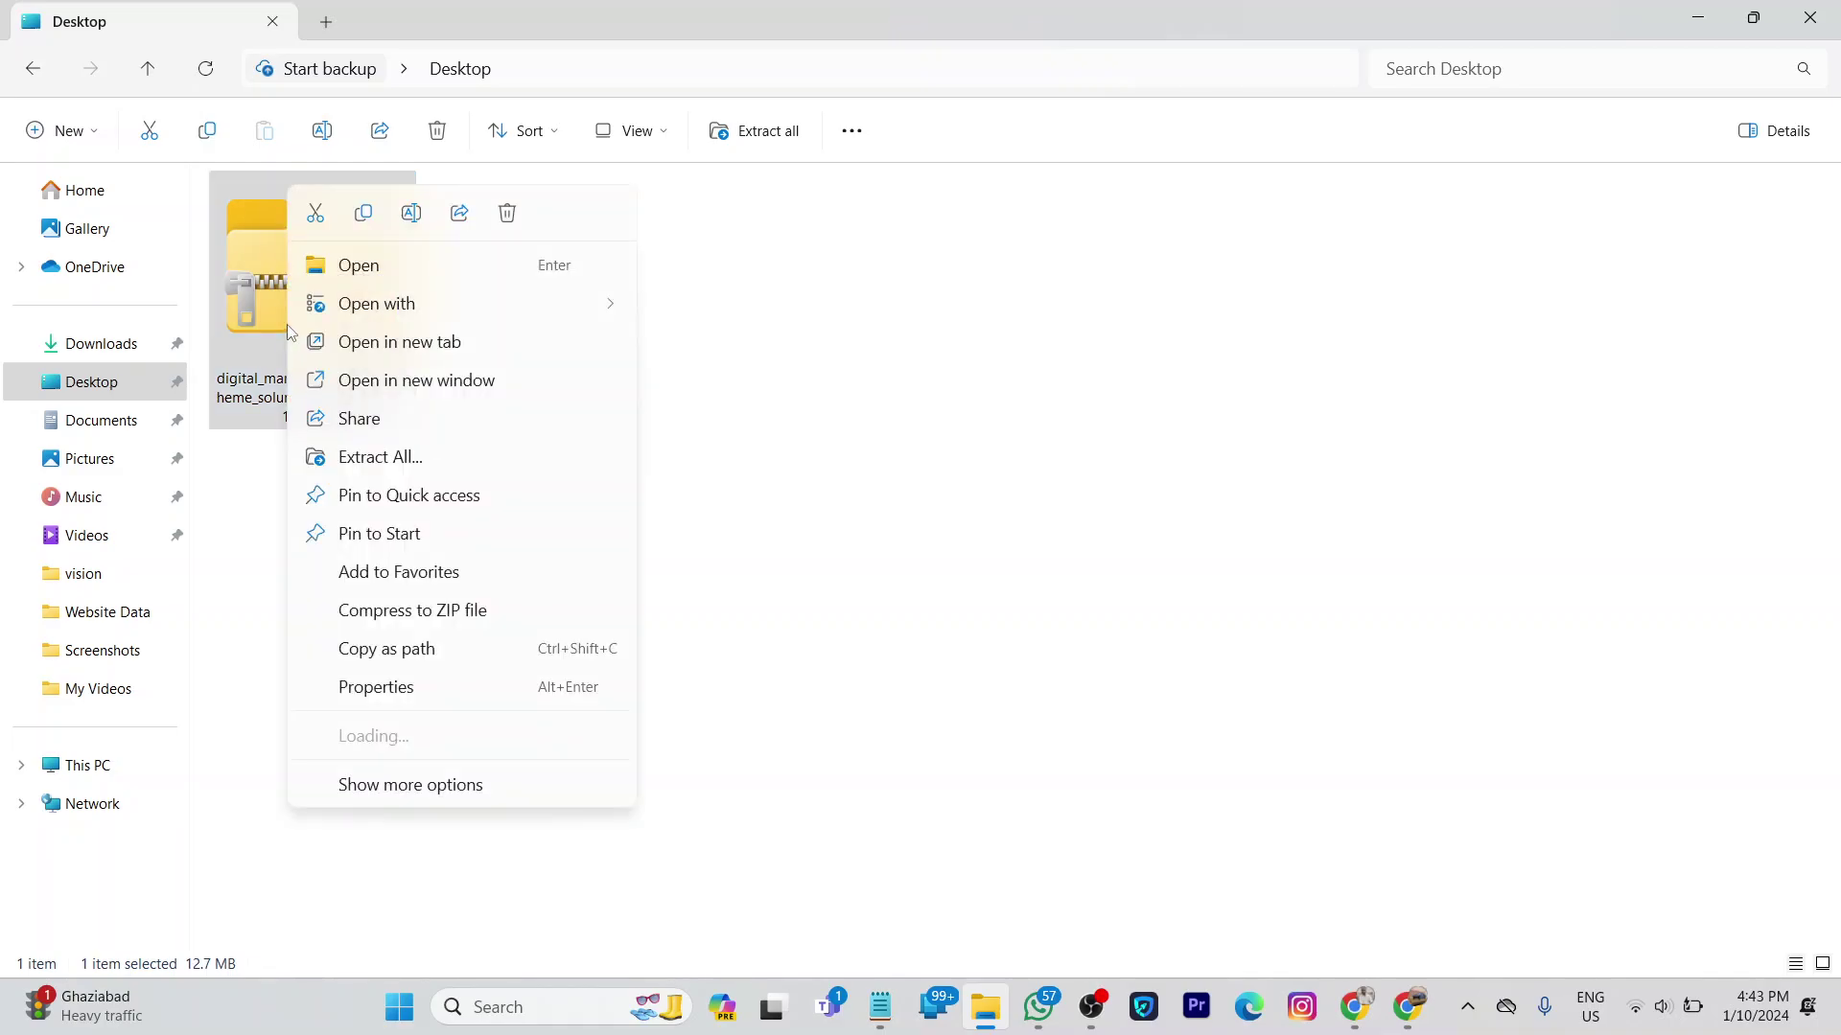
click(484, 458)
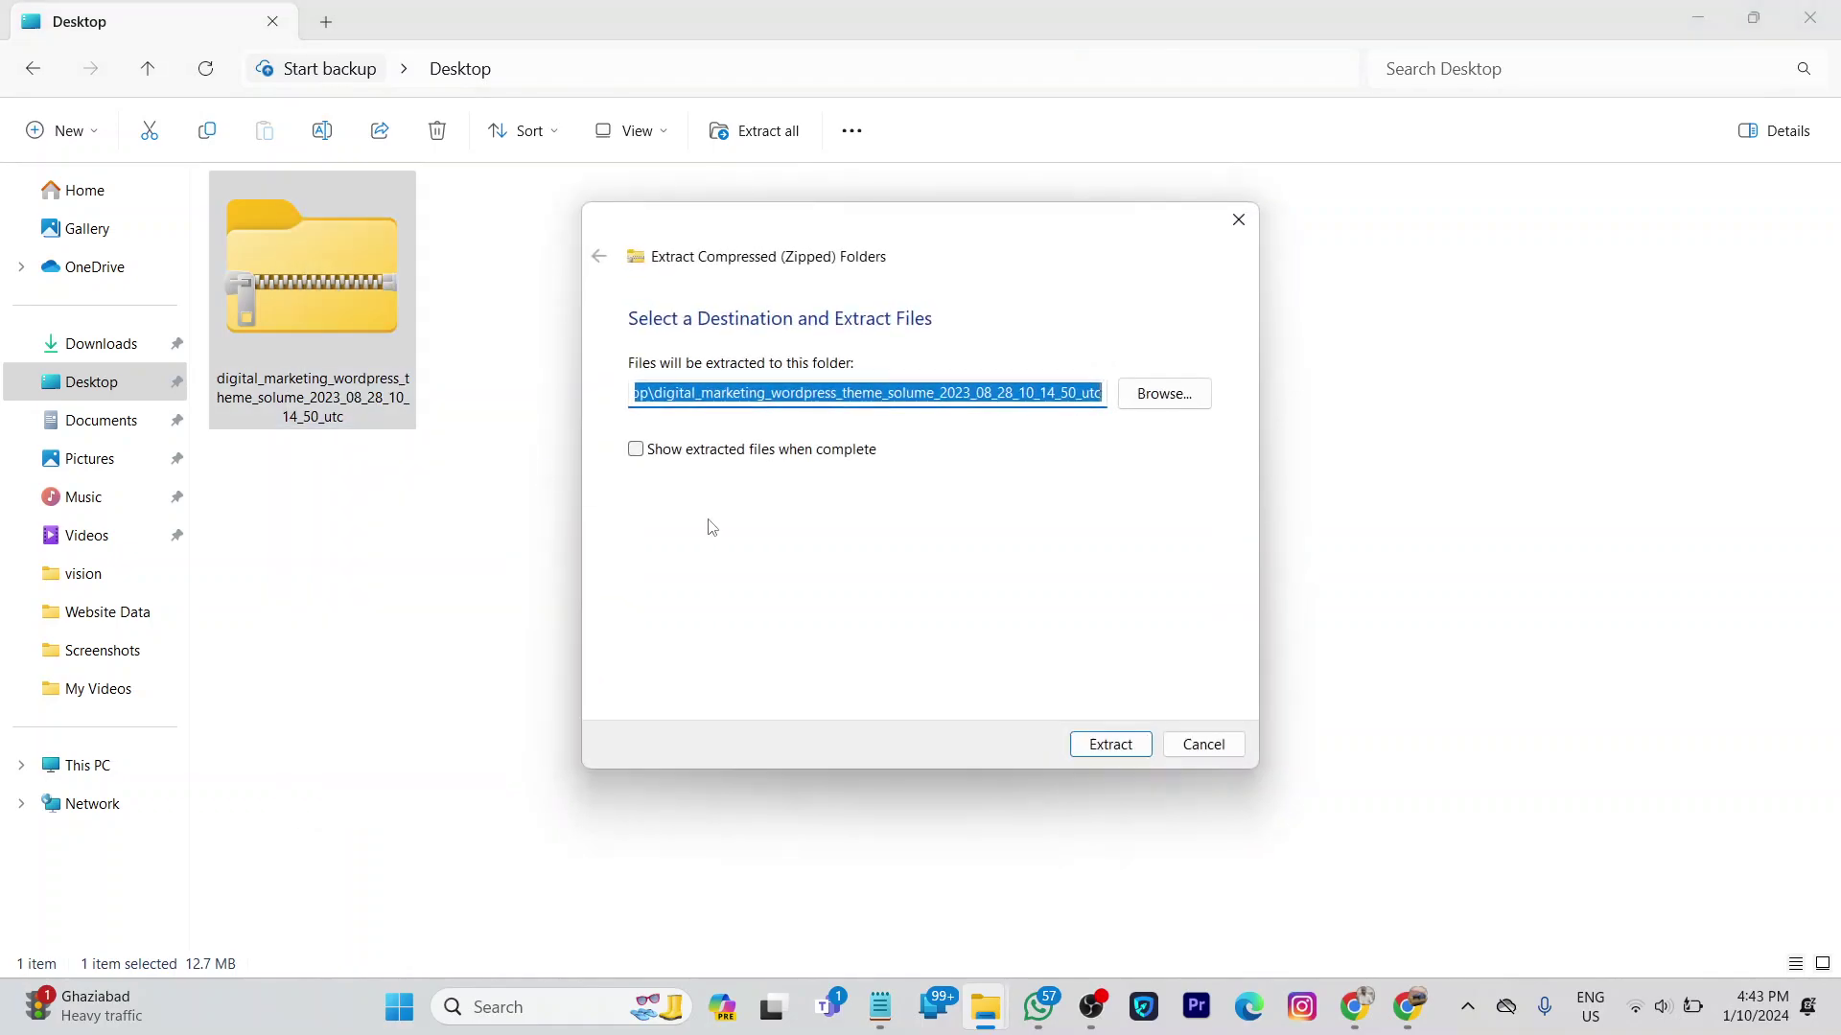
click(1136, 754)
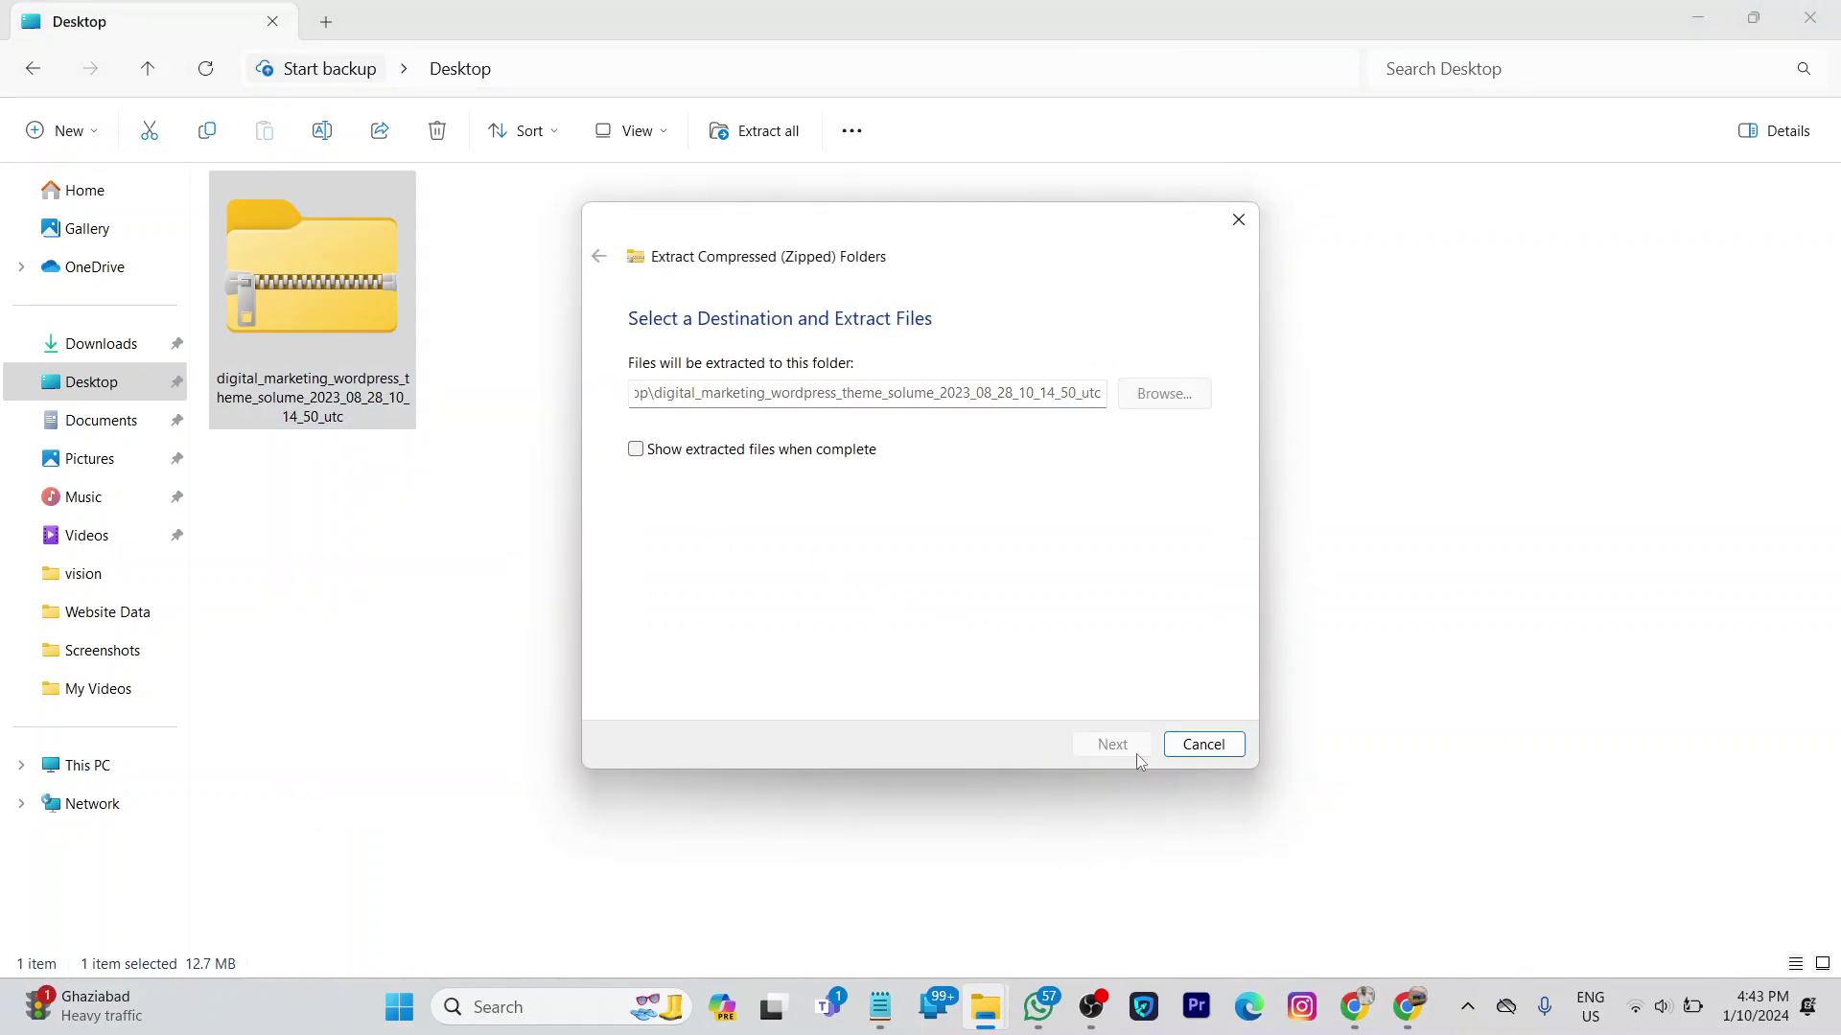
double_click(597, 334)
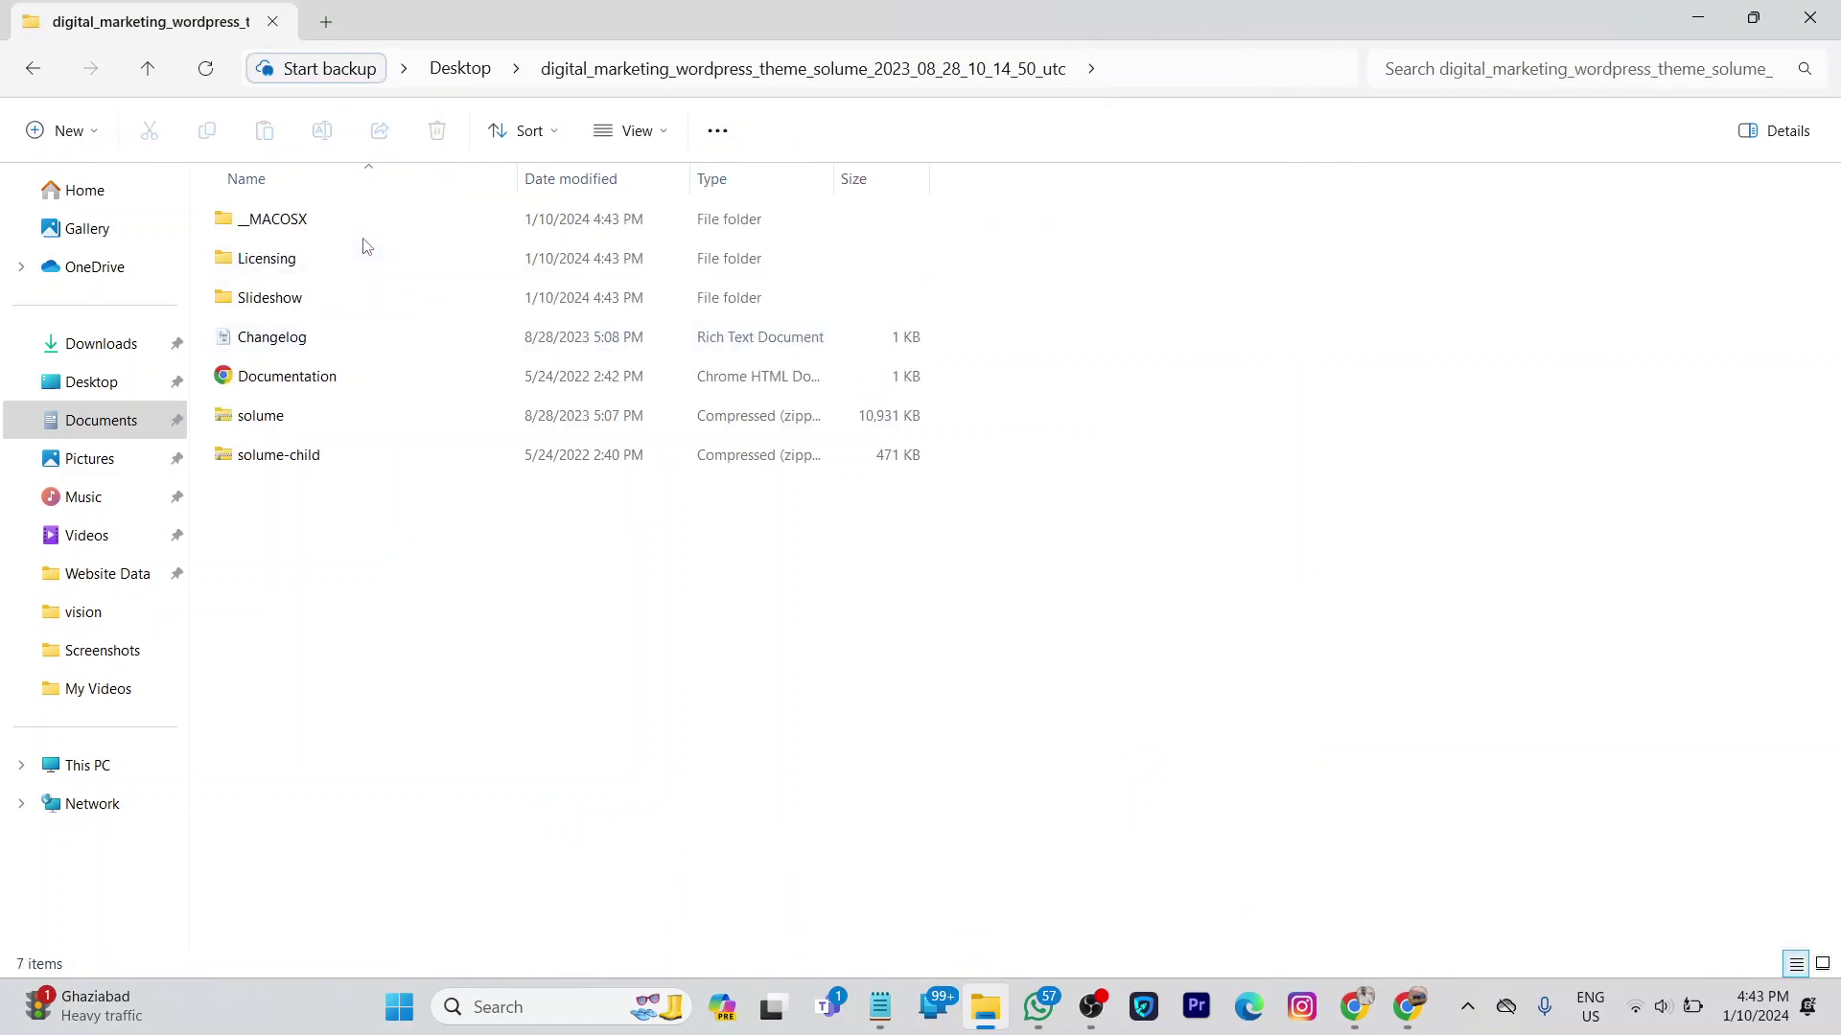
- Browse the Licensing and Slideshow folders in icon view, then select the solume theme zip
click(362, 256)
key(ctrl+shift+4)
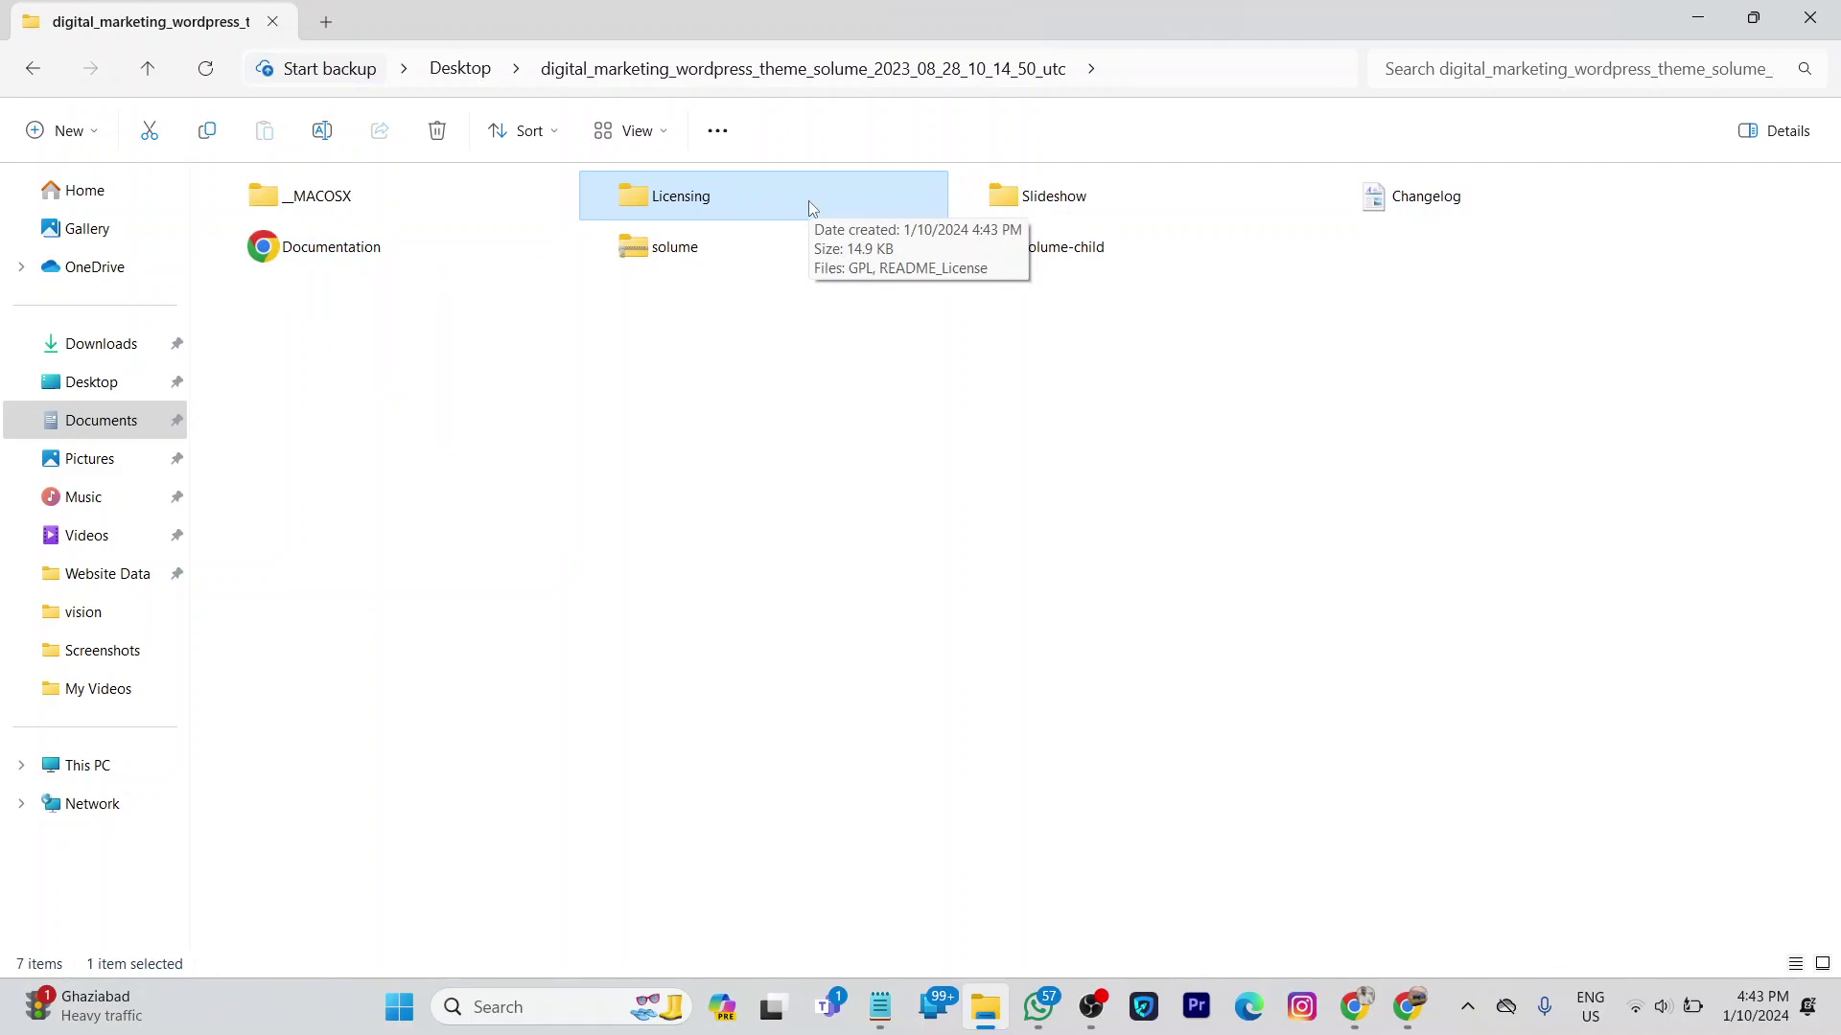
scroll(808, 199, up, 3)
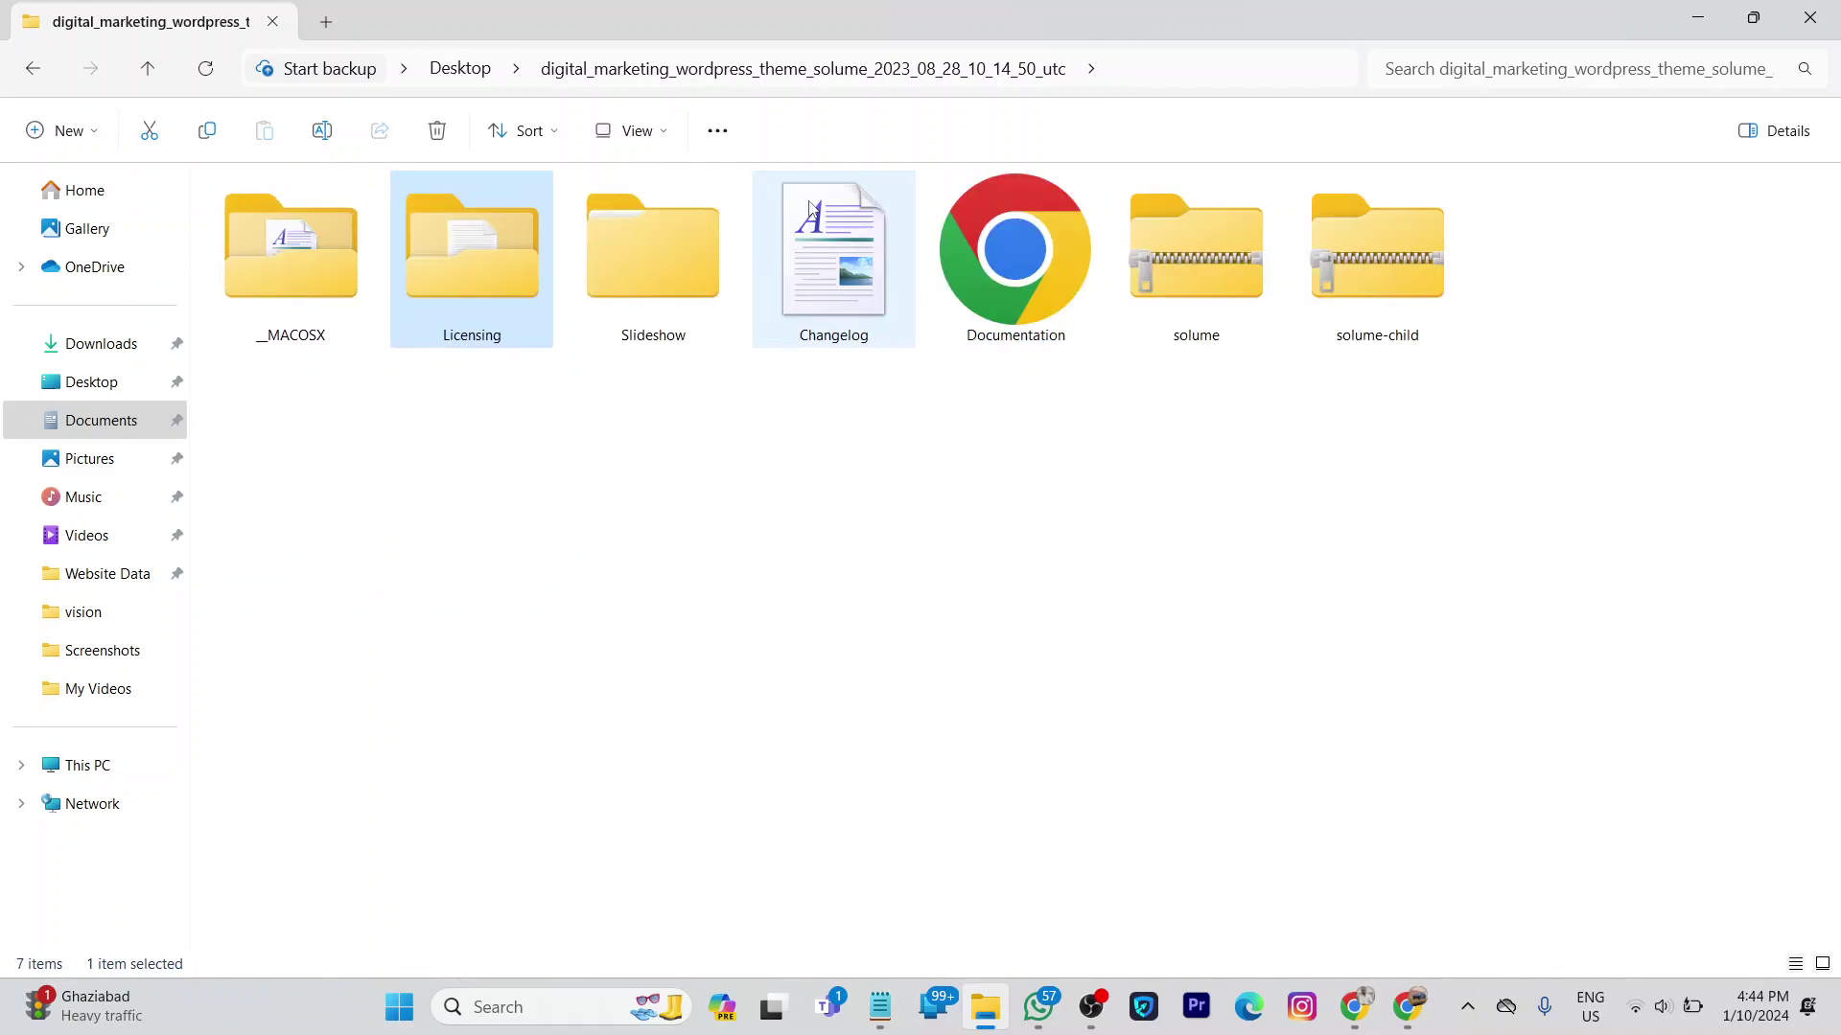
double_click(521, 317)
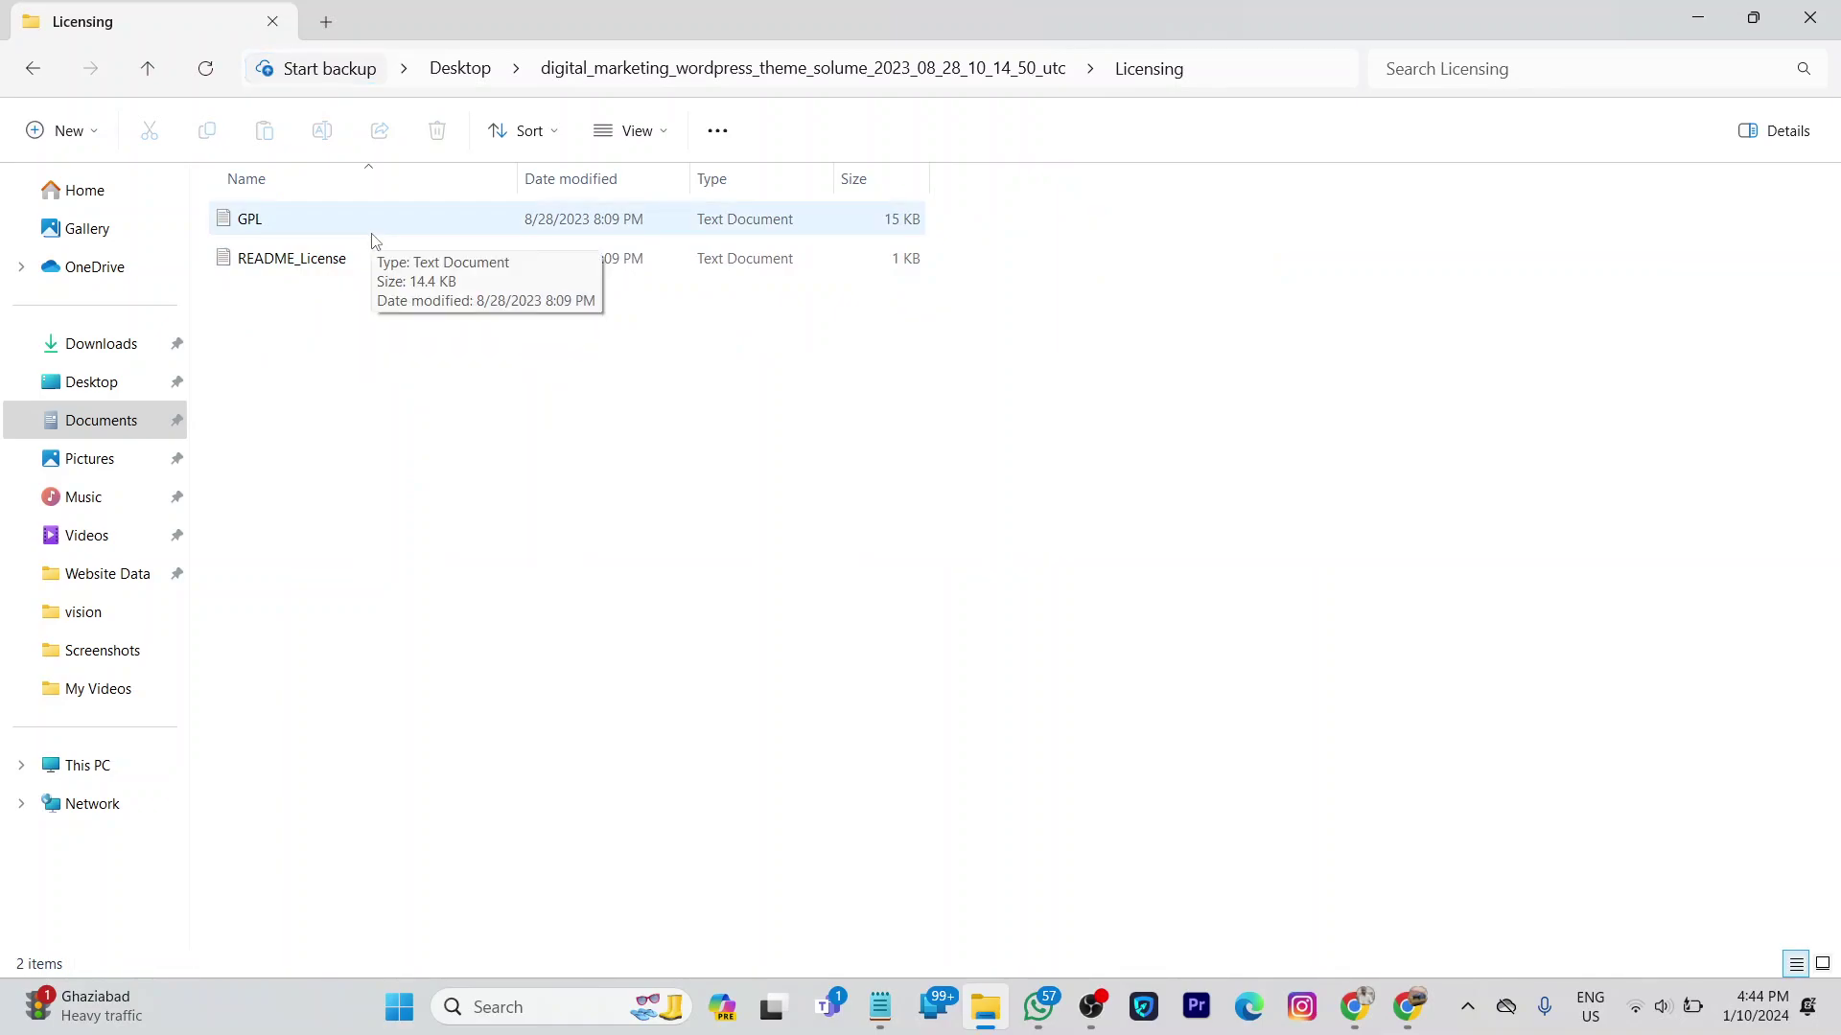
click(34, 69)
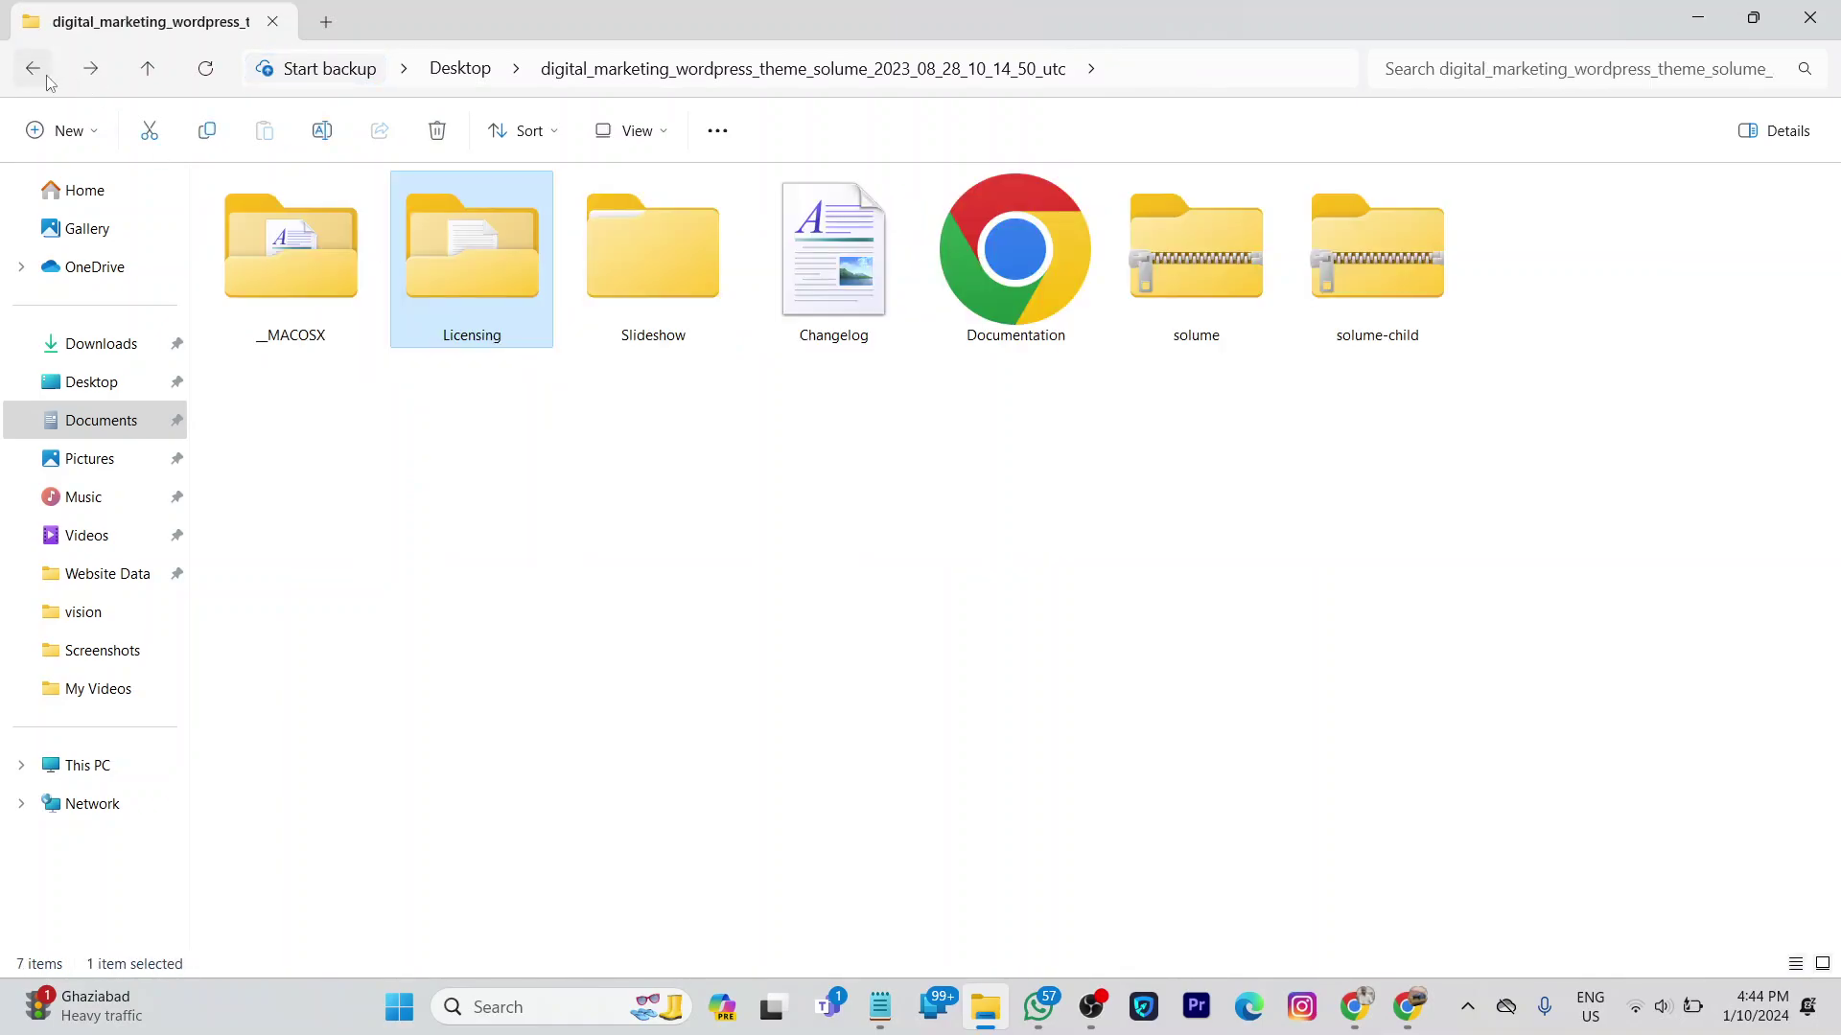
double_click(690, 265)
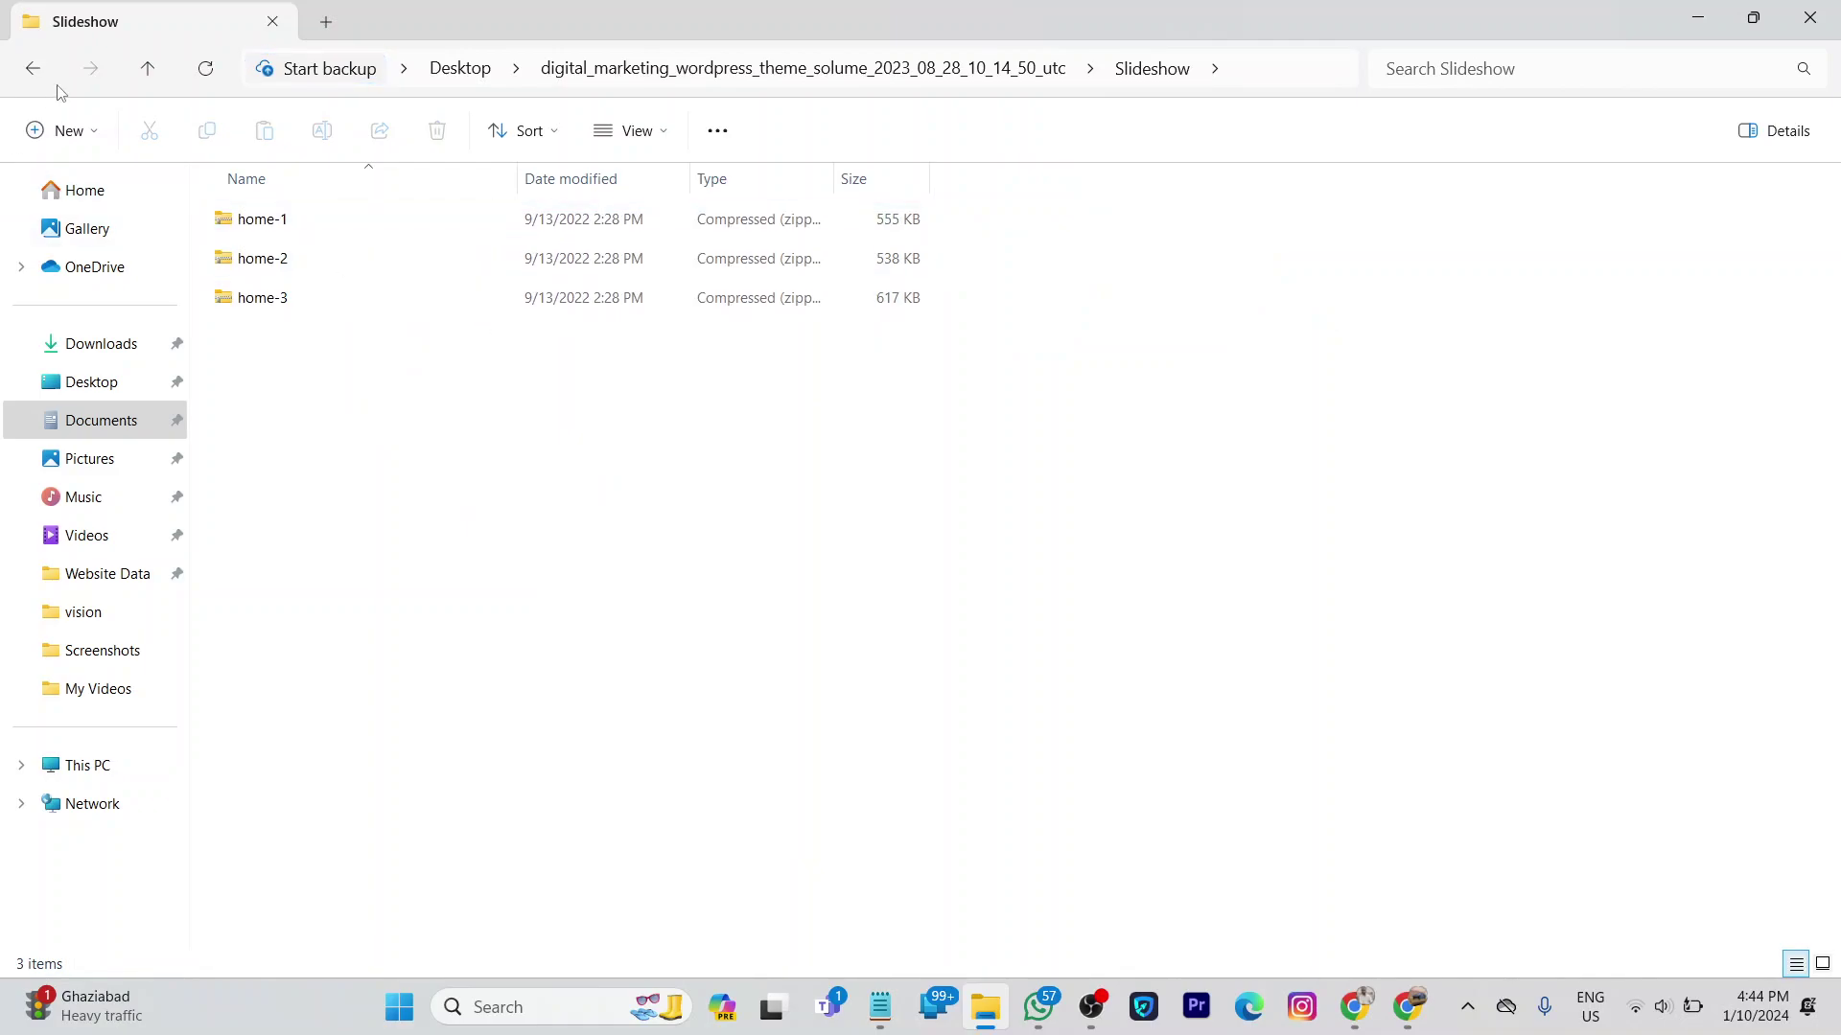
click(33, 69)
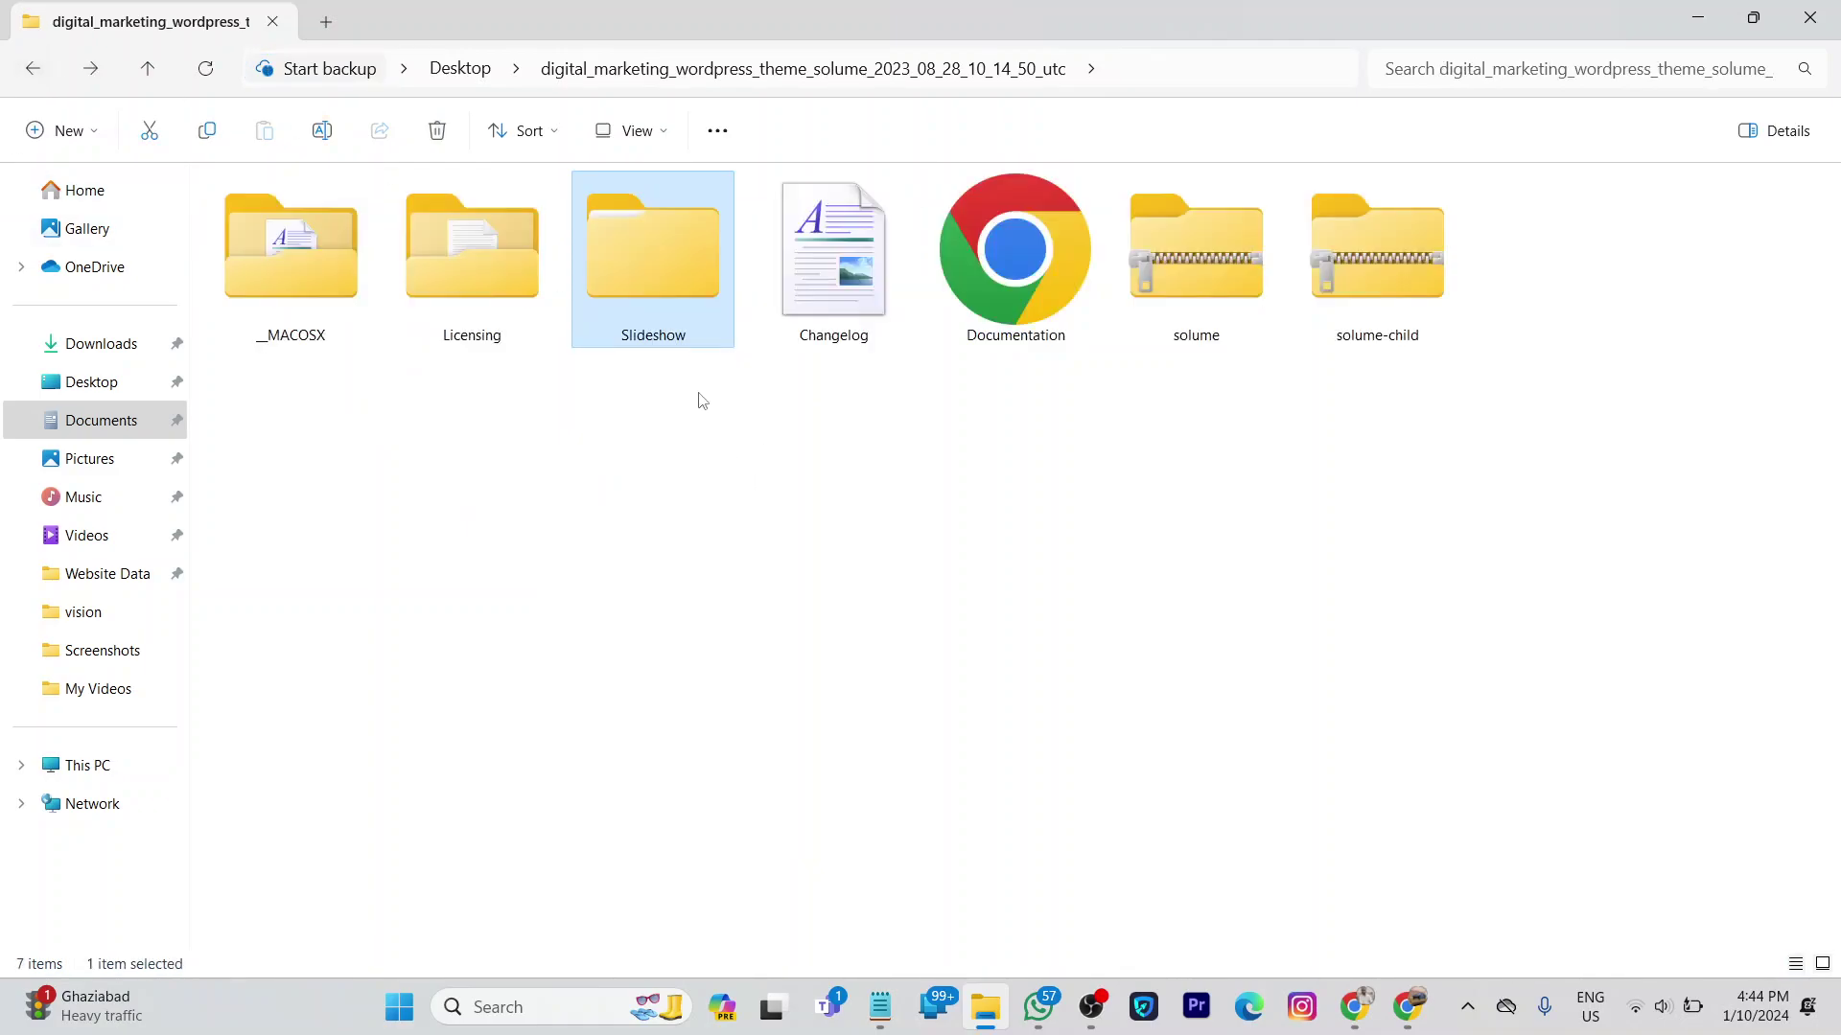
double_click(656, 336)
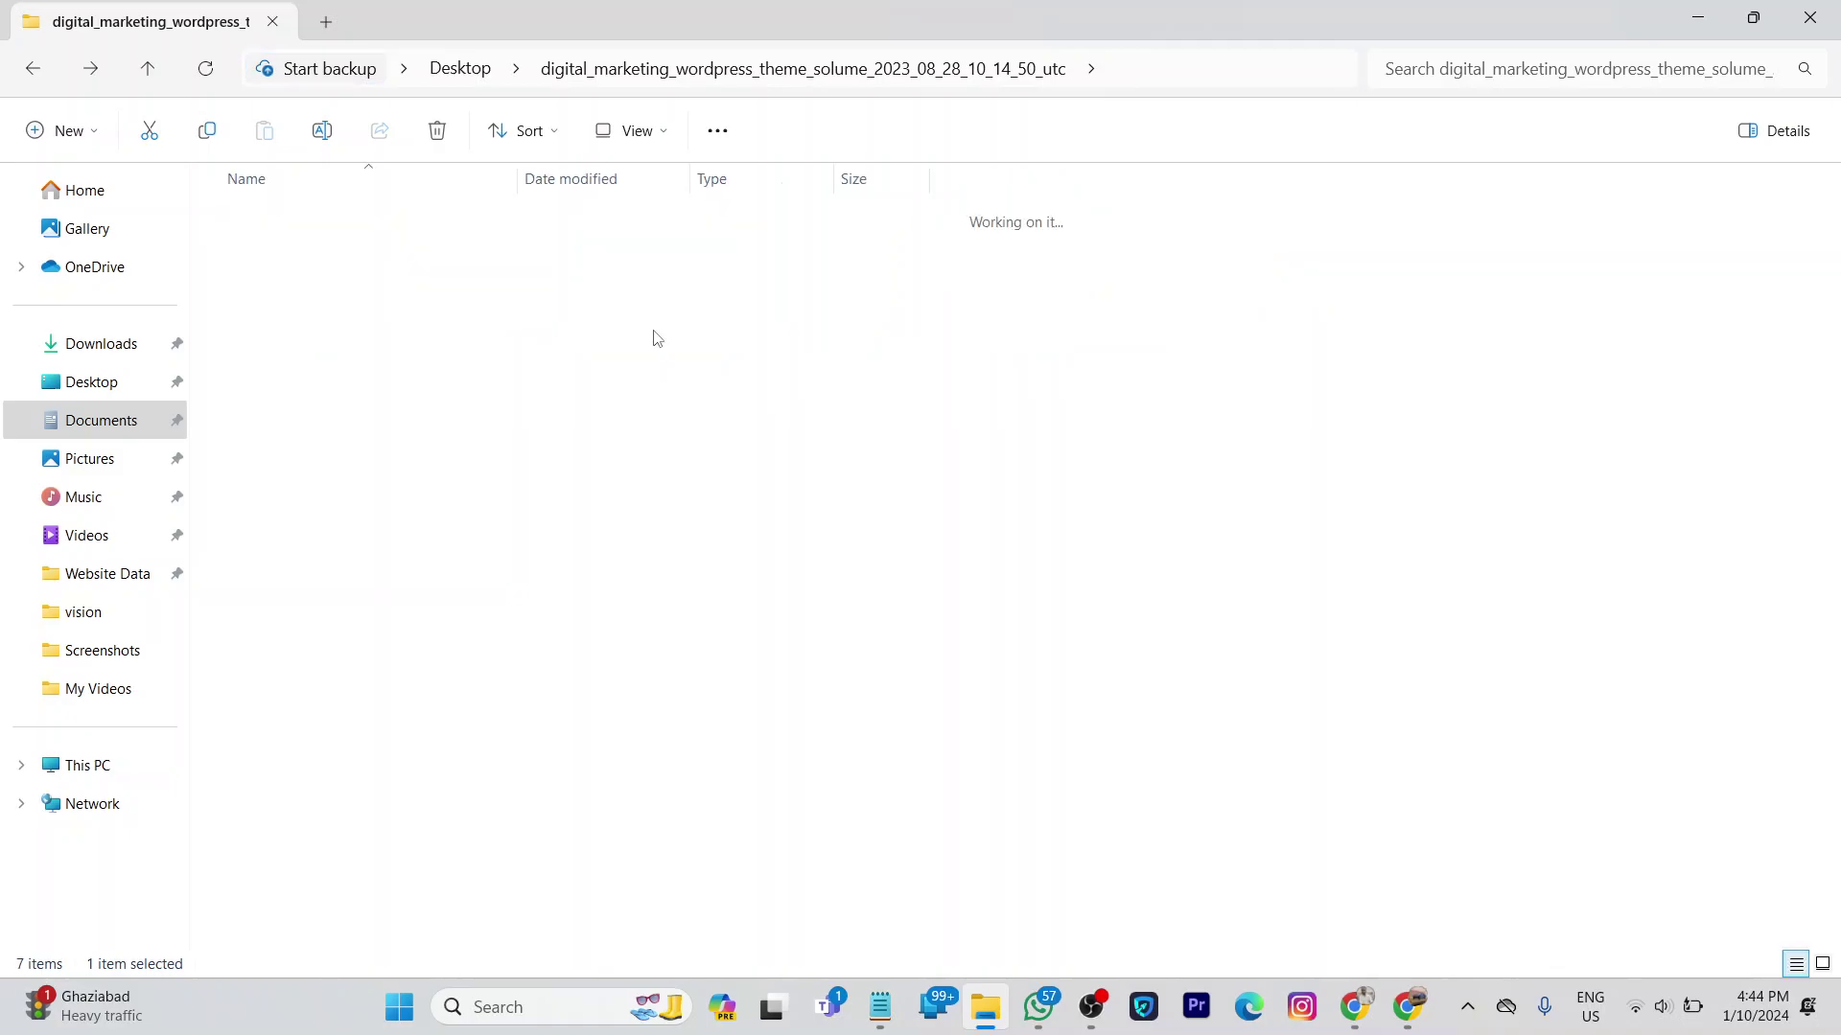
click(28, 81)
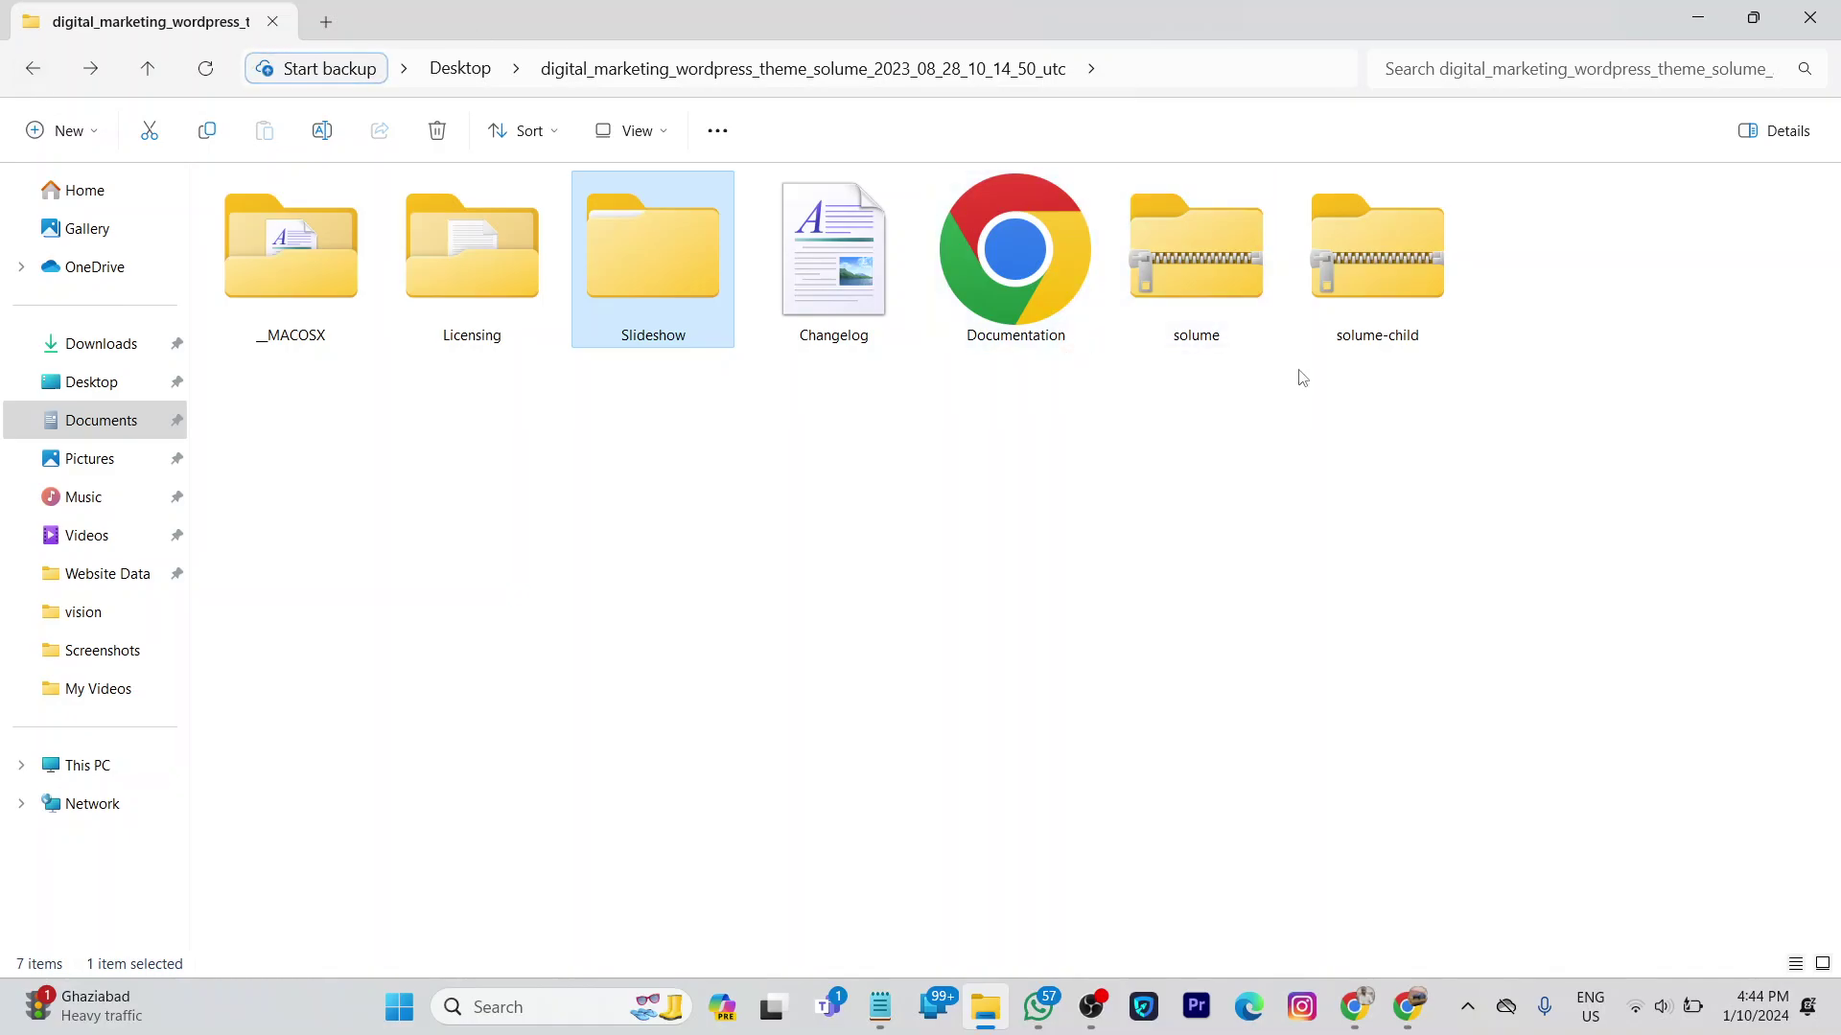
drag(1504, 415, 1197, 274)
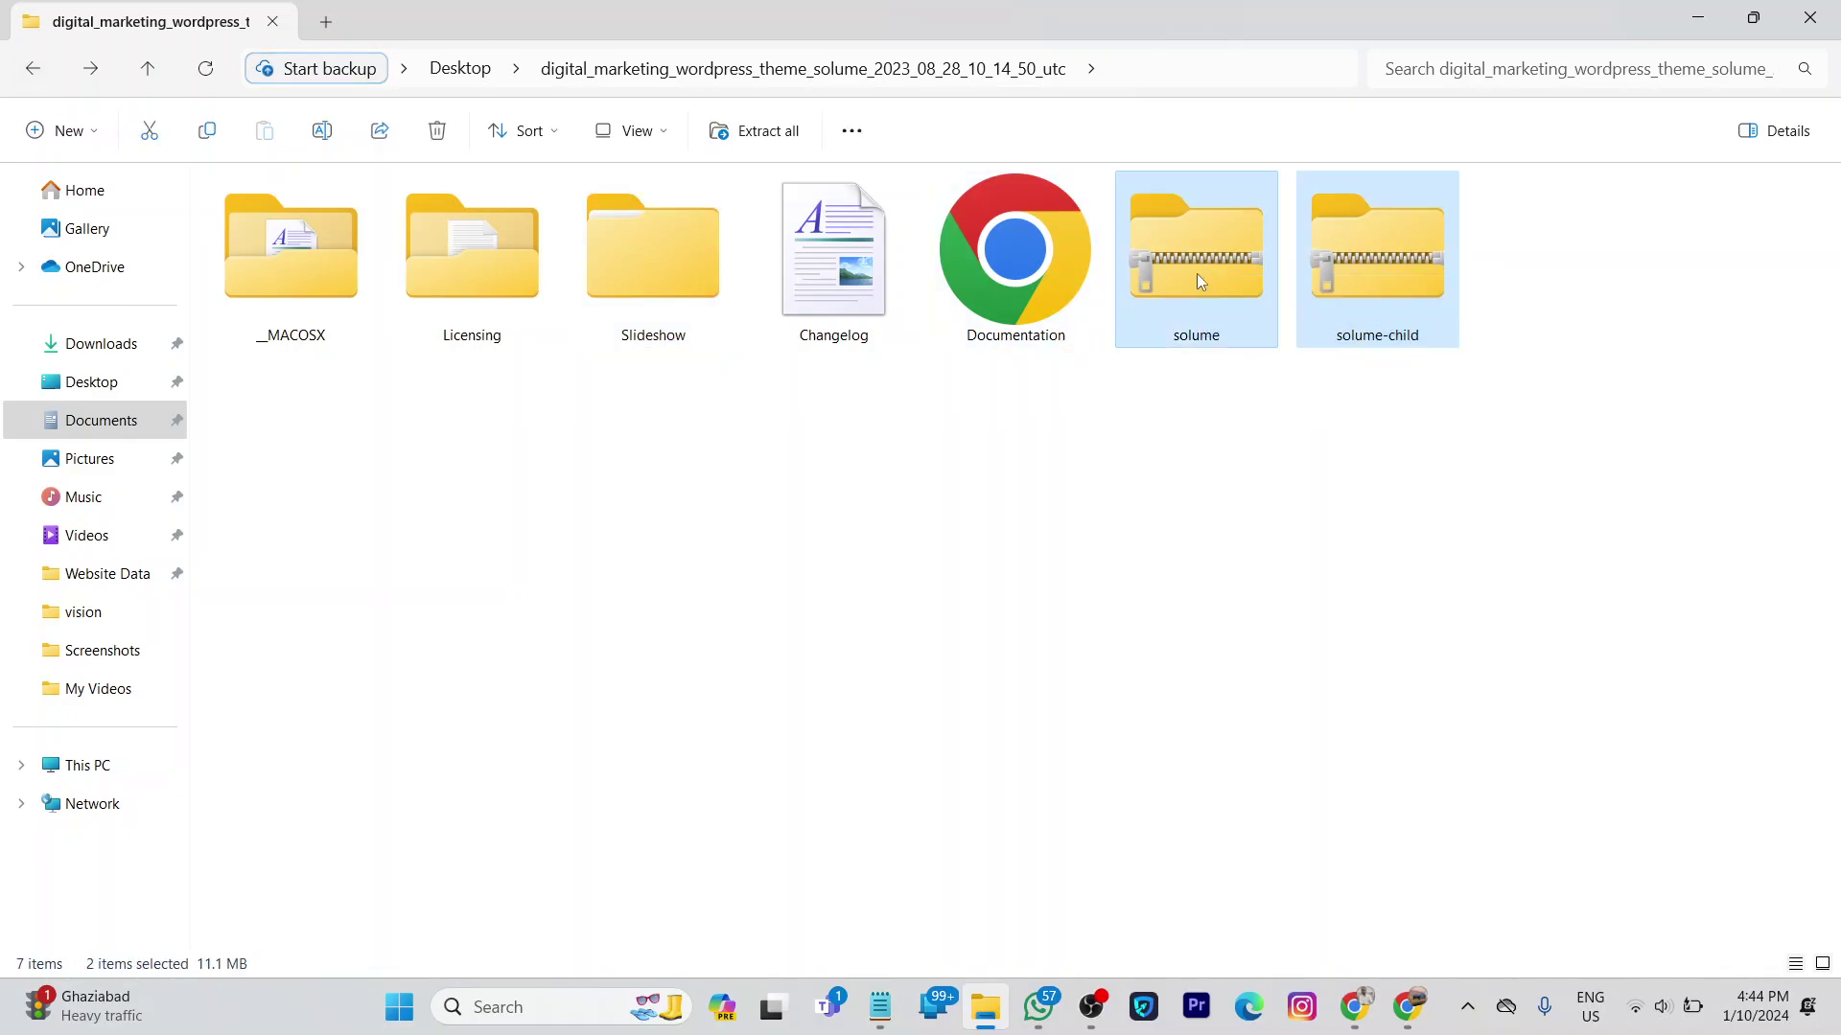
click(1196, 273)
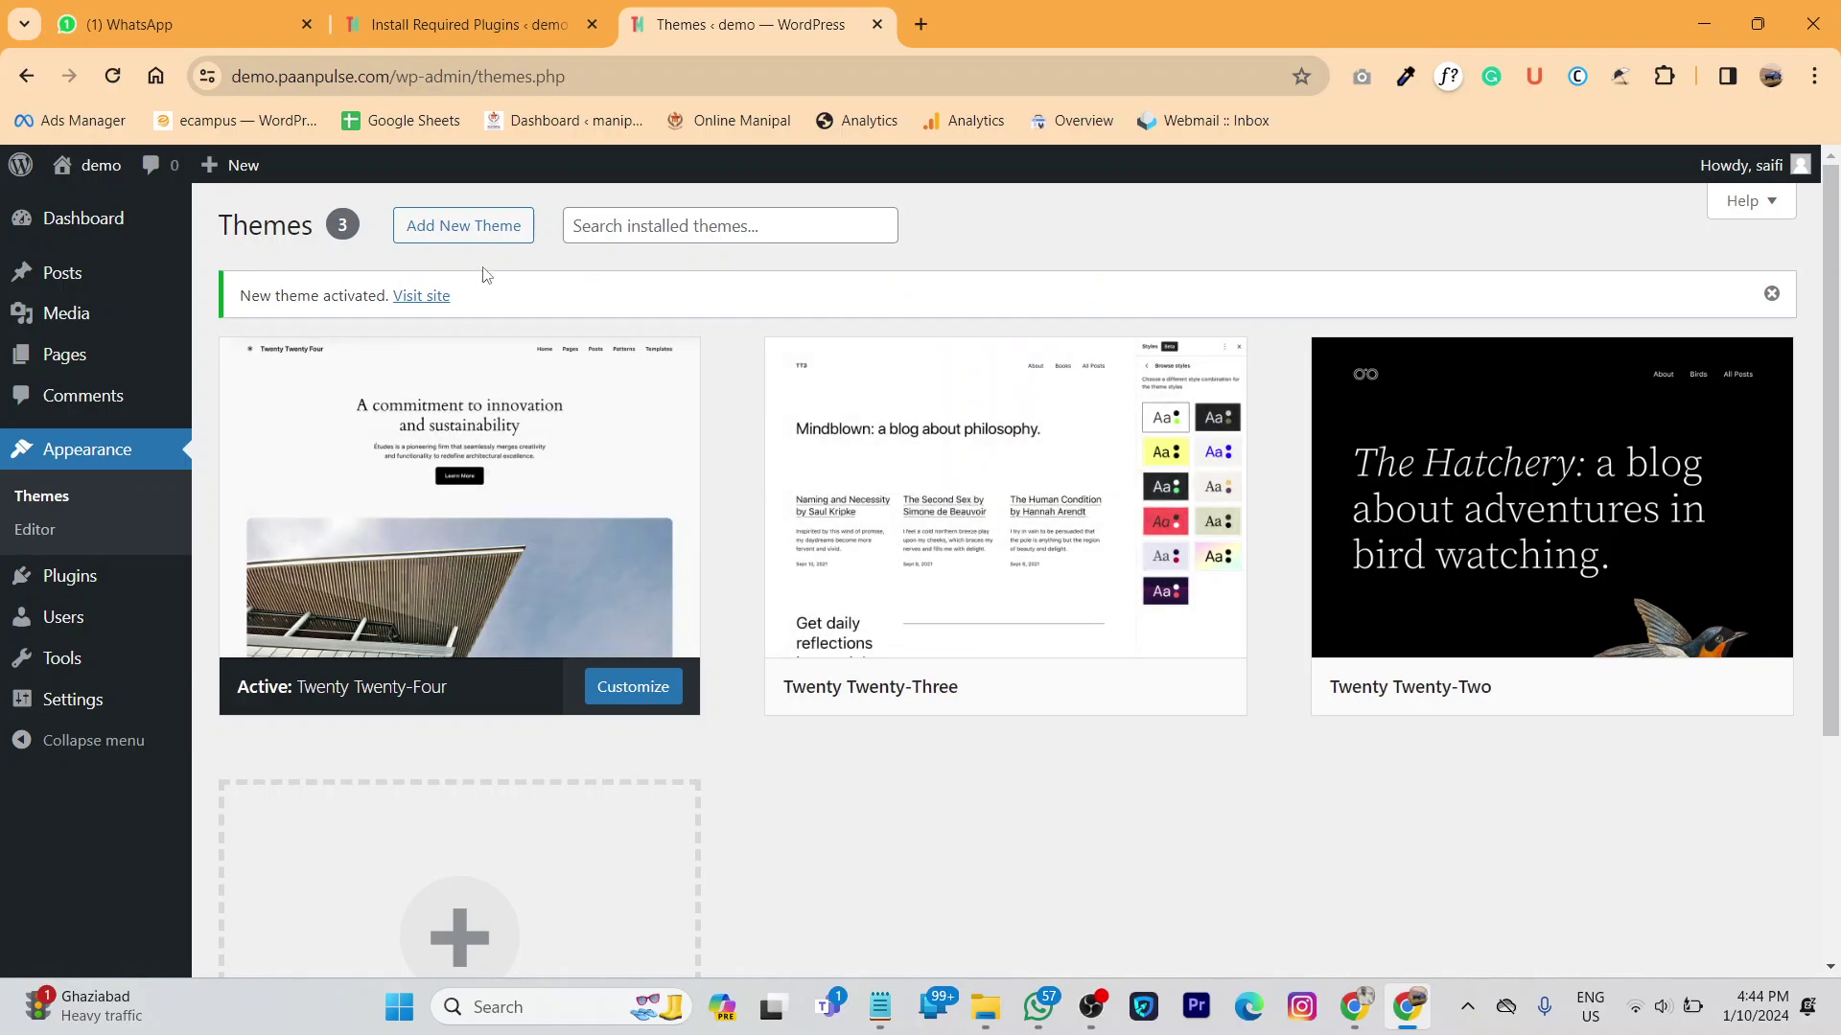
- Upload solume.zip from the extracted Solume folder, install it, and activate the Solume theme
click(463, 240)
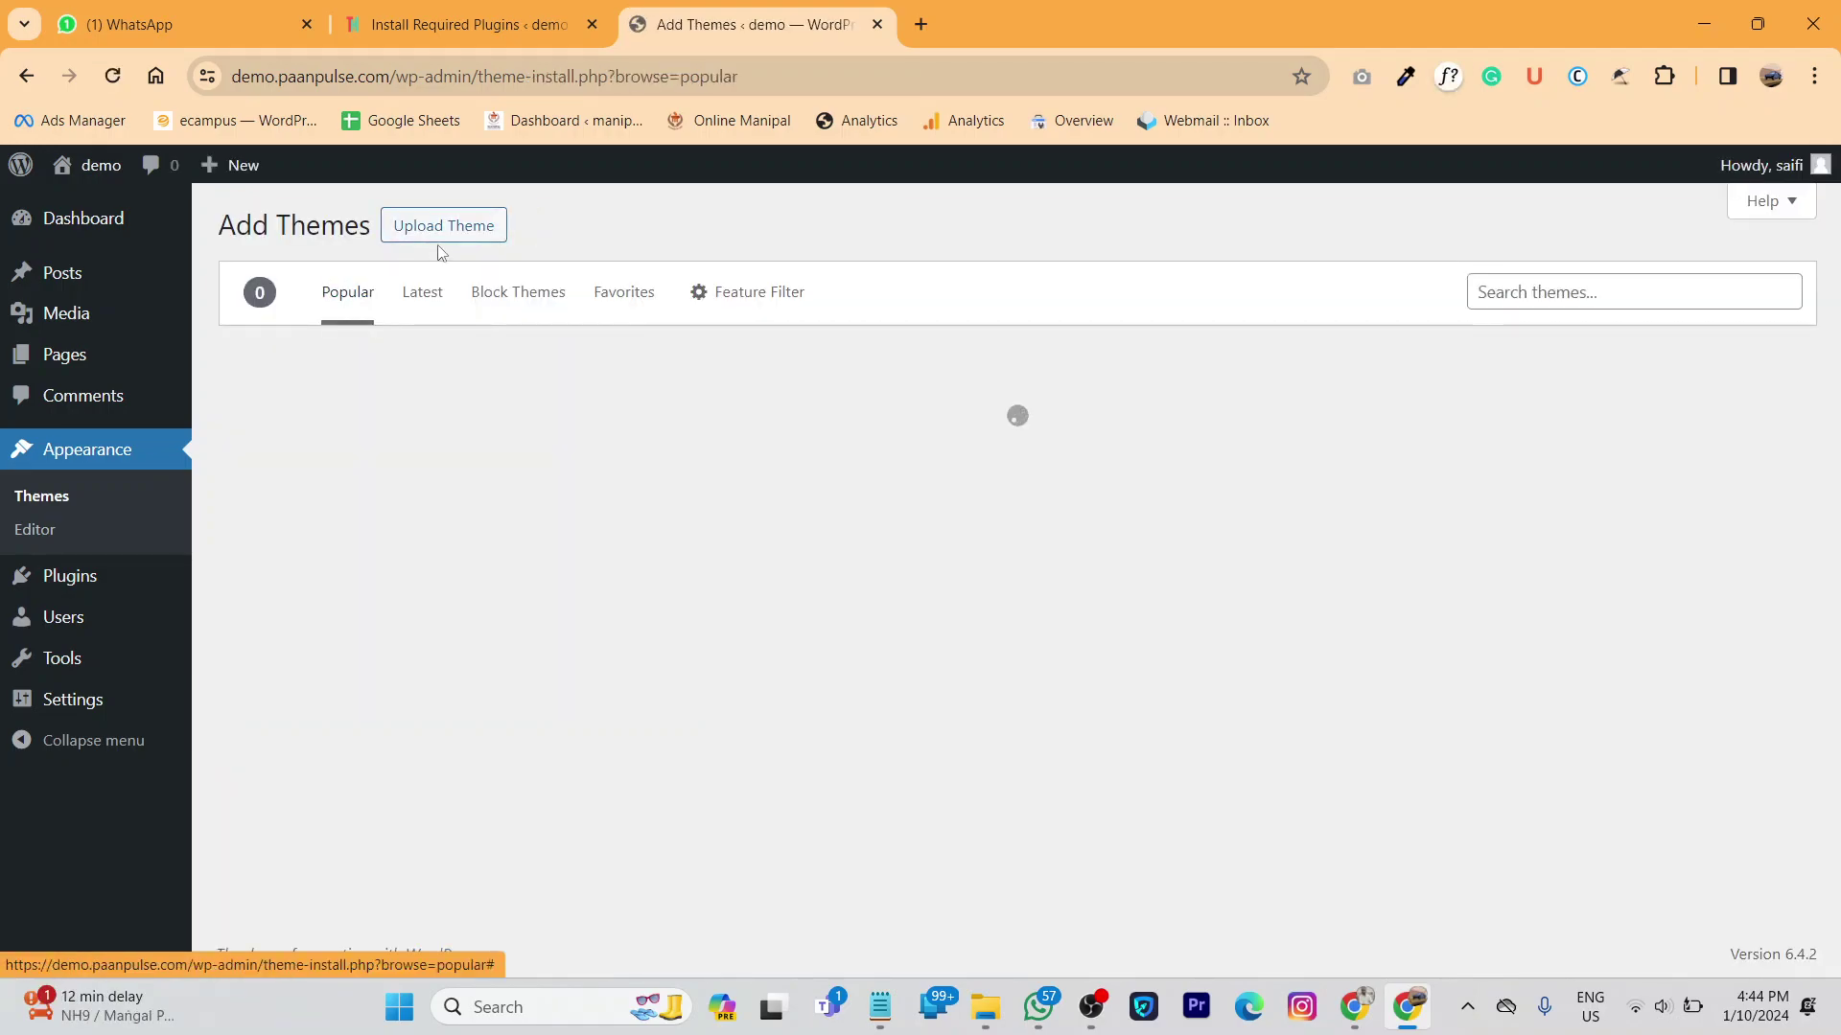
click(441, 239)
click(822, 446)
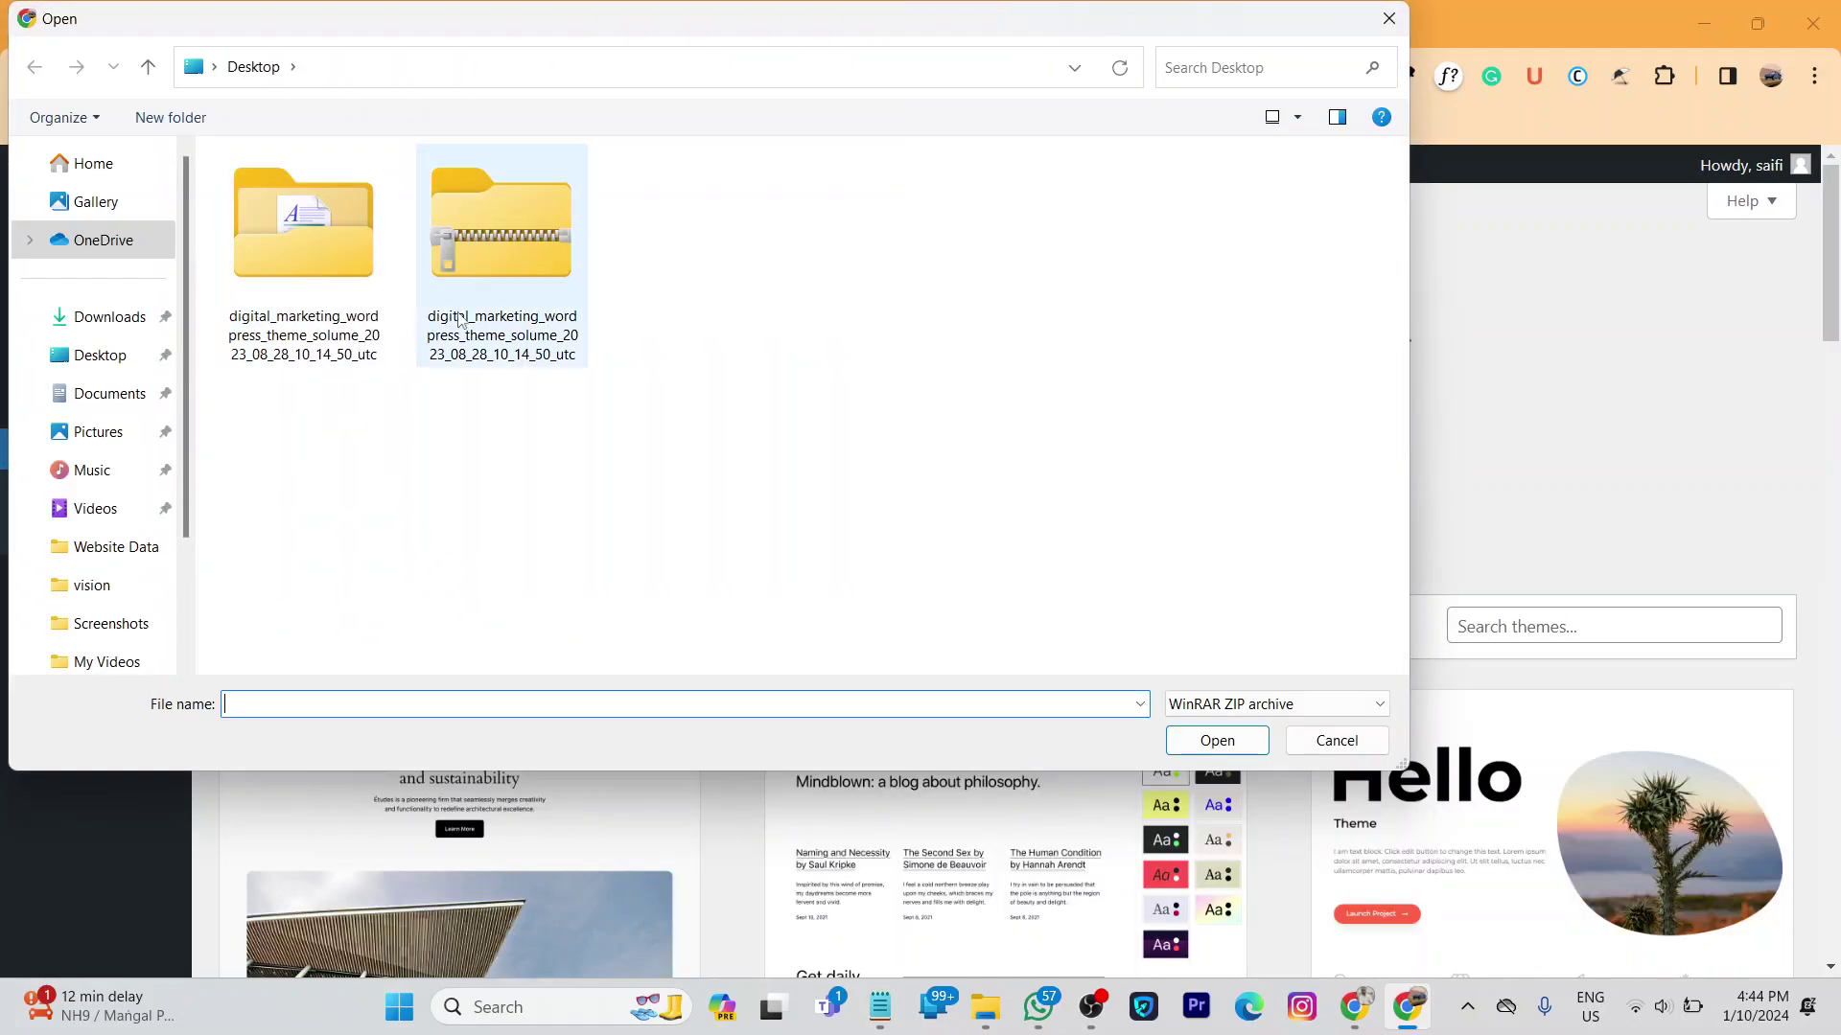
double_click(303, 225)
click(495, 314)
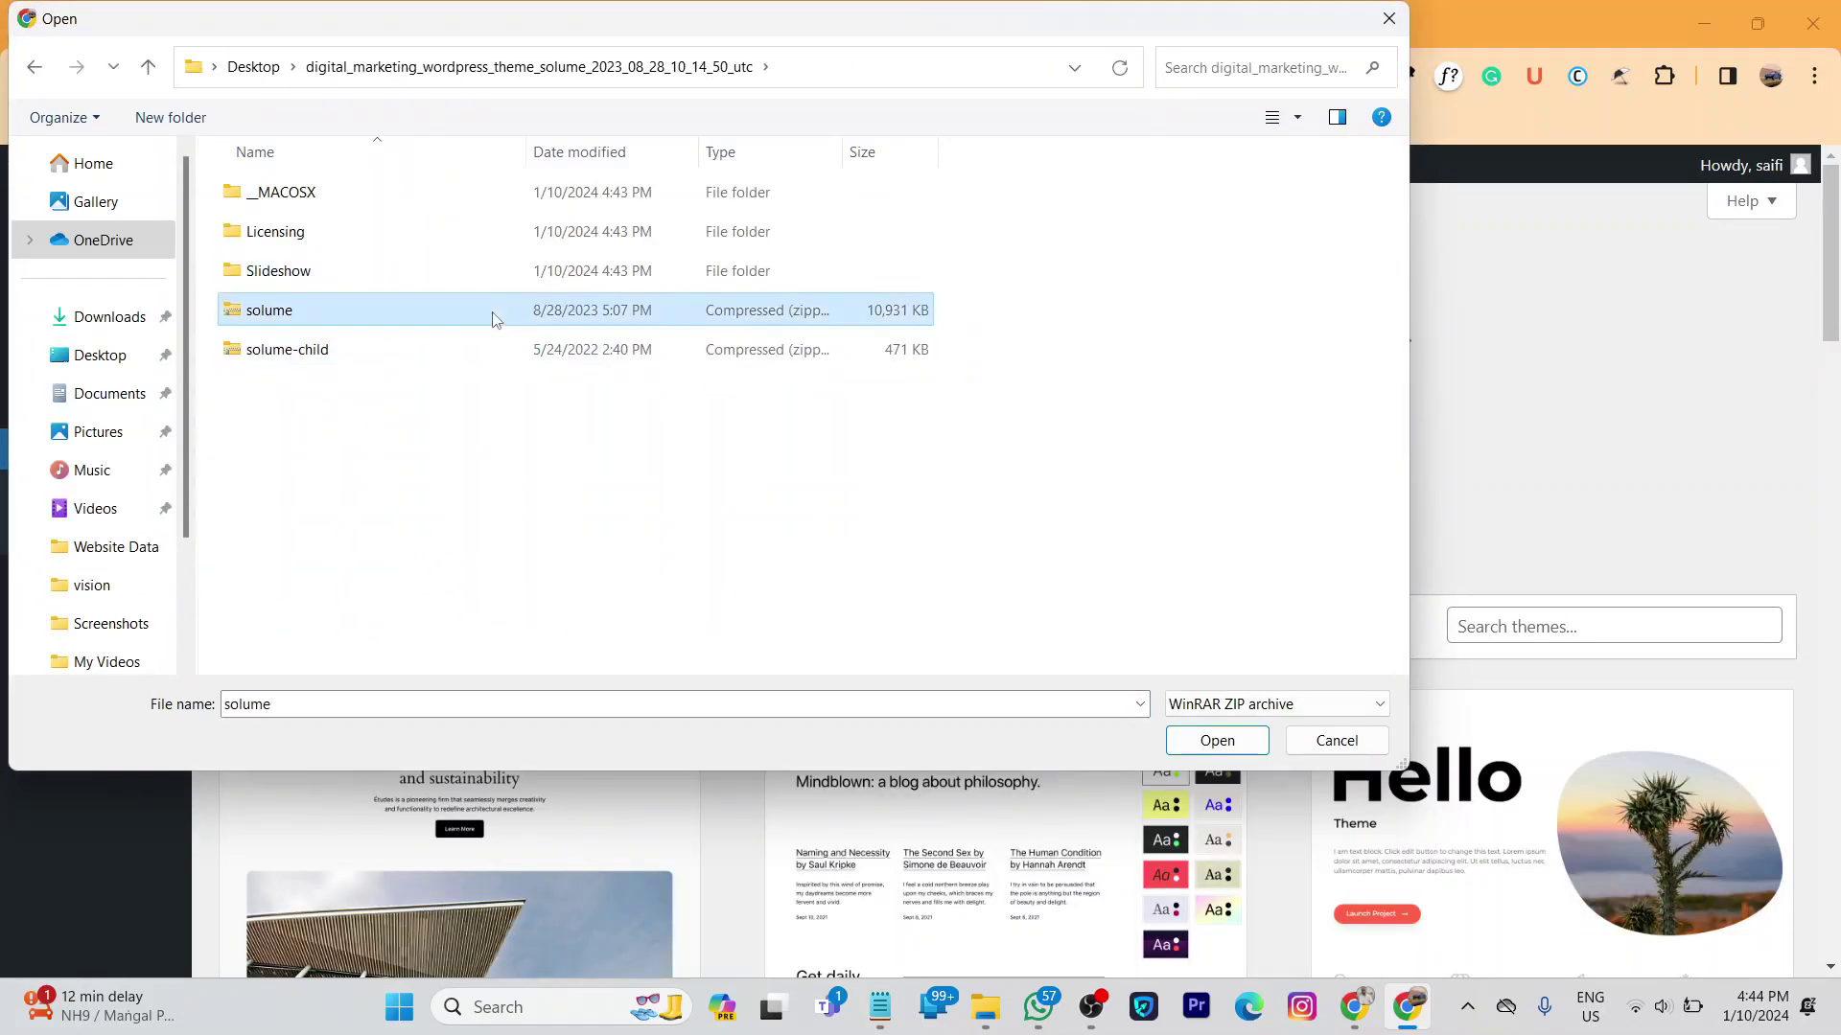
double_click(495, 316)
click(1138, 454)
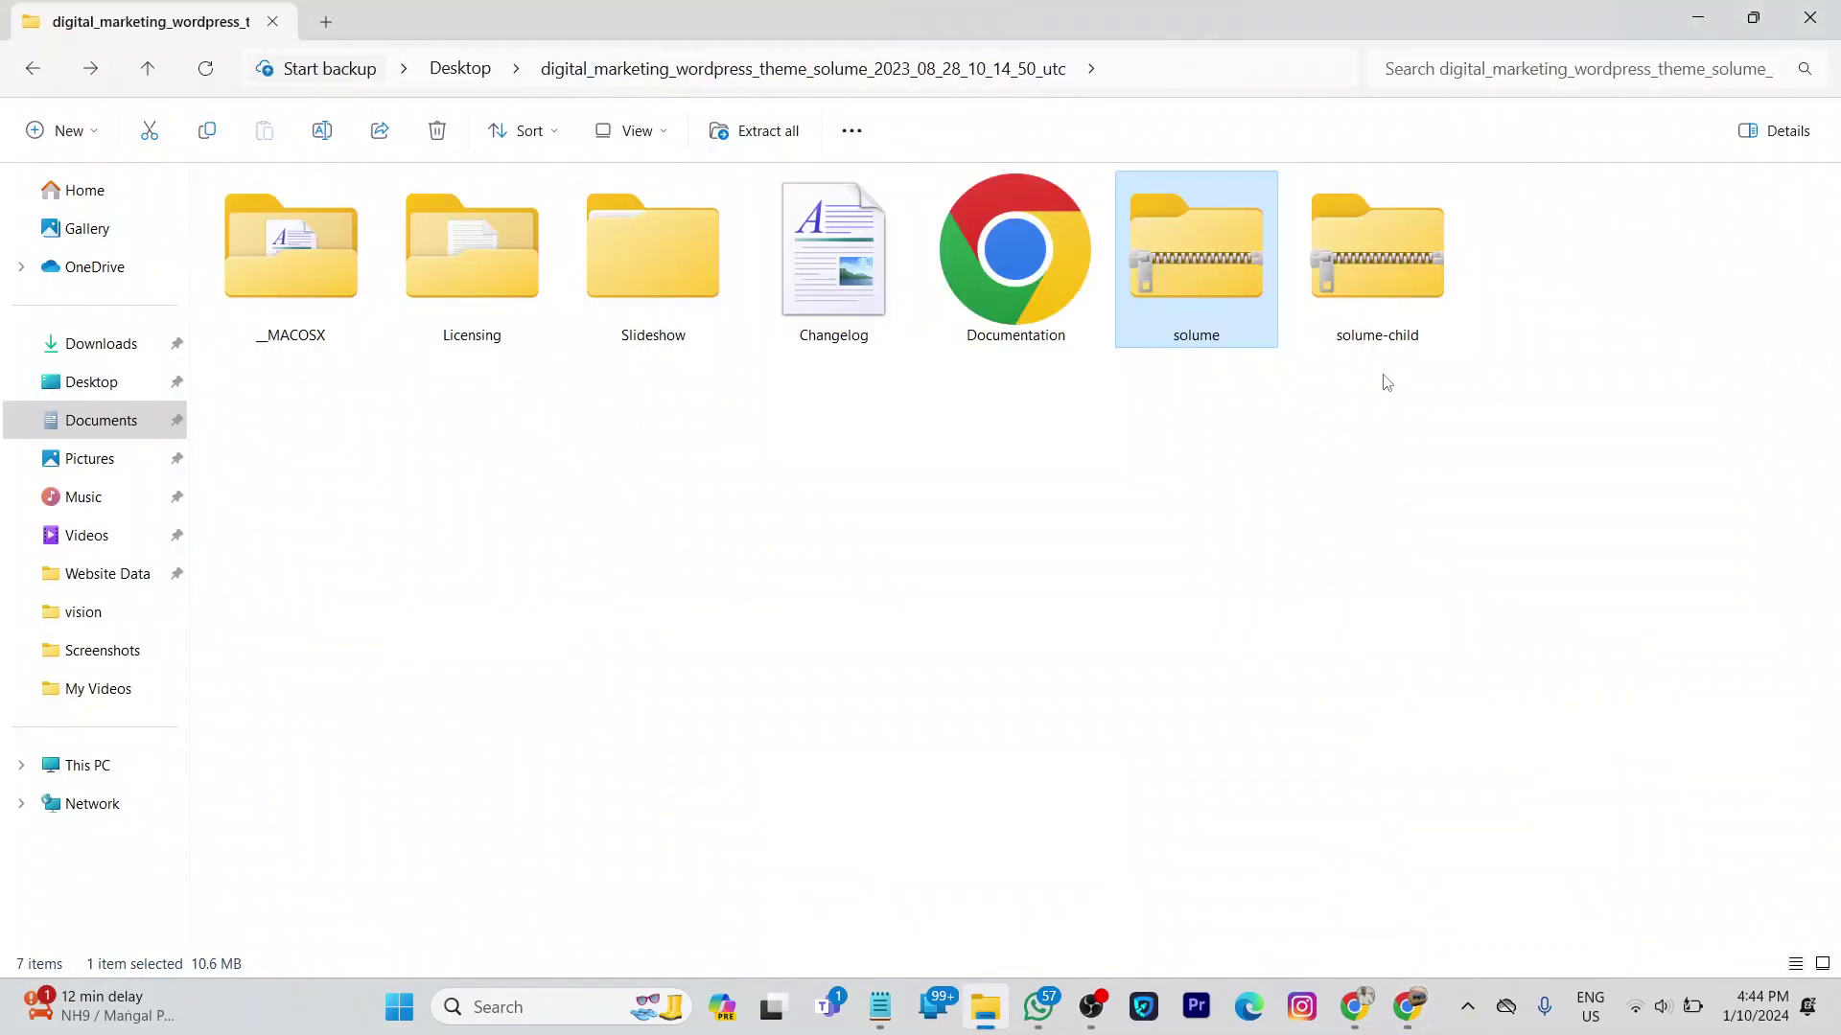
key(alt+Tab)
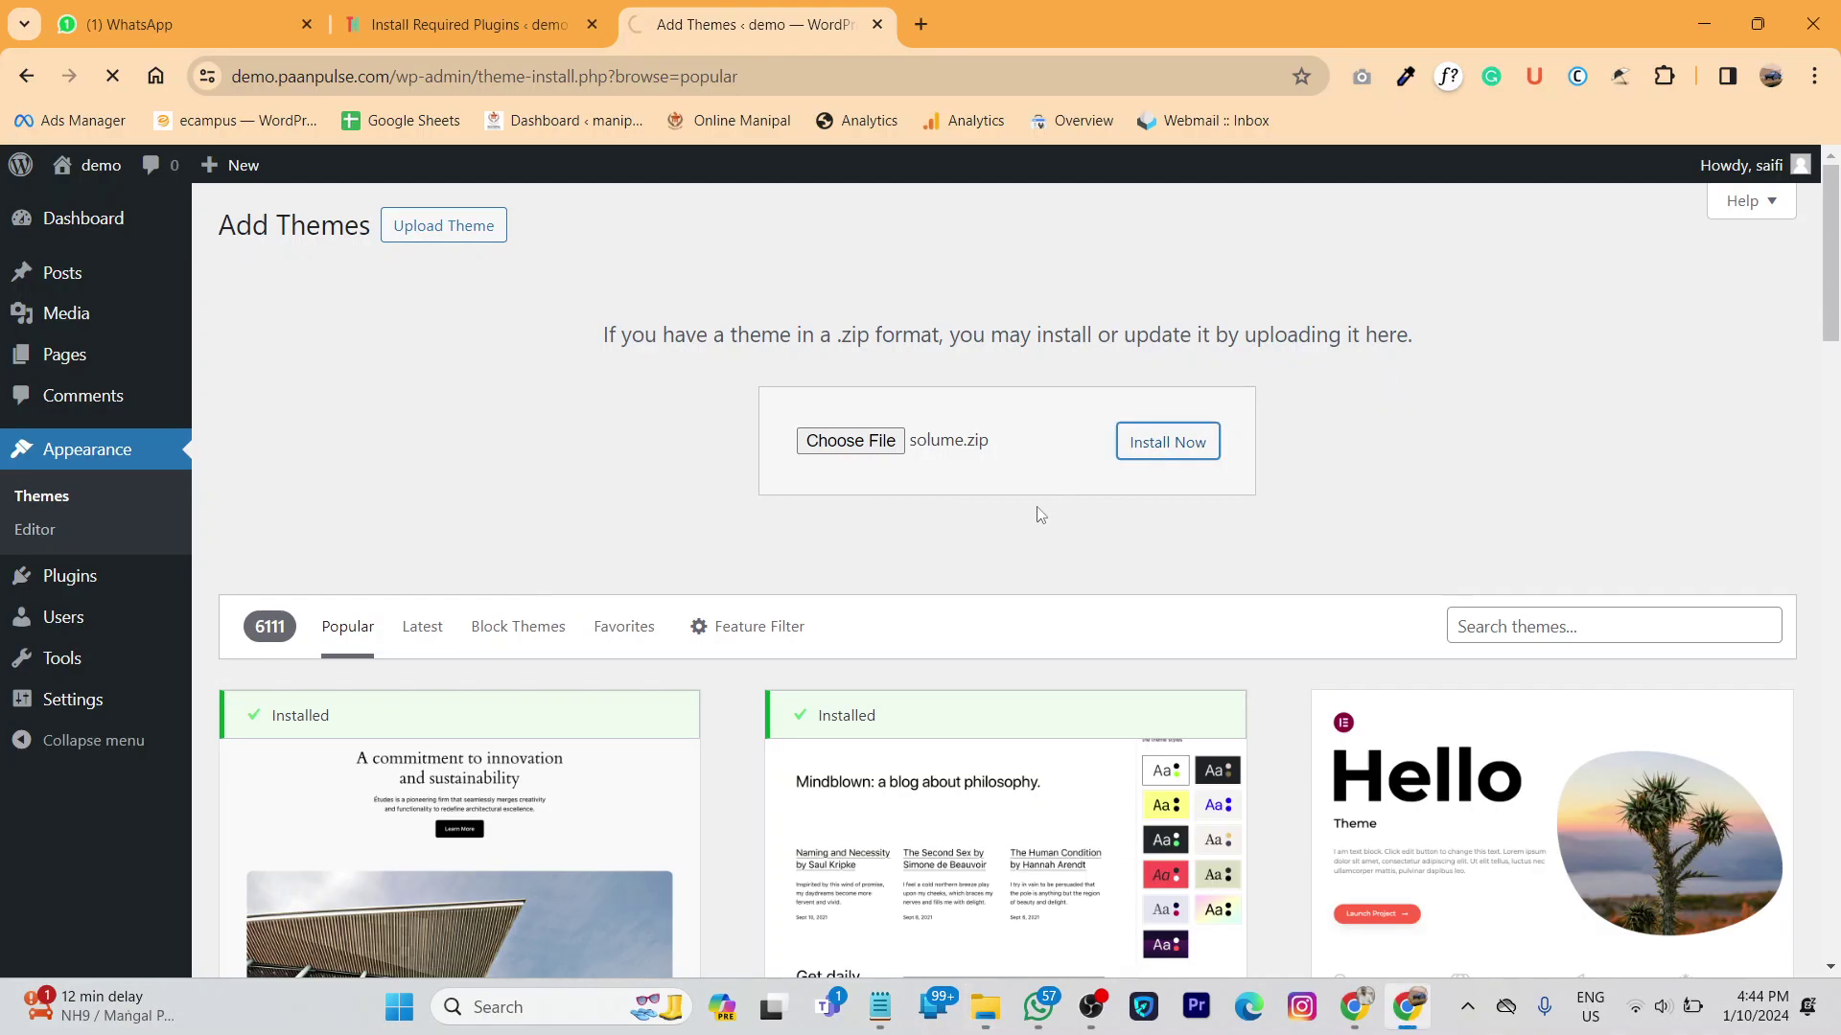
click(334, 388)
key(alt+Tab)
key(alt+Tab)
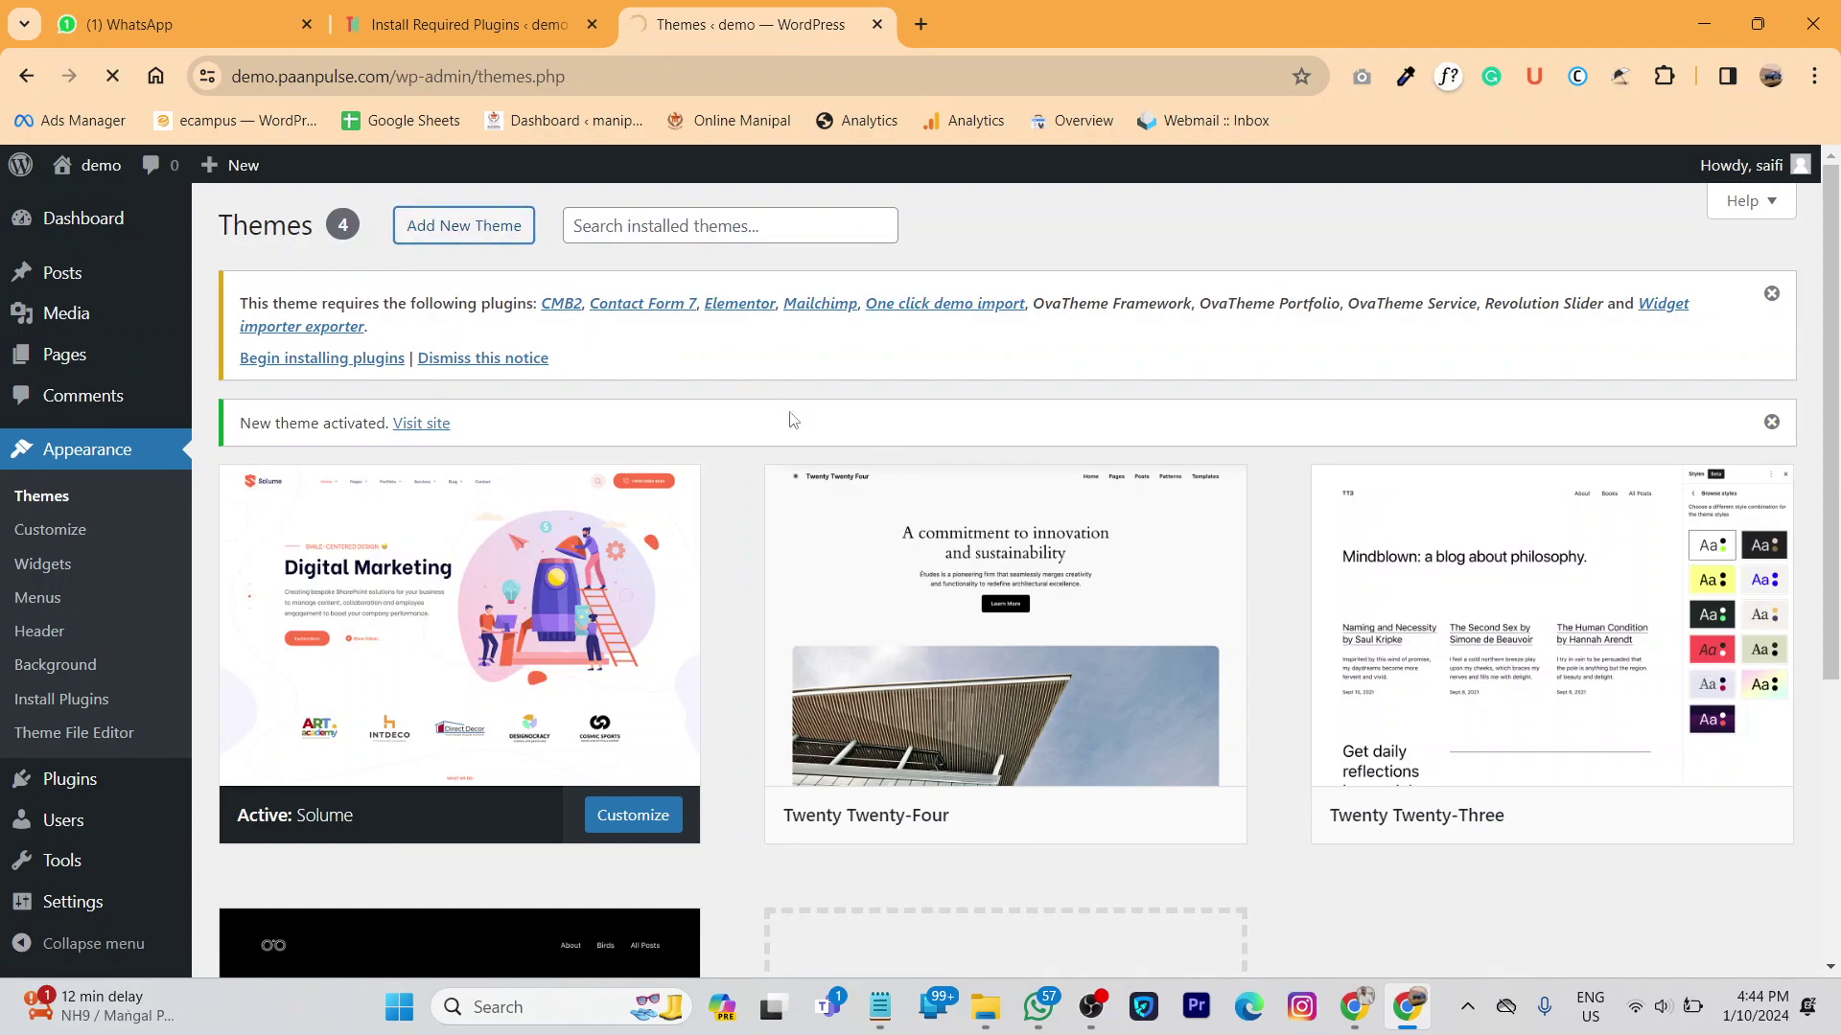
- Upload and install the Solume Child Theme from solume-child.zip
click(484, 237)
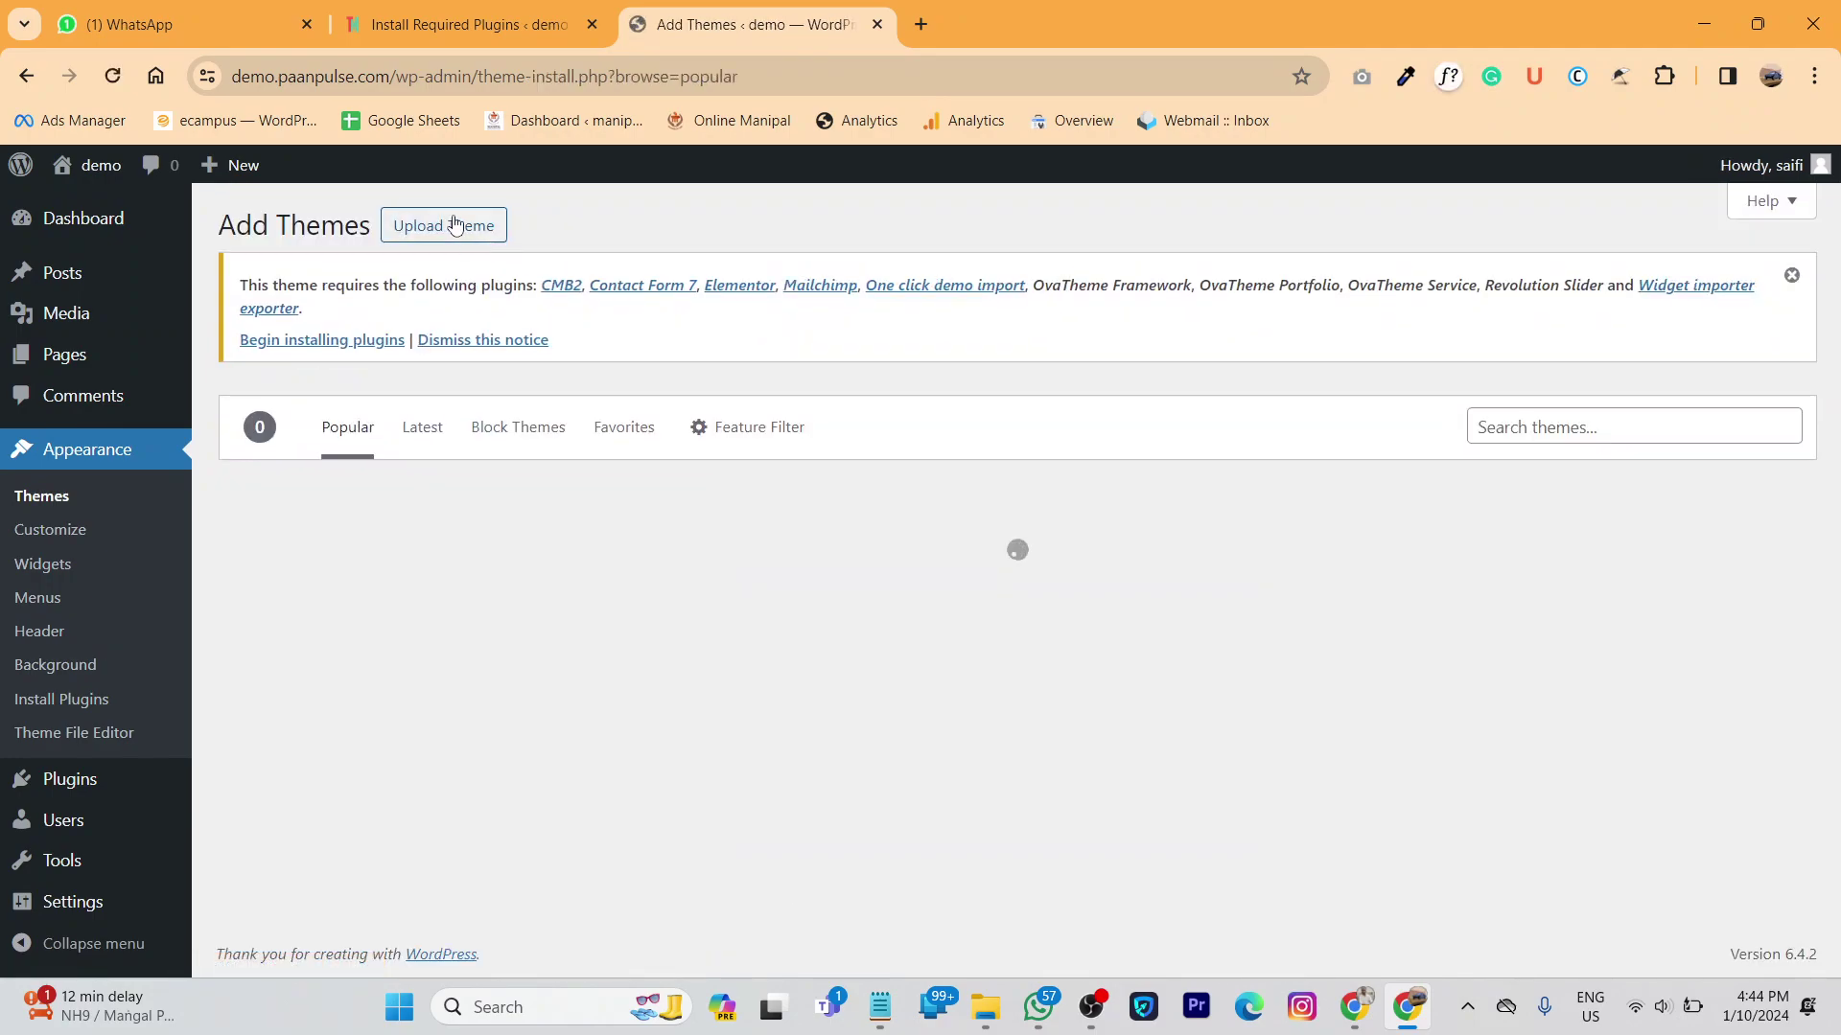
click(470, 230)
click(849, 573)
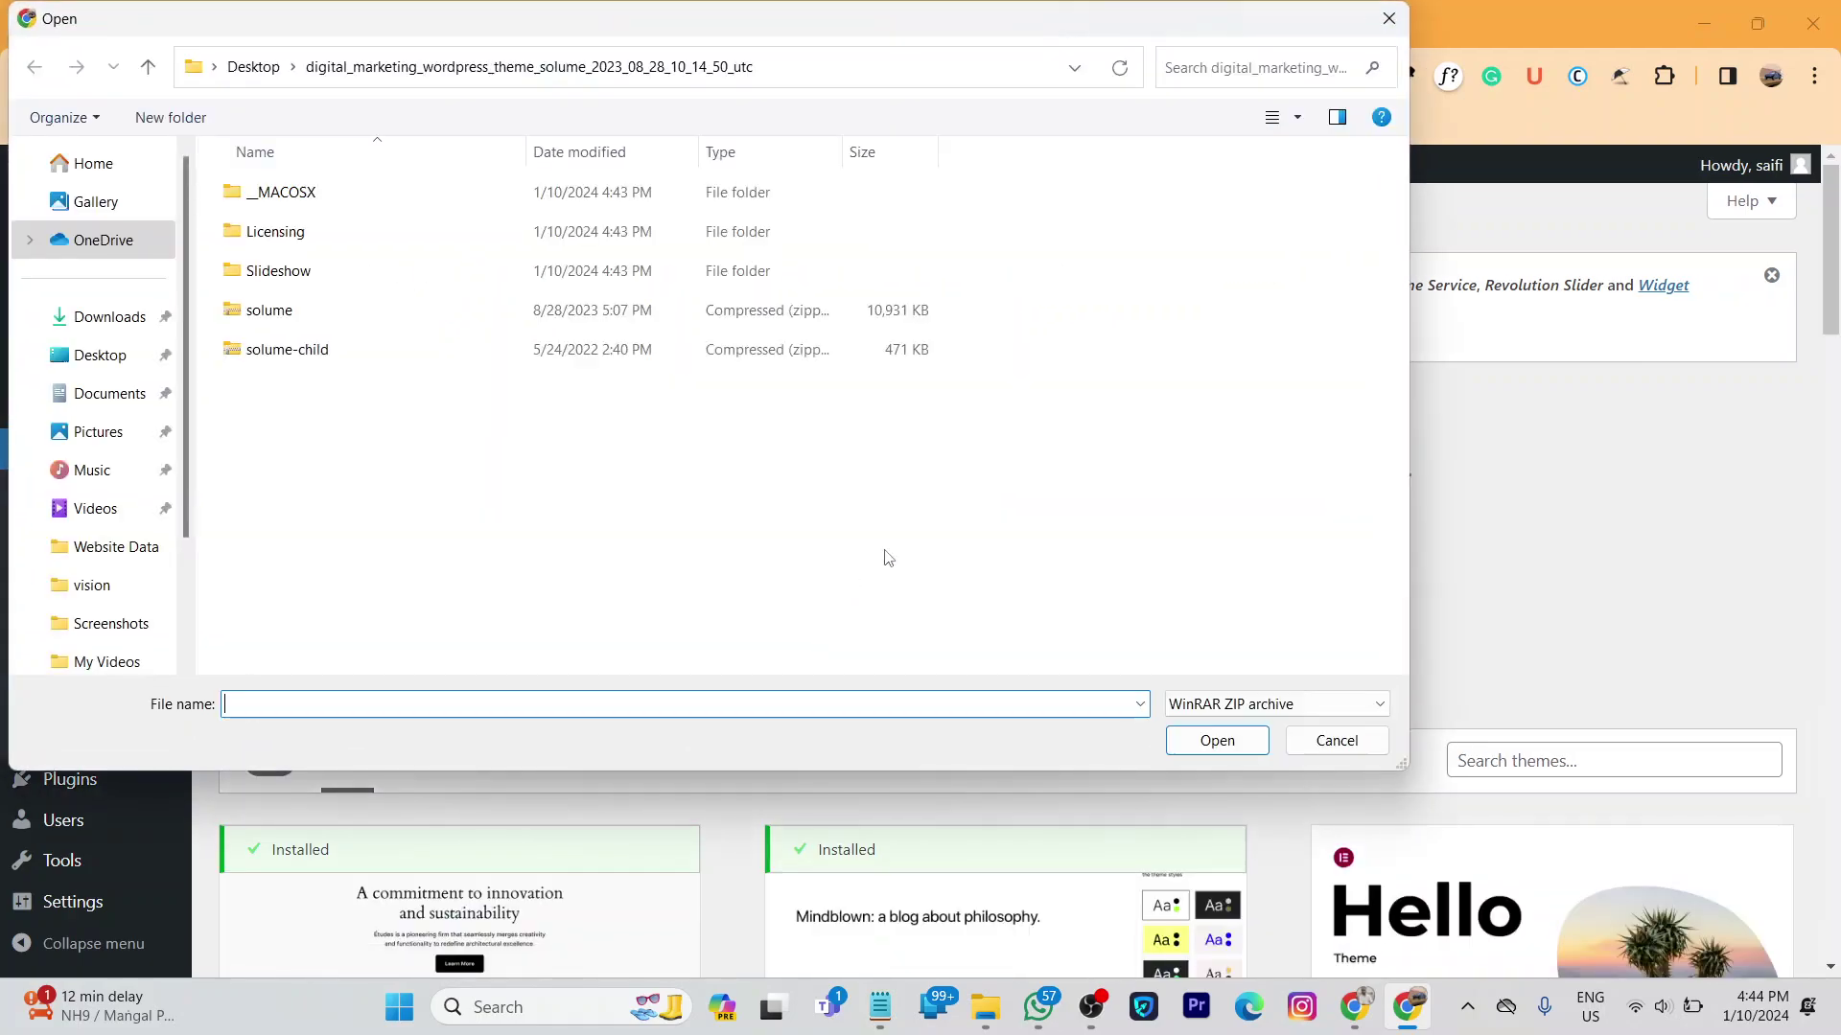
double_click(836, 349)
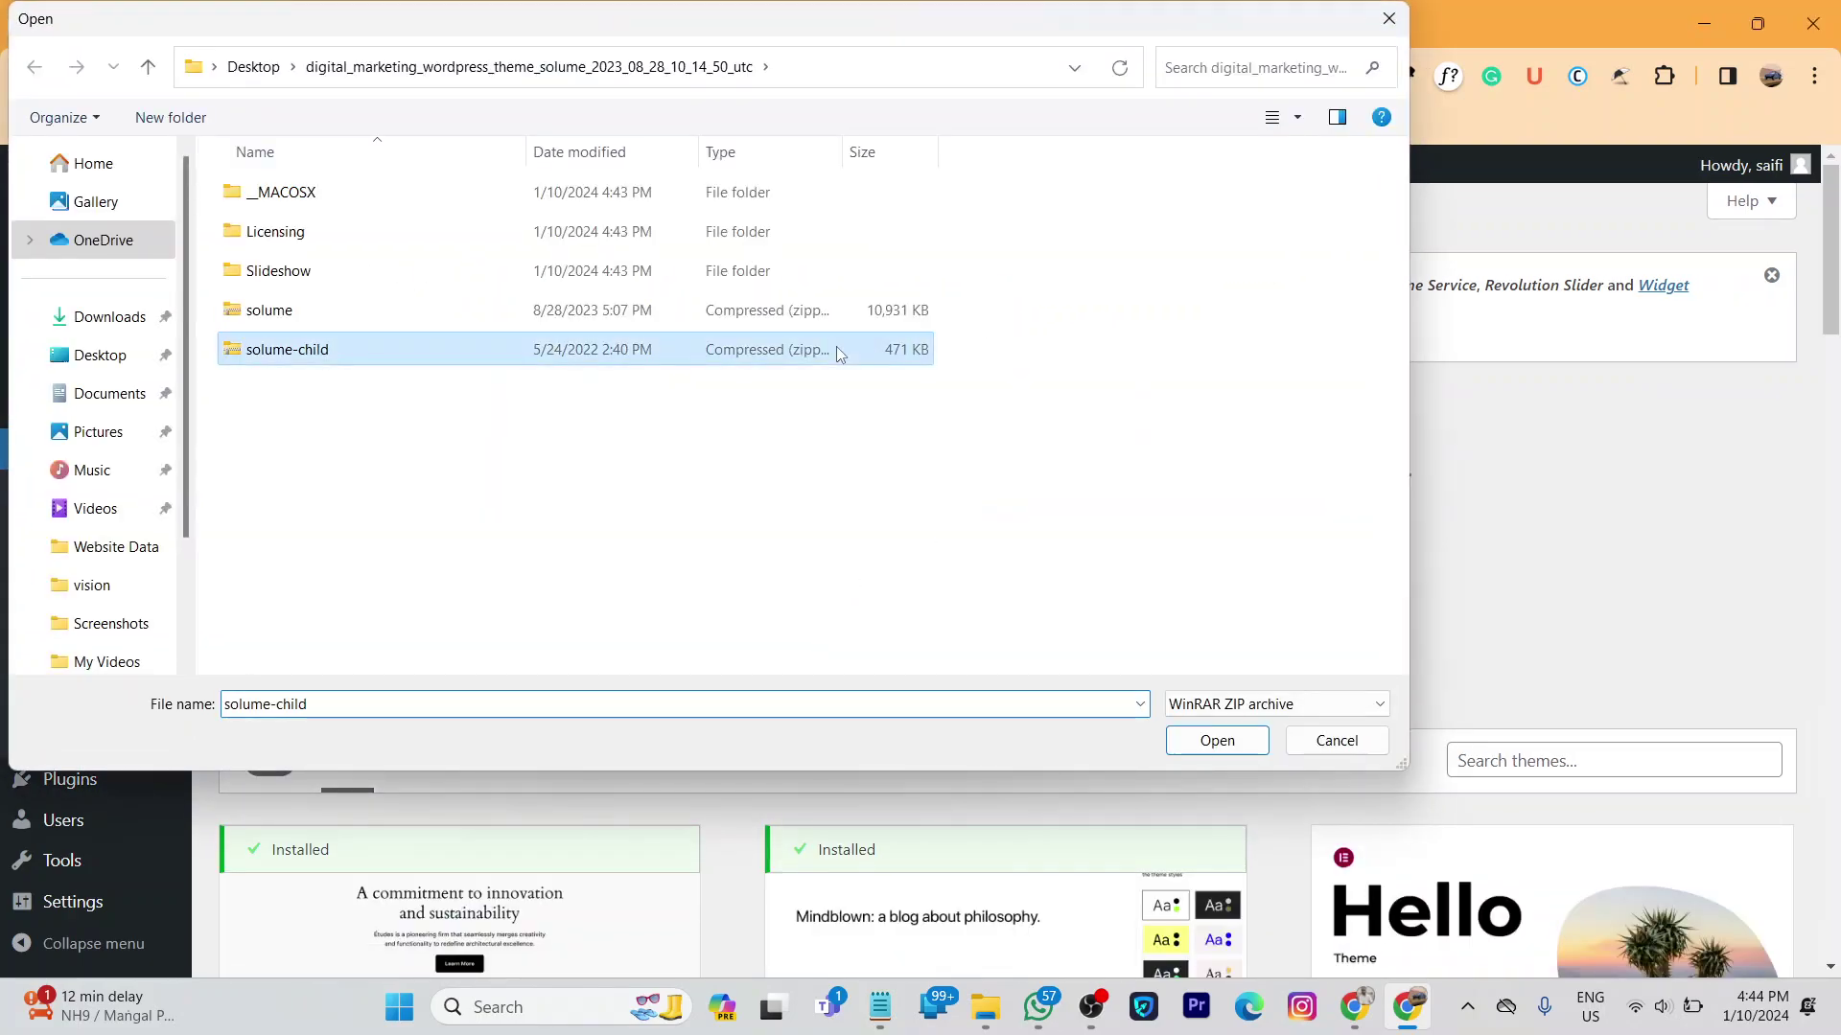
click(1194, 589)
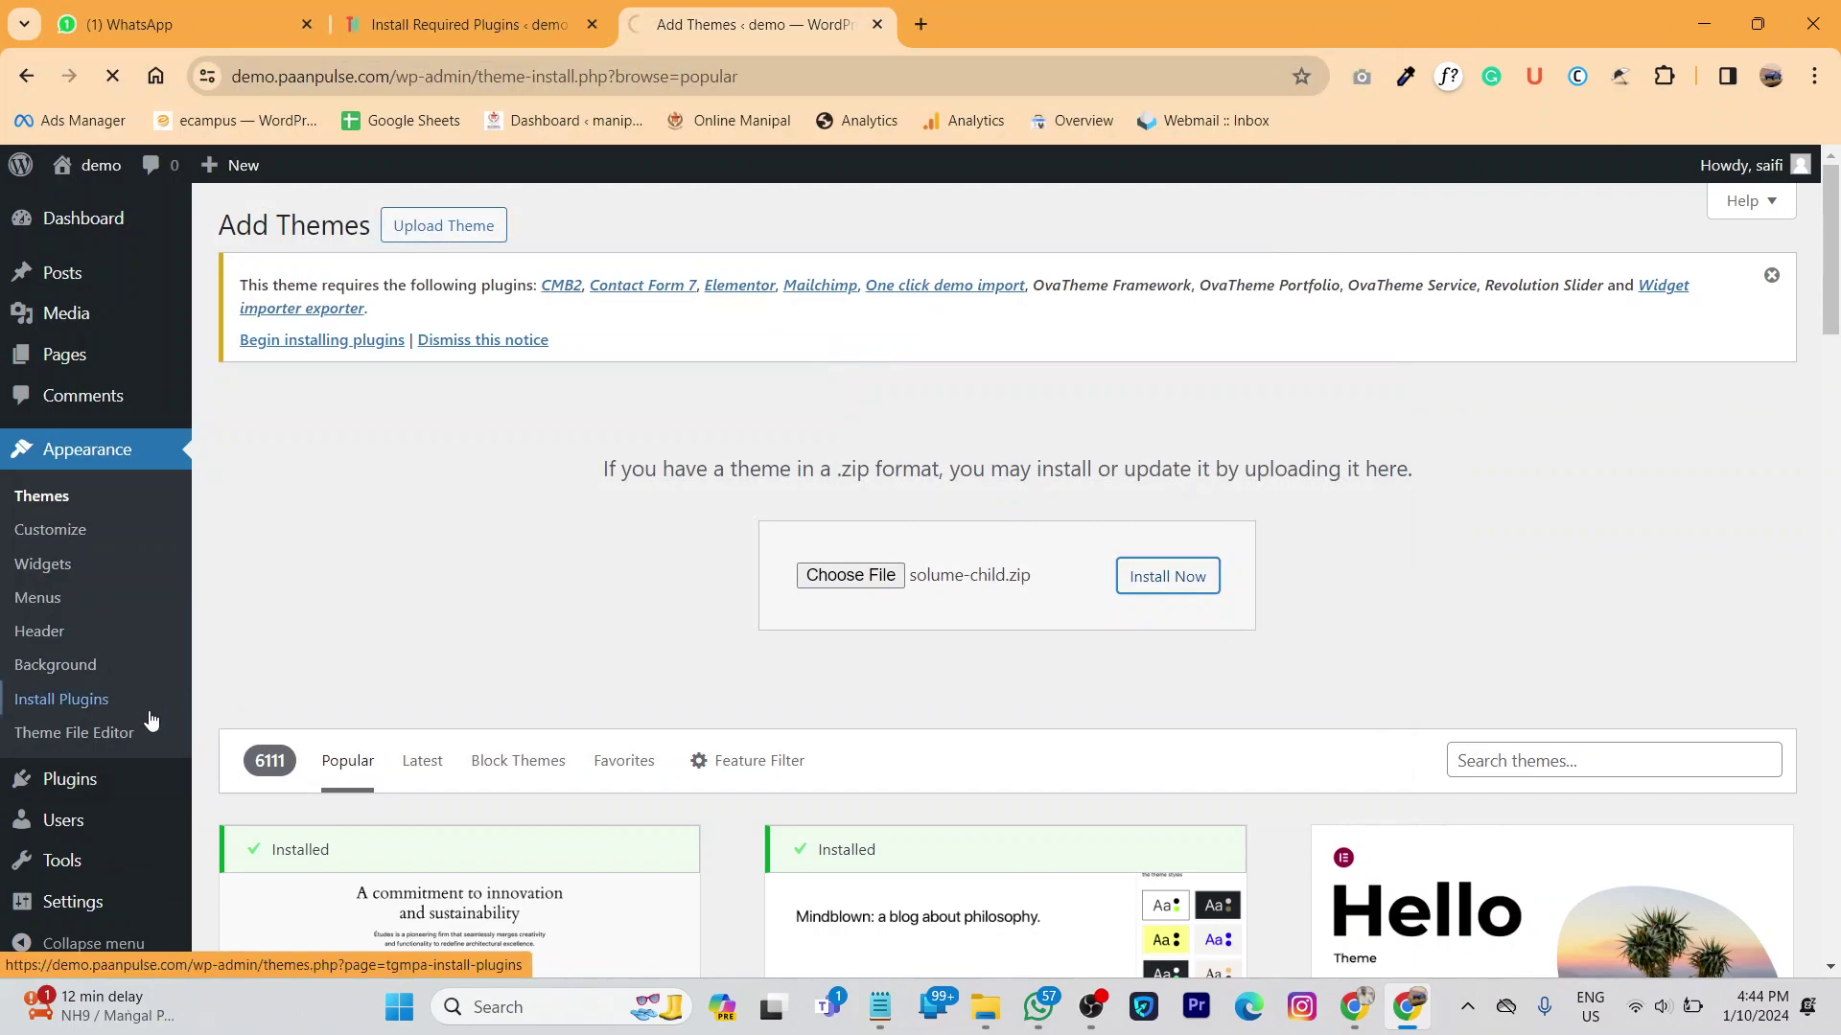
- In a new tab, bulk-install all the required plugins from the Install Plugins page
middle_click(100, 709)
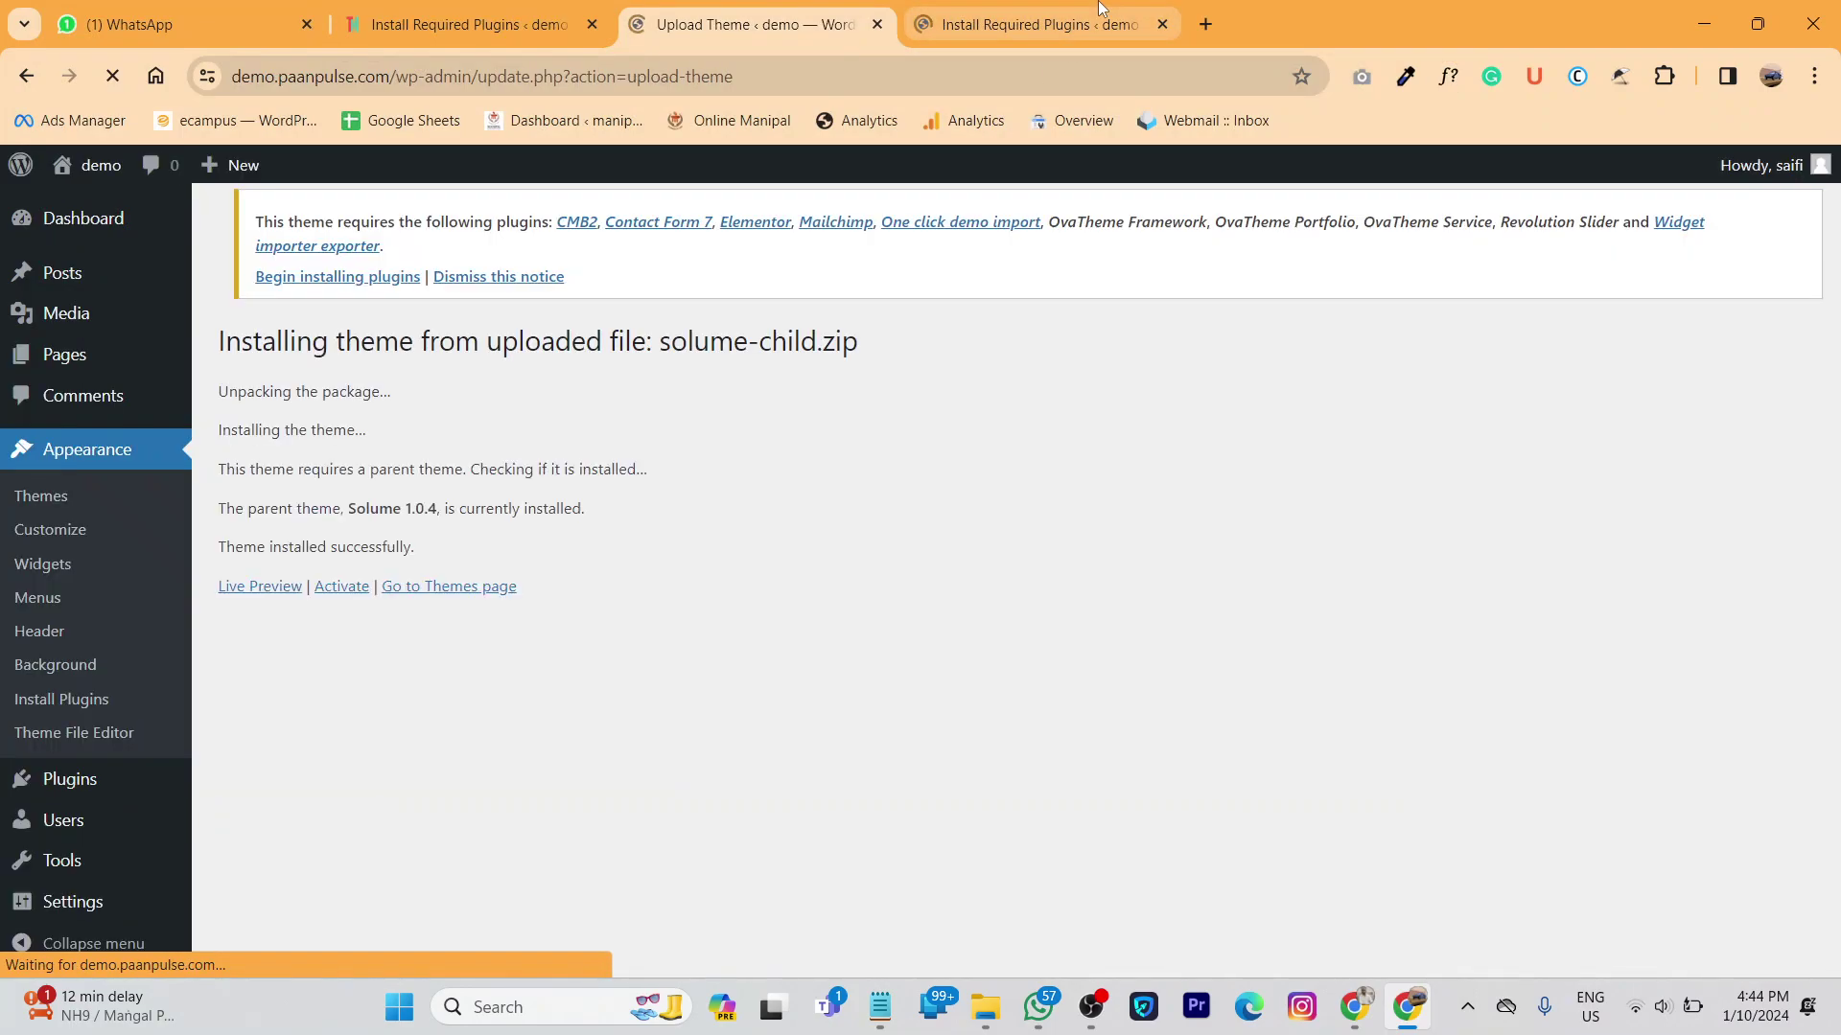
click(1035, 24)
scroll(656, 435, down, 1)
click(242, 284)
click(291, 248)
click(290, 287)
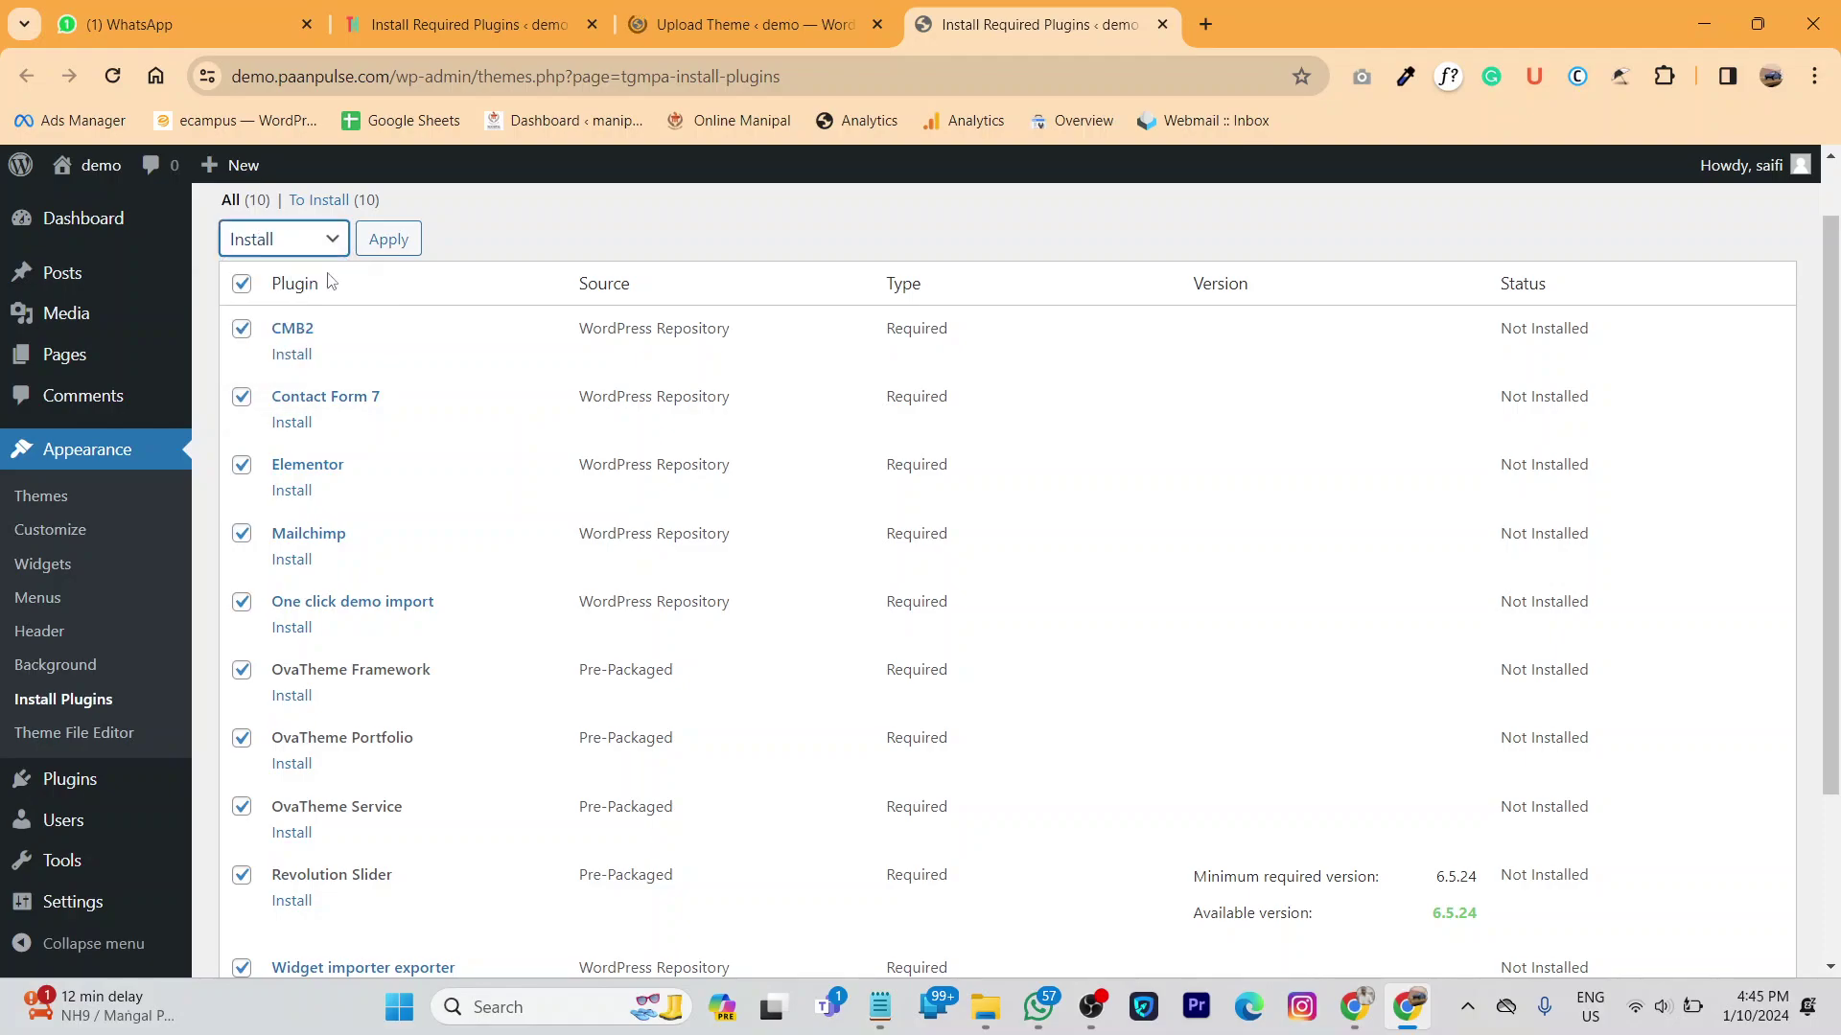
click(420, 240)
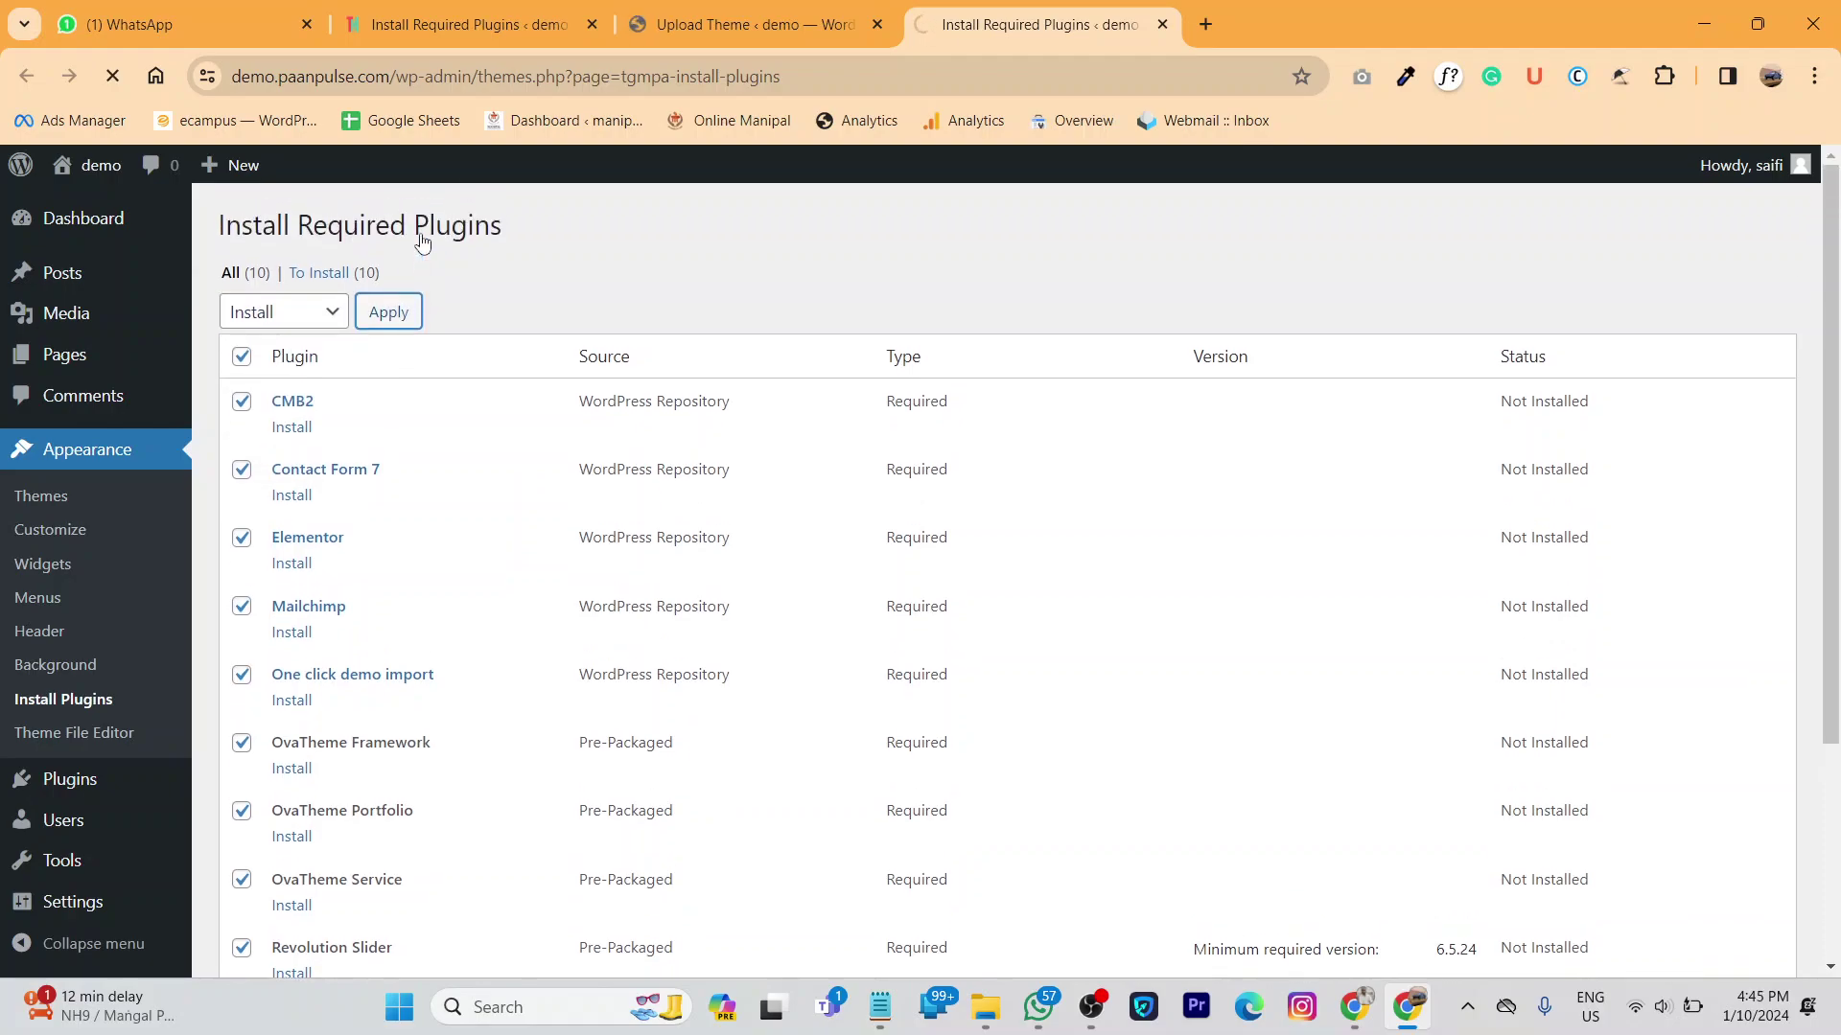
- Go to the Themes overview and open Twenty Twenty-Four's details
click(661, 10)
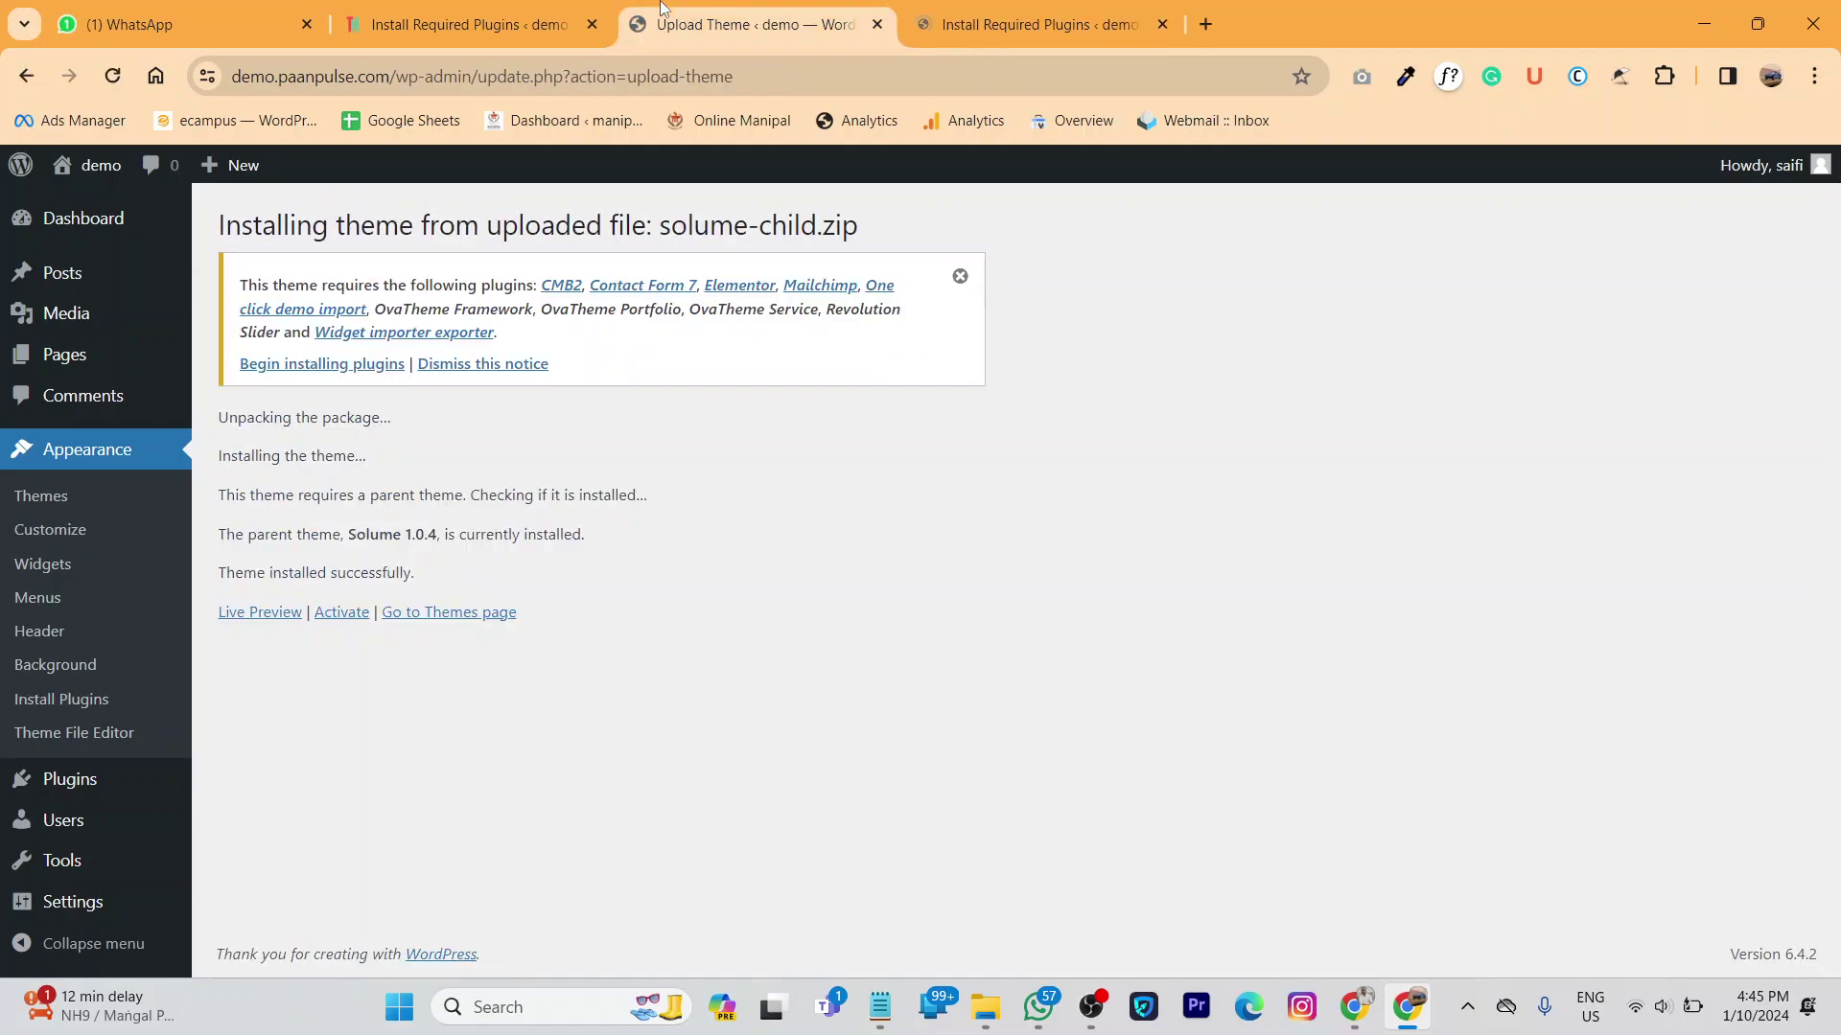
click(51, 511)
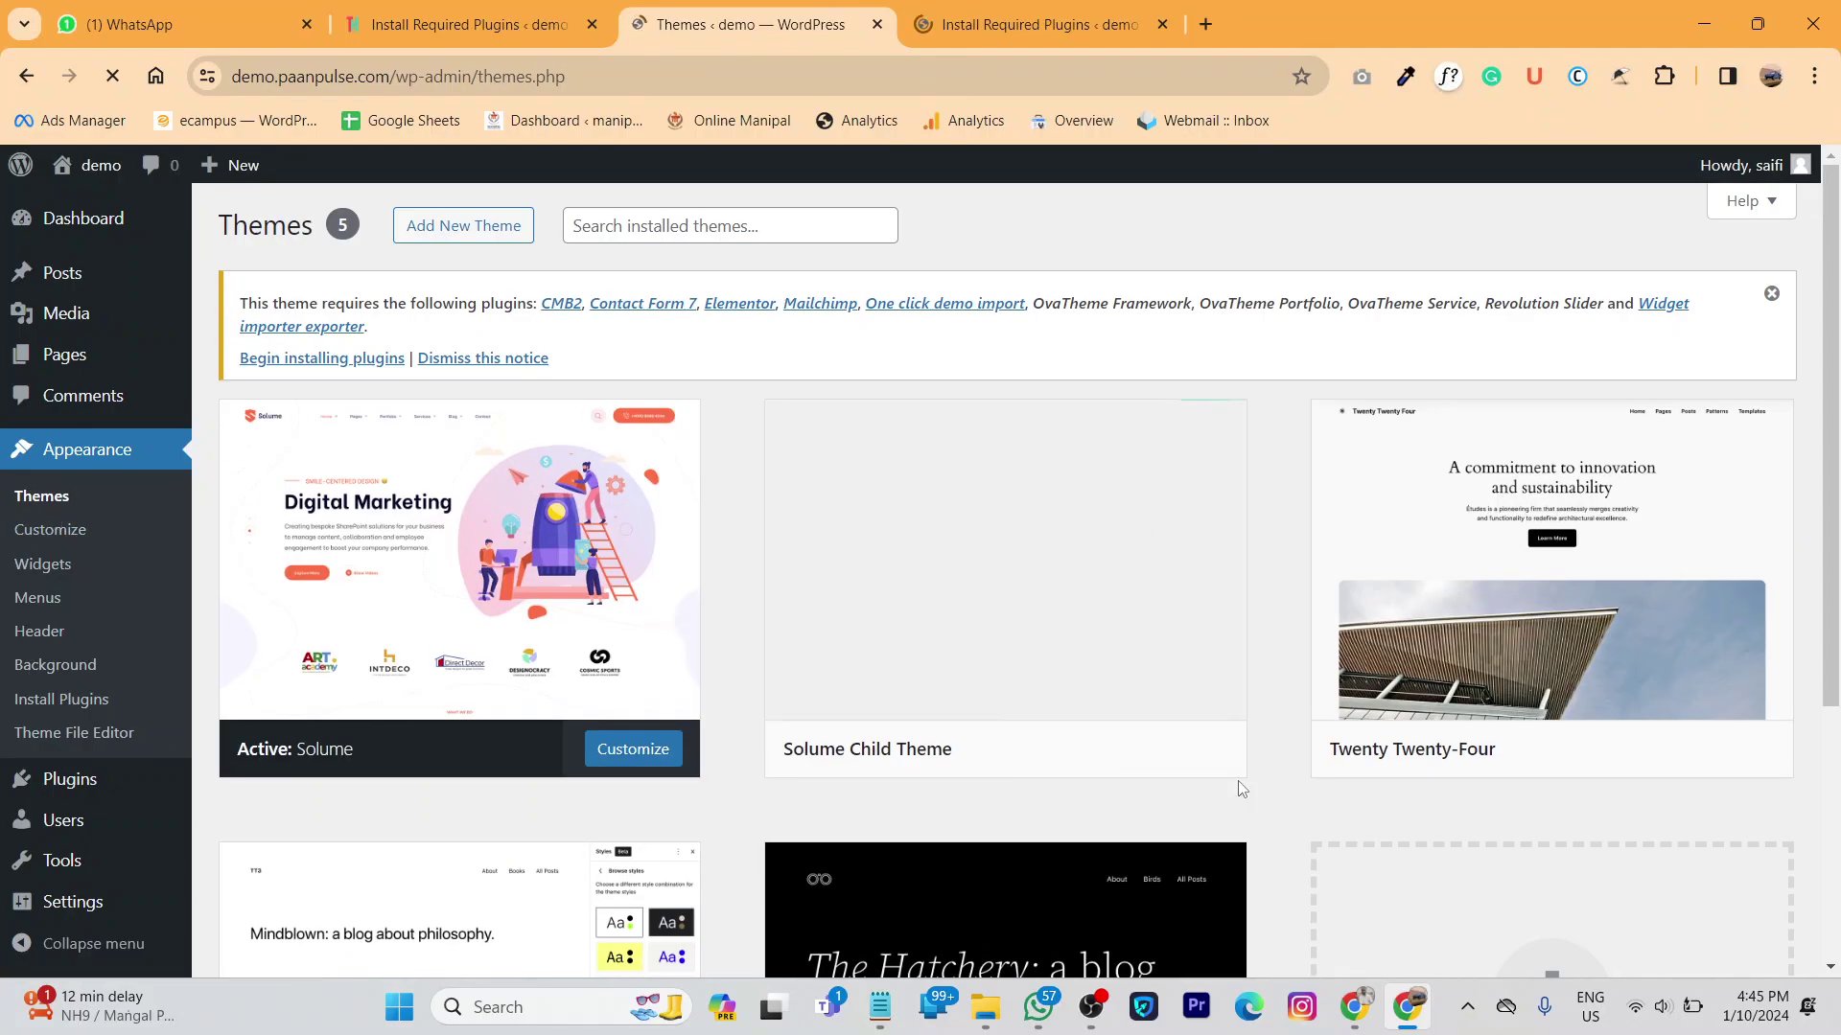
scroll(1620, 556, down, 1)
click(1620, 556)
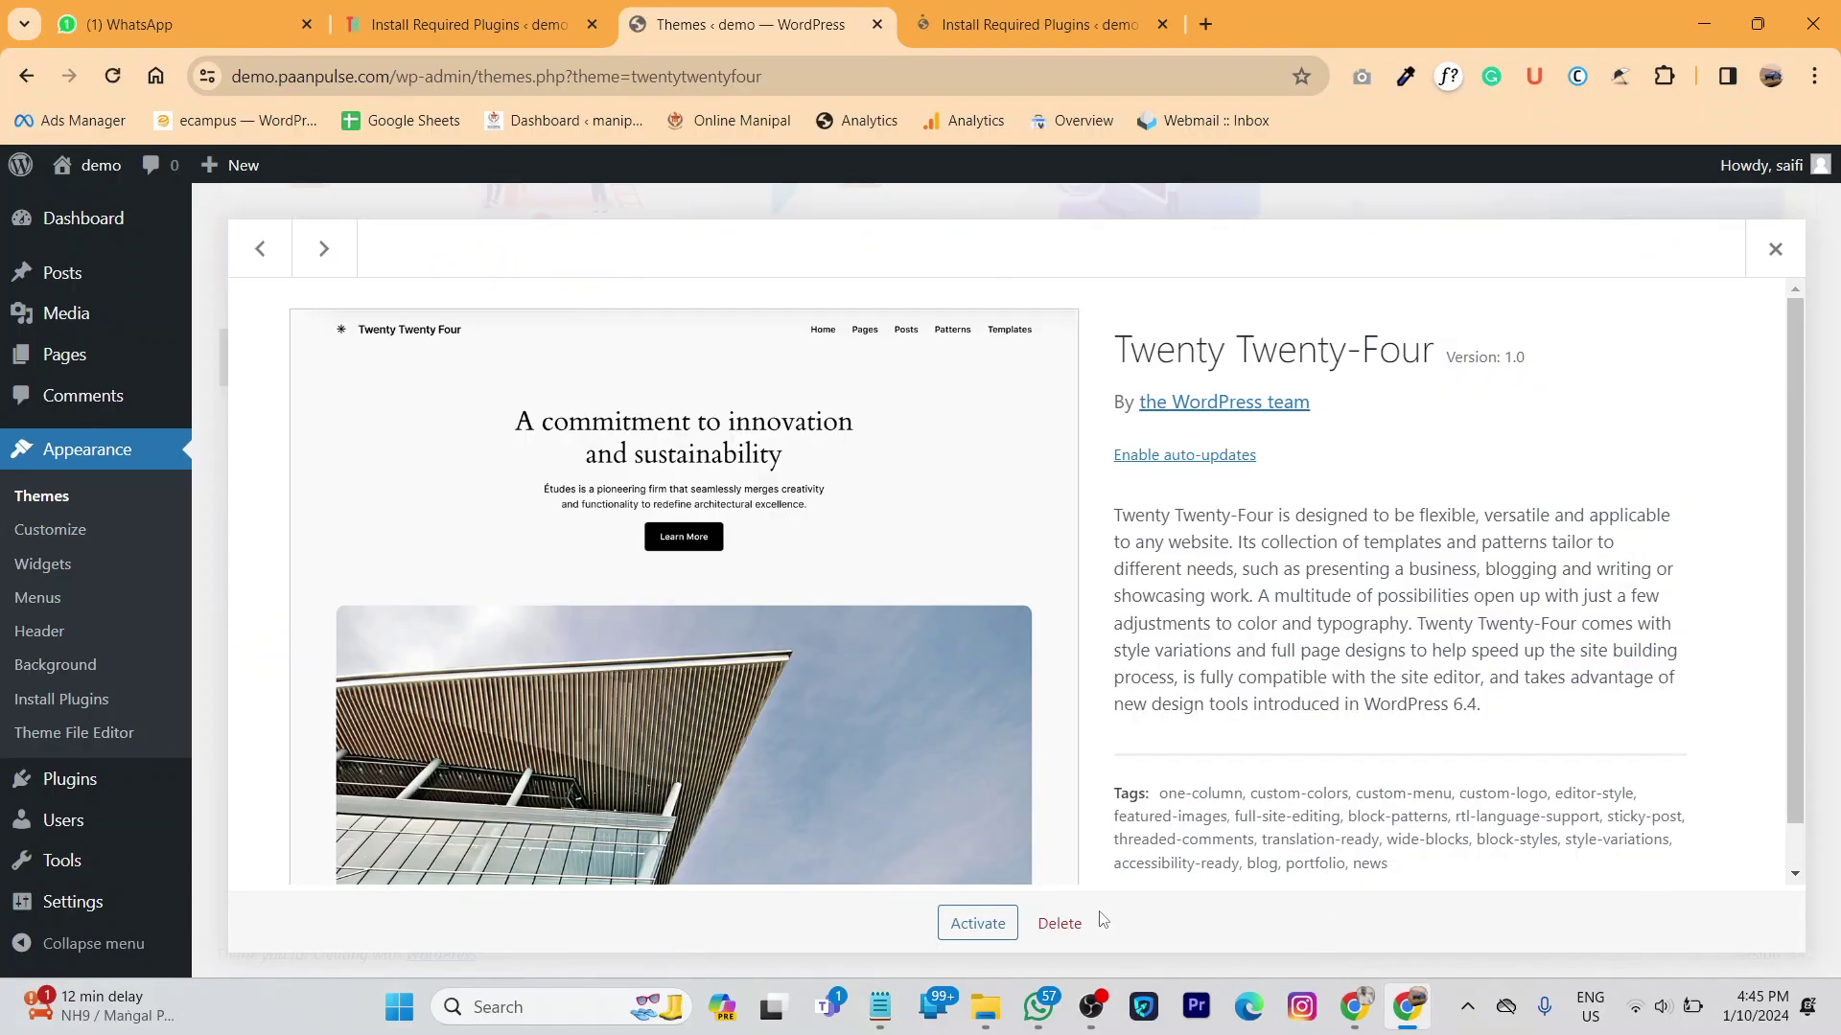
- Delete the Twenty Twenty-Four, Twenty Twenty-Three and Twenty Twenty-Two default themes
click(1059, 922)
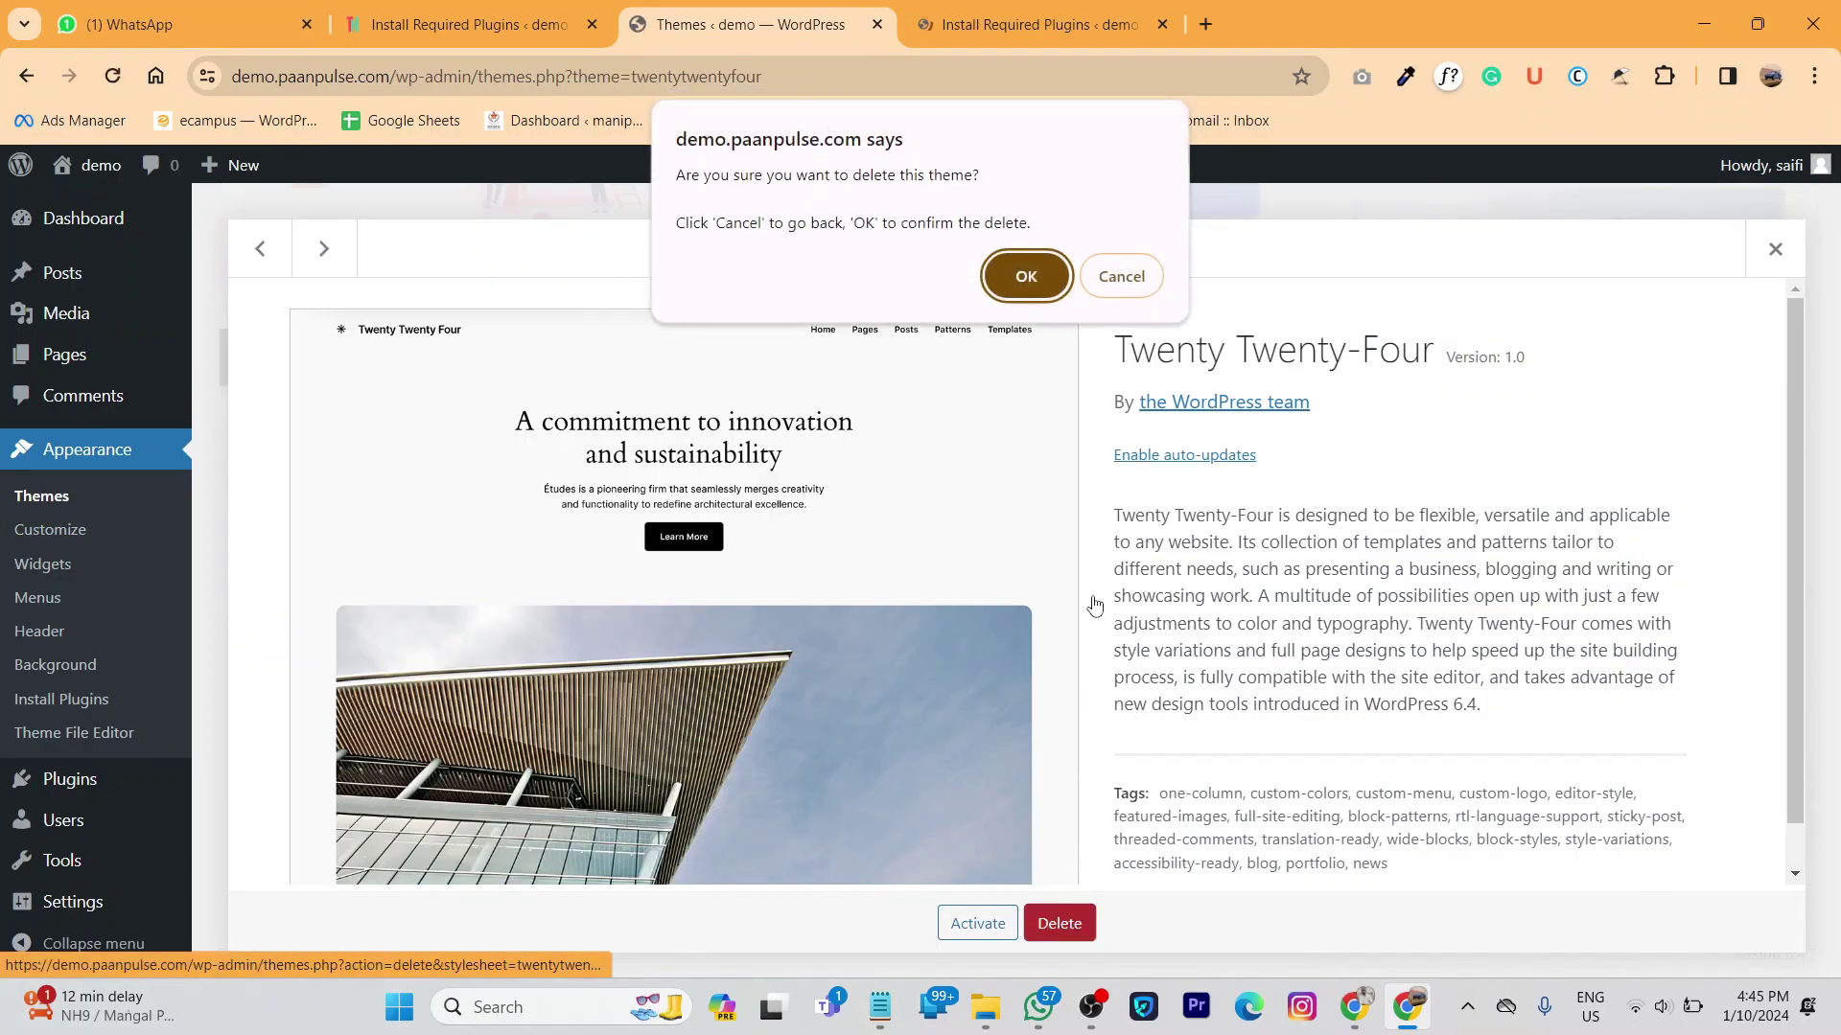
click(1026, 276)
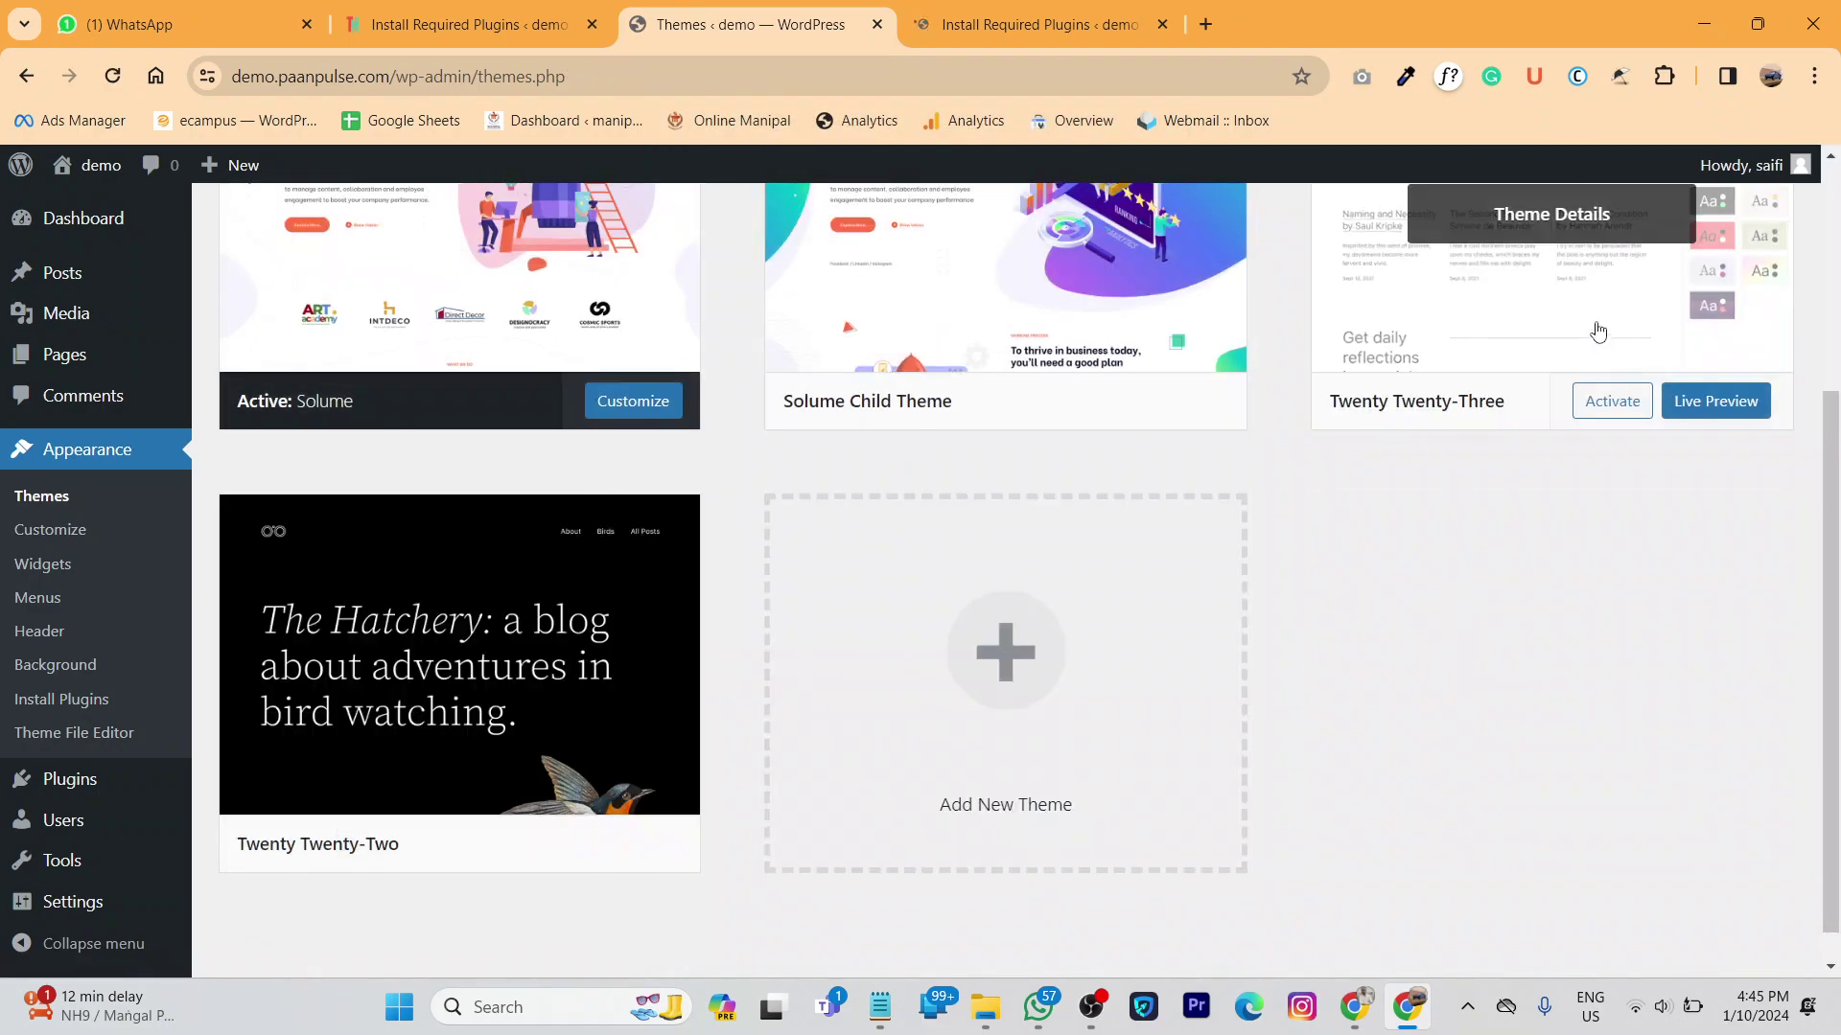
click(1596, 329)
click(1077, 941)
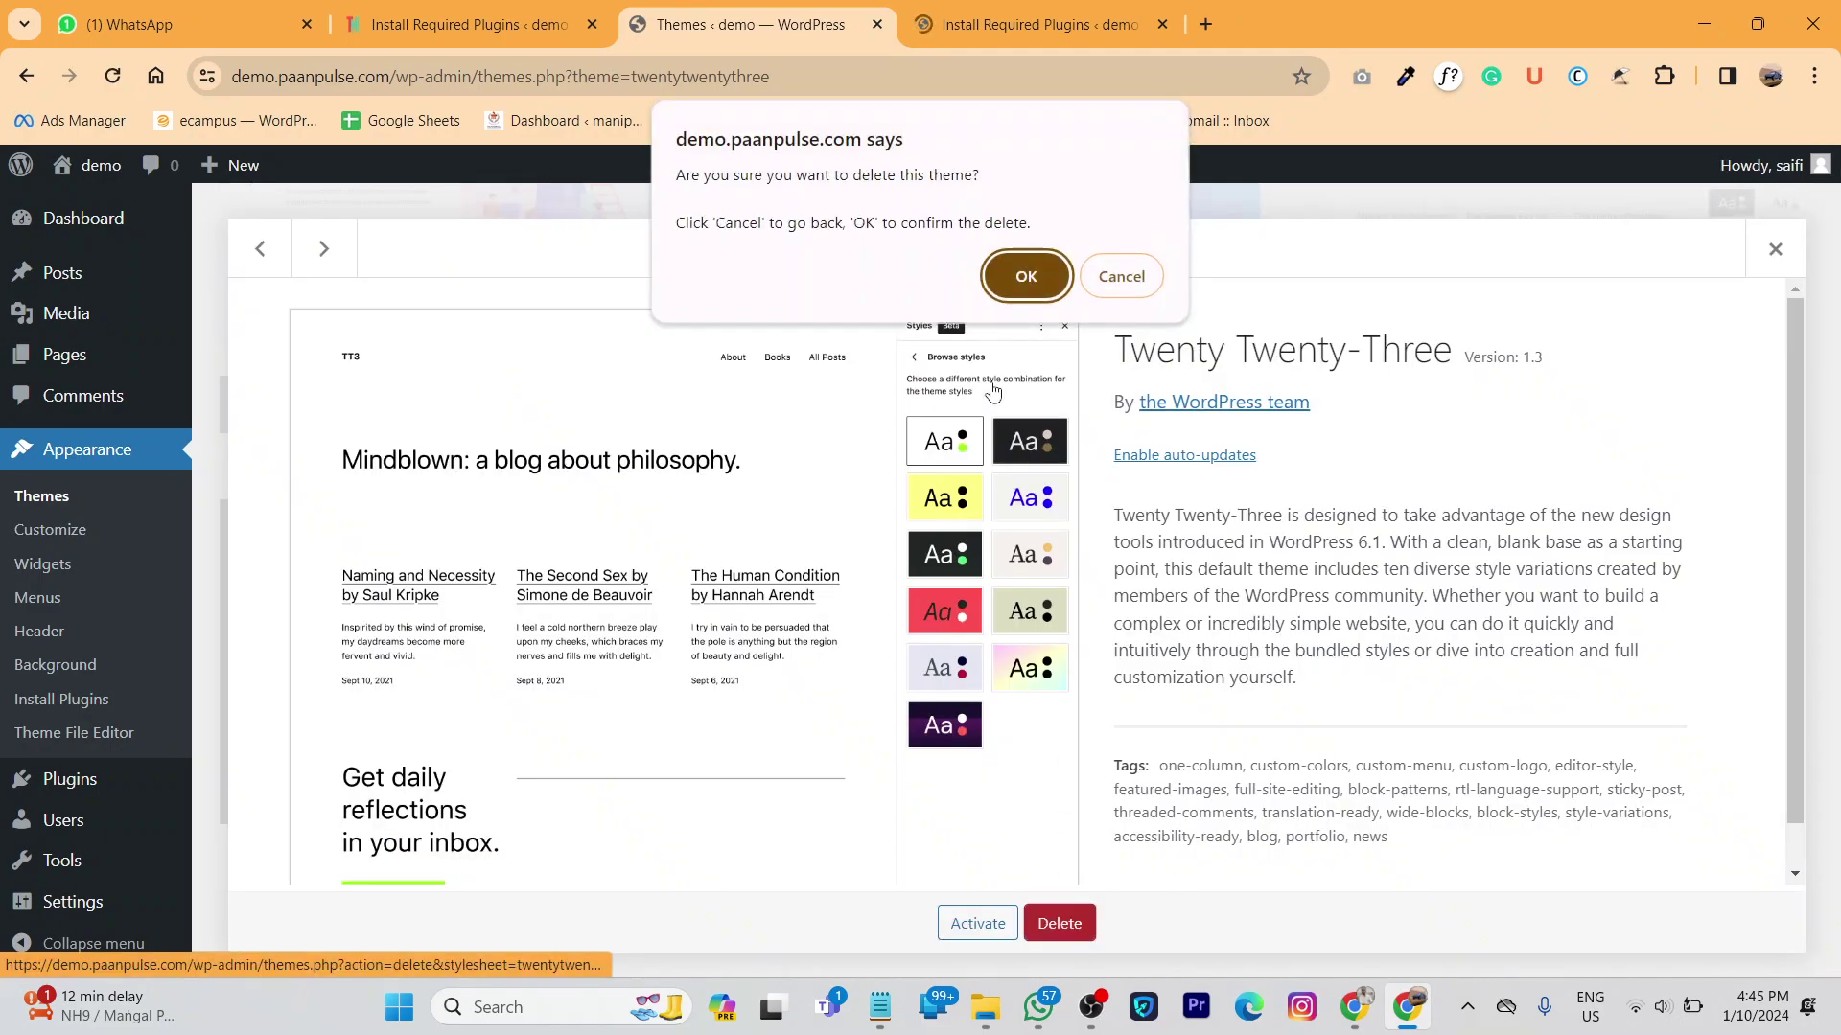
click(1024, 279)
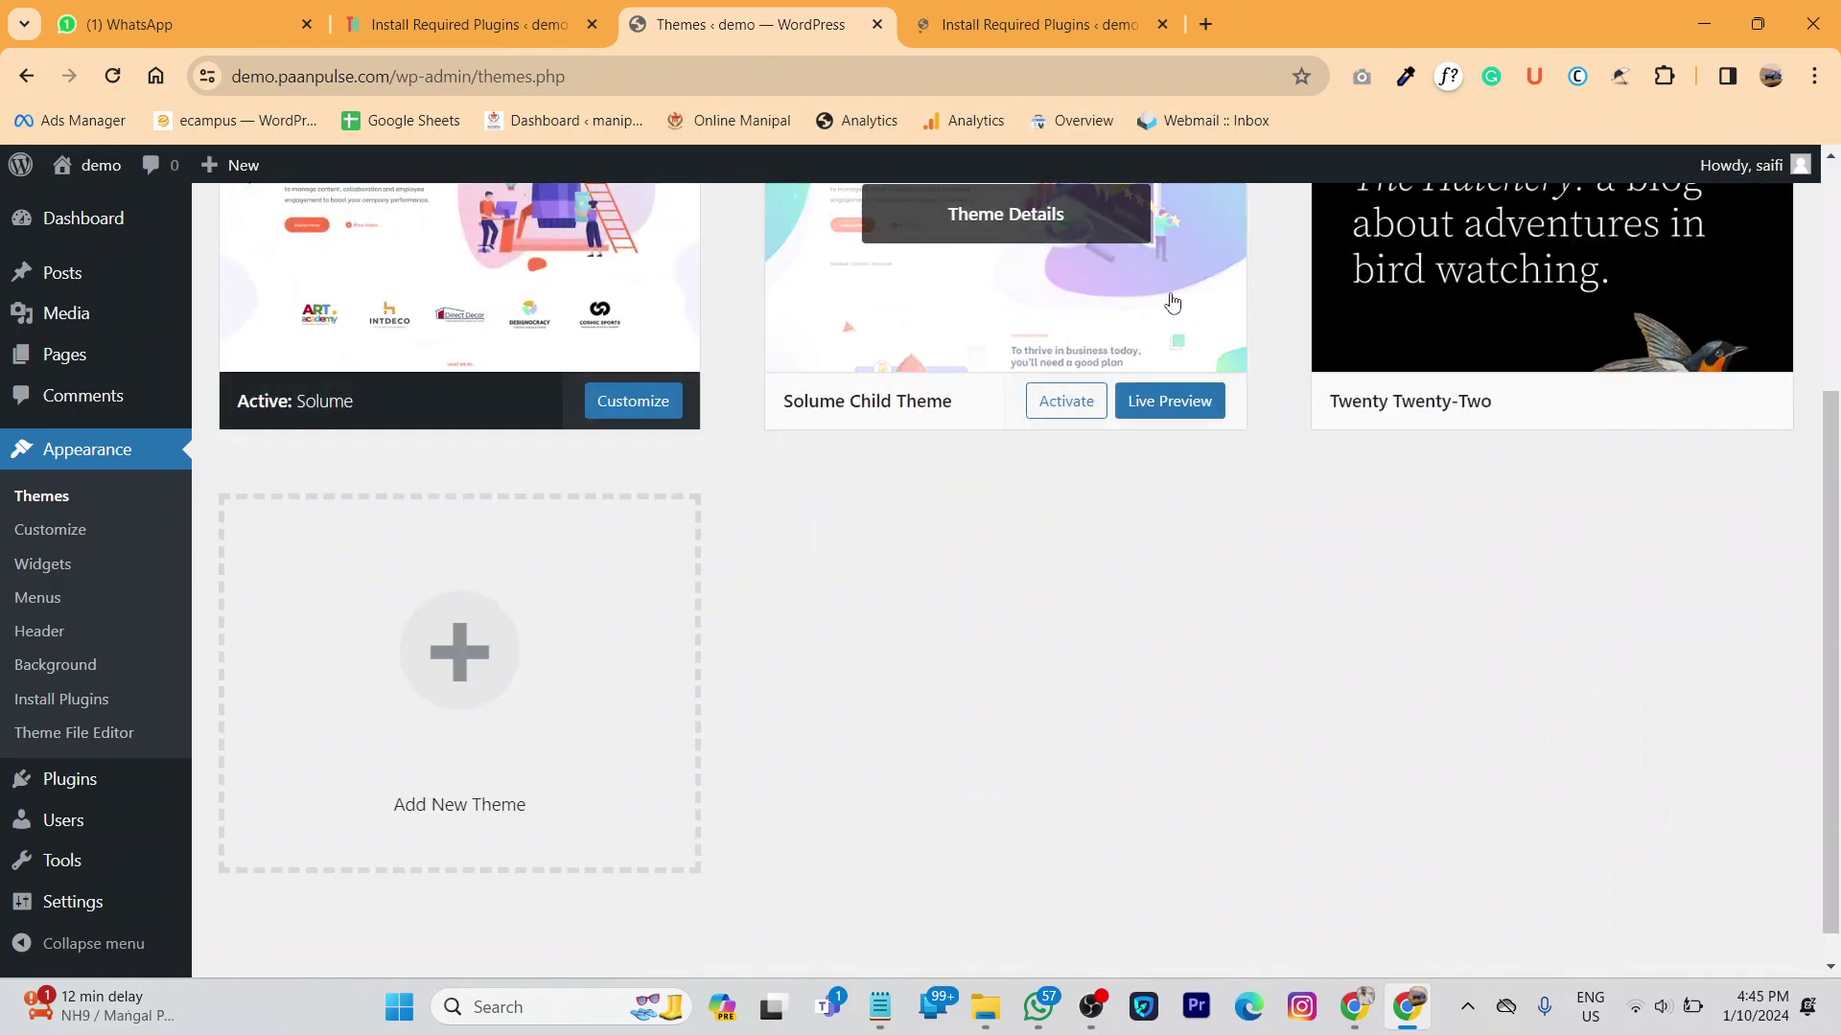
click(1377, 295)
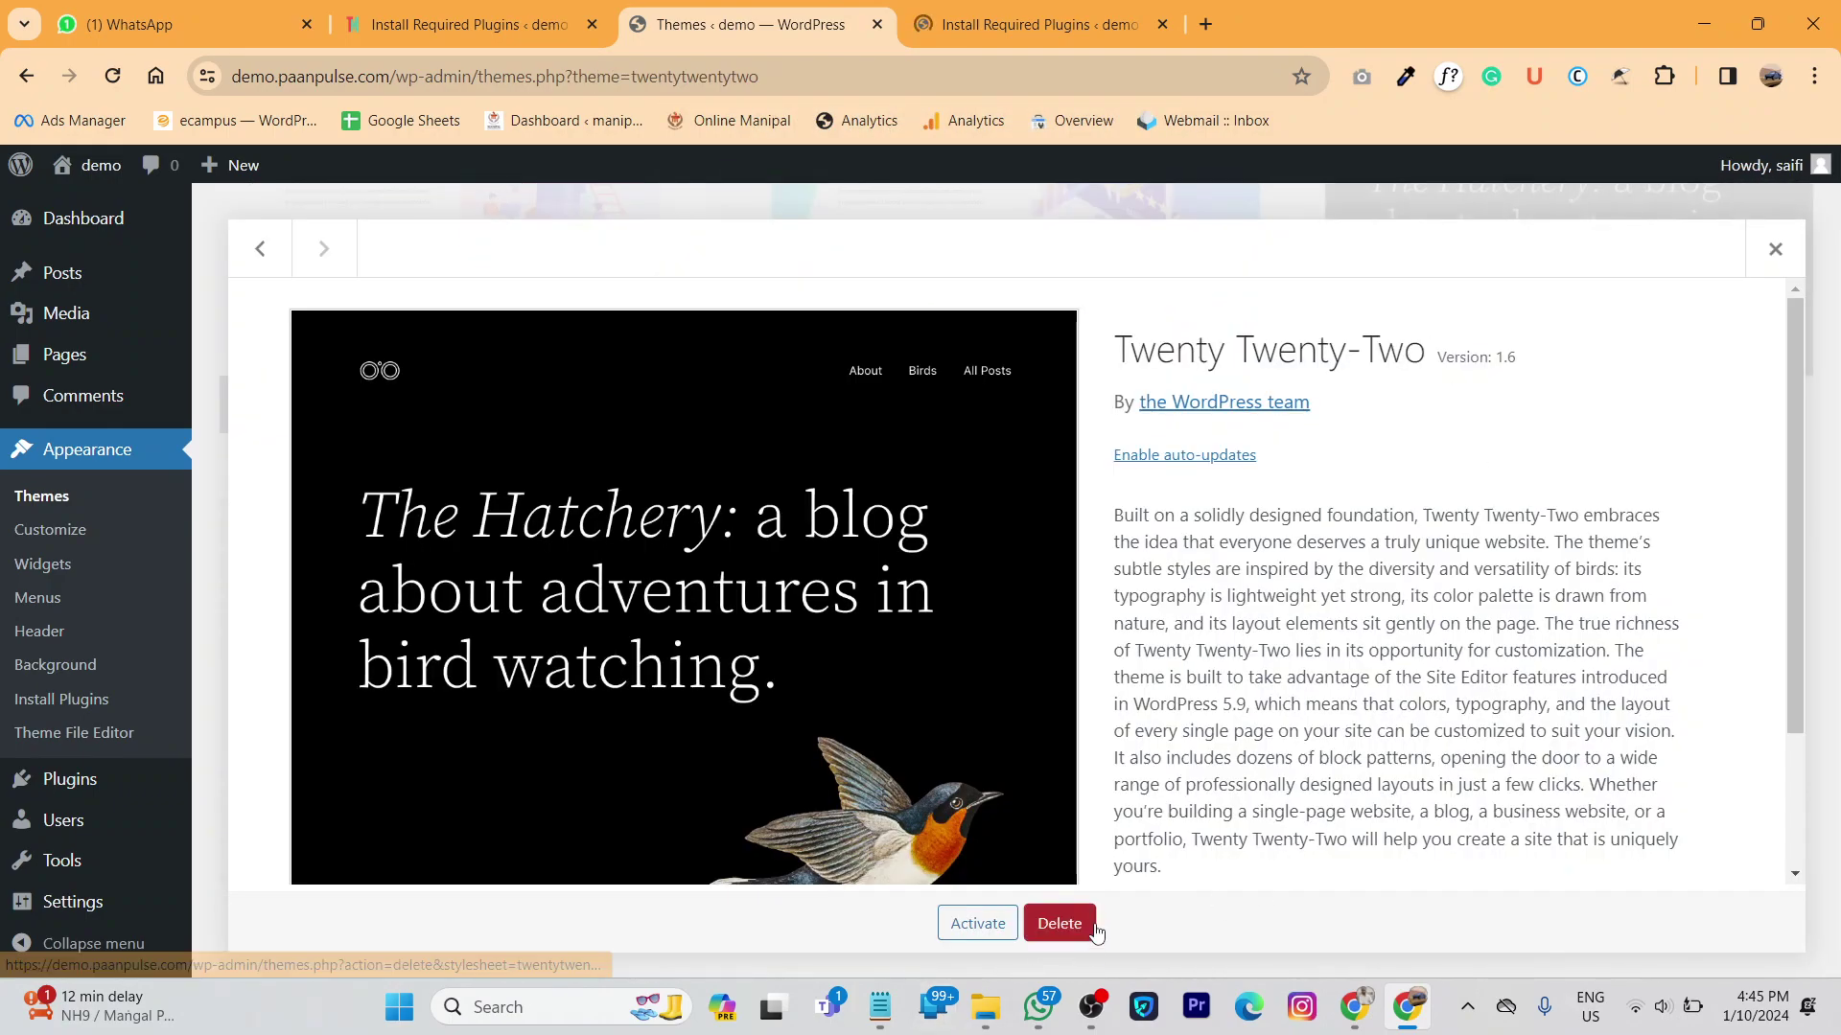
click(1059, 923)
click(1026, 276)
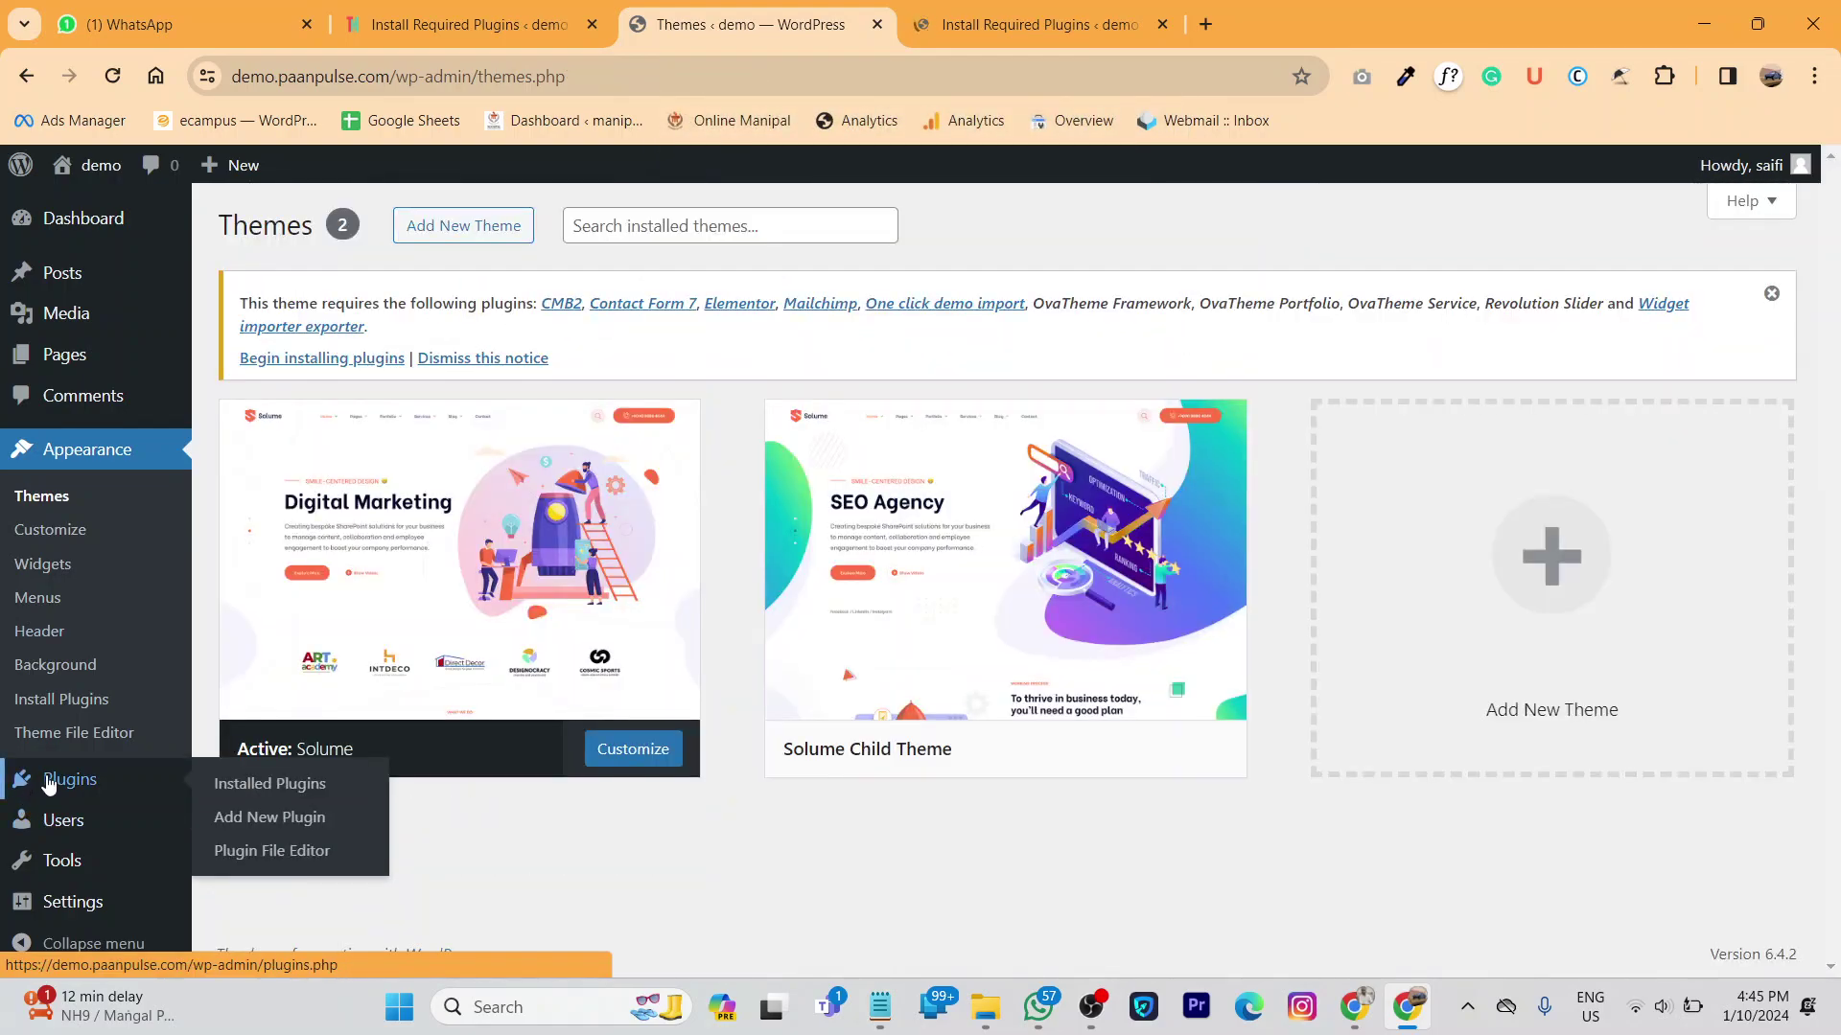
click(50, 783)
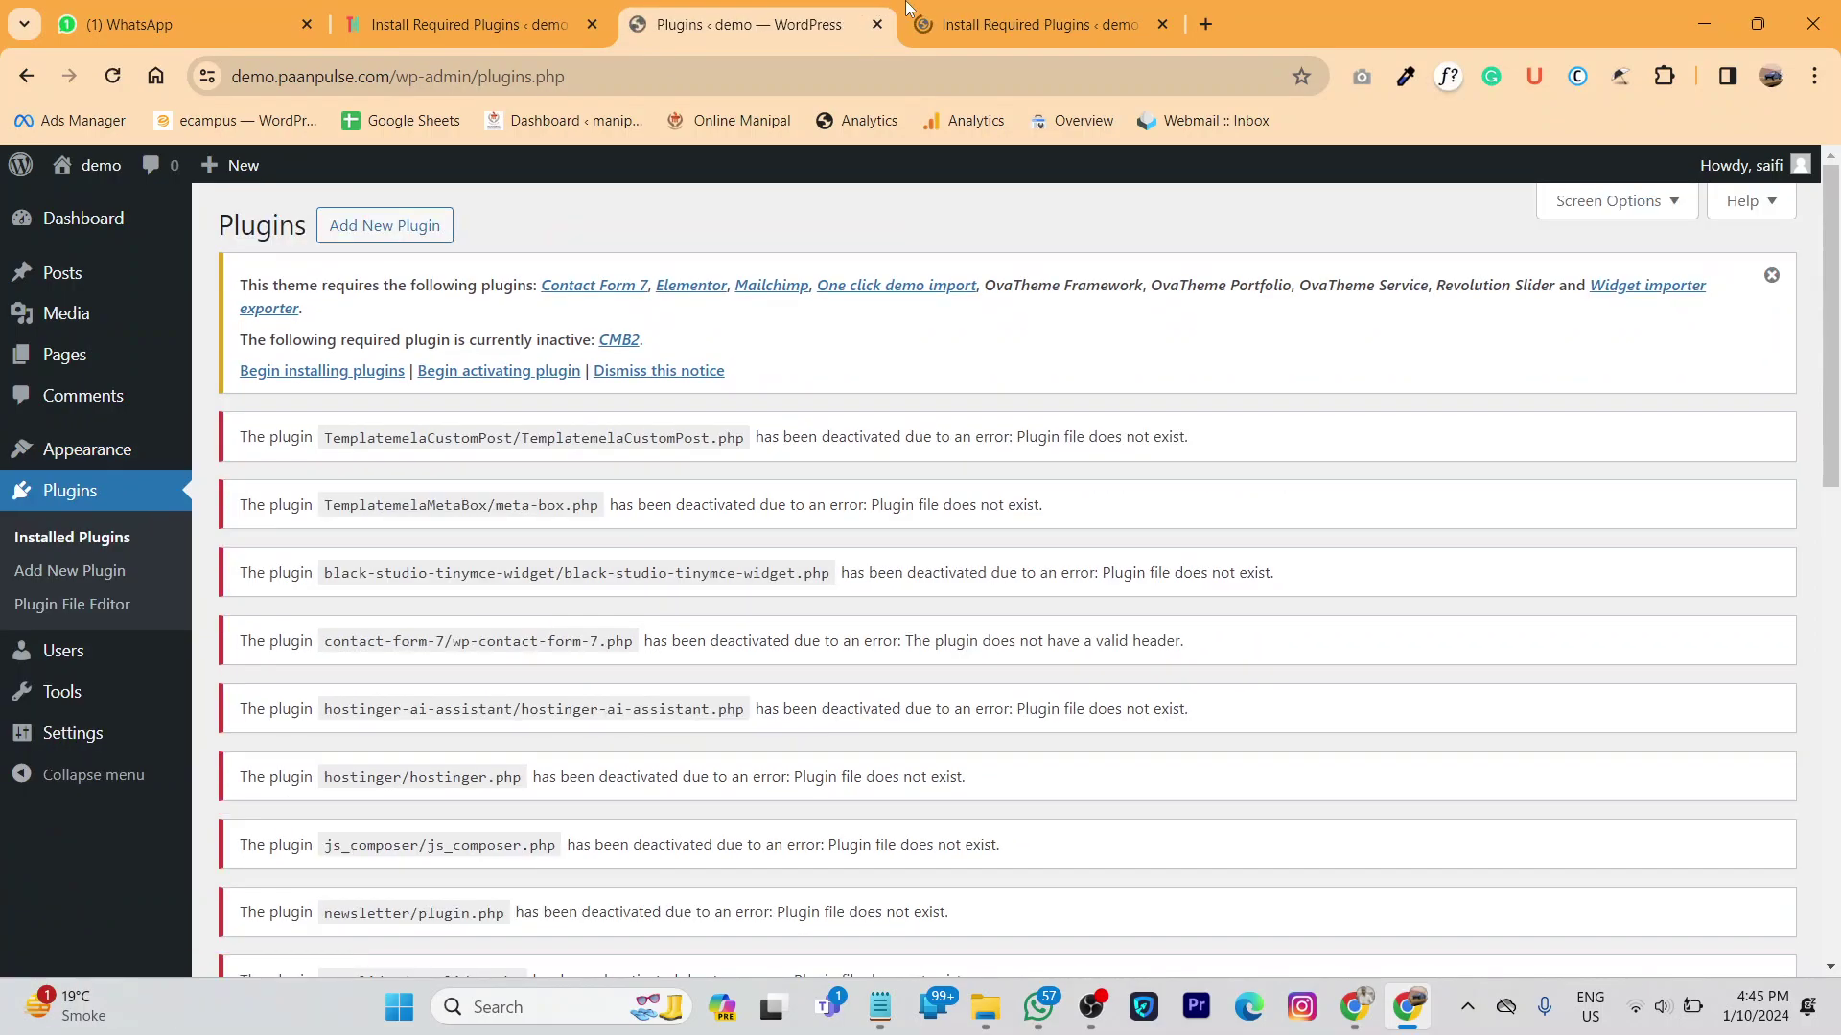
- Scroll through the Installed Plugins list, then return to the required-plugins installation tab
scroll(879, 305, down, 15)
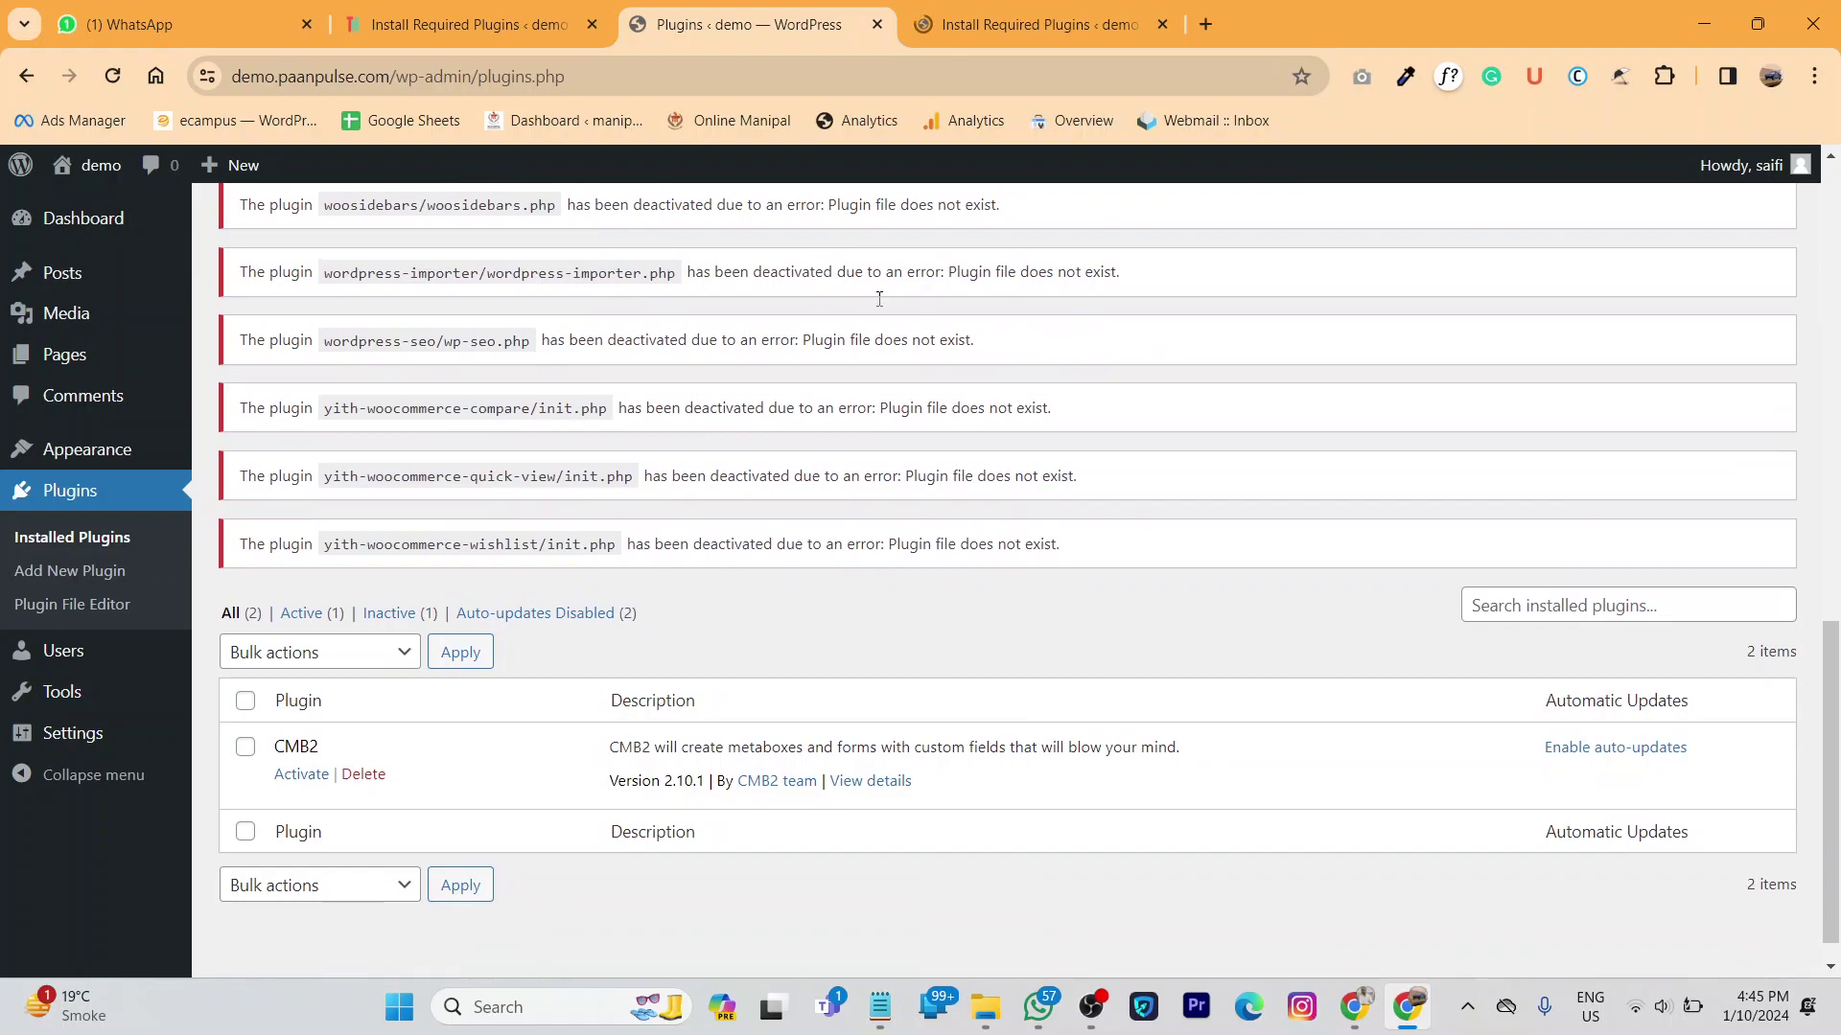
scroll(879, 300, up, 10)
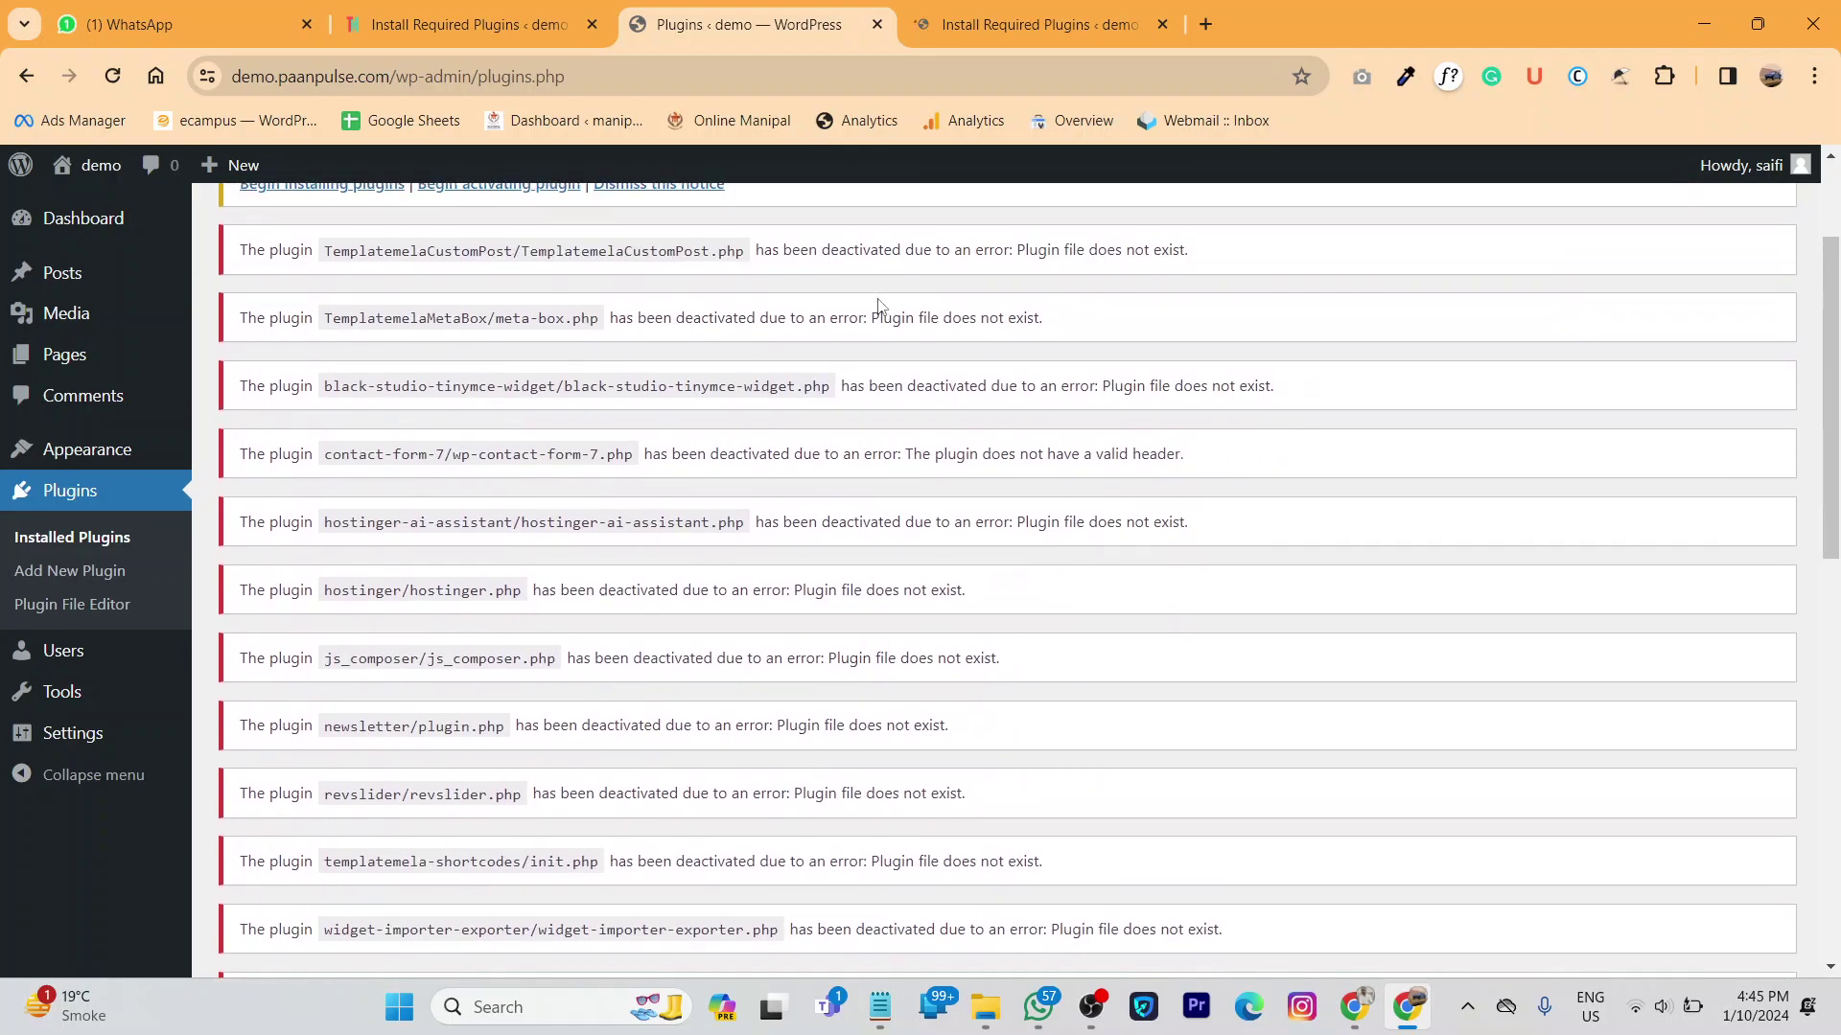
scroll(879, 304, up, 2)
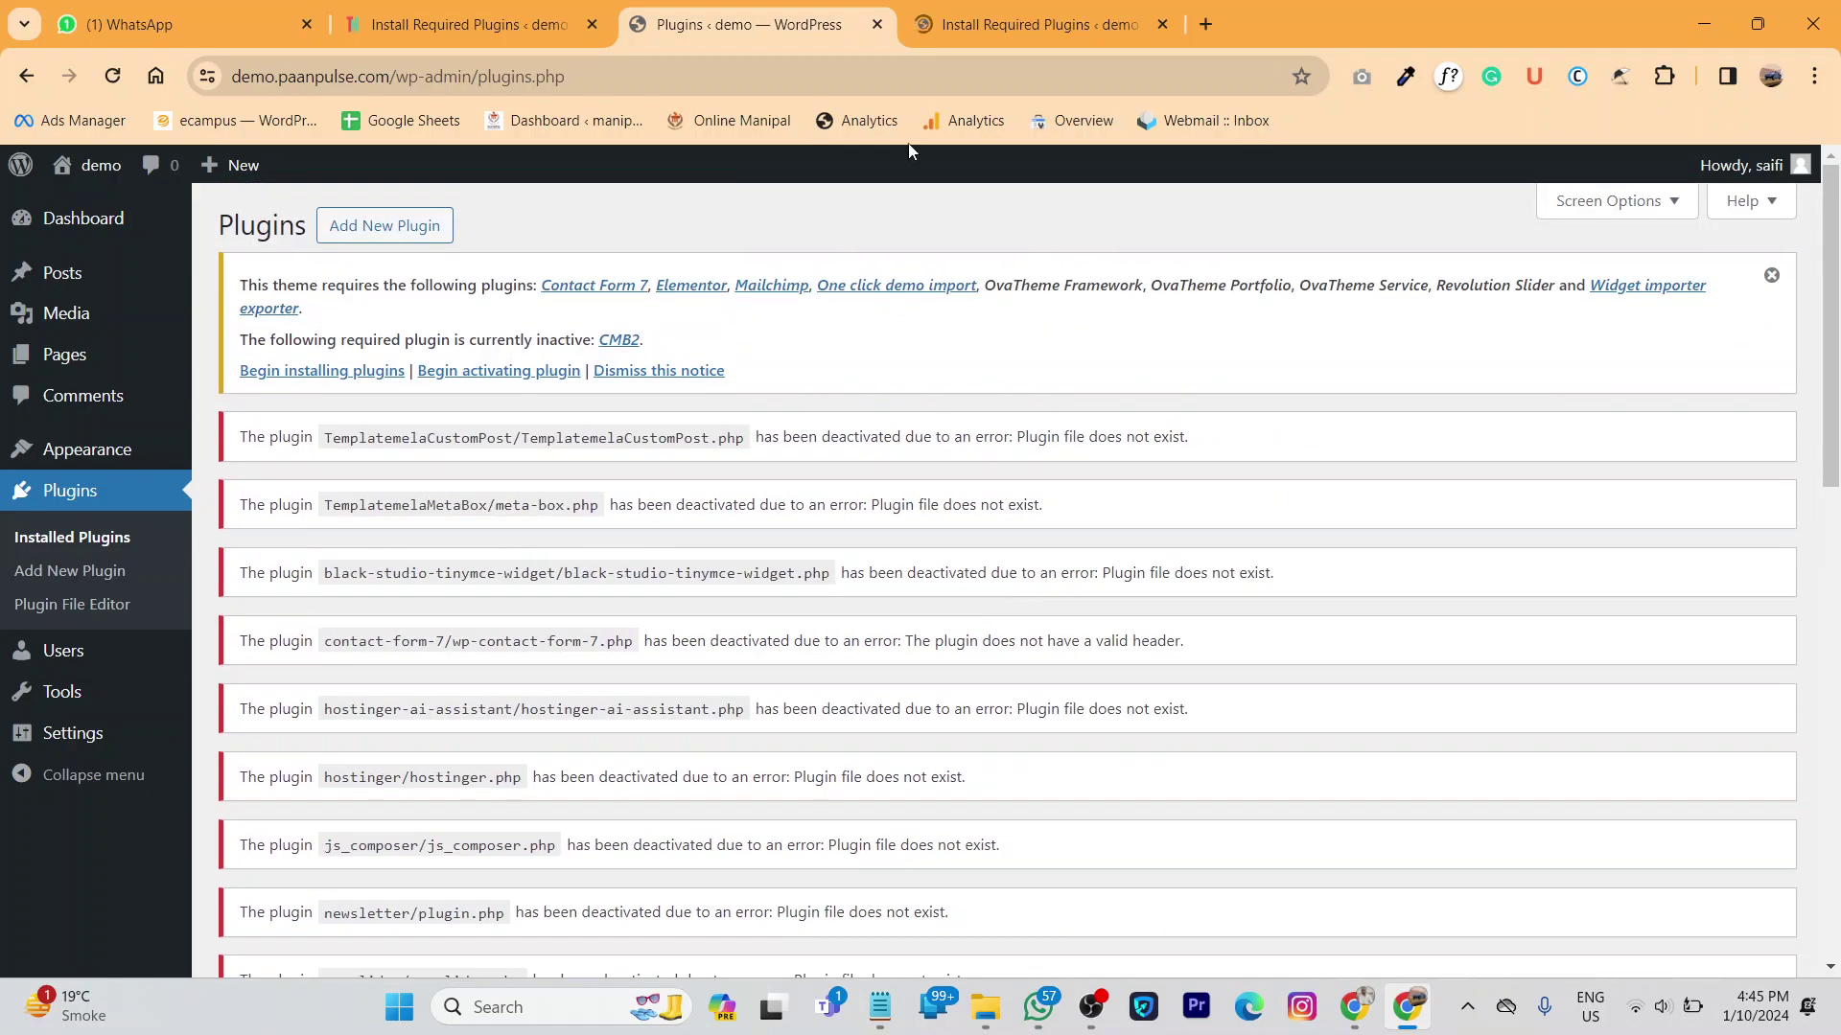
click(1002, 17)
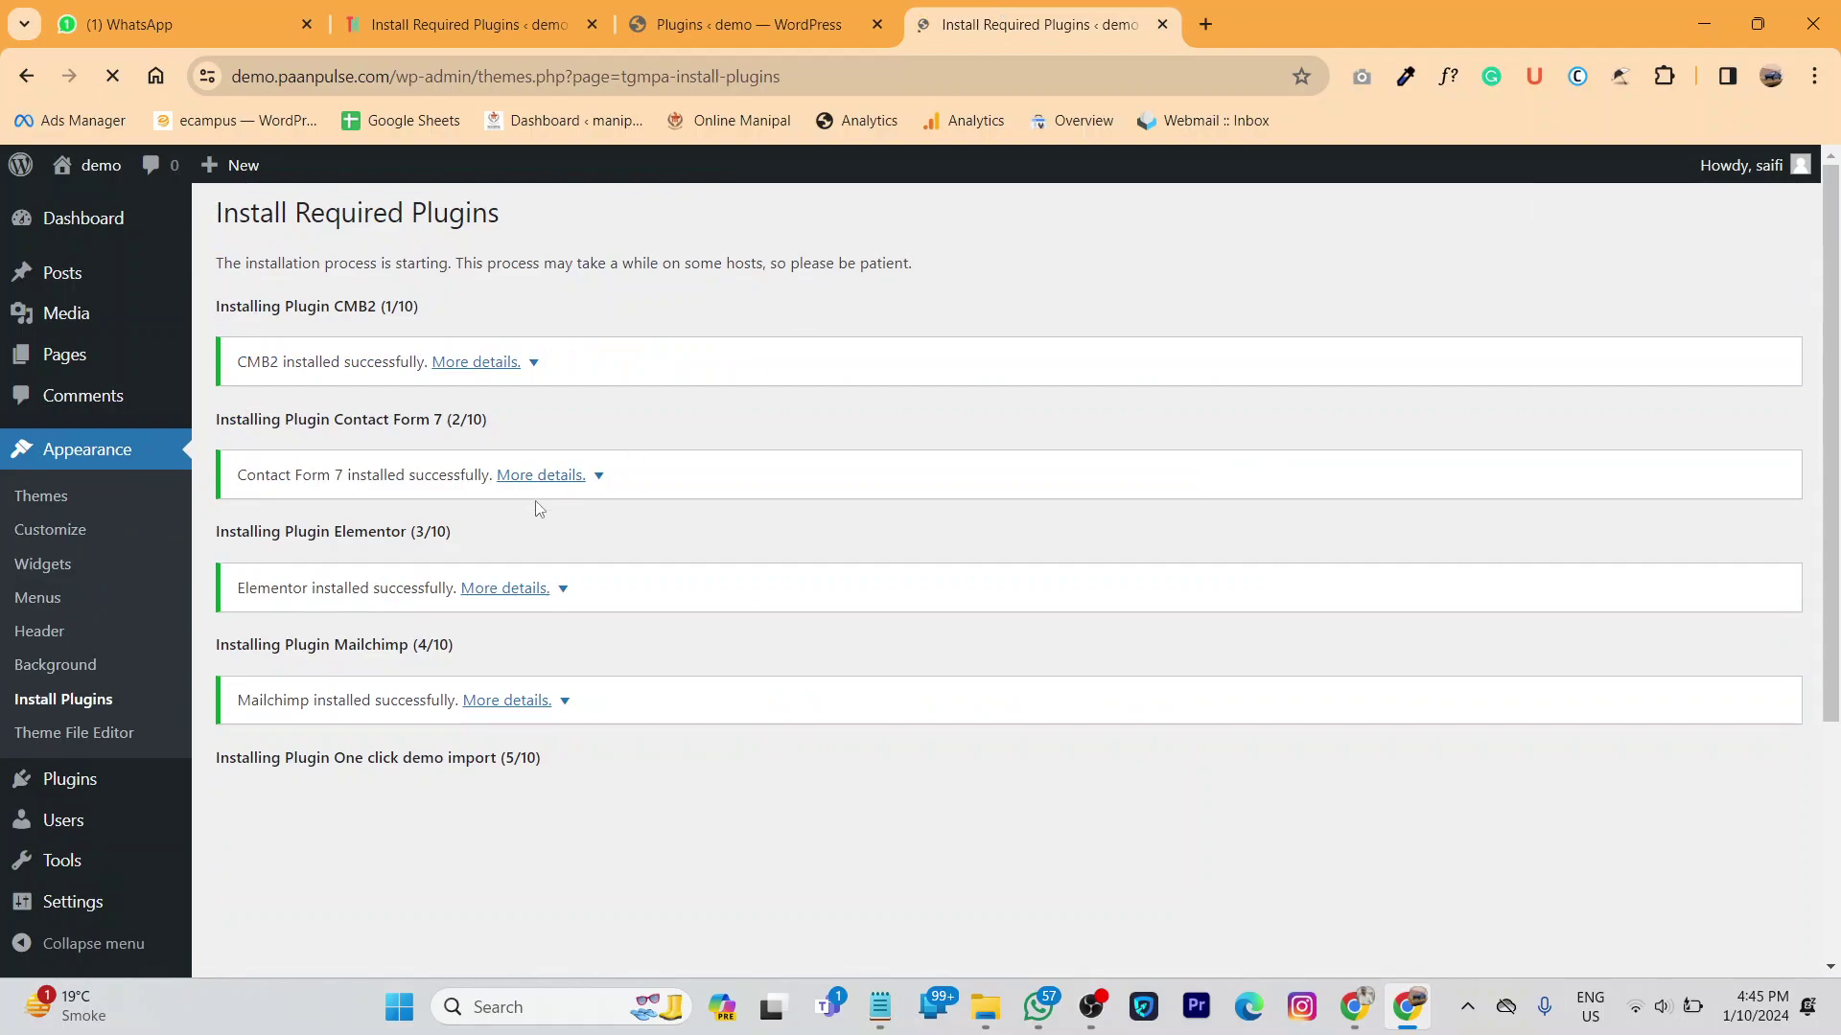
- Scroll through the installer progress until all ten required plugins show as installed
scroll(540, 508, down, 3)
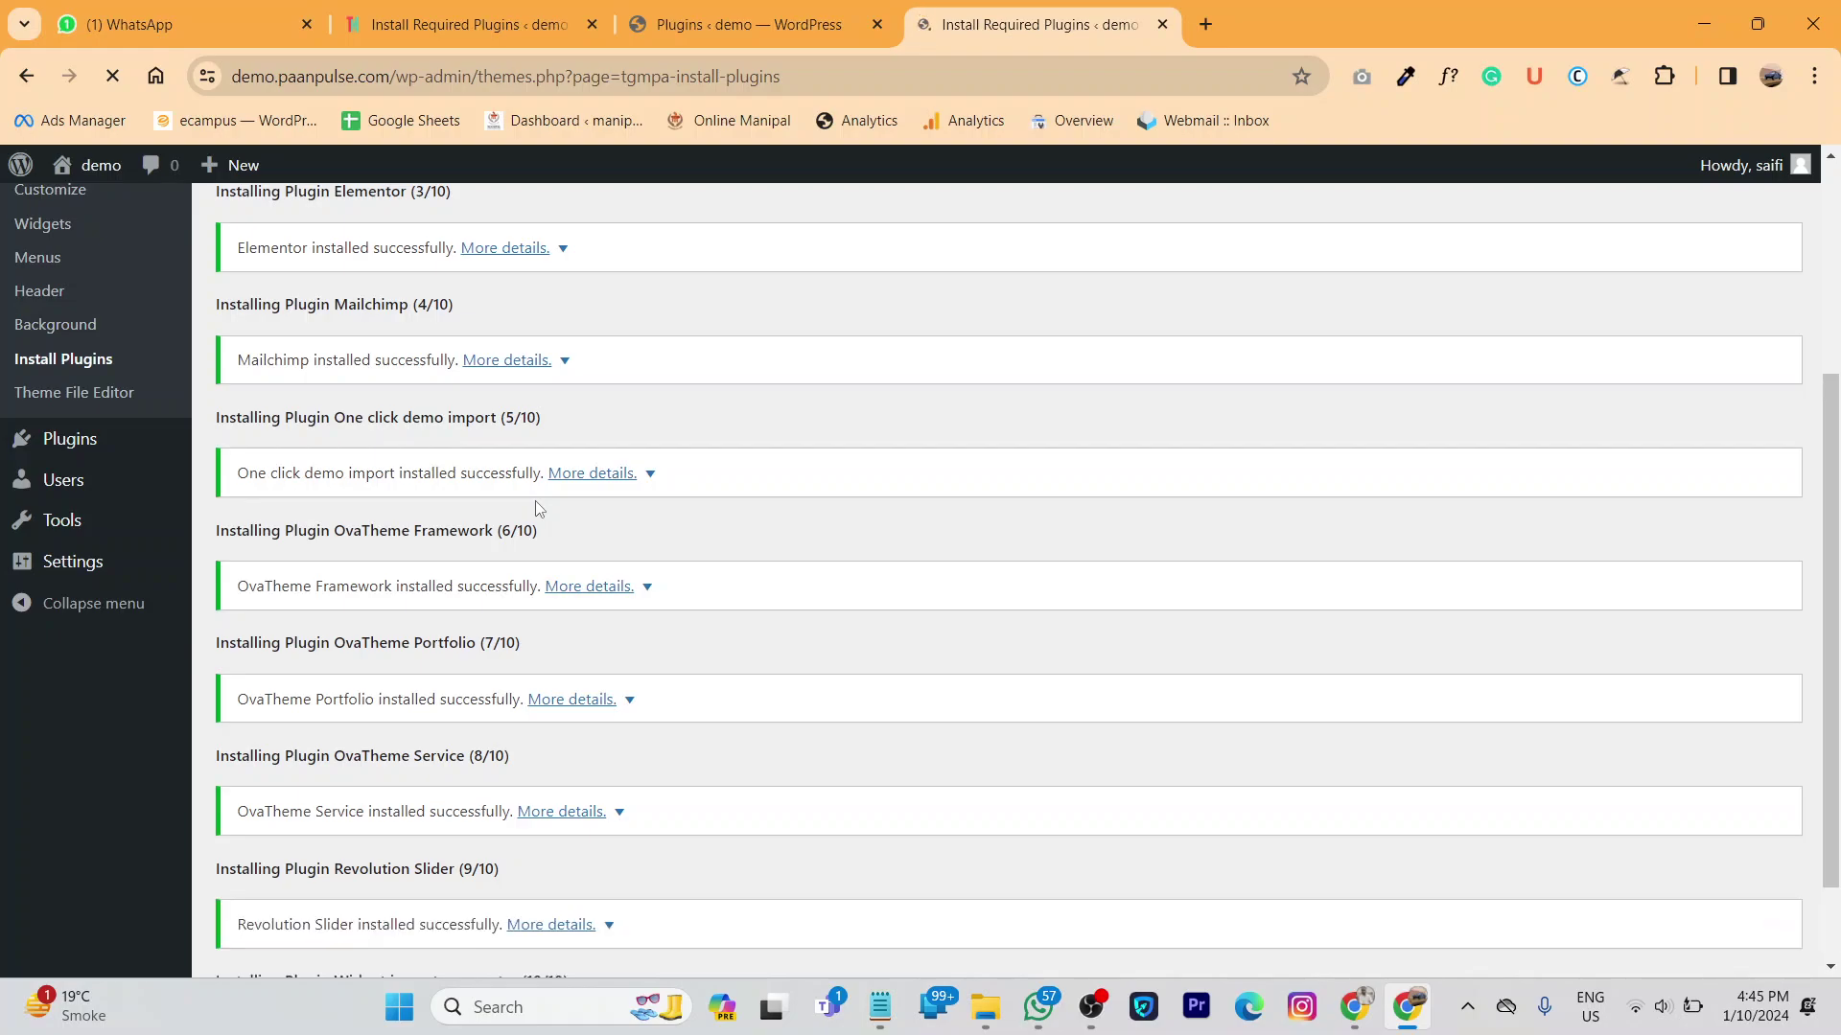
scroll(540, 508, down, 1)
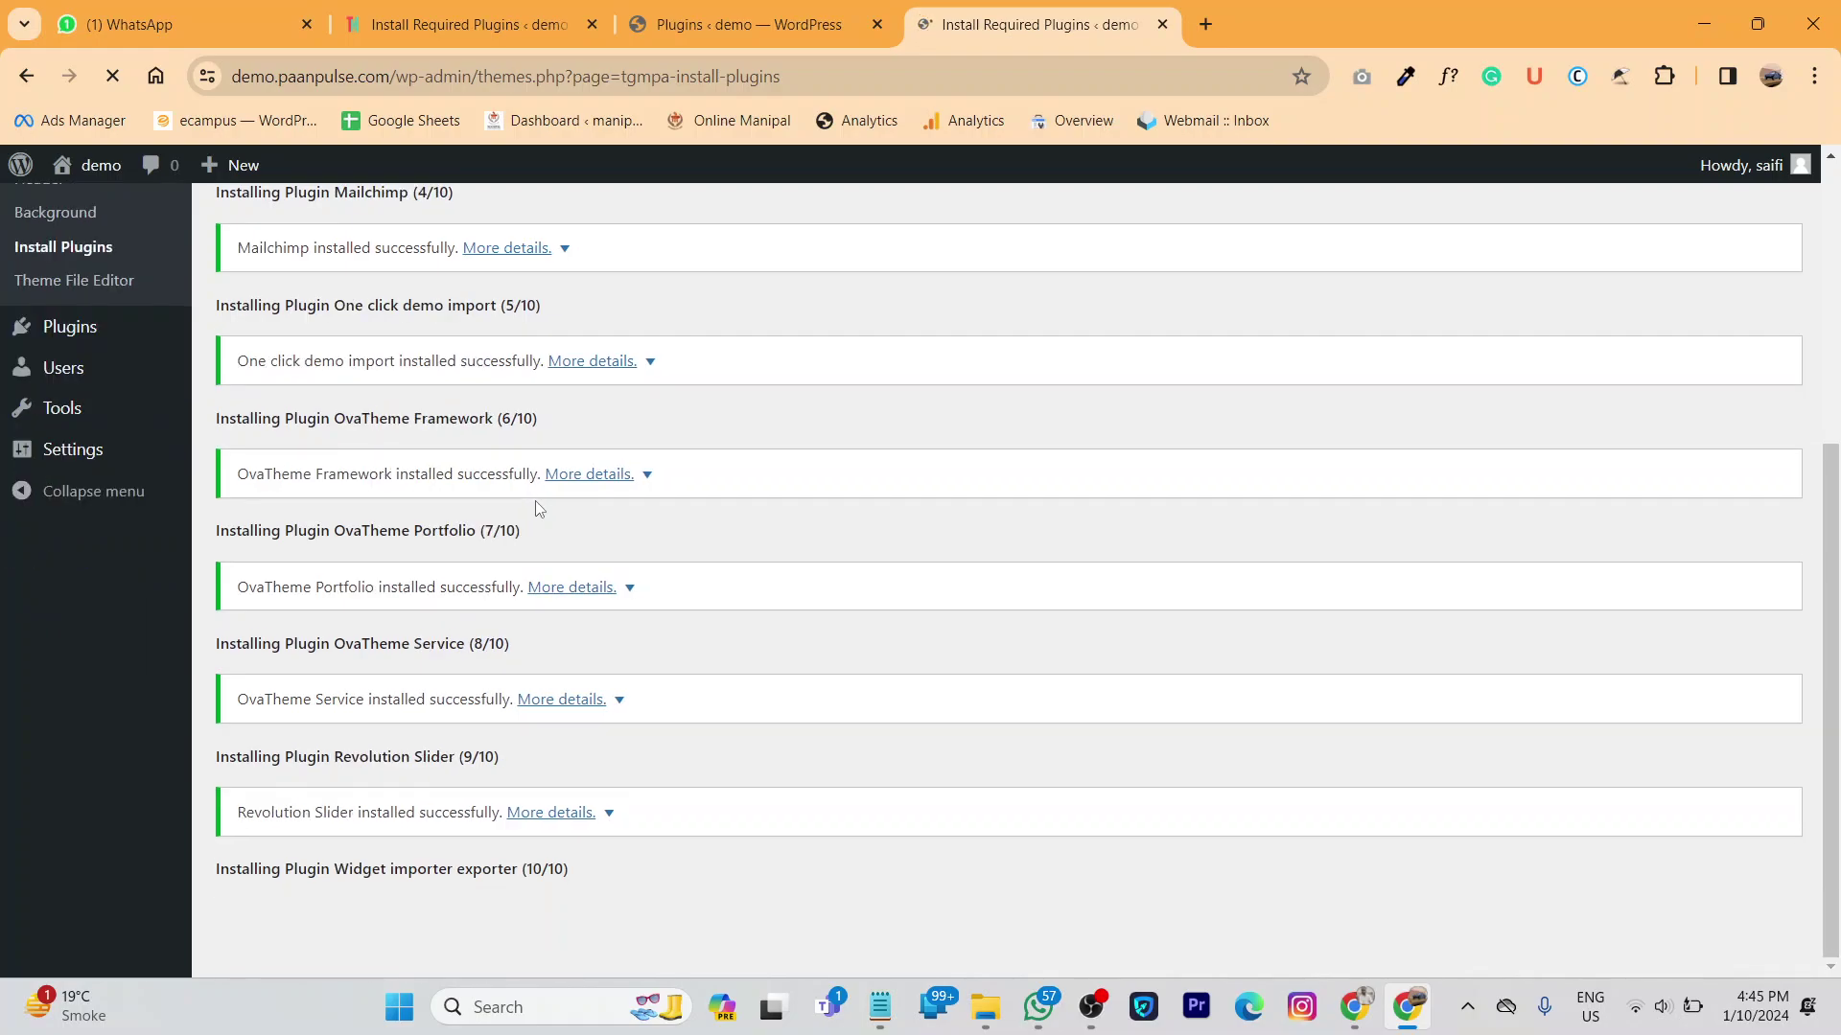
scroll(469, 810, down, 1)
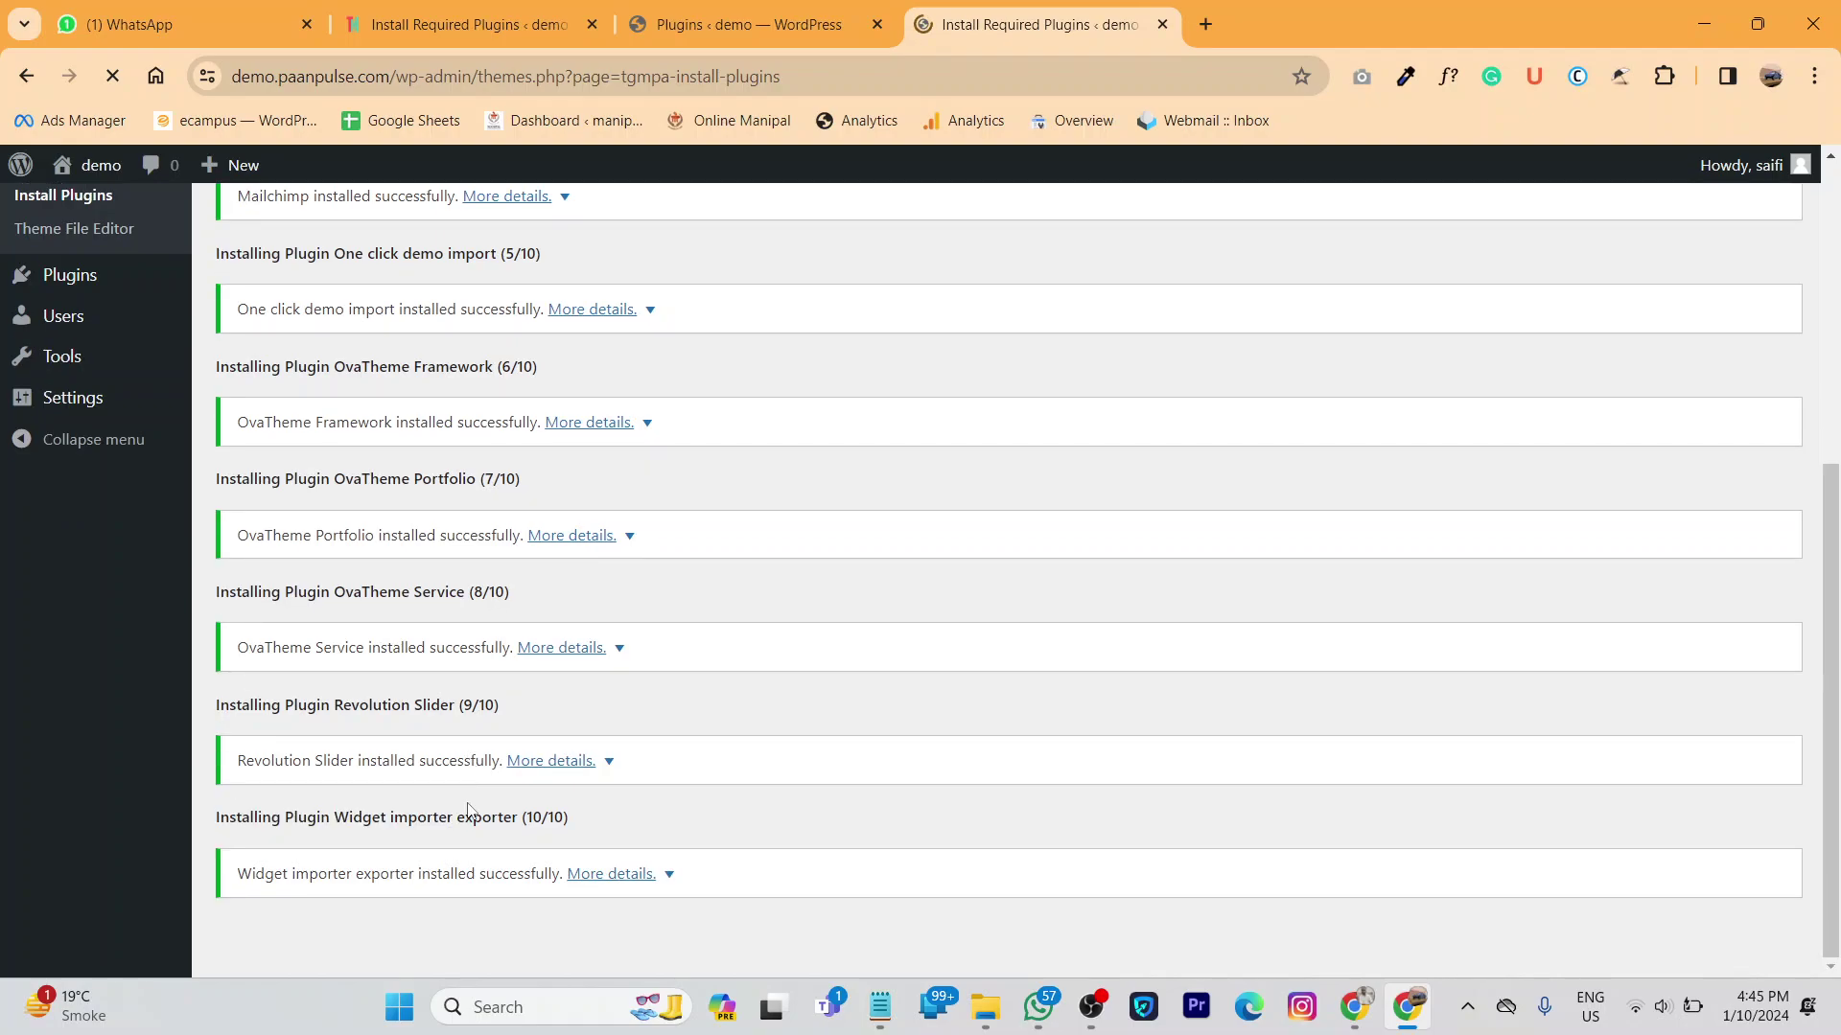
scroll(469, 810, up, 5)
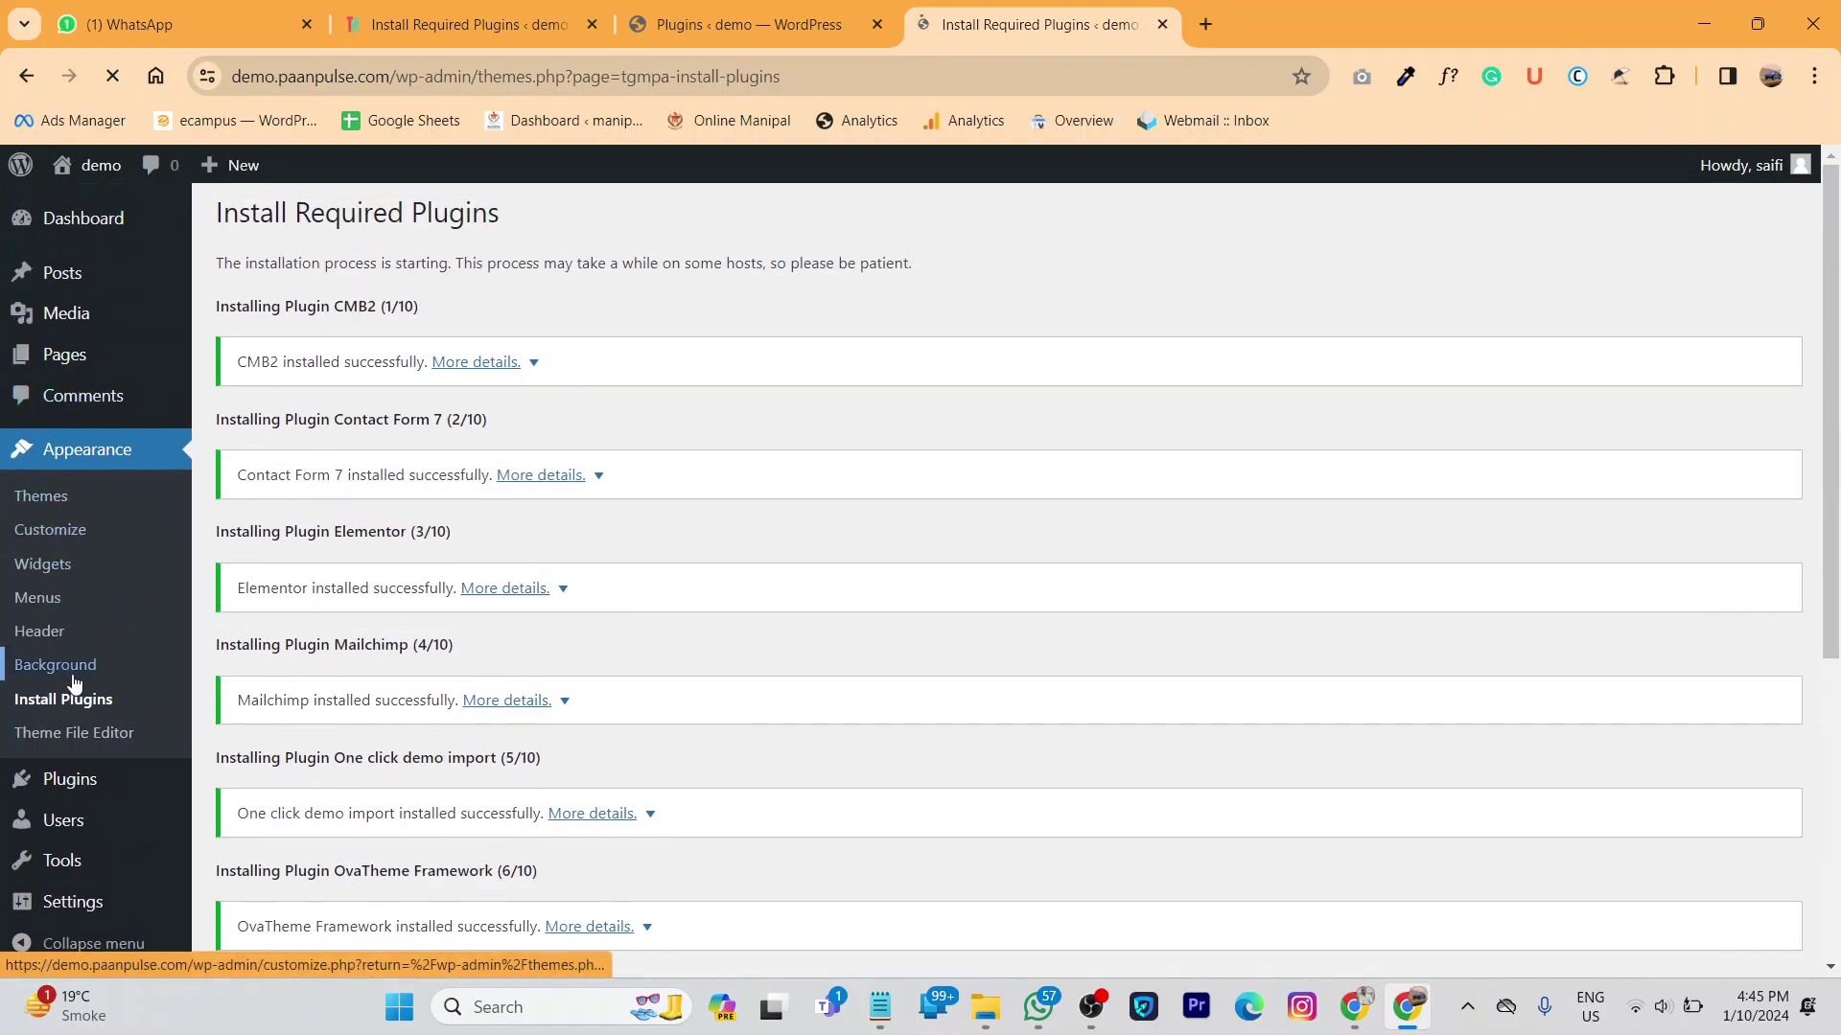
scroll(412, 757, down, 5)
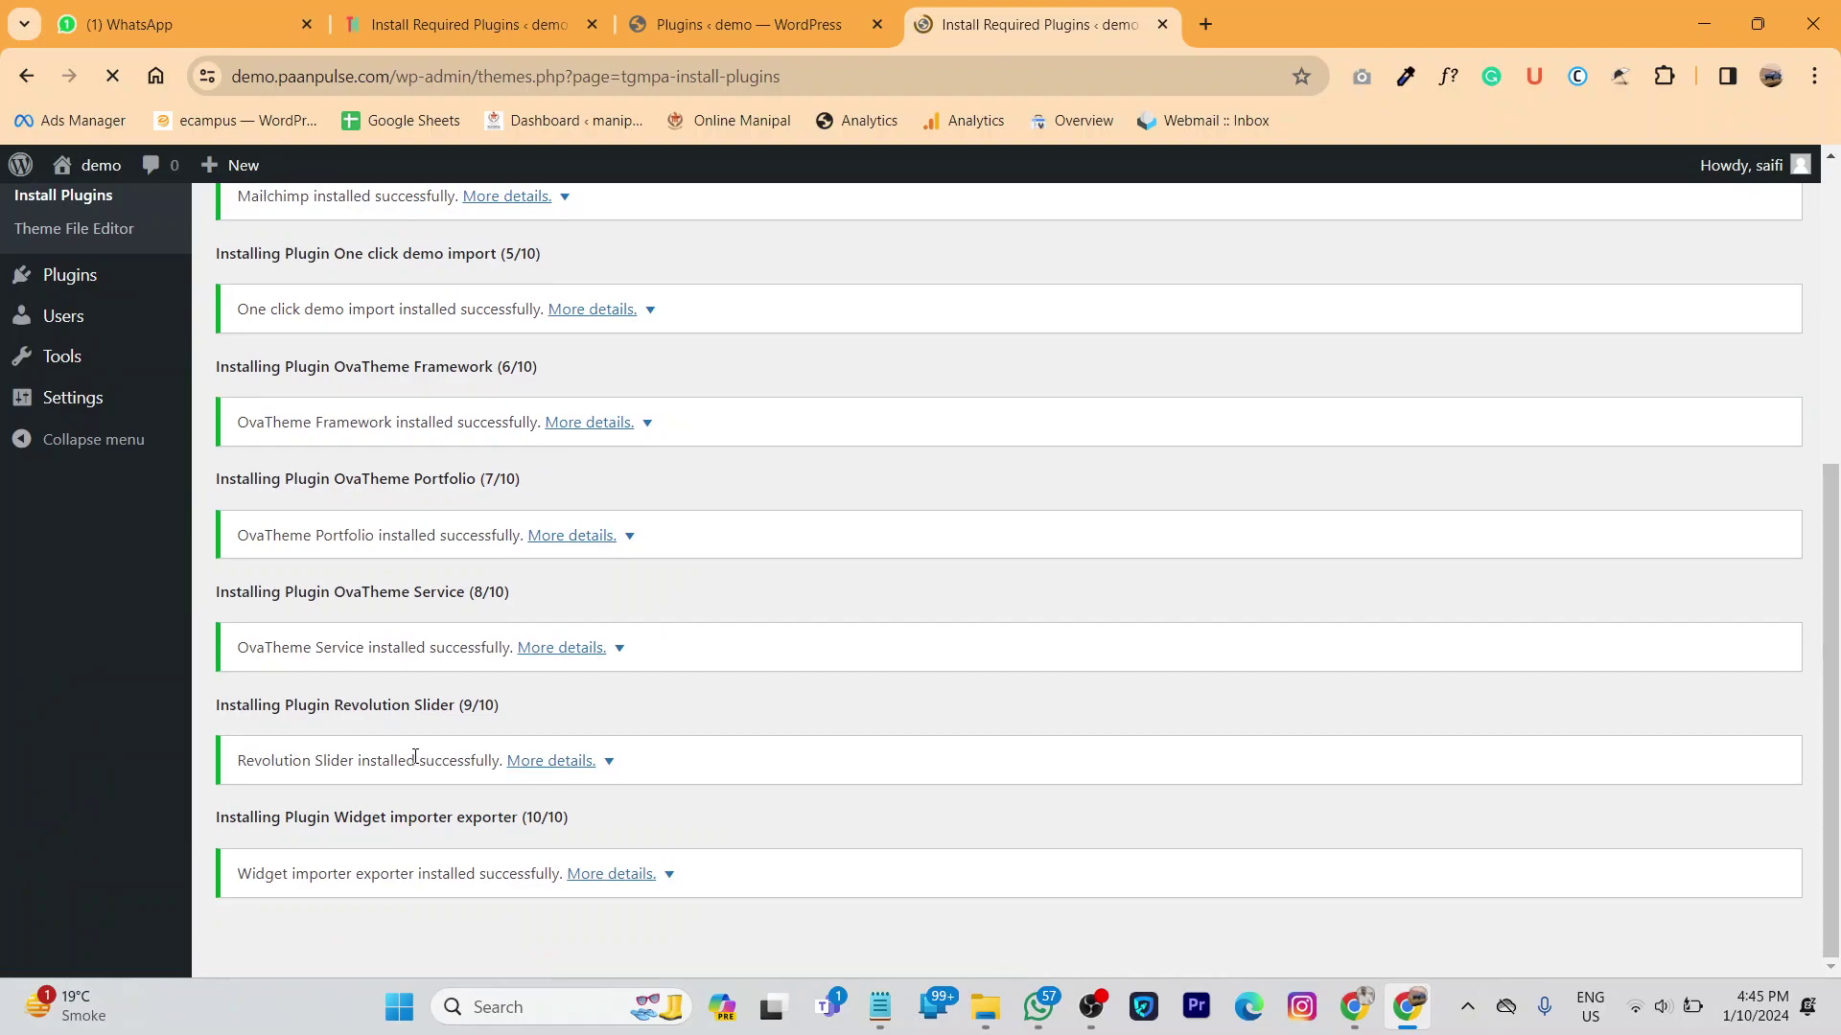
scroll(415, 758, up, 5)
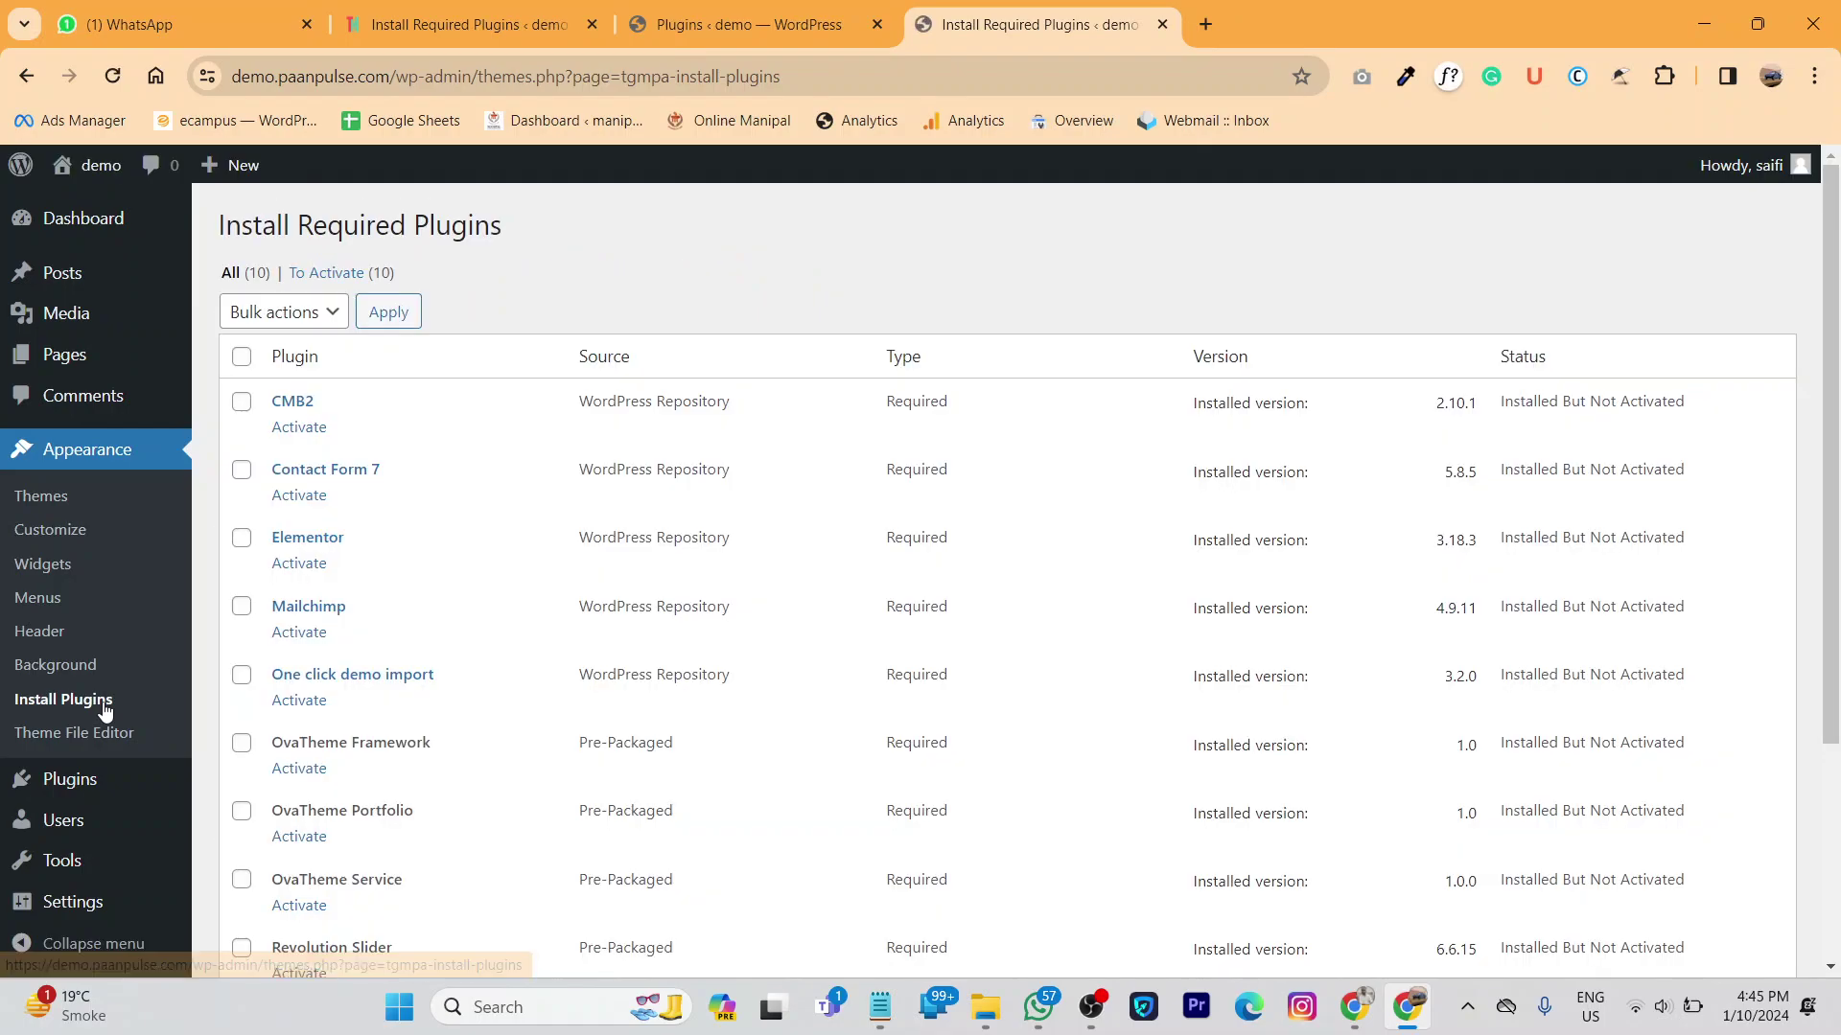
- Bulk-activate all ten required plugins, CMB2 through Widget importer exporter
click(242, 355)
click(280, 312)
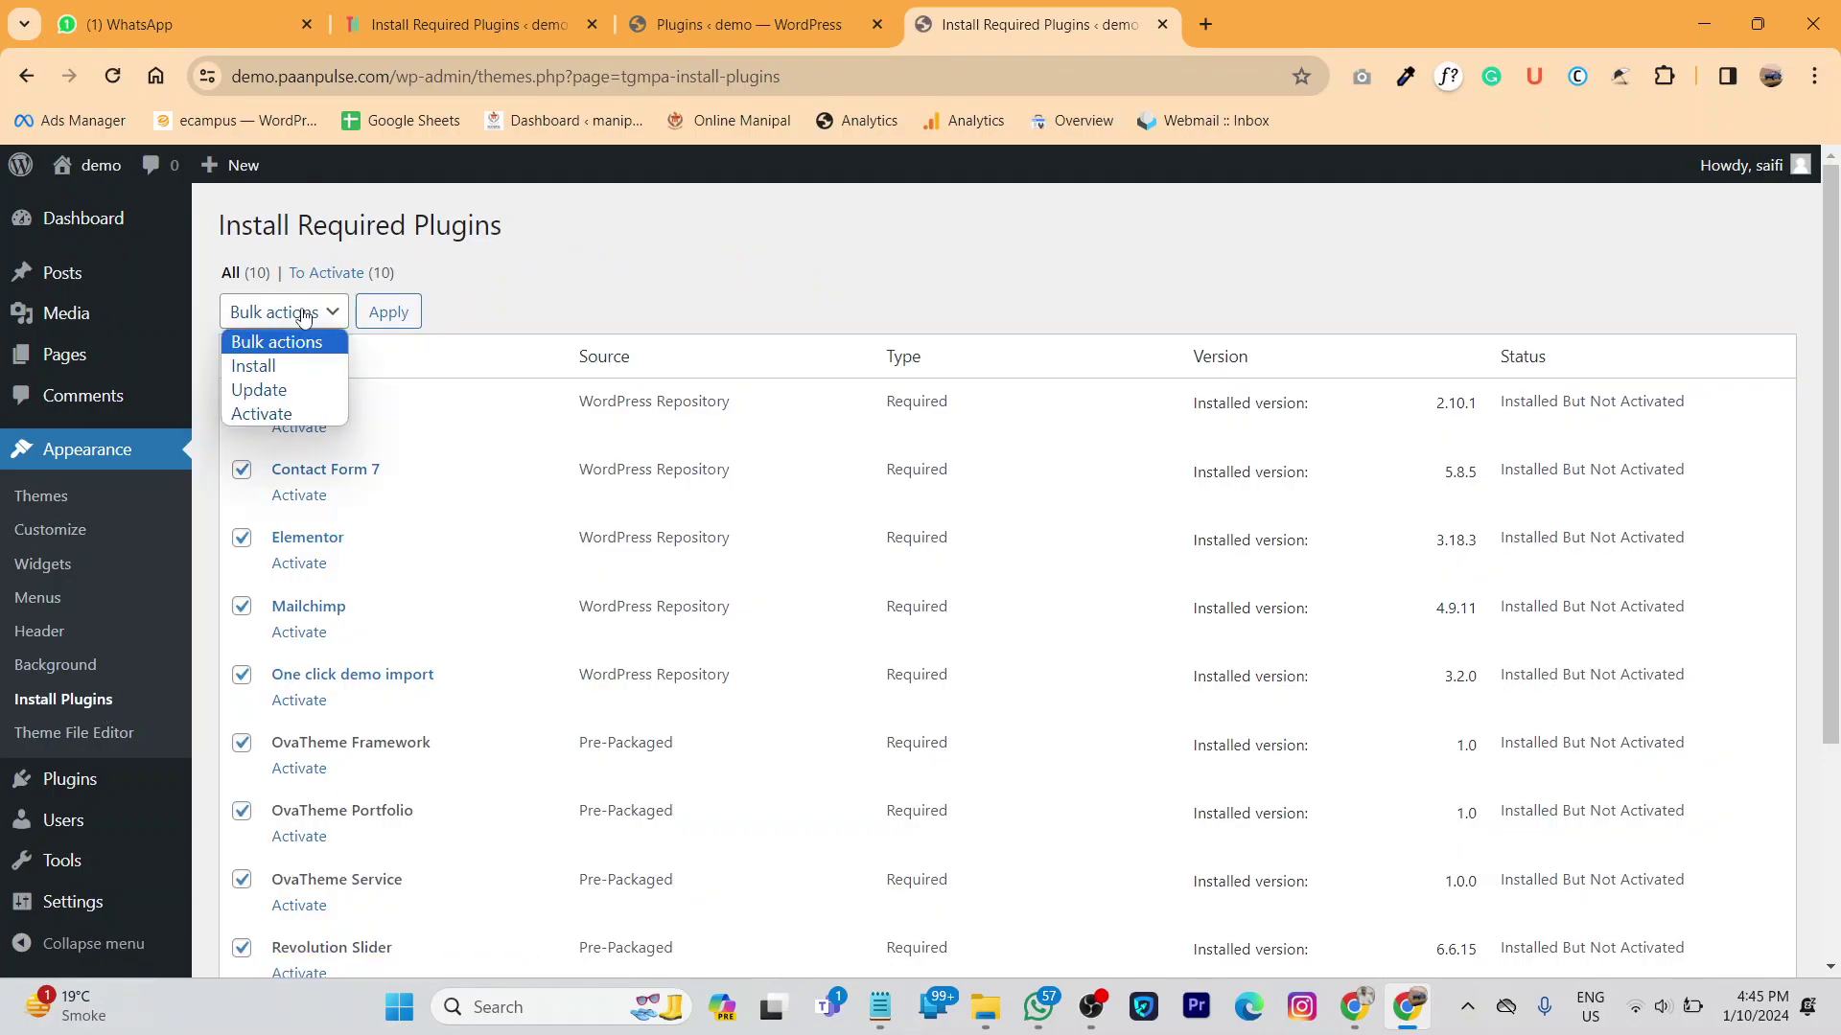
click(268, 414)
scroll(272, 419, down, 3)
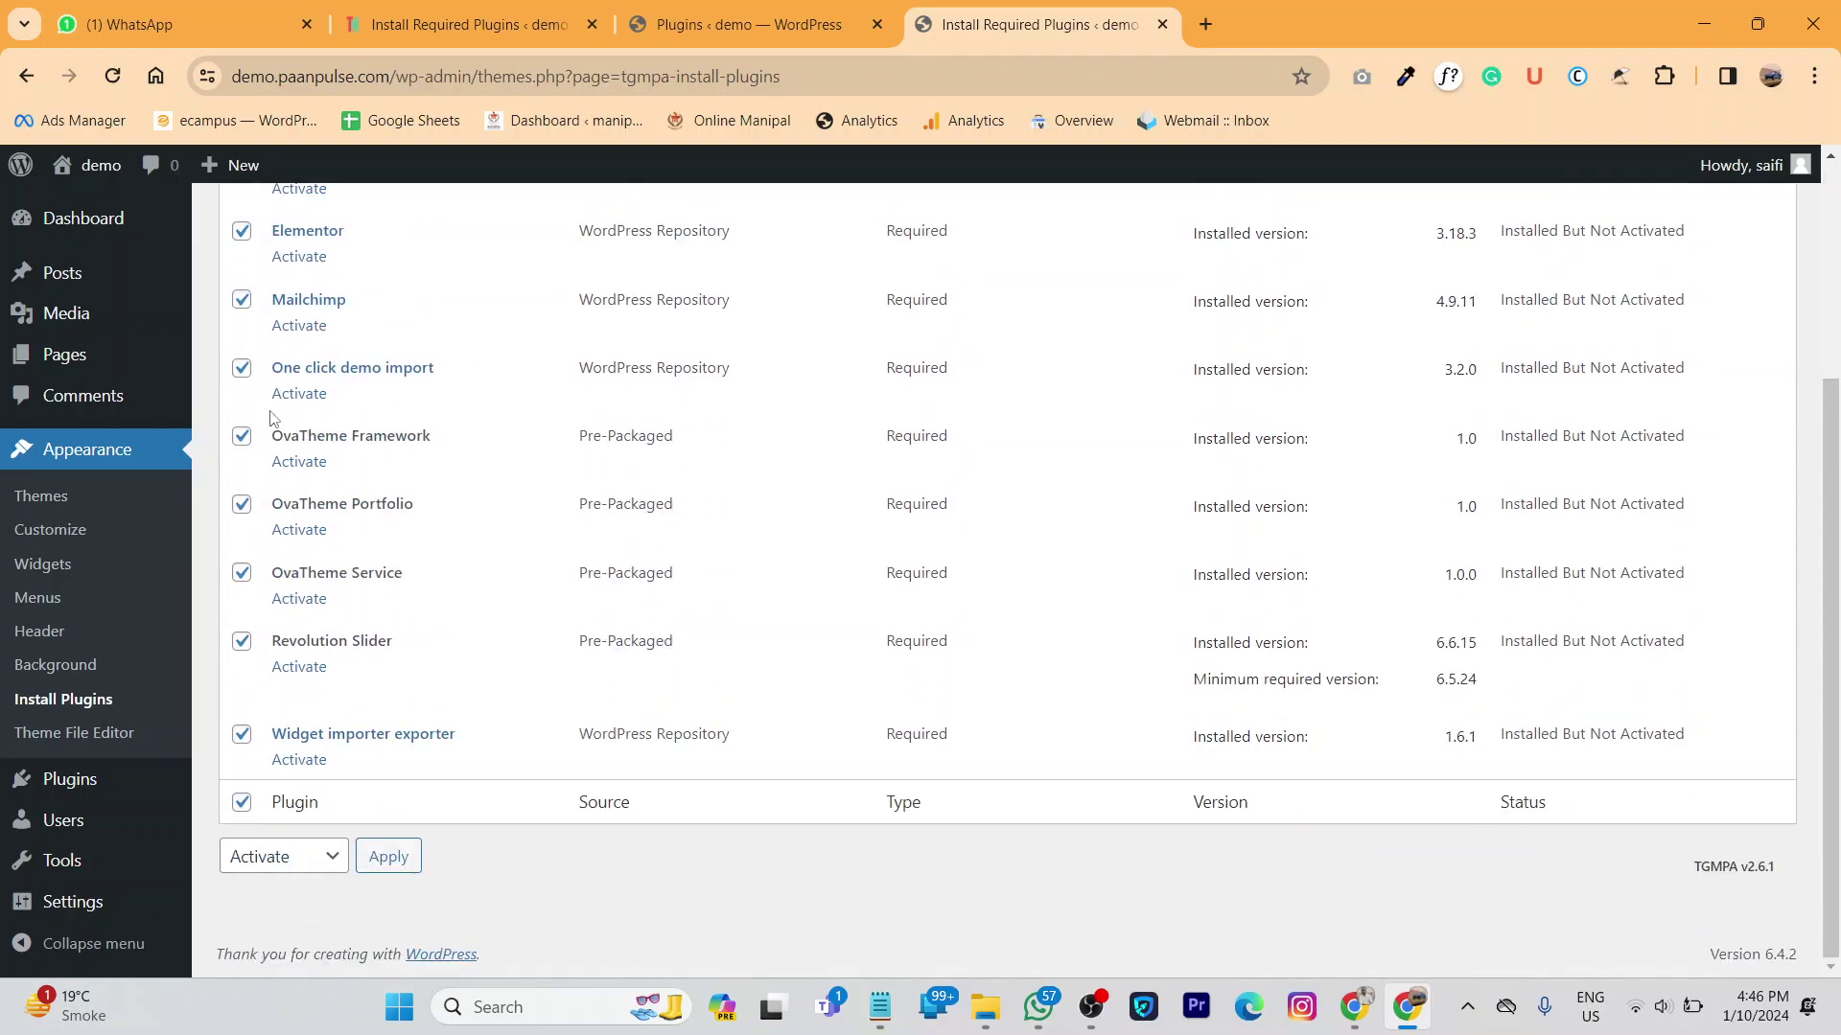
scroll(271, 419, up, 3)
click(395, 309)
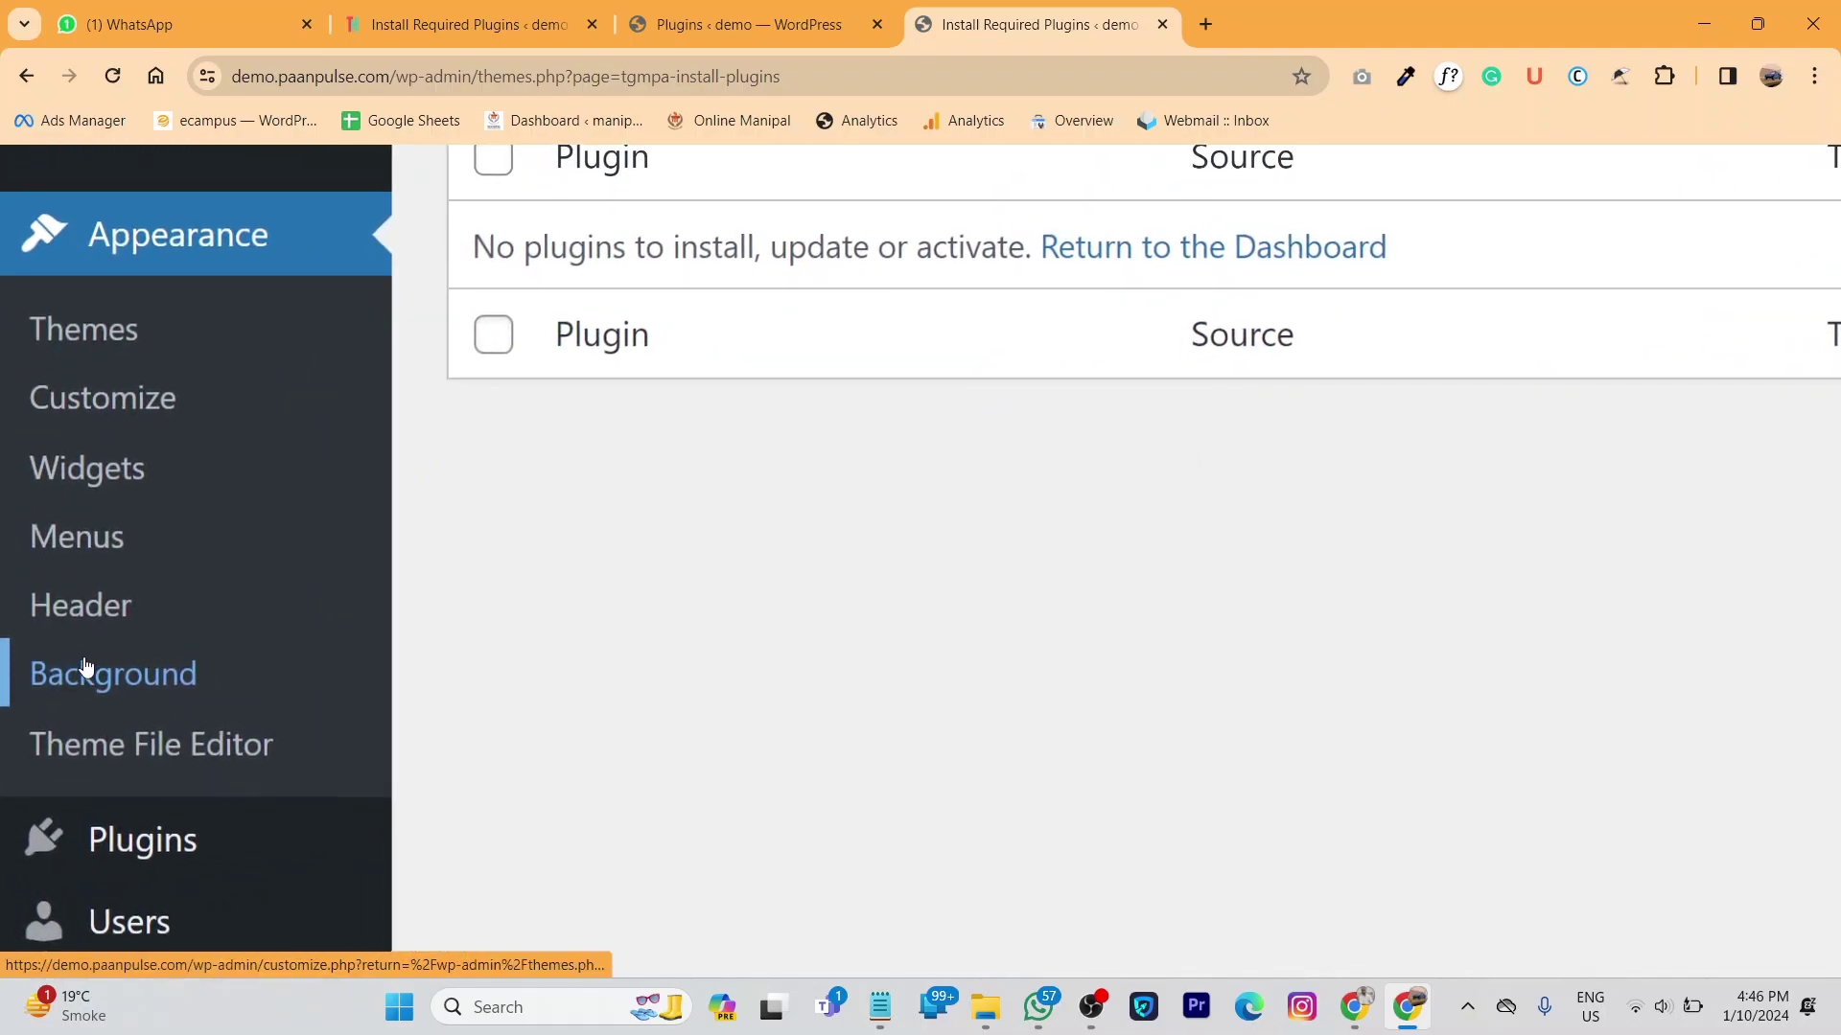
scroll(85, 665, down, 2)
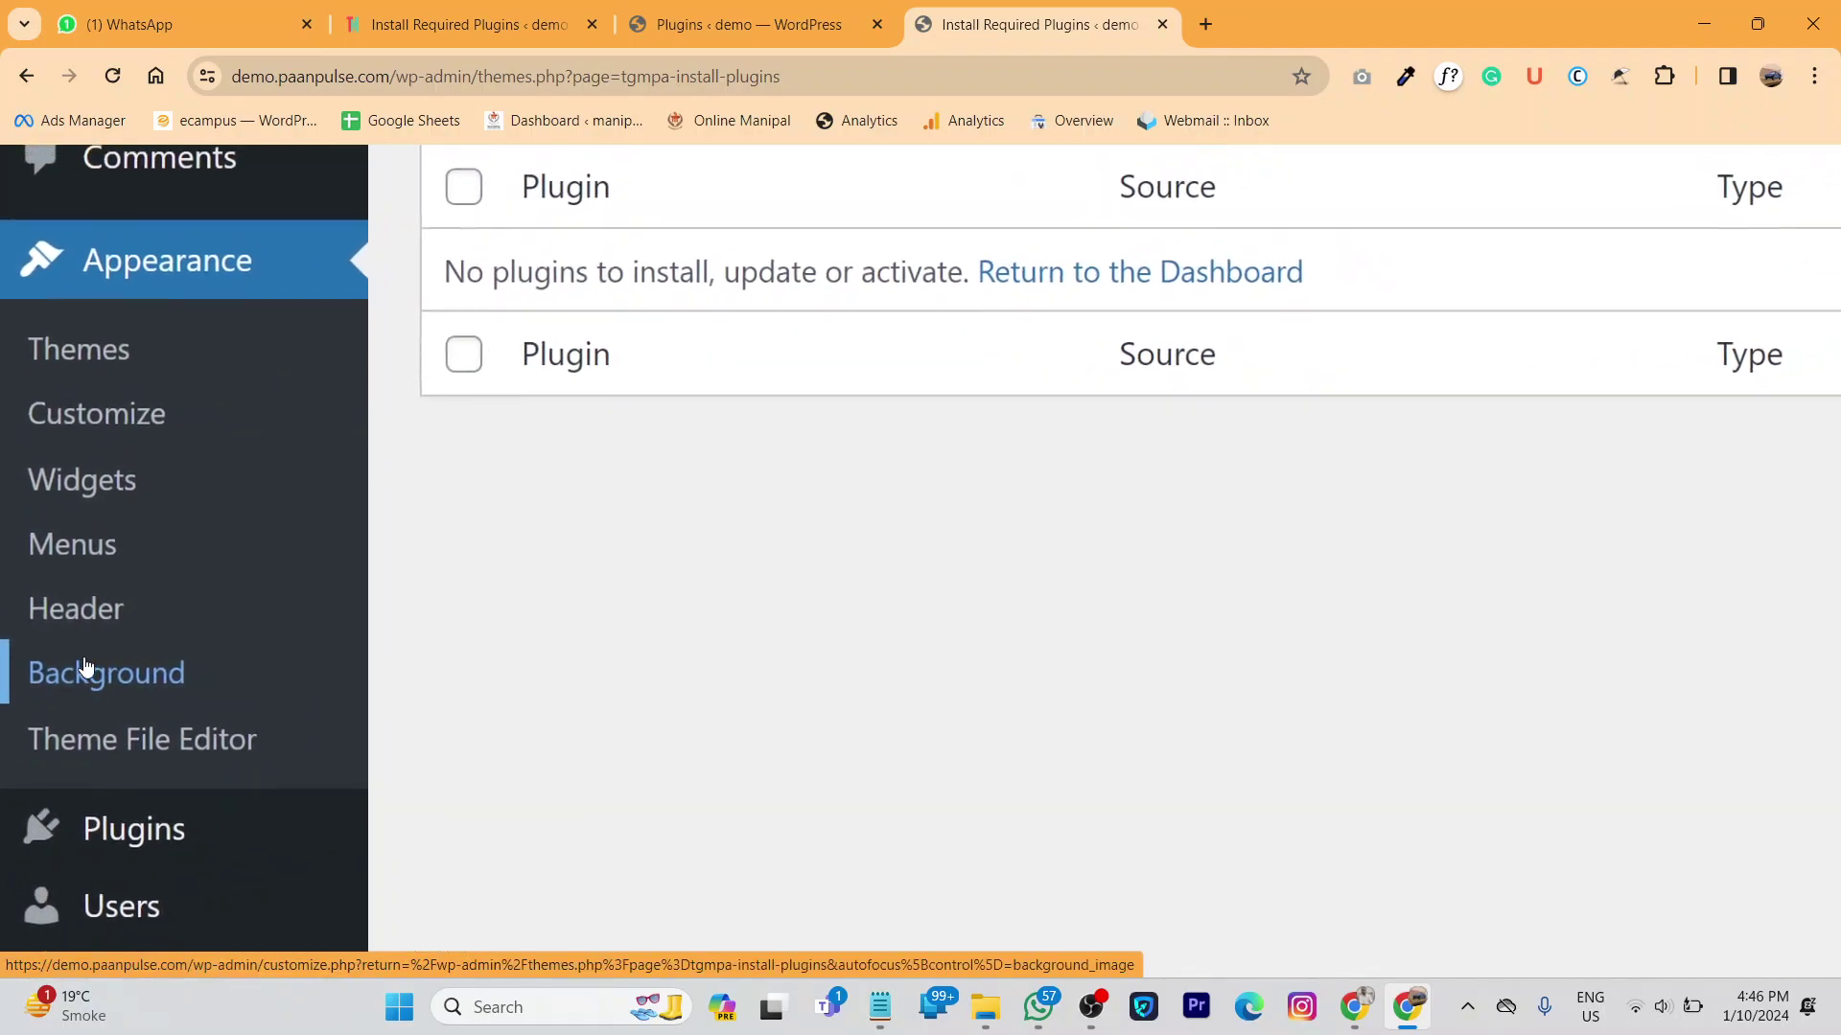
scroll(84, 664, down, 2)
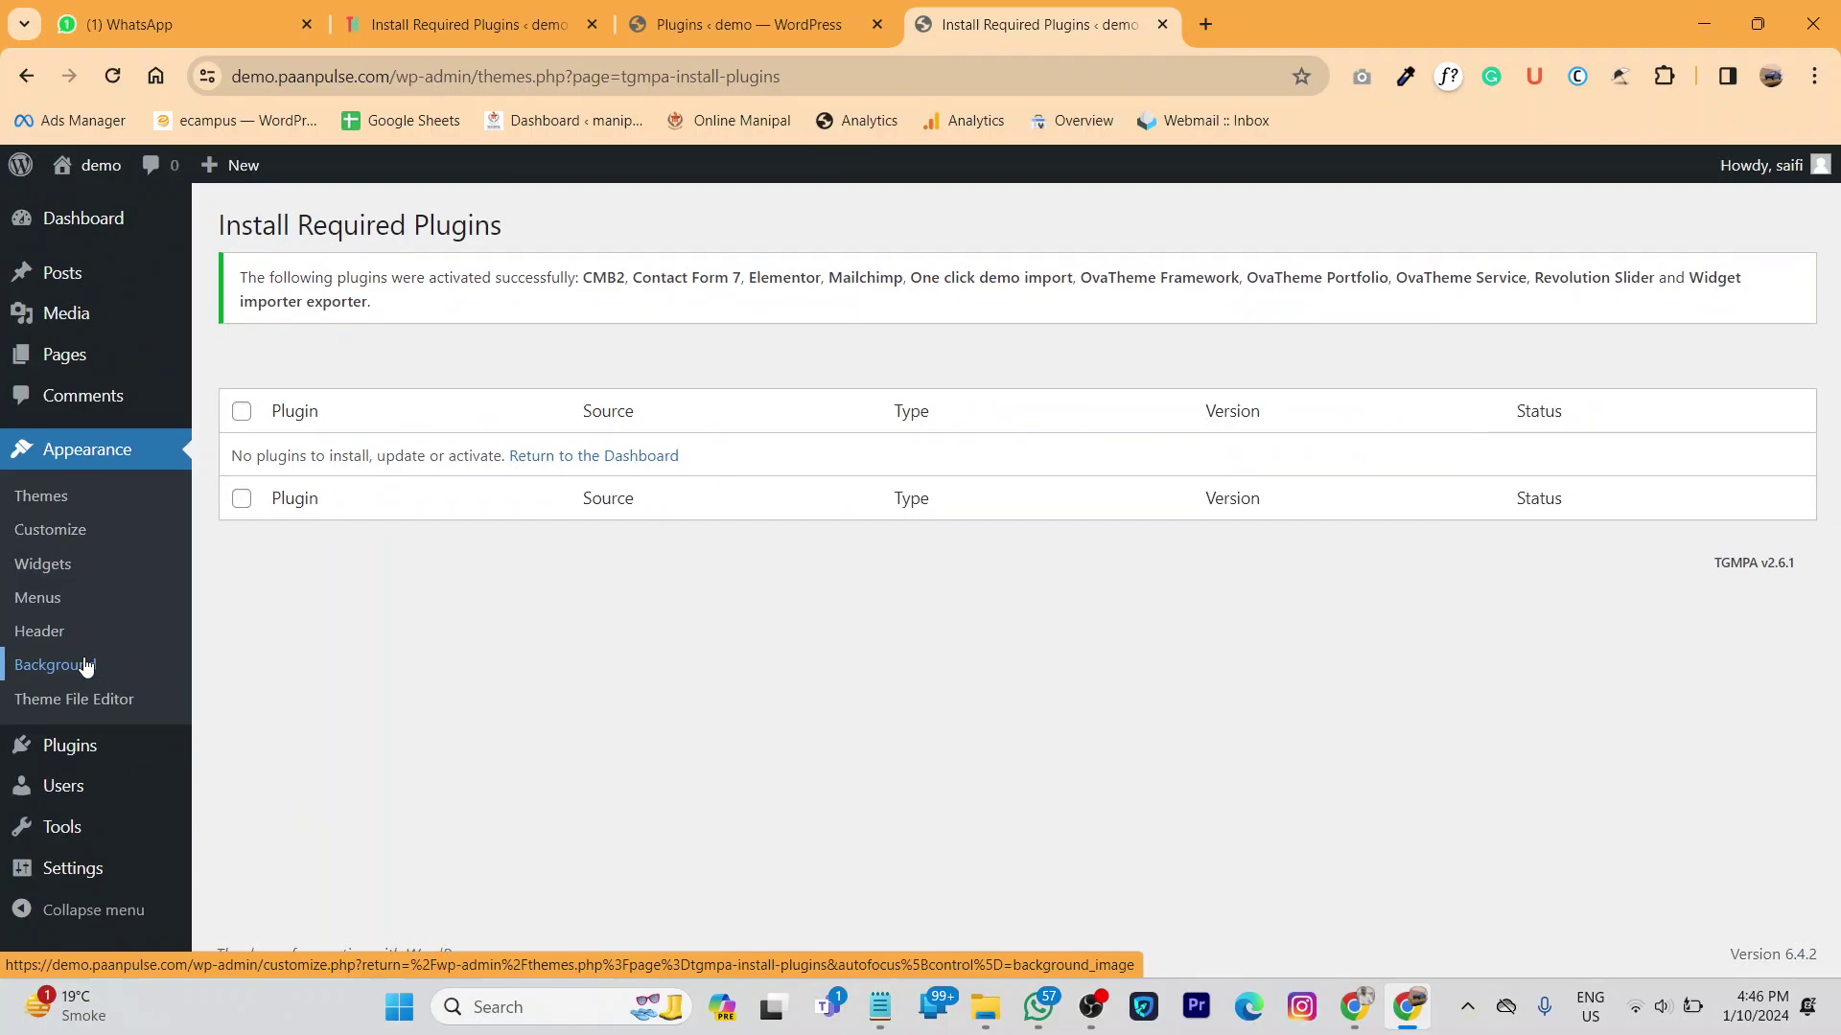
click(107, 631)
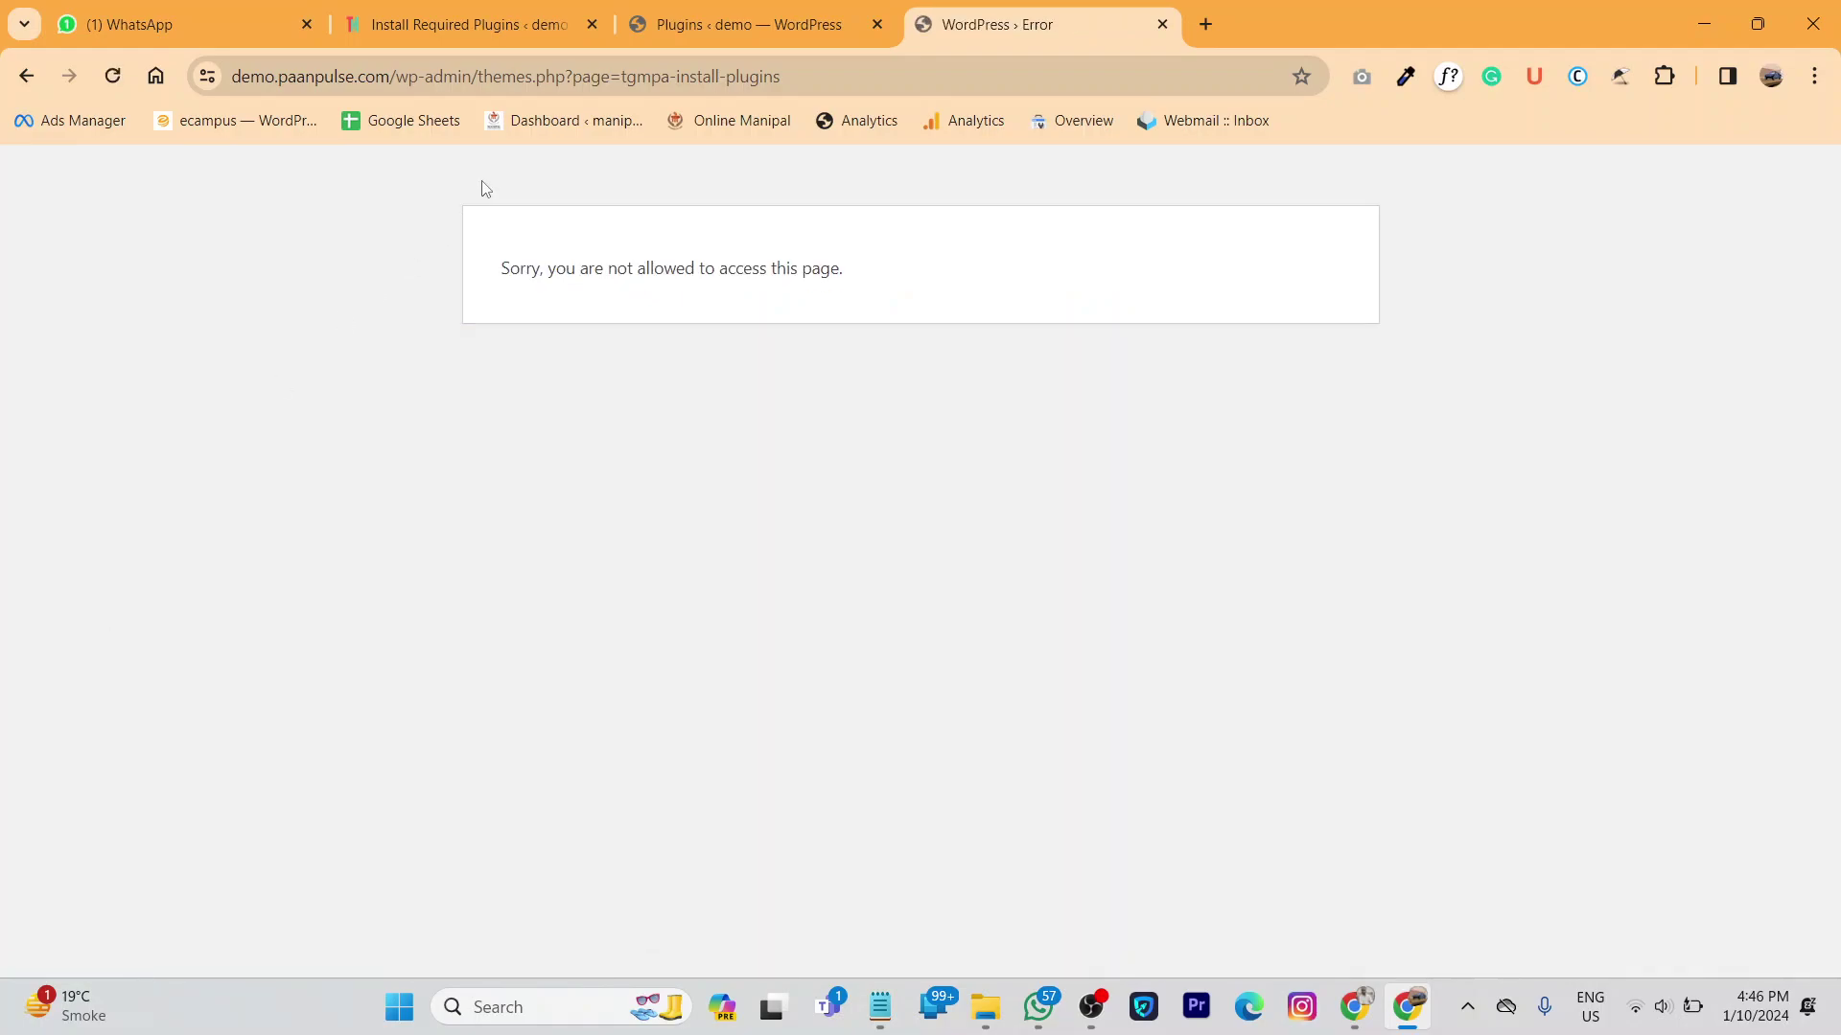
- Cut the installer path from the address so it loads /wp-admin/
drag(464, 76, 781, 77)
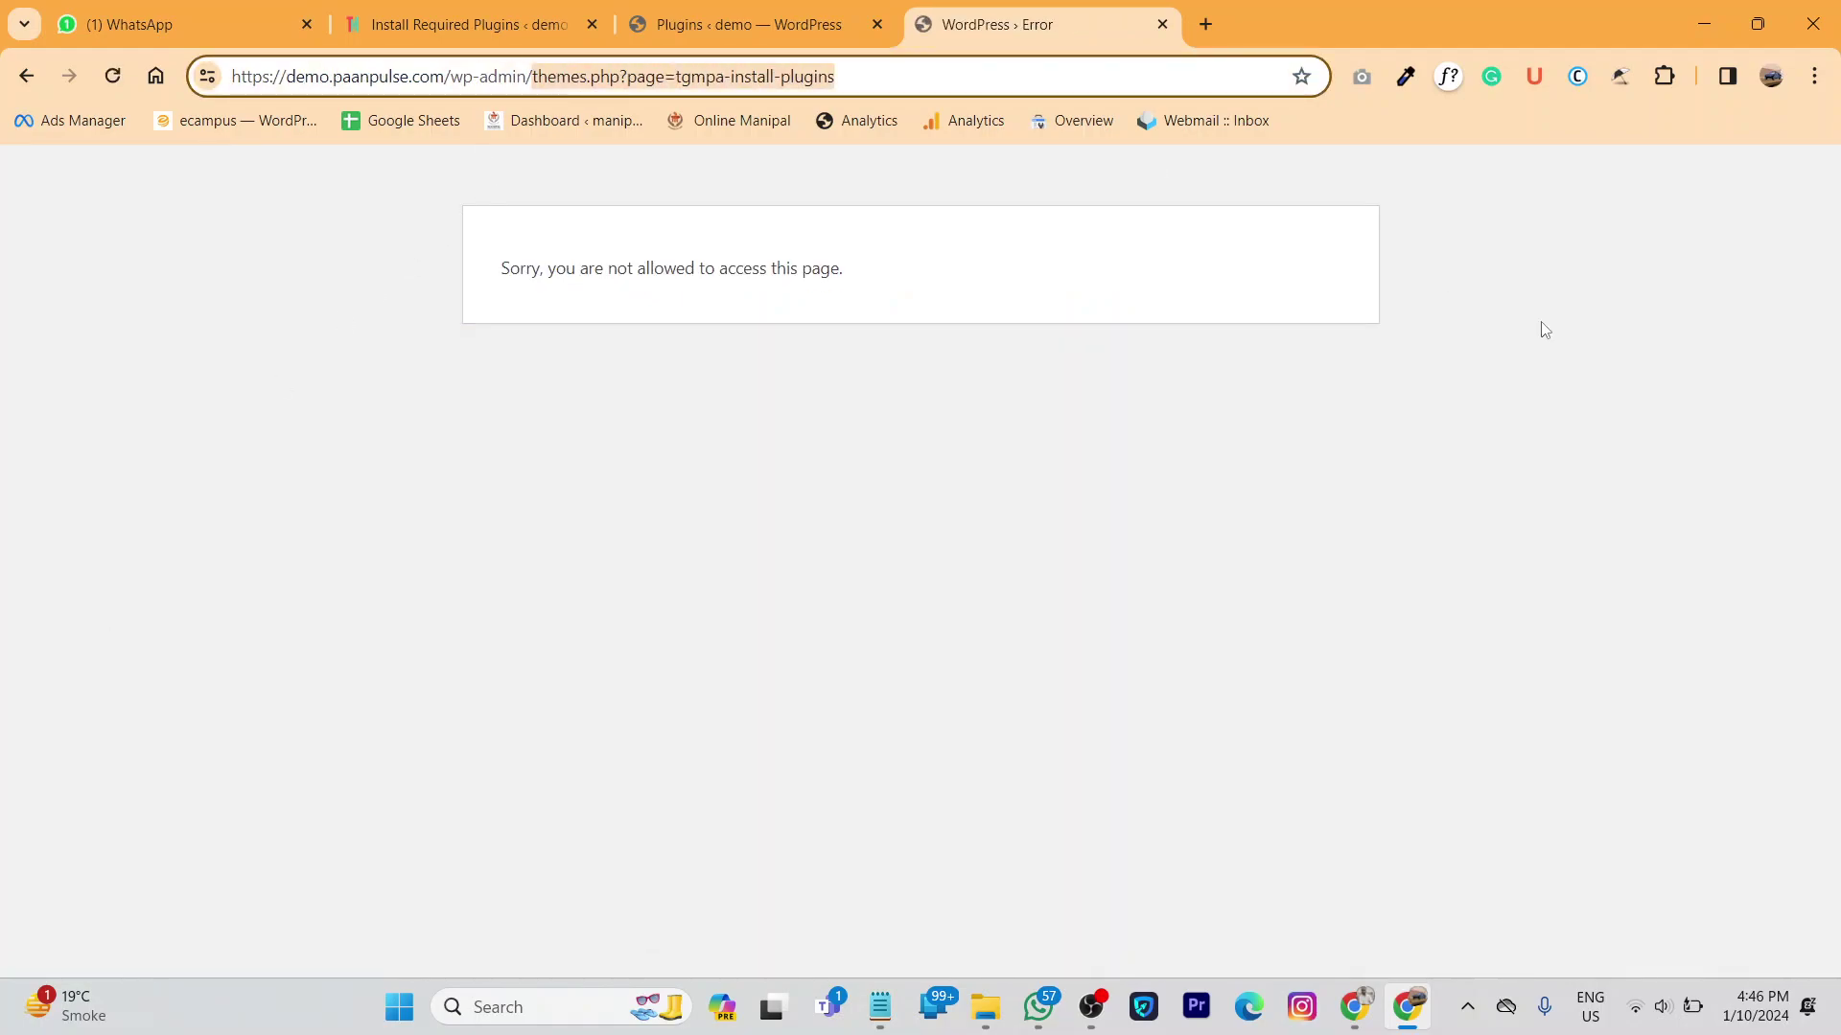
key(BackSpace)
key(Return)
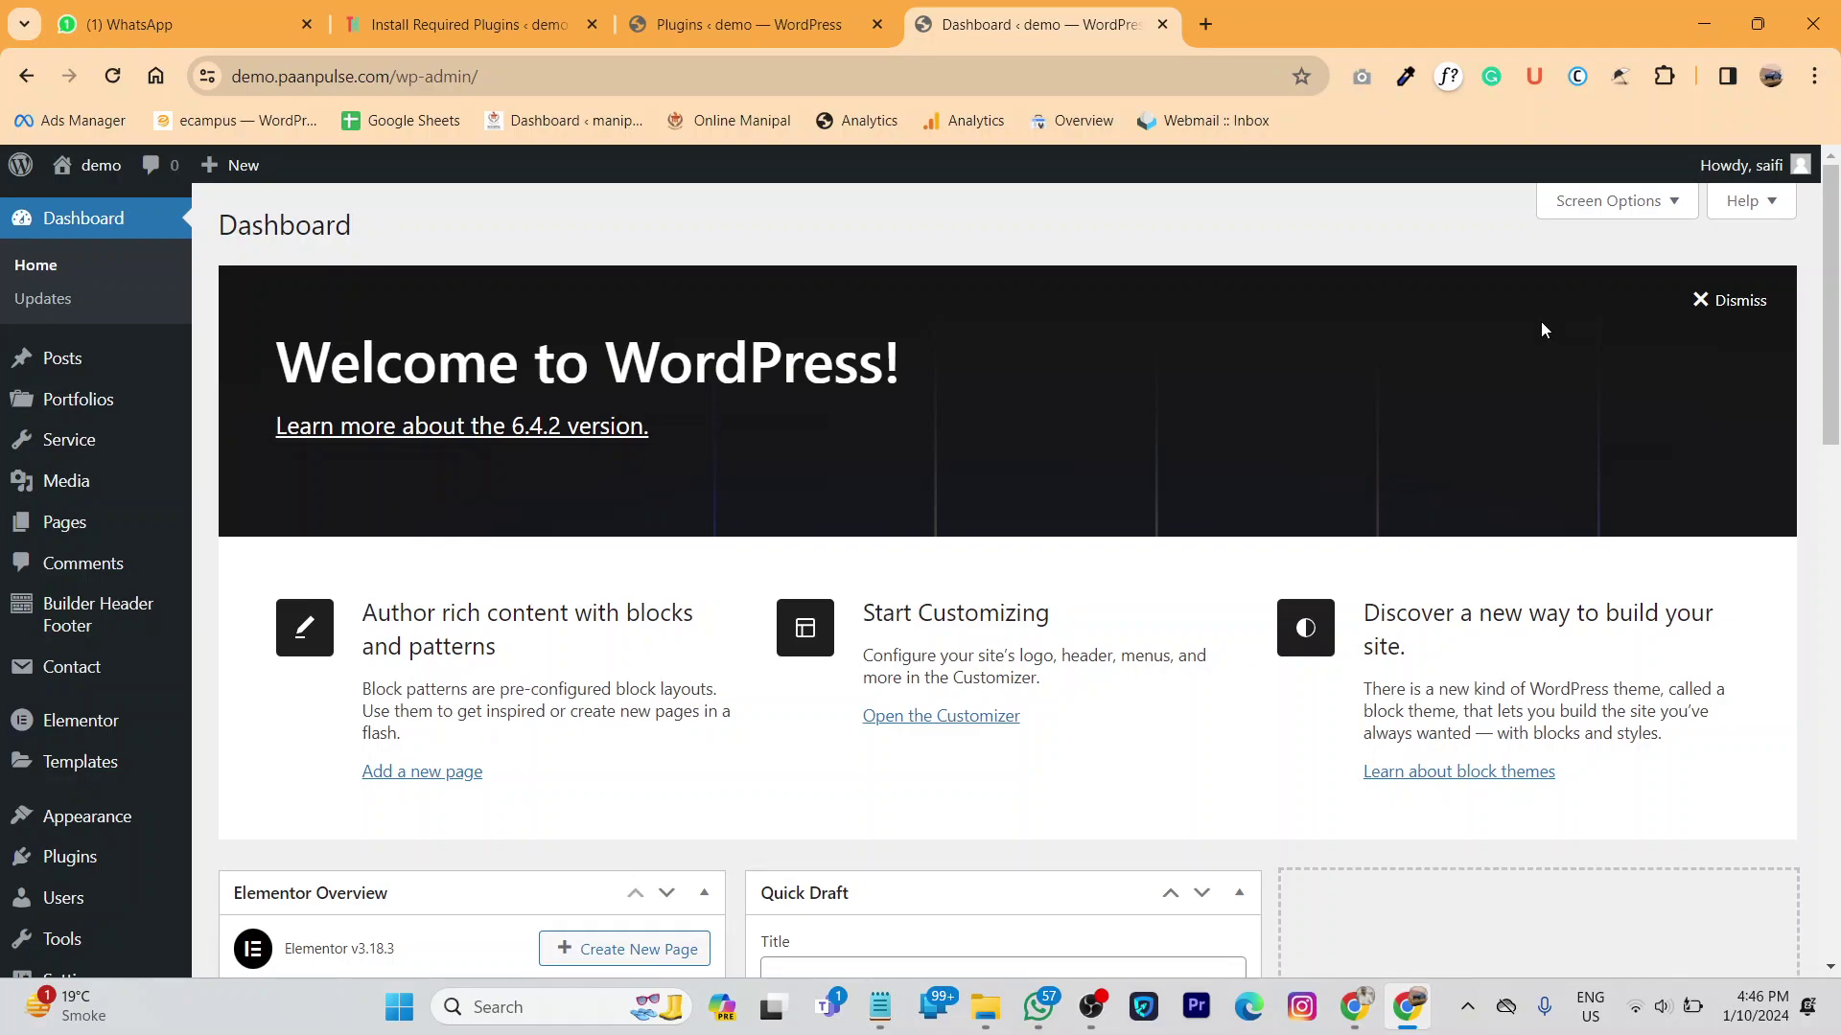
- From the Dashboard, open Appearance > Import Demo Data
scroll(1540, 320, down, 2)
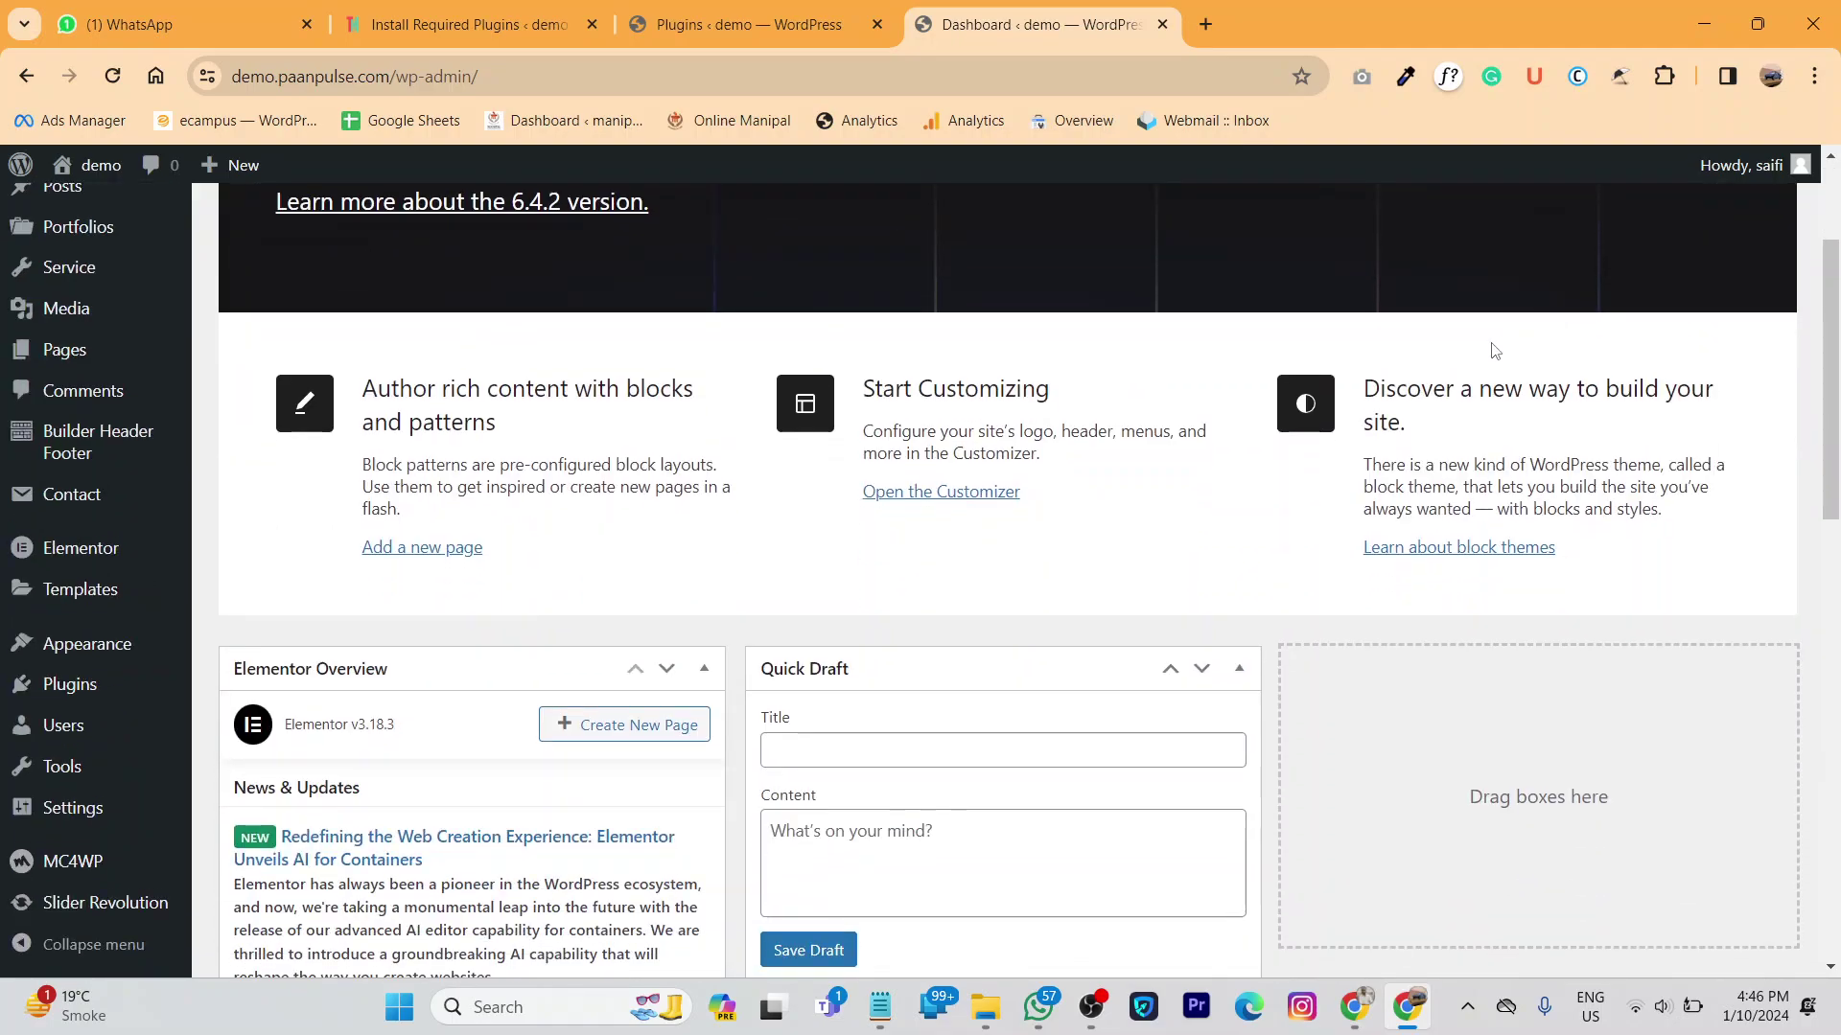
scroll(1495, 350, down, 3)
mouse_move(56, 668)
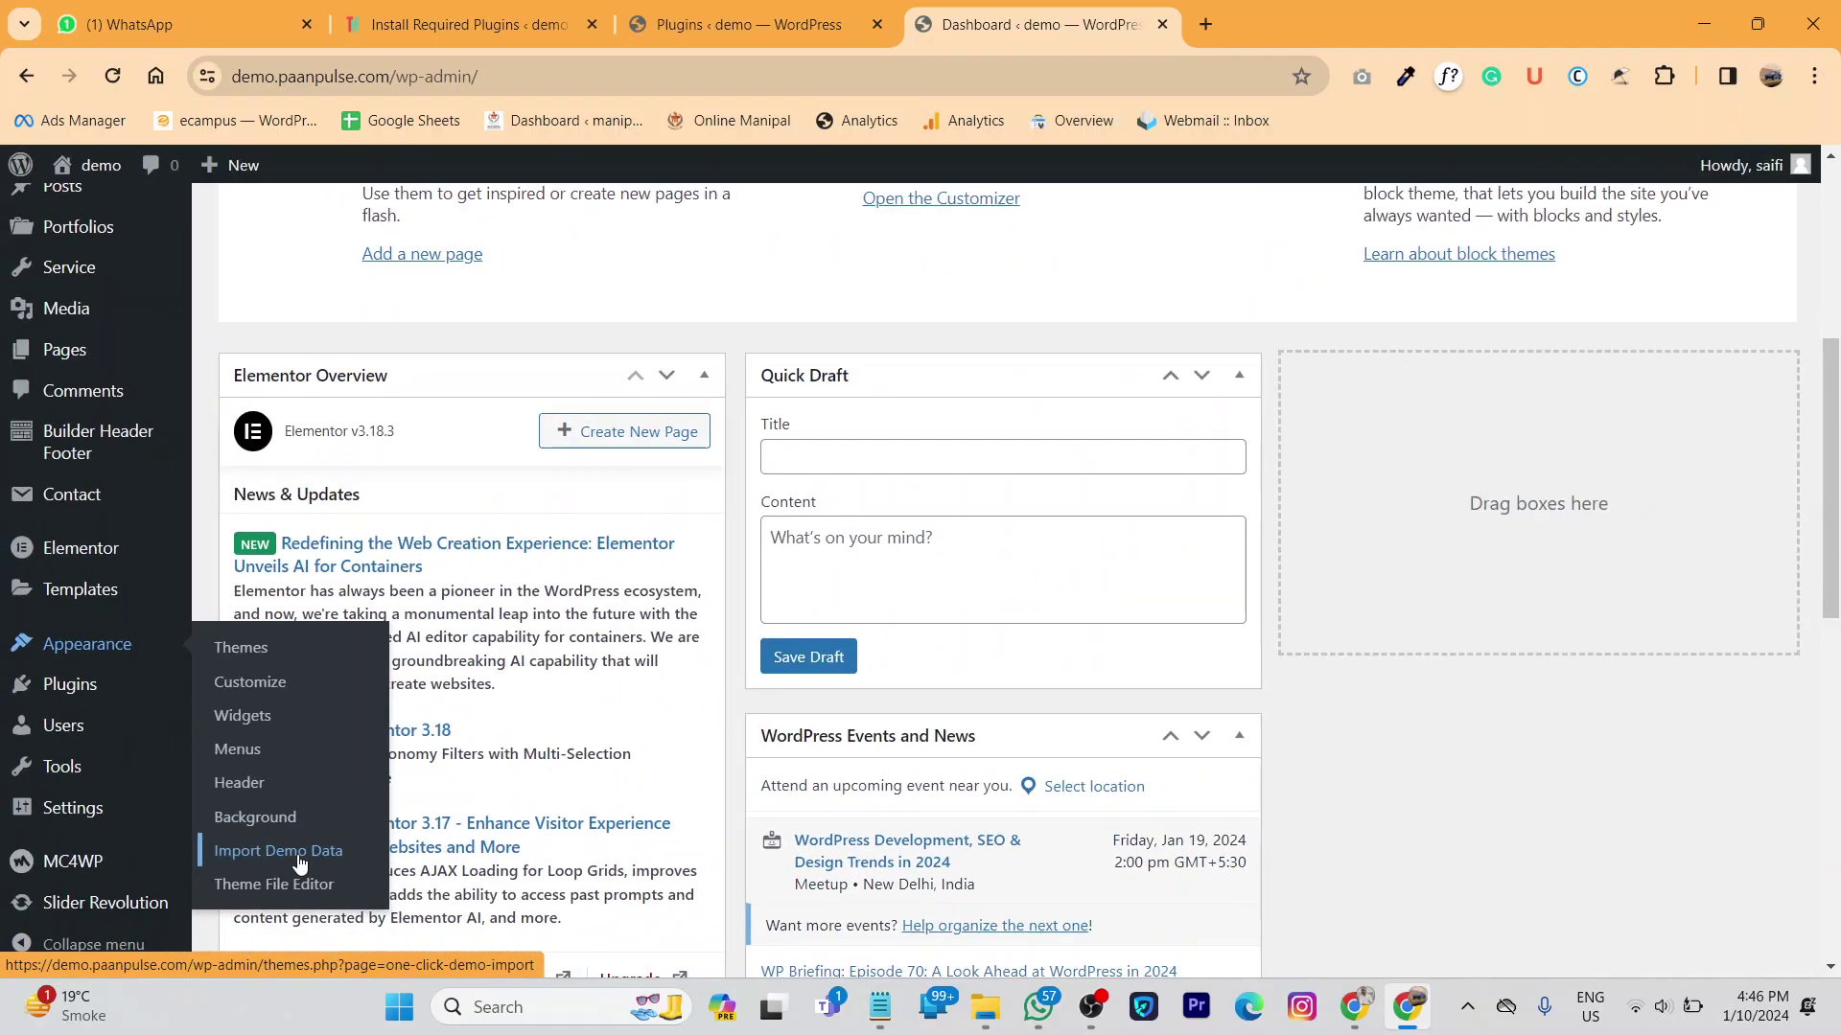
mouse_move(103, 775)
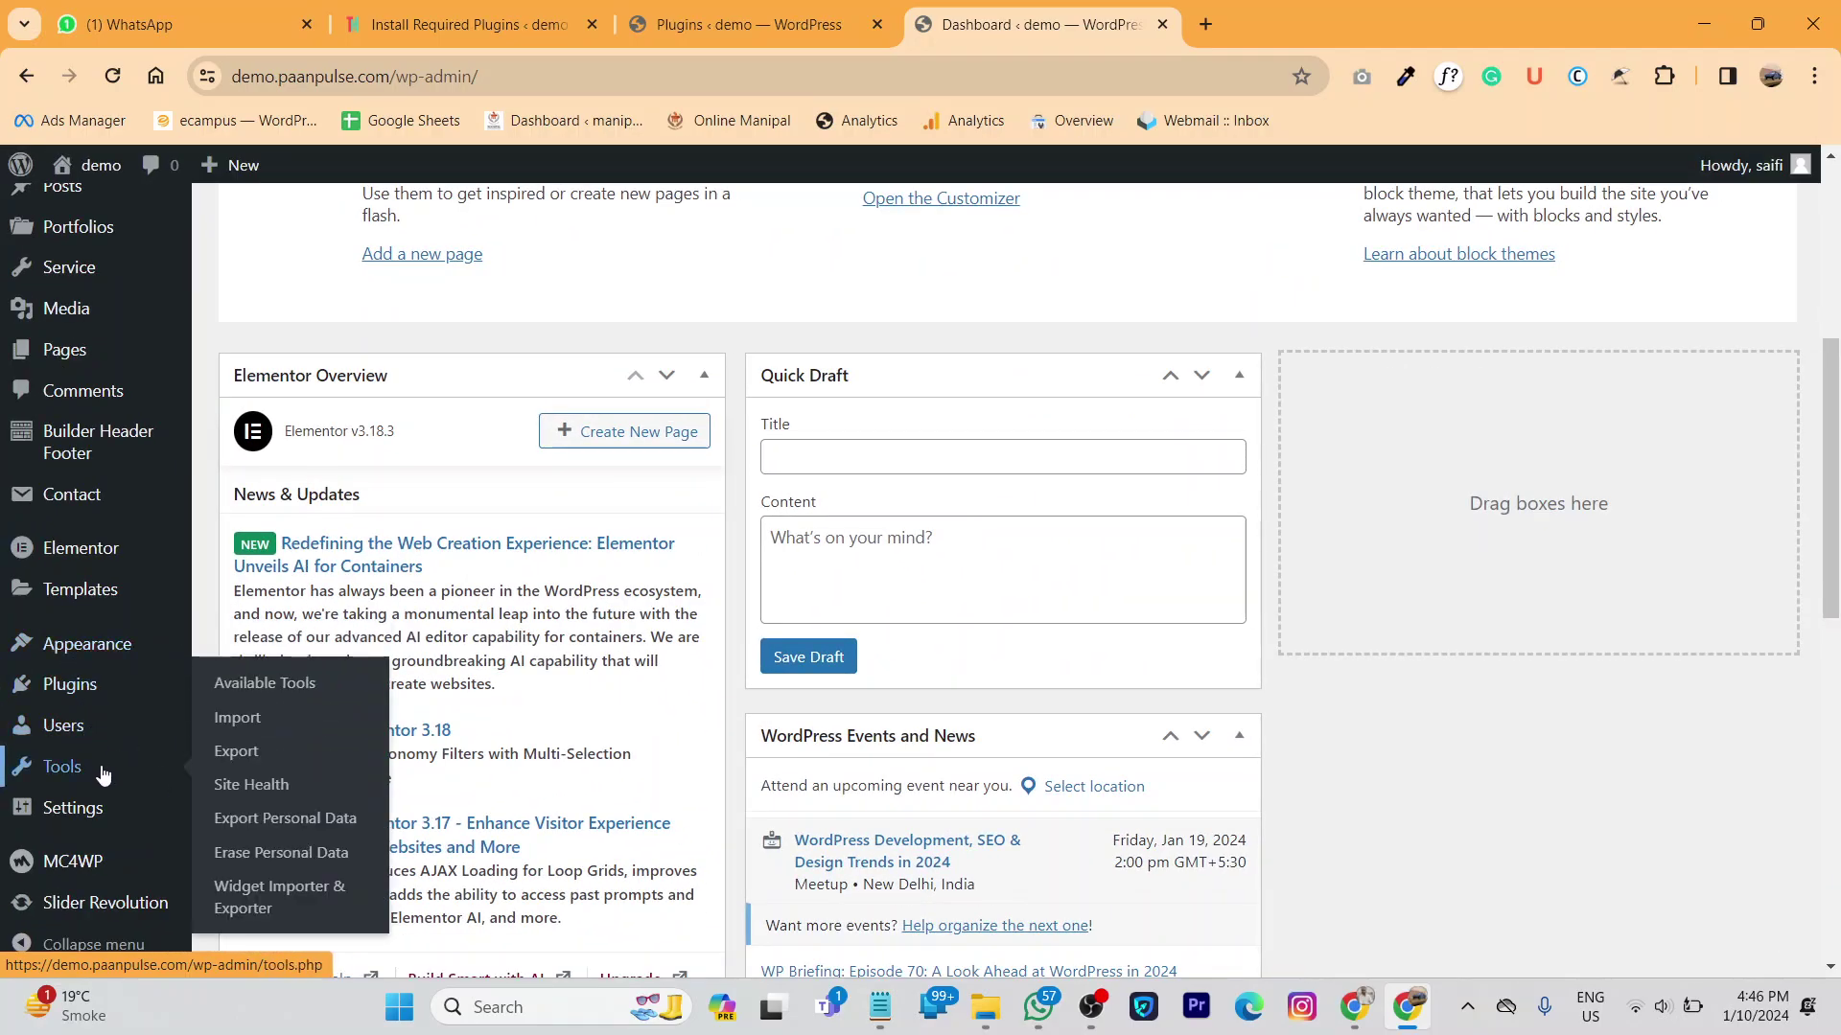
mouse_move(132, 676)
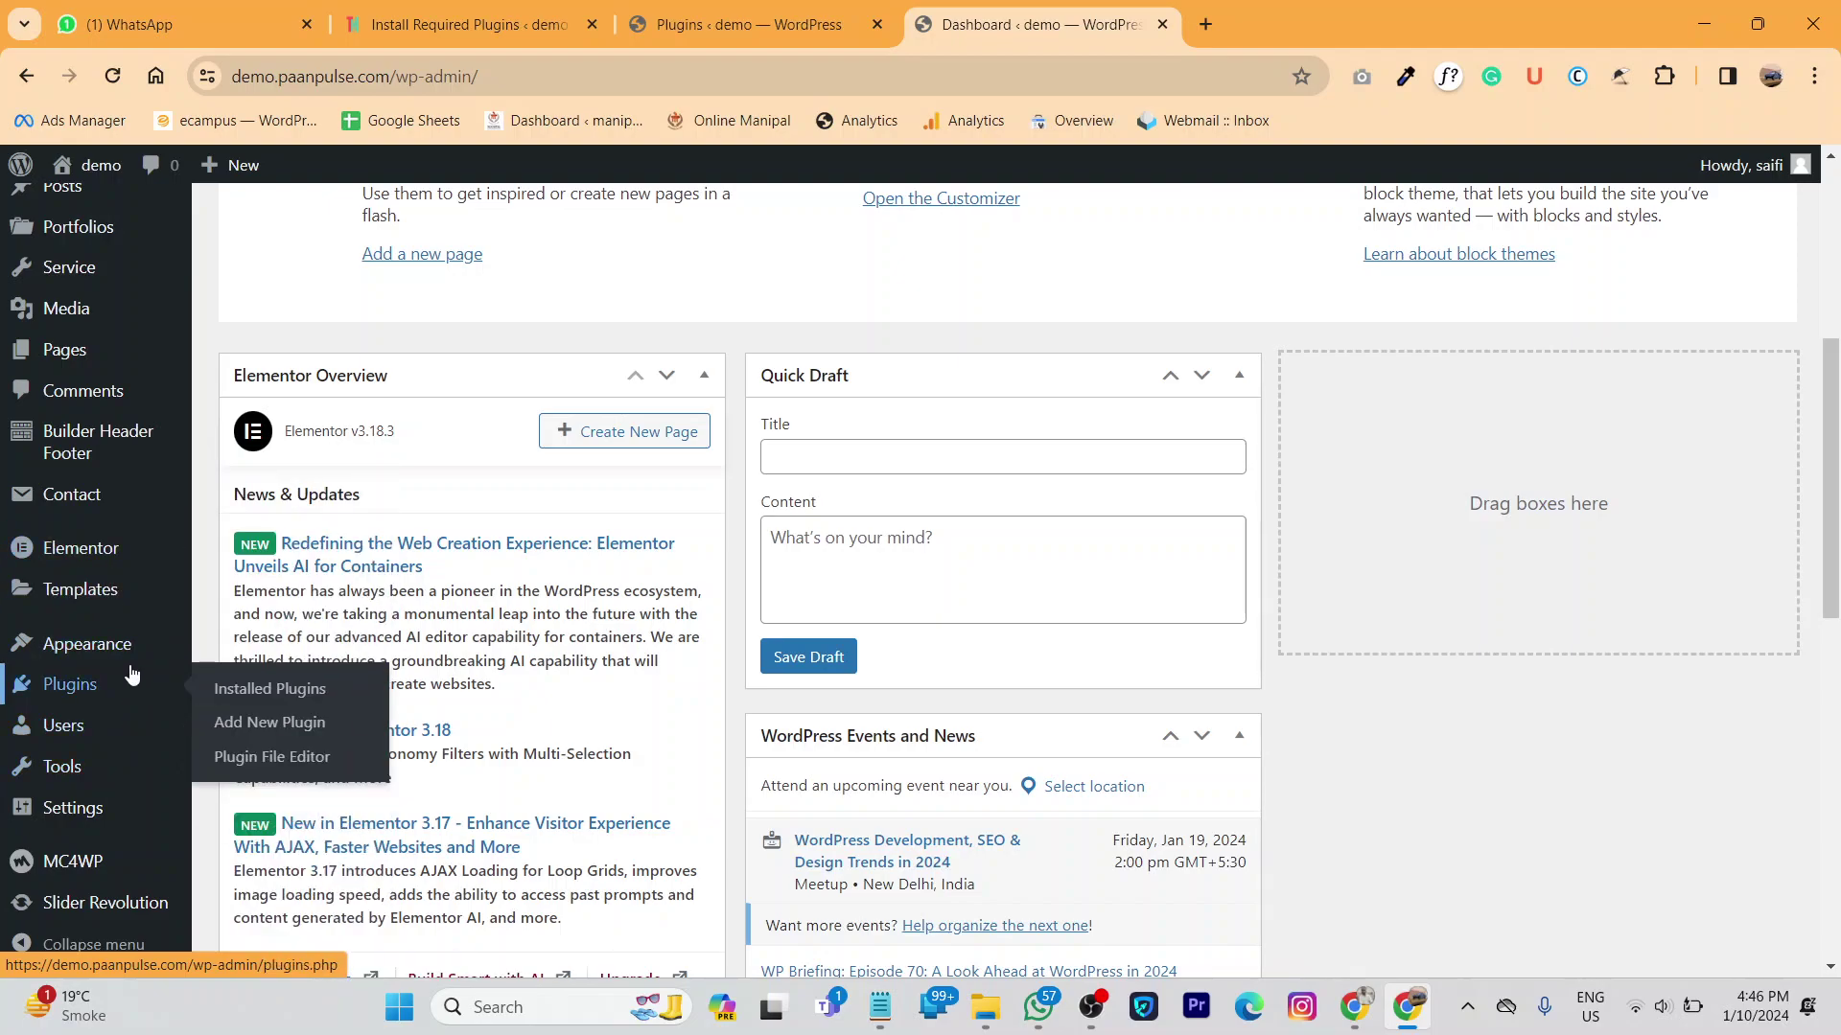
scroll(130, 676, up, 2)
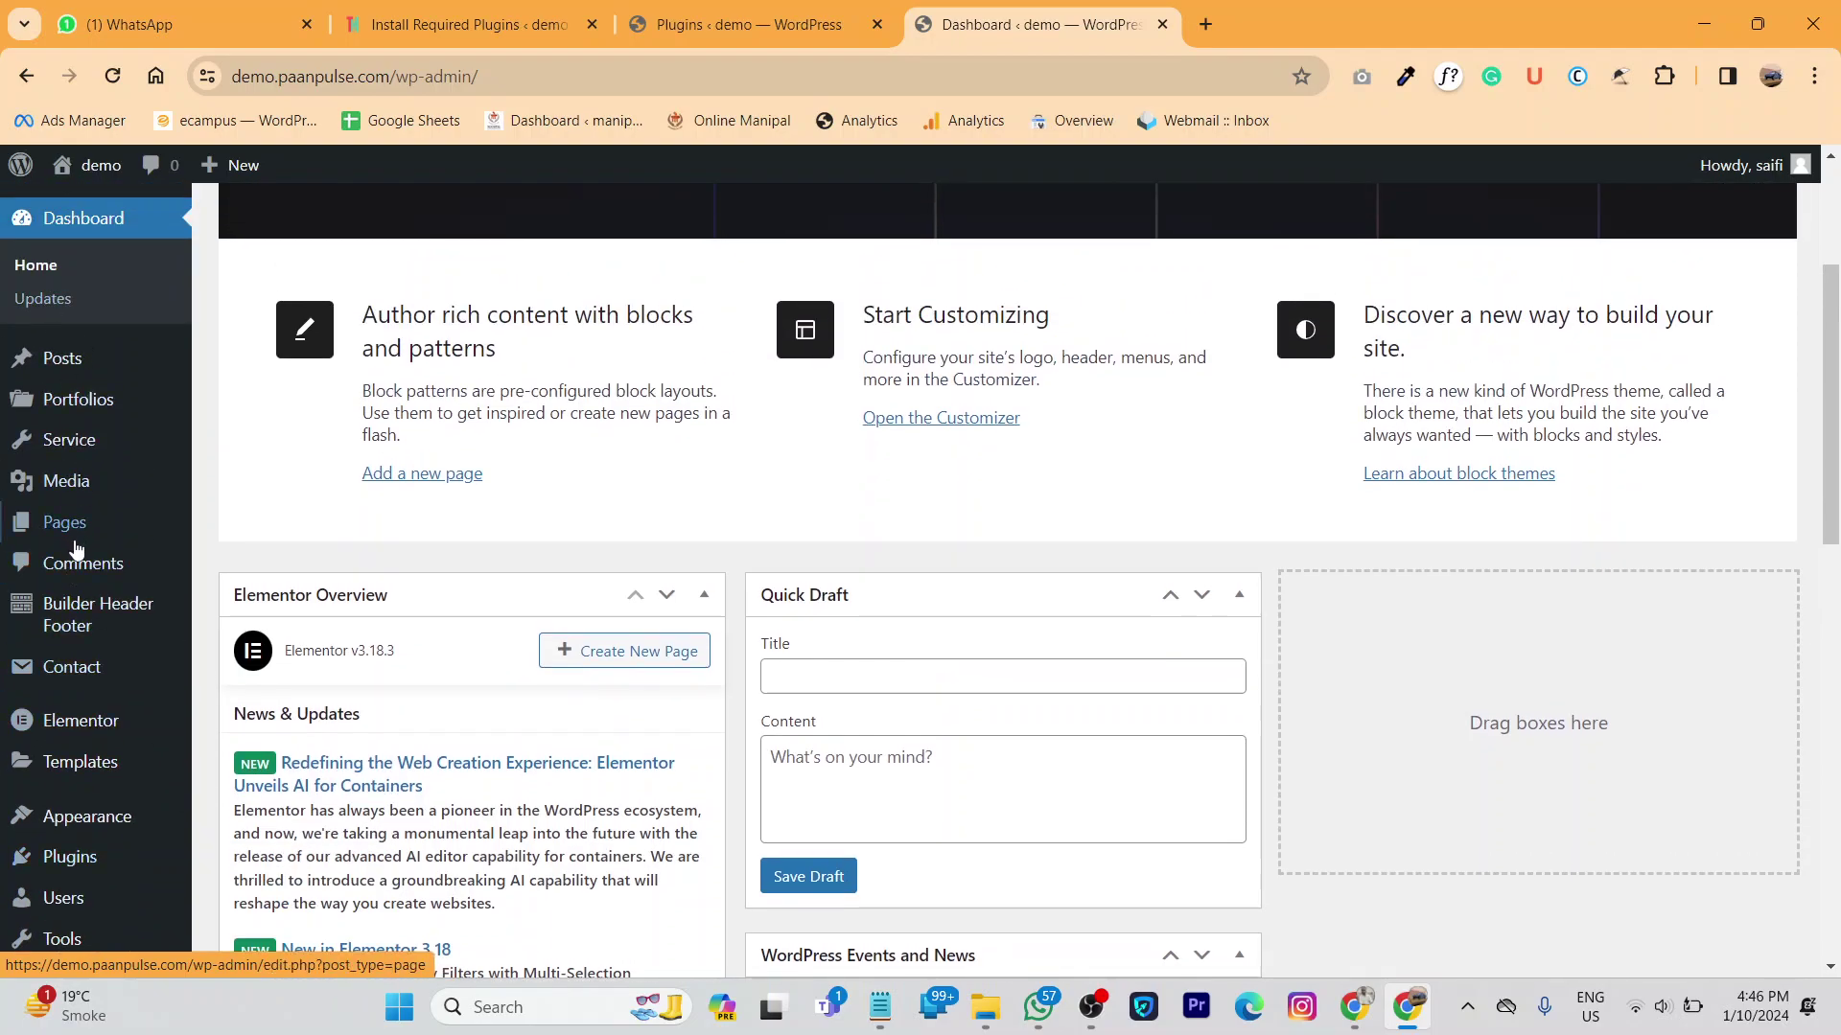
scroll(74, 563, down, 5)
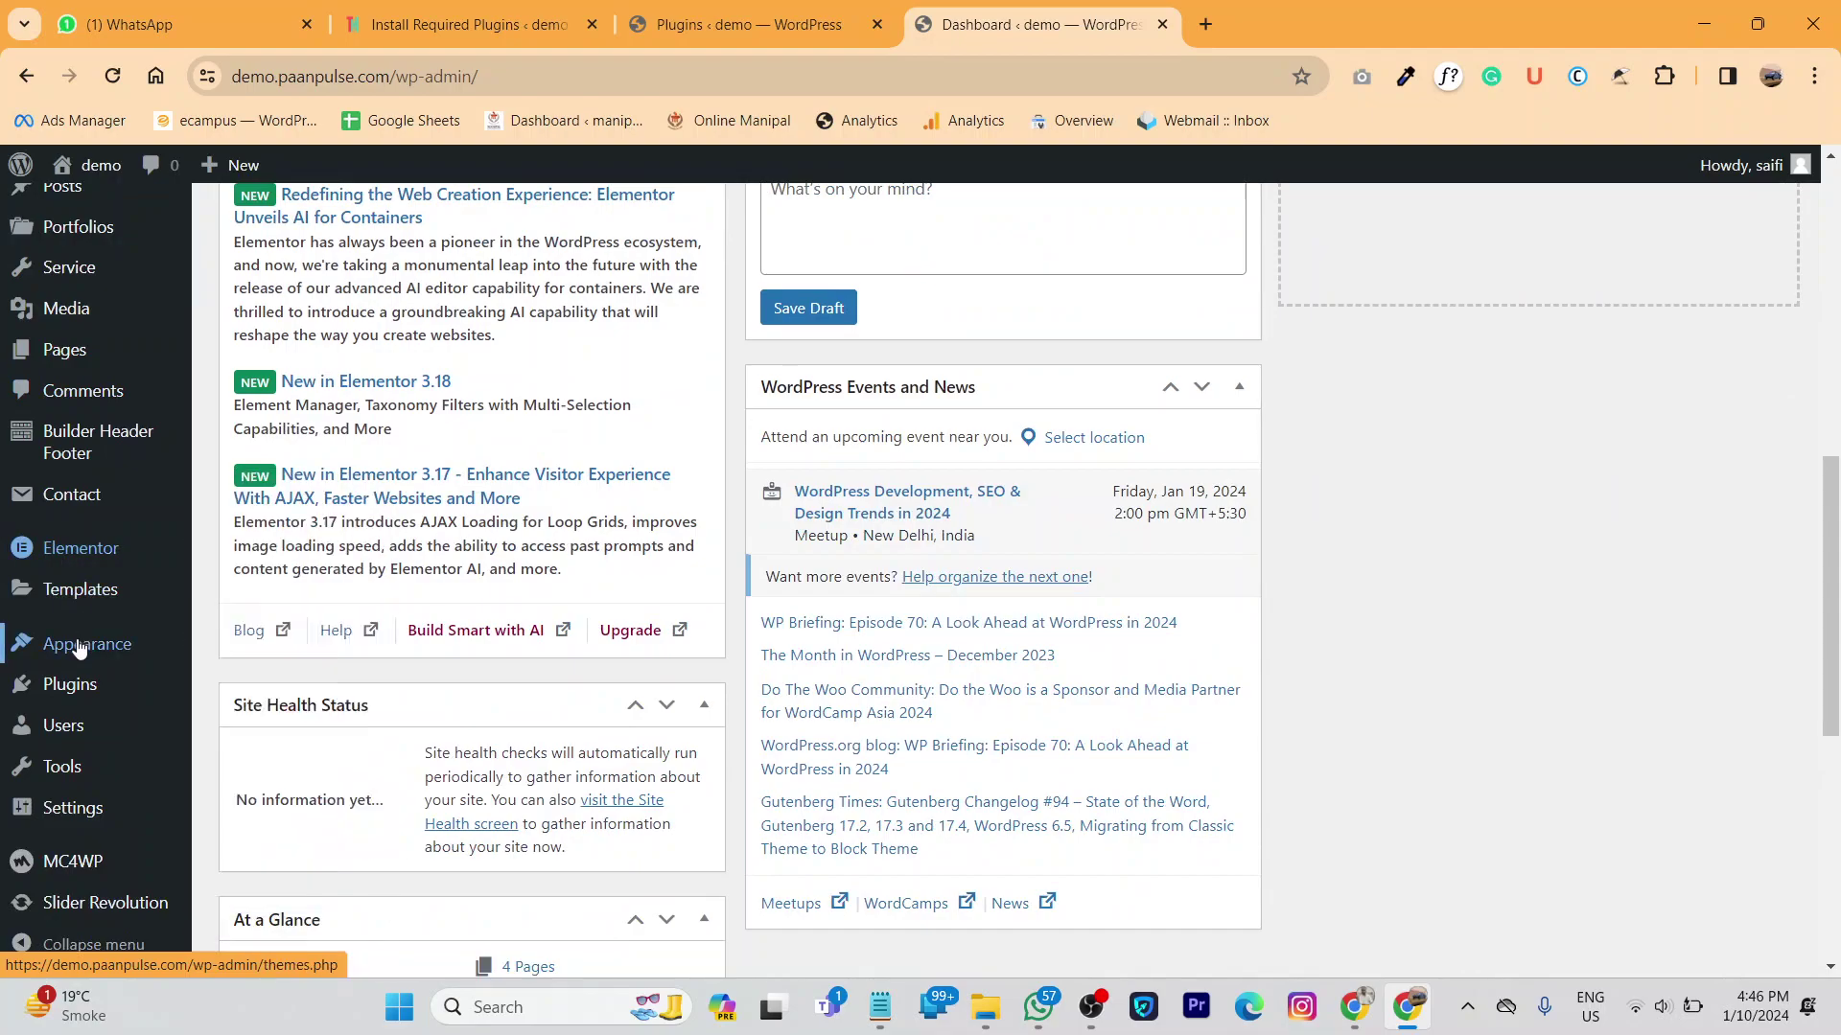
mouse_move(81, 644)
click(298, 865)
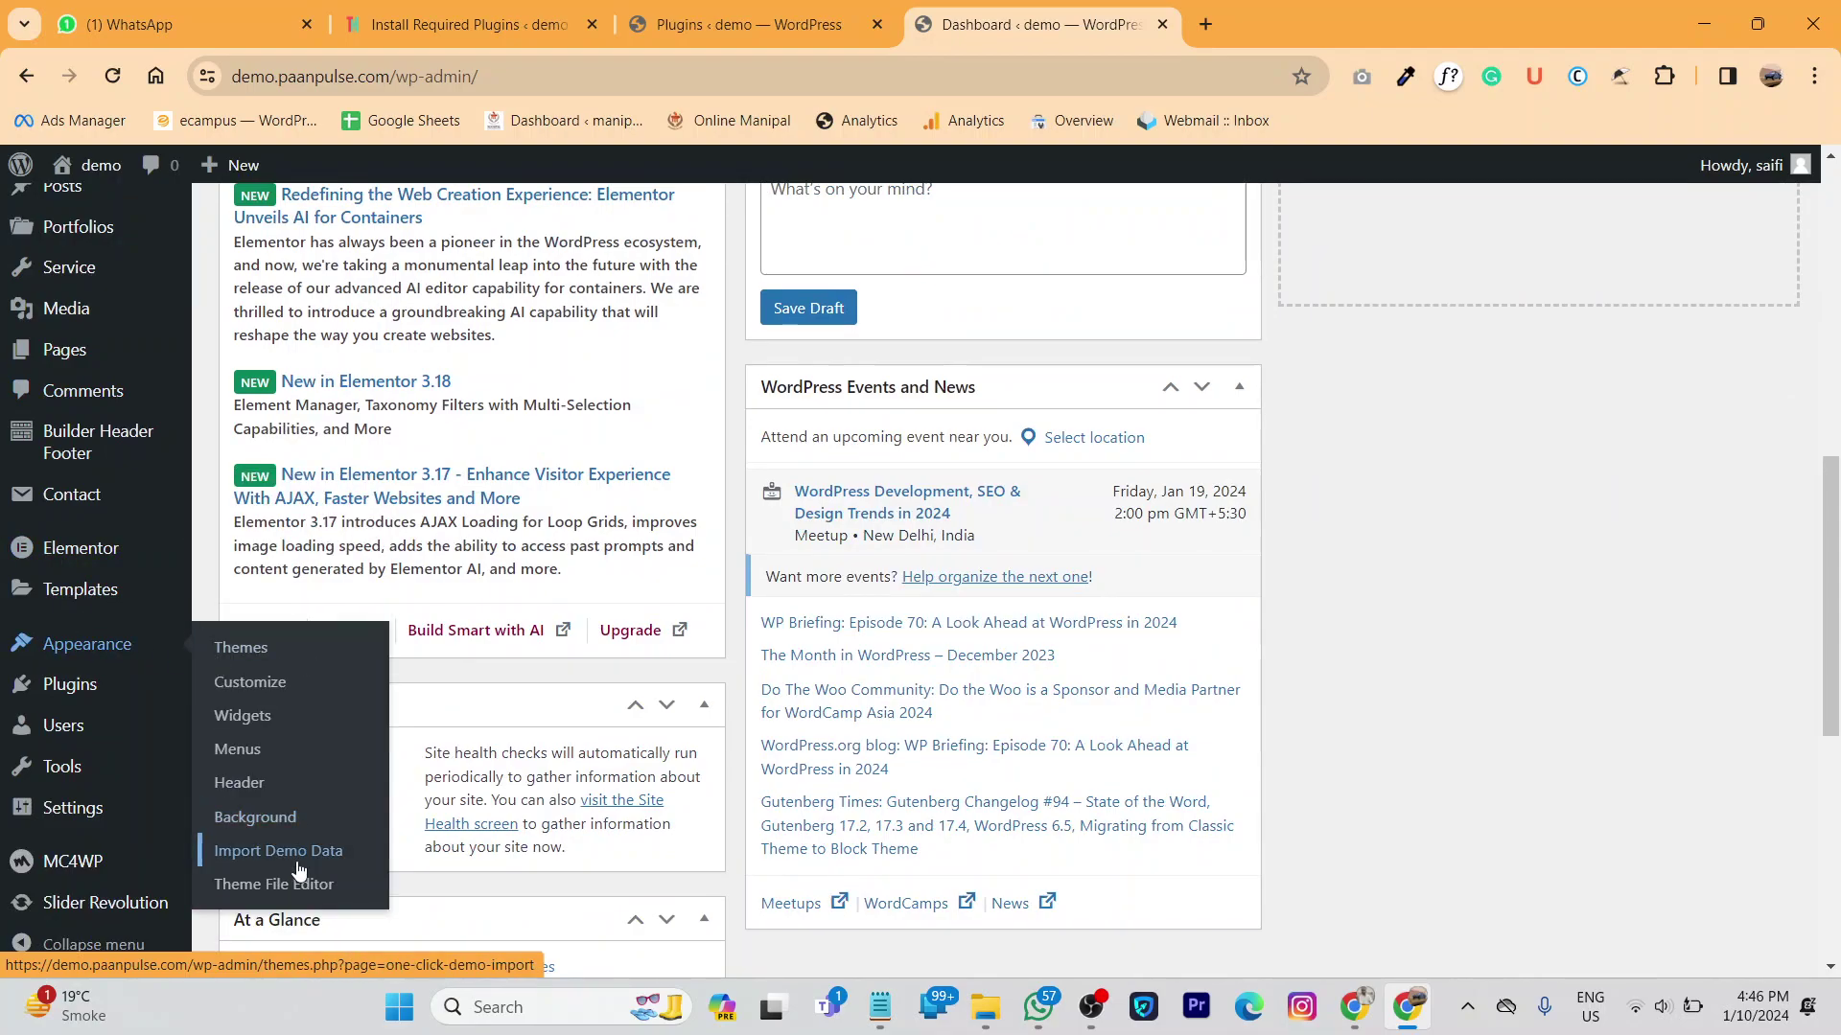
- Begin the Solume demo import with WPForms, All in One SEO and MonsterInsights switched on
scroll(307, 844, down, 6)
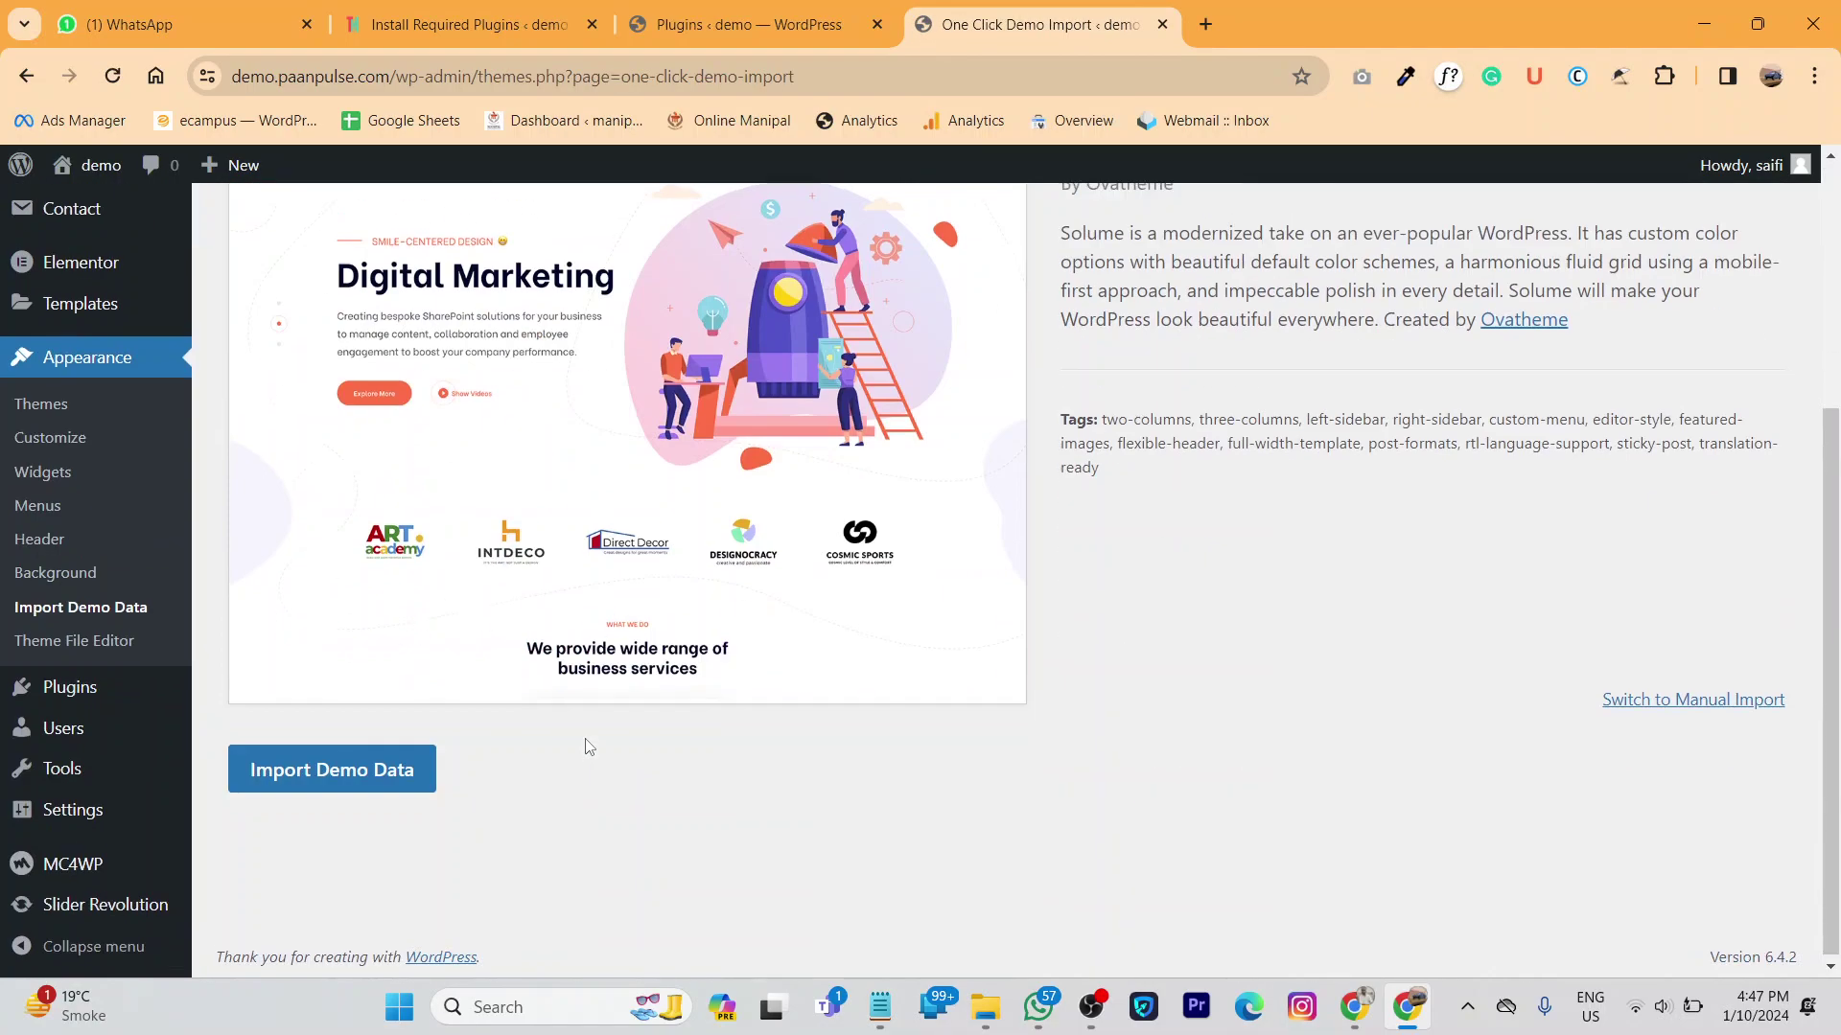
click(329, 798)
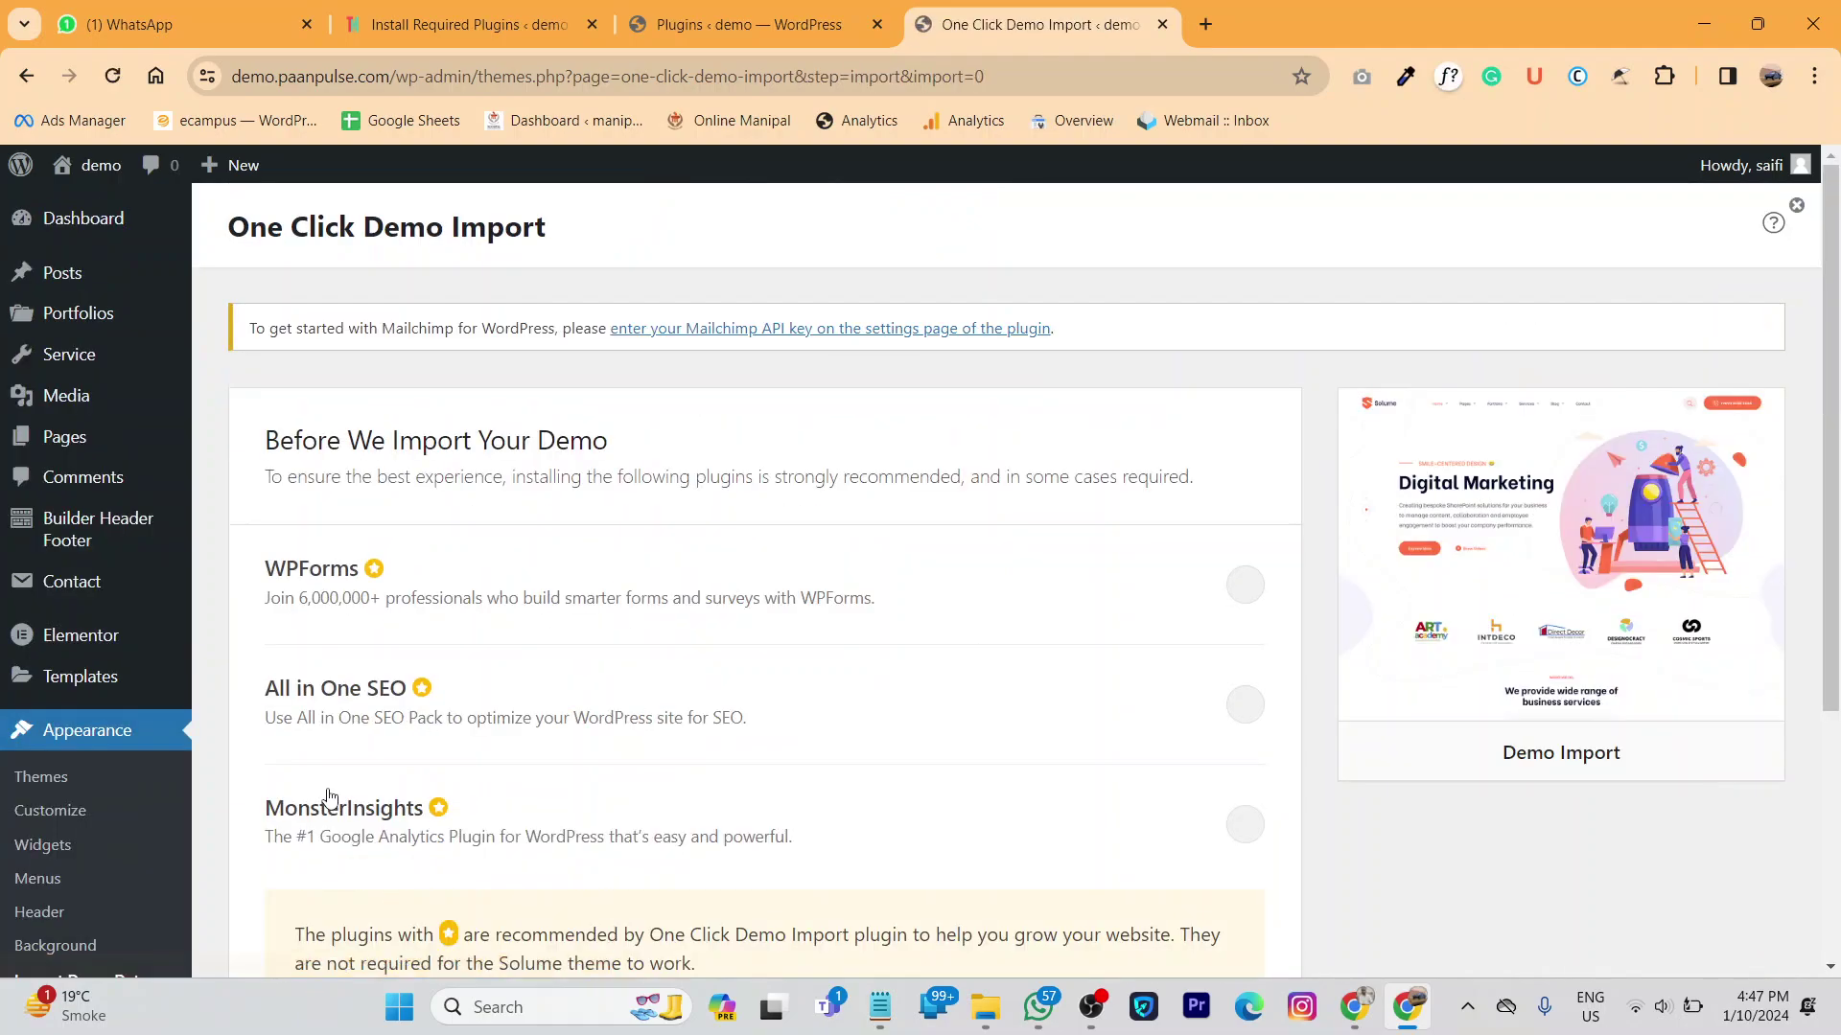
scroll(329, 802, down, 3)
click(990, 504)
click(1024, 579)
click(1126, 366)
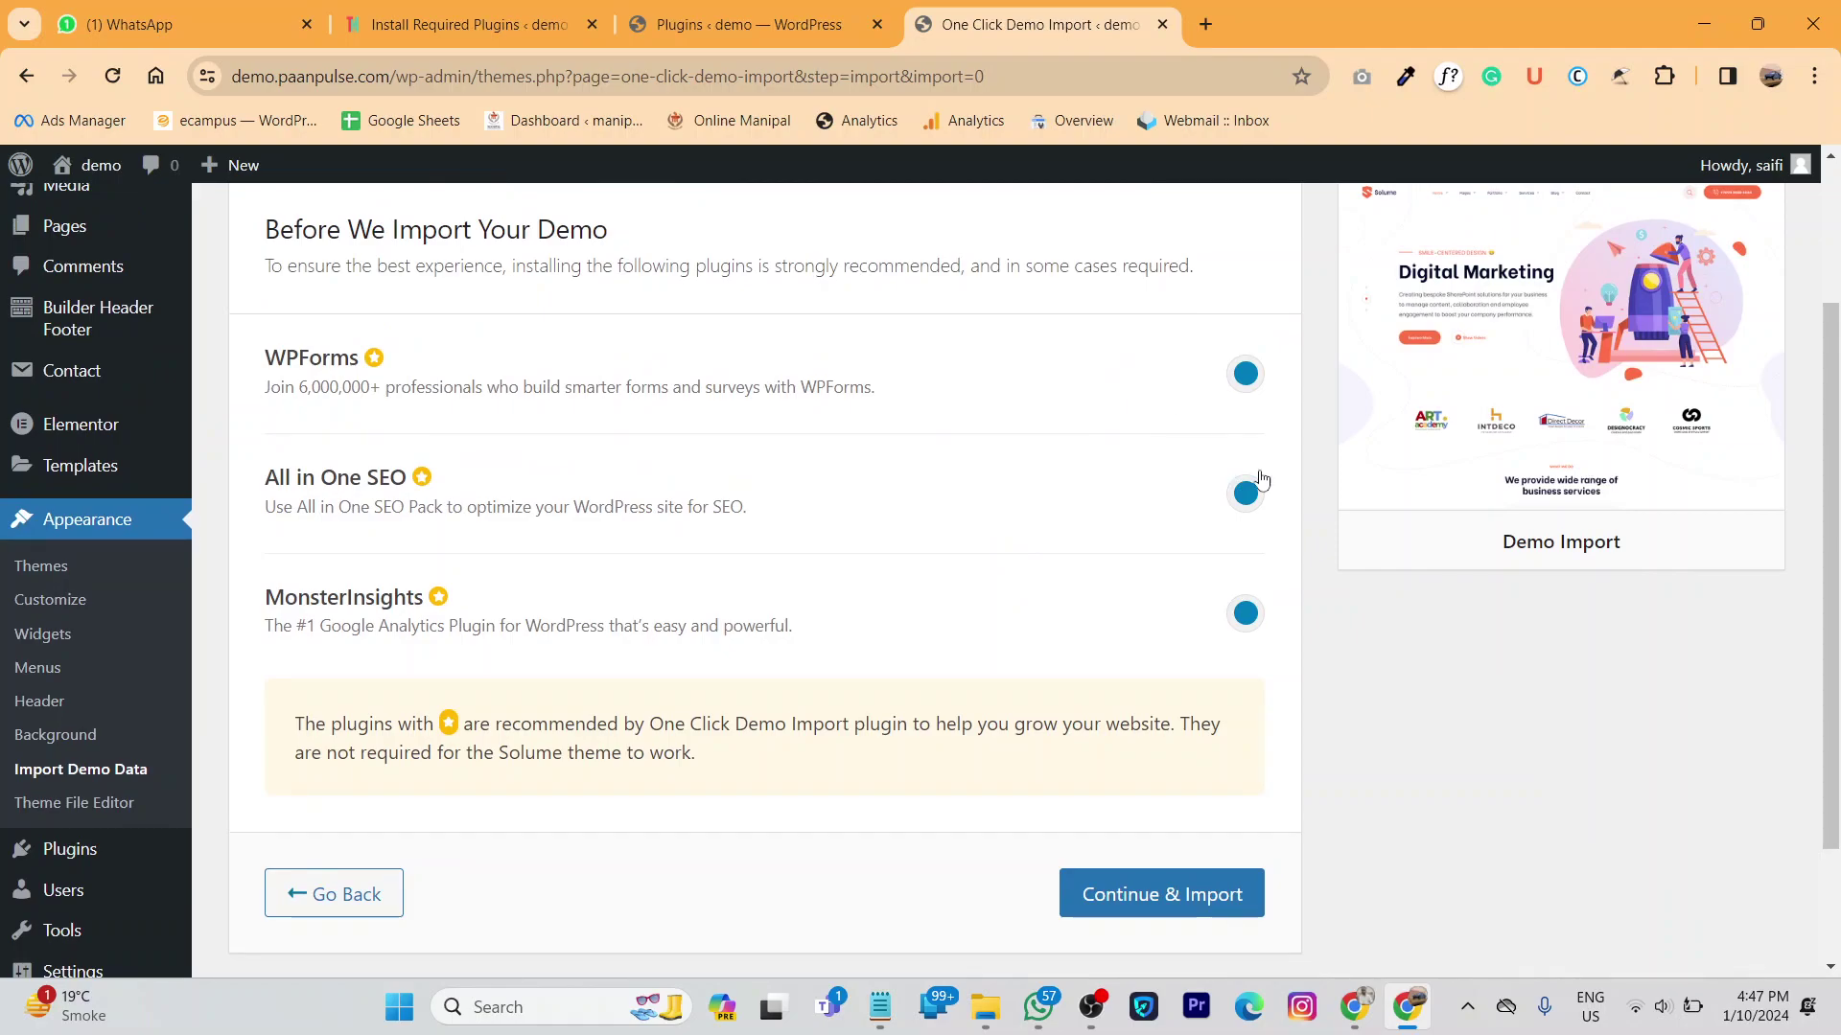
- Run Continue & Import to install the chosen plugins, opening the live site in a new tab
click(1178, 876)
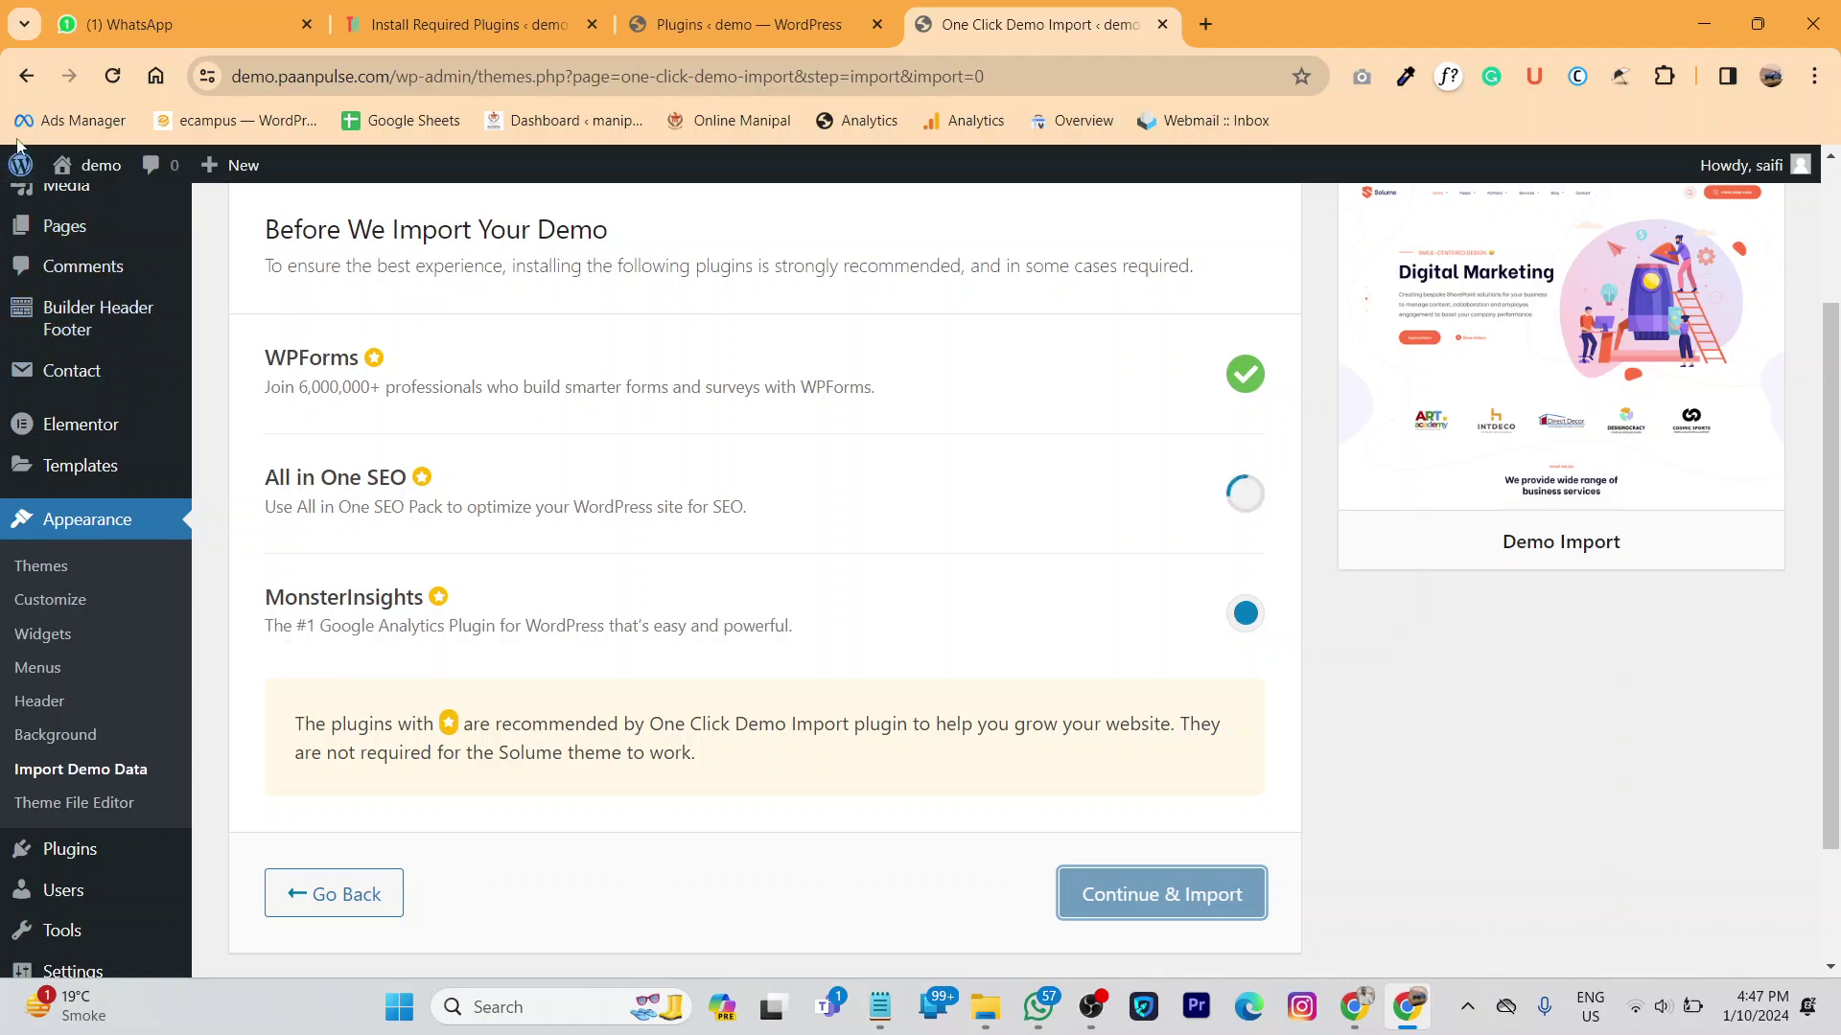
middle_click(86, 199)
click(1426, 8)
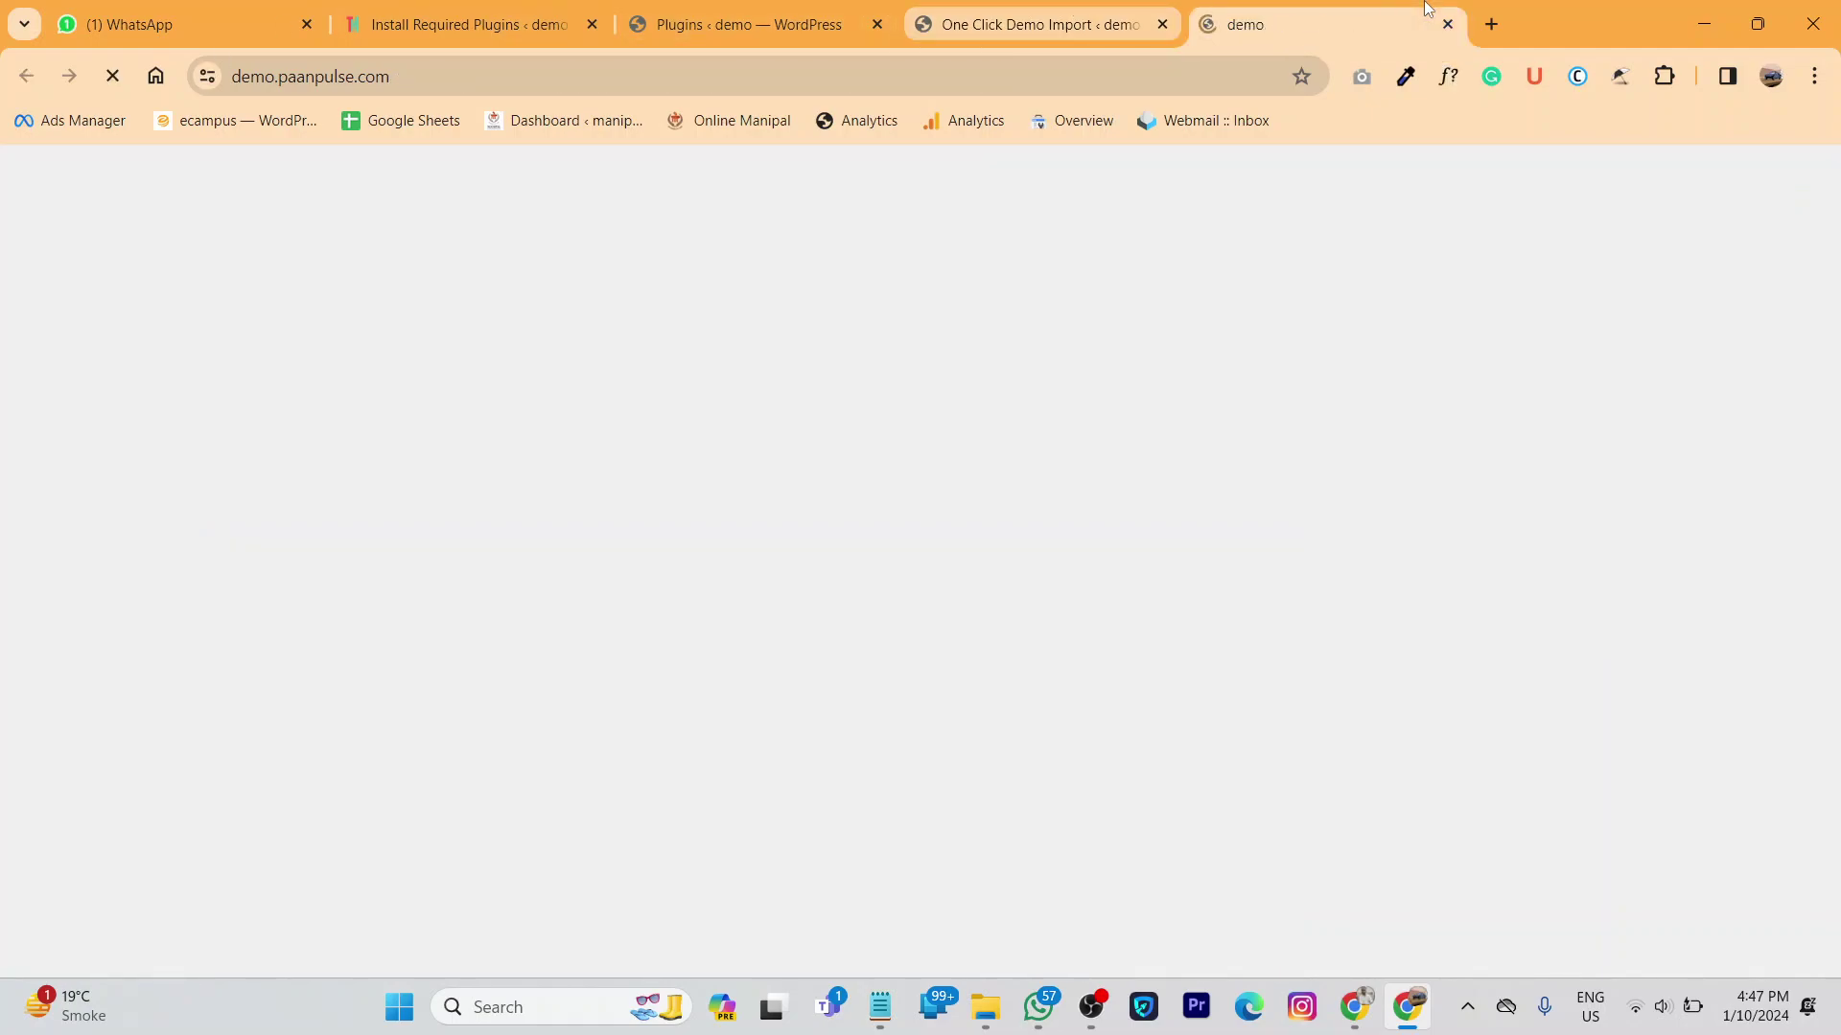
click(842, 8)
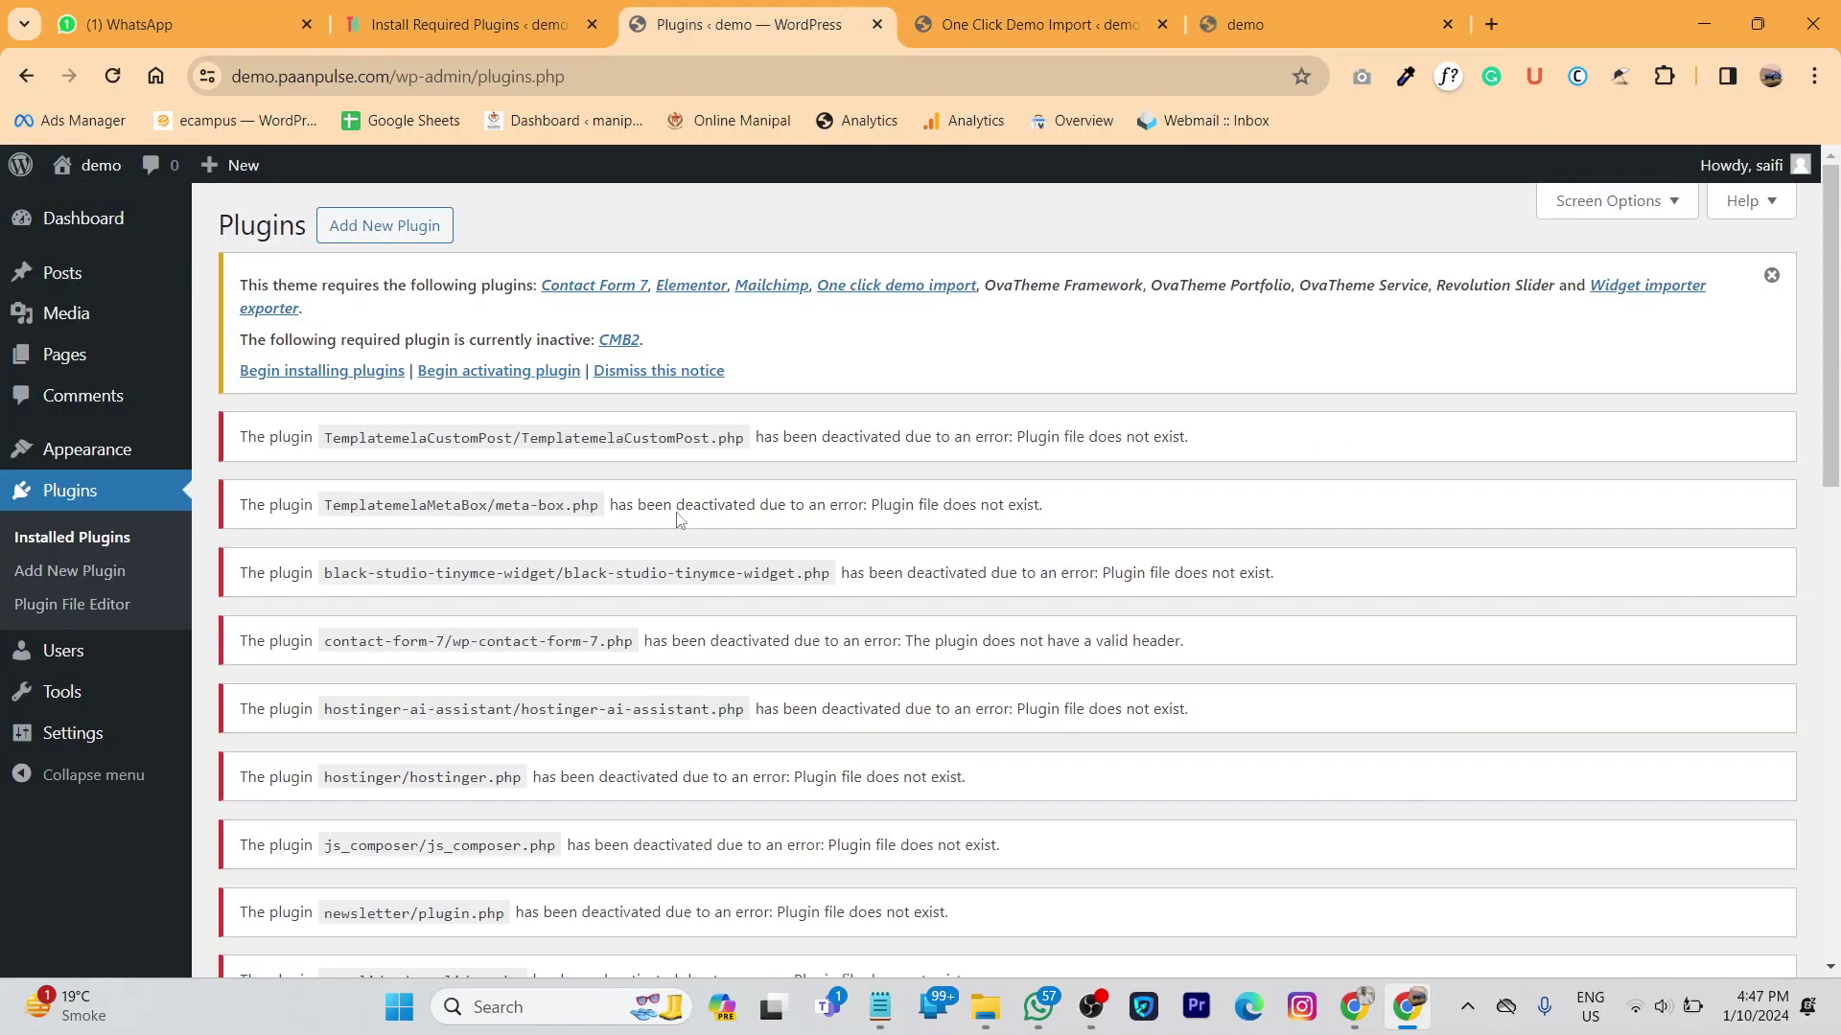
click(985, 8)
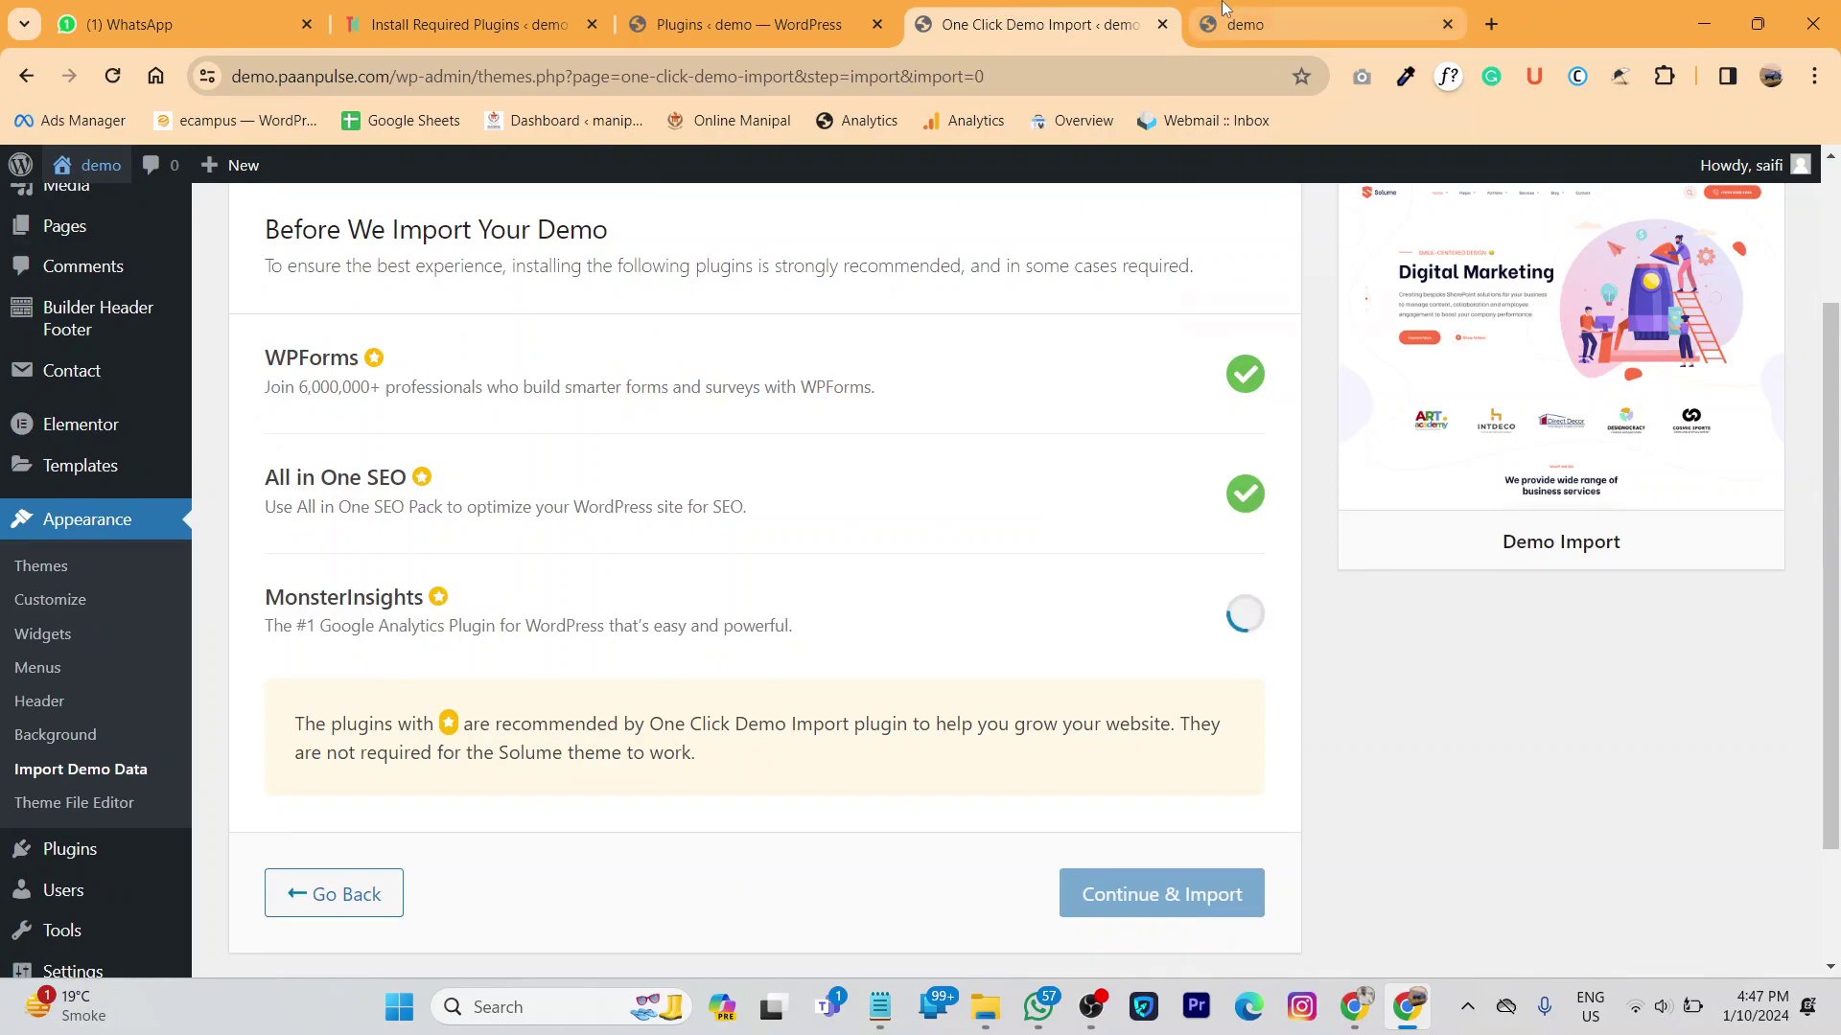
mouse_move(1223, 7)
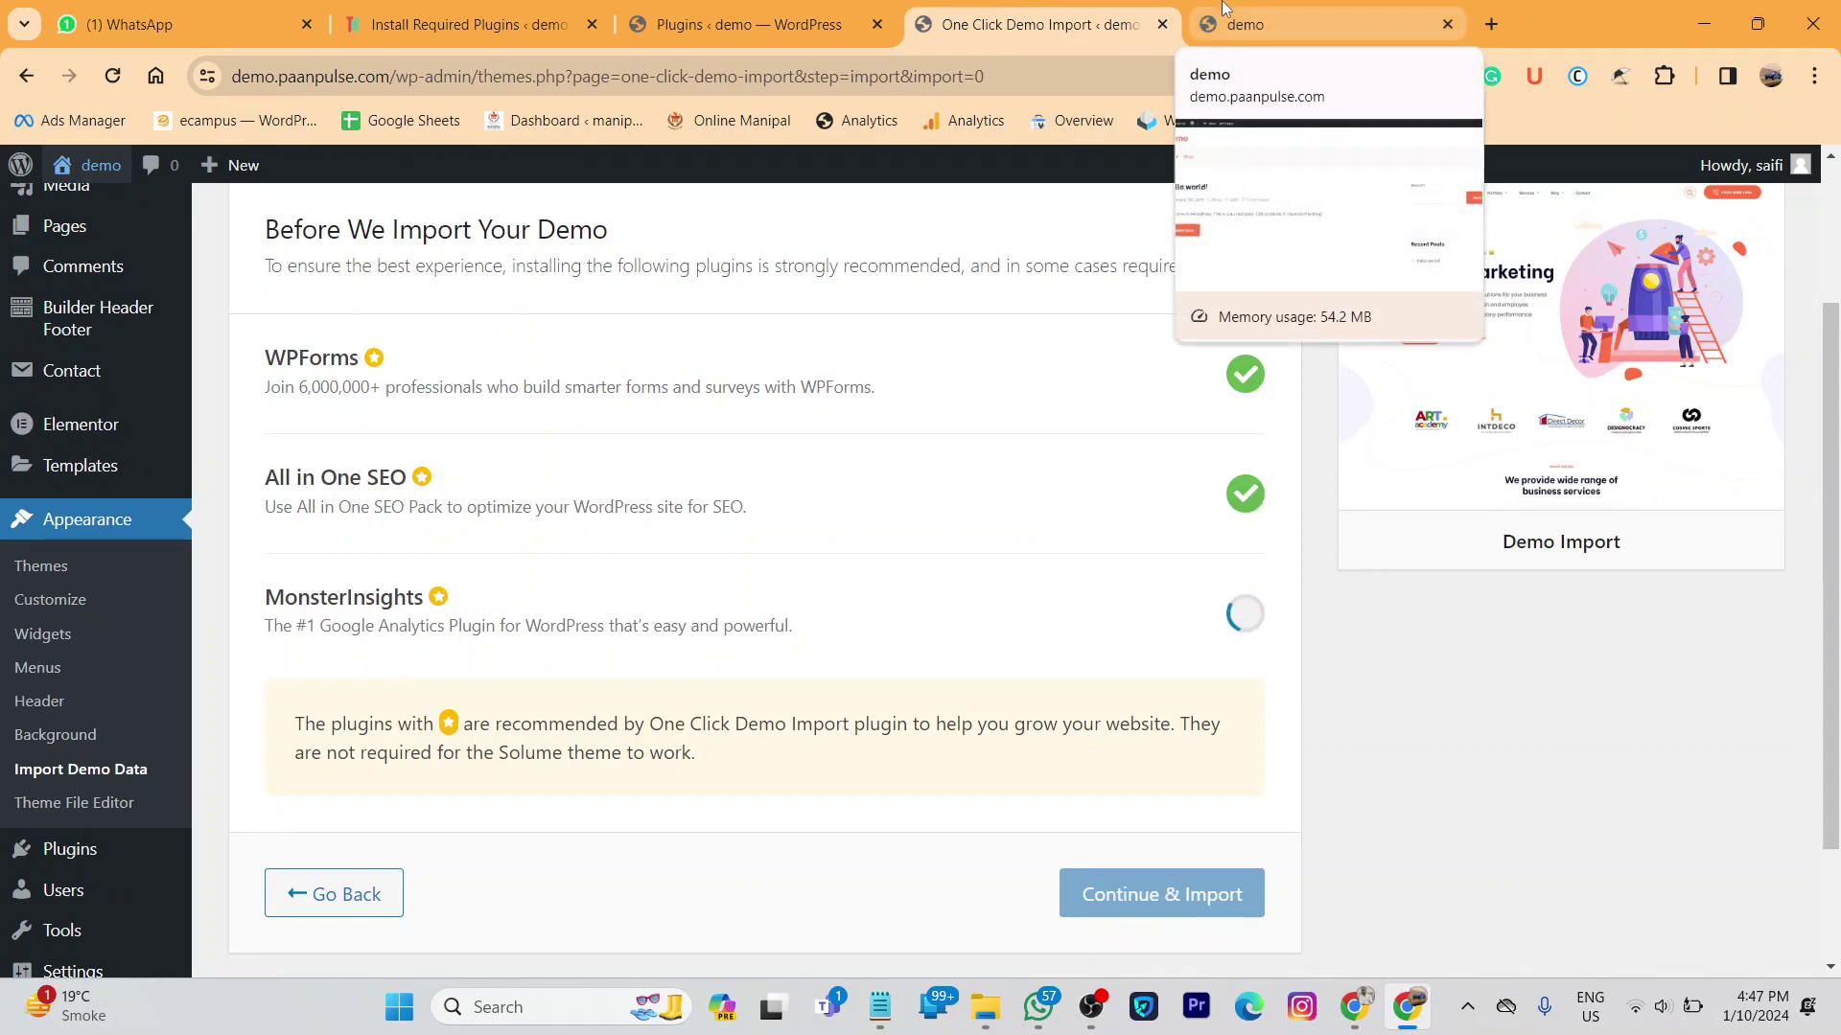
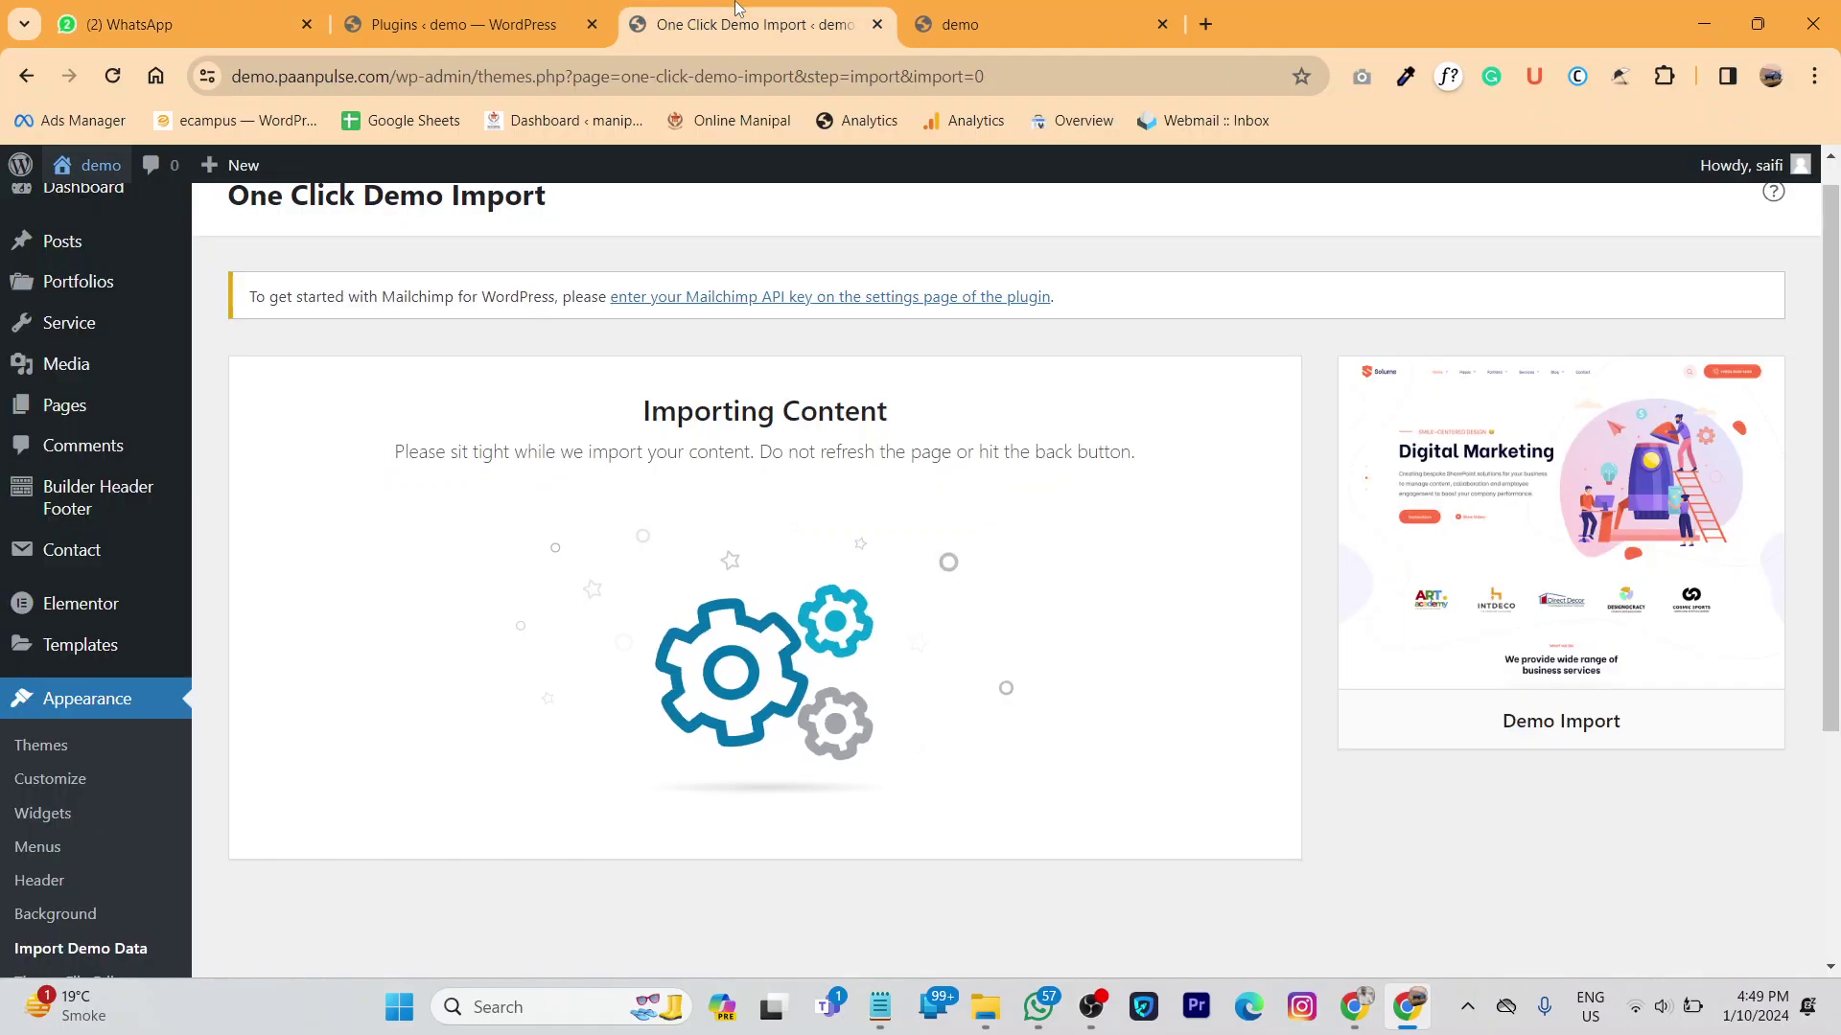
- Send 'dekhta hu' in the unread WhatsApp chat, then check the demo import progress
click(737, 12)
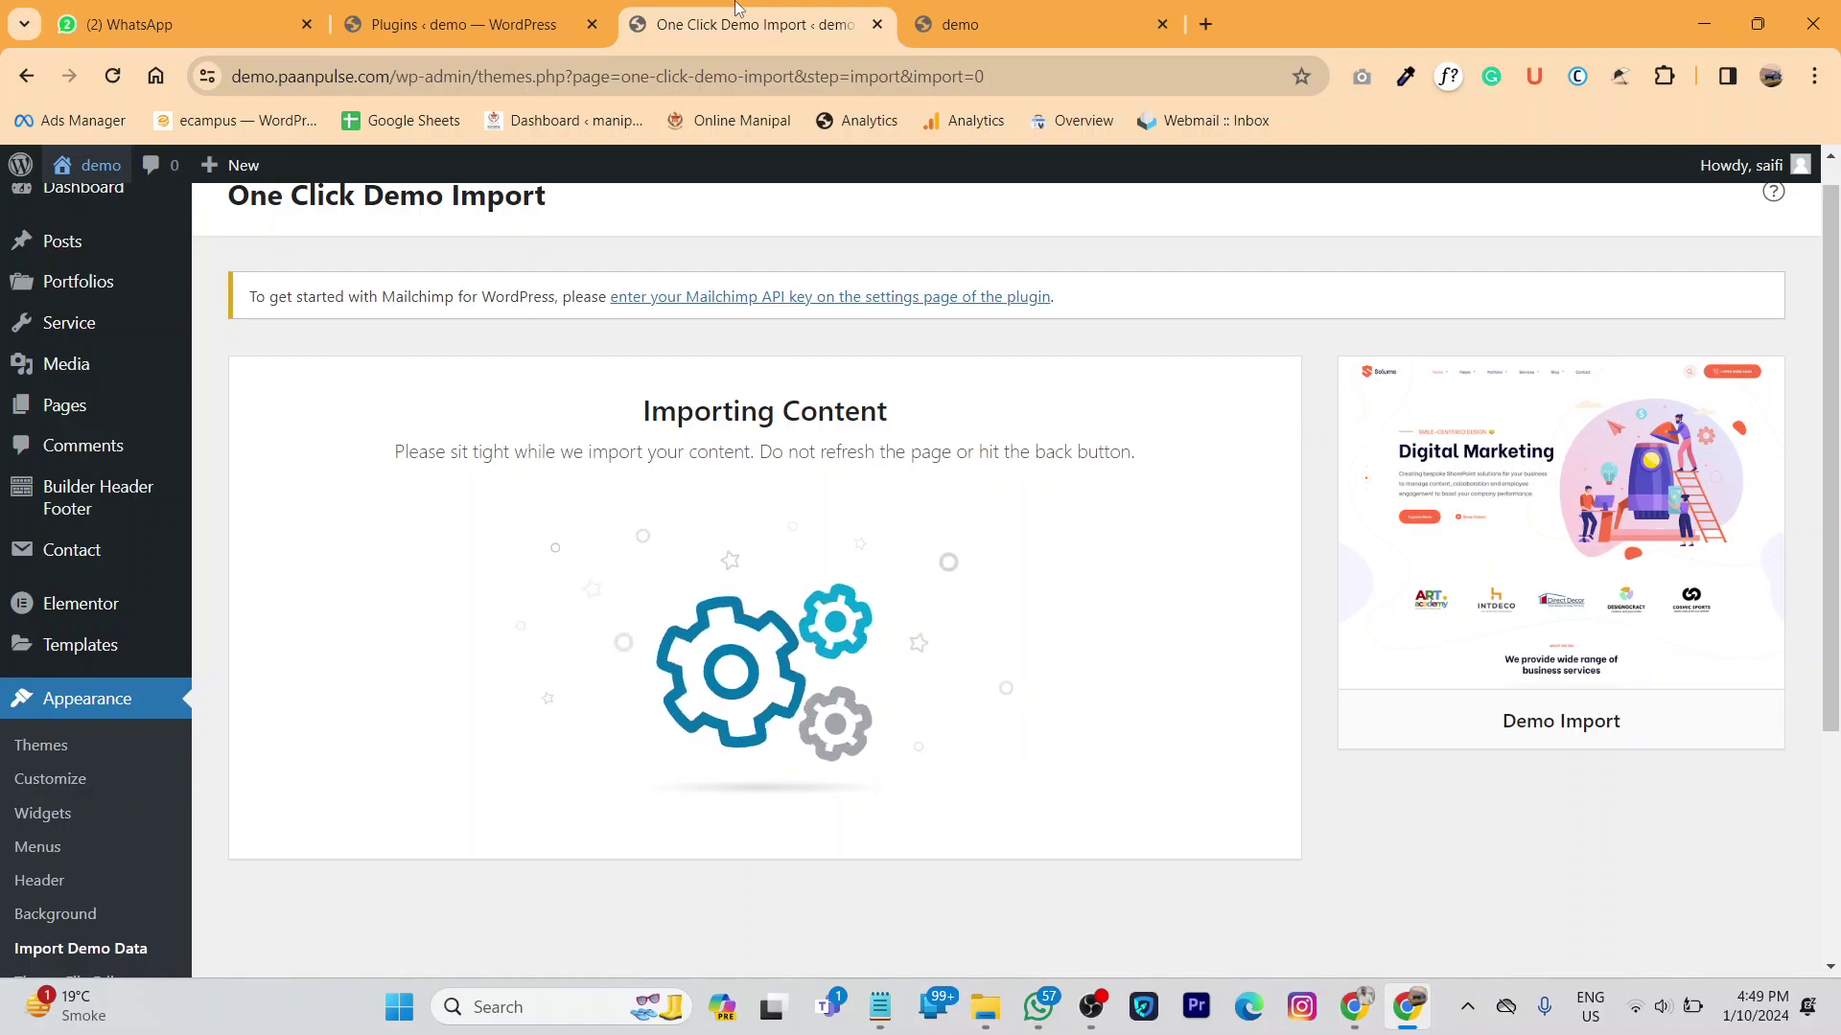
click(227, 11)
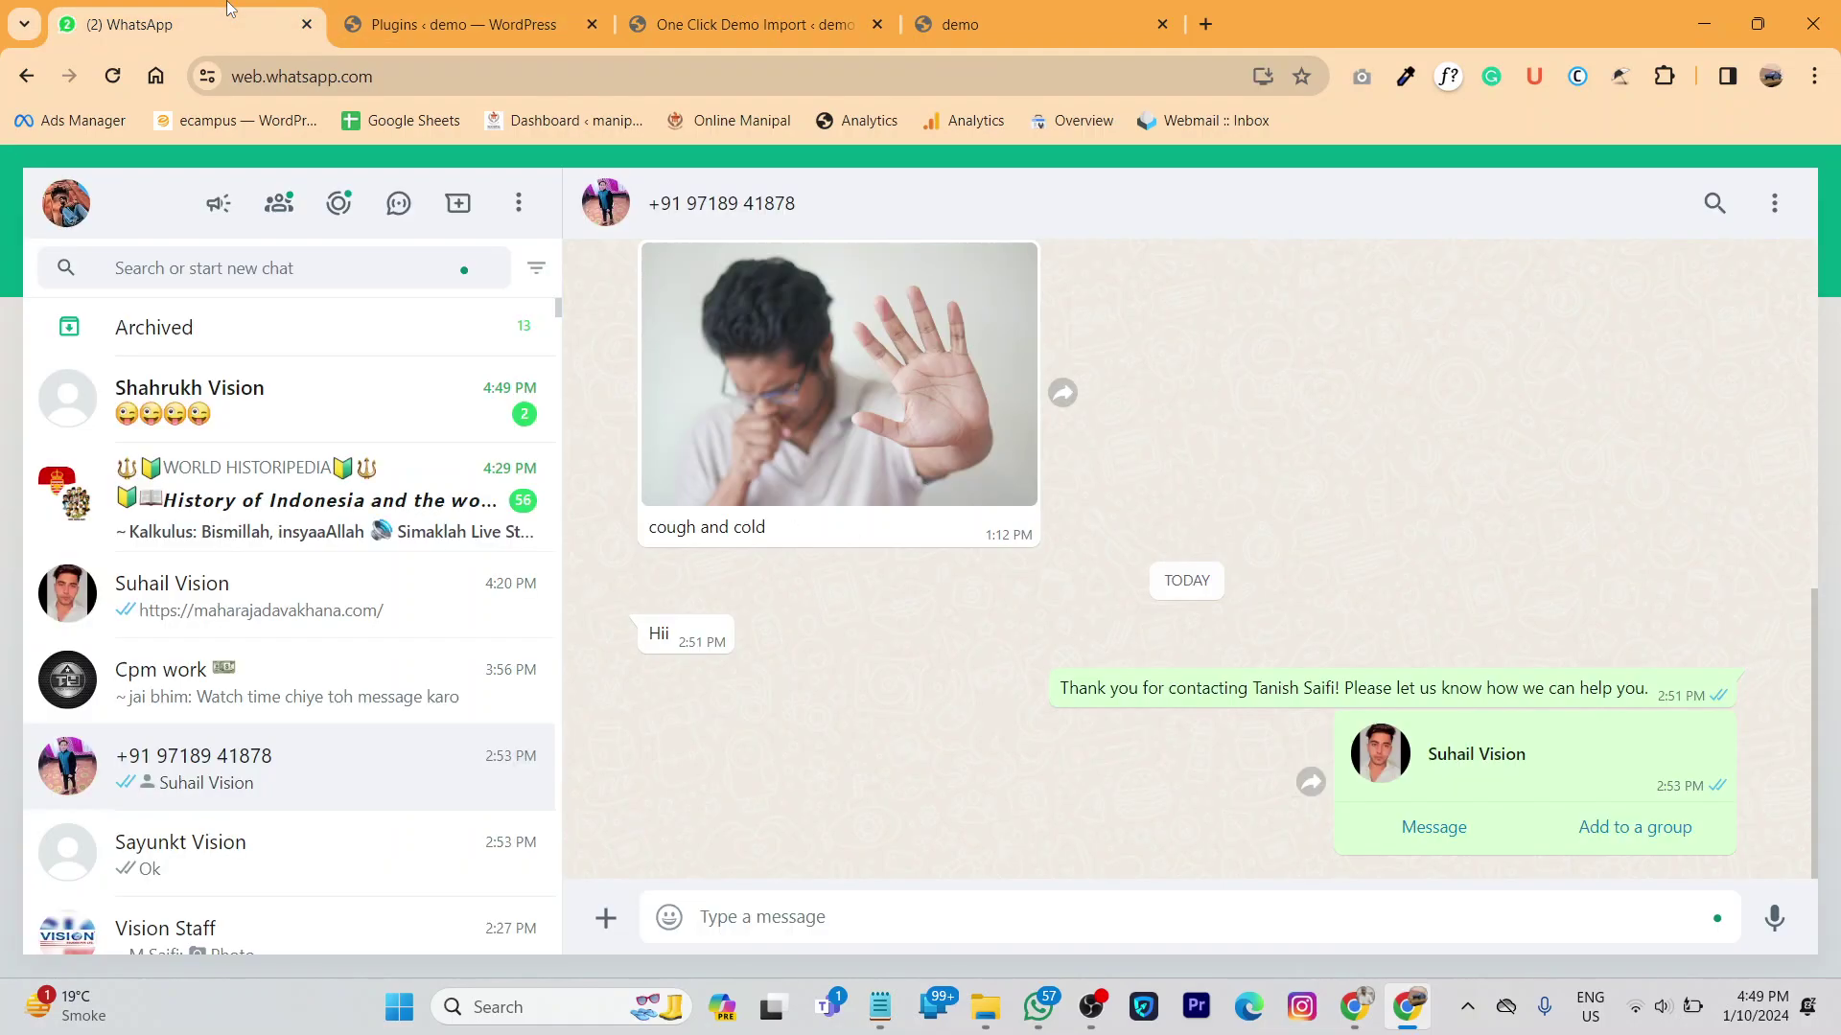
click(714, 12)
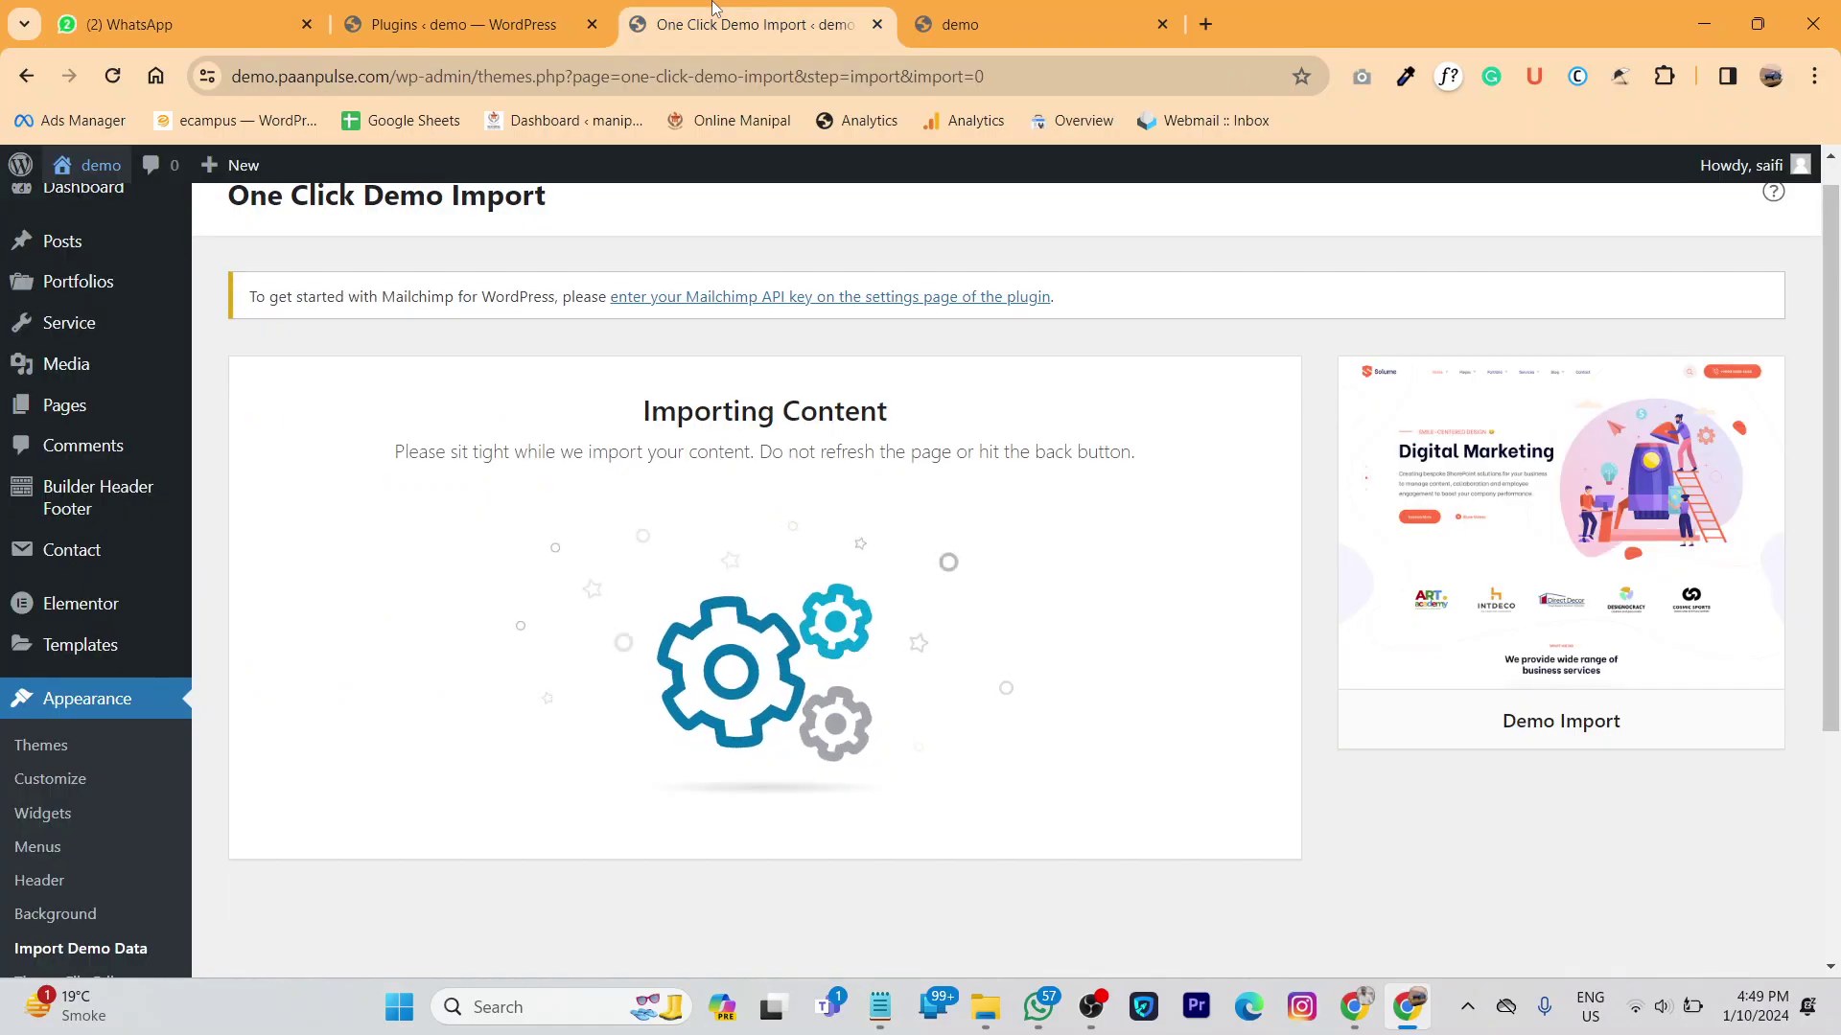
click(227, 11)
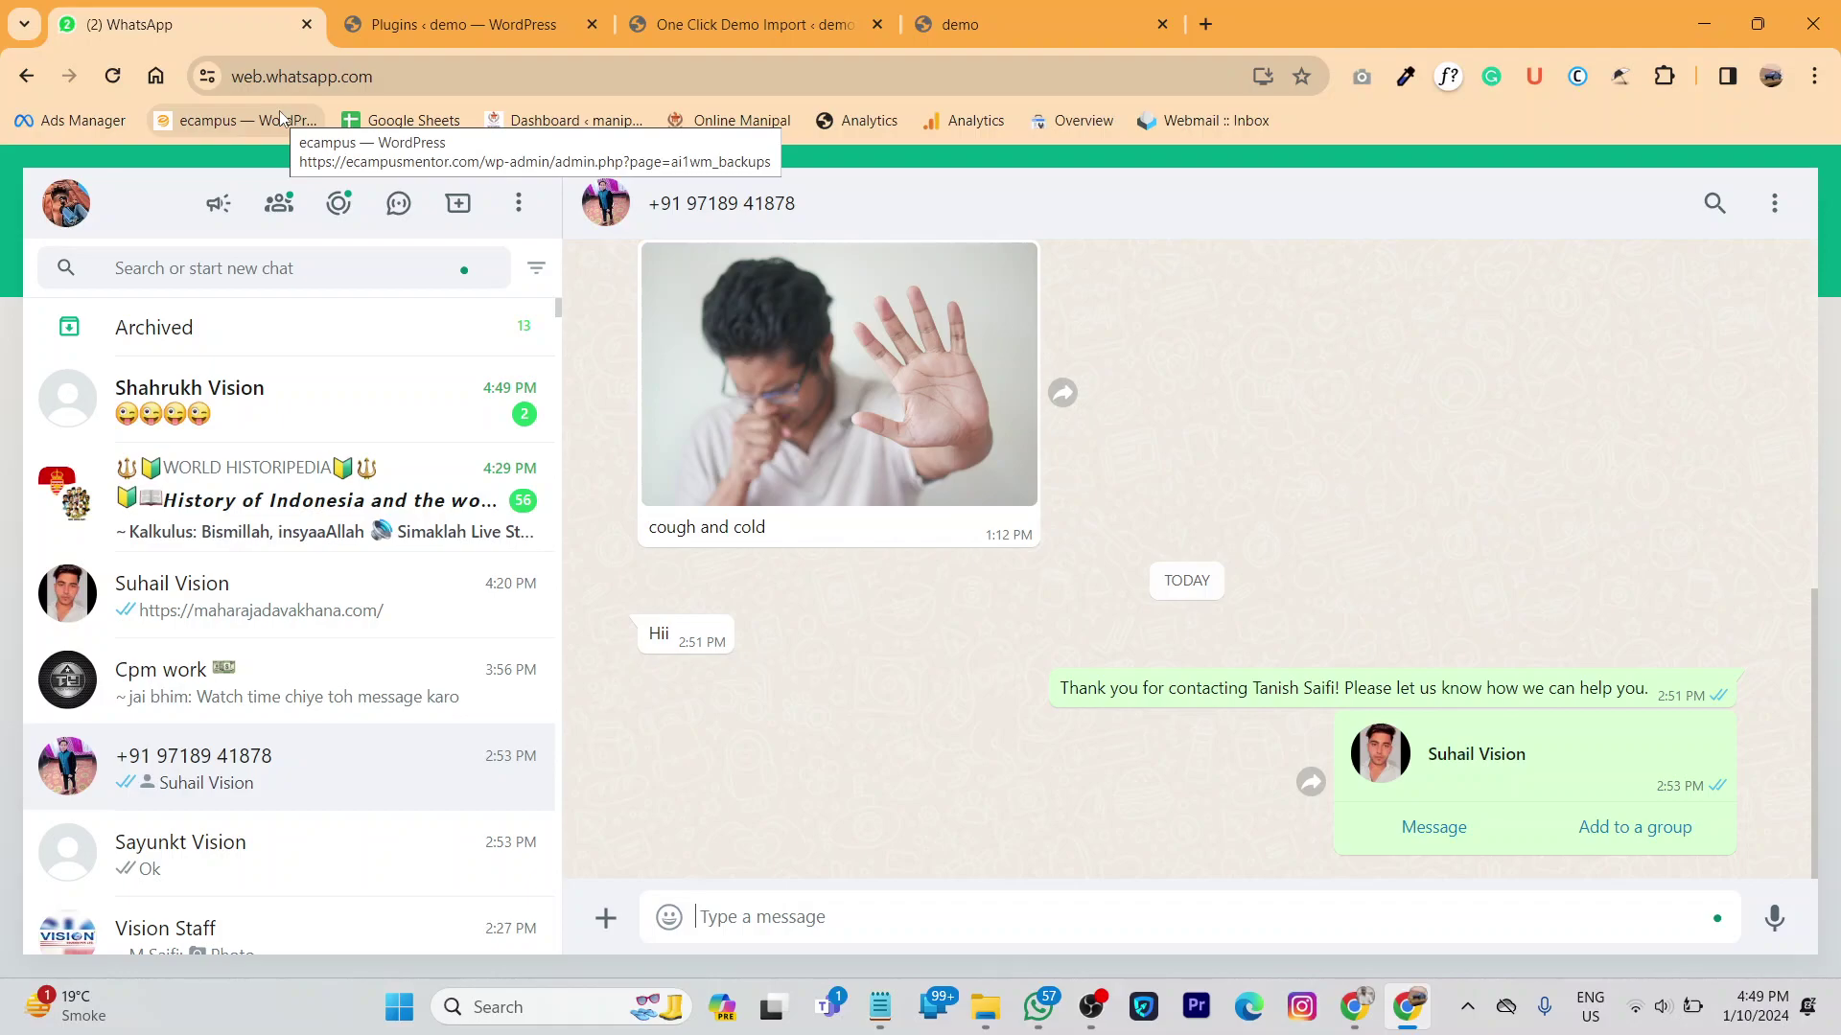
click(175, 414)
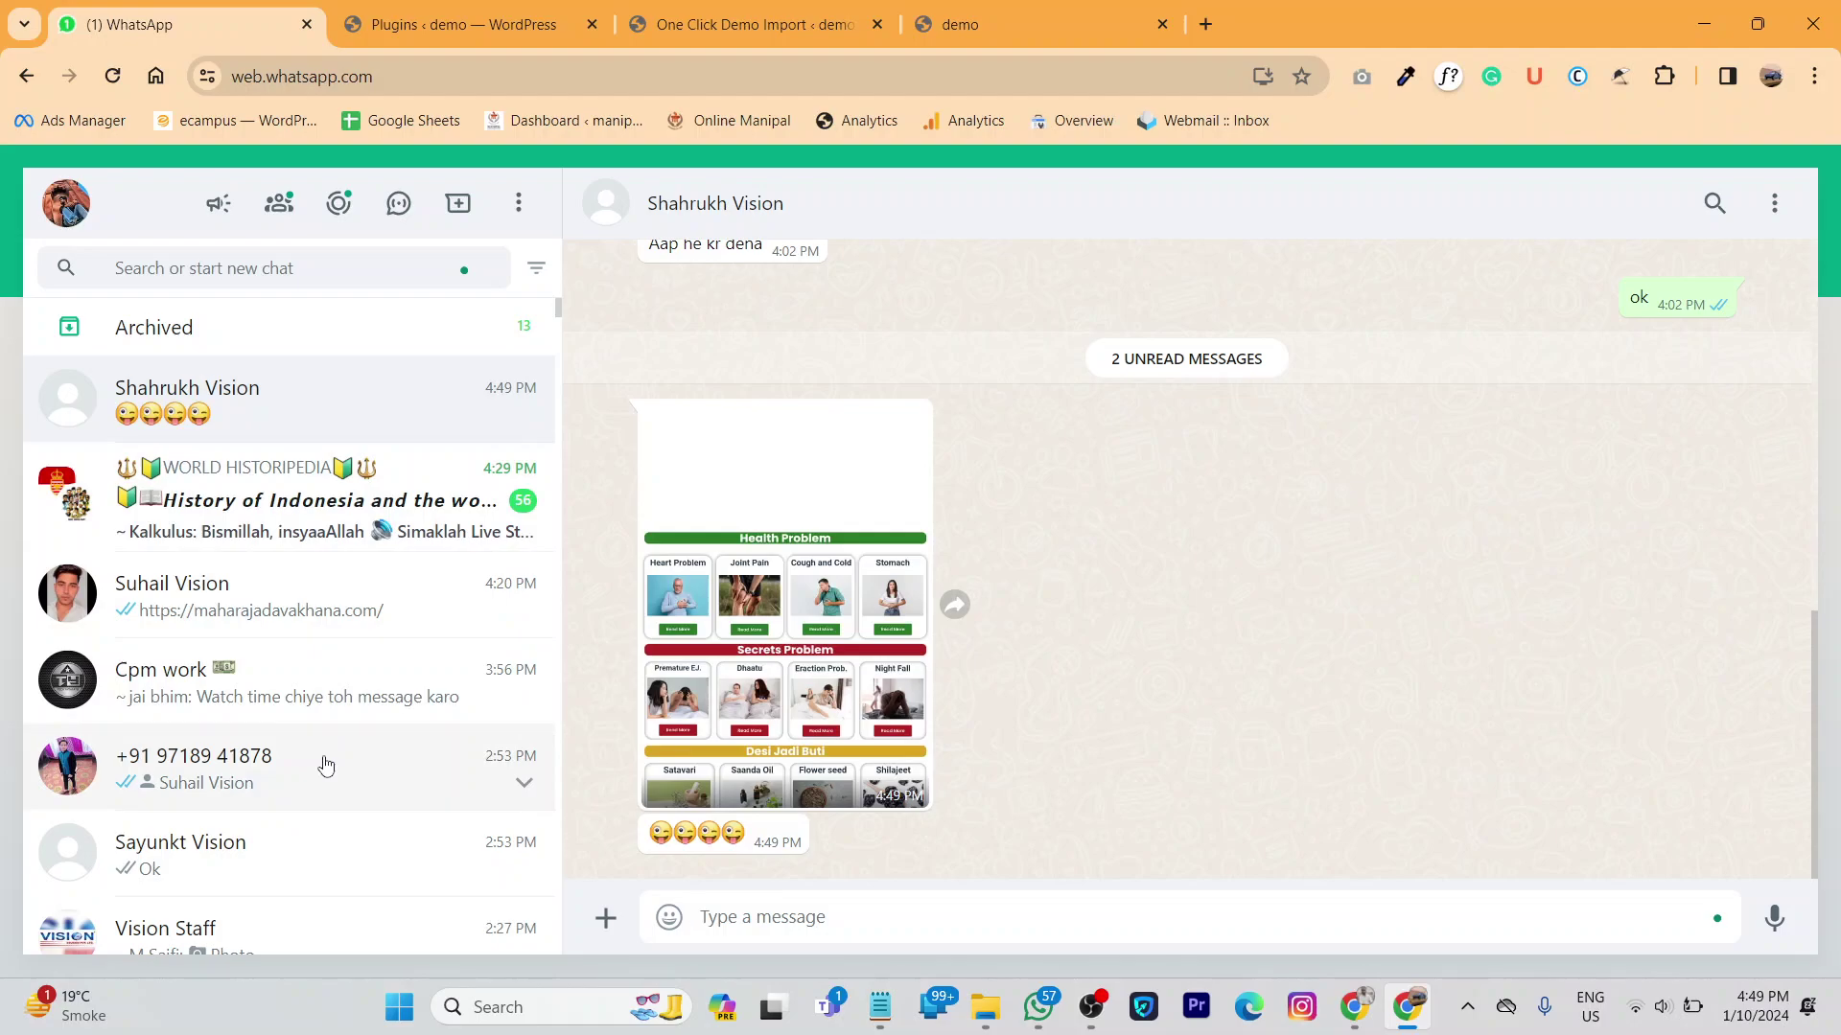
text(dekhta hu)
key(Return)
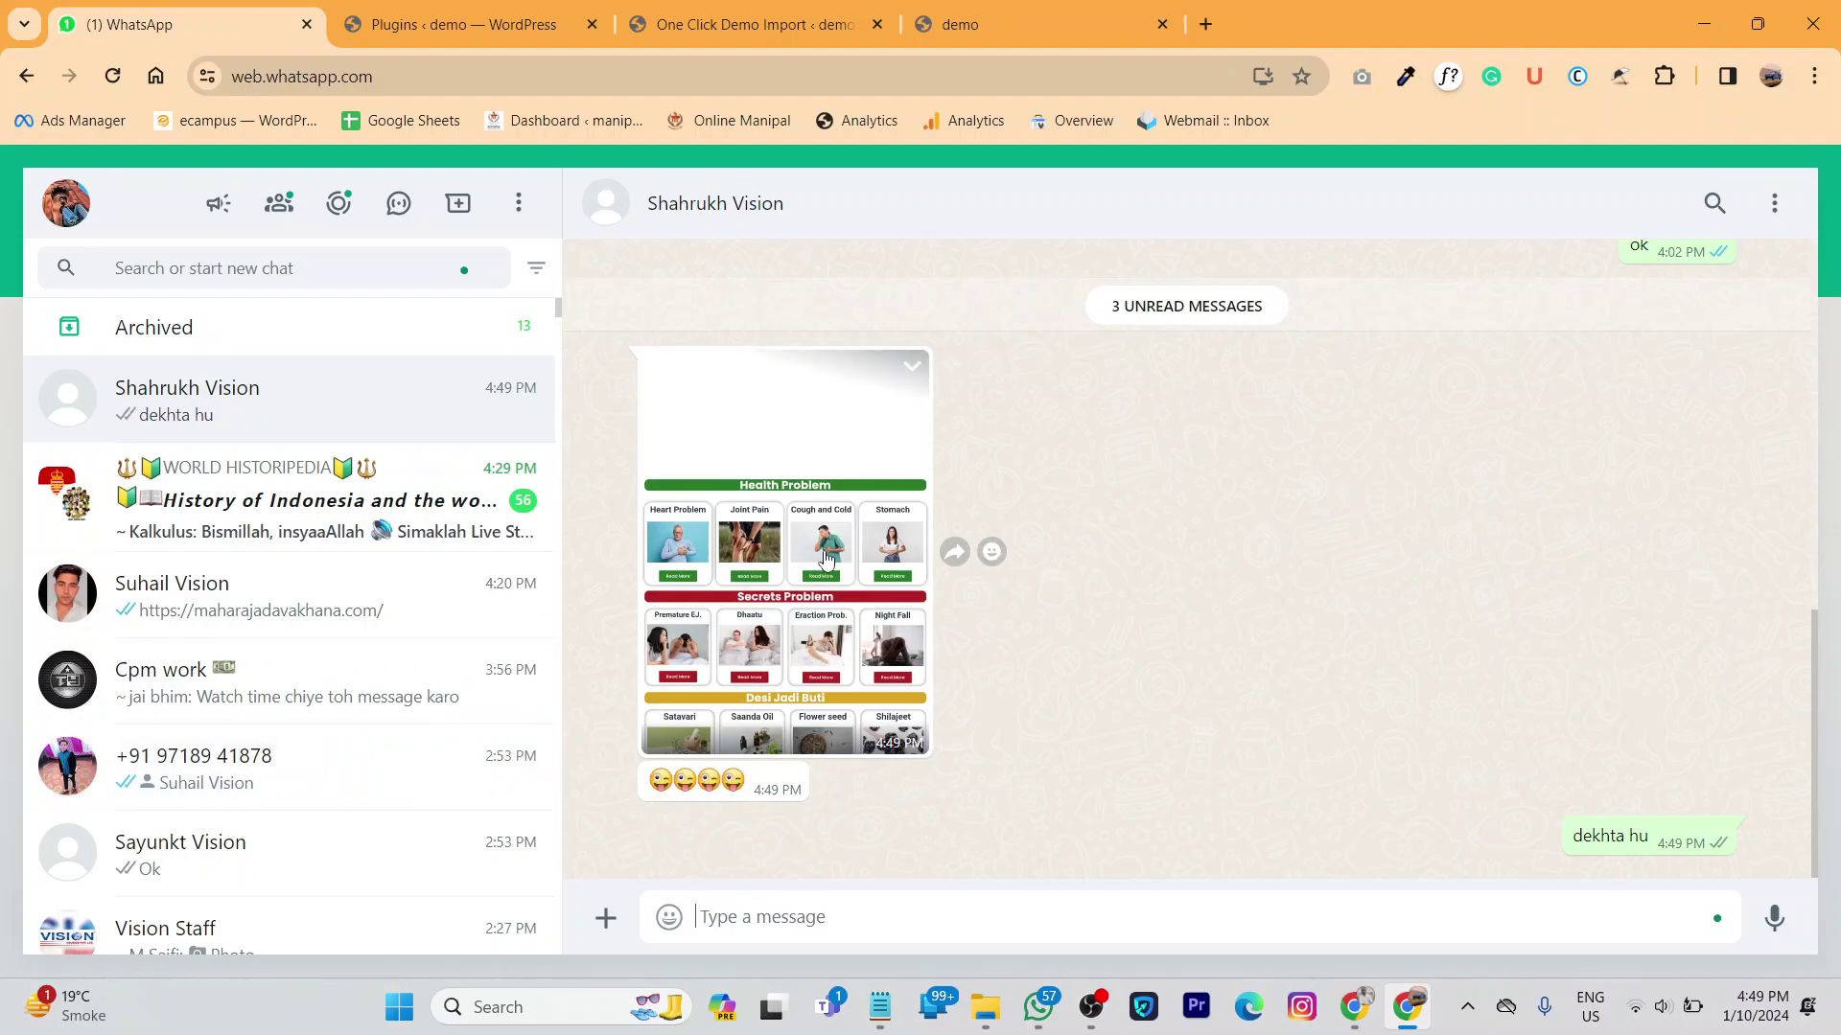
click(323, 754)
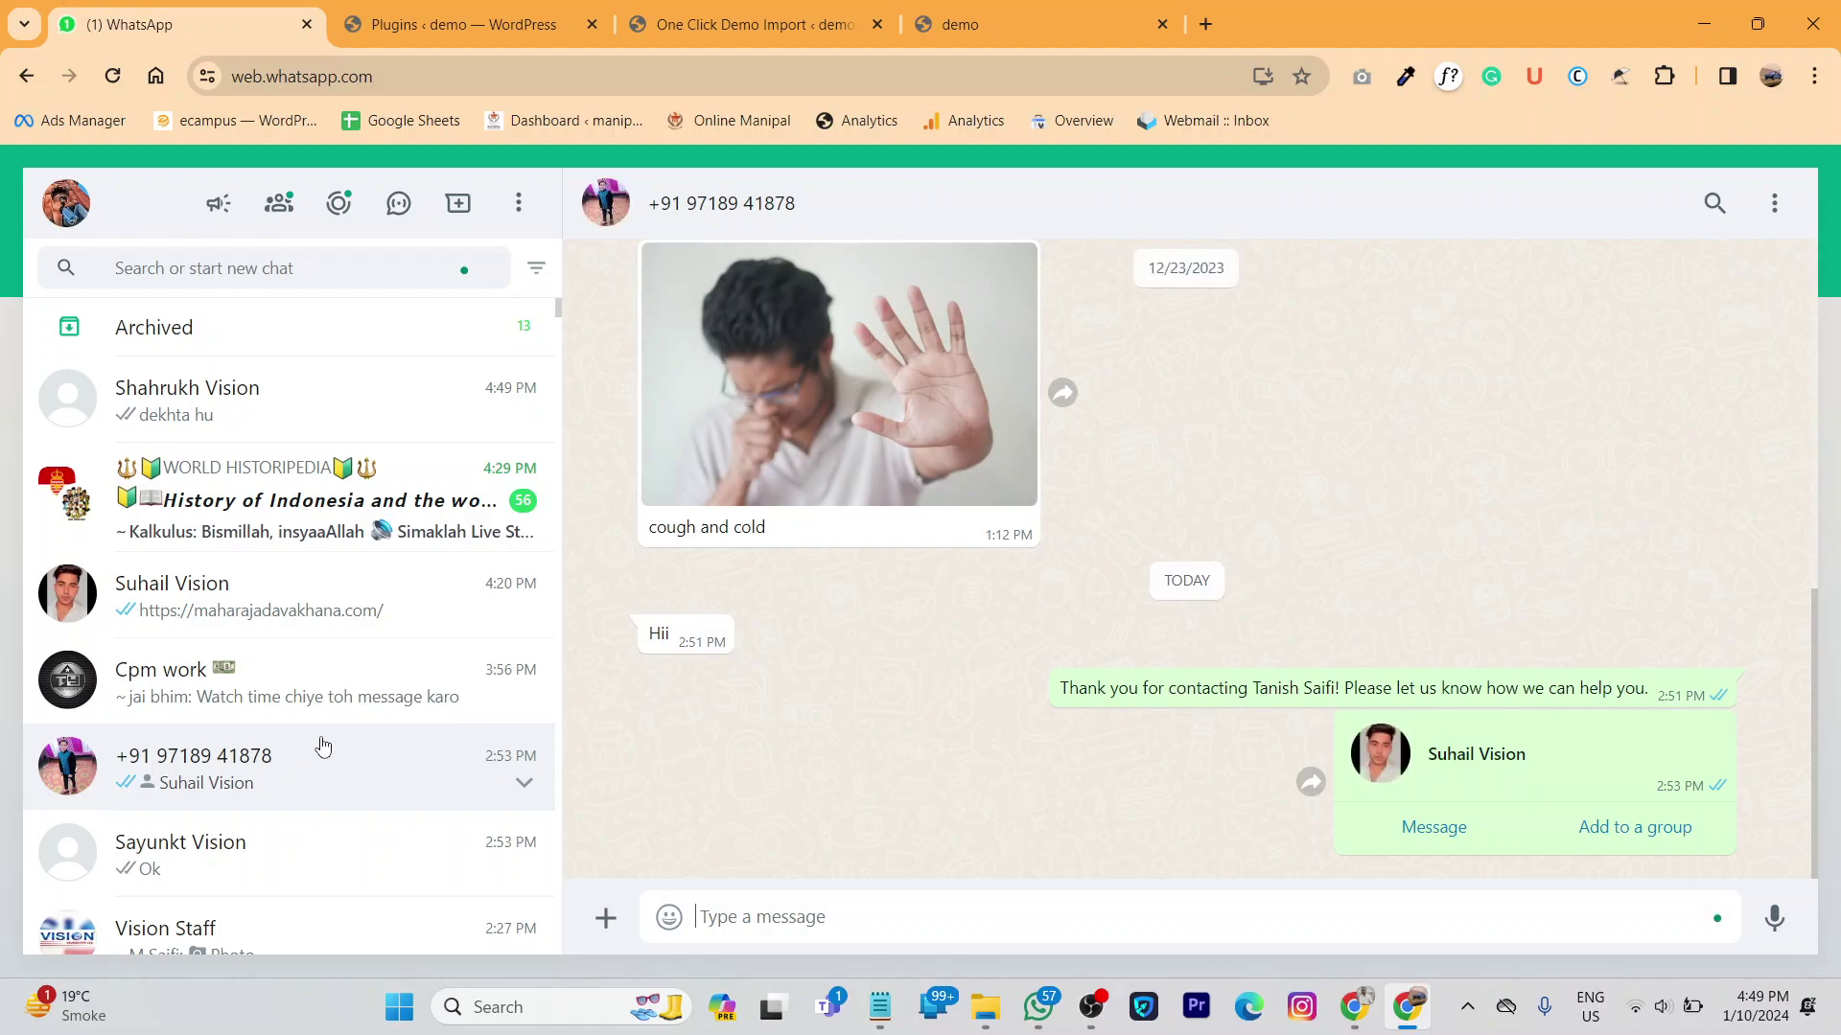
click(719, 20)
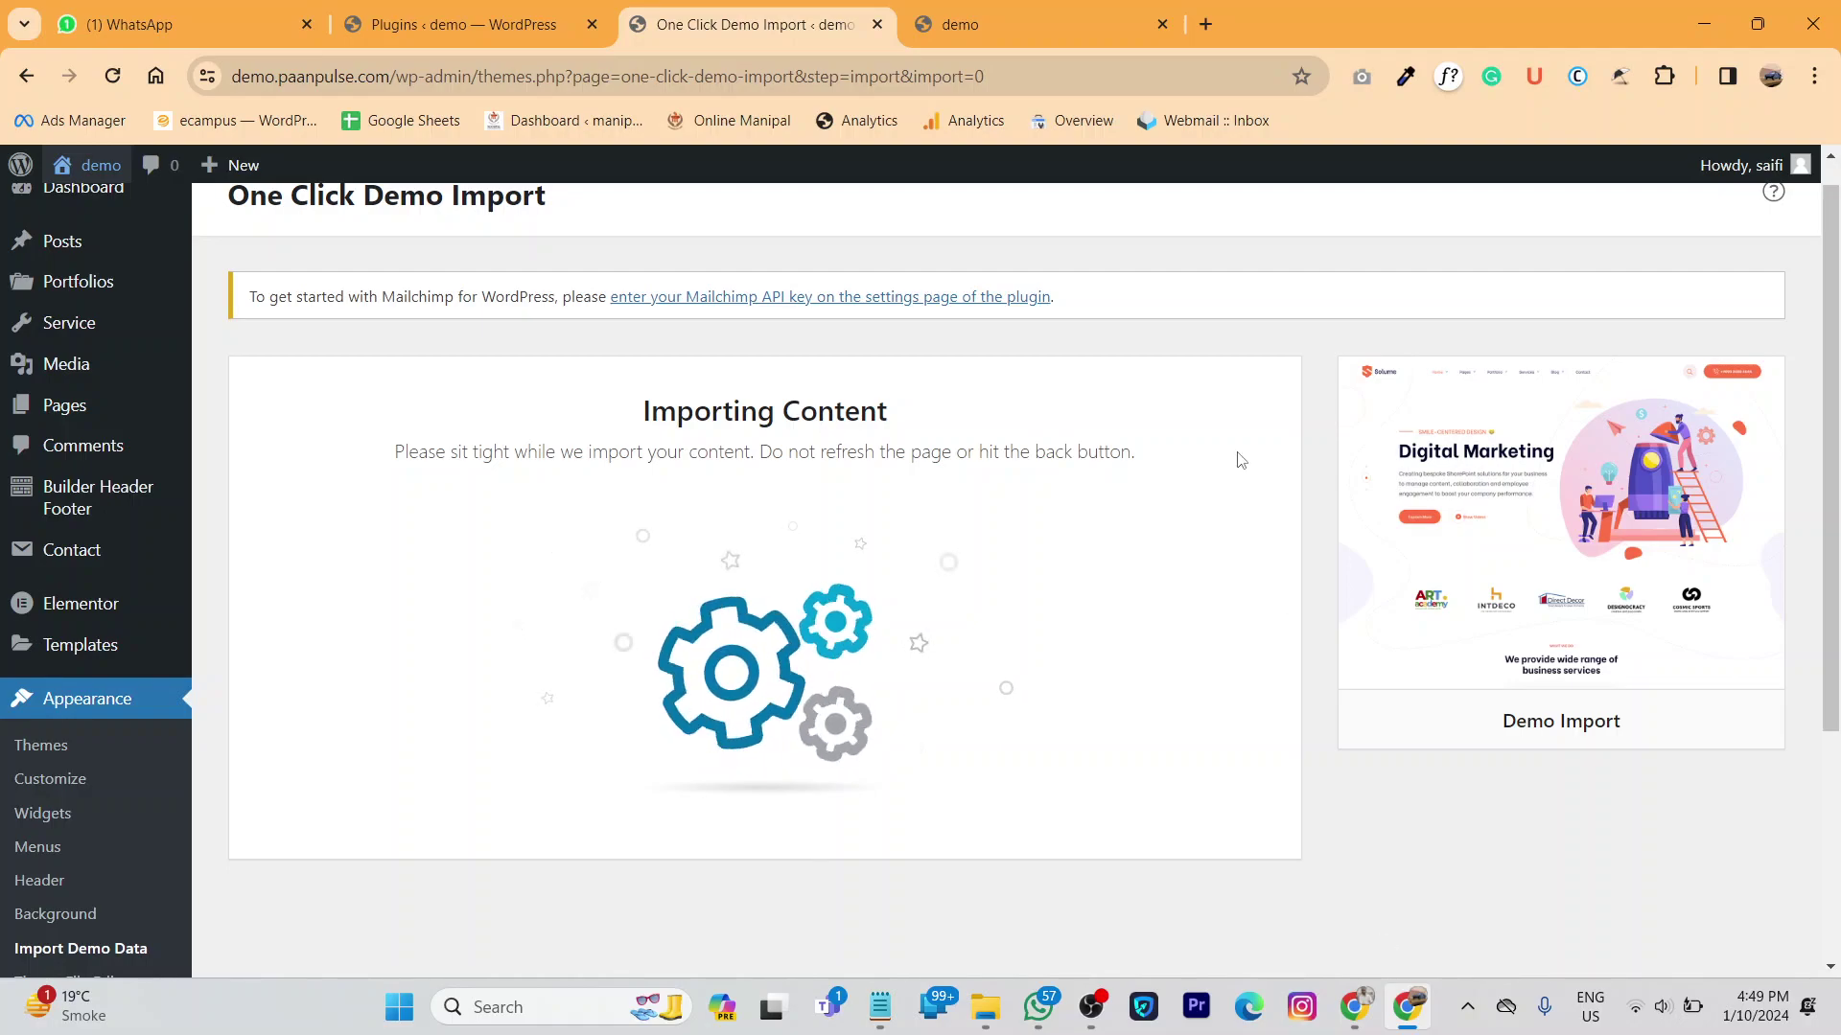
- Load the maharajadavakhana.com admin dashboard in a new tab
key(ctrl+t)
text(maharajadavakhana.com/wp-admin)
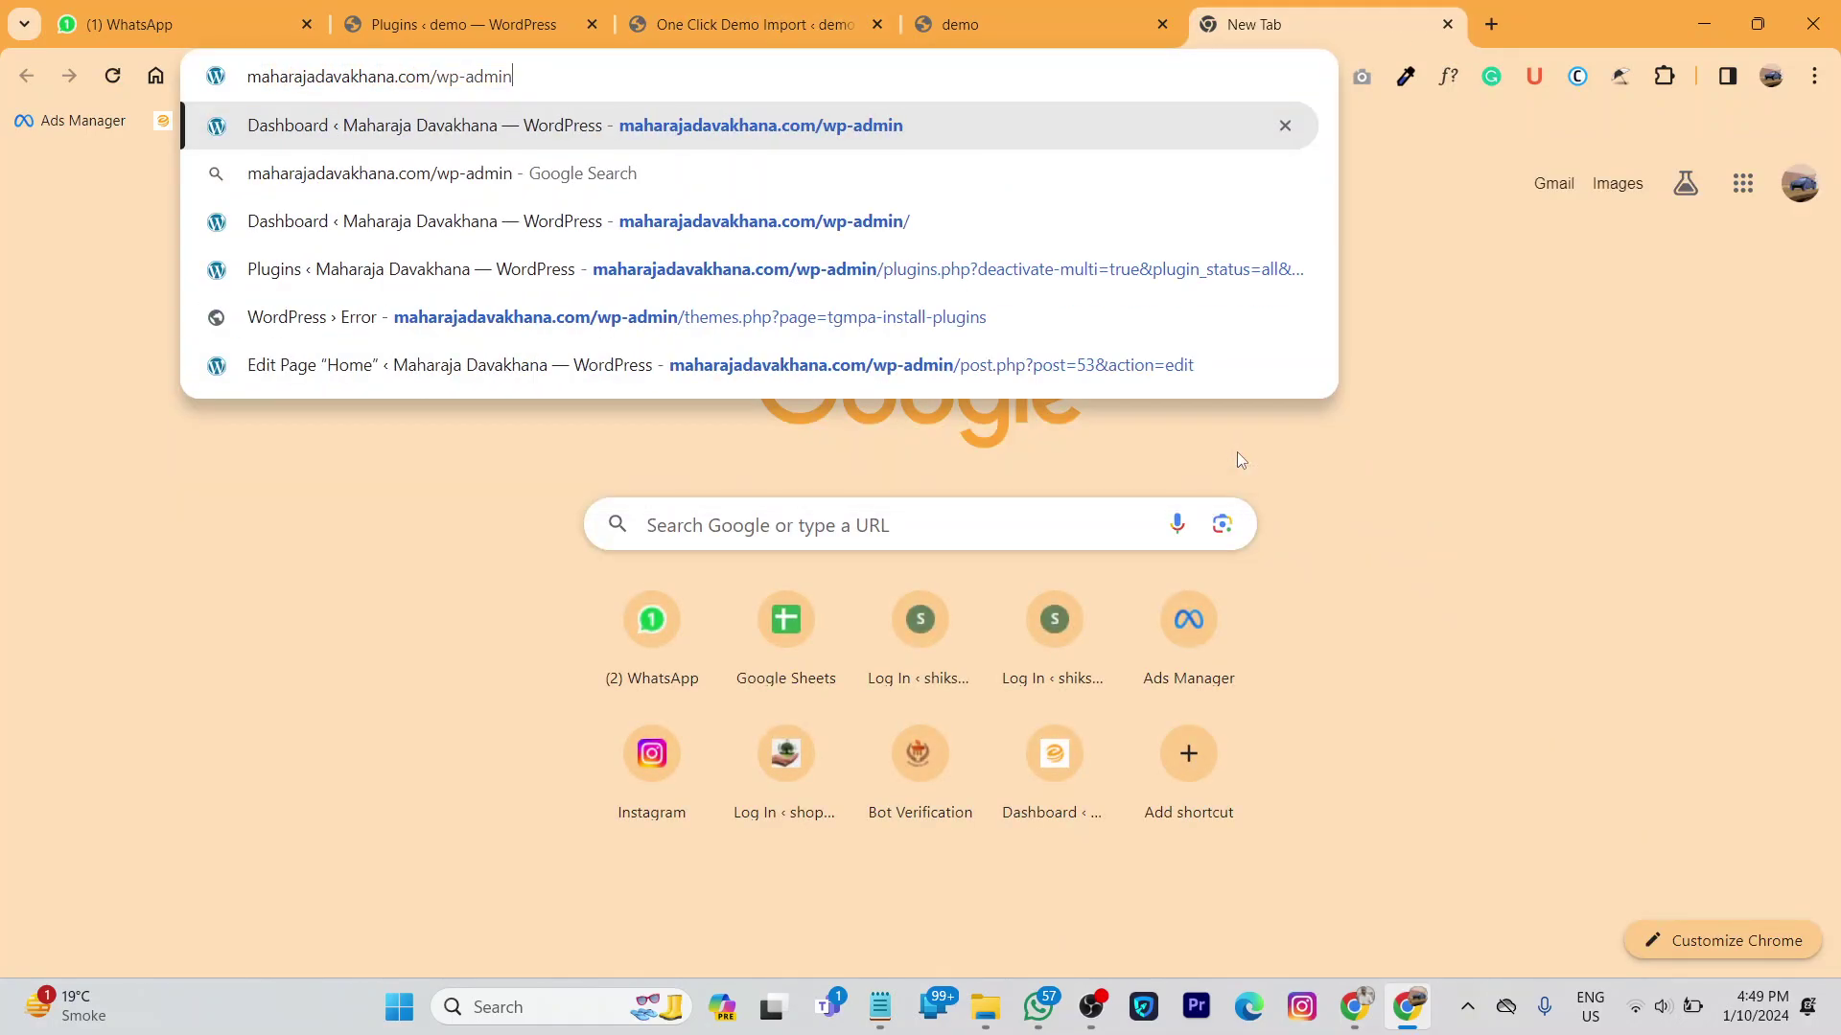
key(Return)
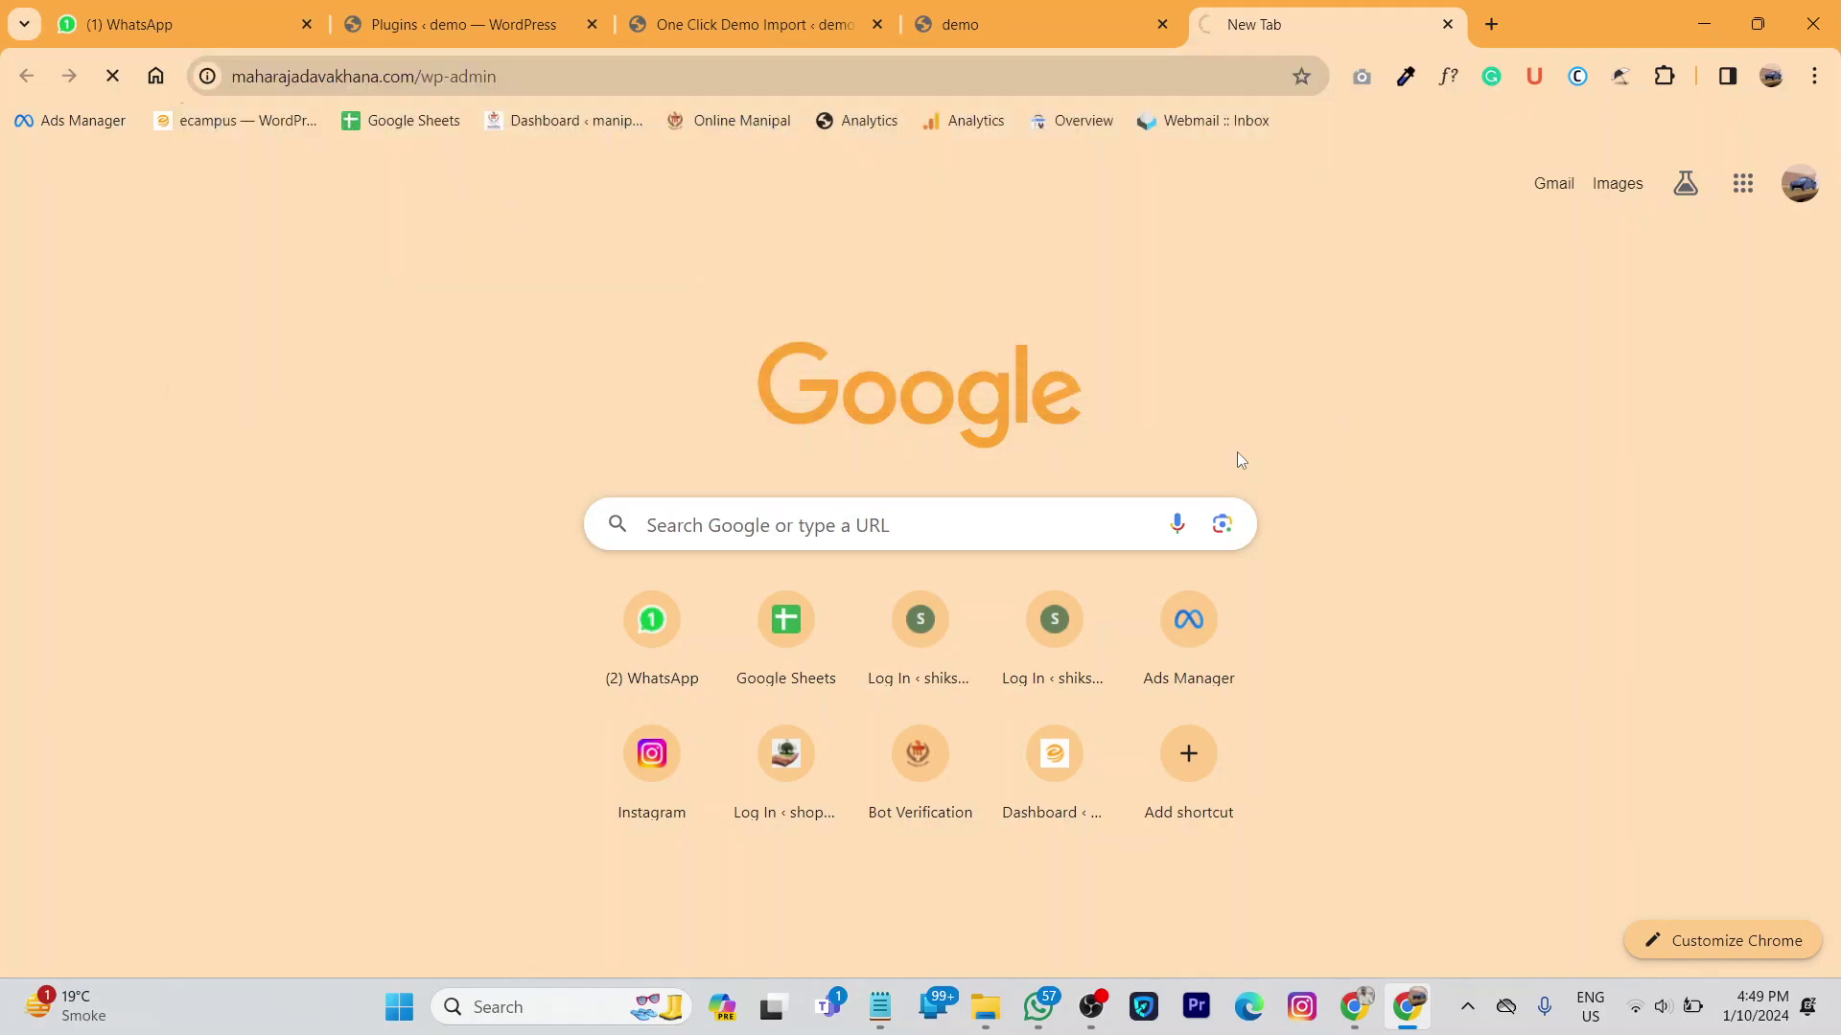
click(1122, 8)
click(803, 8)
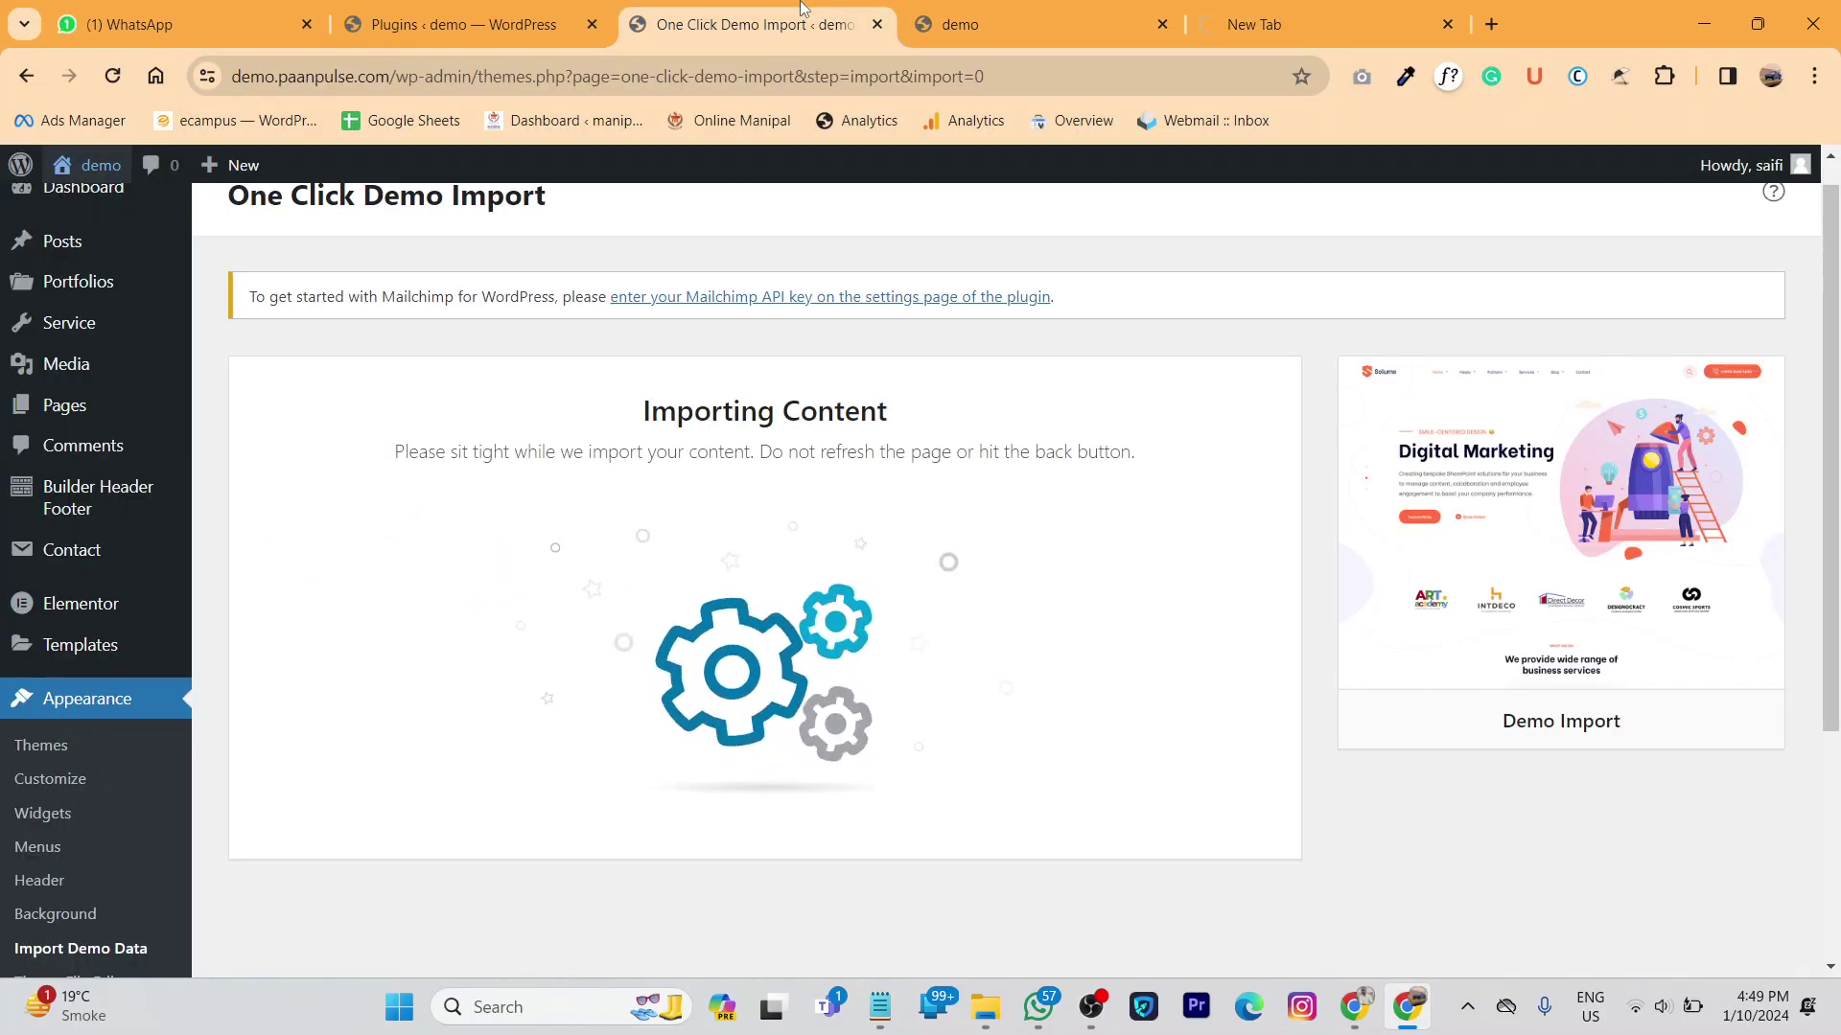
click(1271, 7)
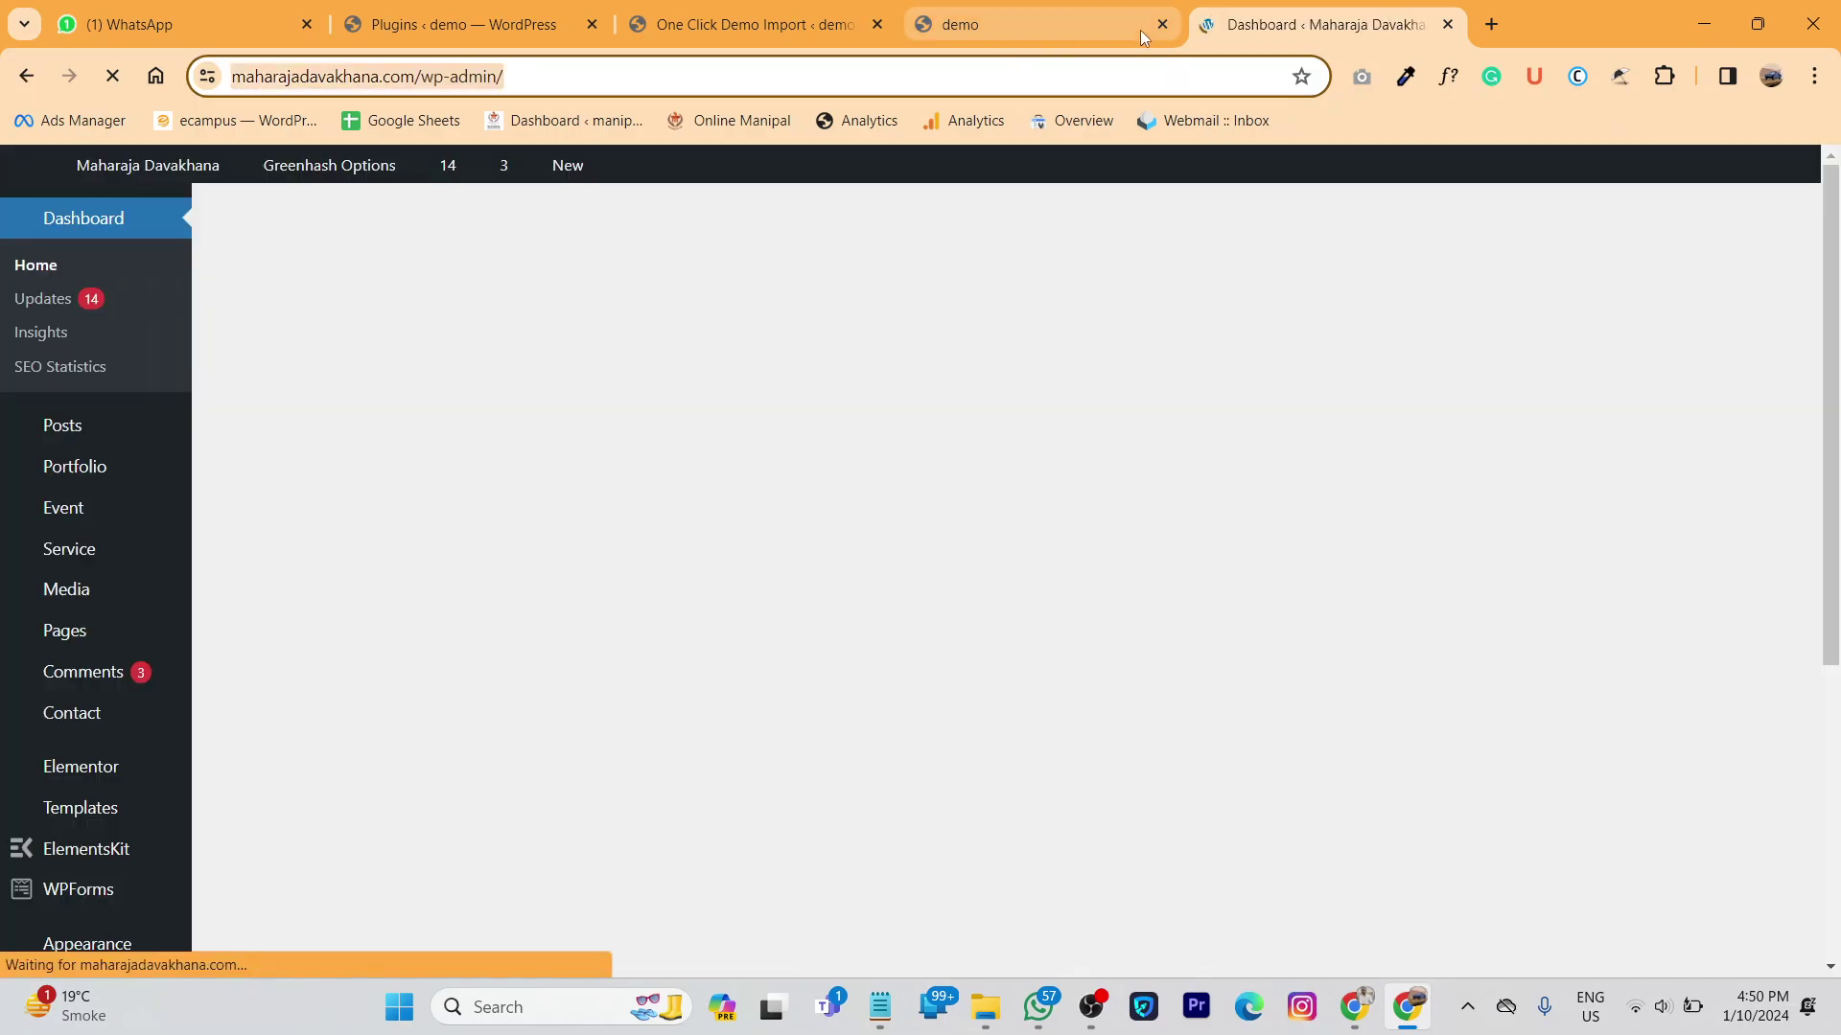
scroll(87, 810, down, 10)
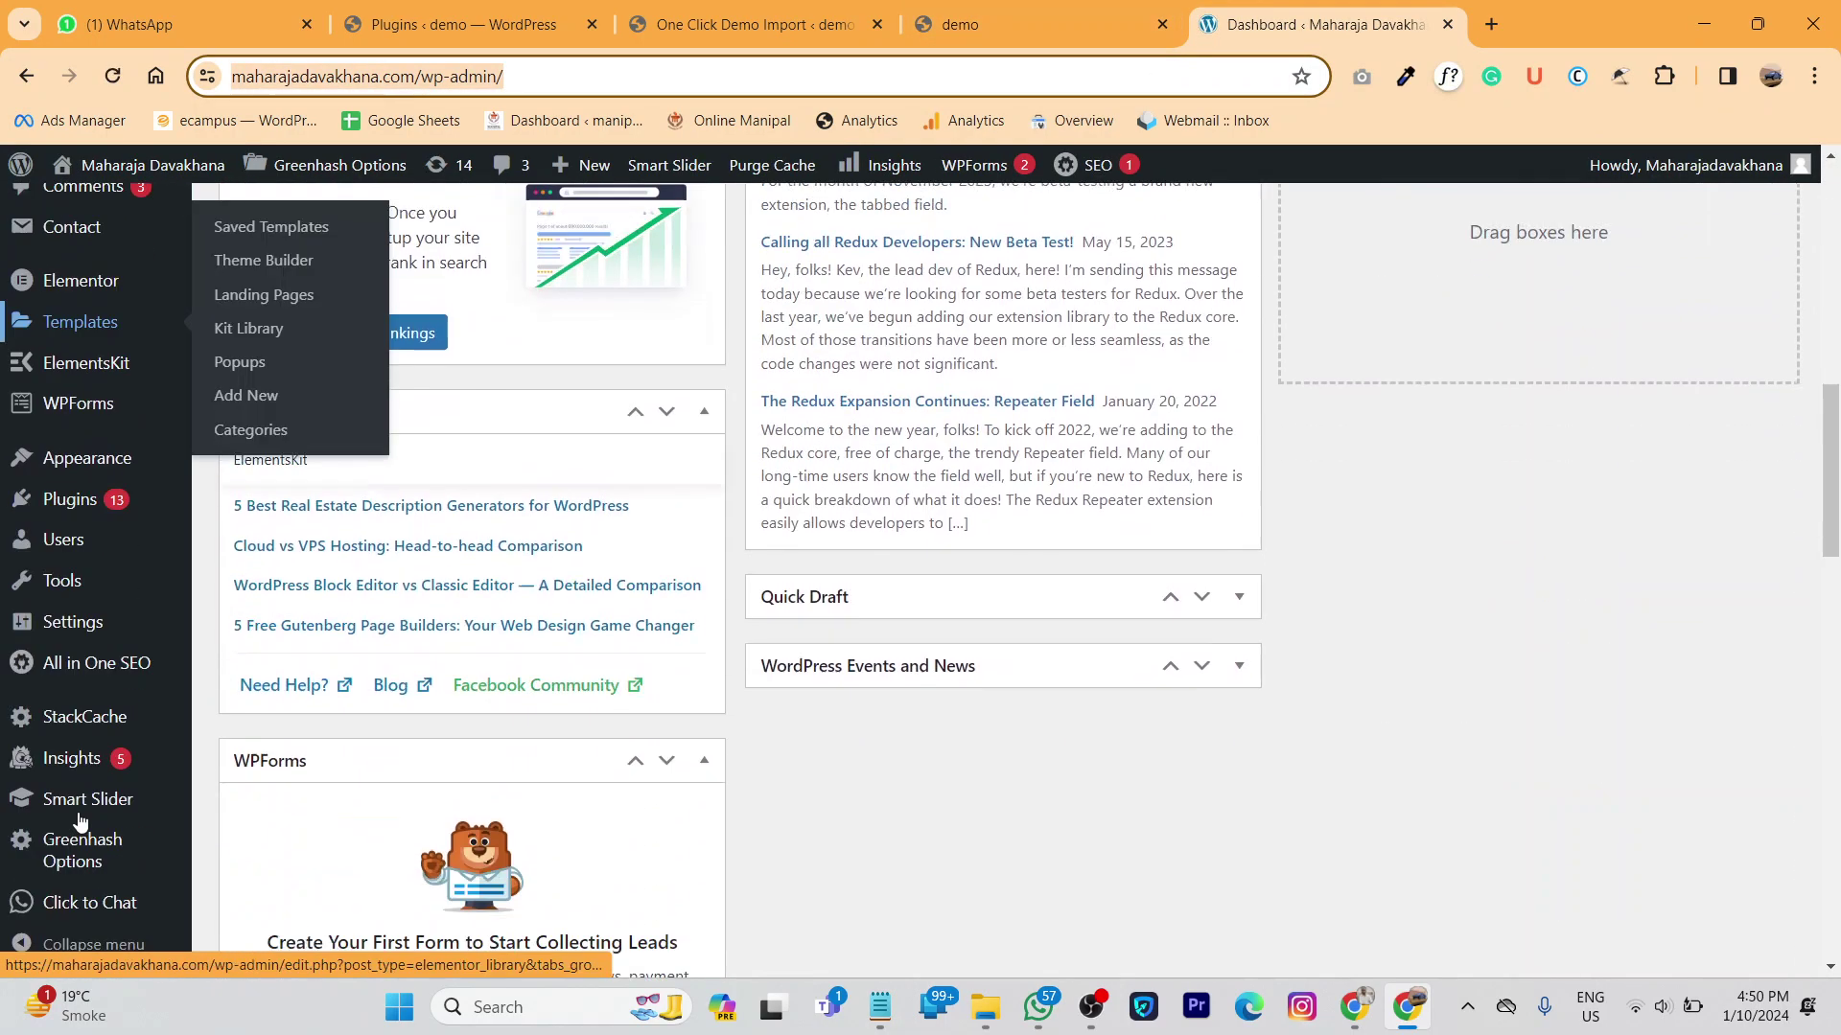
- Open Smart Slider, the site's home page and its Elementor editor in new tabs
middle_click(120, 803)
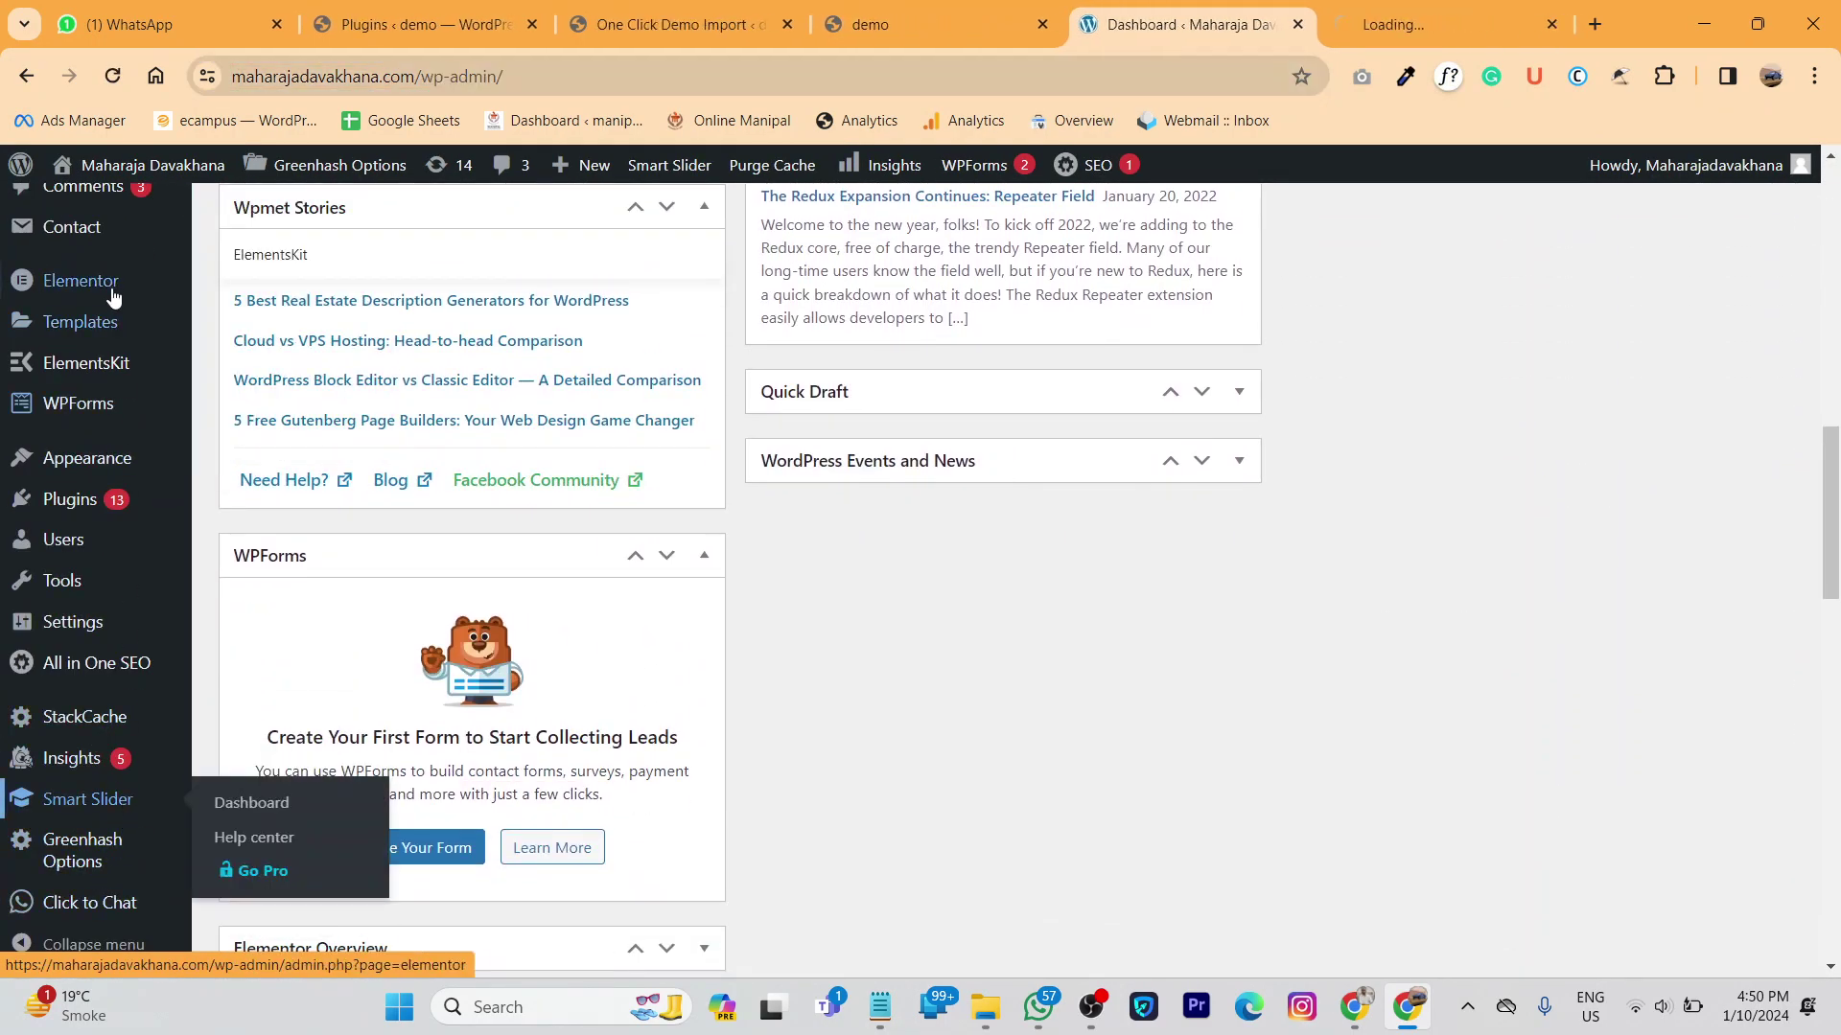
middle_click(144, 158)
key(ctrl+9)
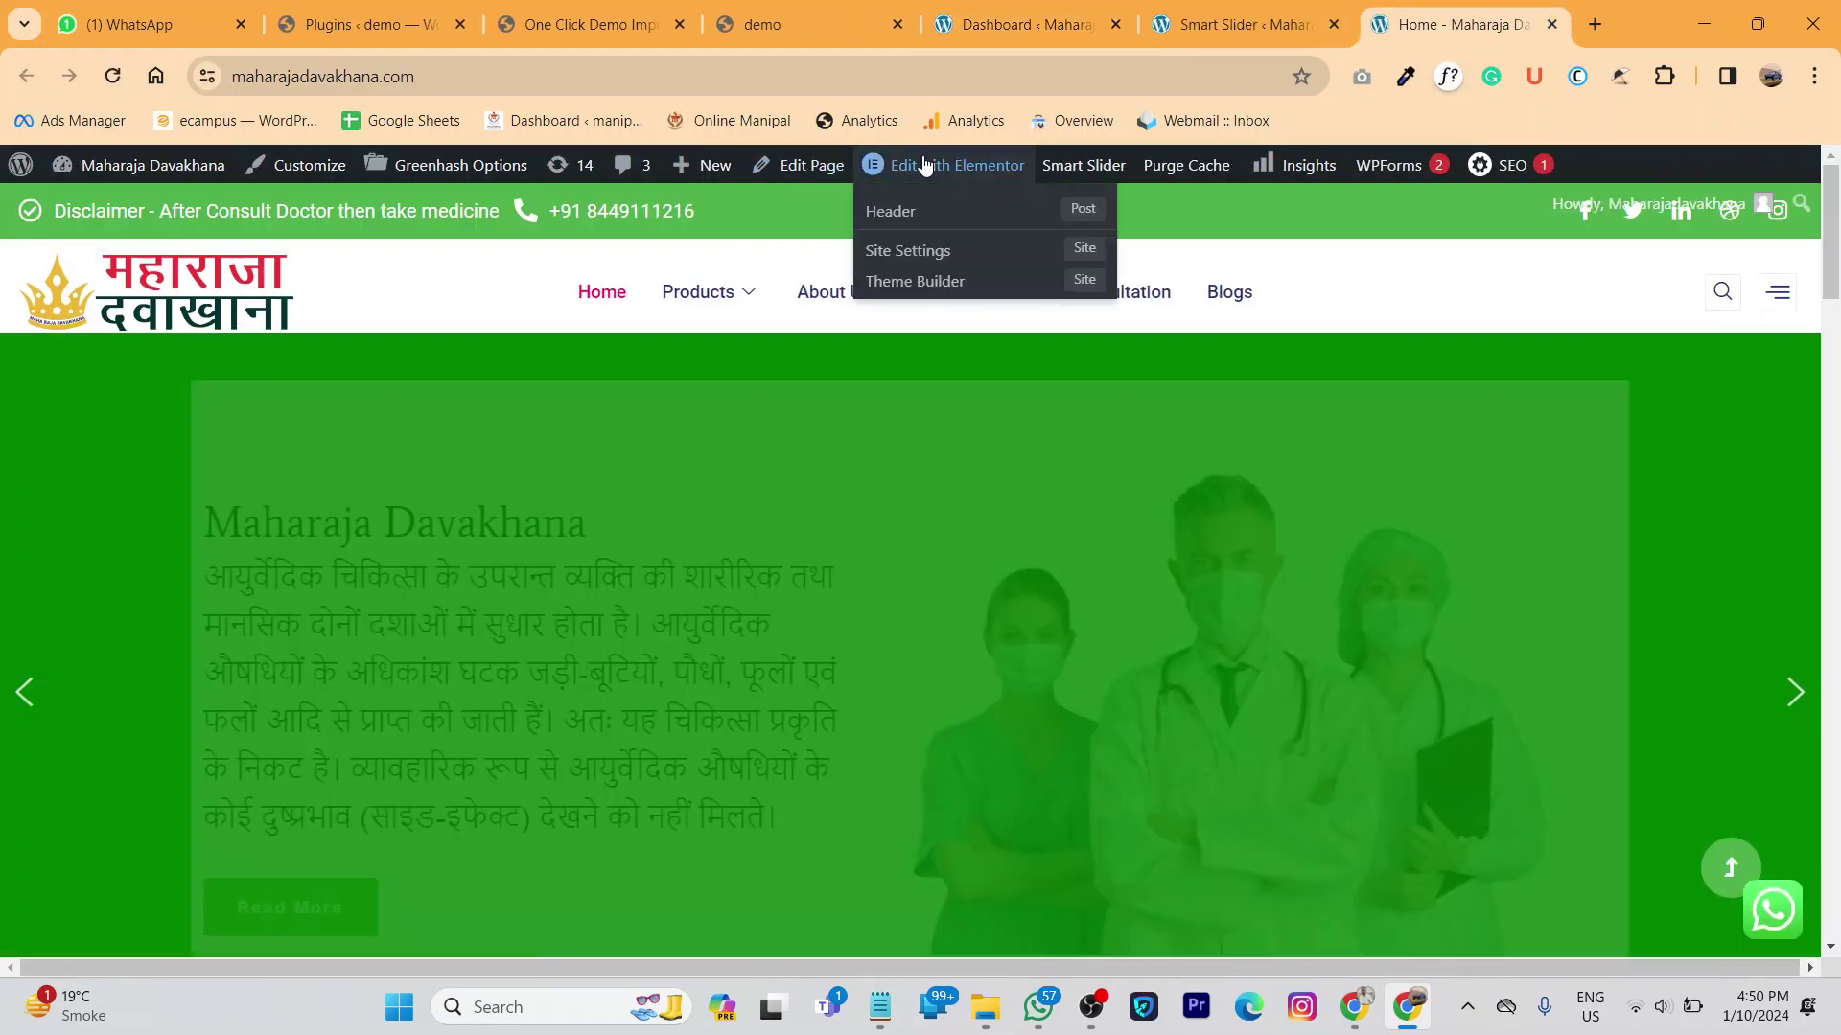
middle_click(891, 165)
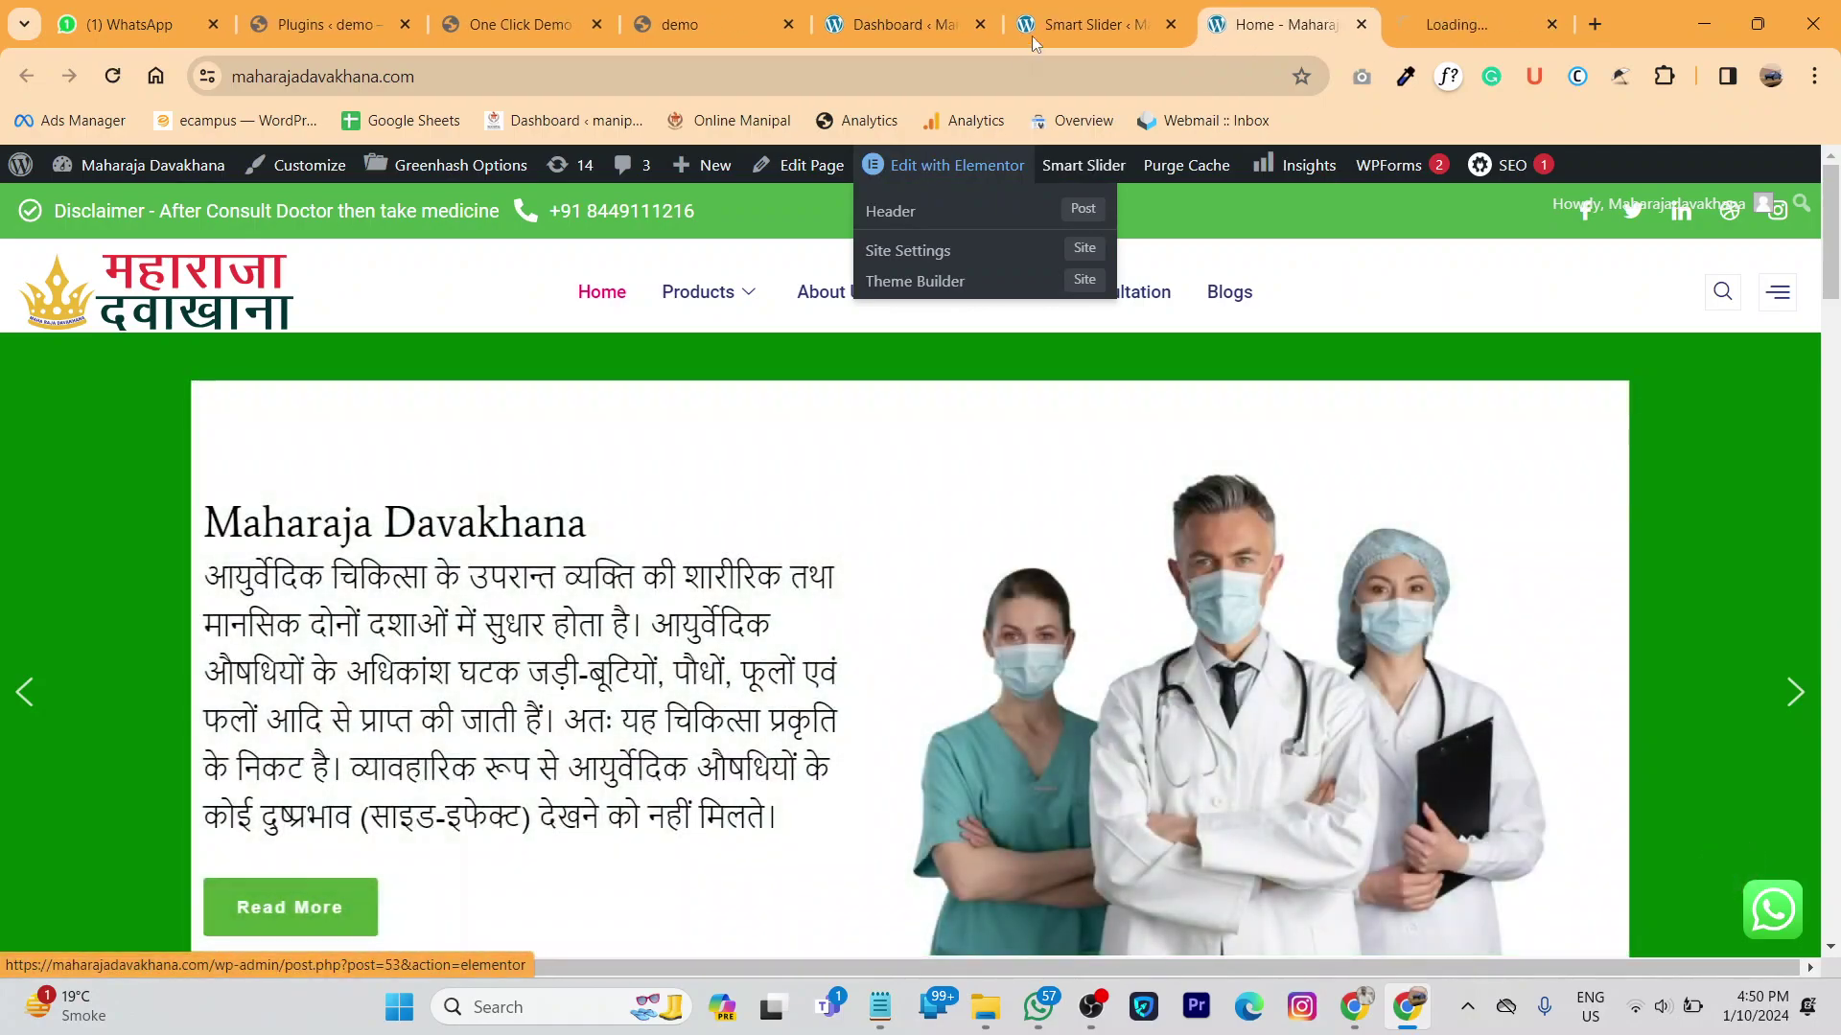
- Dismiss the Smart Slider welcome screen for good and rearrange the browser tabs
click(1083, 7)
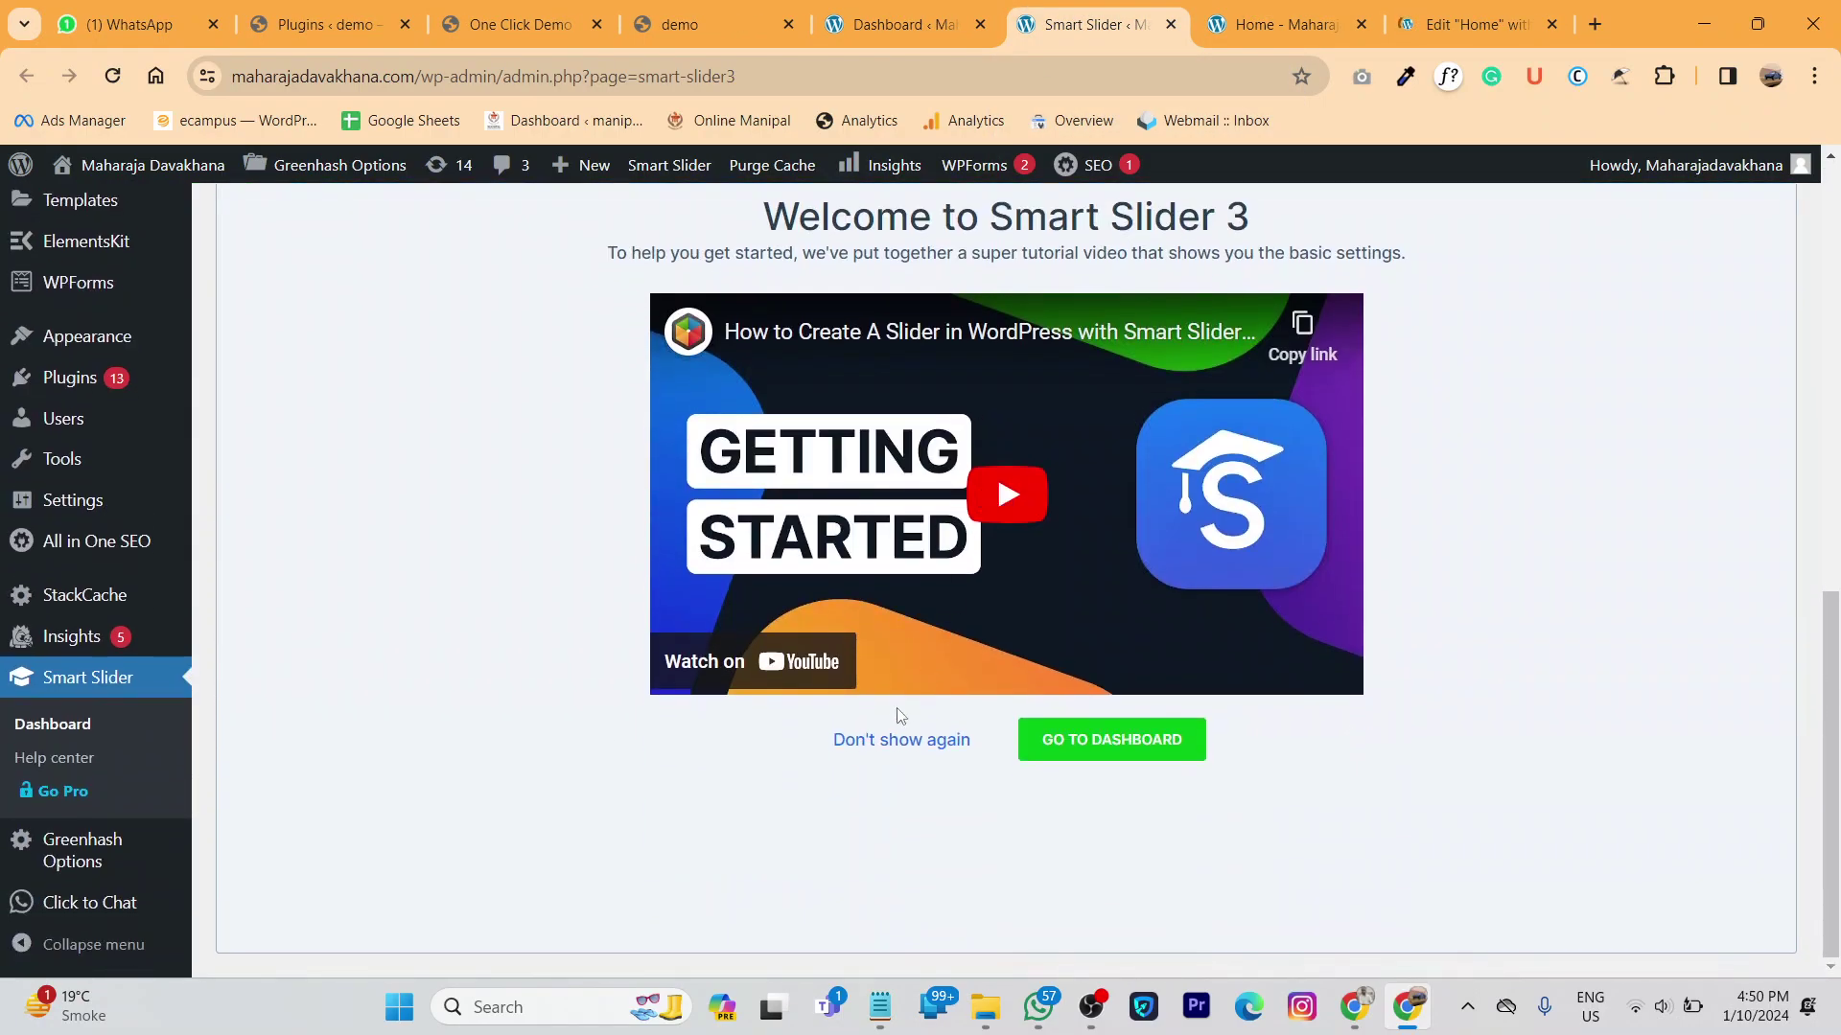
click(892, 739)
click(690, 21)
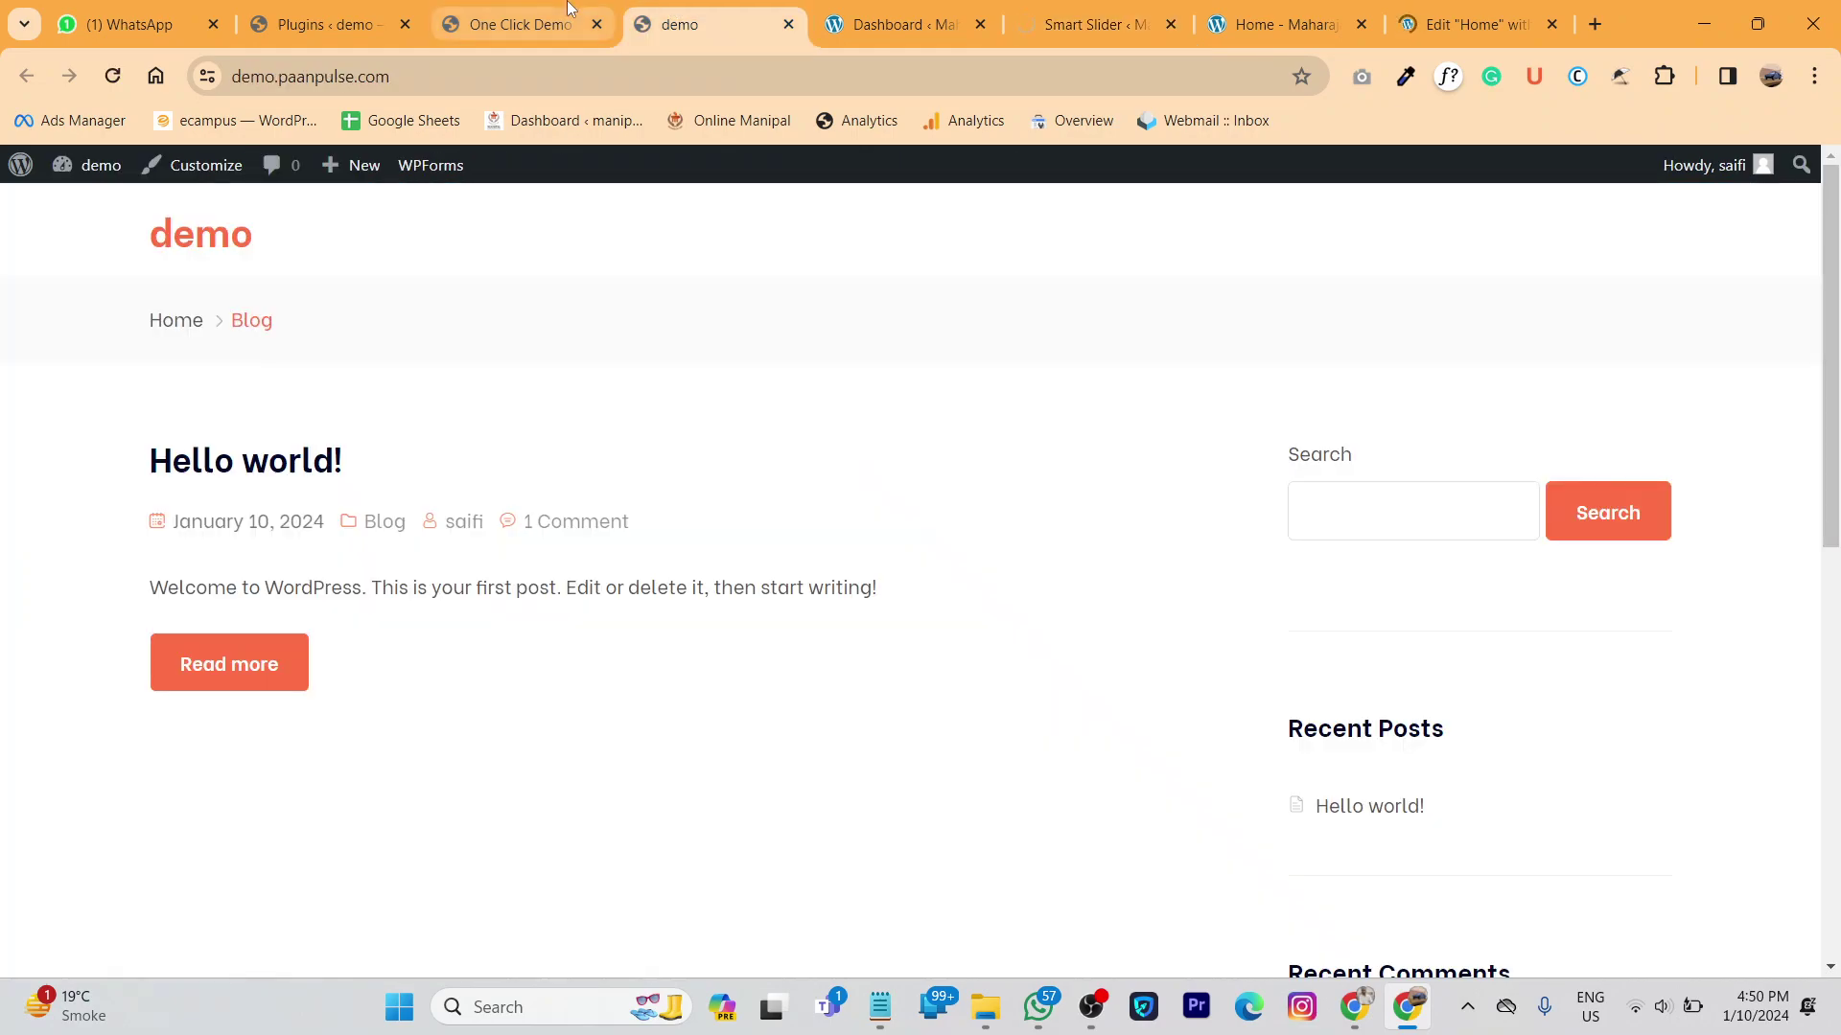
click(569, 9)
drag(568, 9, 729, 12)
click(891, 20)
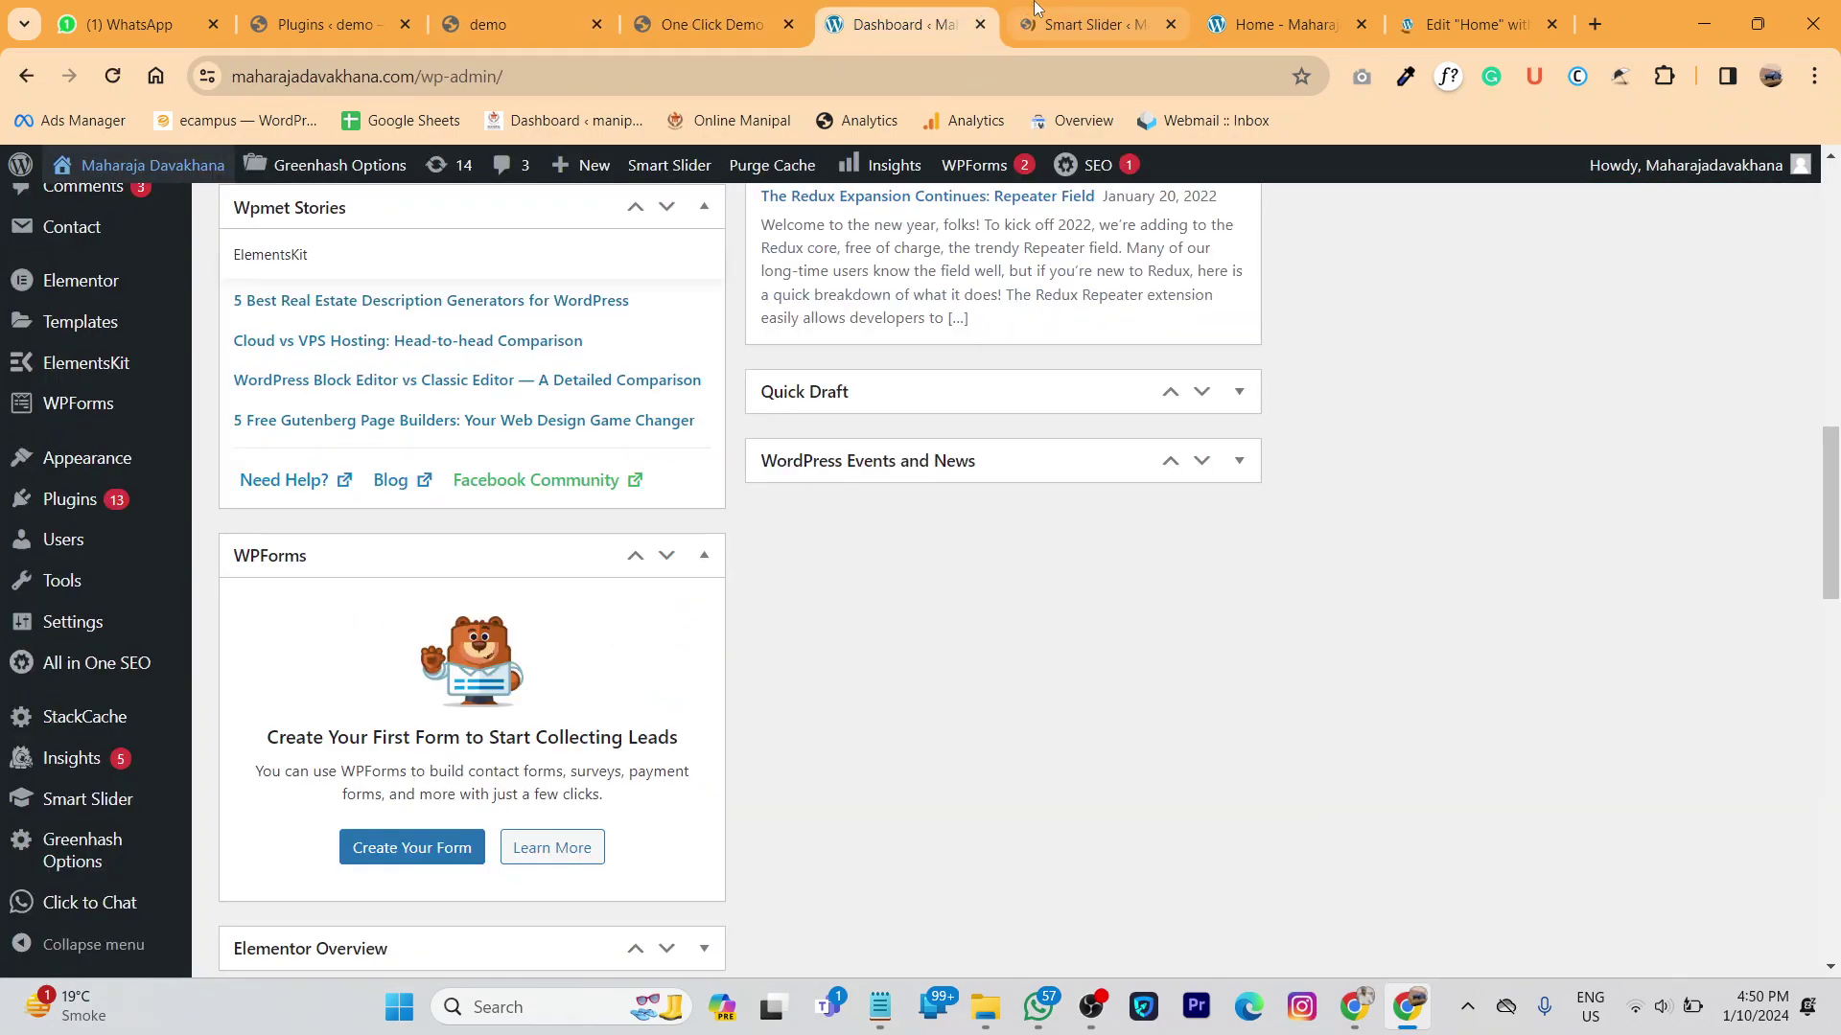
click(1000, 7)
drag(1000, 8, 837, 10)
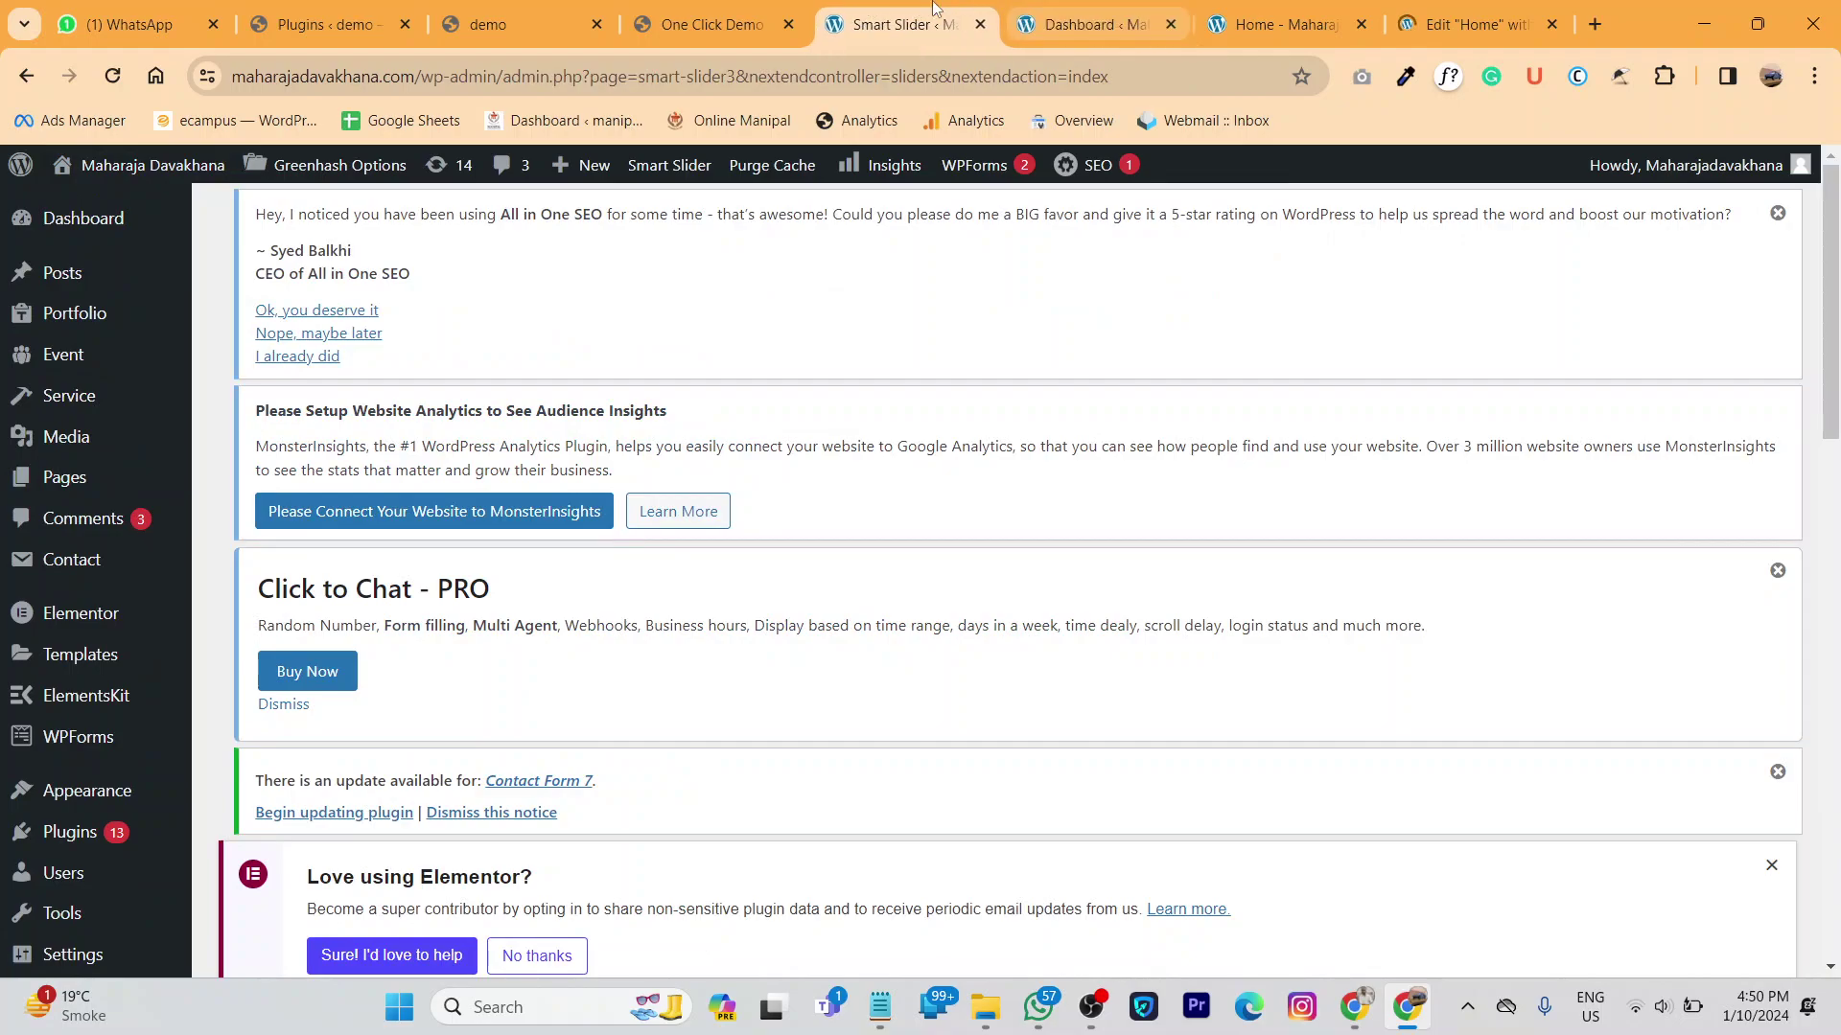
- Open the Gradient Slider project for editing from the Smart Slider projects list
scroll(924, 444, down, 5)
scroll(922, 444, down, 5)
scroll(834, 566, up, 4)
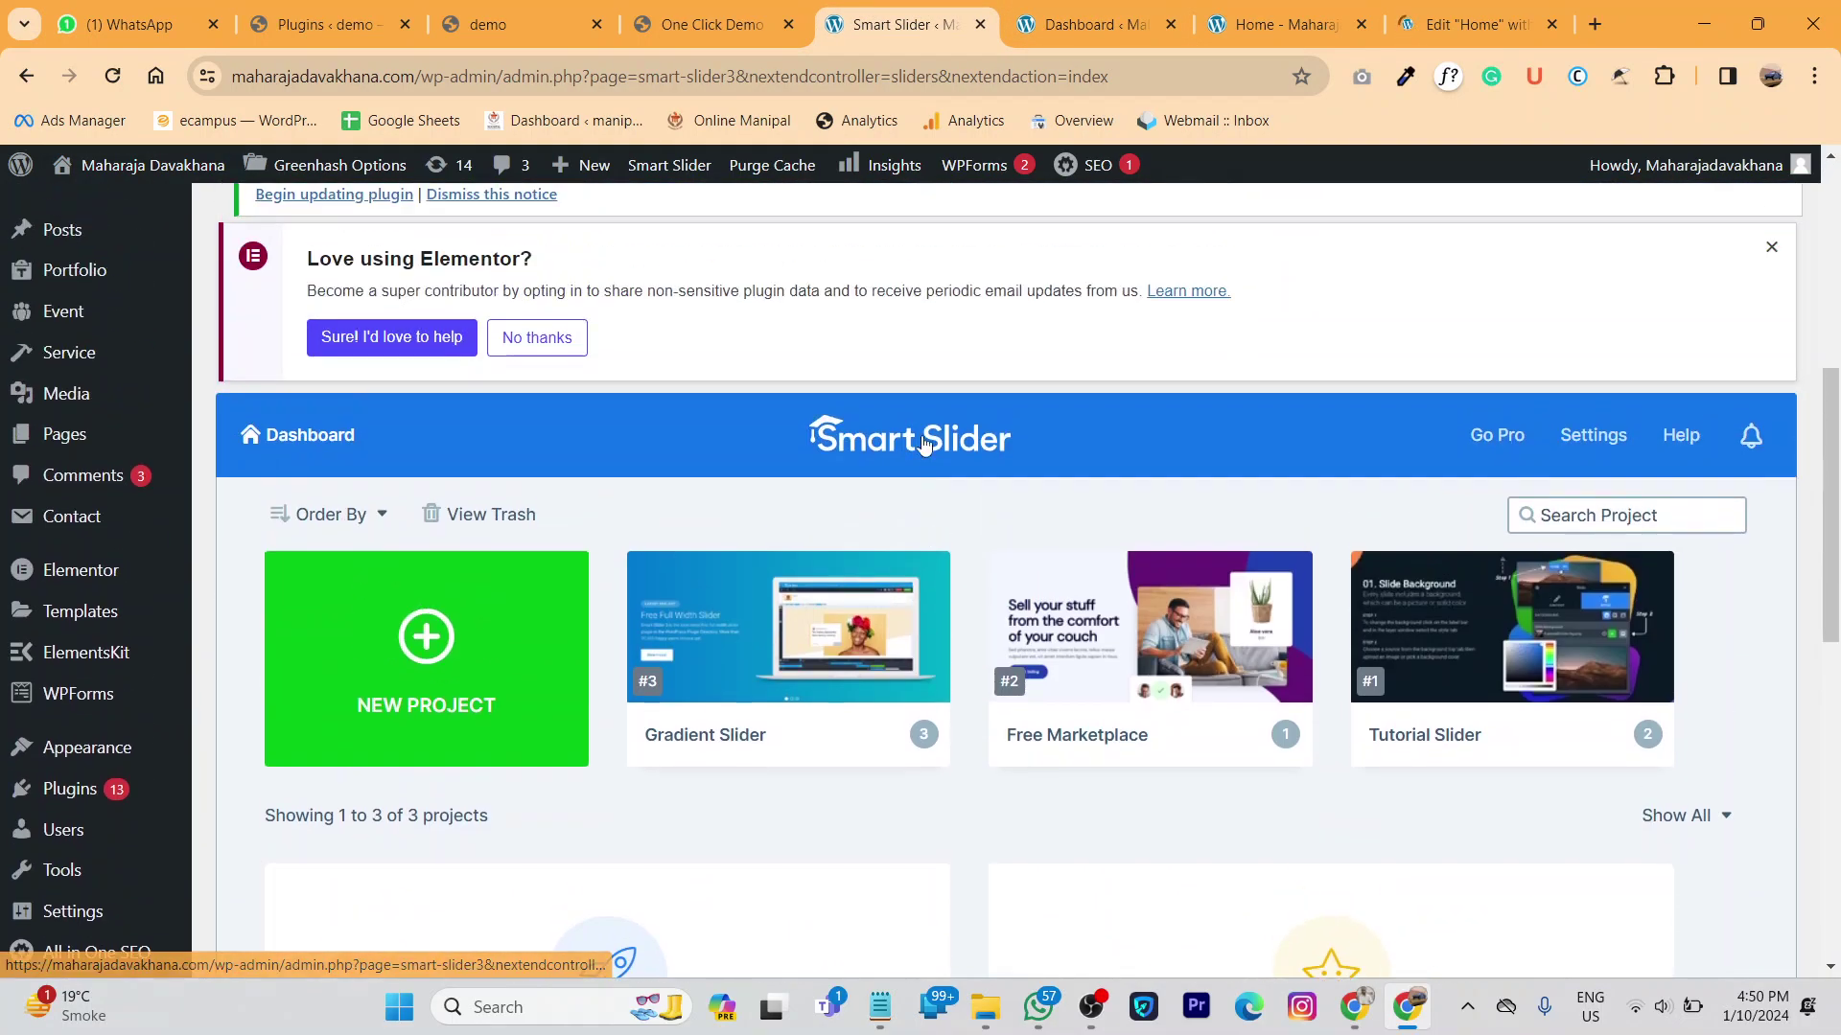
click(749, 678)
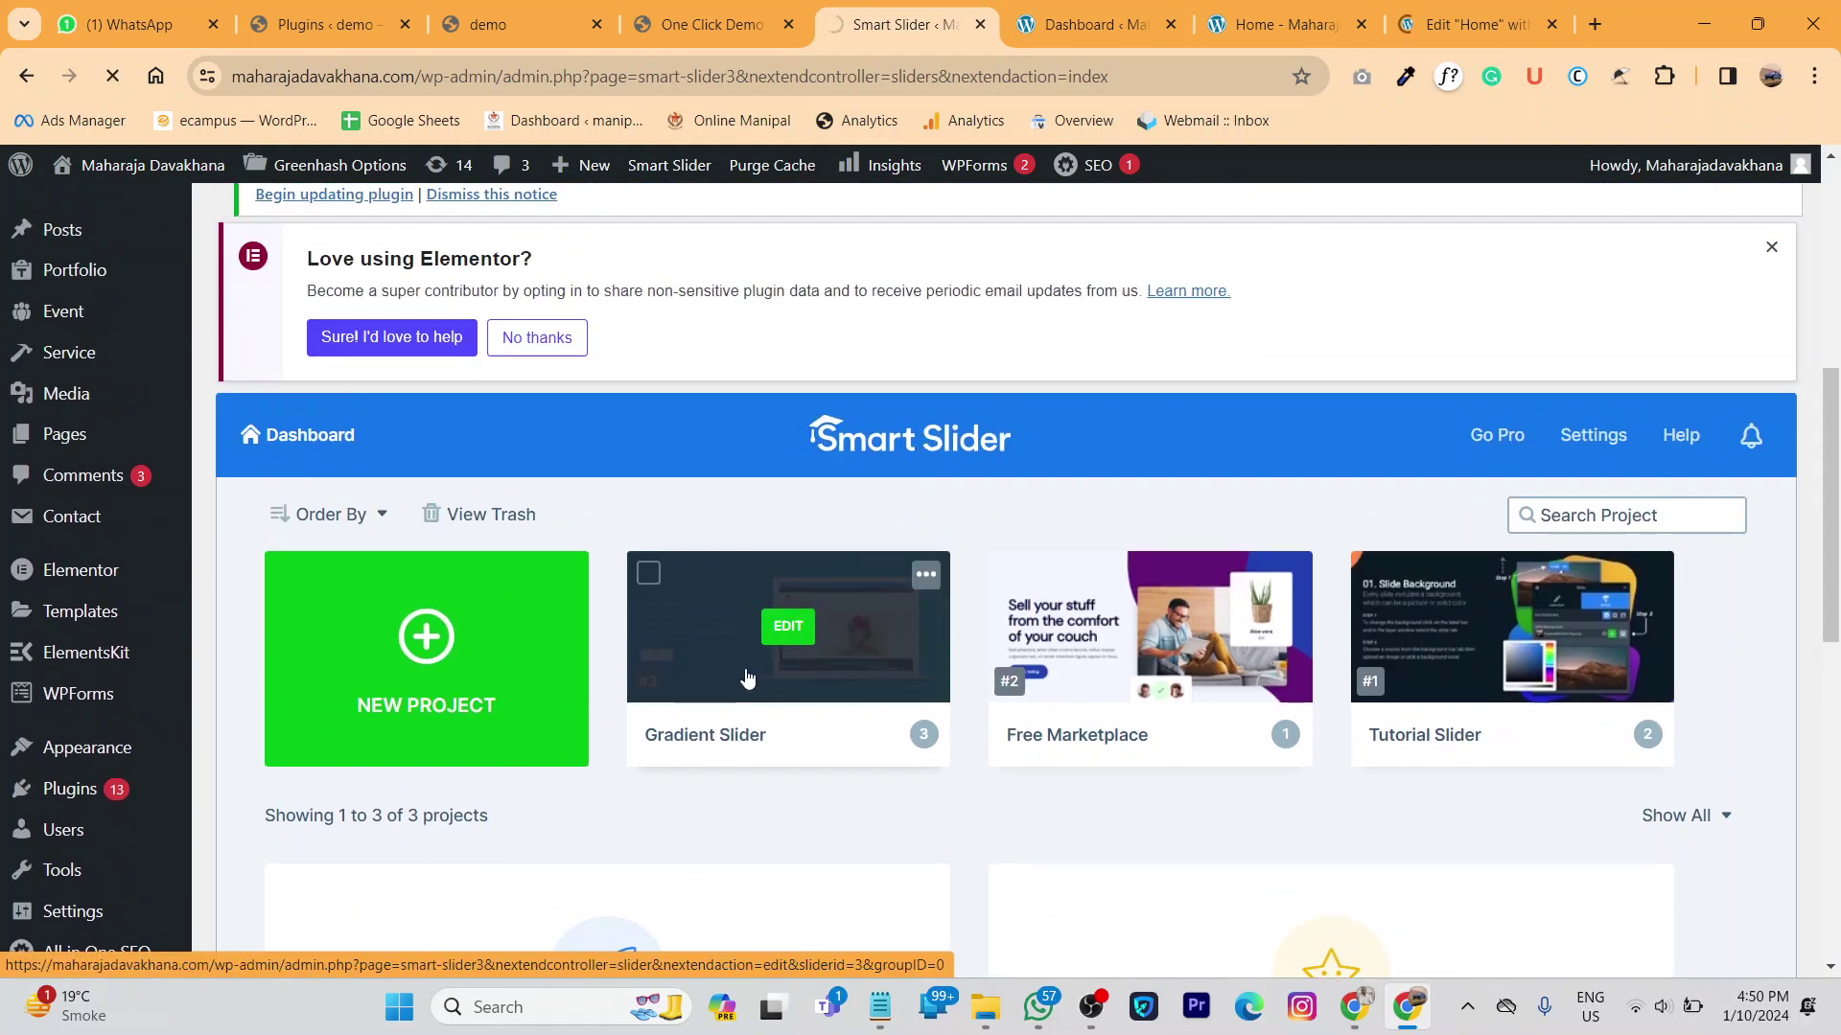
click(710, 24)
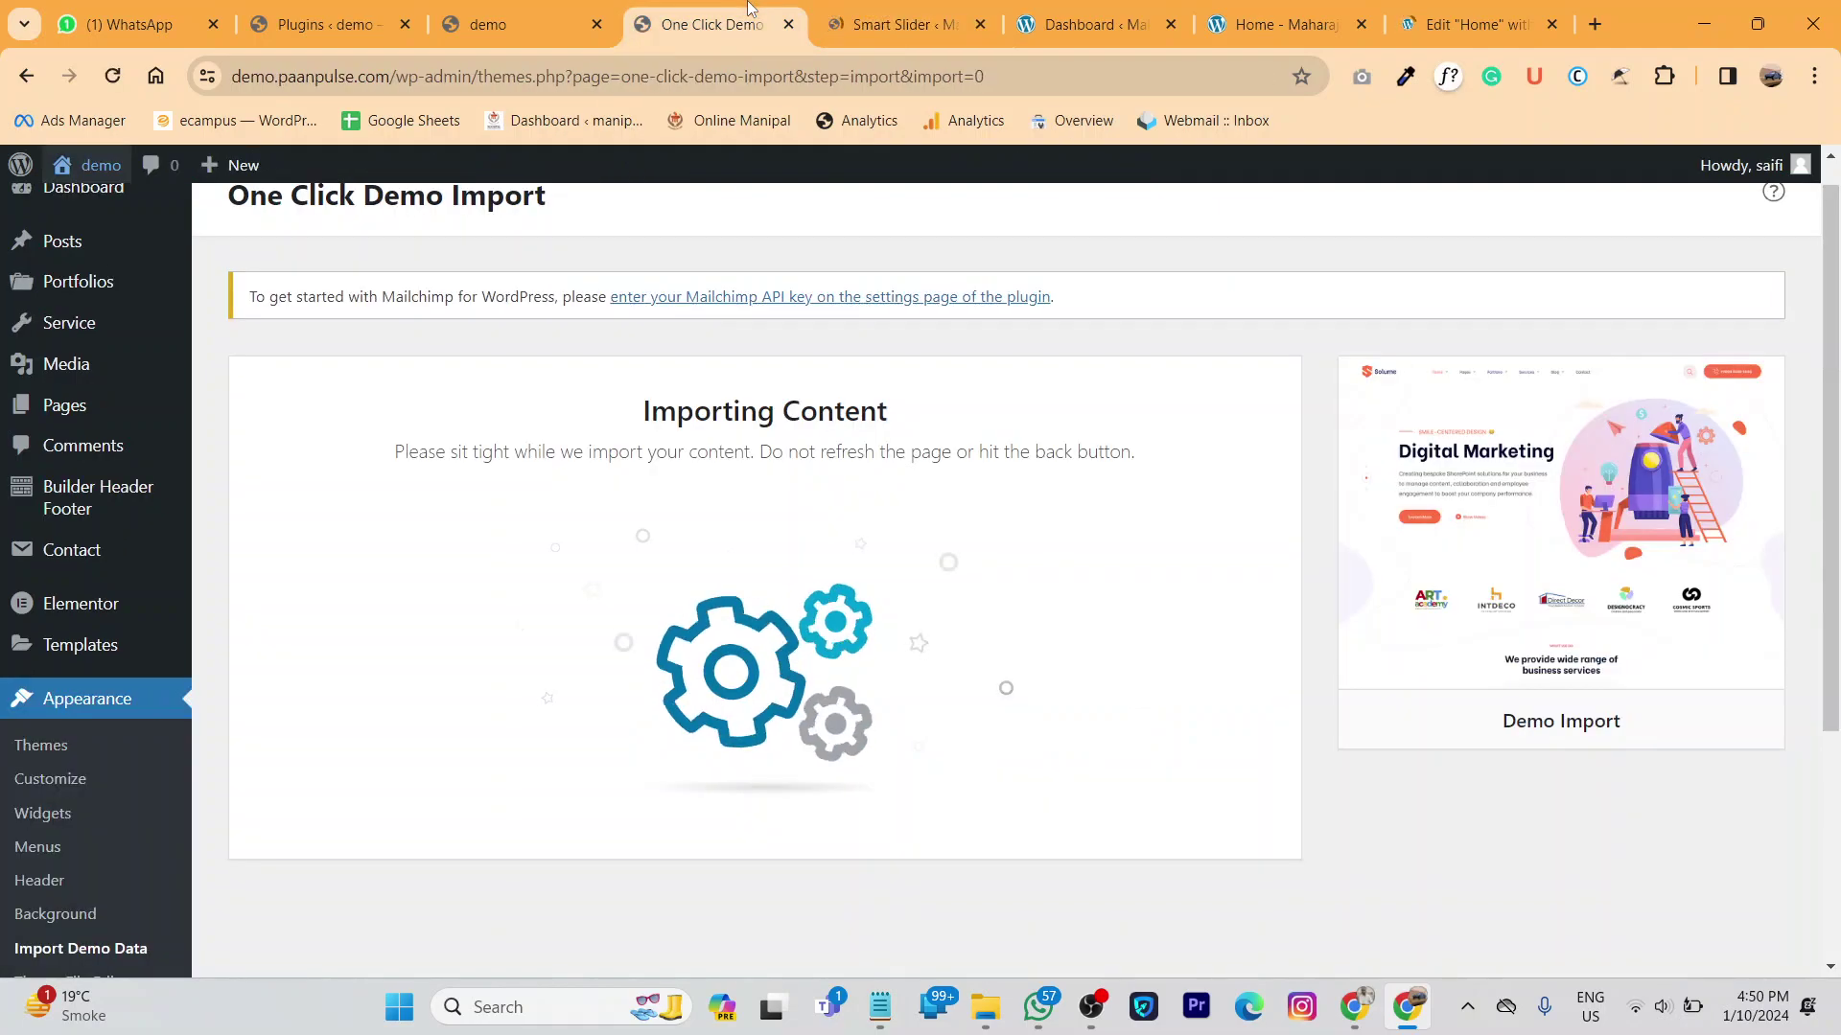
- Turn off the Gradient Slider's arrows, keyboard navigation and bullets, and save
click(930, 11)
scroll(864, 407, down, 8)
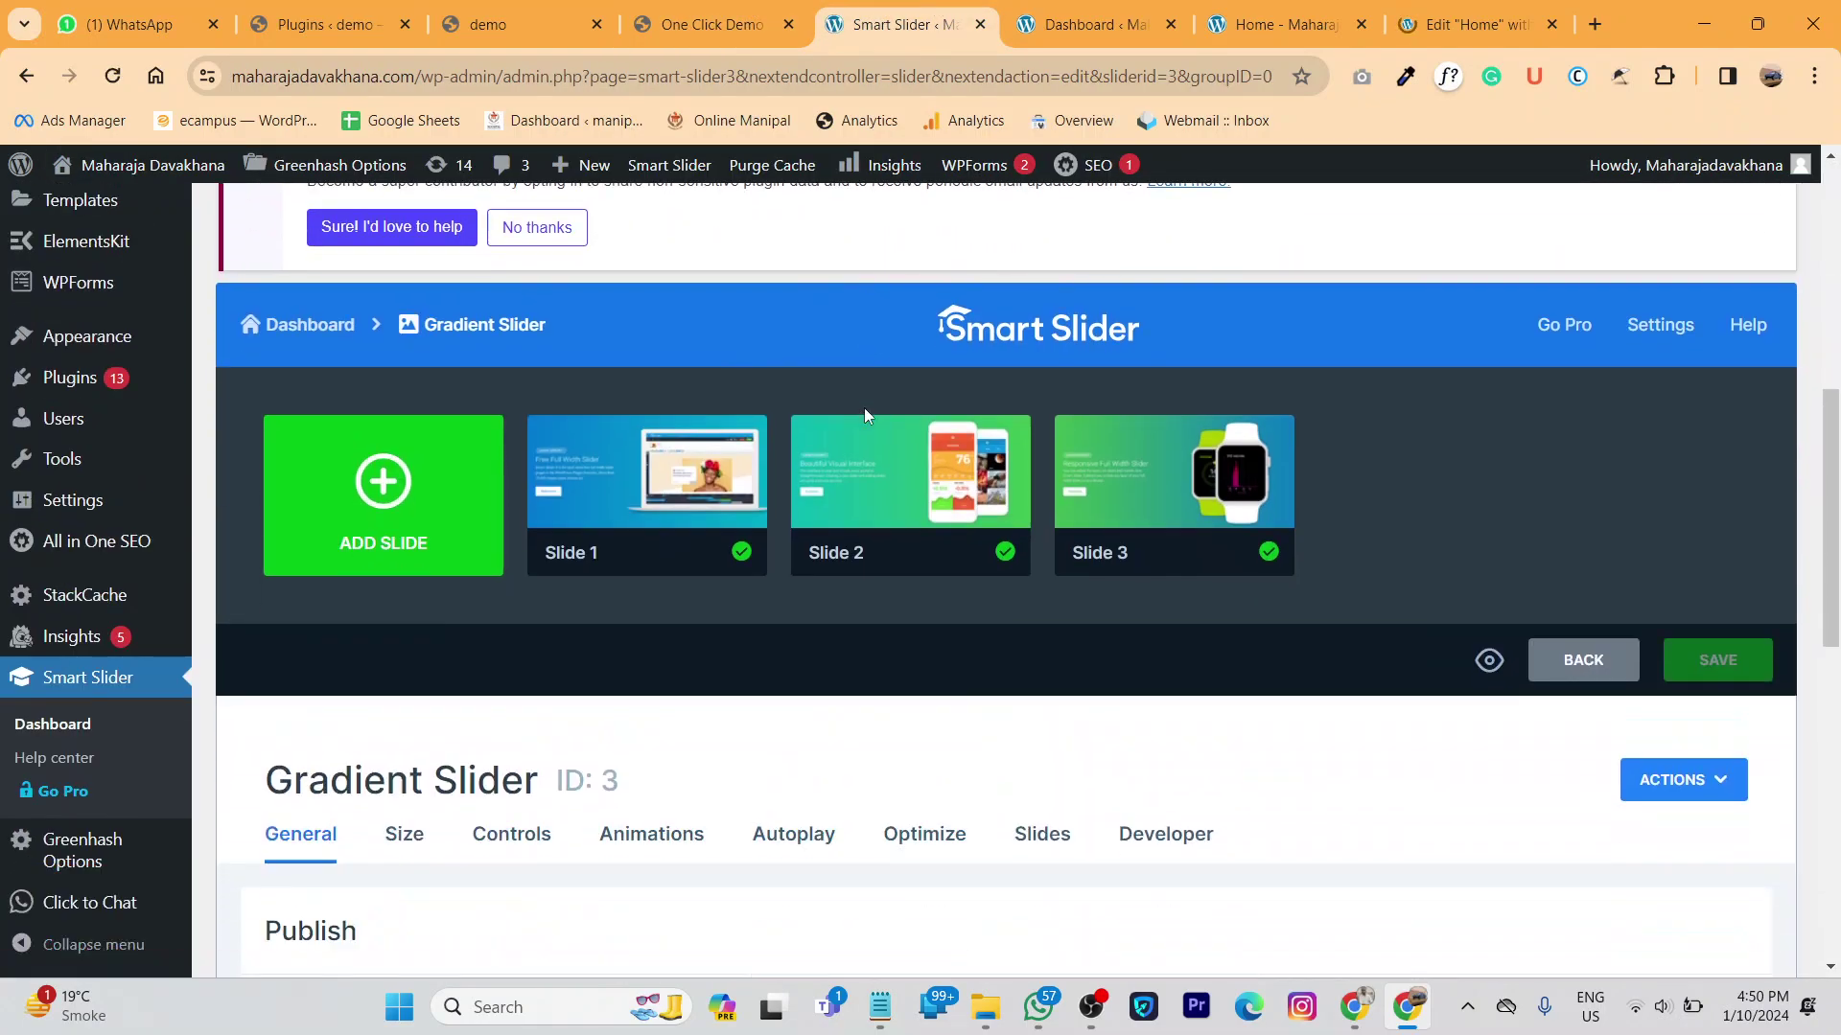
scroll(643, 470, down, 5)
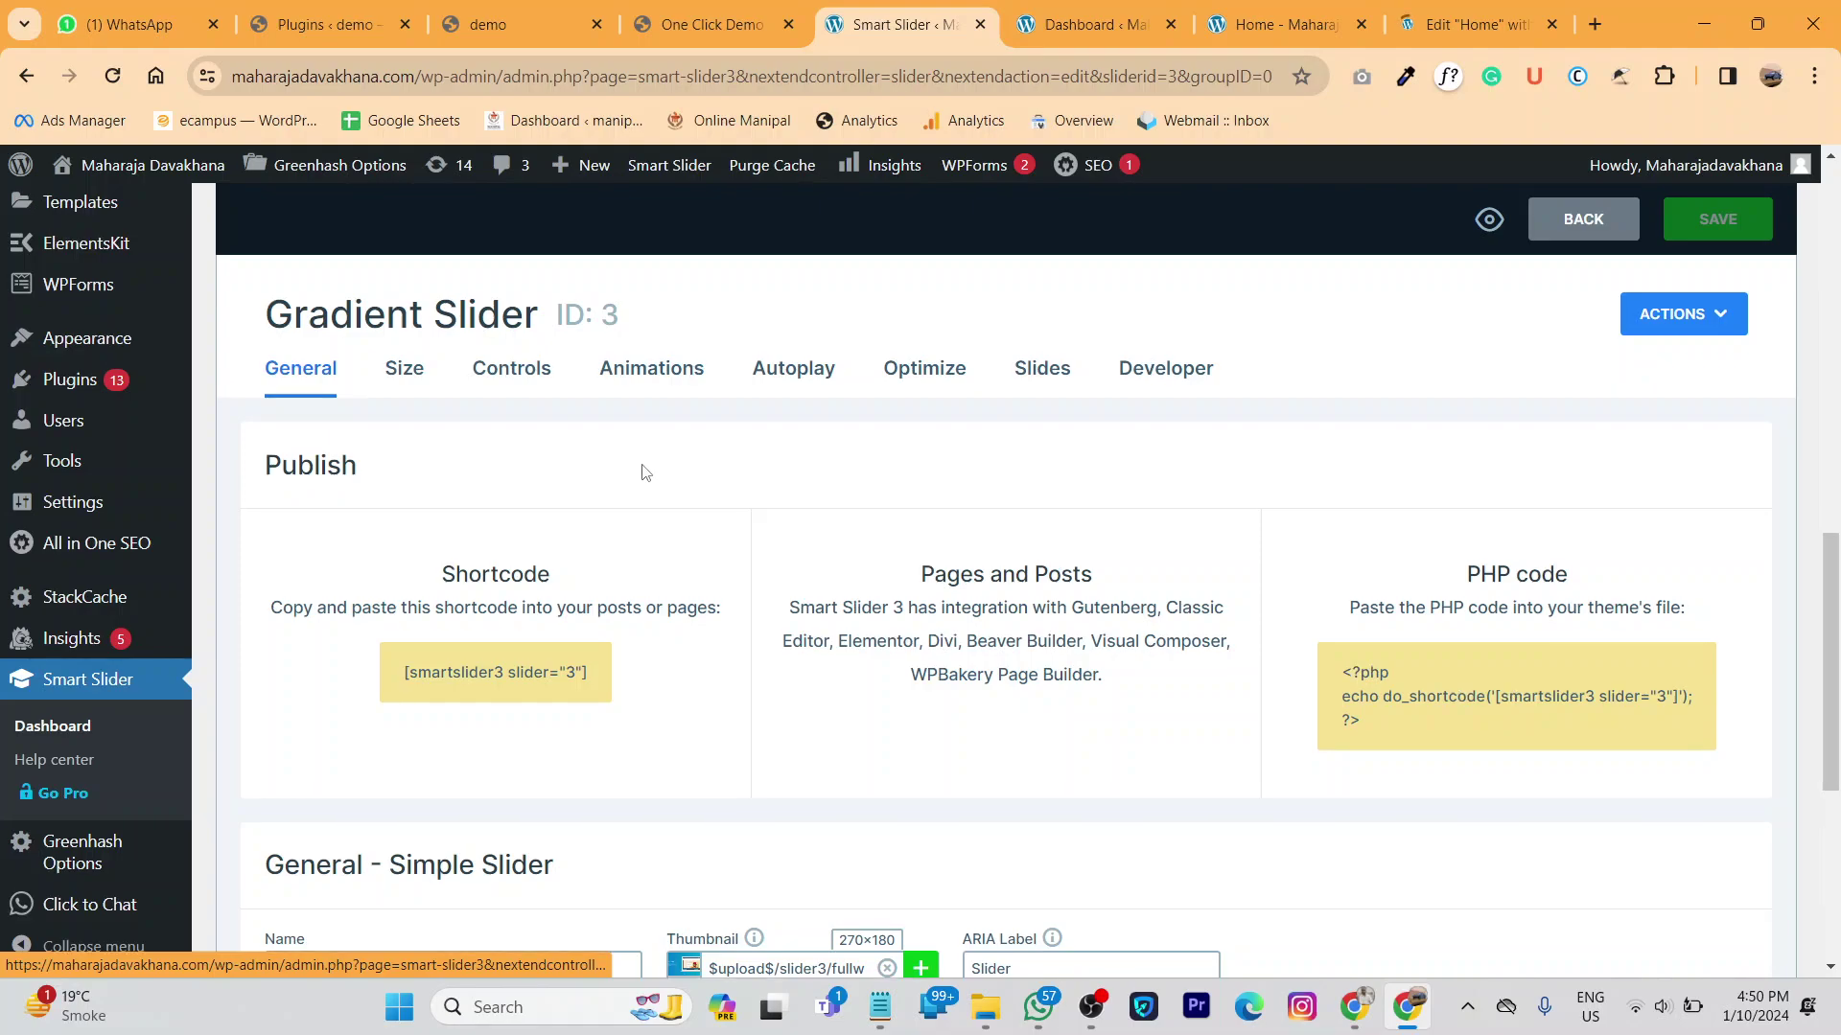
scroll(642, 469, down, 3)
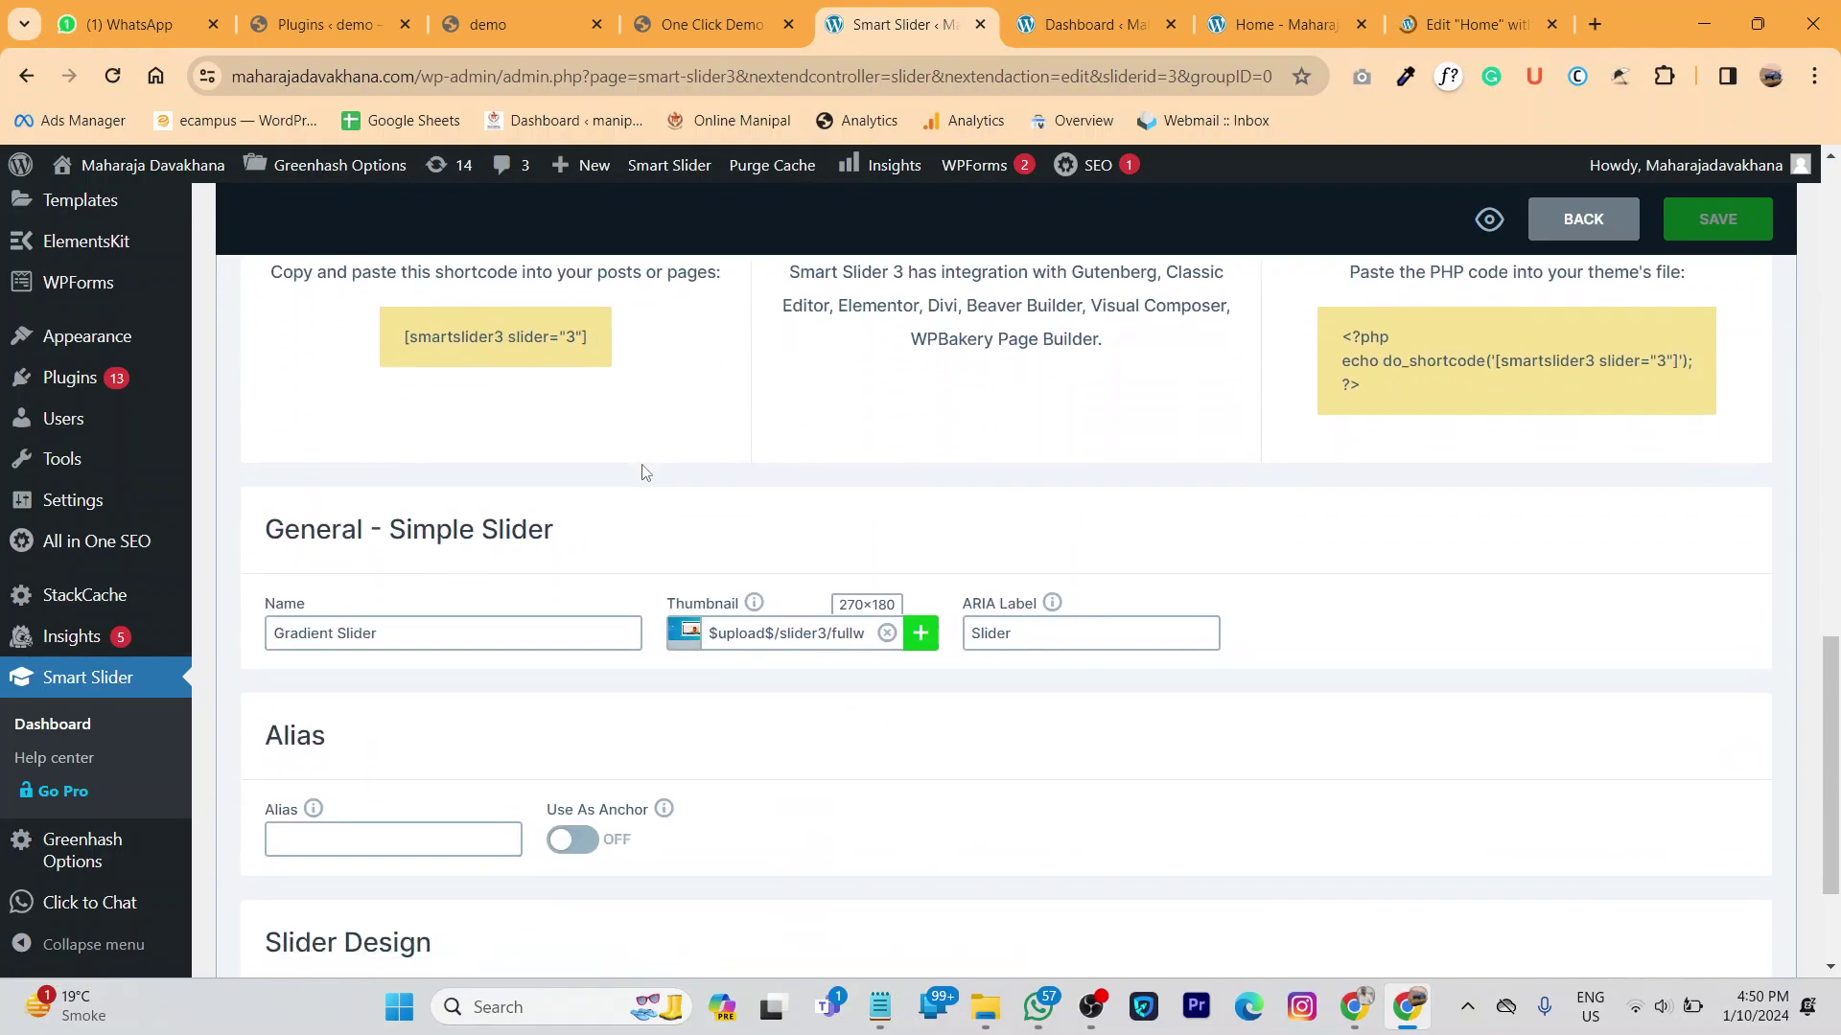
scroll(642, 470, up, 3)
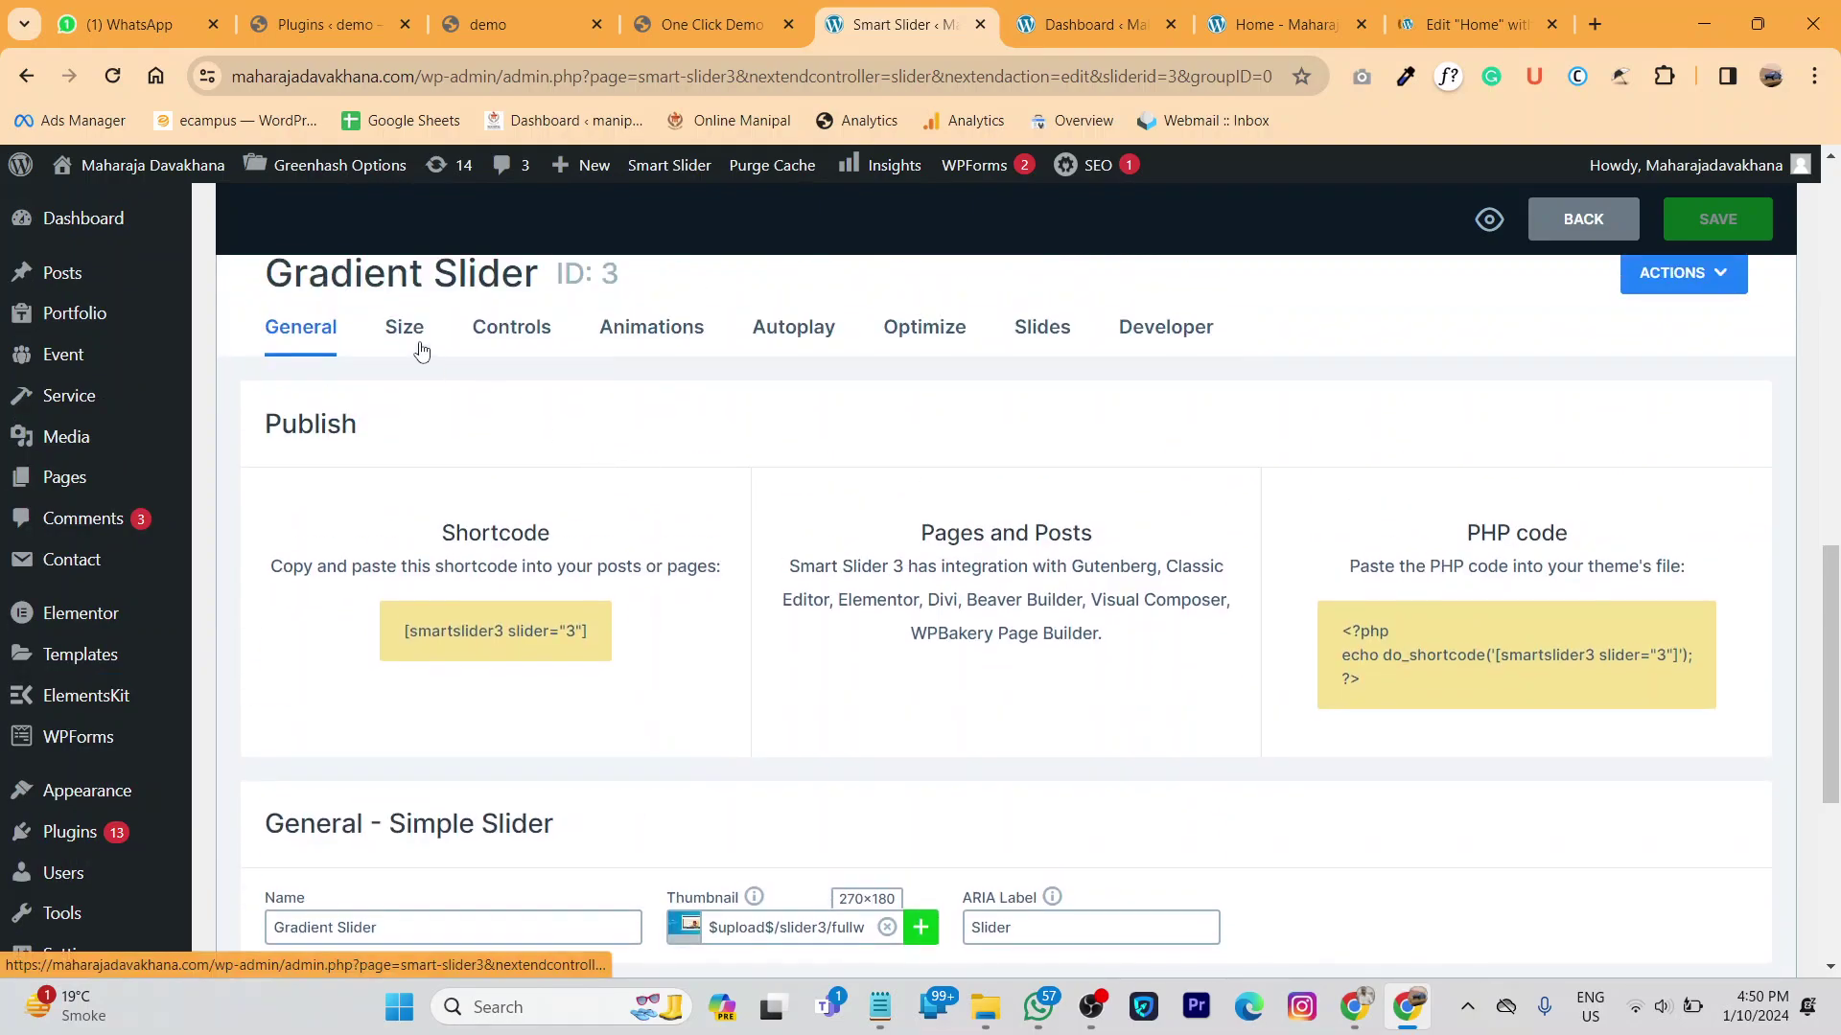
click(415, 347)
click(509, 344)
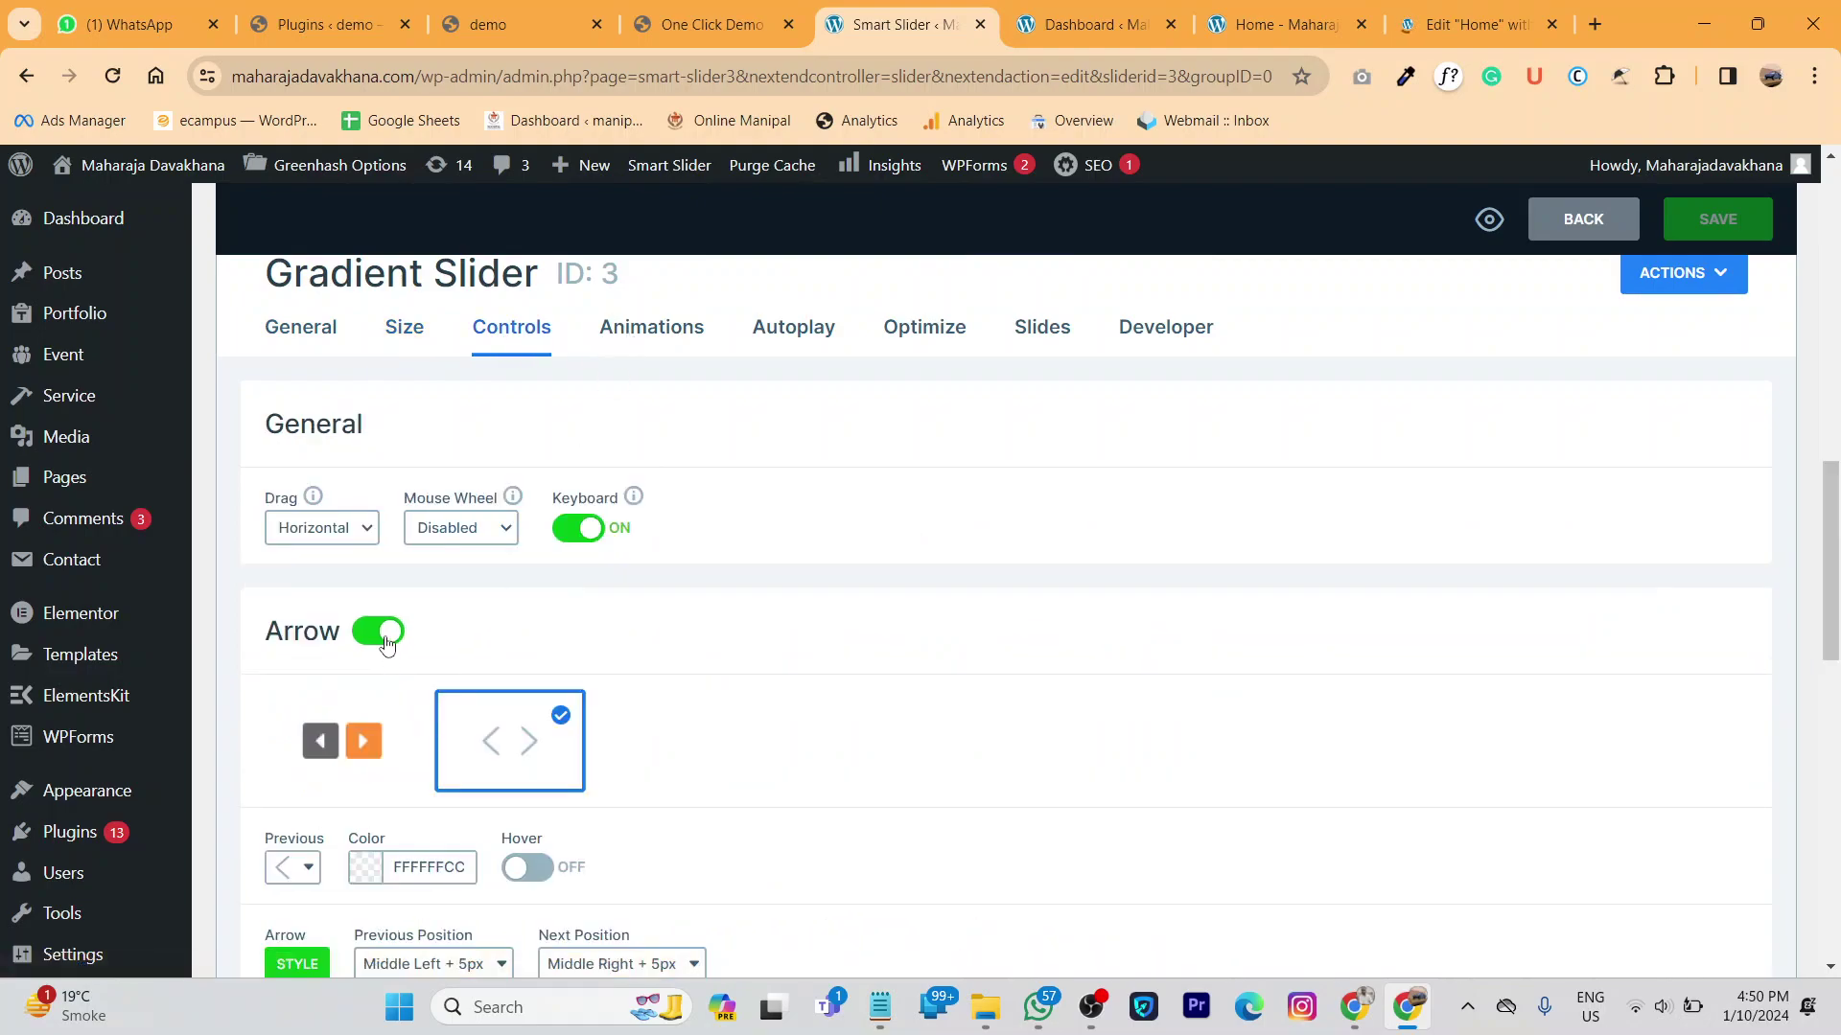
click(384, 636)
click(576, 526)
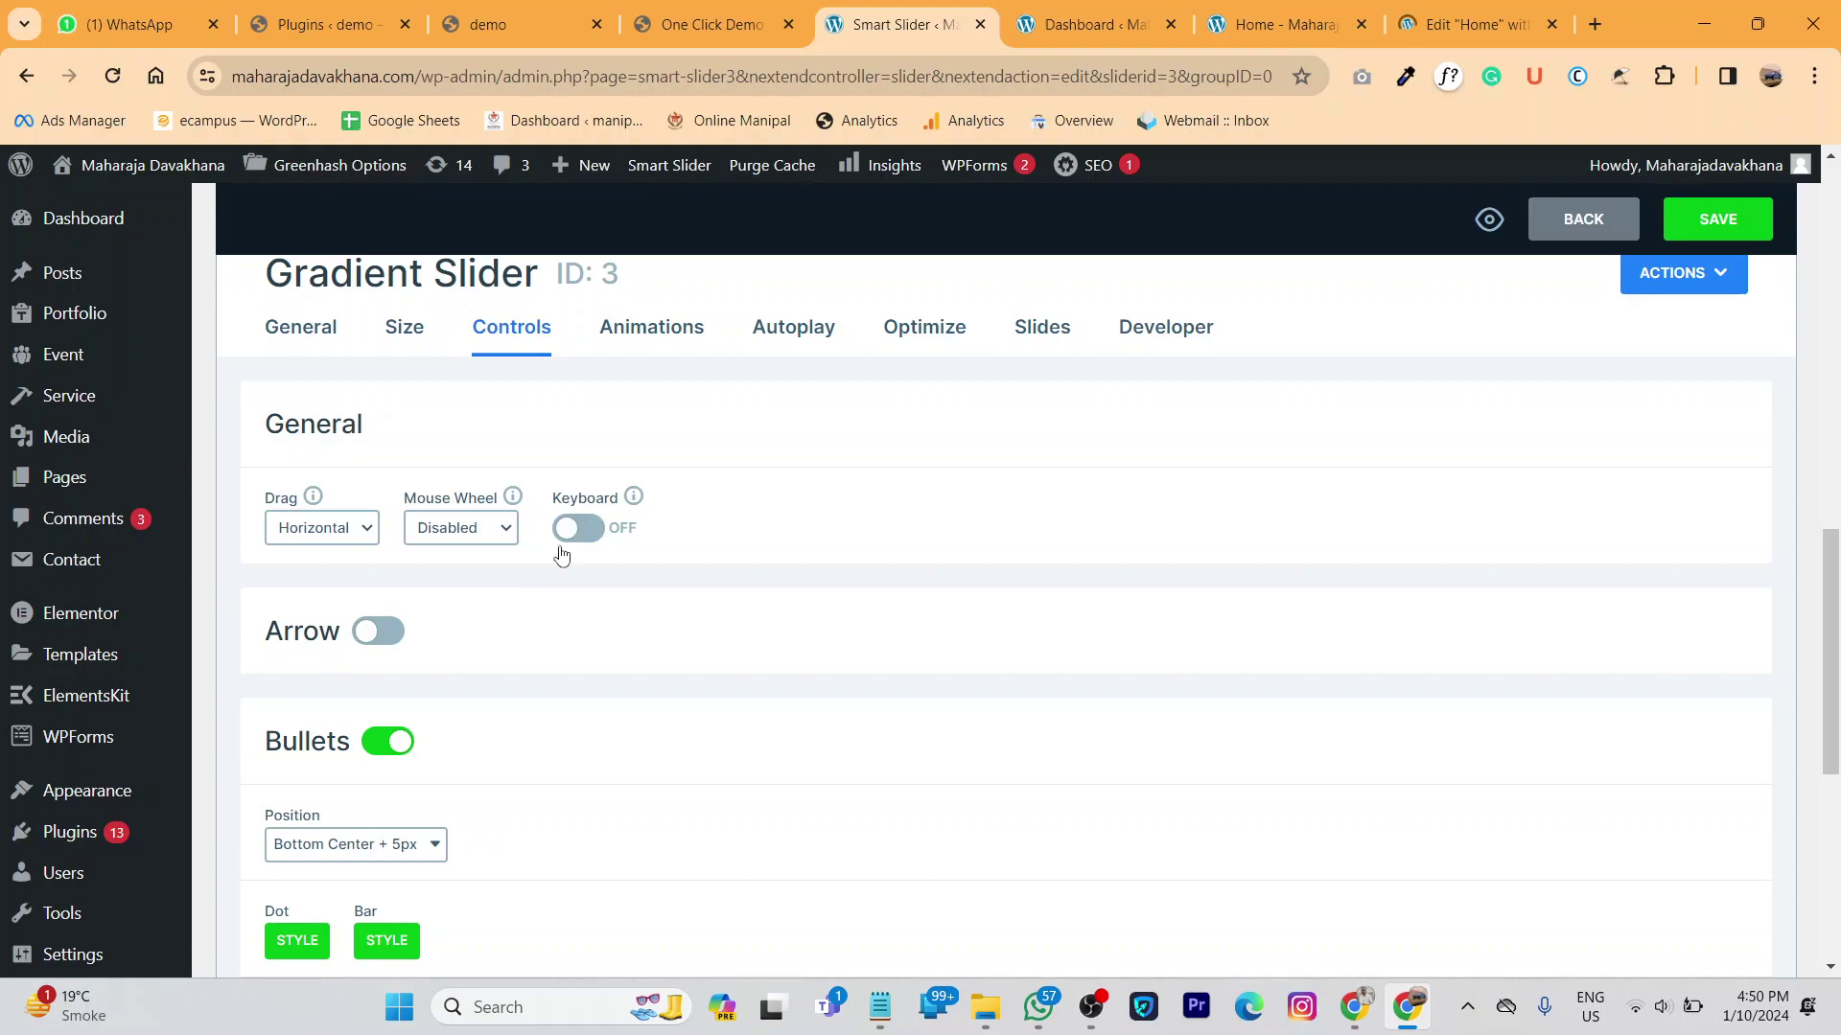
click(405, 739)
scroll(399, 744, down, 4)
scroll(1513, 646, up, 6)
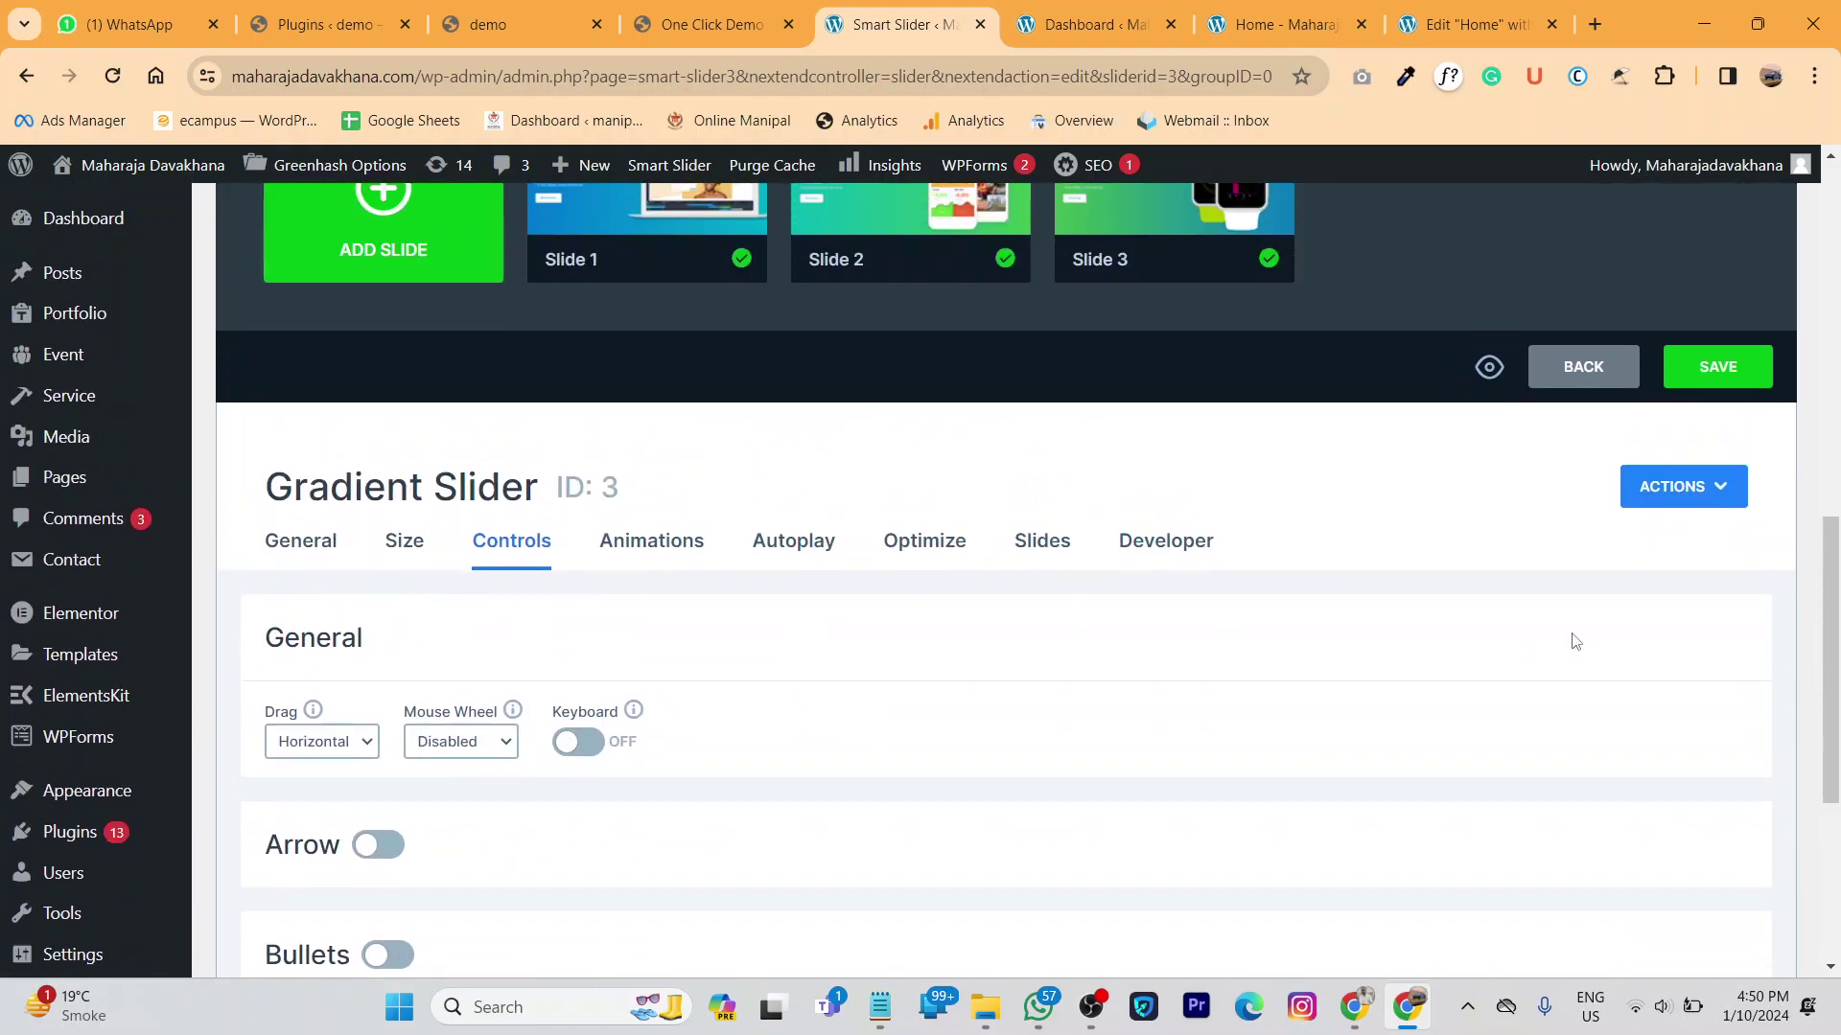
click(1712, 367)
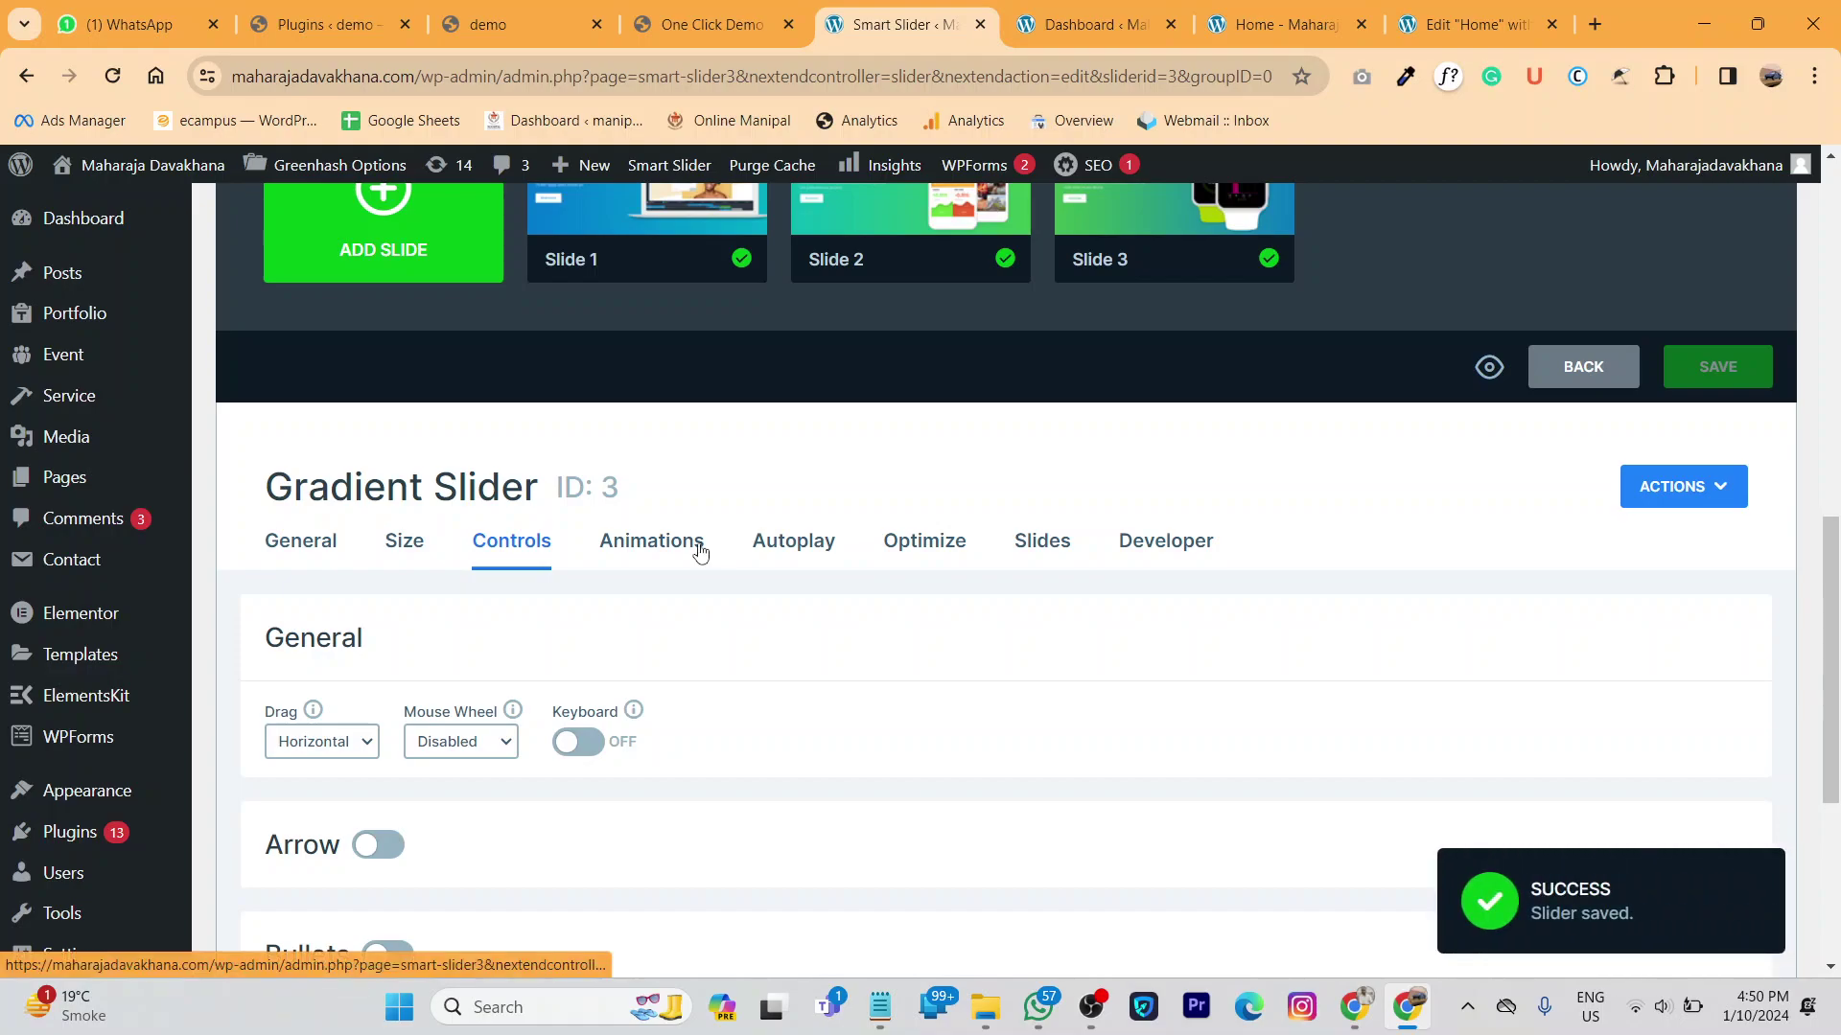
- Review the Animations, Autoplay, Optimize, Slides, Developer and Controls settings tabs
click(699, 543)
click(789, 543)
scroll(789, 549, down, 4)
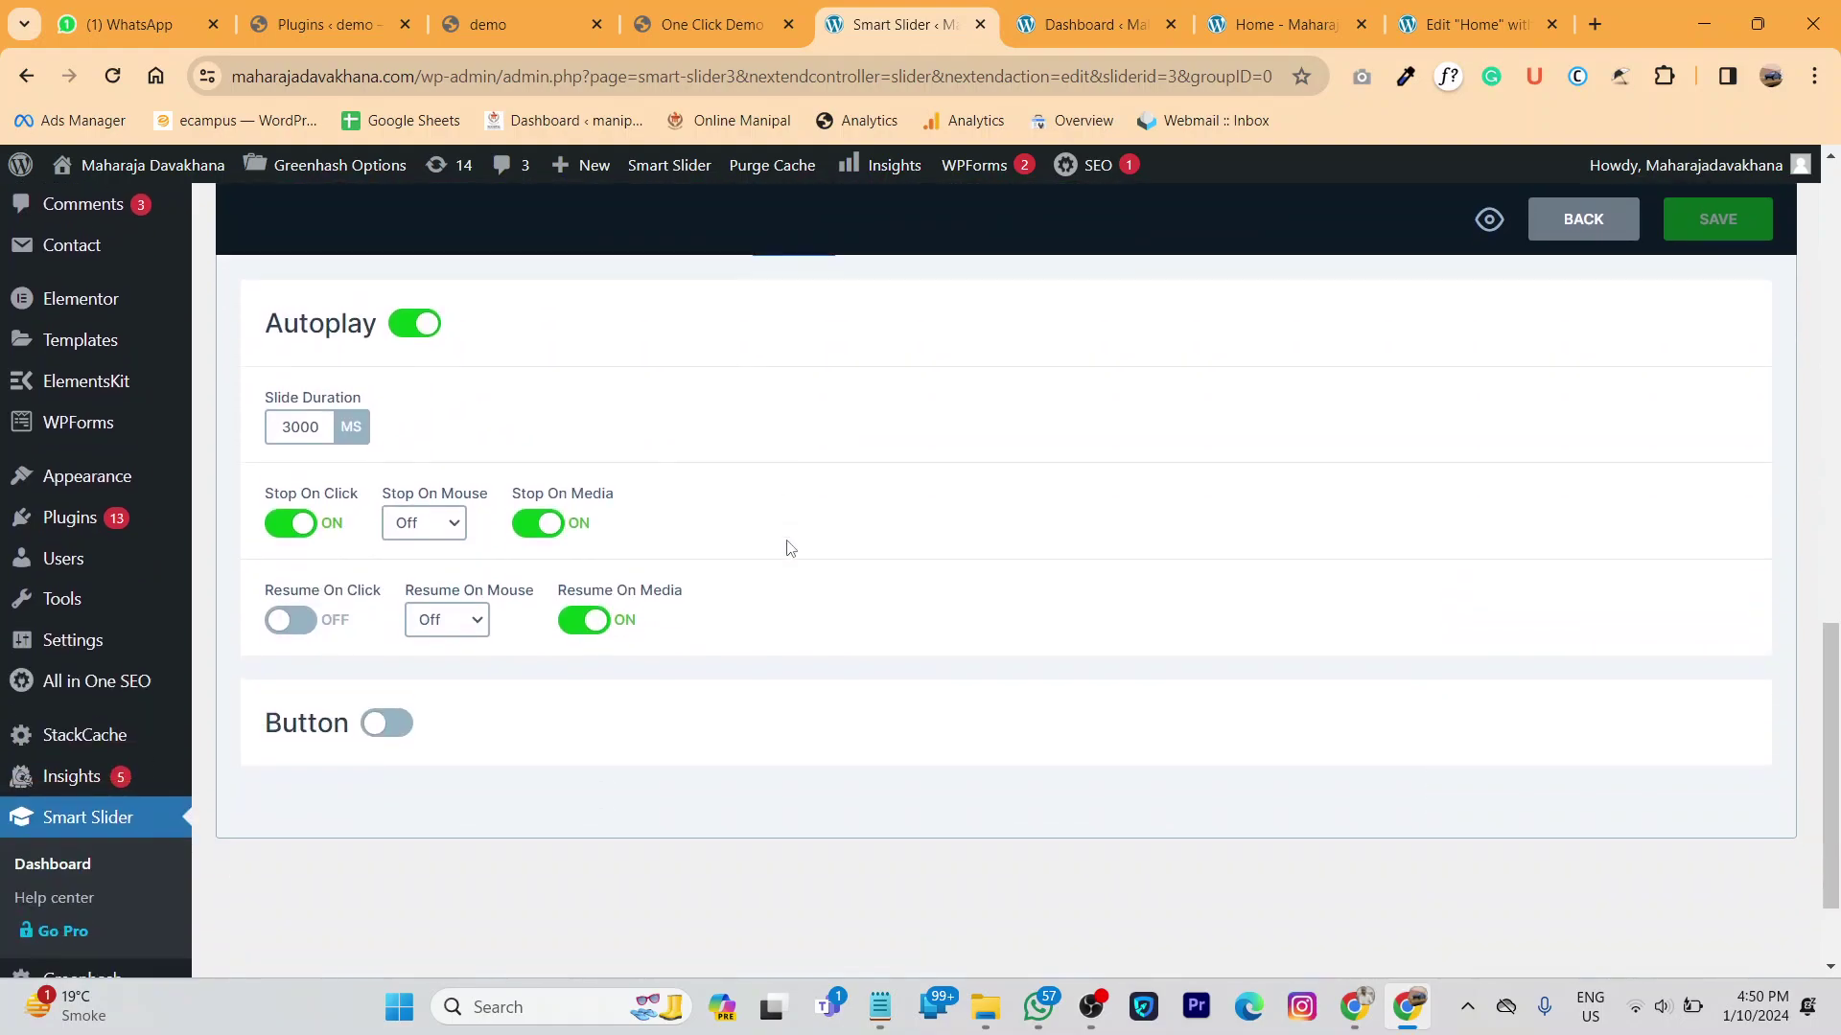
scroll(789, 548, up, 2)
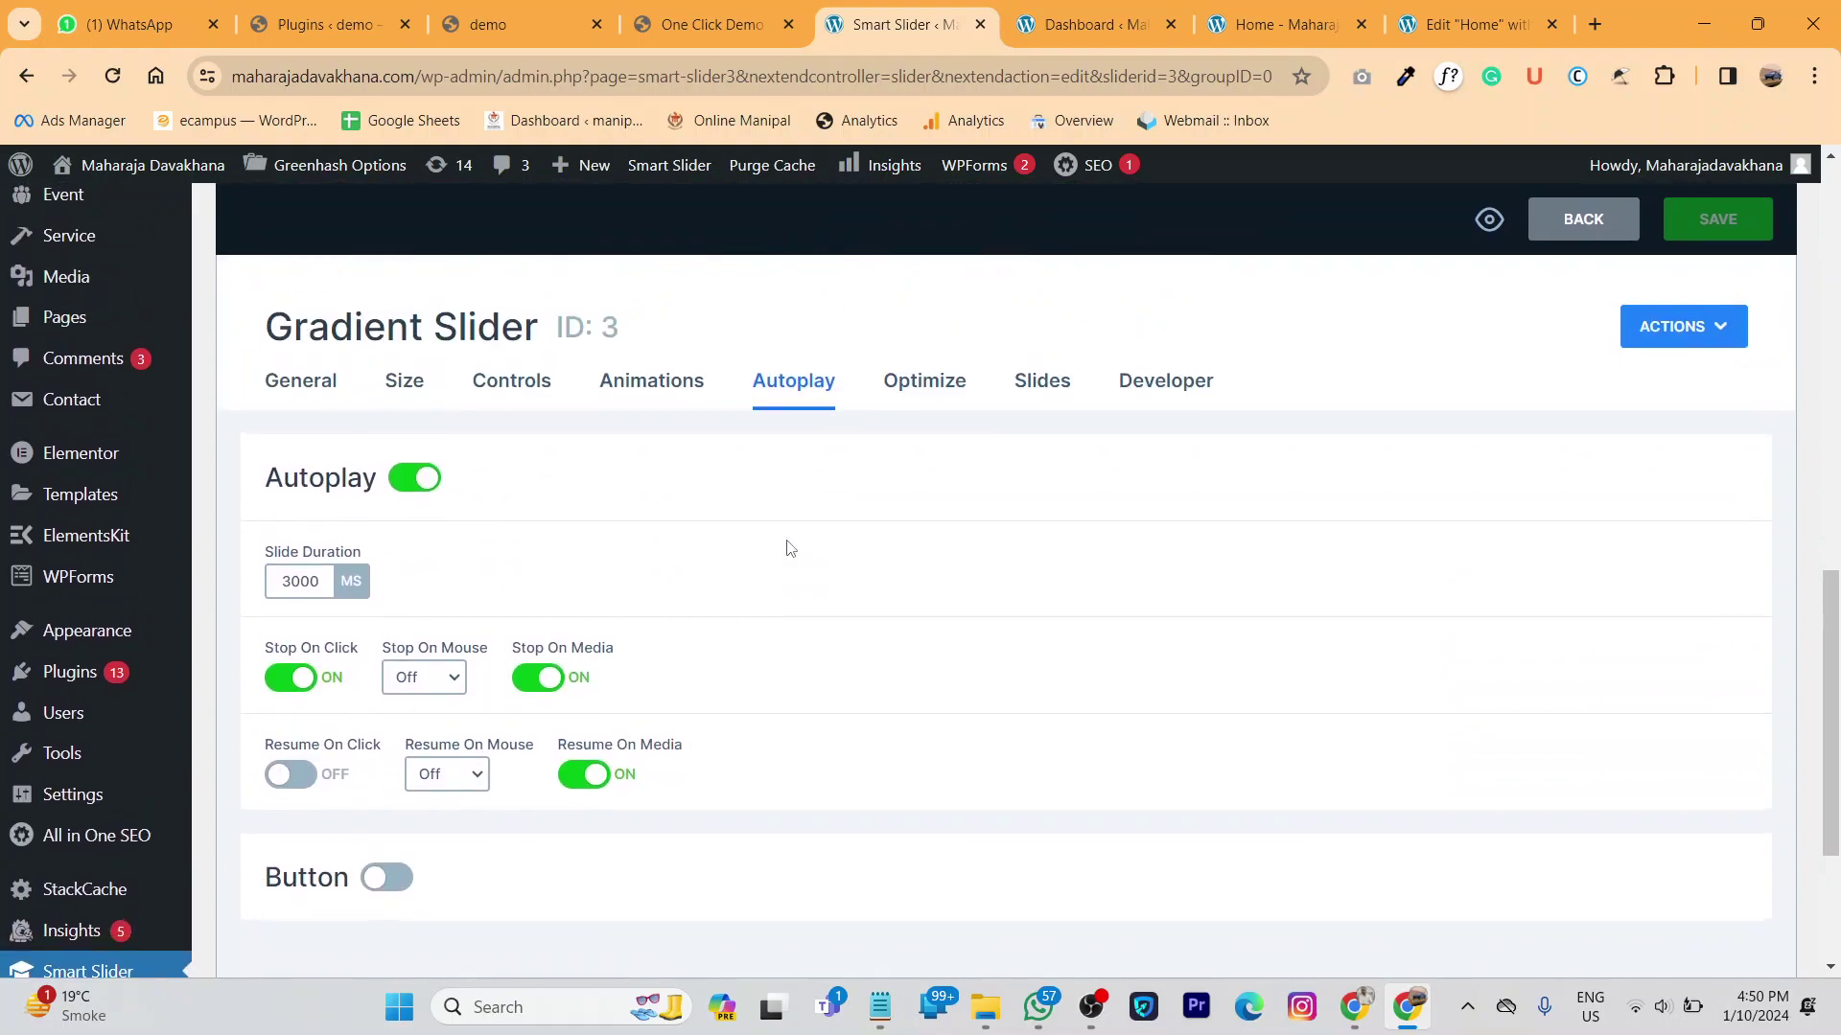
click(914, 392)
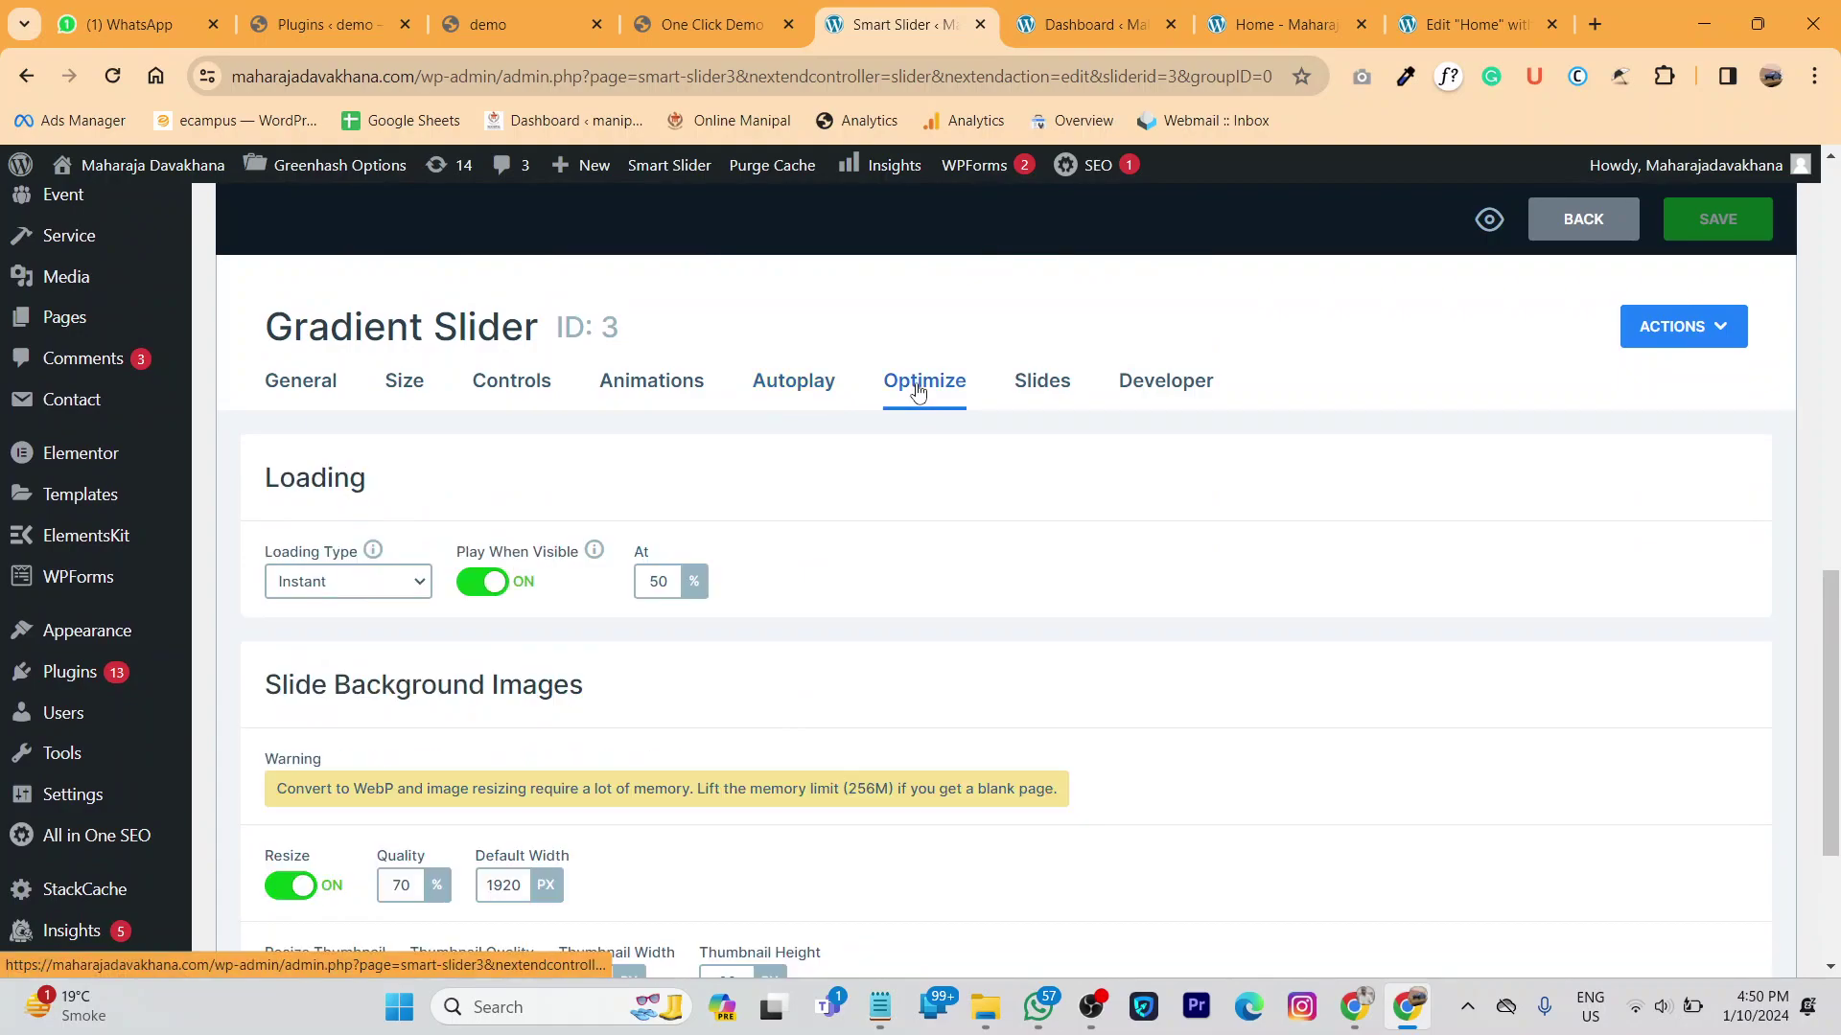
click(1042, 373)
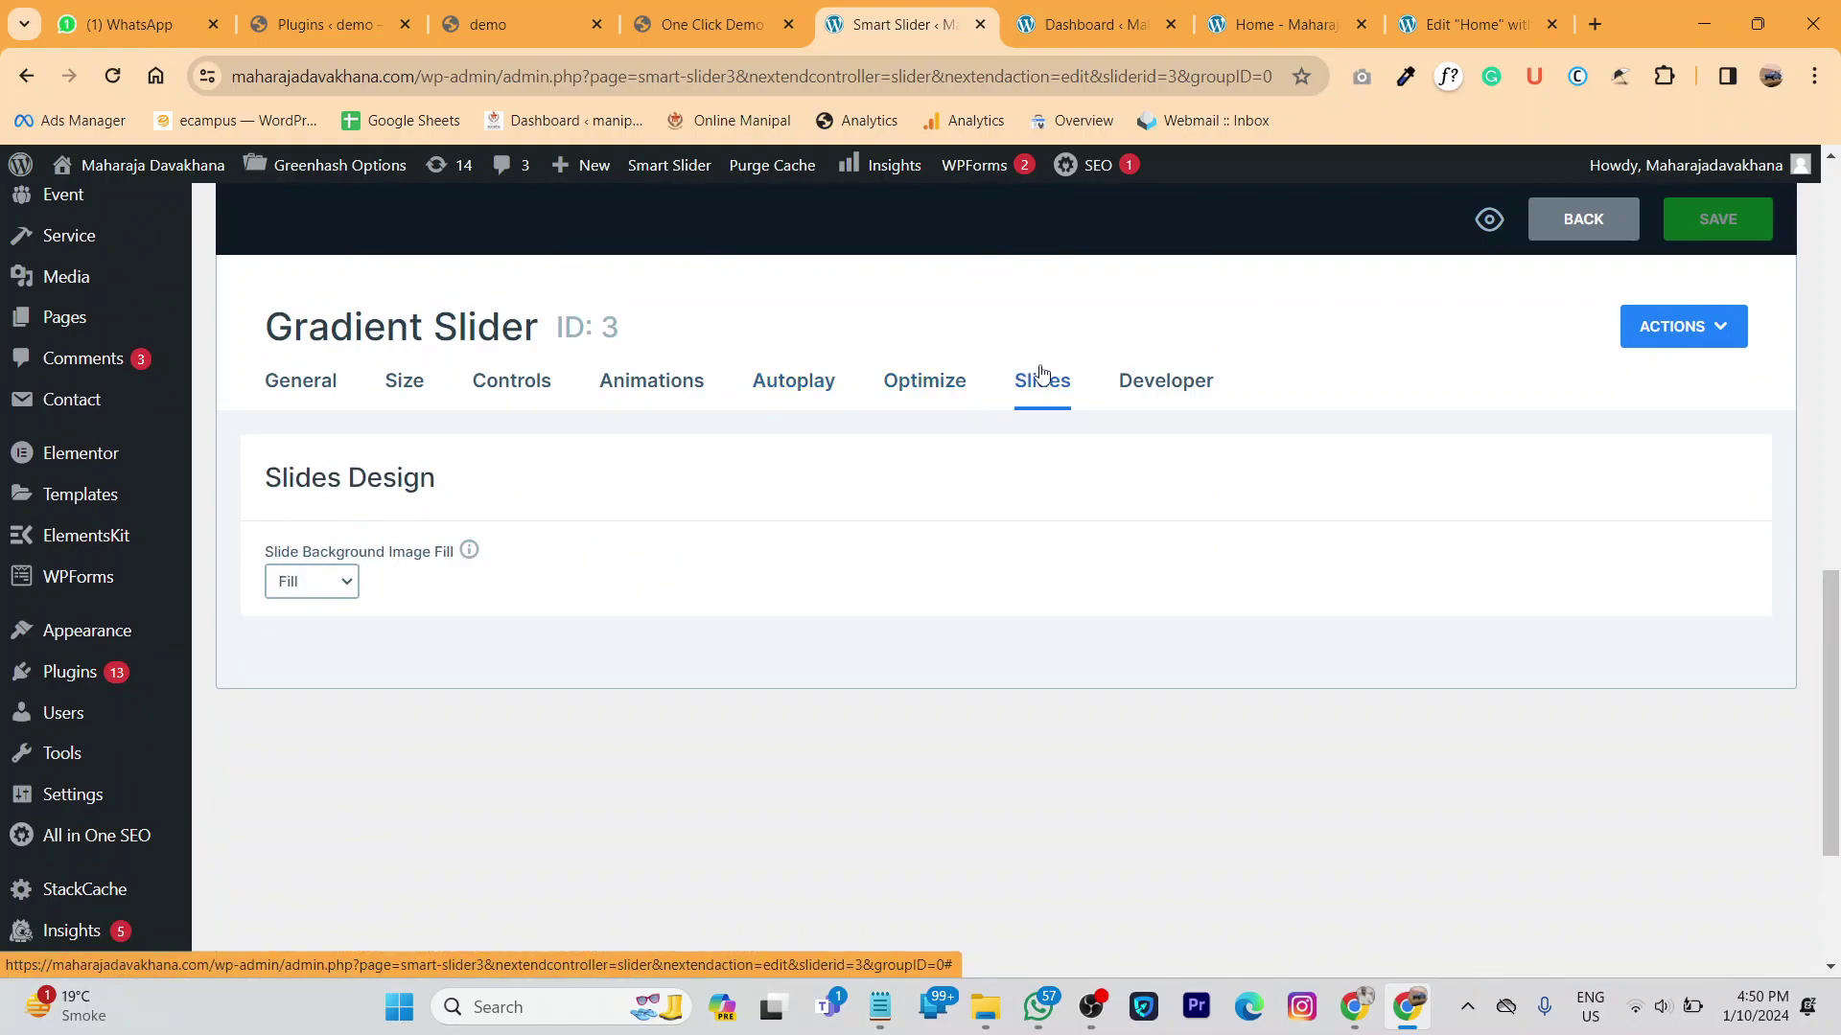
click(1194, 387)
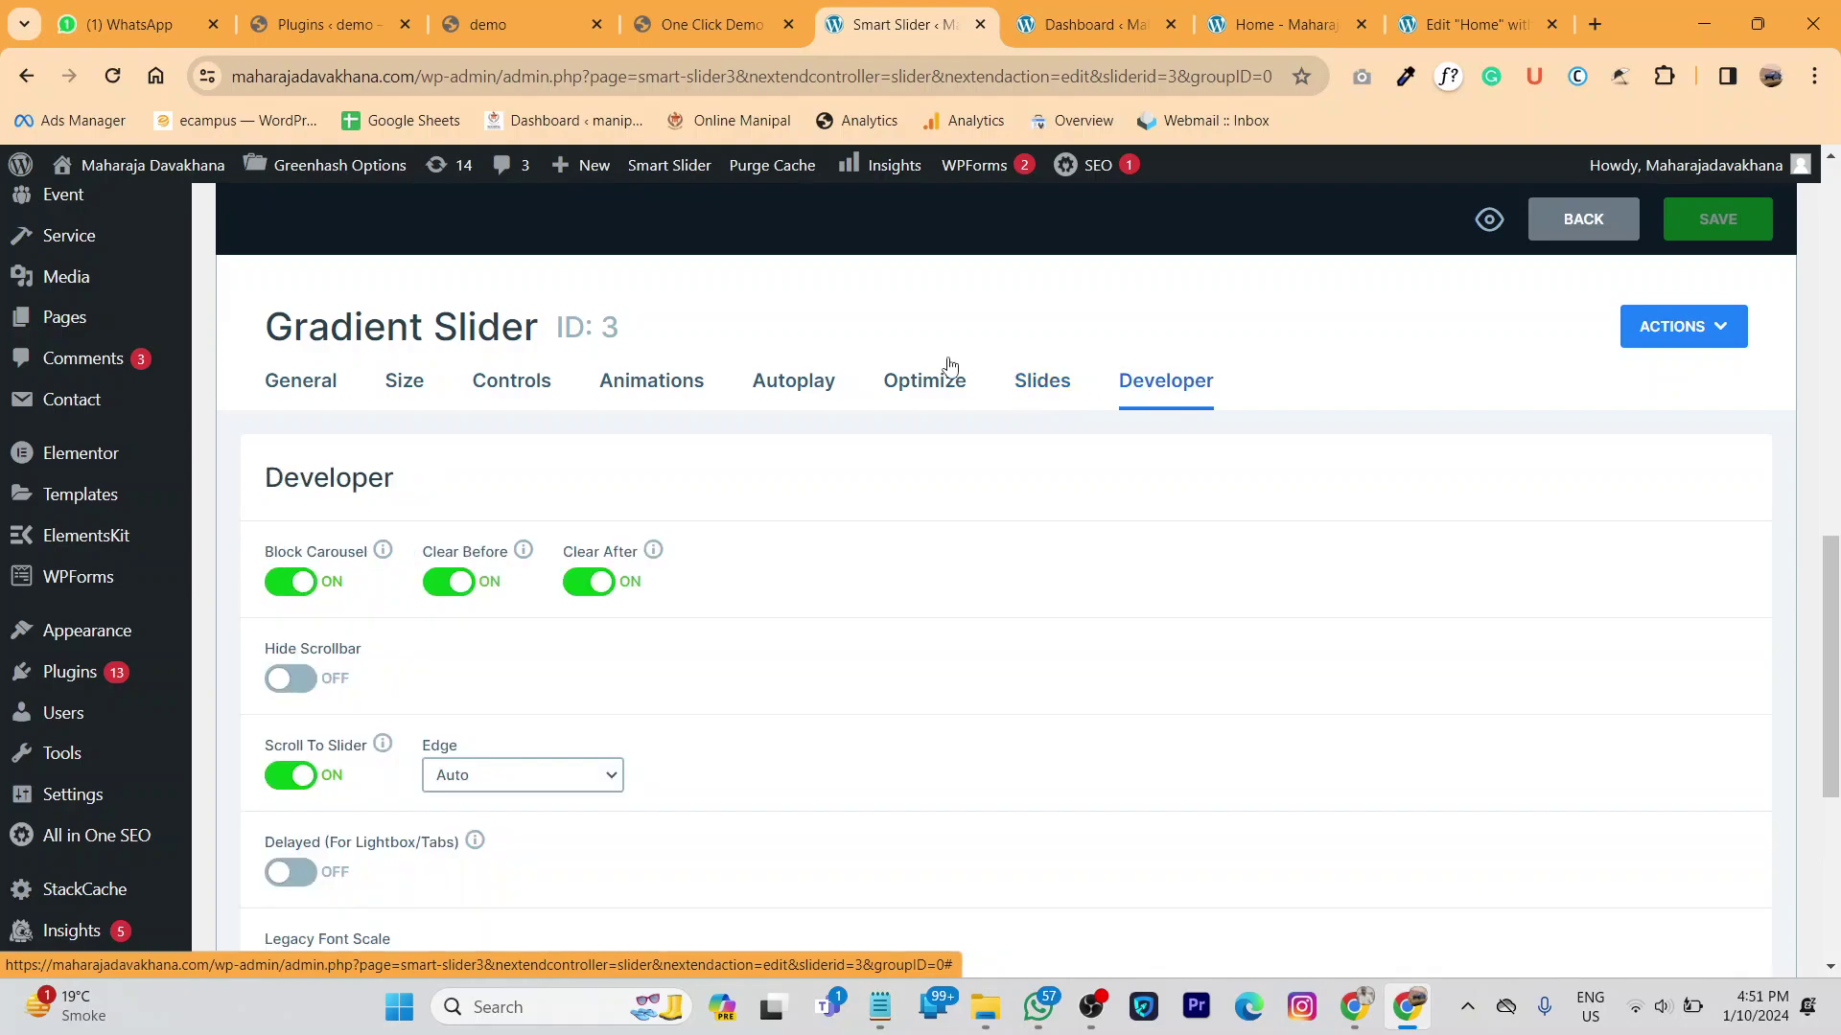
click(949, 371)
click(824, 382)
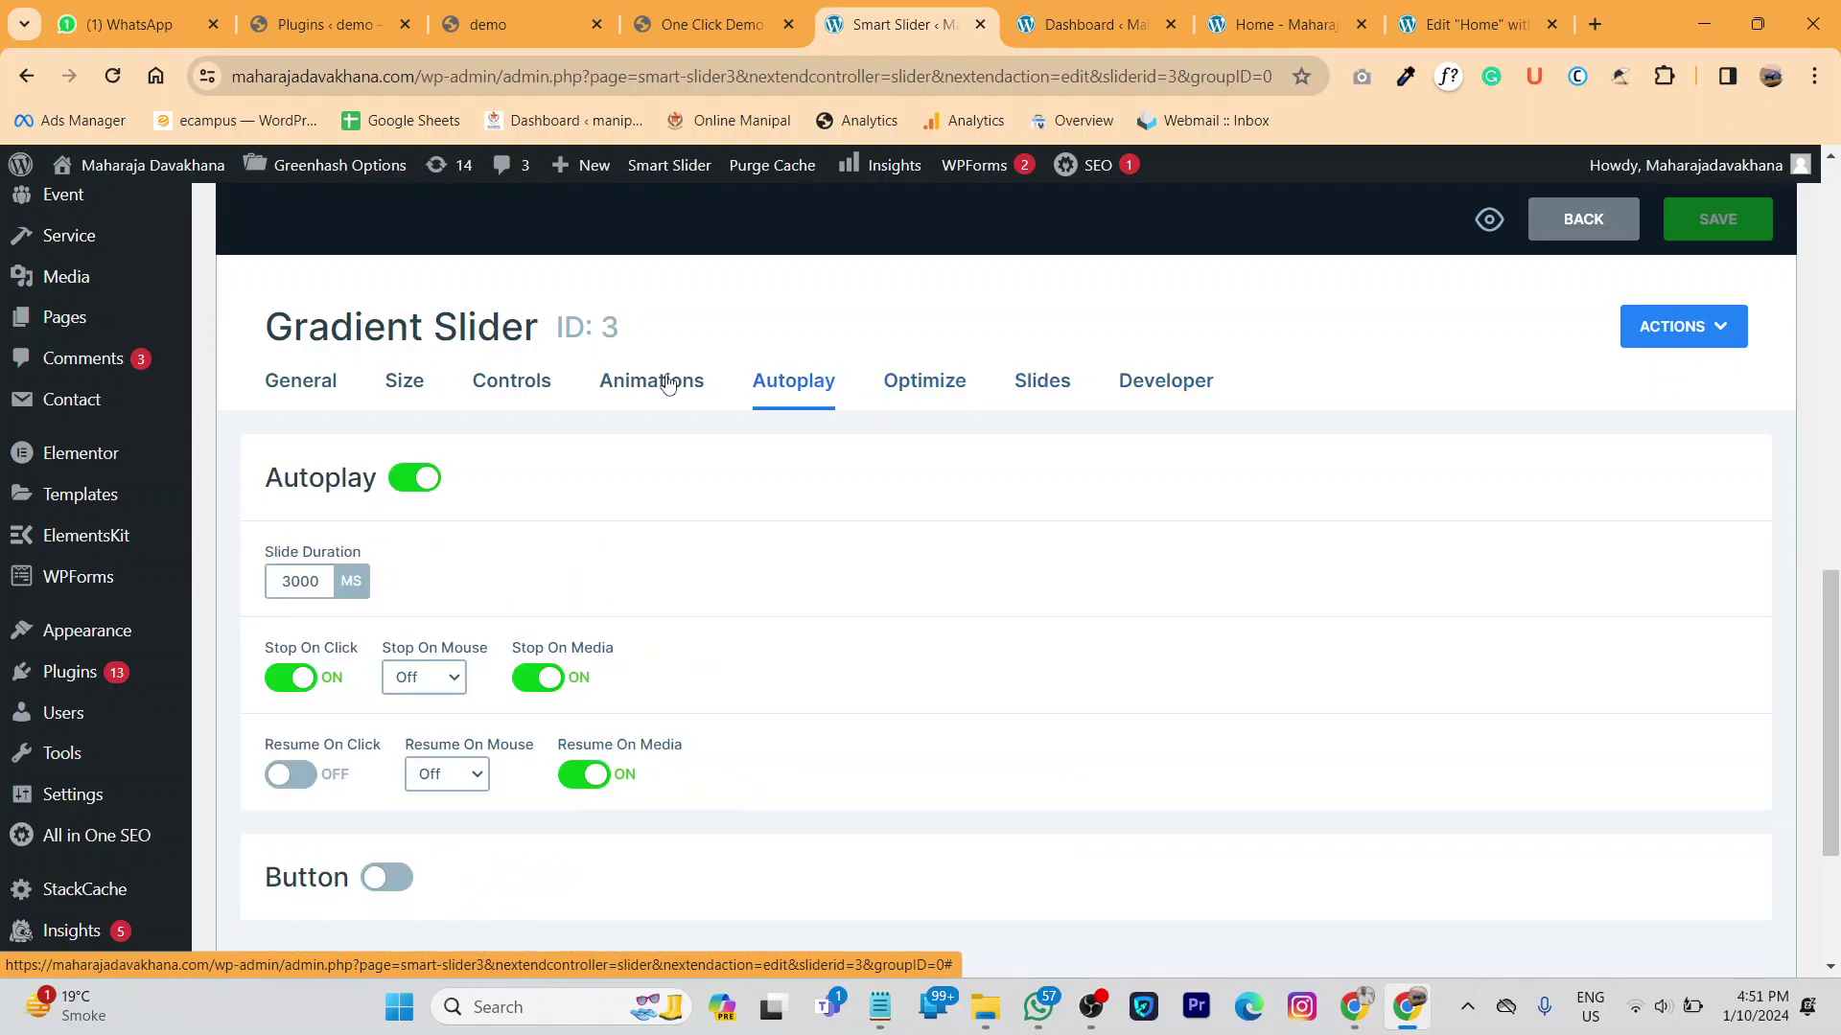
click(662, 381)
click(498, 389)
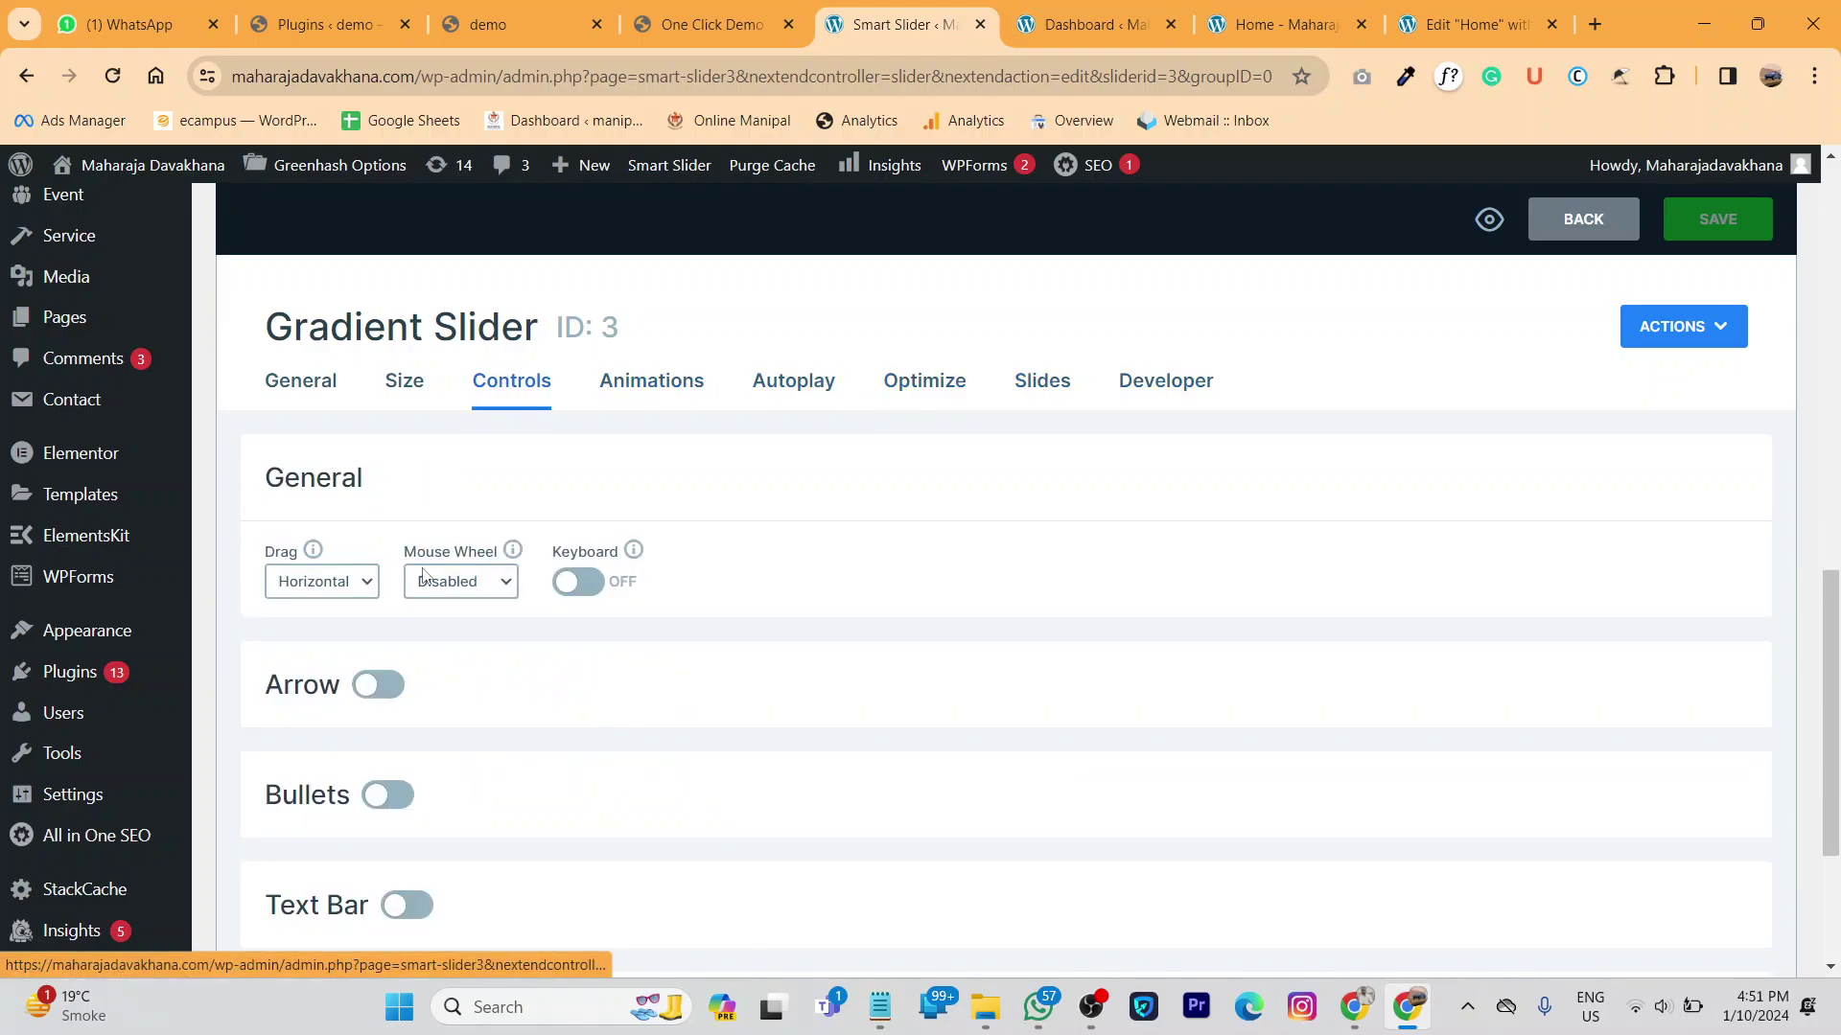
- Review the Size and General settings, then return to the completed demo import page
scroll(419, 633, down, 1)
click(412, 312)
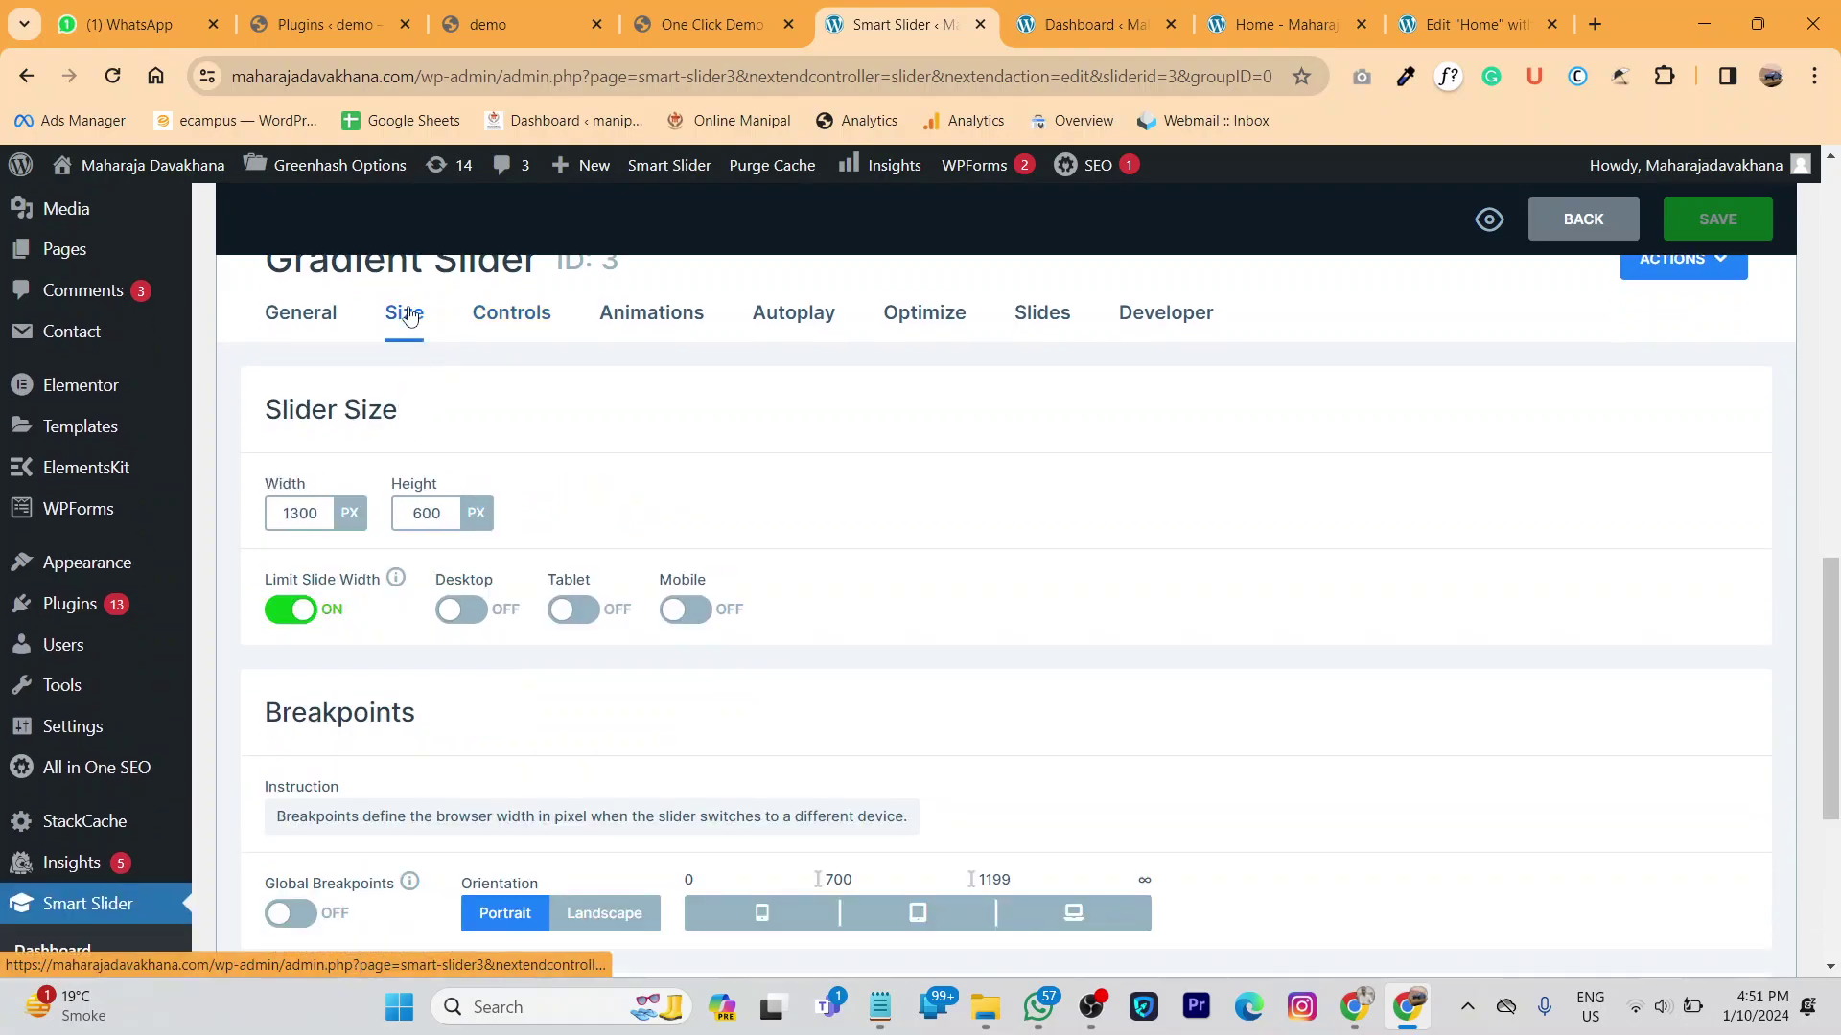
scroll(336, 557, down, 3)
scroll(336, 551, down, 1)
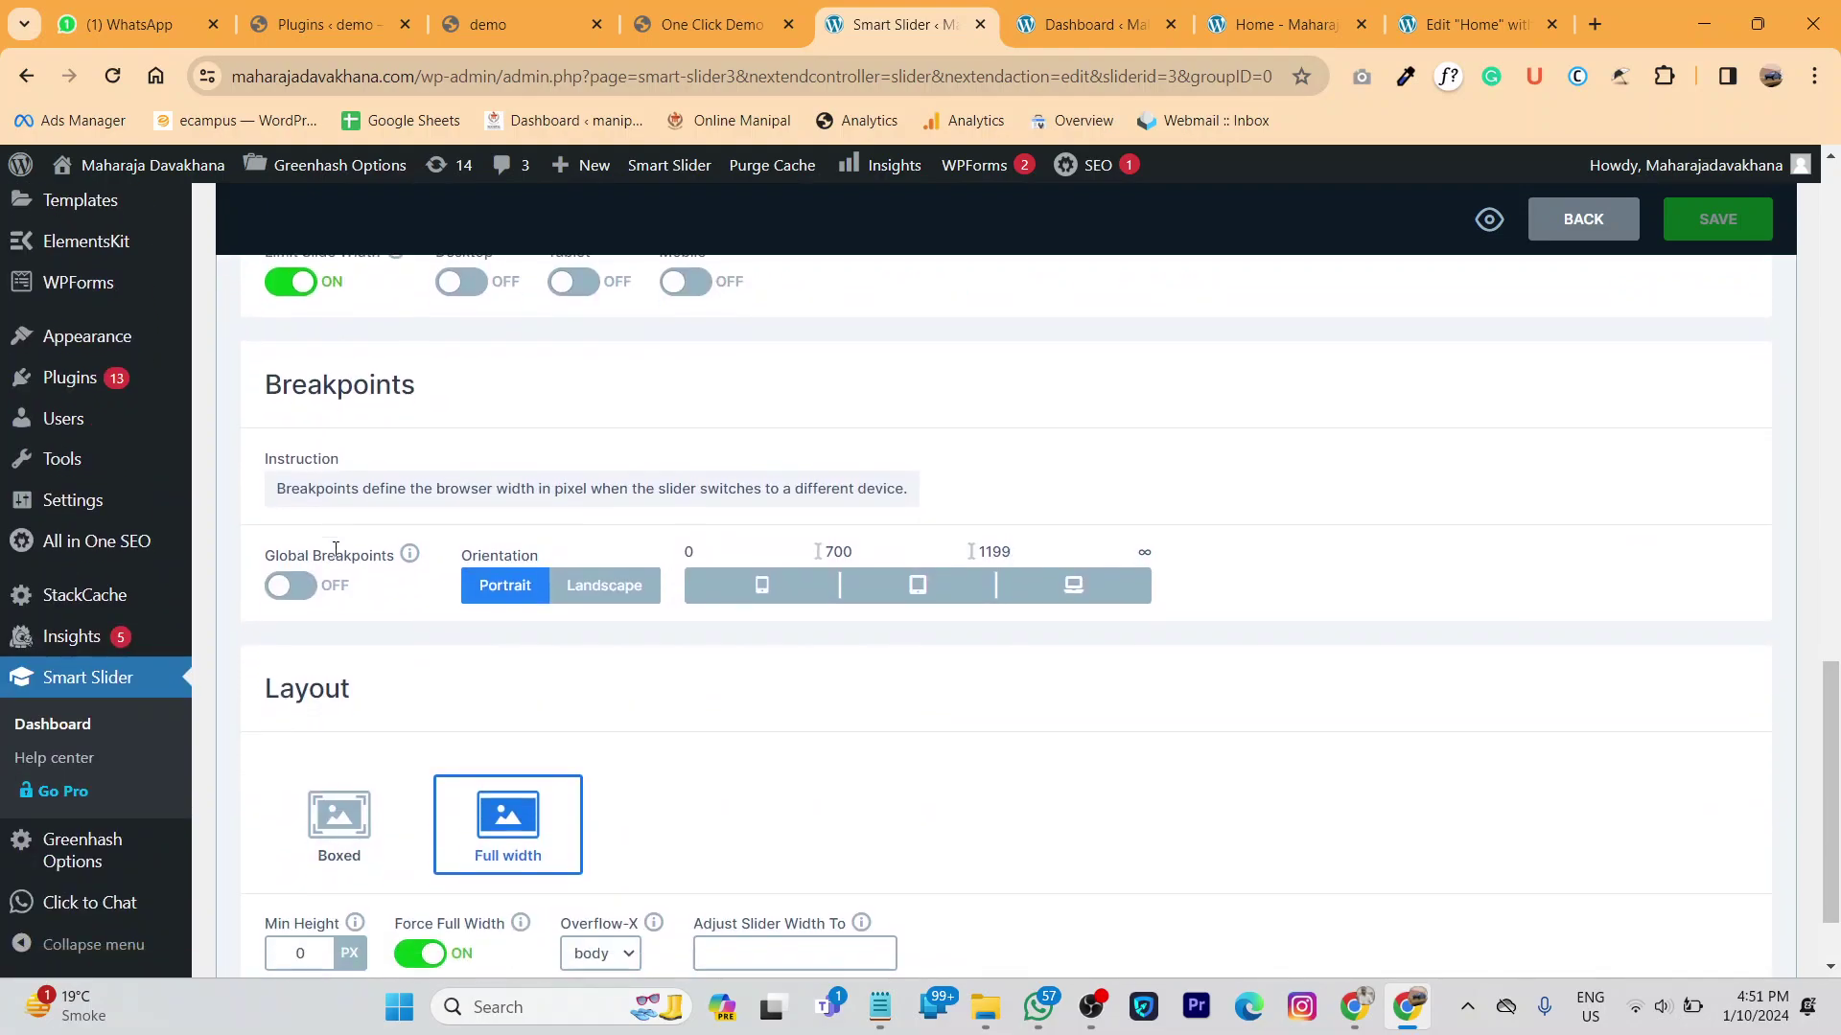
scroll(334, 554, up, 4)
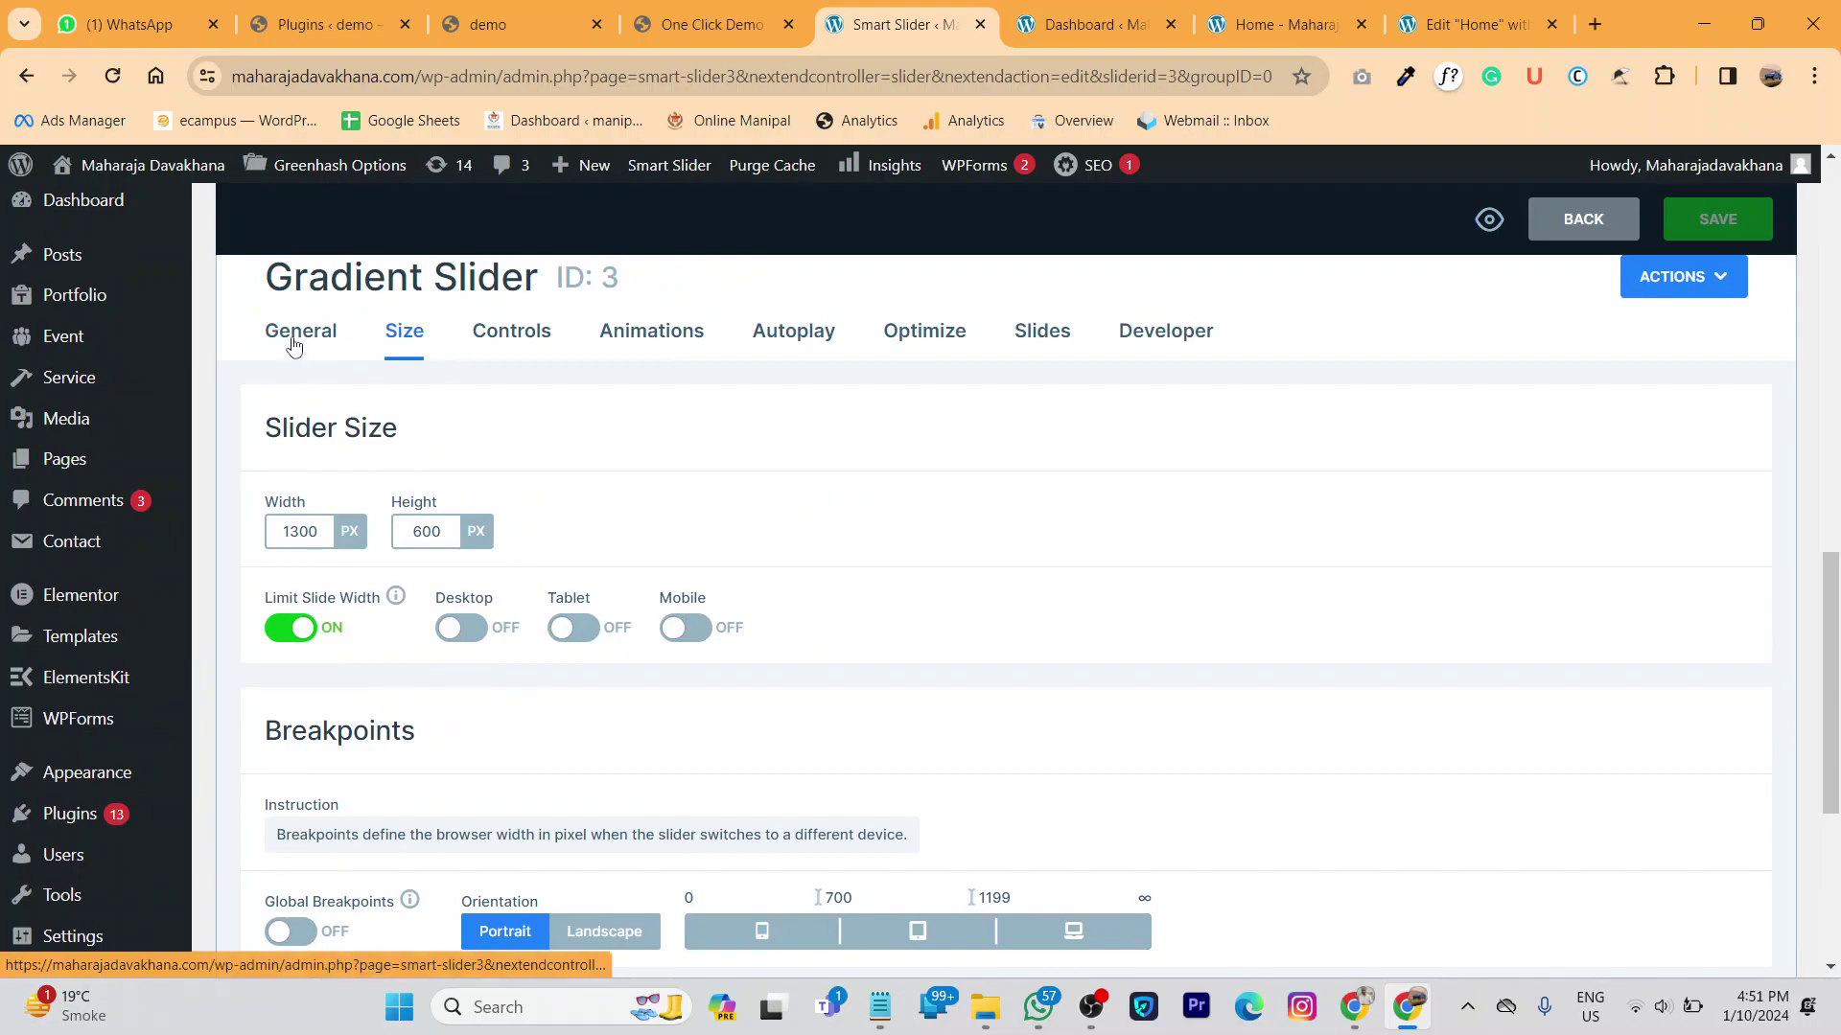
click(292, 336)
scroll(561, 715, down, 5)
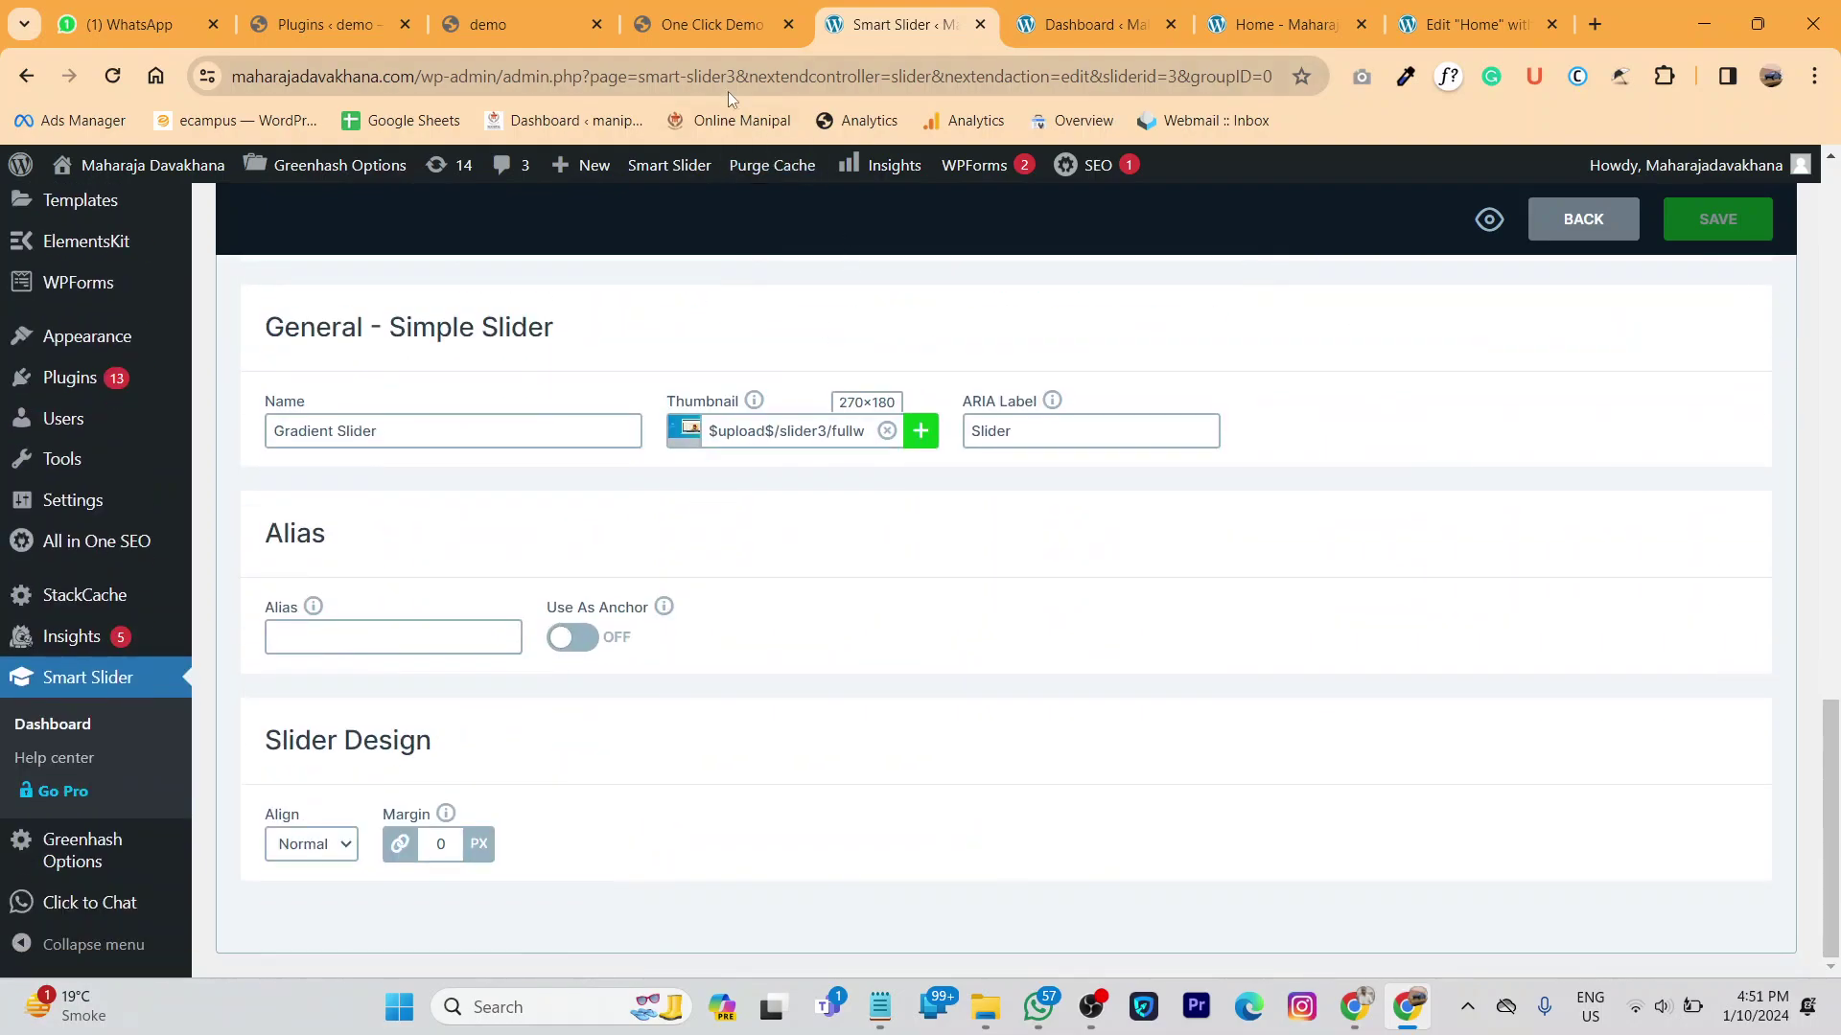
click(697, 24)
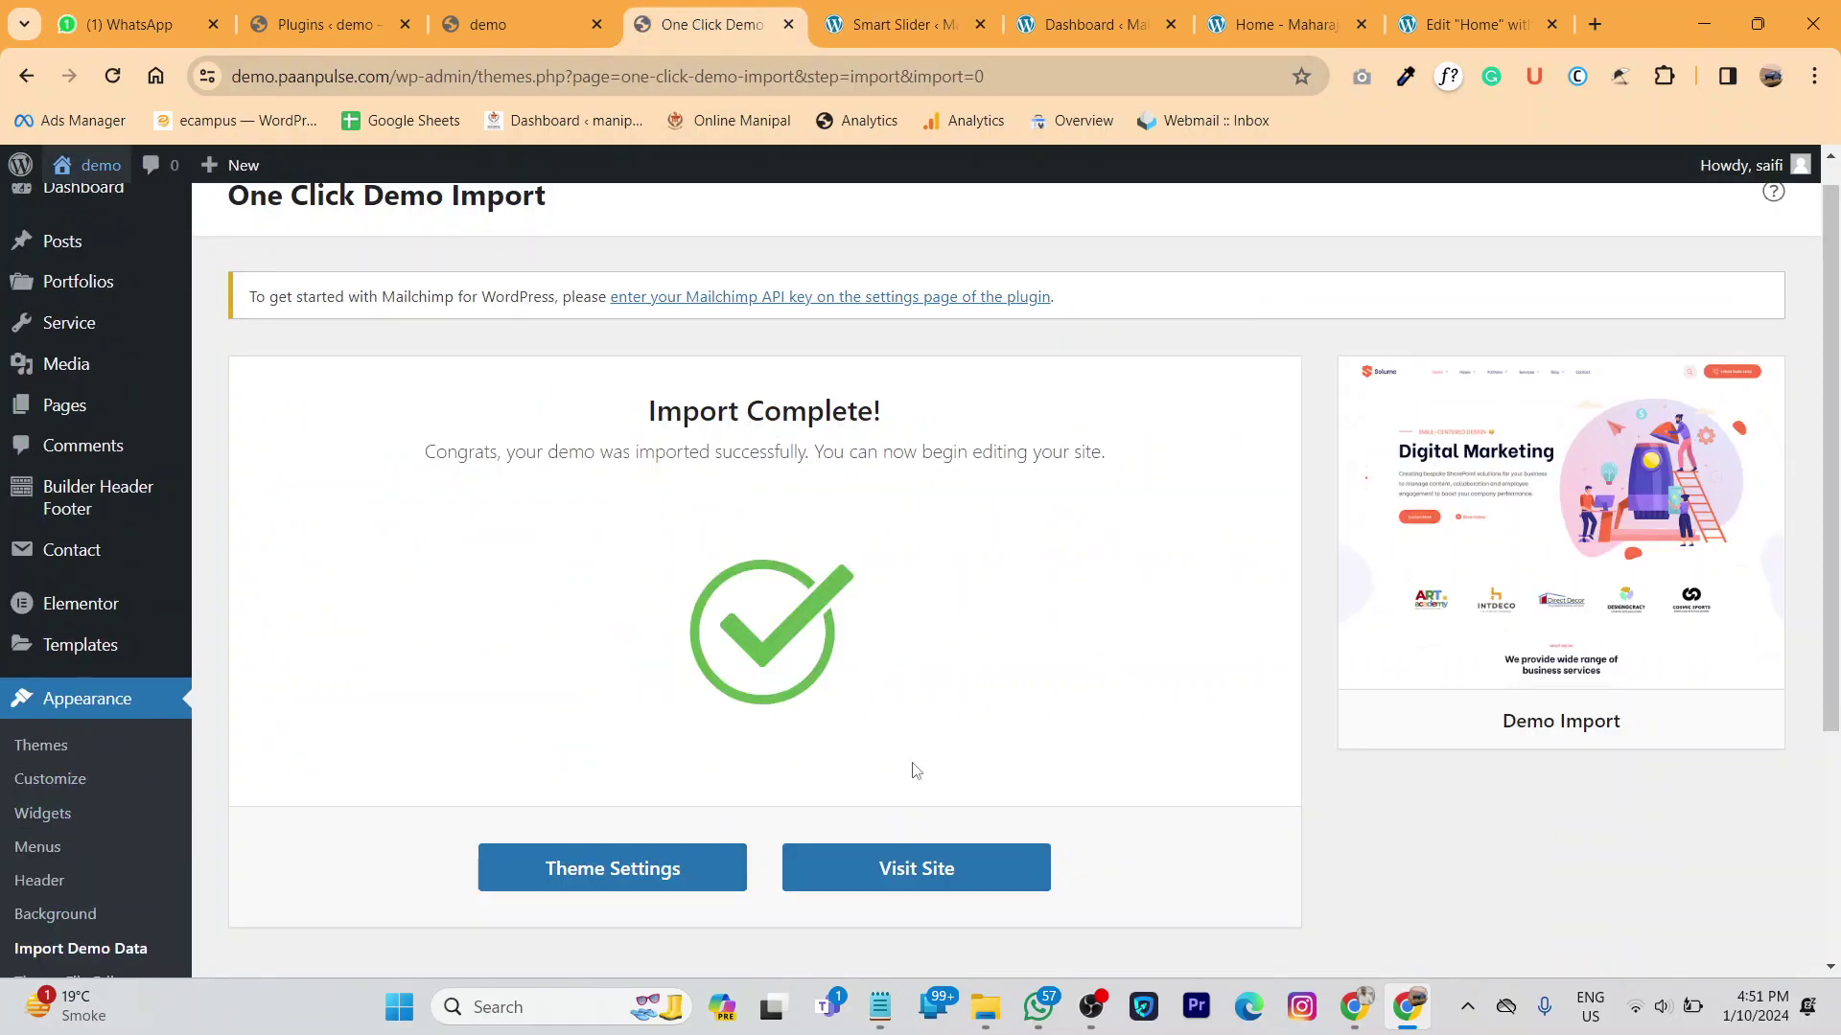
- Visit the imported Solume site from the Import Complete page and view its home page
click(916, 877)
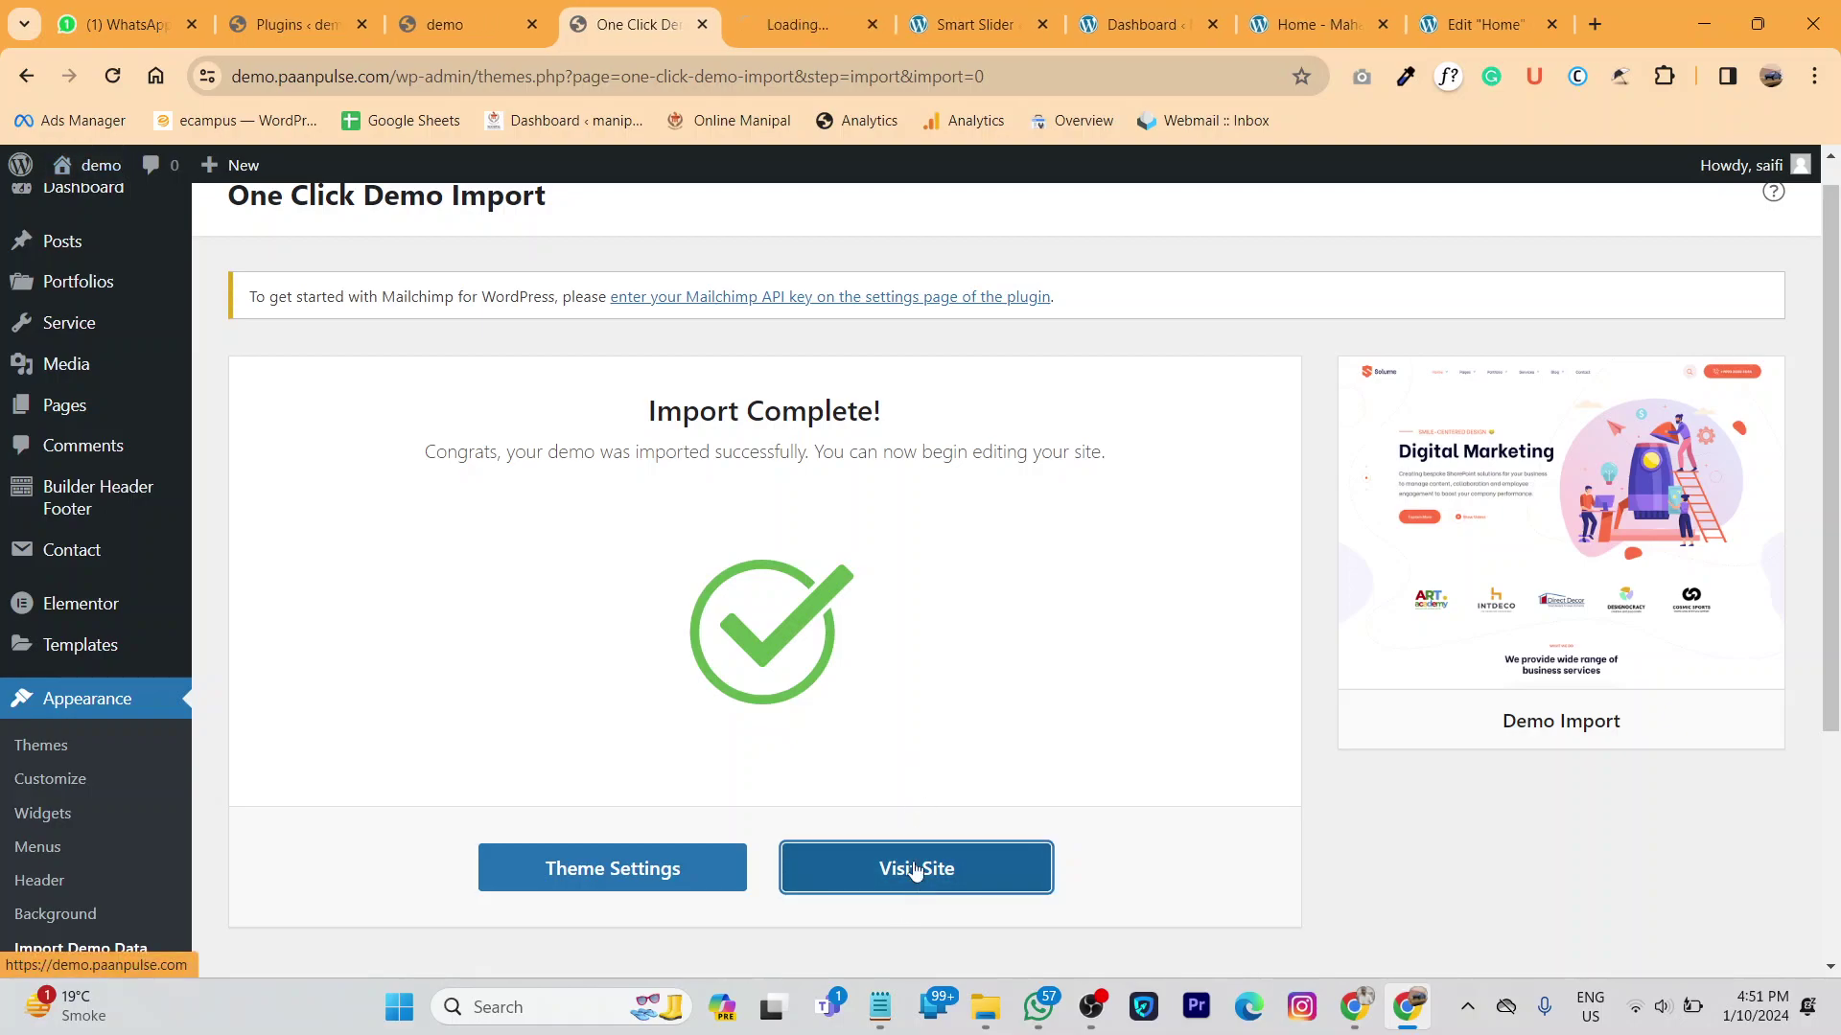
click(823, 21)
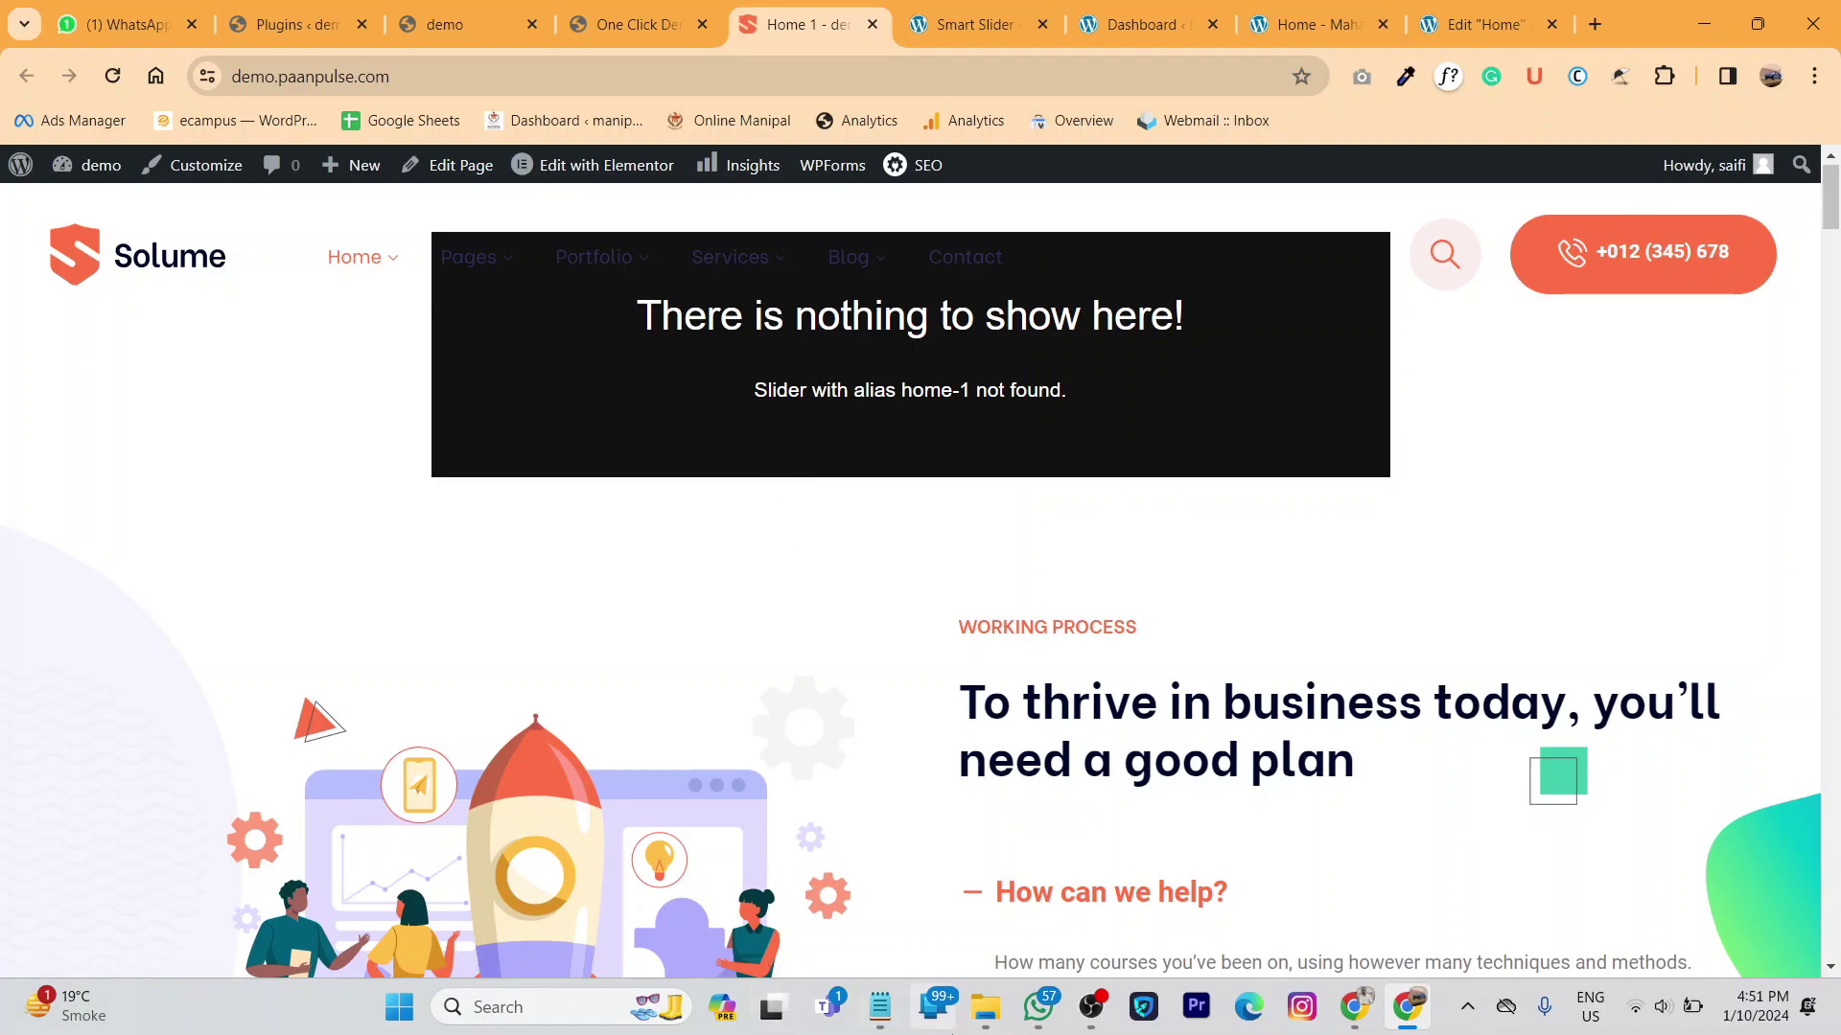
- Open the theme's Slideshow folder in Explorer and select the home-1, home-2 and home-3 zips
click(984, 1018)
click(681, 251)
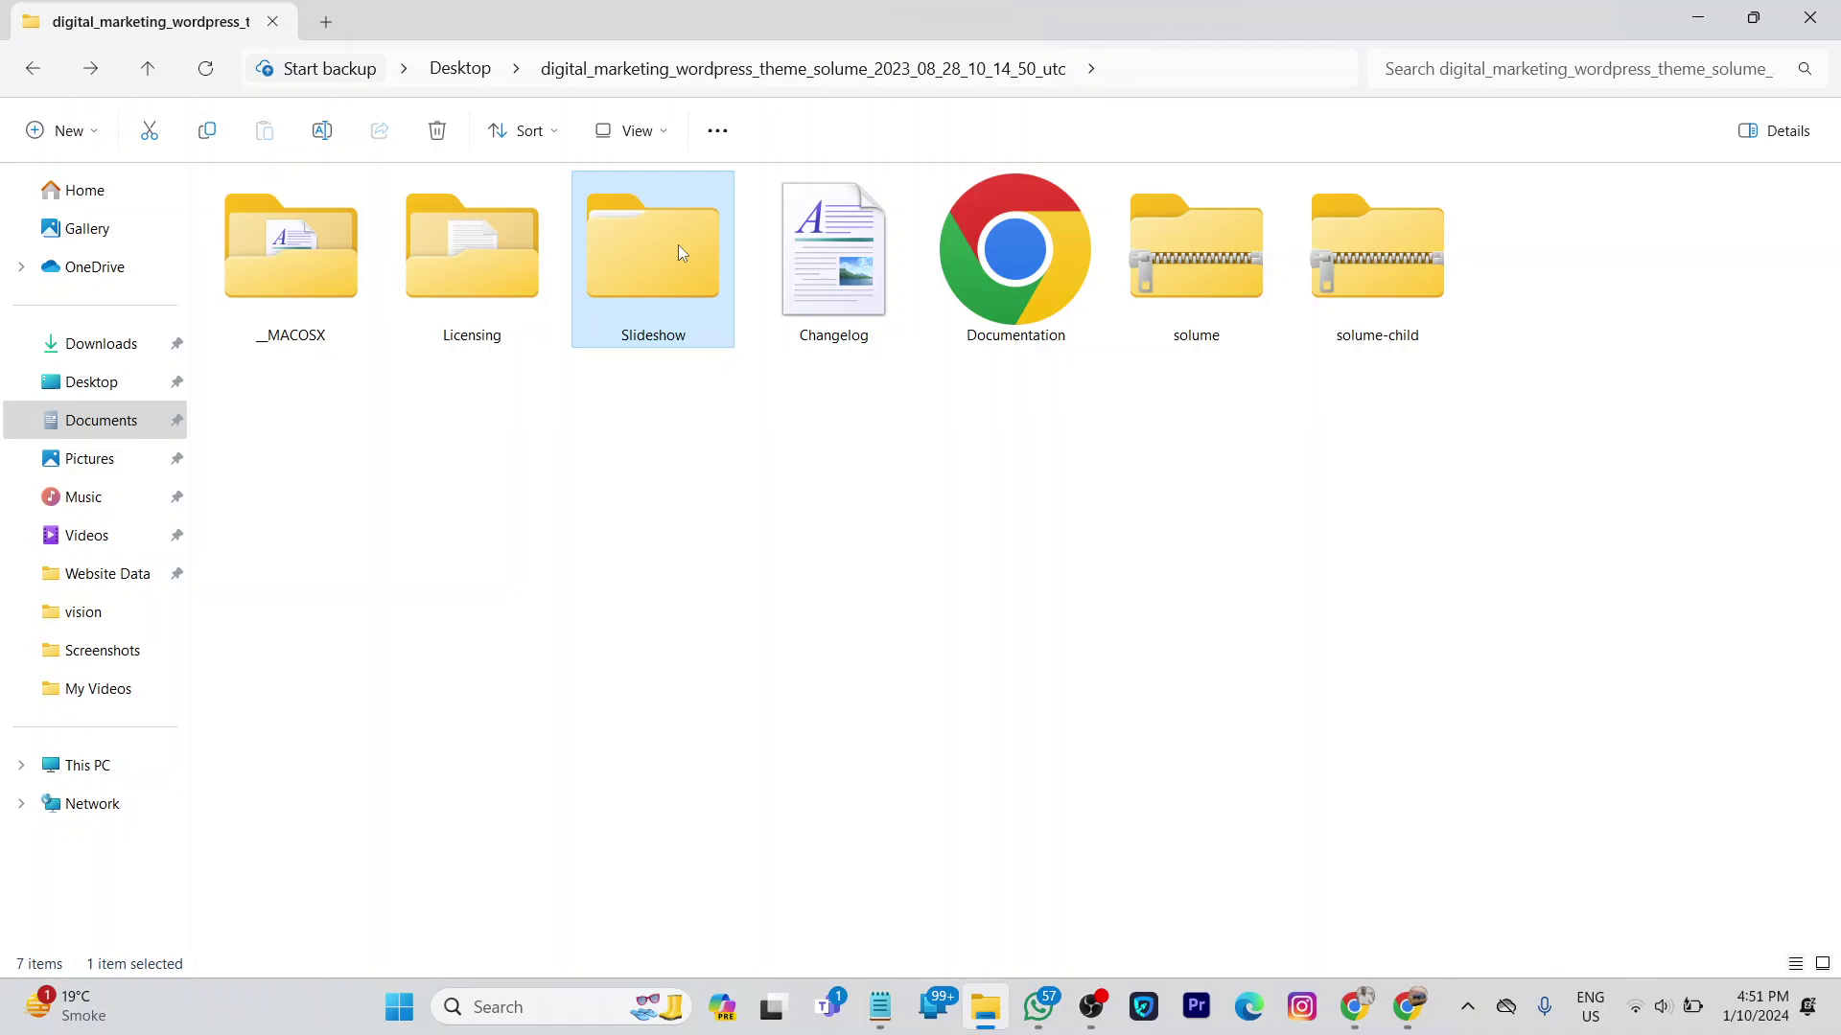
double_click(680, 252)
drag(348, 363, 352, 181)
- Scroll through the Solume home page's sections down to the pricing area
key(alt+Tab)
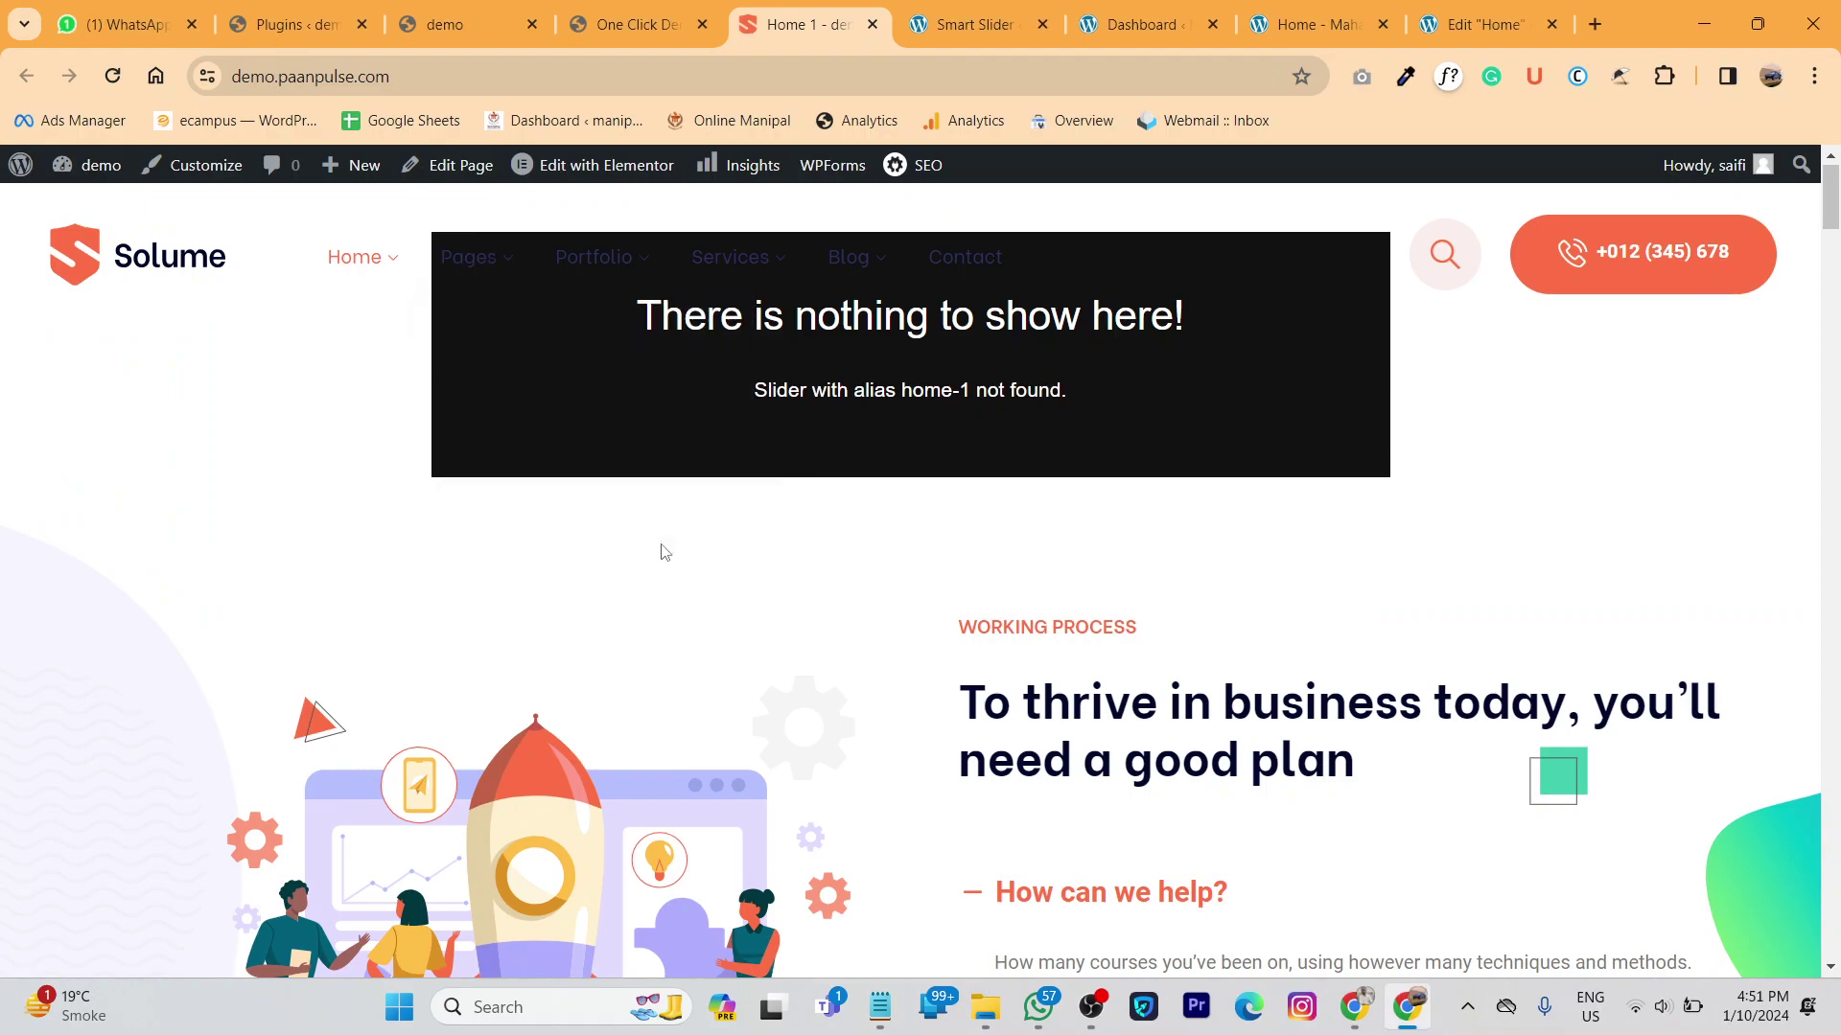
scroll(665, 552, down, 3)
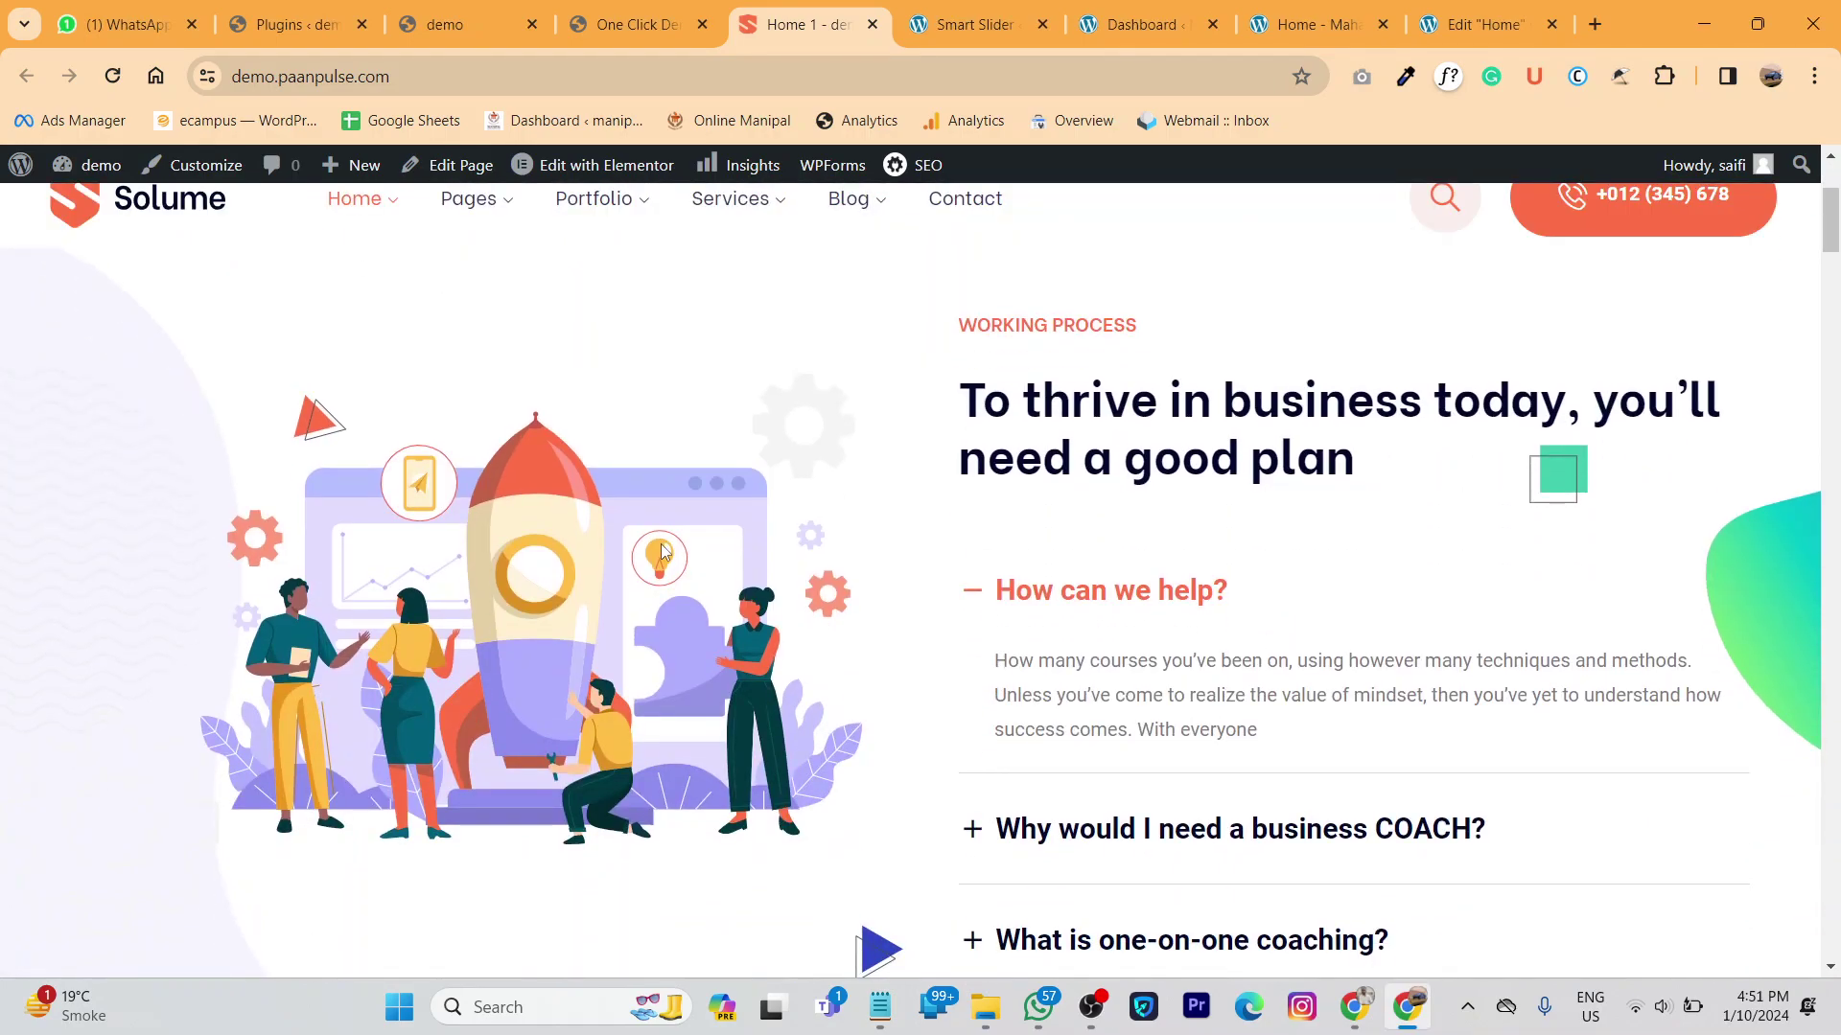
scroll(661, 548, down, 14)
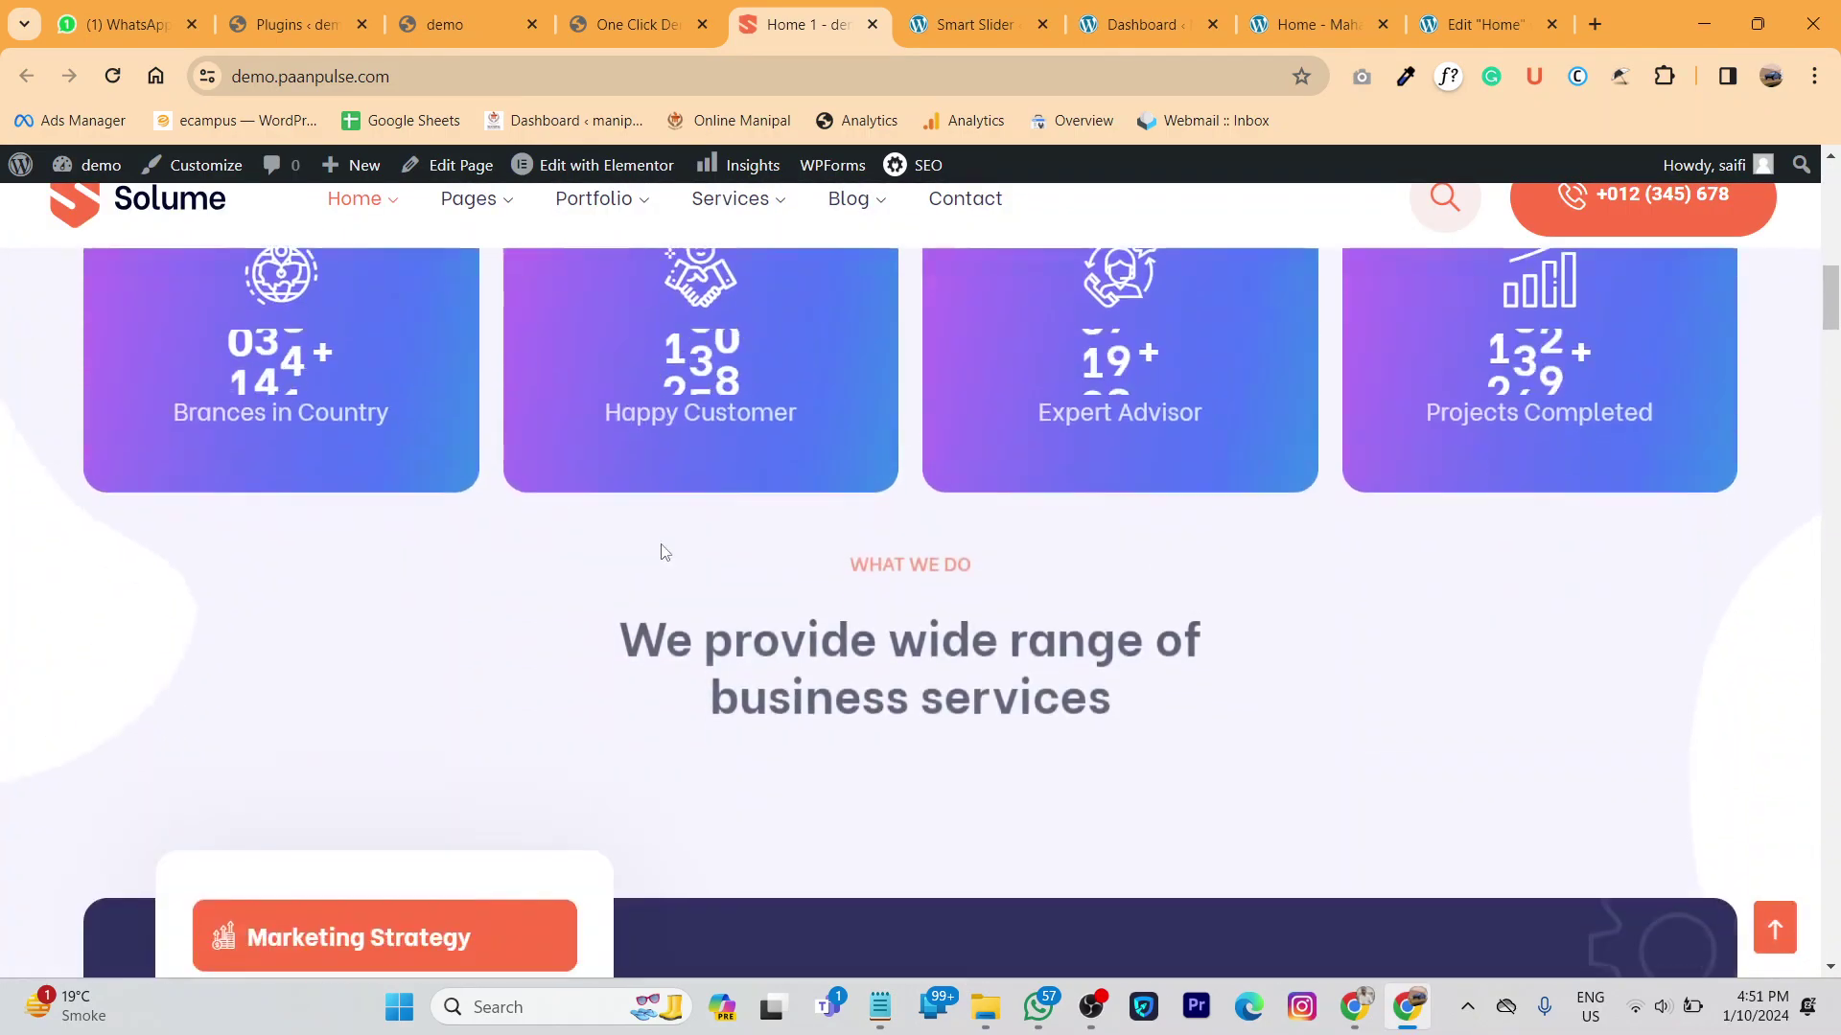
scroll(662, 547, down, 15)
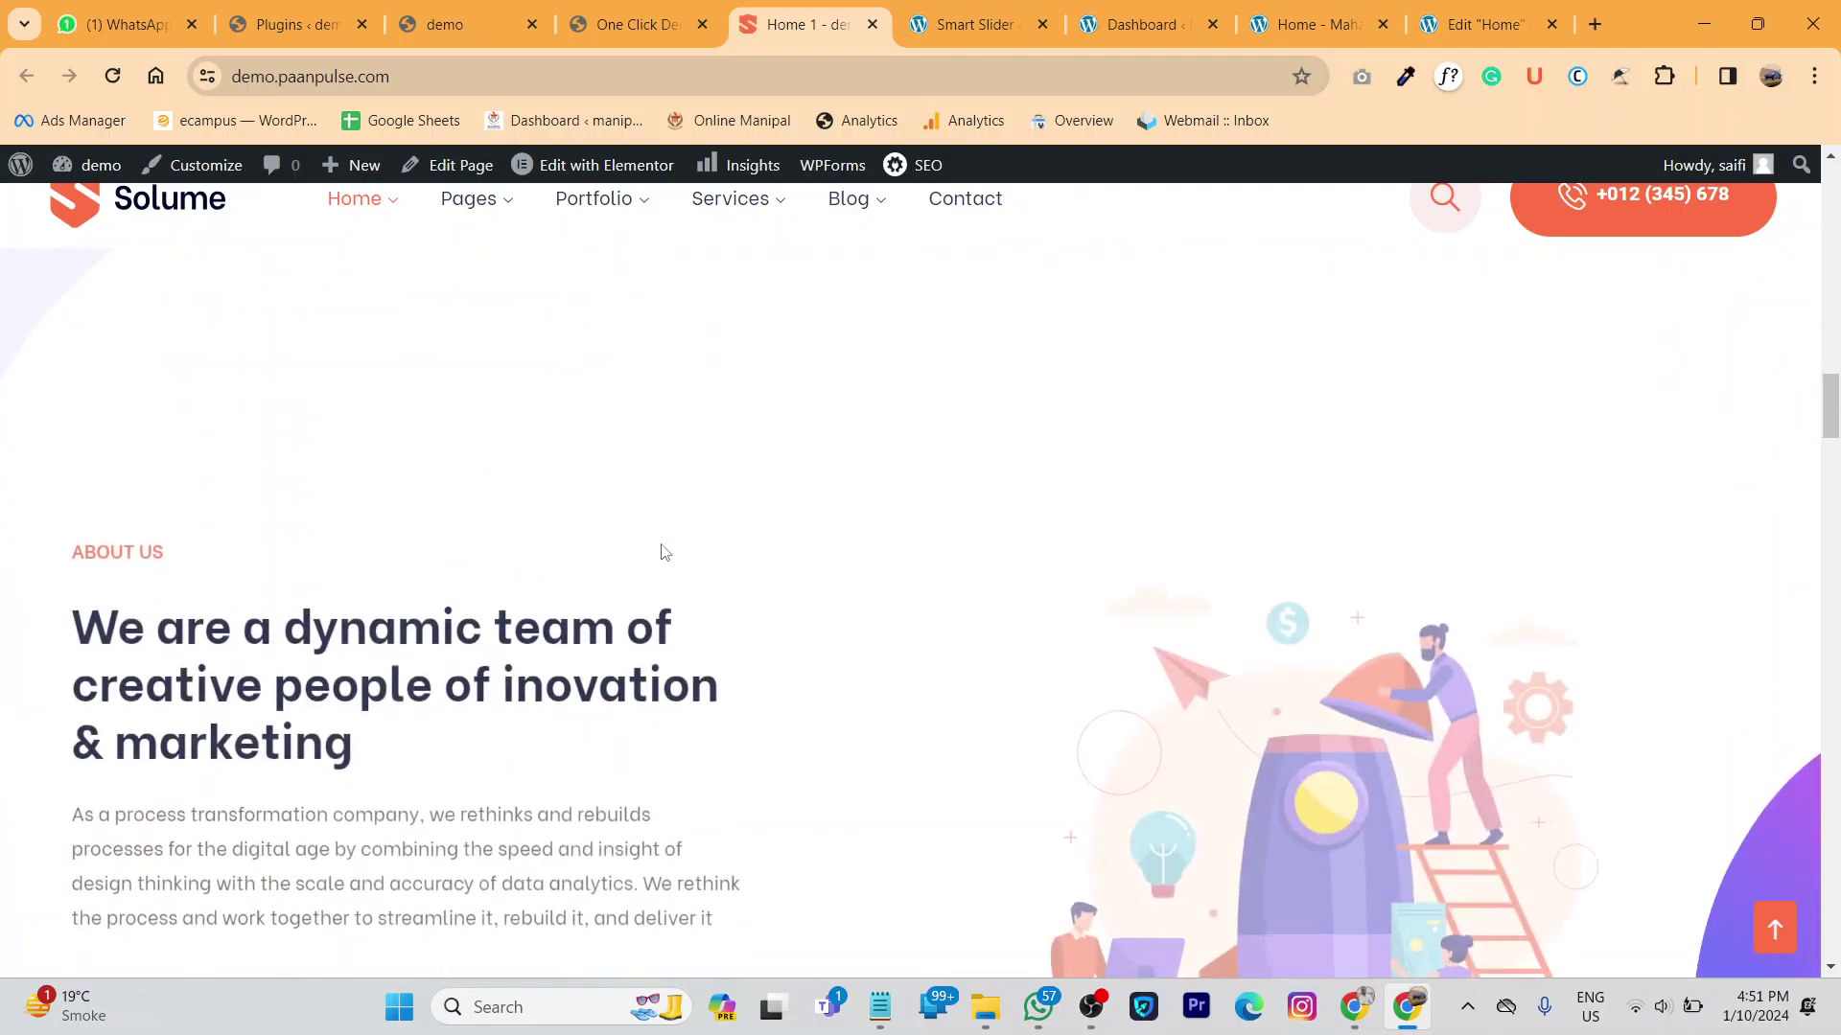
scroll(664, 552, down, 15)
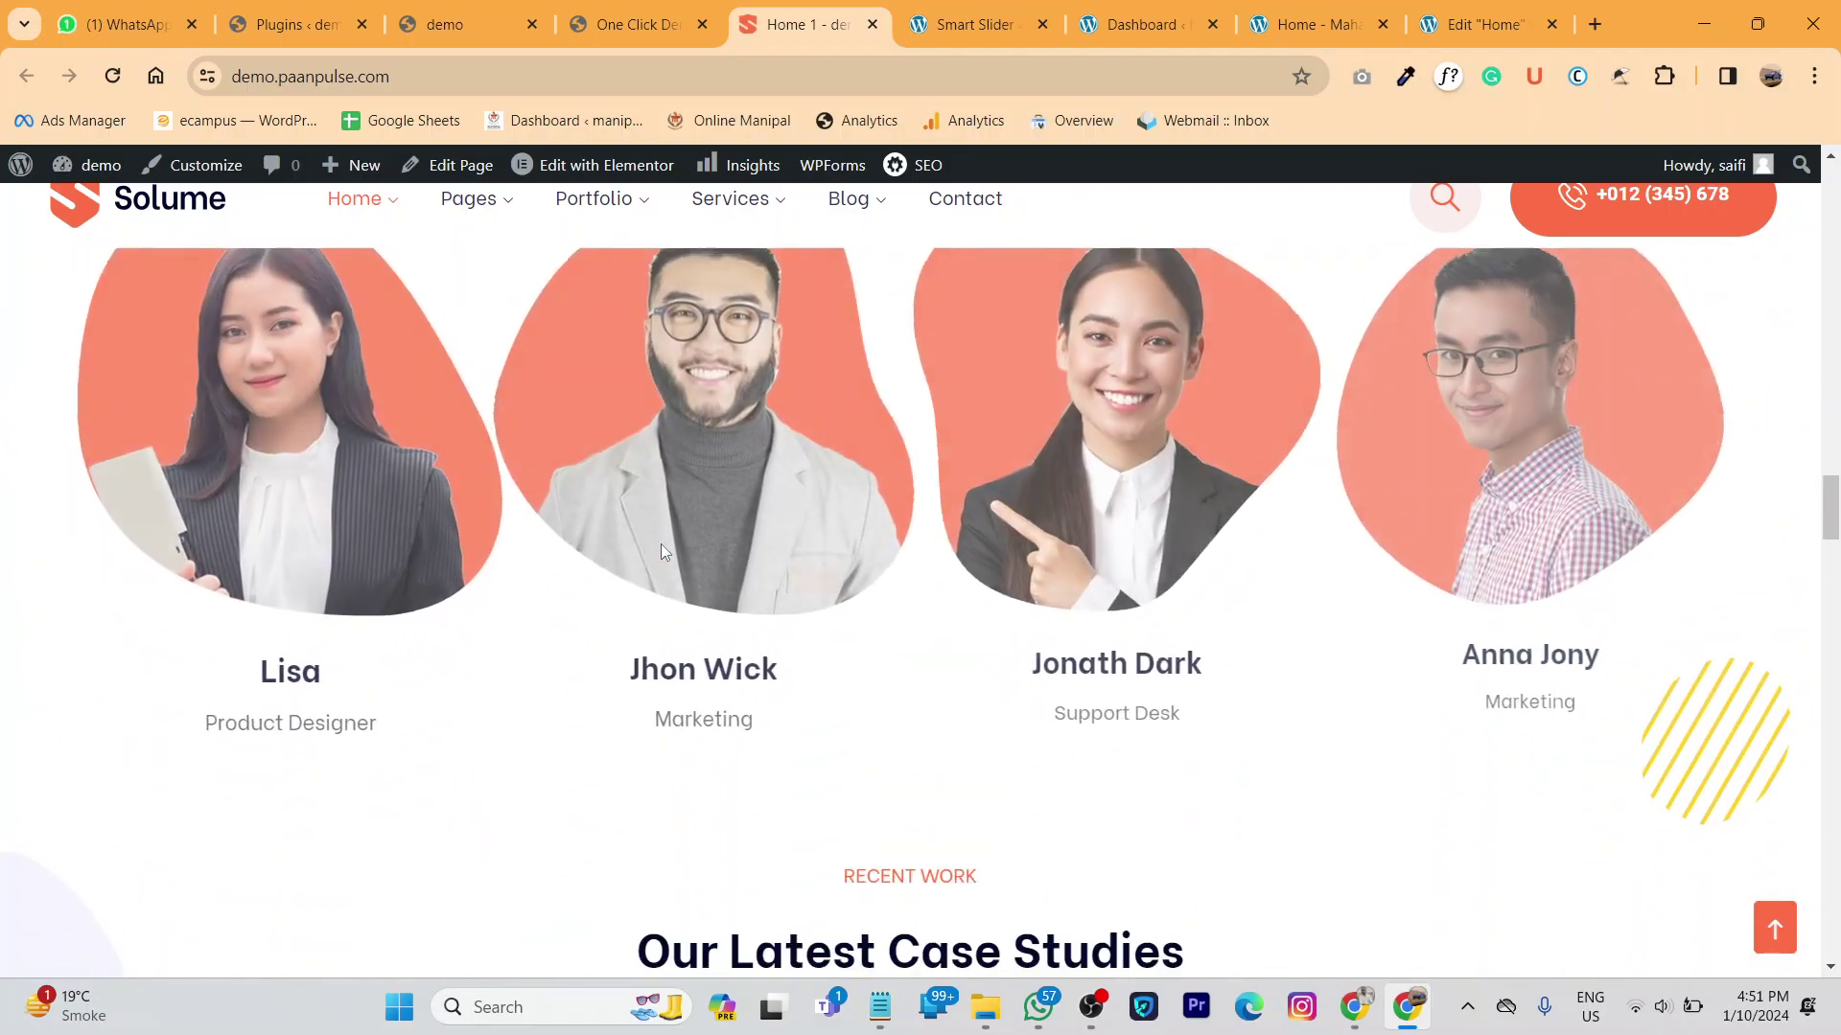
scroll(663, 553, down, 10)
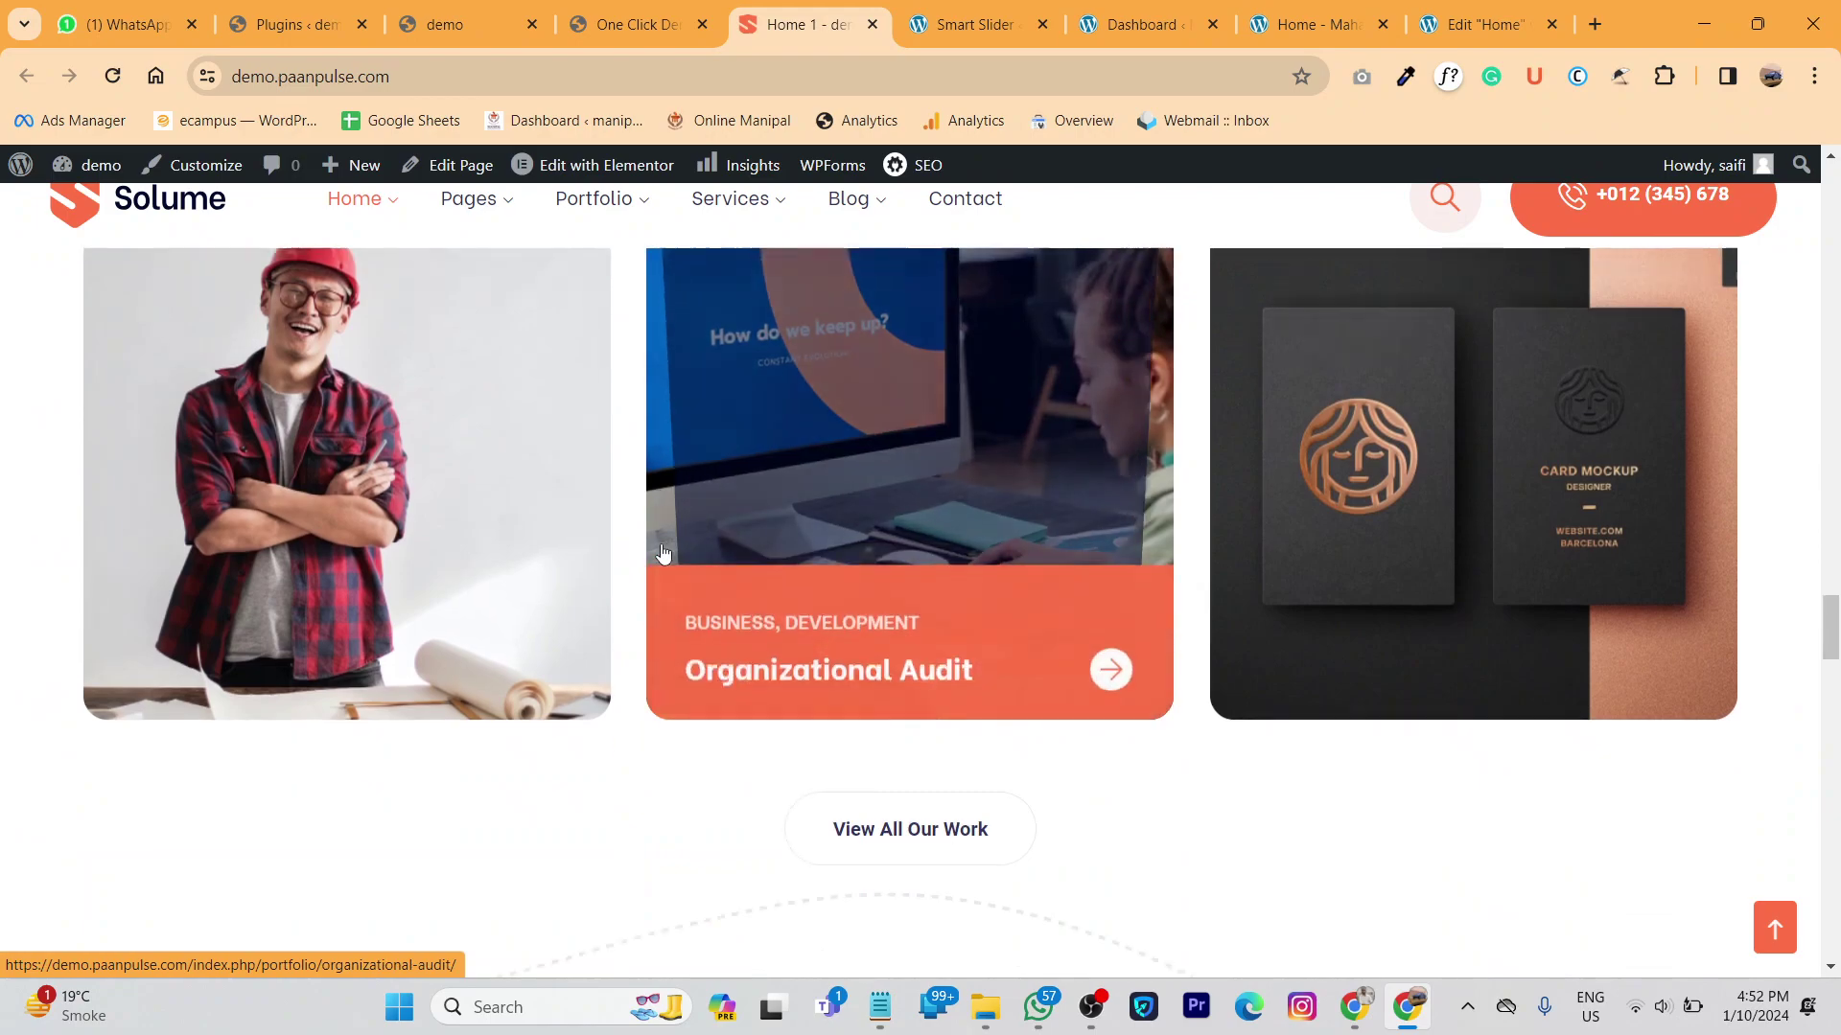
scroll(664, 554, down, 12)
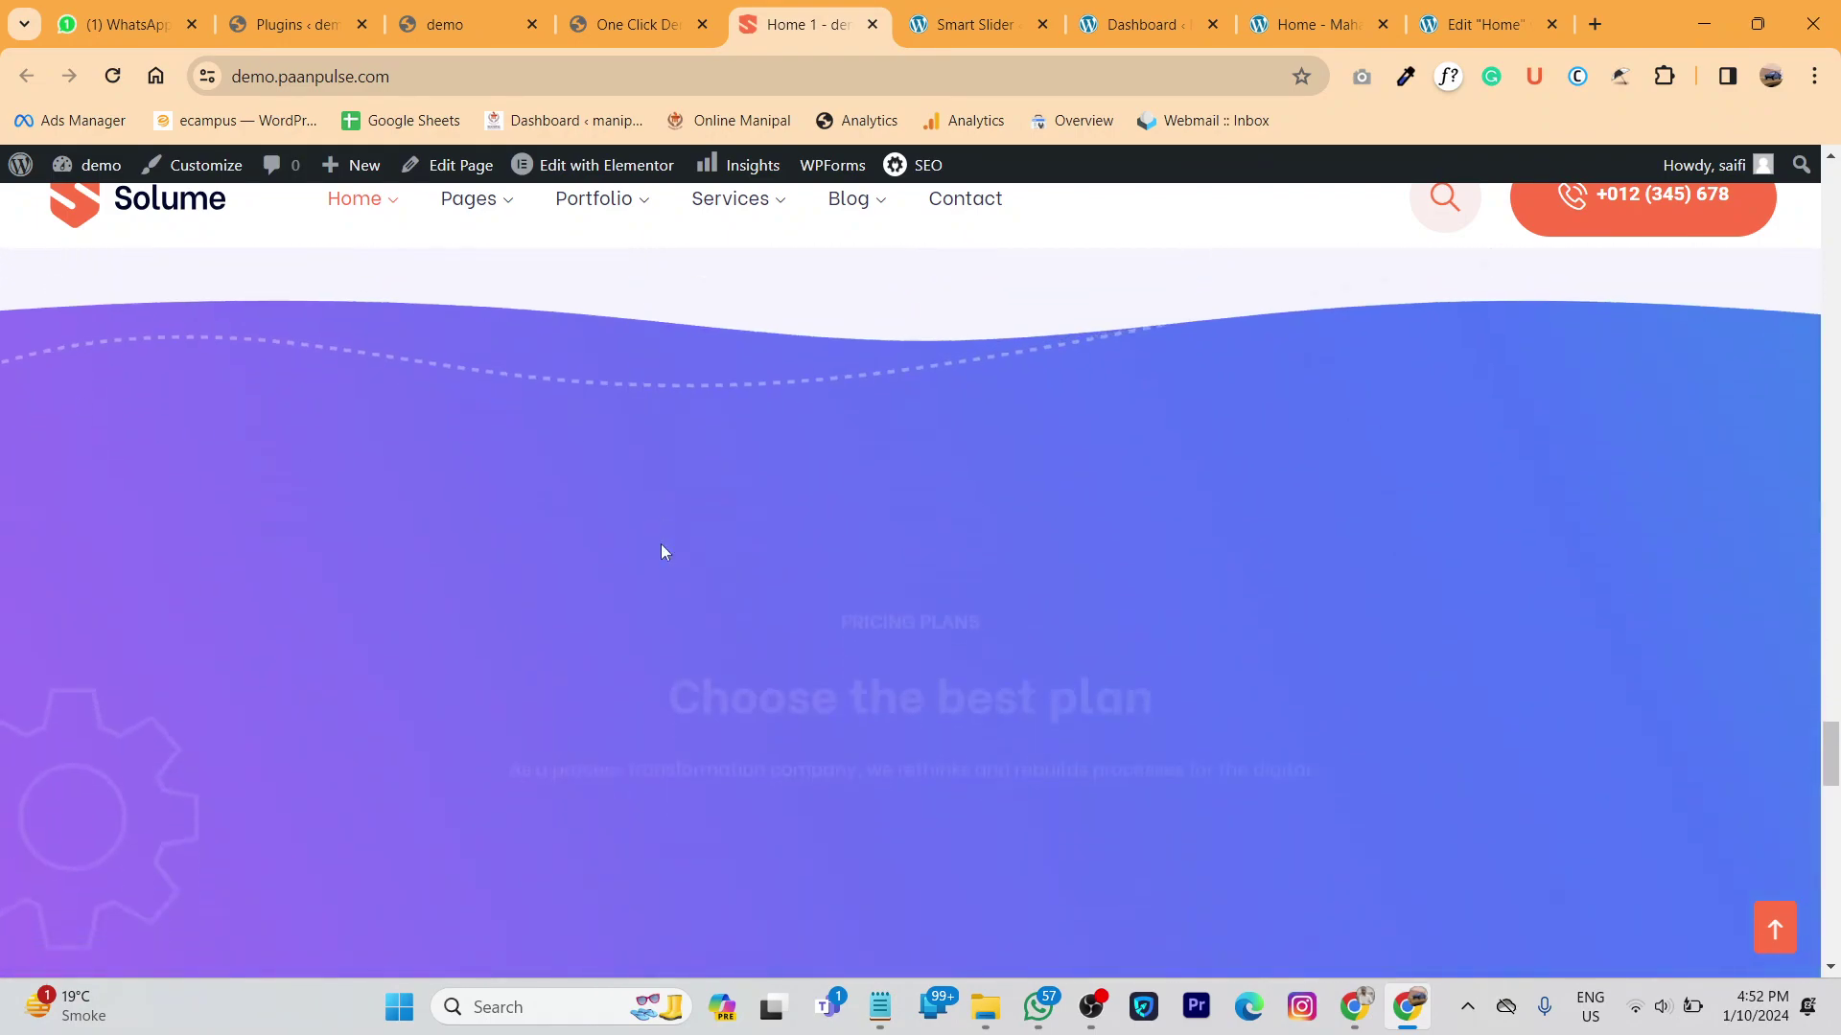
scroll(661, 551, down, 5)
scroll(661, 551, up, 2)
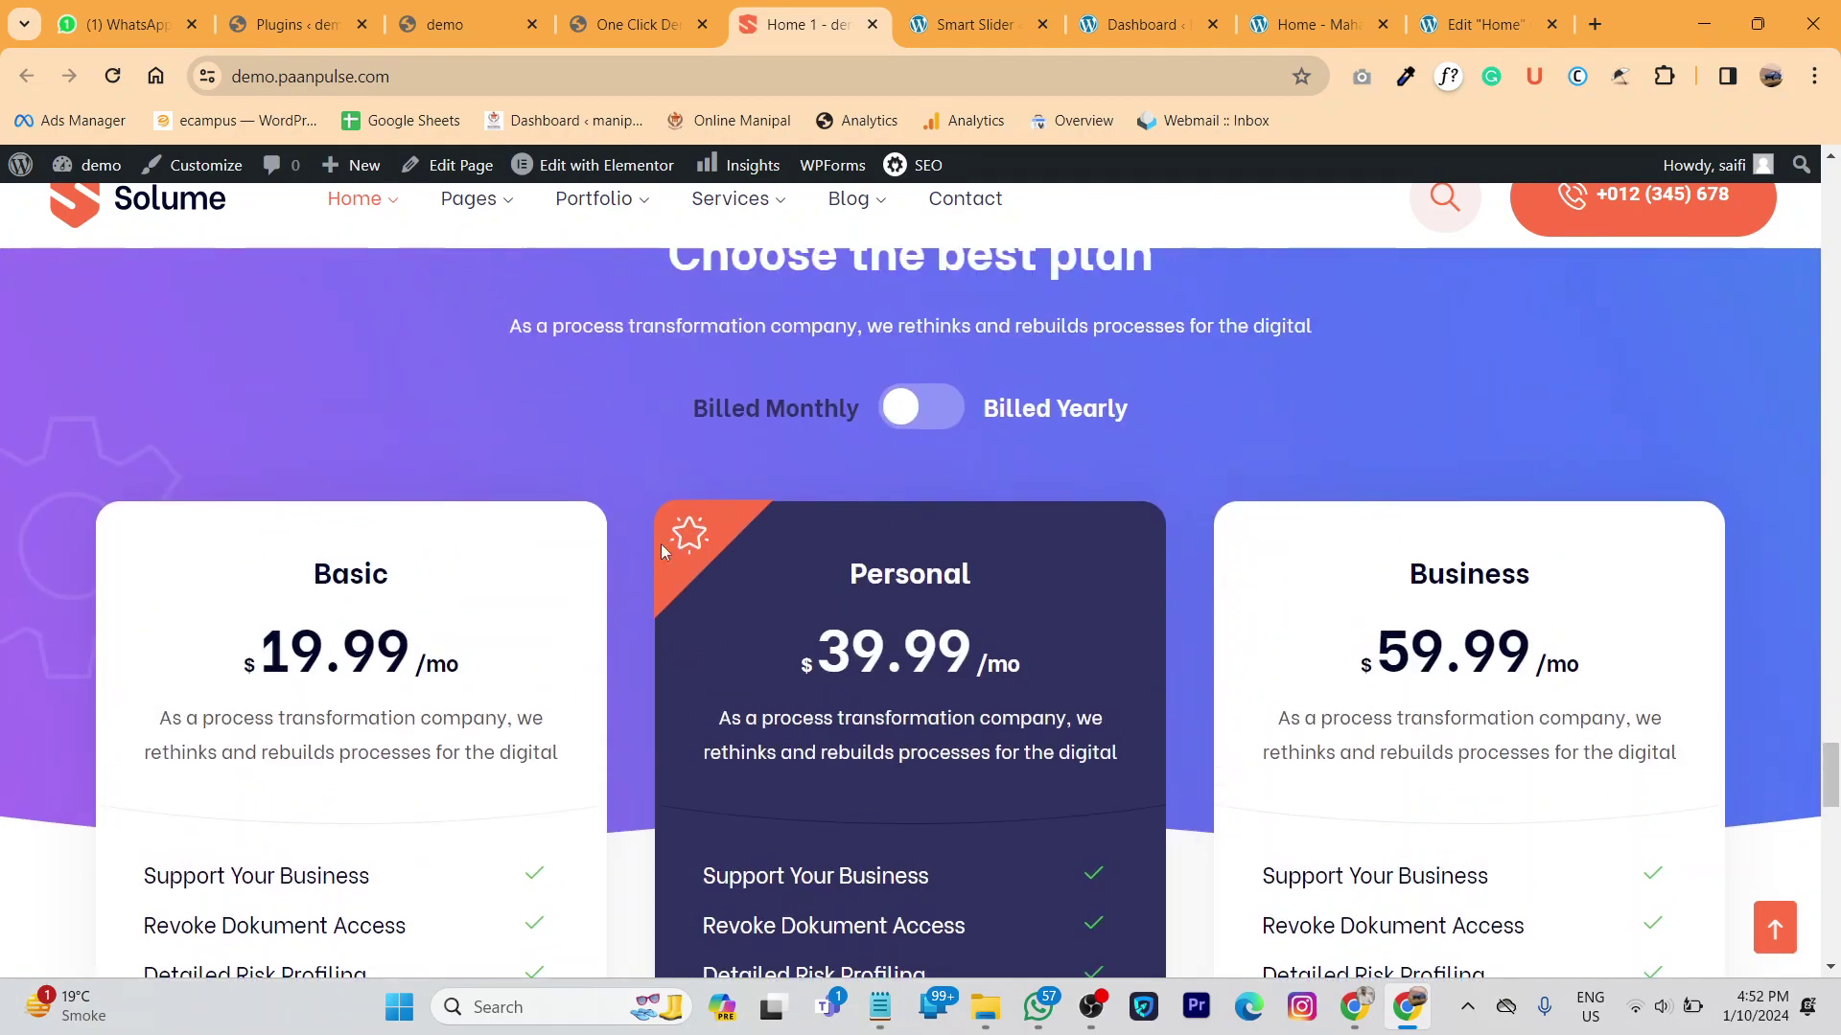
- Toggle the pricing cards to yearly and back to monthly billing, then return to the top
click(955, 409)
click(956, 409)
scroll(956, 410, down, 5)
scroll(956, 409, down, 15)
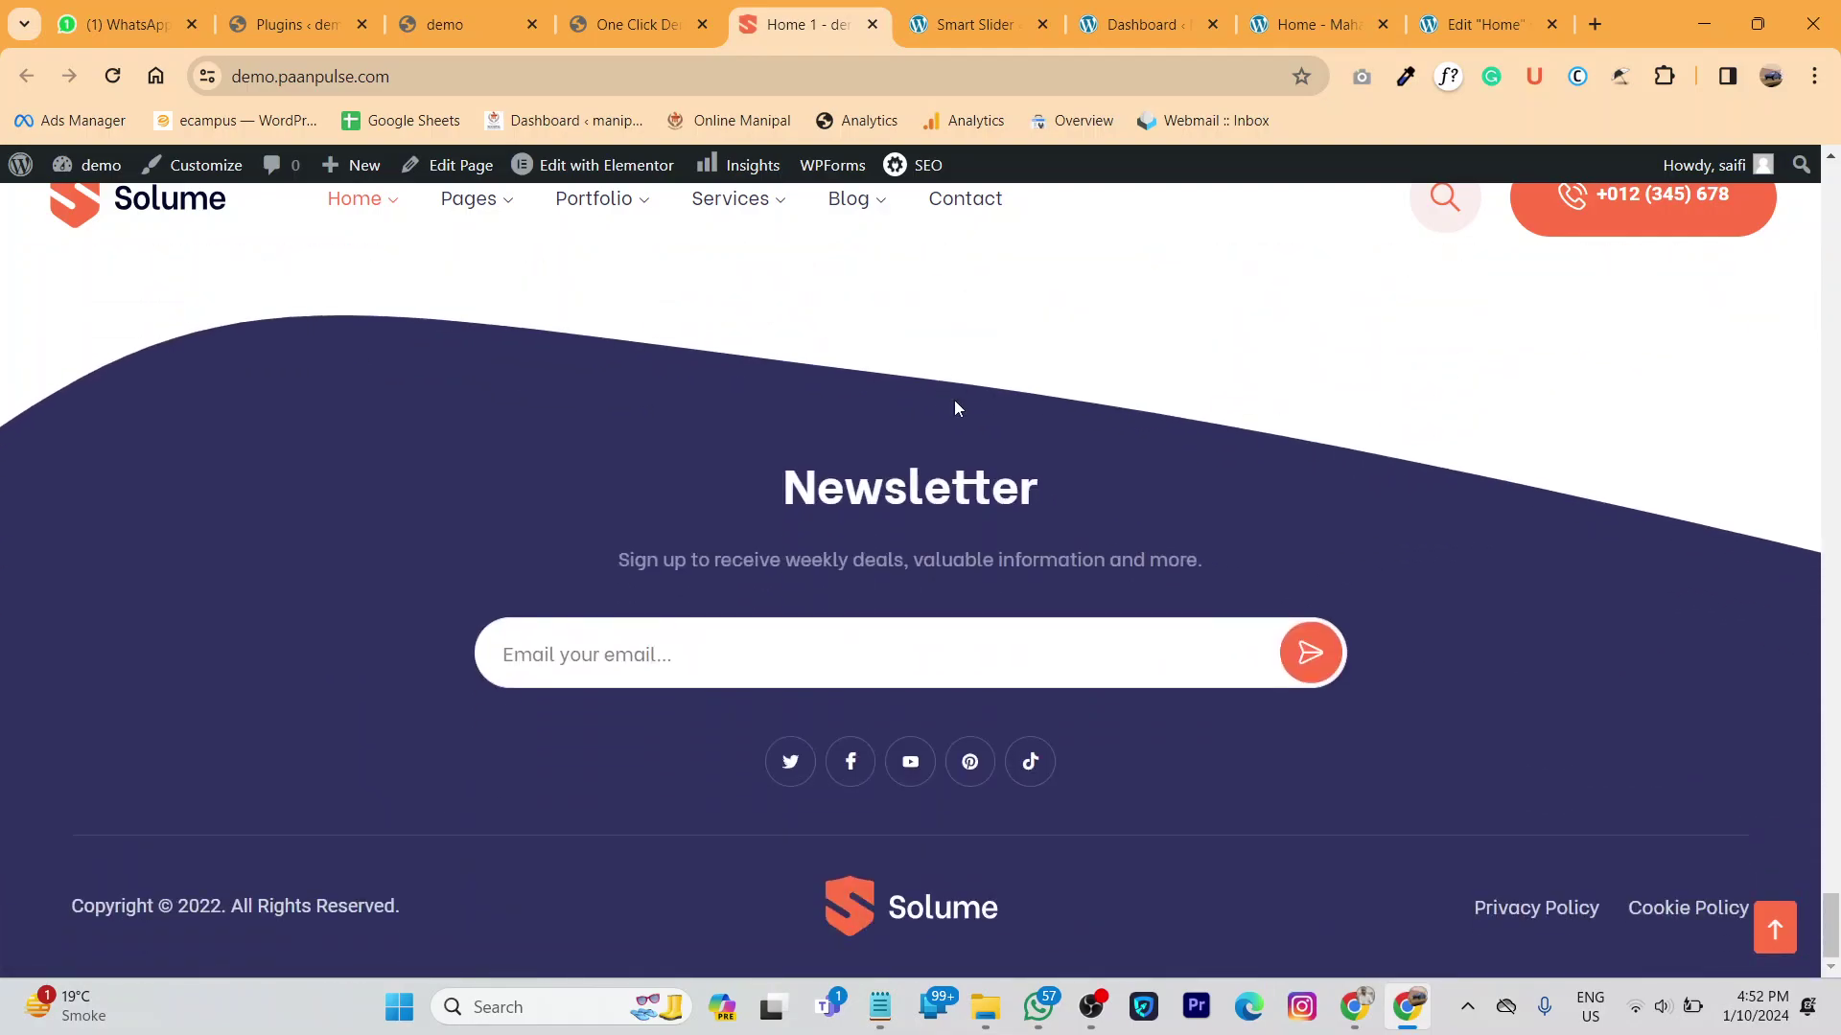
scroll(953, 400, up, 15)
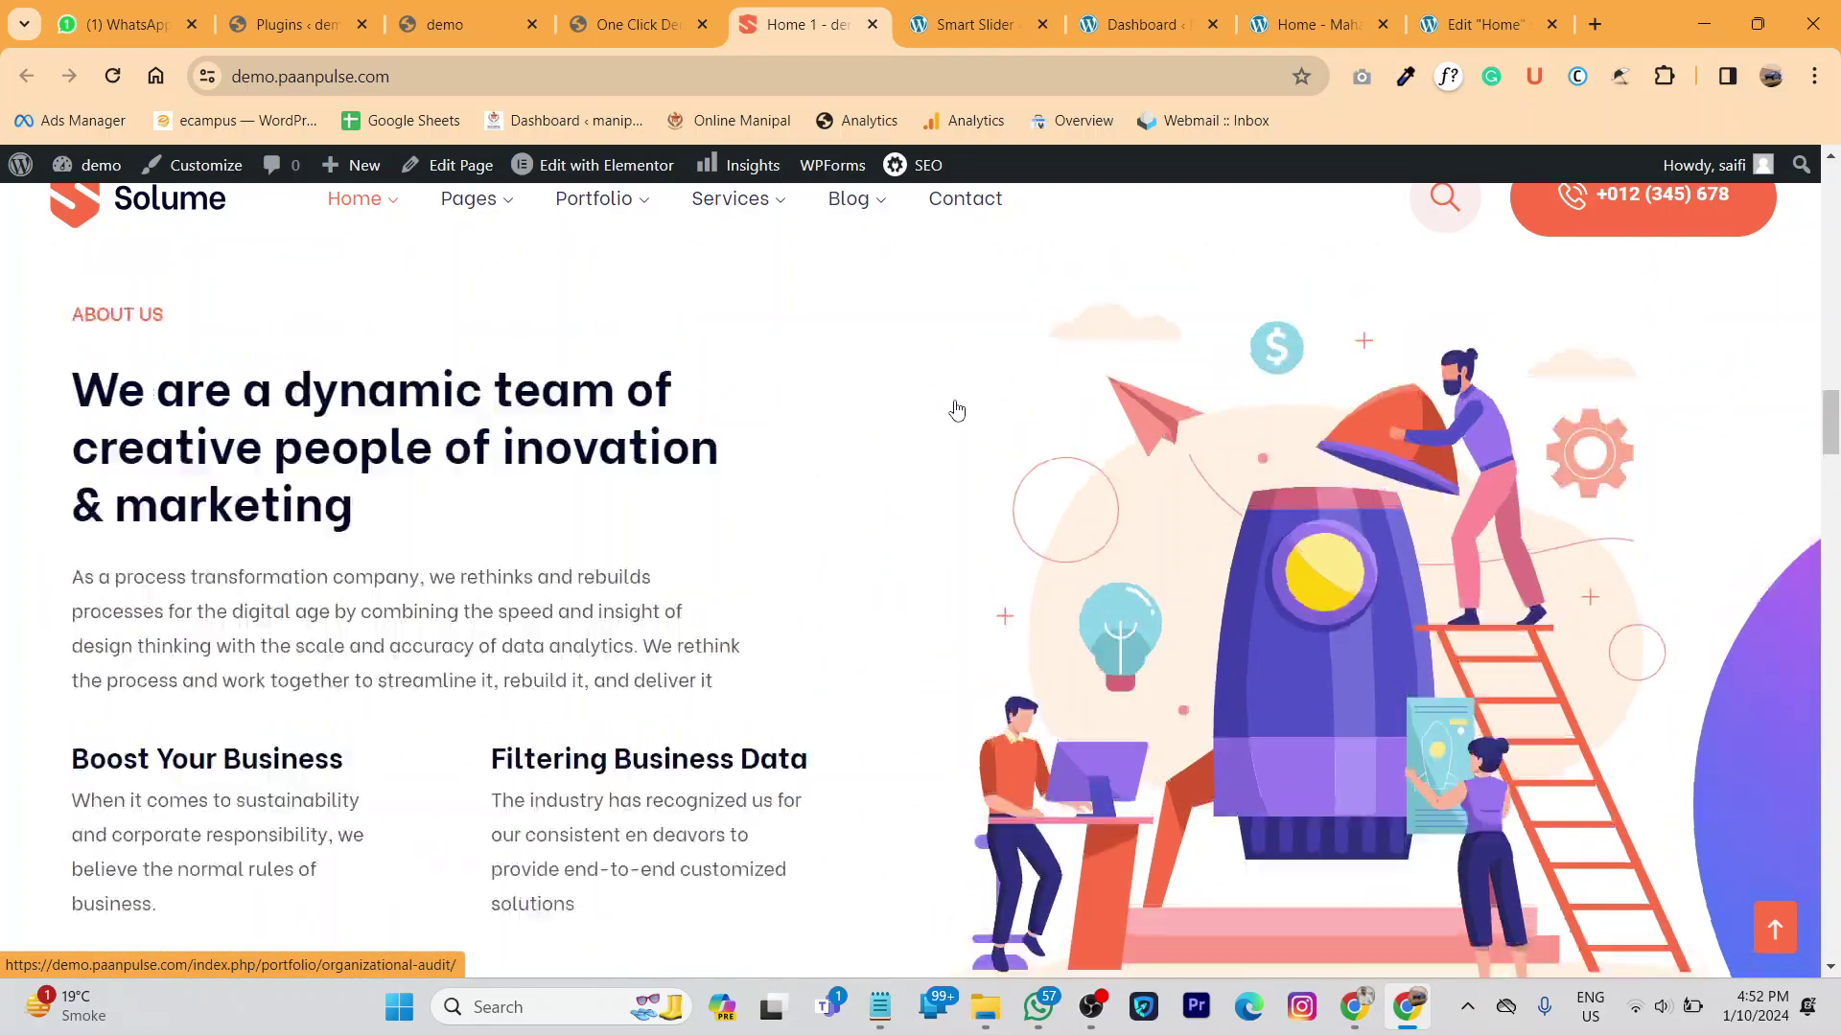
scroll(955, 405, up, 3)
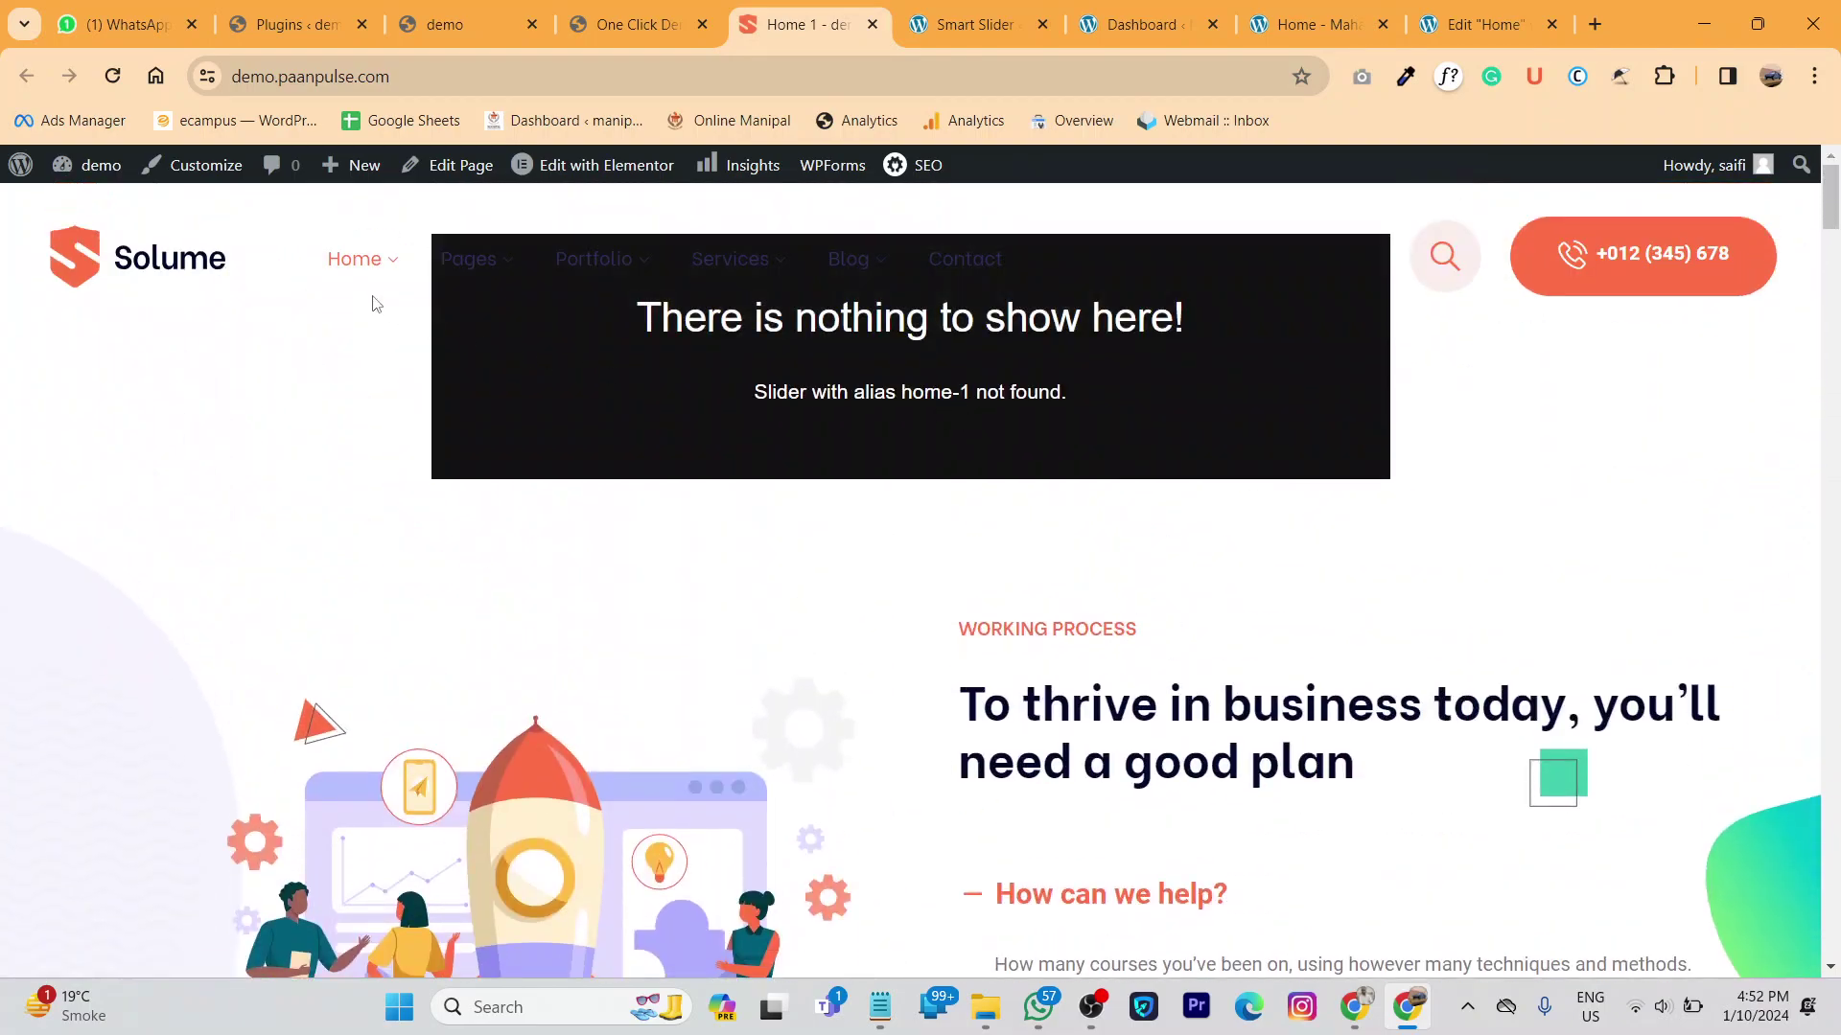
- Open the Home 2 and Home 3 demos in new tabs and scroll through Home 3
mouse_move(382, 308)
middle_click(410, 383)
middle_click(419, 428)
click(815, 7)
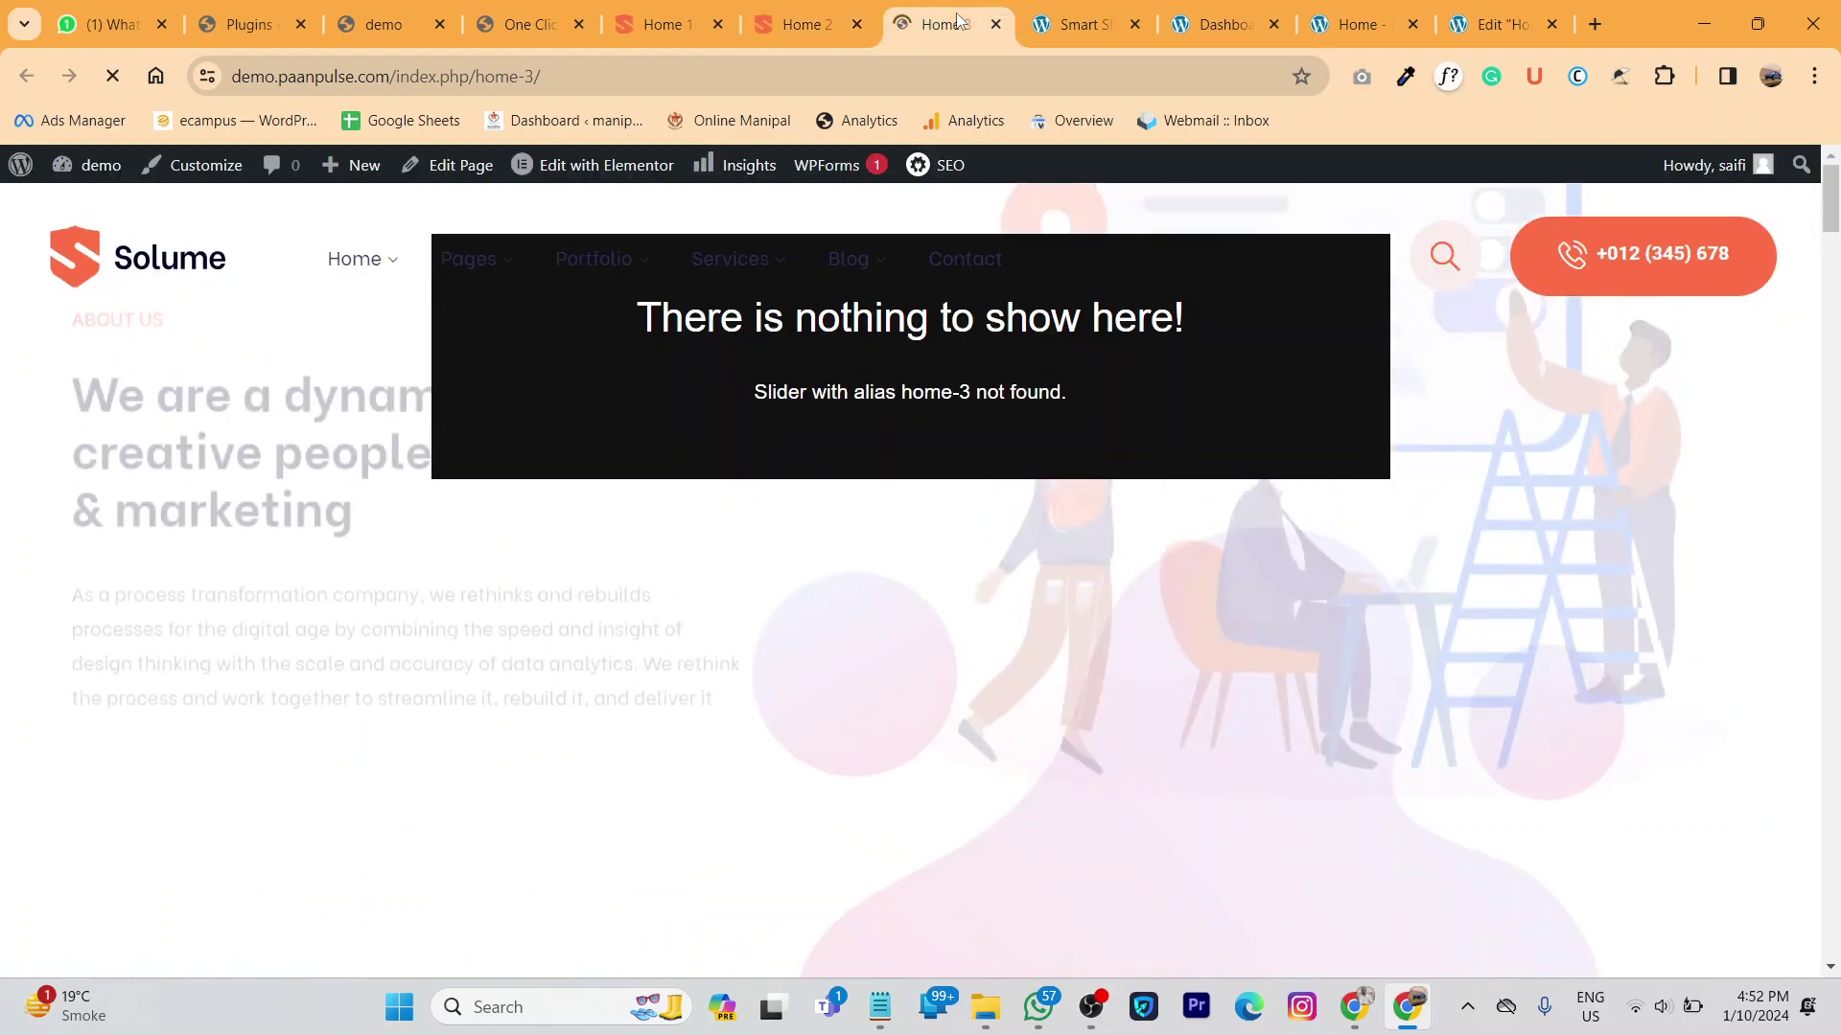
scroll(977, 665, down, 7)
scroll(982, 658, down, 20)
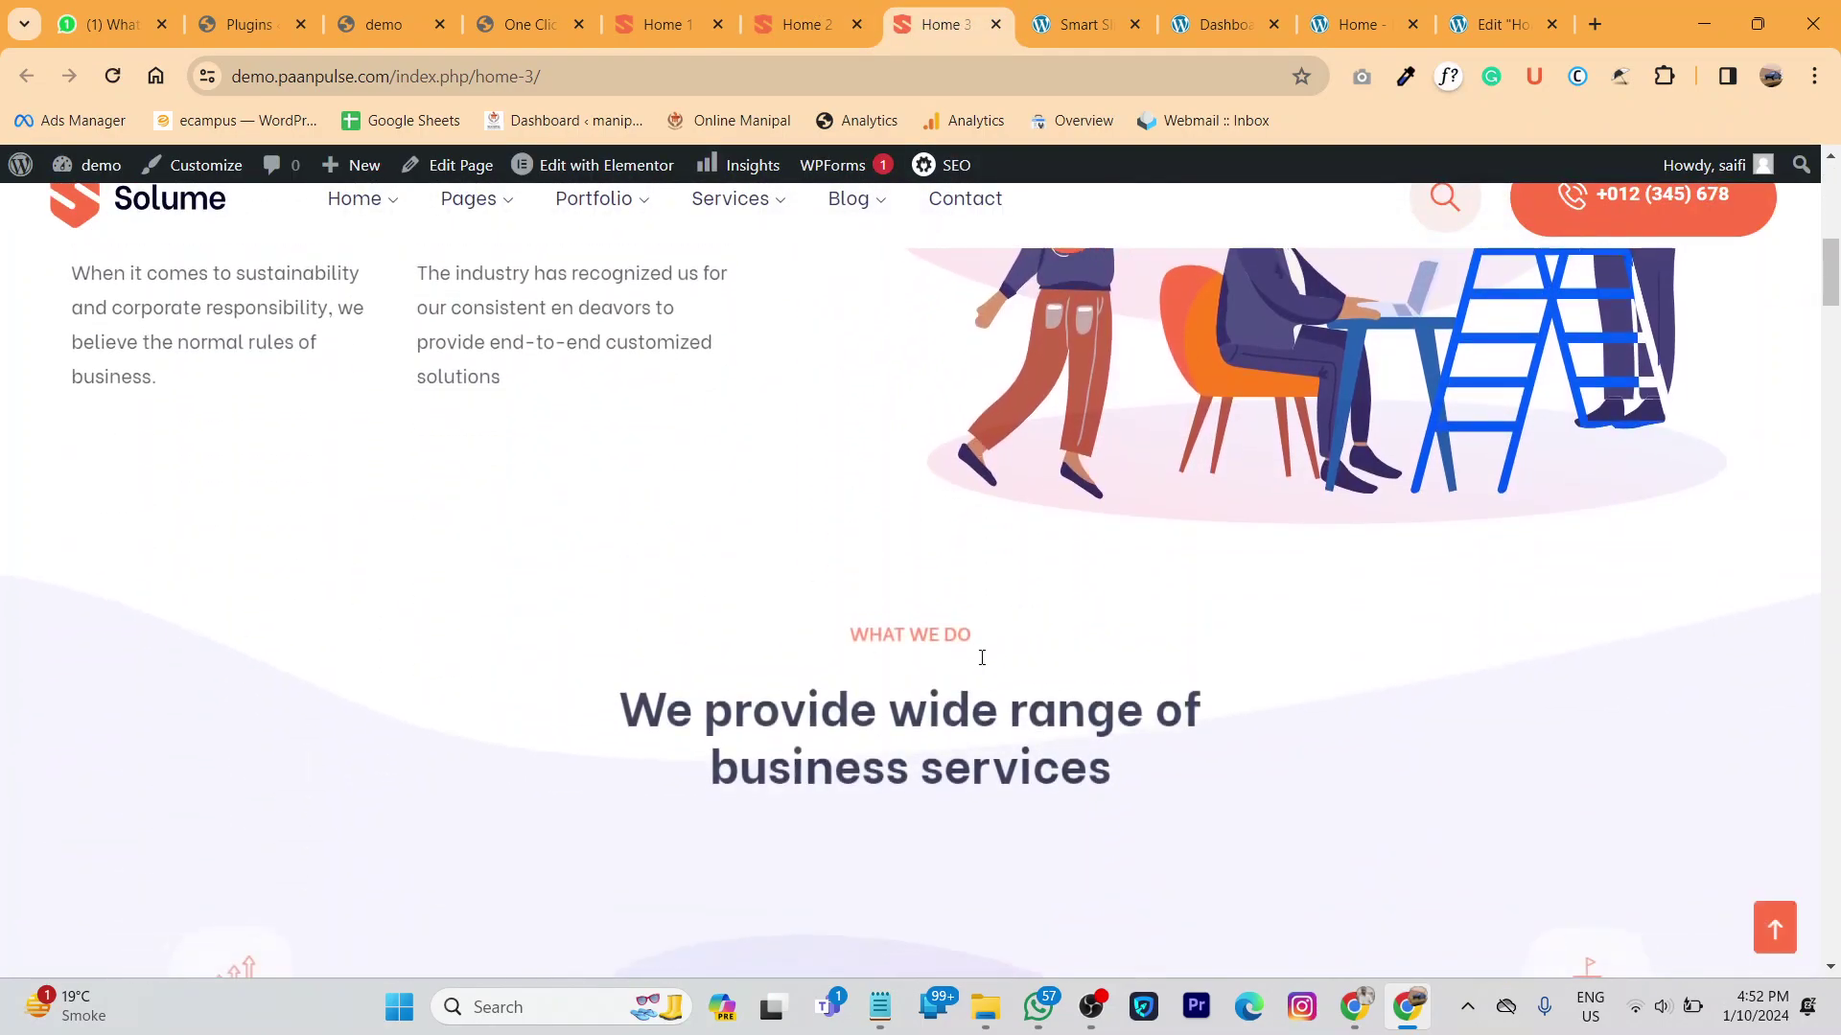
scroll(982, 663, down, 20)
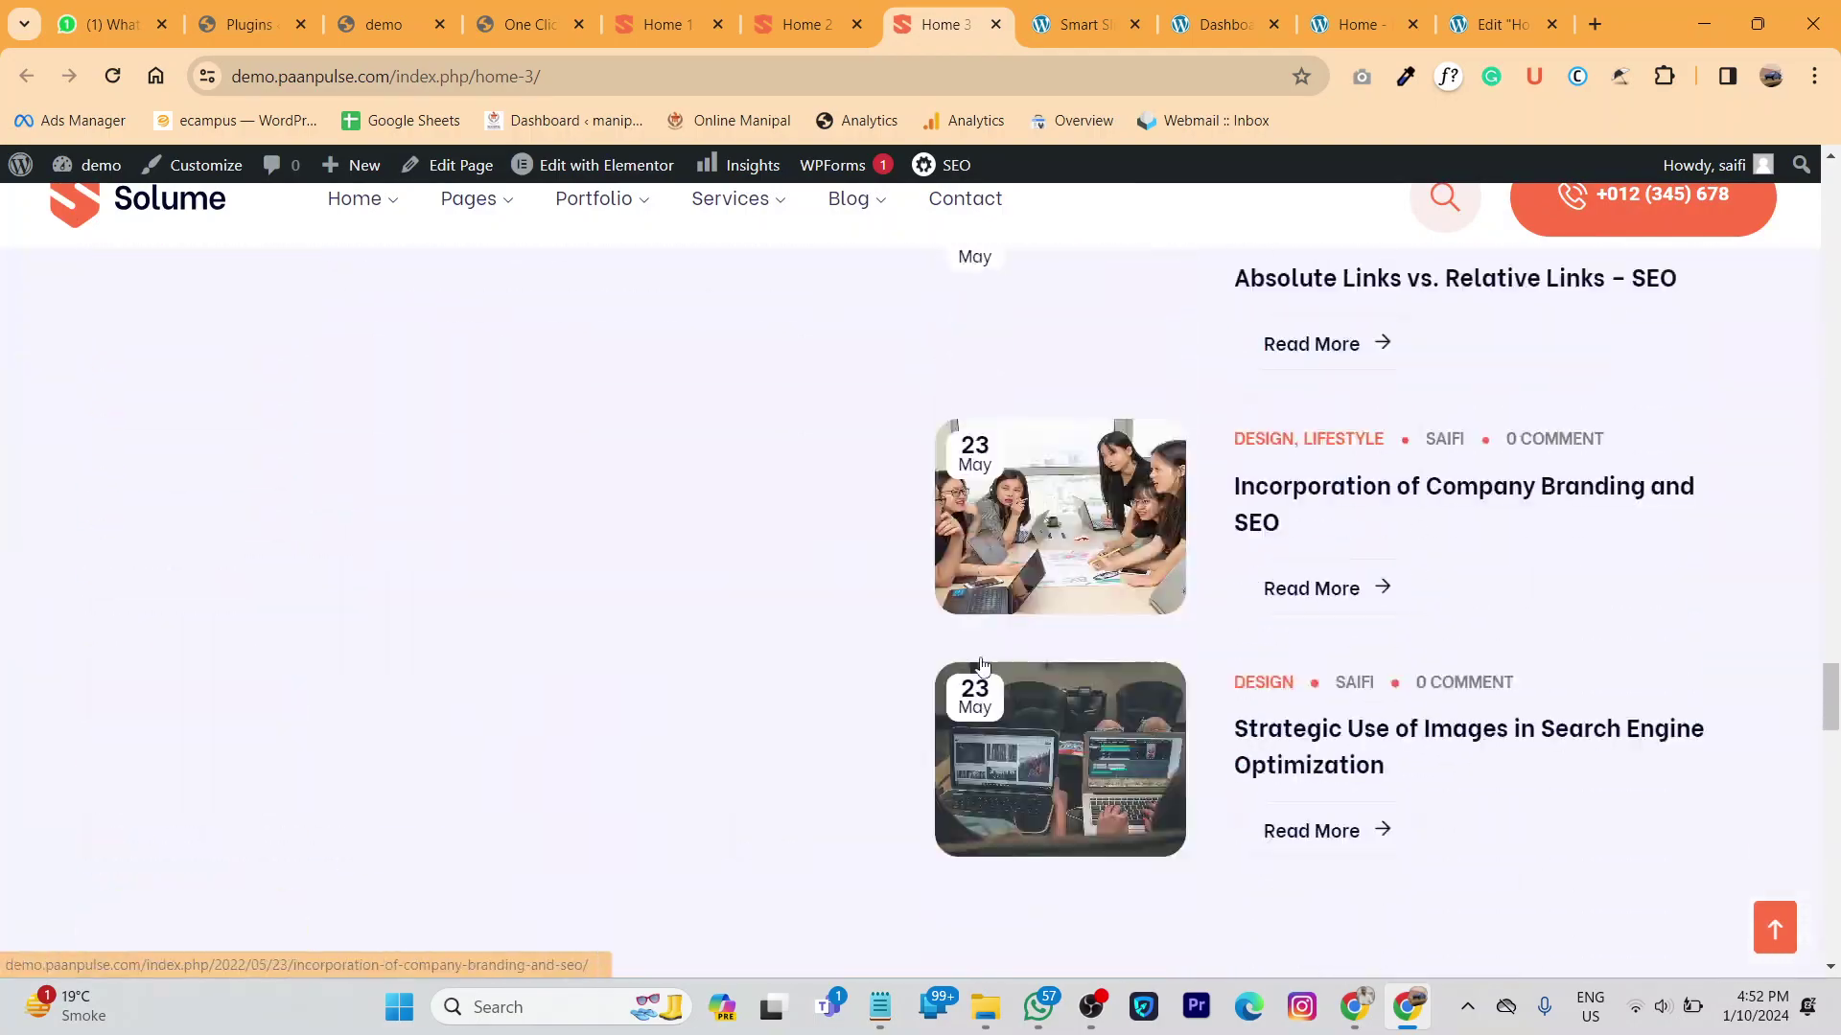
scroll(980, 658, up, 20)
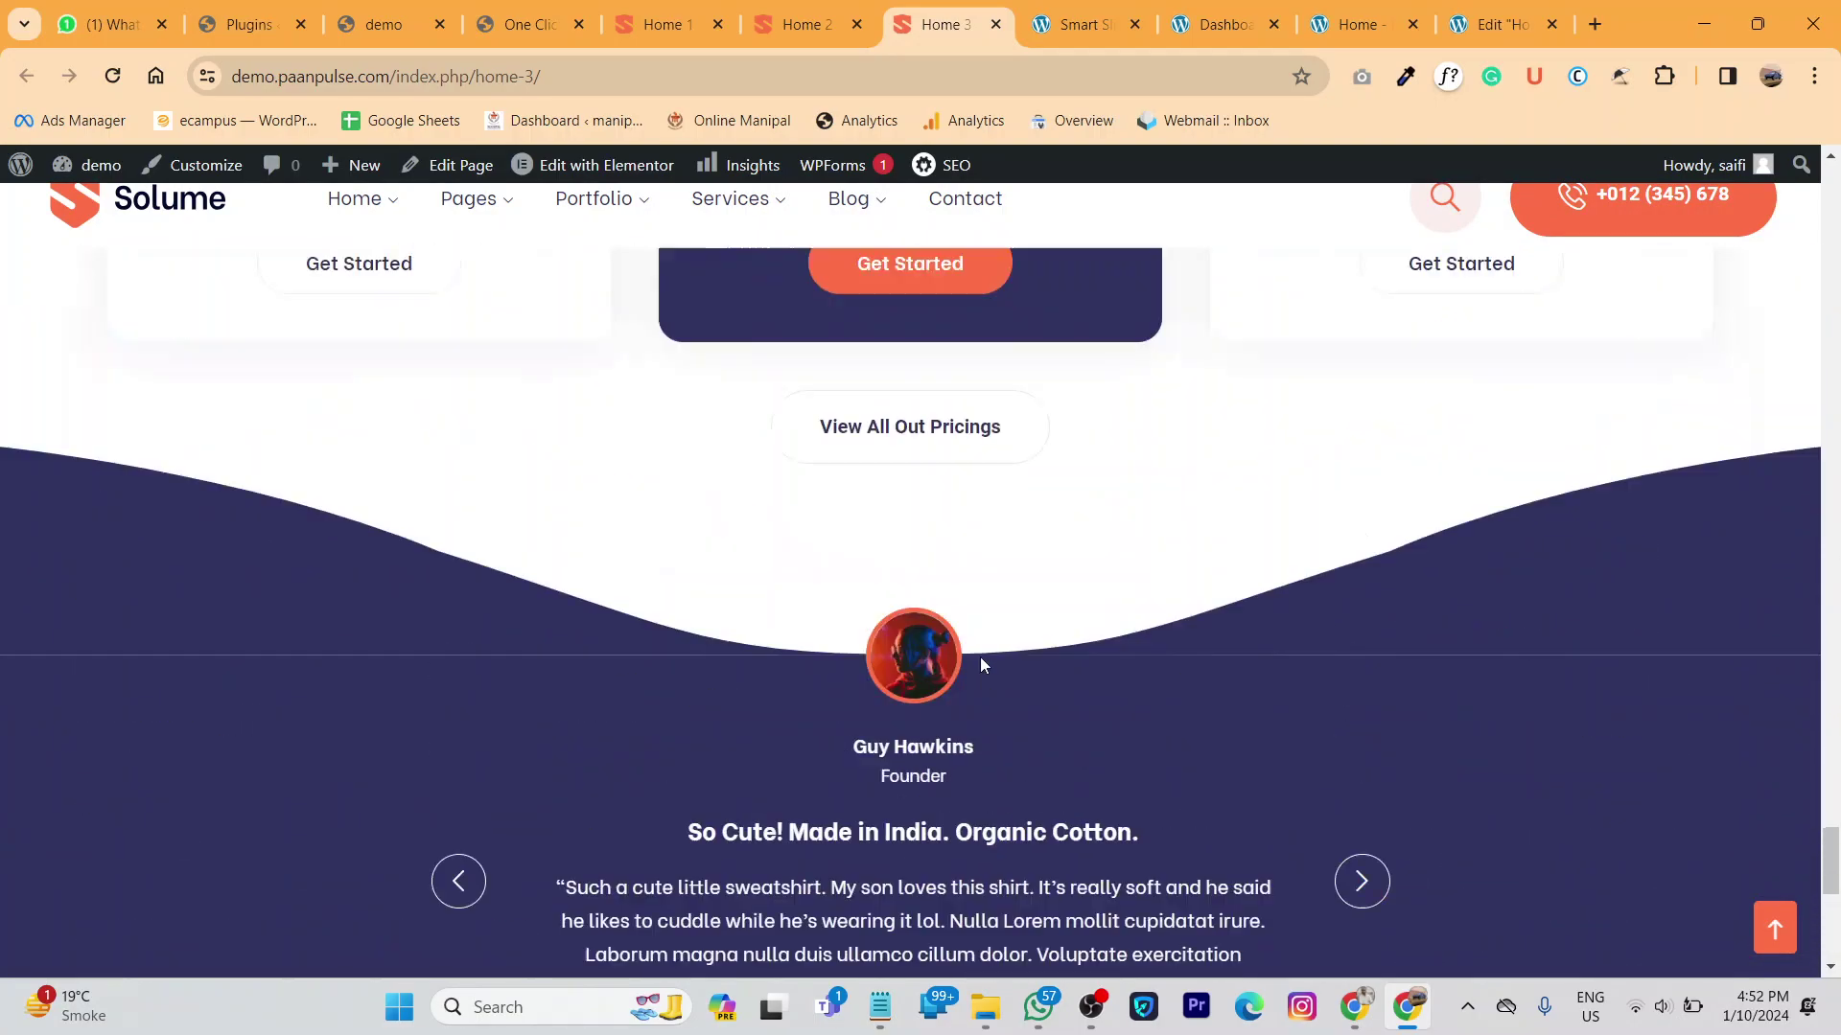
scroll(983, 664, up, 1)
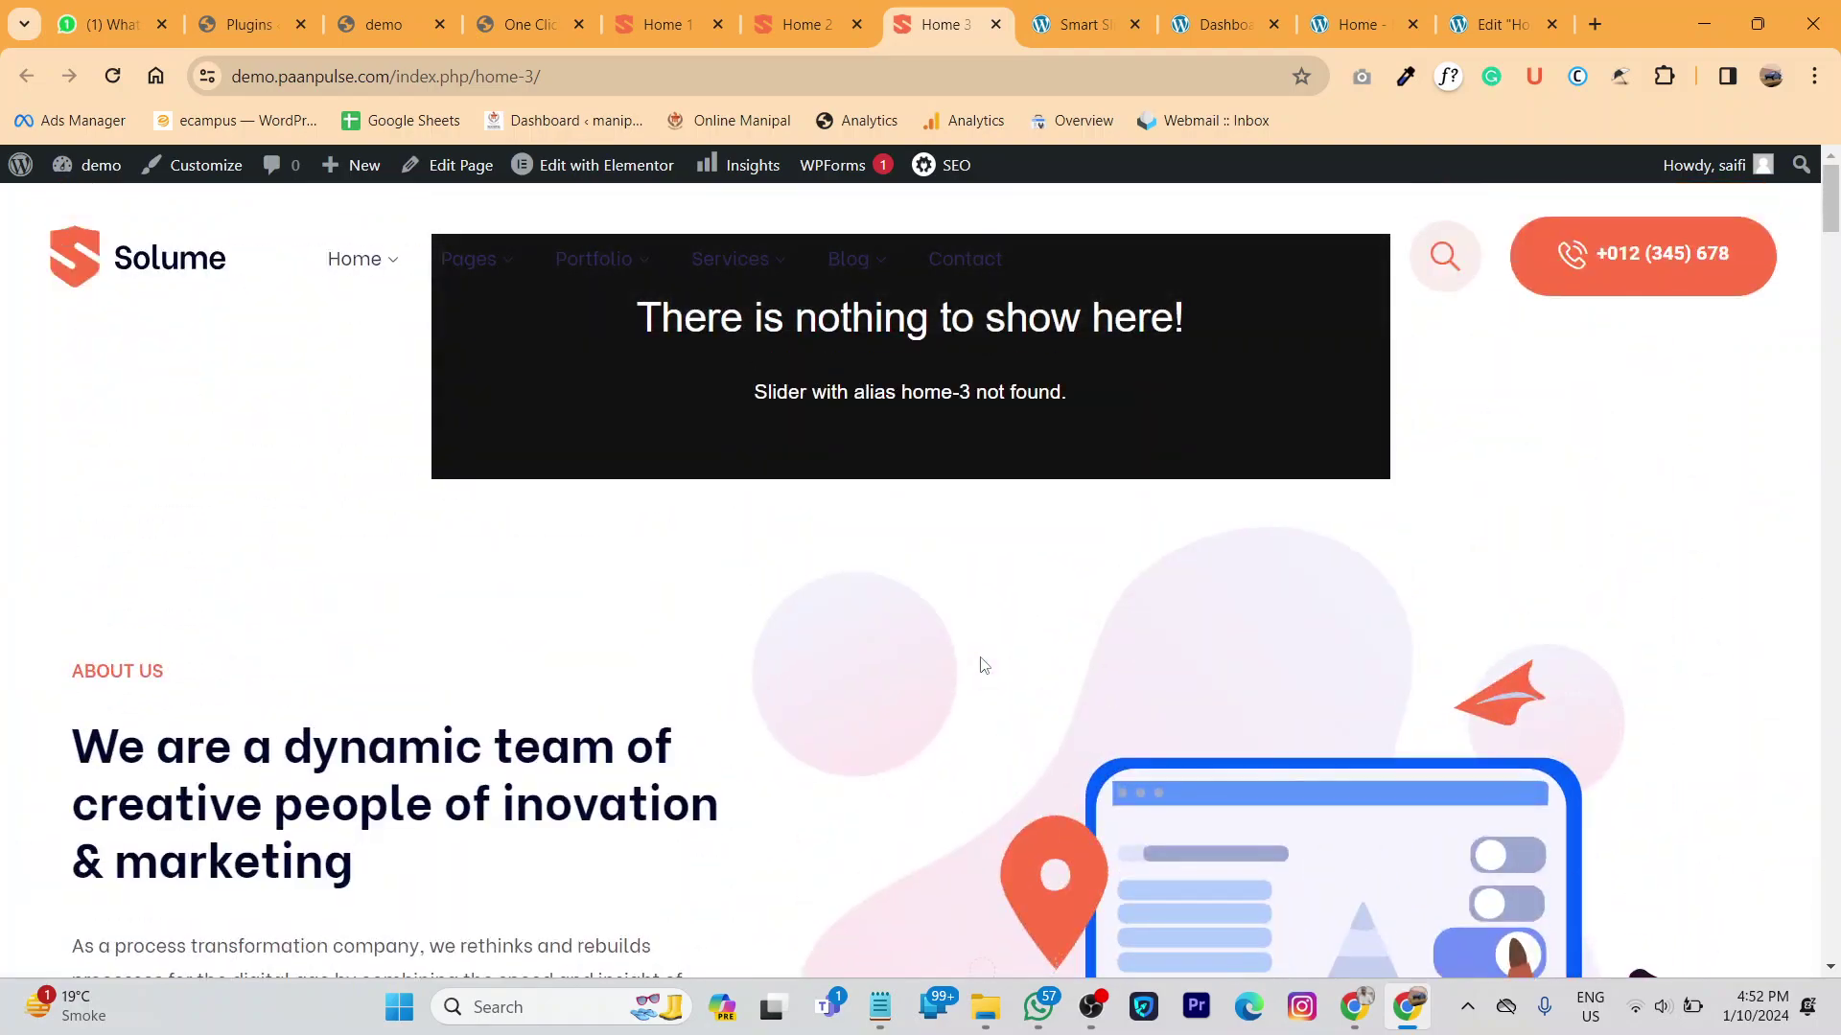
scroll(805, 949, down, 20)
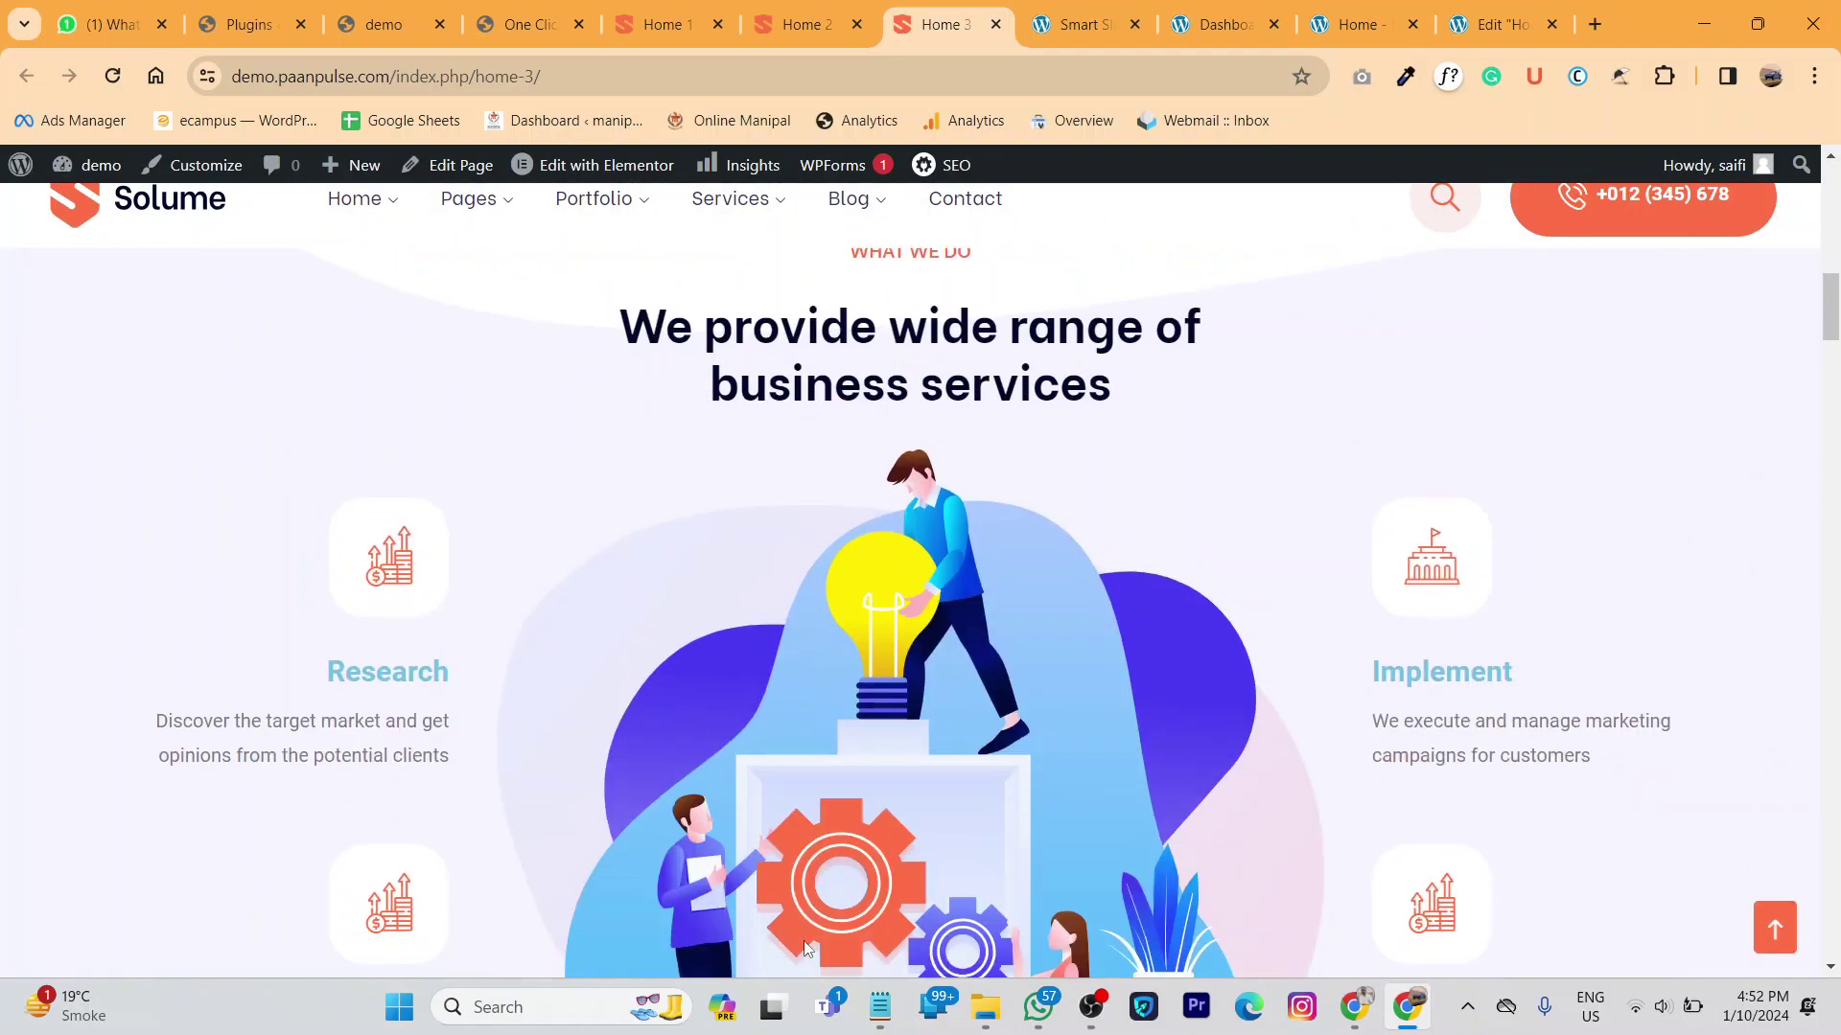
scroll(806, 950, up, 4)
scroll(805, 949, down, 10)
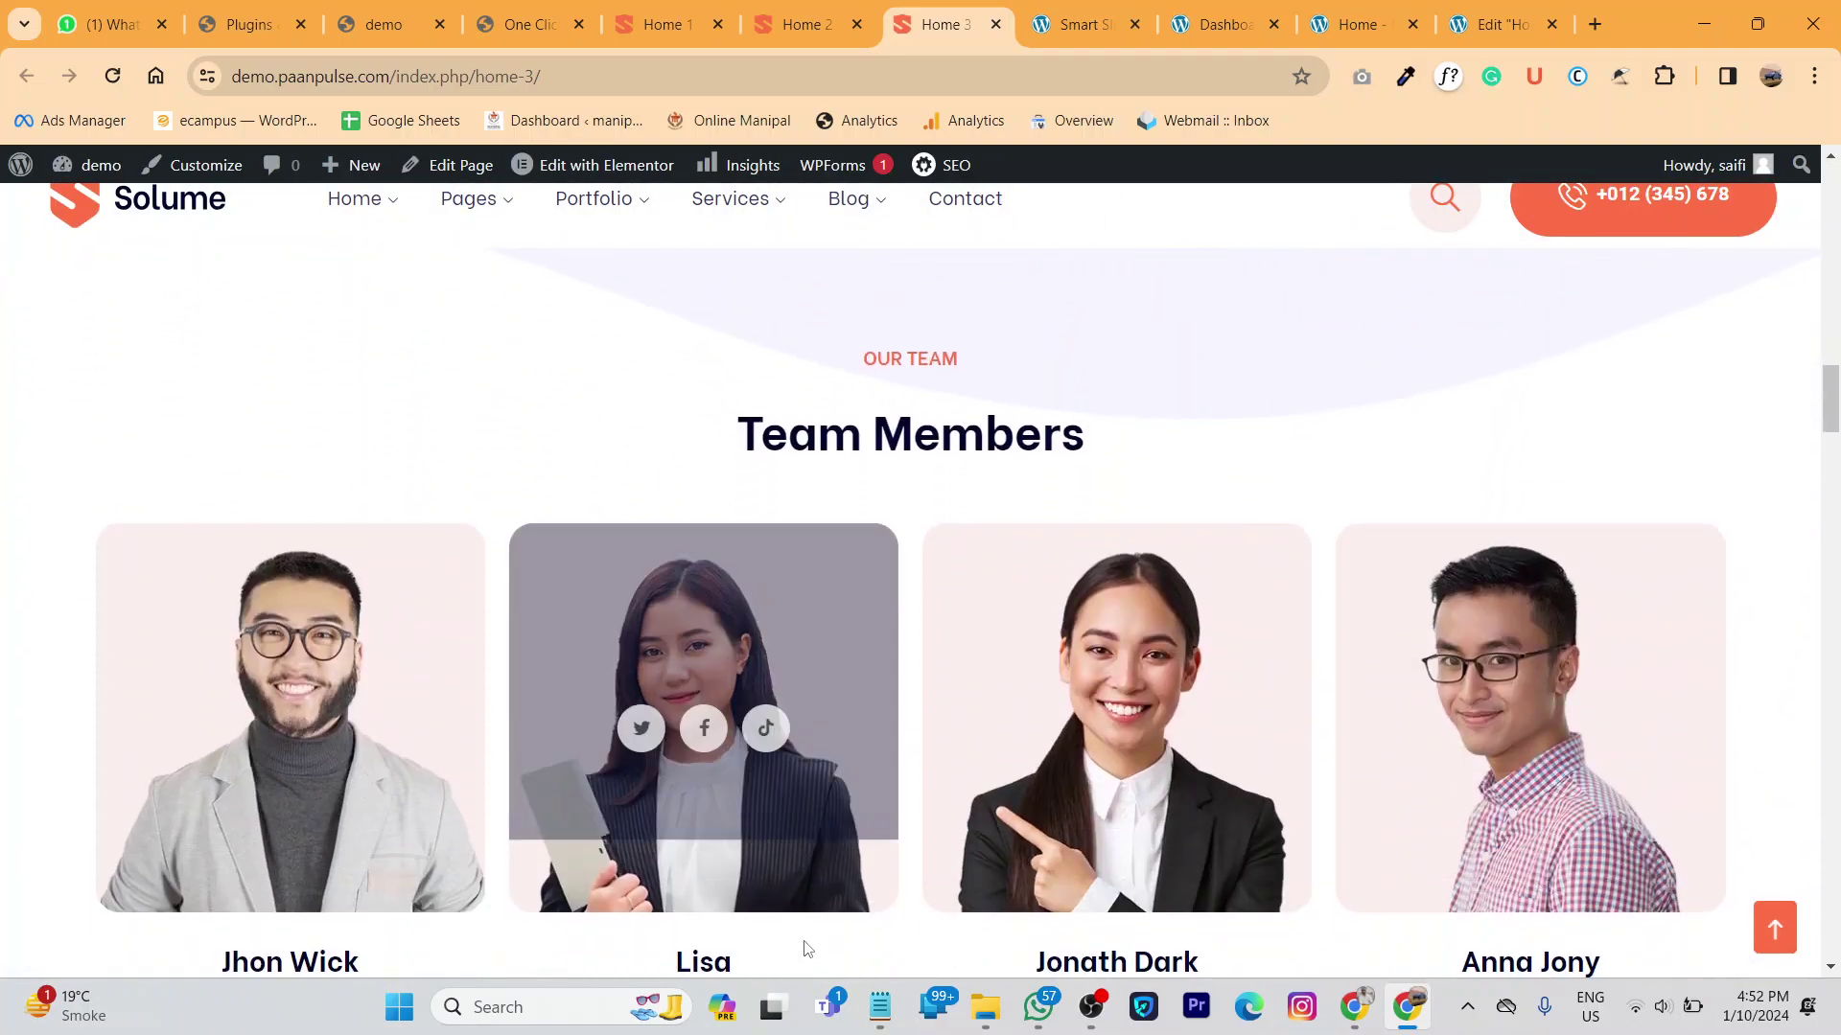
scroll(803, 949, down, 15)
scroll(804, 949, up, 1)
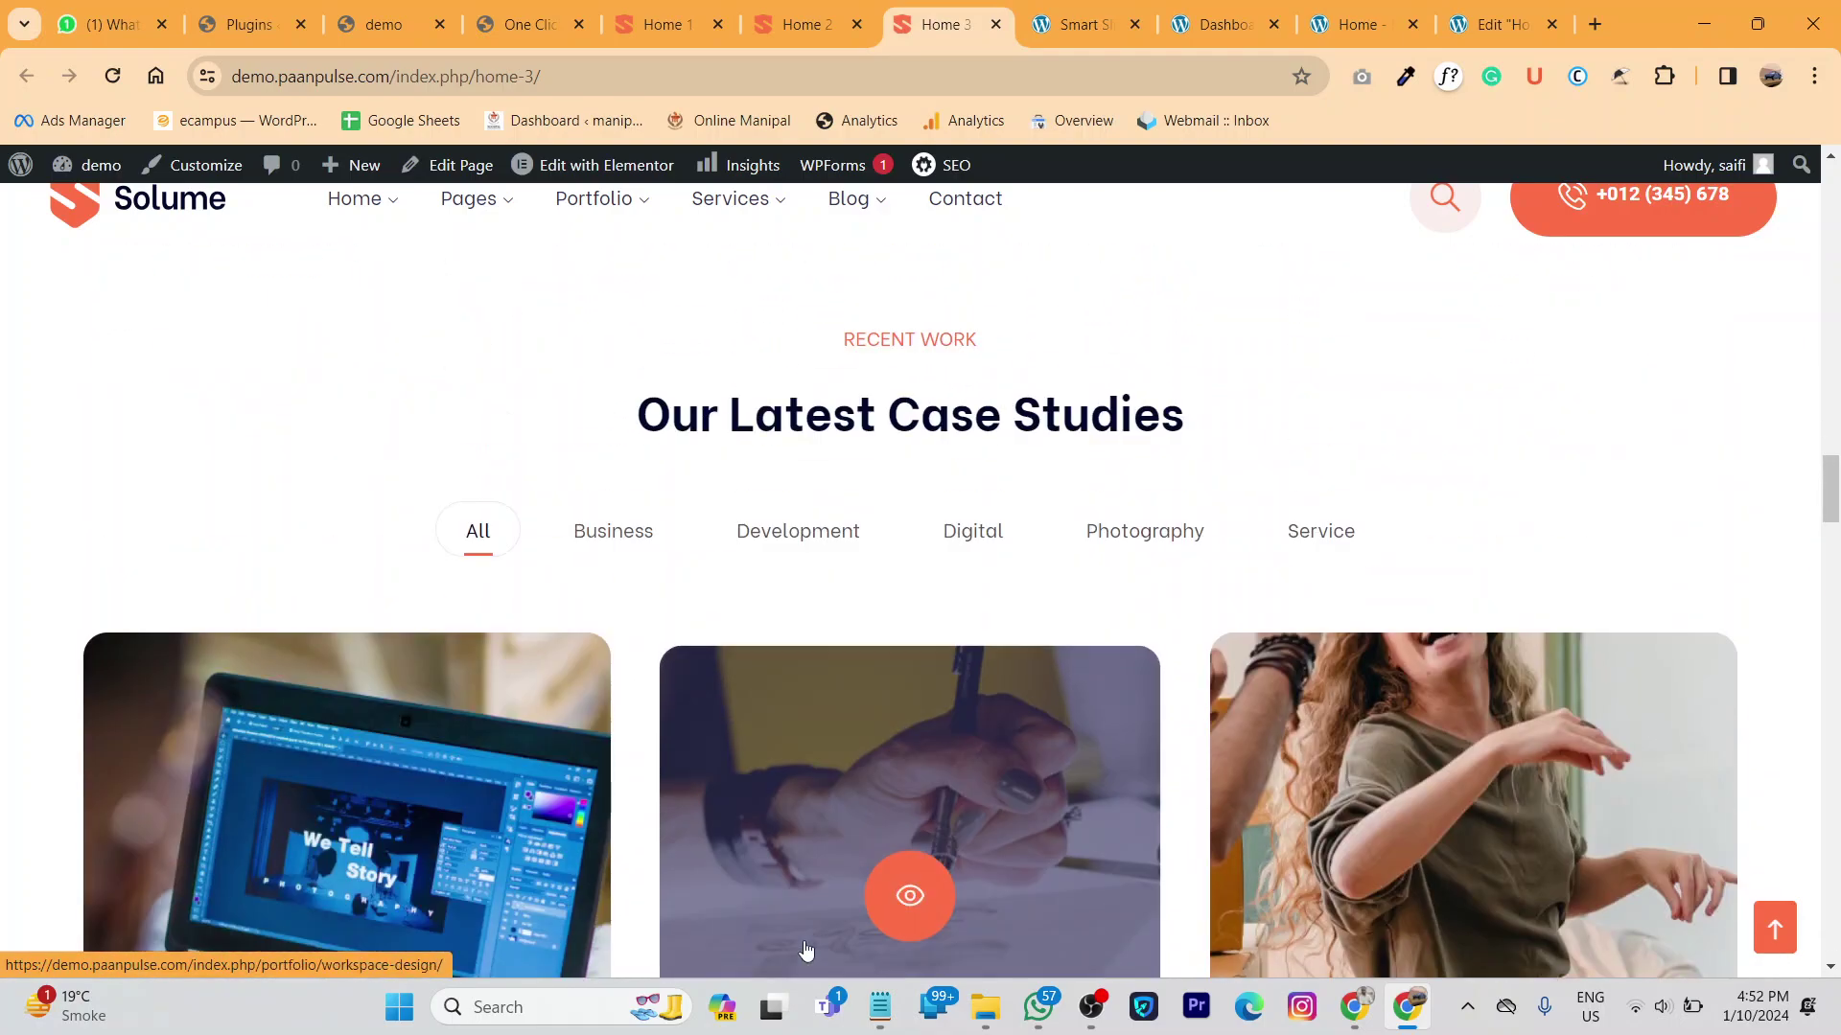
- Filter the case studies by Business, Development and Digital, then scroll to the footer
click(637, 531)
scroll(776, 403, down, 2)
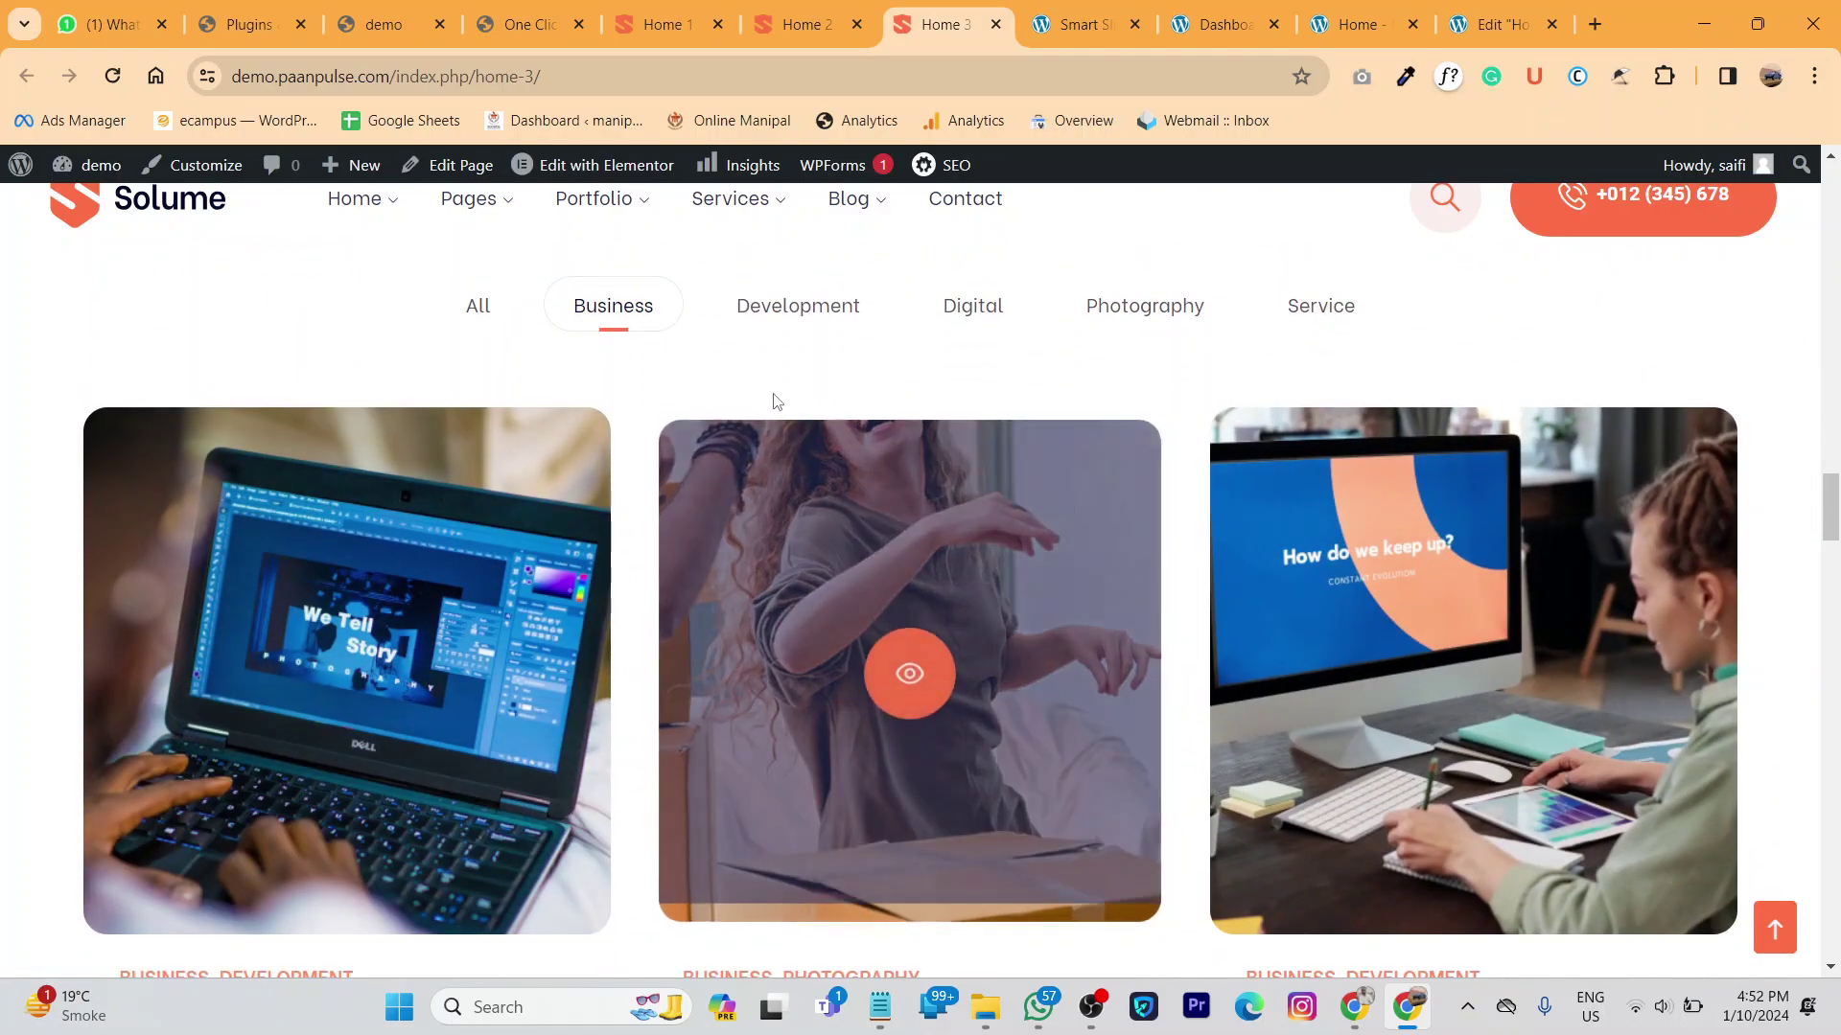
click(808, 329)
click(998, 307)
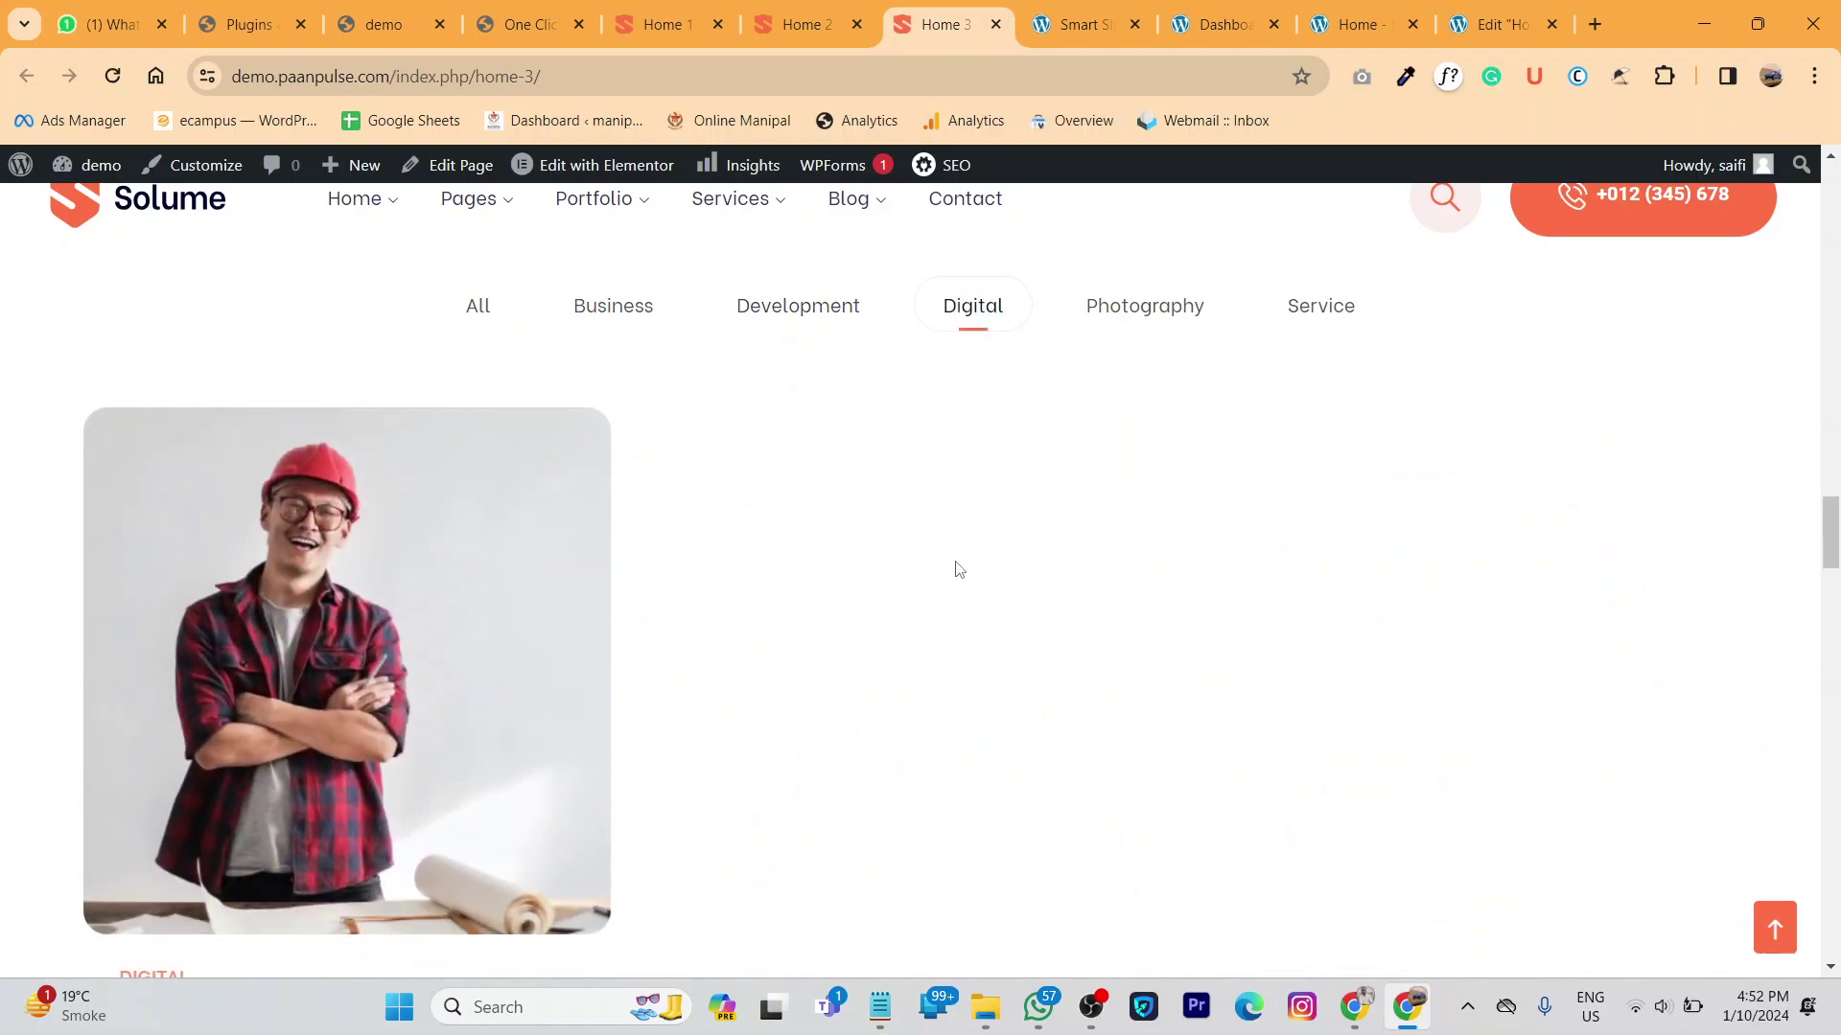
scroll(957, 570, down, 5)
scroll(958, 569, down, 15)
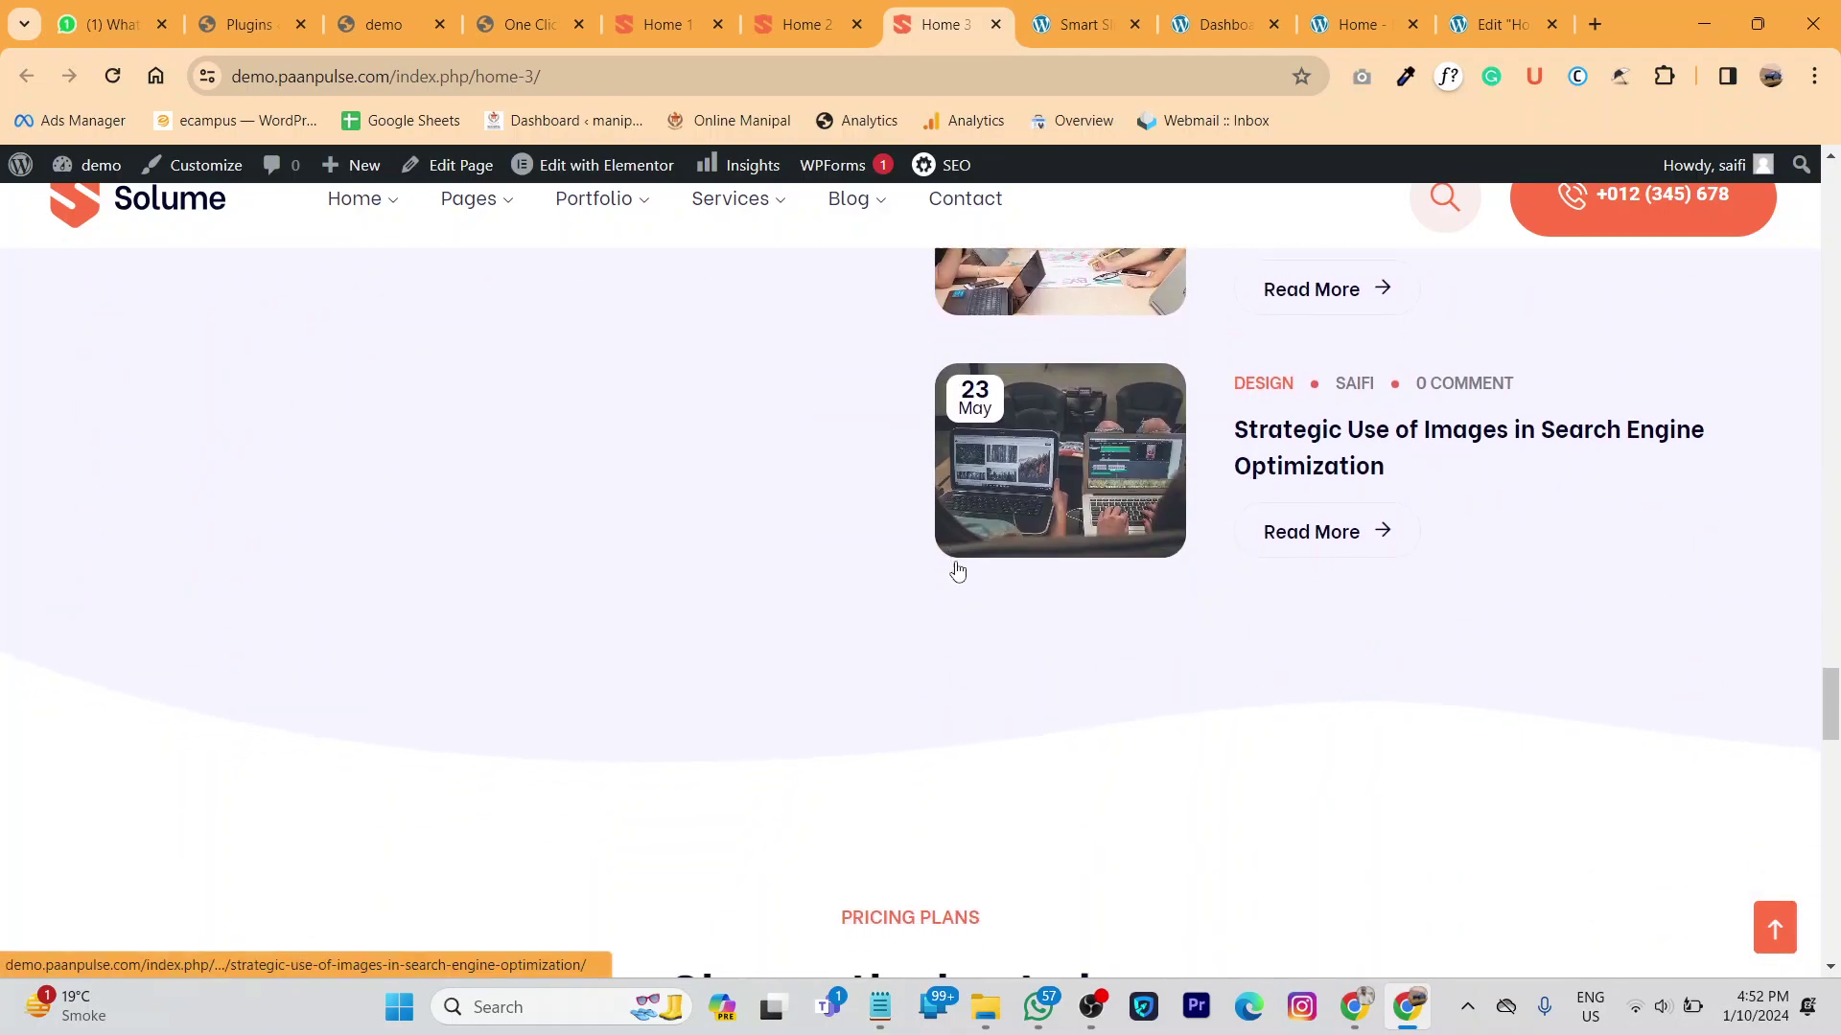
scroll(957, 568, down, 10)
scroll(957, 566, down, 15)
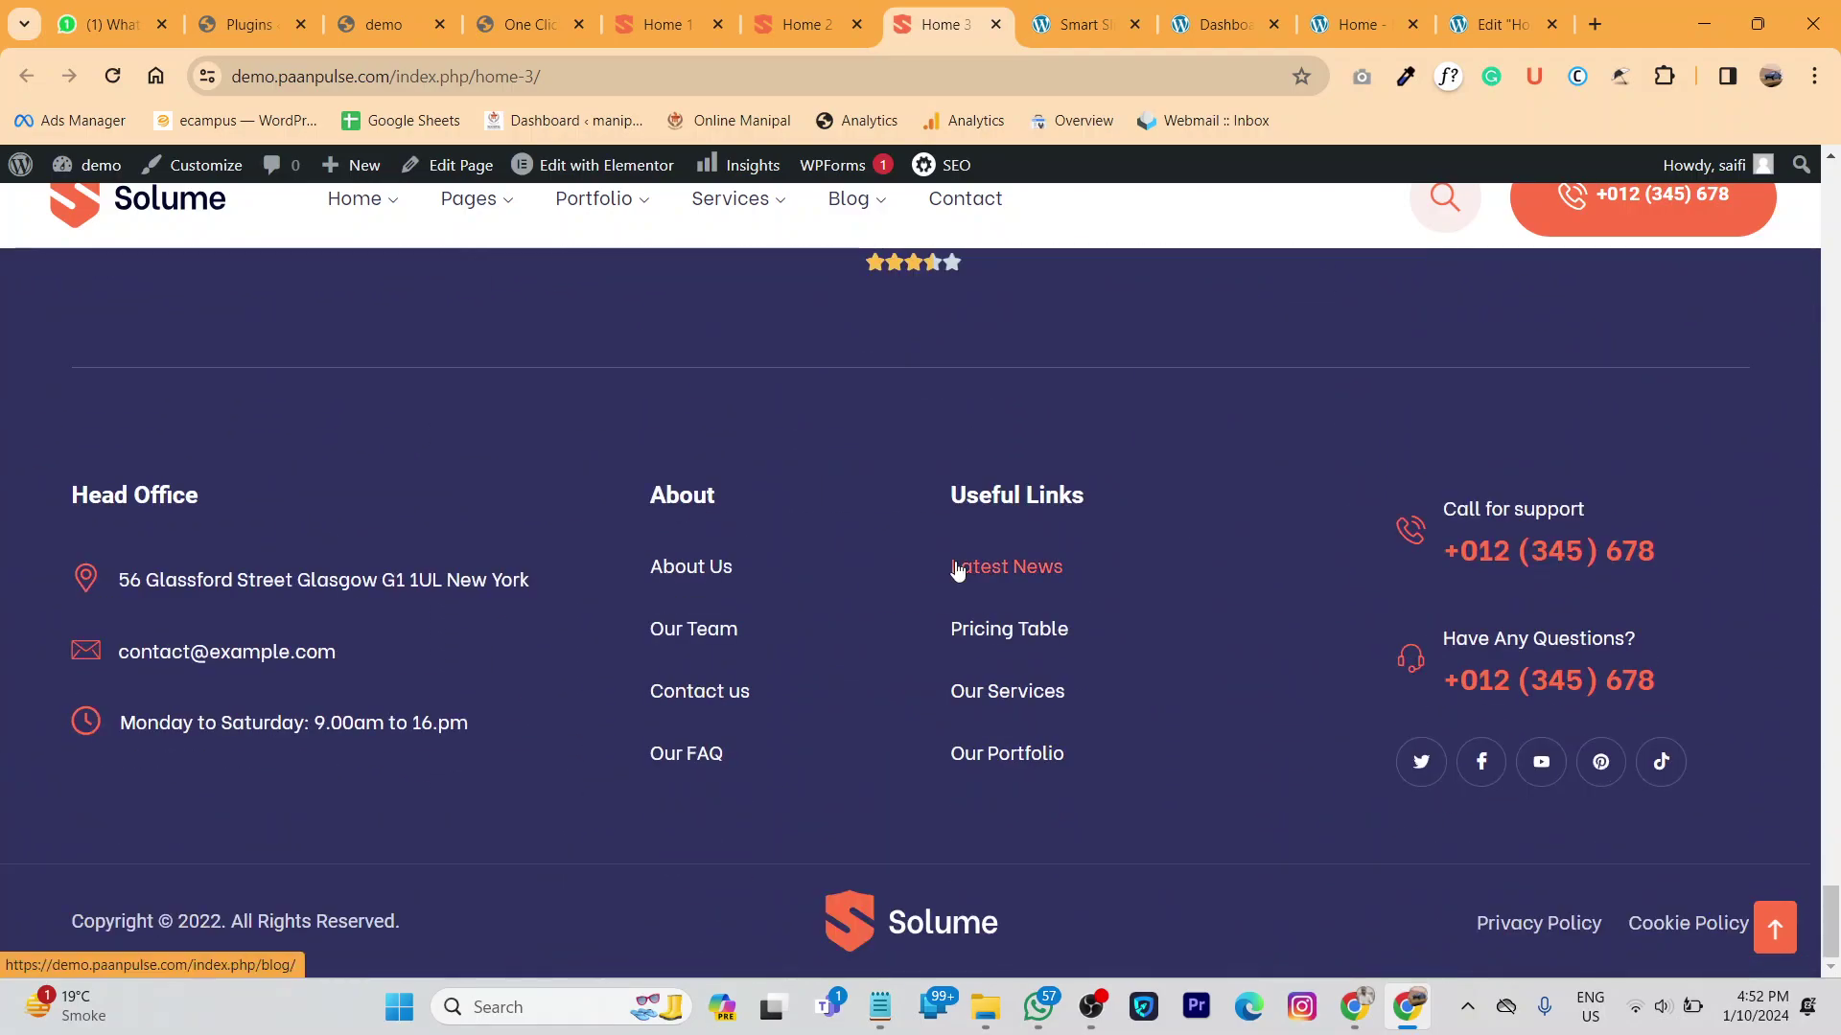
scroll(957, 569, up, 1)
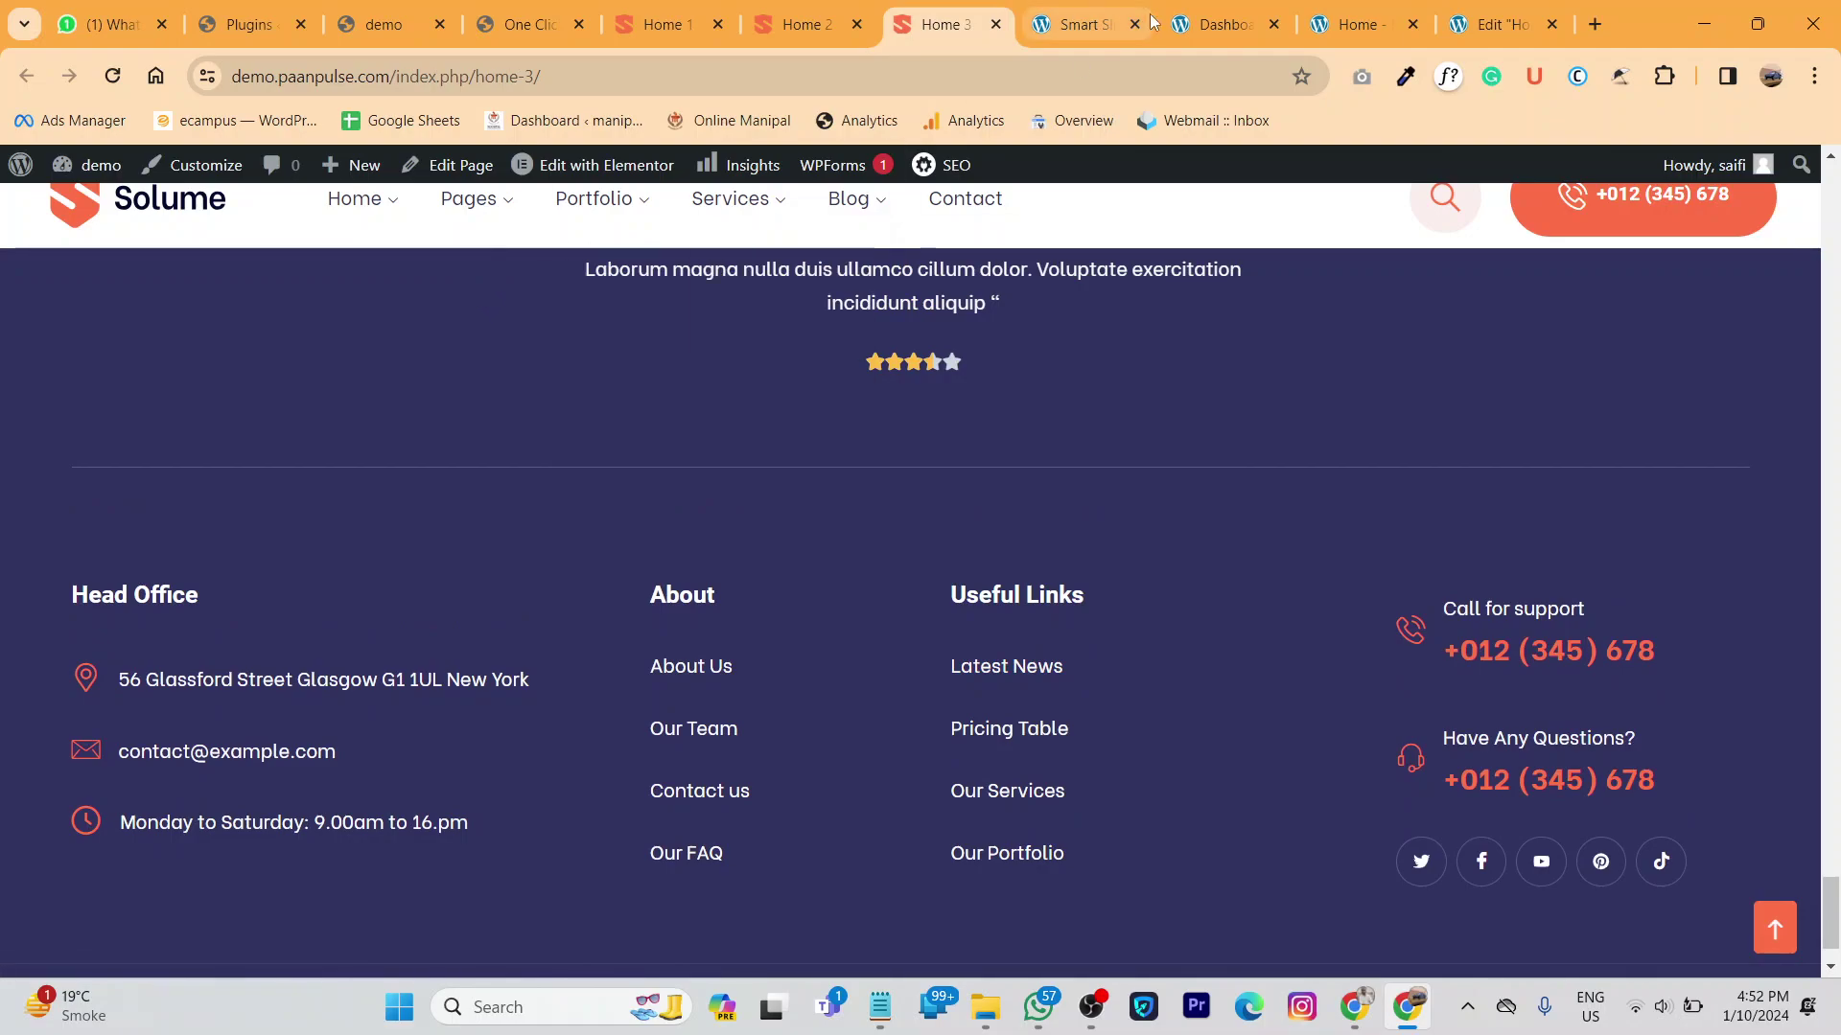
- Scroll down the Home 2 page and then the Home 1 page
click(830, 10)
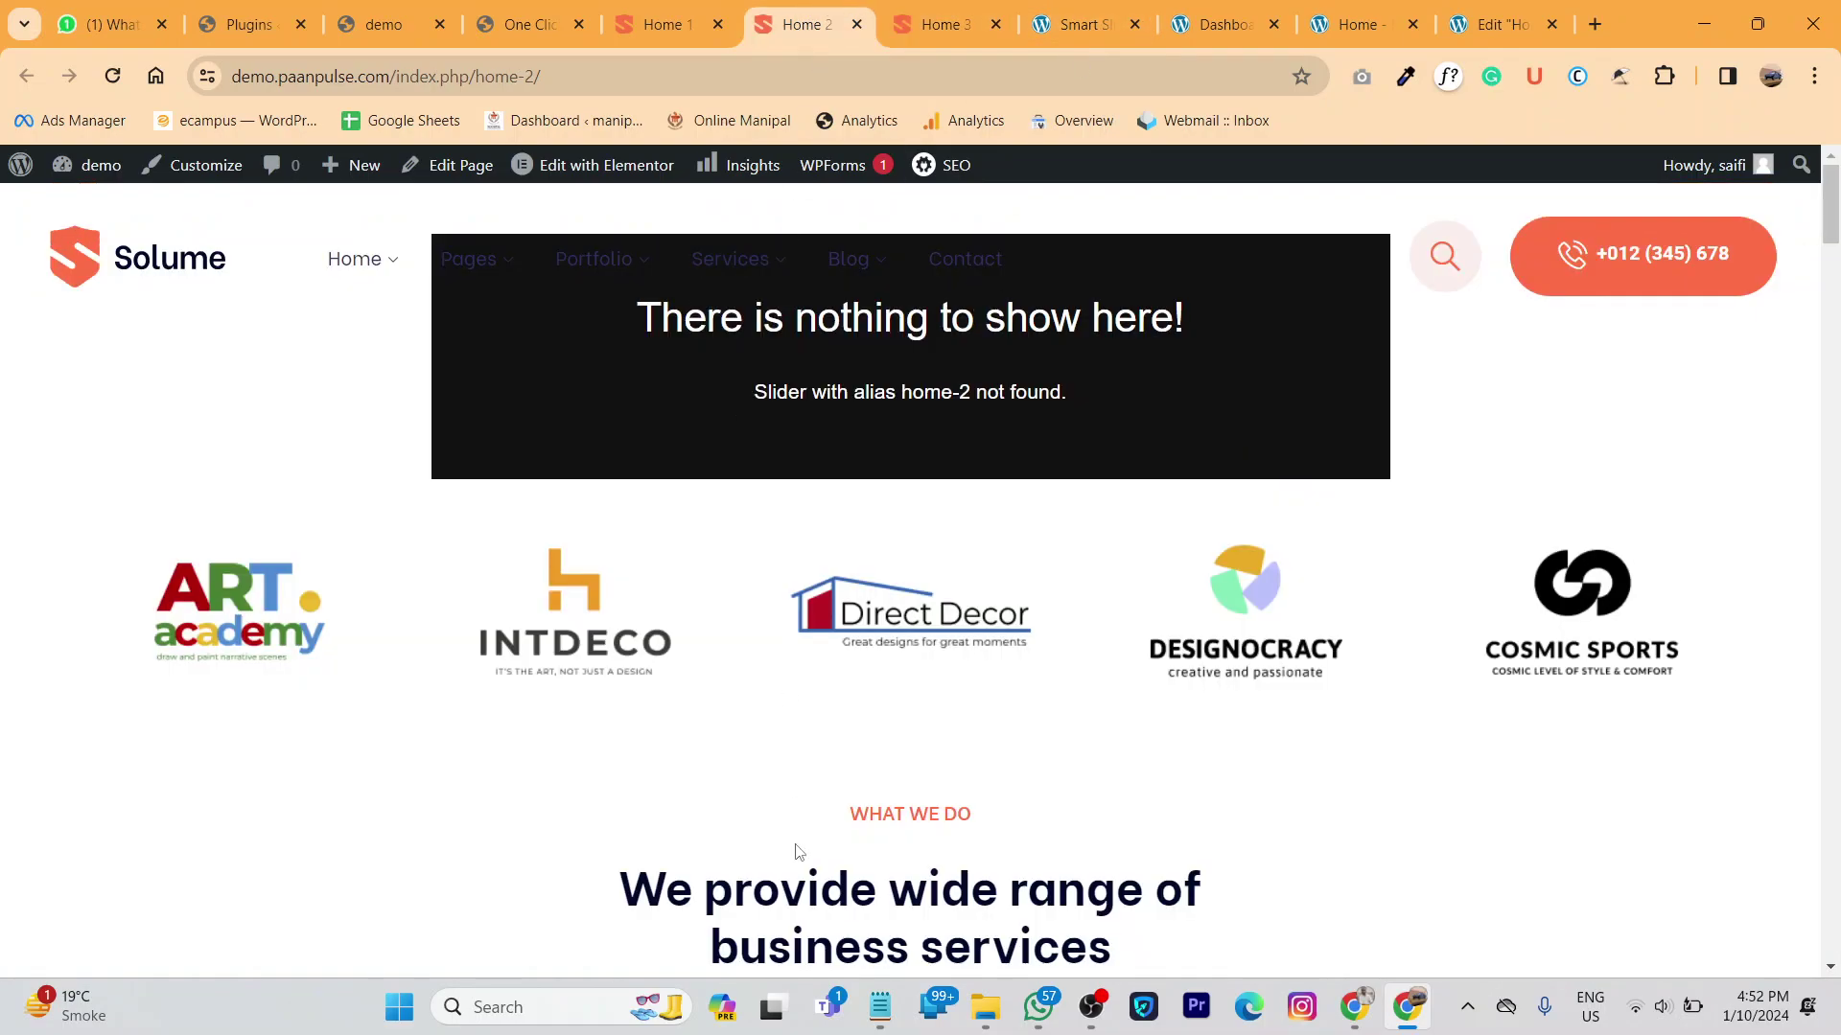
scroll(795, 851, down, 20)
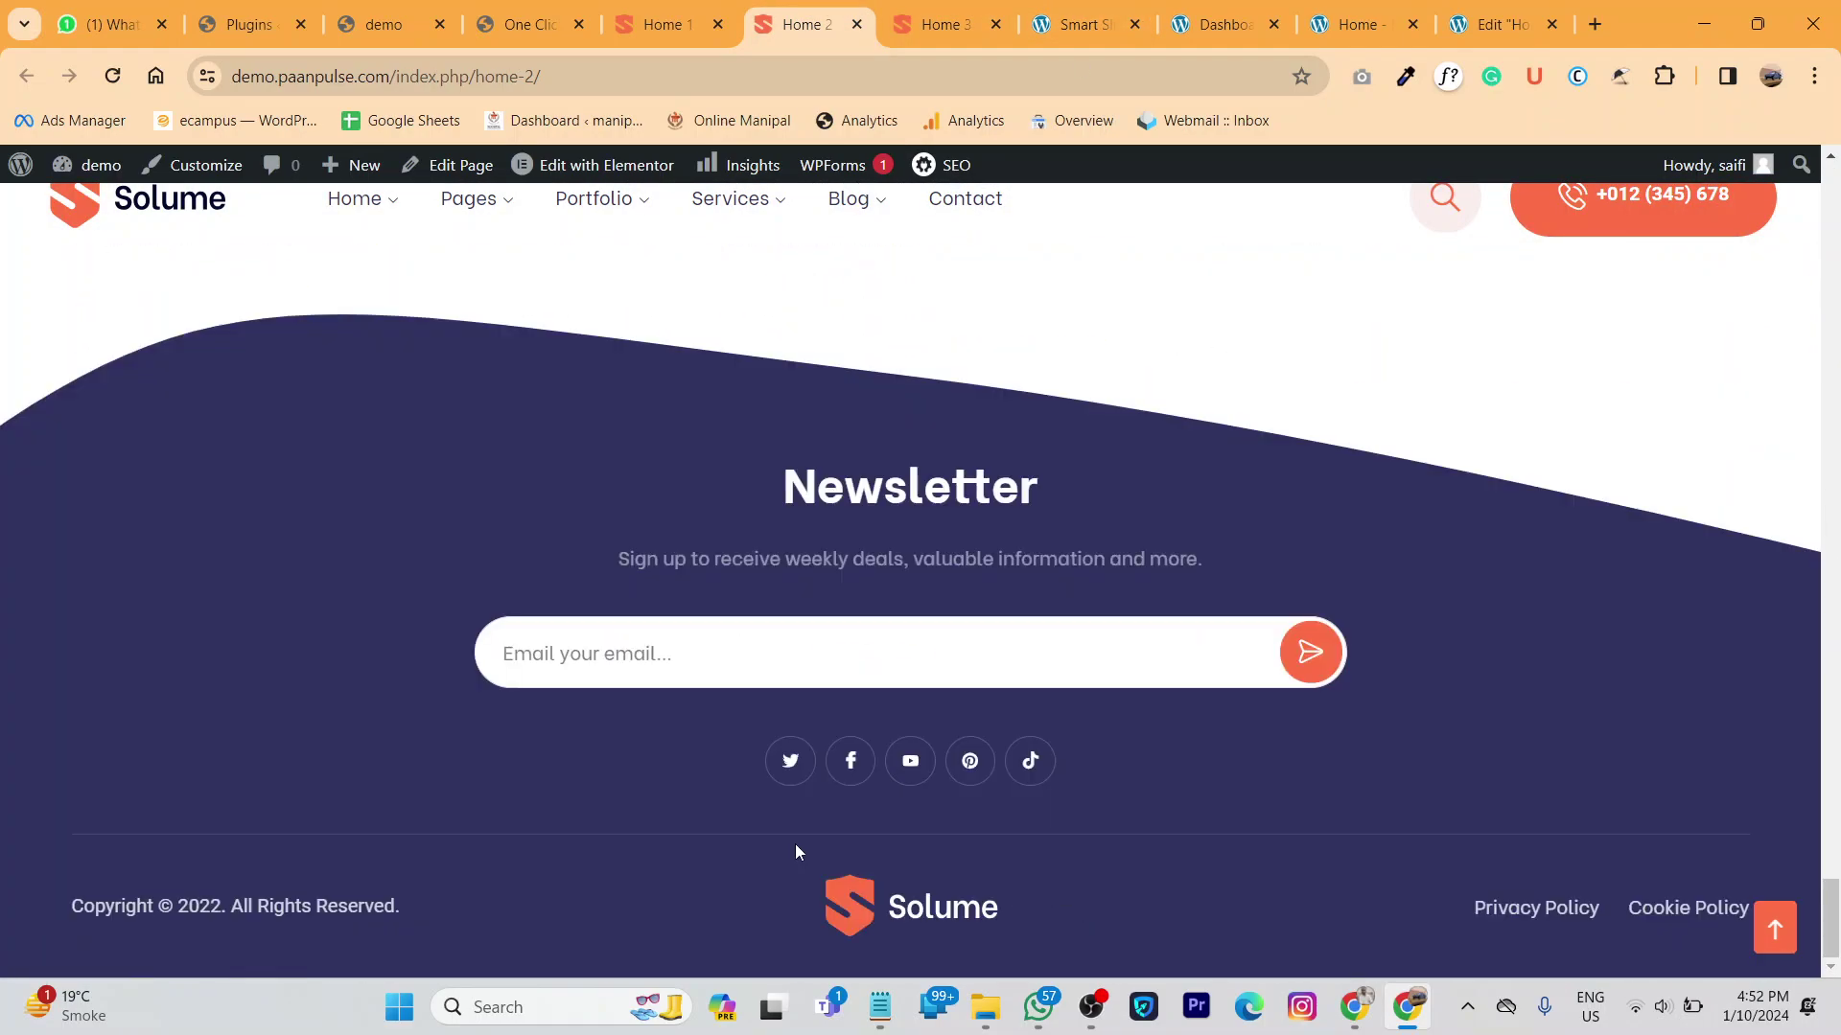
click(644, 8)
scroll(738, 578, down, 20)
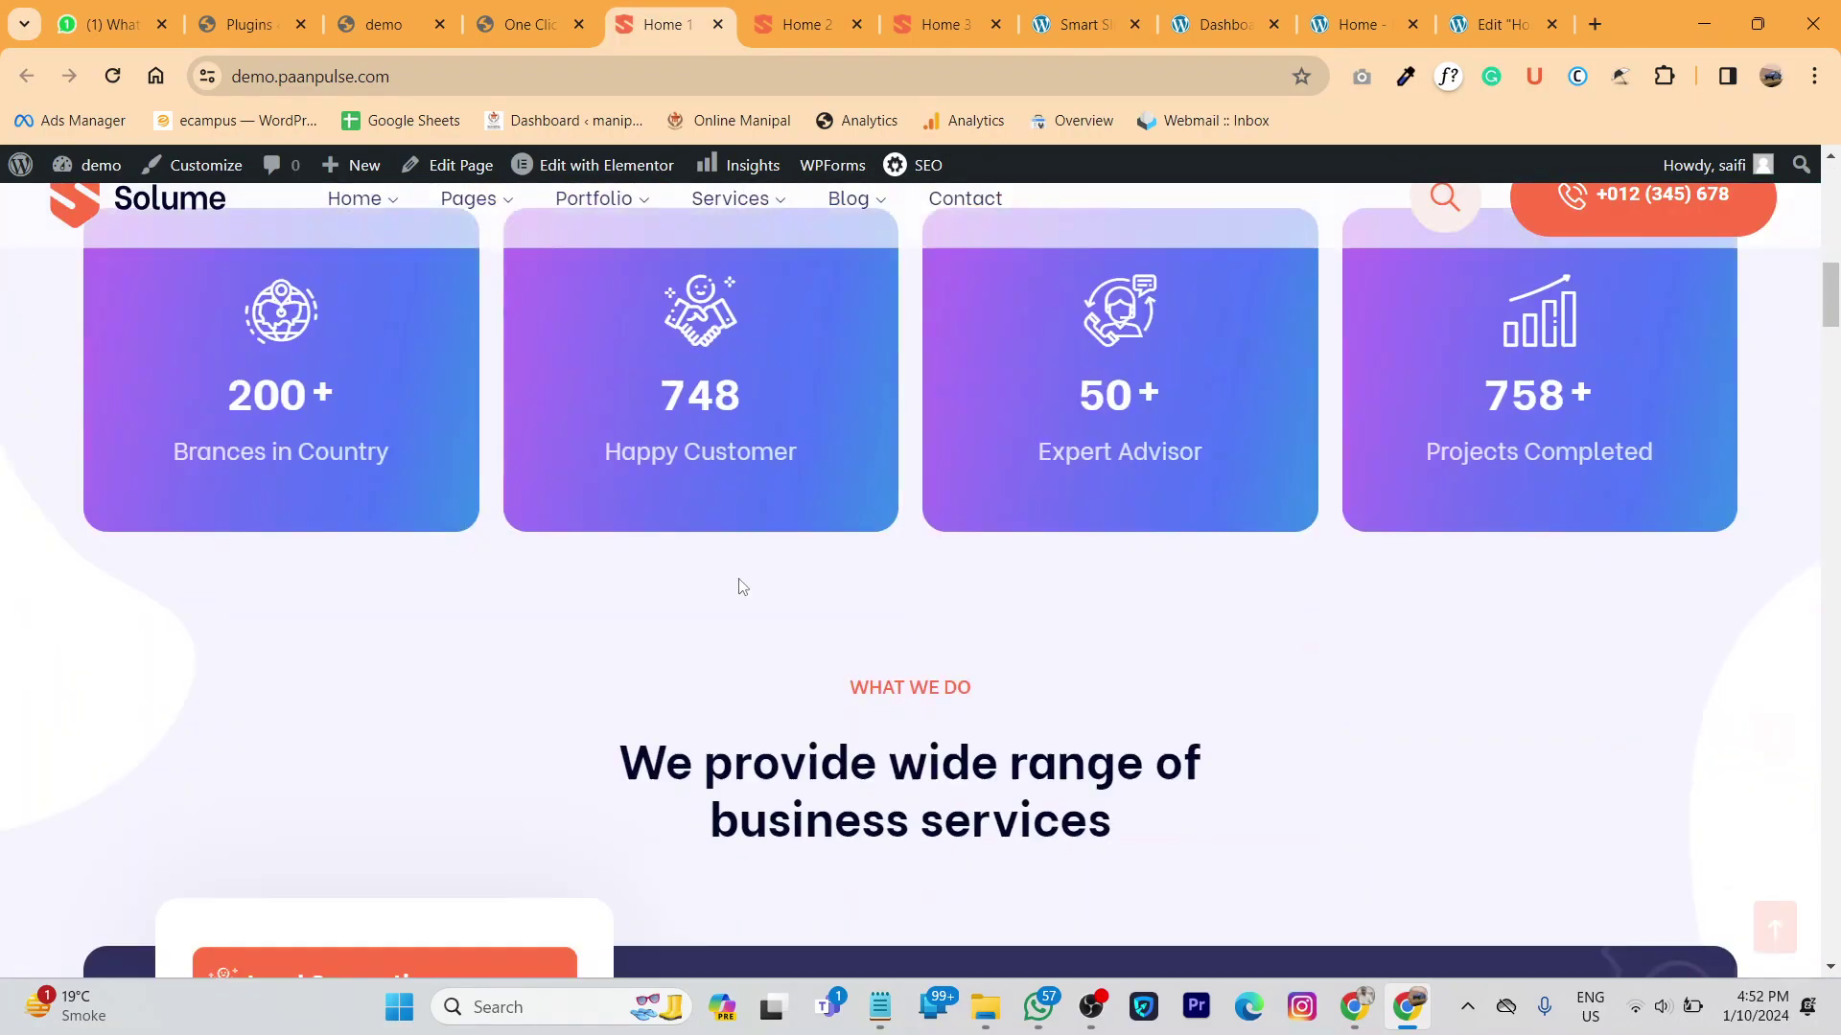
scroll(738, 586, down, 10)
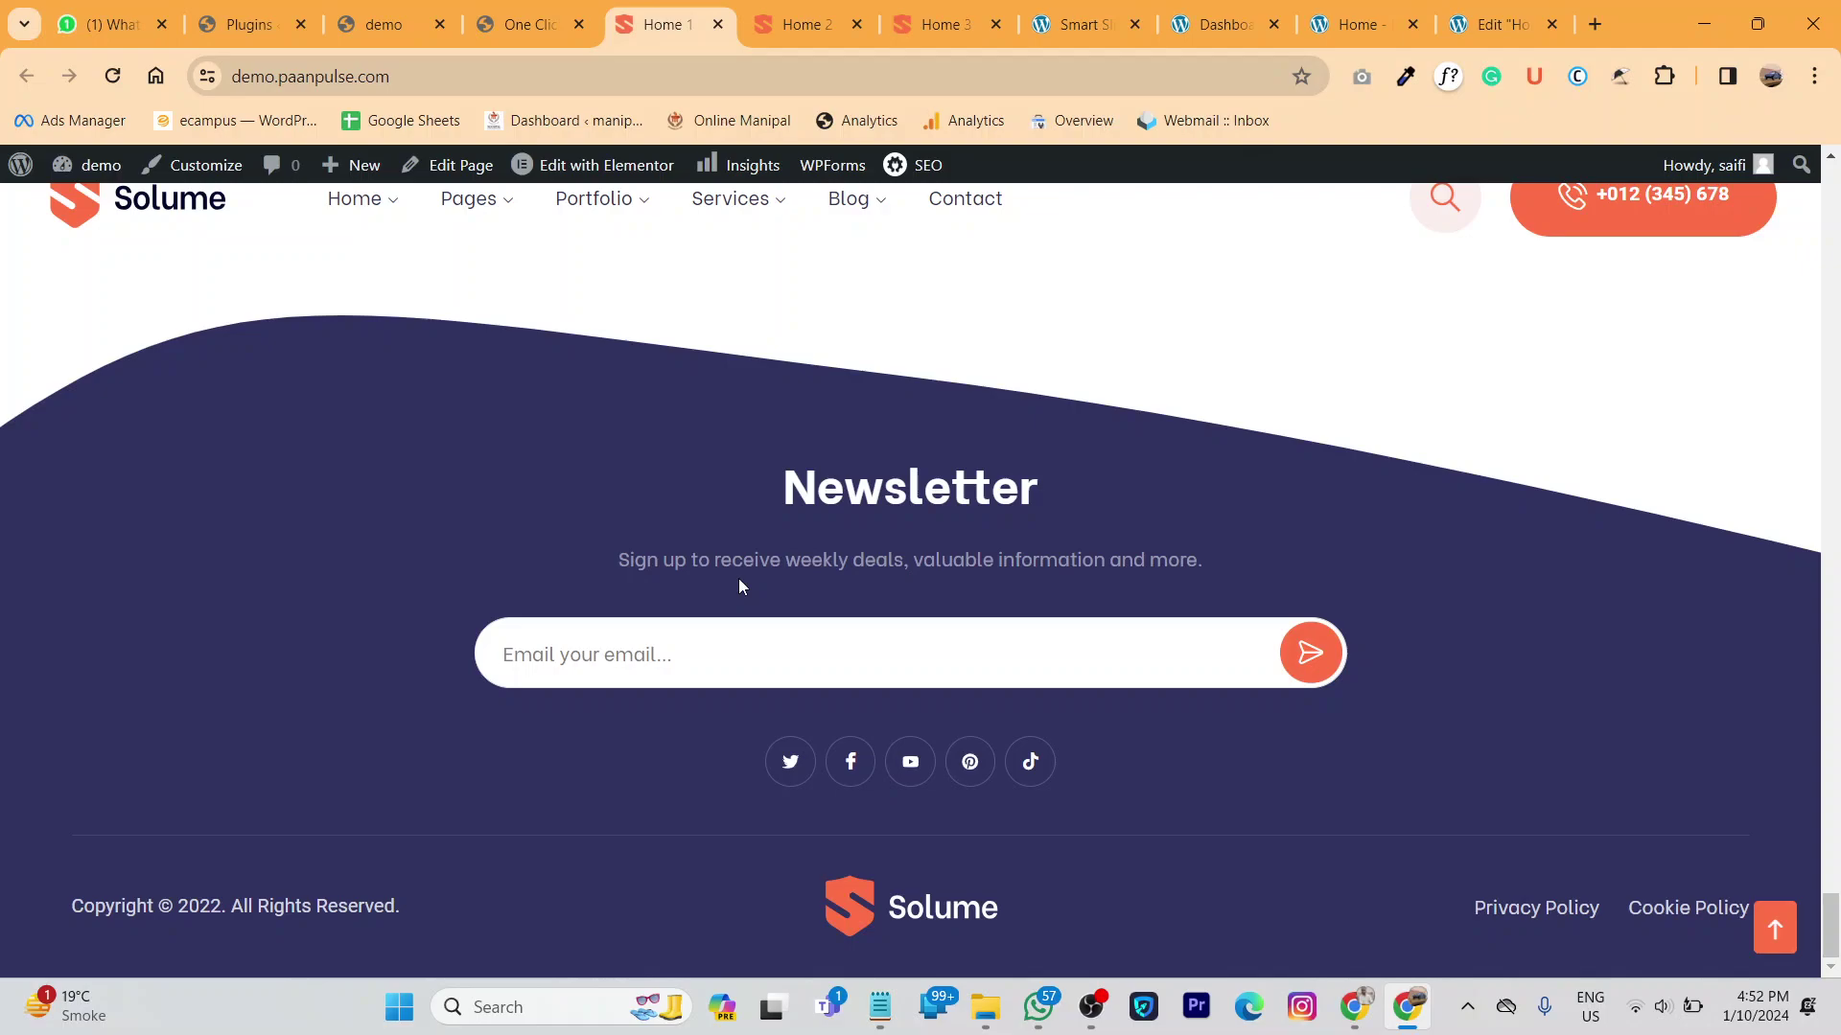
- Close the stray MSN tab and open Slider Revolution from the admin sidebar at normal zoom
click(518, 7)
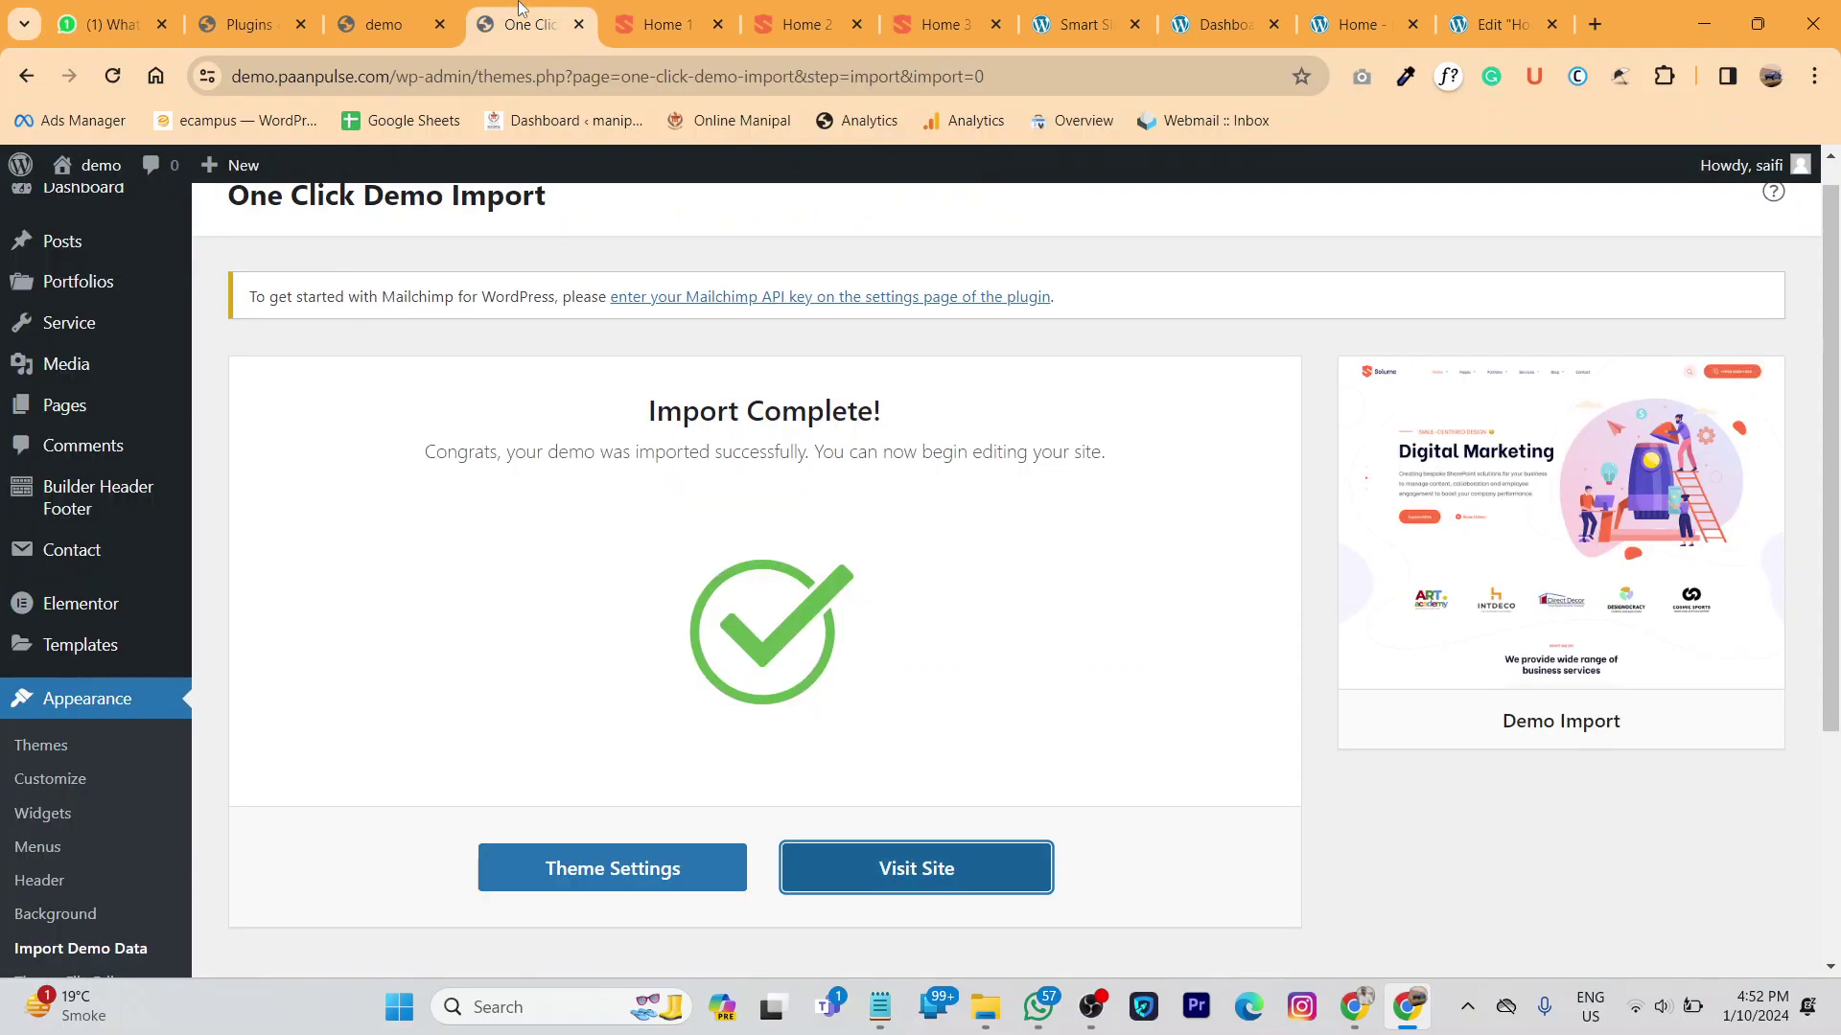
scroll(3, 697, down, 3)
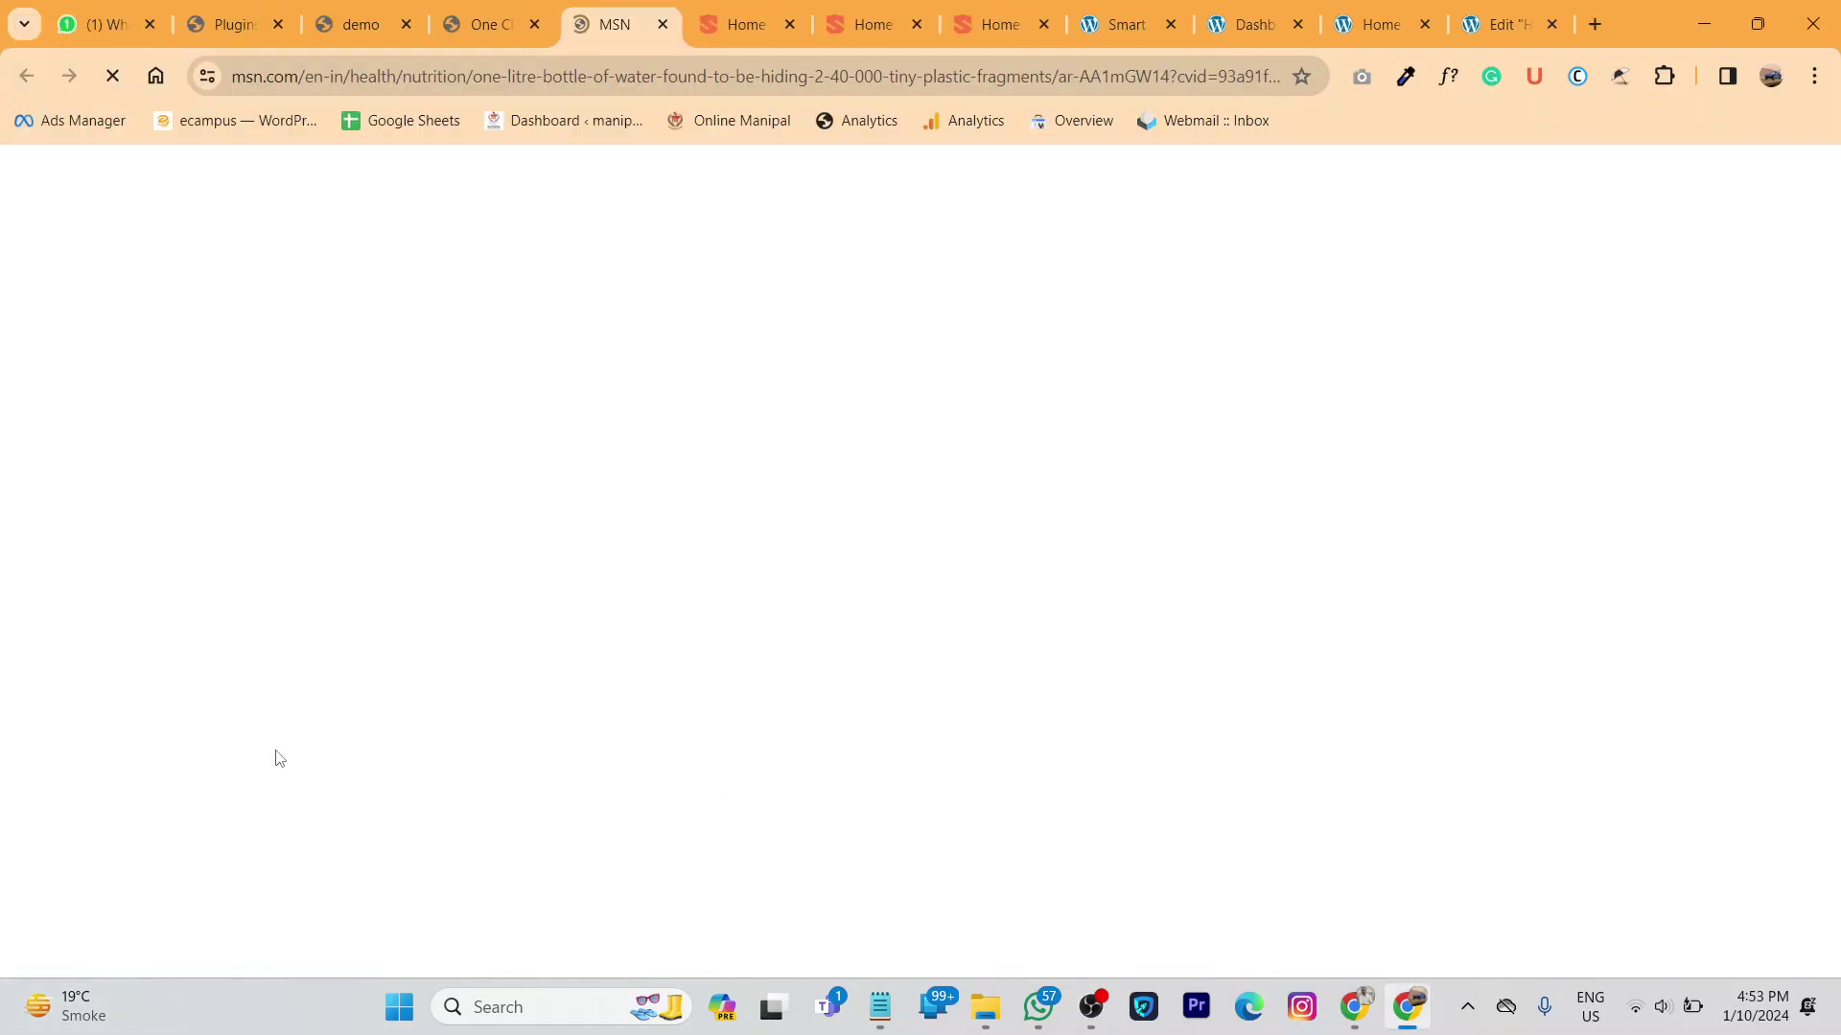
key(ctrl+w)
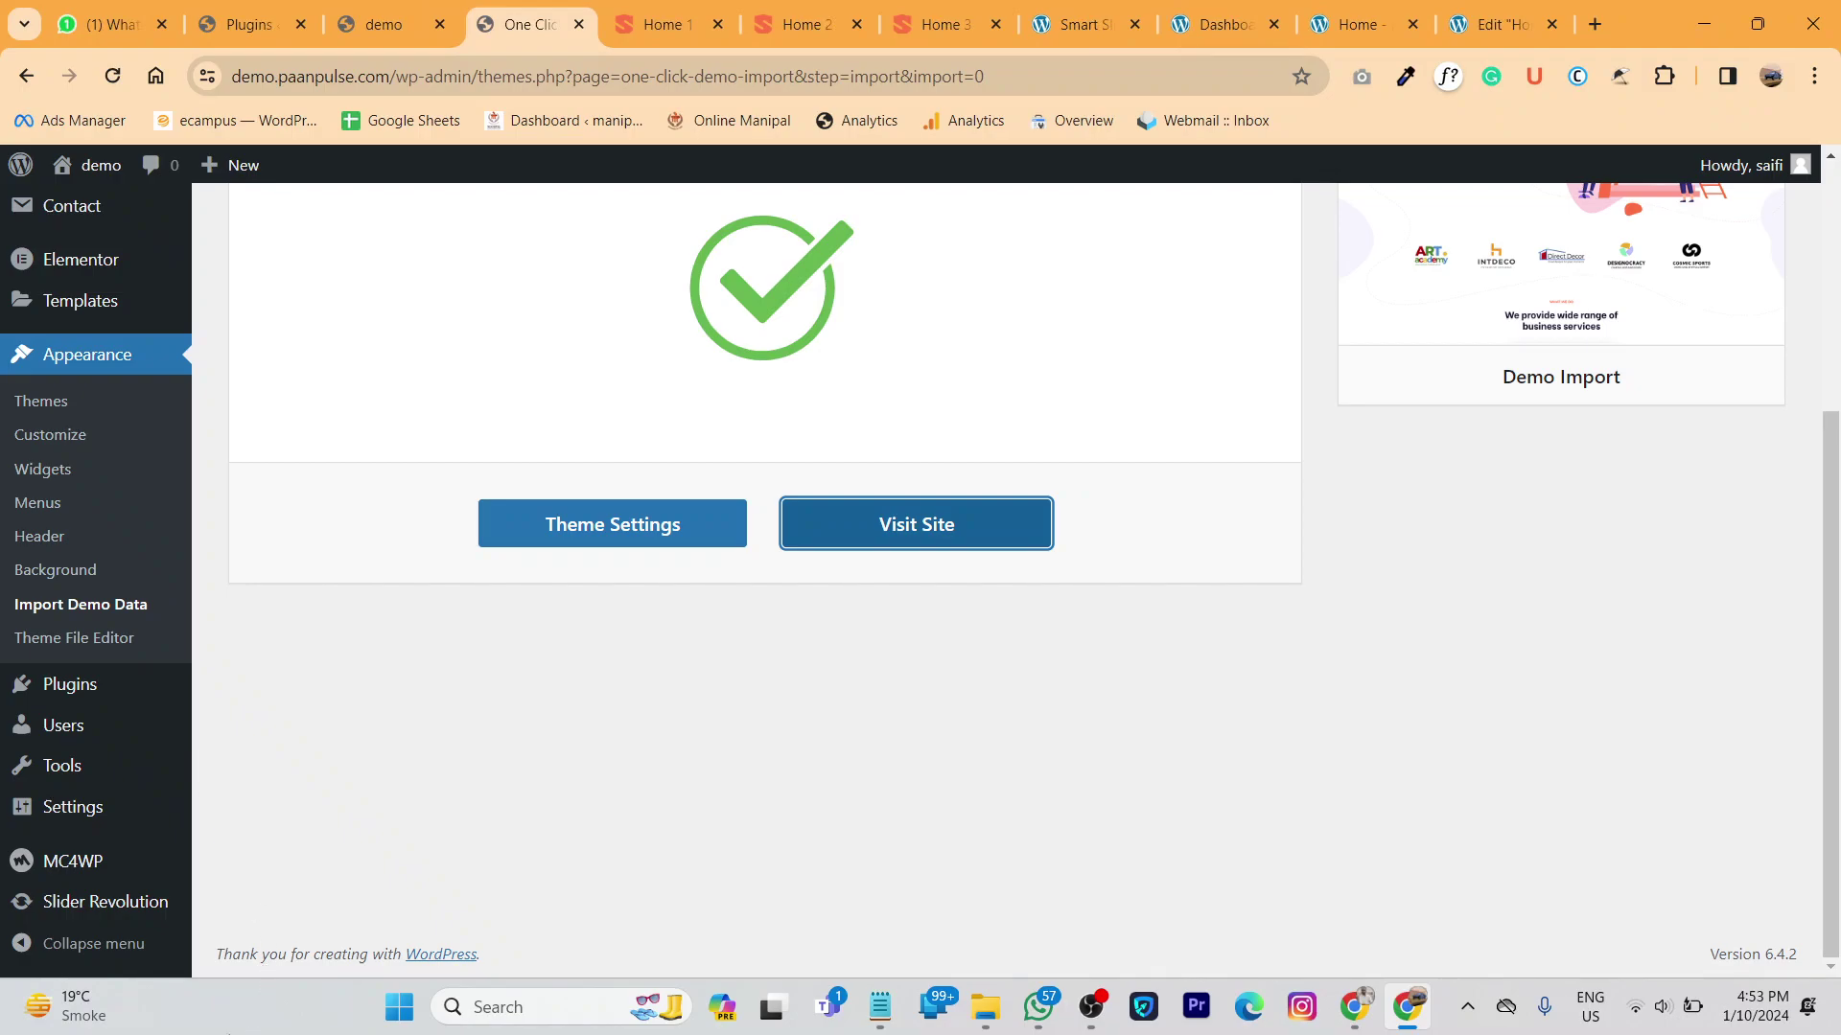
mouse_move(9, 902)
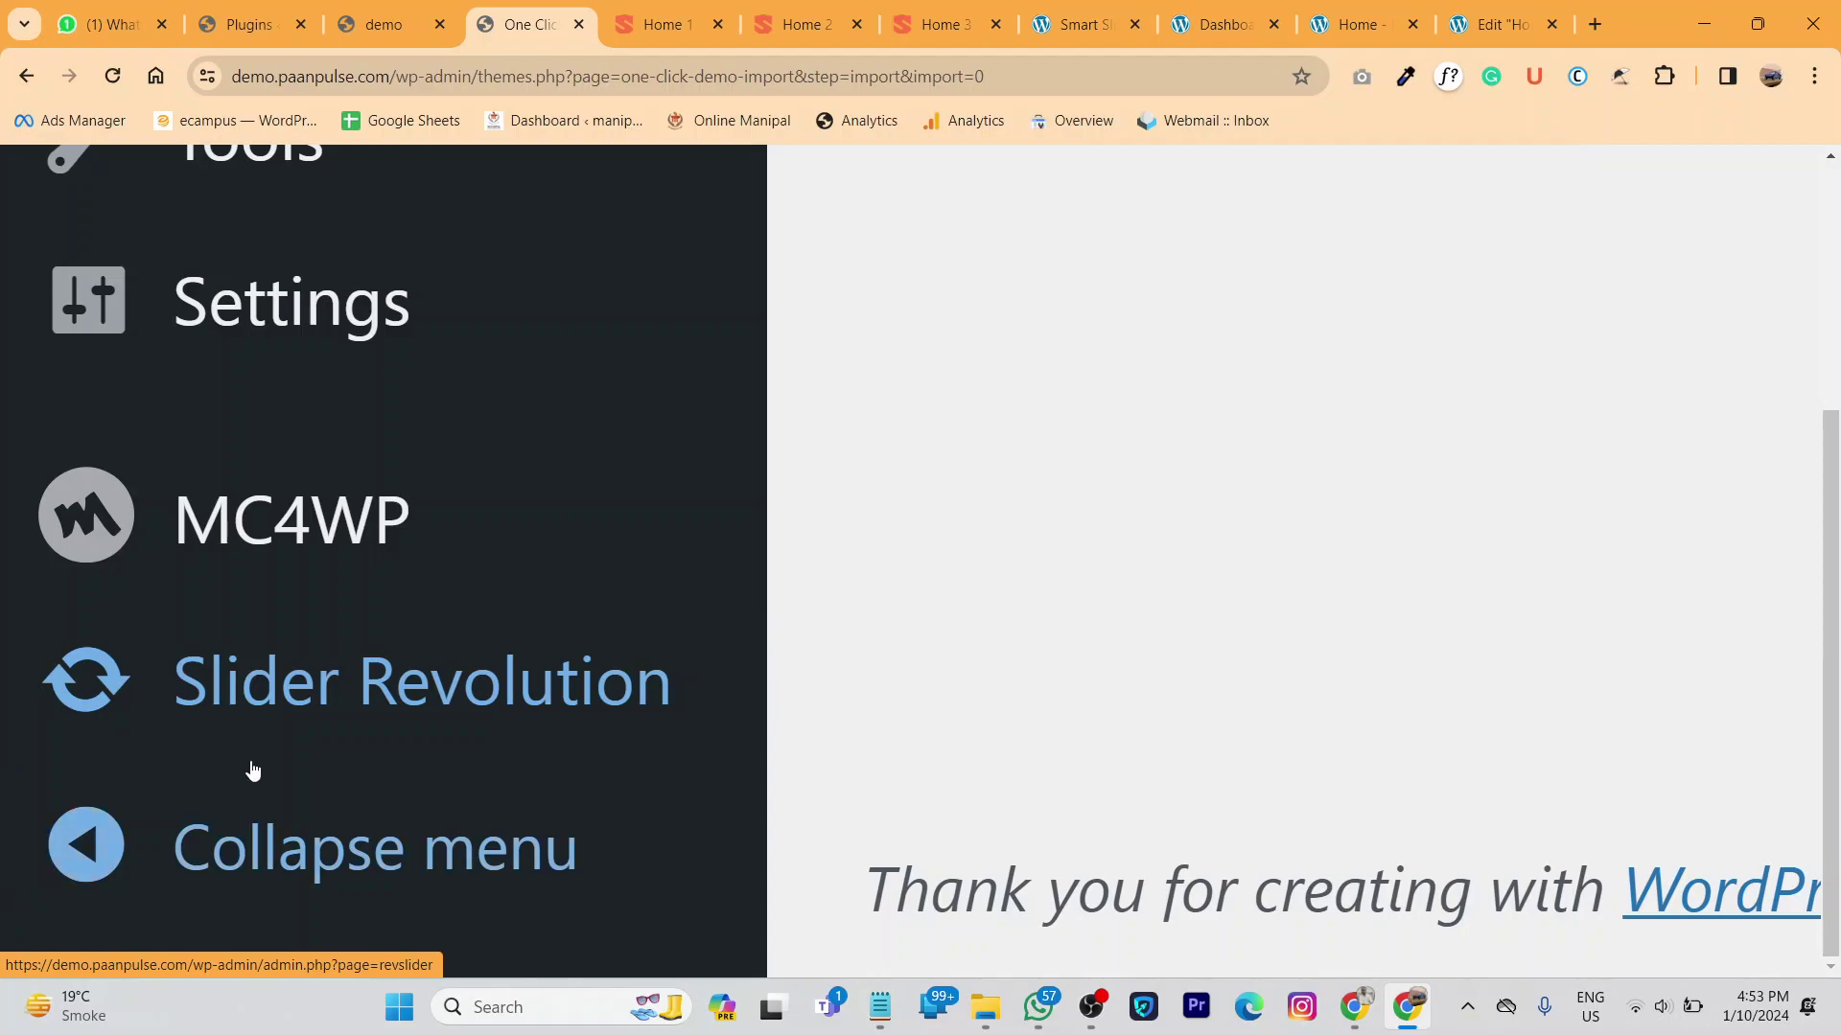
click(347, 694)
key(ctrl+0)
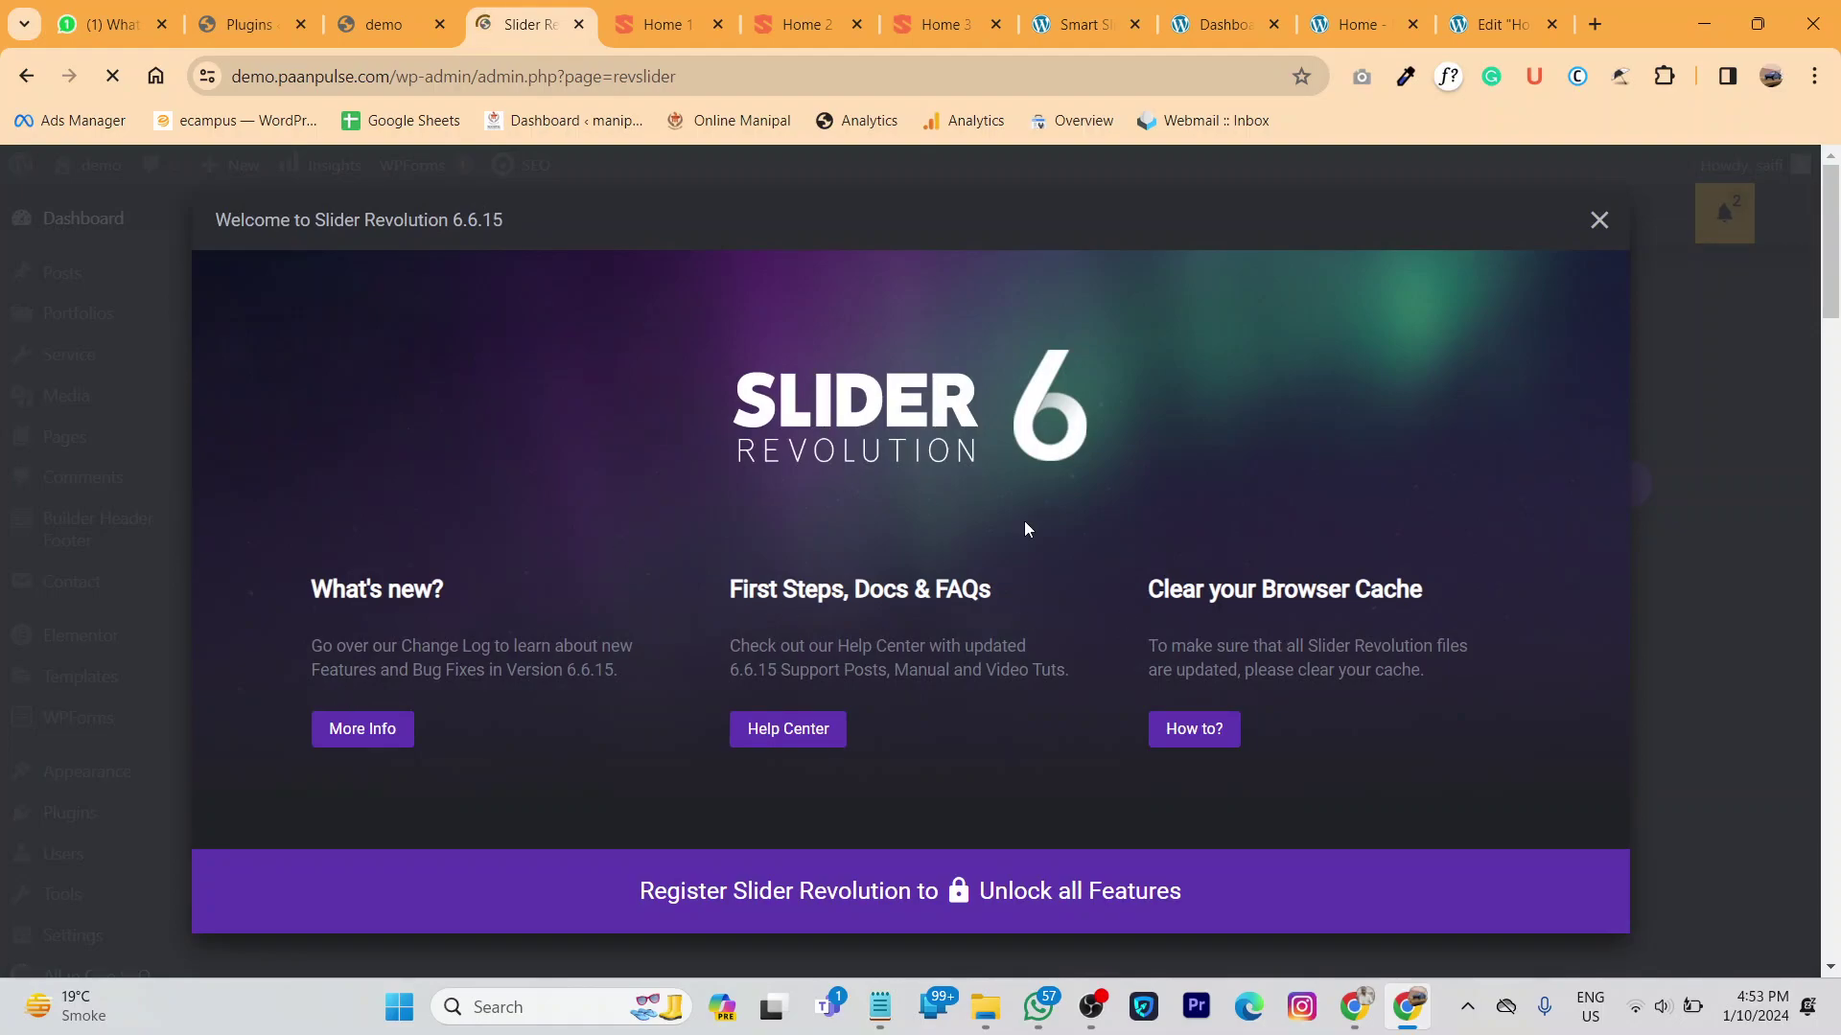
- Close the Slider Revolution welcome screen and bring up Manual Import
click(1598, 222)
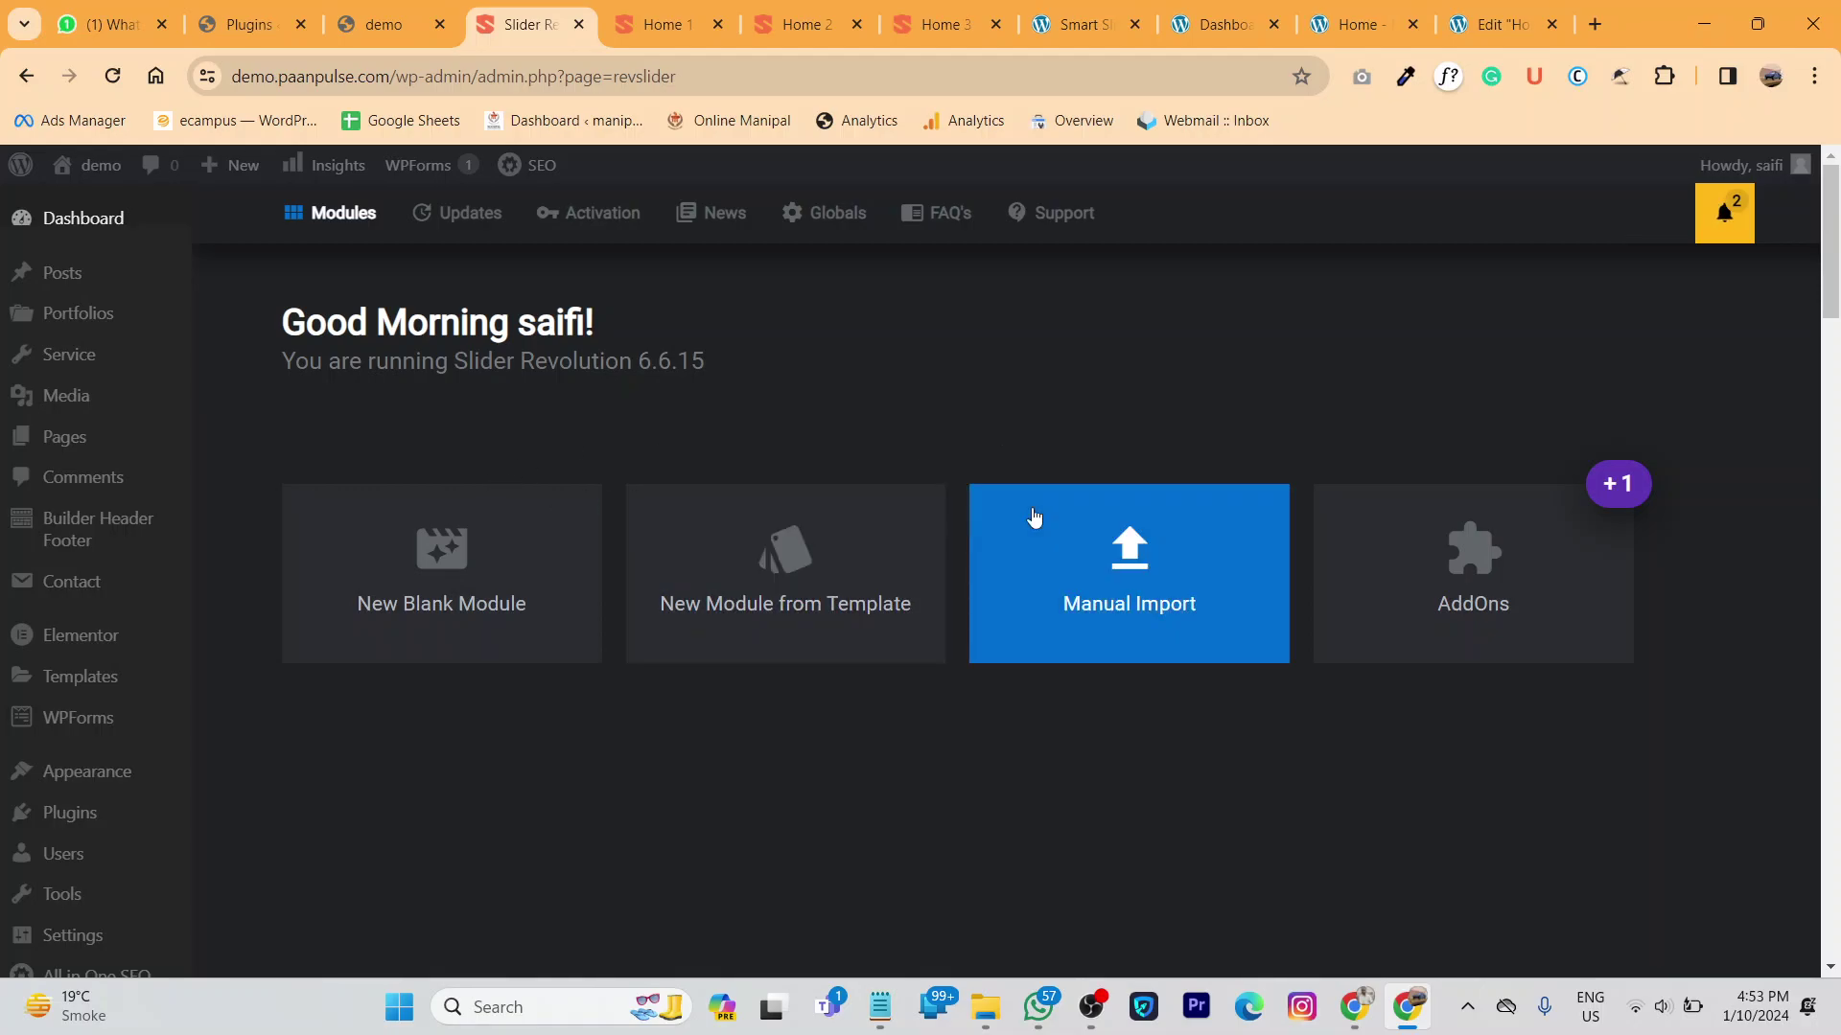
scroll(455, 713, down, 5)
scroll(454, 708, down, 10)
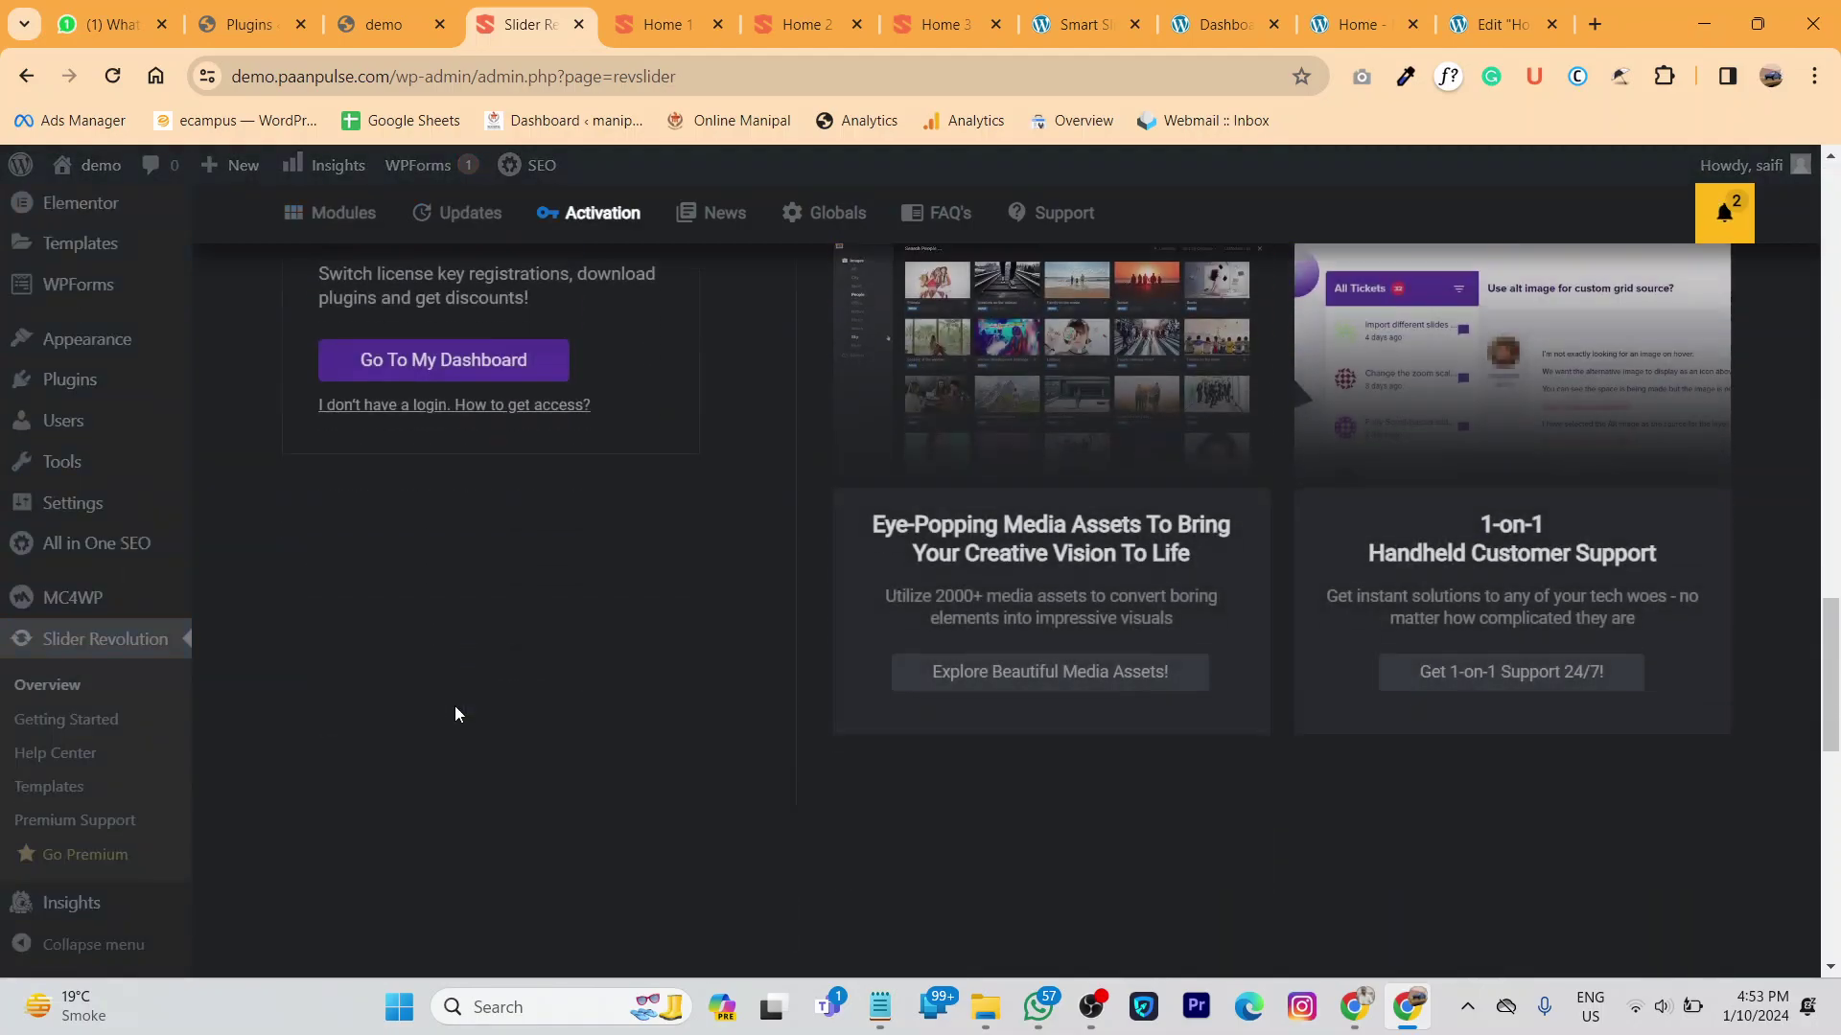
scroll(455, 708, up, 12)
scroll(454, 706, up, 12)
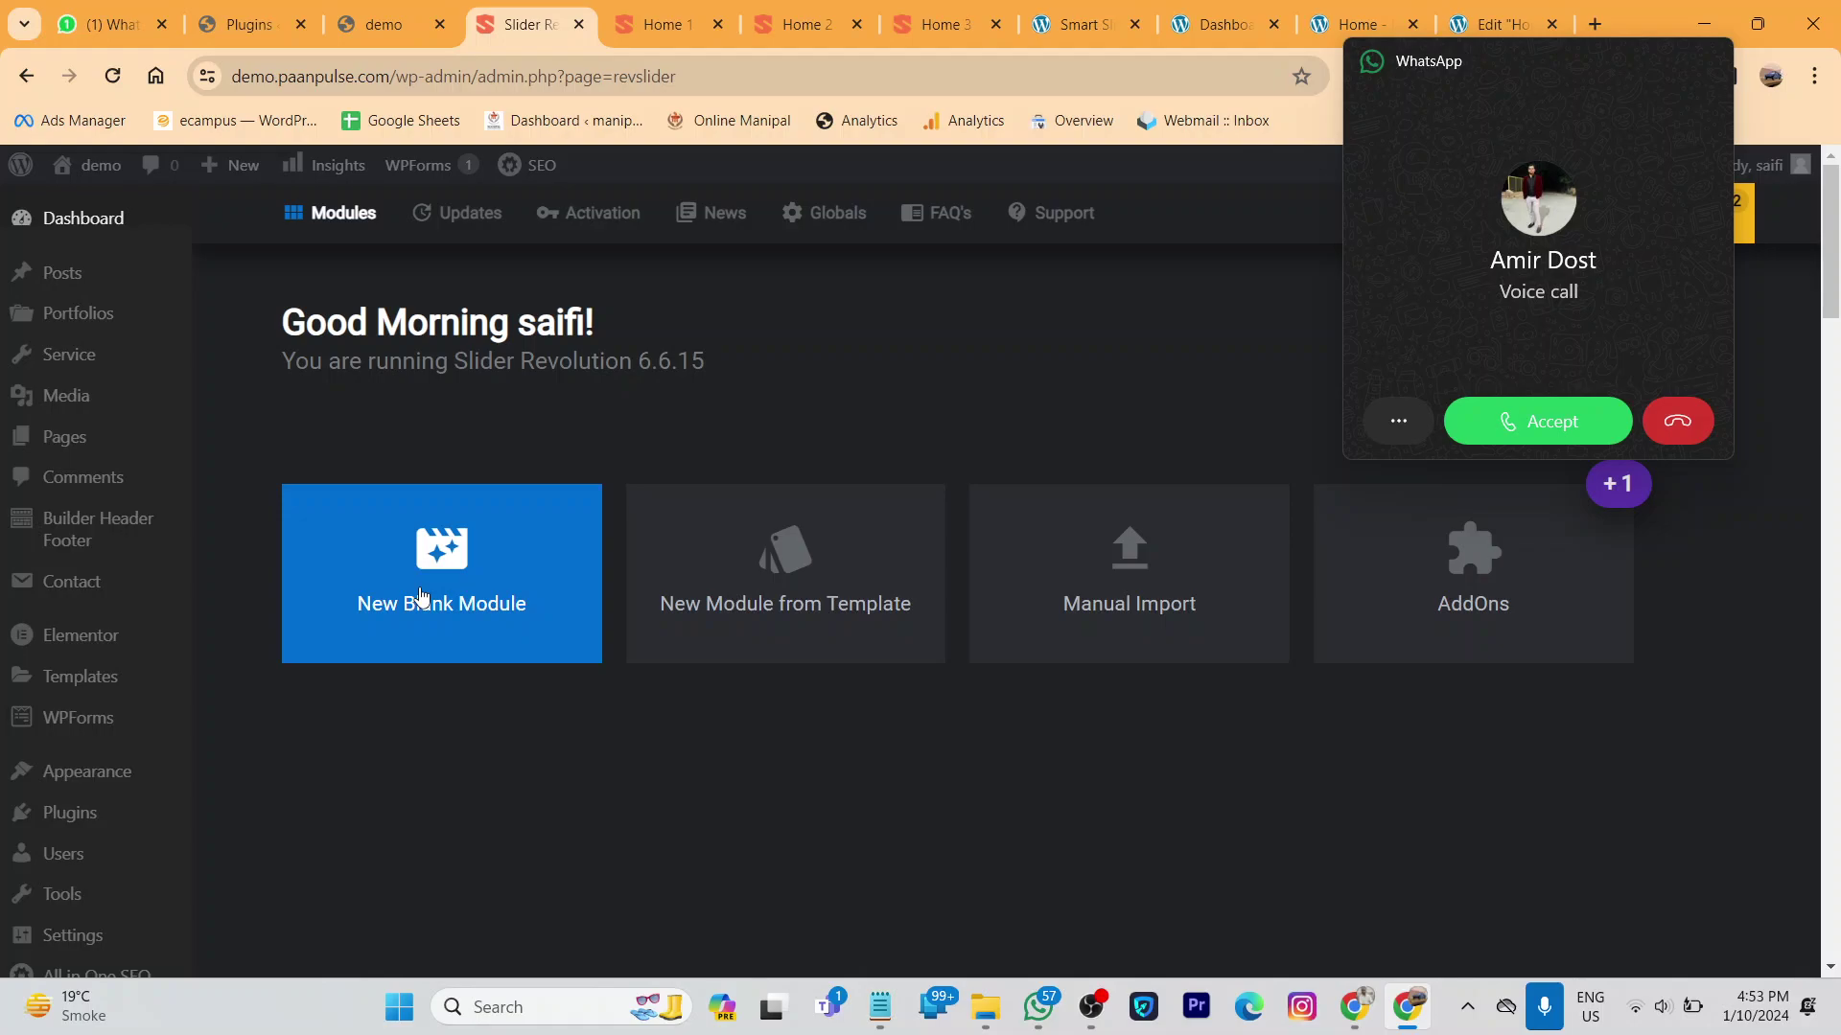
click(1185, 607)
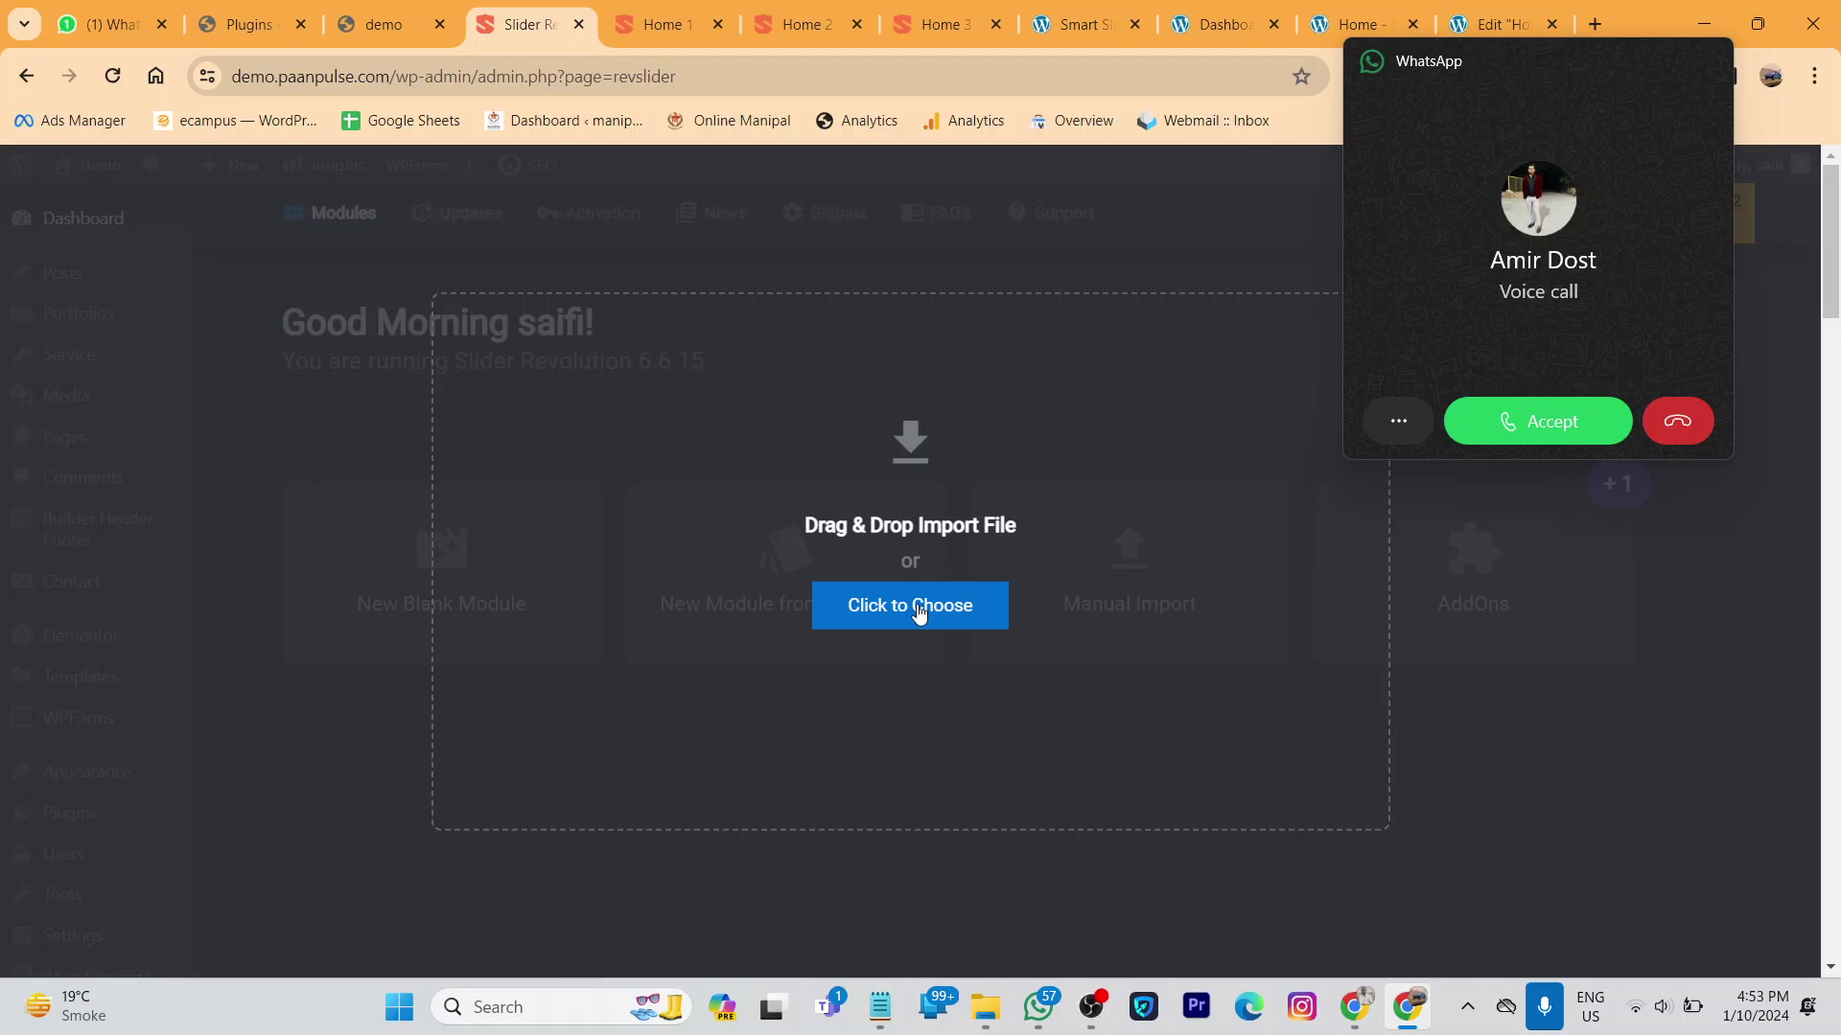
- Import the home-1 slider zip from the theme's Slideshow folder
click(920, 612)
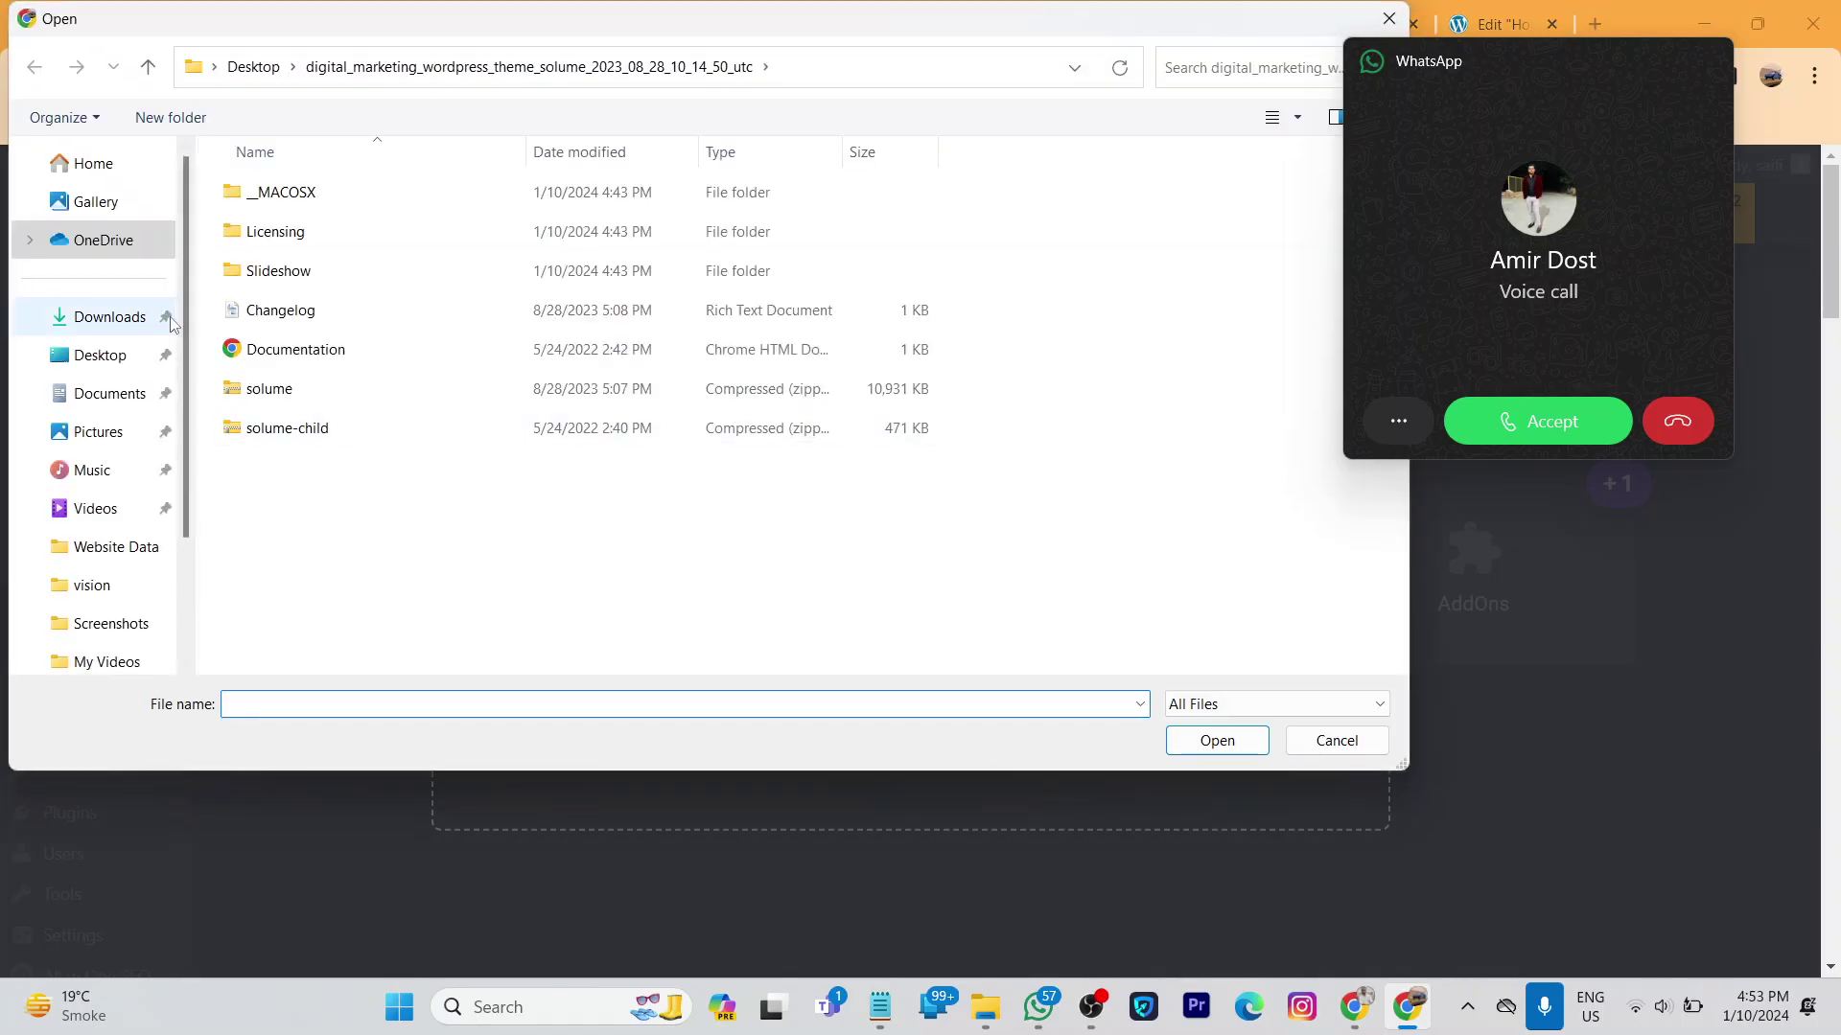
click(350, 272)
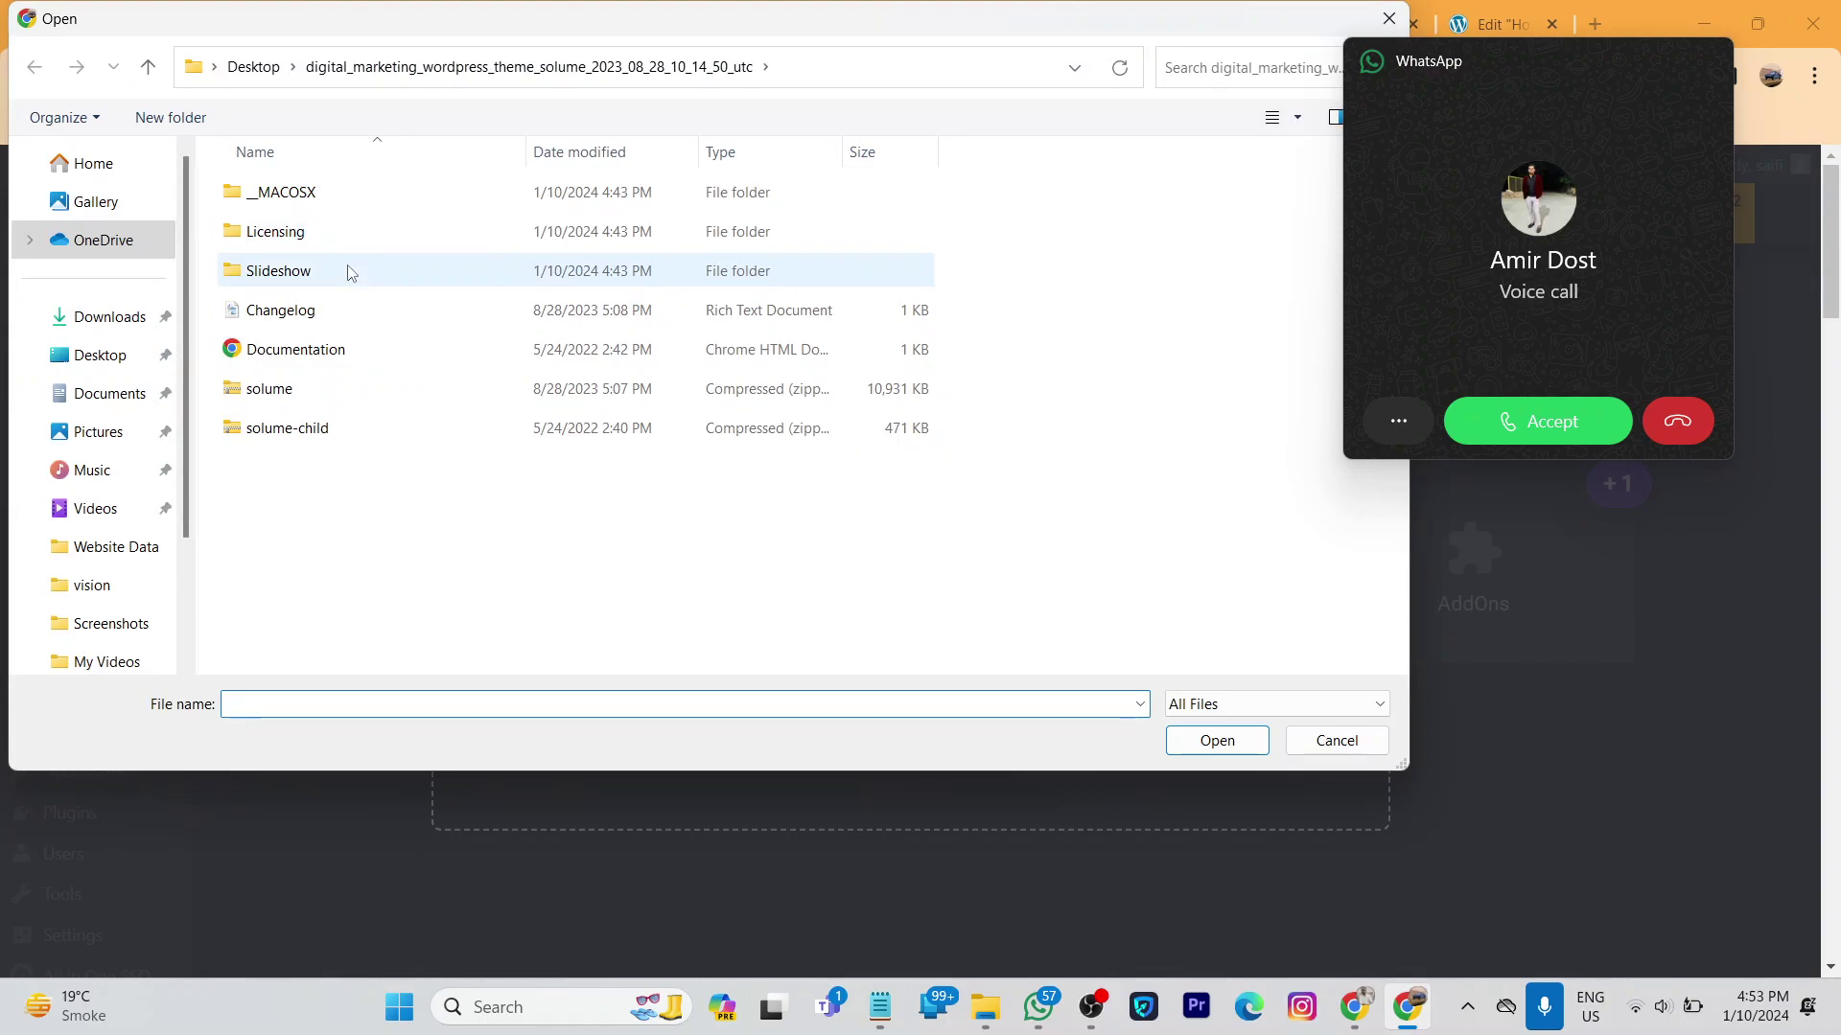
double_click(350, 273)
double_click(348, 198)
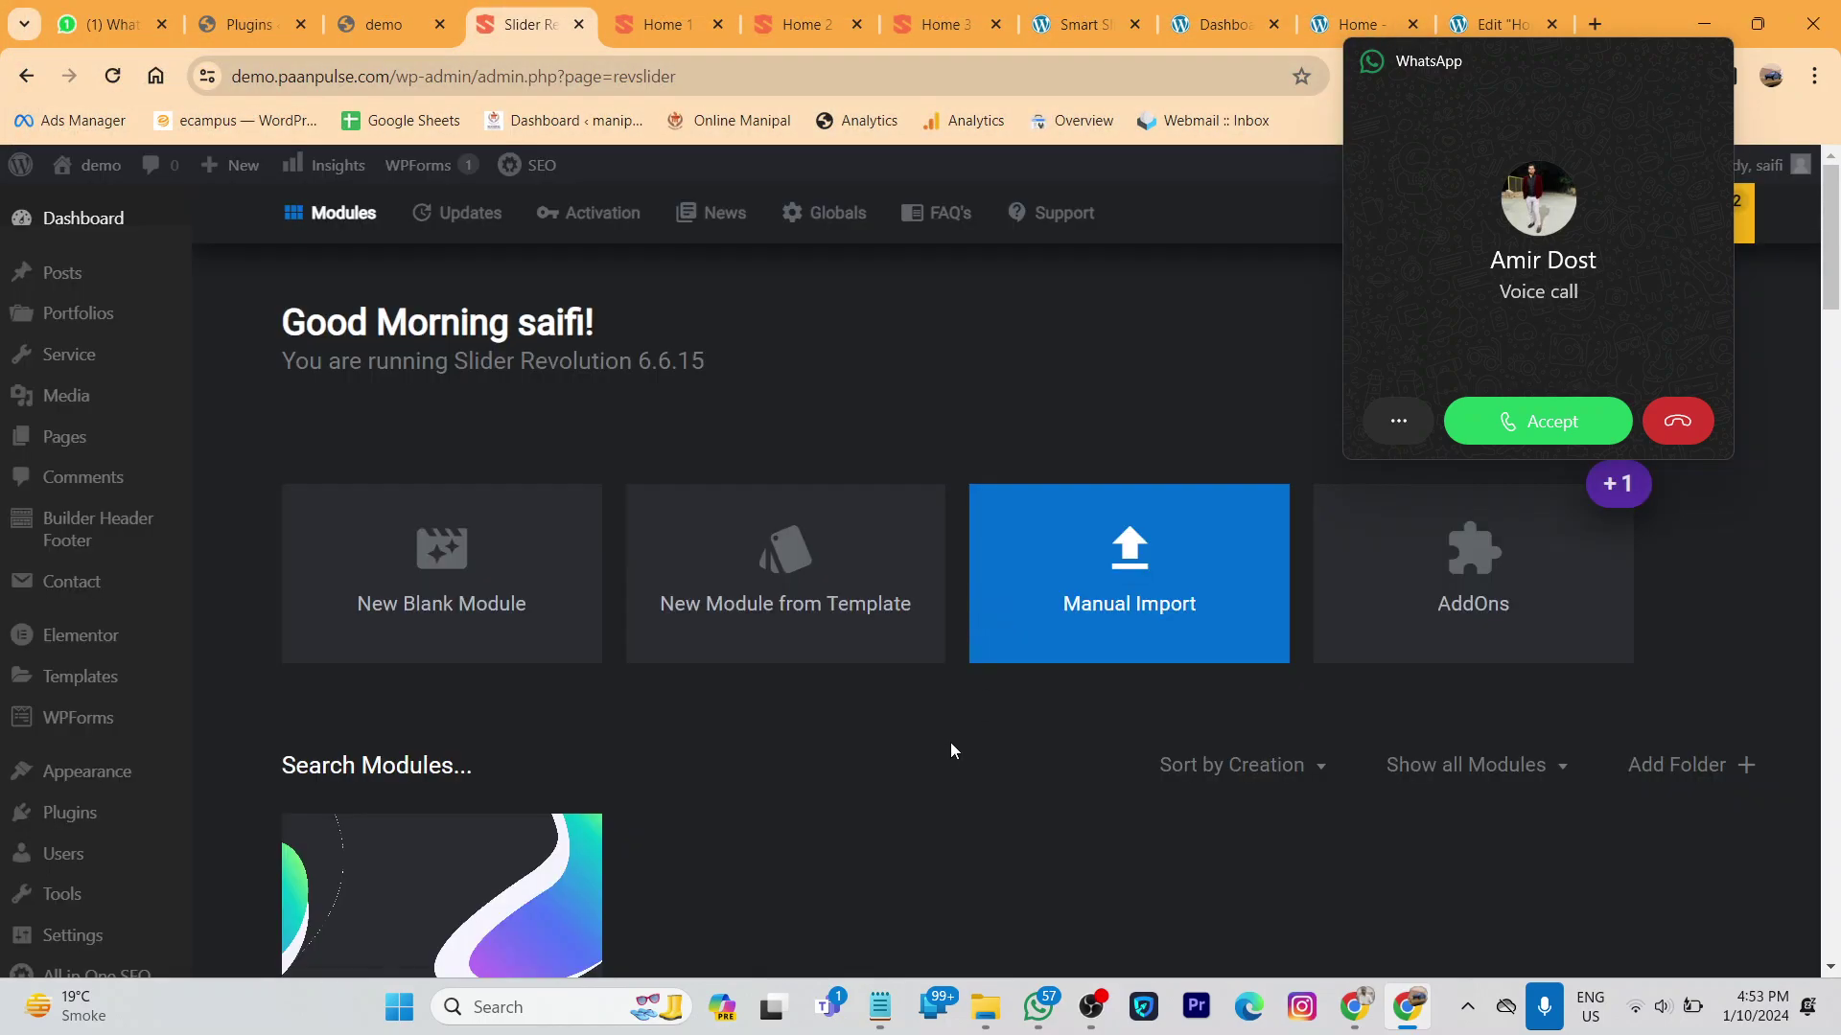
scroll(855, 849, down, 3)
scroll(953, 704, up, 2)
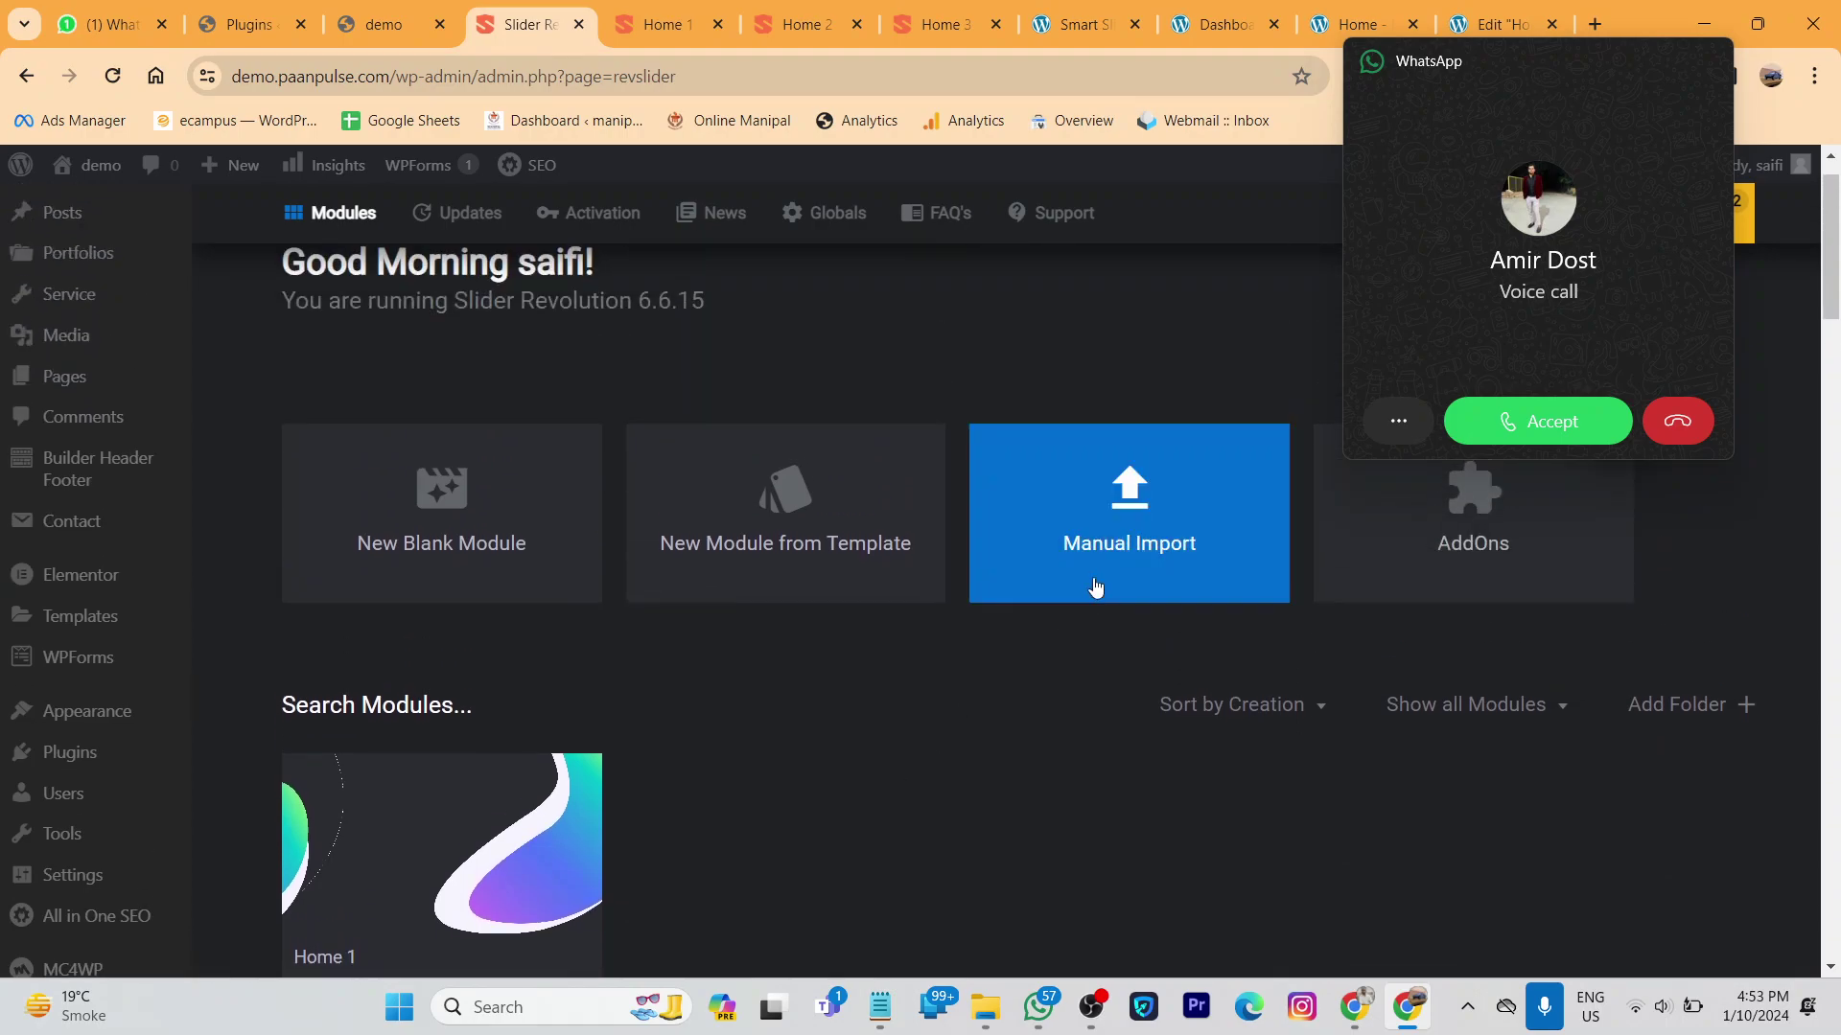
- Import the home-2 and home-3 slider zips, then view the Home 1 page
click(1095, 587)
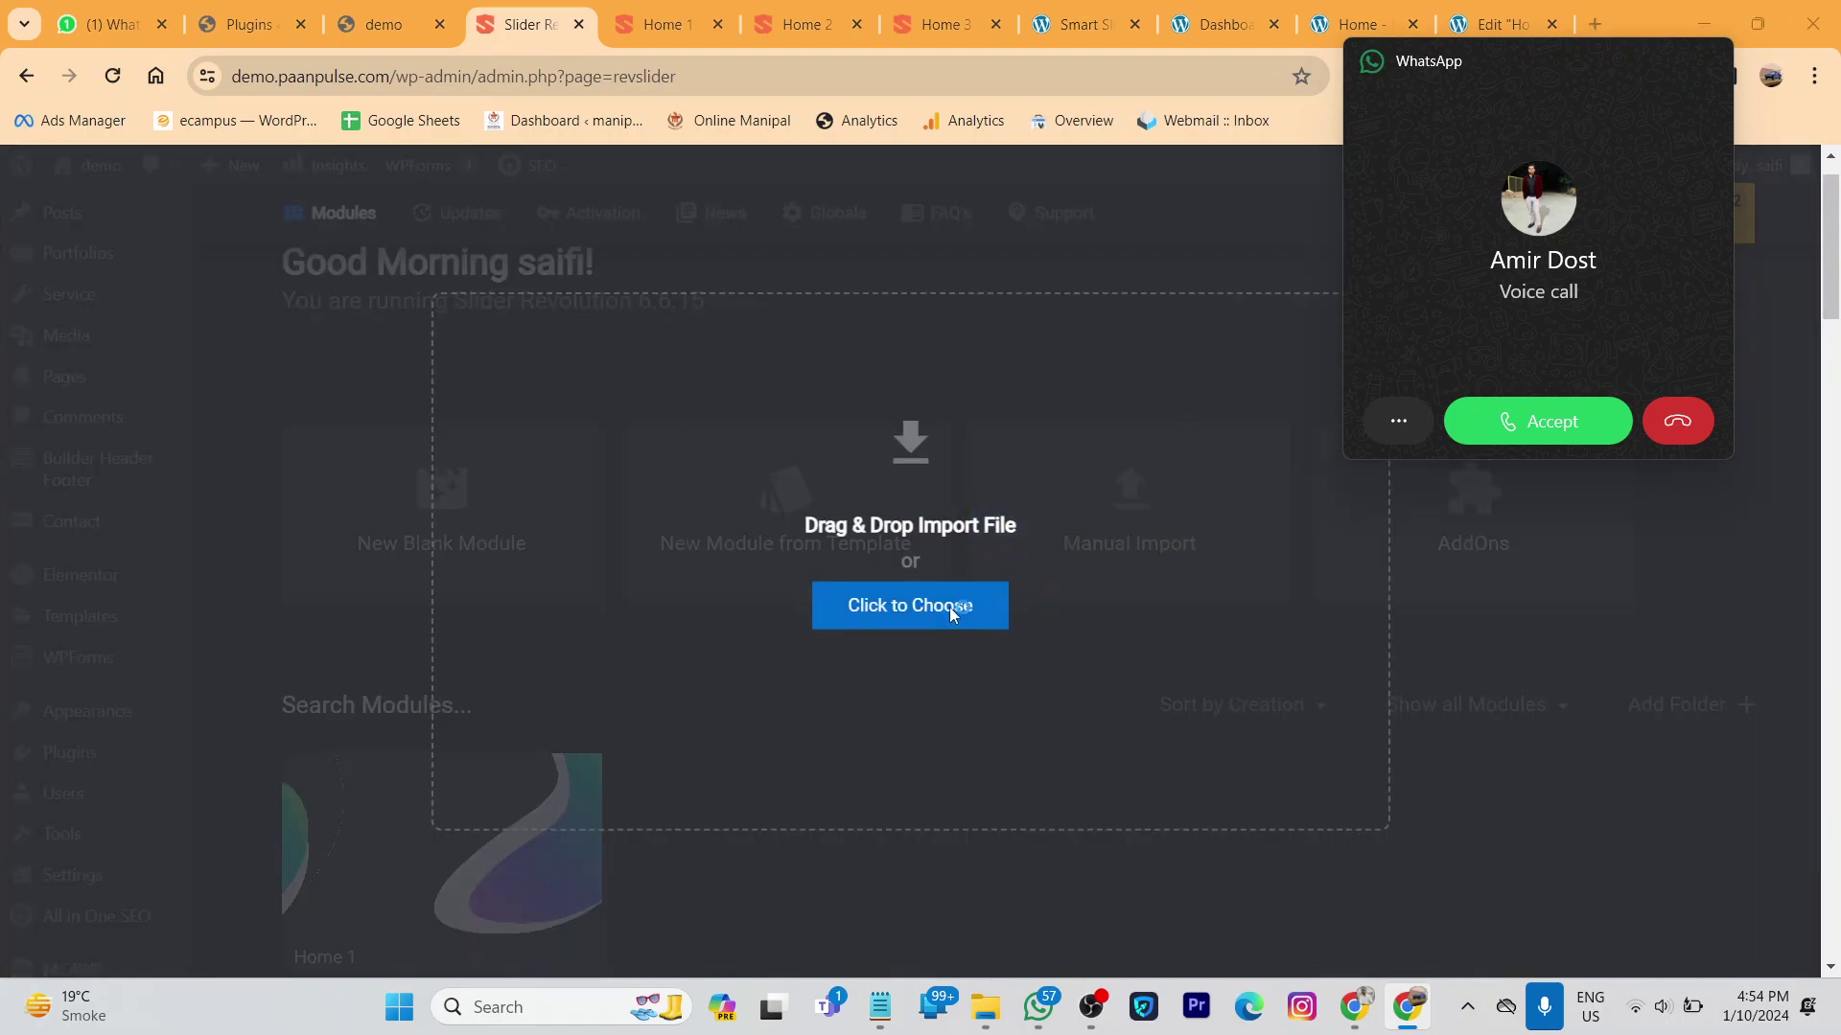
click(953, 614)
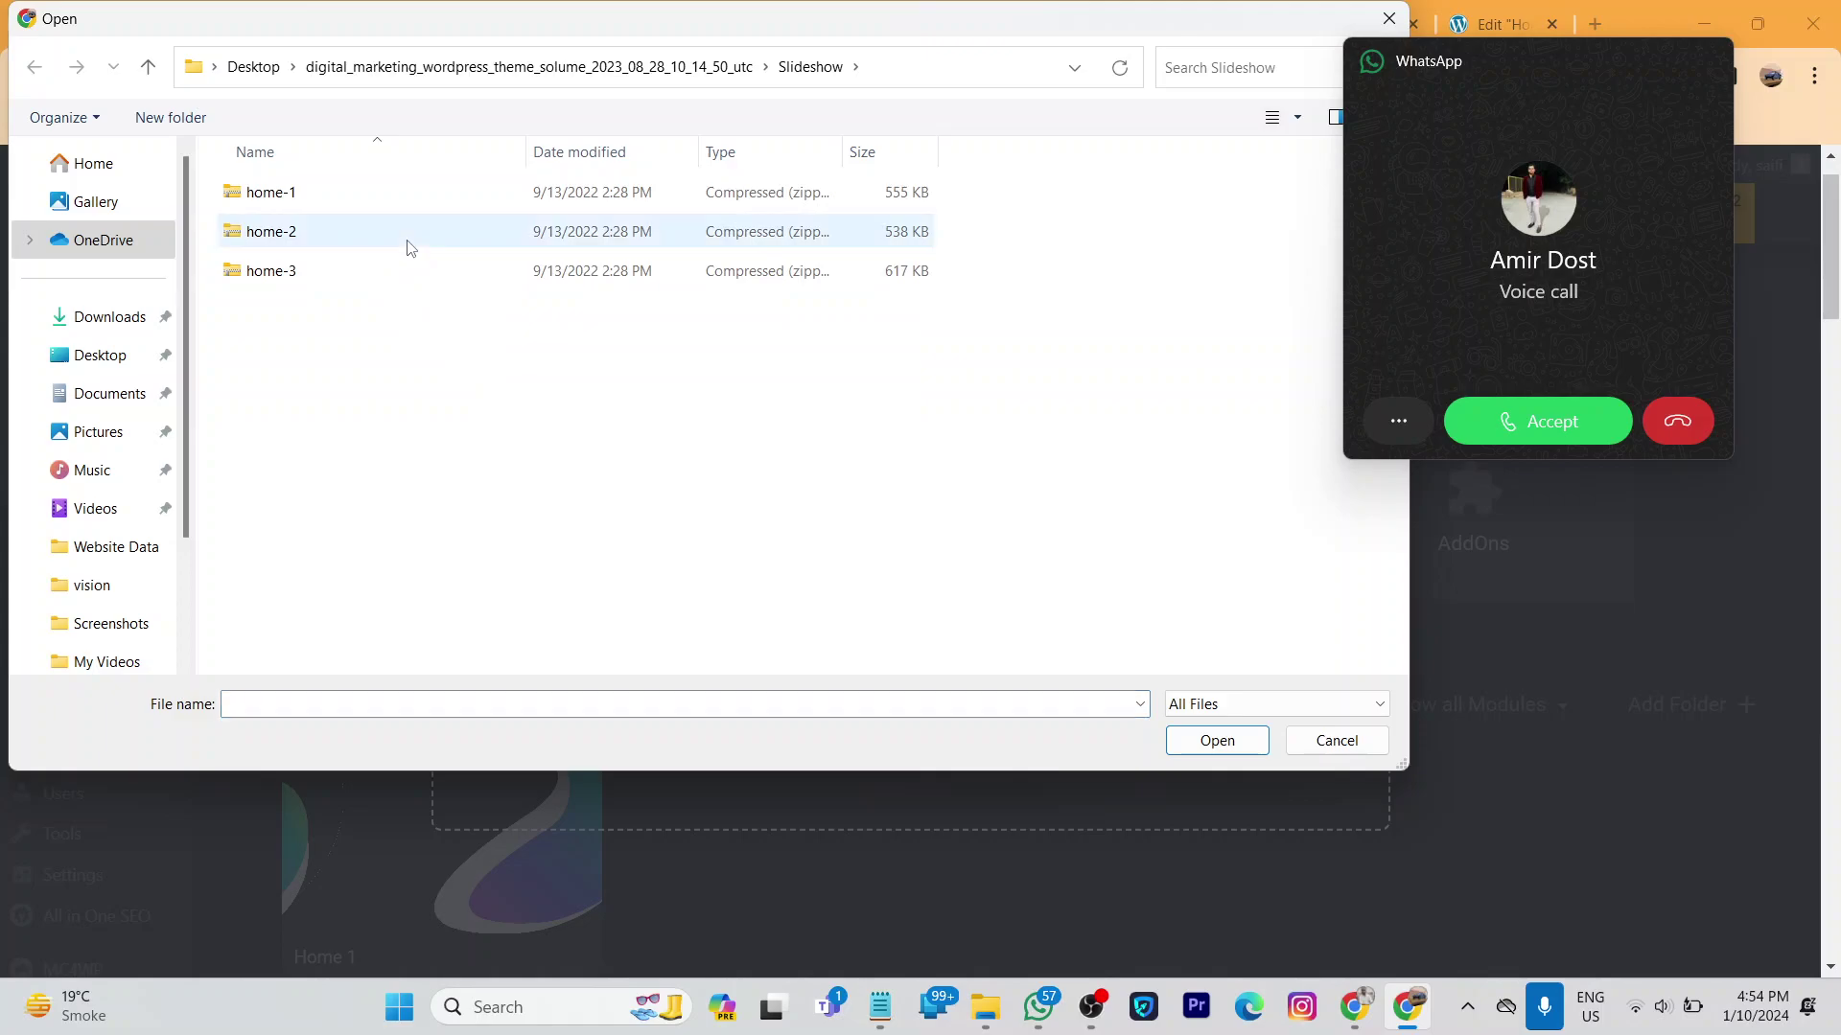
double_click(411, 247)
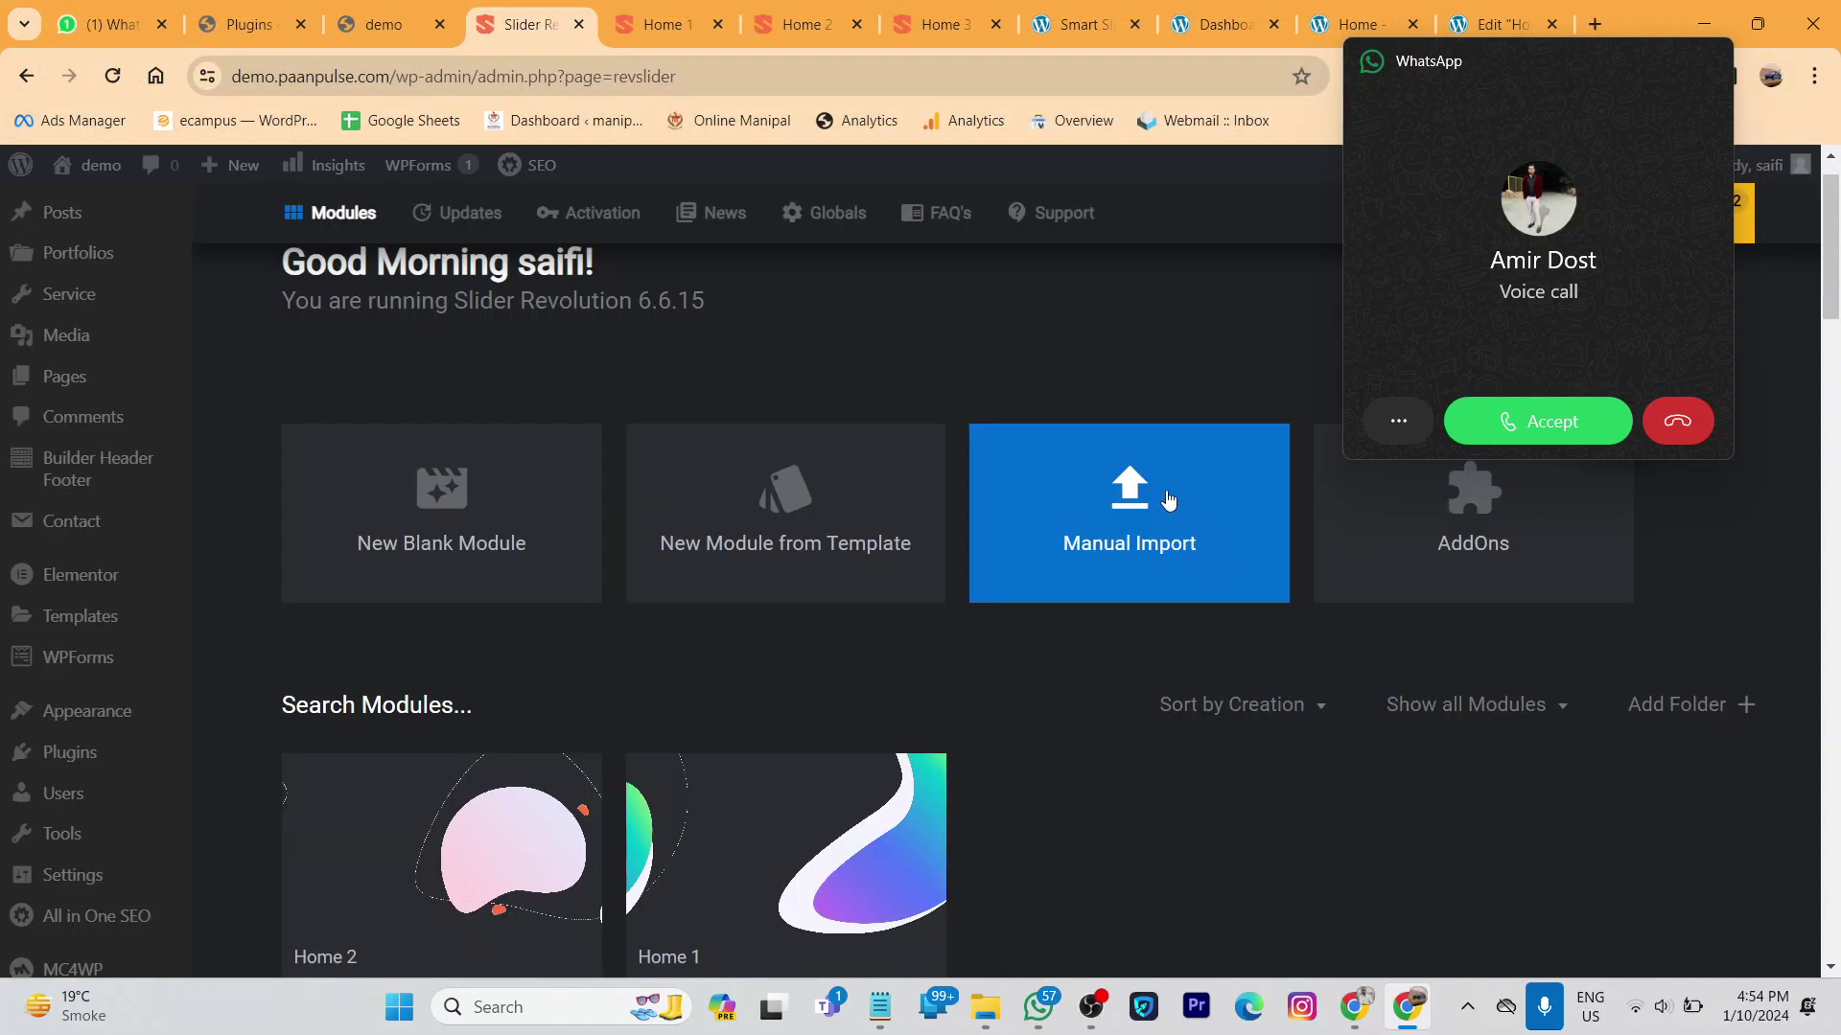
click(1167, 499)
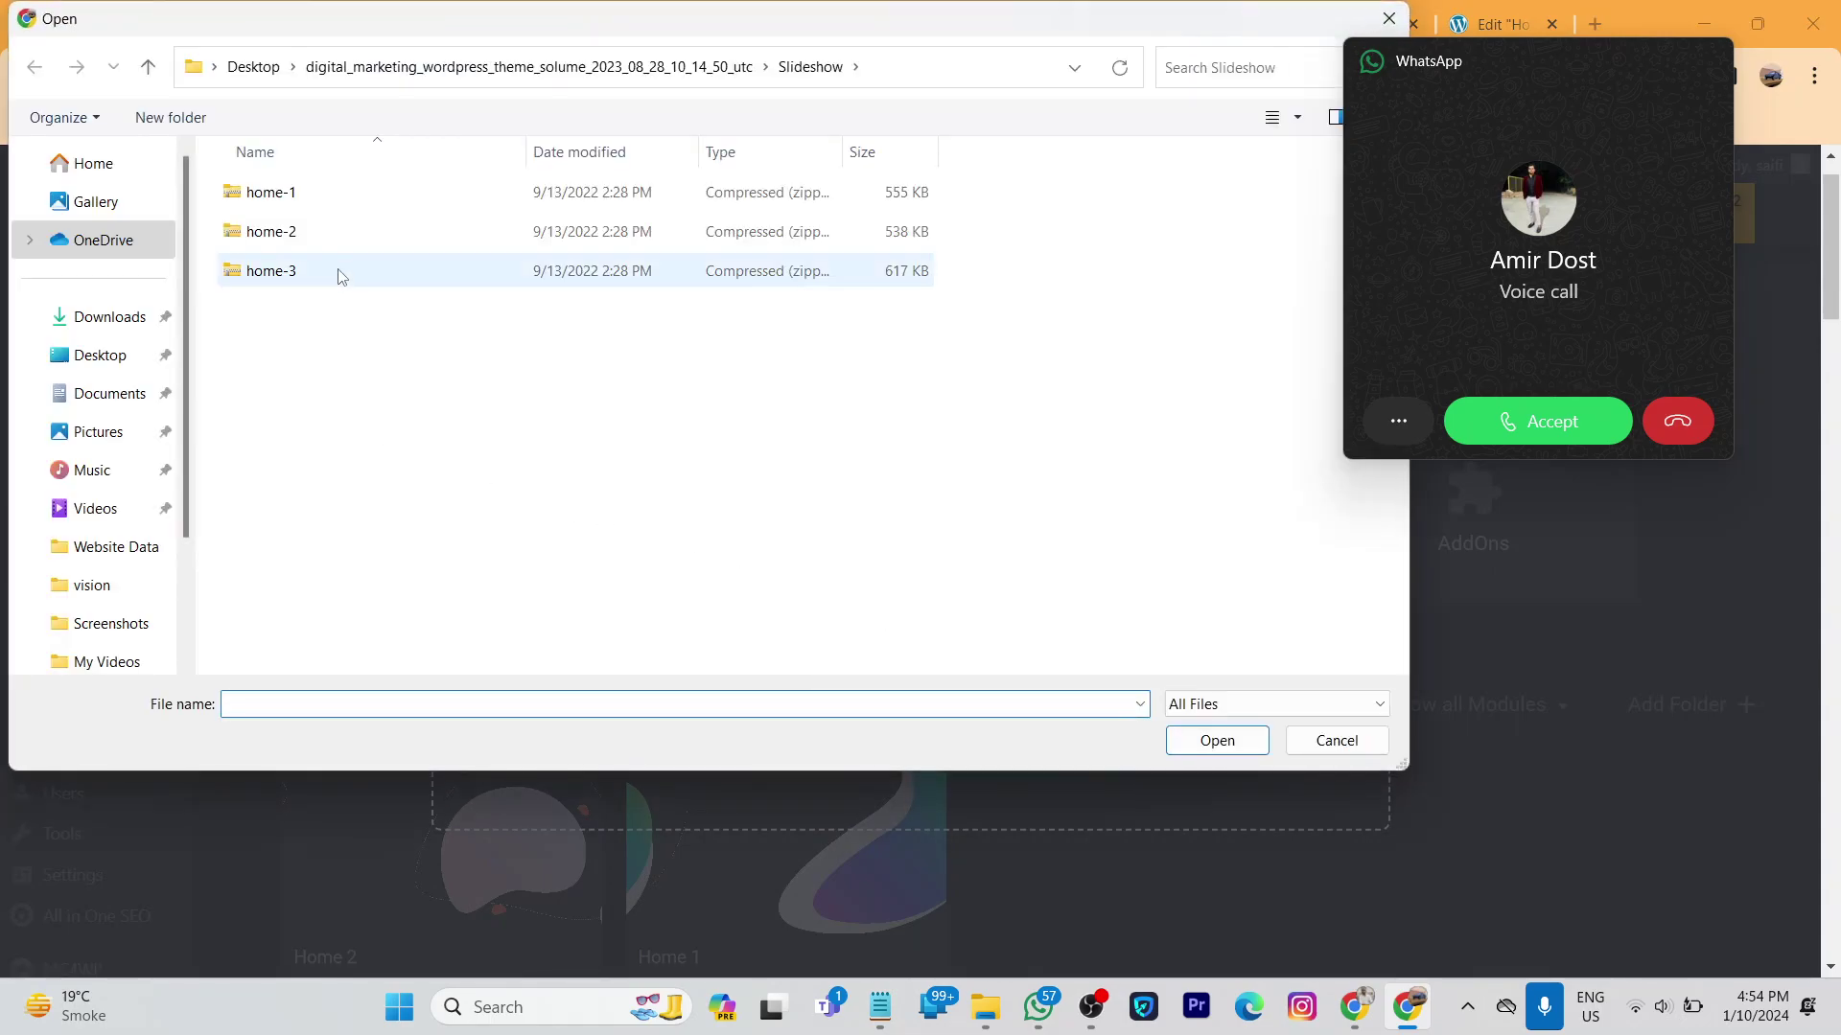
double_click(338, 268)
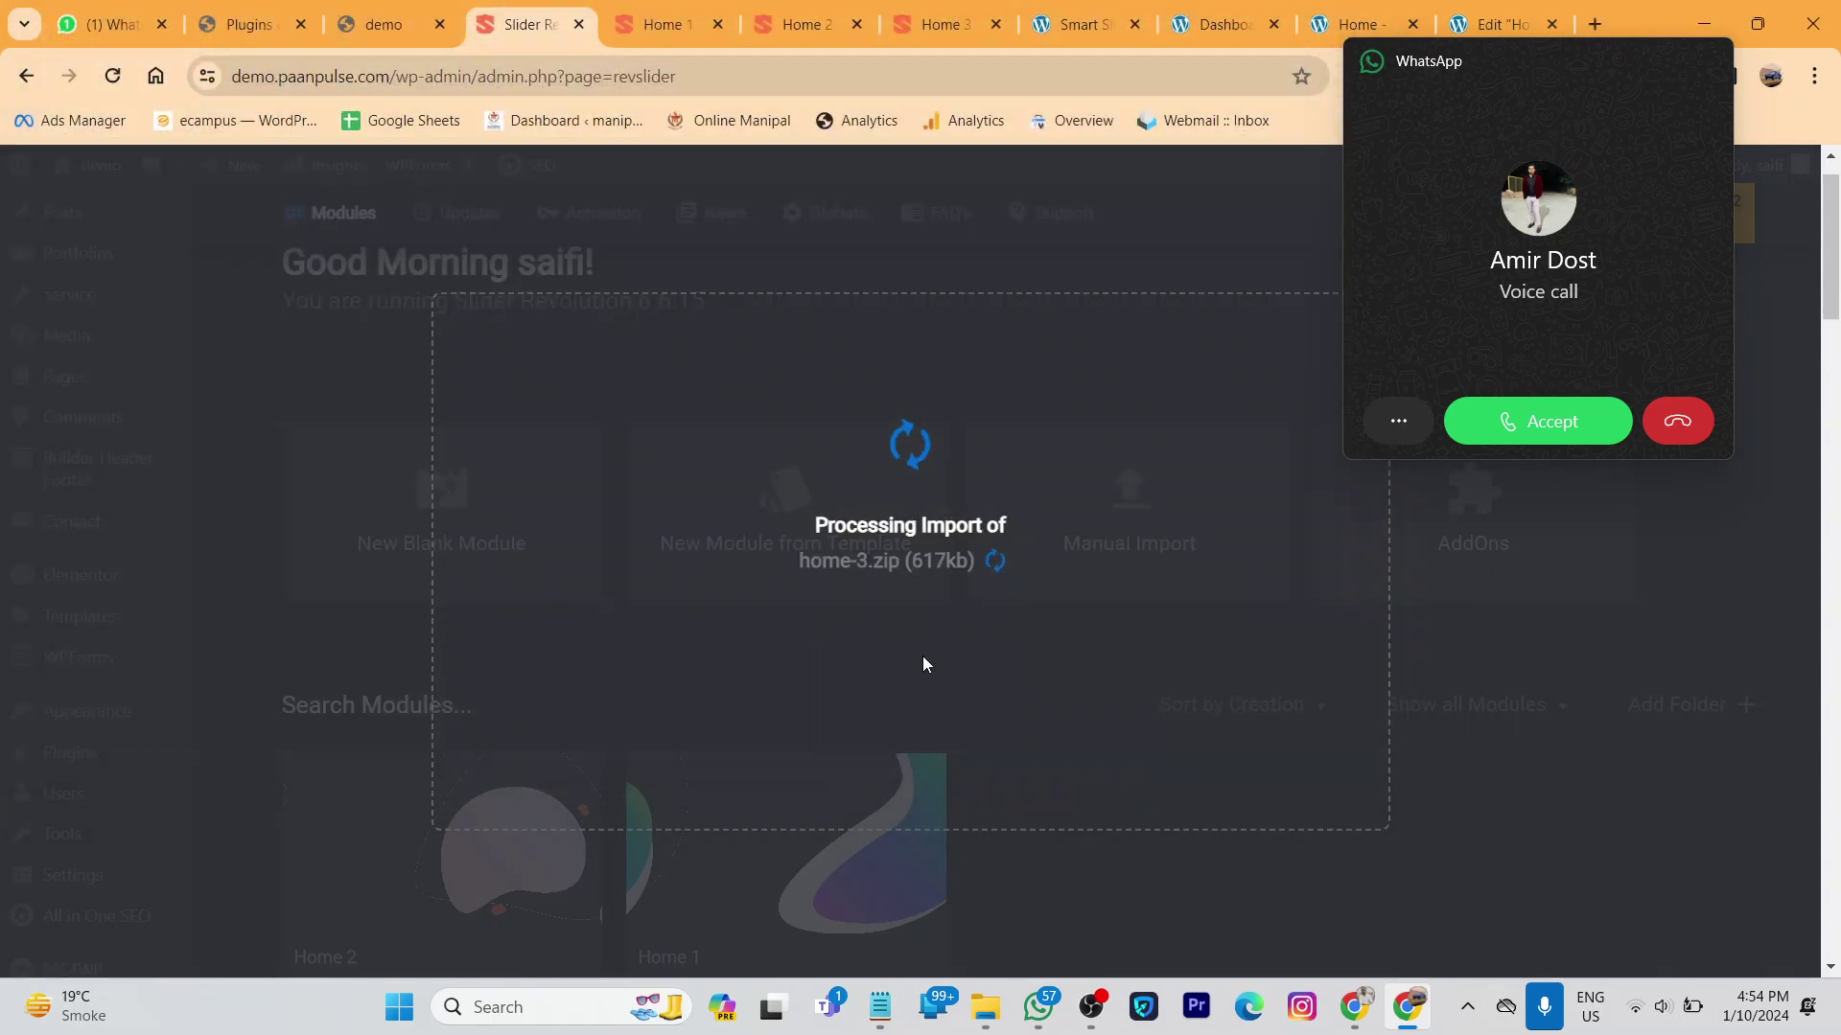
click(633, 9)
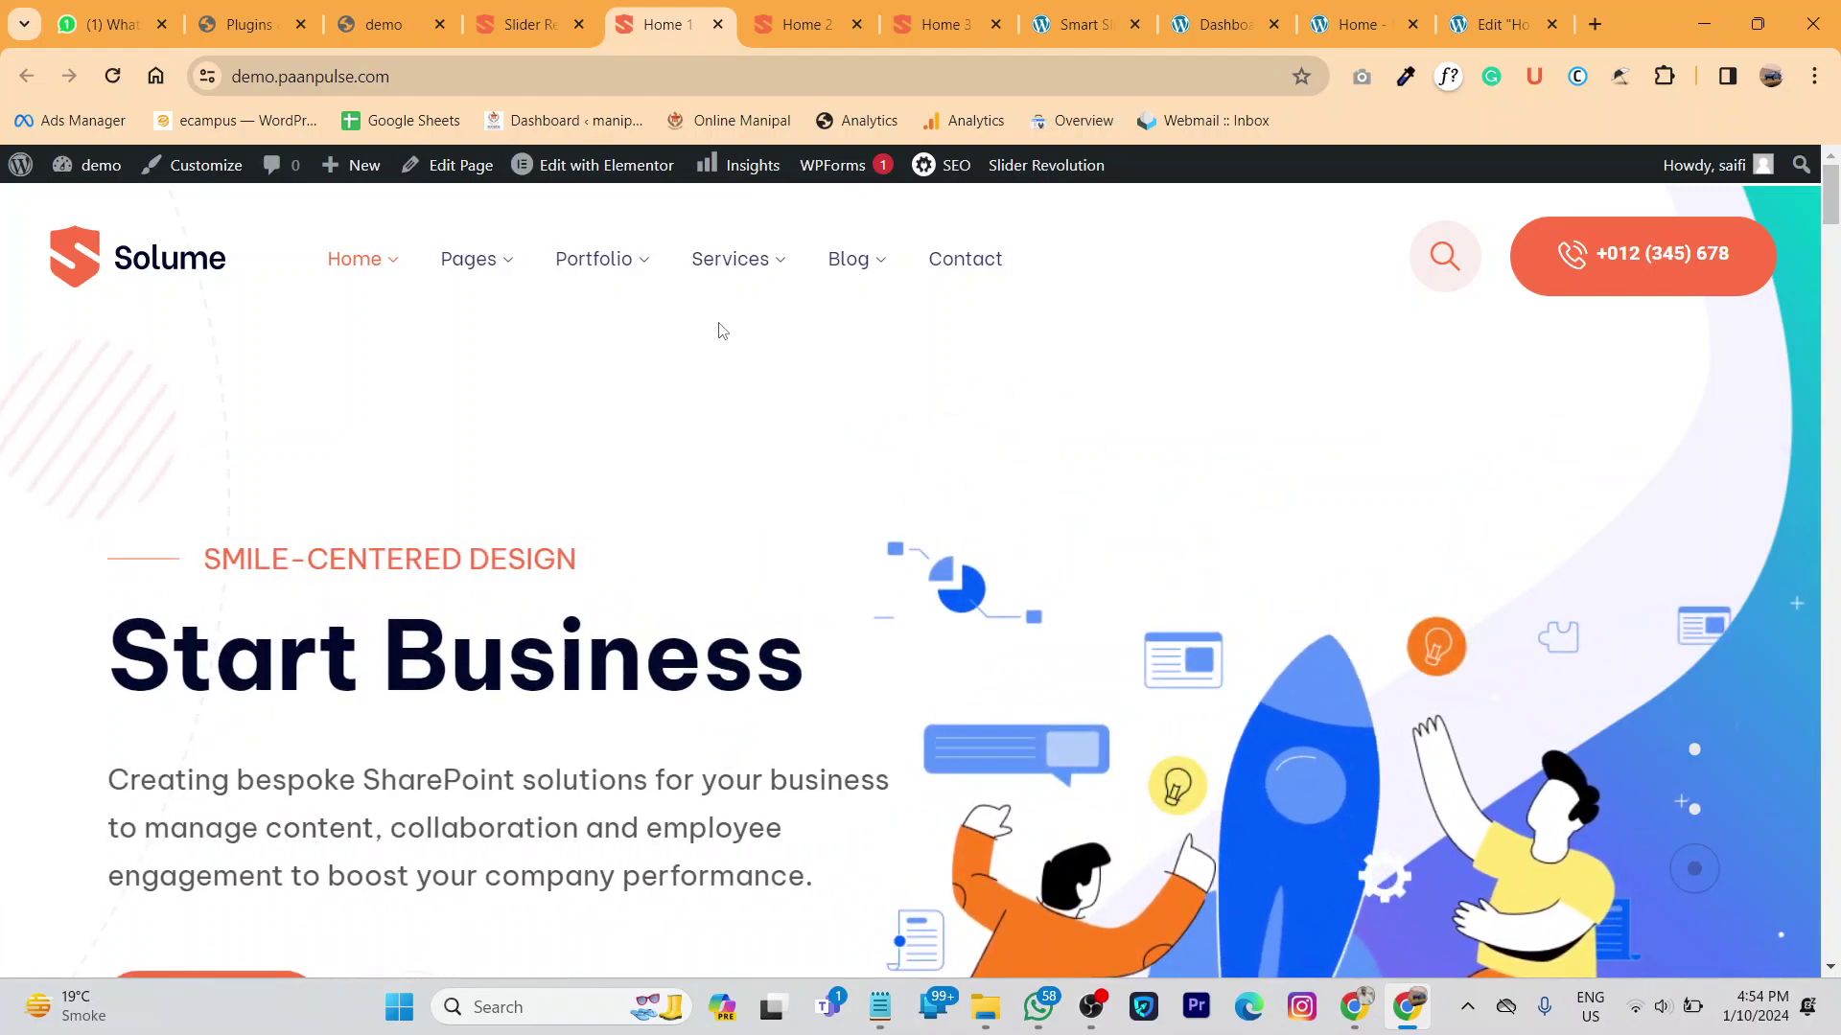
scroll(722, 332, down, 1)
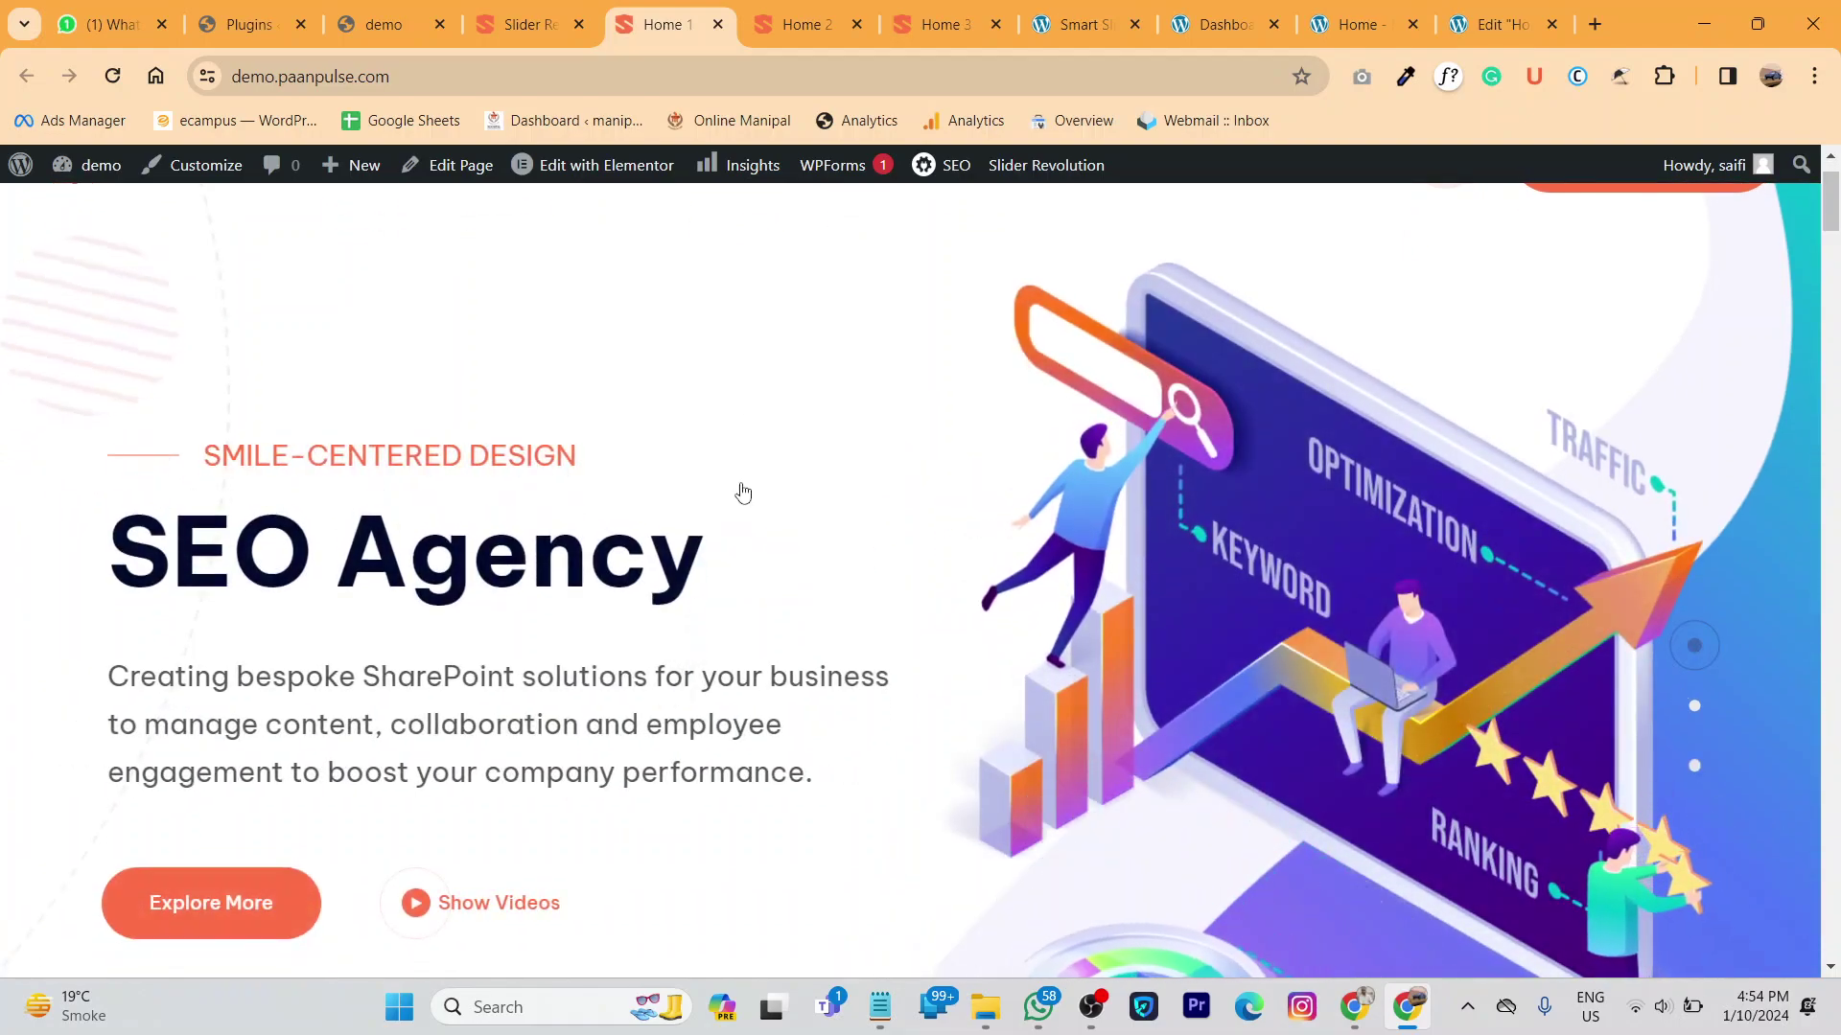
- From the Slider Revolution Modules page, open the Home 1 module for editing
click(226, 8)
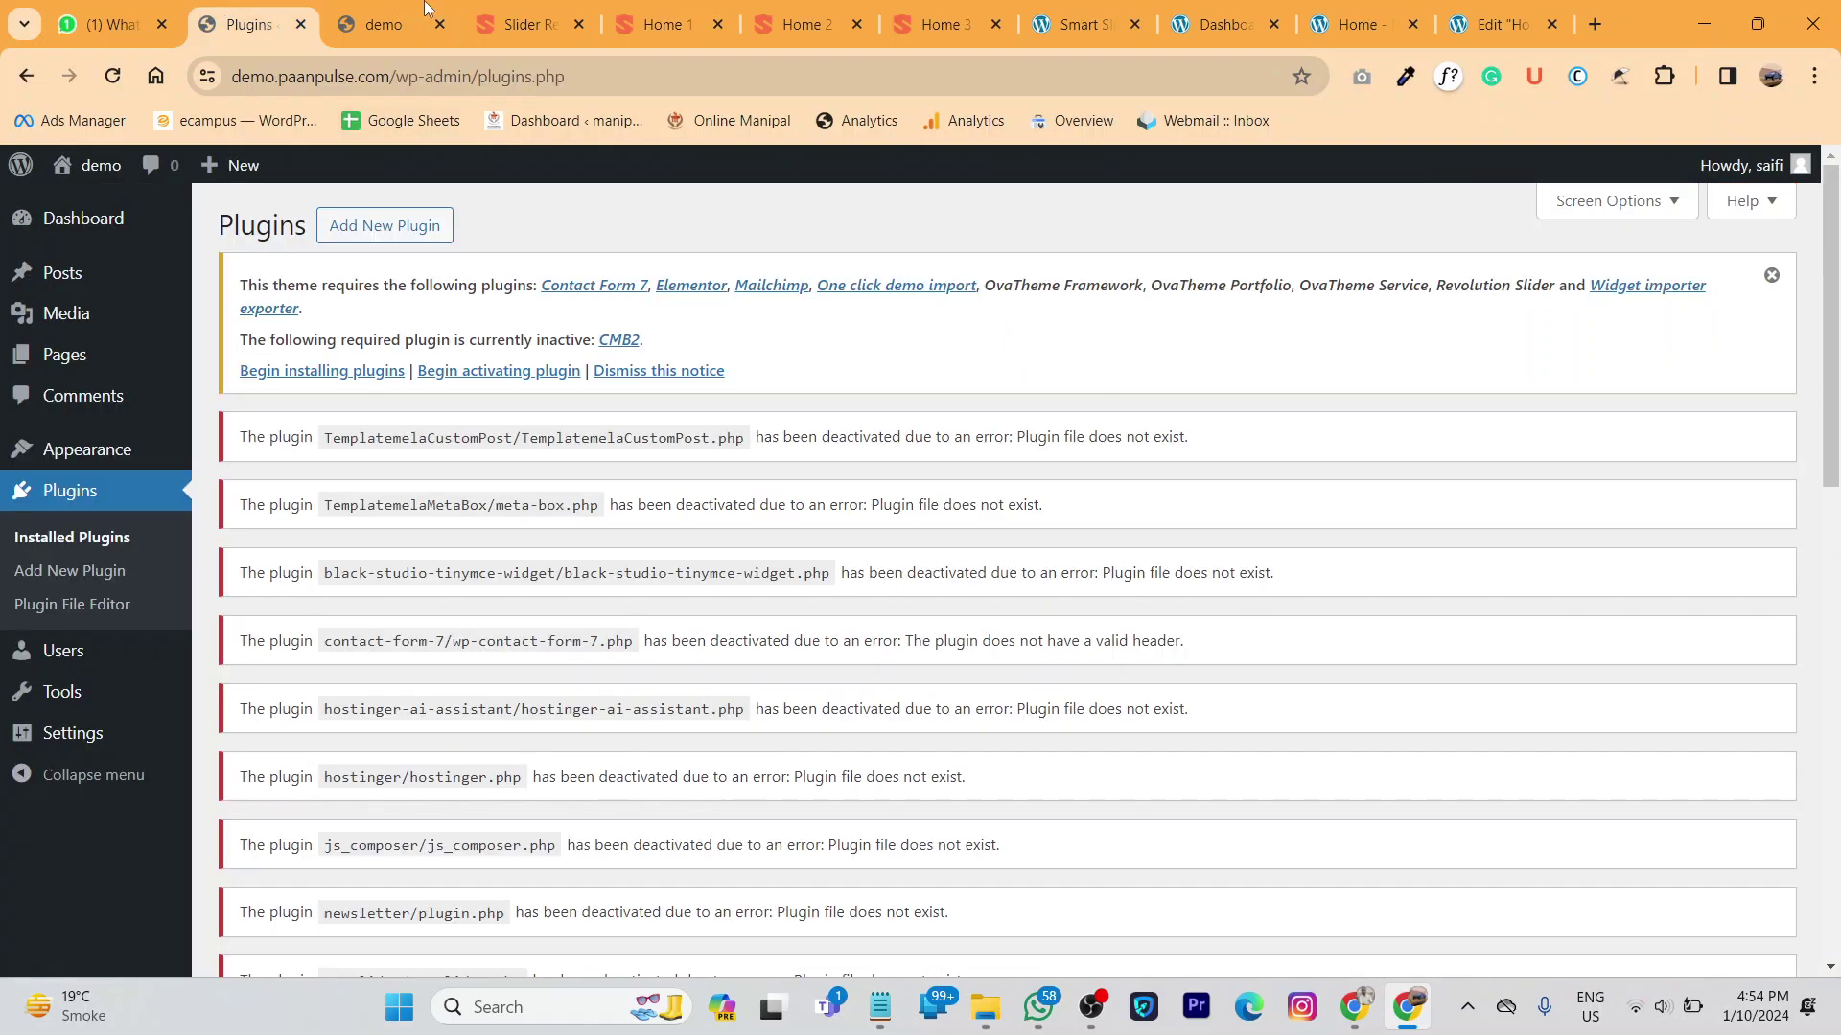
click(420, 8)
click(479, 7)
scroll(502, 399, down, 9)
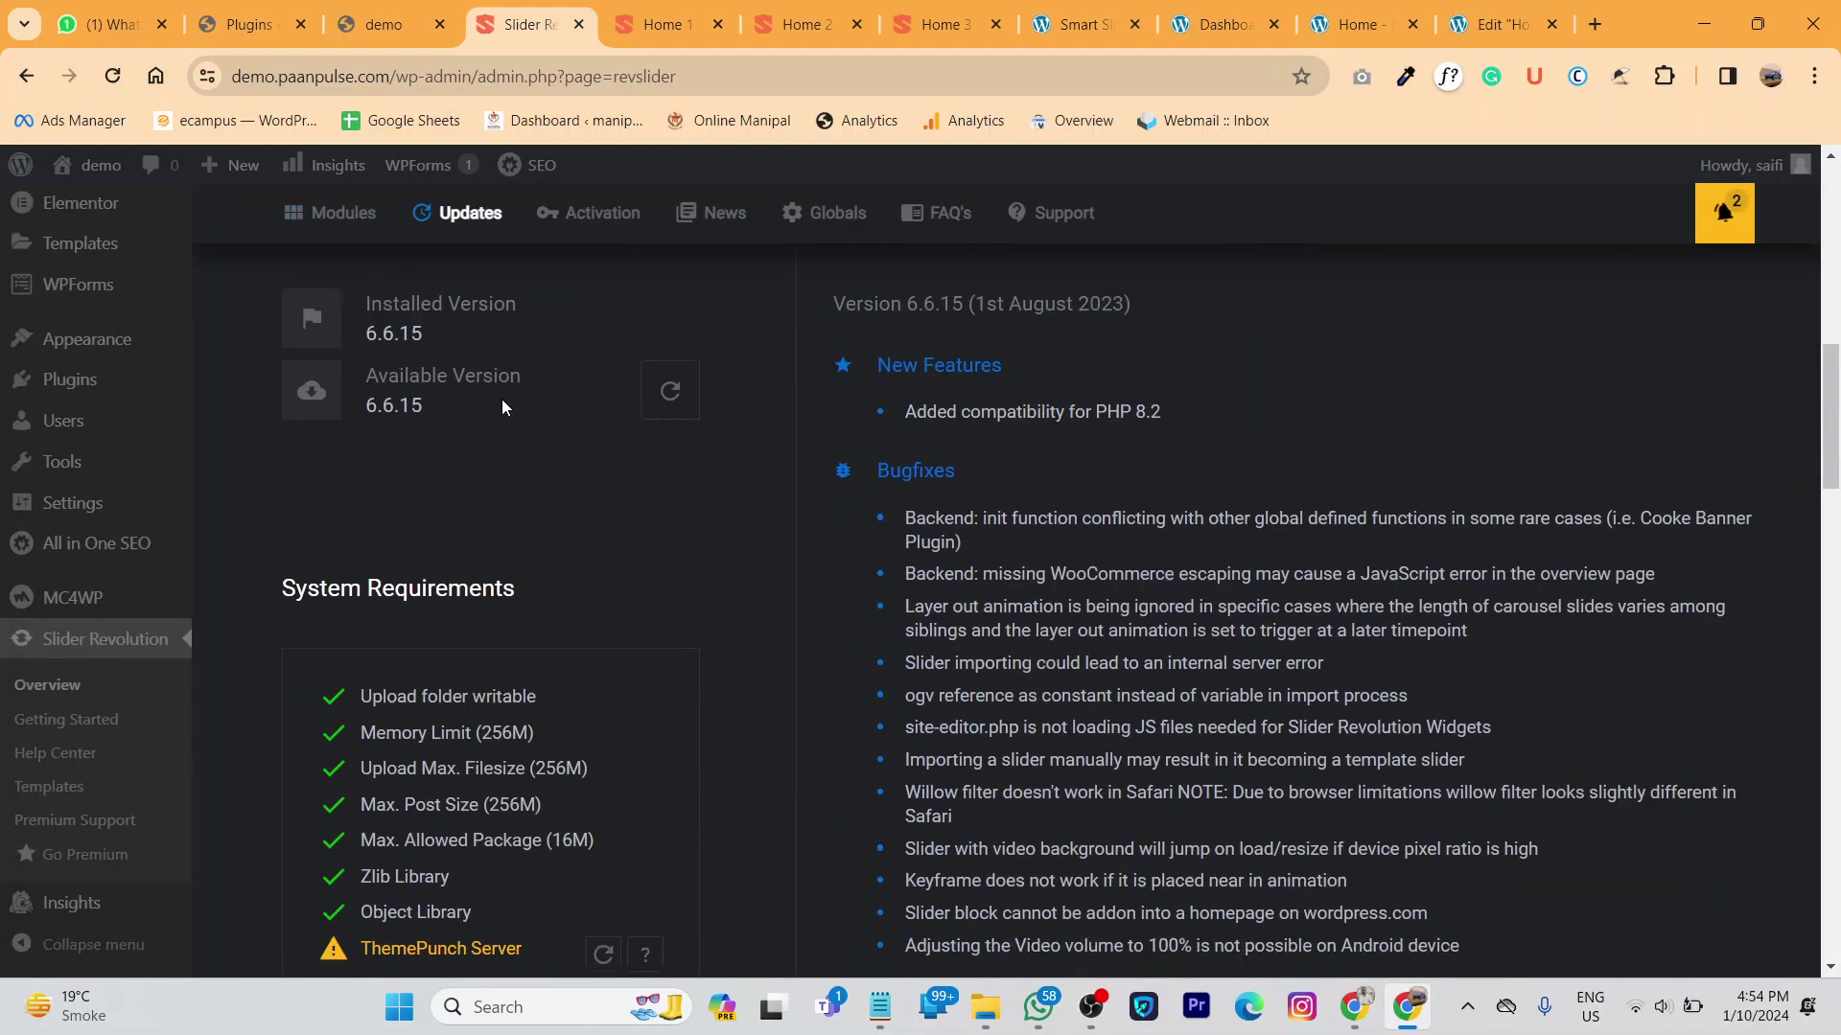
scroll(502, 399, up, 7)
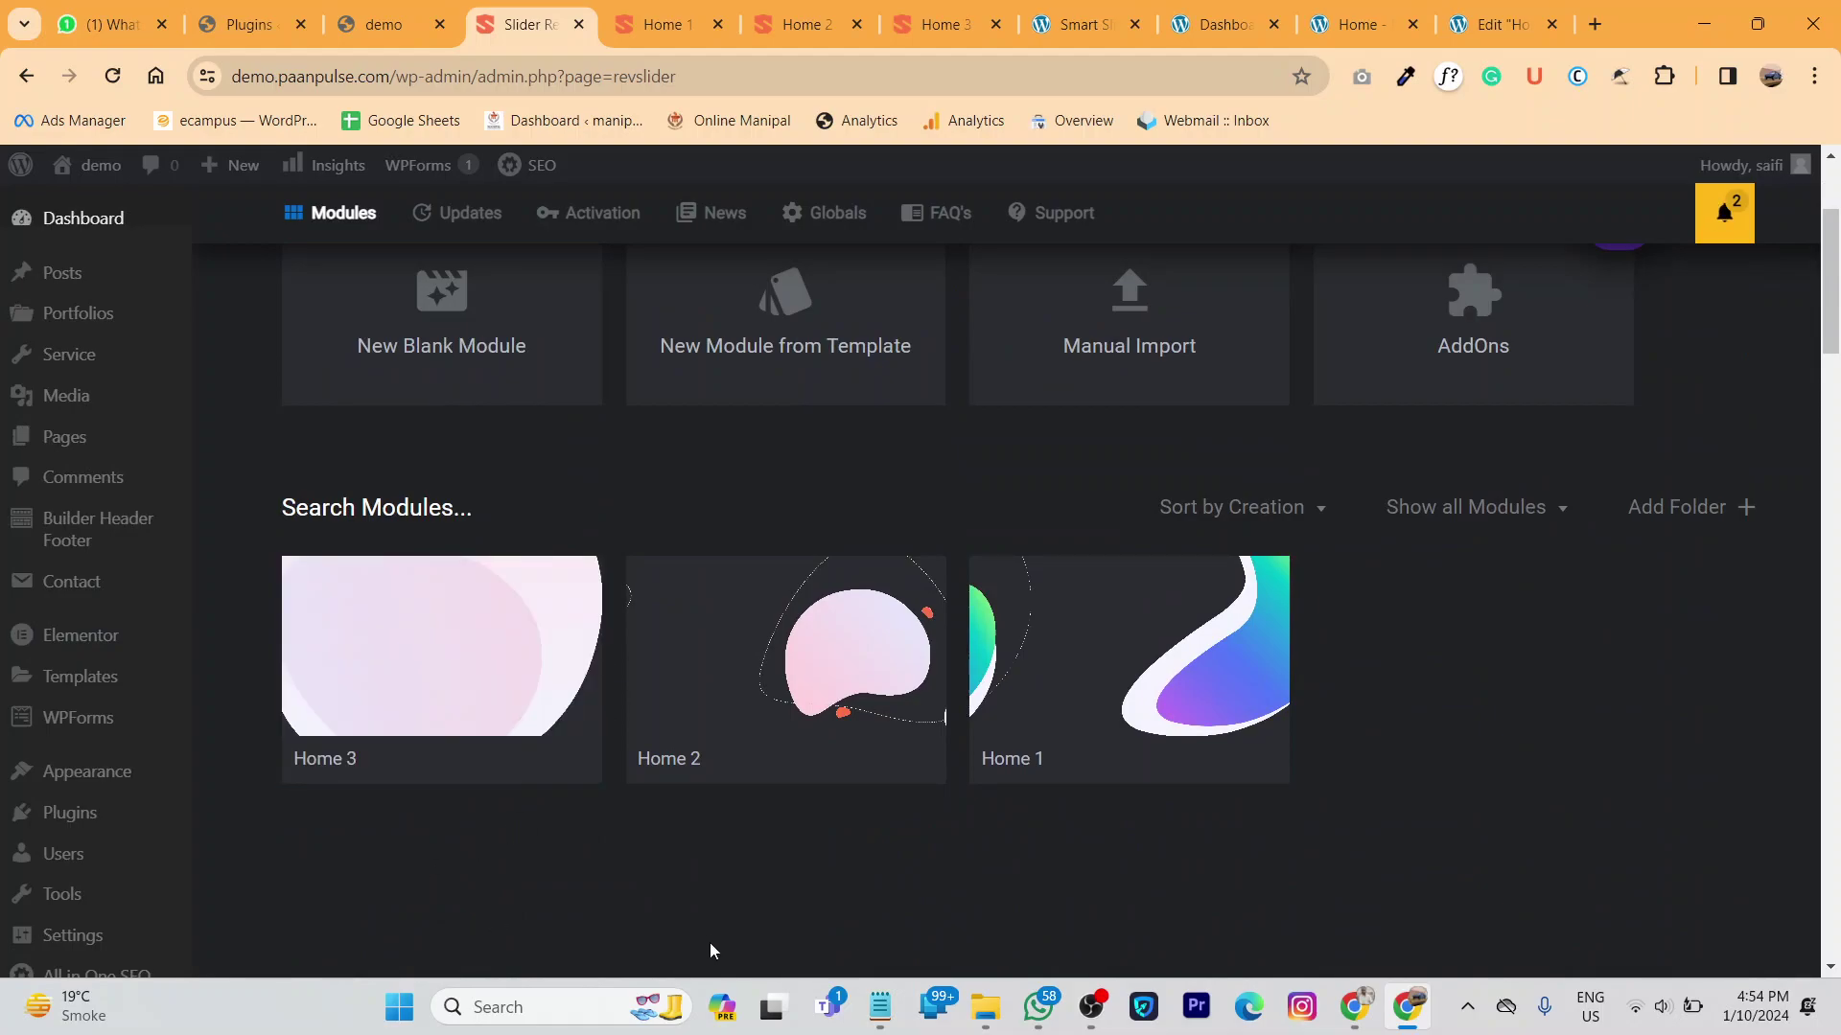
mouse_move(1159, 701)
click(1094, 649)
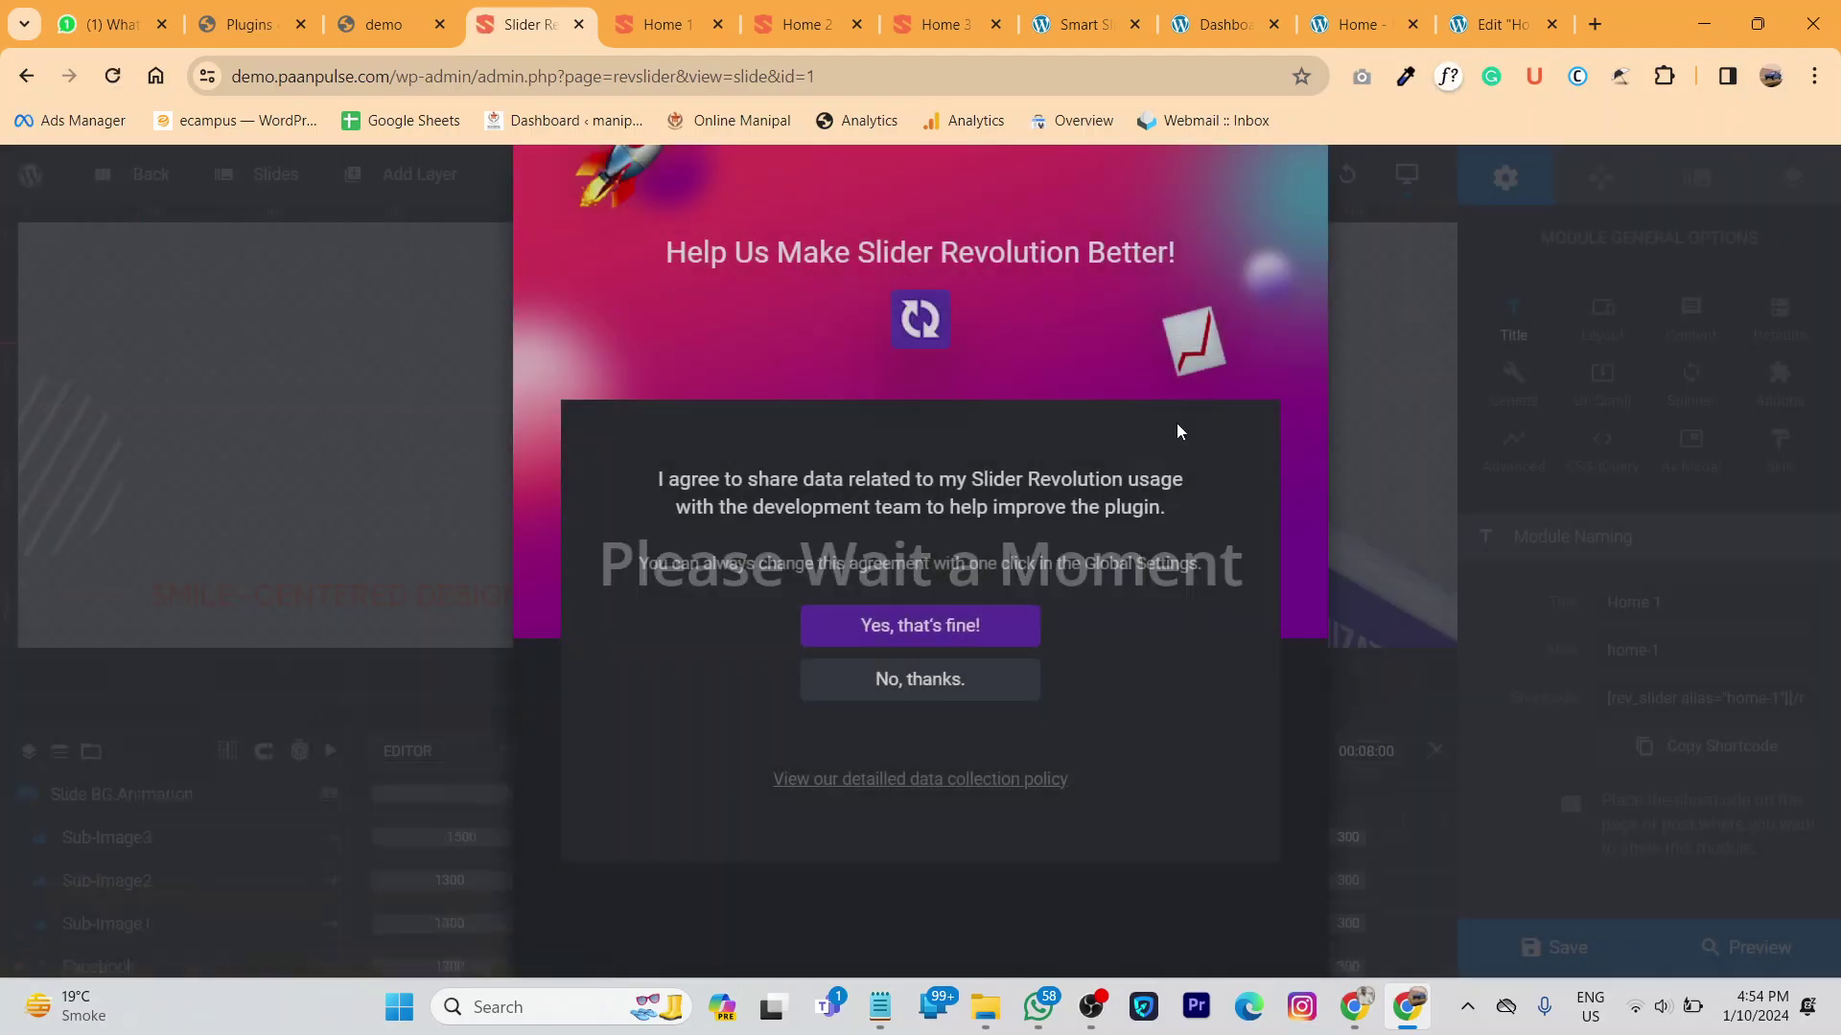
- Decline sharing usage data with the Slider Revolution developers
click(923, 681)
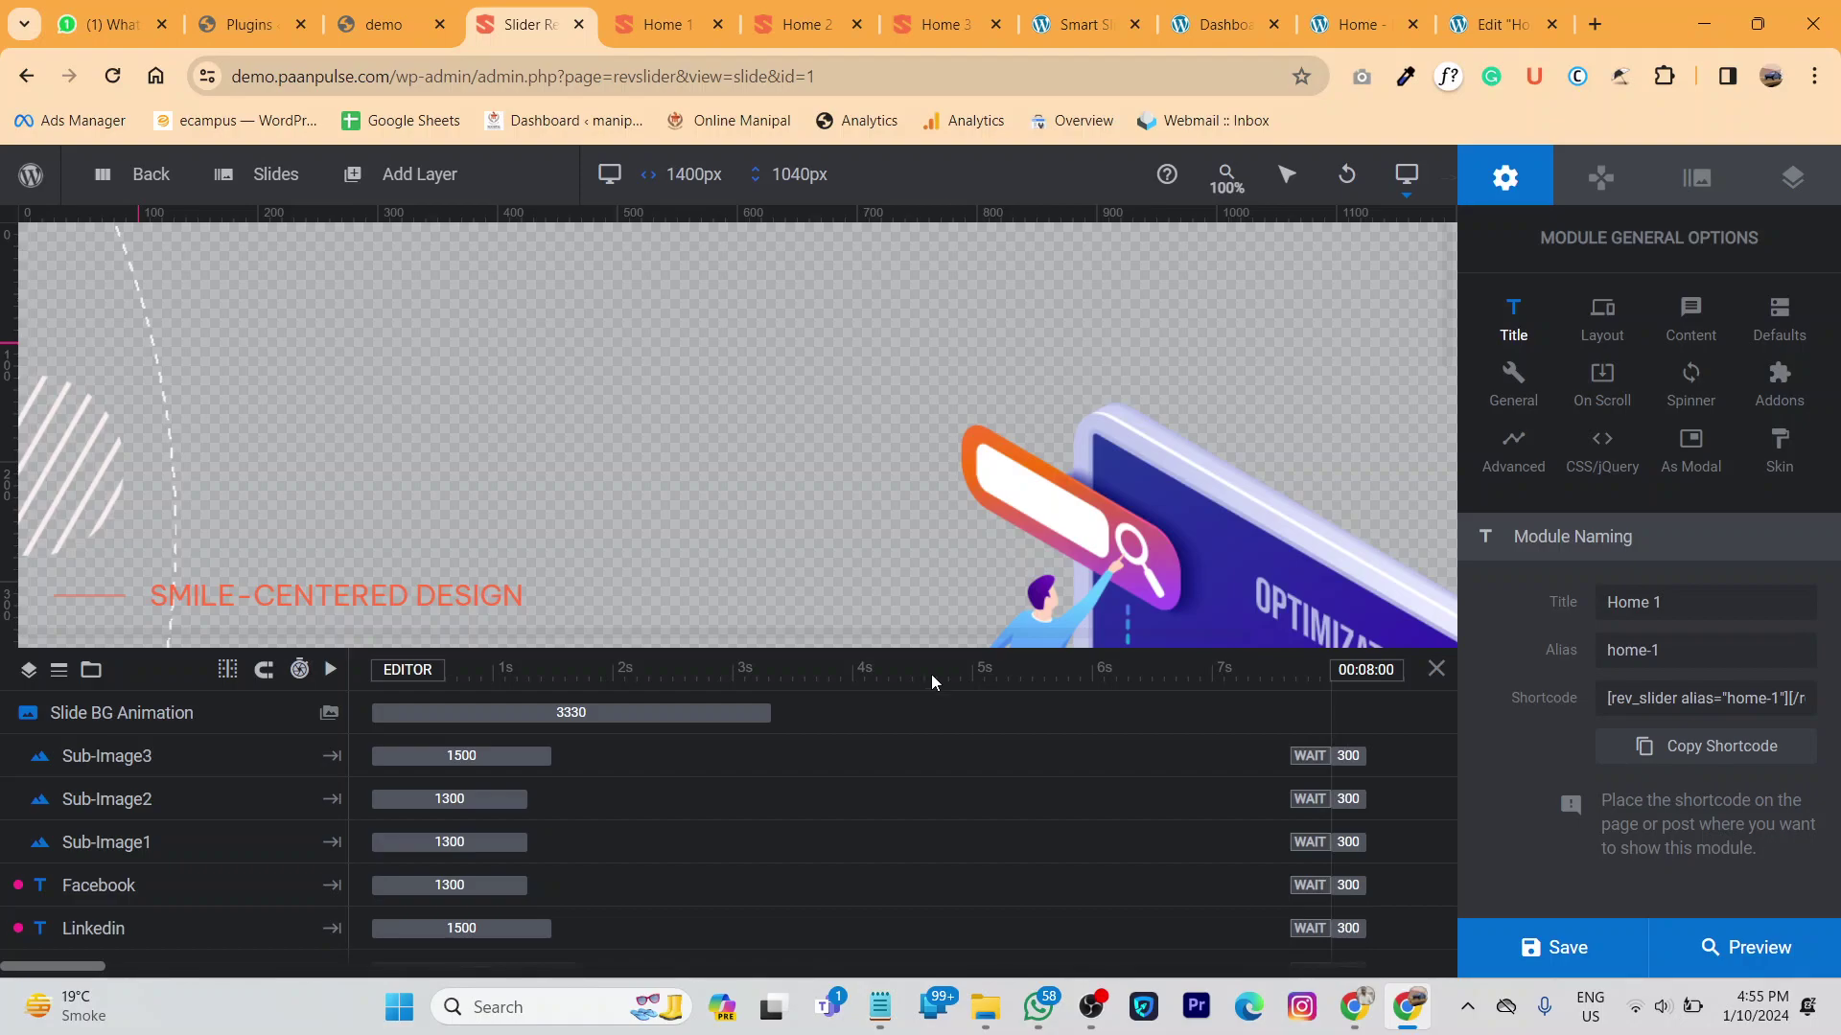
scroll(1027, 521, down, 3)
scroll(1027, 521, down, 3)
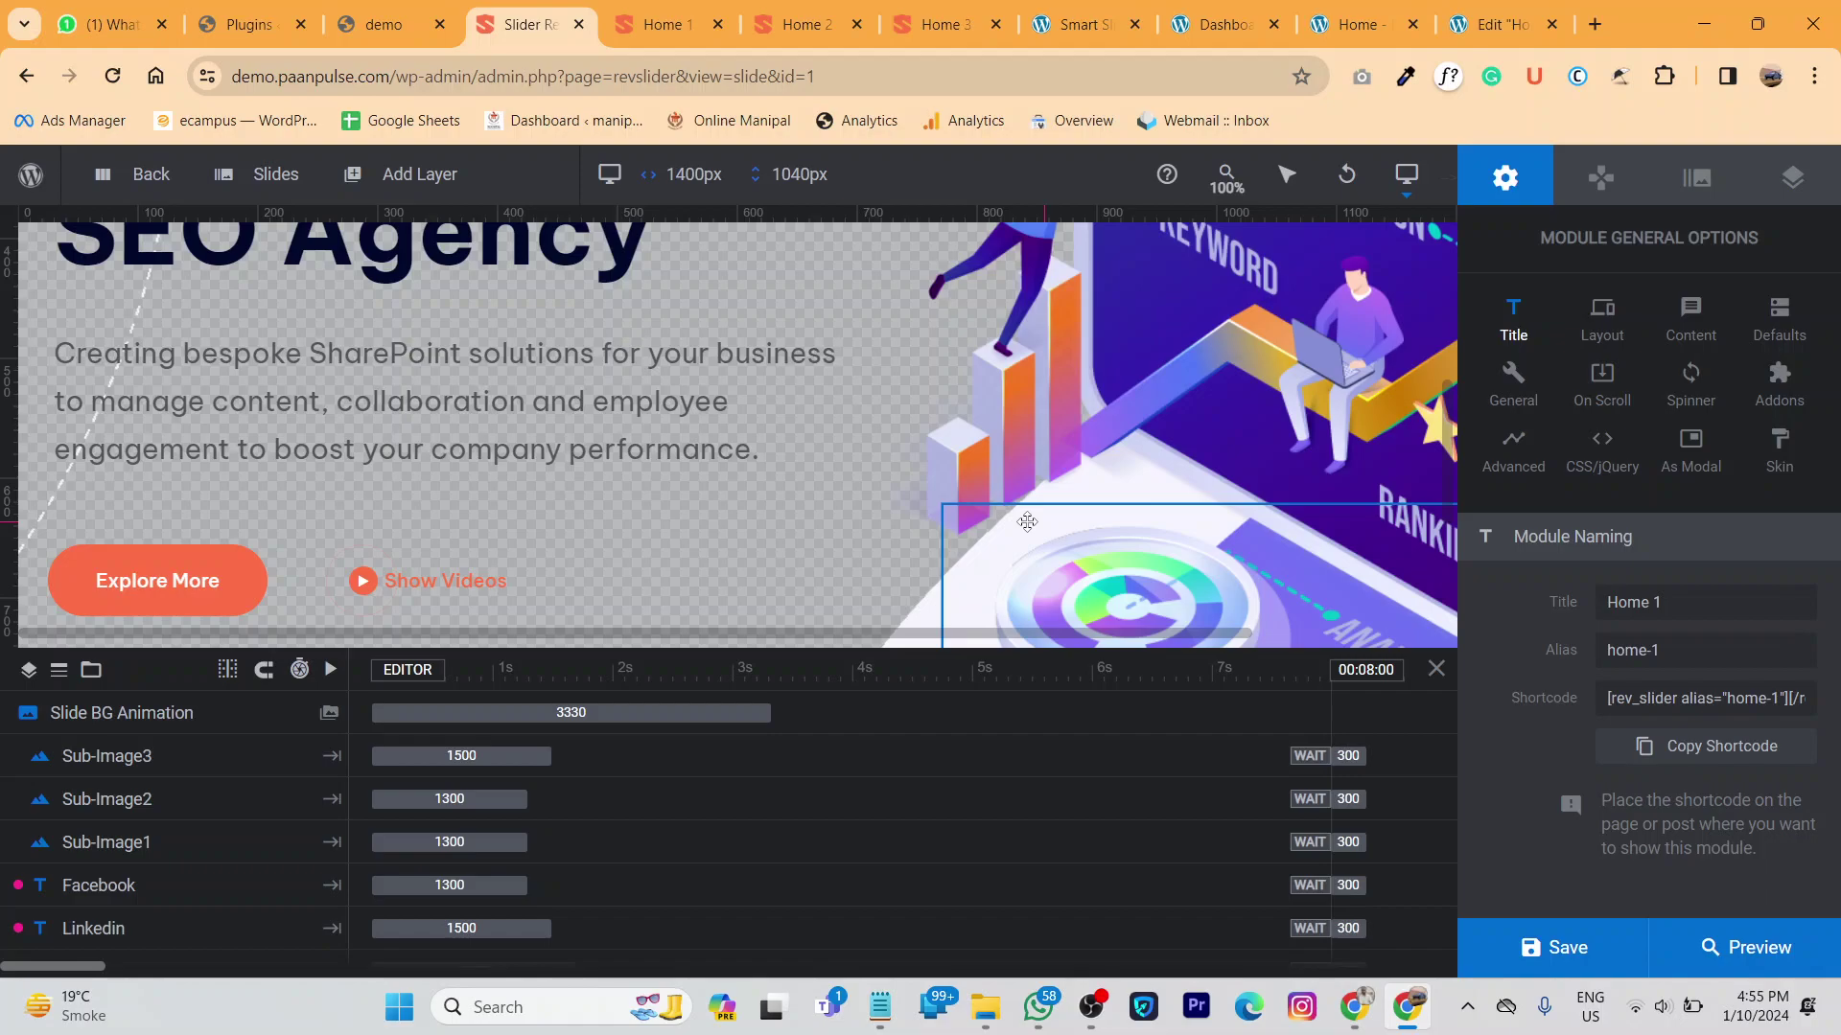
scroll(1027, 520, down, 3)
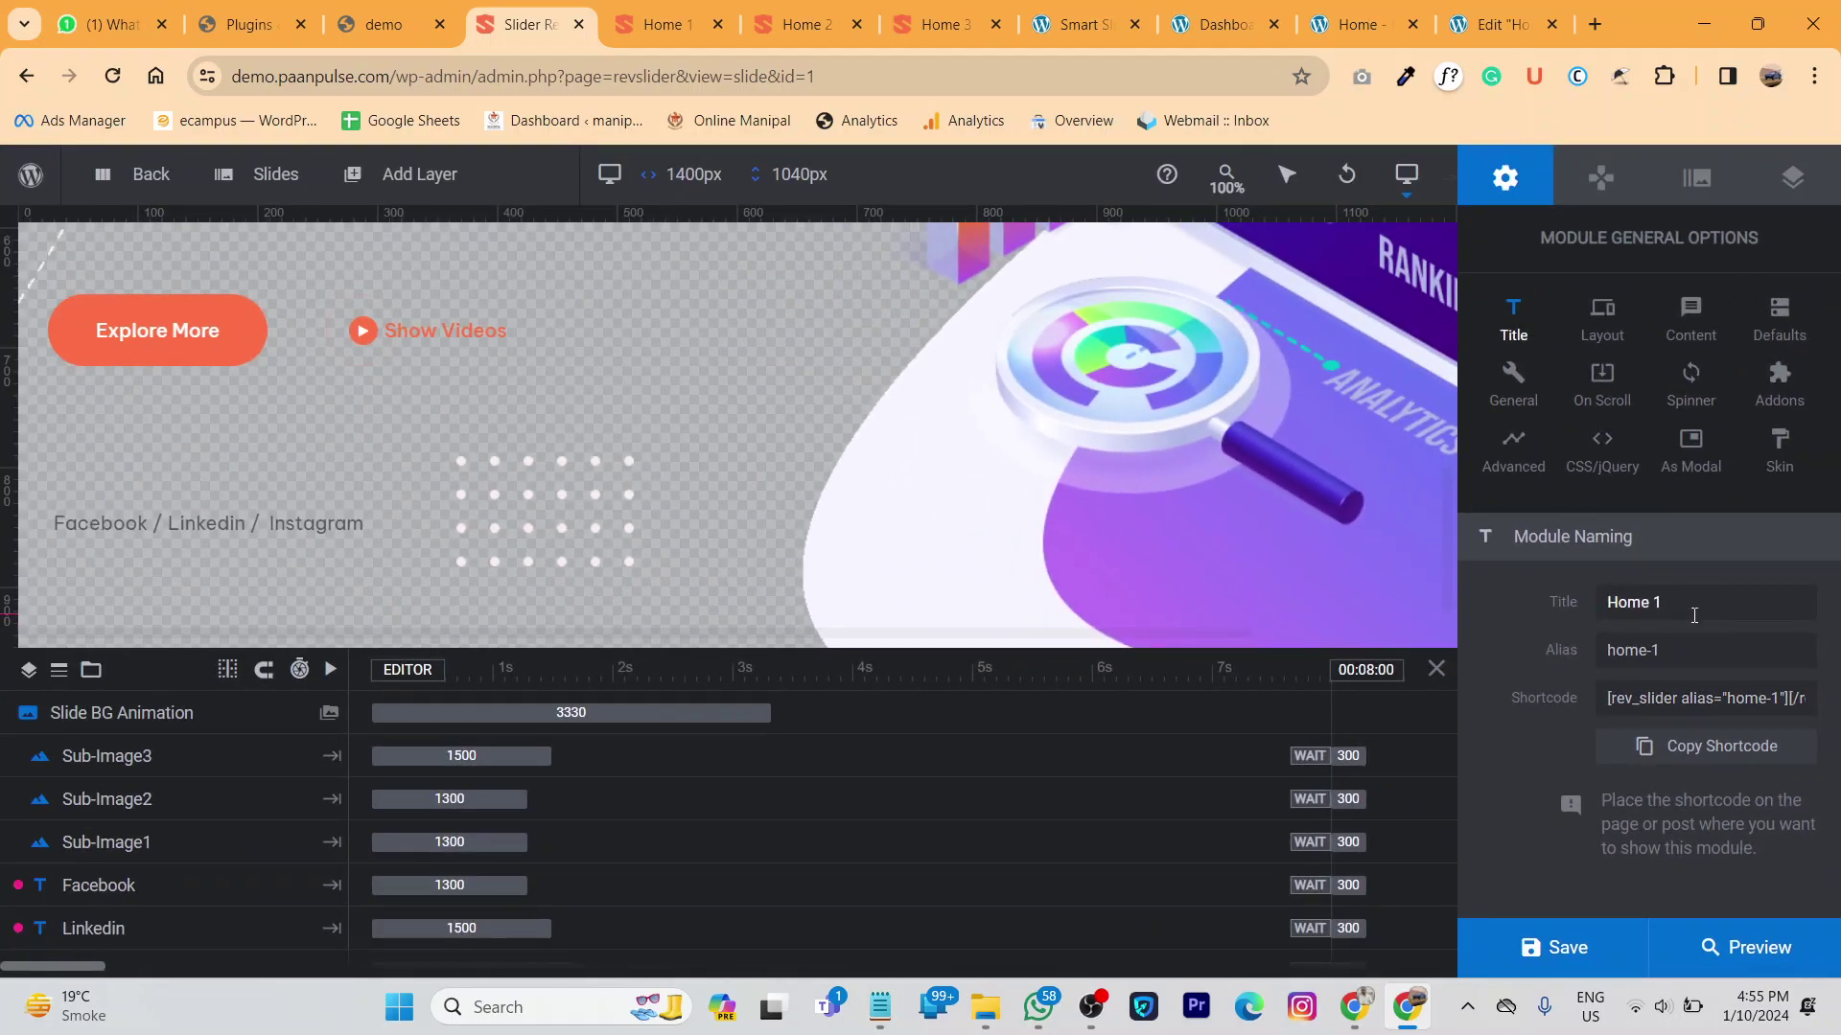
- Inspect the Sub-Image3, Sub-image2 and Sub-Image1 layers, then view the live Home 1 page
click(147, 759)
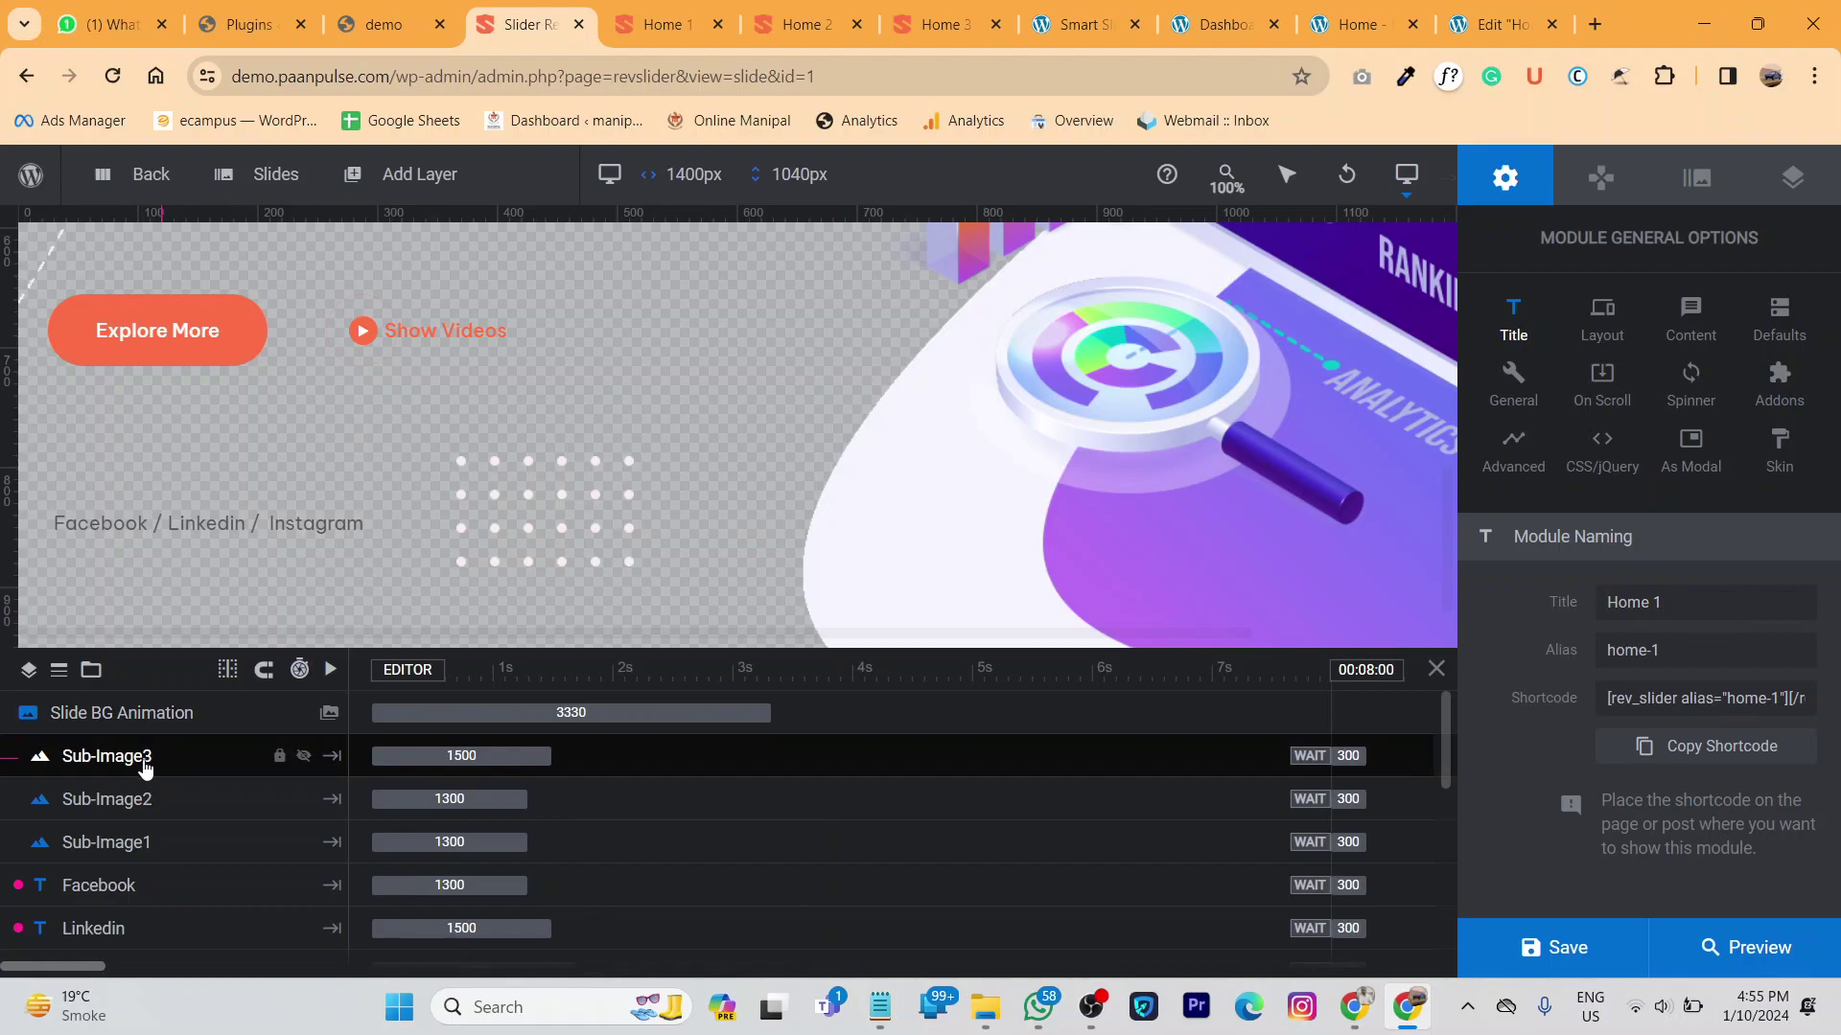
click(135, 801)
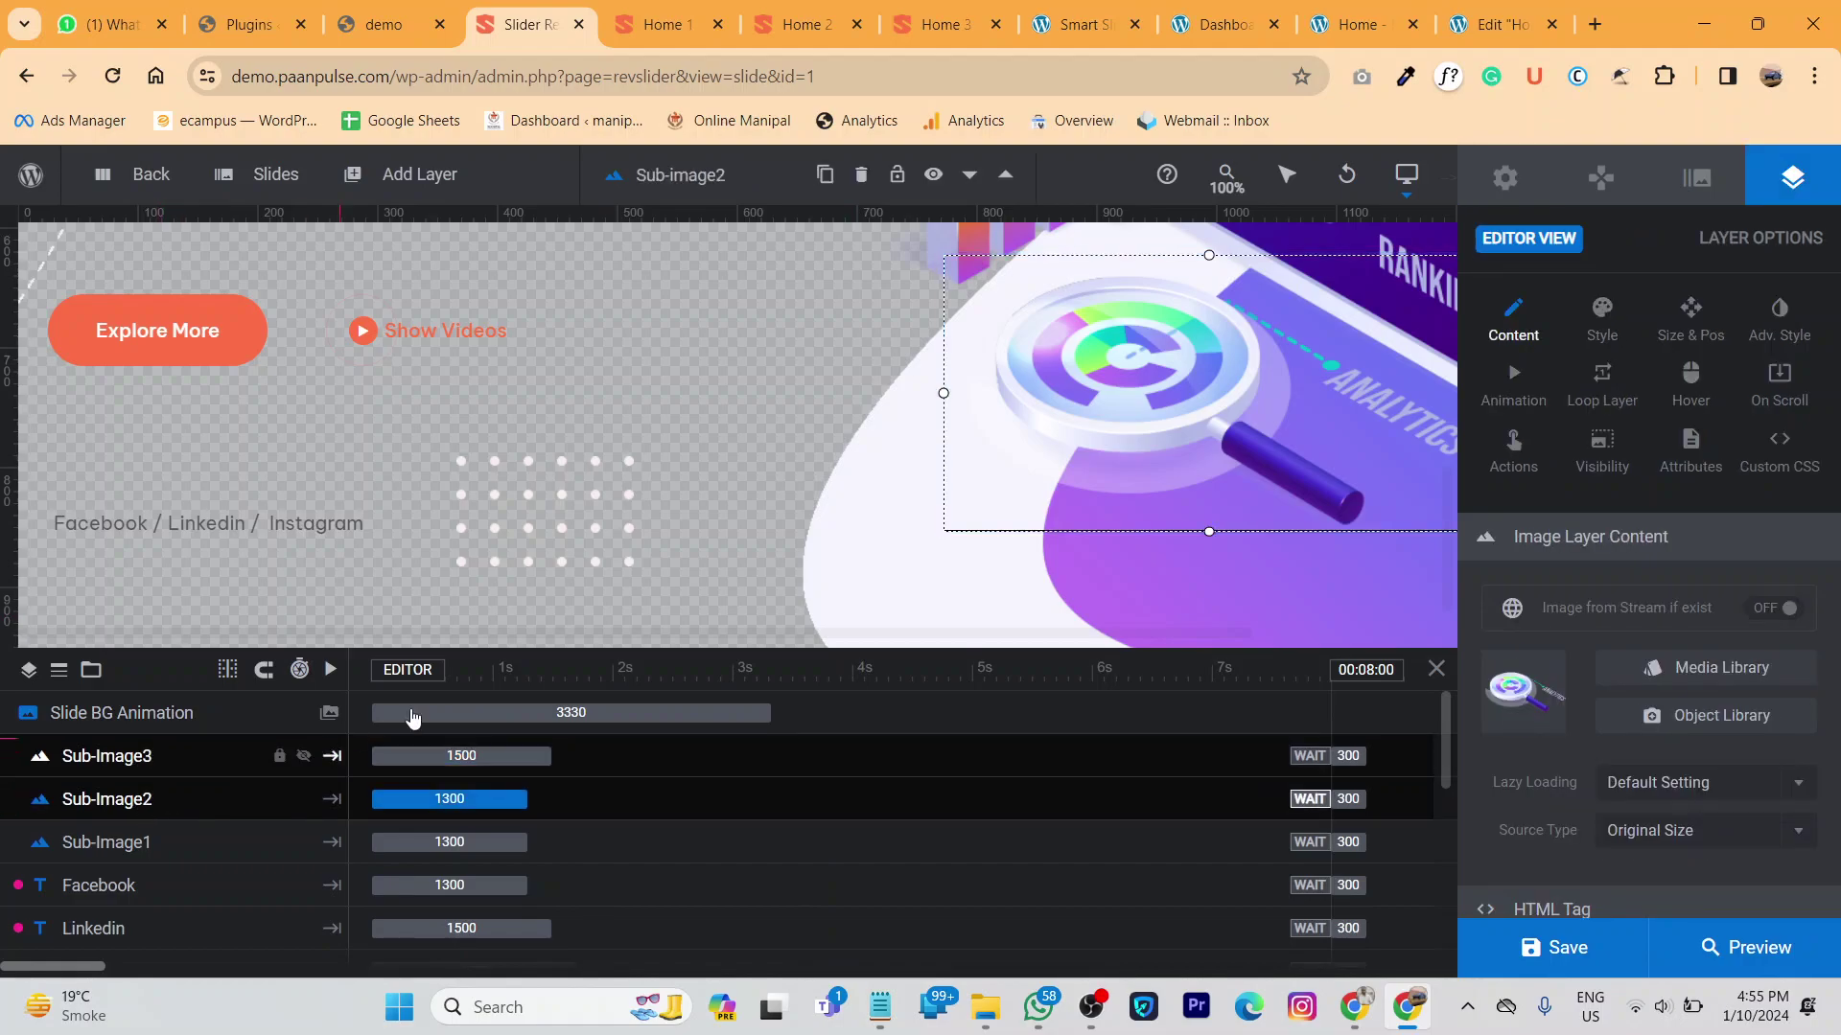
scroll(1072, 548, right, 3)
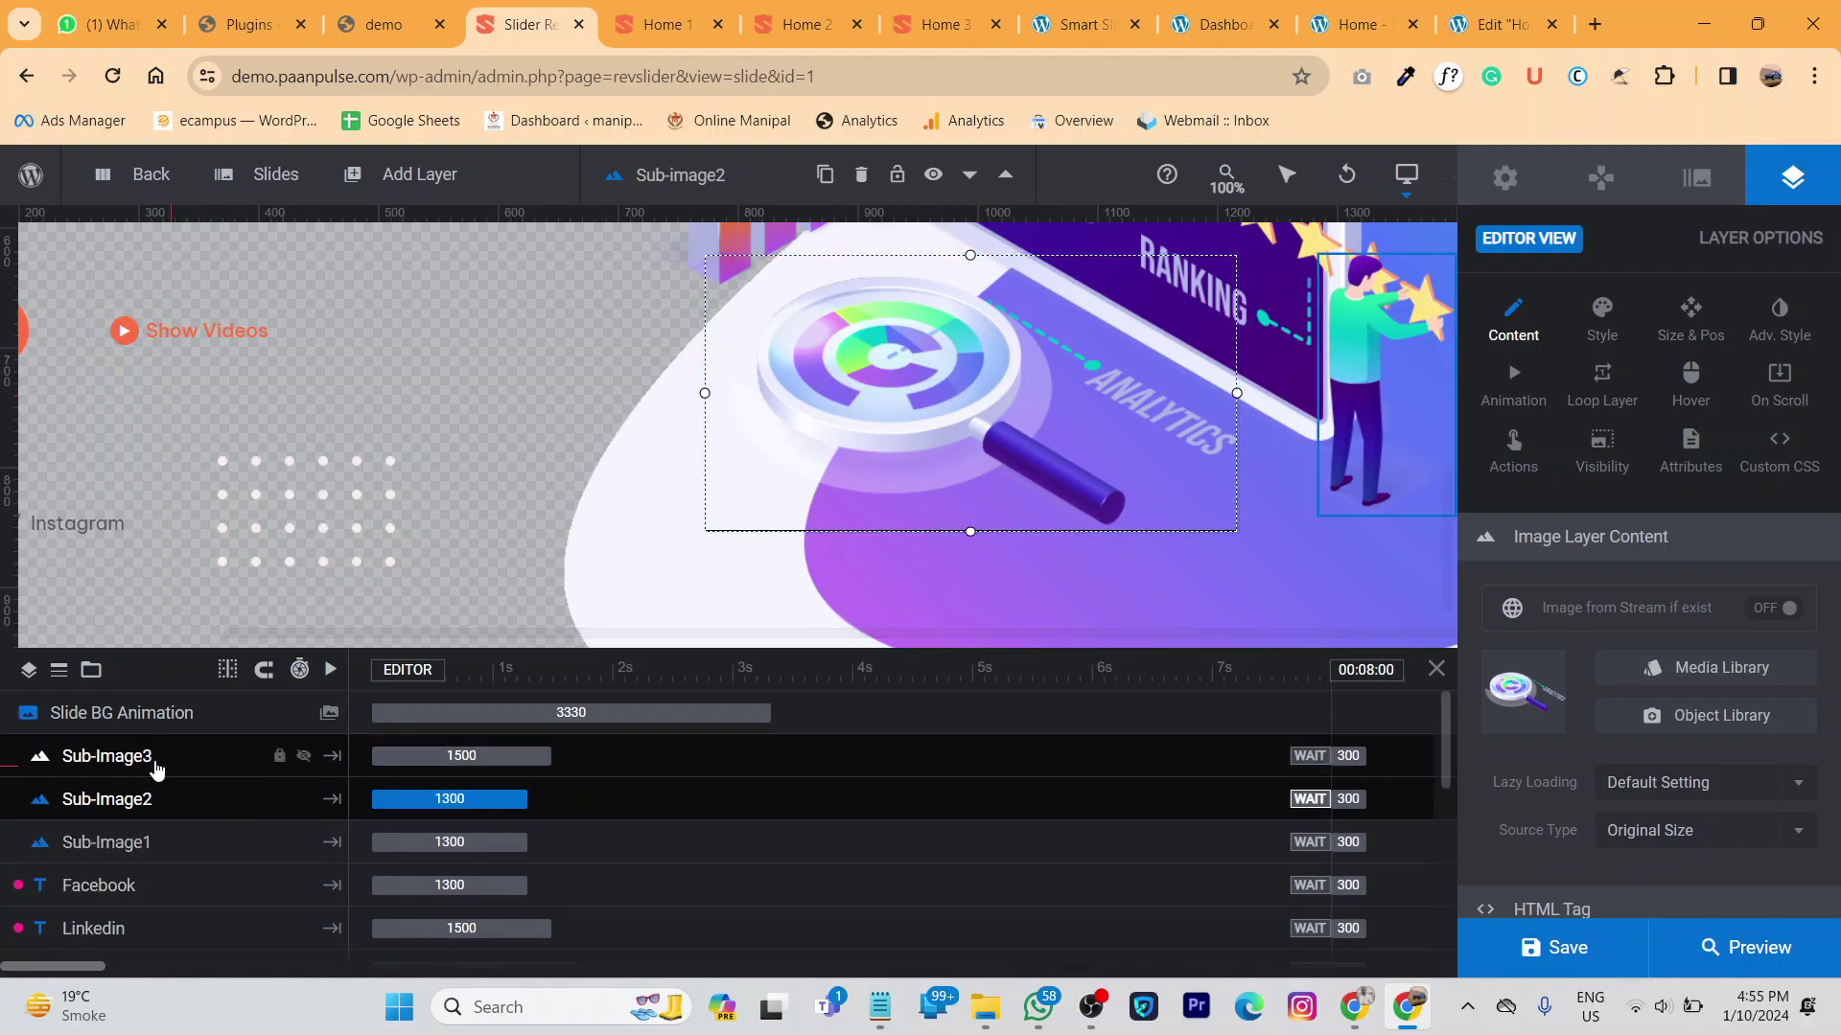
click(159, 757)
scroll(432, 592, up, 5)
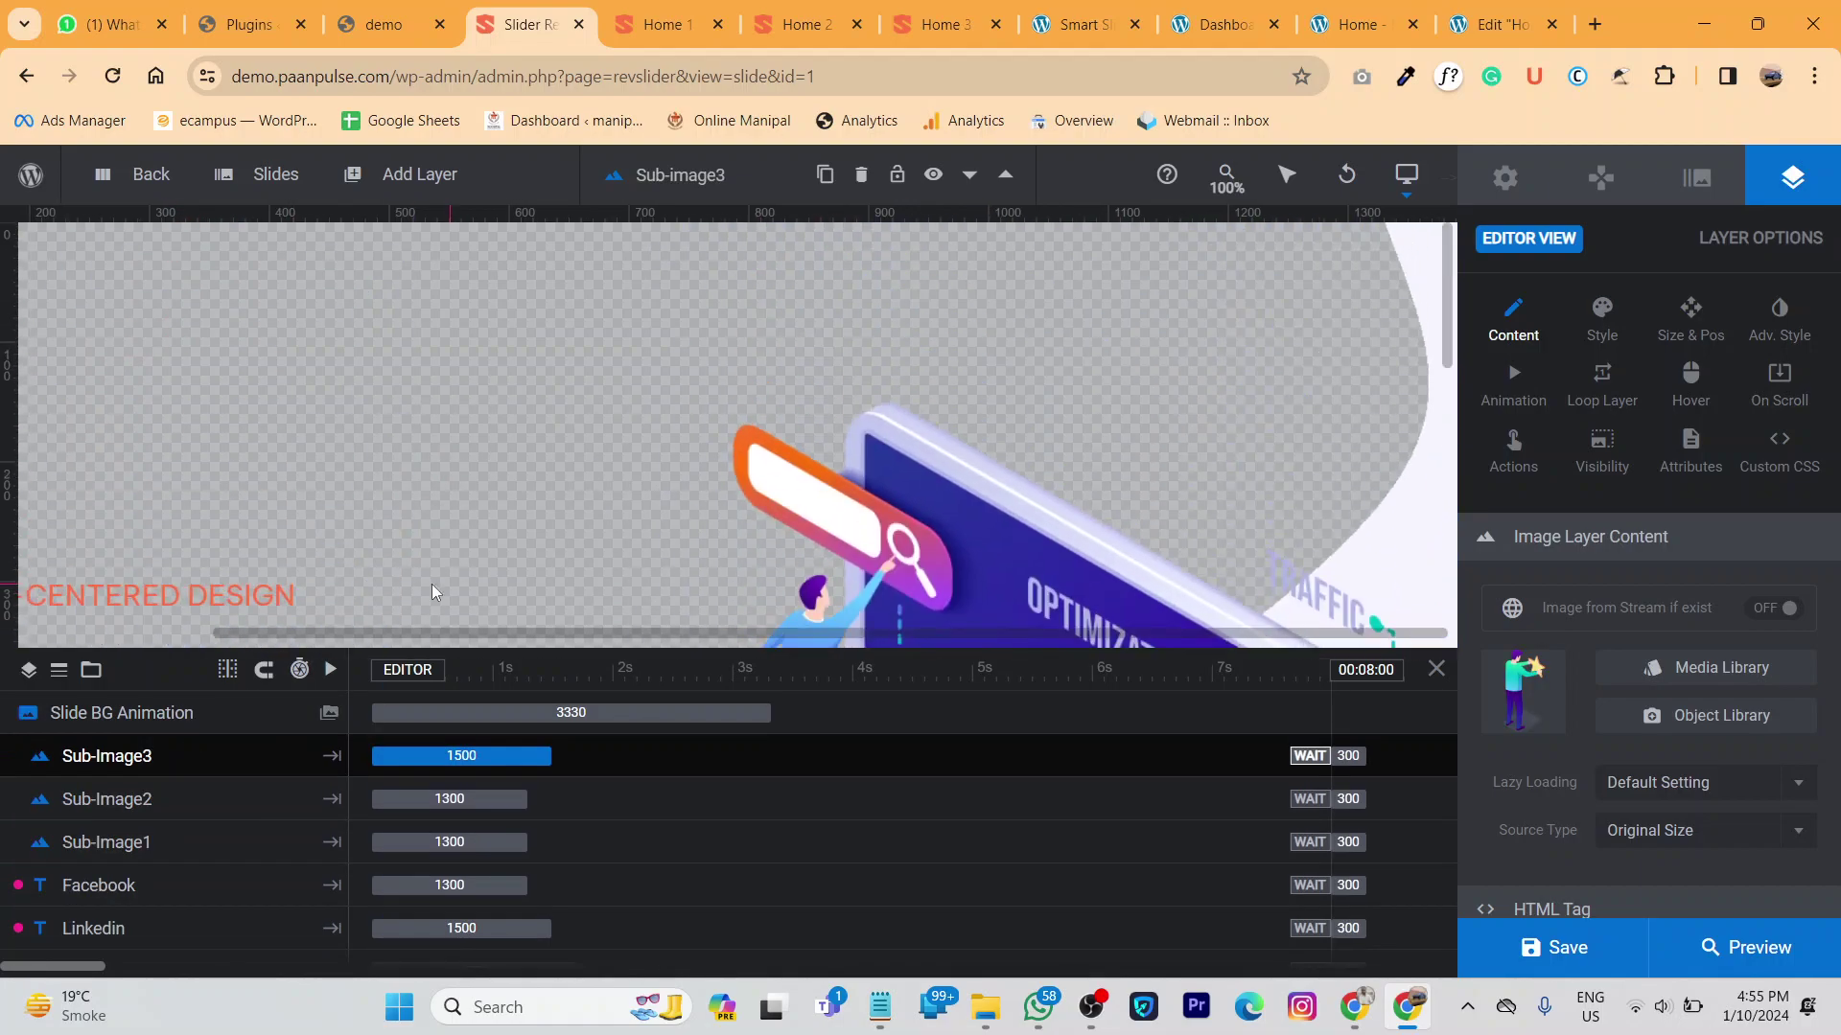
scroll(494, 324, down, 6)
scroll(494, 324, up, 1)
scroll(495, 324, left, 2)
scroll(495, 324, right, 2)
scroll(495, 324, up, 2)
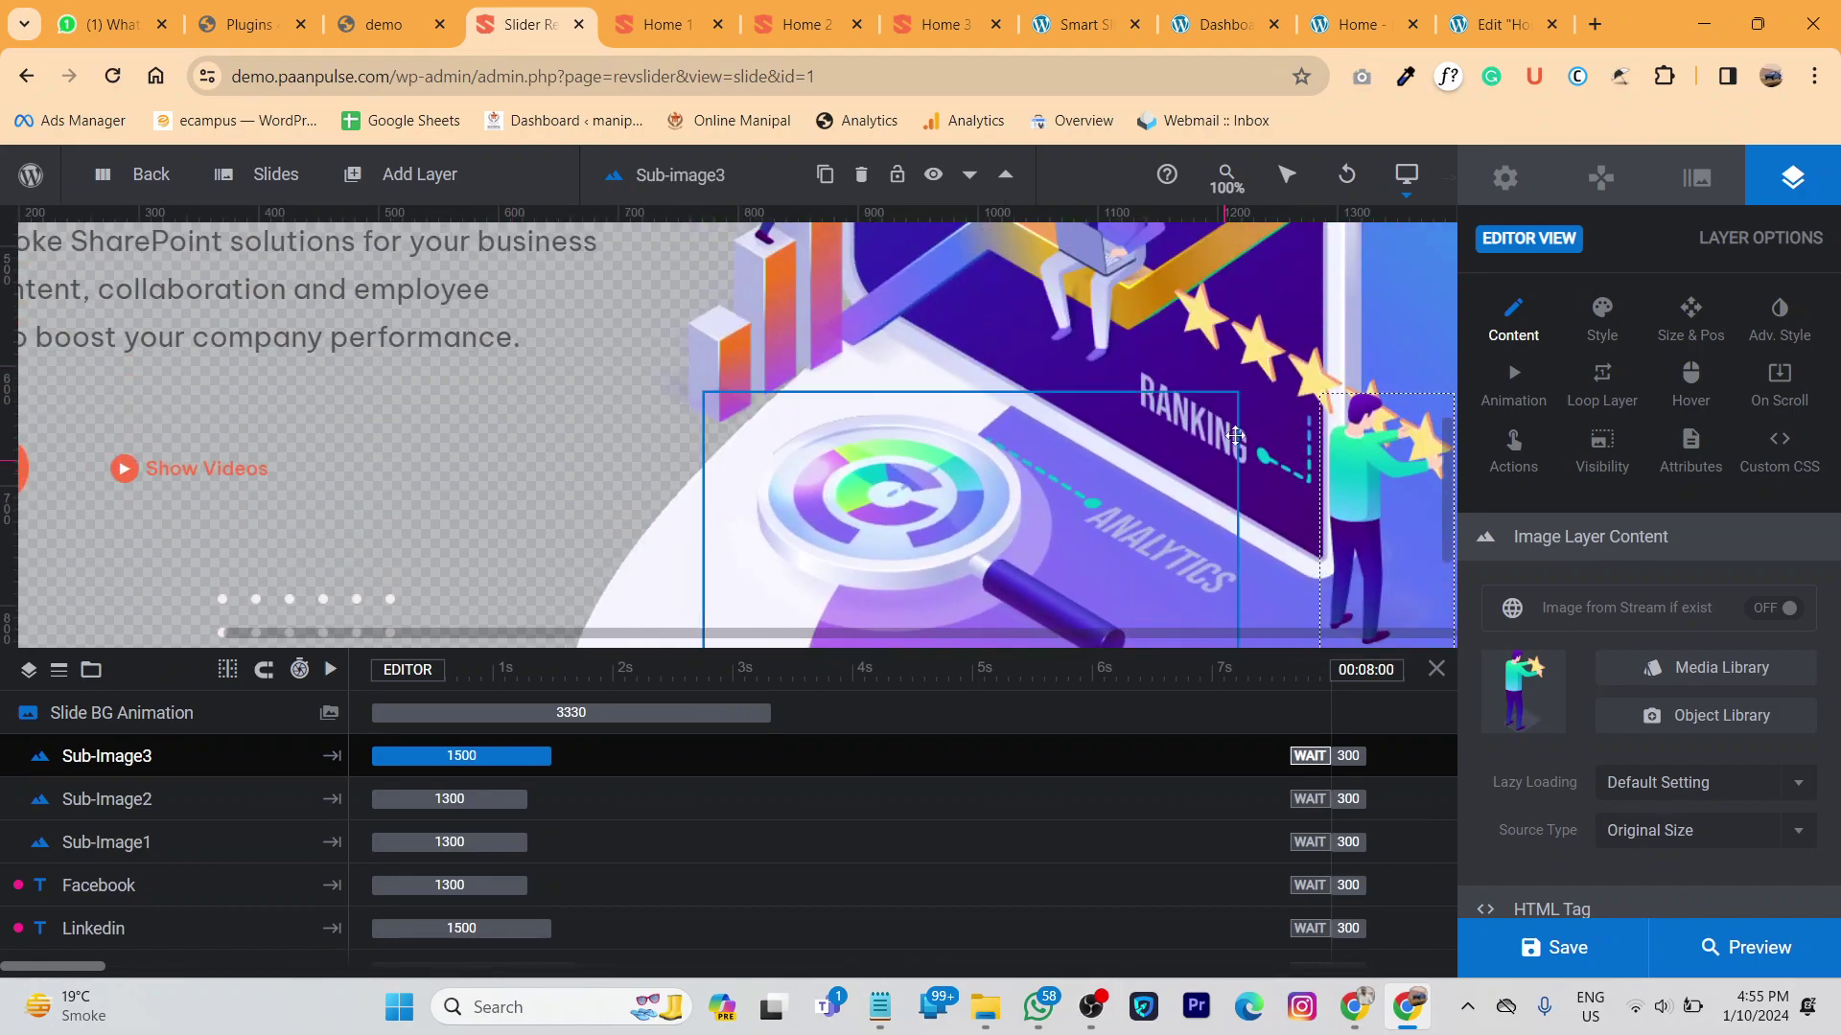
click(125, 856)
scroll(881, 625, down, 1)
scroll(882, 625, up, 5)
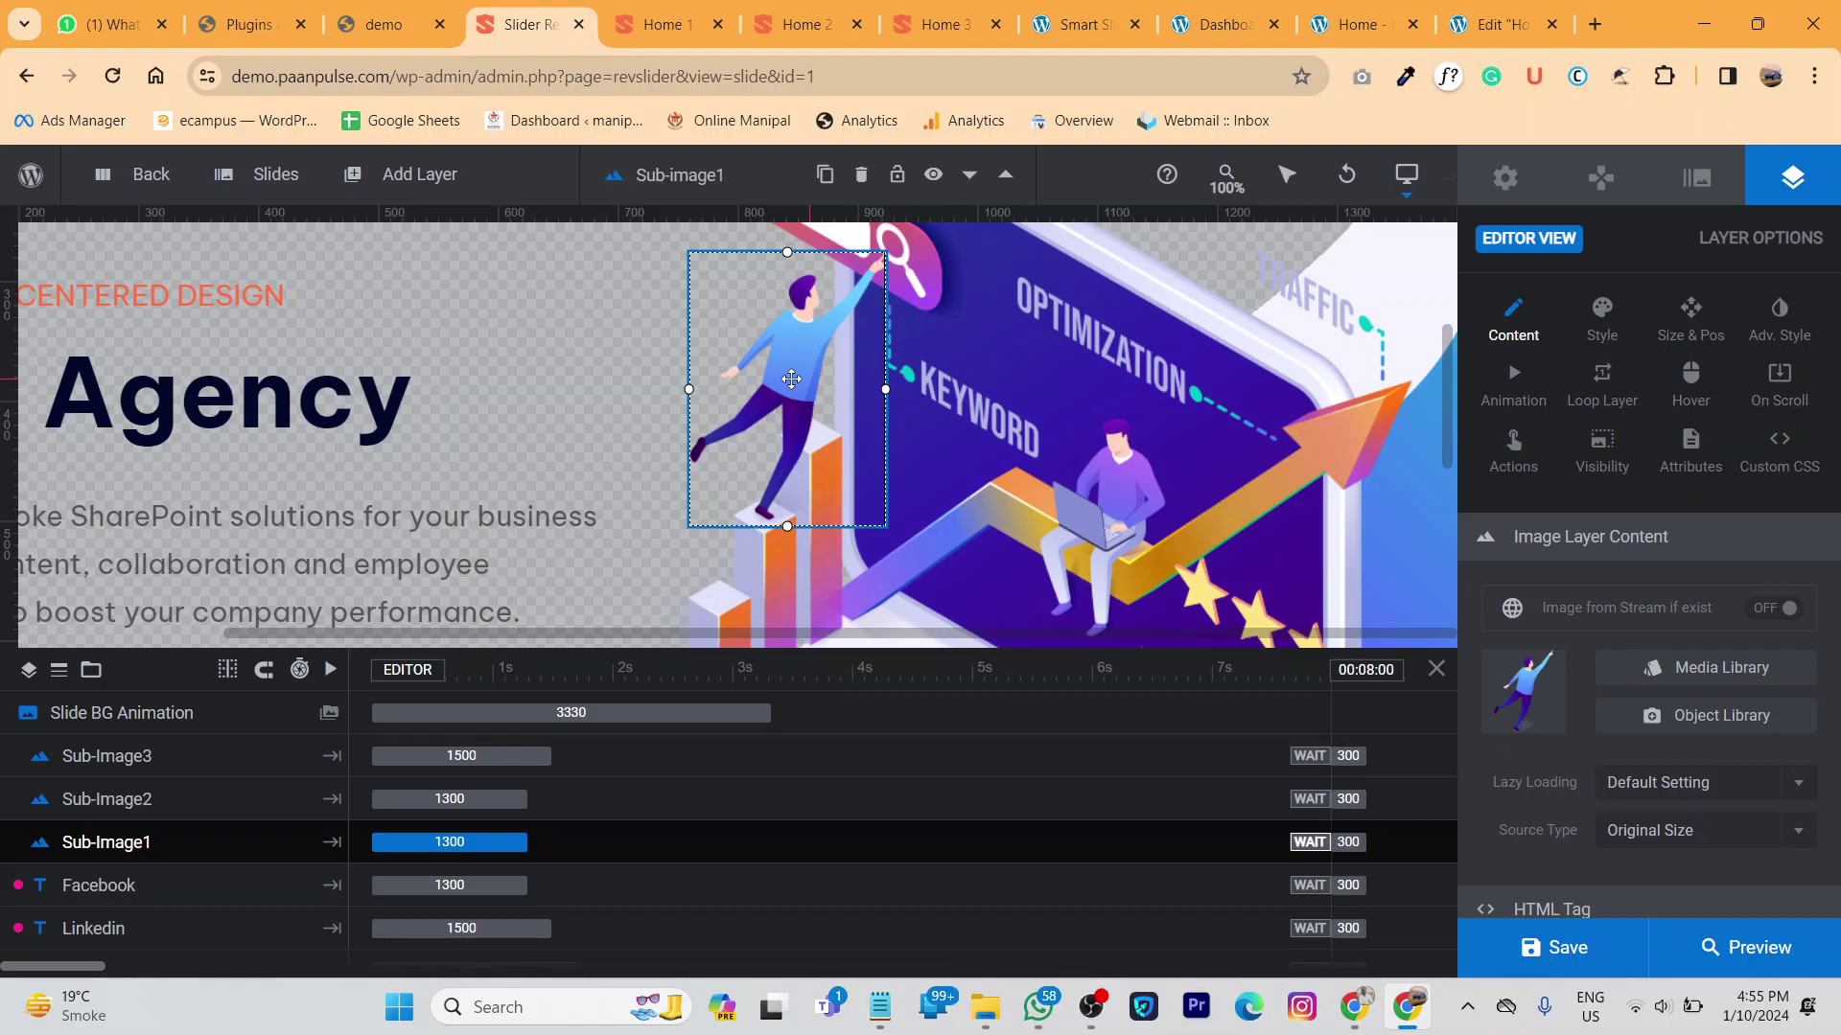
click(662, 24)
scroll(1316, 508, down, 1)
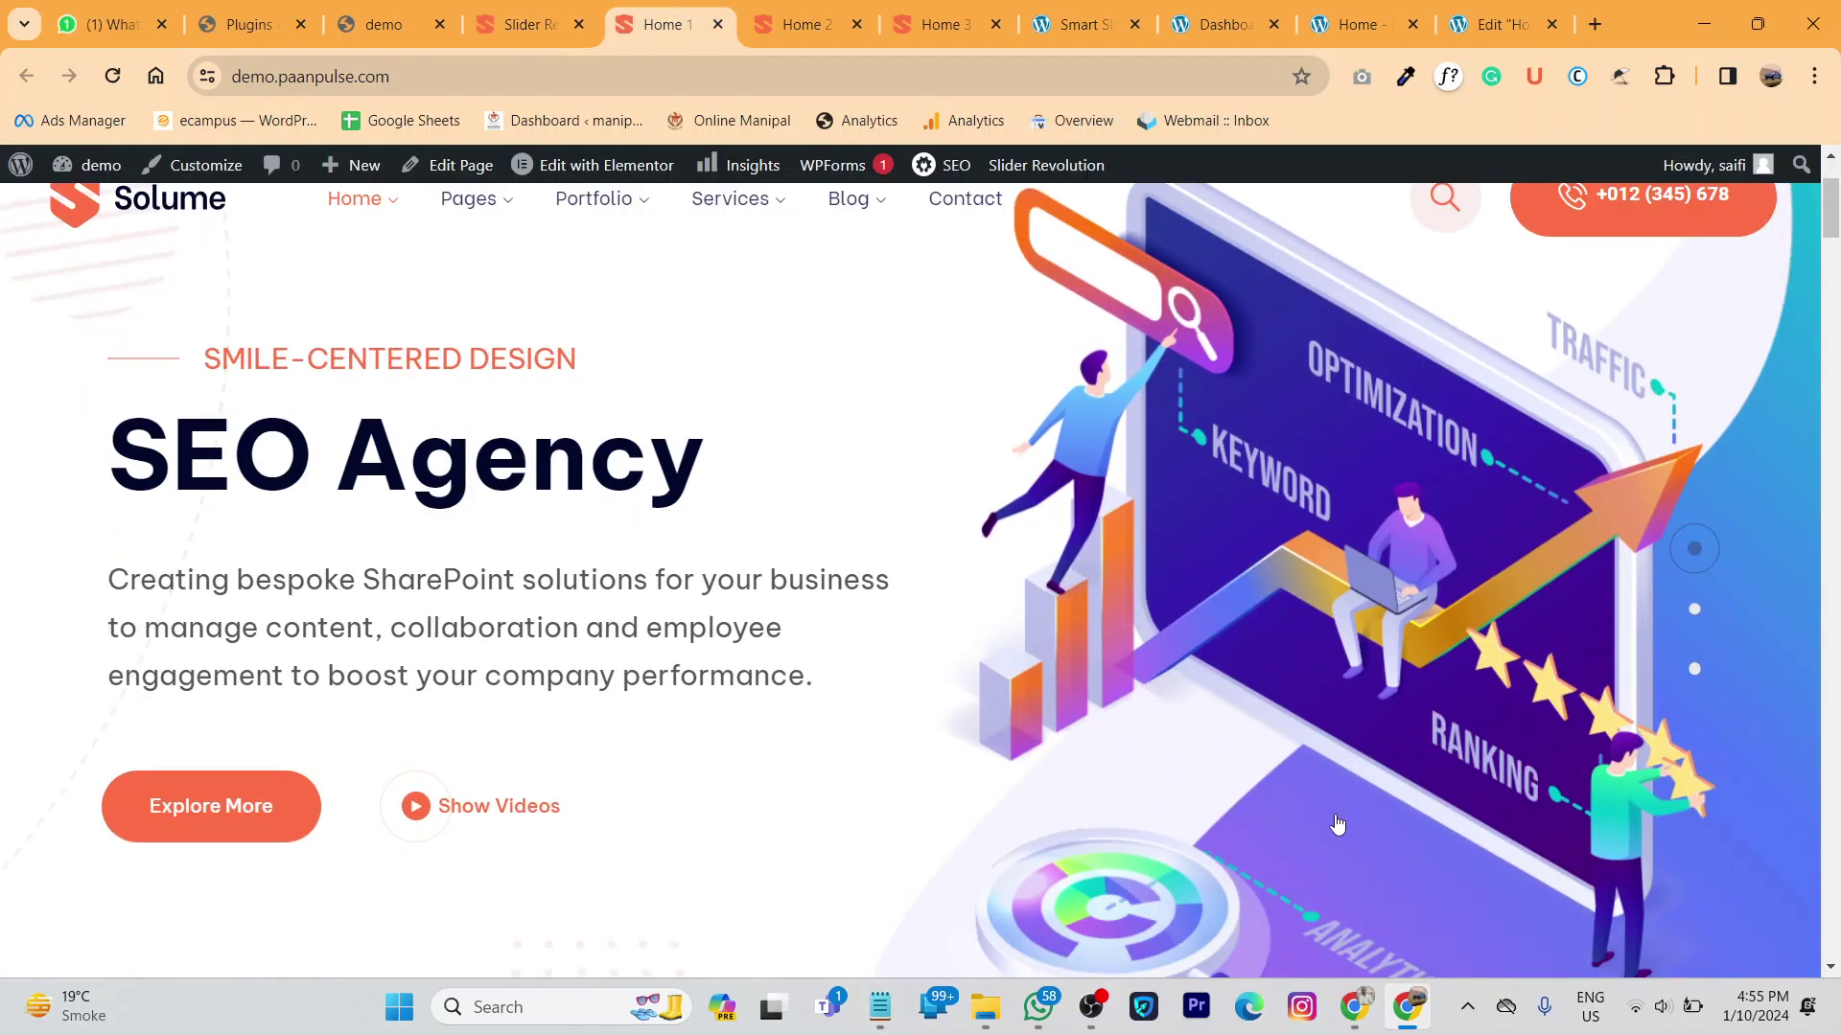
- Watch the Home 1 SEO Agency hero slider, then open a new Chrome window
scroll(1577, 774, down, 1)
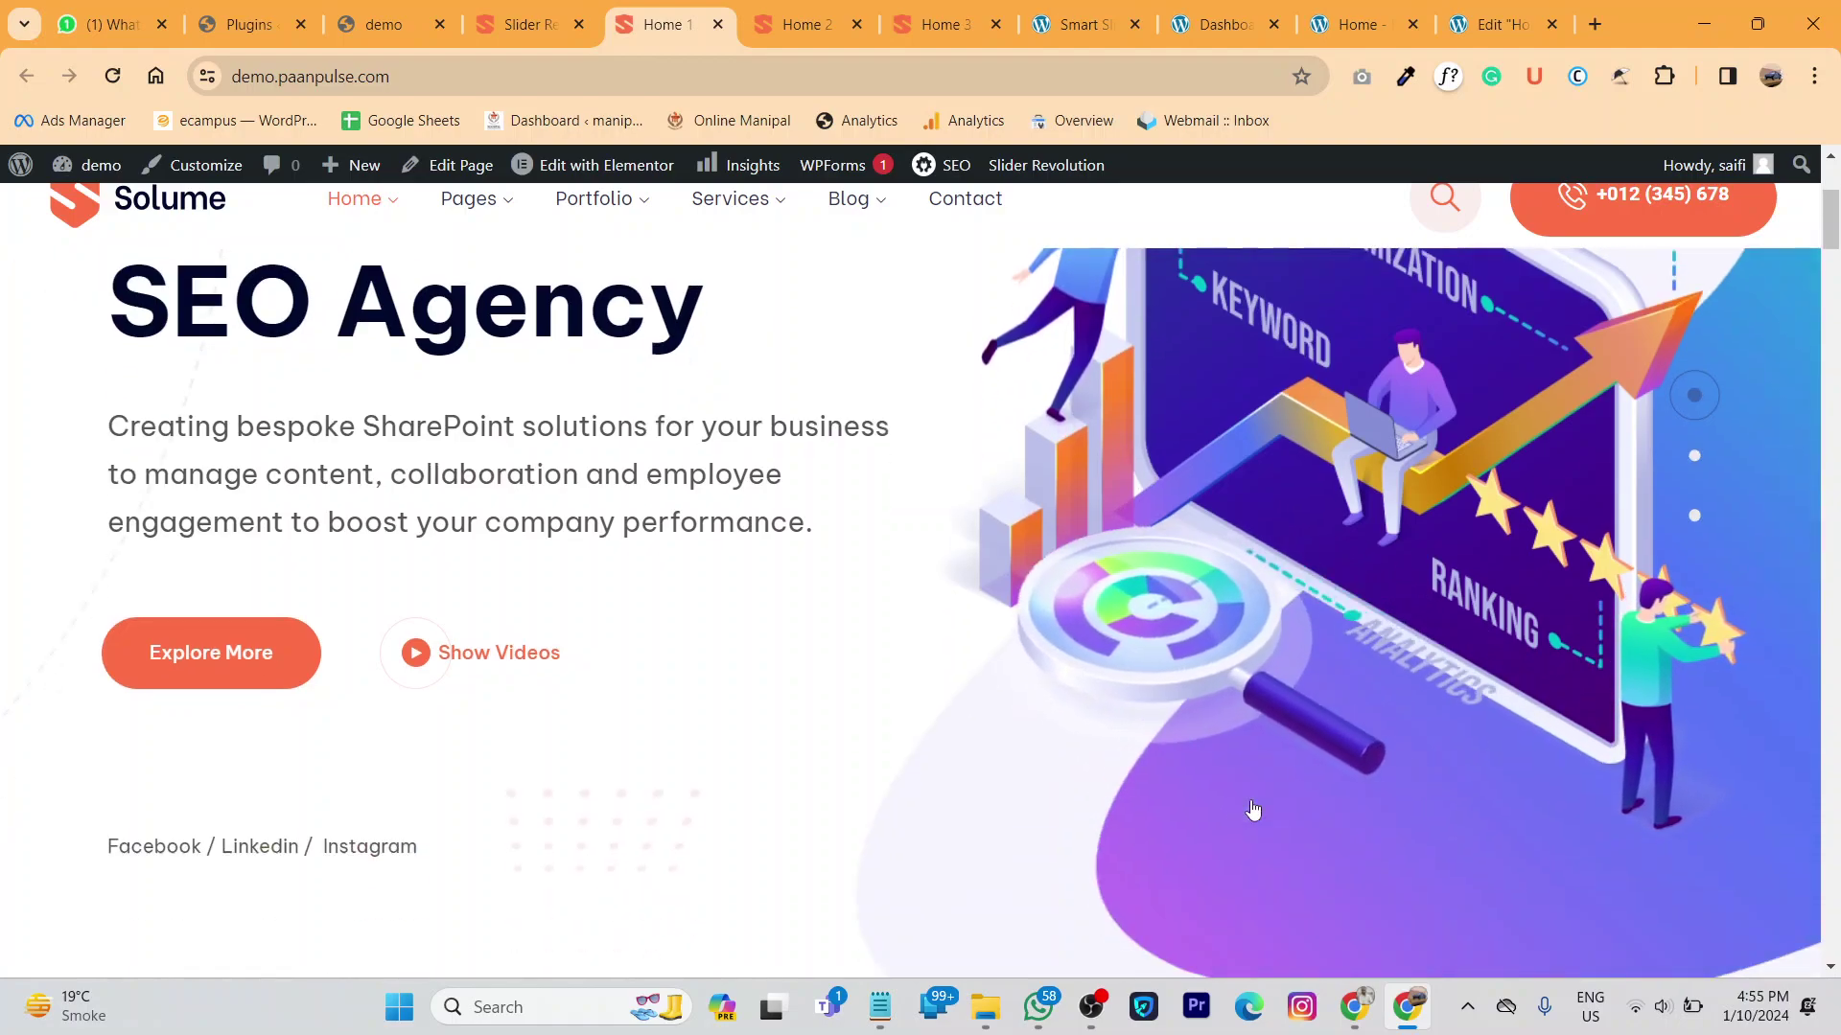
scroll(1594, 765, up, 2)
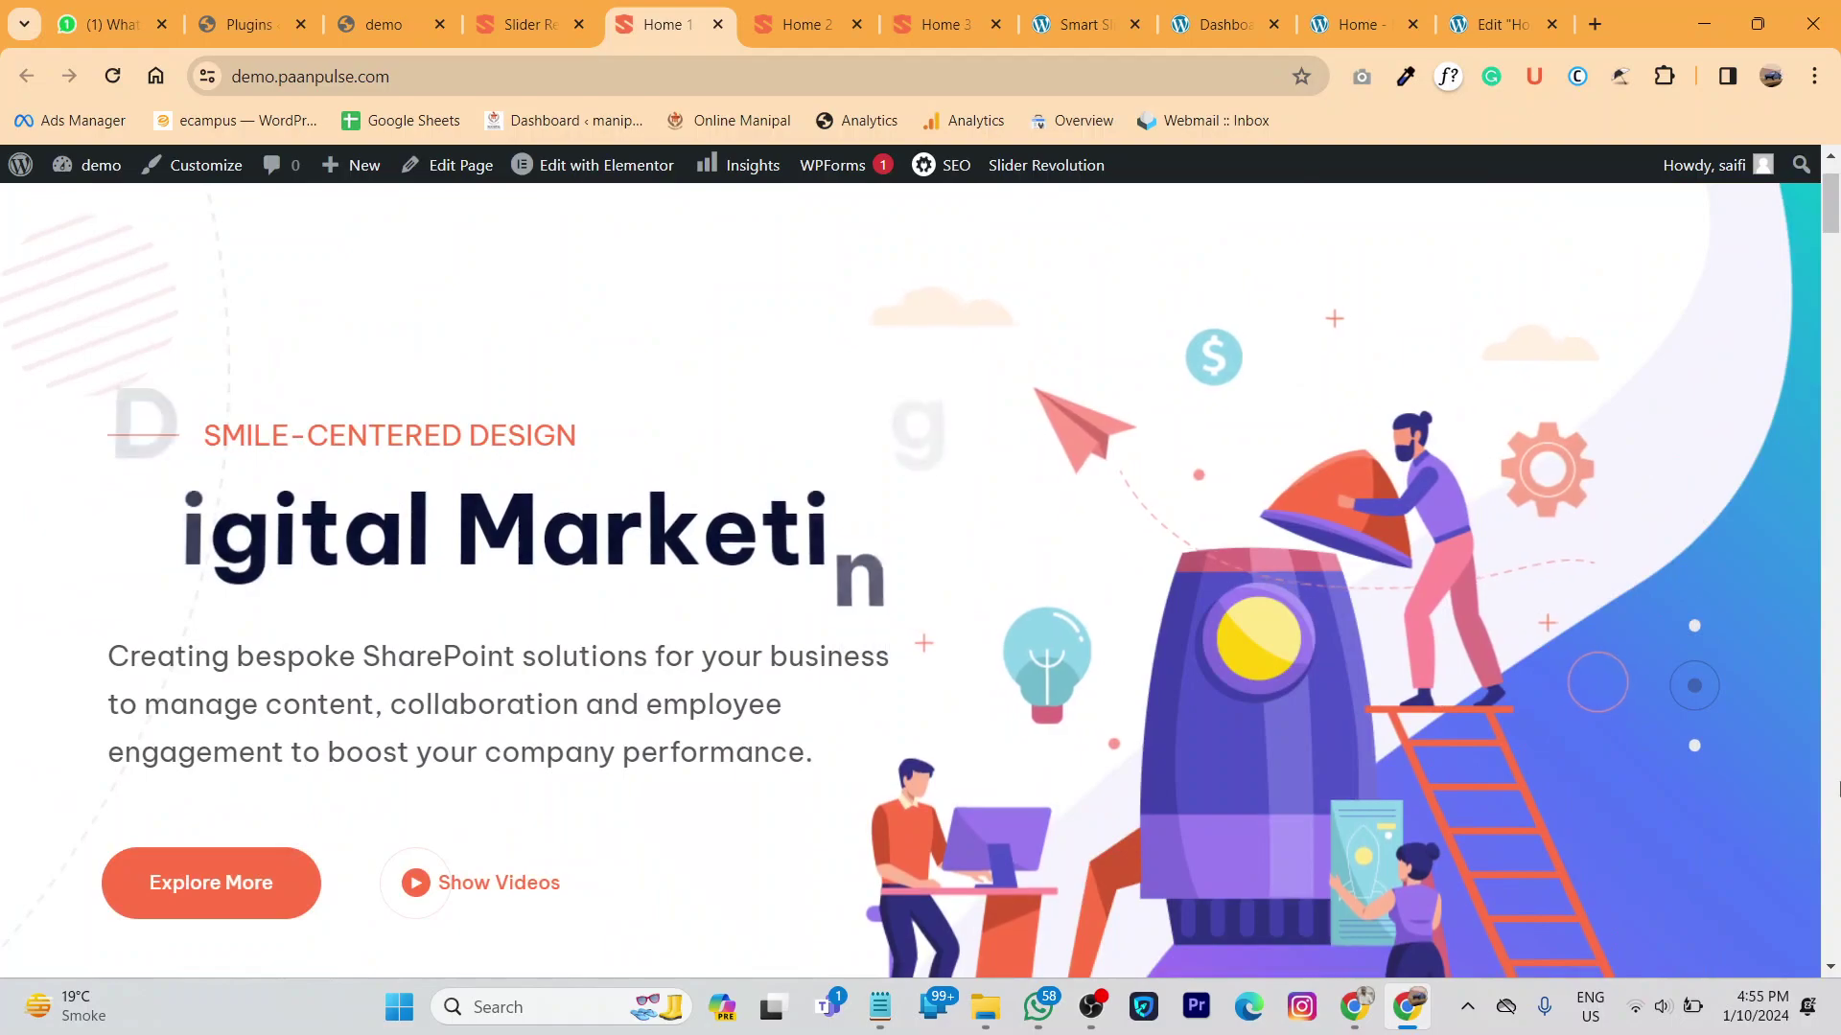
scroll(1508, 831, down, 1)
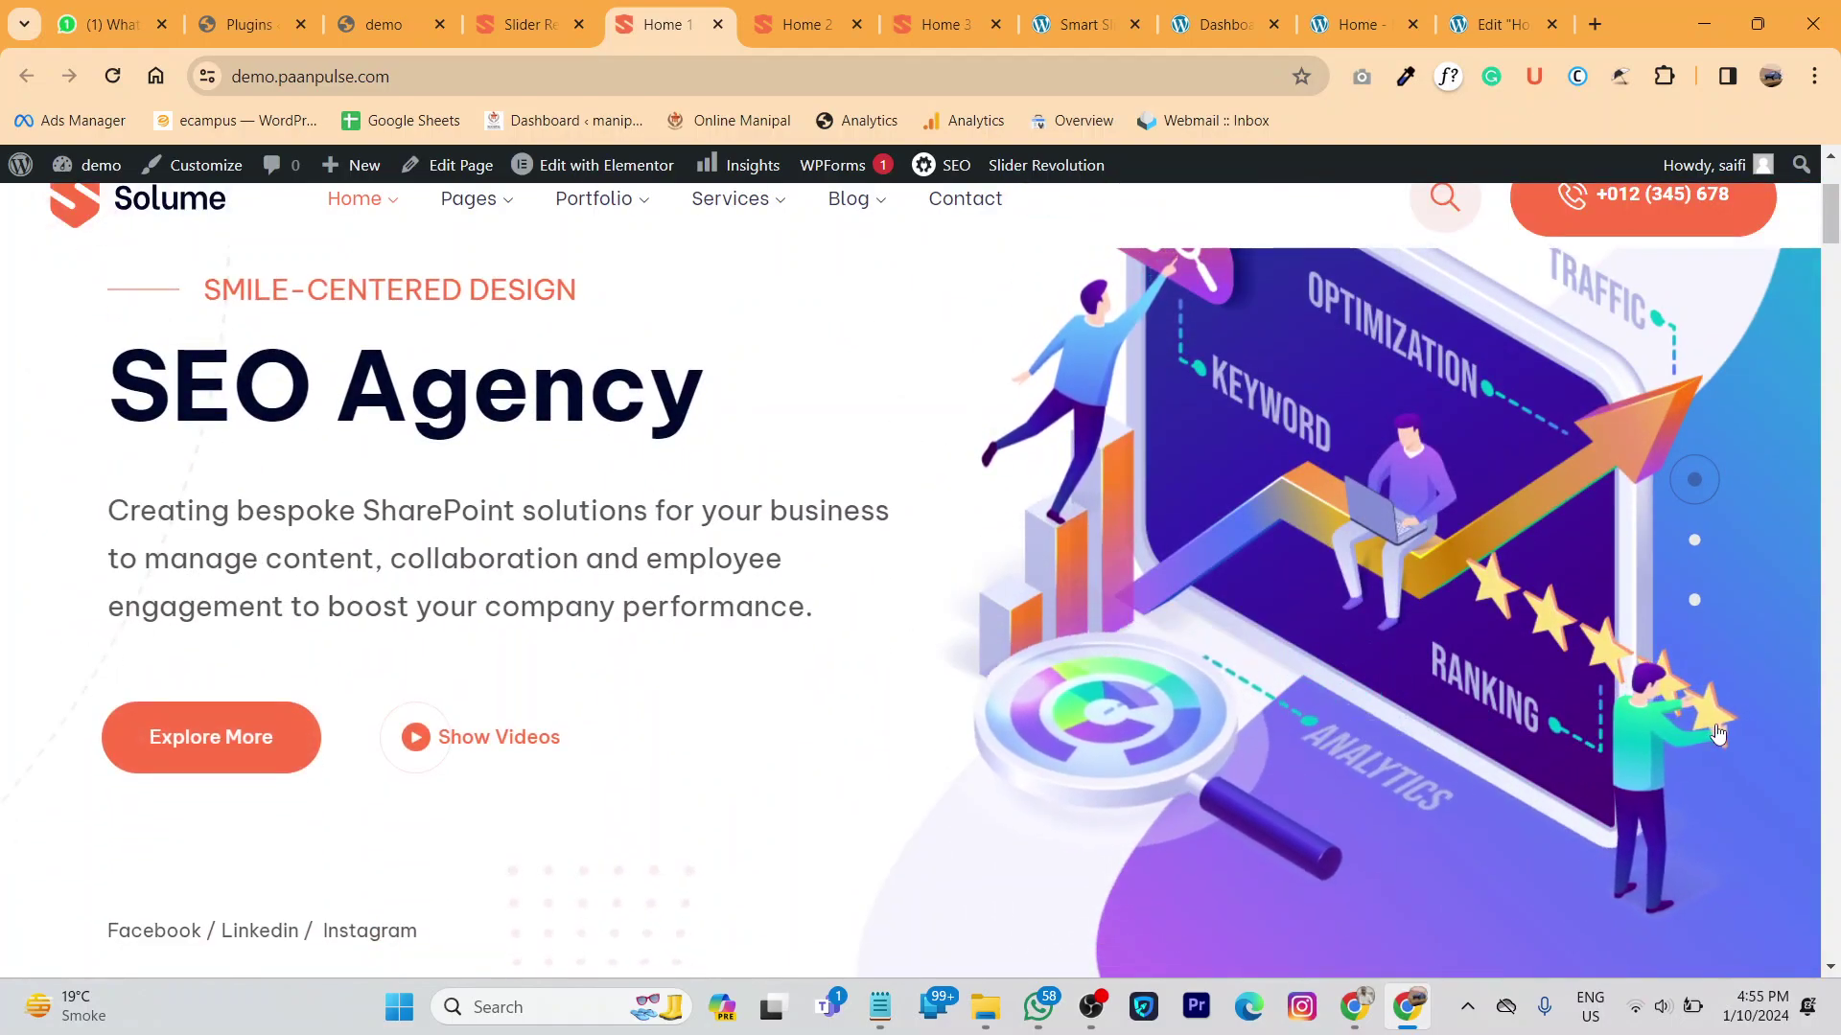
scroll(1393, 689, up, 2)
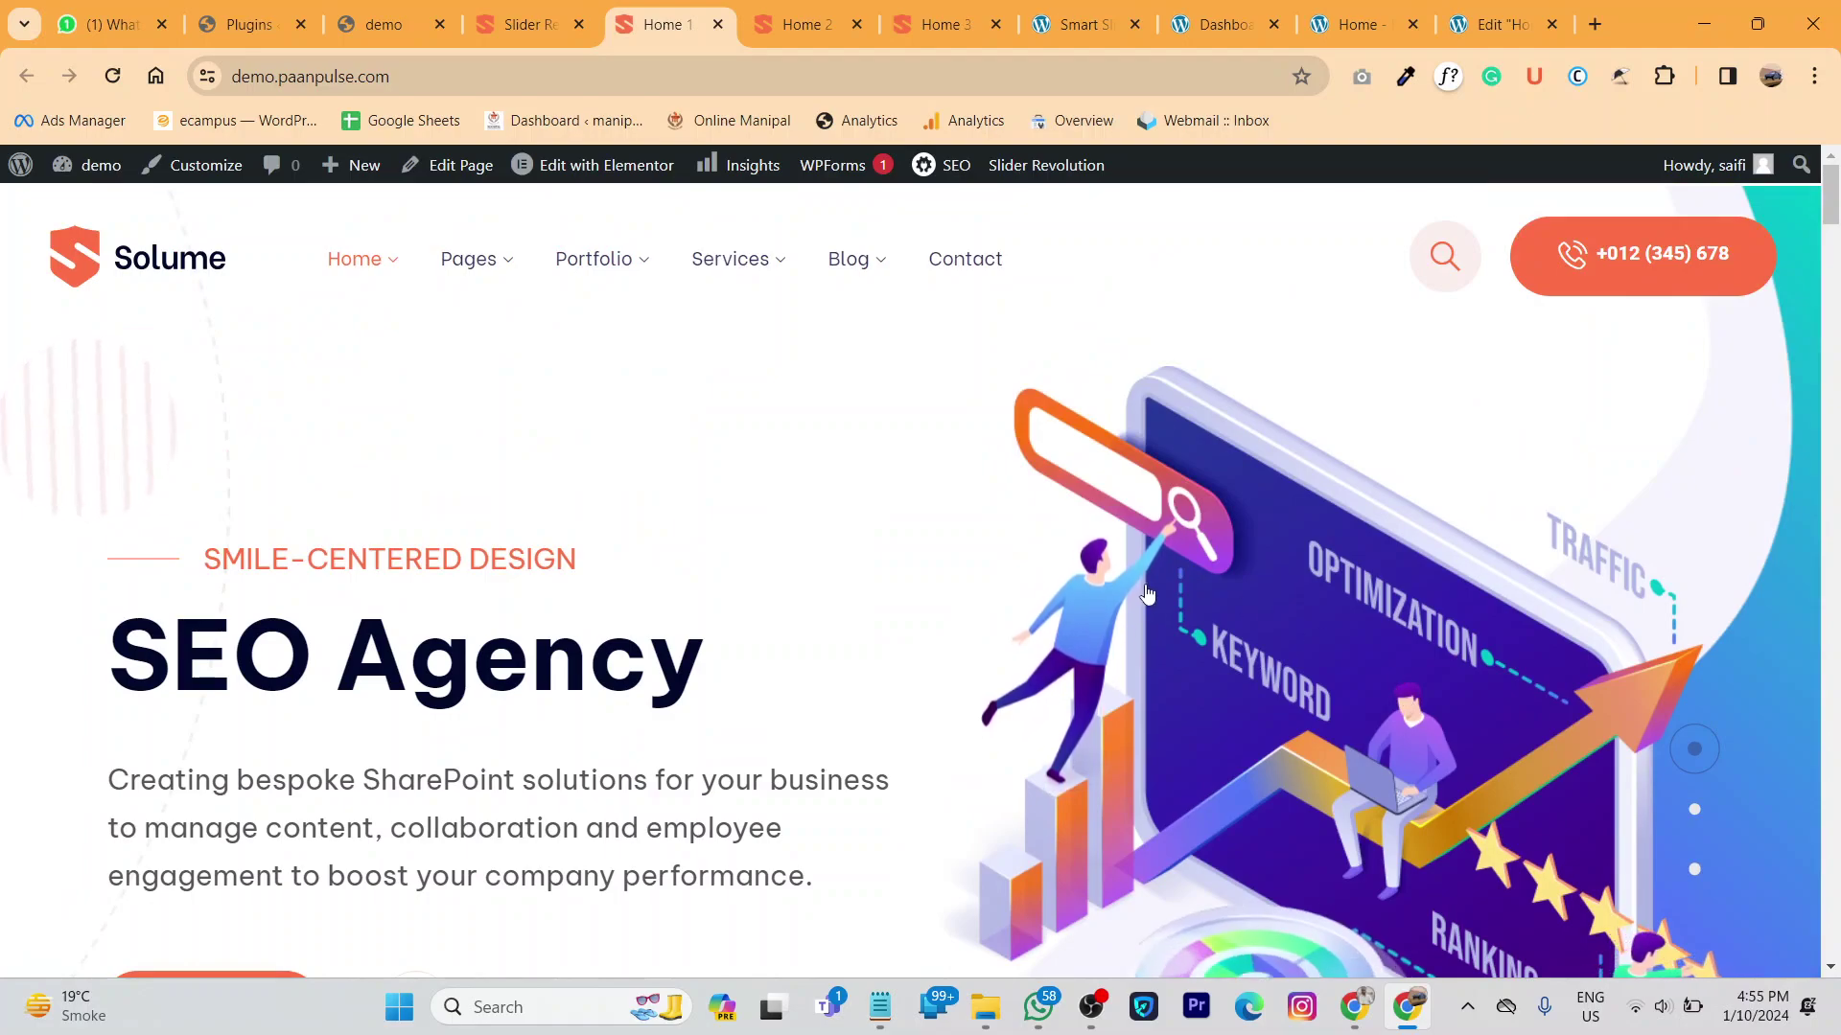
key(ctrl+n)
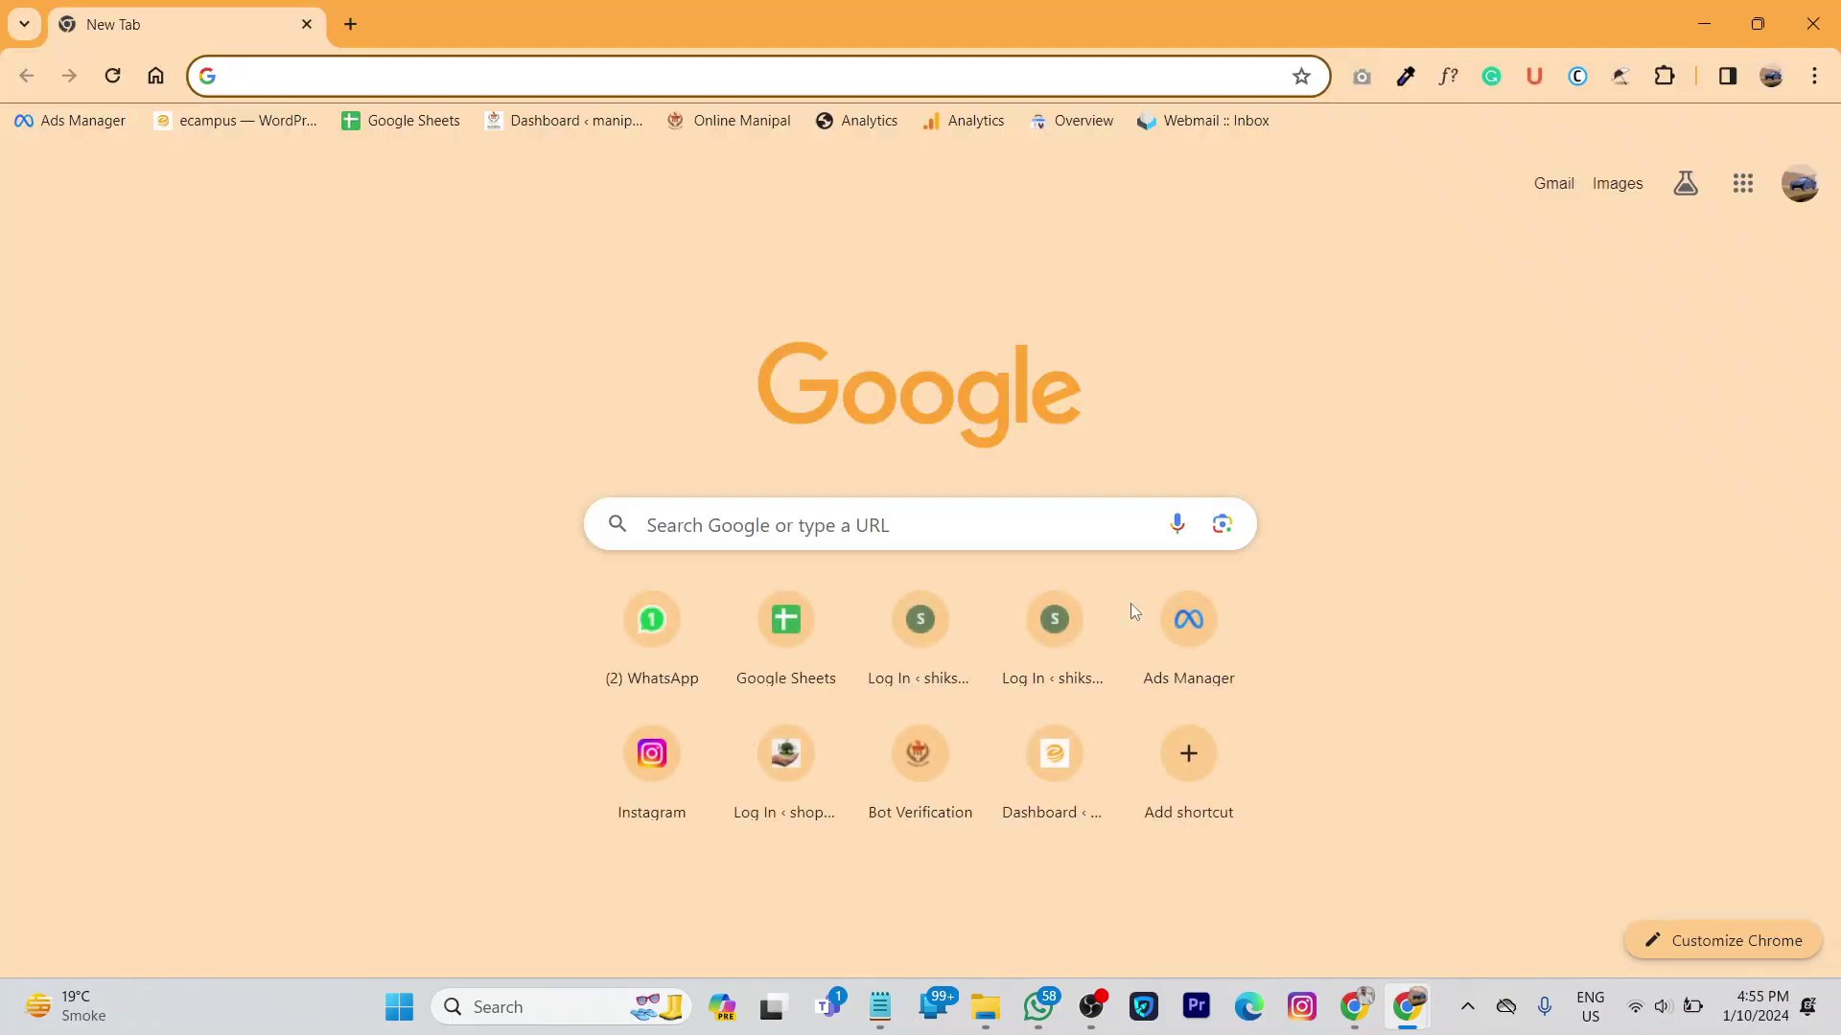
- Search Google for 'solume theme' and open its ThemeForest product page
text(solume theme)
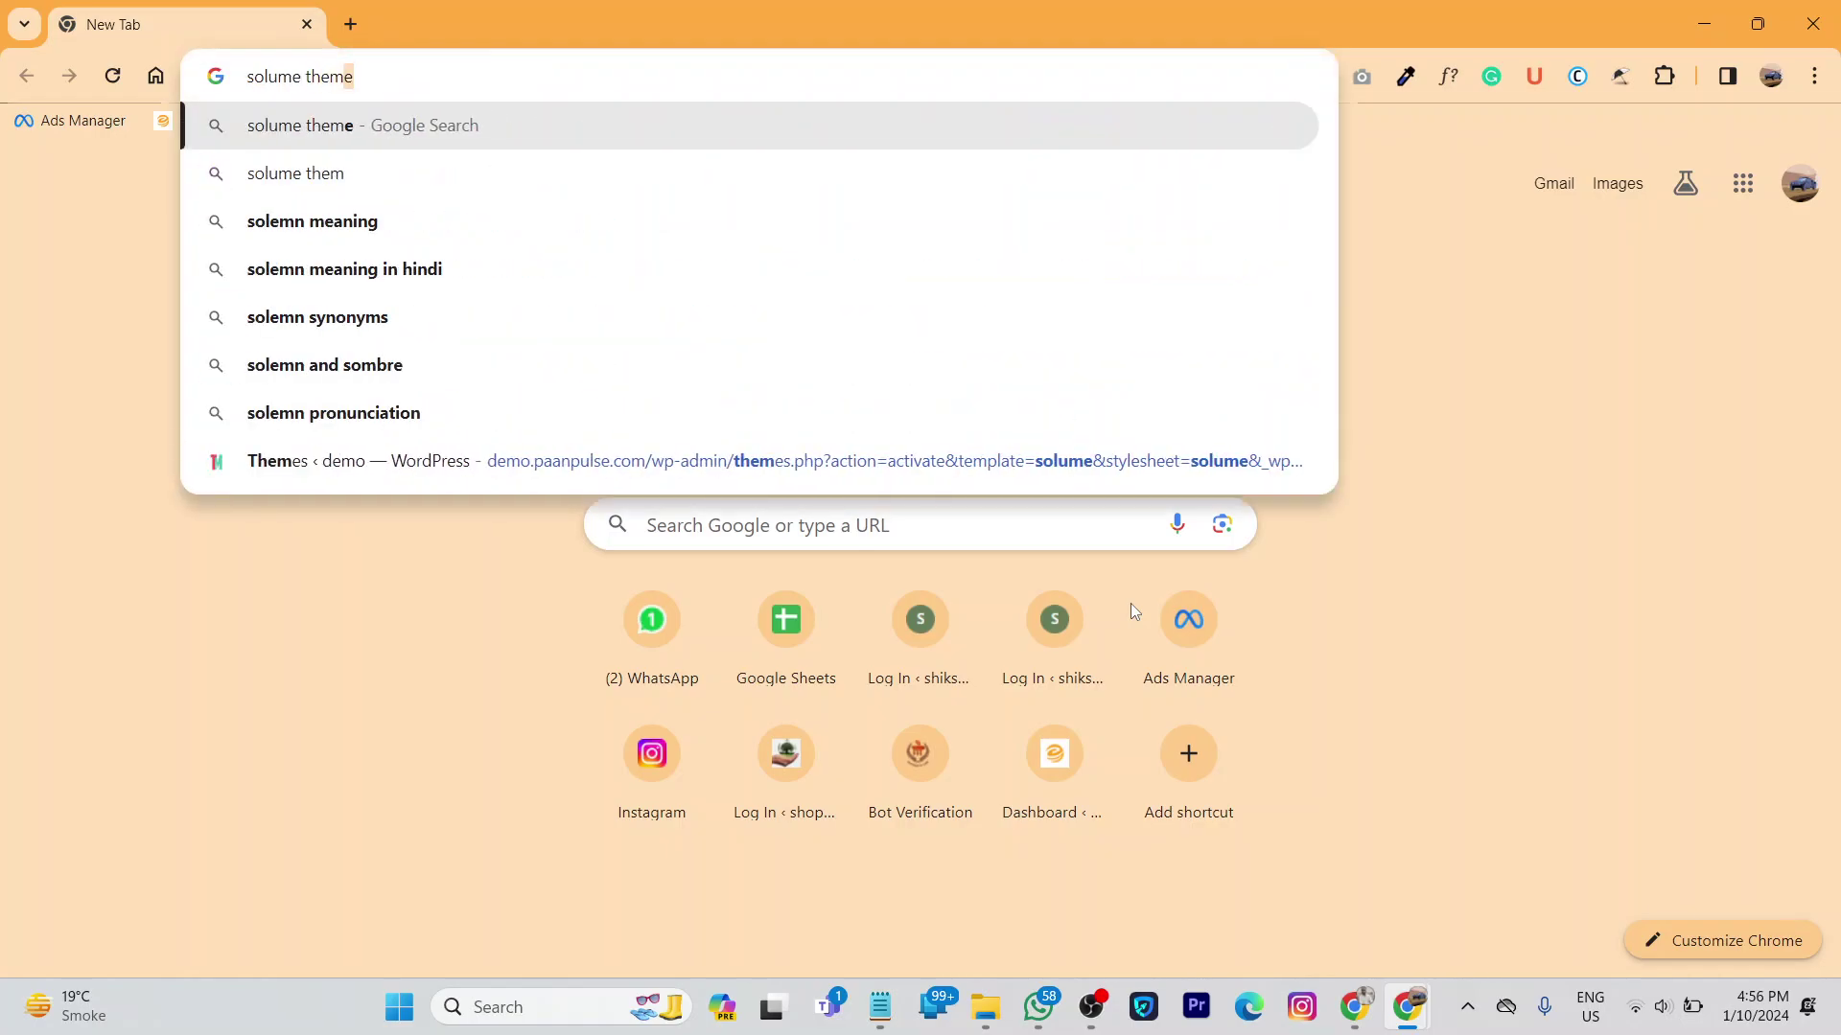
key(Return)
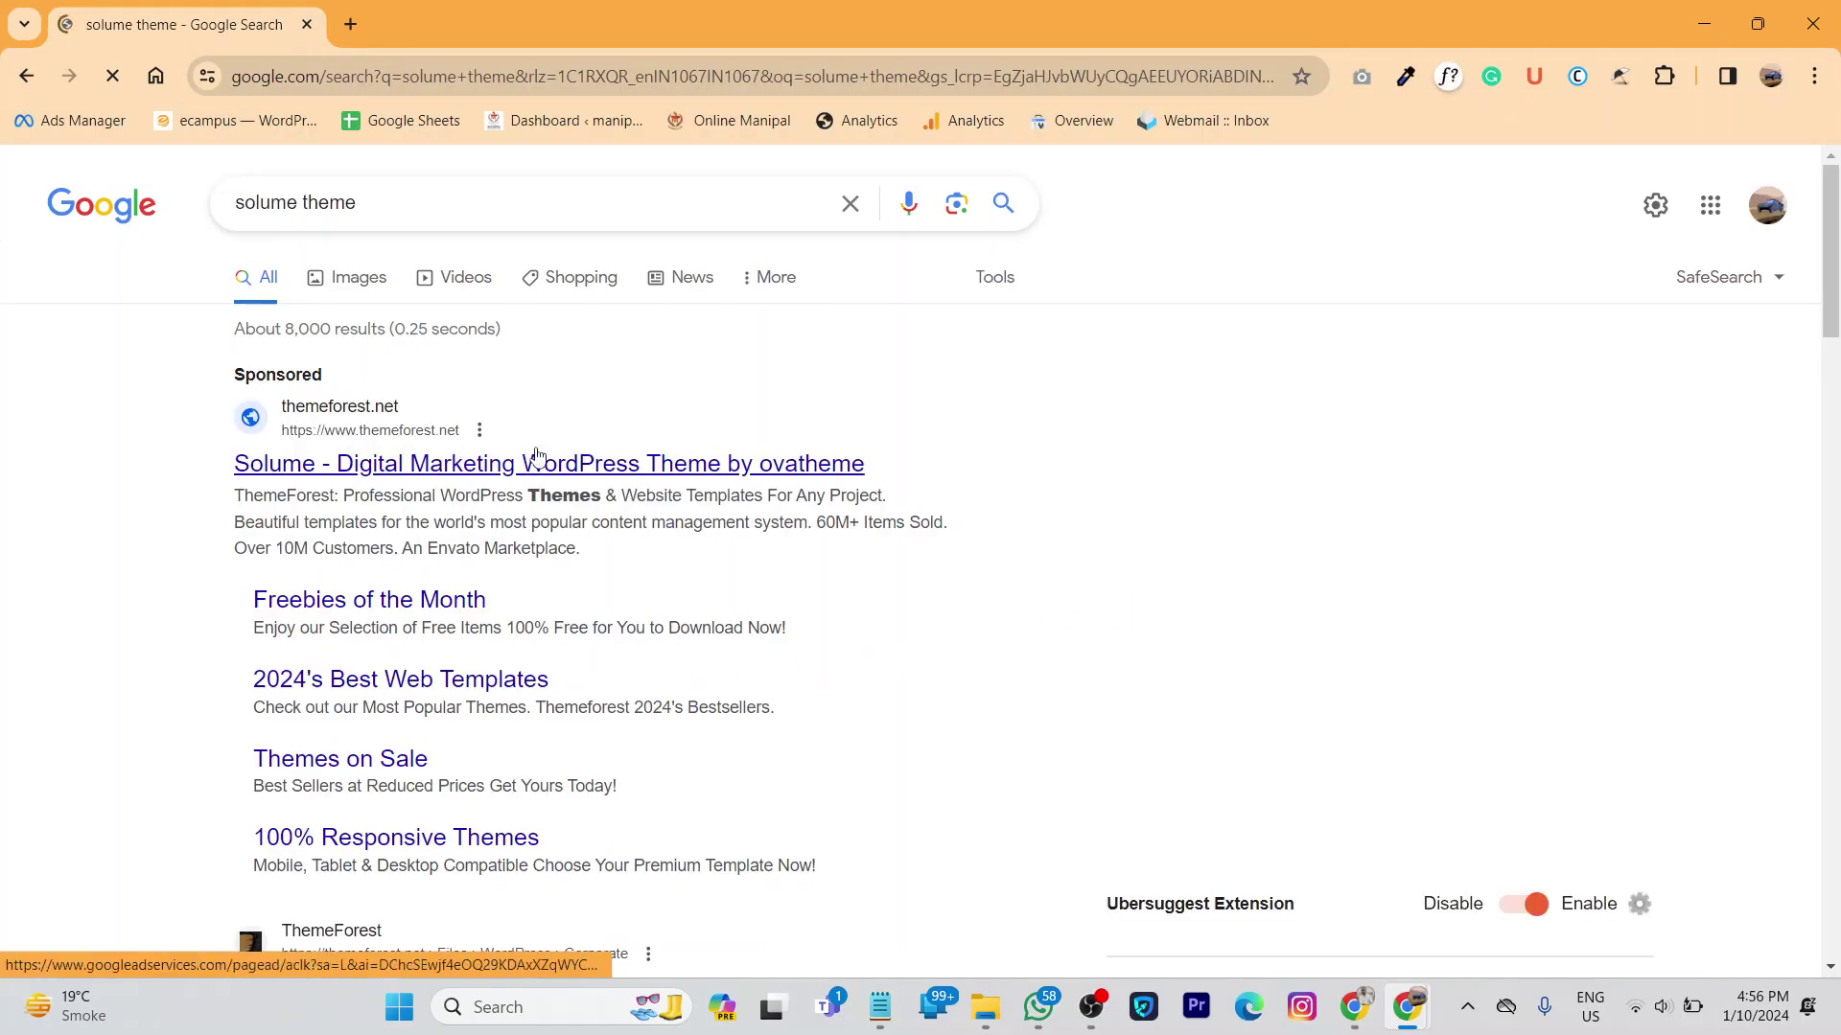
click(537, 454)
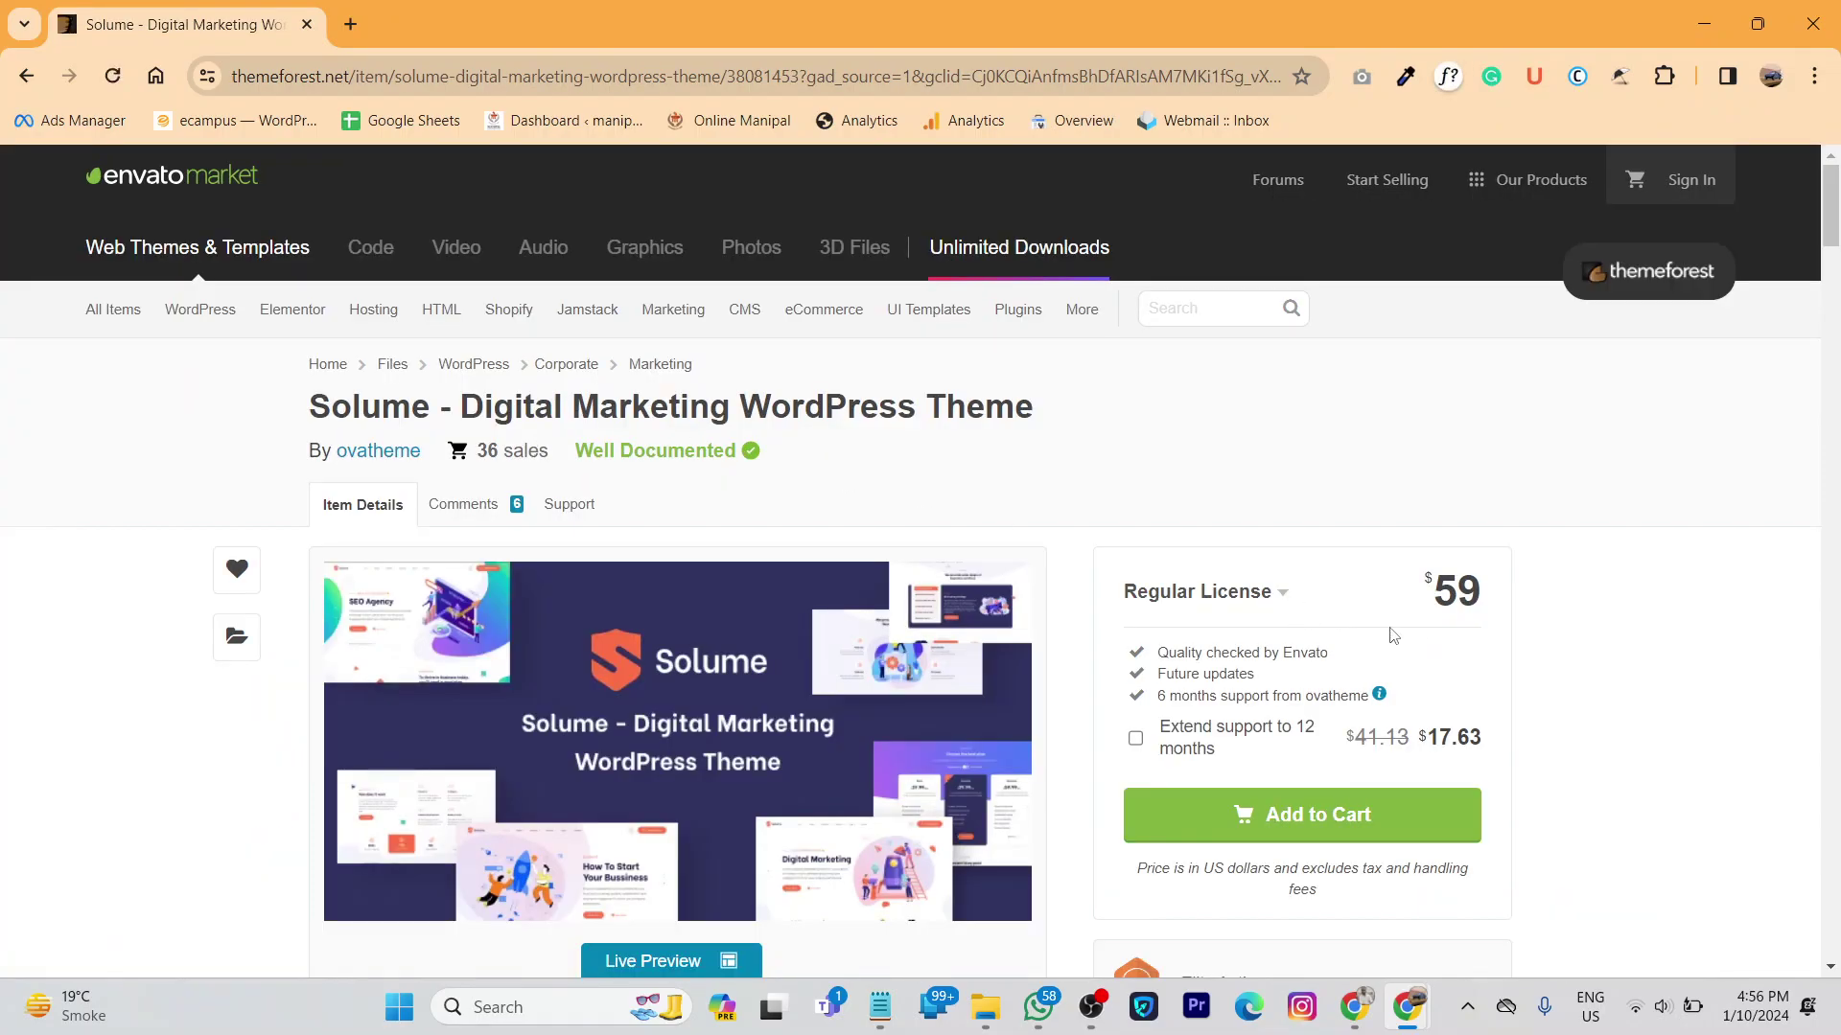
- Convert the $59 price to Indian rupees (about 4,898.55), then return to the demo home page
double_click(1454, 602)
key(ctrl+c)
key(ctrl+t)
key(ctrl+v)
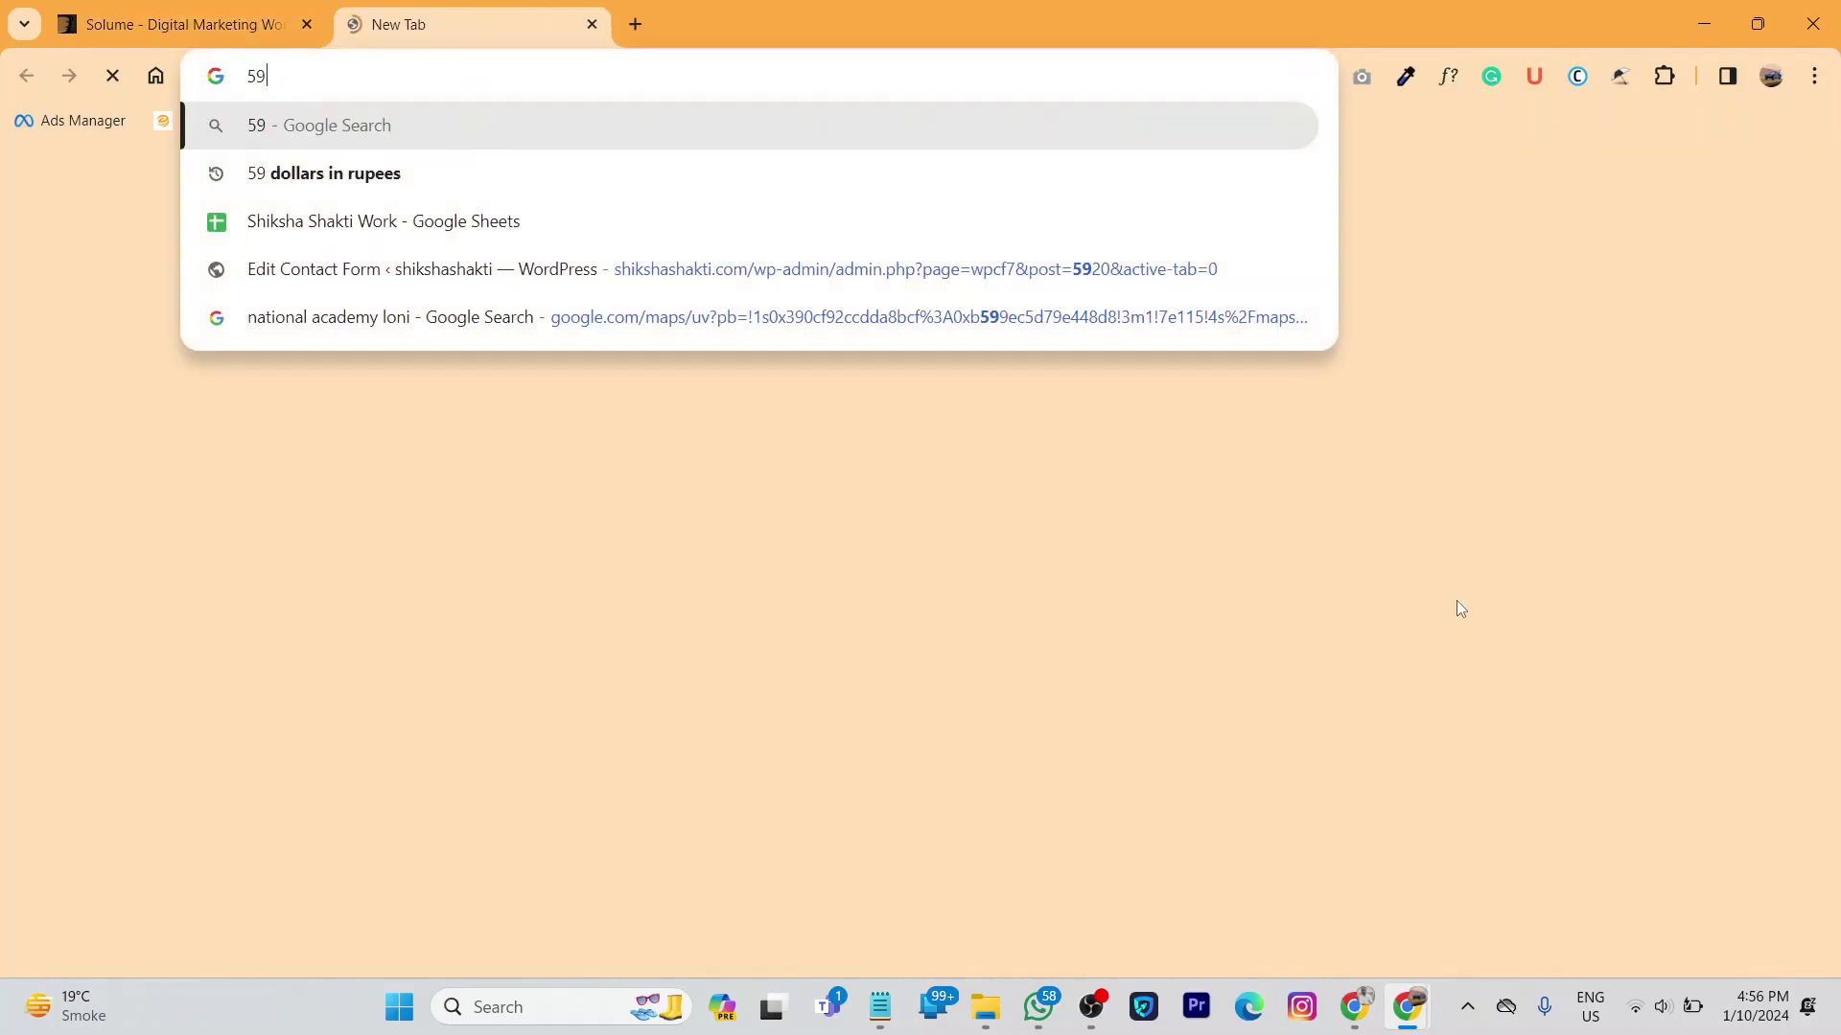
text(dollar ininr)
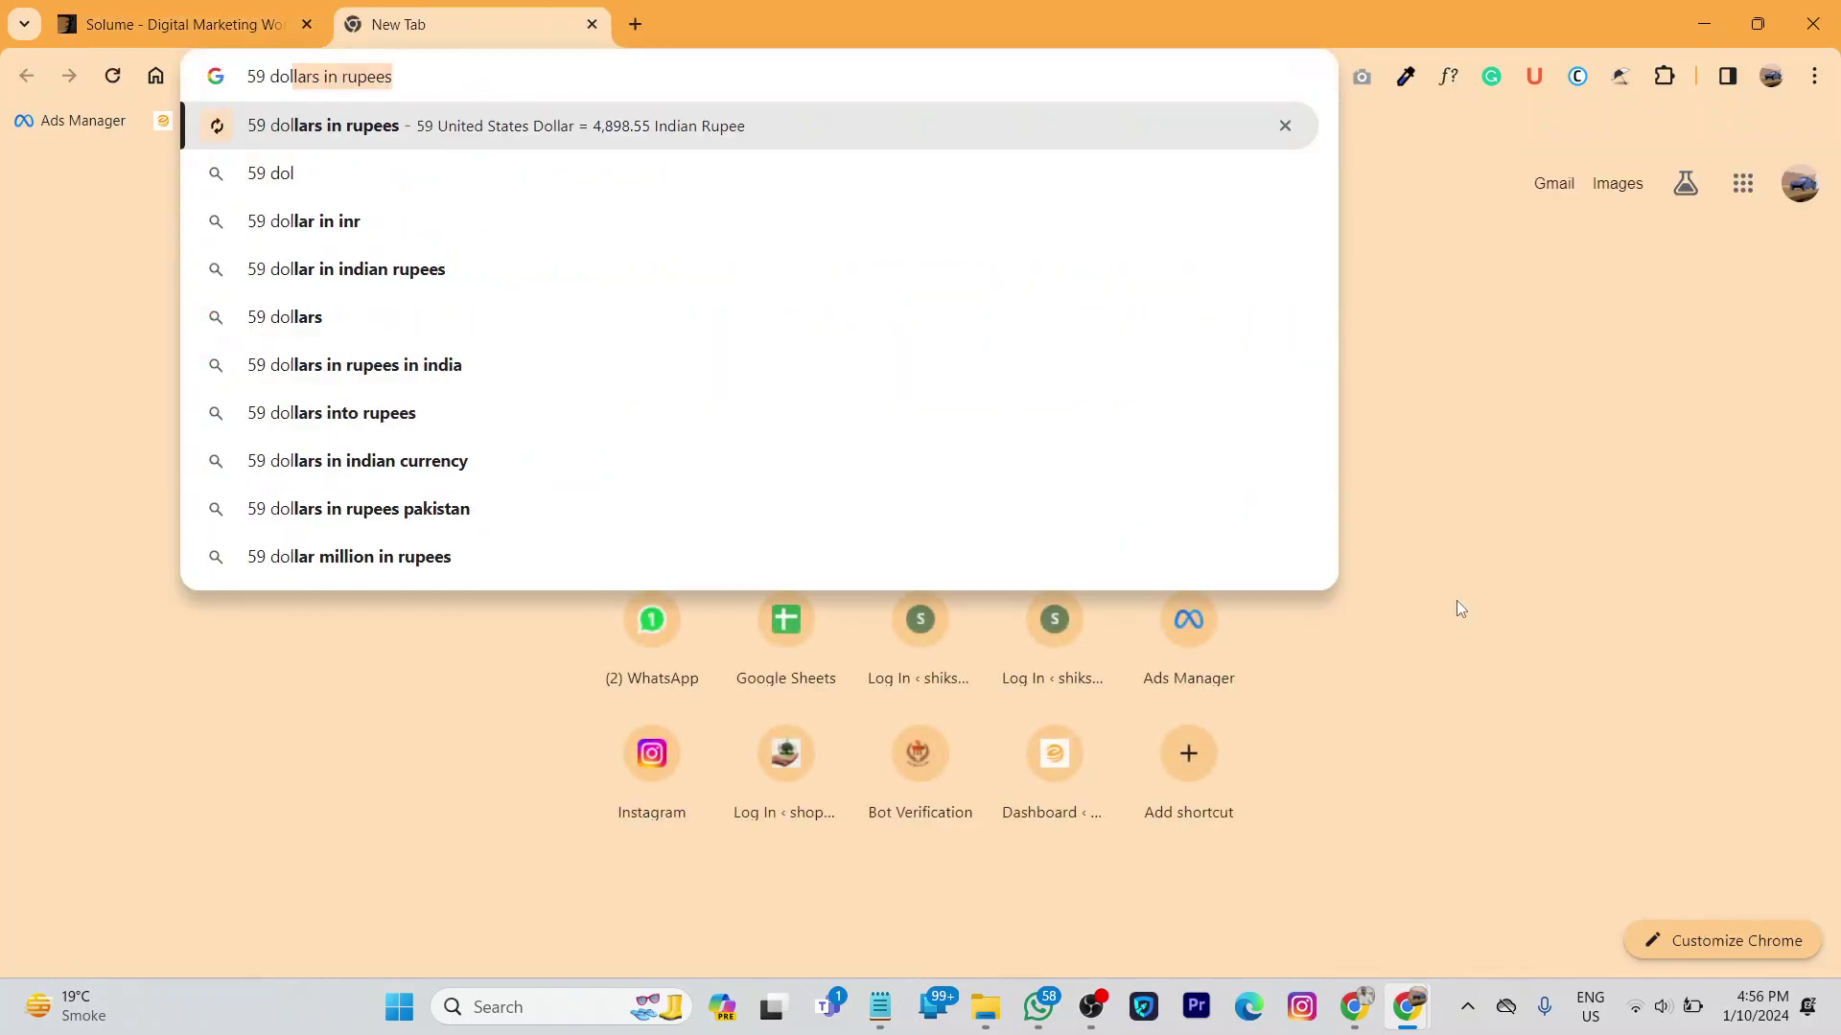
key(Return)
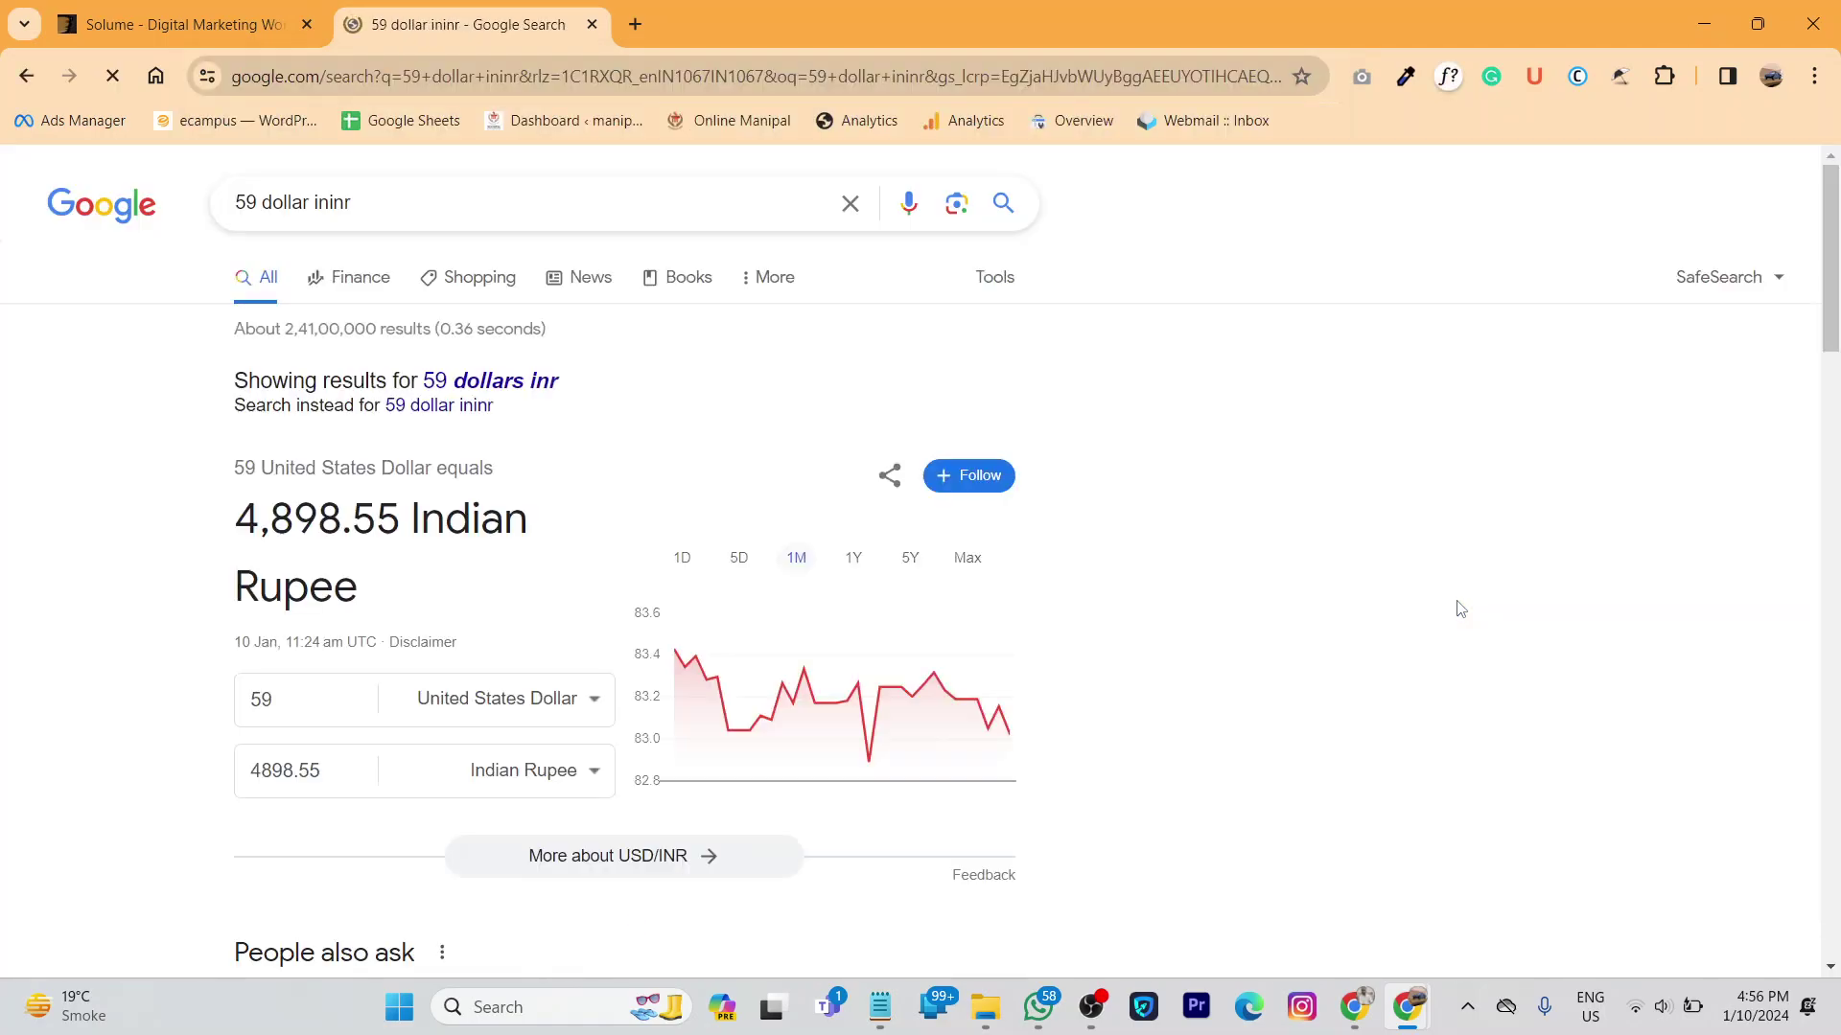
key(ctrl+w)
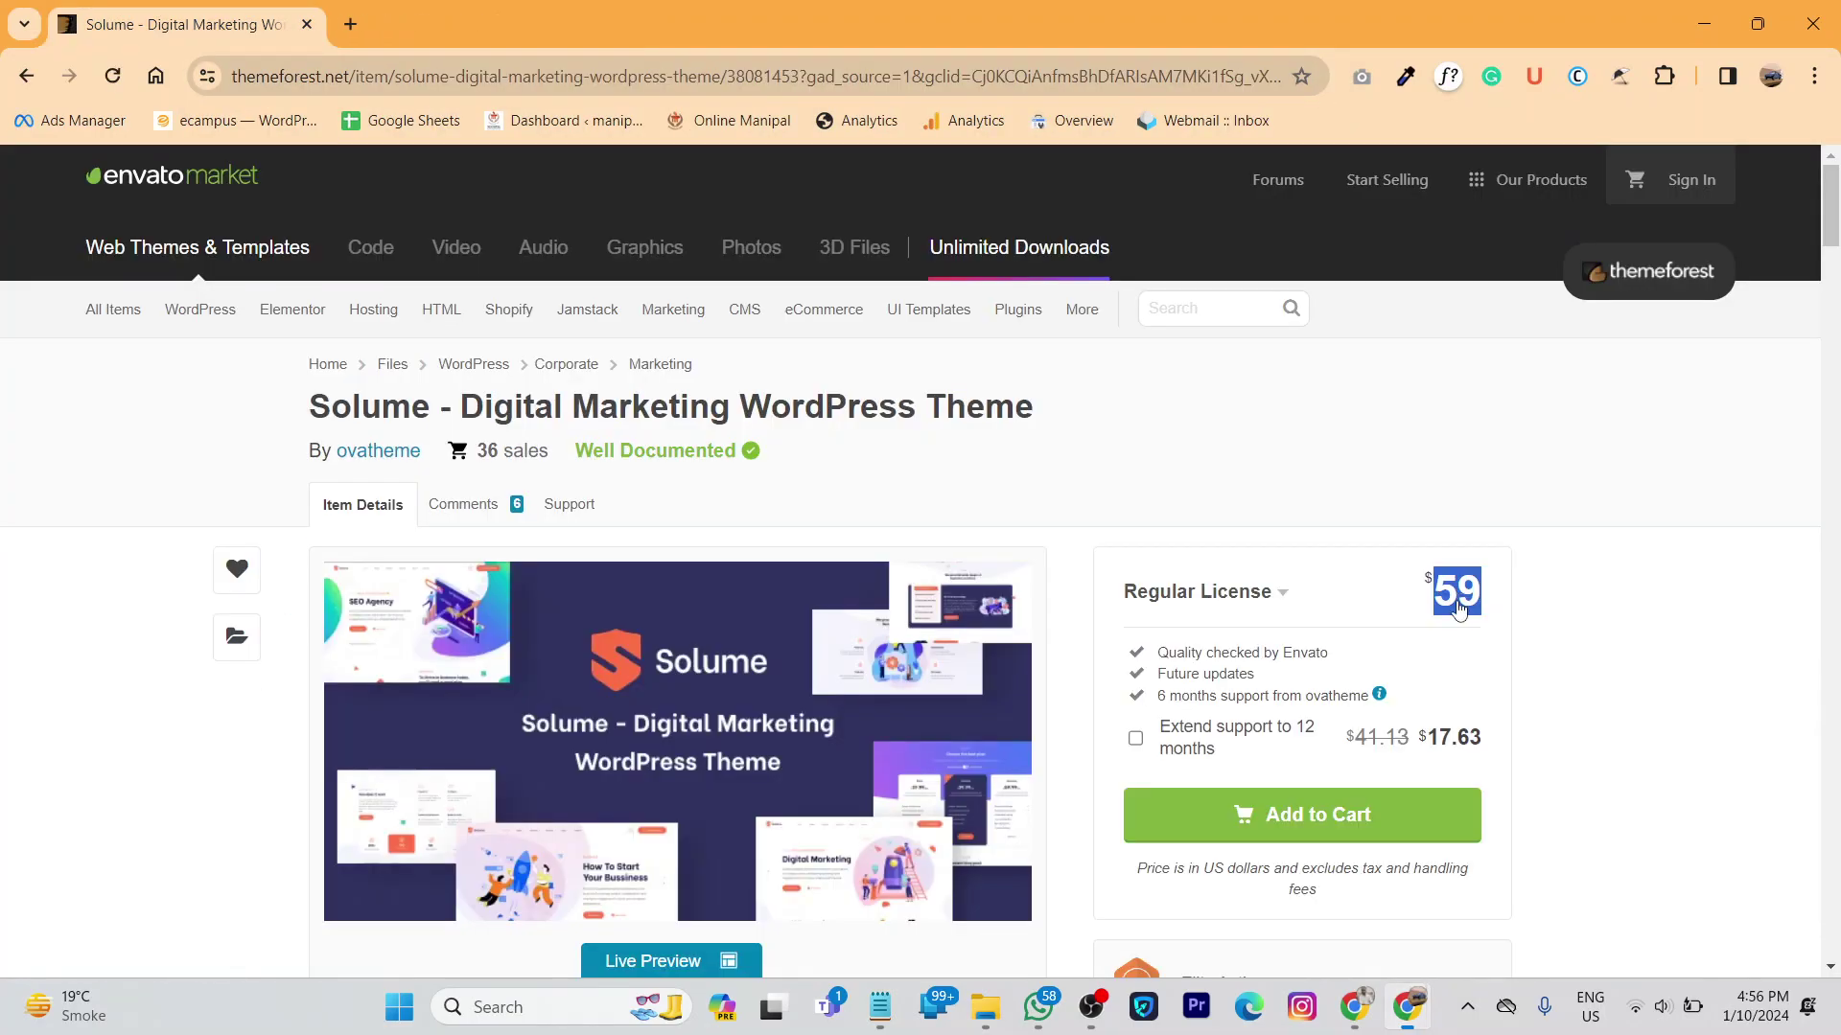
key(alt+Tab)
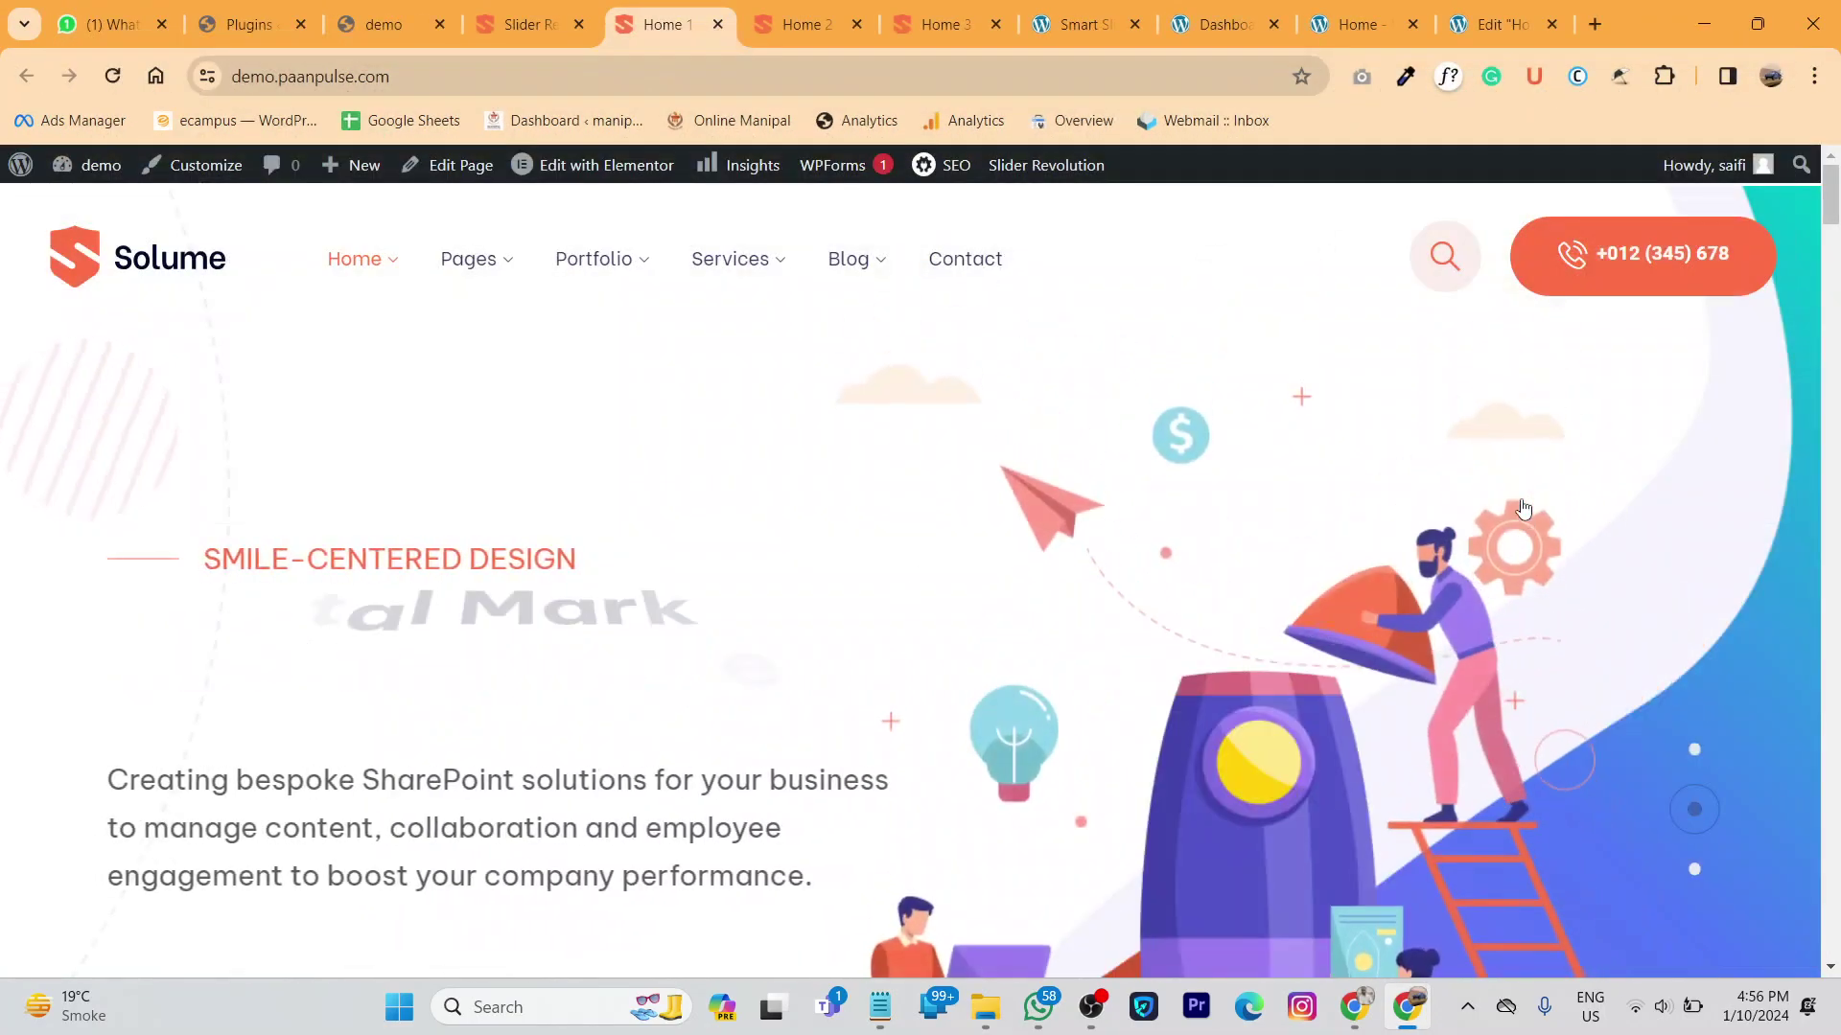
- Close the Home 1 page and reorder the slider editor, Home 2 and demo pages
key(ctrl+w)
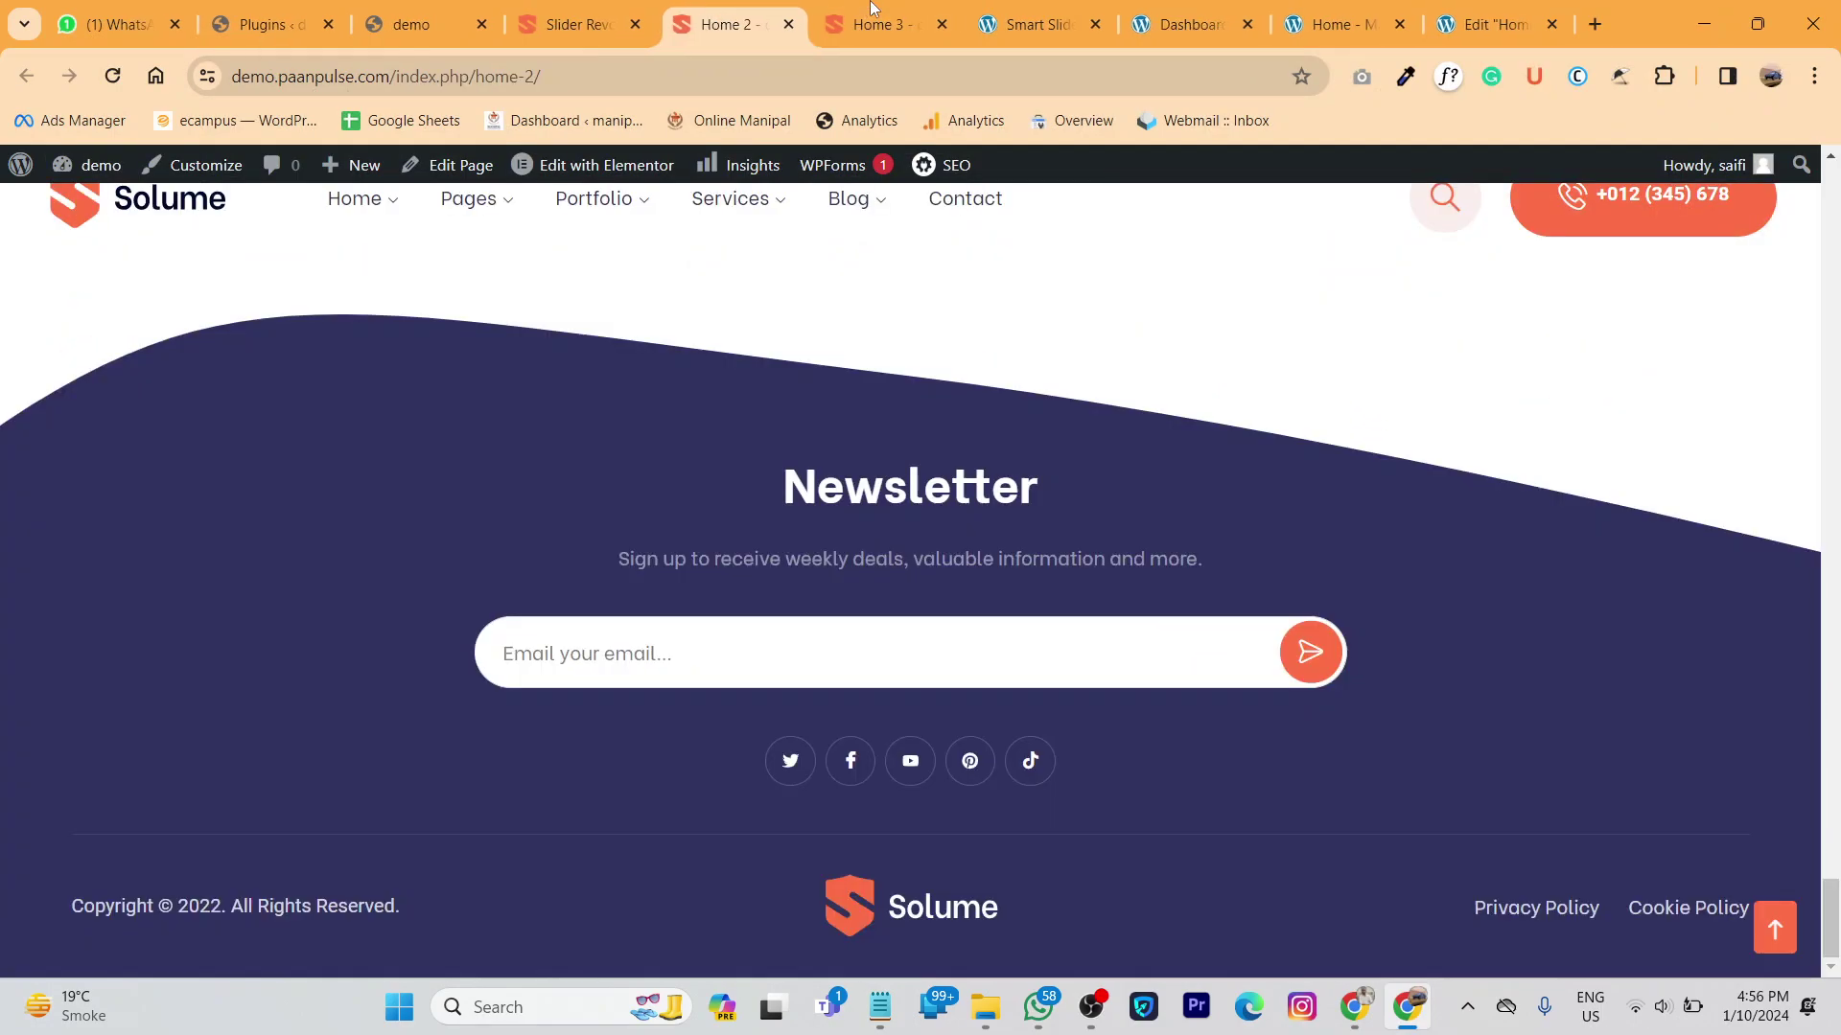
click(589, 10)
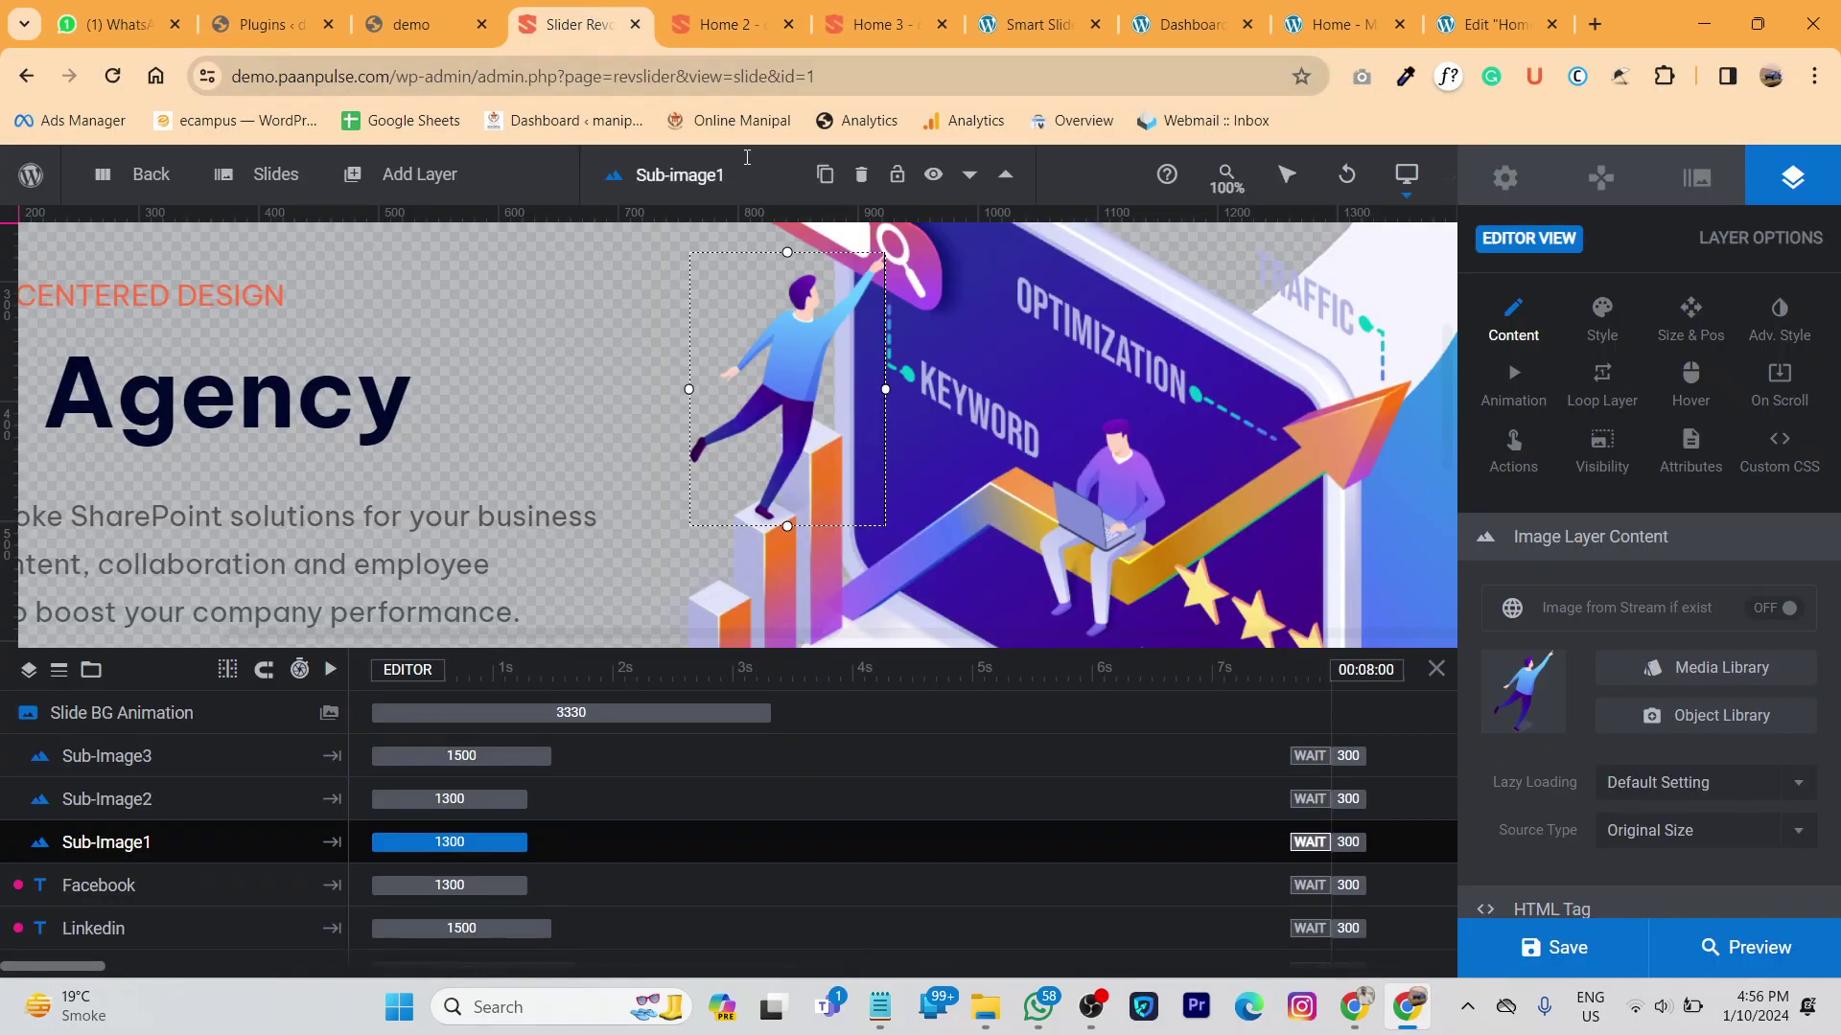
drag(635, 8, 736, 8)
drag(618, 8, 471, 8)
drag(705, 9, 547, 7)
drag(715, 19, 422, 19)
- Review the Home 2 Digital Marketing hero, then return to the Slider Revolution editor
click(745, 19)
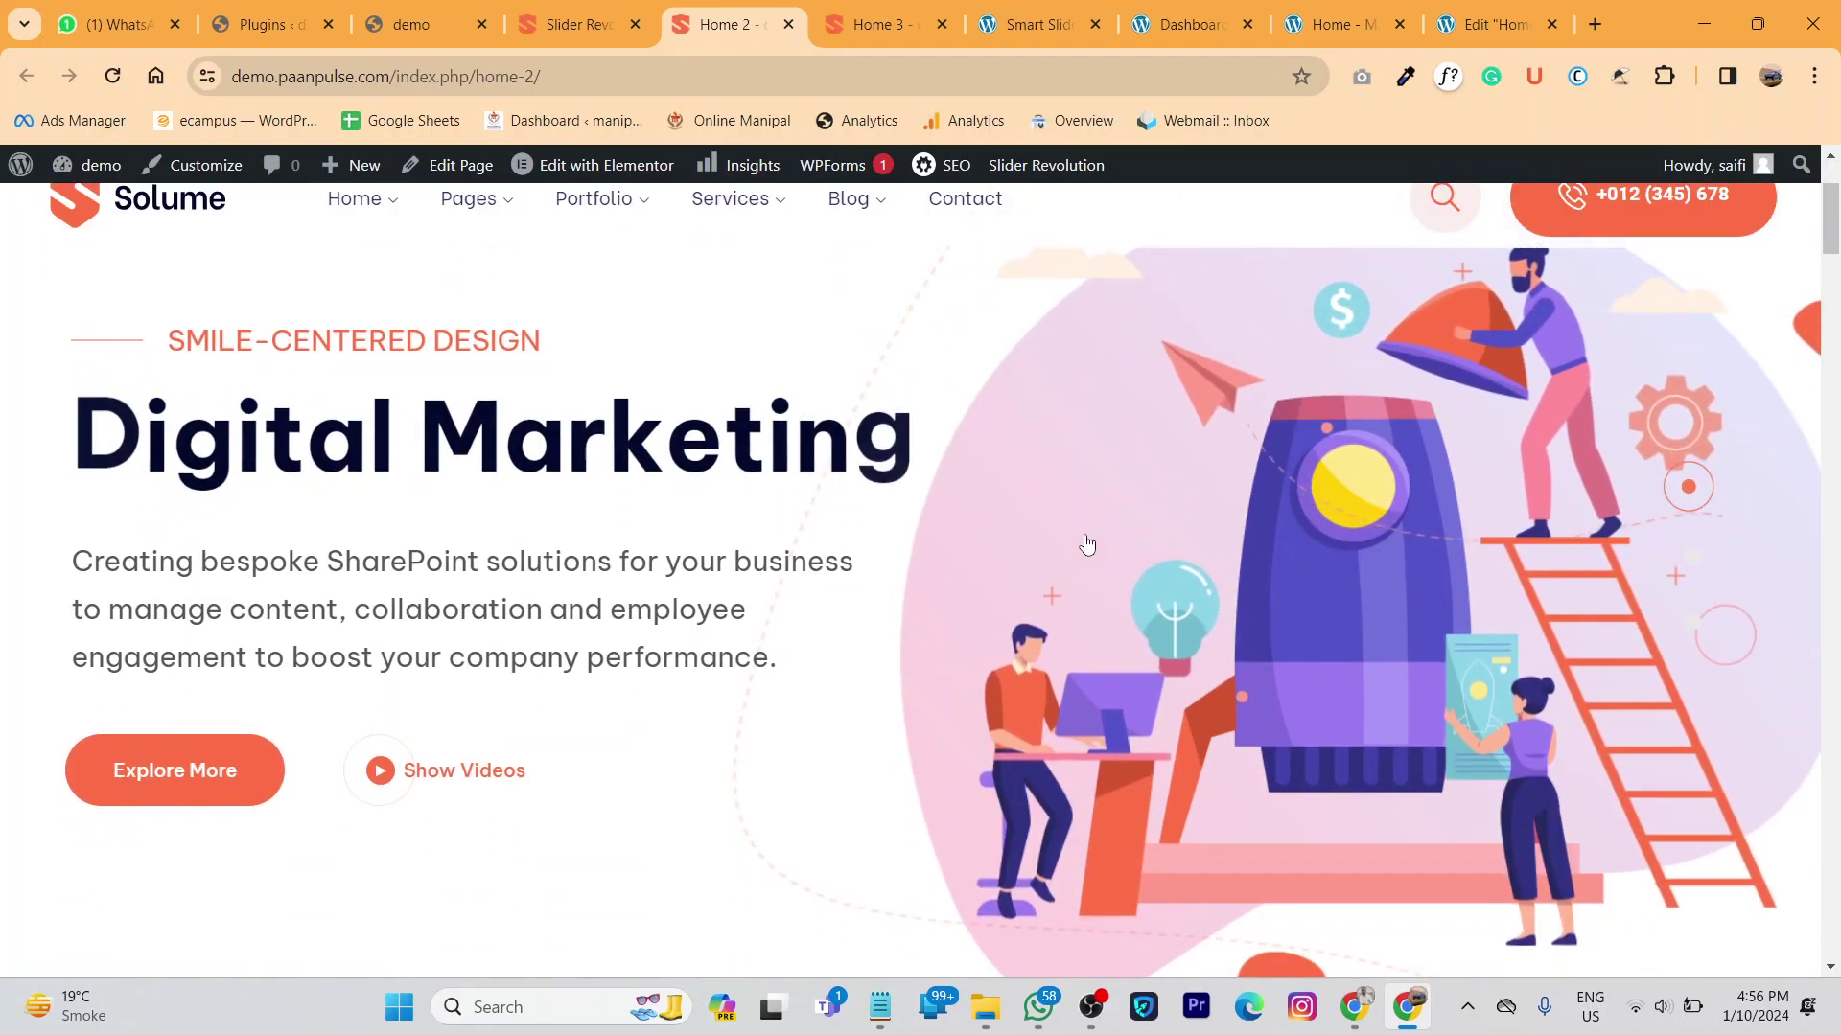
scroll(1003, 570, down, 1)
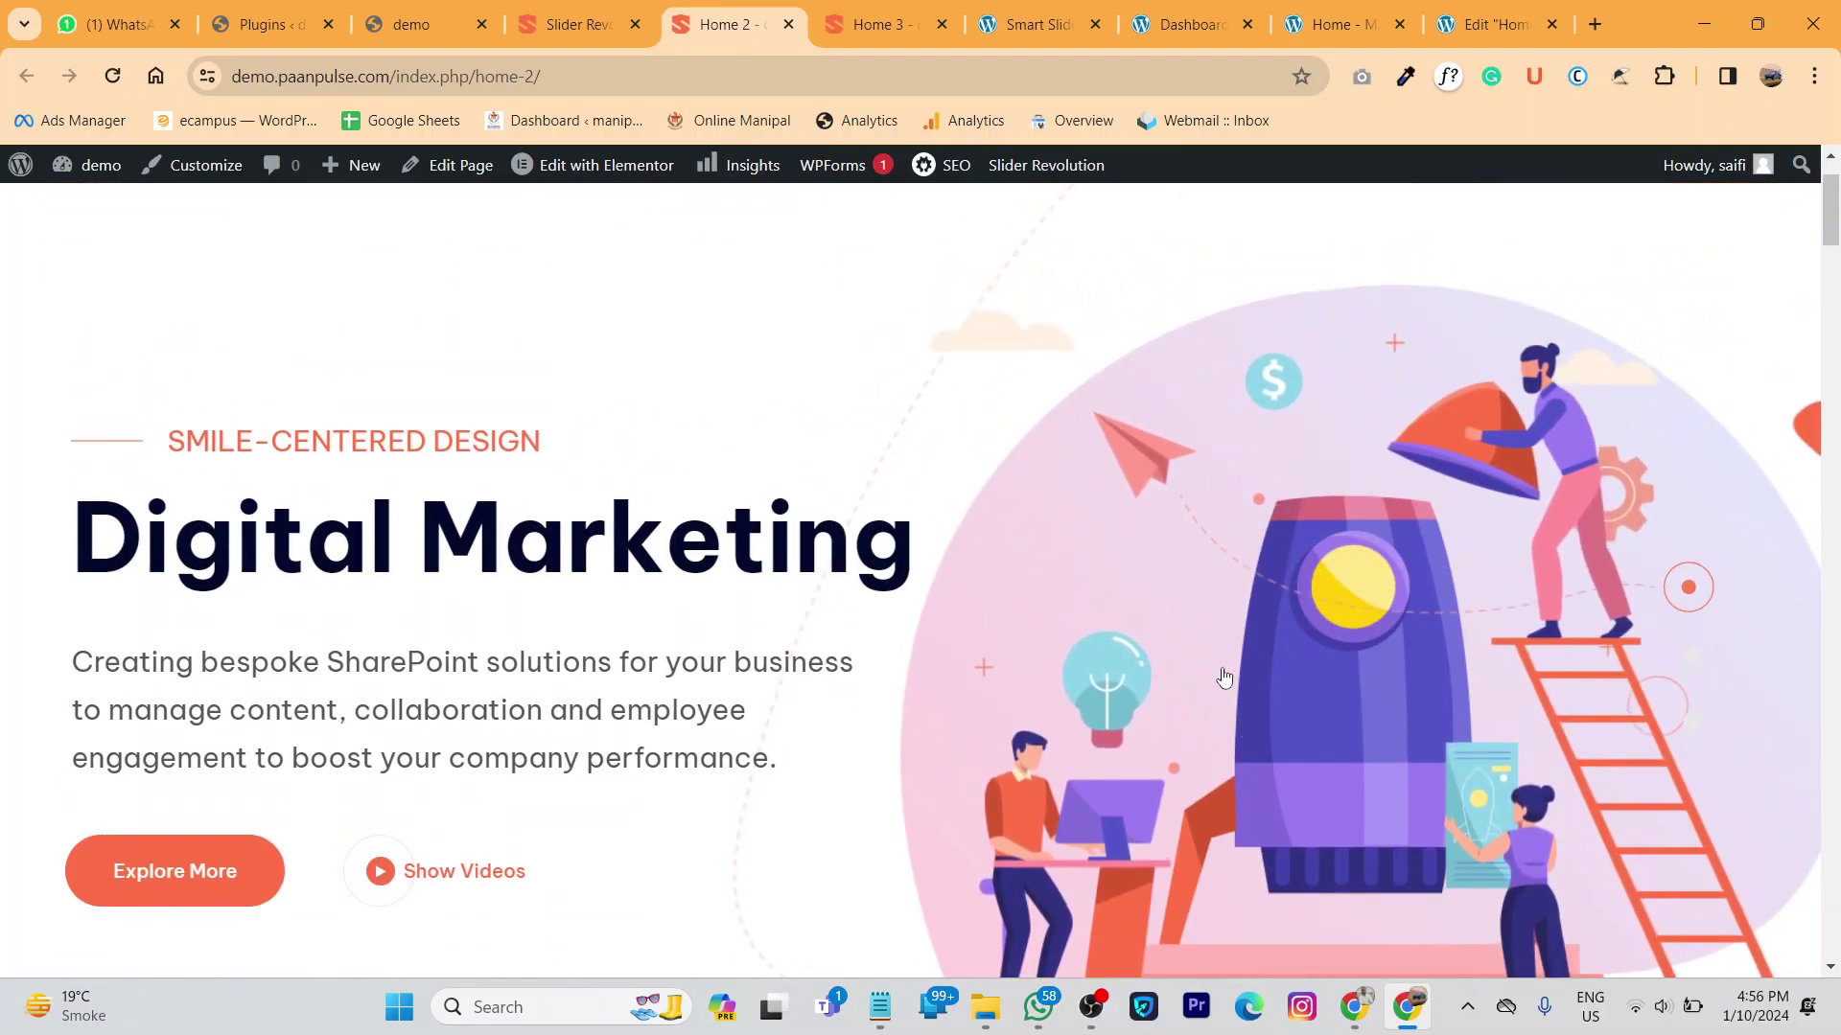
scroll(1342, 575, down, 1)
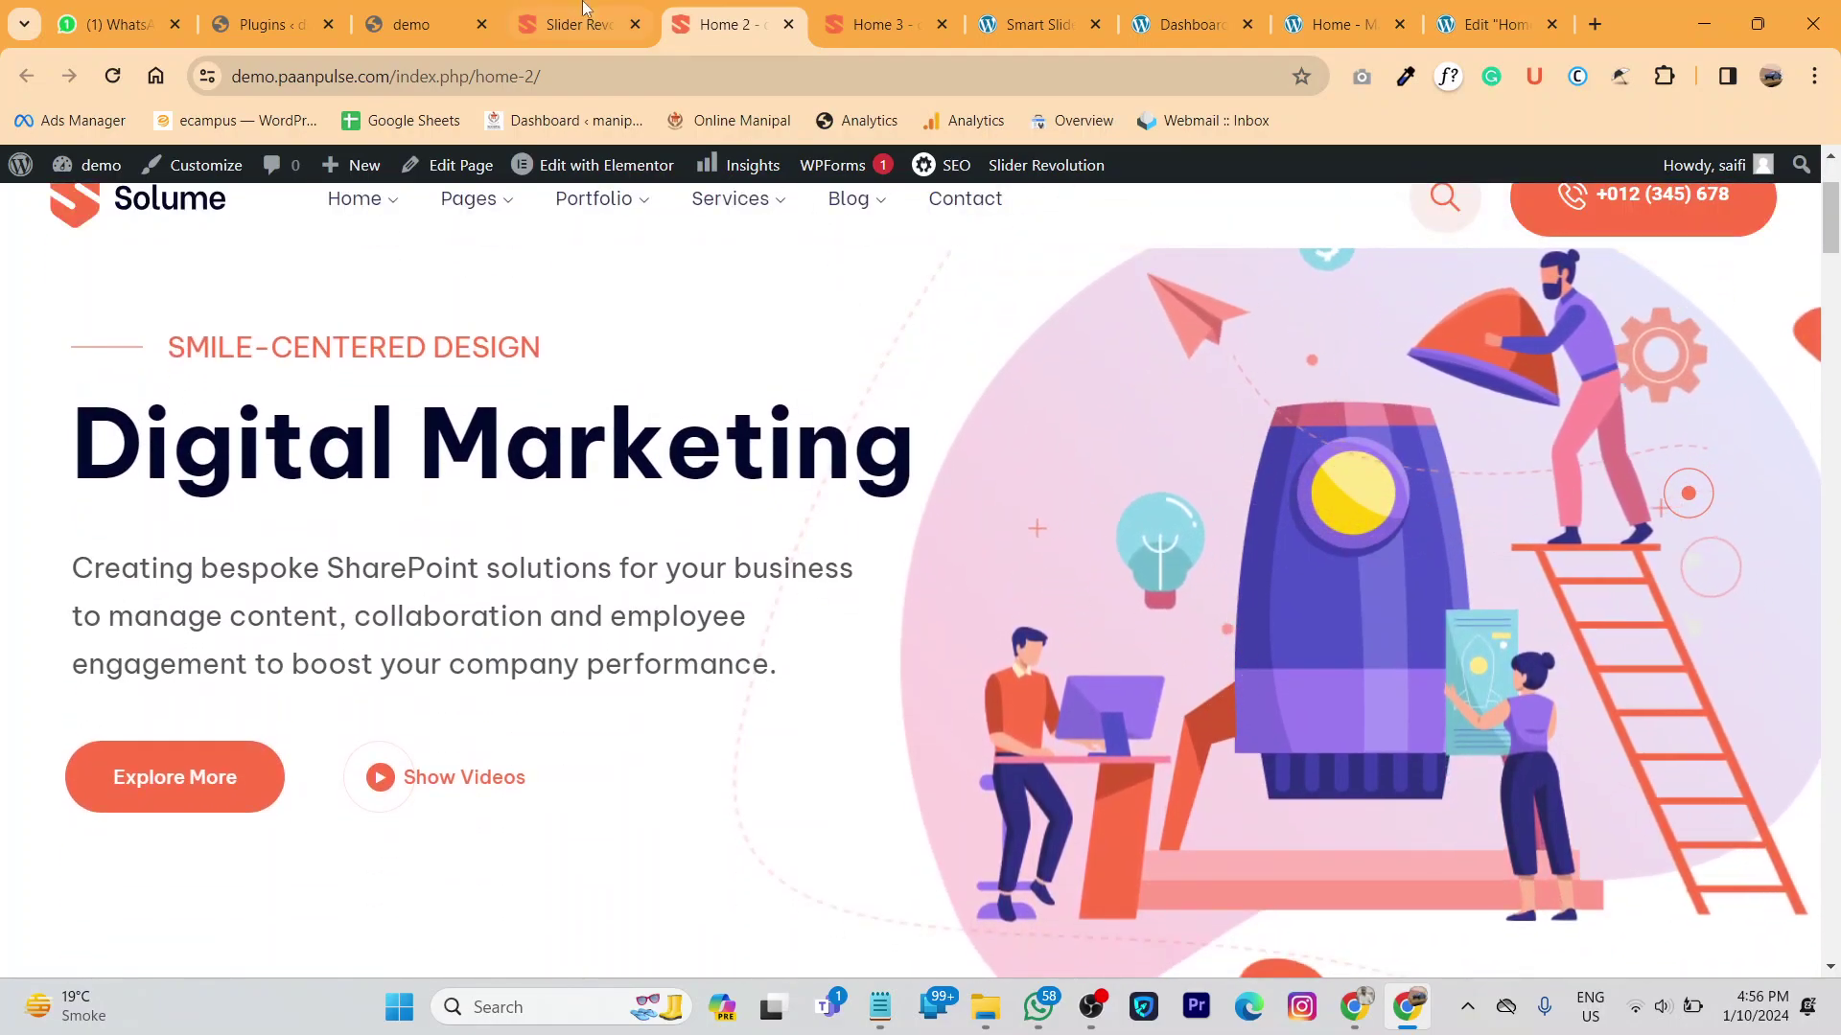
key(ctrl+shift+Tab)
scroll(911, 586, left, 3)
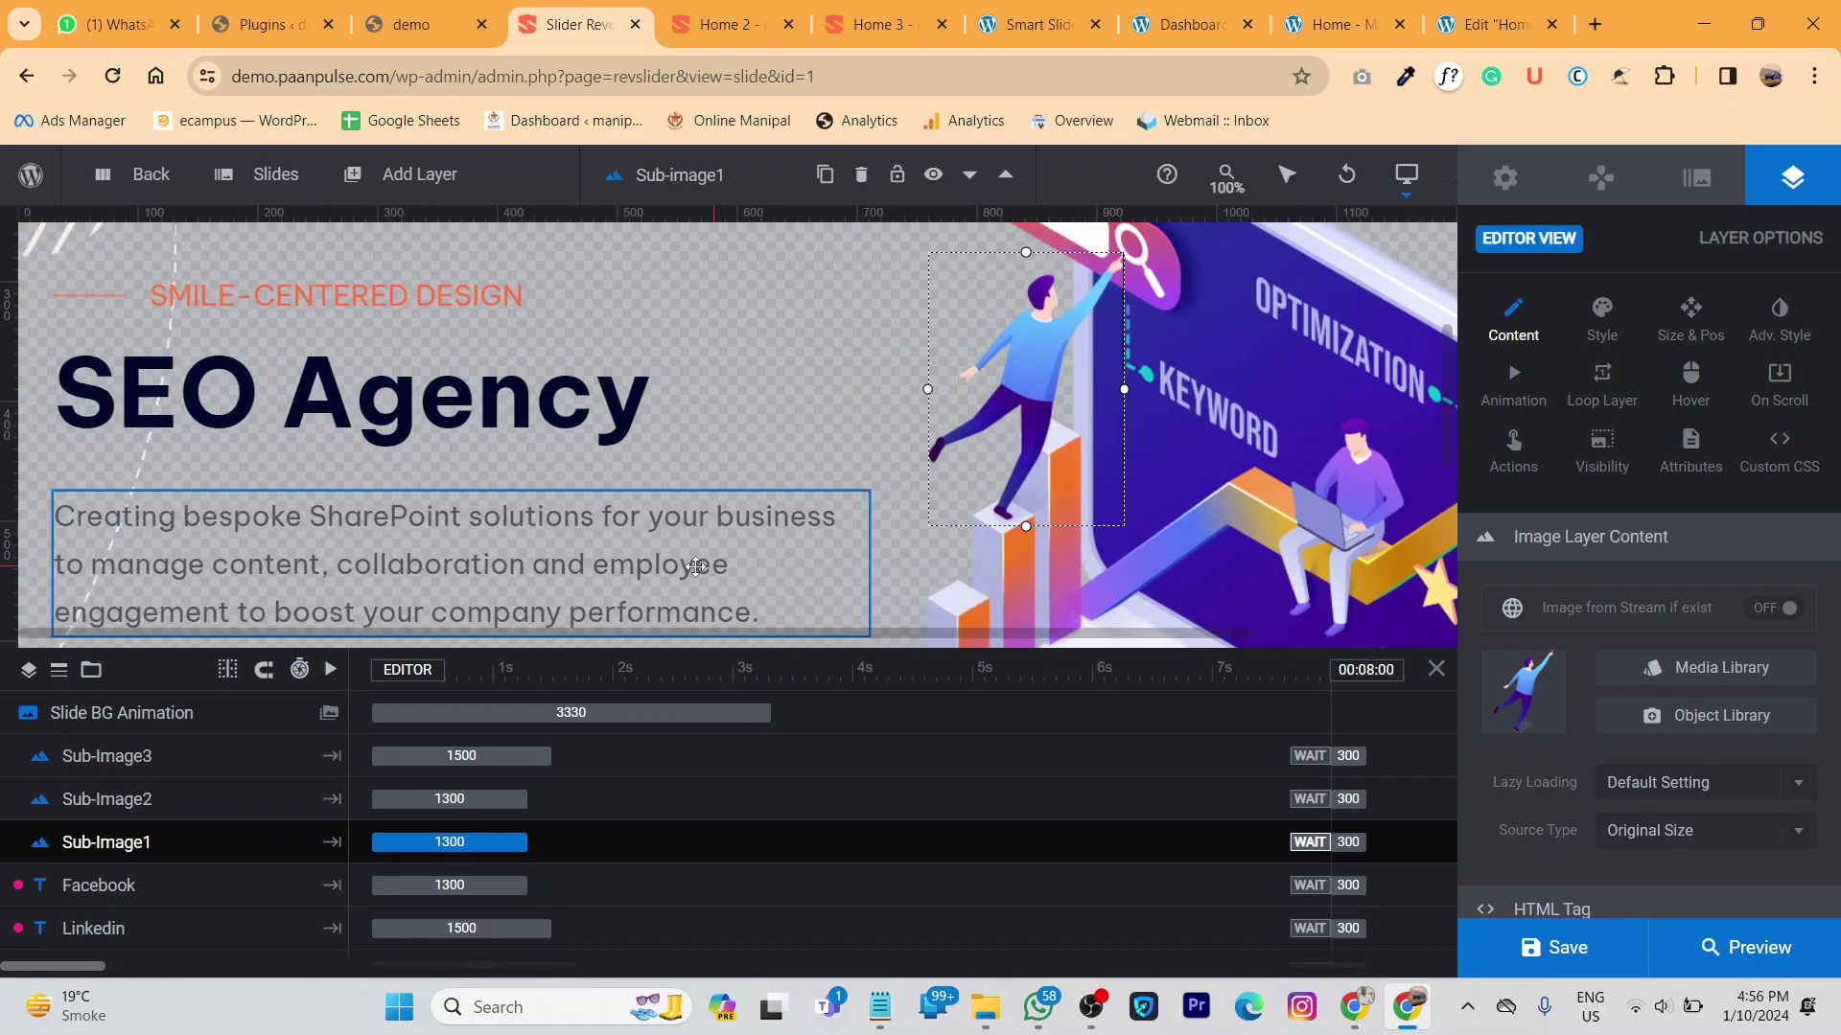
- Select the SEO Agency slide's Description text layer, then switch to the other browser window
click(524, 576)
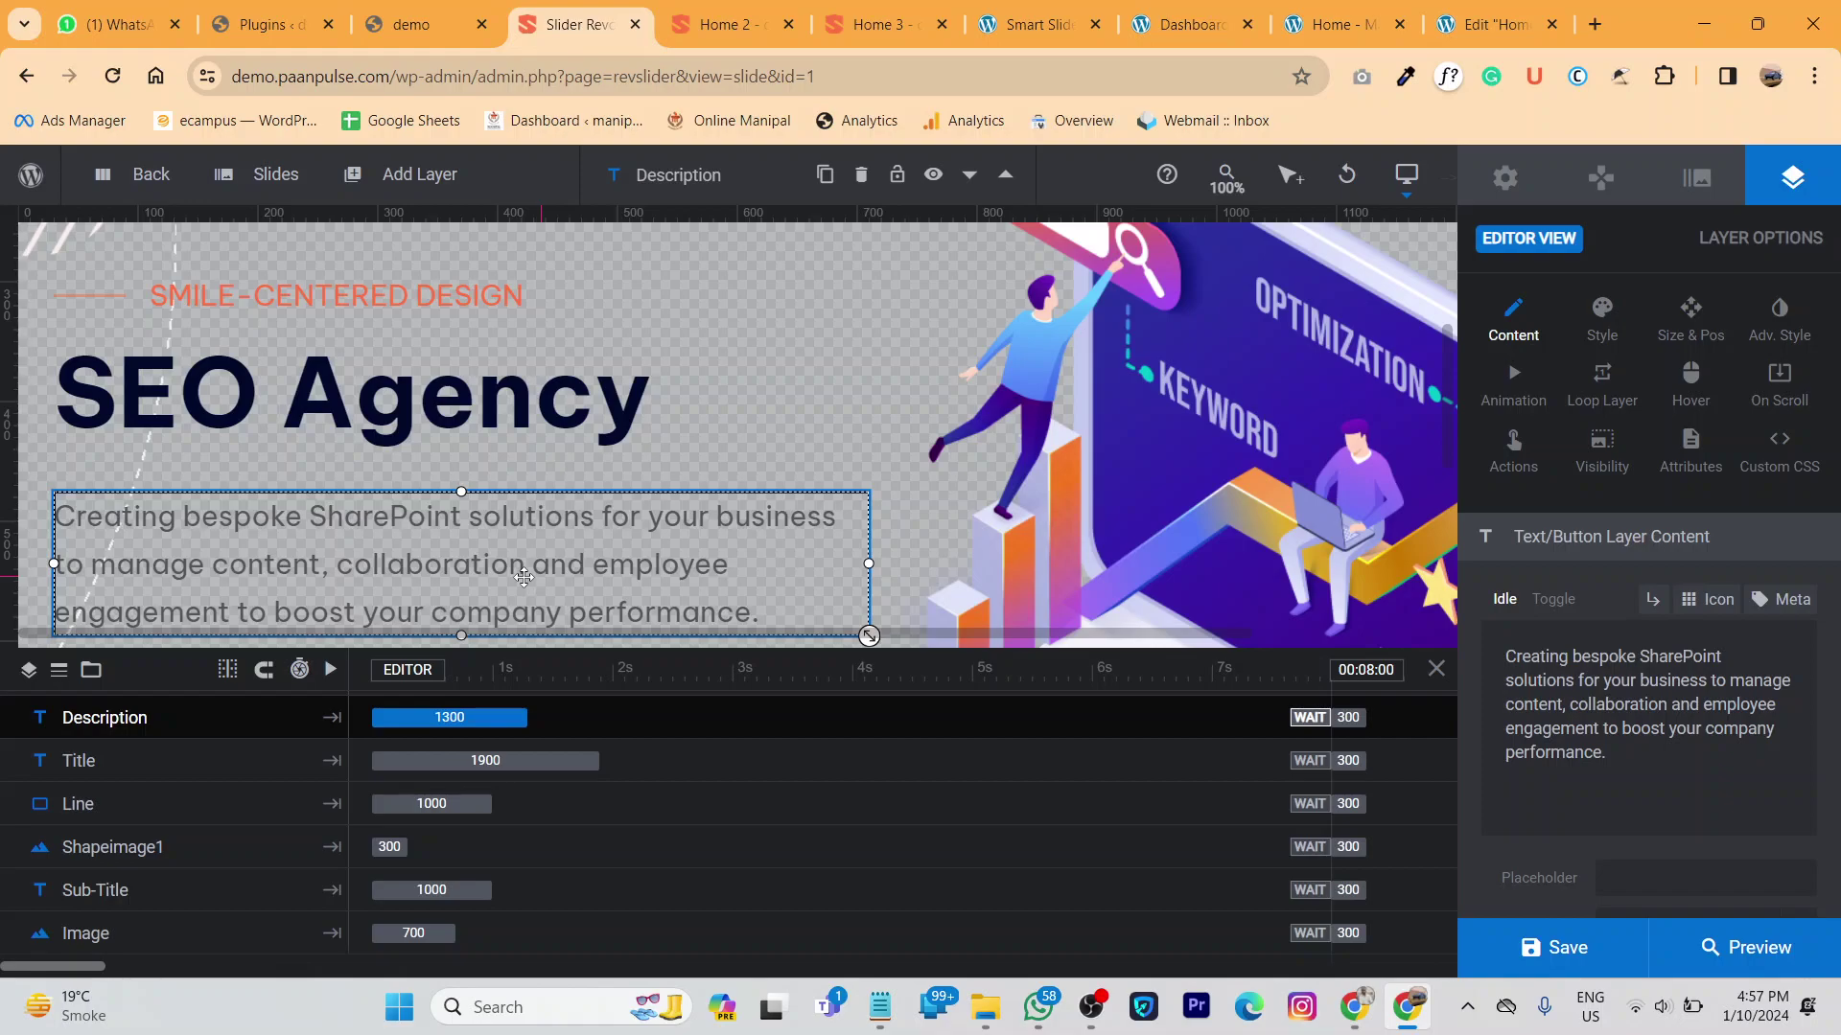
key(alt+Tab)
key(alt+Tab)
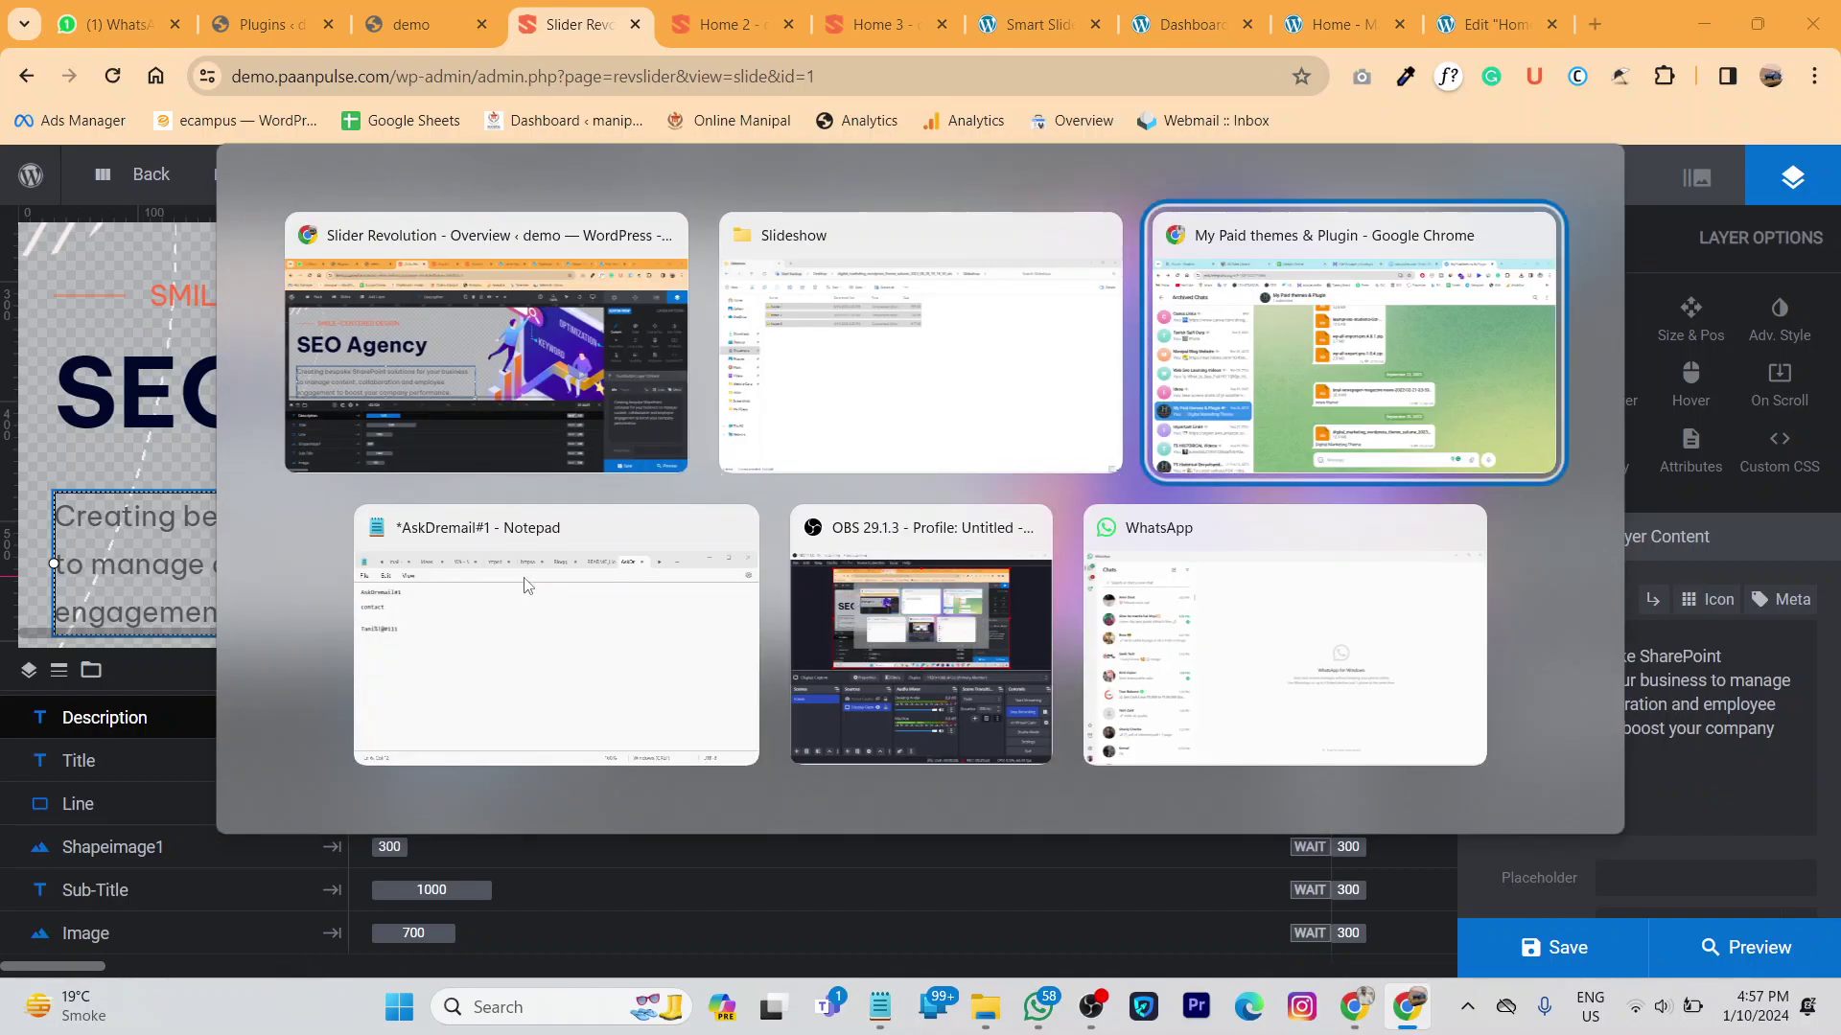
- Load vivahcatalyst.com in a new tab and scroll through the site
key(ctrl+t)
text(vivahcatalyst.com)
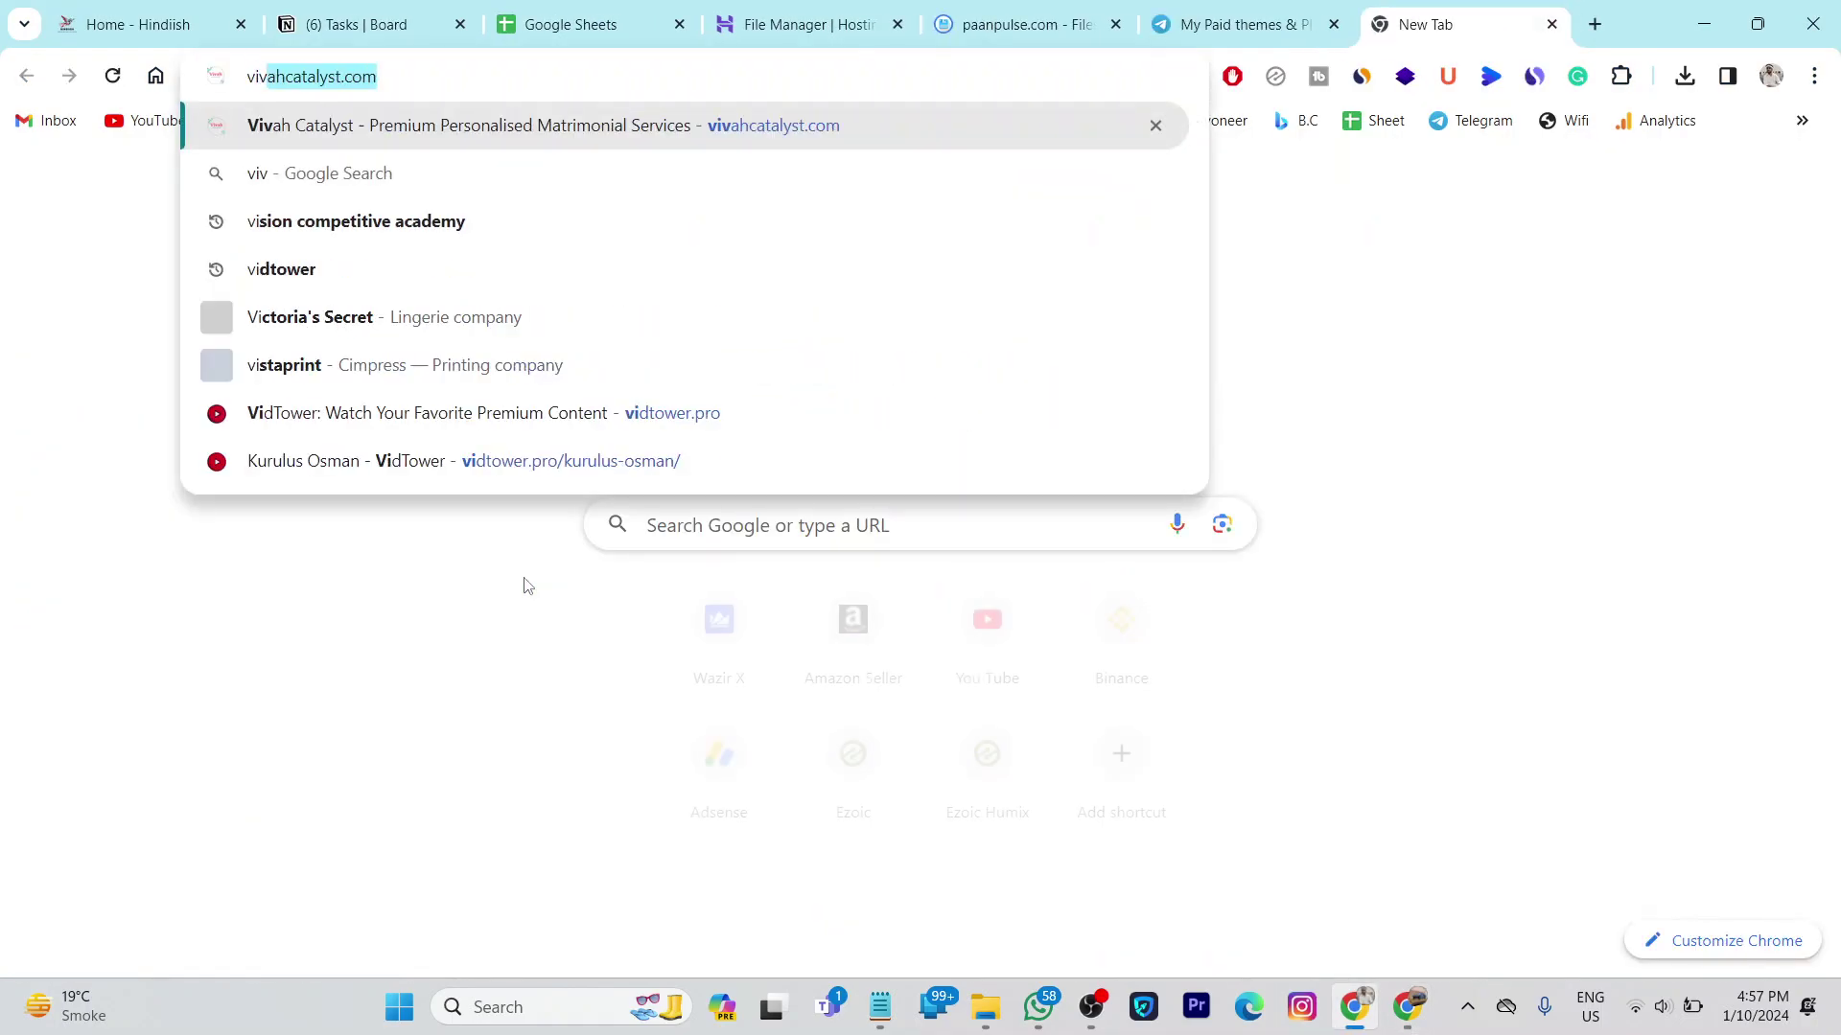
key(Return)
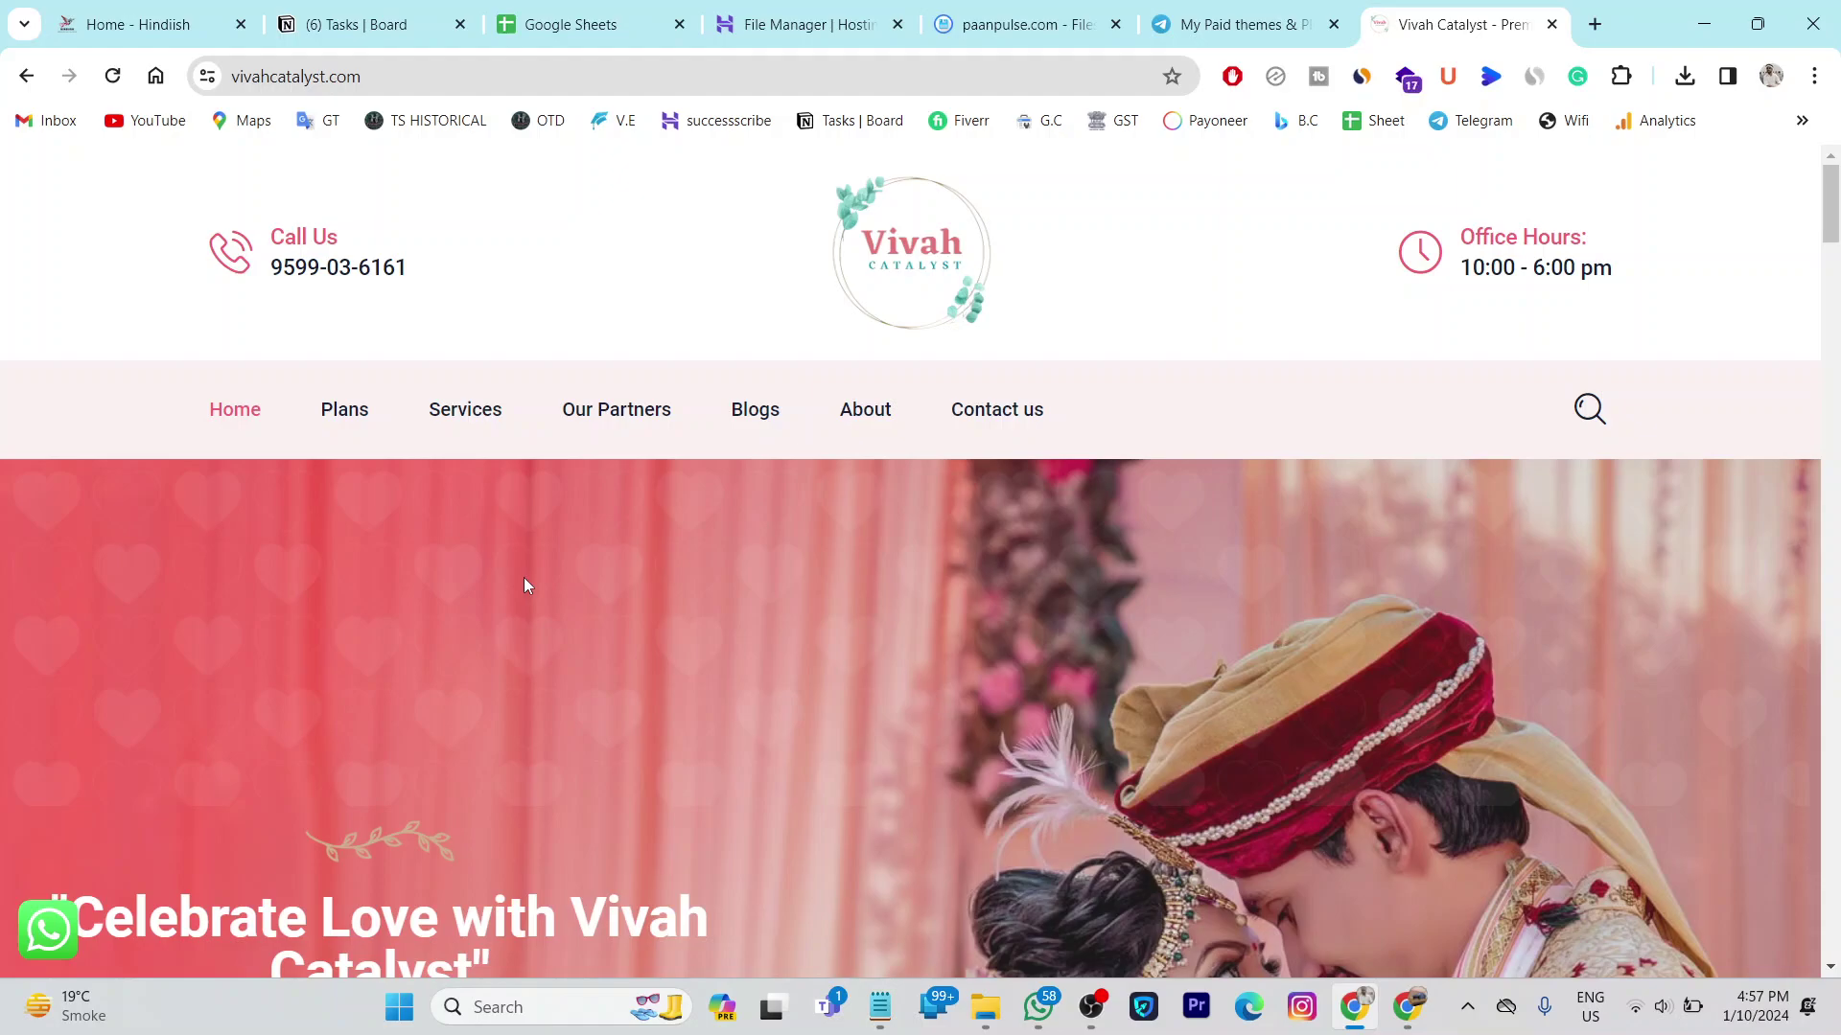
scroll(523, 578, down, 3)
scroll(524, 578, up, 3)
scroll(524, 585, down, 5)
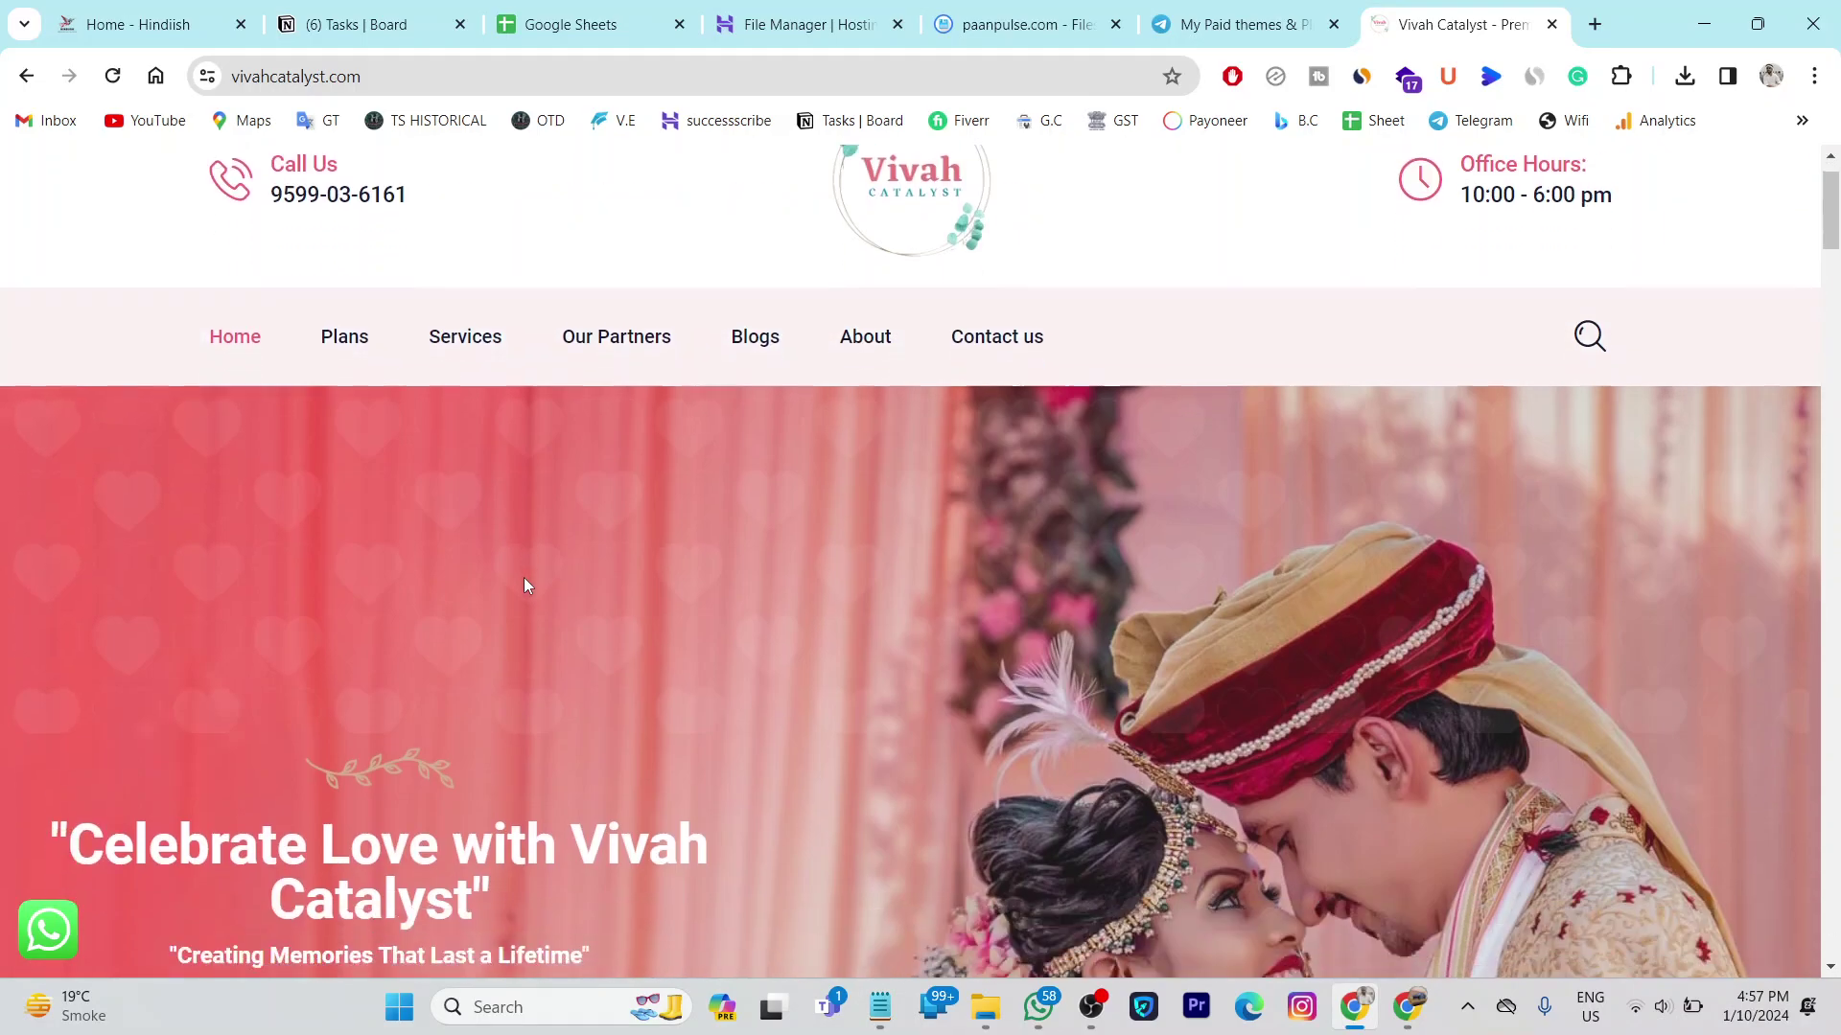
scroll(523, 585, down, 3)
scroll(523, 585, up, 2)
scroll(746, 588, down, 10)
scroll(749, 596, down, 15)
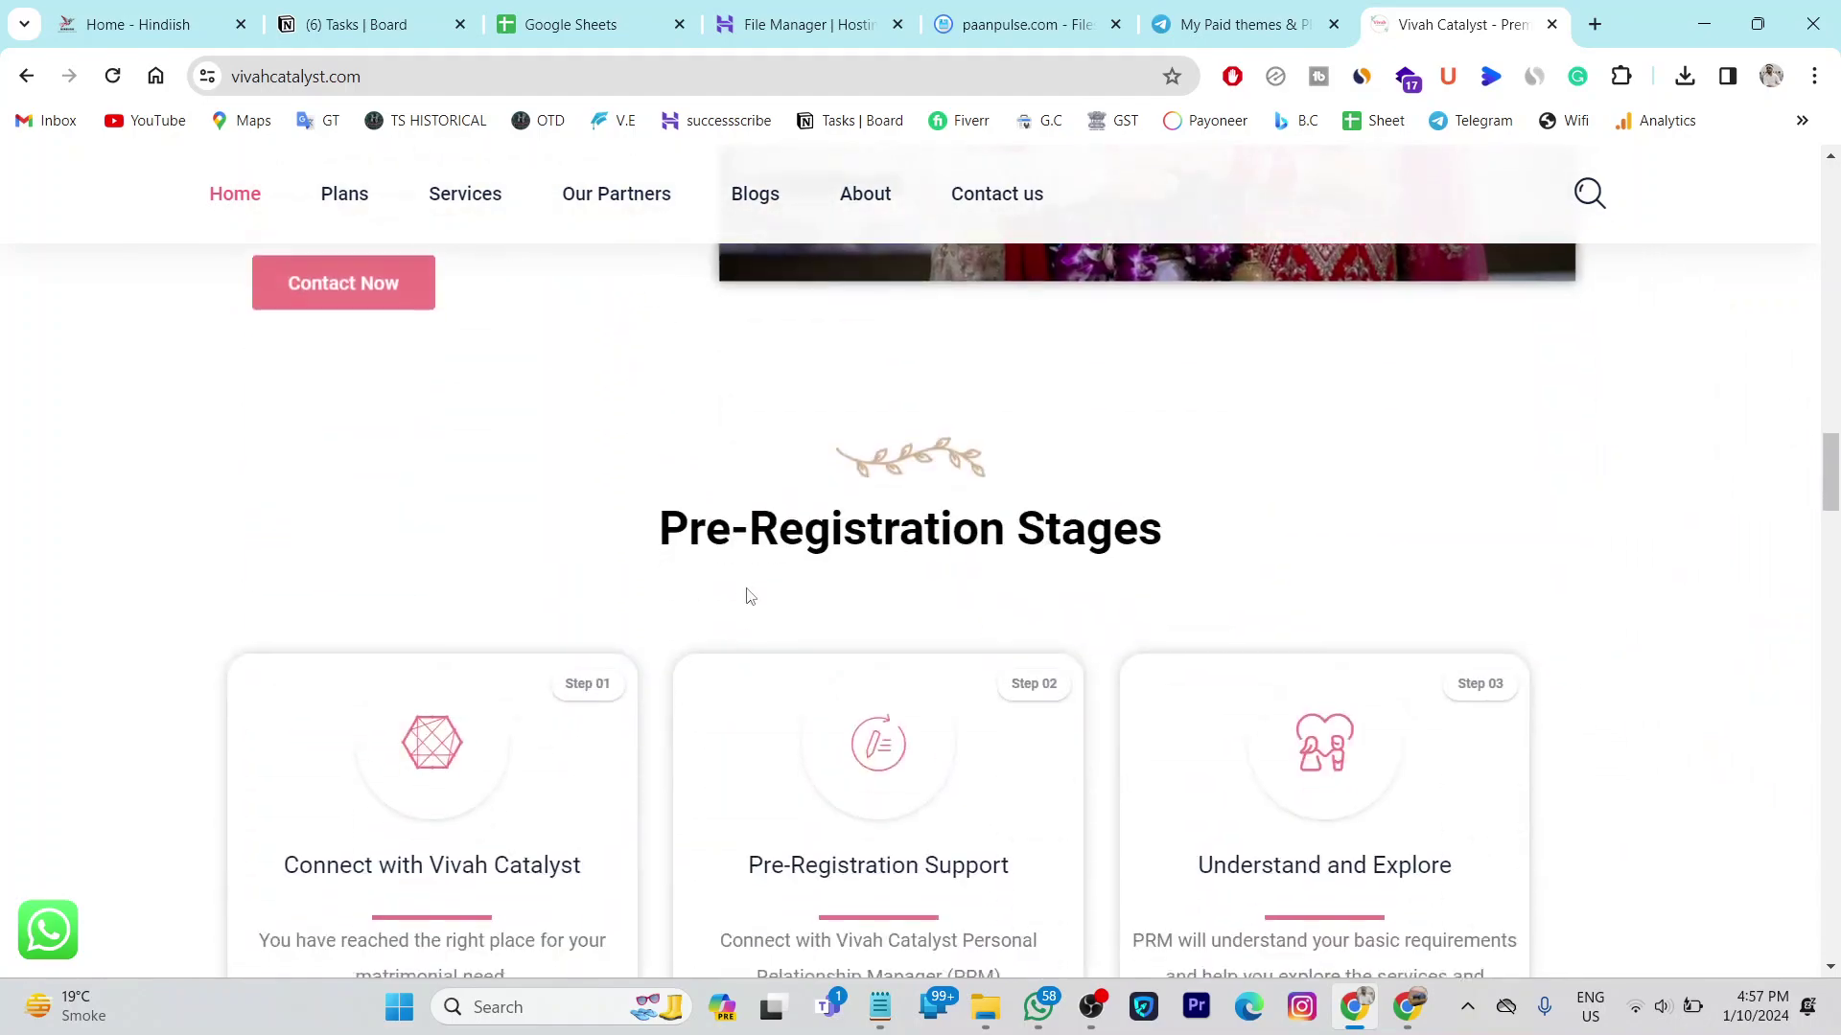
scroll(750, 596, down, 20)
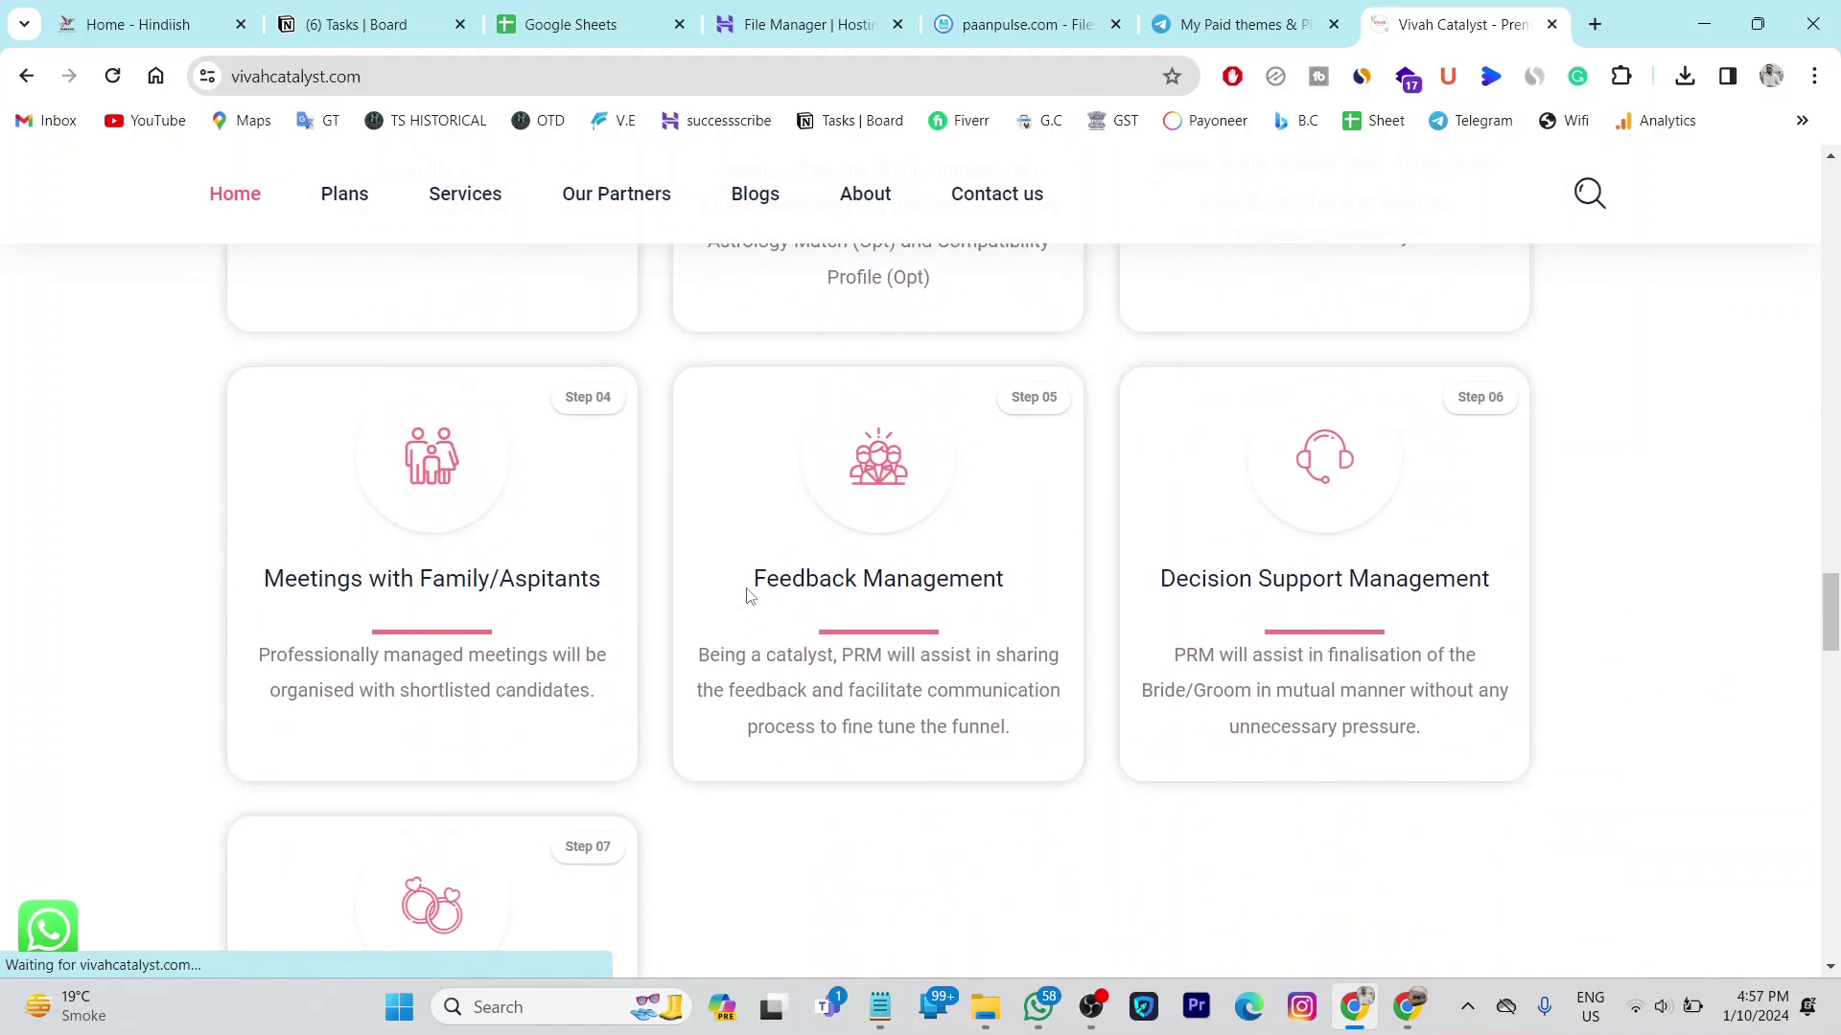
scroll(749, 594, down, 20)
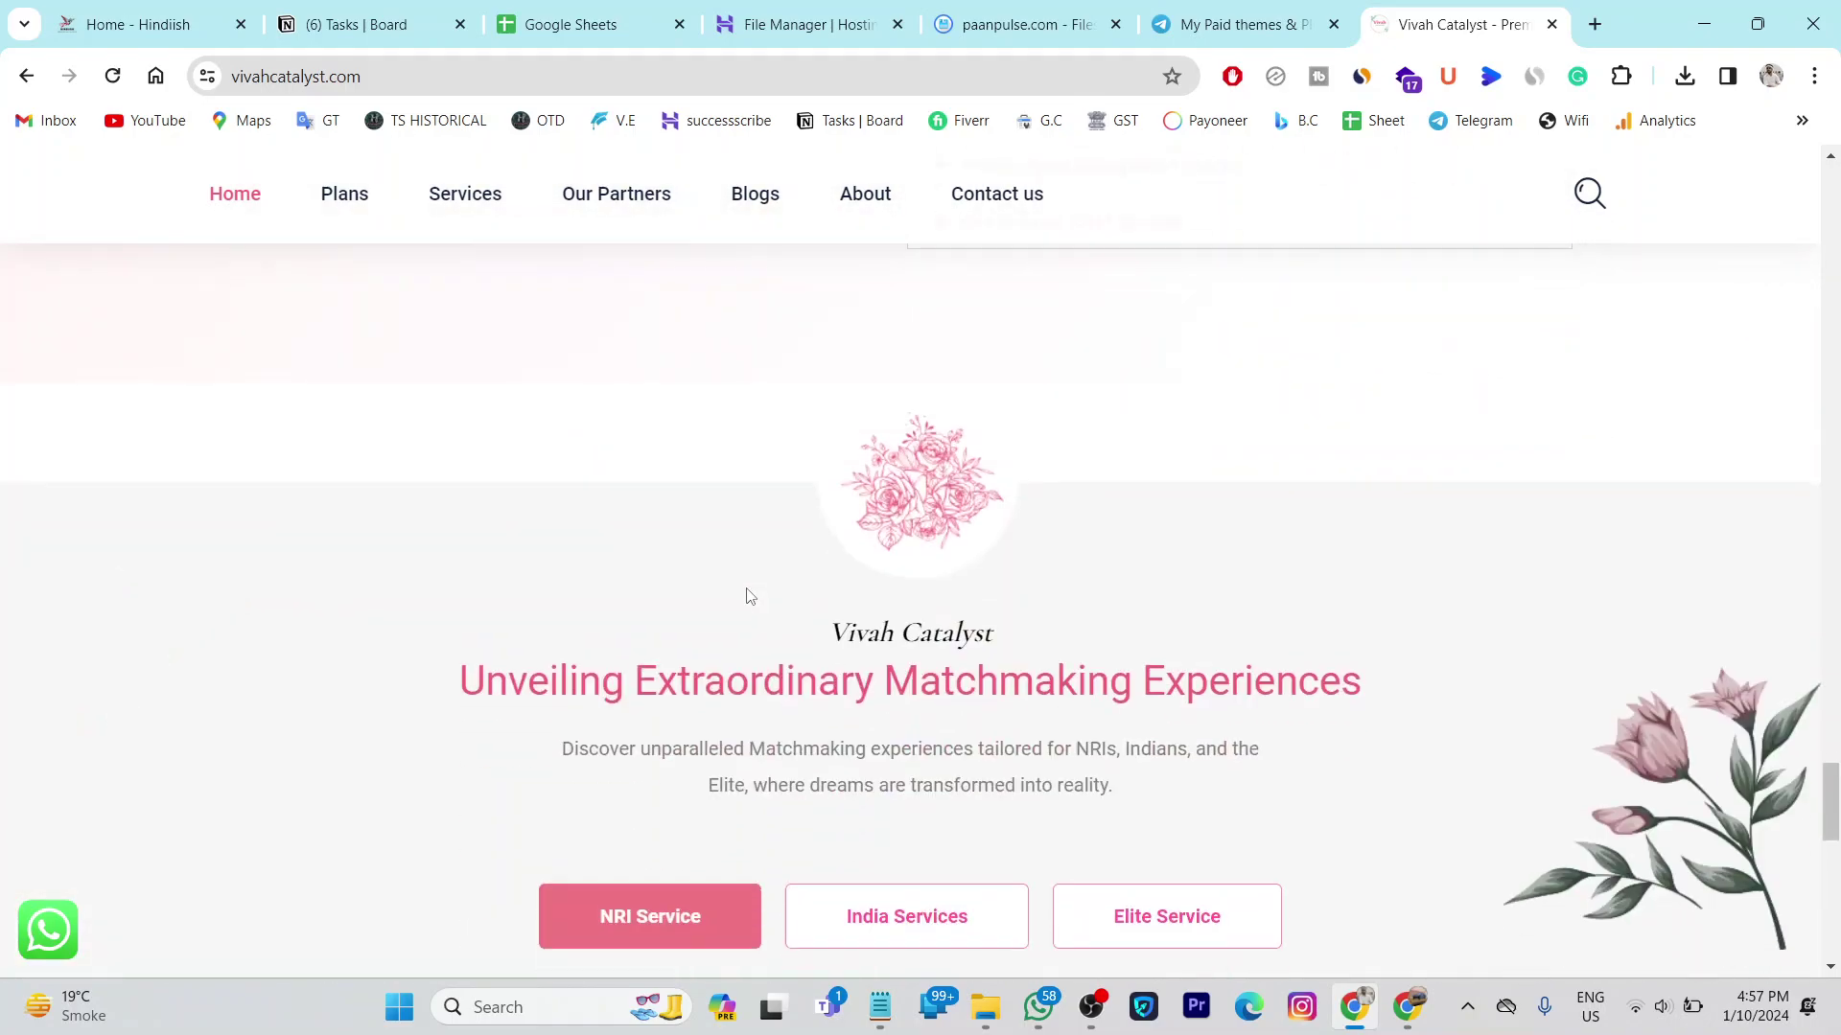
scroll(750, 596, down, 3)
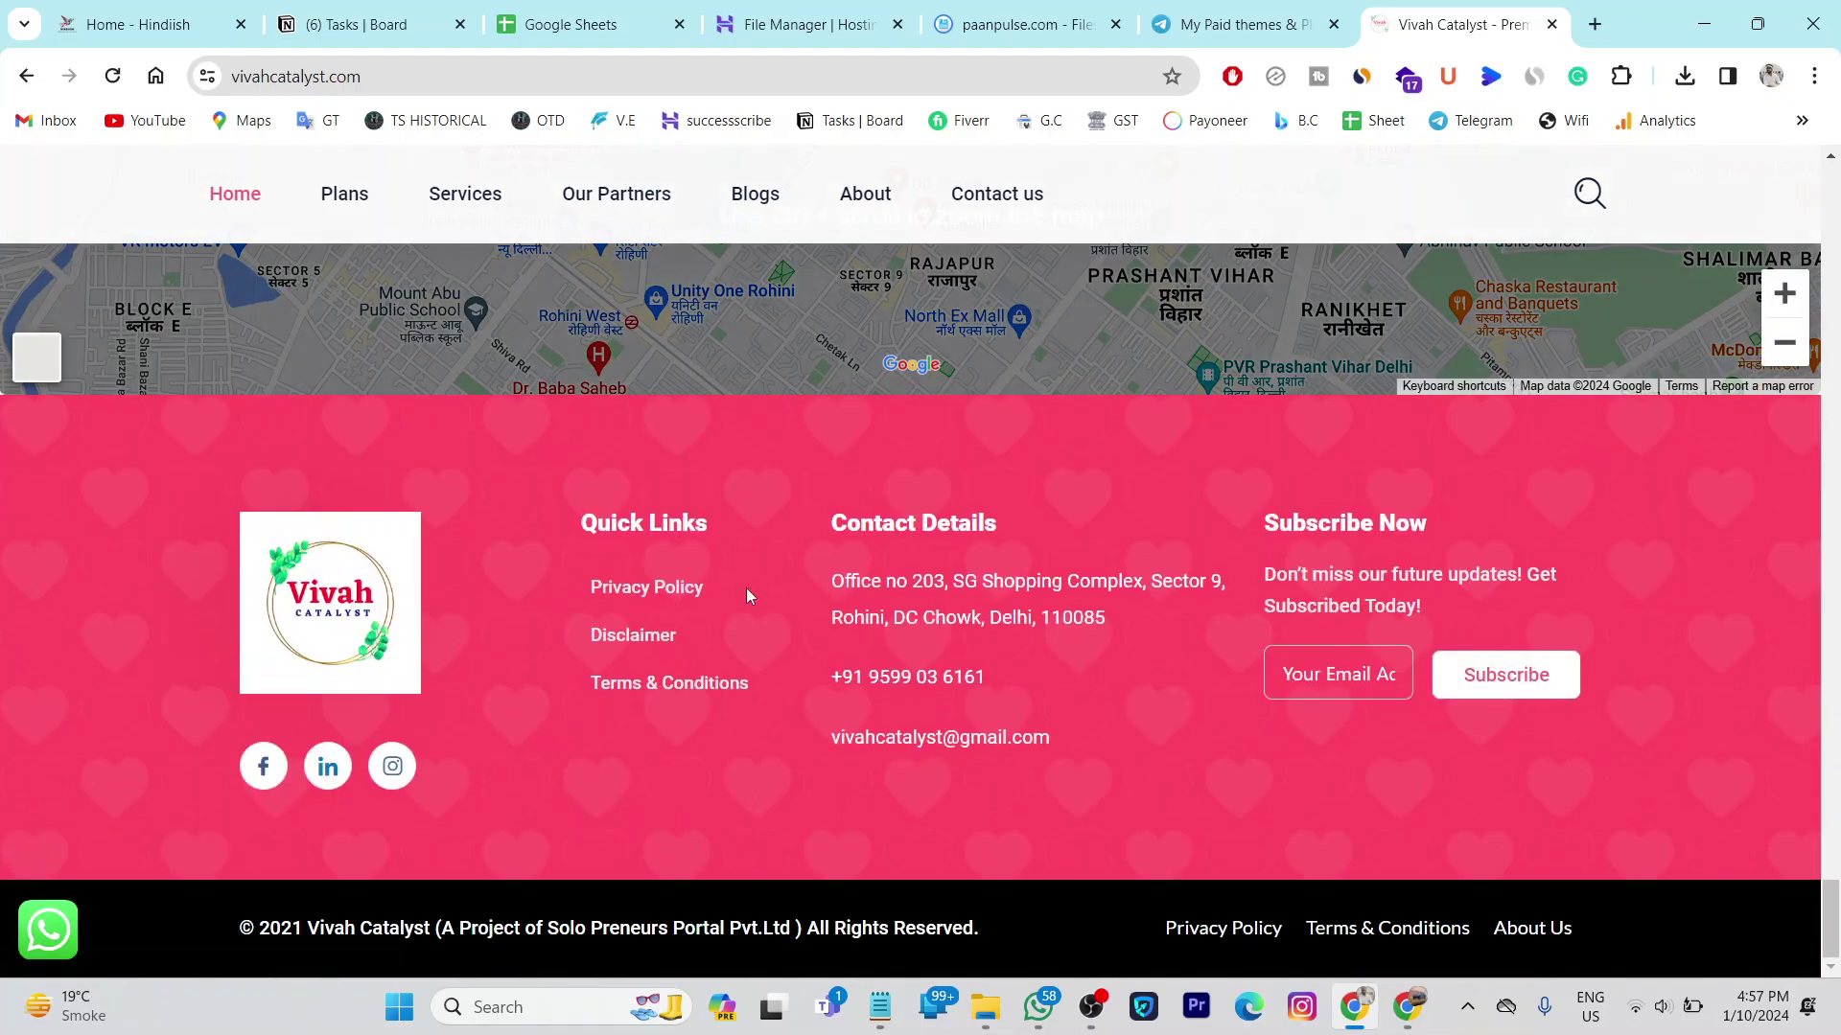
scroll(749, 596, up, 12)
scroll(750, 596, up, 20)
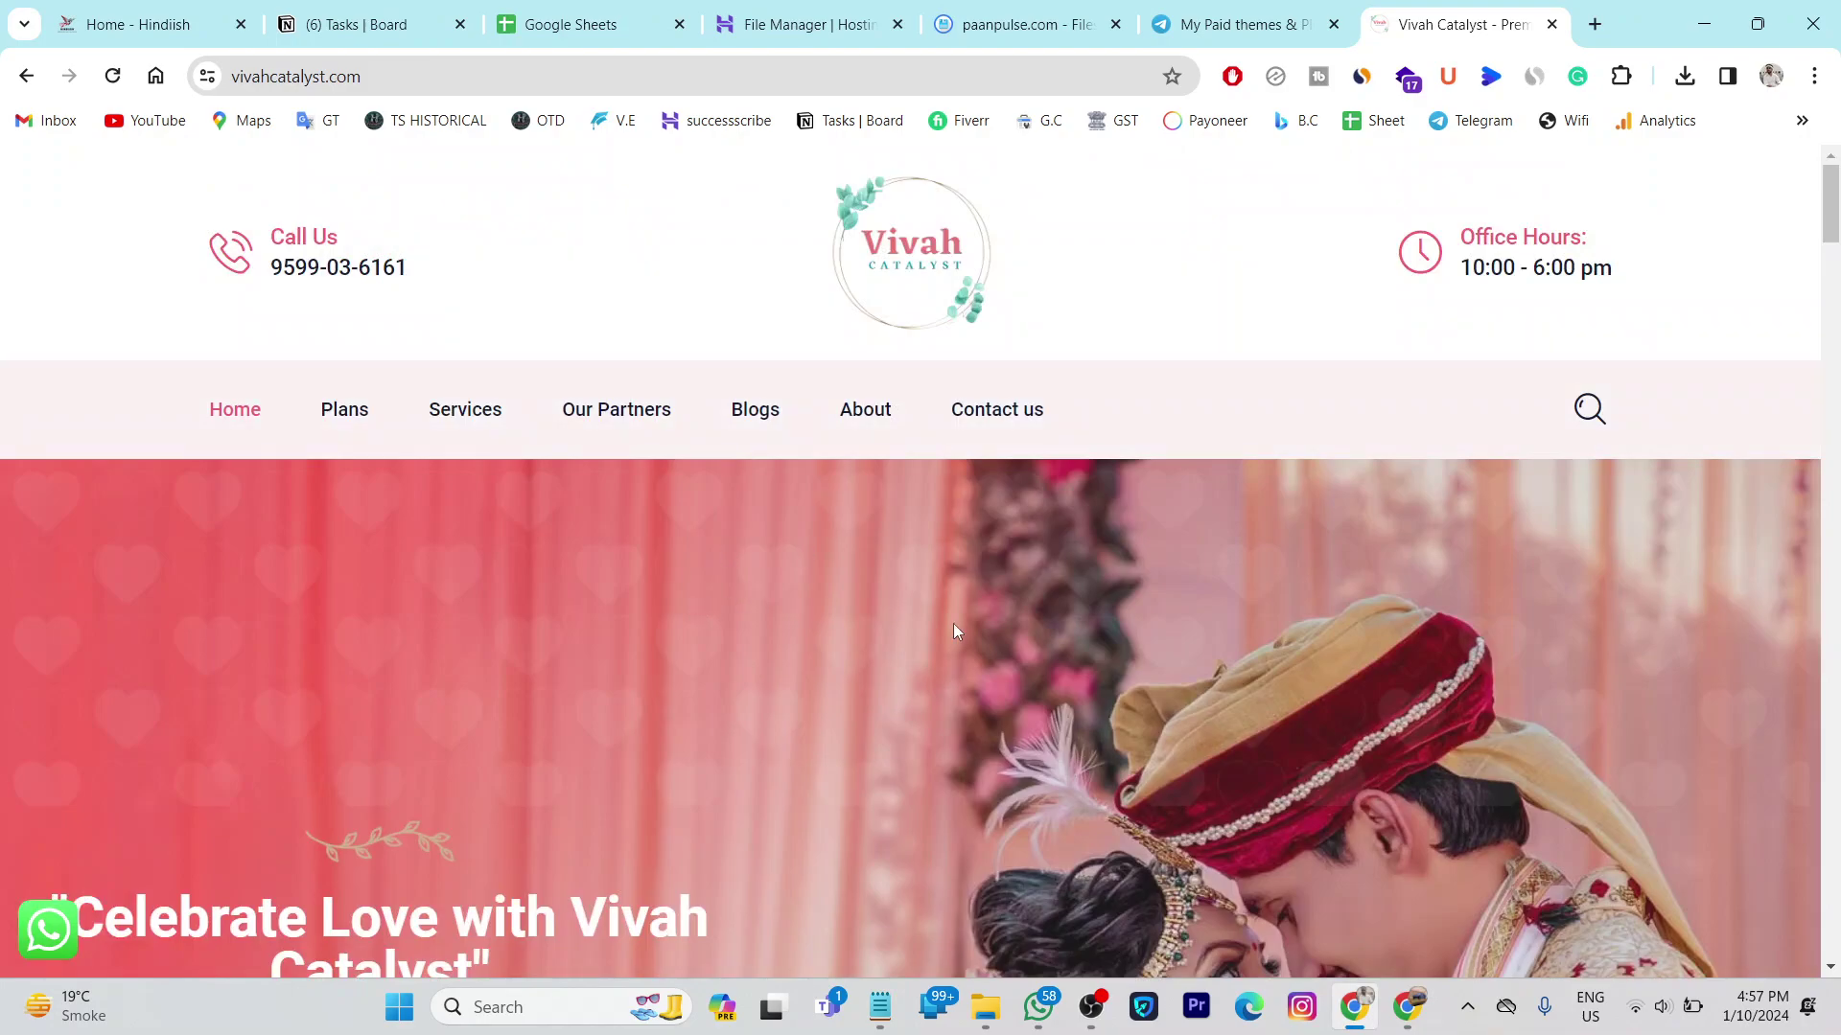
scroll(954, 630, down, 2)
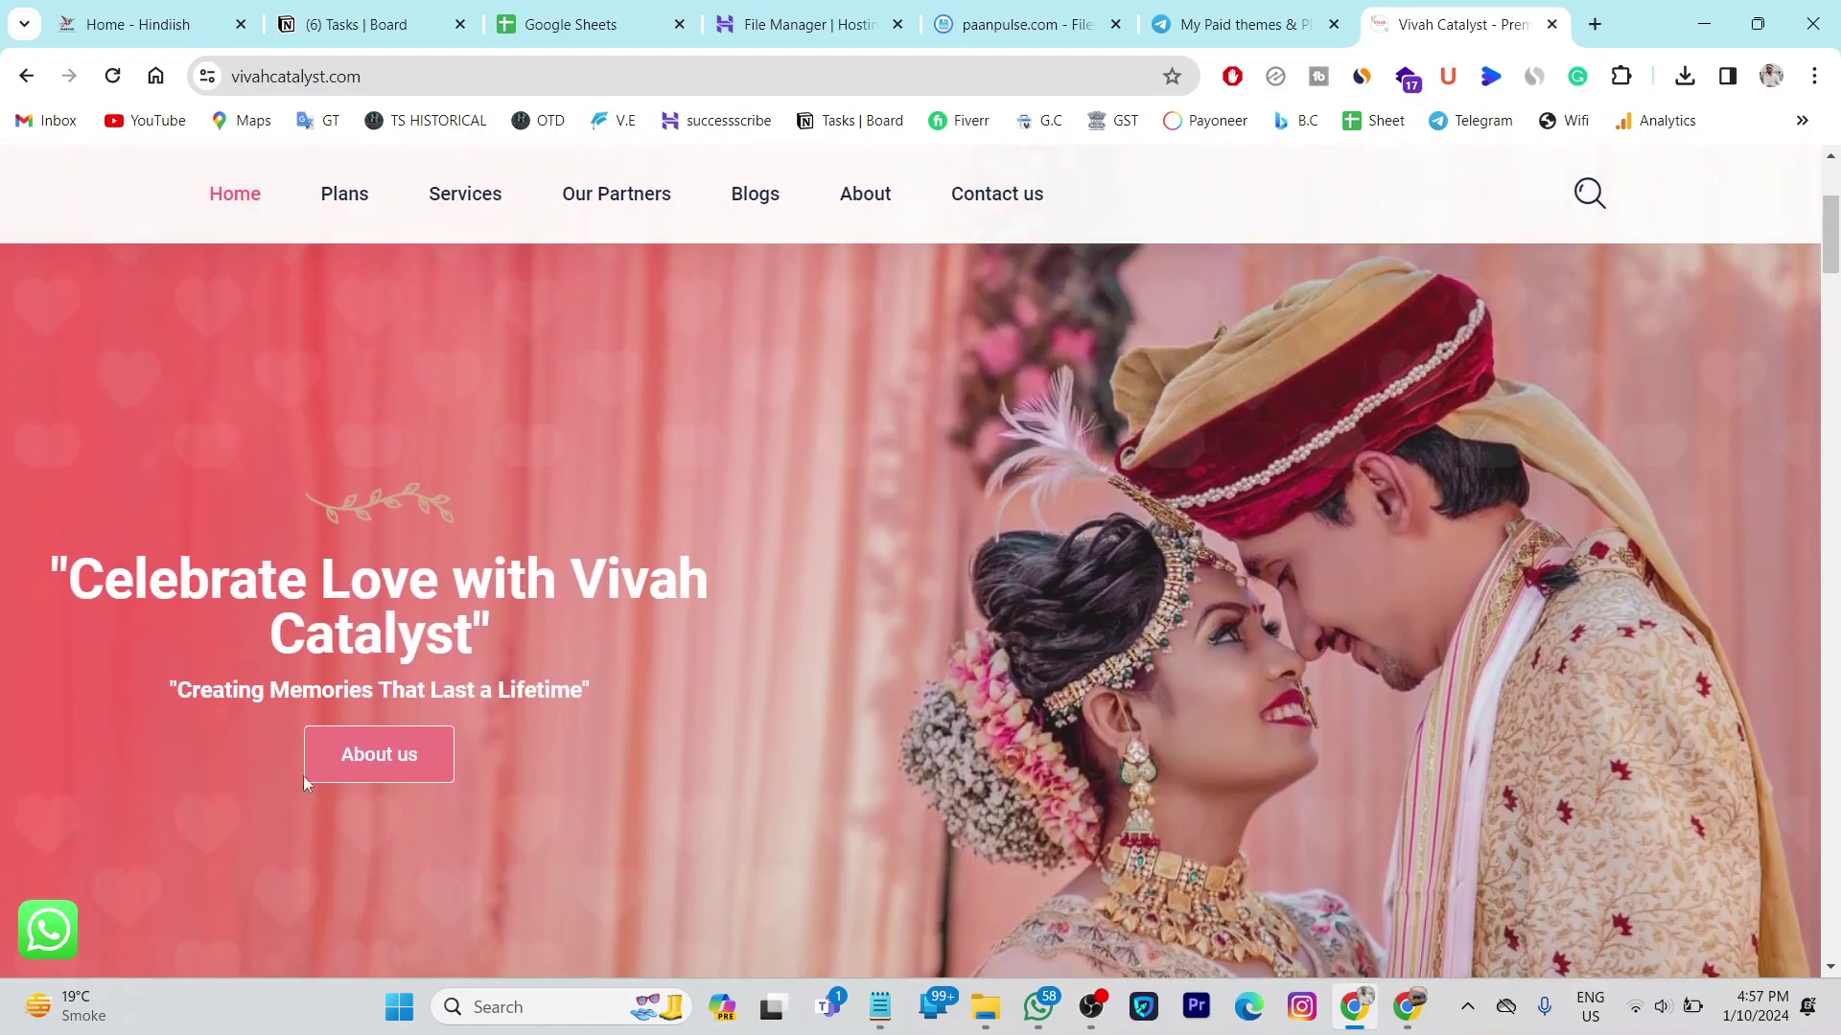
scroll(412, 702, up, 2)
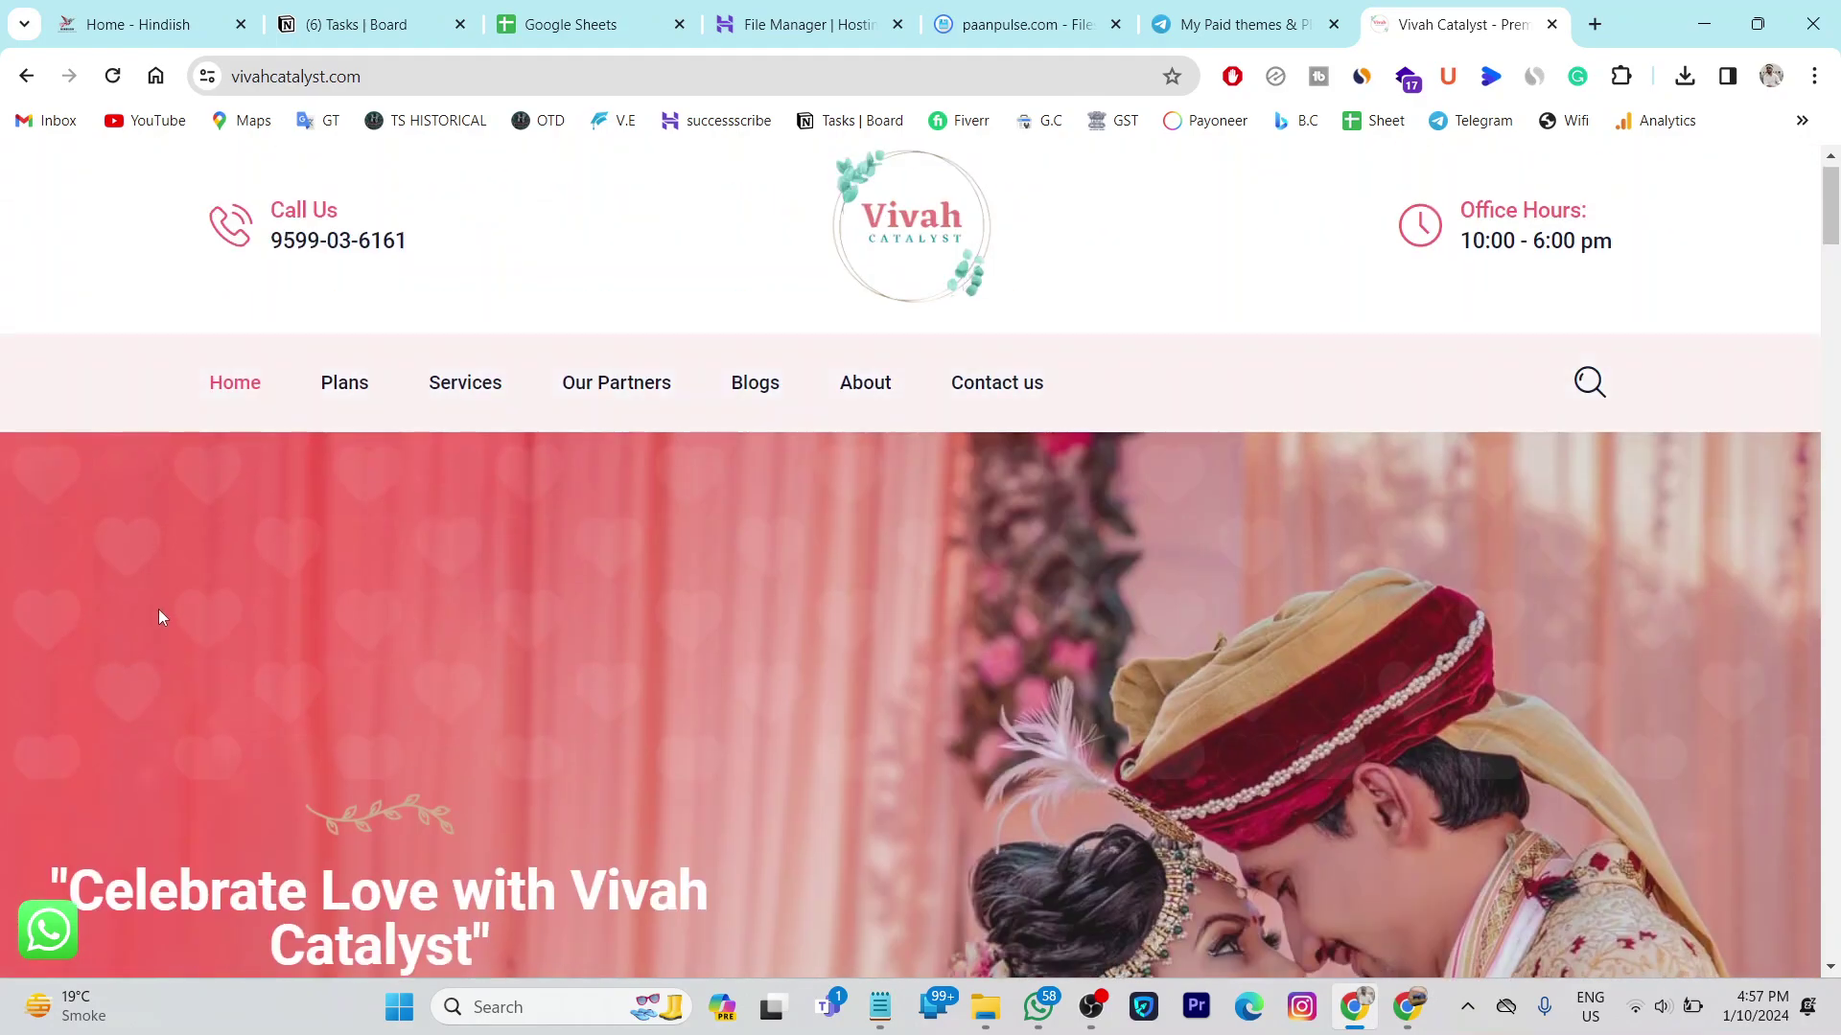
scroll(159, 608, down, 1)
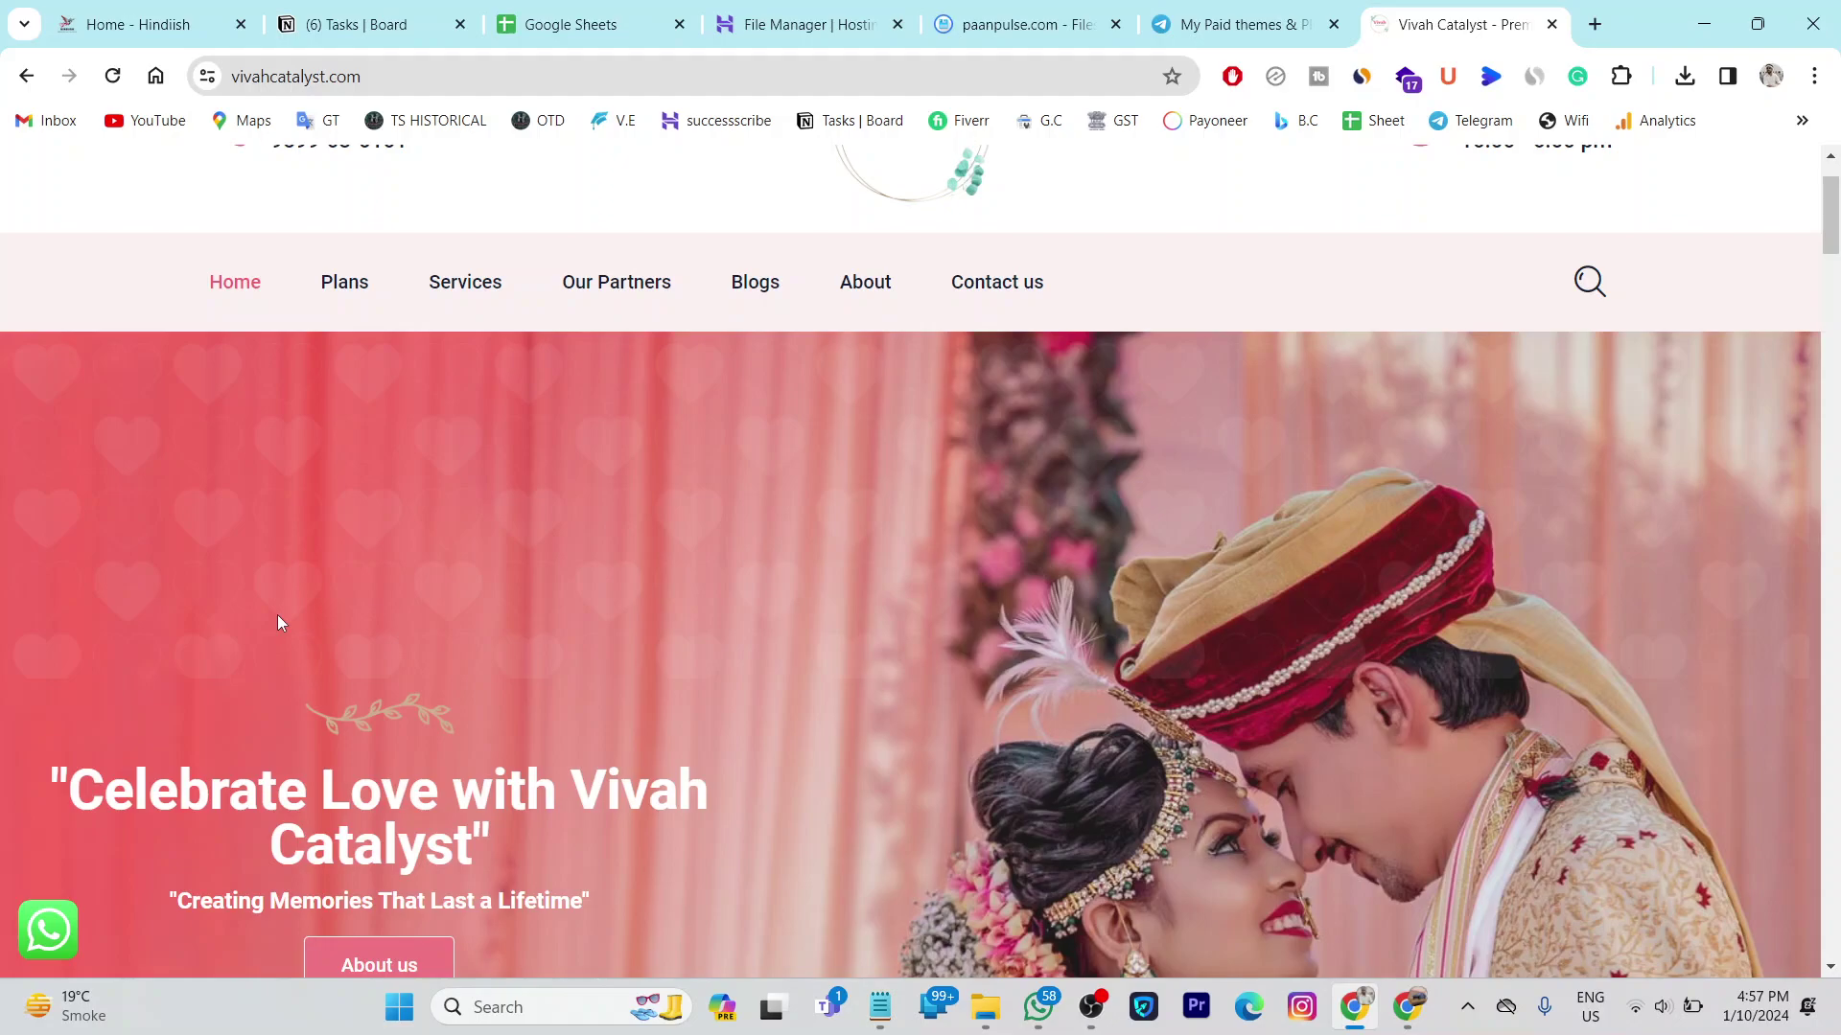
scroll(280, 623, down, 1)
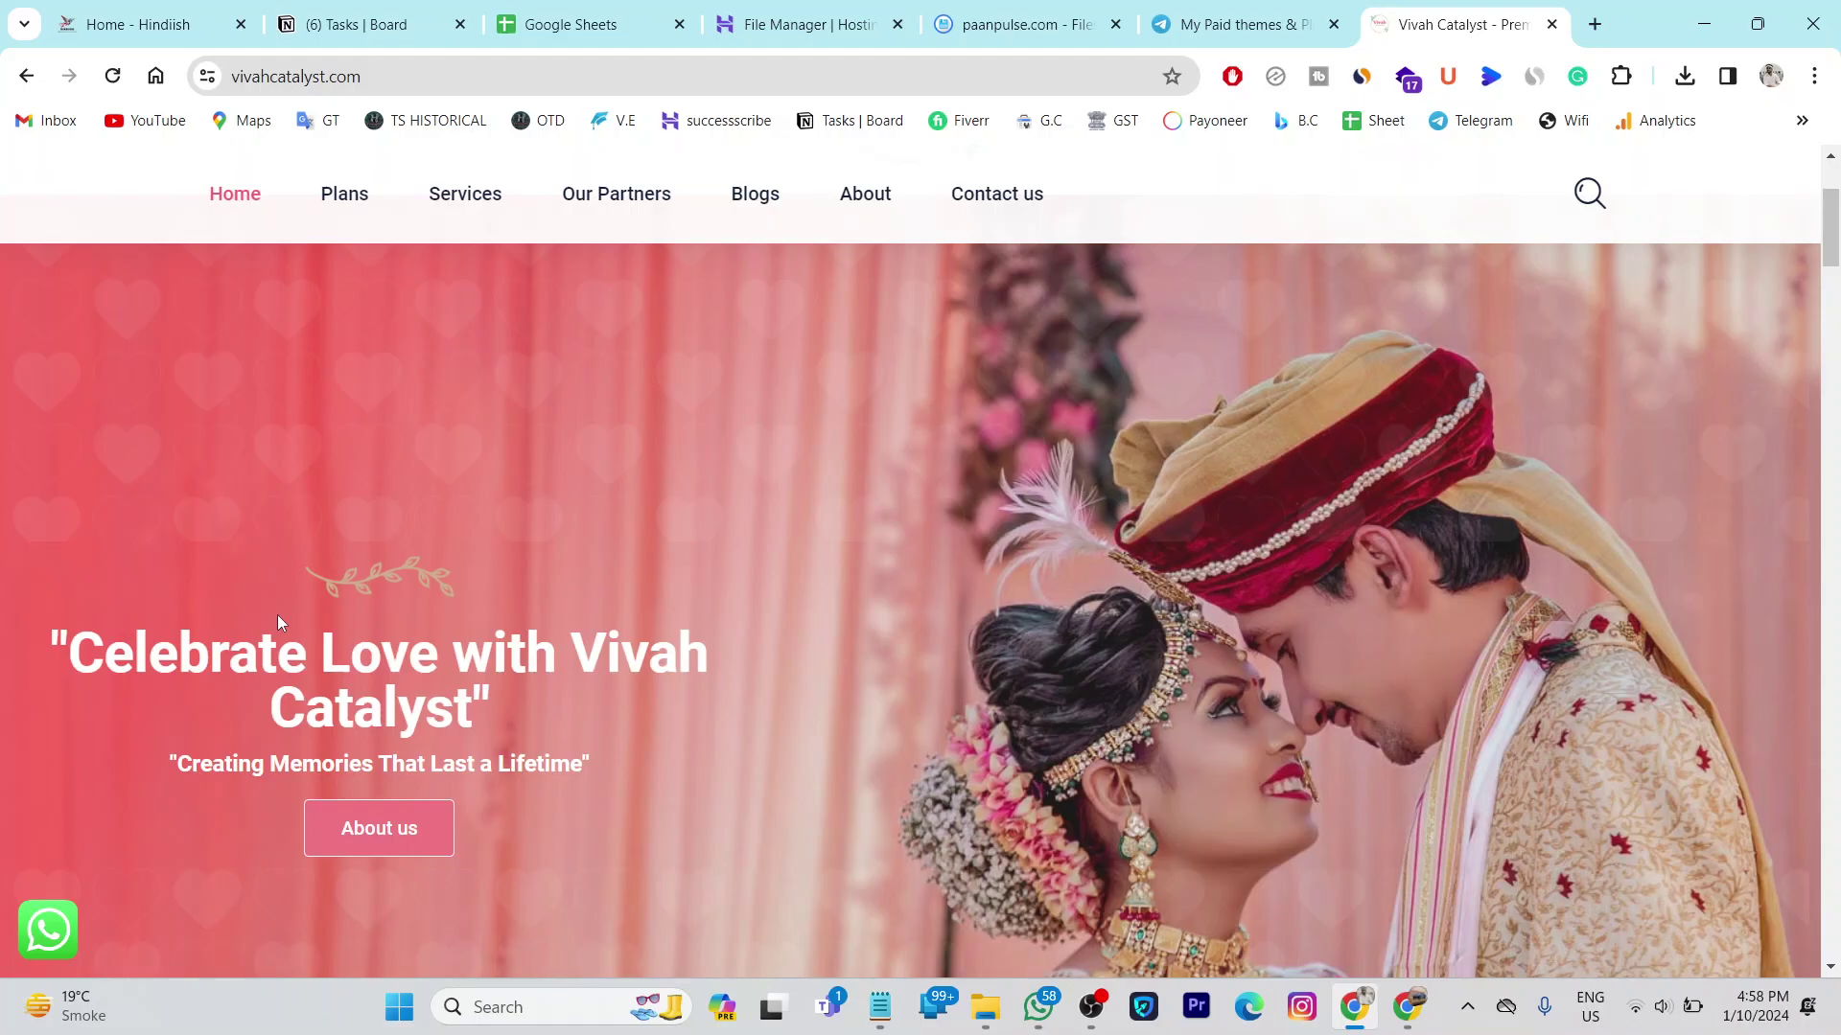
scroll(278, 624, down, 3)
scroll(280, 623, down, 15)
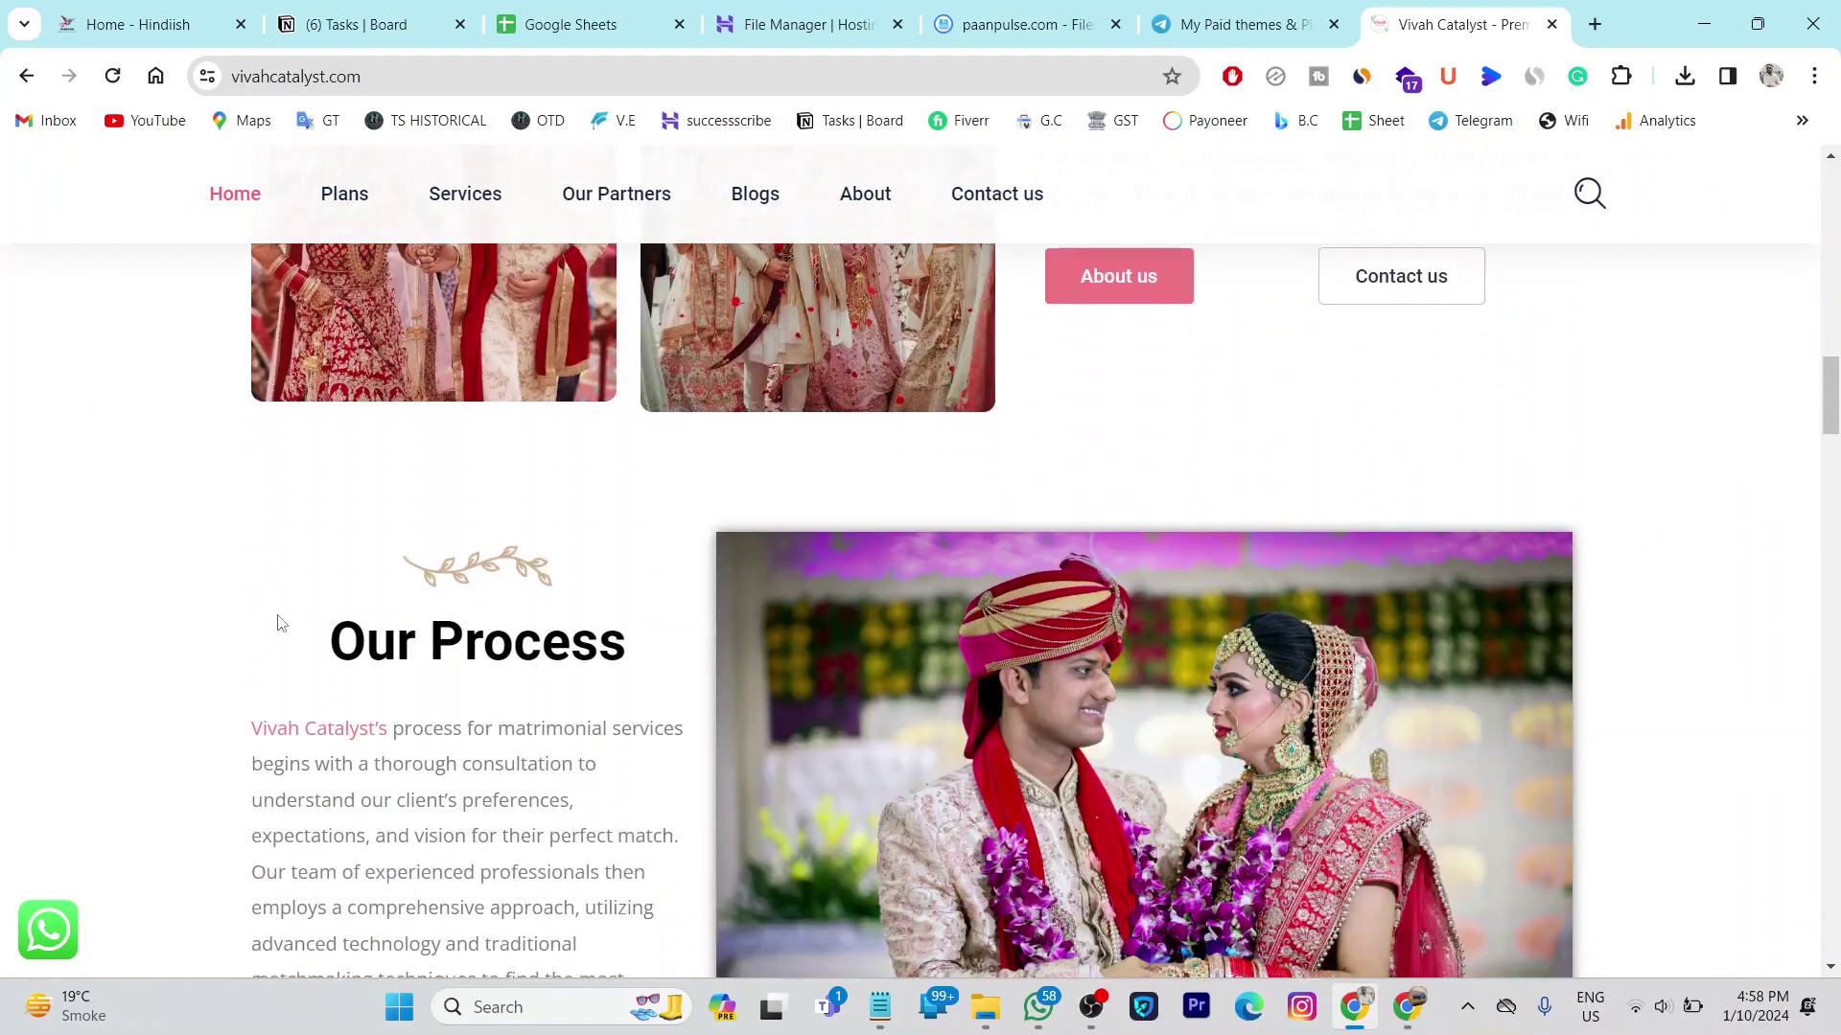
scroll(280, 623, down, 10)
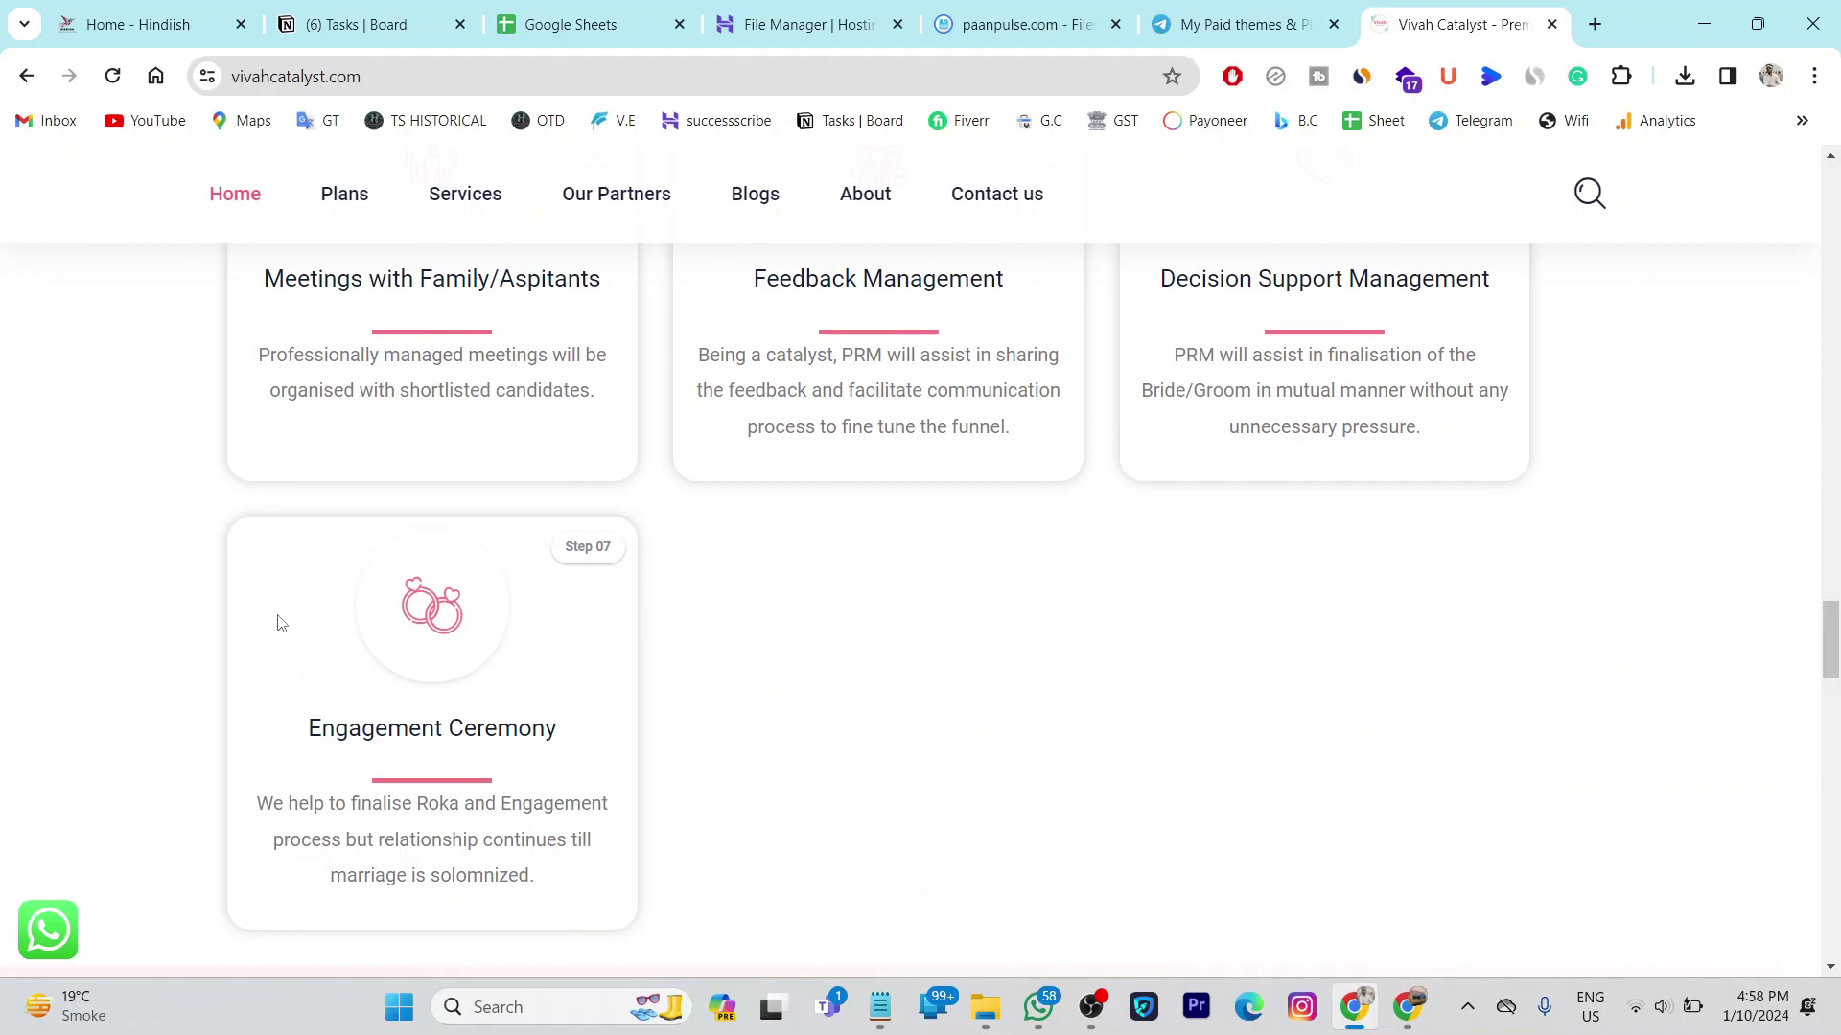
scroll(281, 624, down, 10)
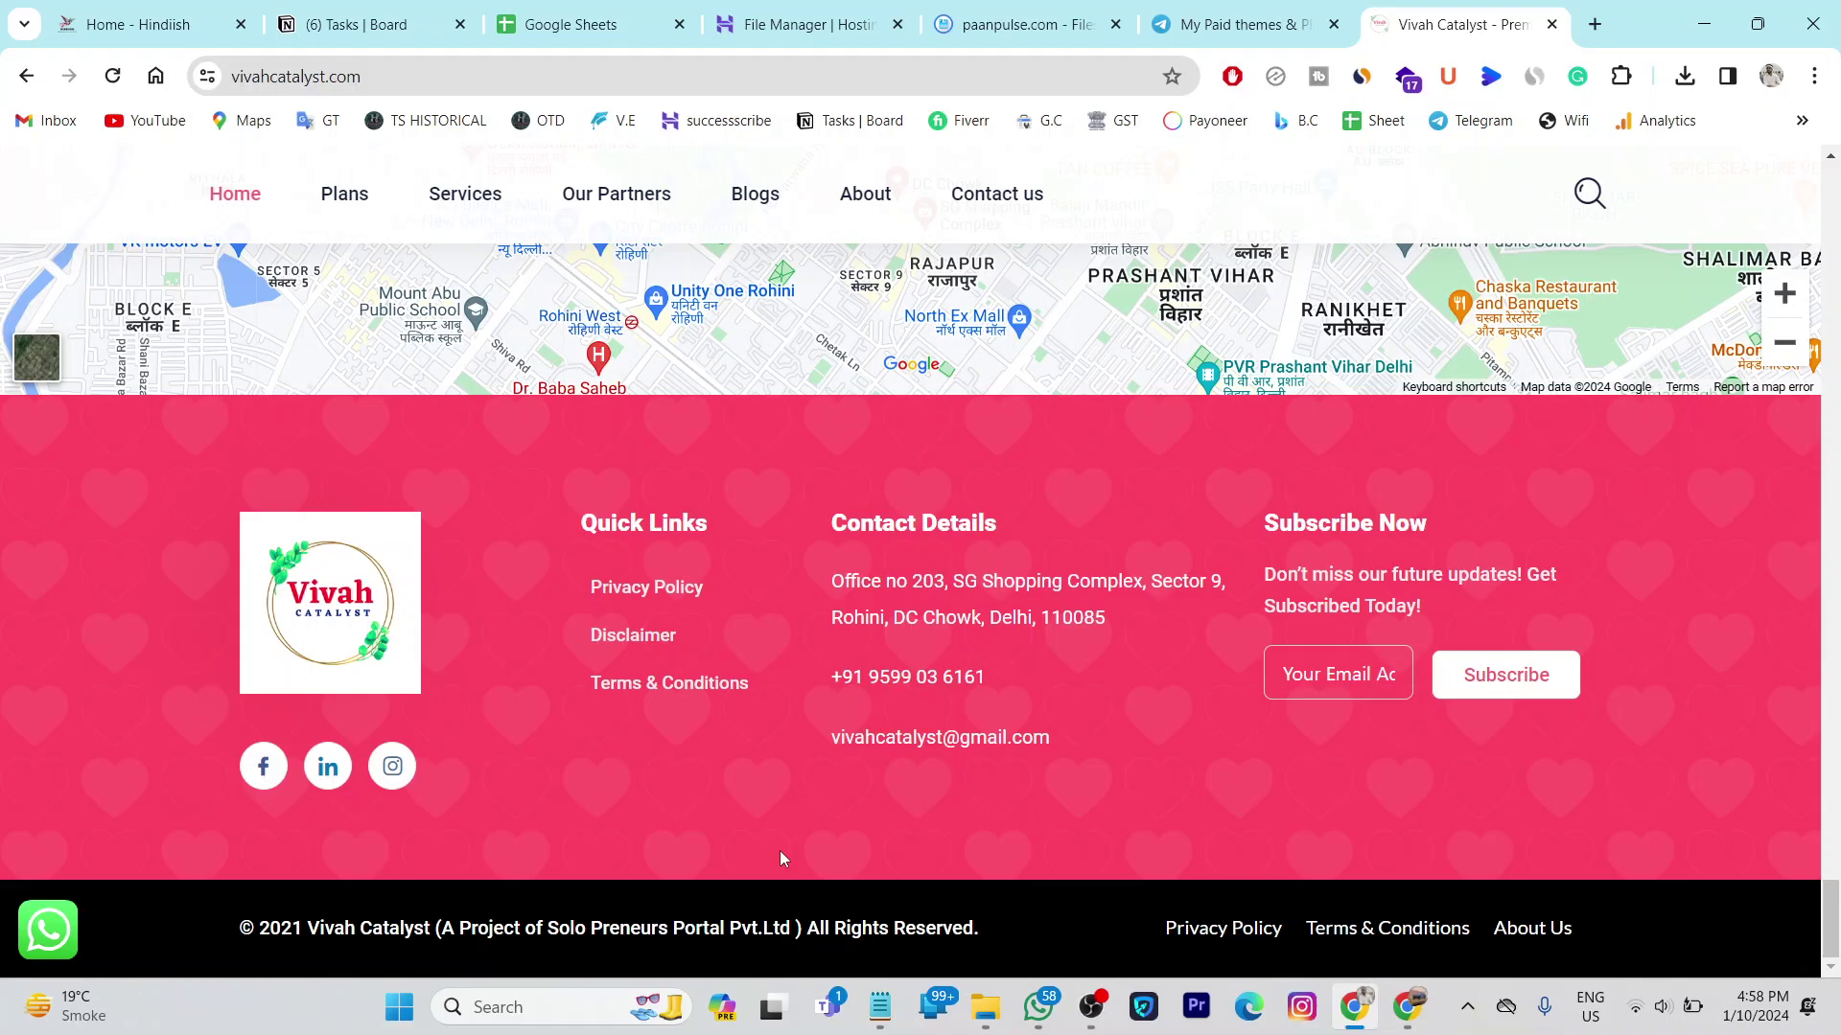
scroll(780, 850, up, 10)
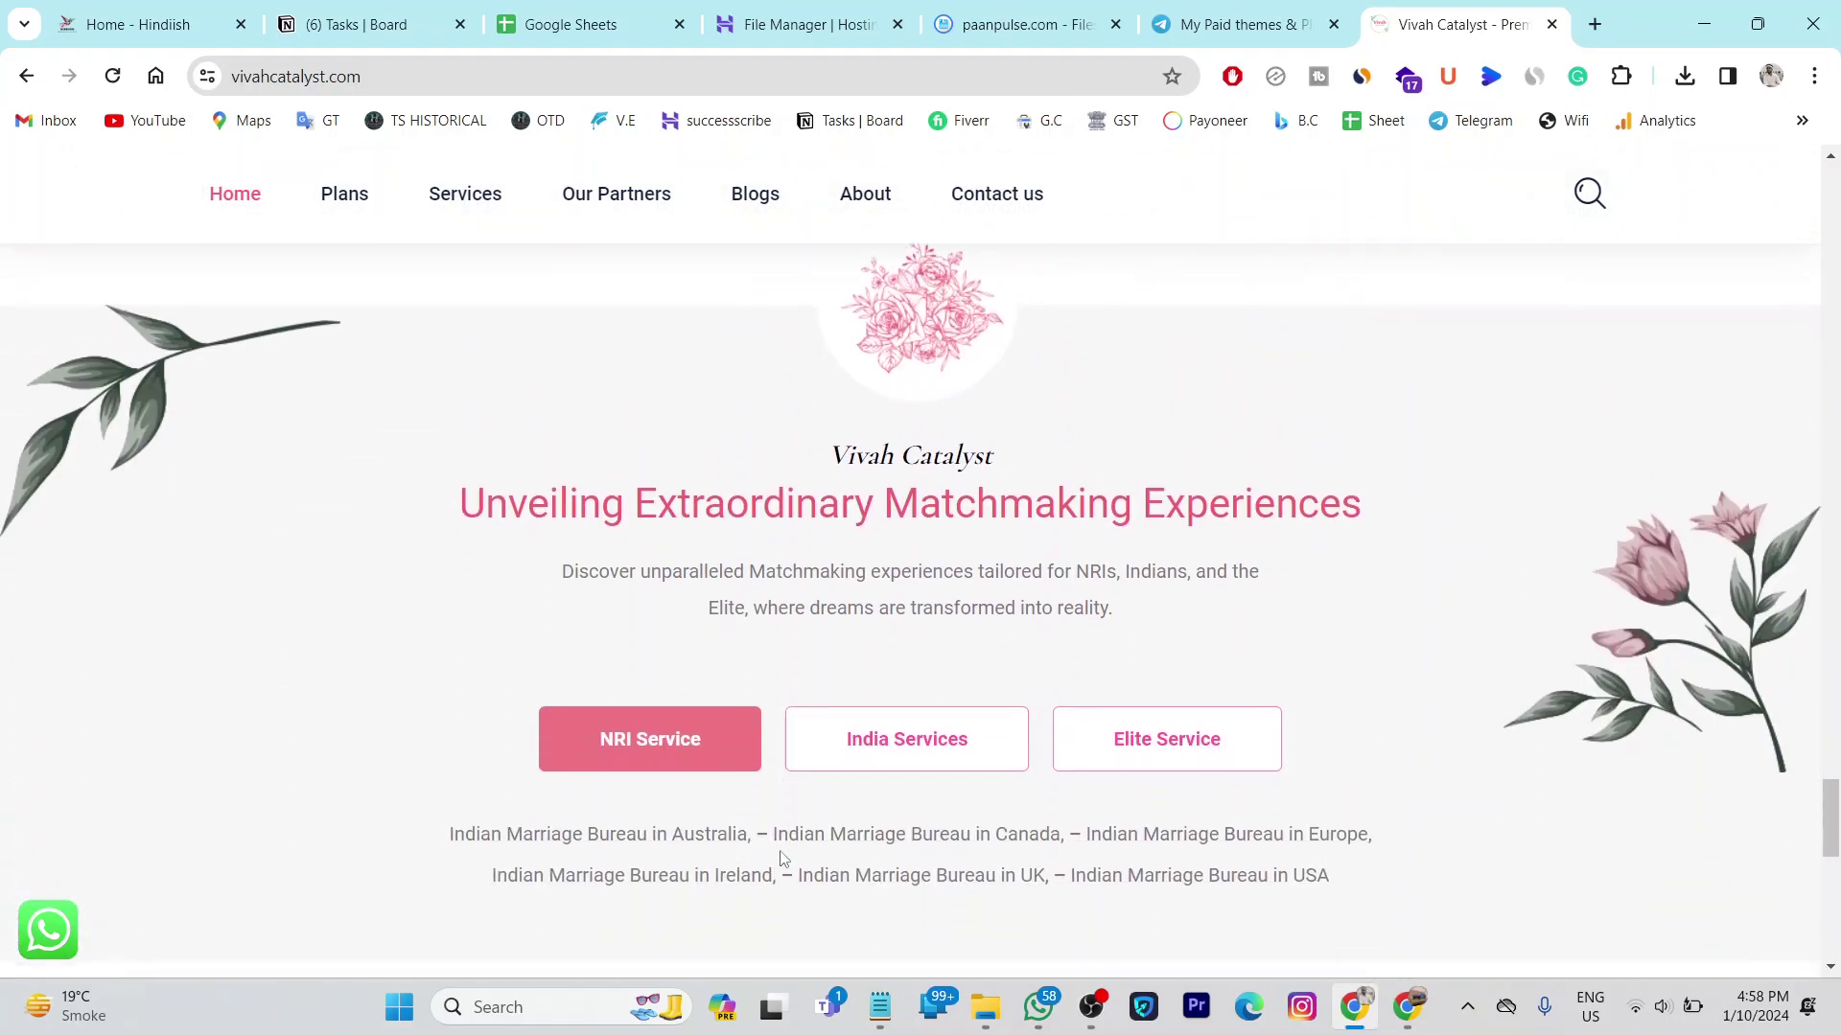
scroll(780, 857, down, 2)
- View the India Services city list and Elite Service details, then close the site and return
click(904, 526)
click(1138, 515)
scroll(1375, 571, up, 3)
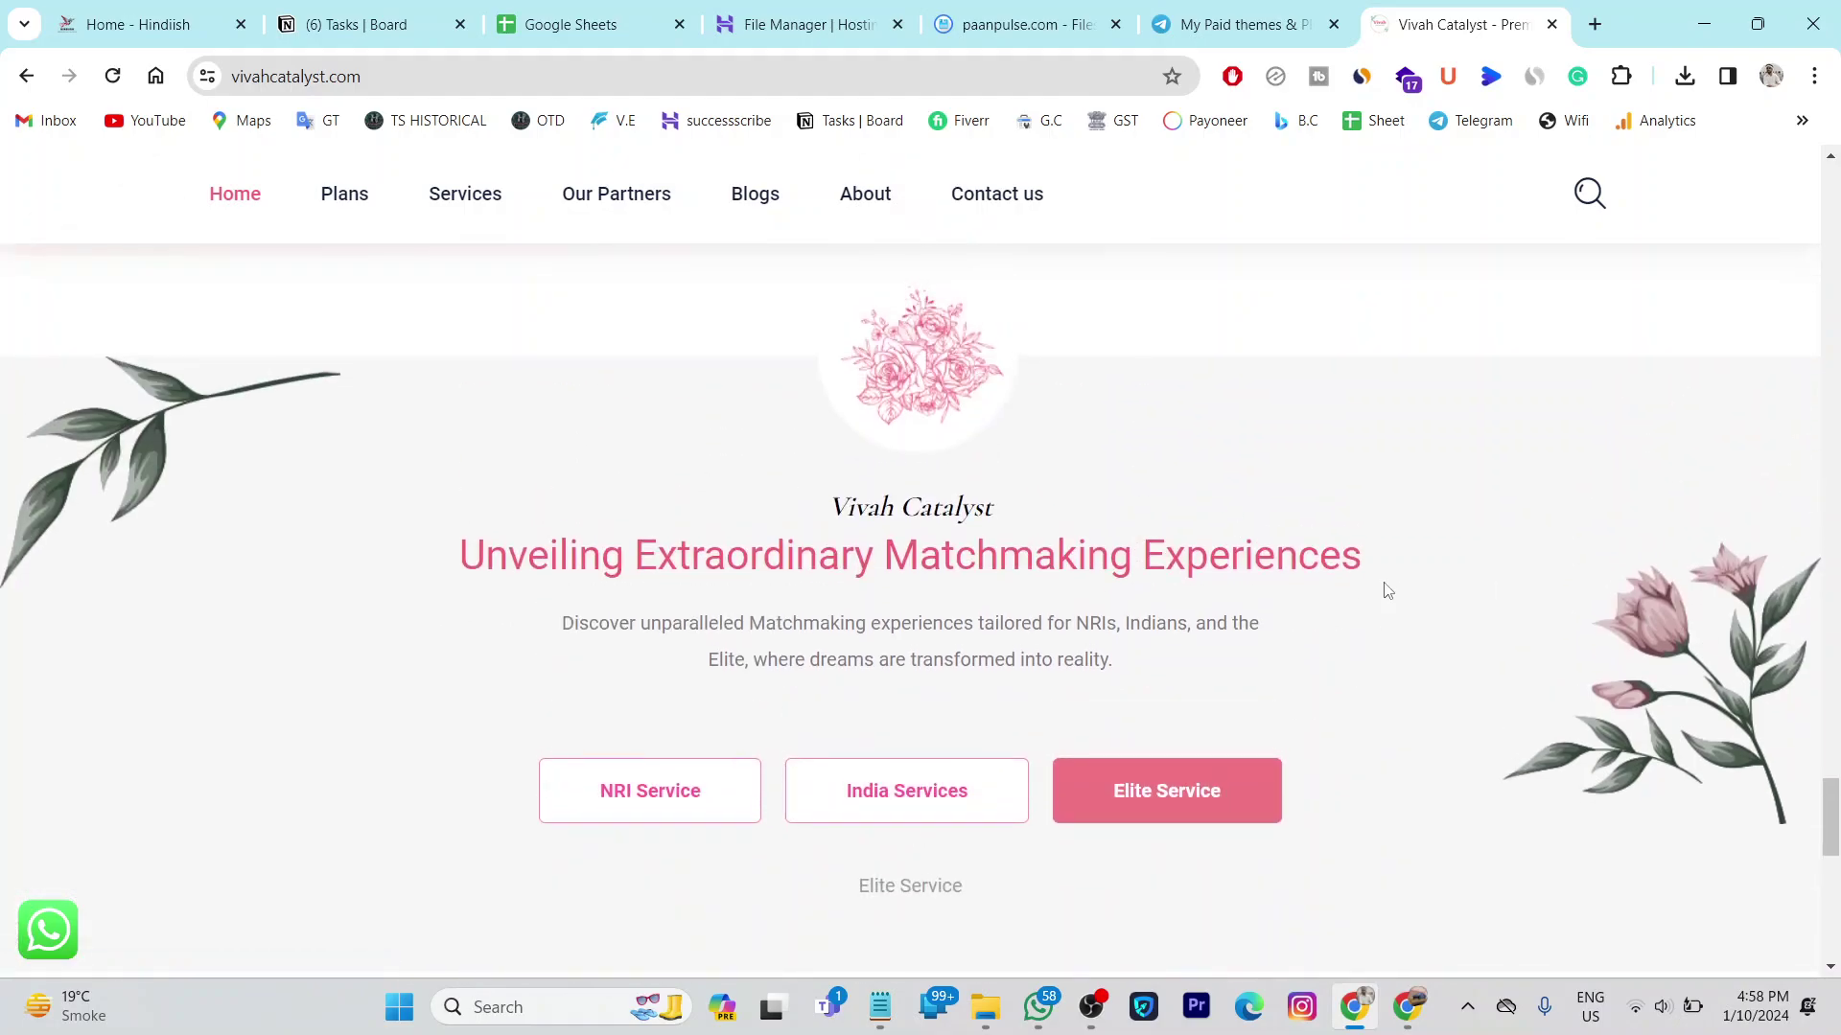
scroll(962, 395, up, 15)
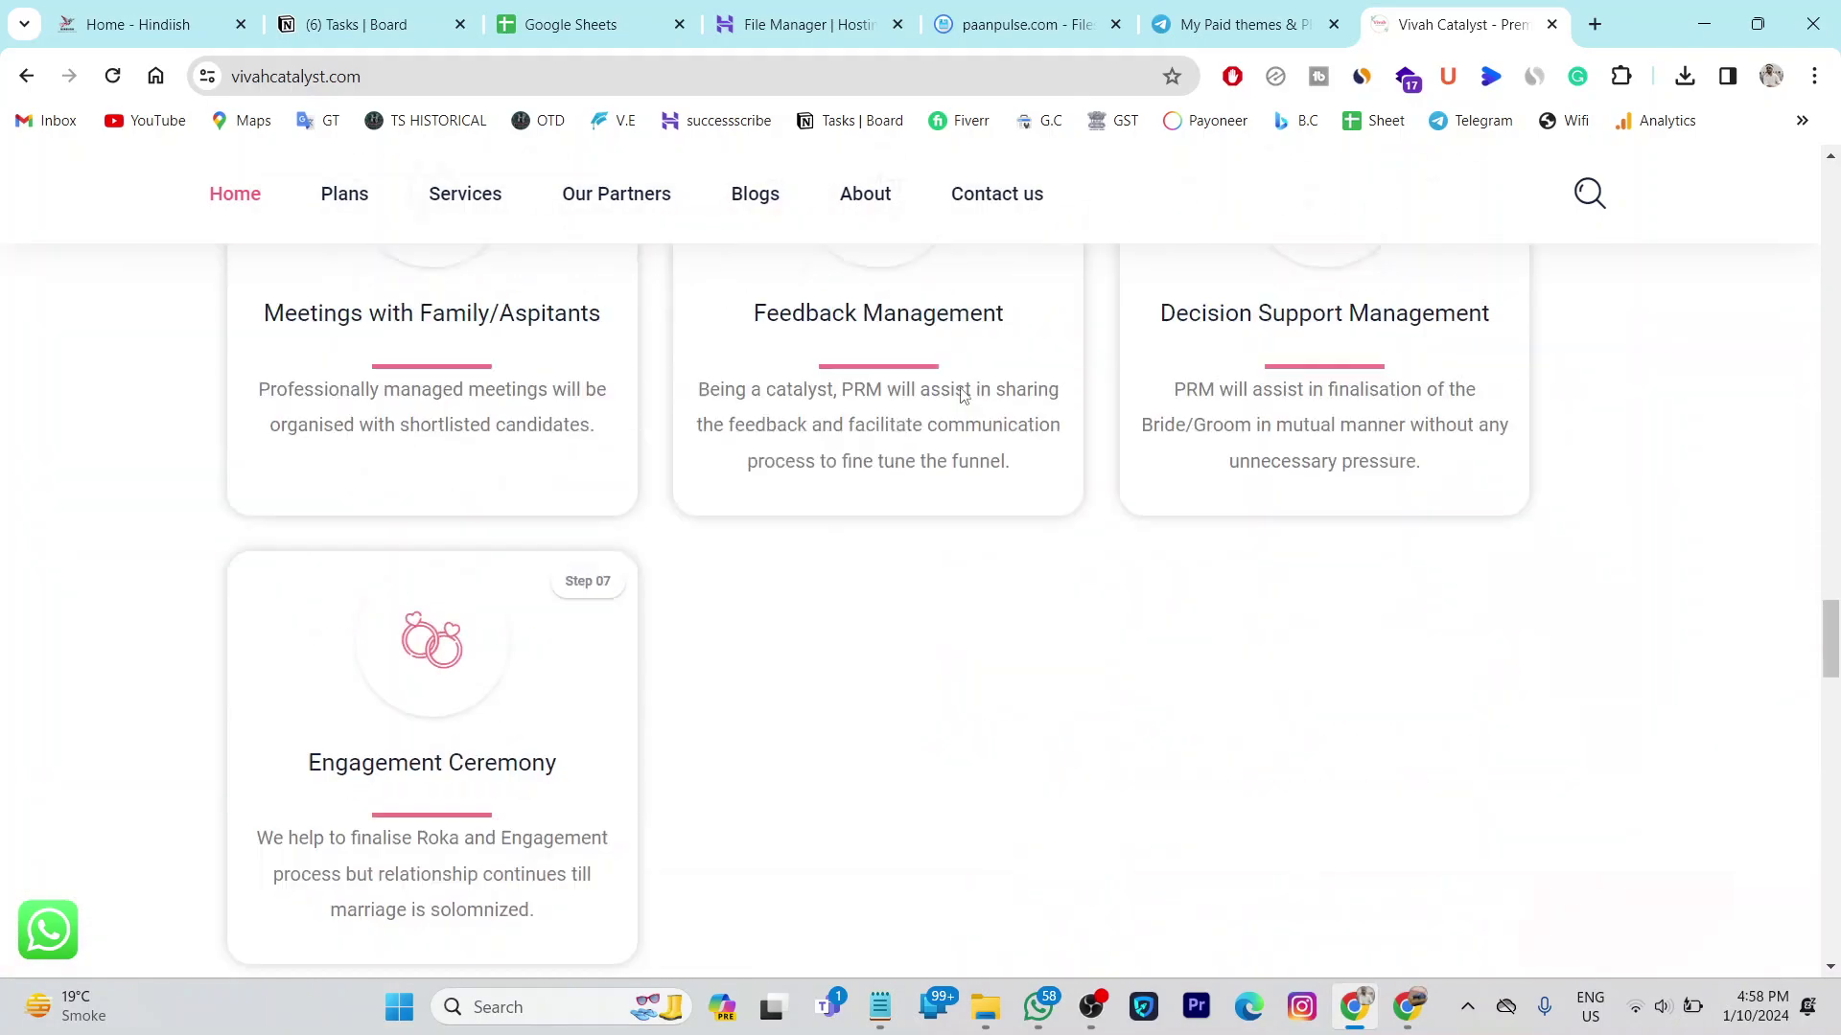
key(ctrl+w)
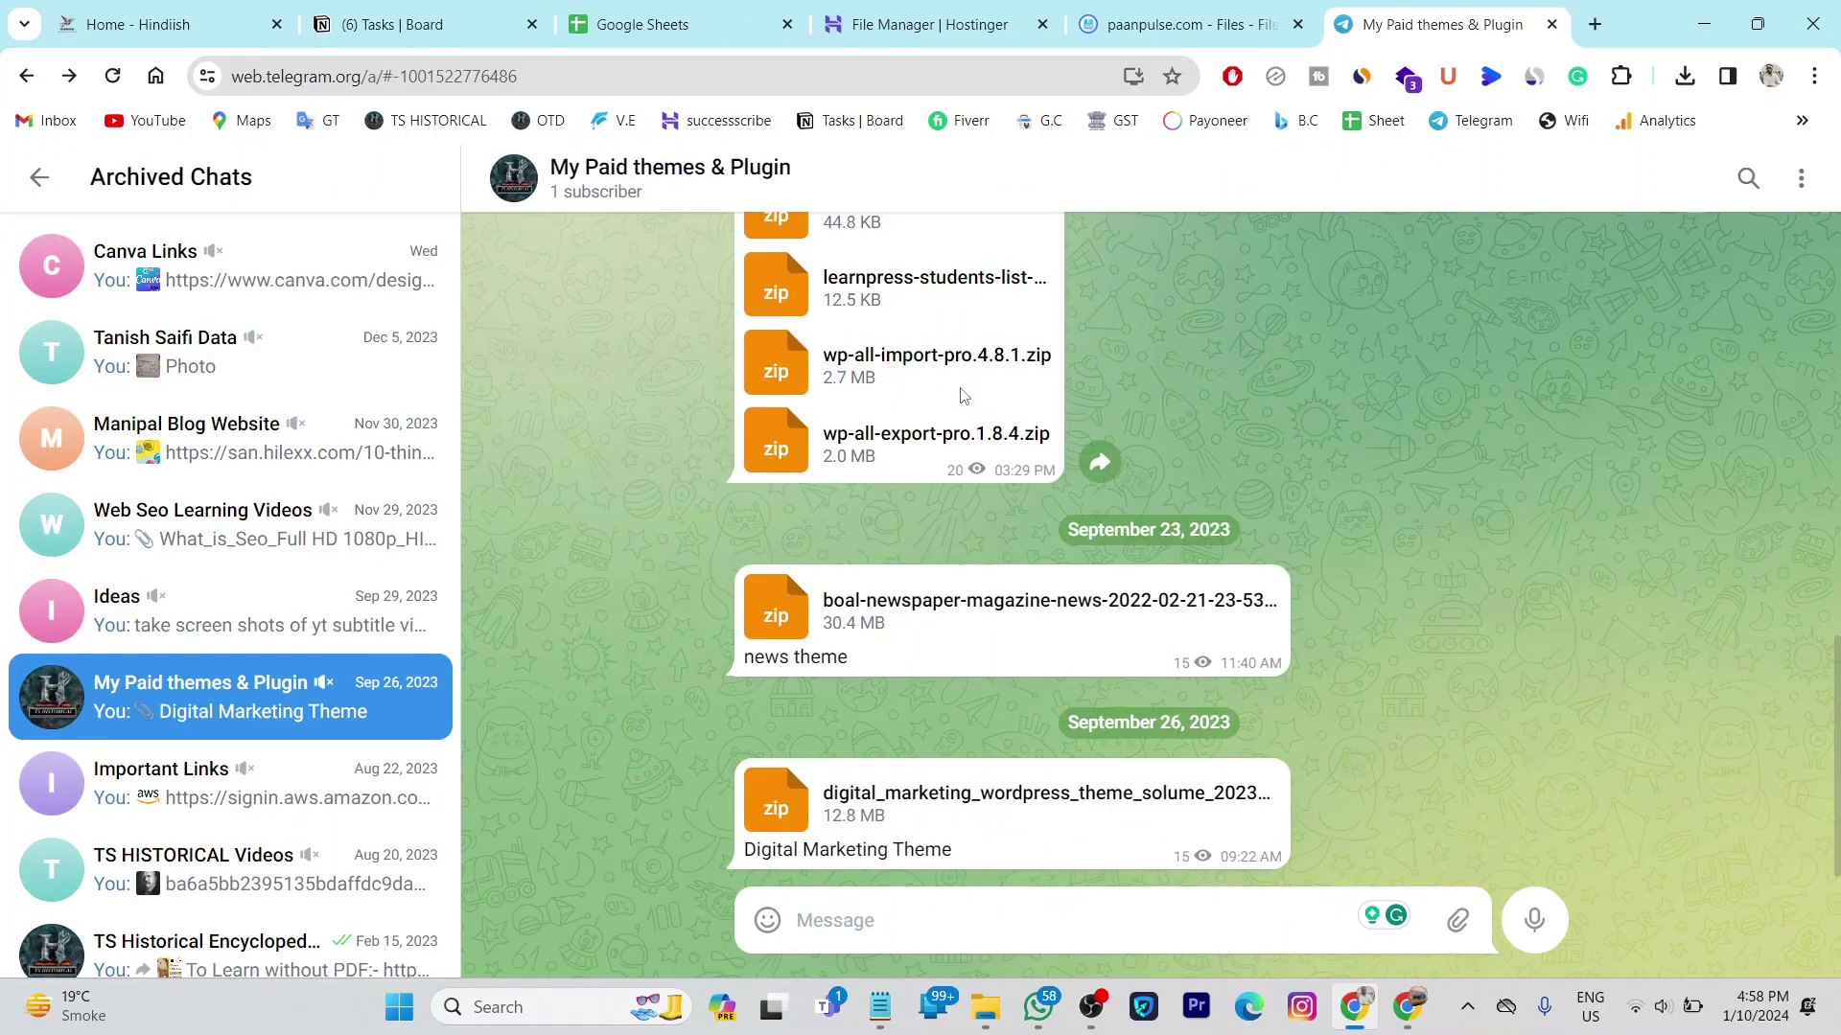
key(alt+Tab)
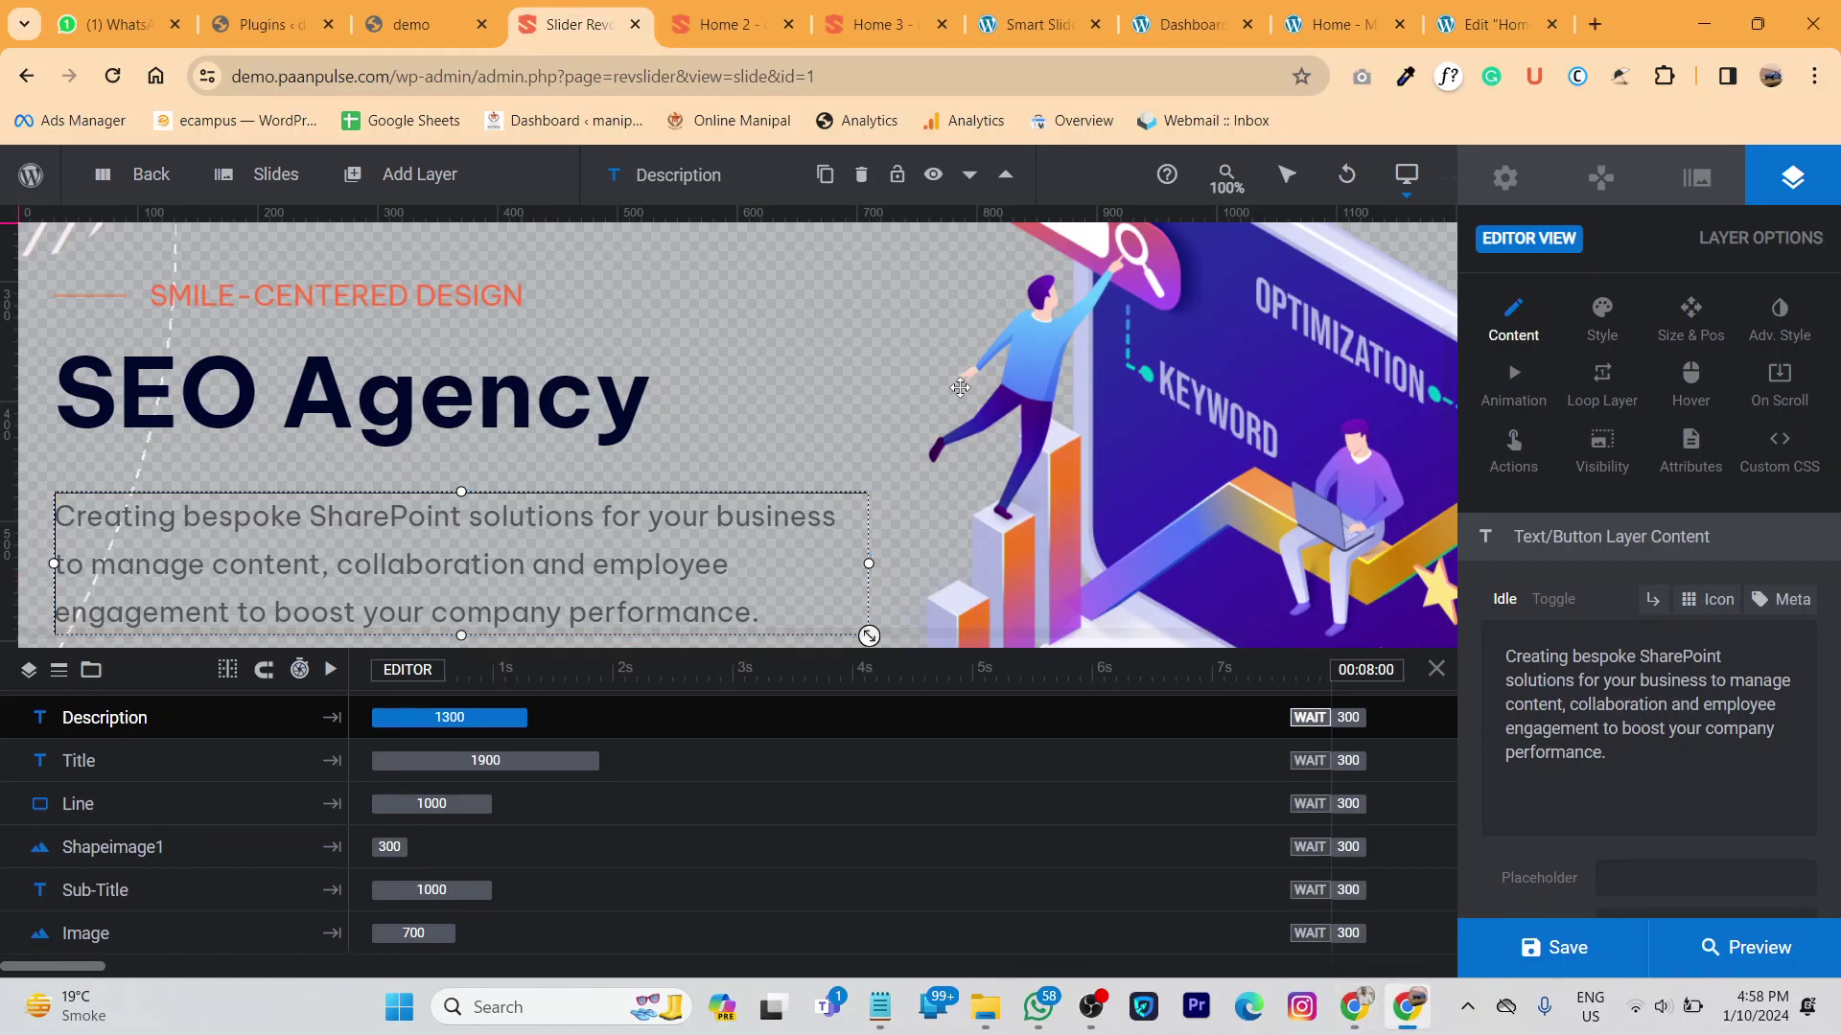
- Inspect the Facebook link, Show Videos, play icon and Explore More button layers
scroll(945, 473, down, 4)
scroll(946, 472, down, 1)
scroll(945, 473, up, 2)
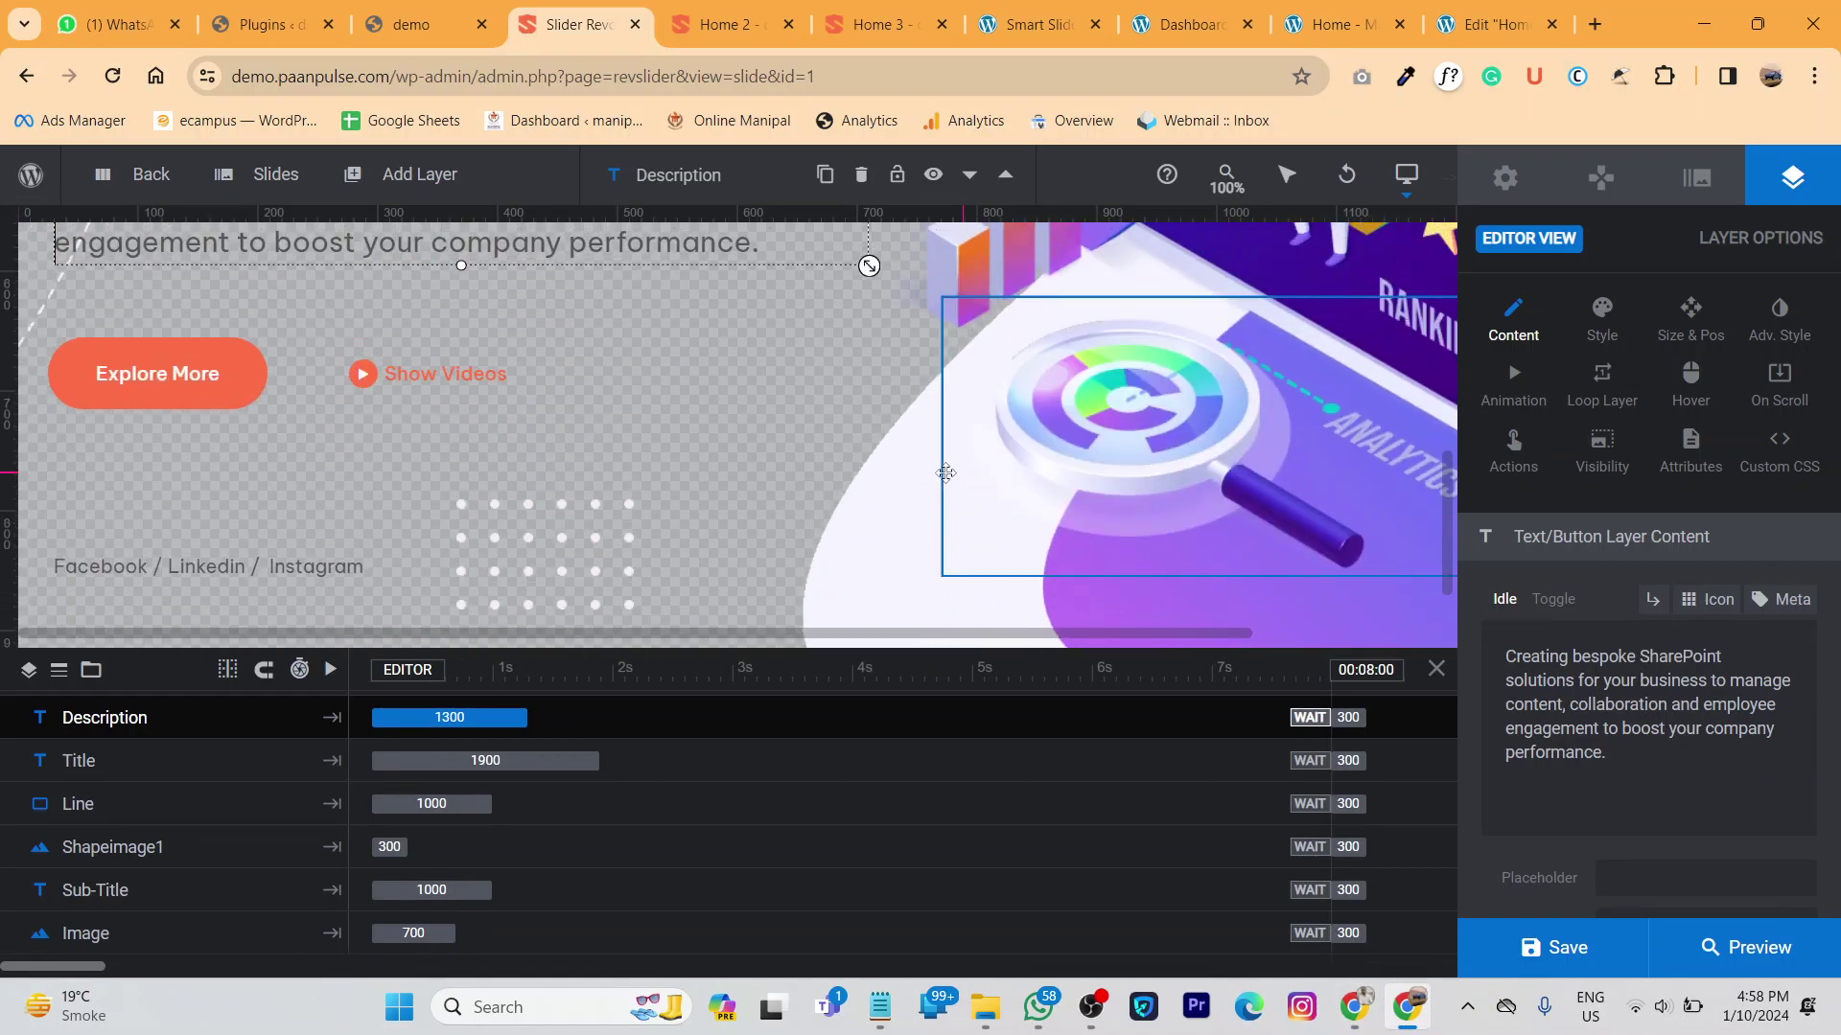
click(87, 582)
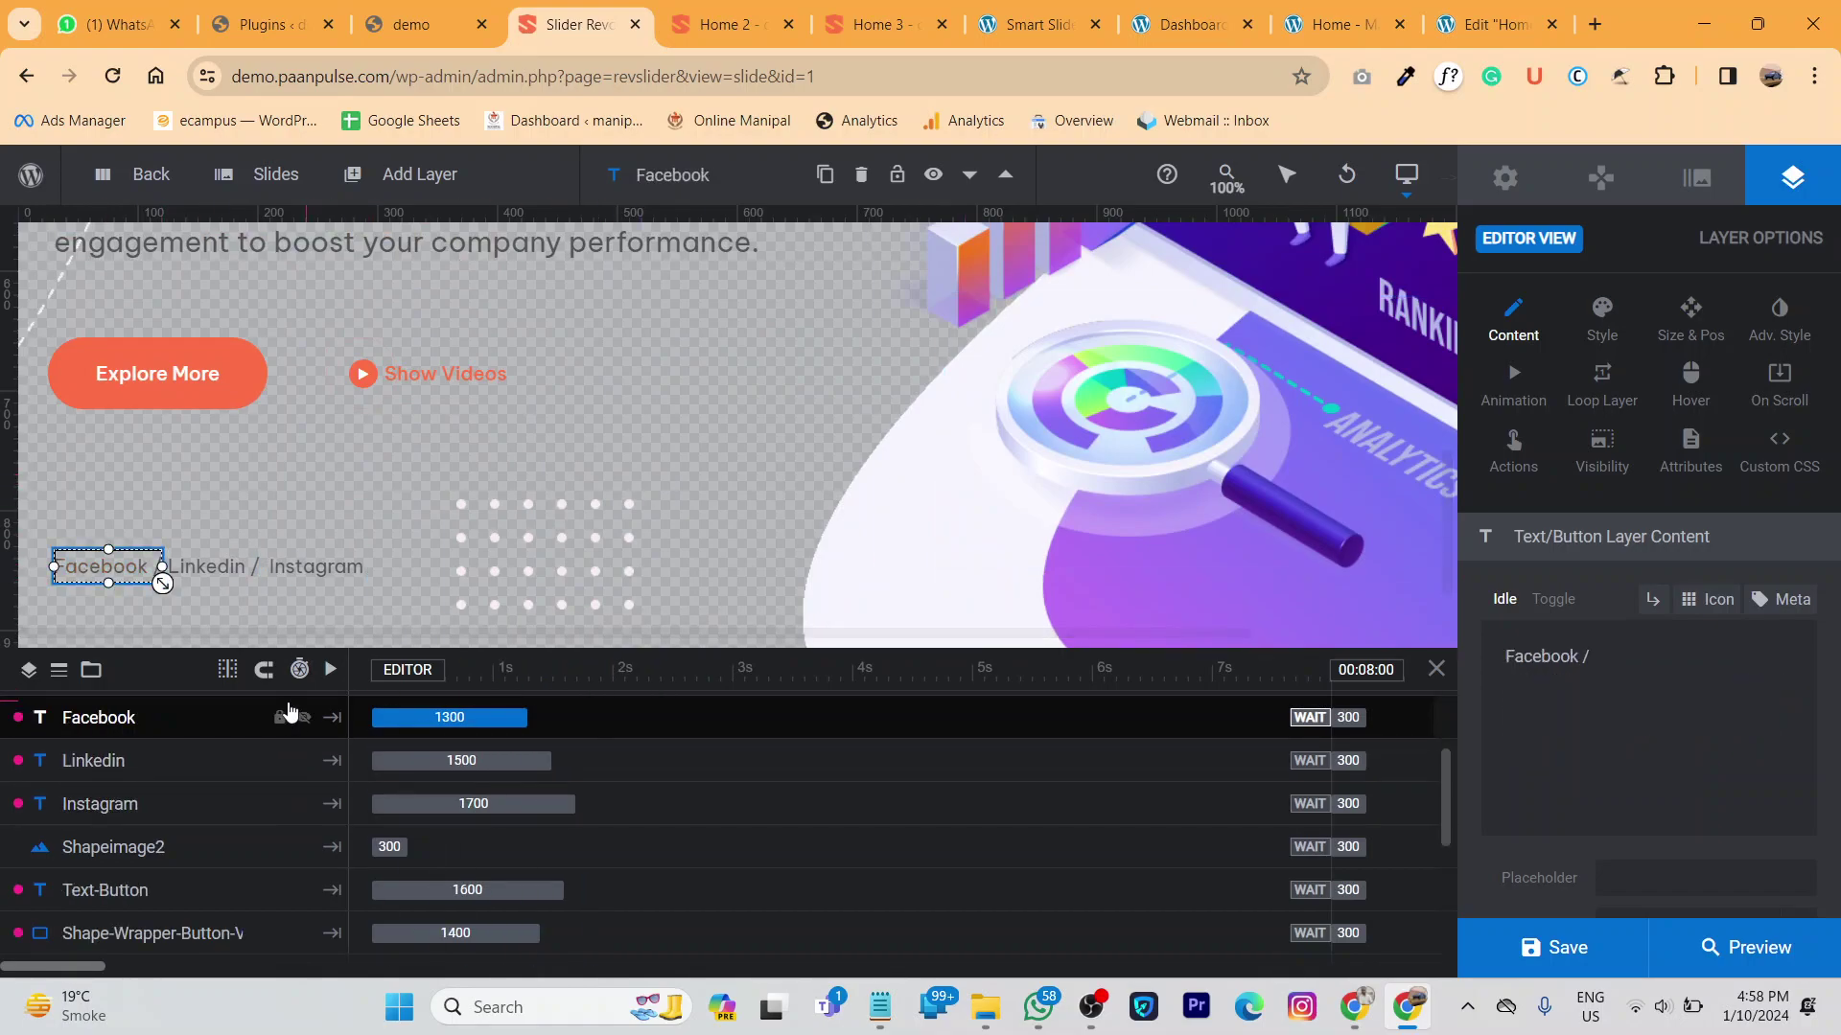
scroll(412, 549, up, 1)
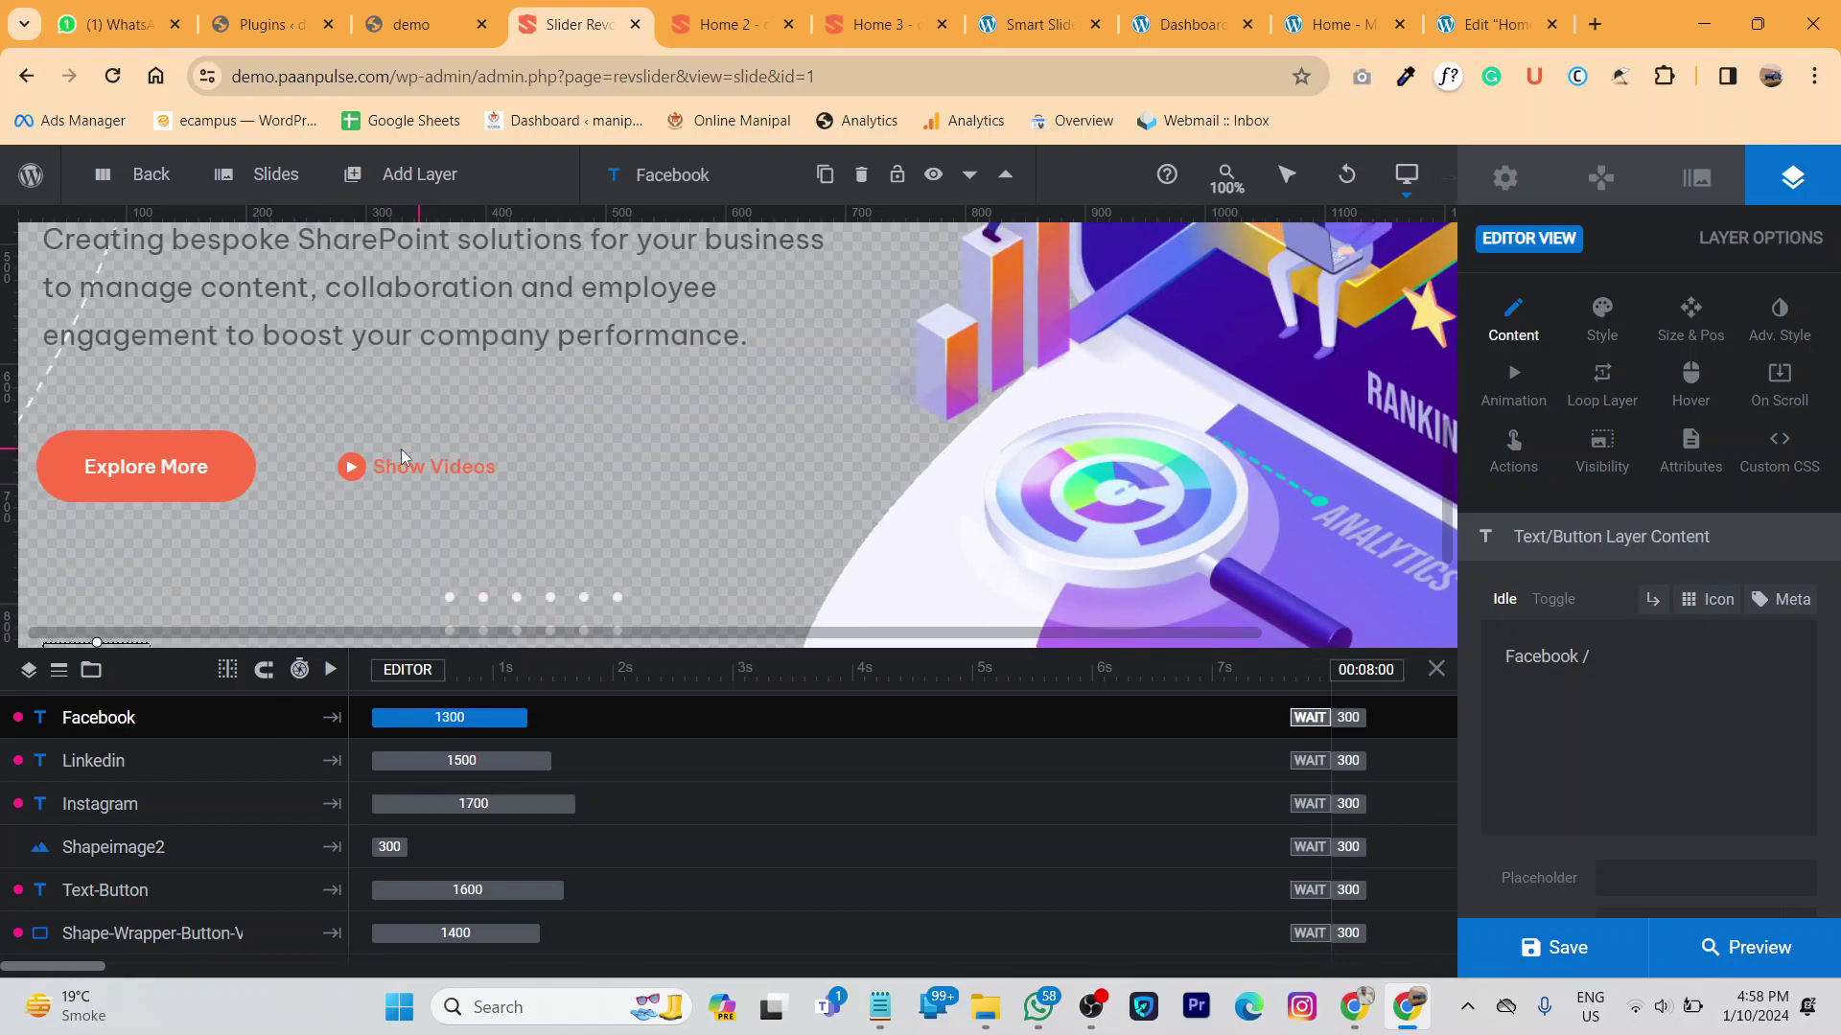
click(401, 448)
click(490, 472)
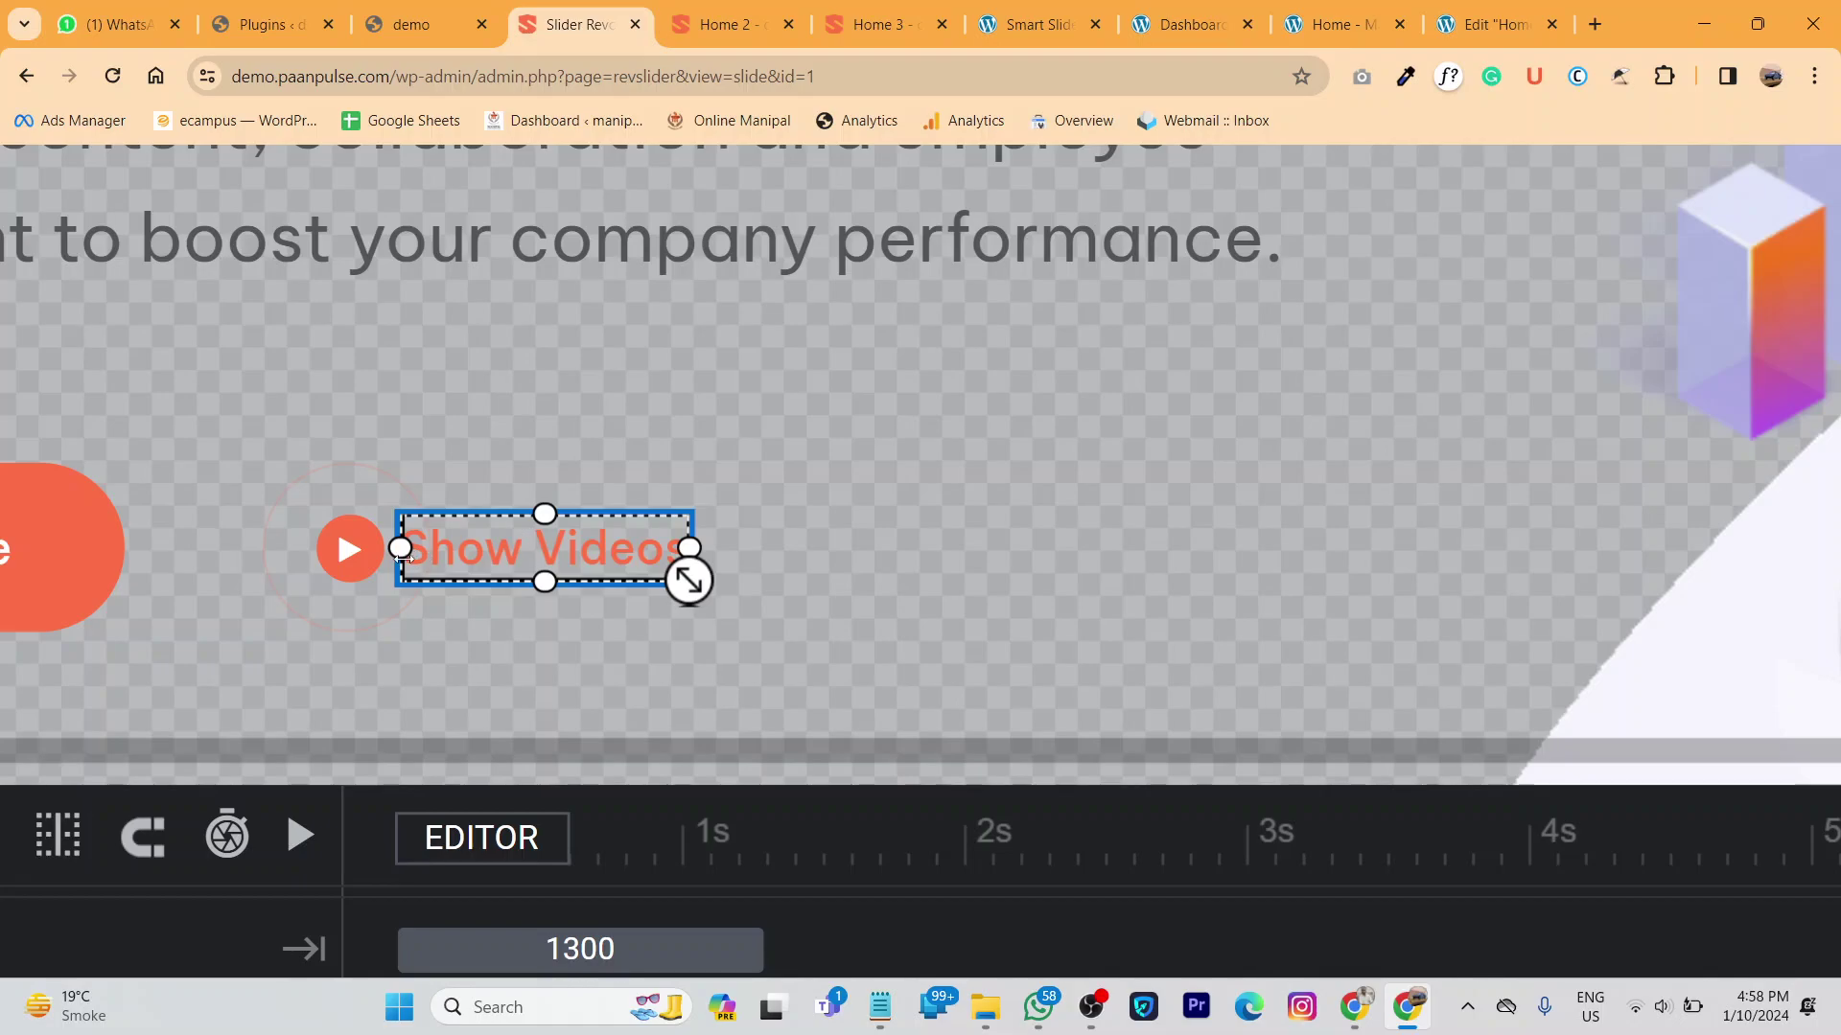
click(350, 561)
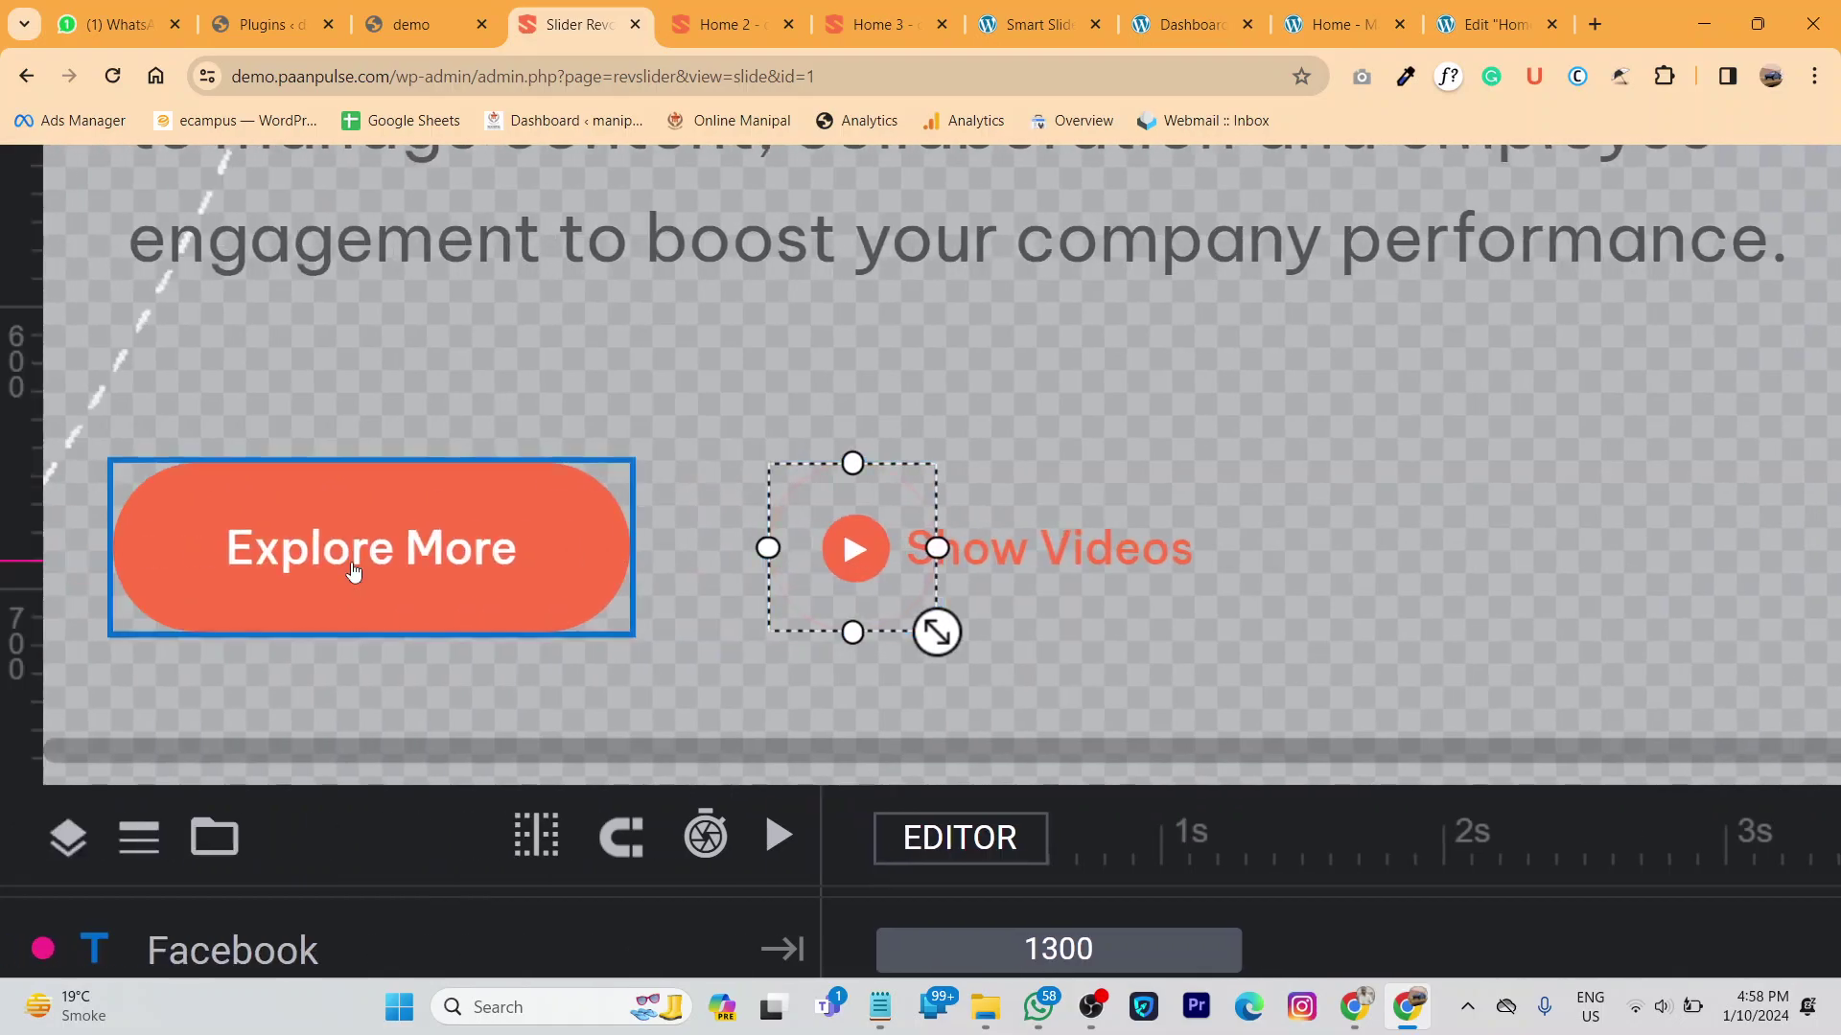
click(362, 573)
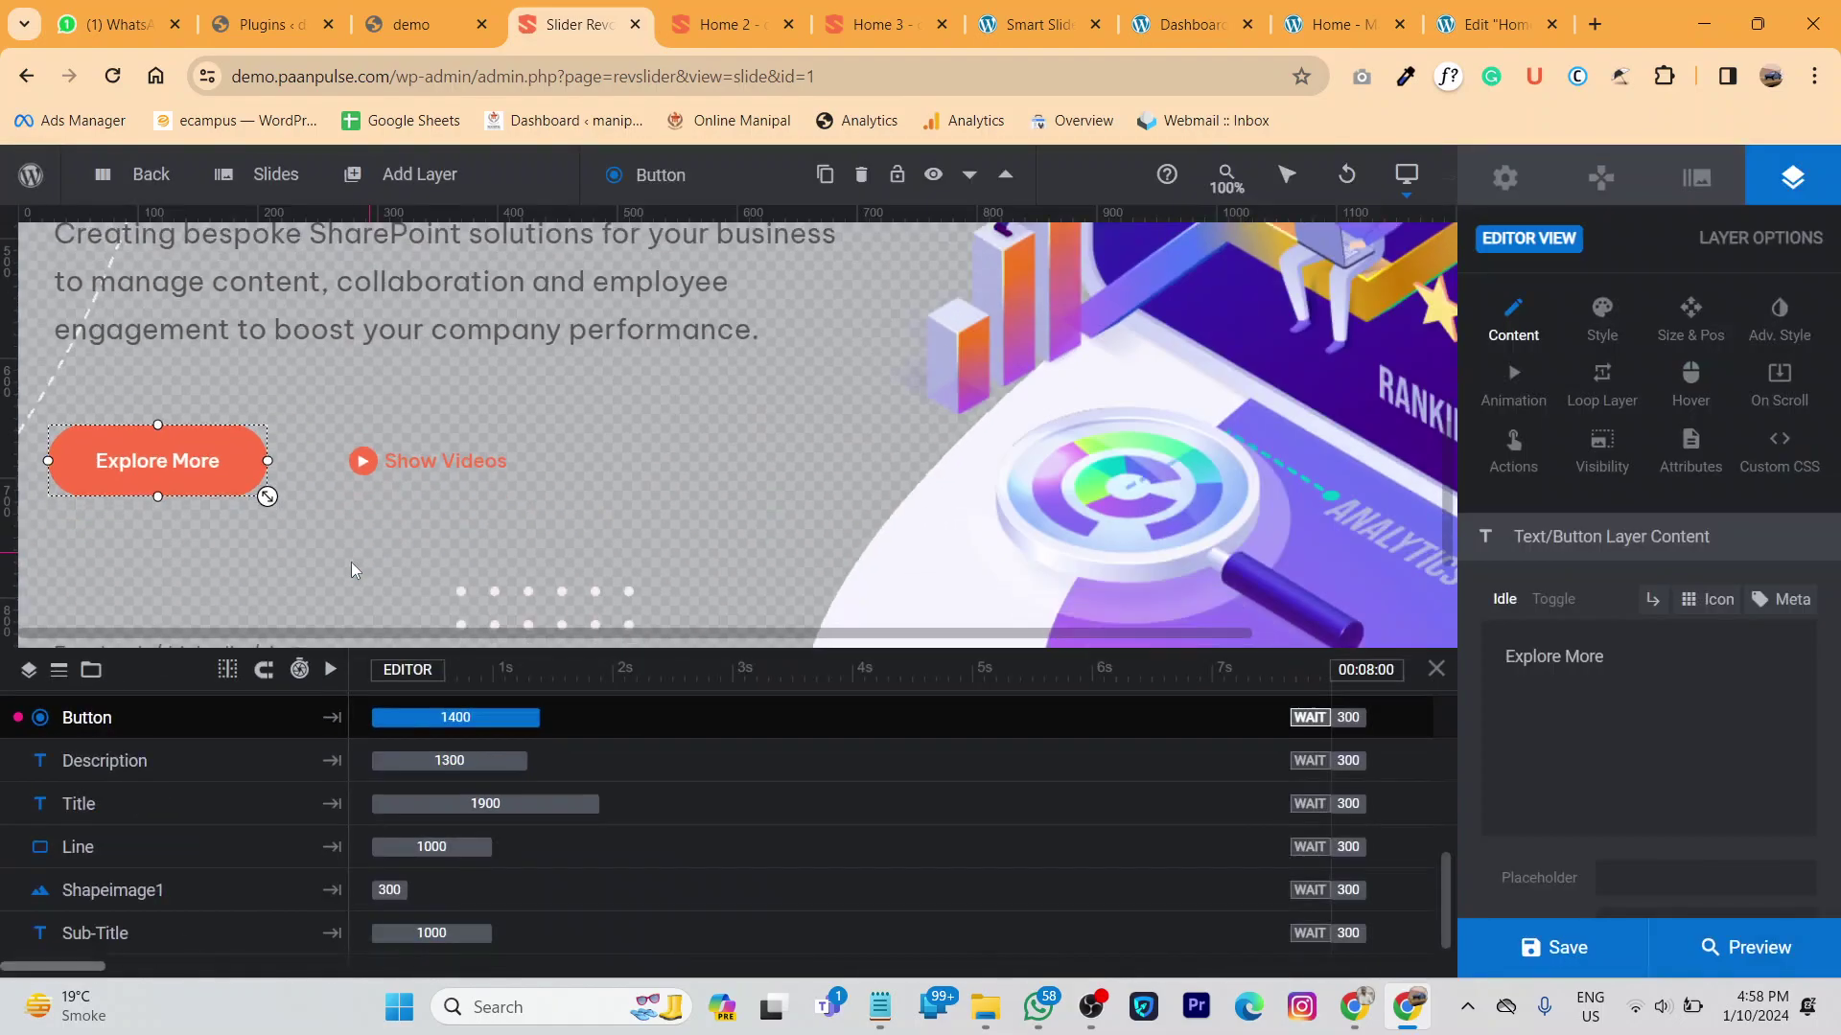
scroll(351, 562, down, 1)
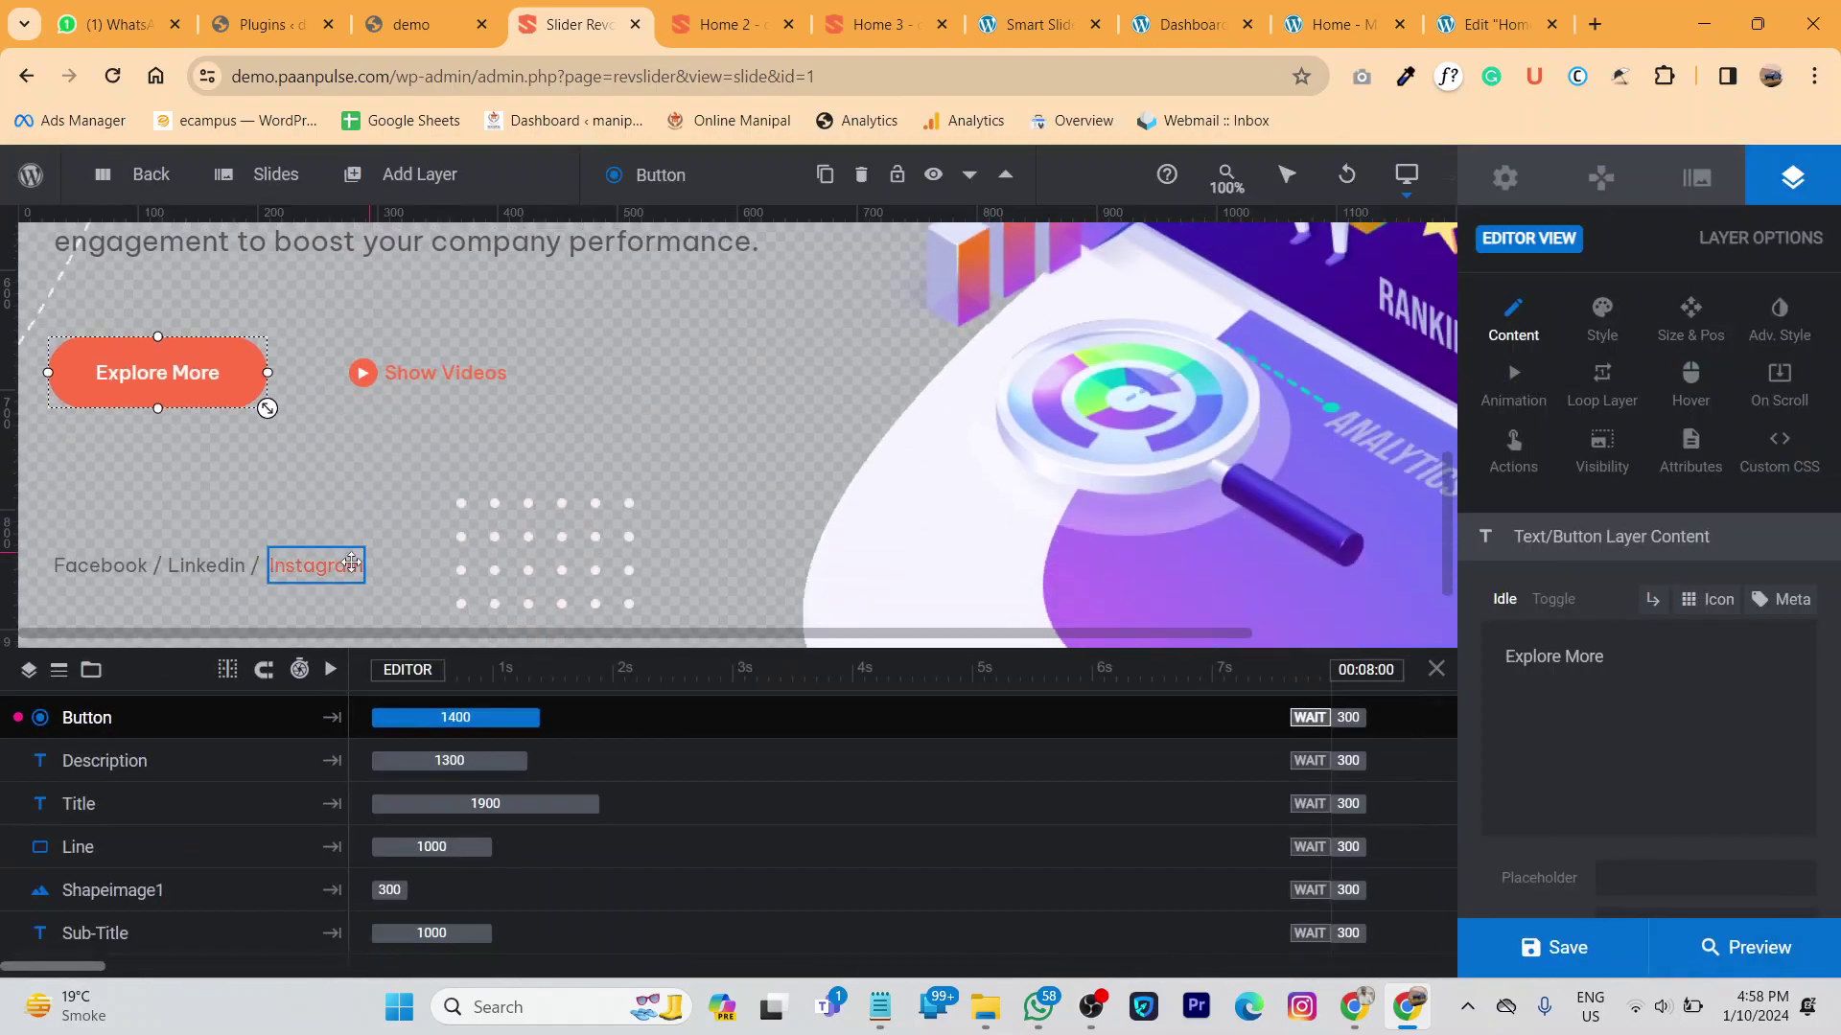
scroll(873, 575, up, 8)
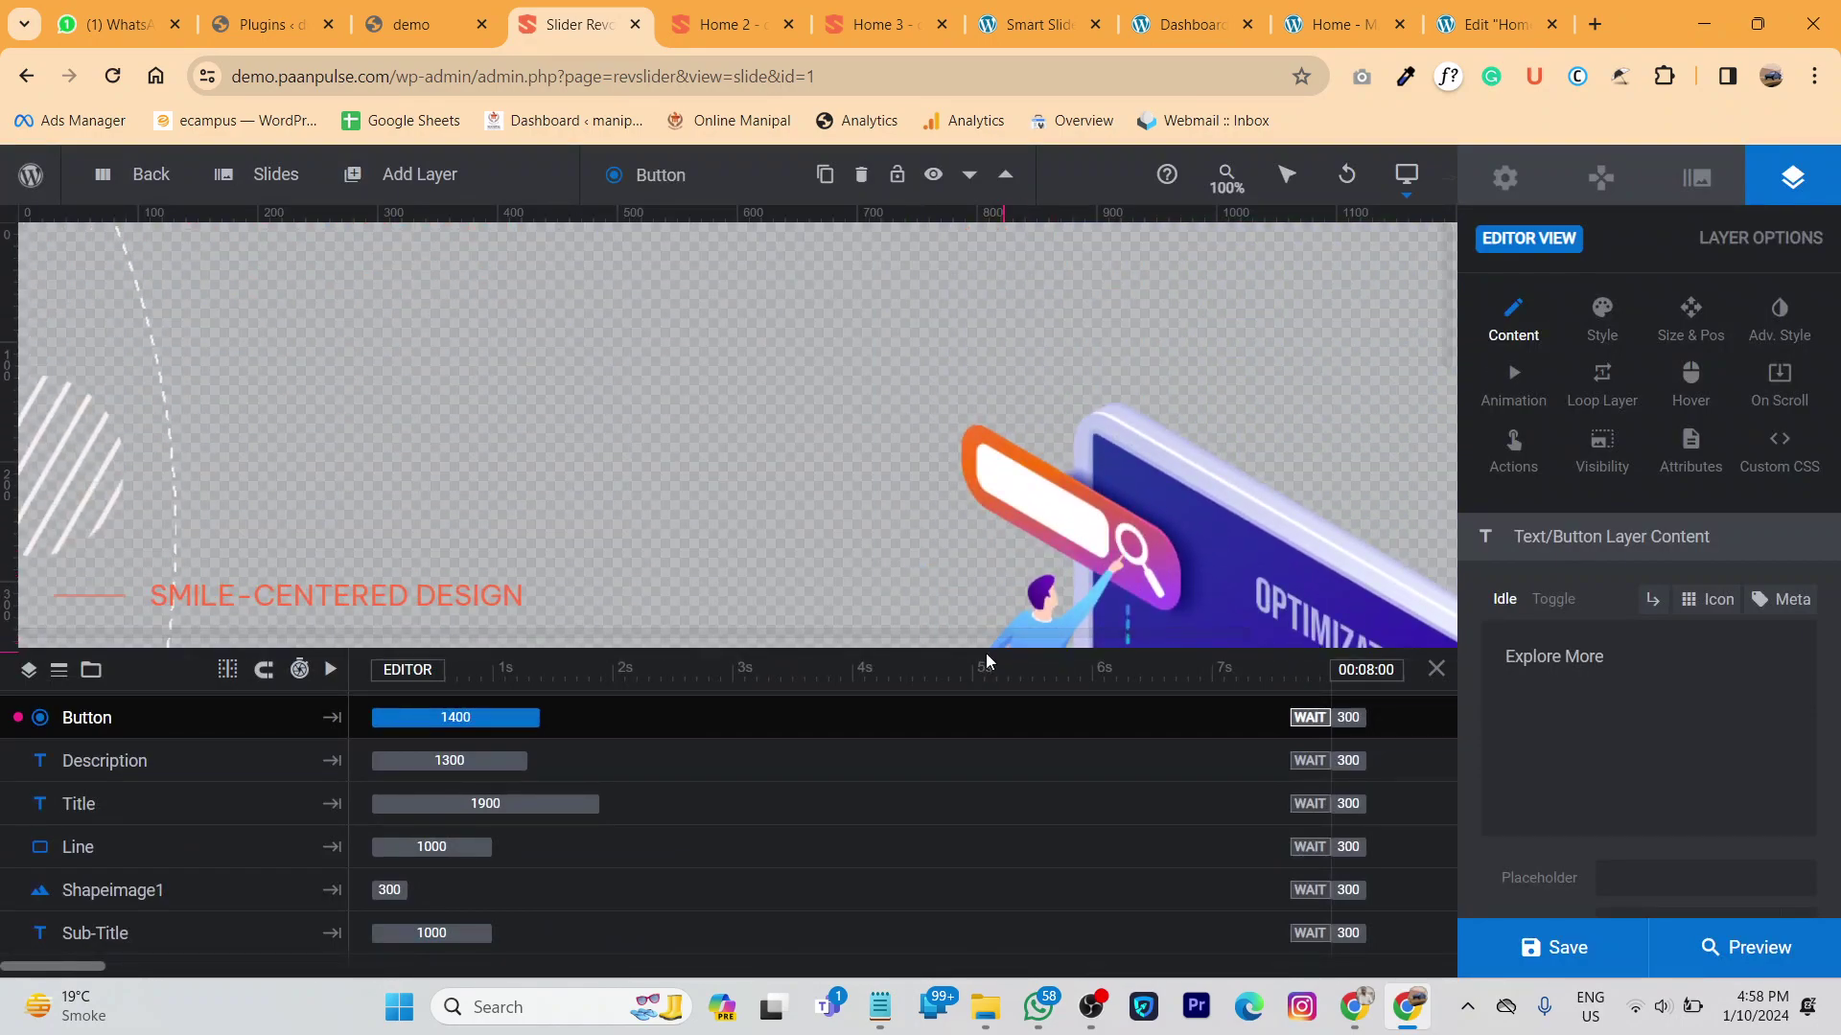
- Give the slide canvas more vertical room and scroll across the slide
drag(985, 648, 957, 756)
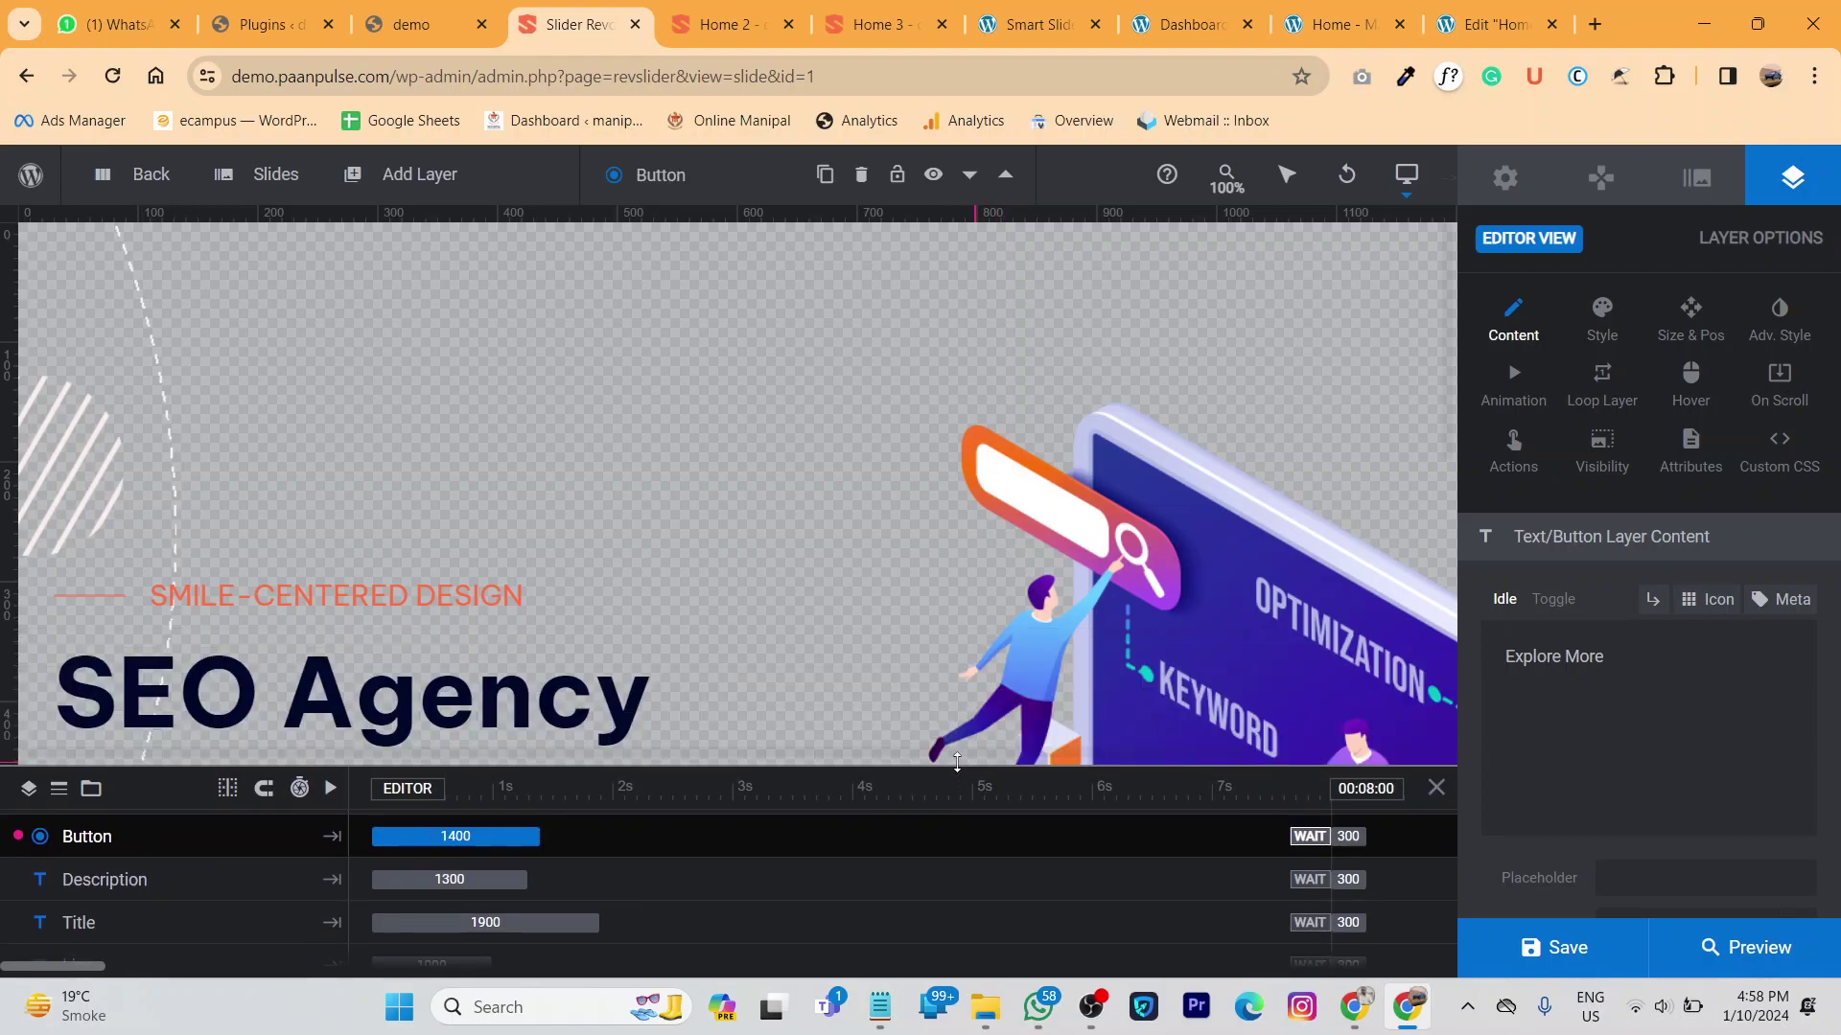
scroll(1054, 537, right, 4)
scroll(1077, 542, down, 1)
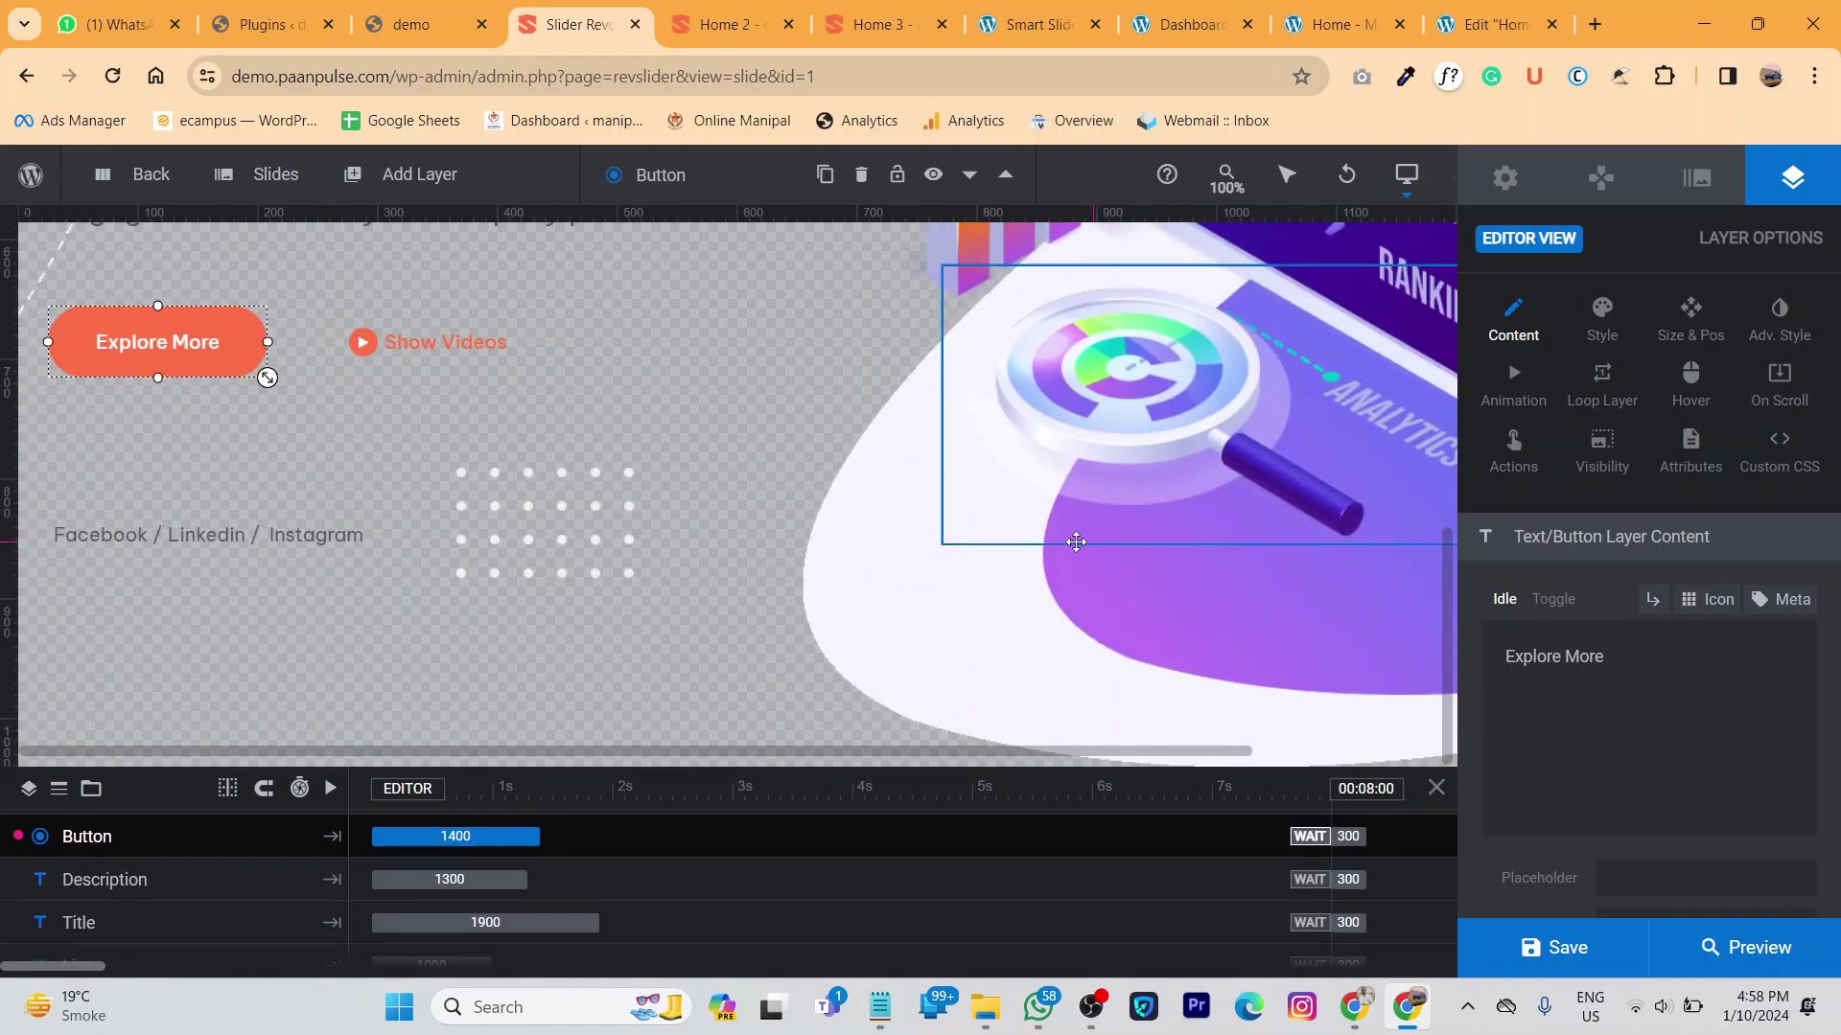
scroll(1077, 542, up, 4)
scroll(1076, 541, up, 2)
scroll(1077, 541, right, 1)
scroll(1077, 542, down, 5)
scroll(1076, 542, right, 1)
scroll(1077, 542, up, 6)
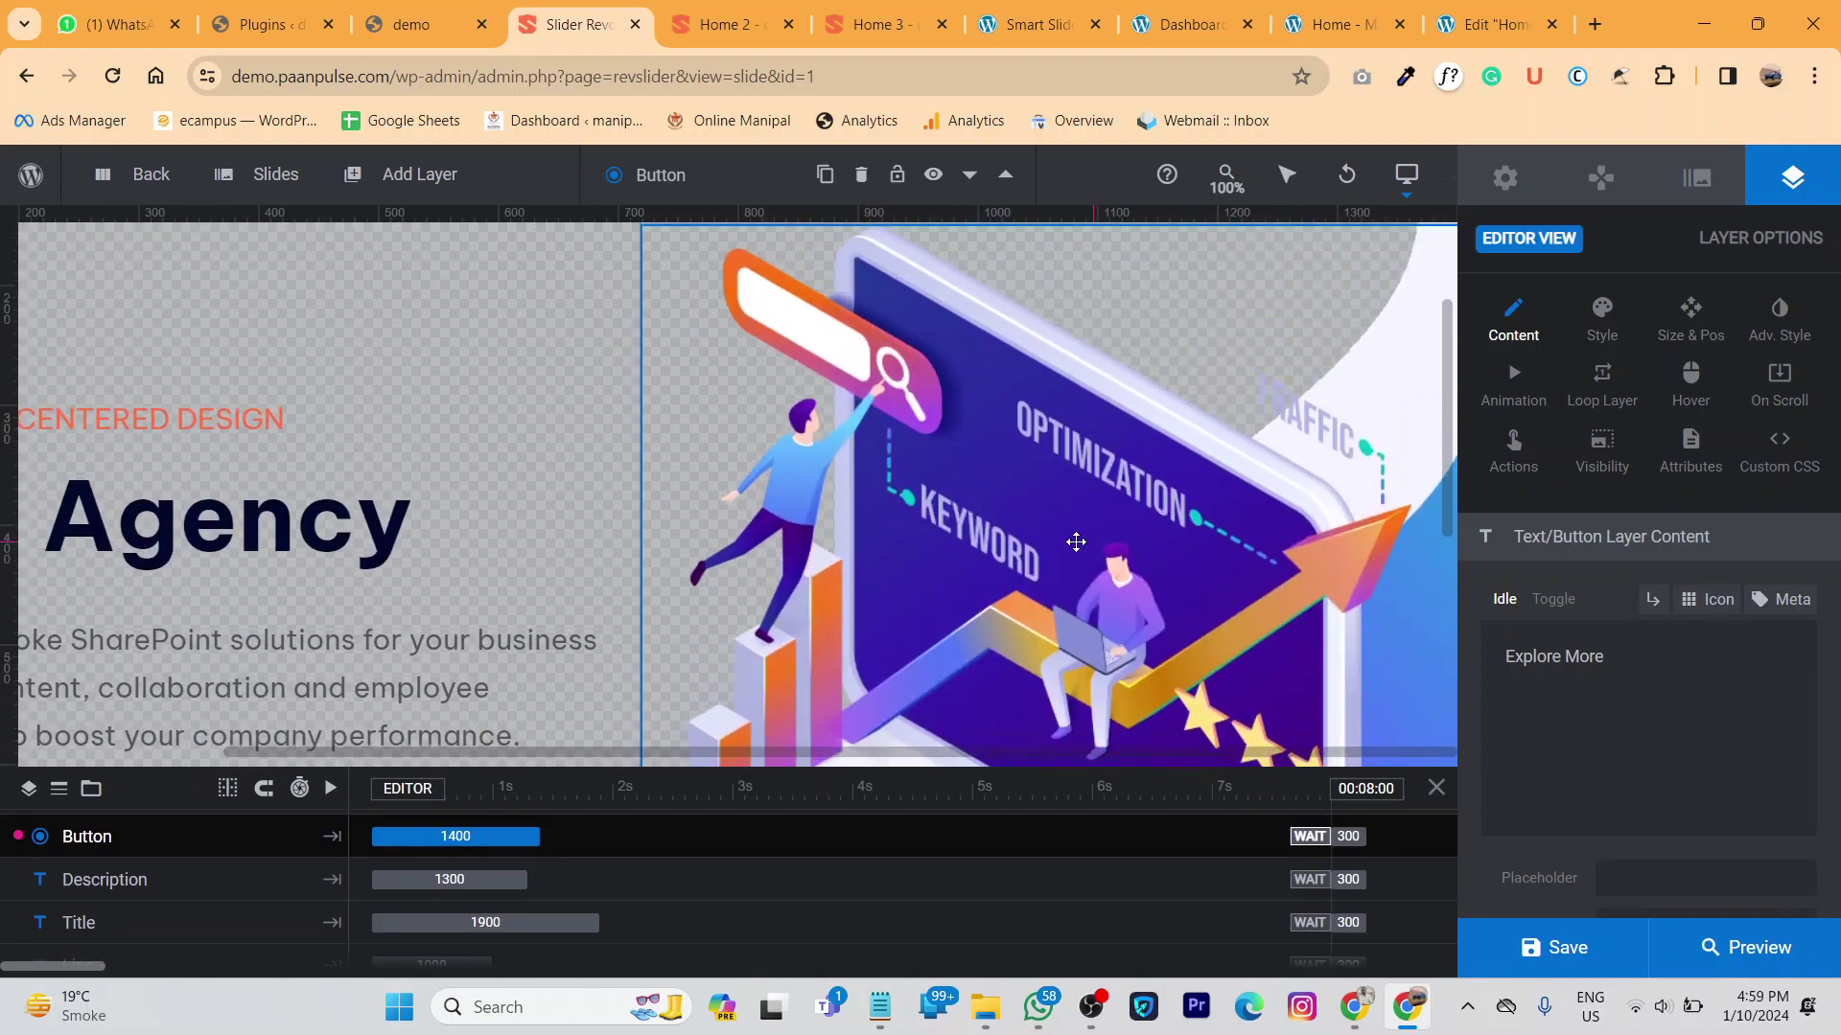
- Open and close the SEO illustration's image chooser unchanged, then go back to the modules overview
click(1132, 488)
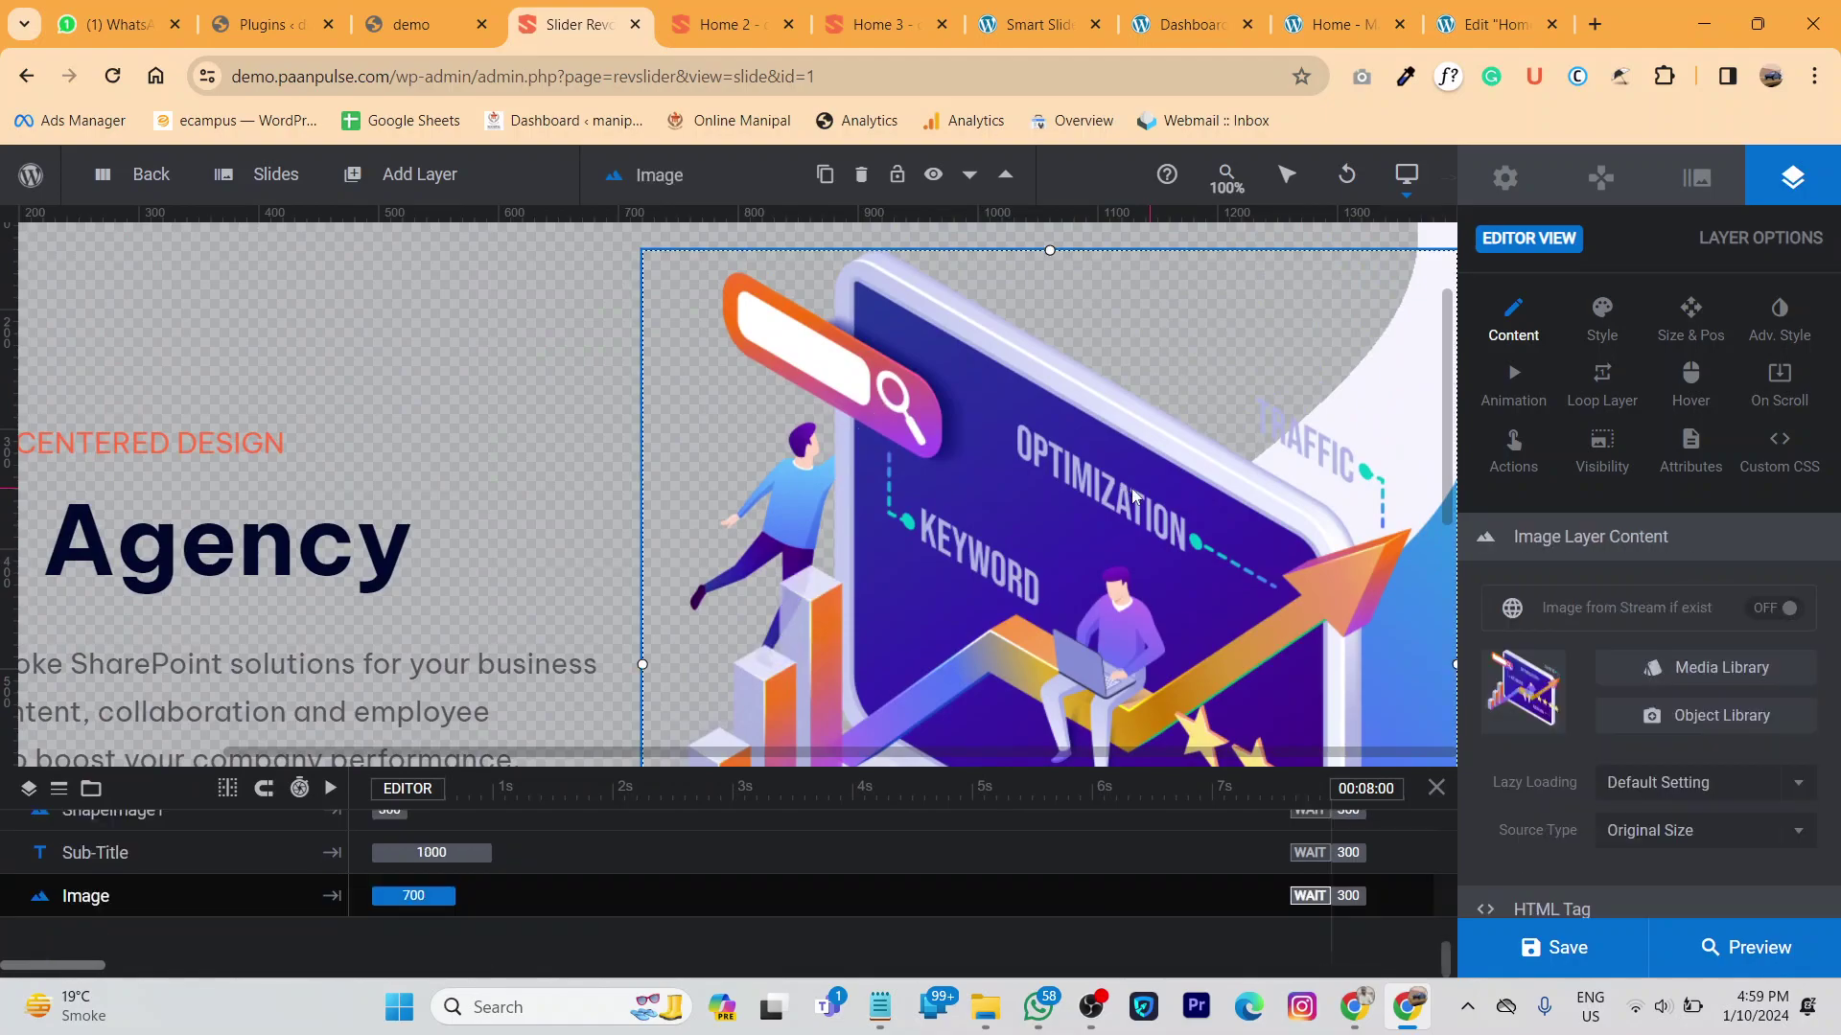
double_click(1132, 496)
click(1775, 211)
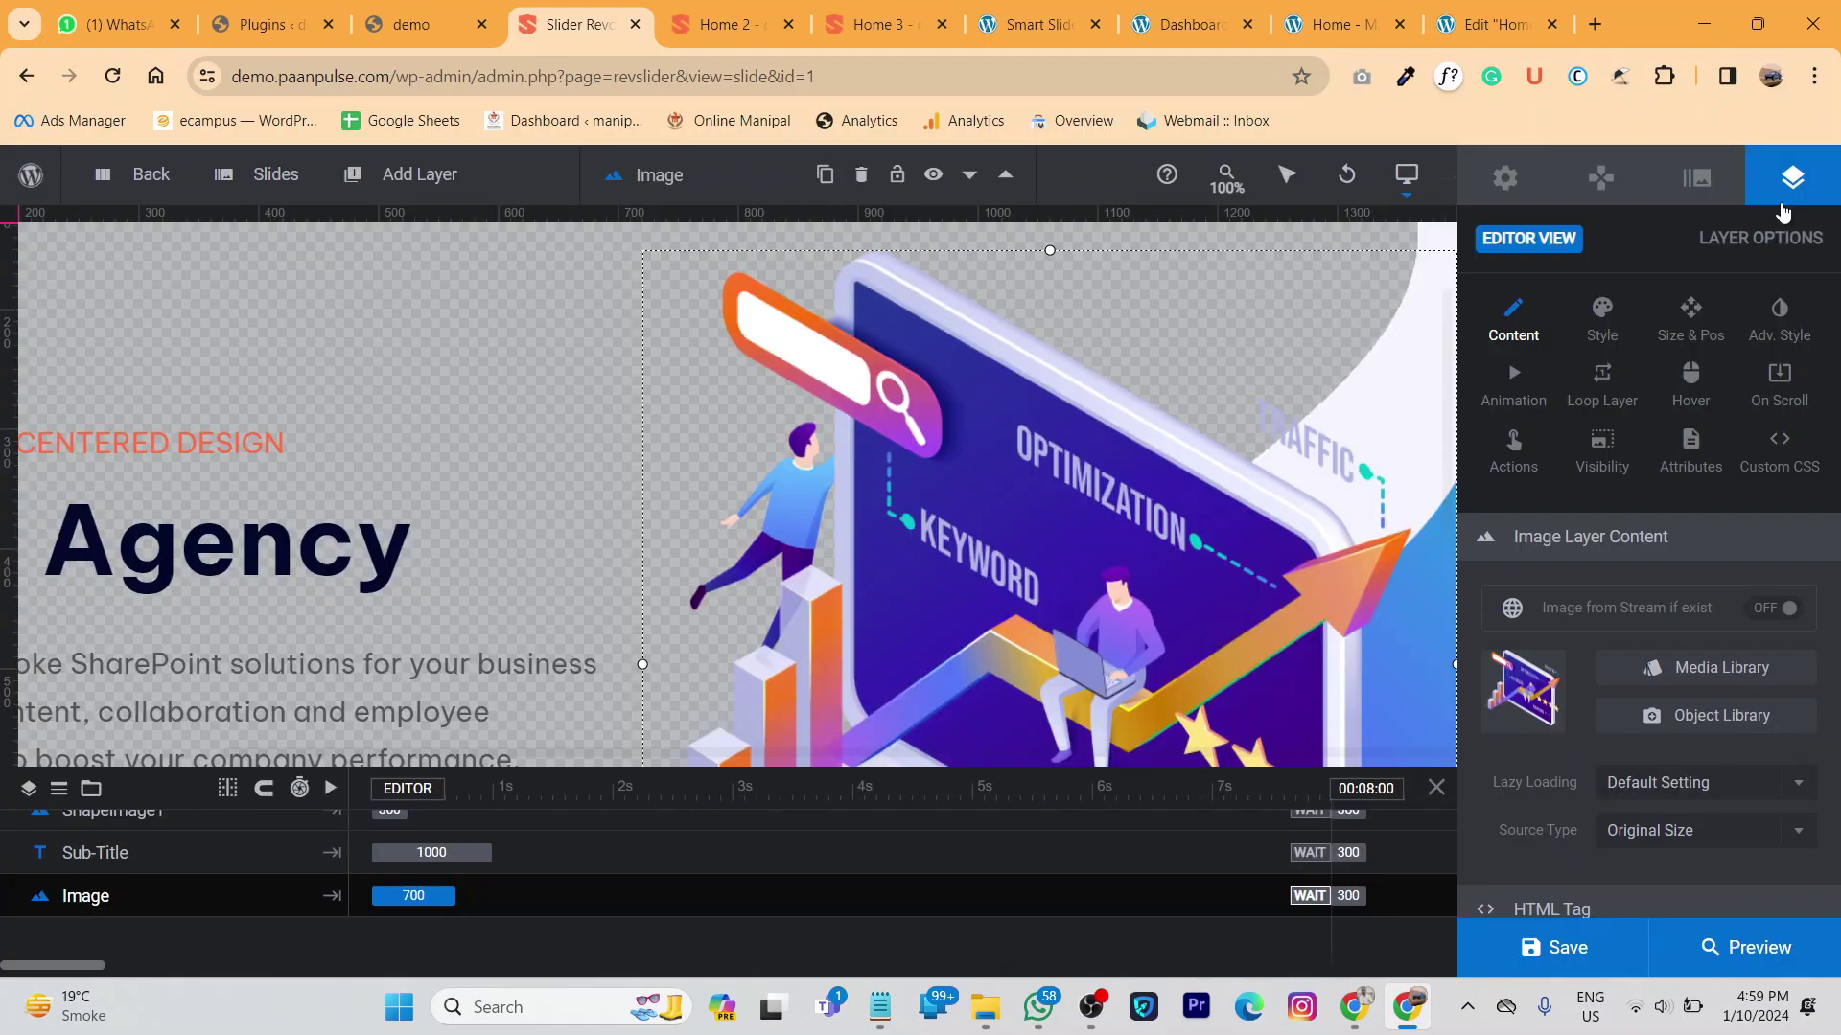
scroll(1622, 414, down, 3)
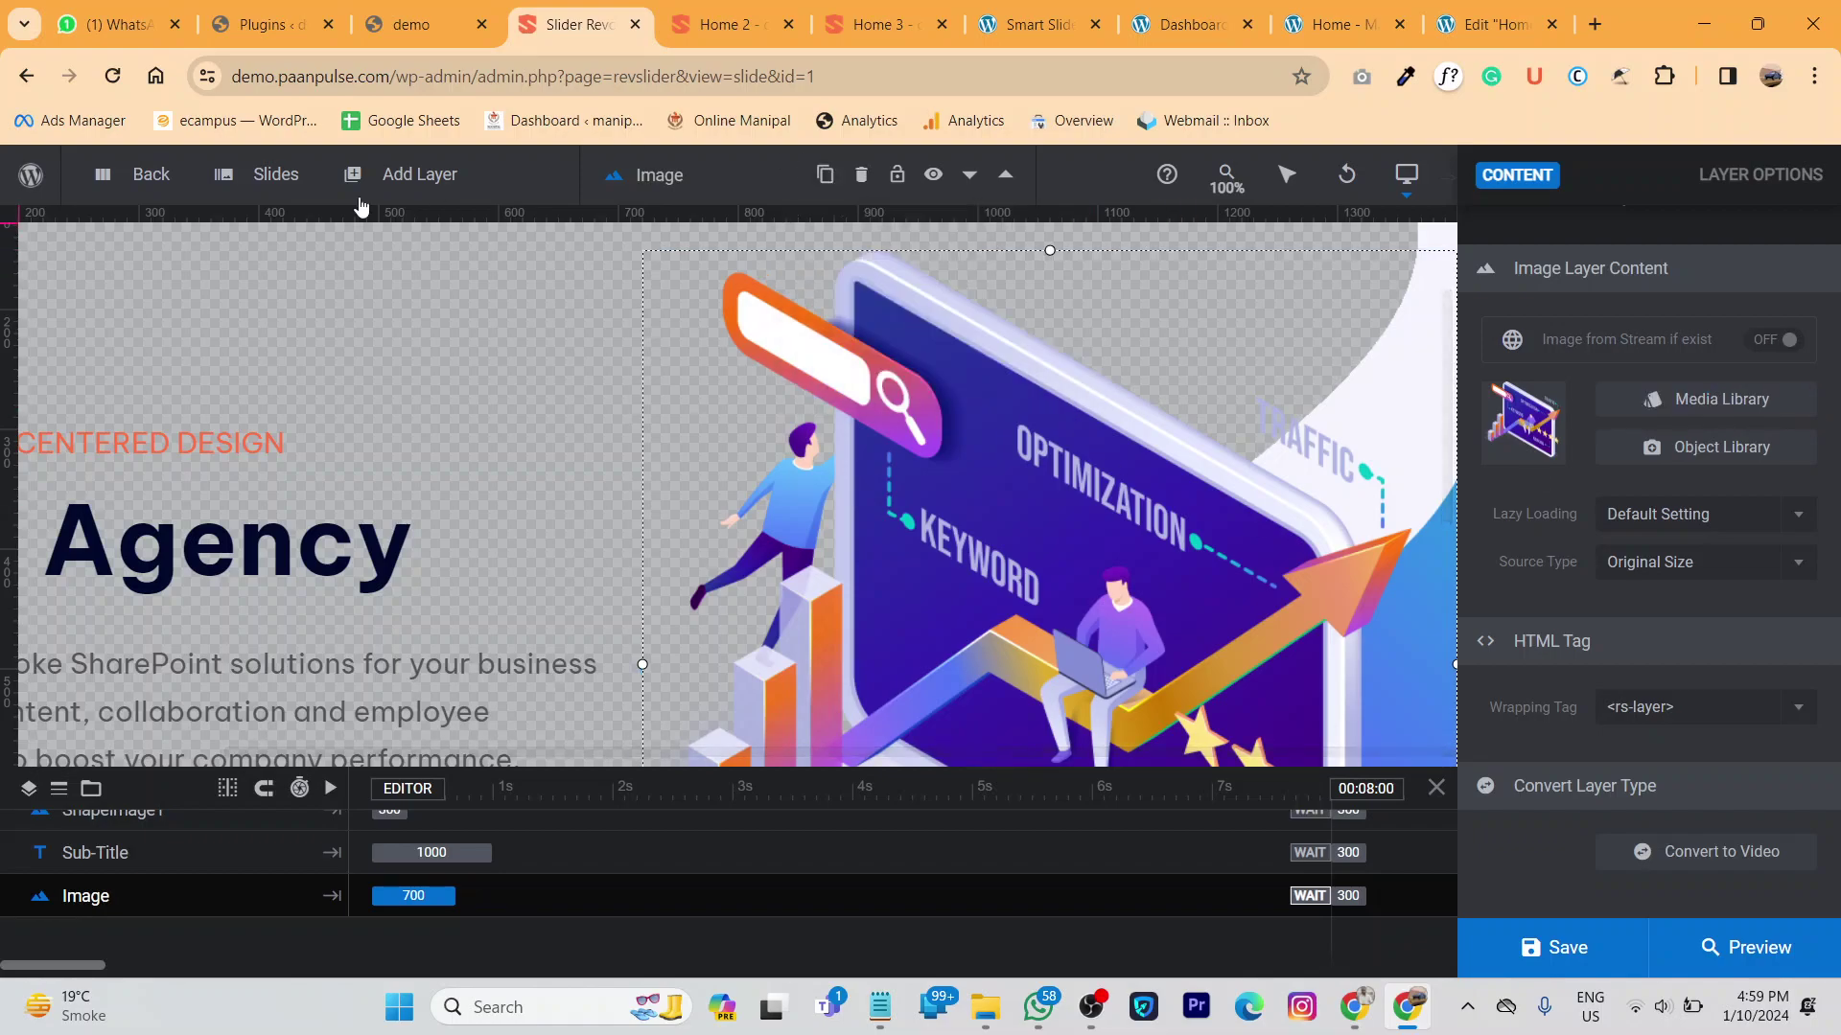
click(91, 203)
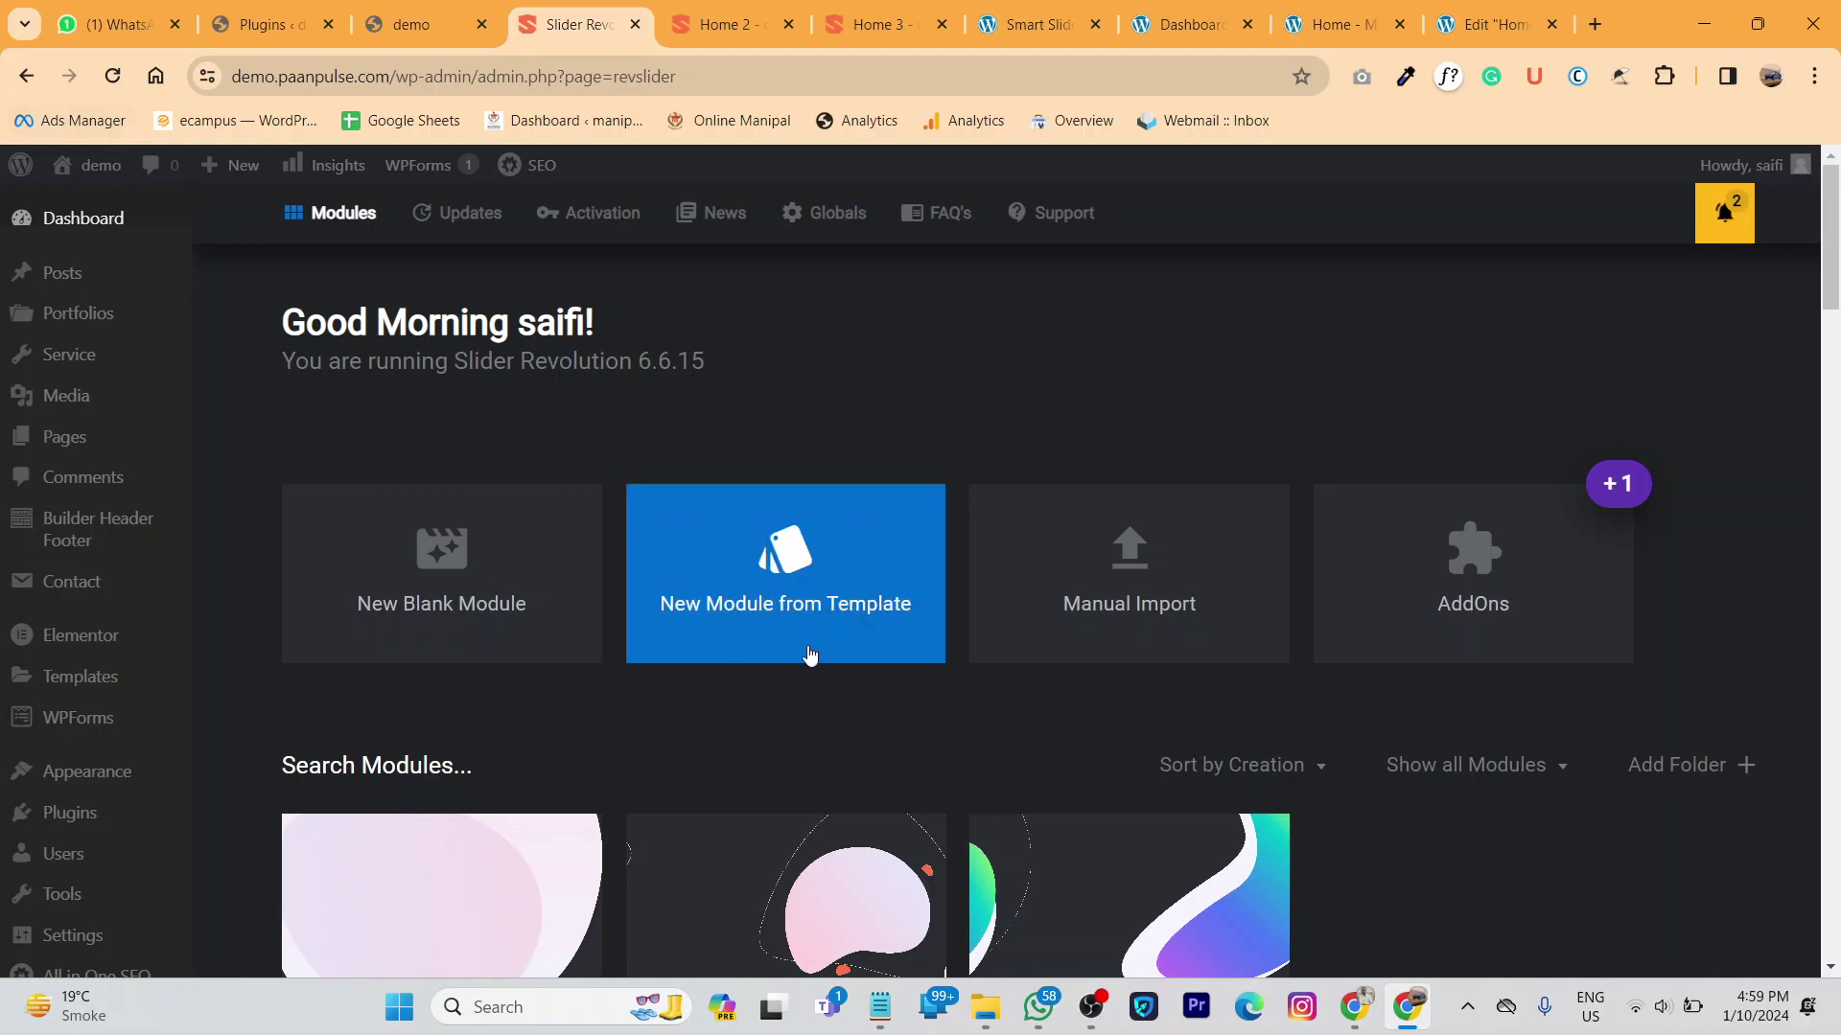
- Look over the Home 1, Home 2 and Home 3 module cards, then switch to the Home 2 page
scroll(900, 498, down, 7)
scroll(854, 640, up, 4)
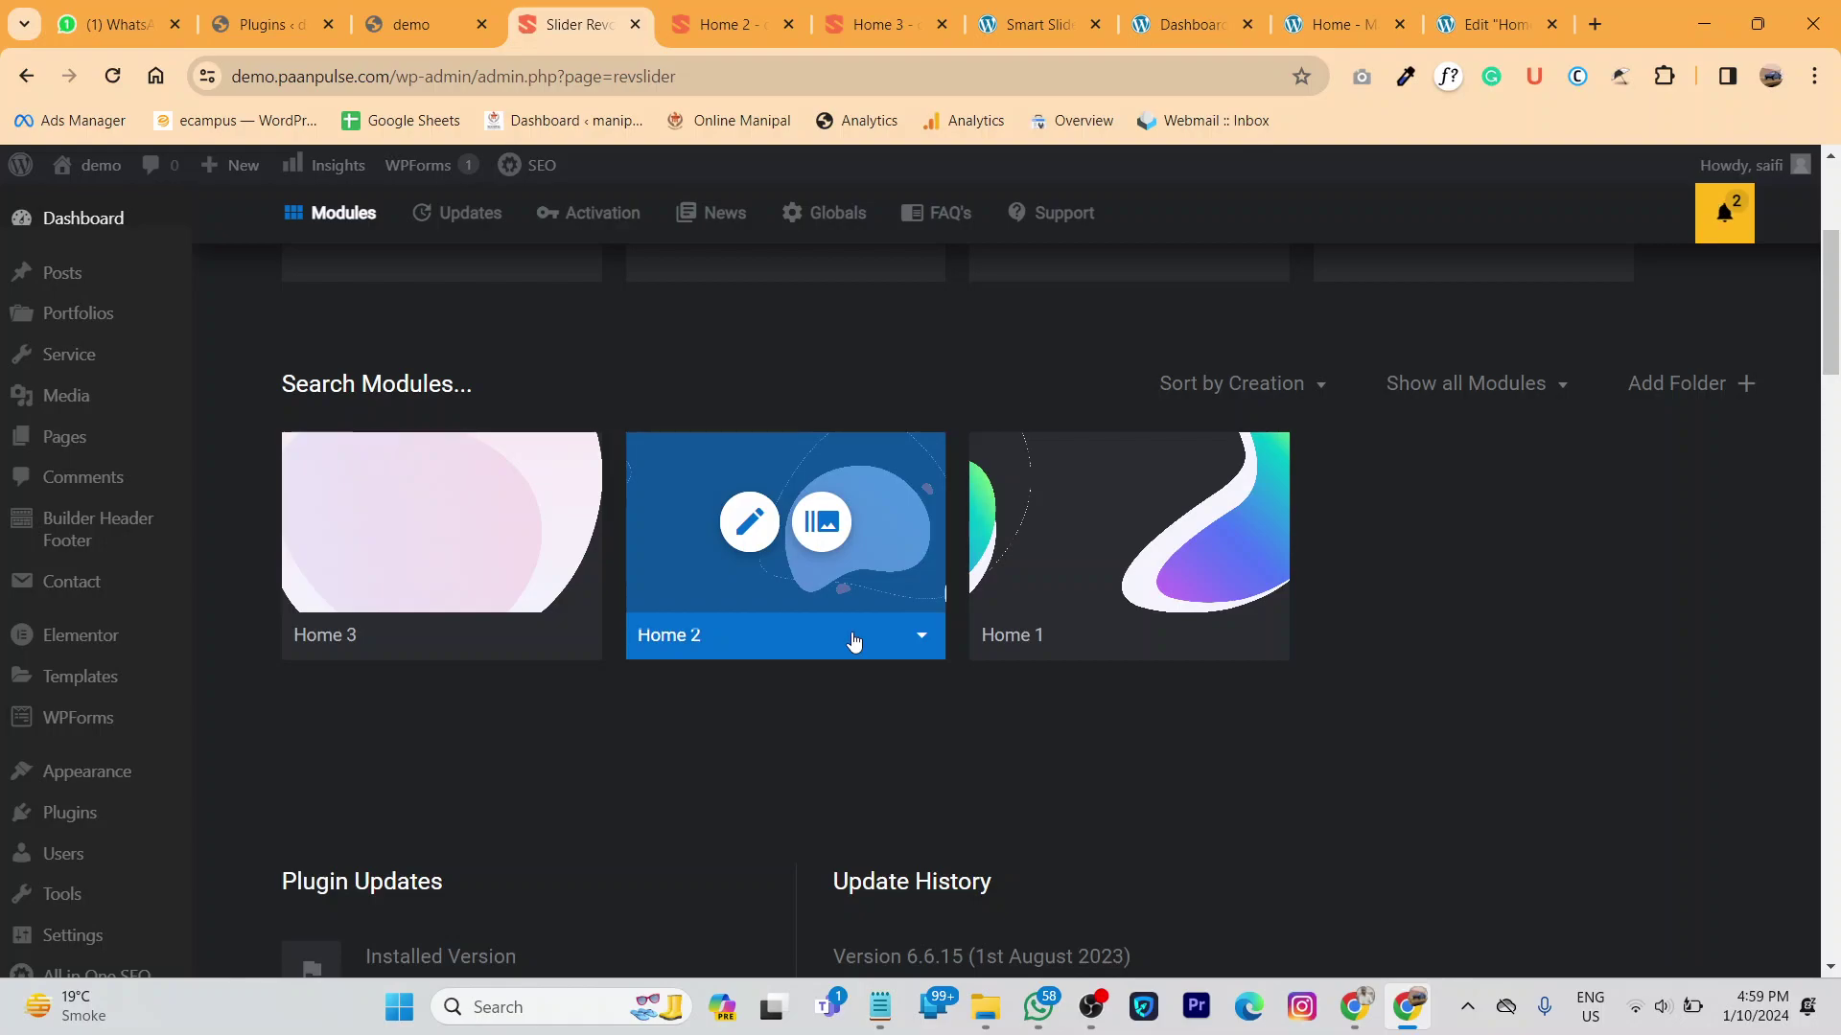
mouse_move(504, 455)
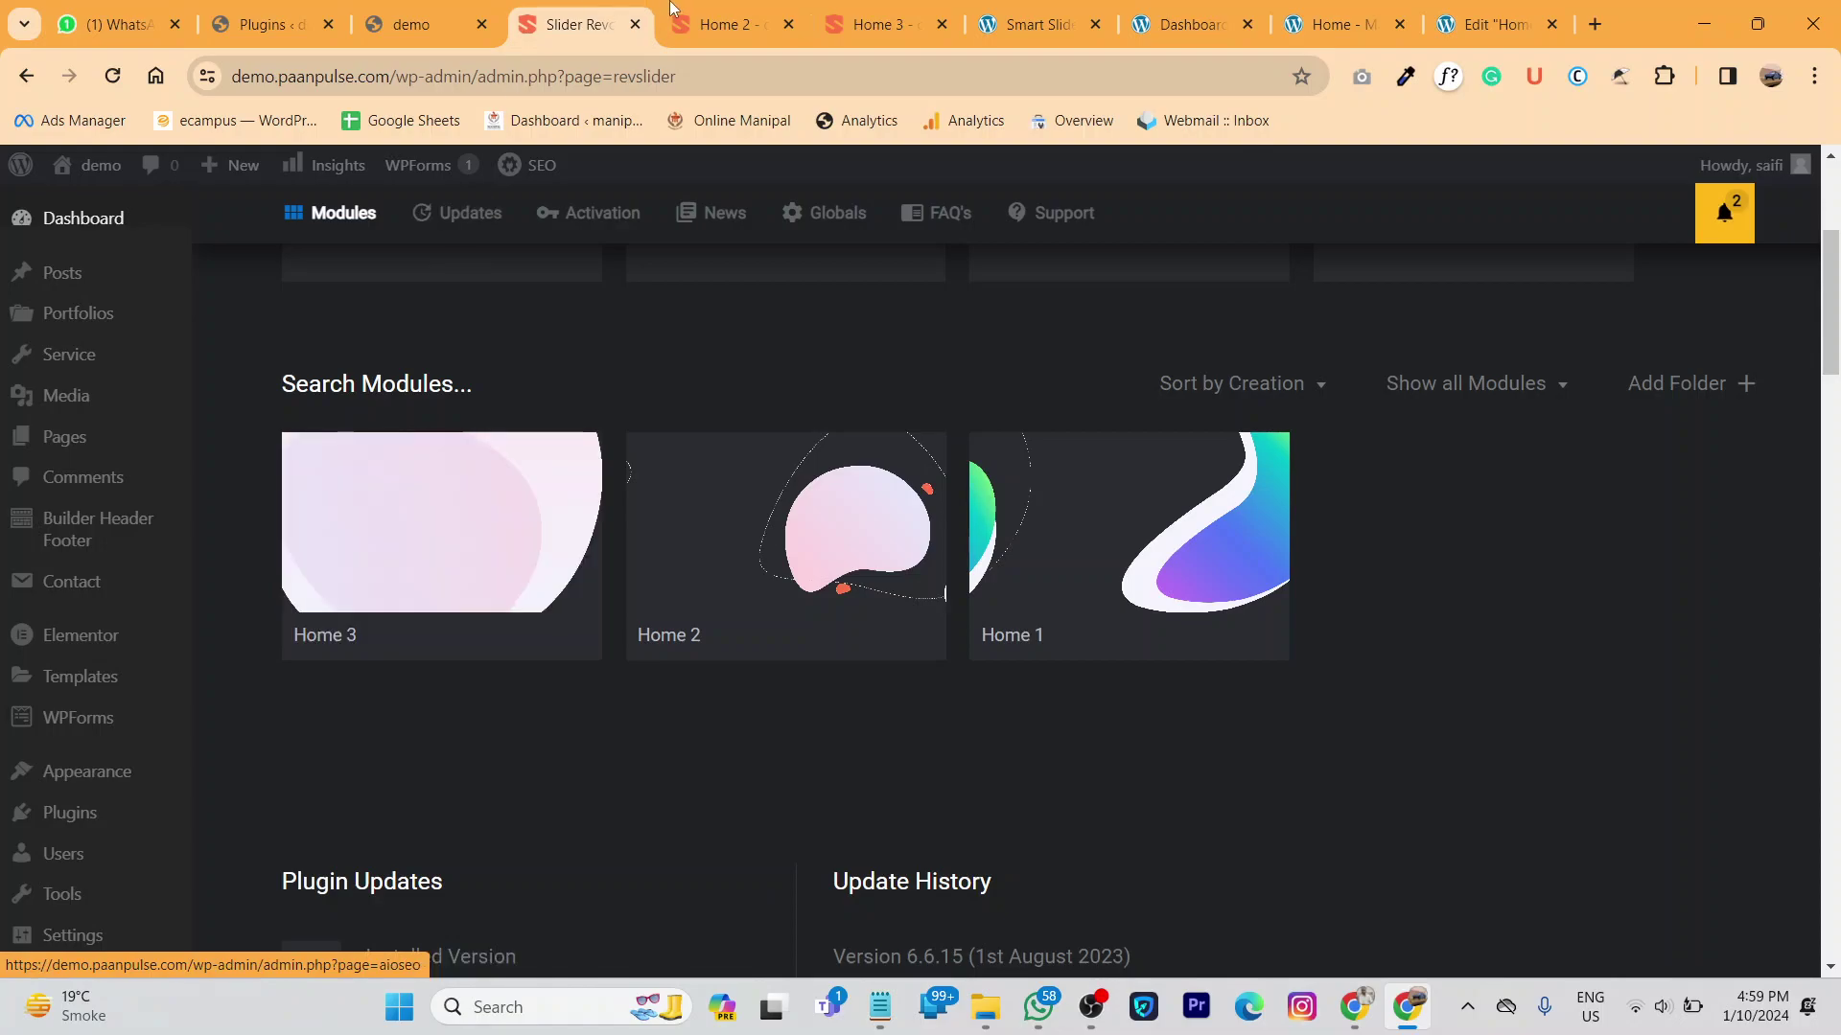
click(728, 24)
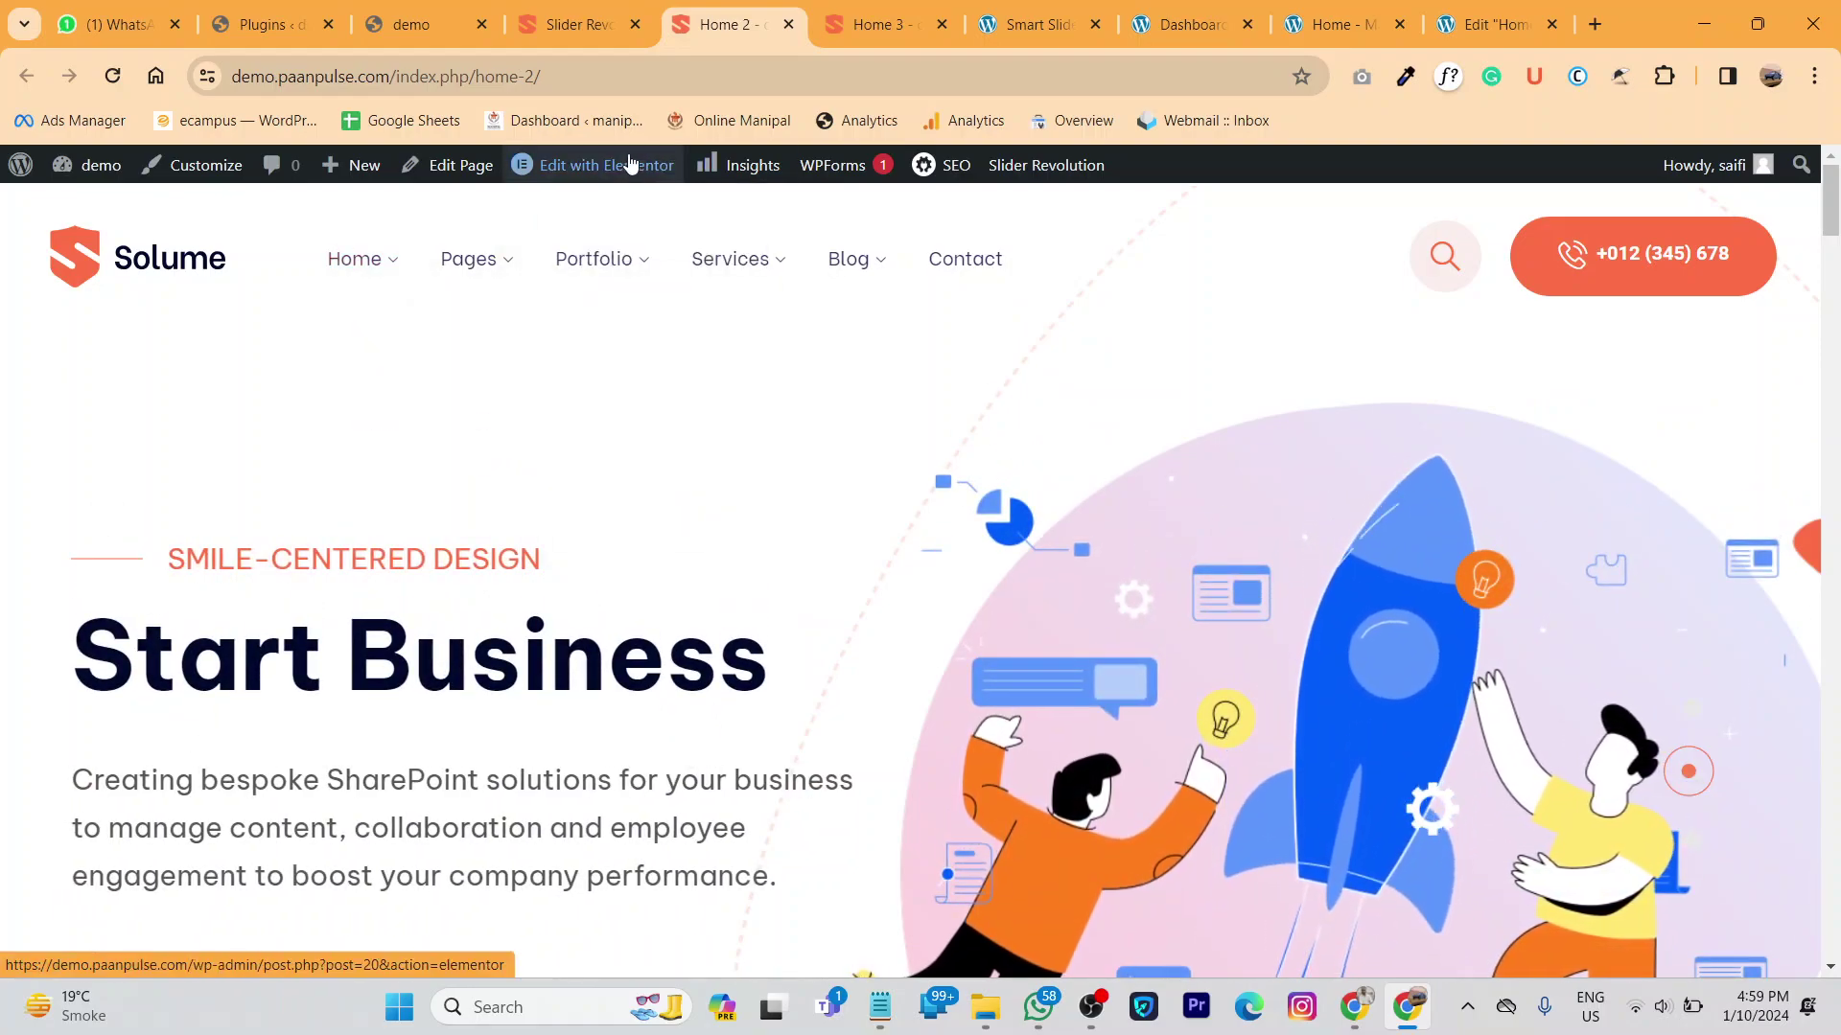
- Close the Home 2 page and launch Edit with Elementor on the Home 1 page
middle_click(757, 25)
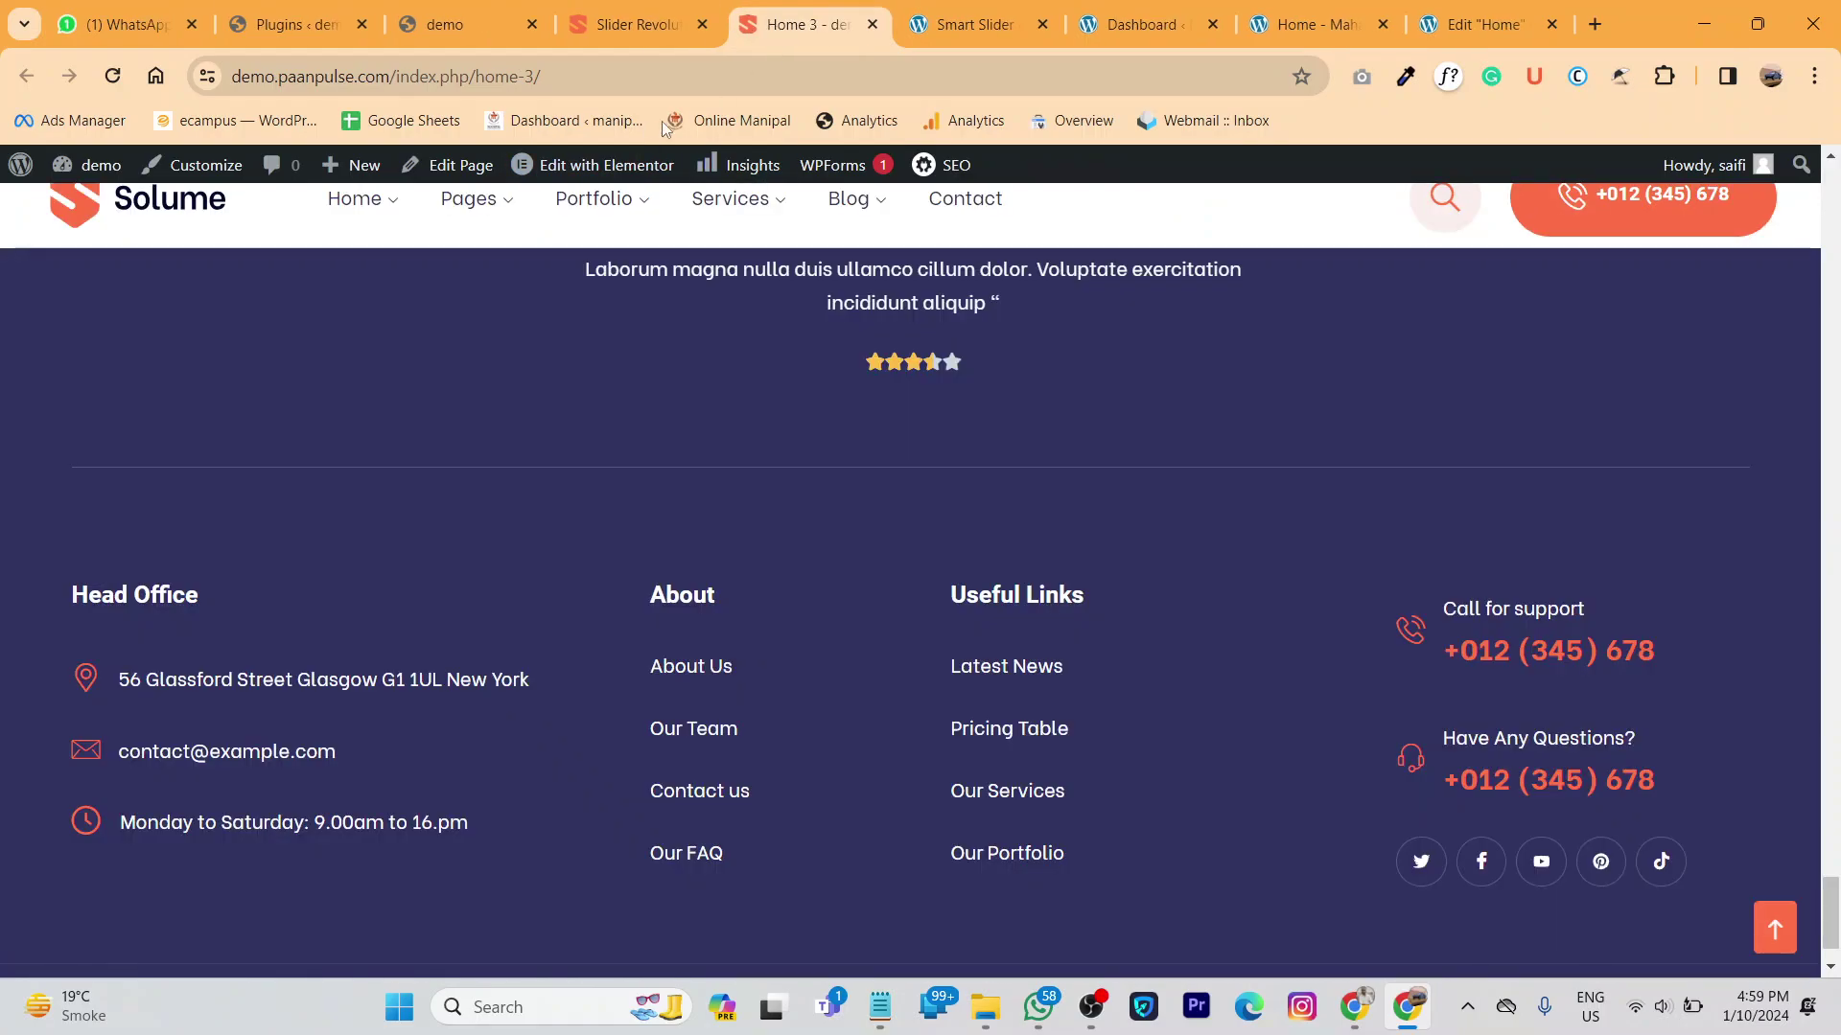
scroll(491, 390, up, 6)
mouse_move(375, 221)
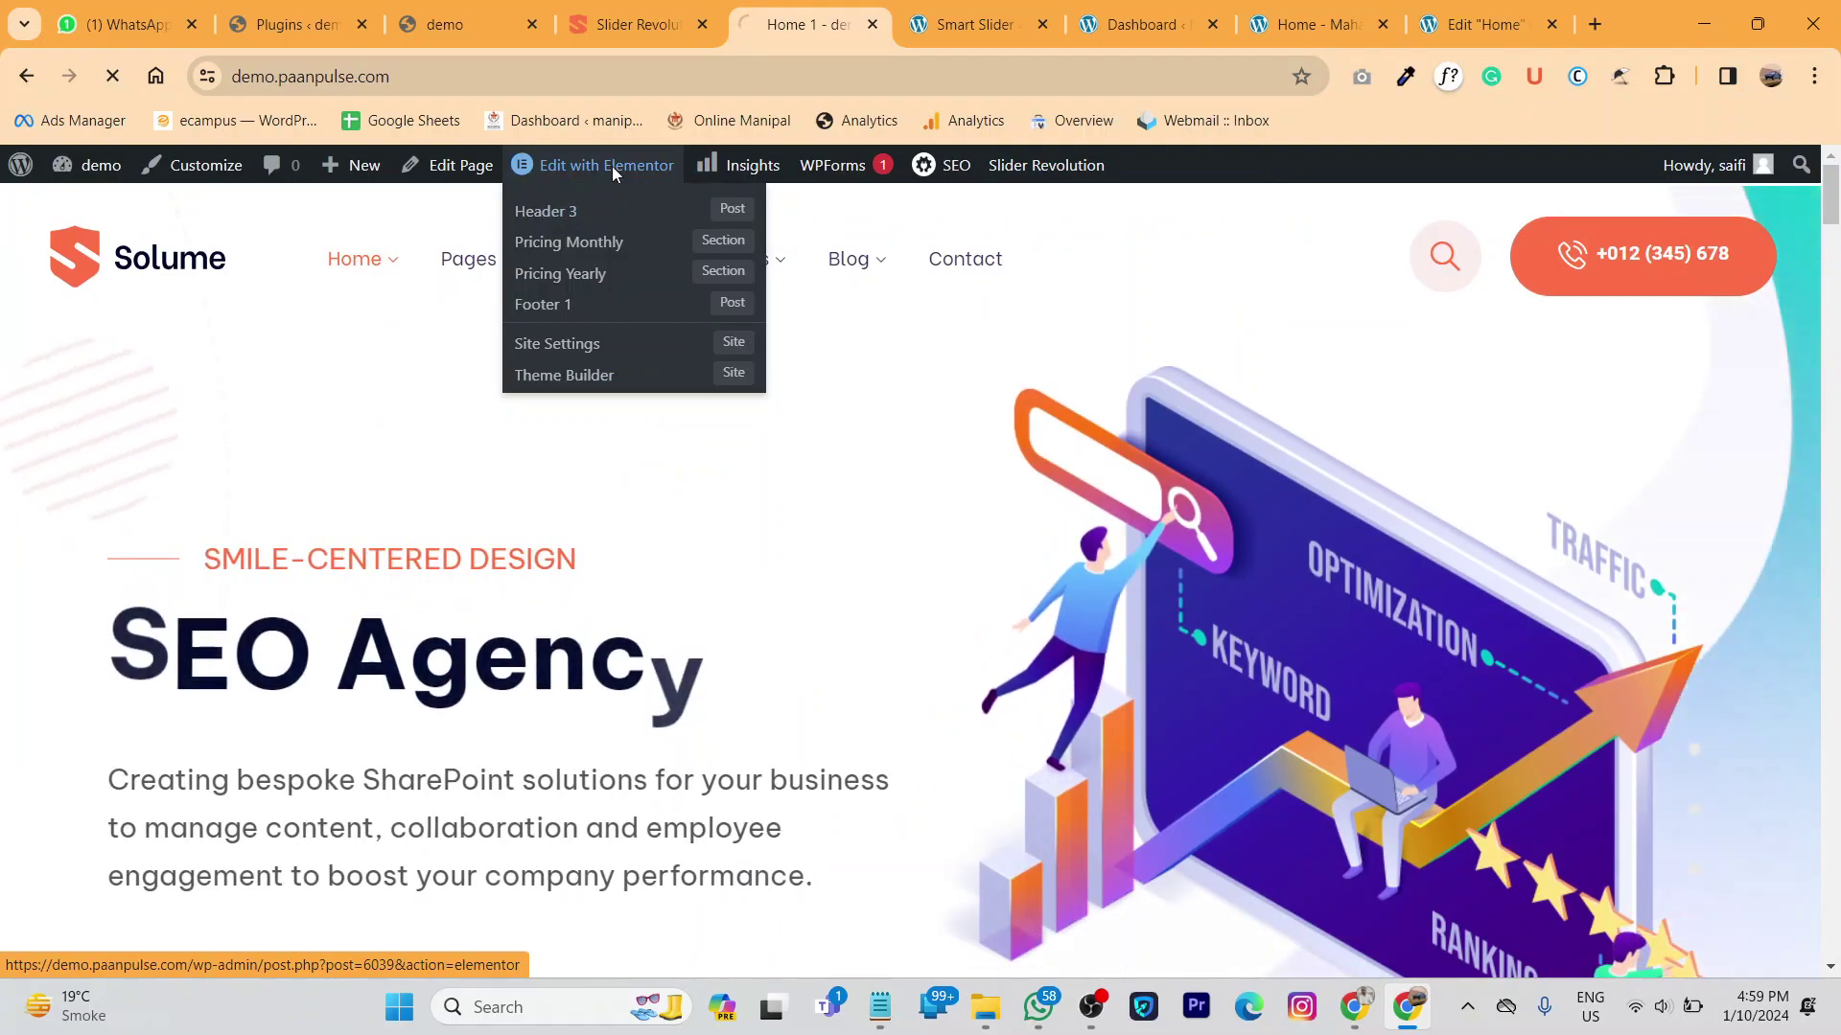
click(611, 165)
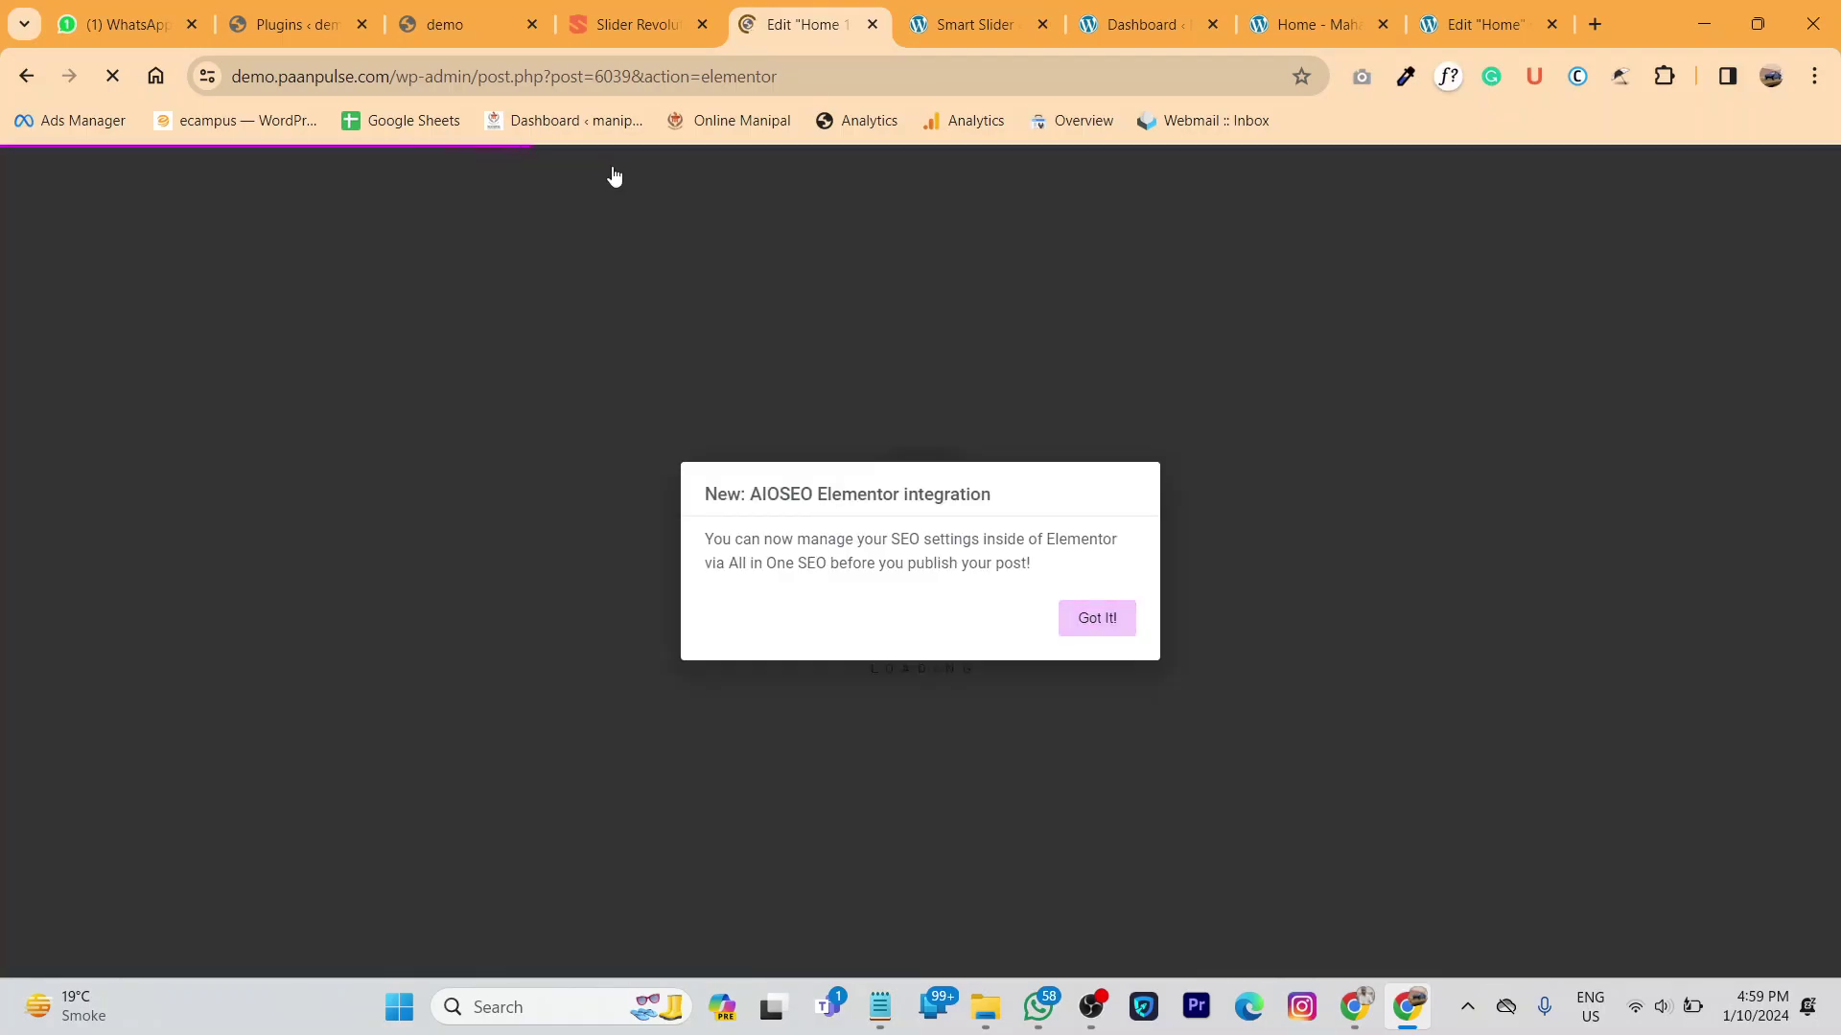
- Dismiss the AIOSEO notice and Elementor AI popup, then select the Home 1 hero slider
click(1113, 616)
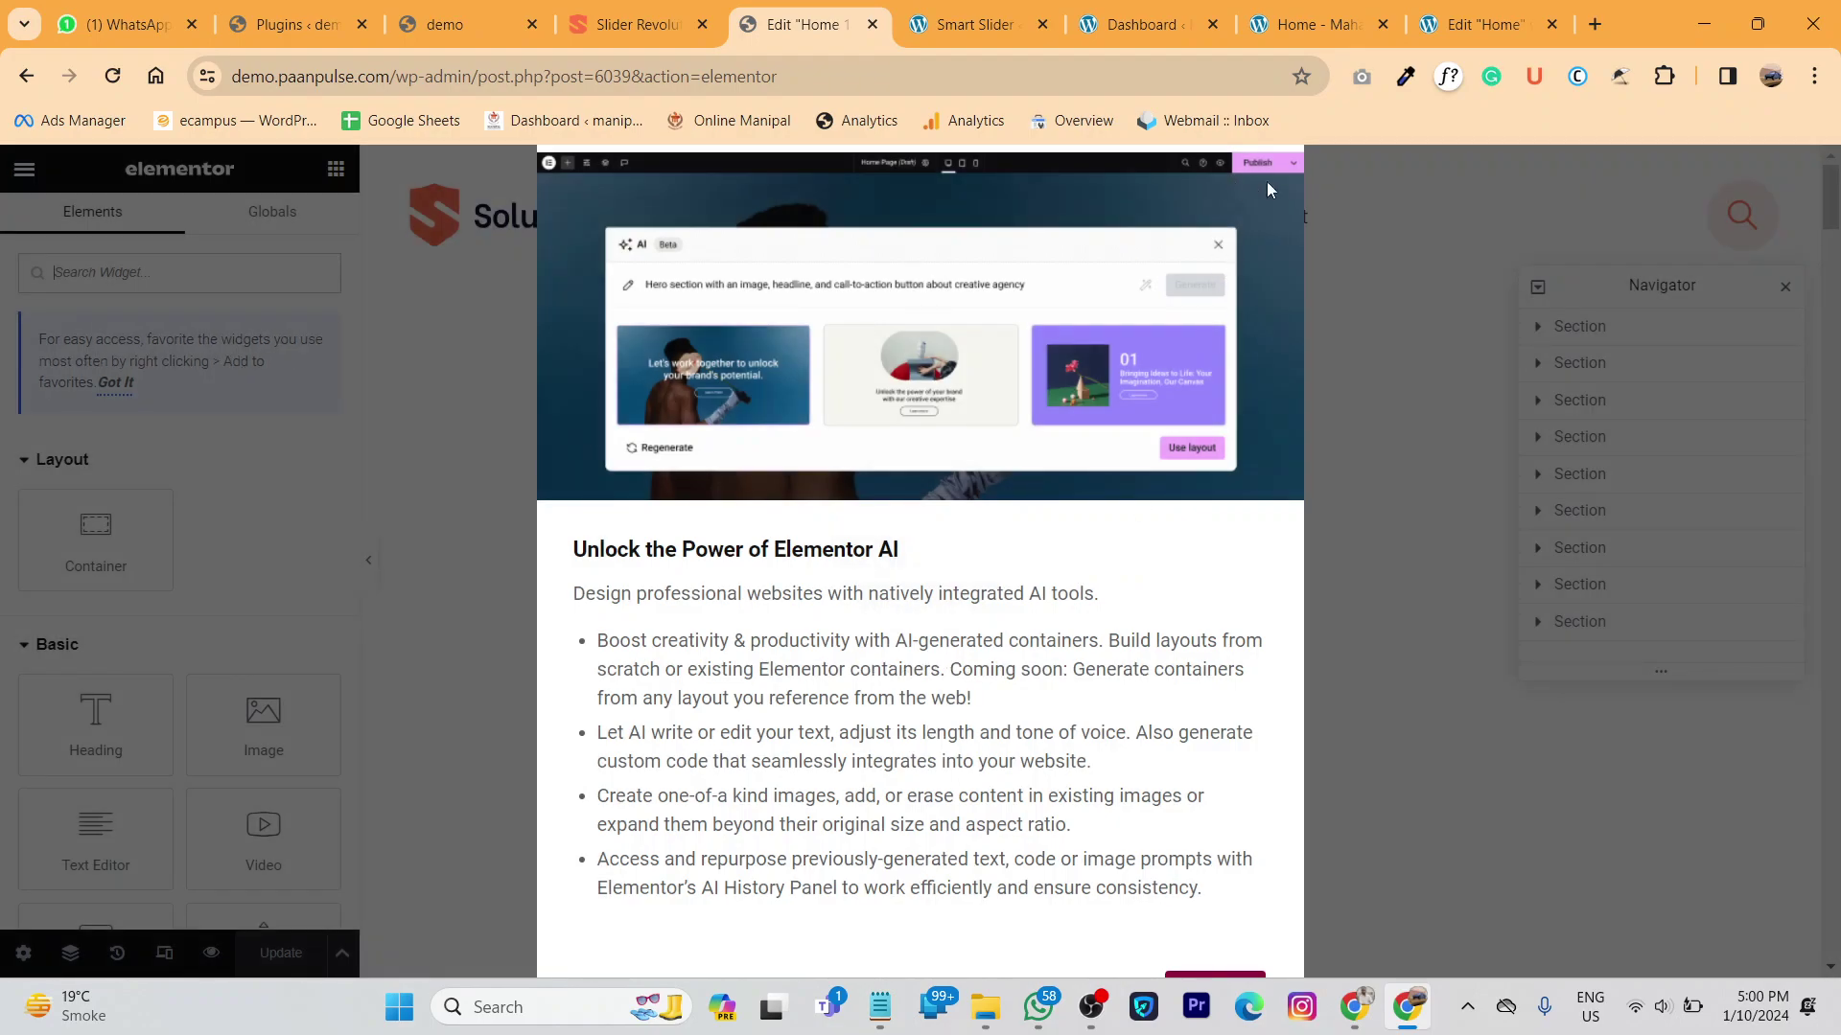
key(ctrl+minus)
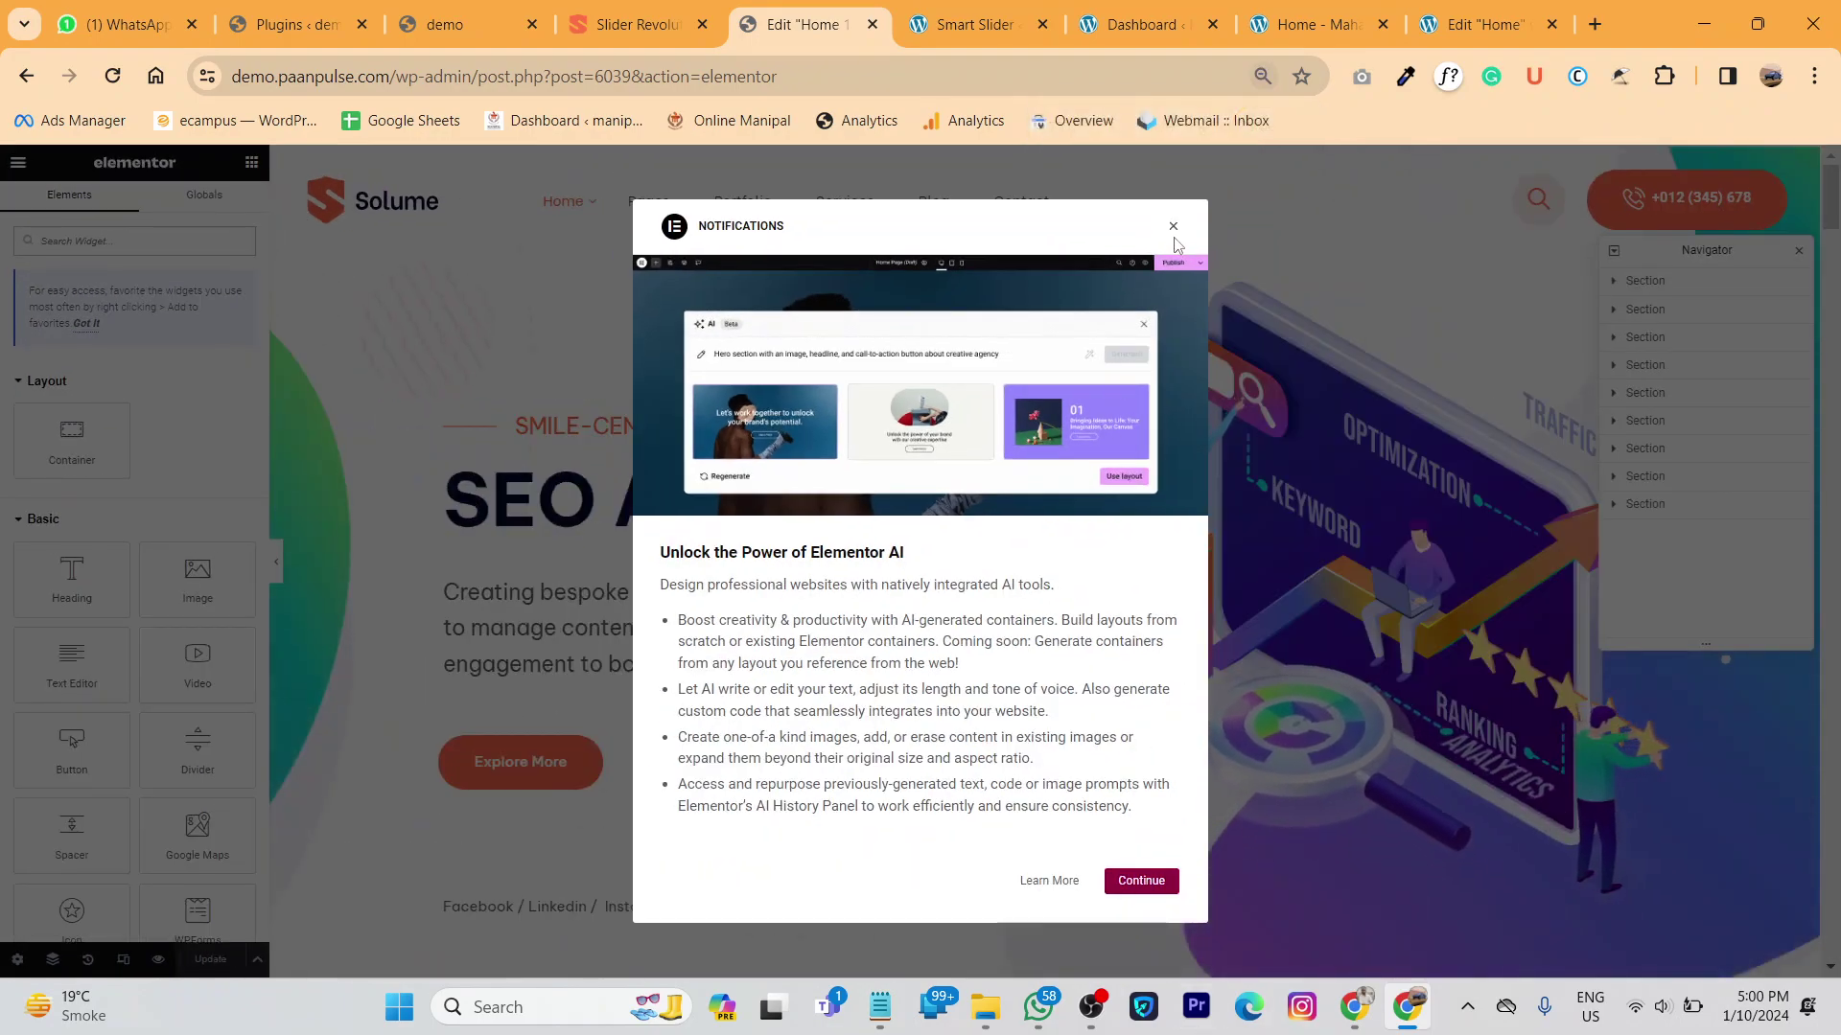
click(1173, 228)
key(ctrl+plus)
key(ctrl+plus)
key(ctrl+plus)
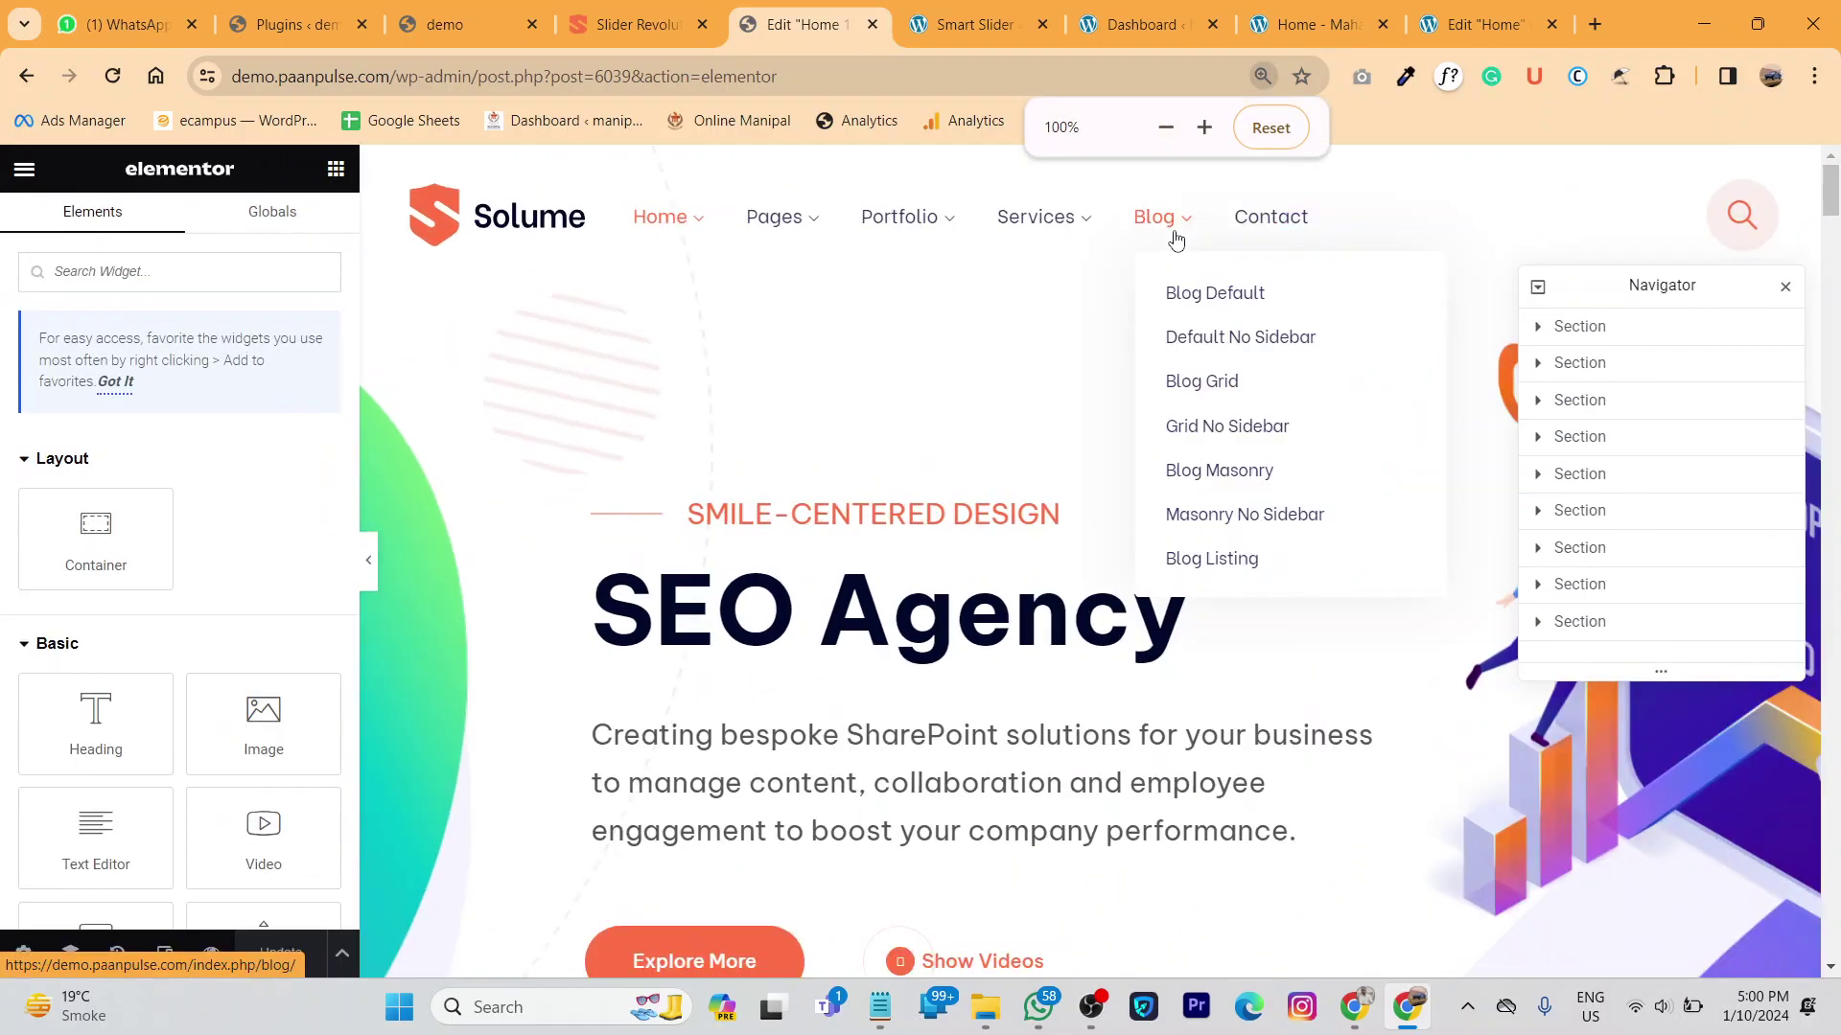
scroll(879, 546, down, 1)
click(882, 547)
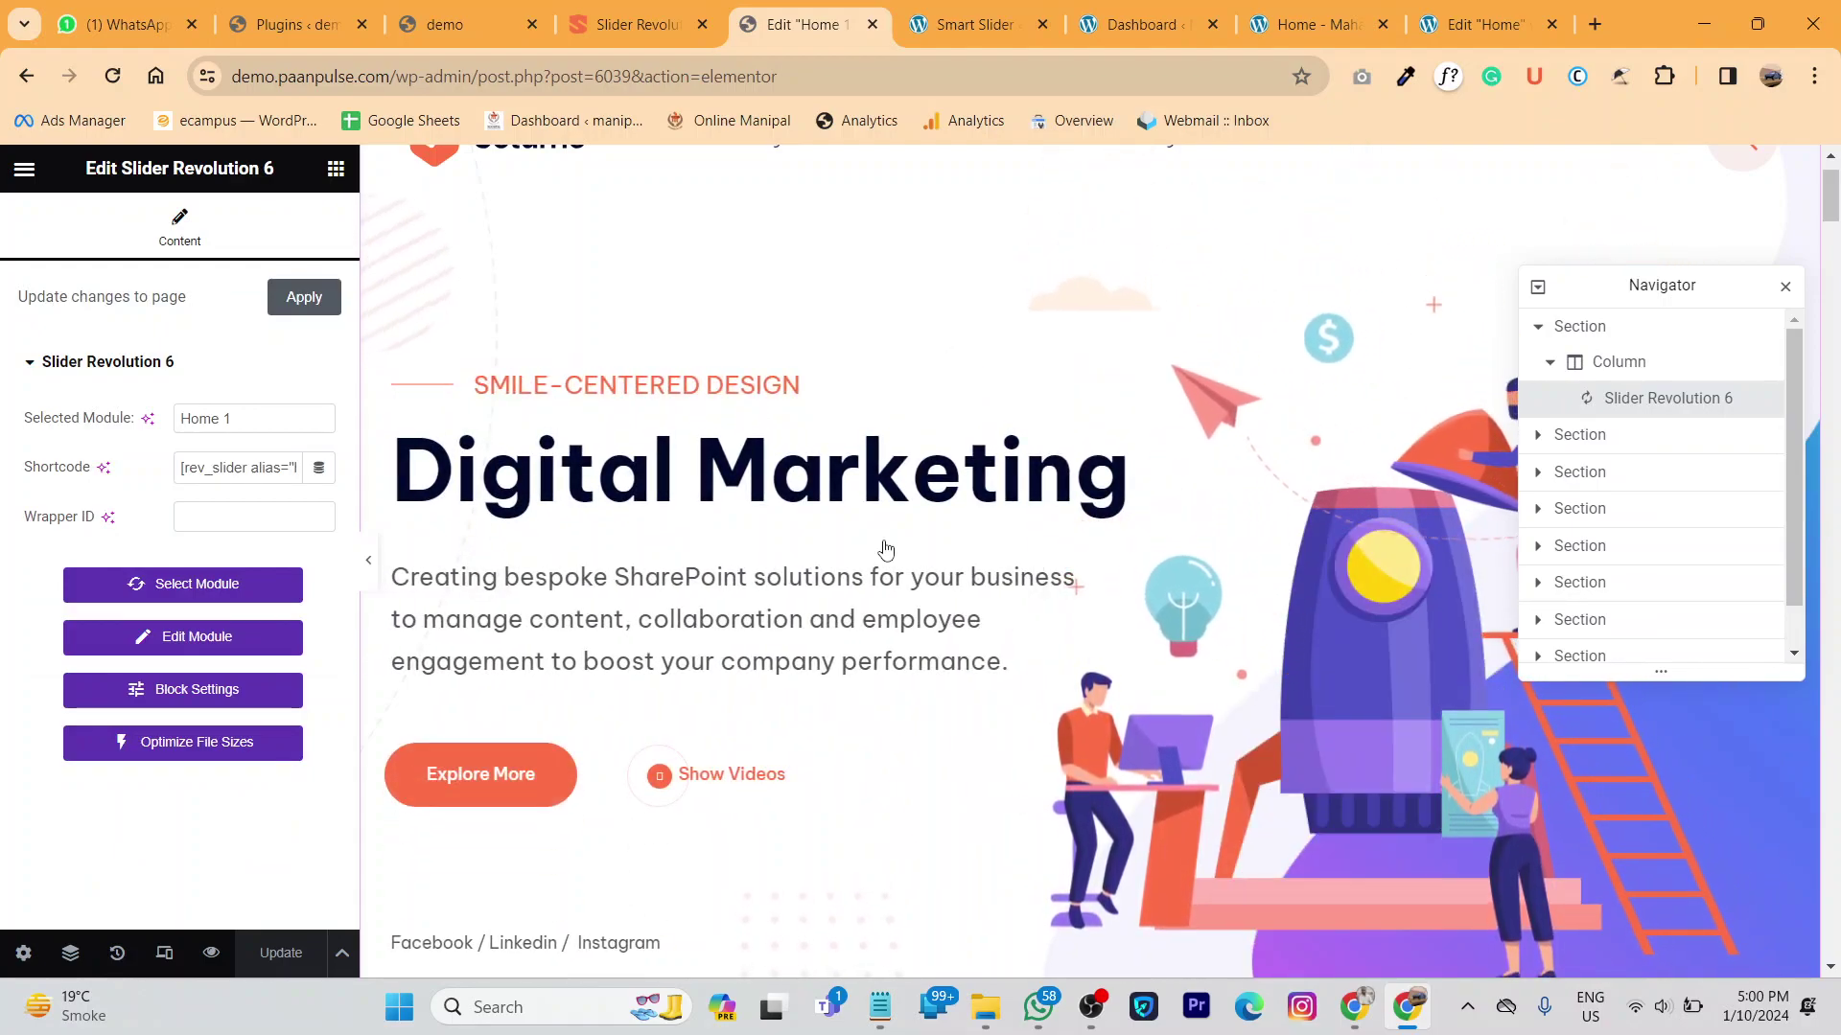
- Inspect the rocket illustration's image settings and close the Navigator
scroll(886, 550, up, 1)
drag(1122, 484, 1055, 247)
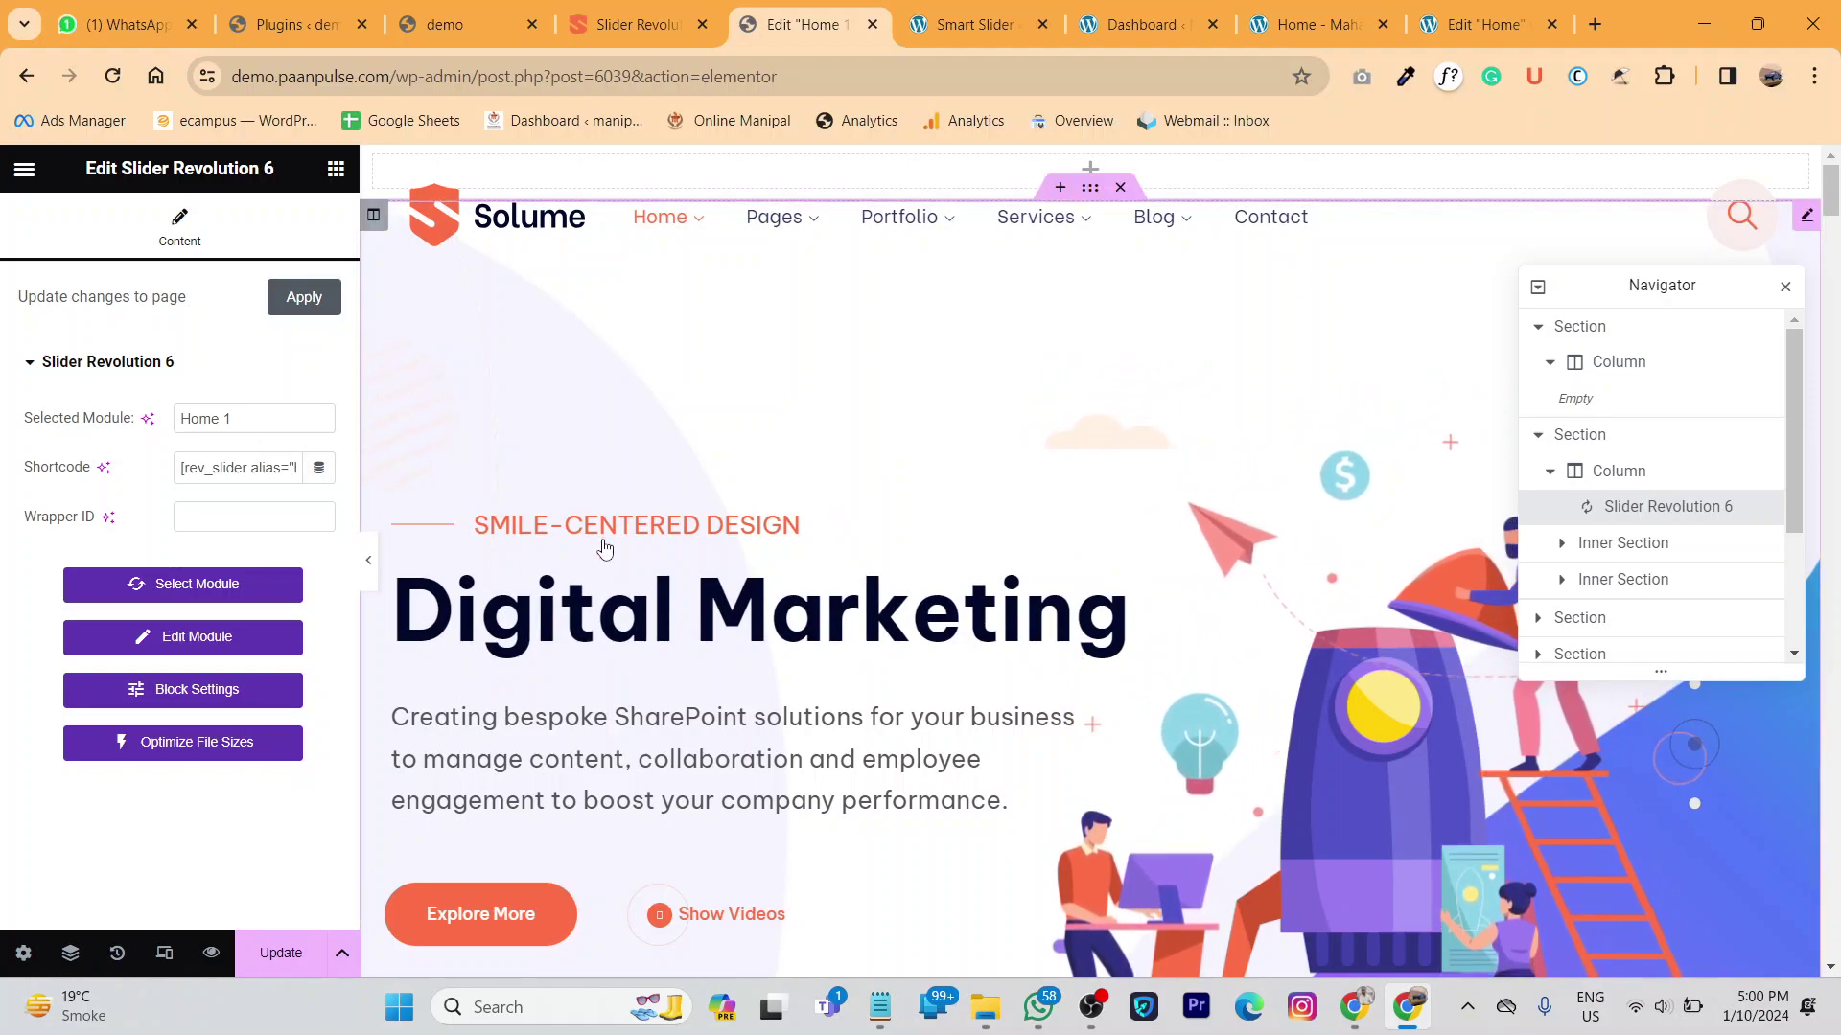
scroll(606, 547, down, 5)
scroll(606, 547, down, 5)
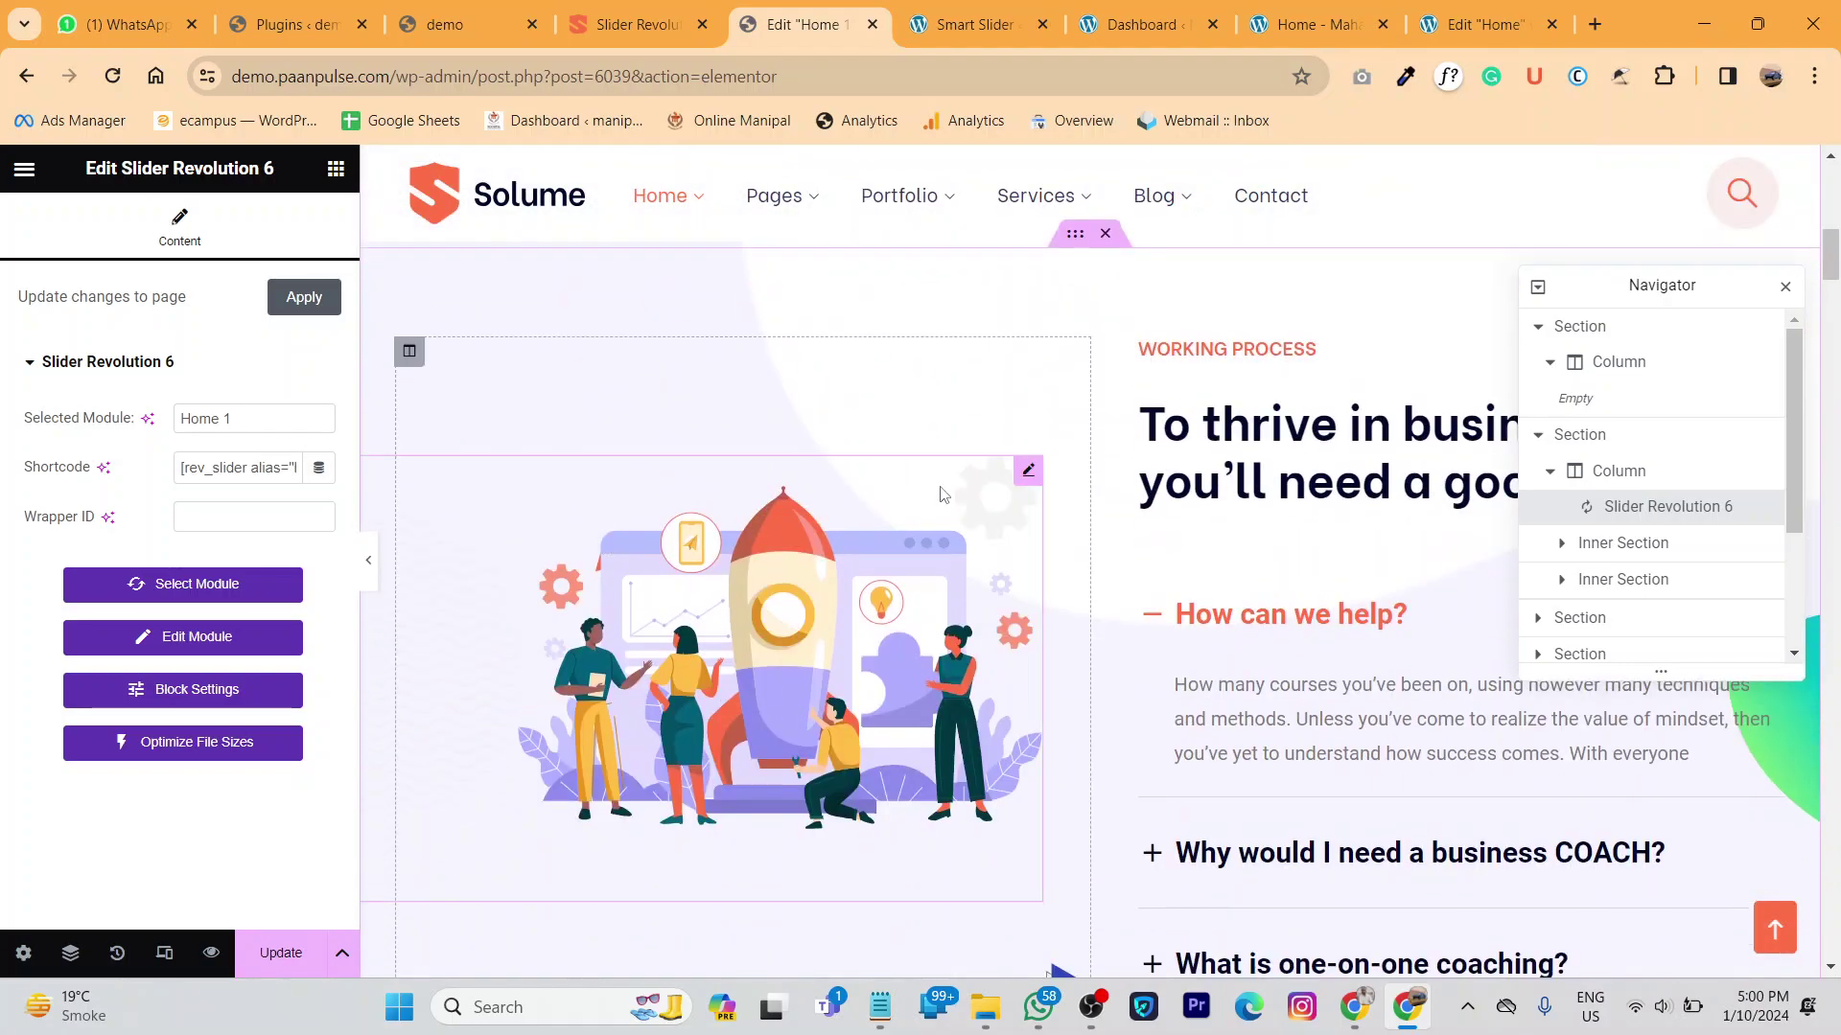
click(941, 494)
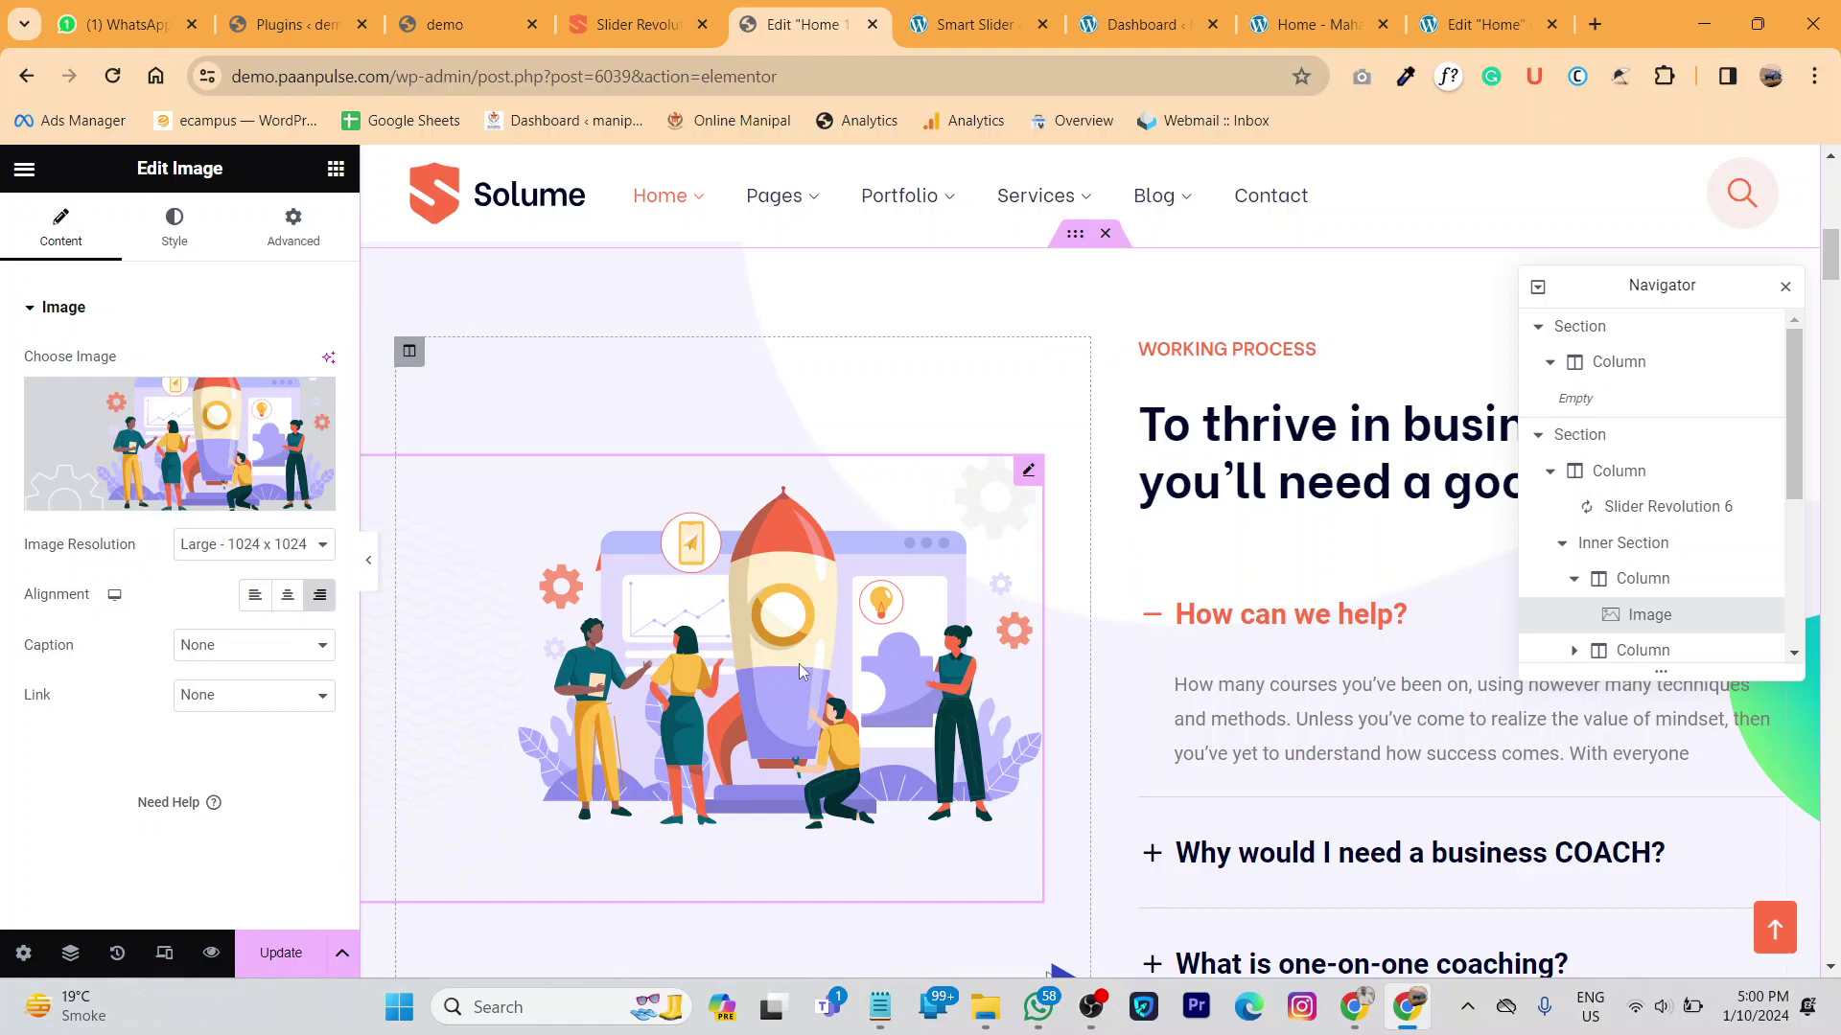
scroll(797, 663, up, 2)
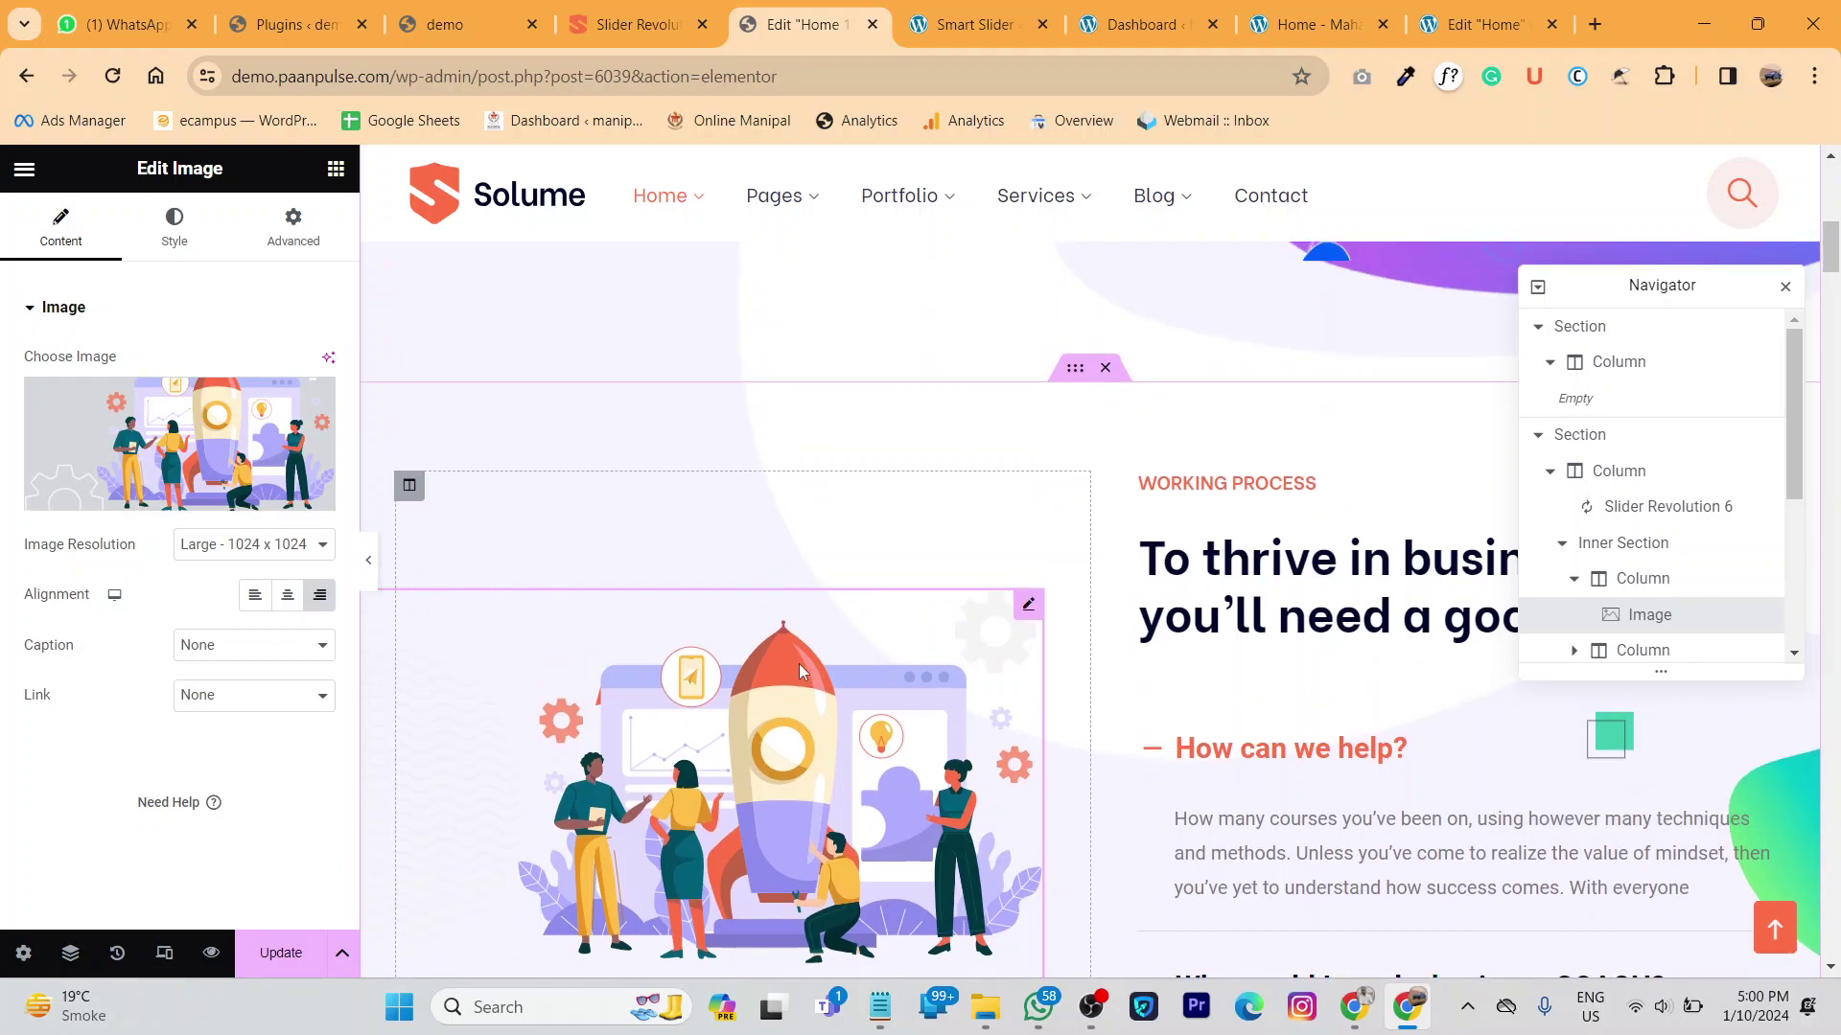
scroll(921, 579, up, 1)
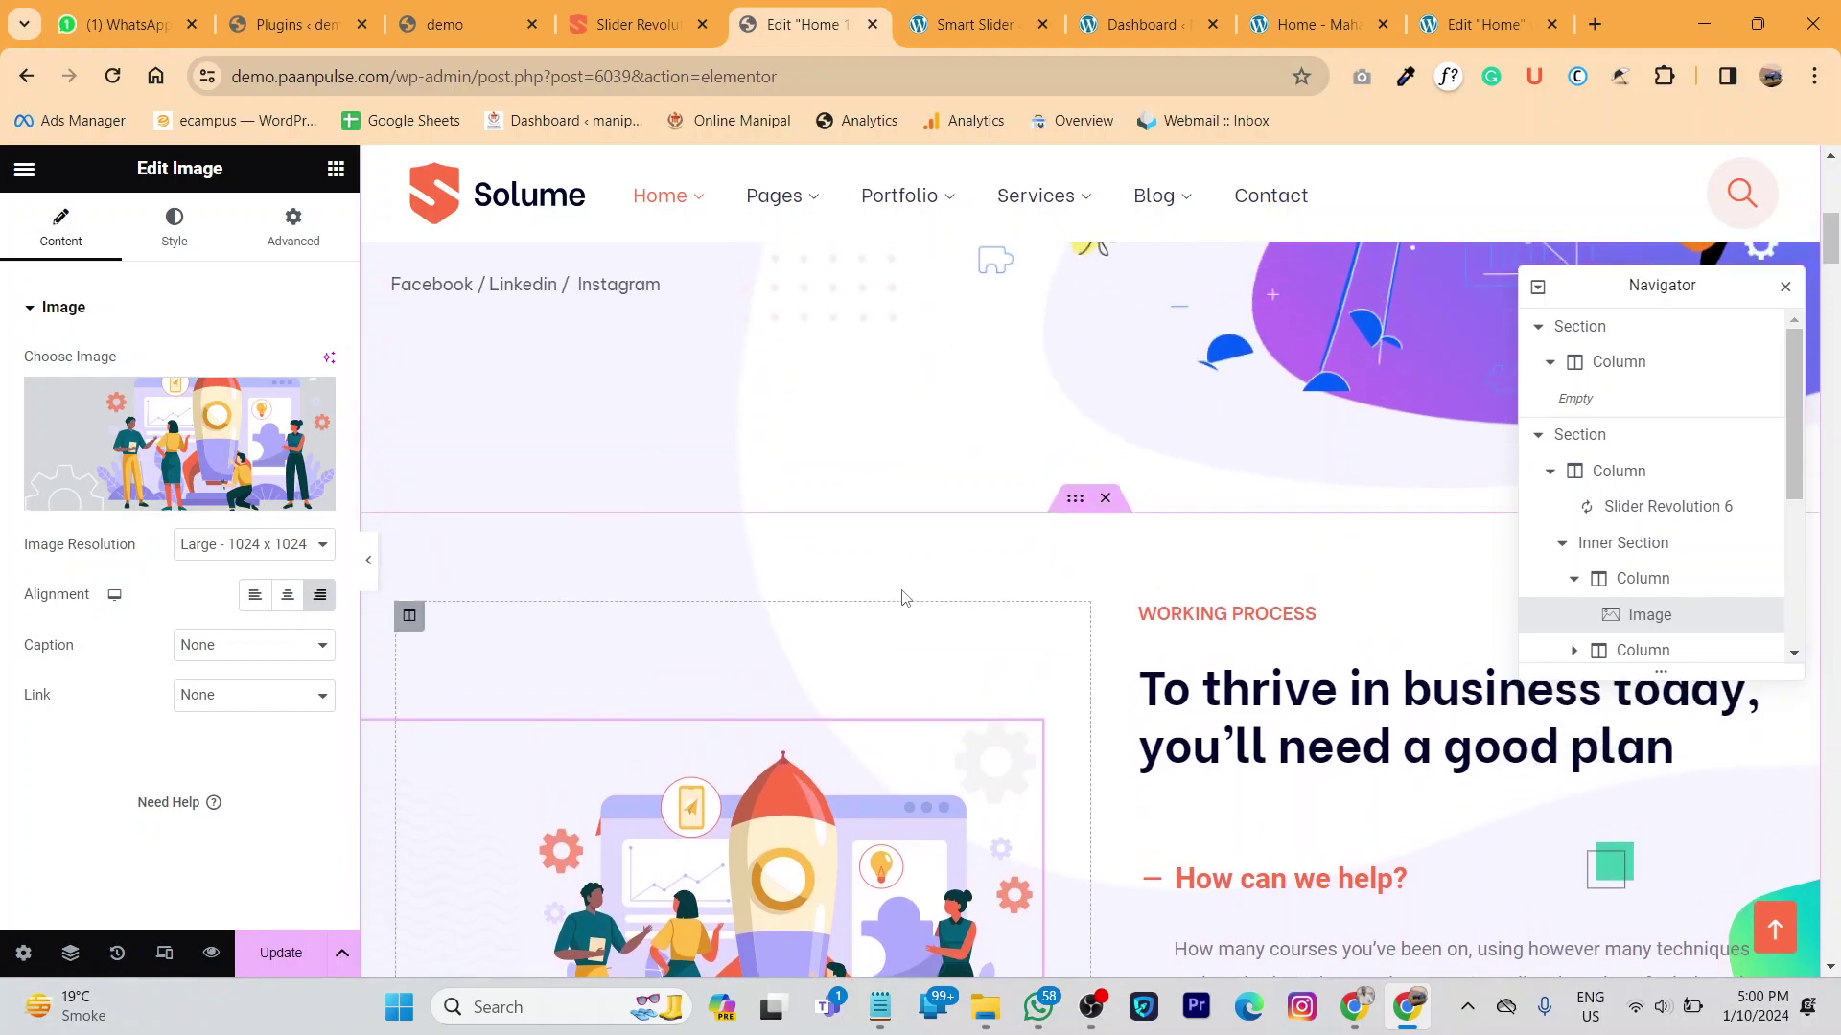
click(1785, 285)
- Select the FAQ accordion and review its Style and Content settings
scroll(1573, 575, down, 4)
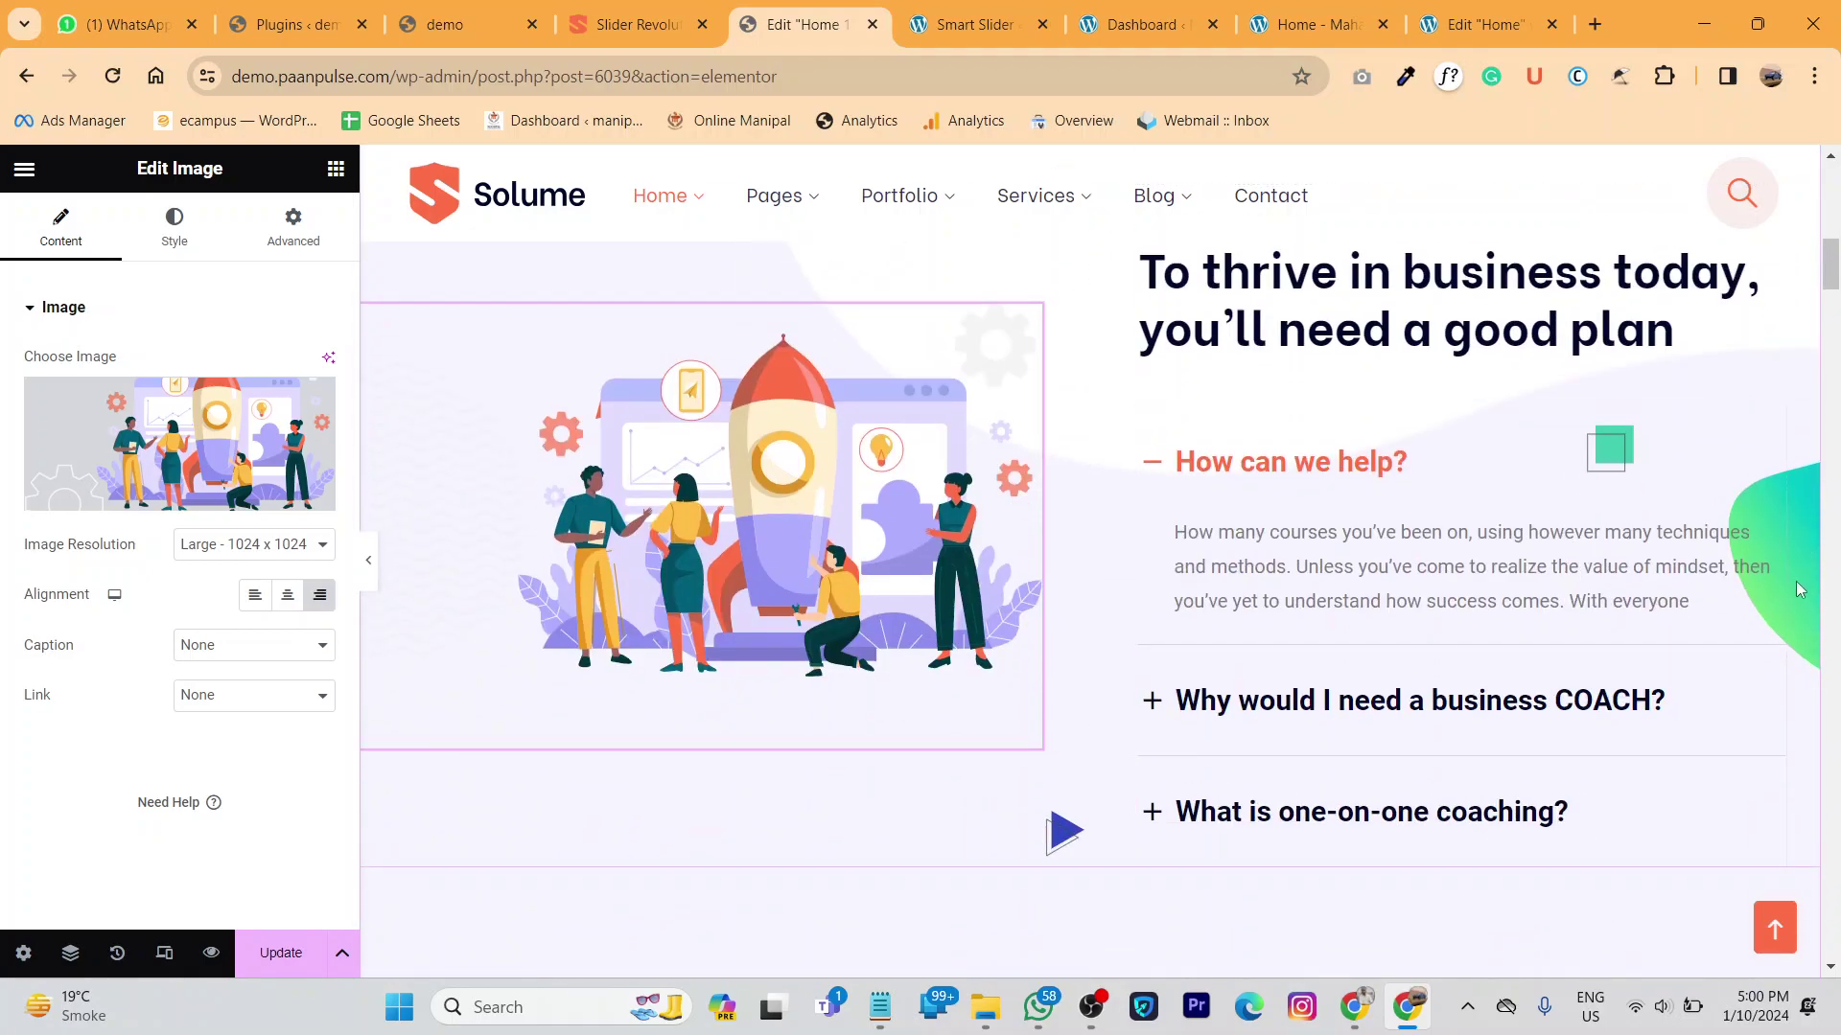
click(1323, 476)
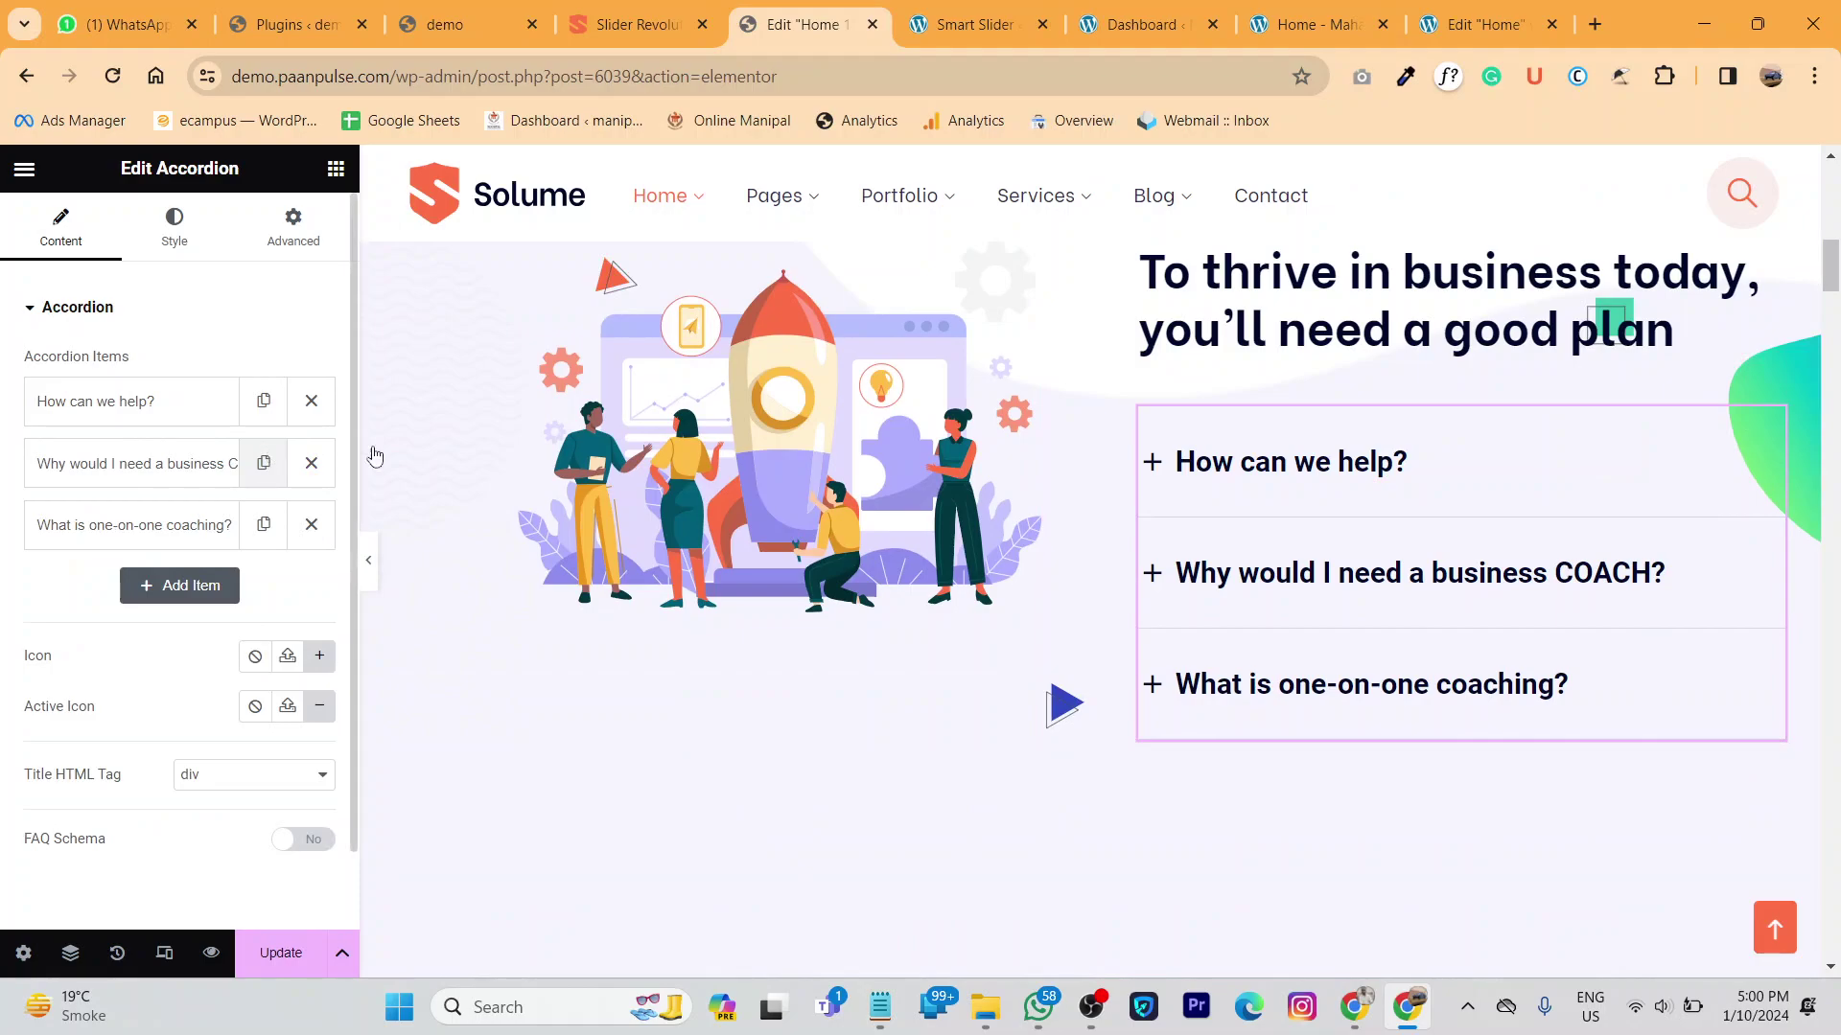
click(174, 230)
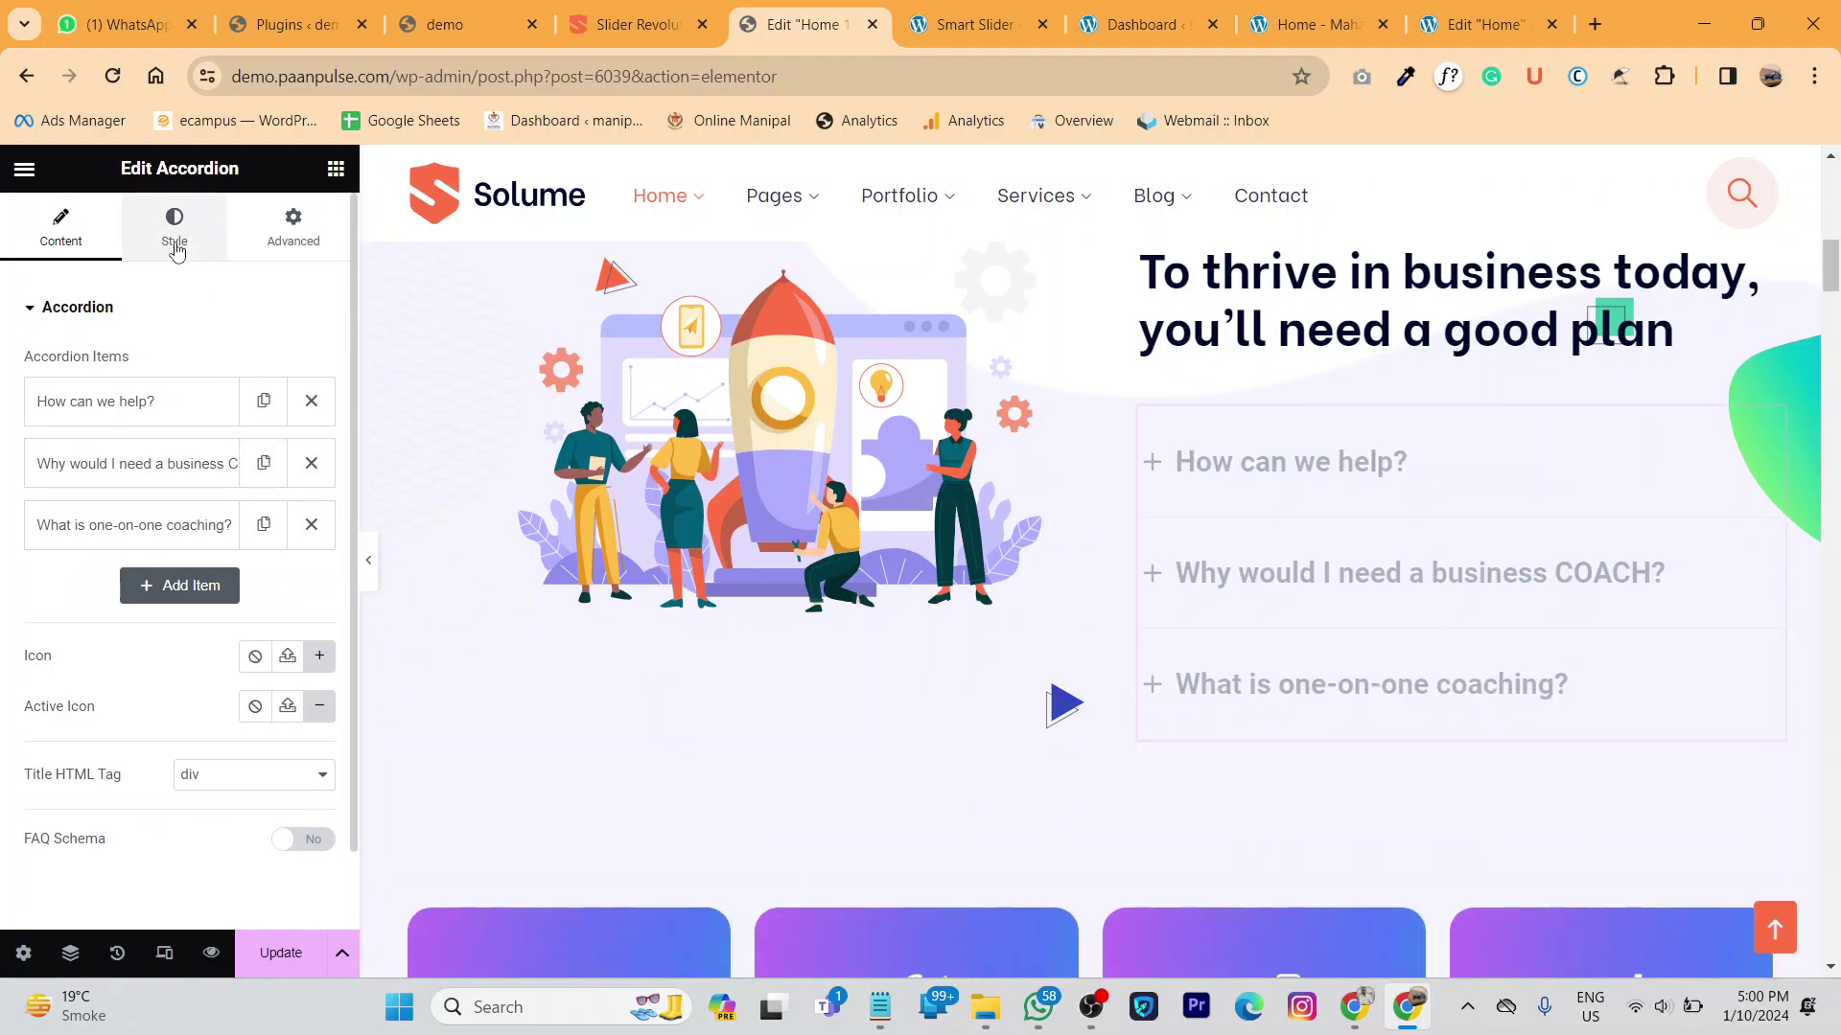
click(62, 235)
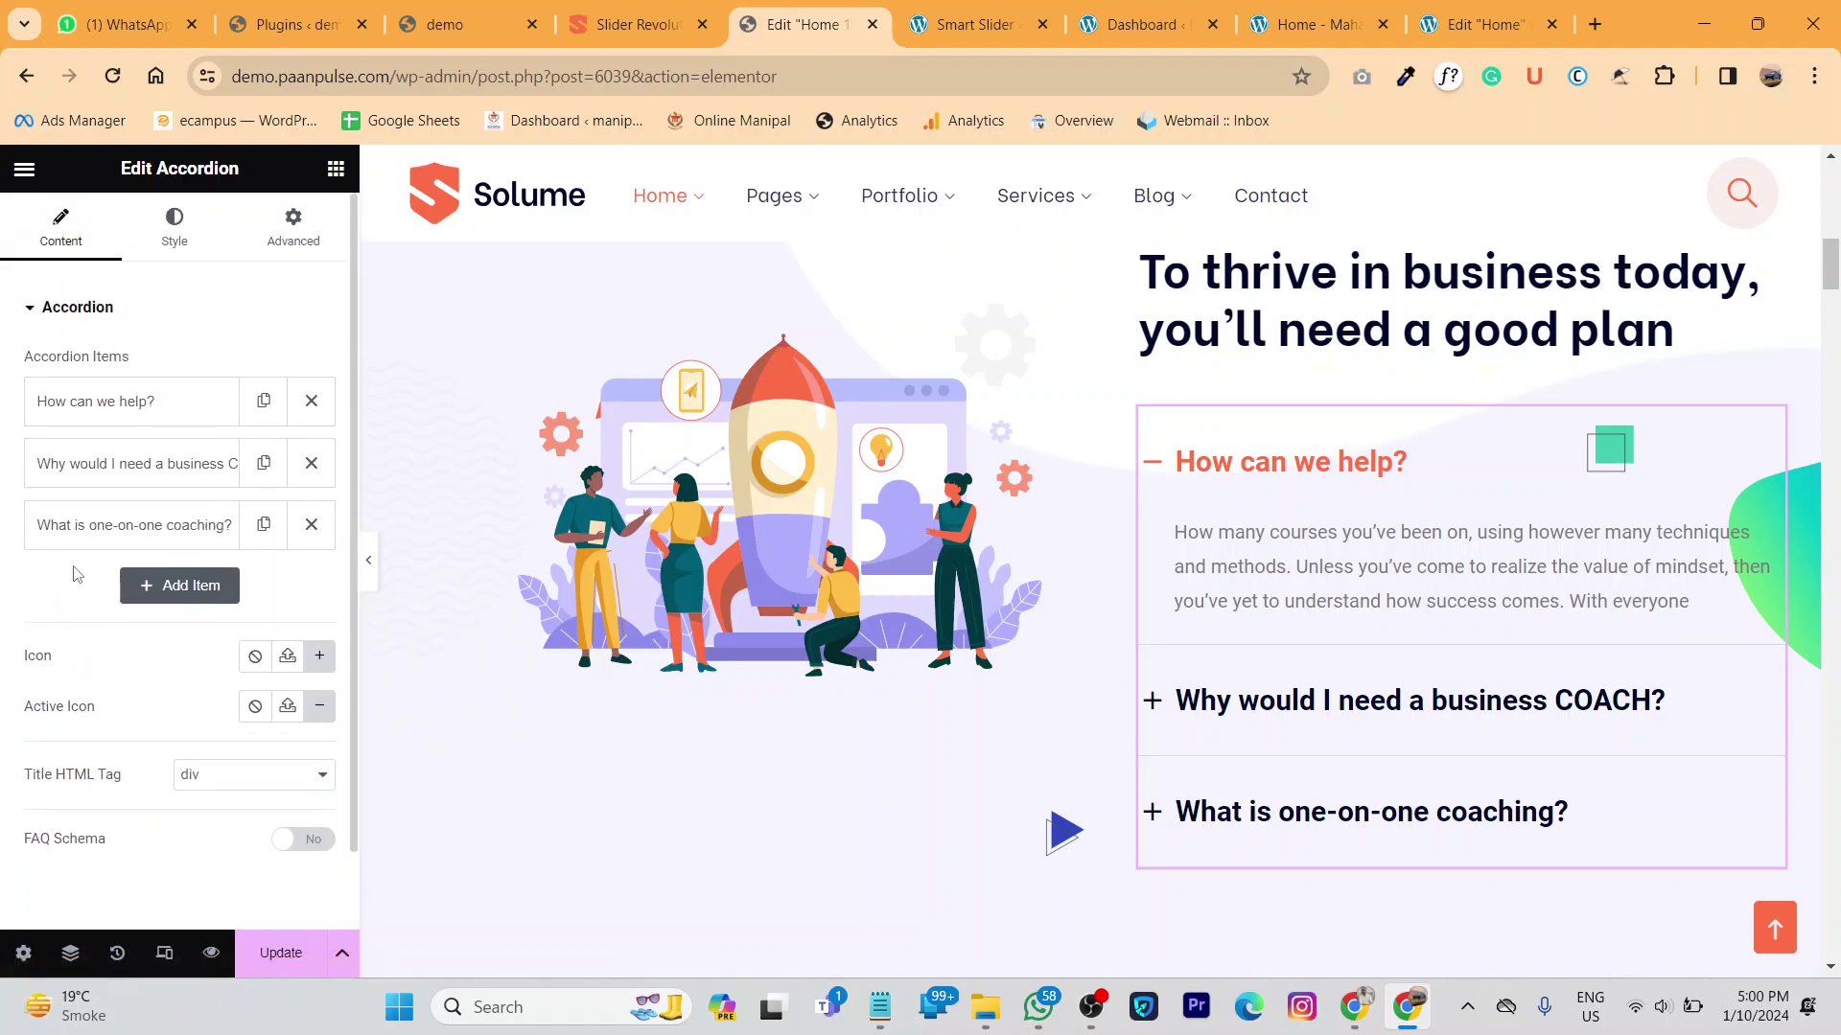
scroll(1081, 345, up, 3)
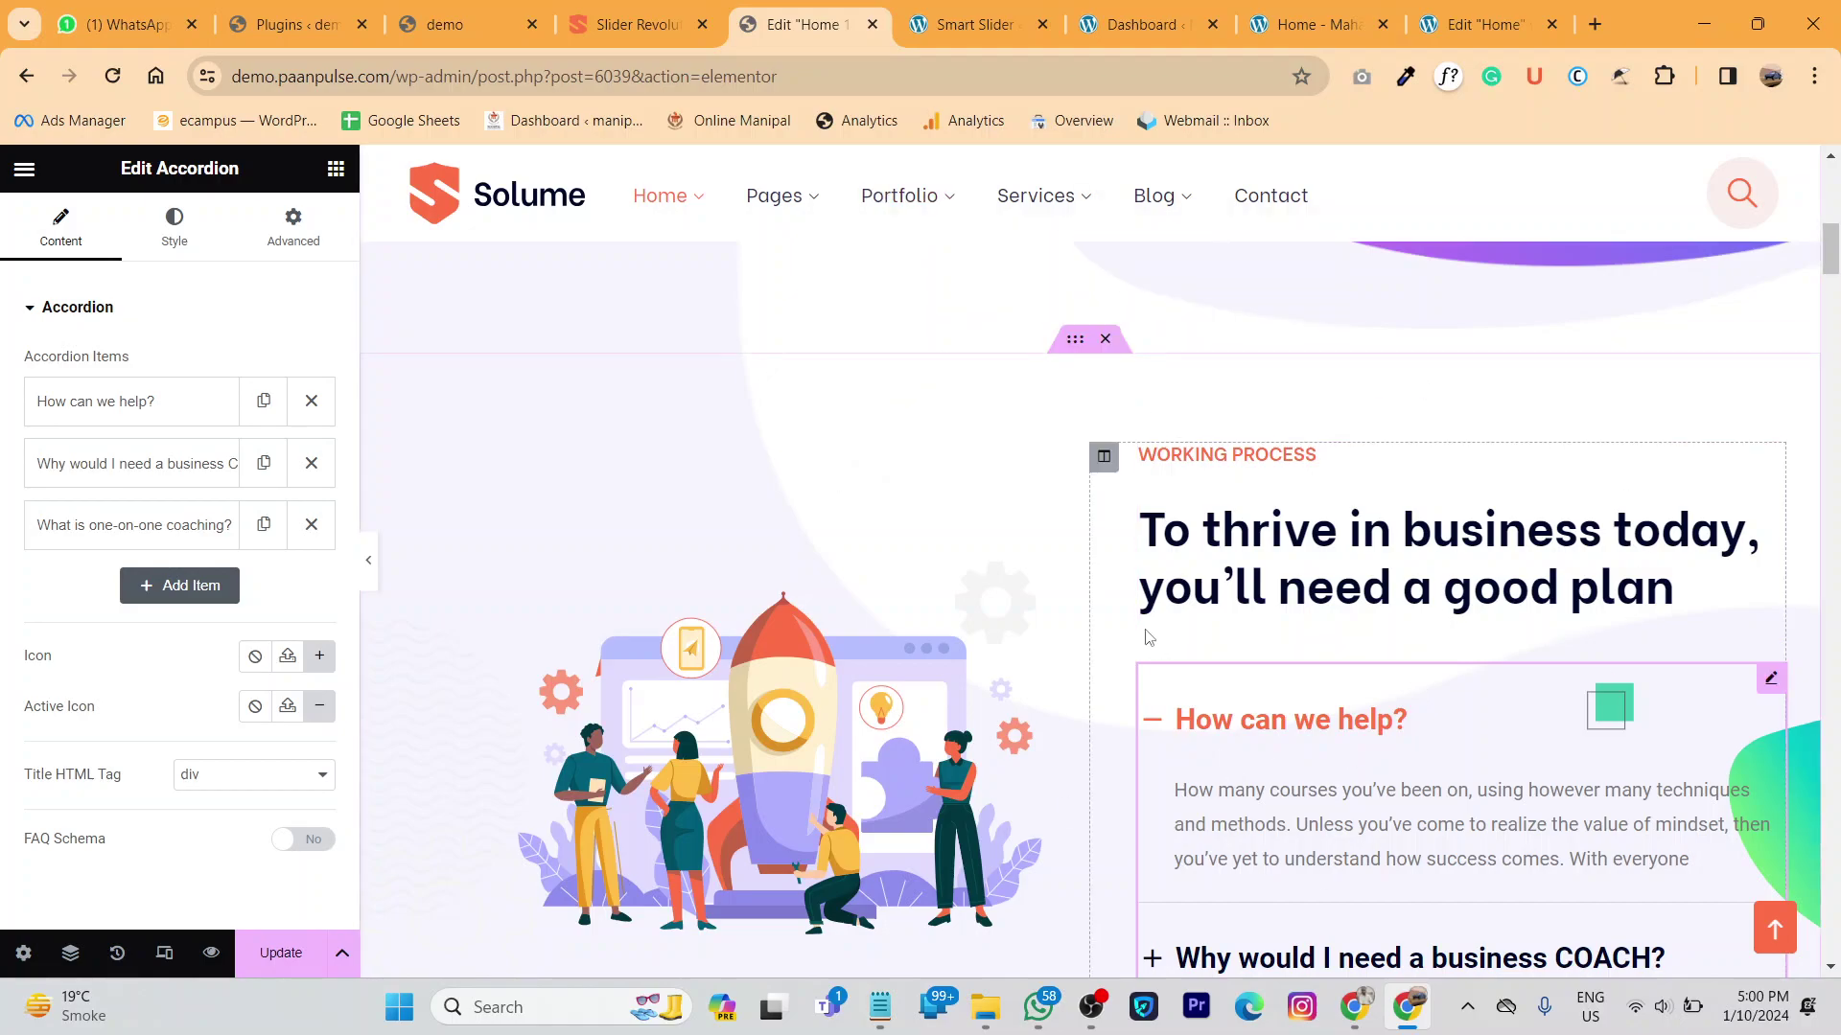
- Show the inner section's background: Full, Bottom Center, No-repeat, Cover, leaving the image unchanged
click(1074, 339)
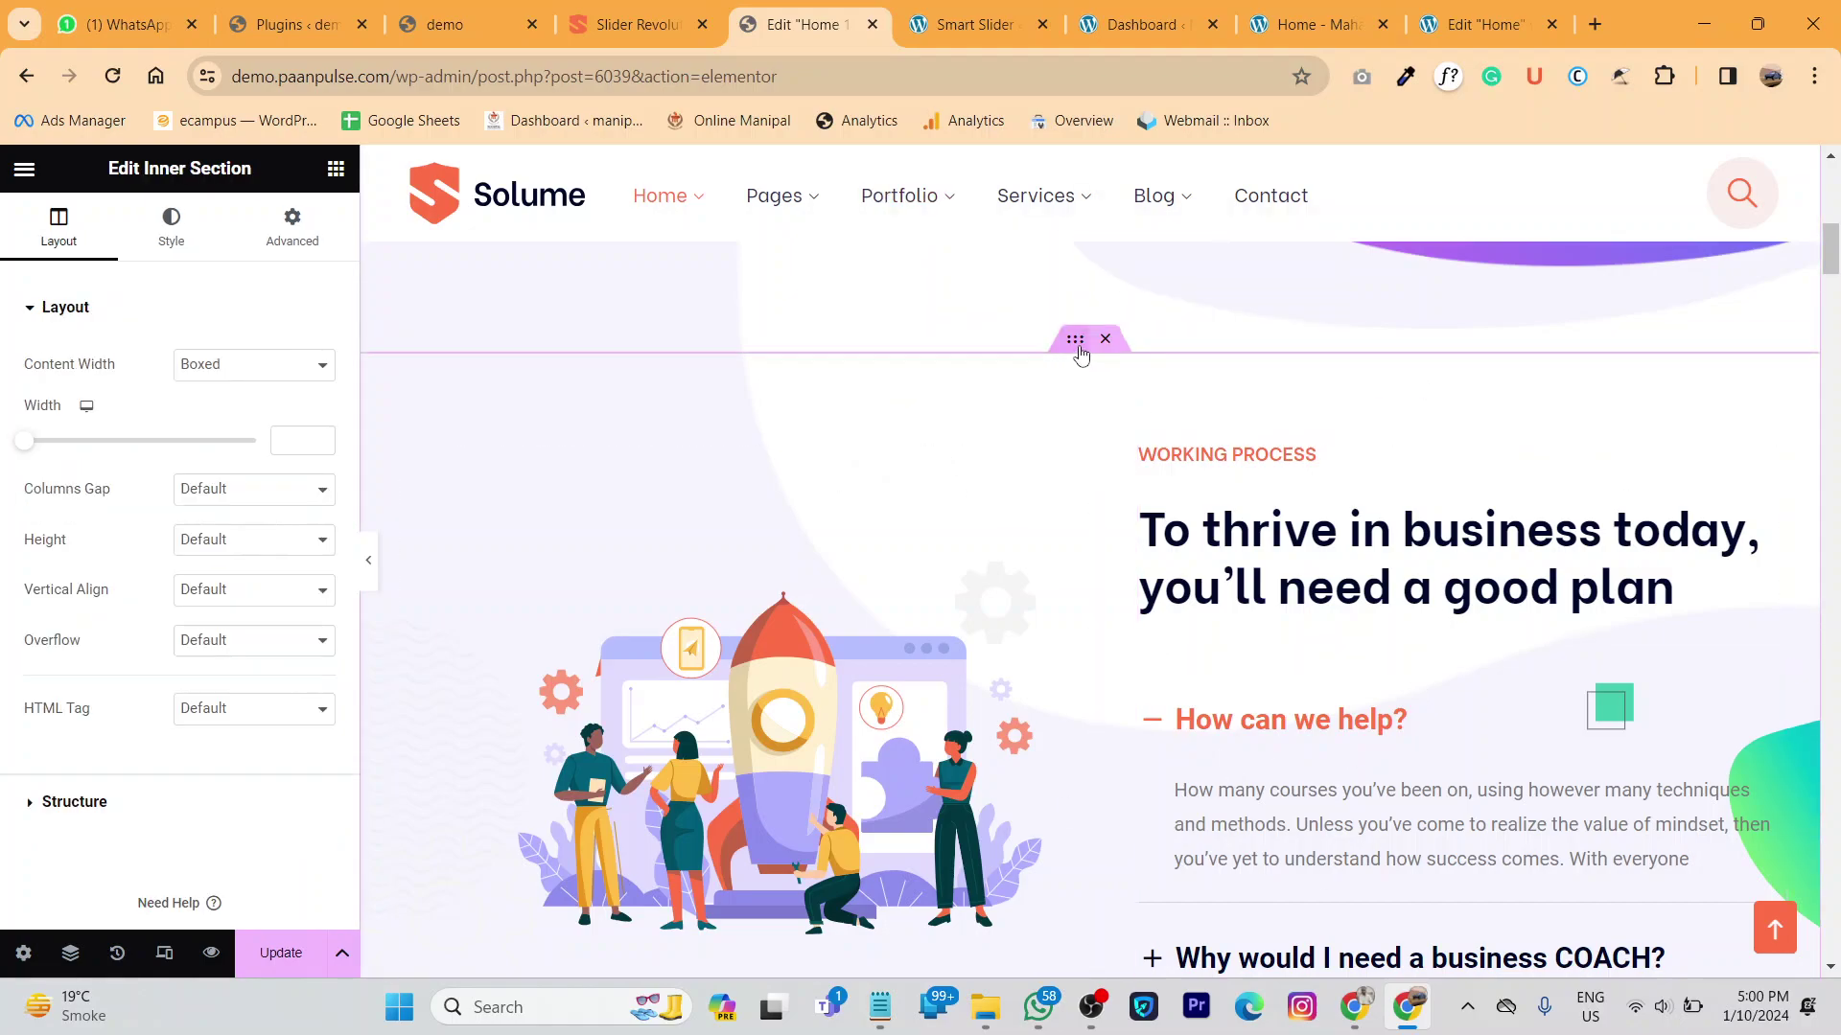
click(173, 241)
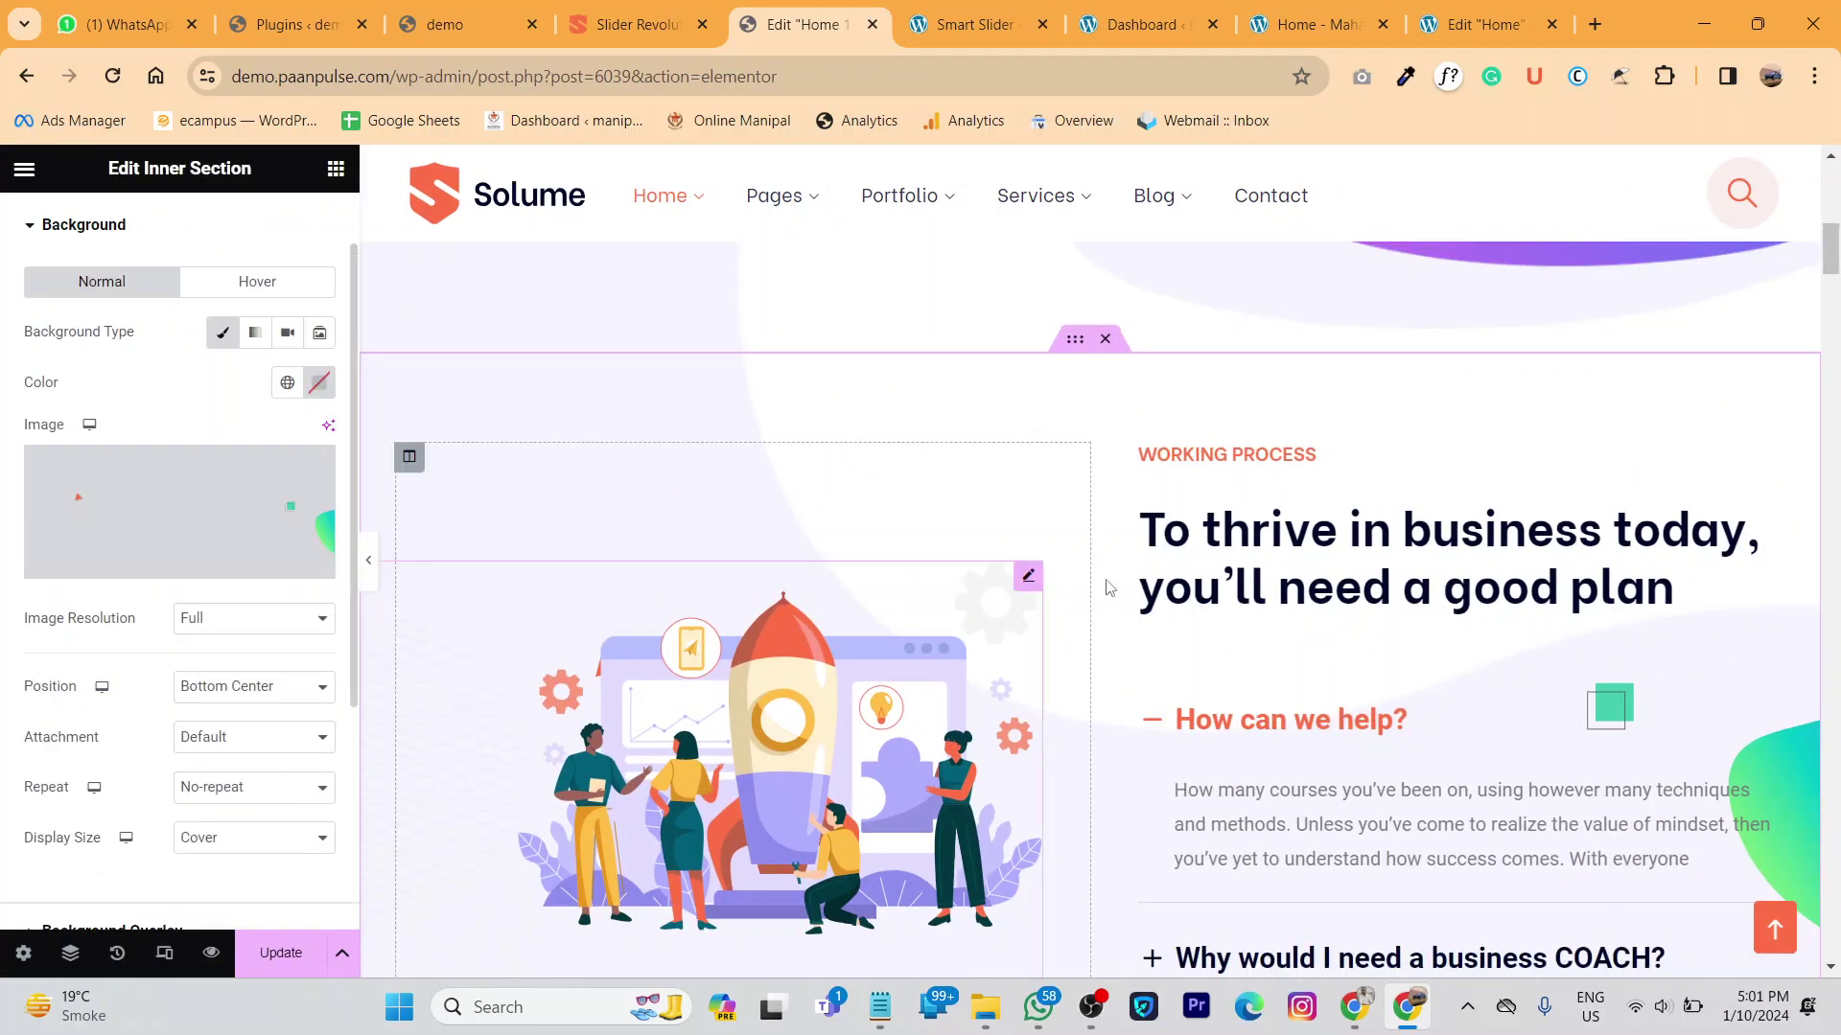
scroll(1157, 582, down, 3)
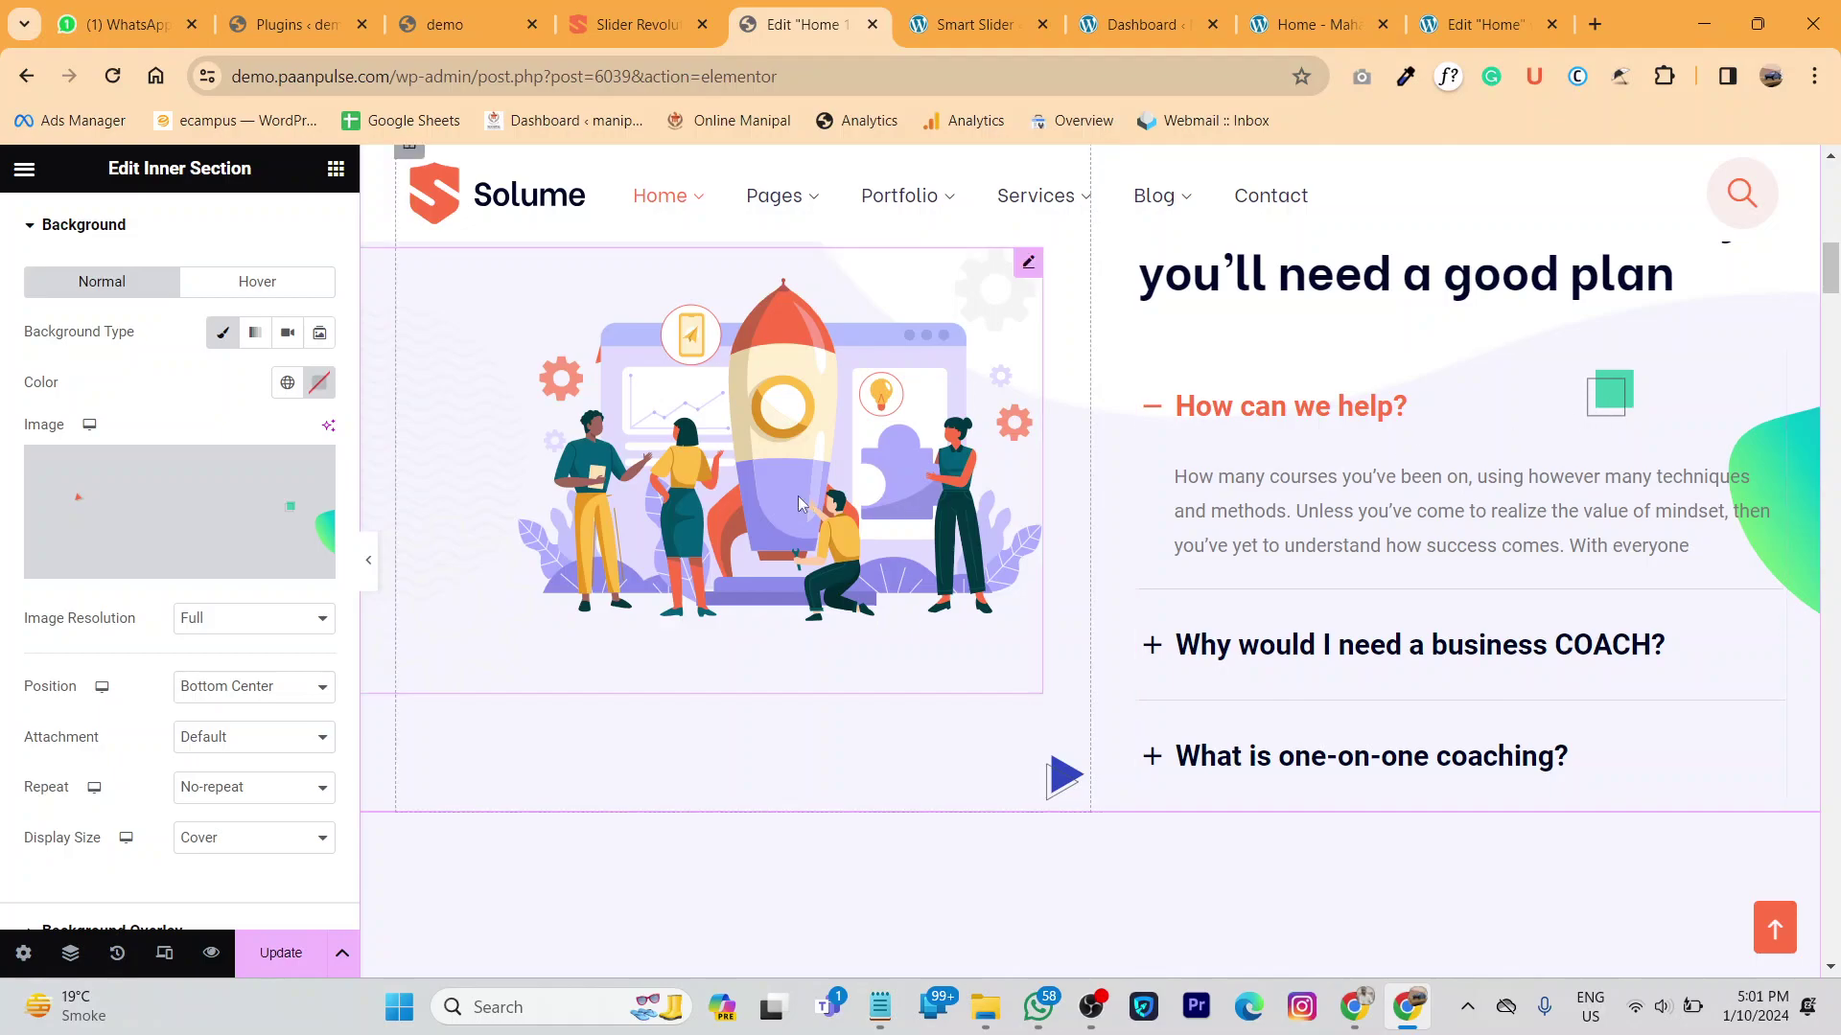
scroll(604, 365, up, 2)
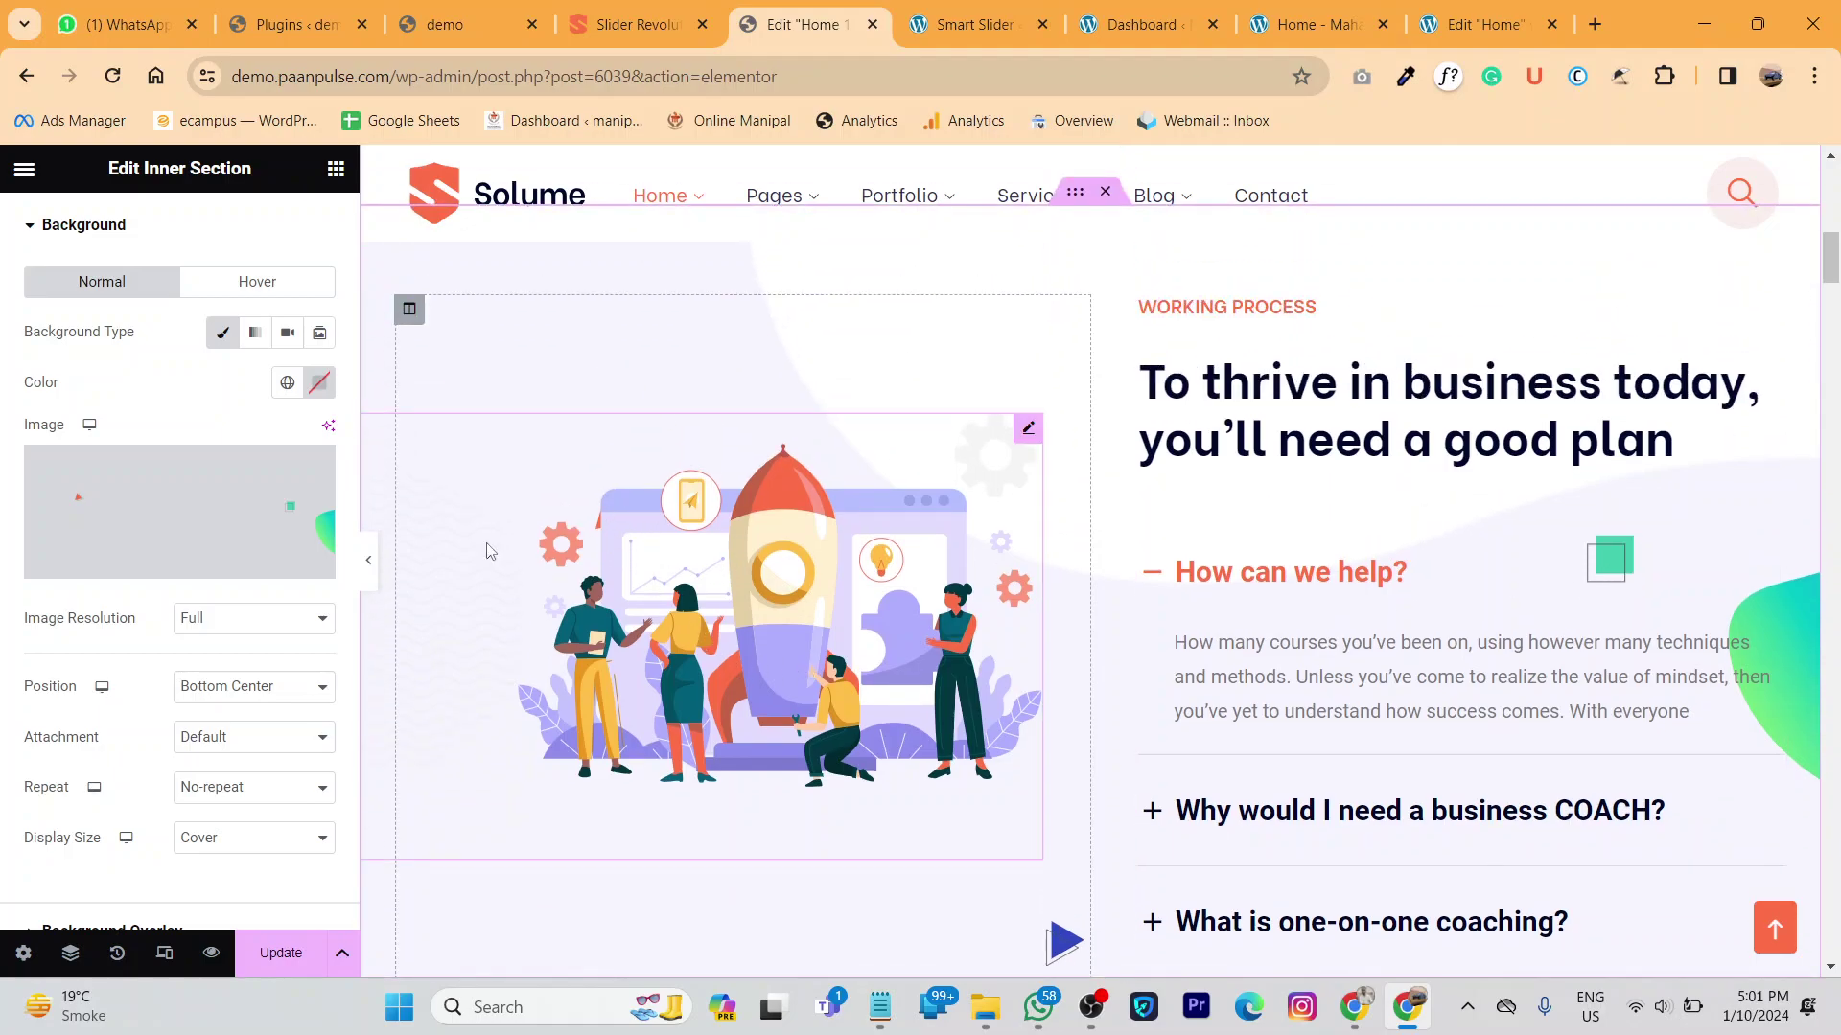
scroll(62, 512, up, 8)
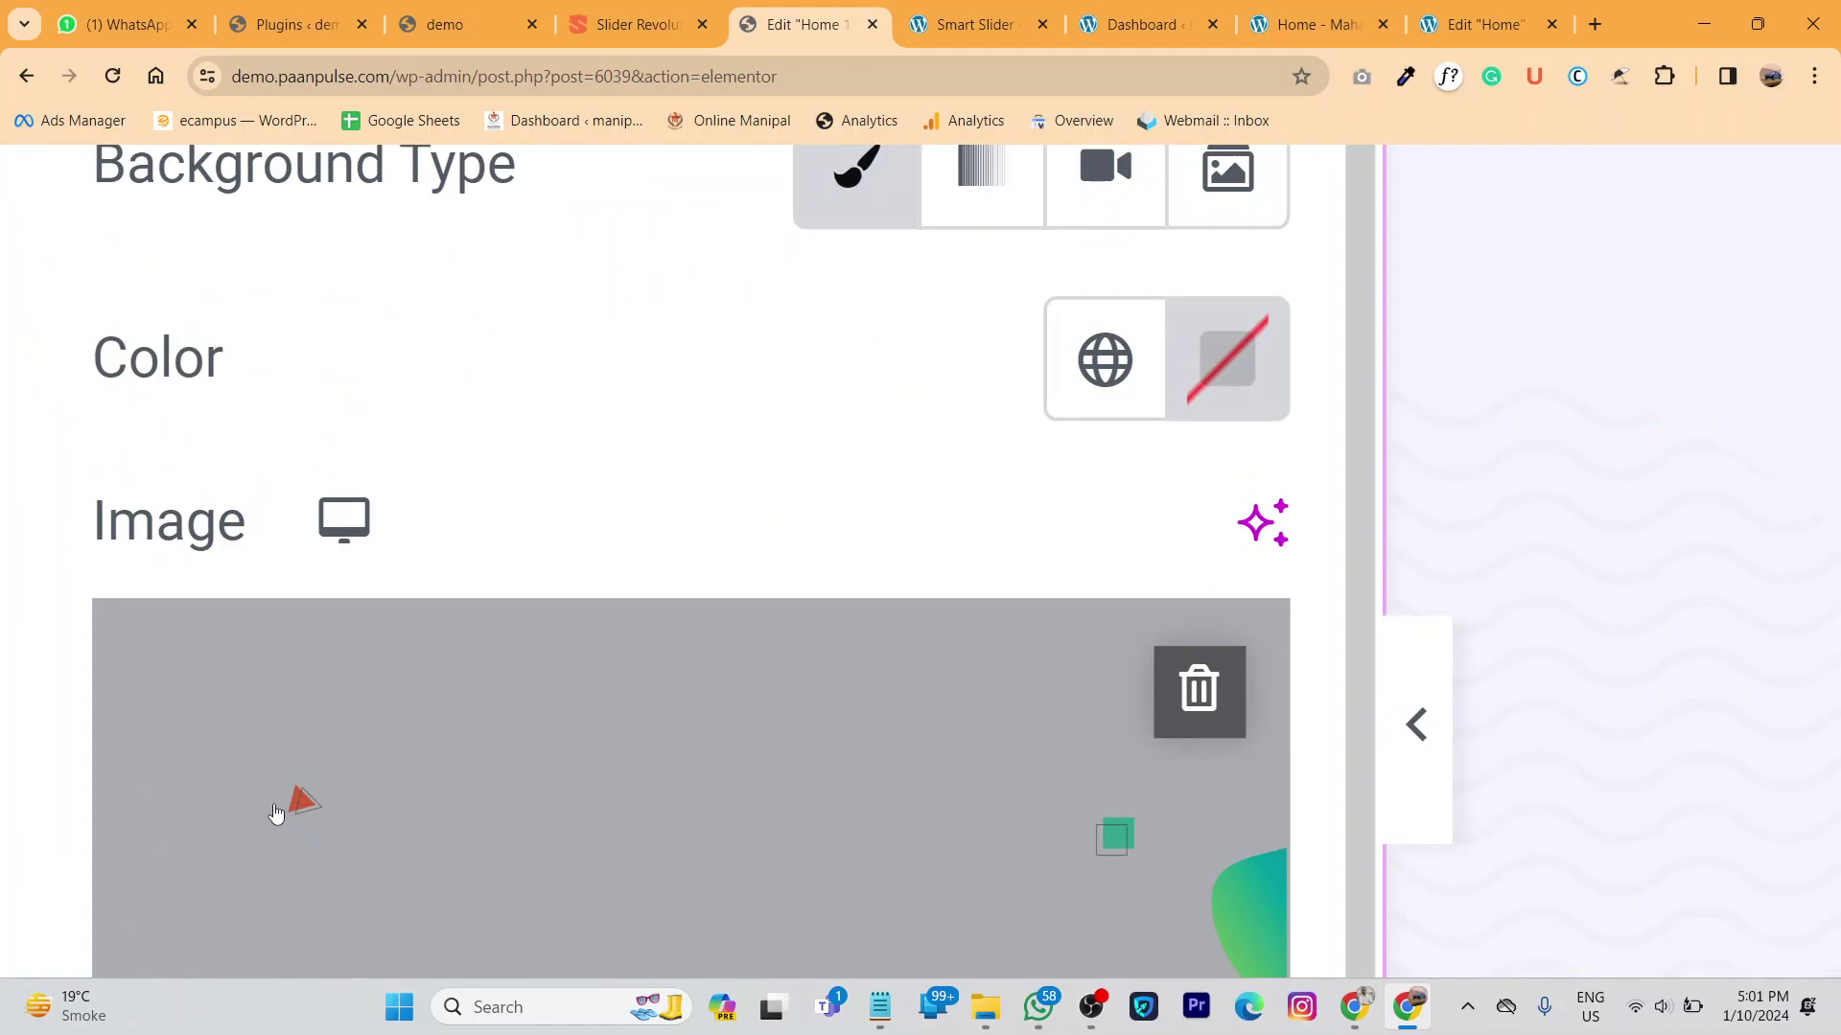
scroll(198, 697, down, 8)
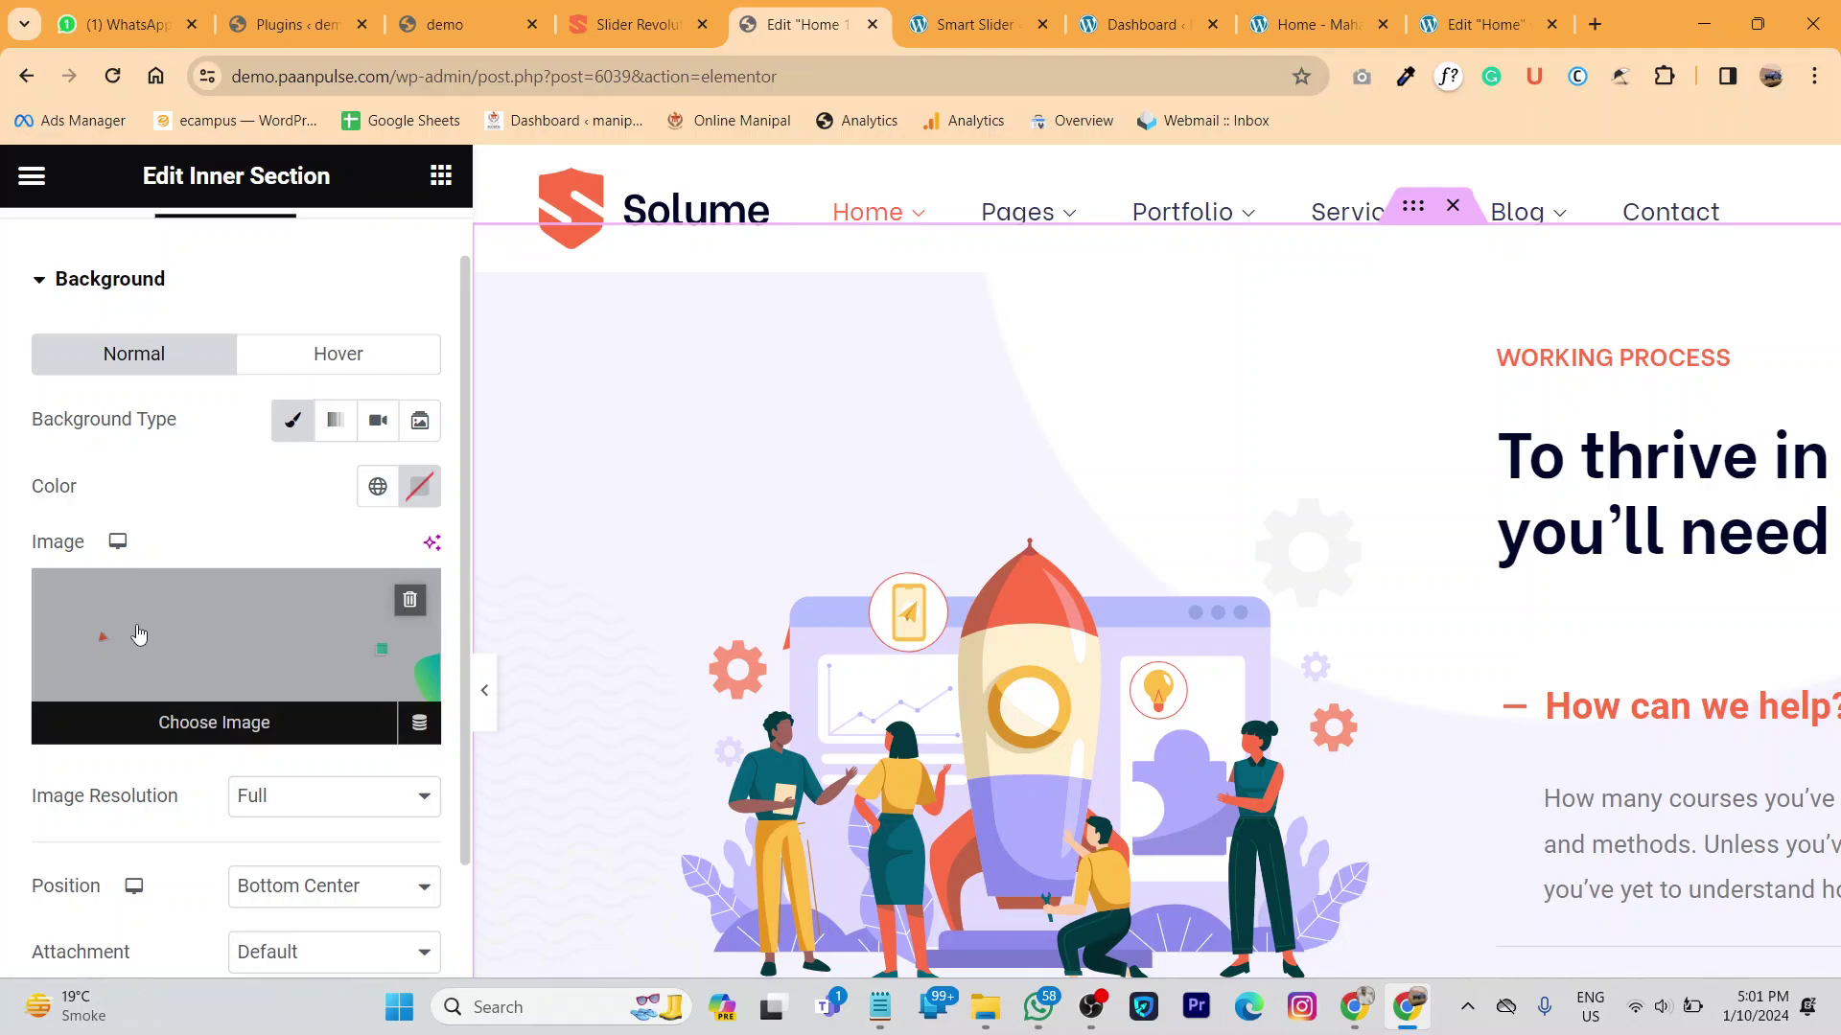
click(138, 635)
scroll(1514, 465, down, 2)
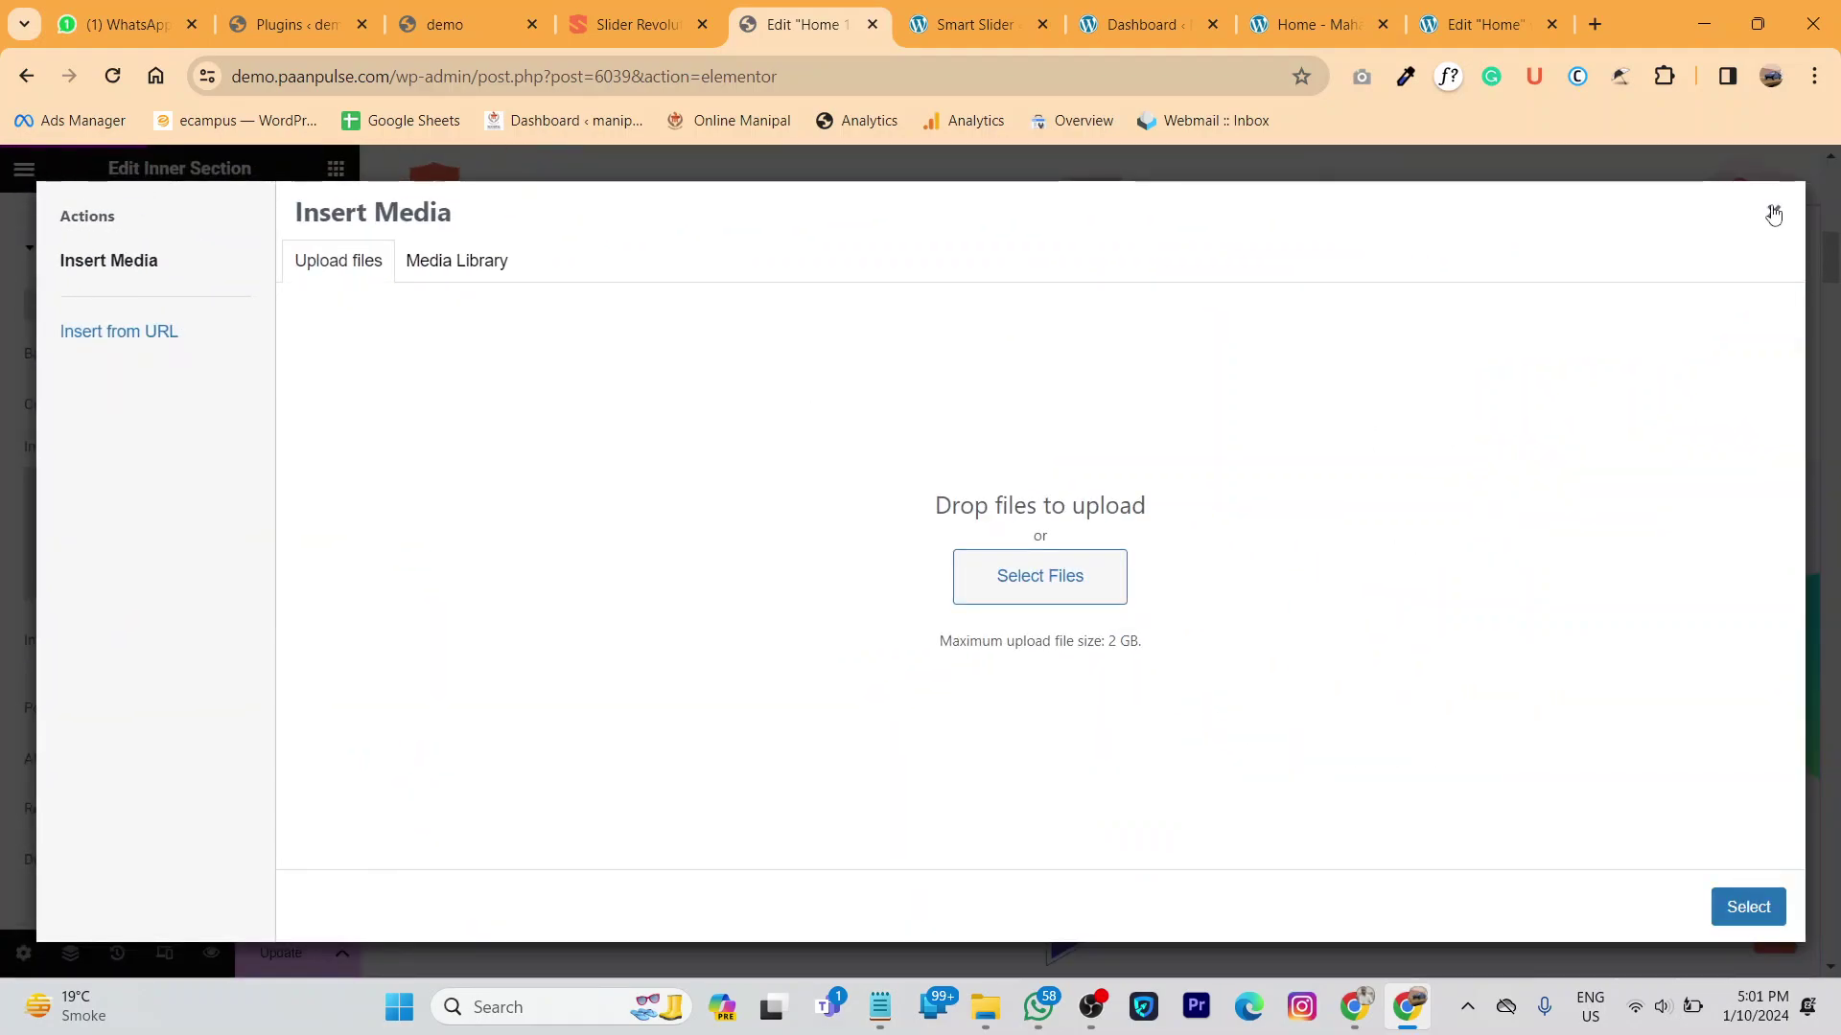
click(1775, 225)
scroll(1360, 568, down, 8)
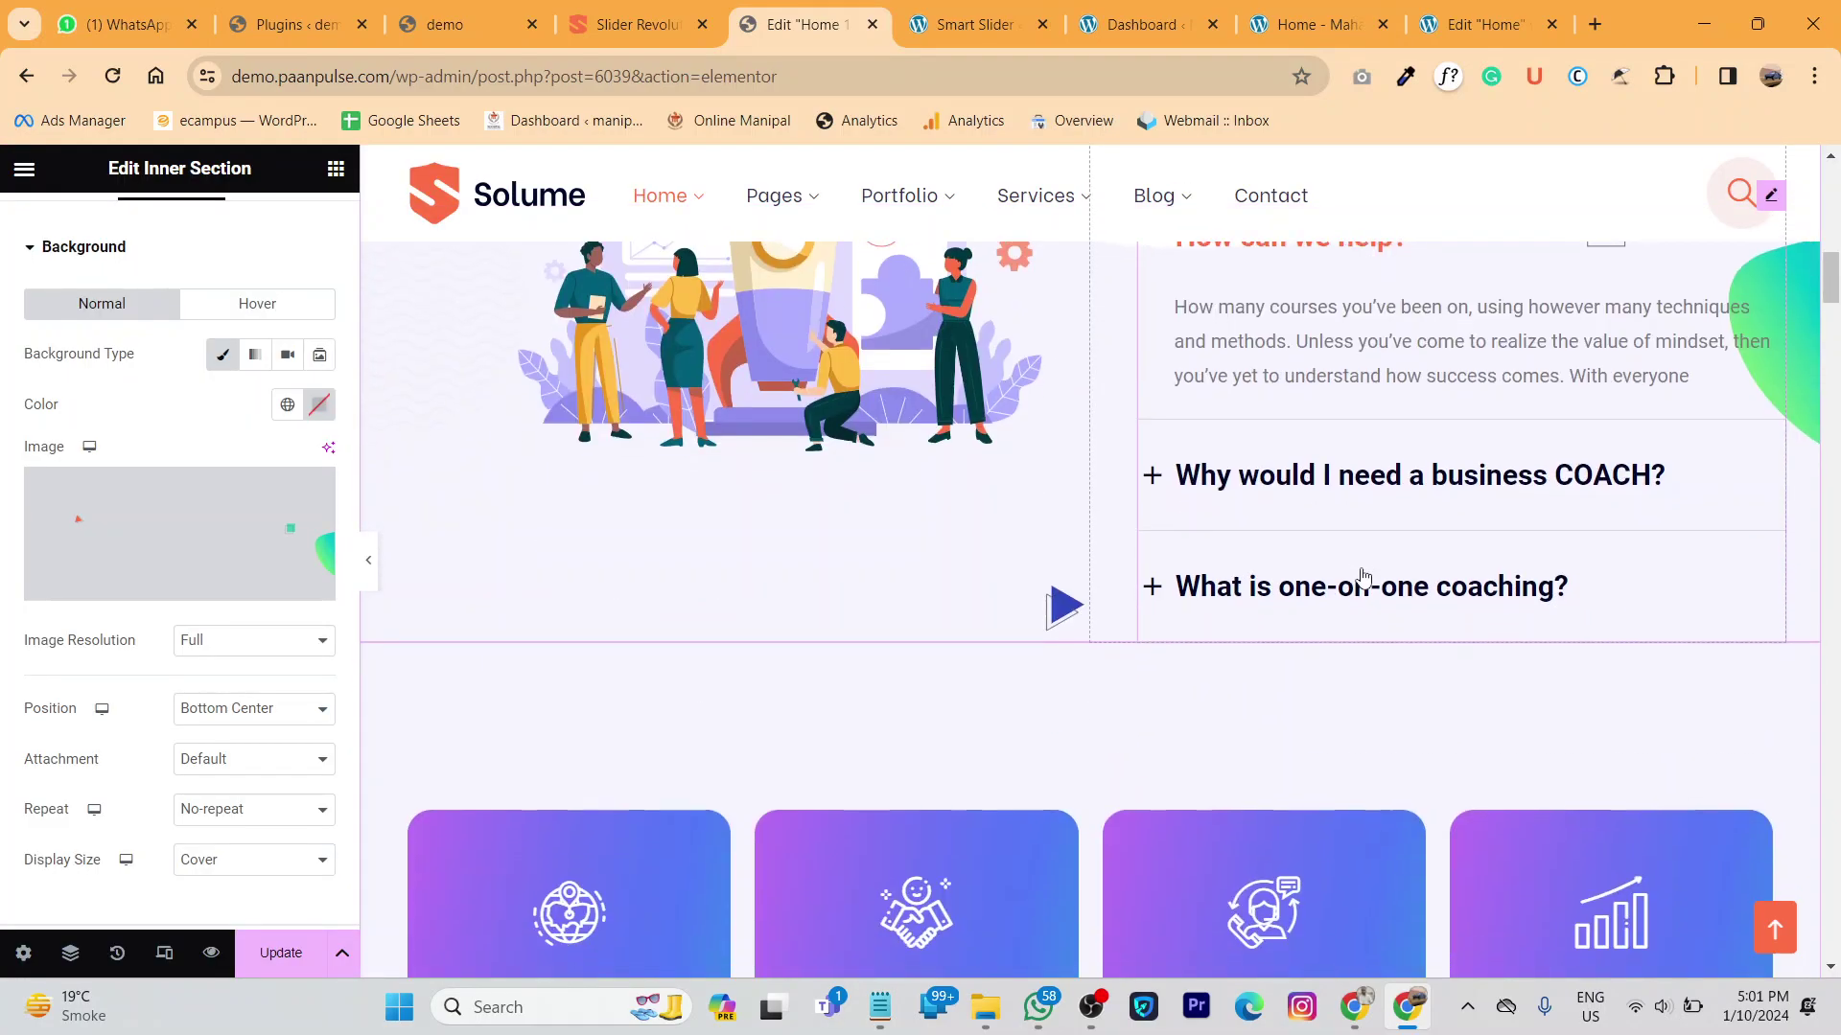
- Open the Brances in Country counter's settings
click(583, 523)
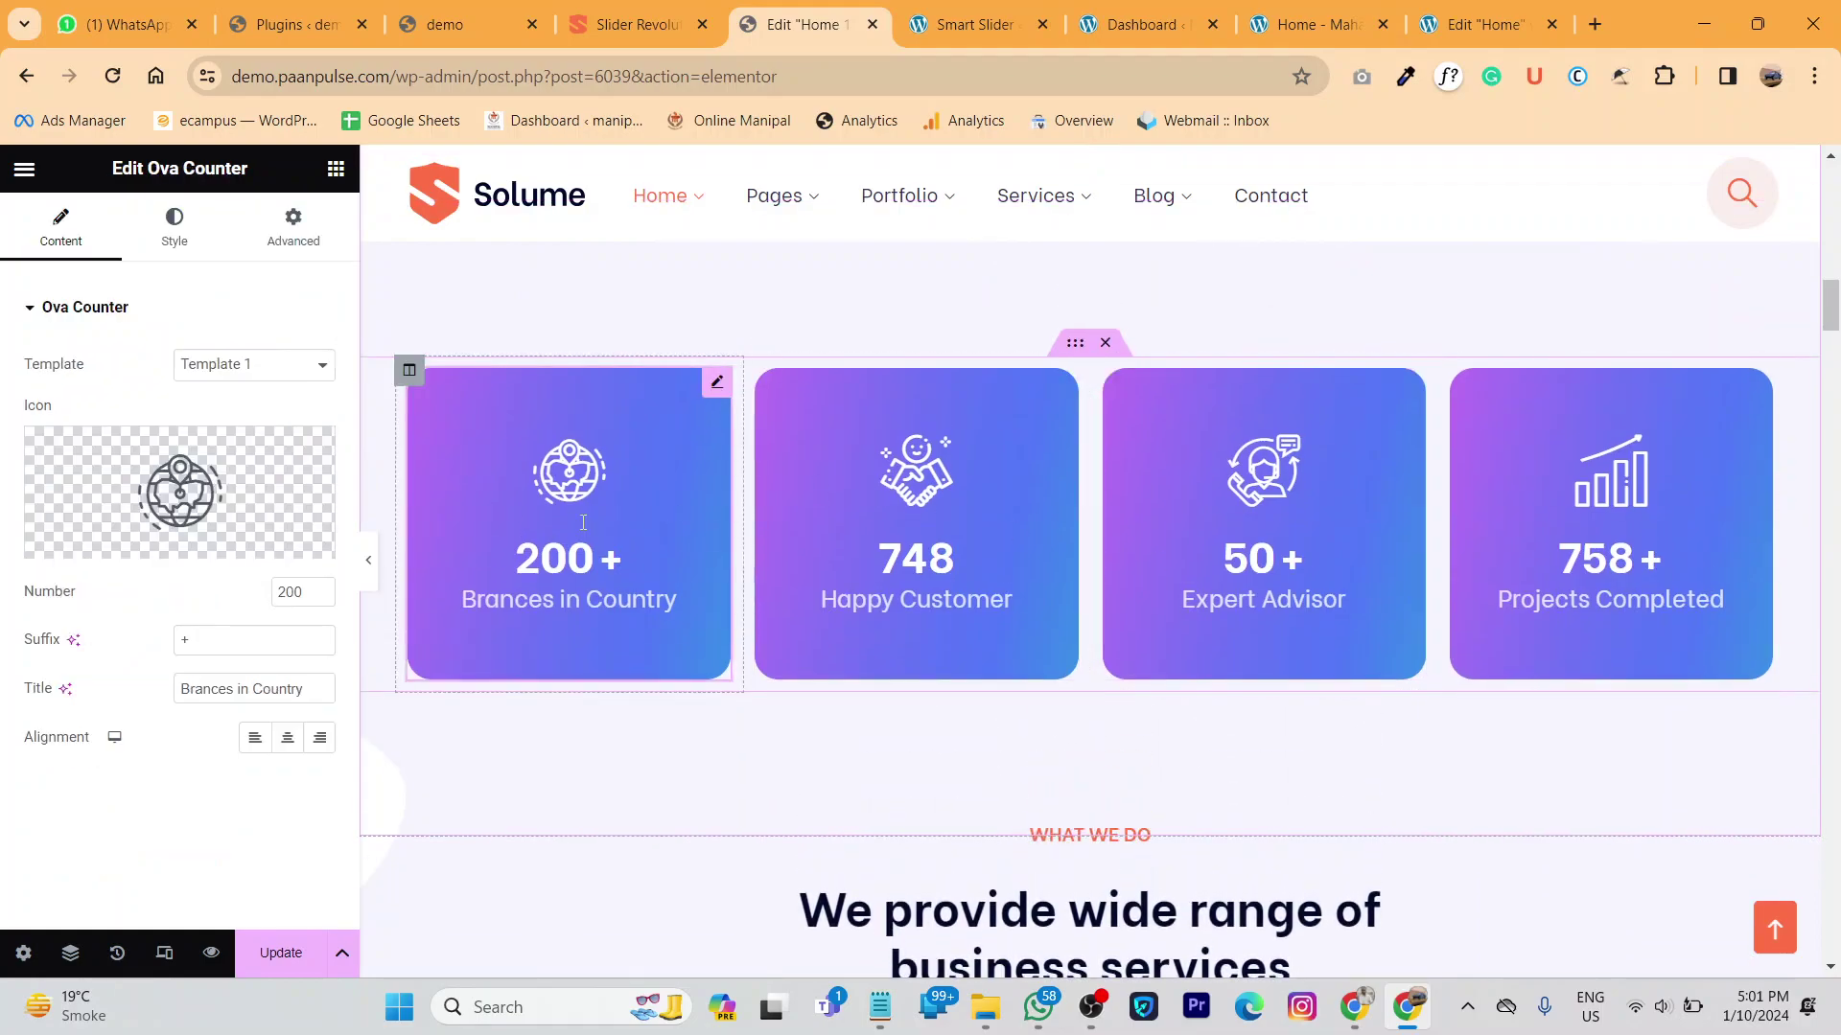
scroll(805, 639, down, 7)
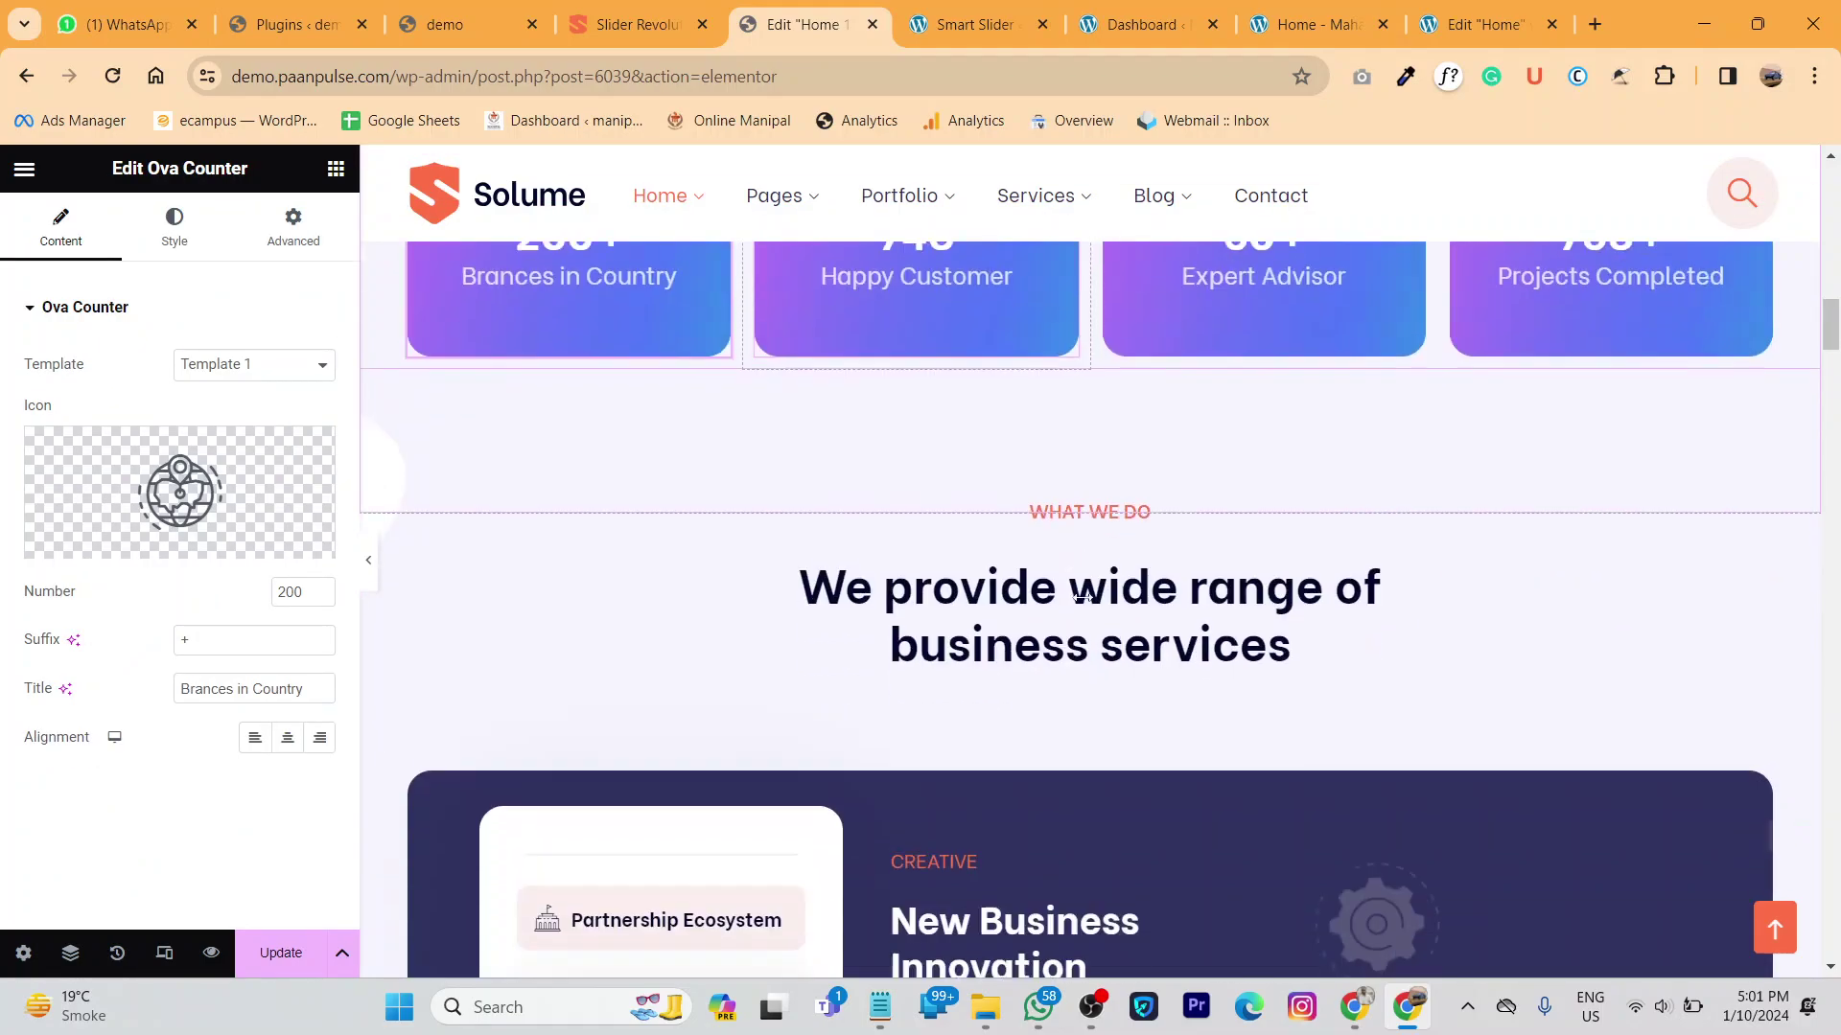
scroll(1010, 555, up, 2)
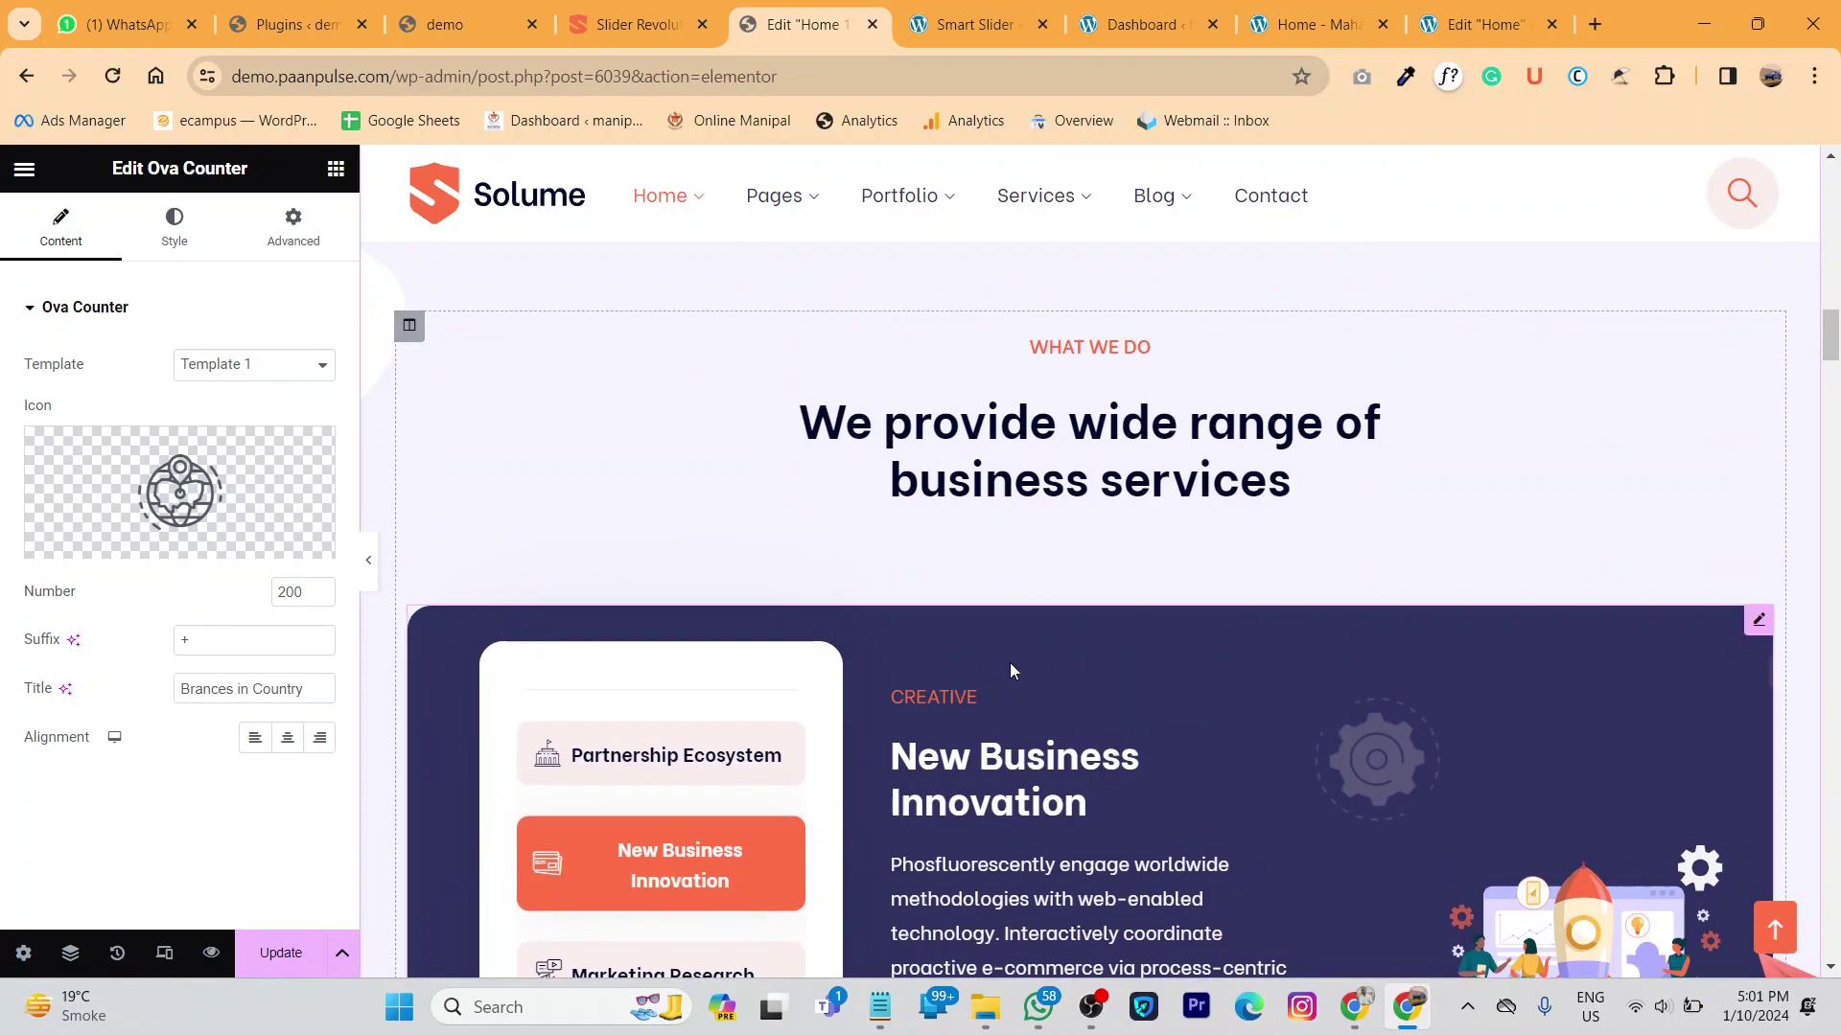
- Expand the Service Slider's Additional Options: 6 items, autoplay and loop on, speed 5000
click(1010, 663)
scroll(1010, 664, down, 2)
scroll(1016, 633, down, 2)
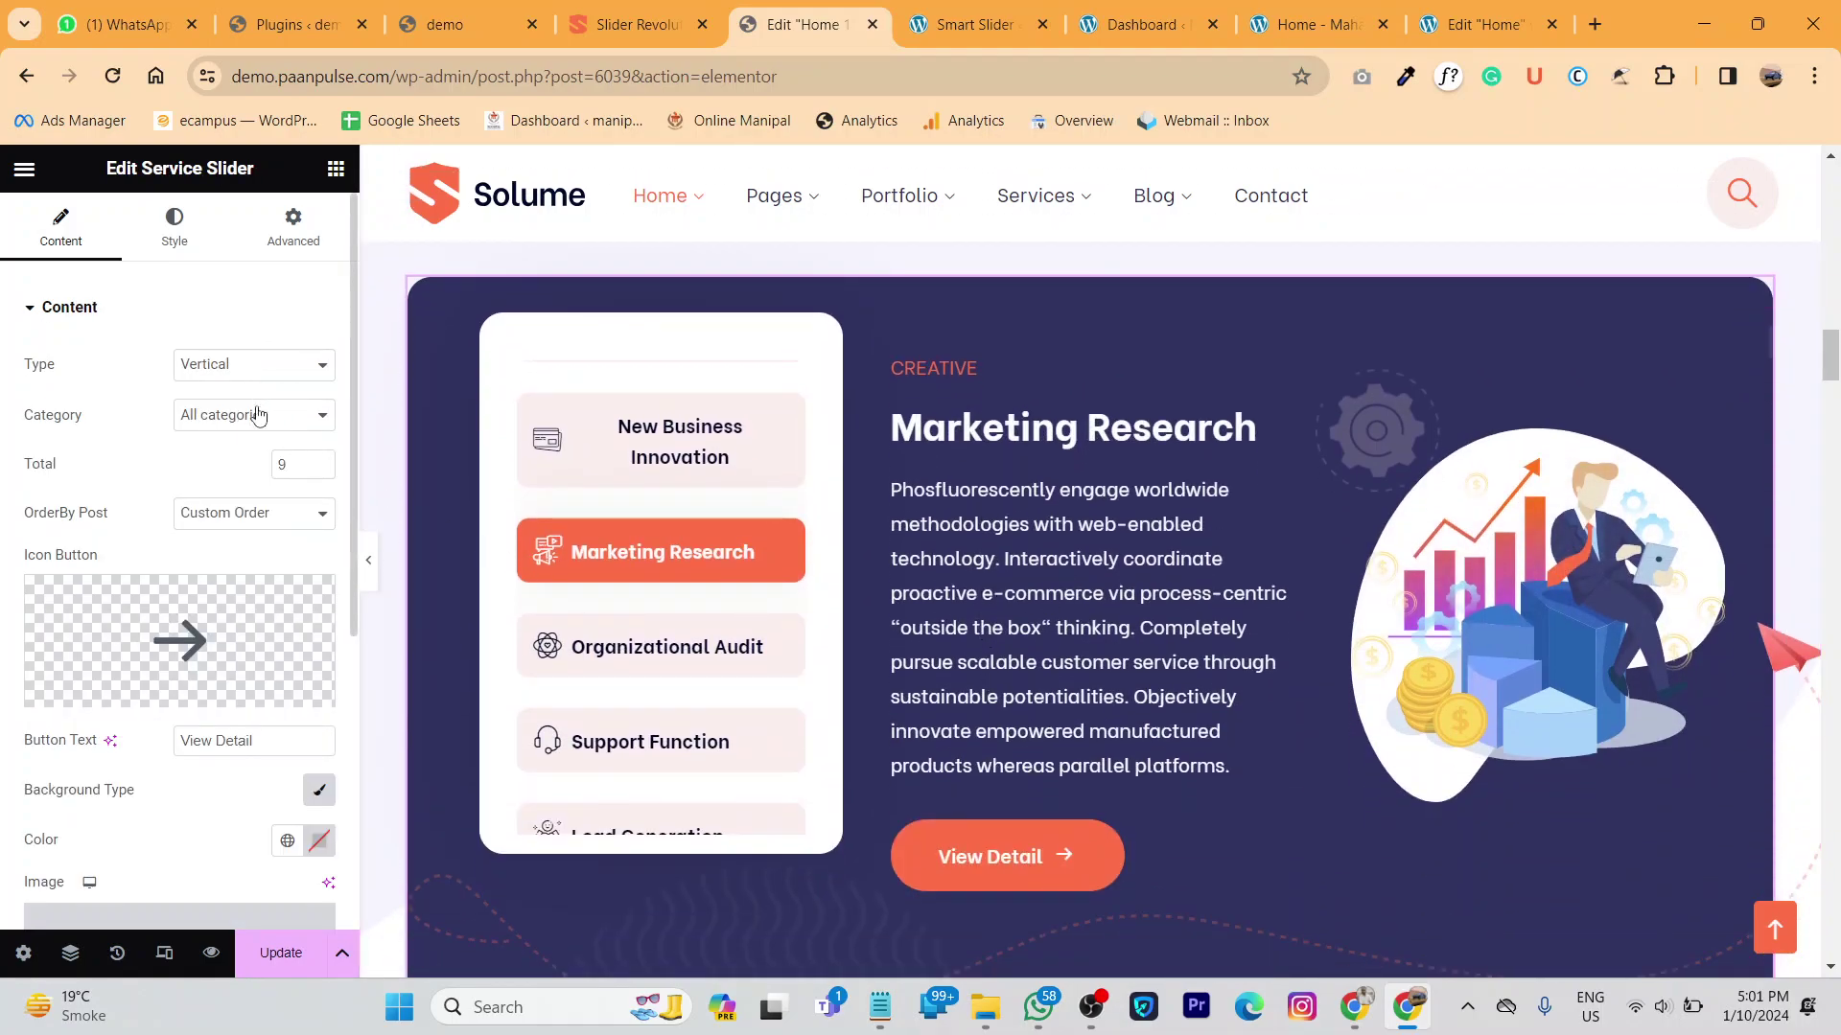
scroll(183, 614, down, 5)
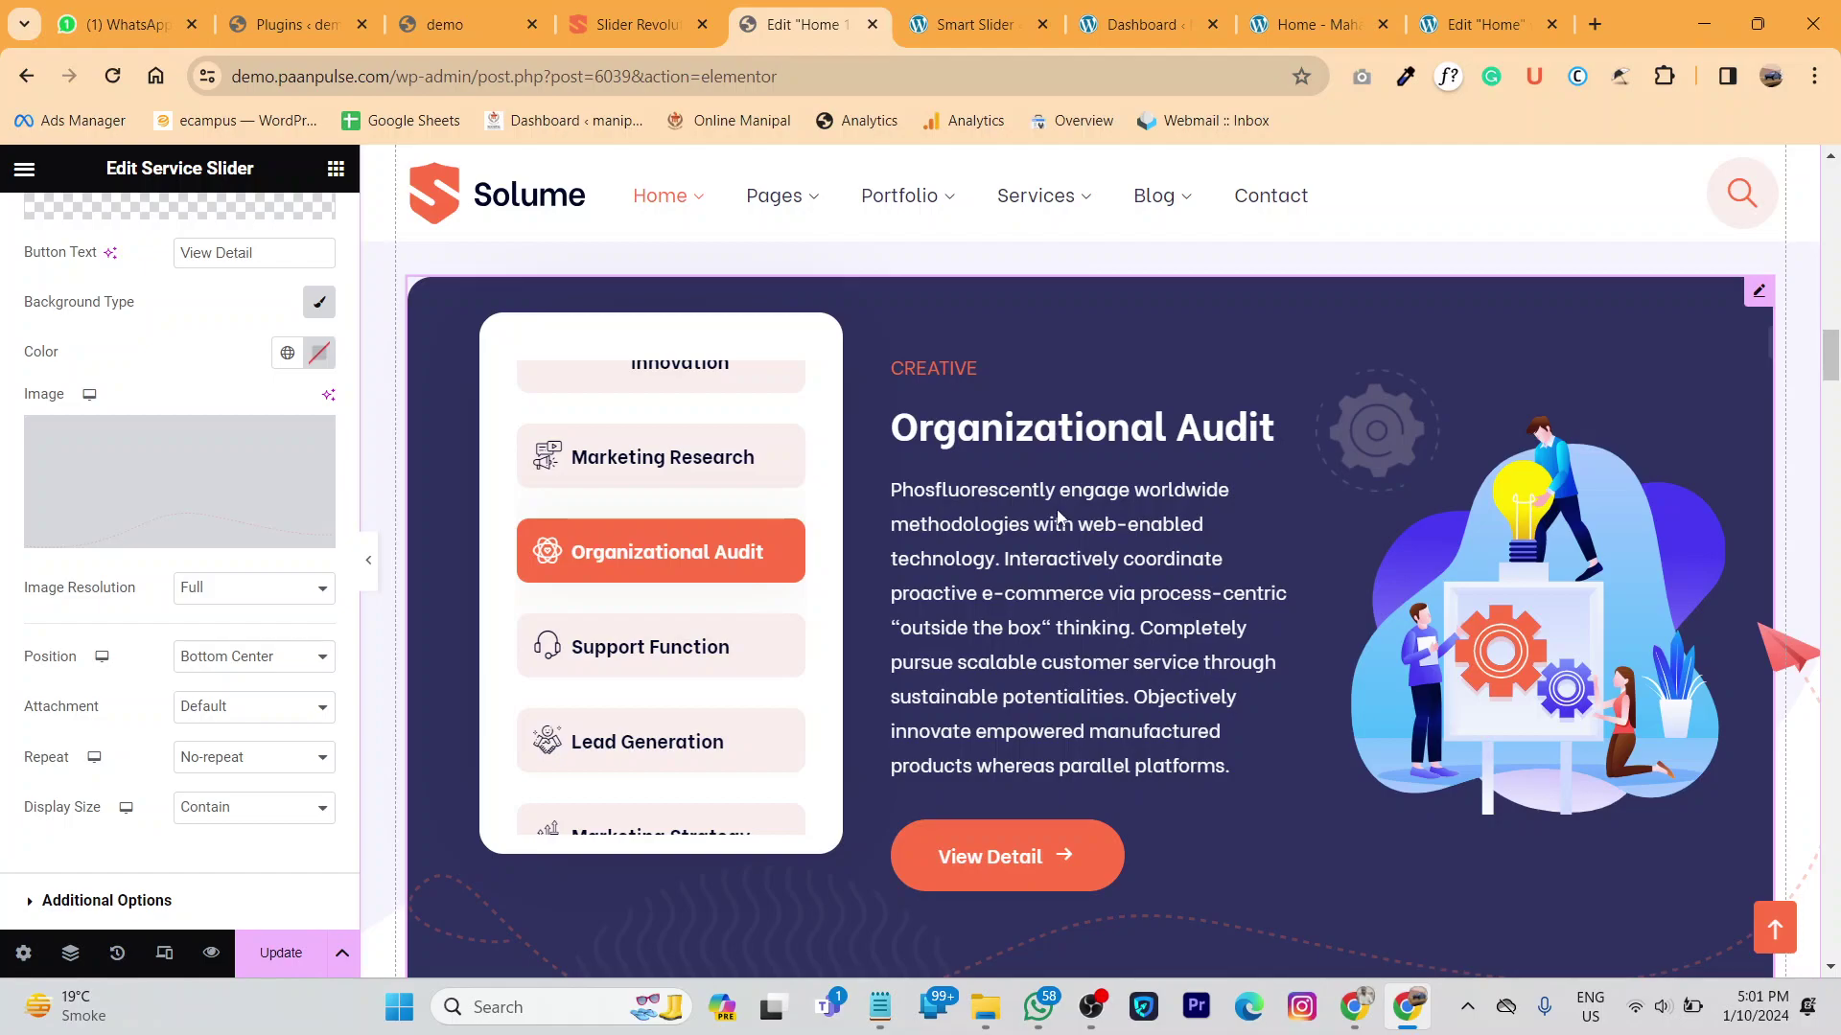
scroll(1058, 518, up, 2)
scroll(351, 514, up, 3)
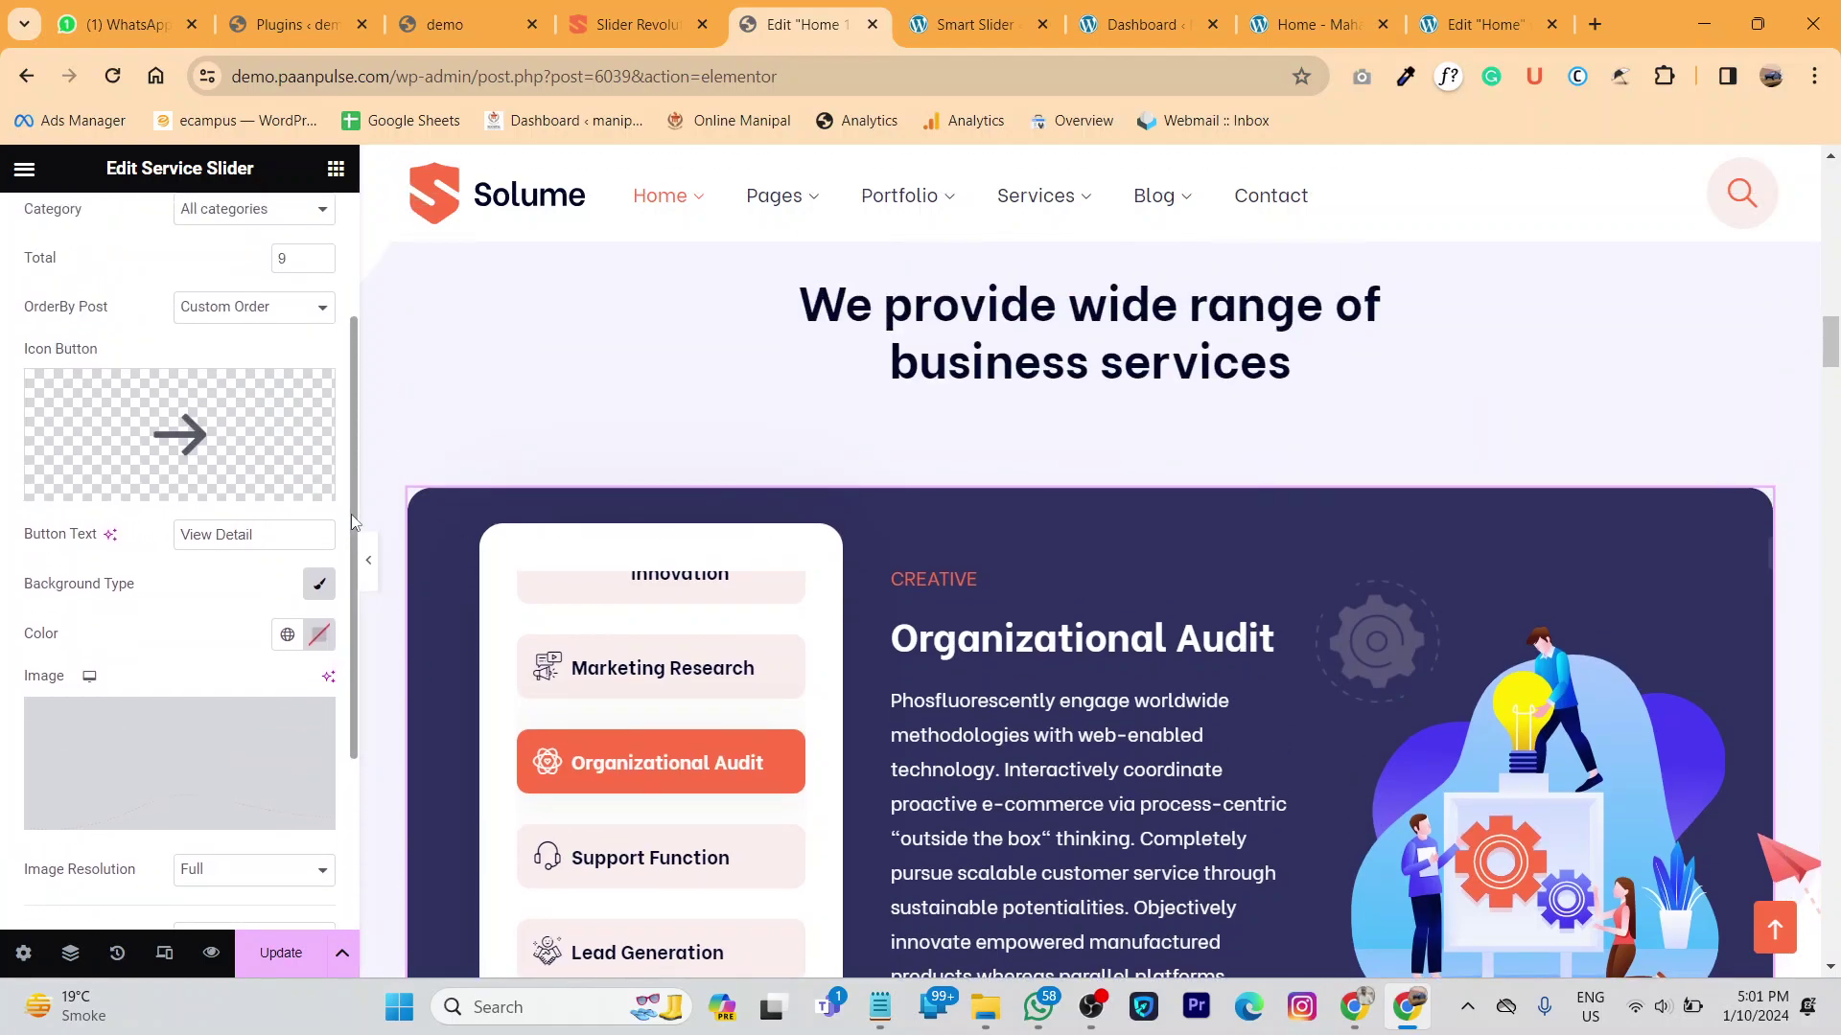
scroll(192, 508, up, 1)
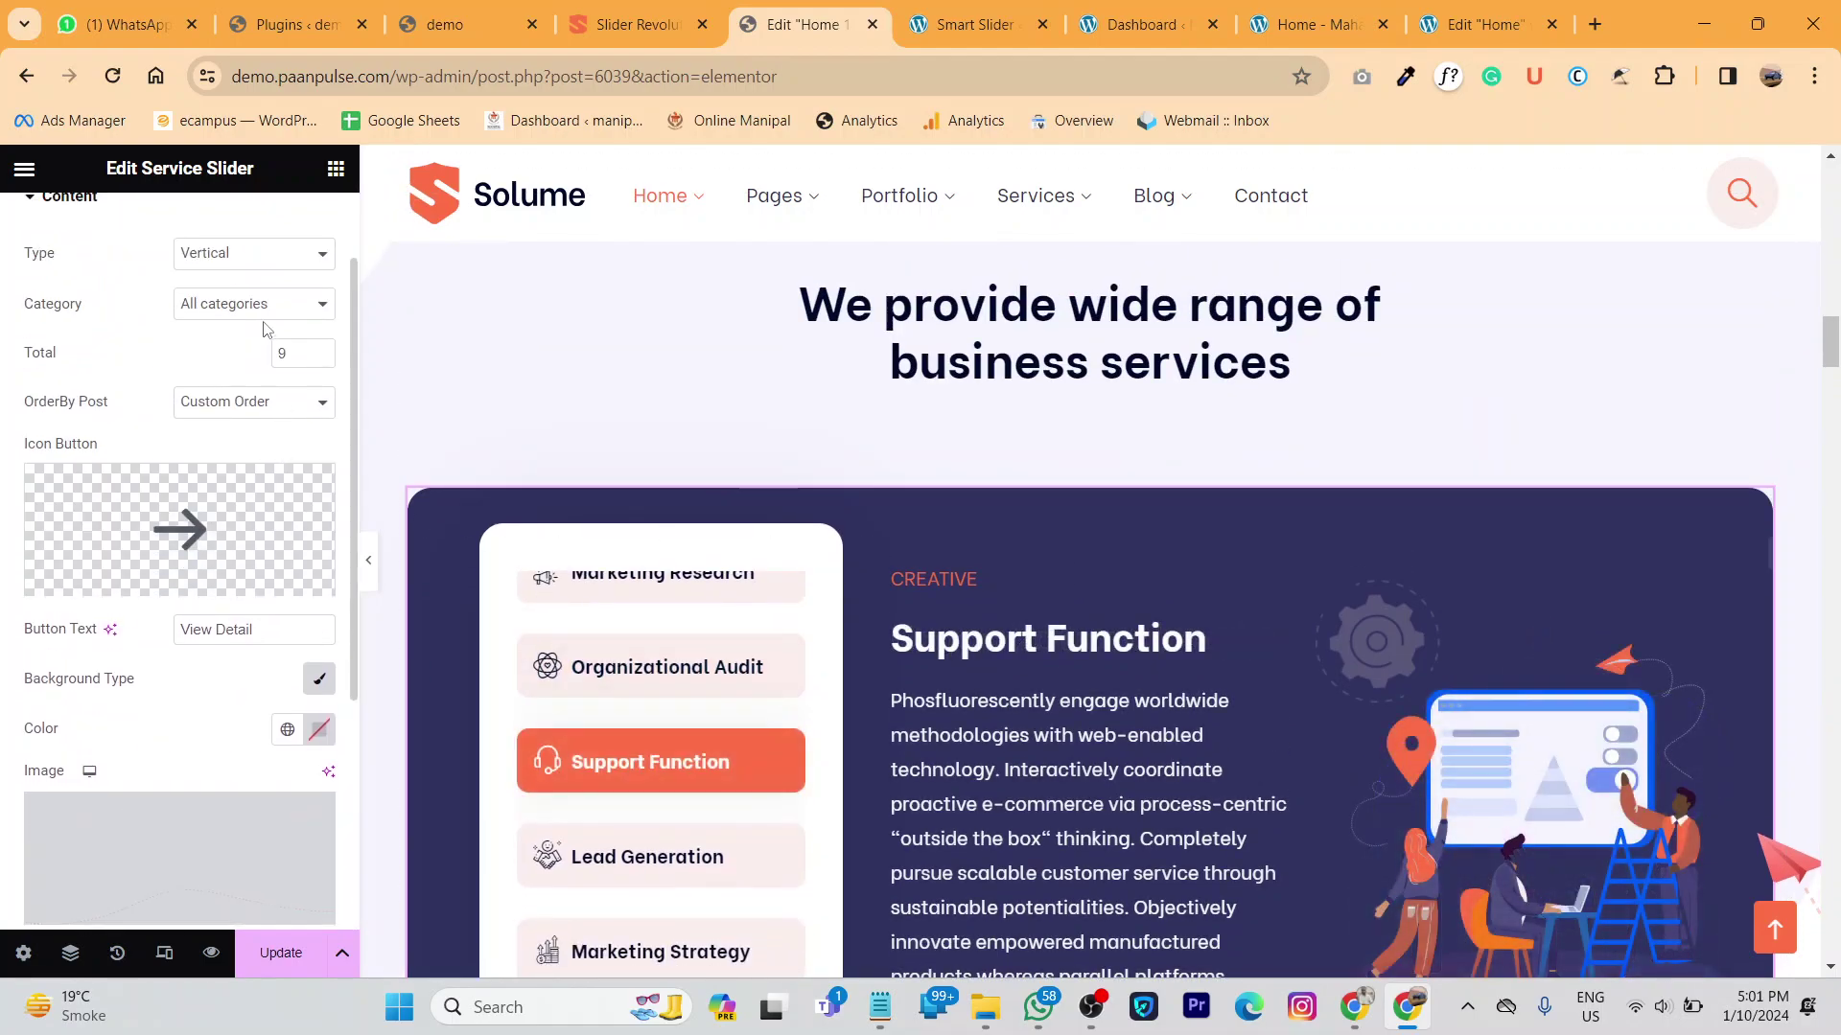
scroll(205, 743, down, 4)
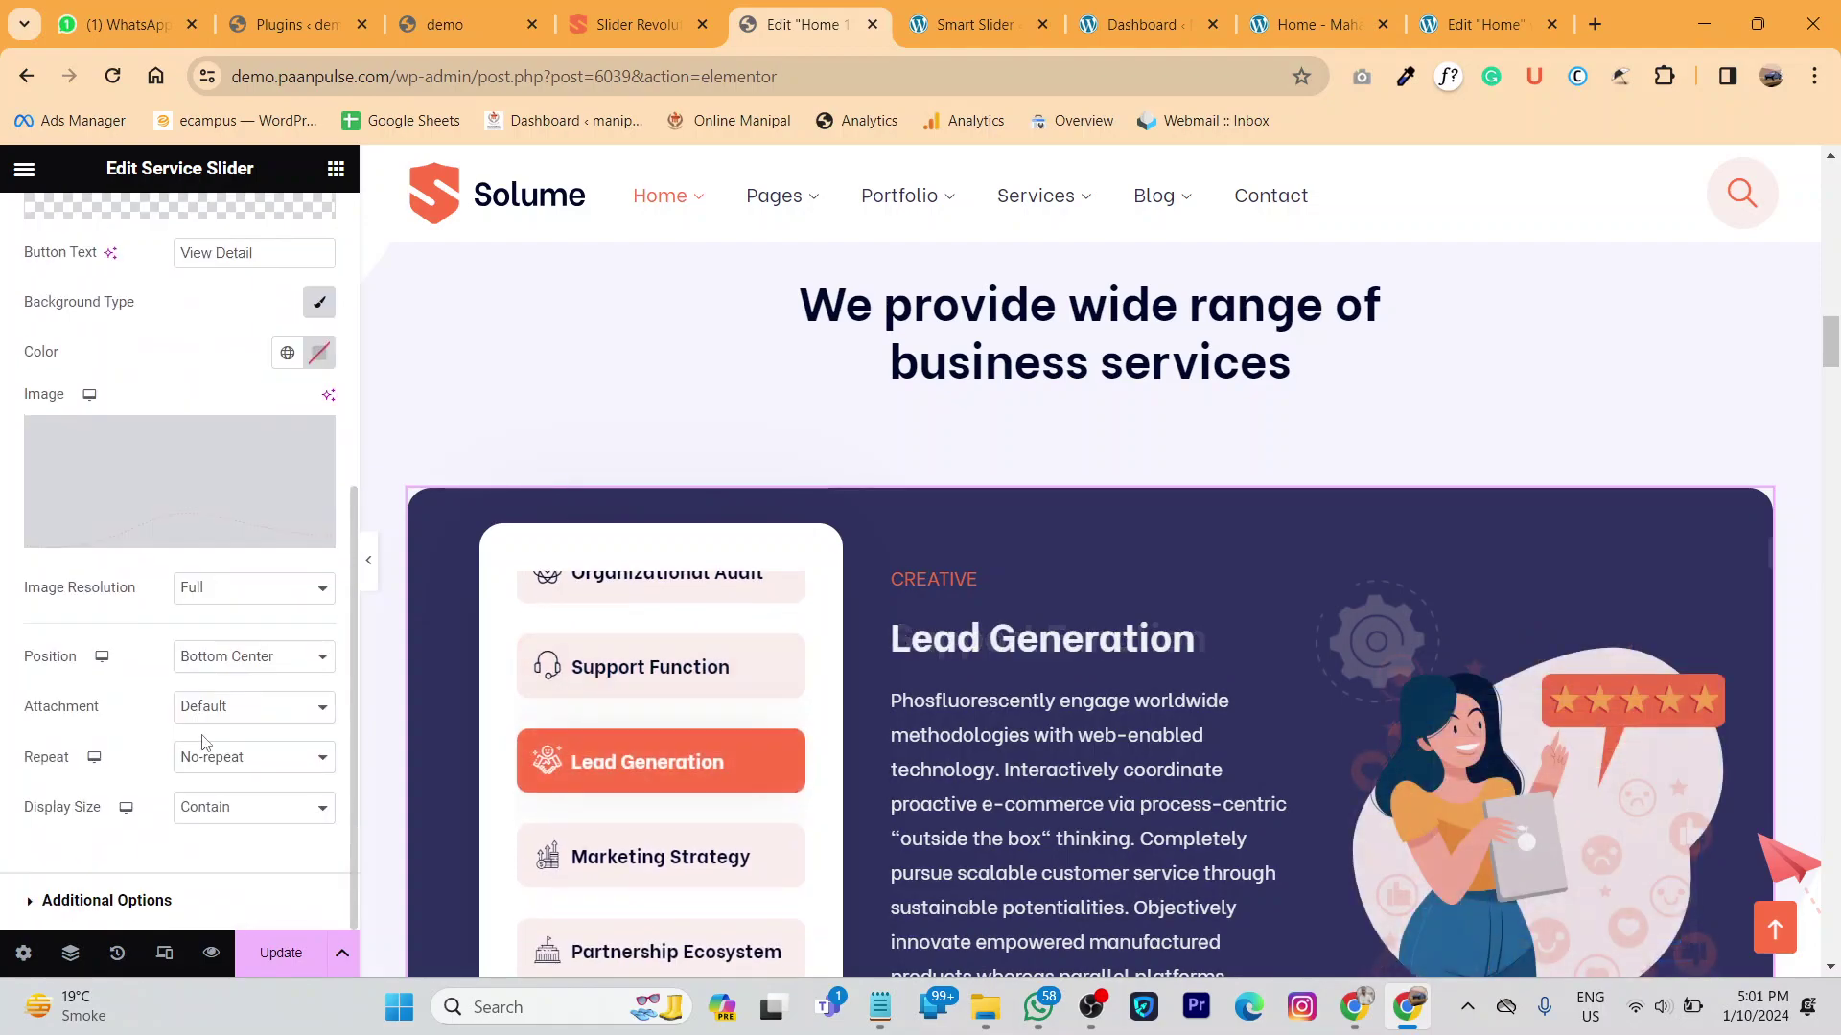
scroll(957, 629, down, 3)
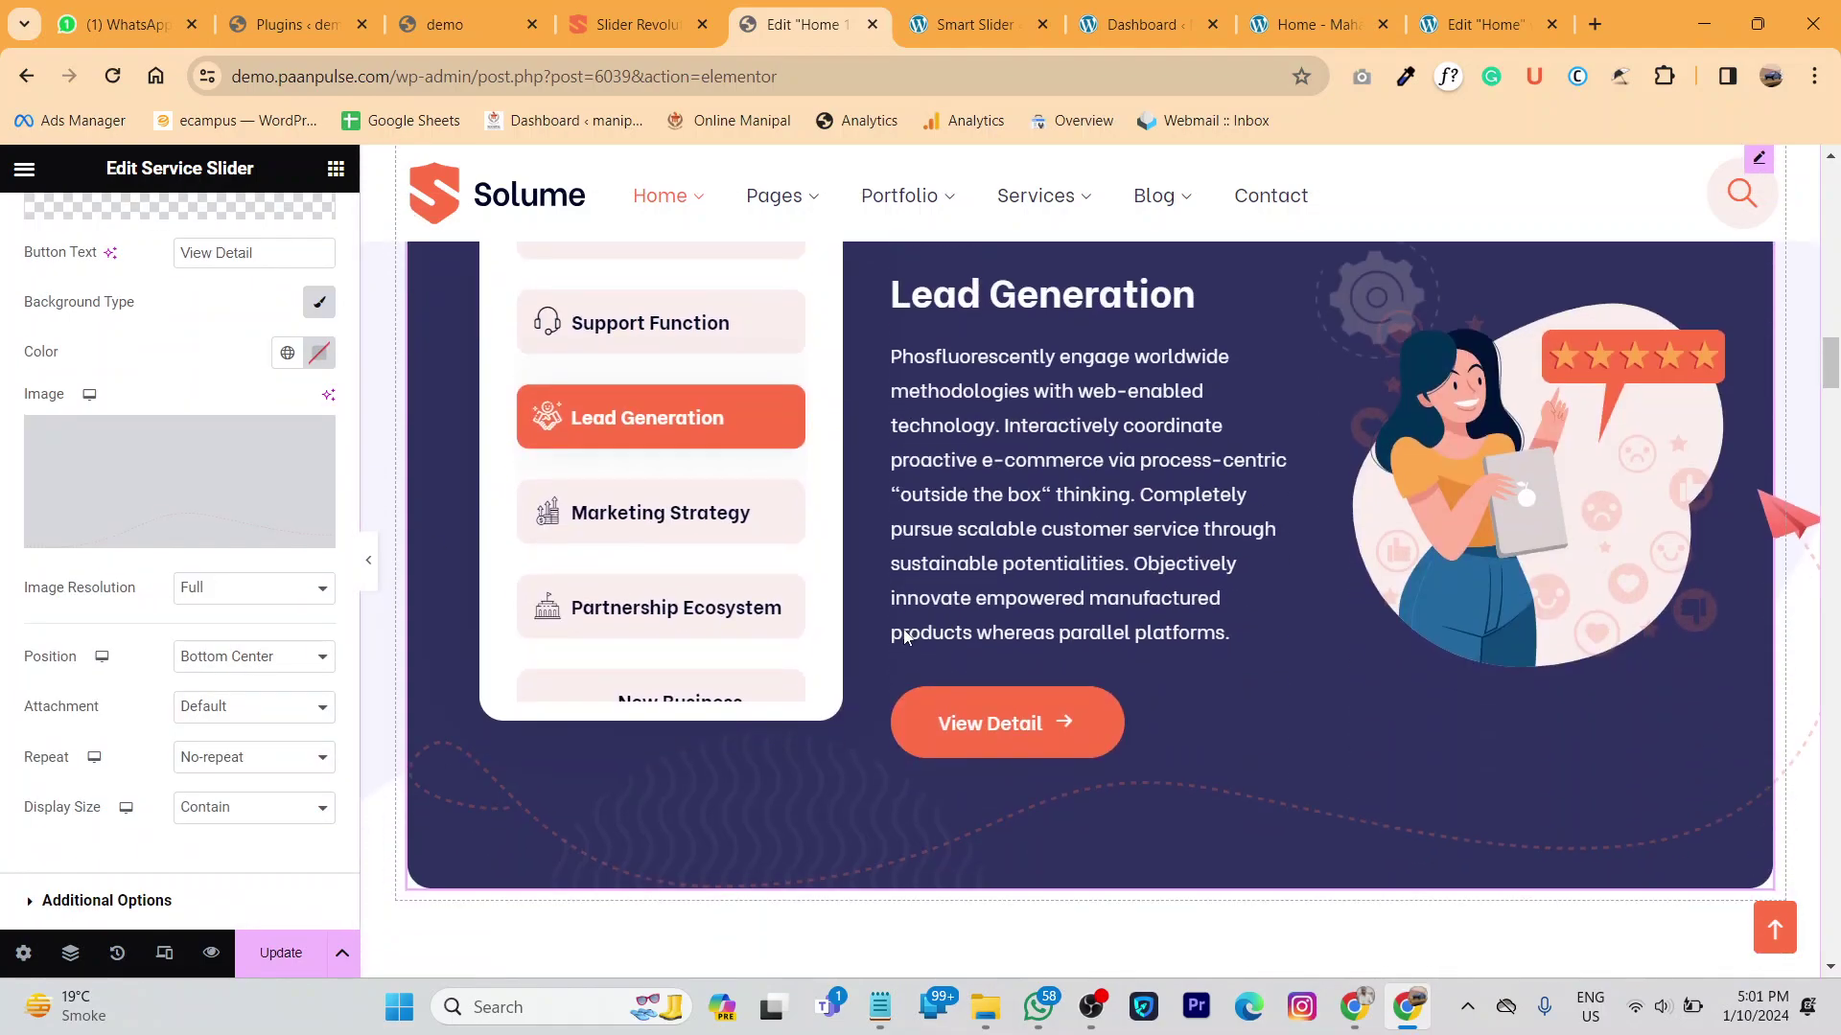
click(236, 909)
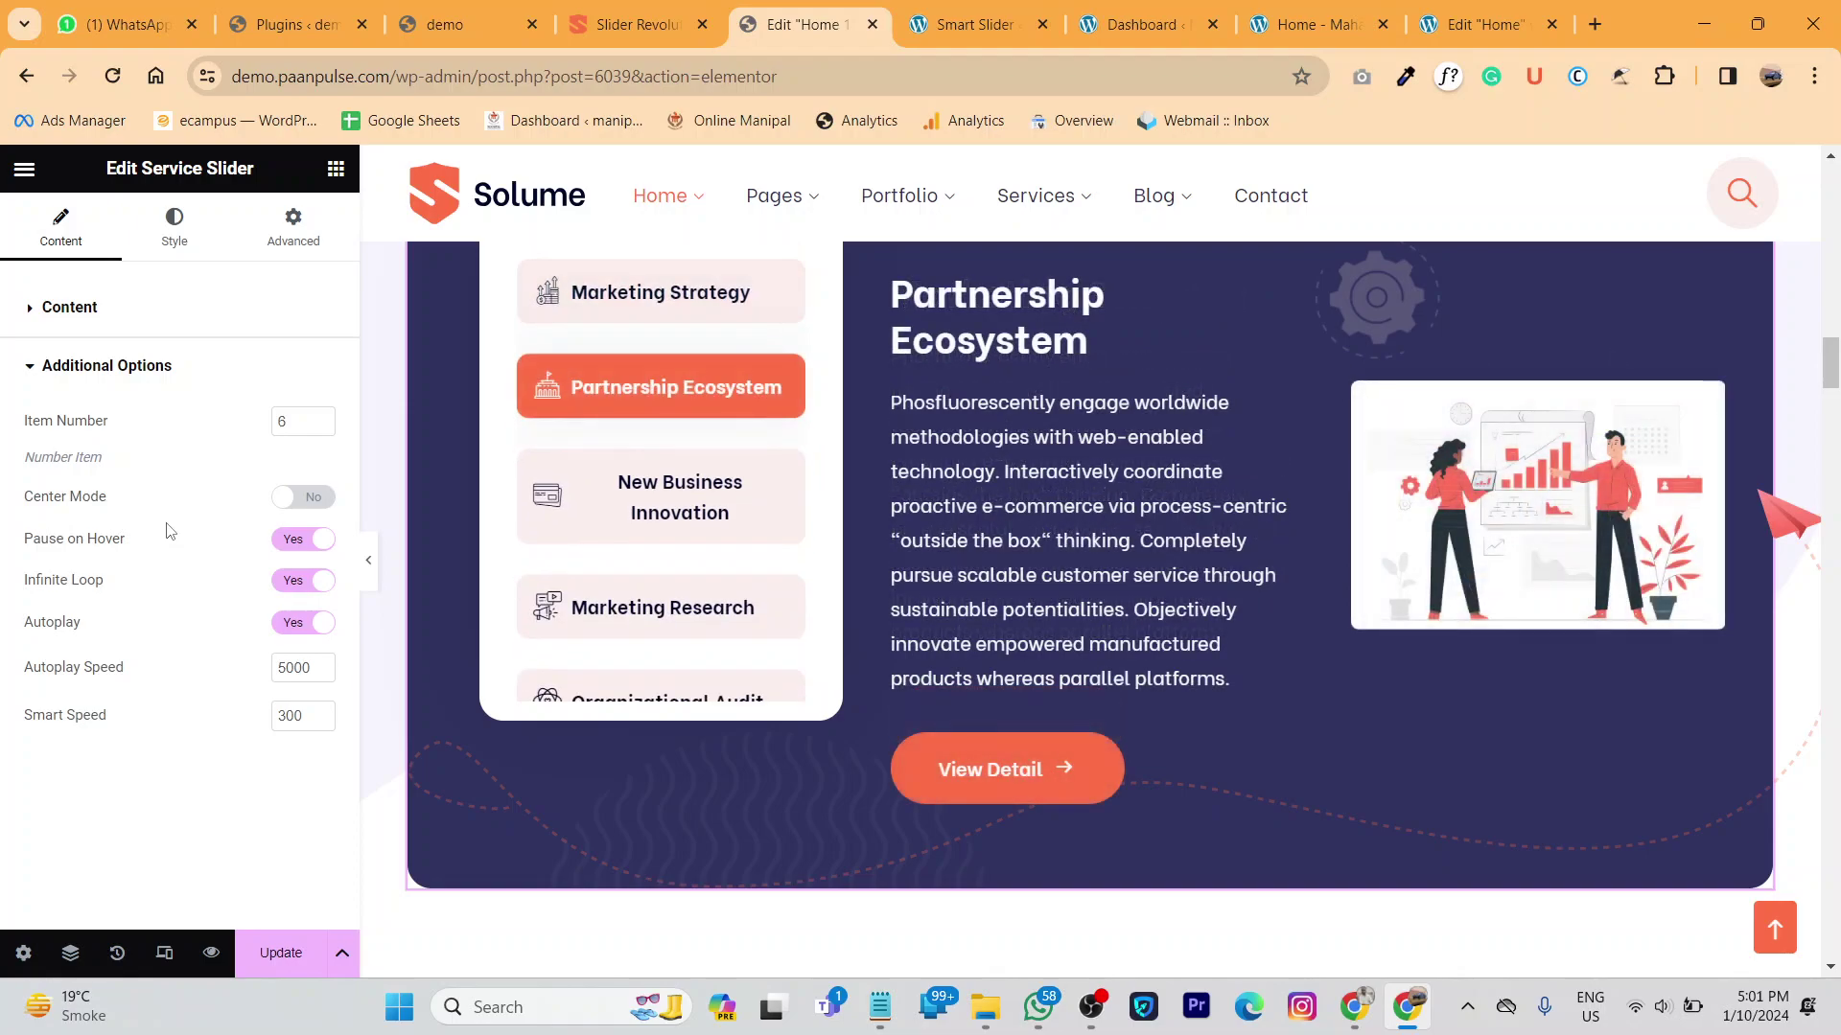
- Review the Service Slider's Content settings
click(150, 307)
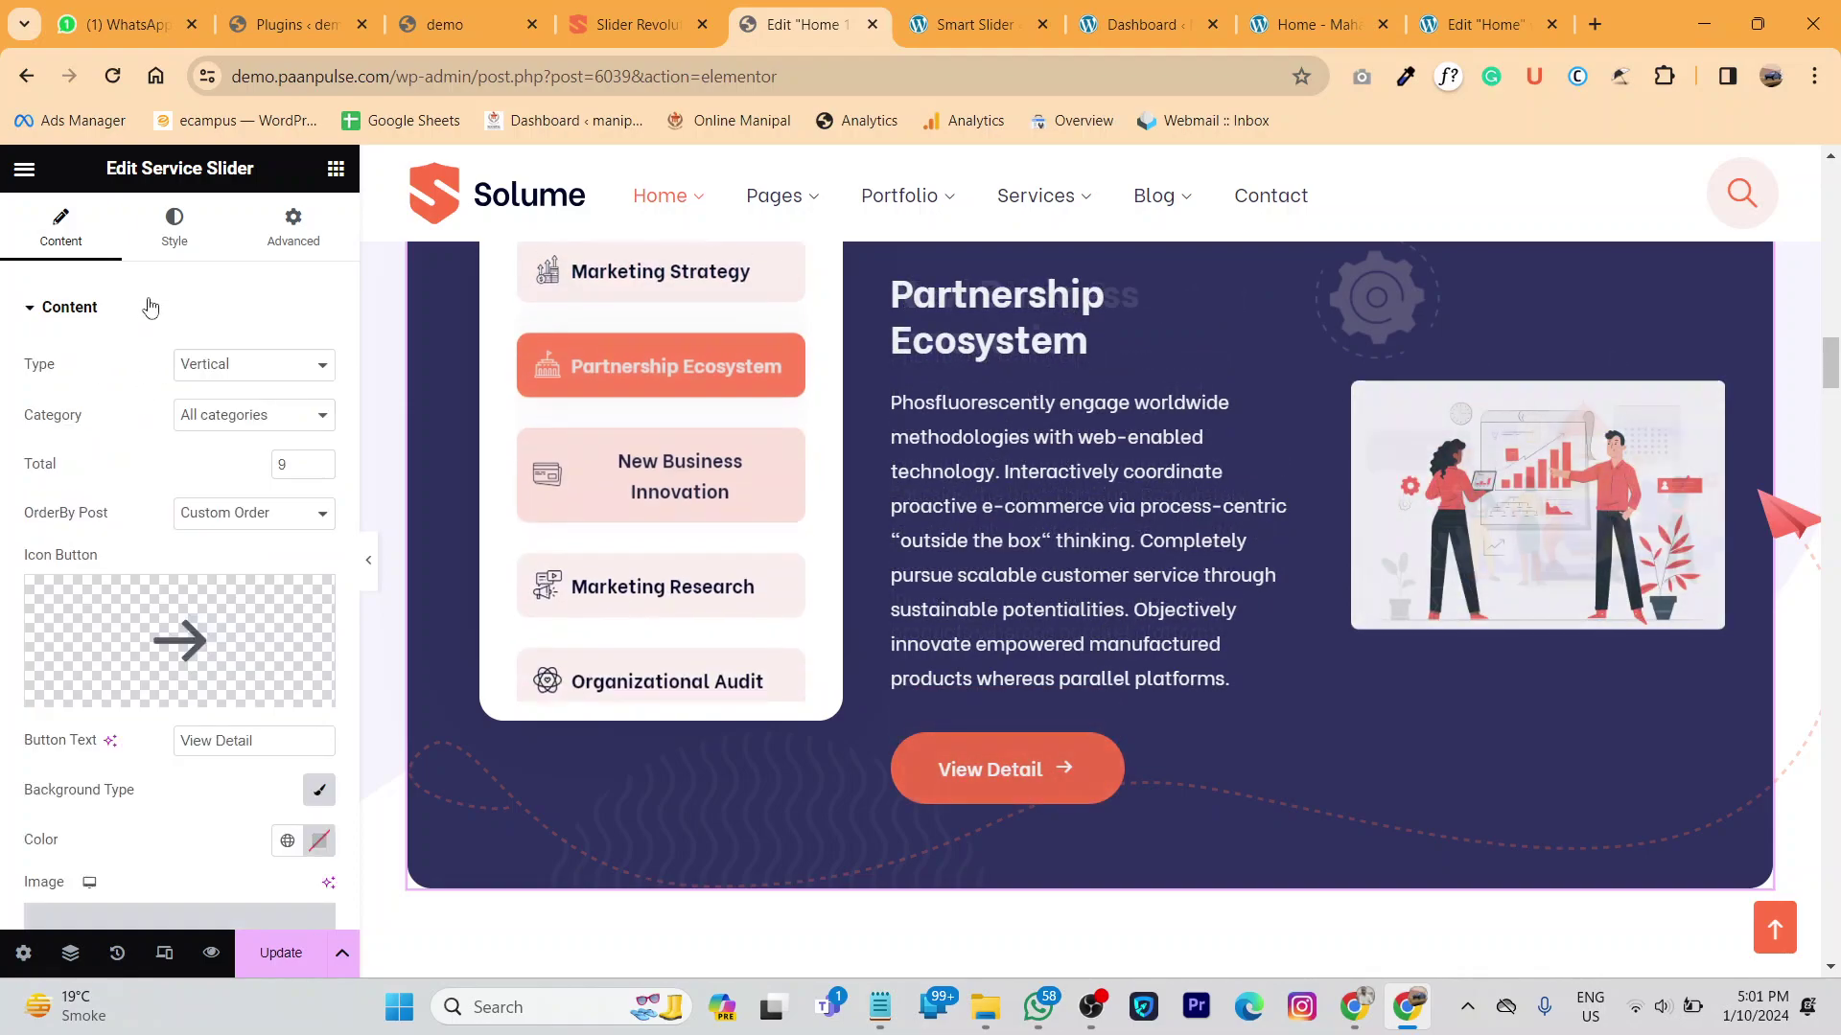
scroll(213, 543, down, 3)
scroll(213, 537, down, 2)
scroll(214, 534, up, 6)
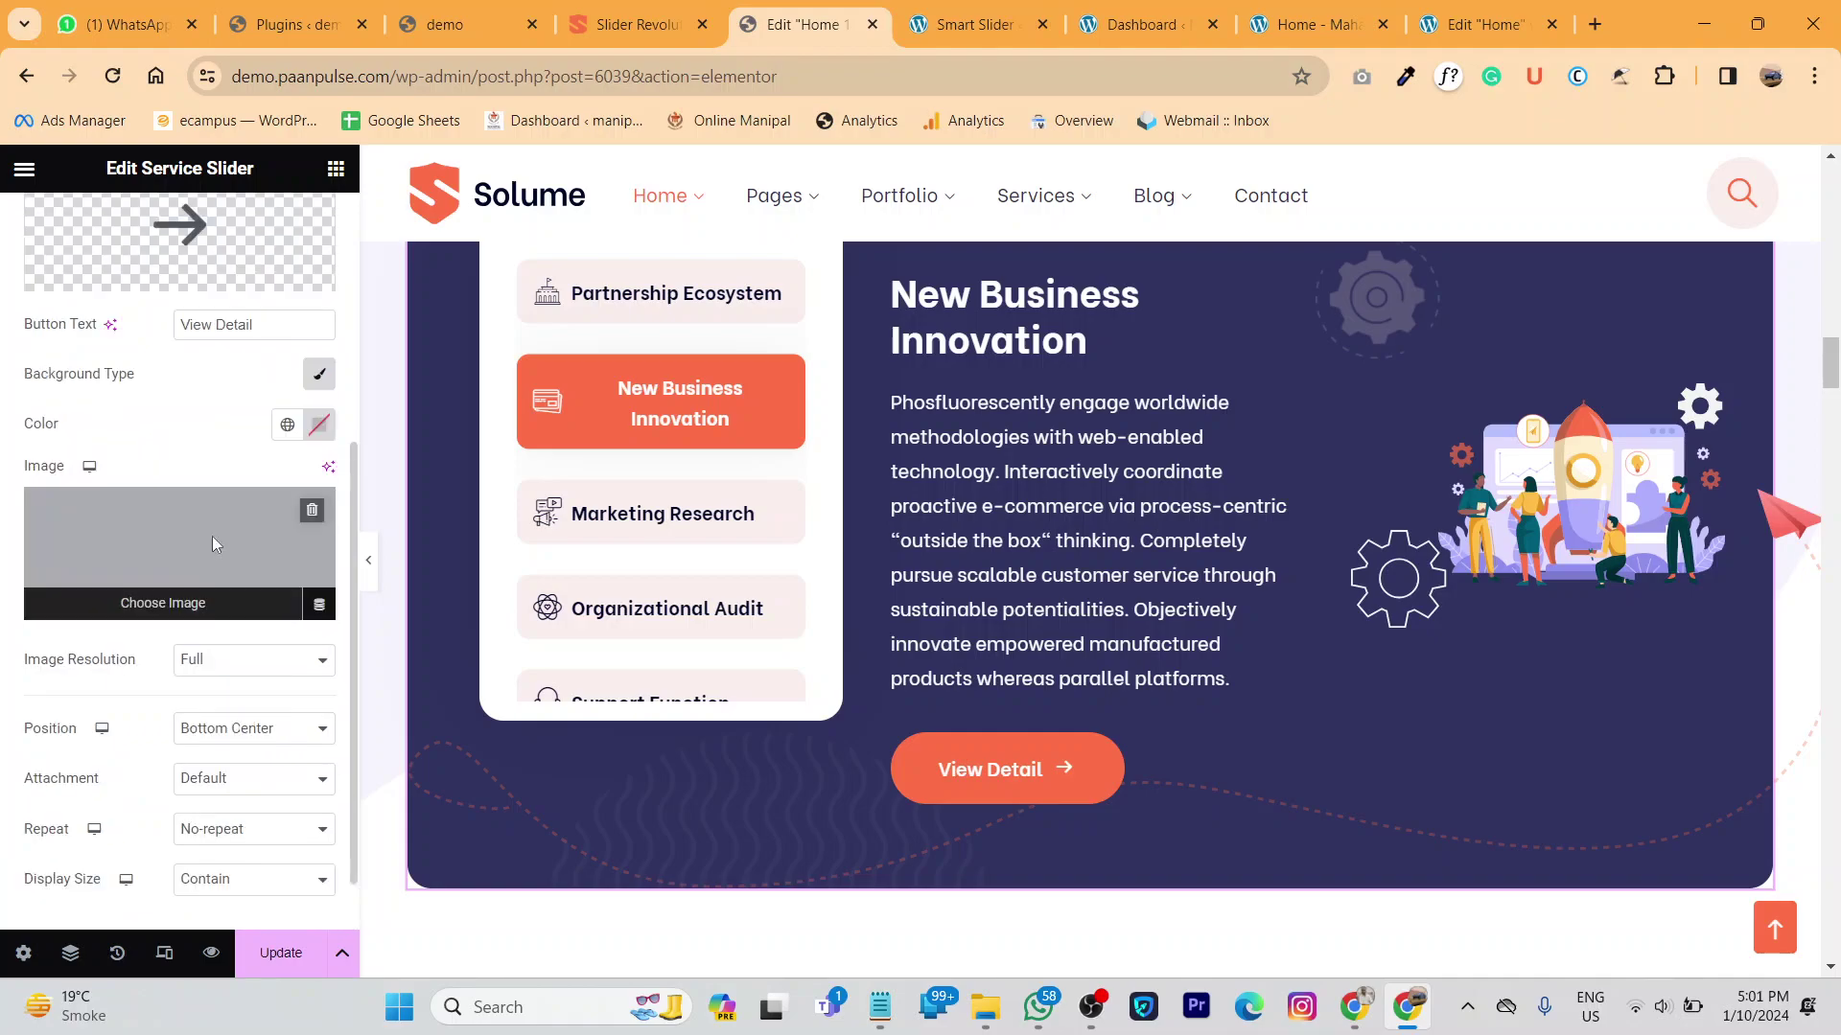
scroll(1102, 463, up, 1)
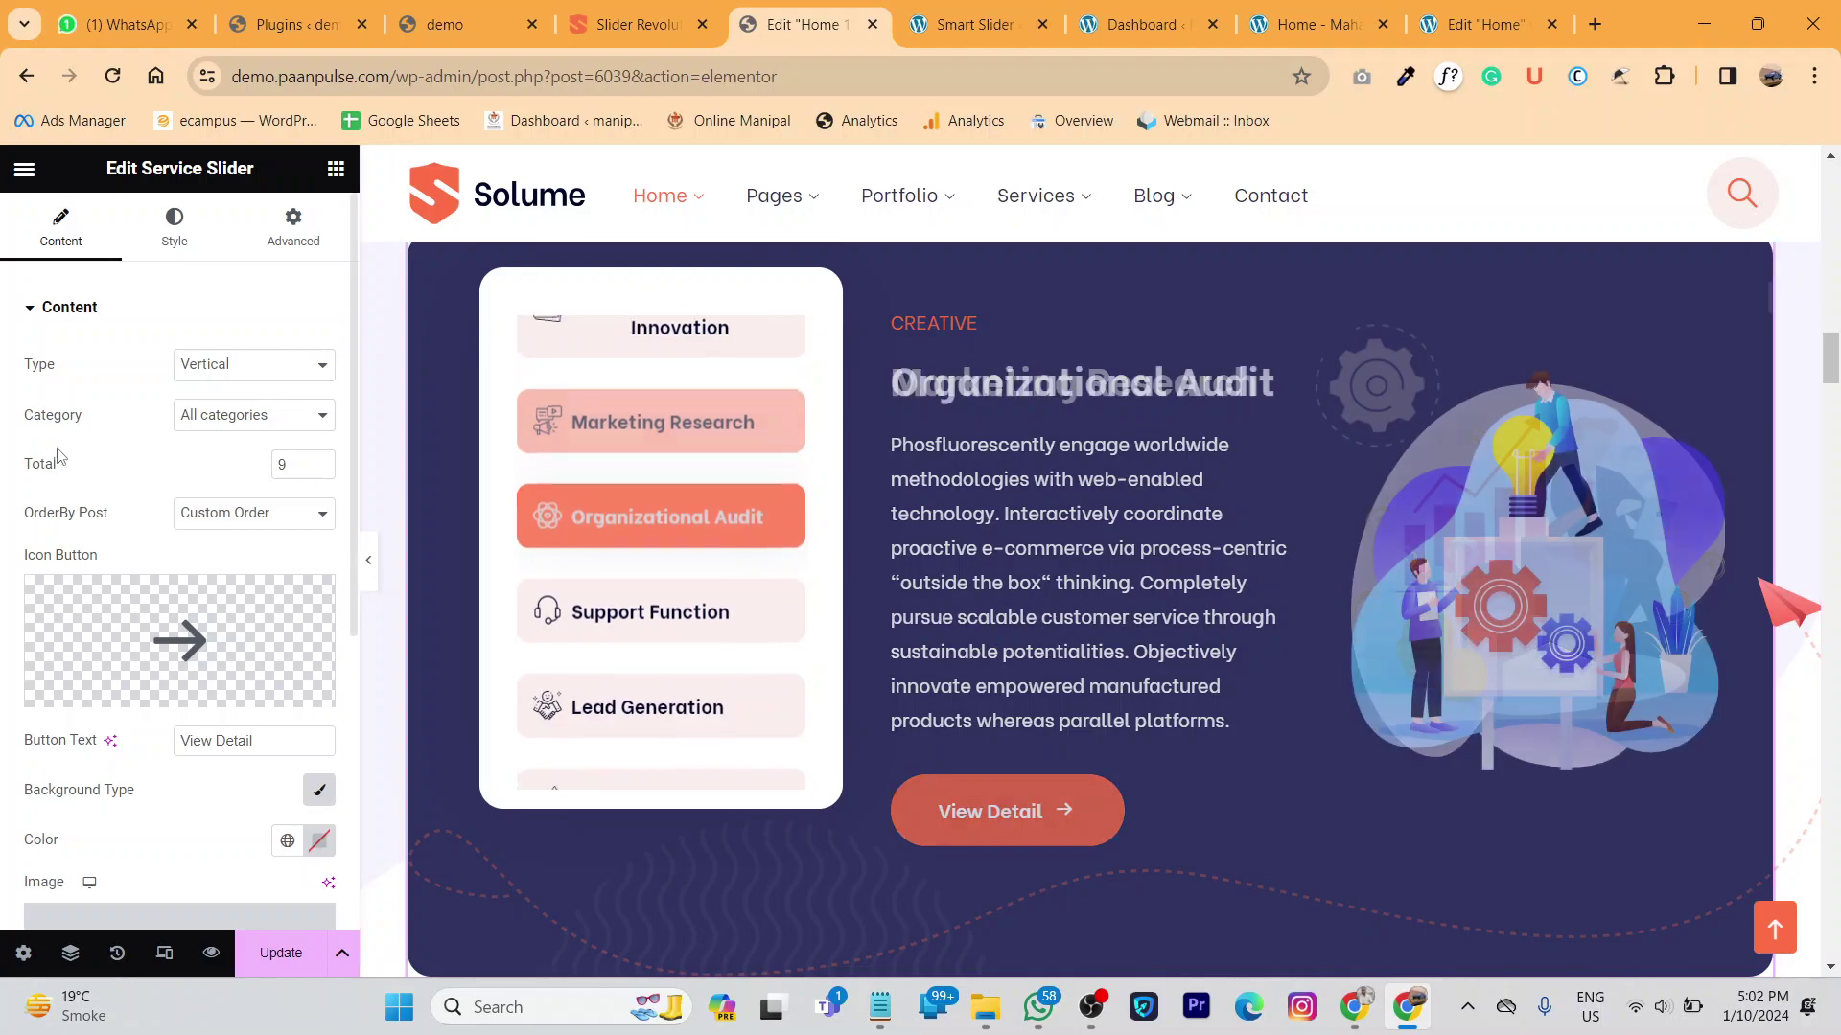
scroll(215, 535, down, 5)
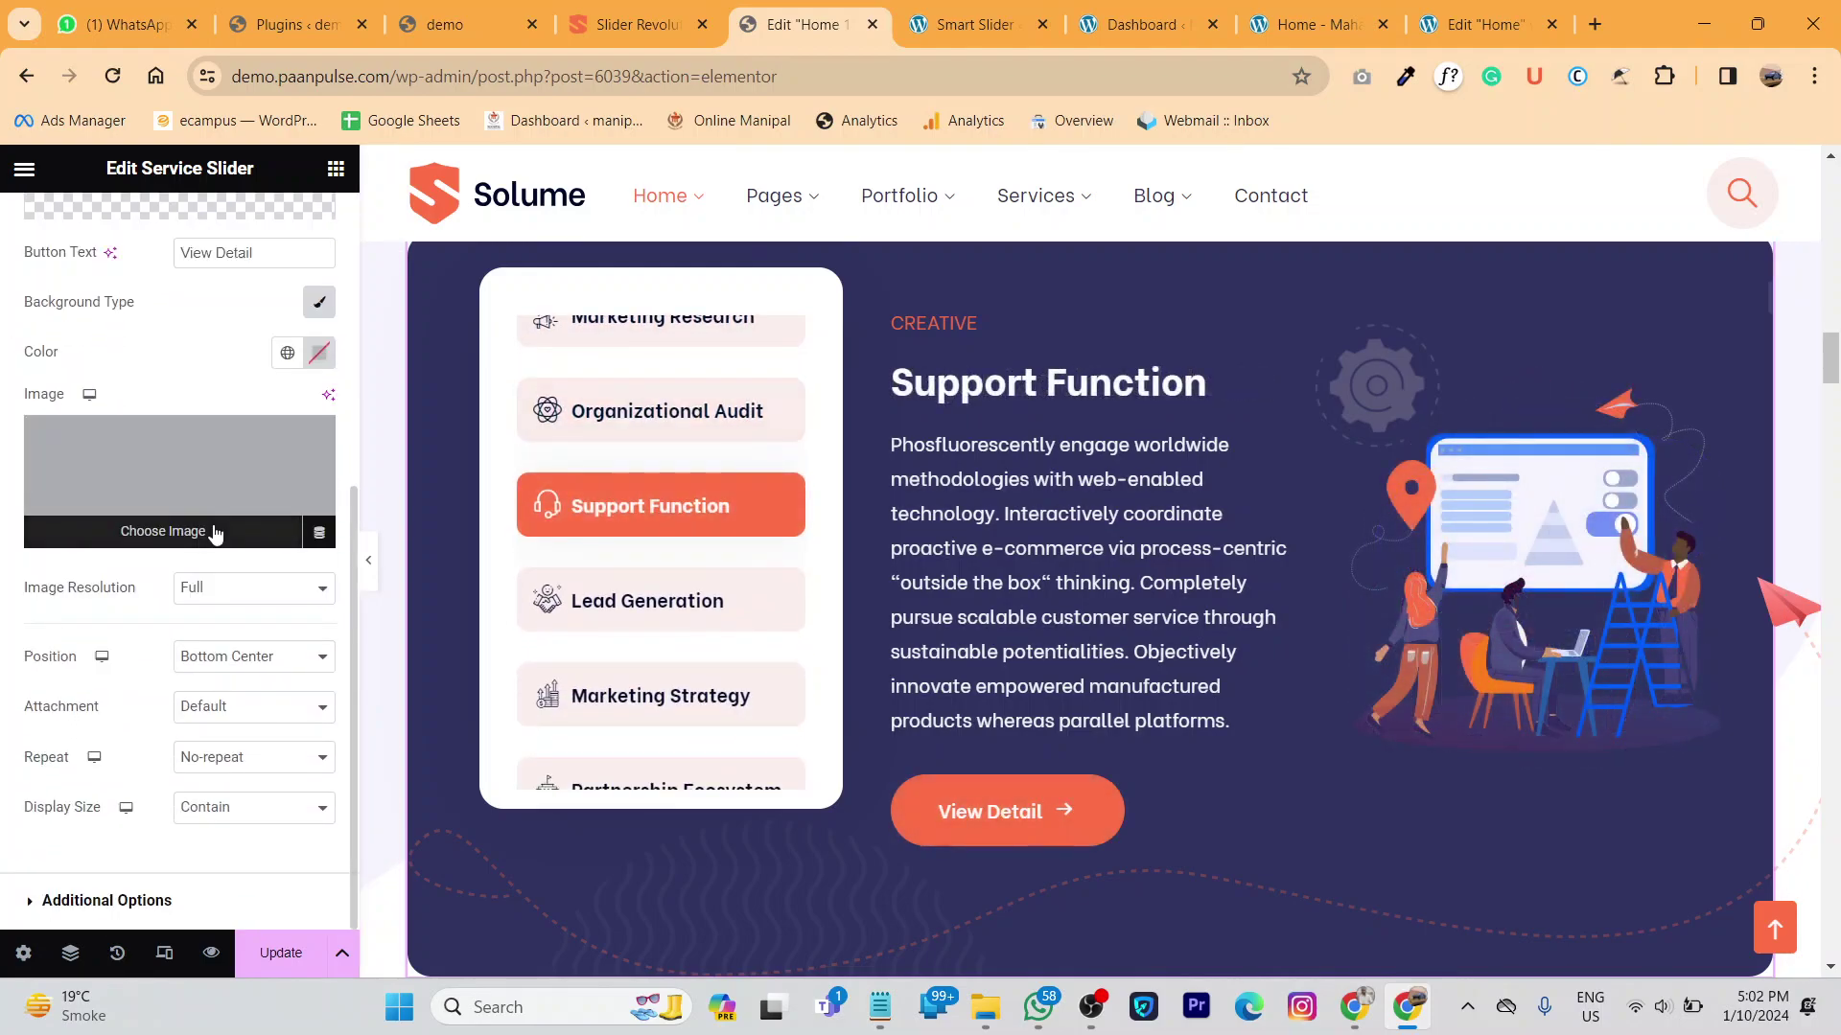
scroll(215, 532, up, 3)
scroll(927, 571, up, 3)
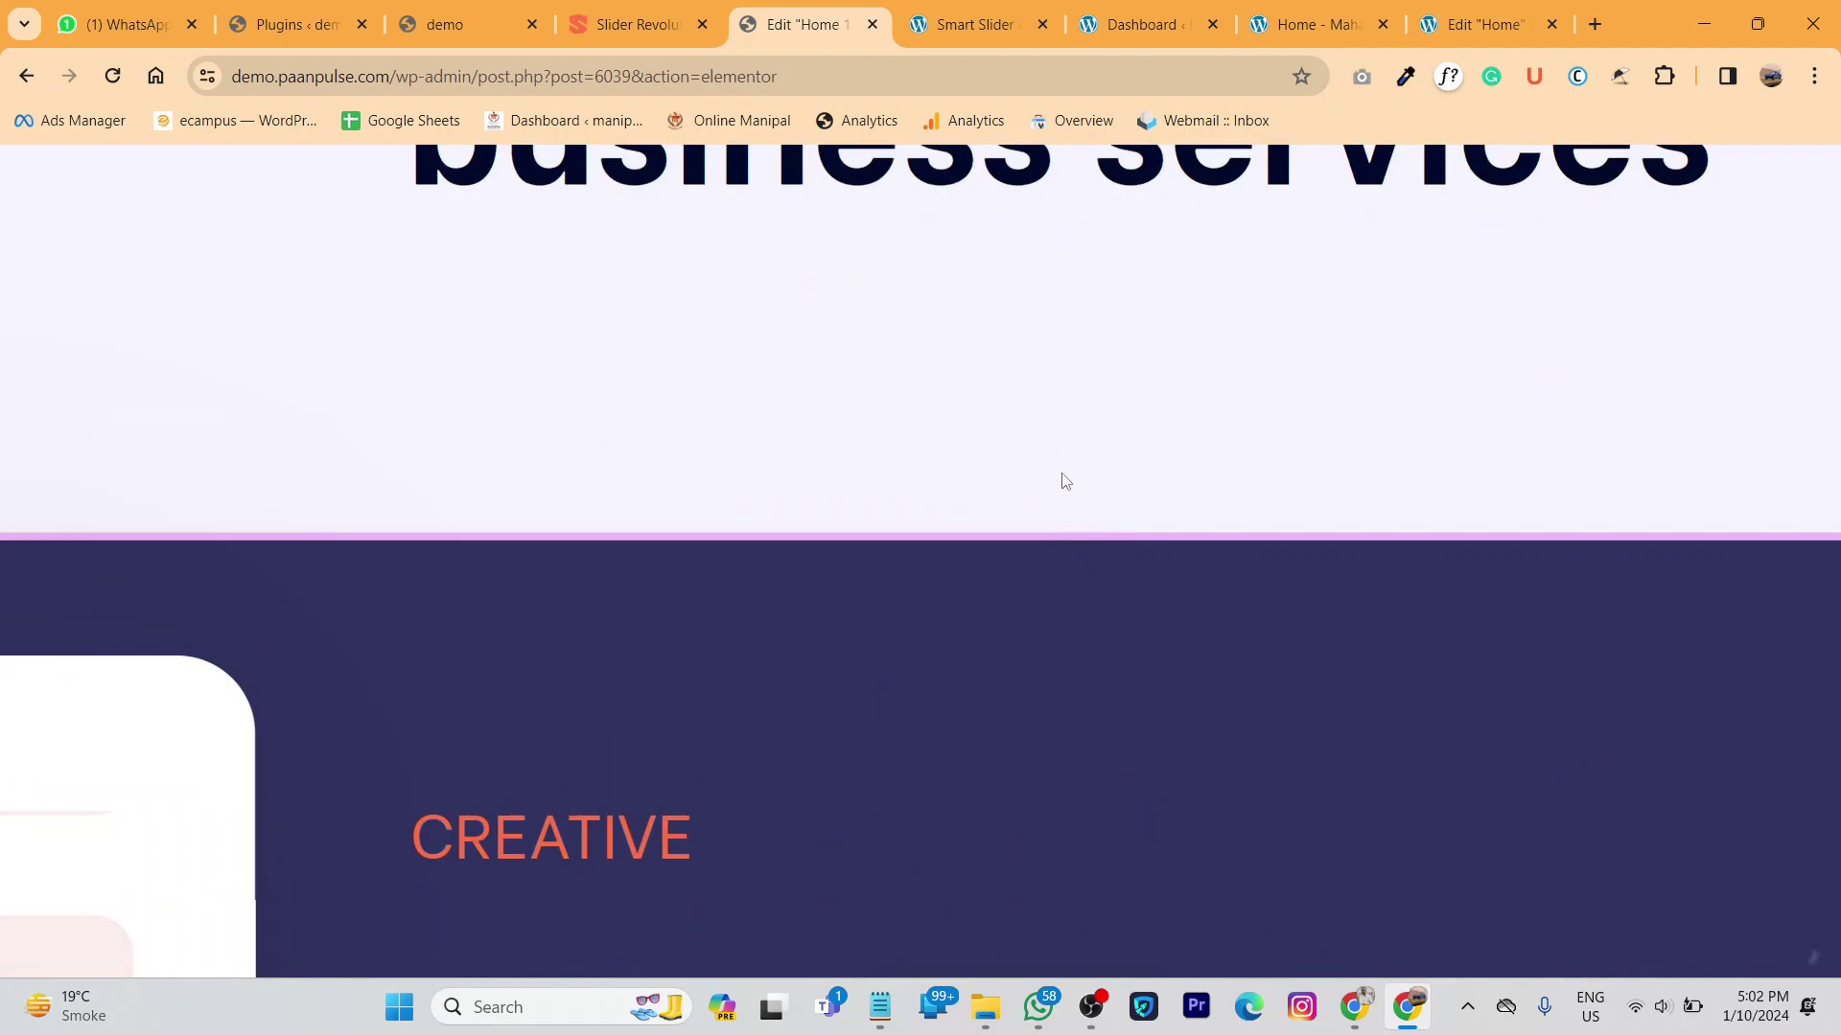
ctrl+scroll(1066, 482, down, 5)
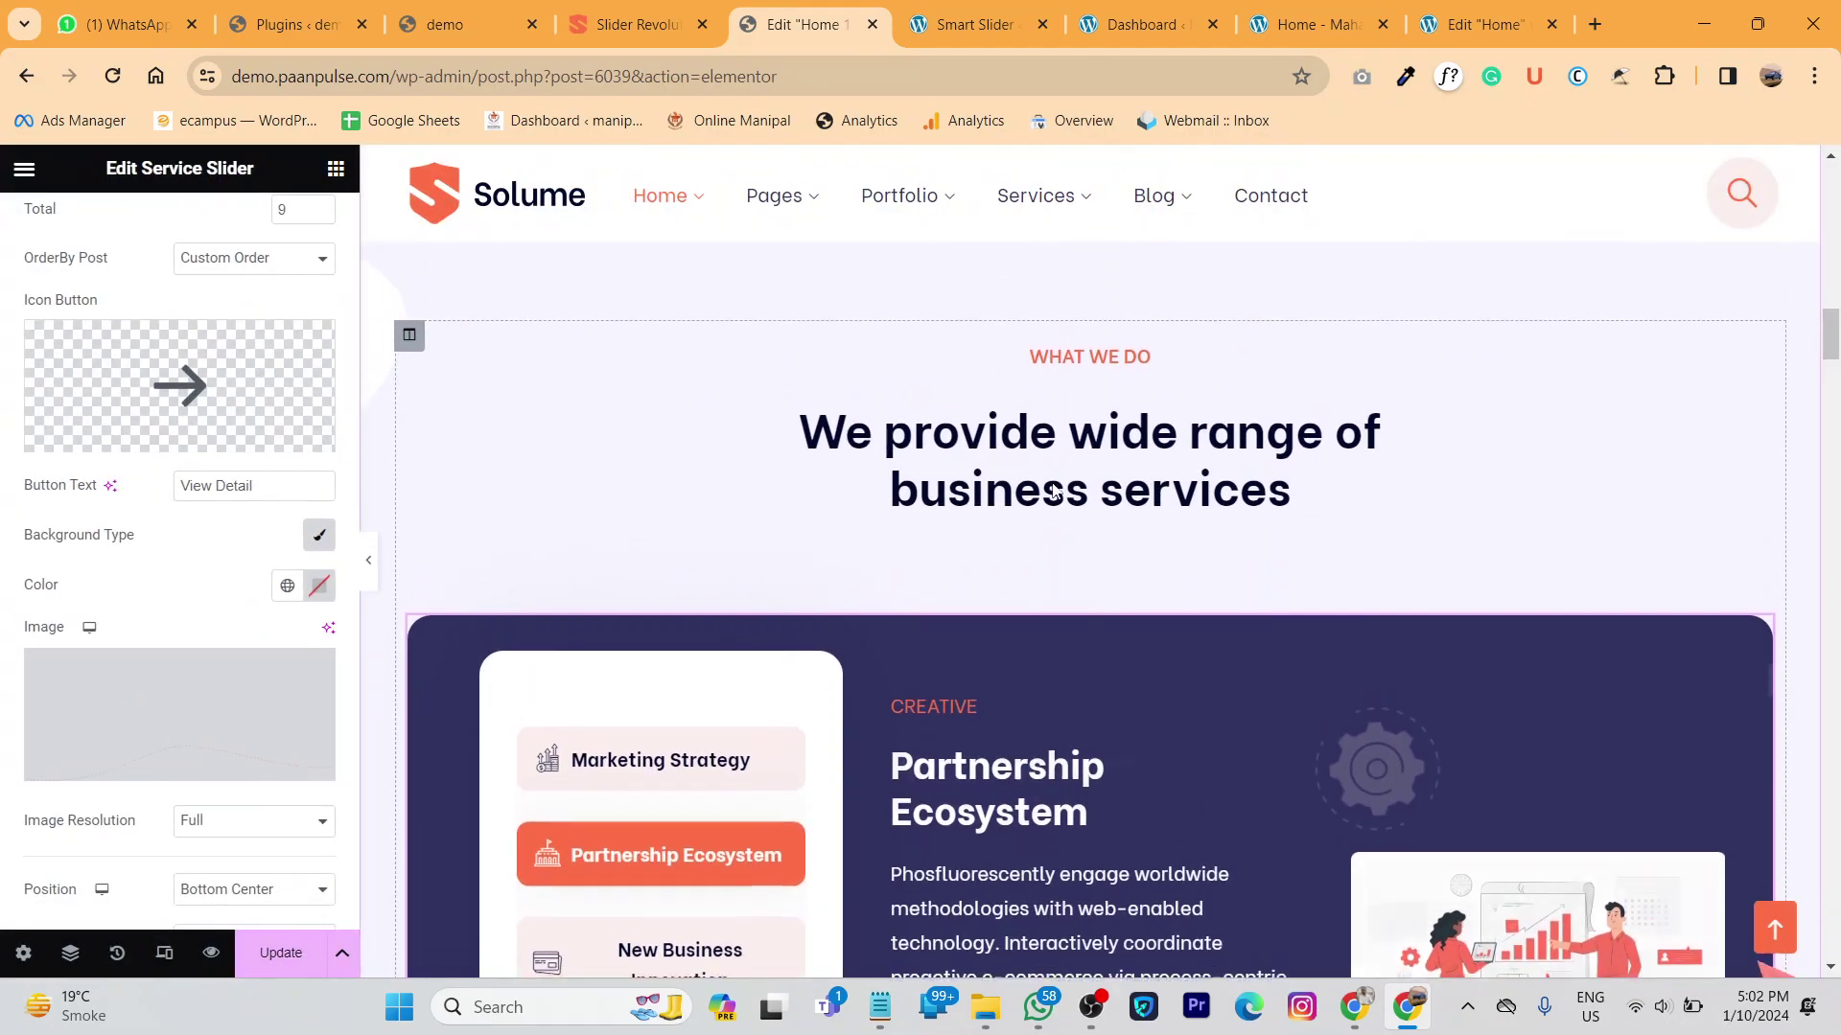
- Check the What we do heading and service slider, then return to Slider Revolution Modules
click(1031, 467)
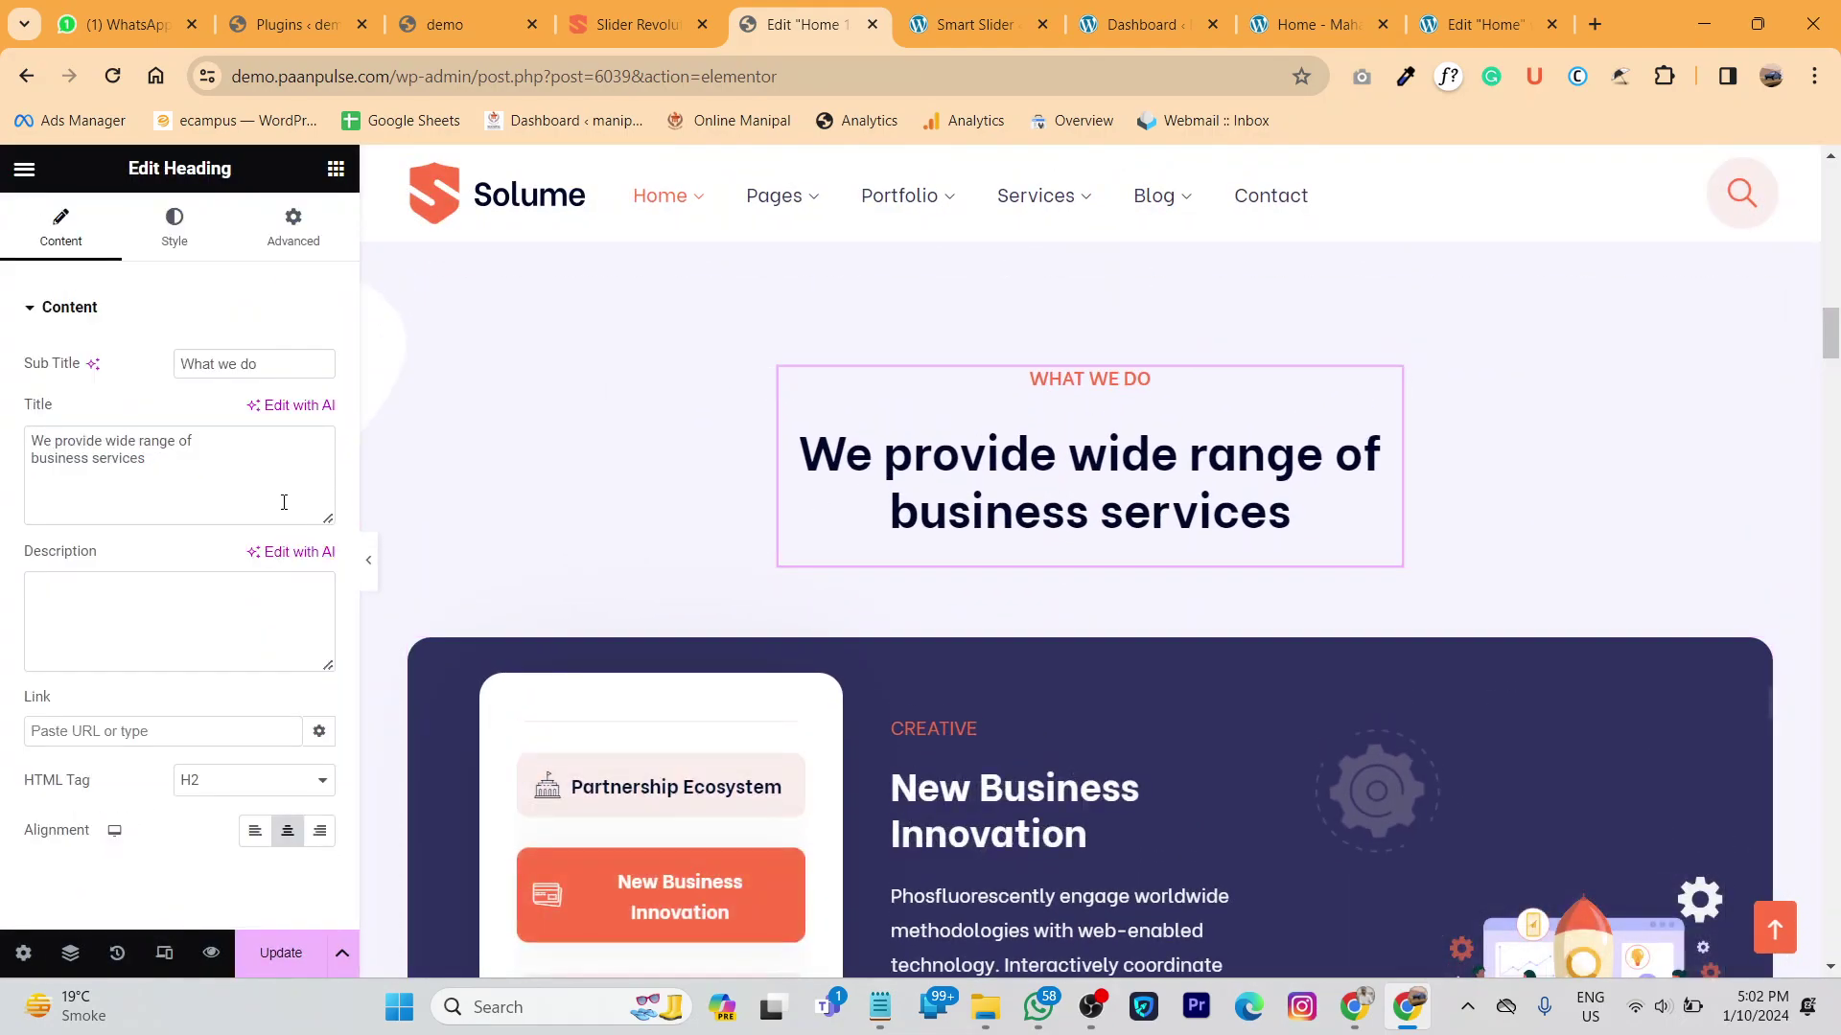
scroll(1007, 561, down, 5)
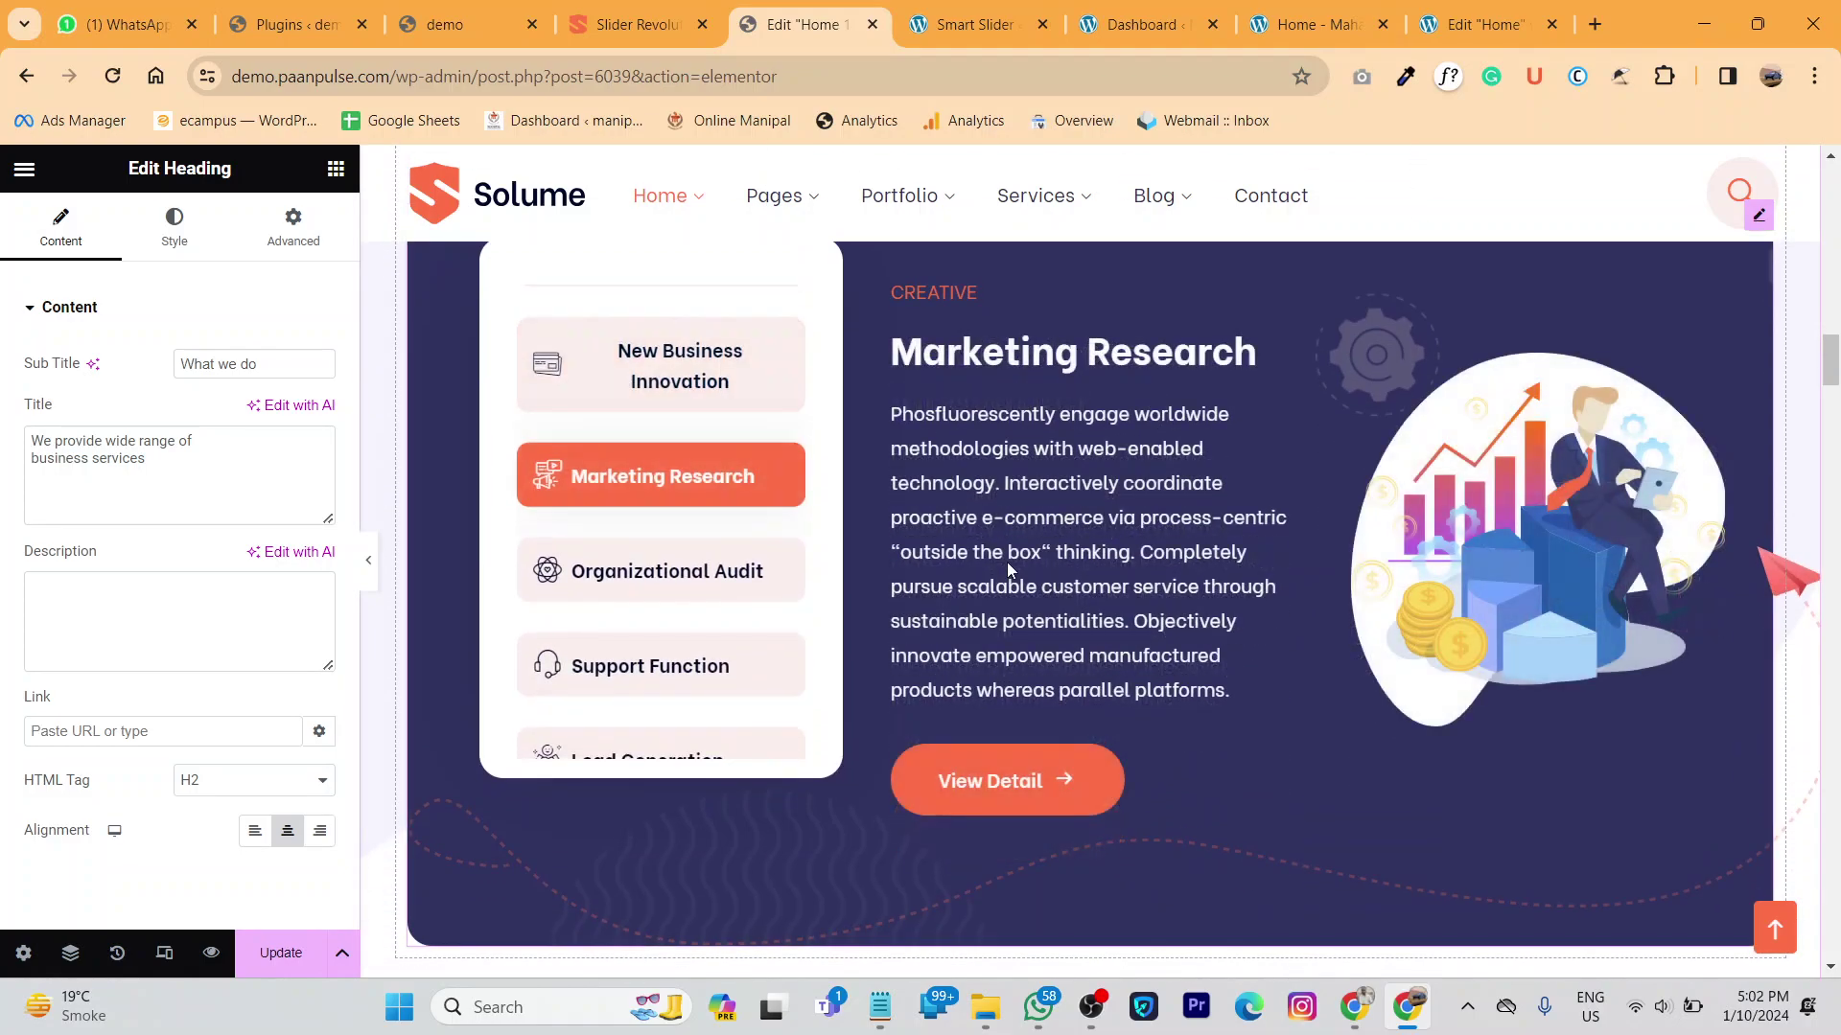
click(1007, 562)
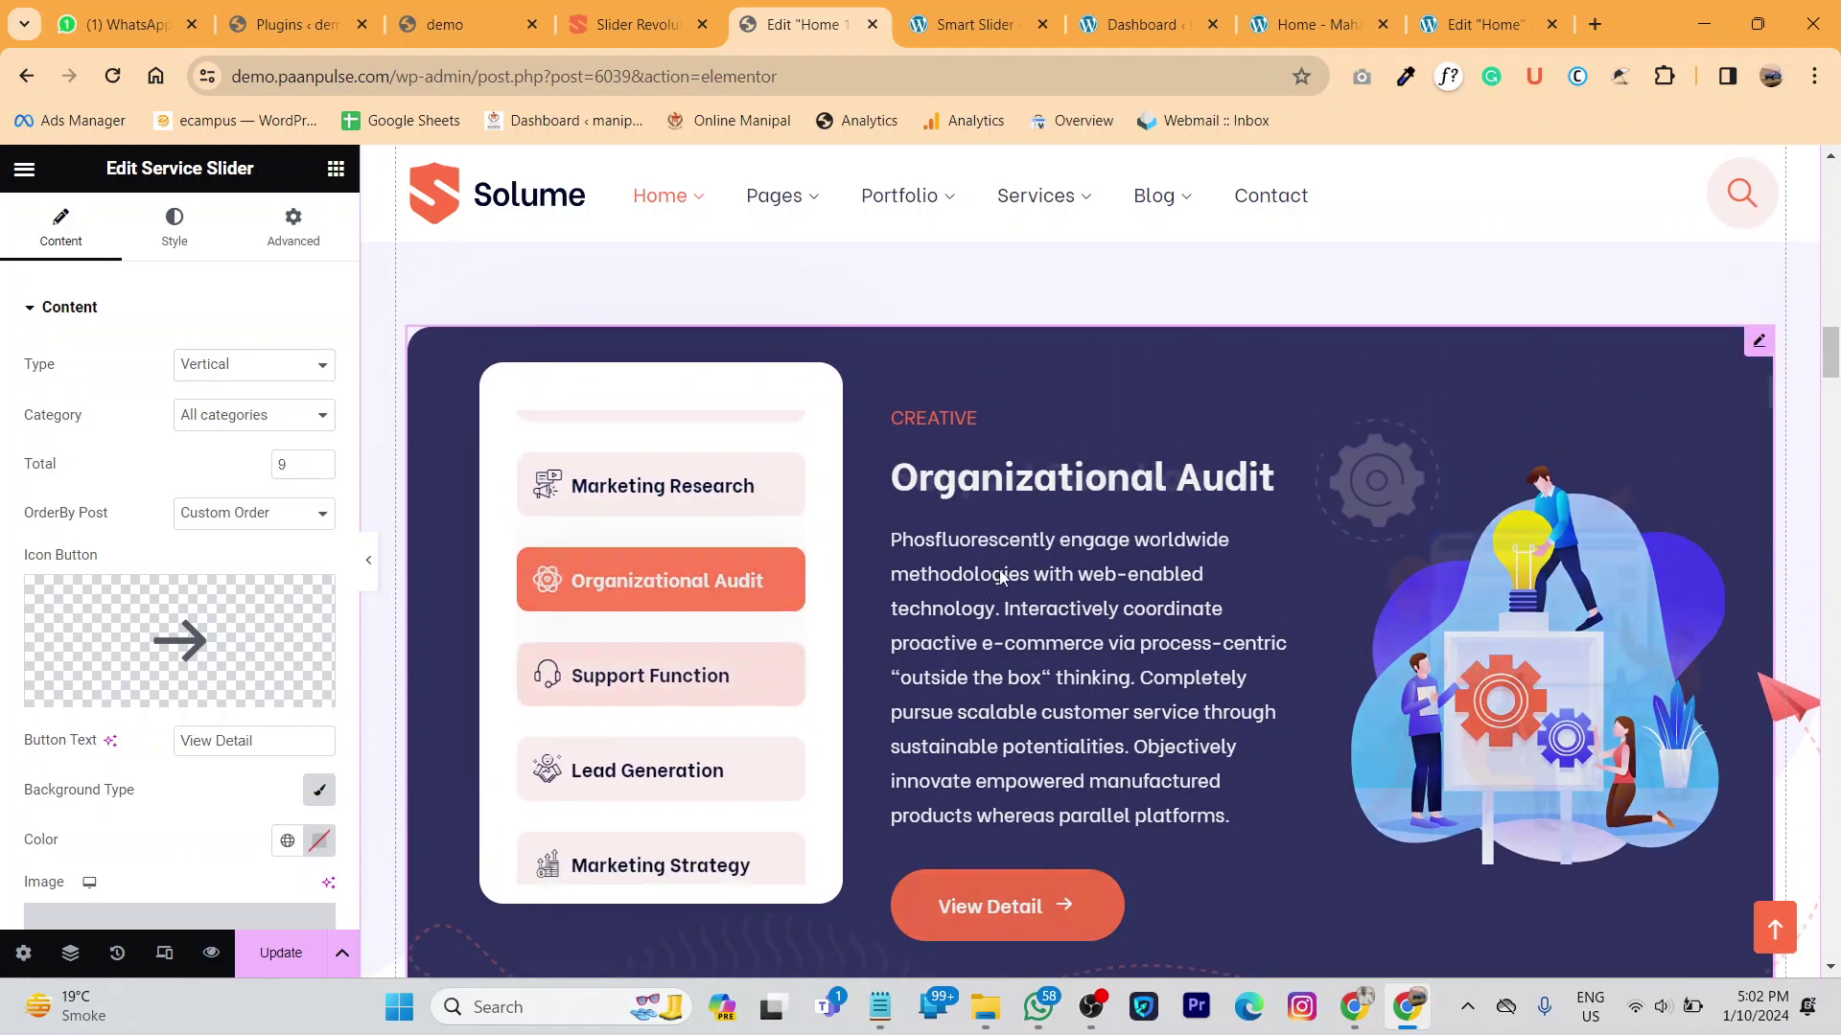
click(635, 24)
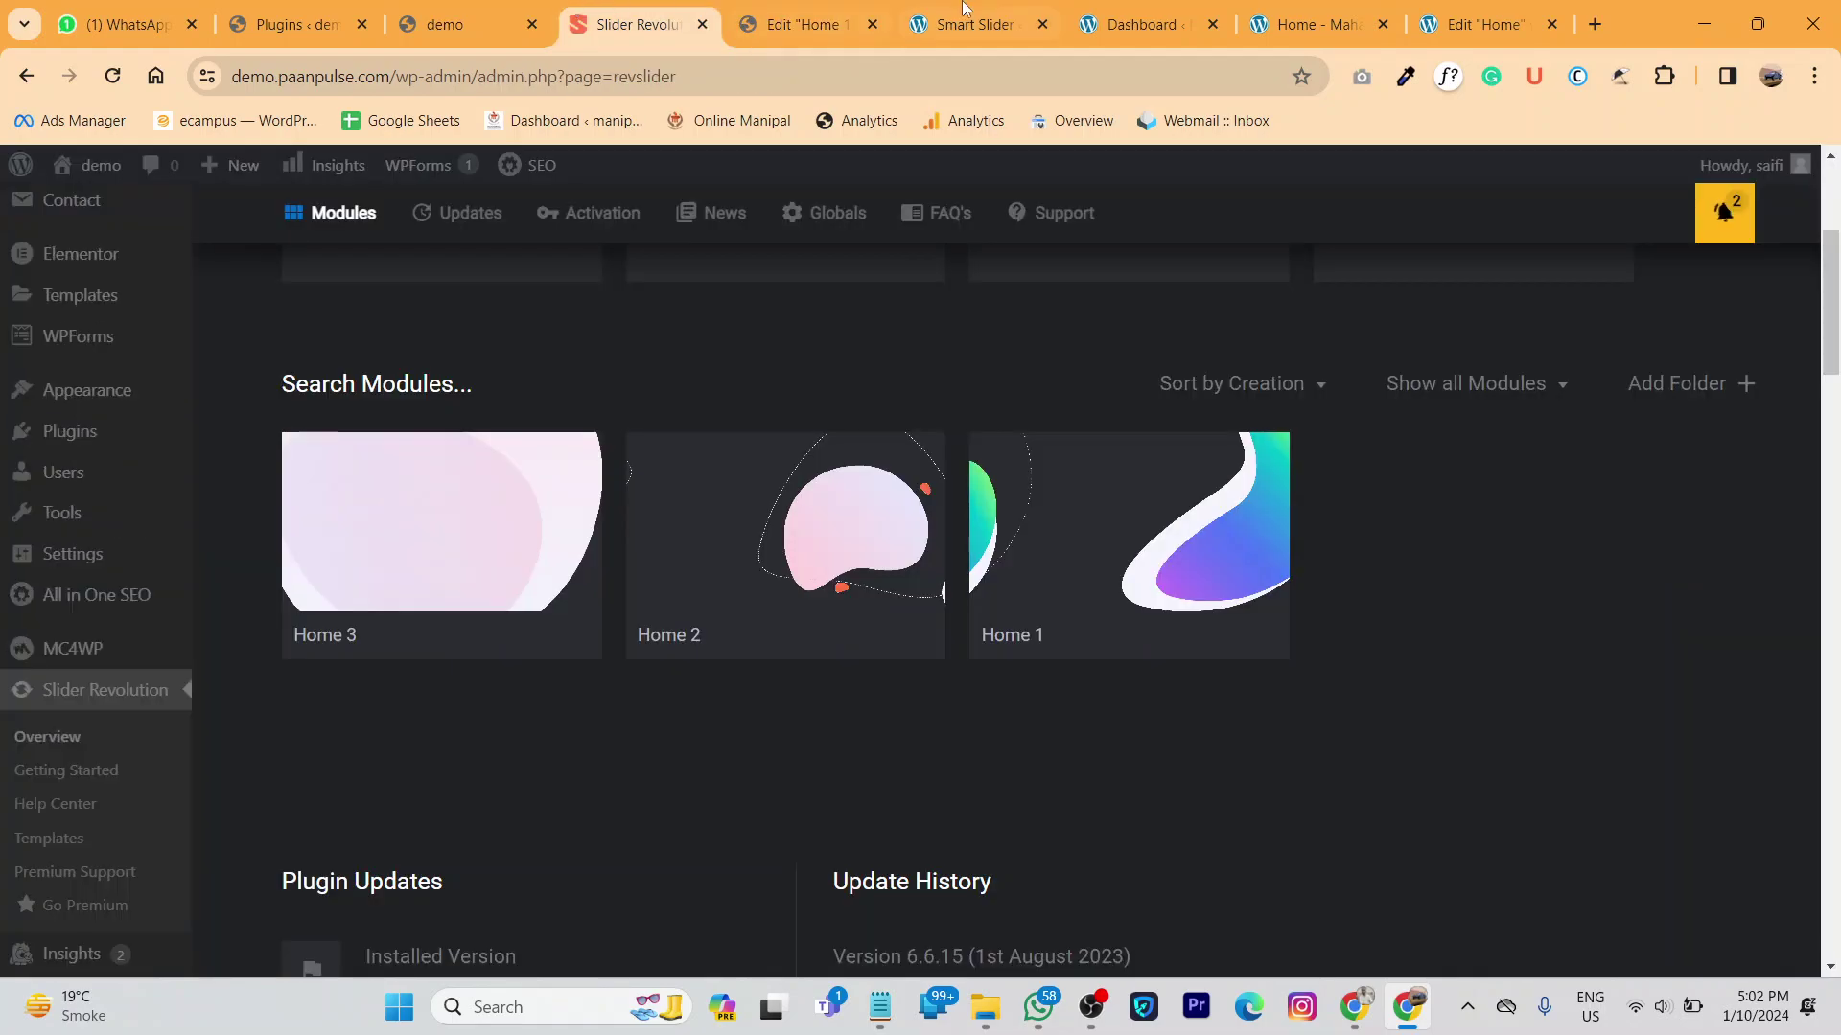
- Look at the services slider on the live Solume home page, then return to the Home 1 editor
click(976, 6)
click(635, 8)
click(419, 8)
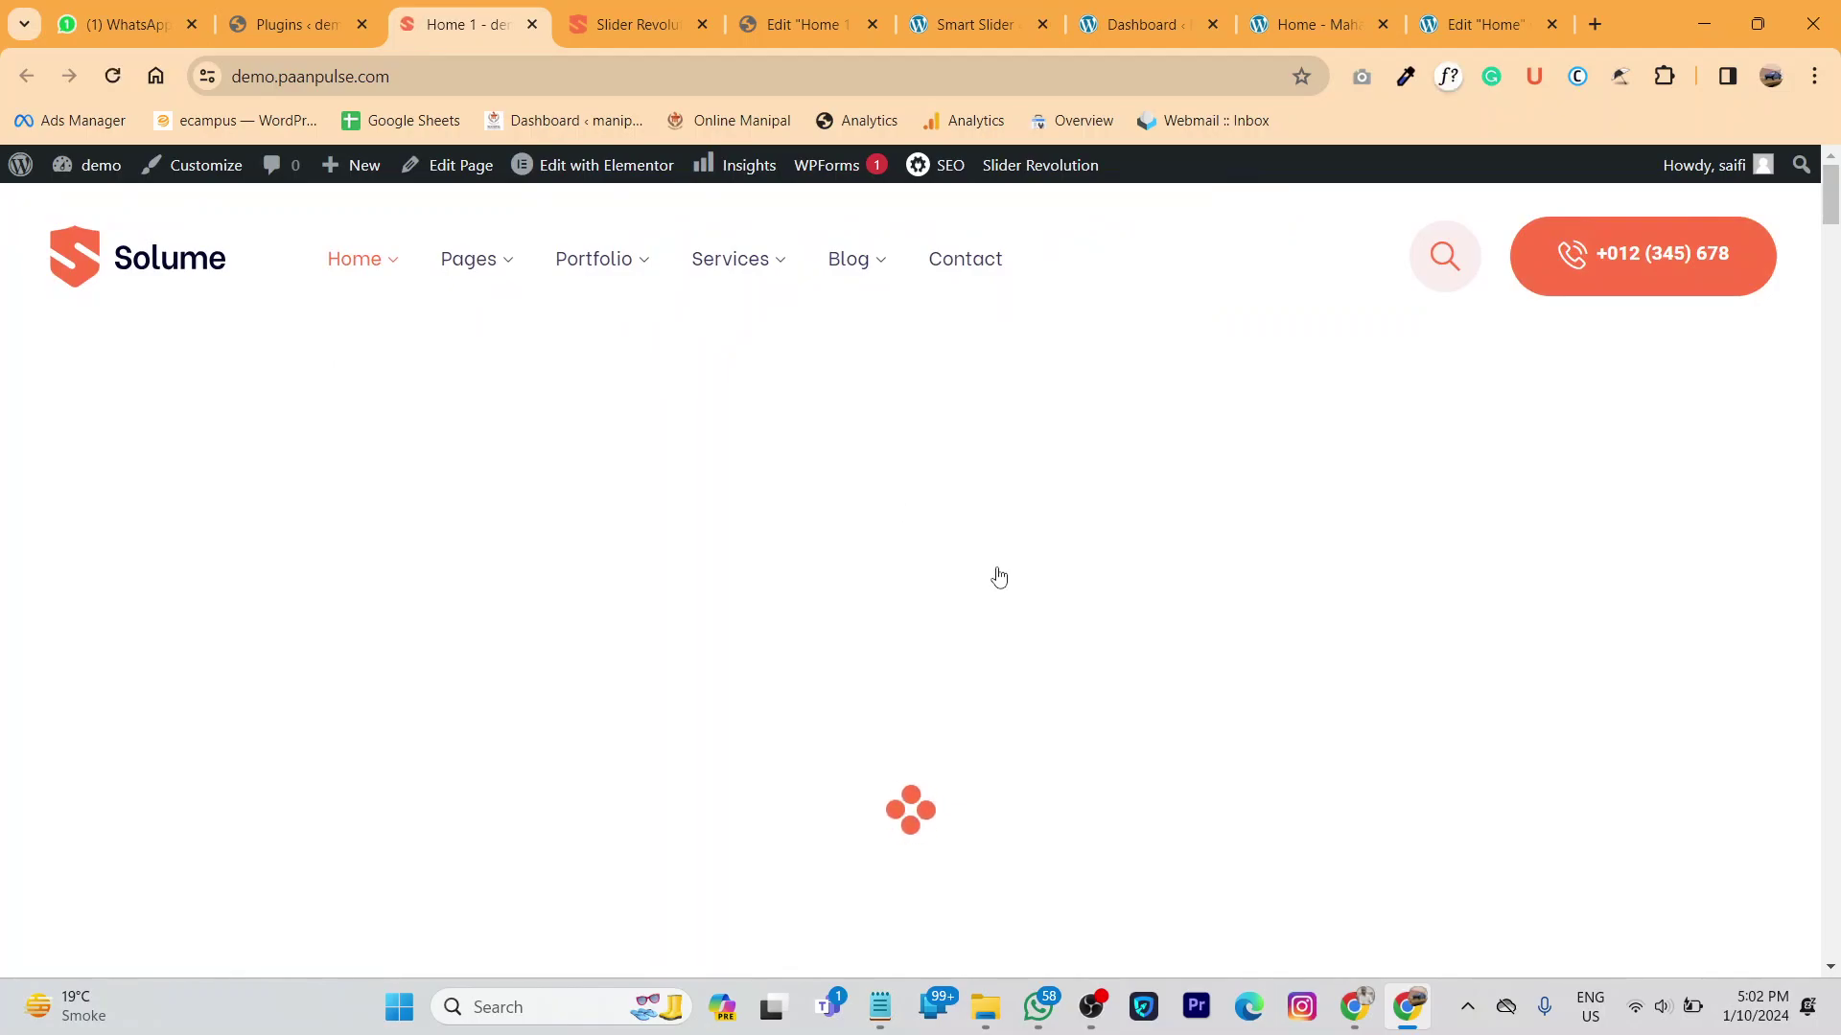
scroll(998, 576, down, 10)
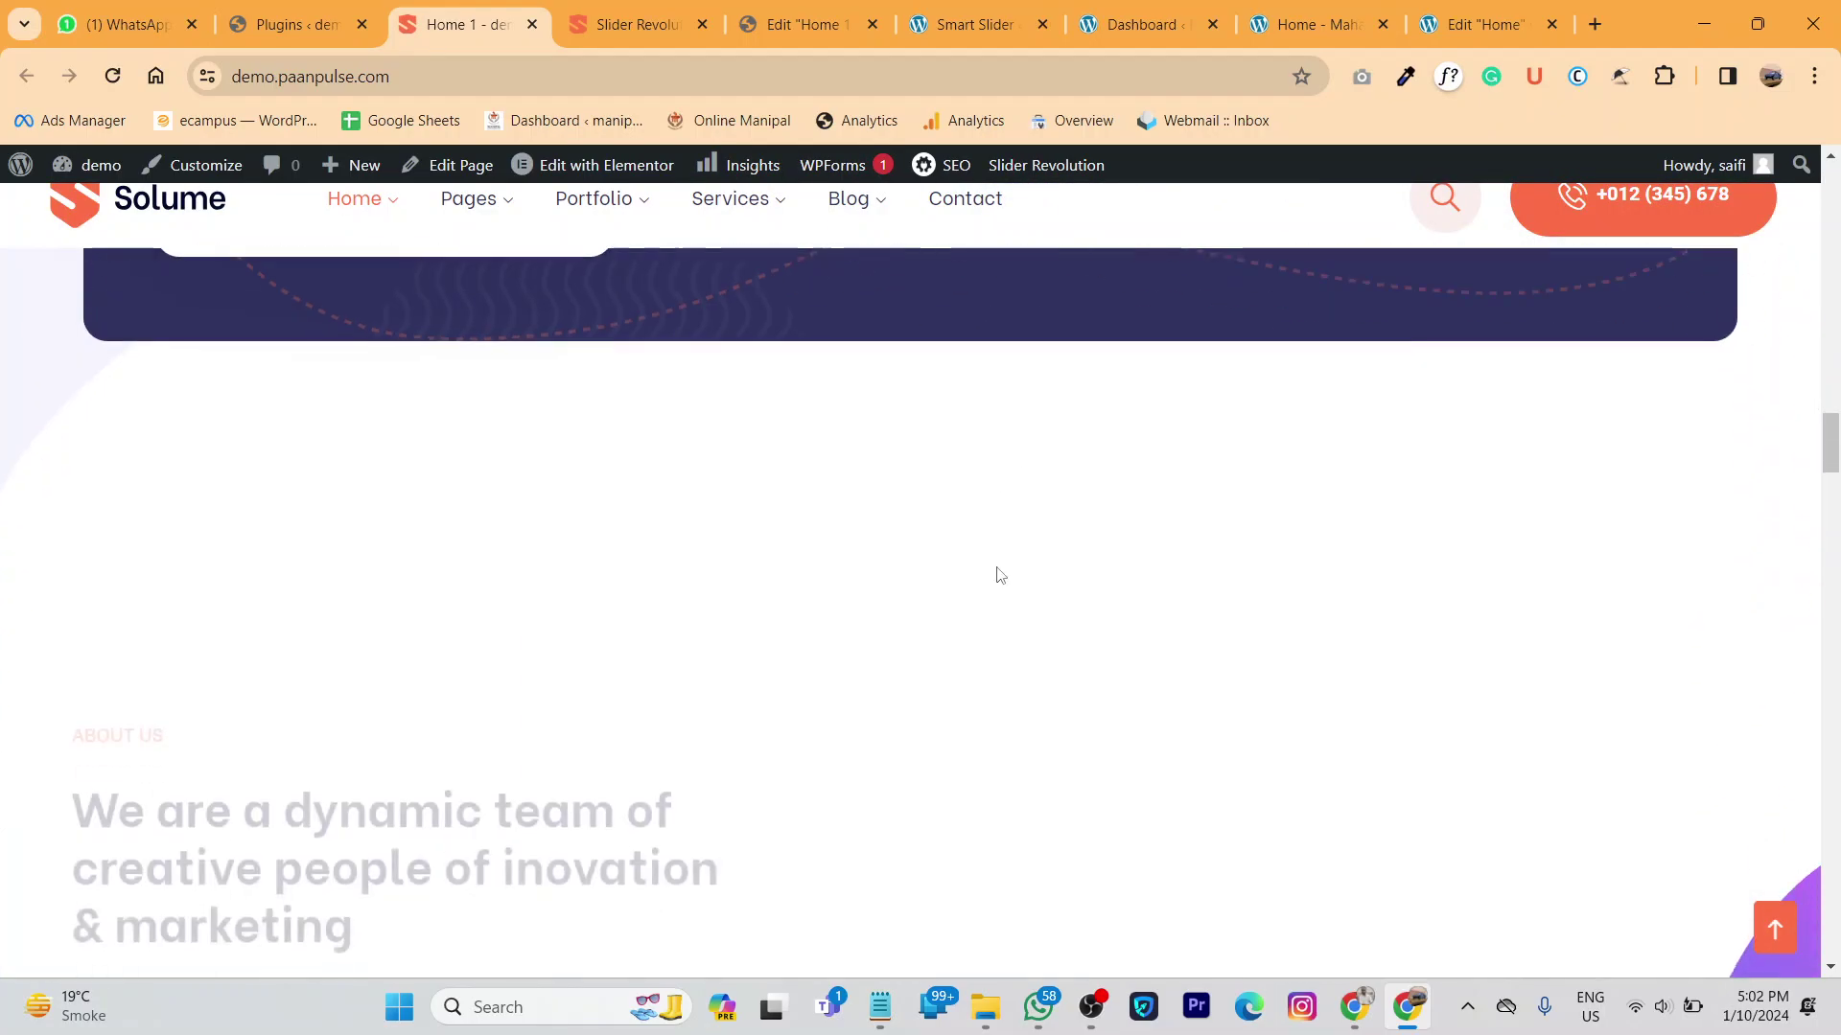
scroll(997, 576, up, 5)
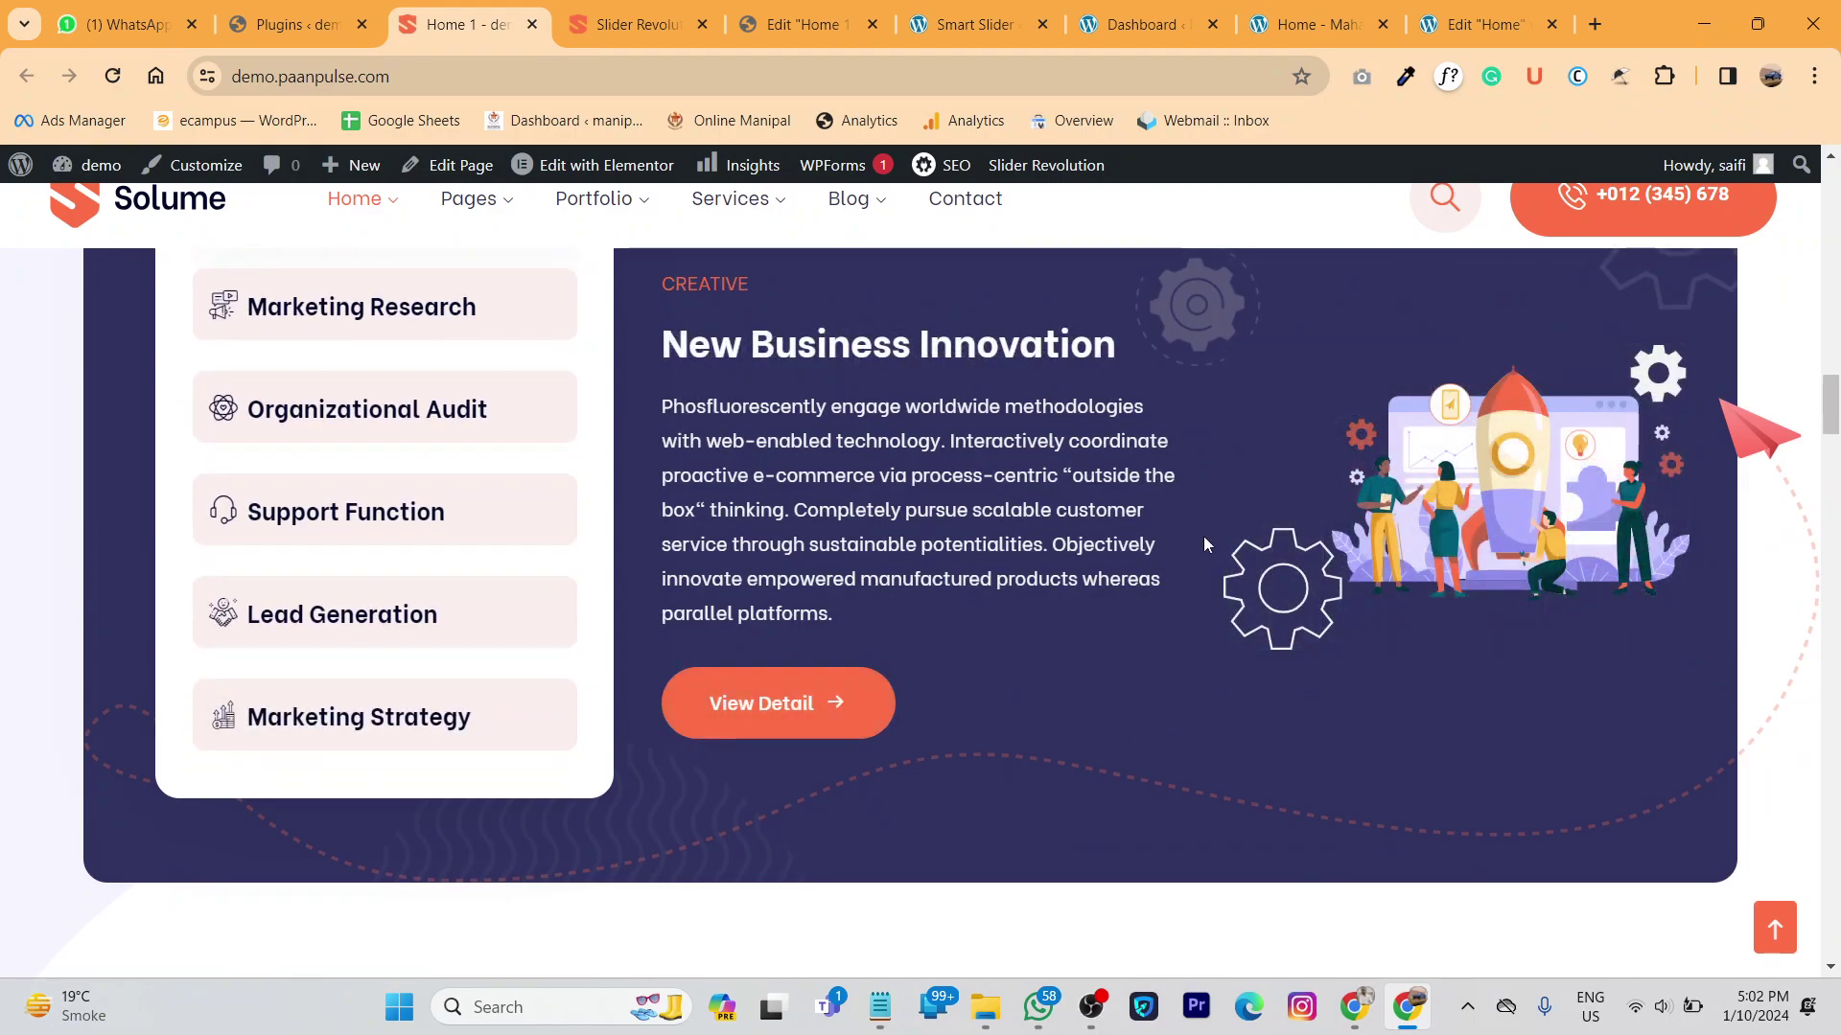
scroll(1204, 537, up, 10)
drag(533, 550, 1331, 483)
scroll(1331, 483, down, 10)
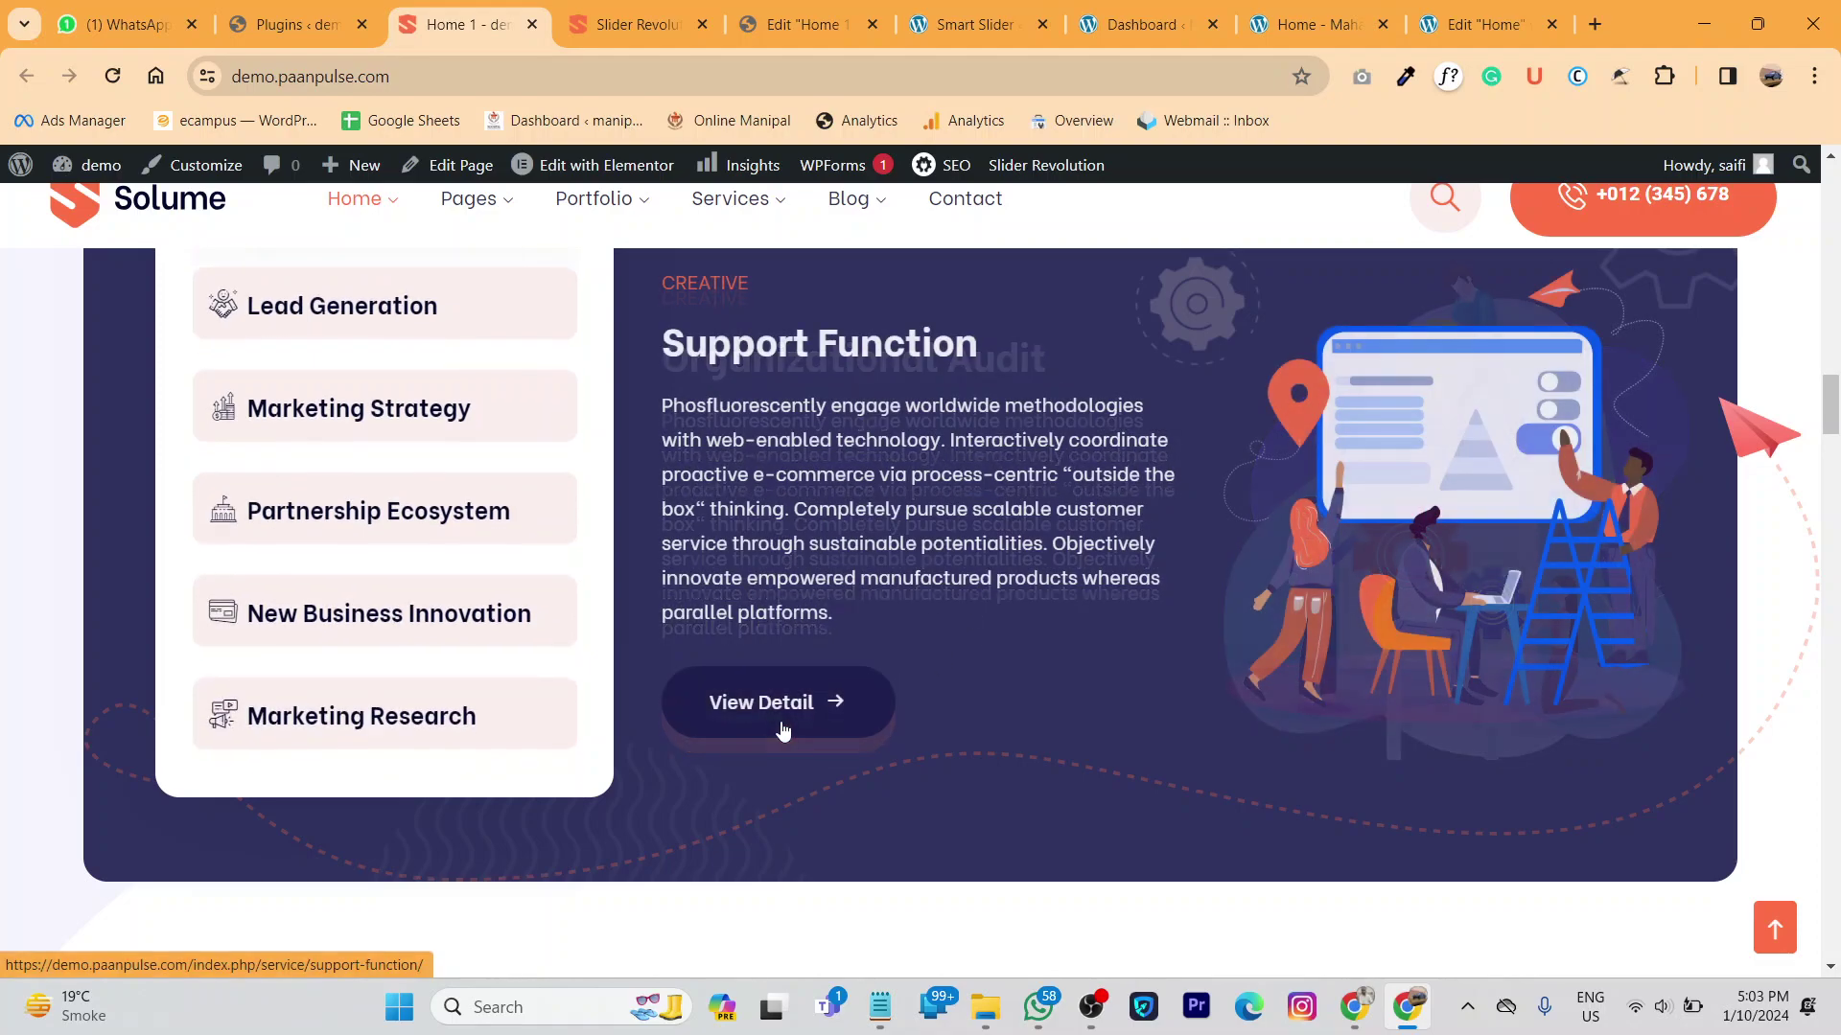
scroll(788, 545, up, 2)
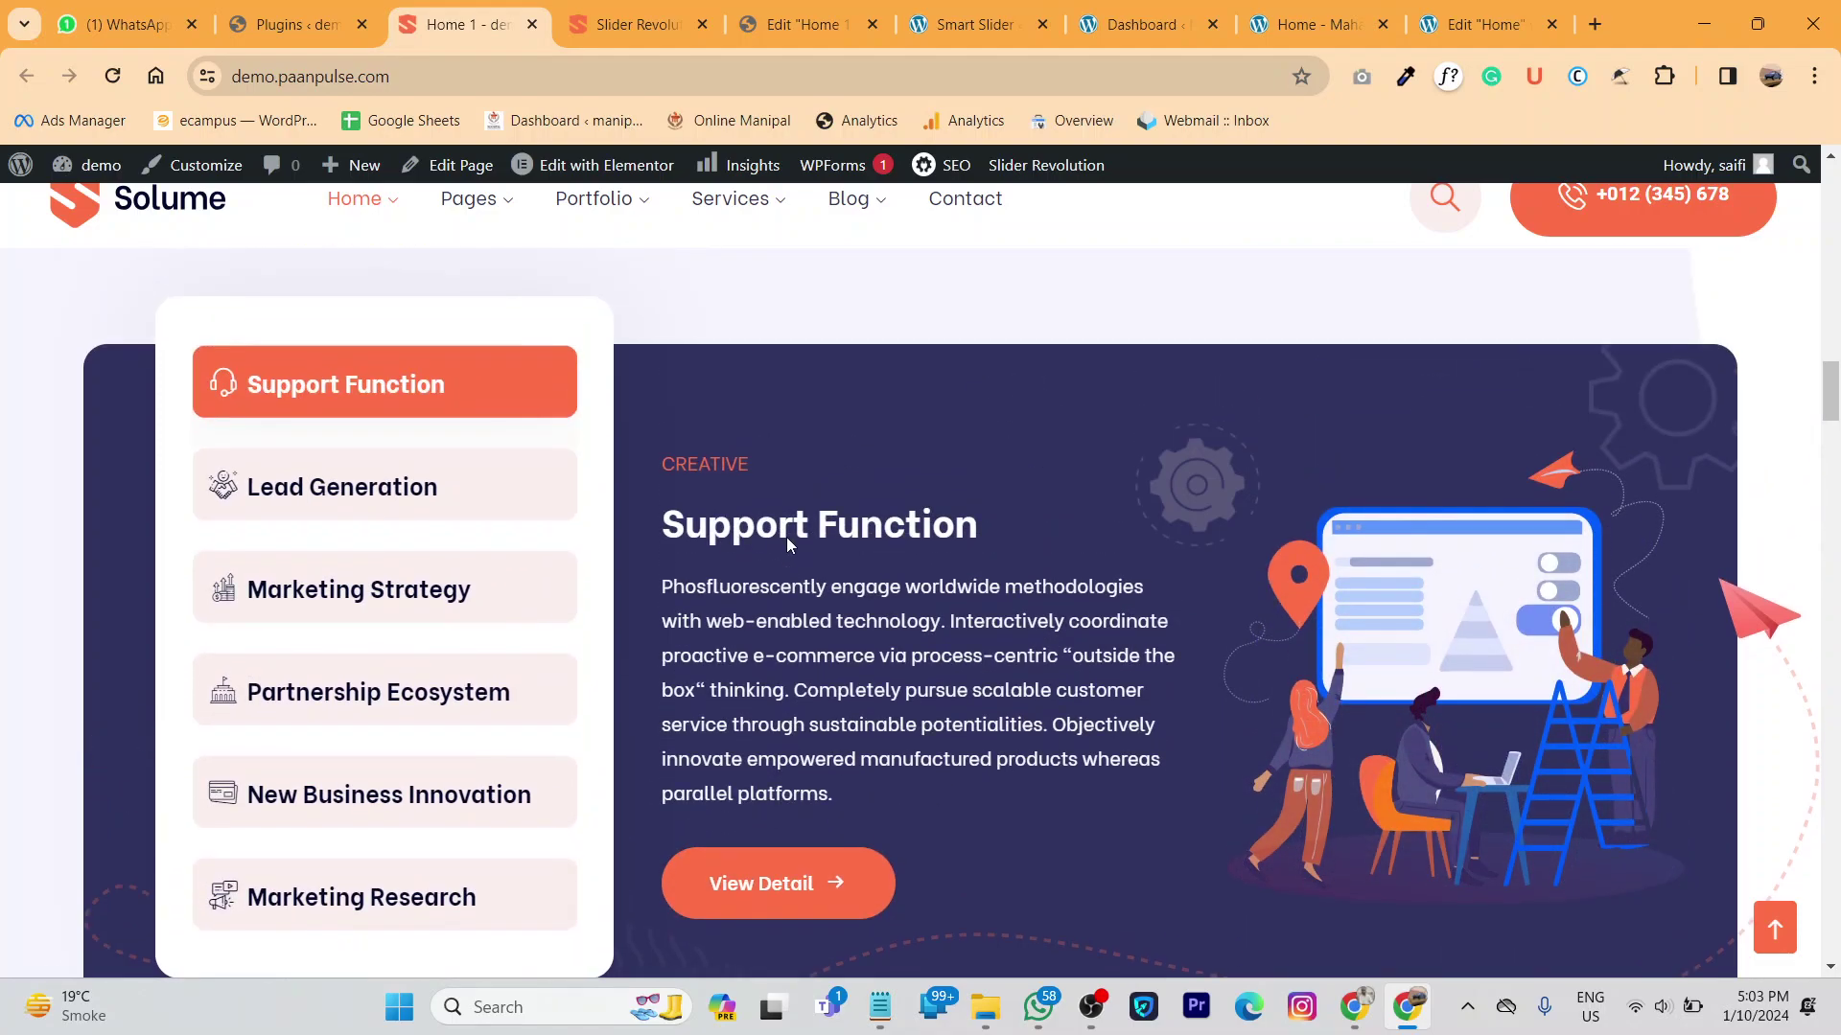
drag(810, 24, 643, 24)
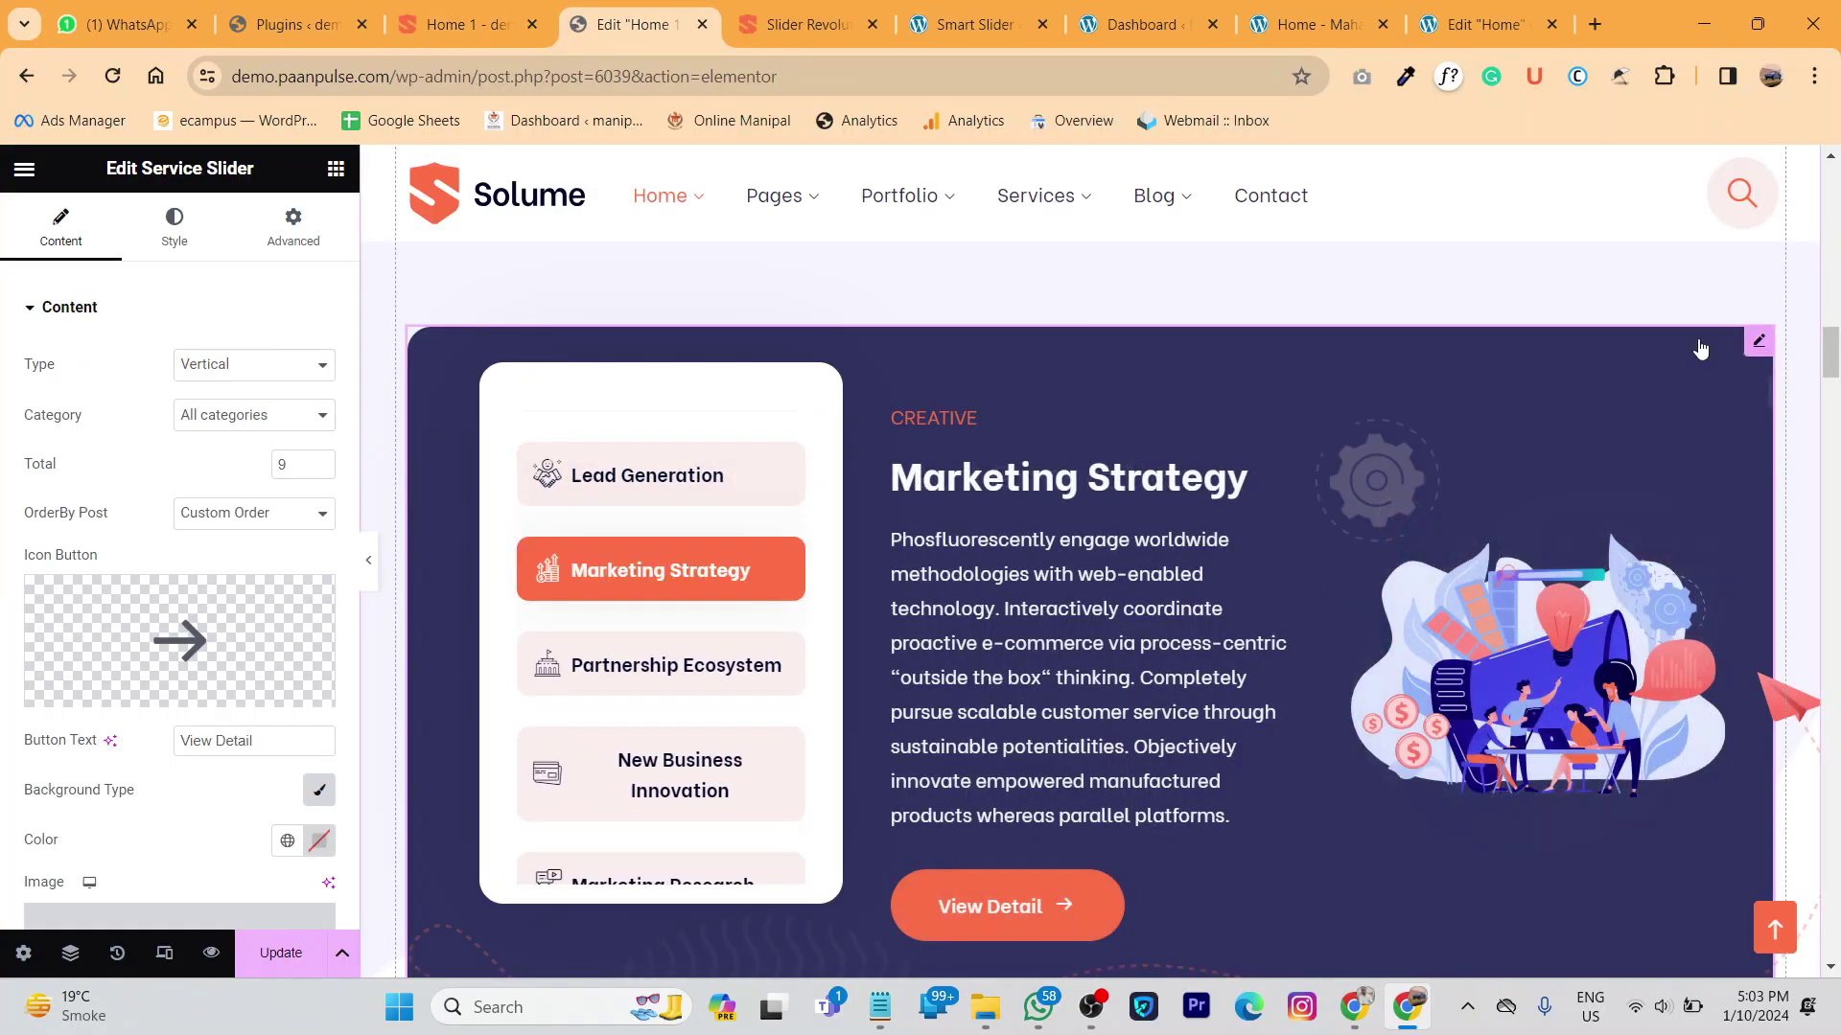
- Inspect the About Us heading and rocket illustration settings
scroll(319, 429, down, 5)
scroll(319, 429, up, 5)
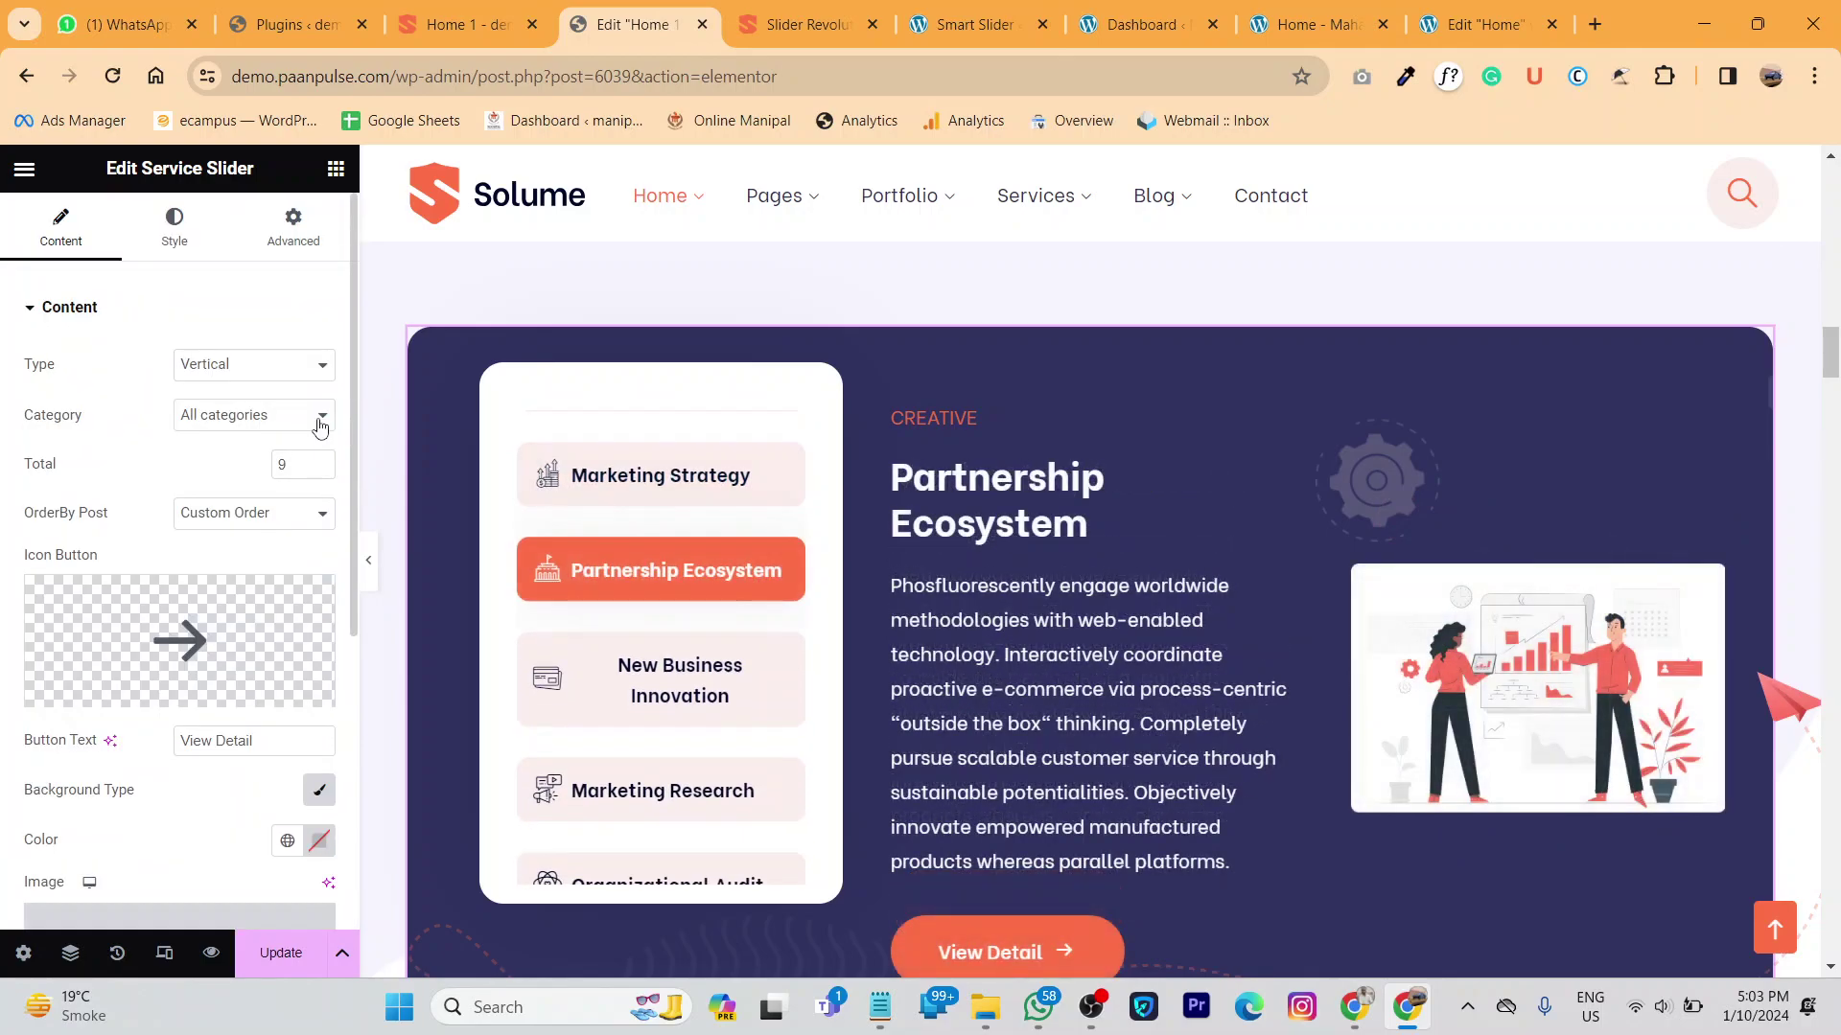
scroll(564, 427, up, 4)
scroll(1029, 602, down, 6)
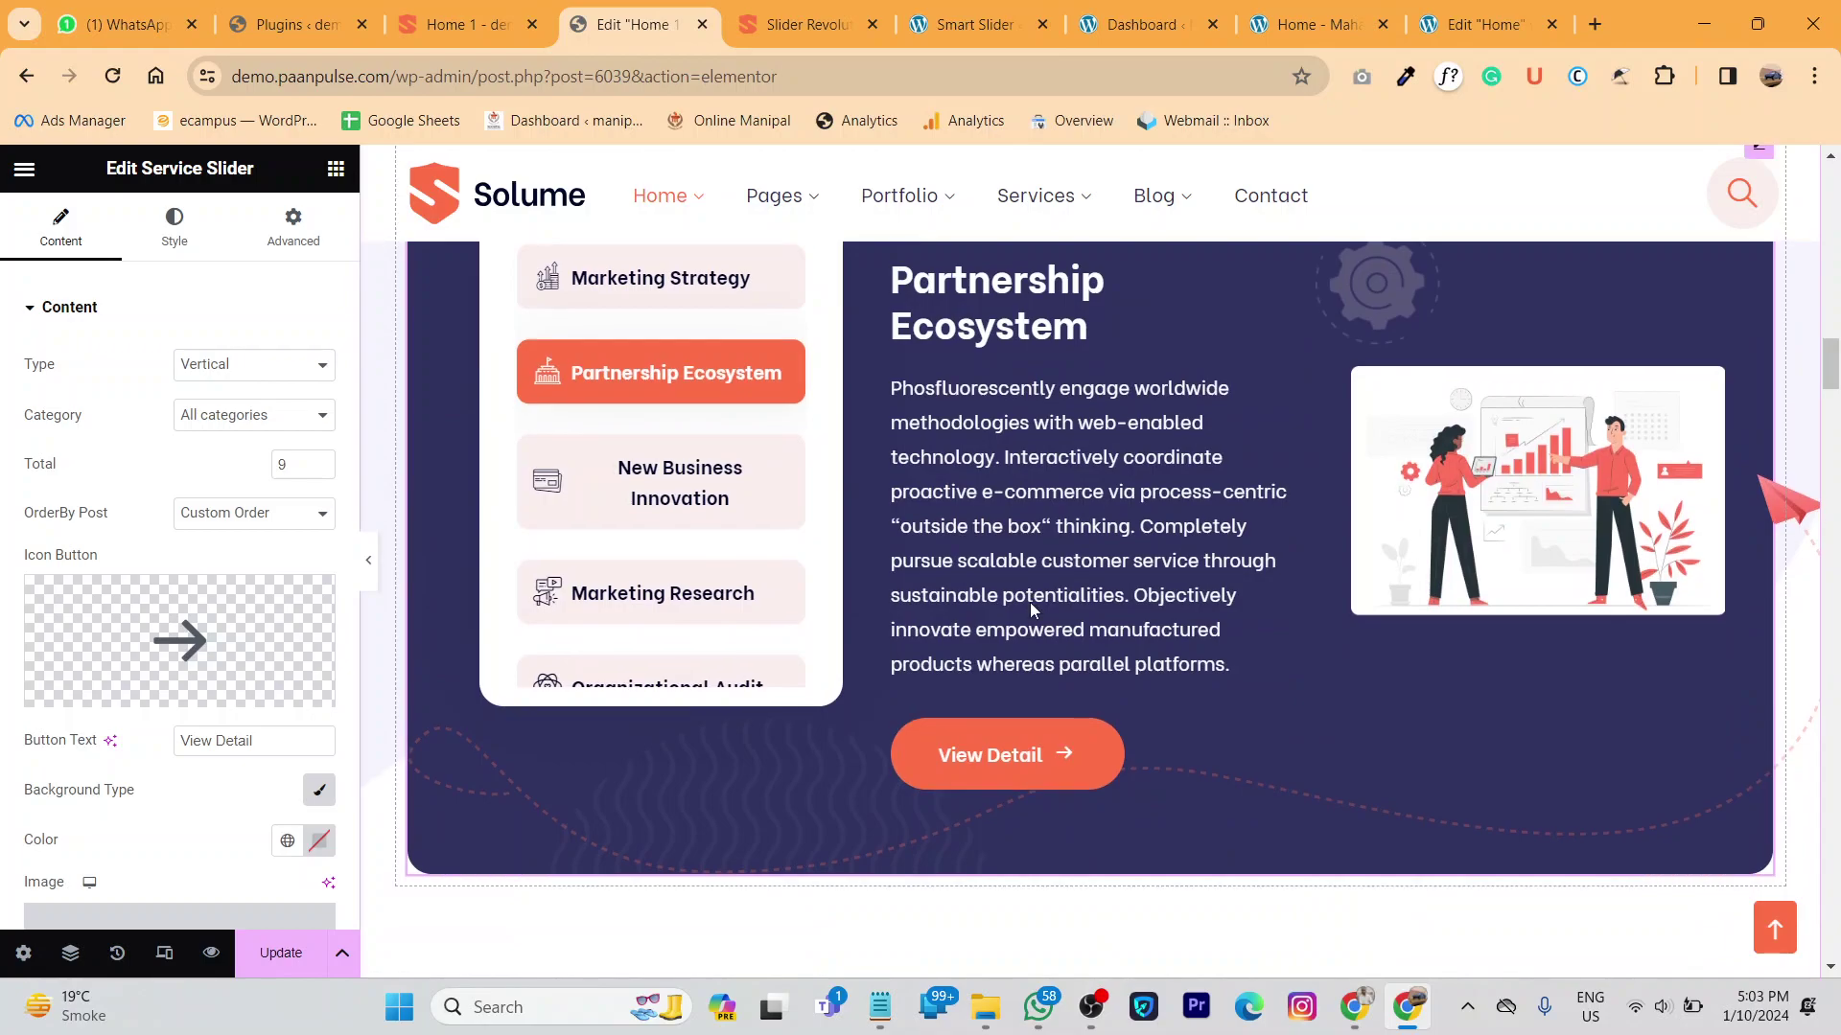
scroll(1030, 602, down, 8)
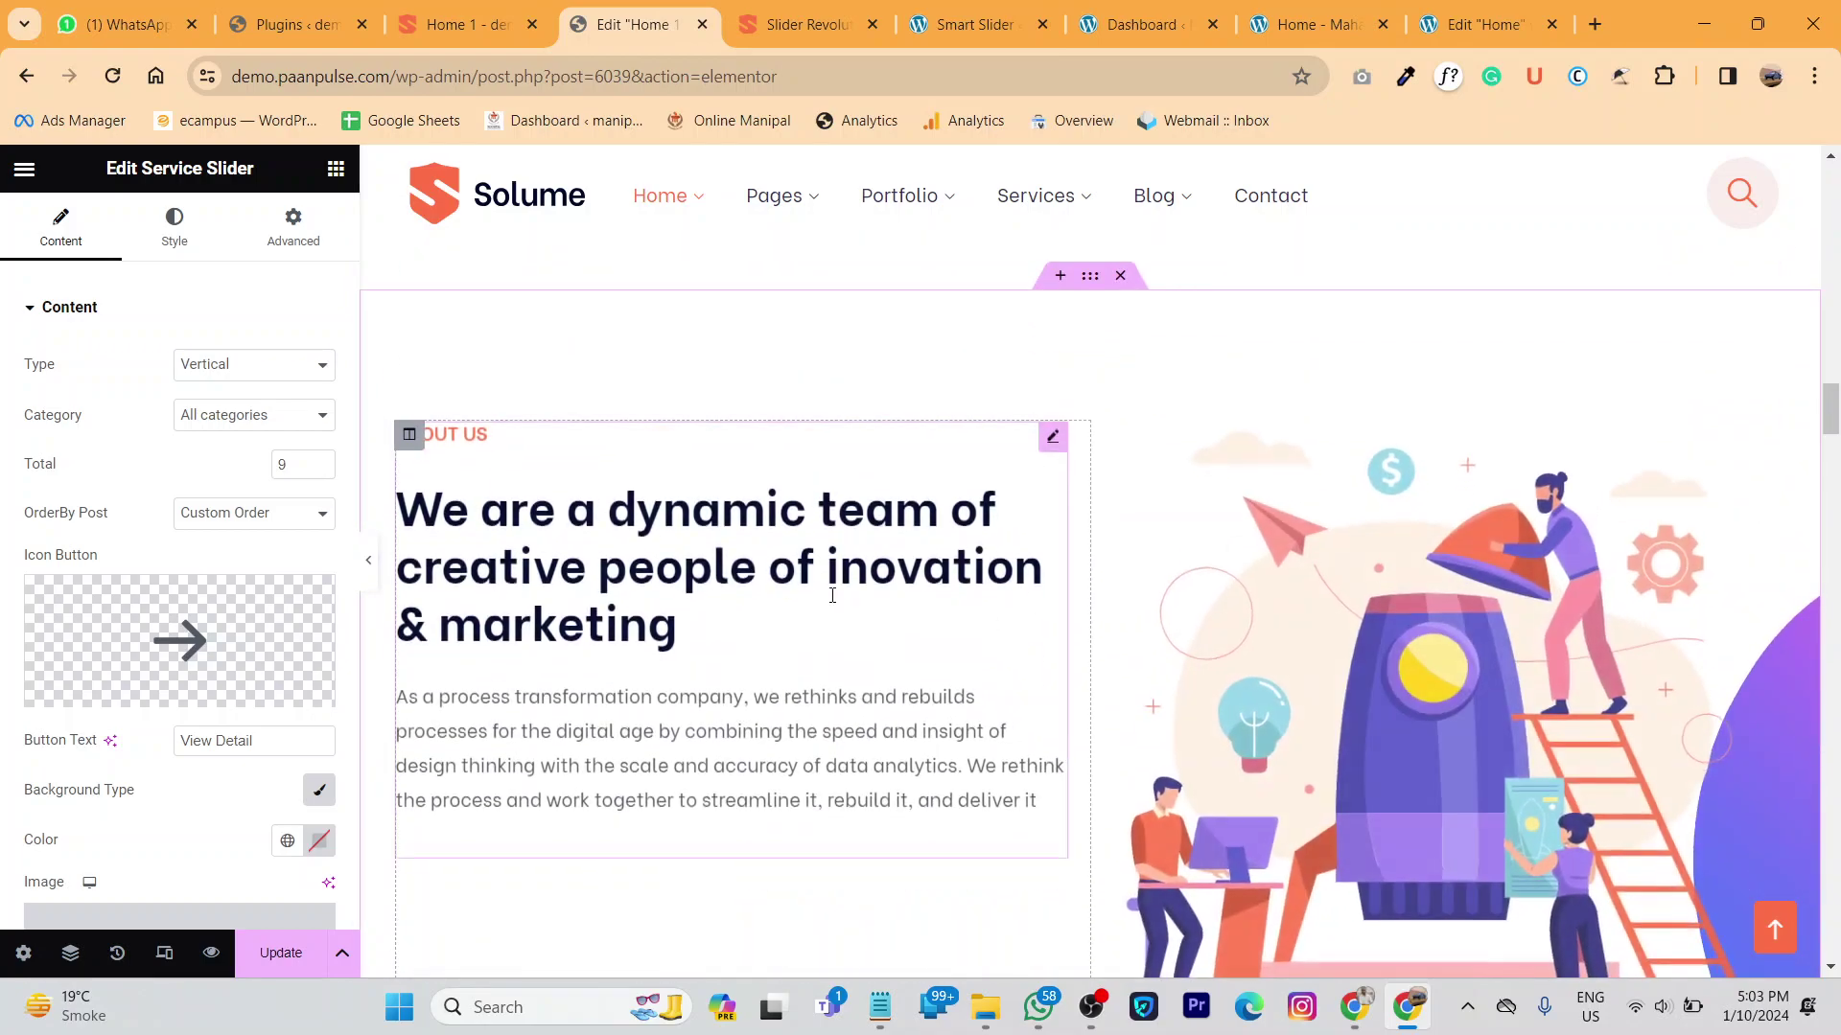
click(784, 585)
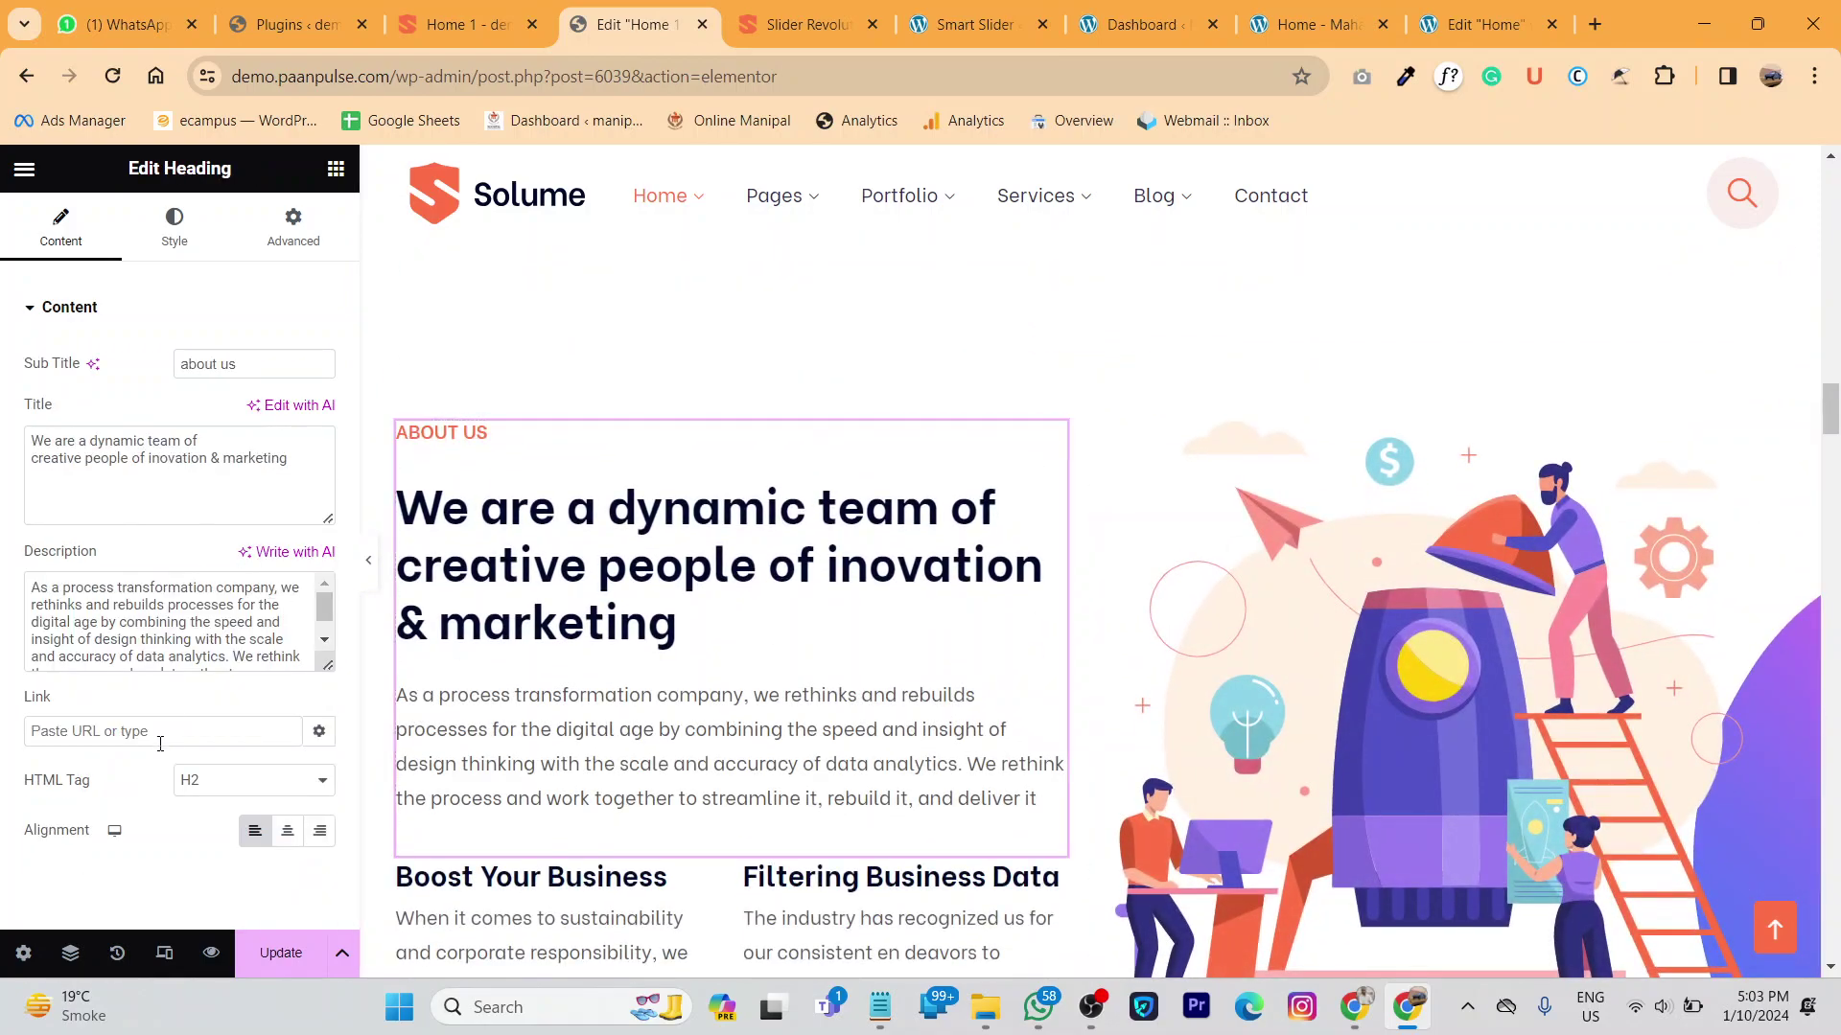
click(1341, 654)
scroll(1341, 655, down, 3)
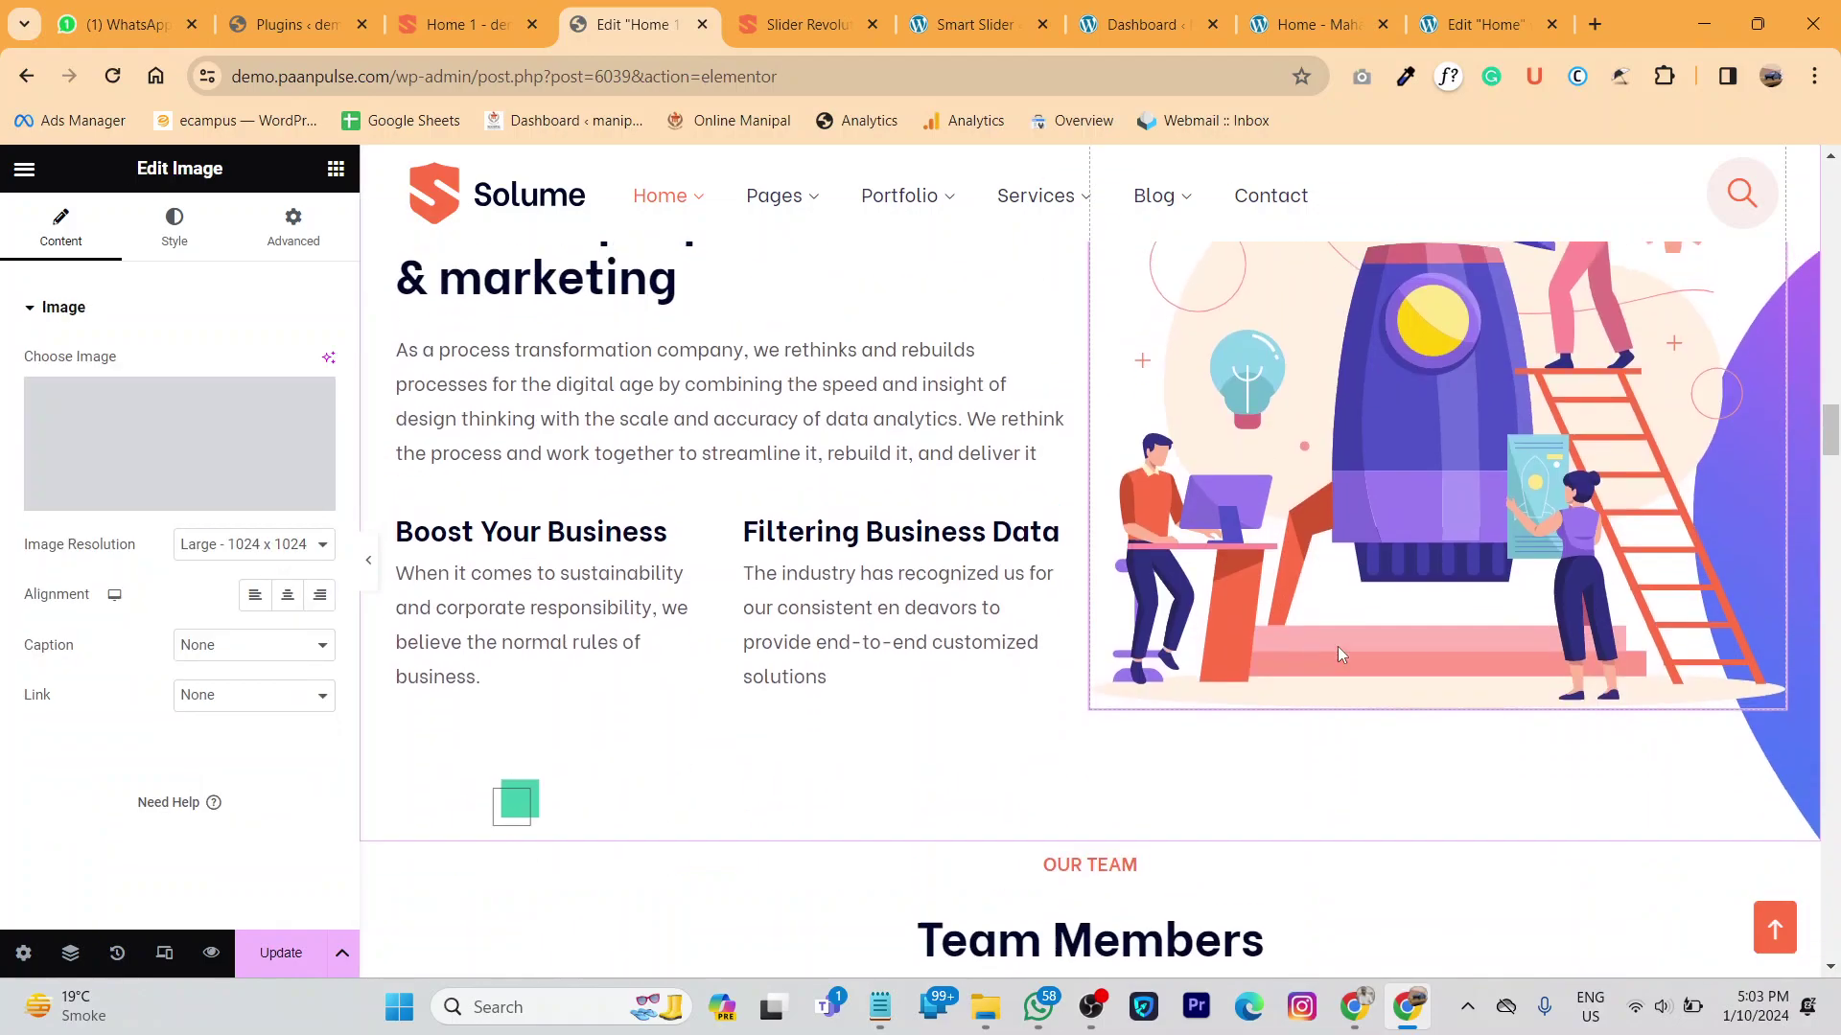
scroll(1122, 546, up, 3)
scroll(1103, 527, up, 1)
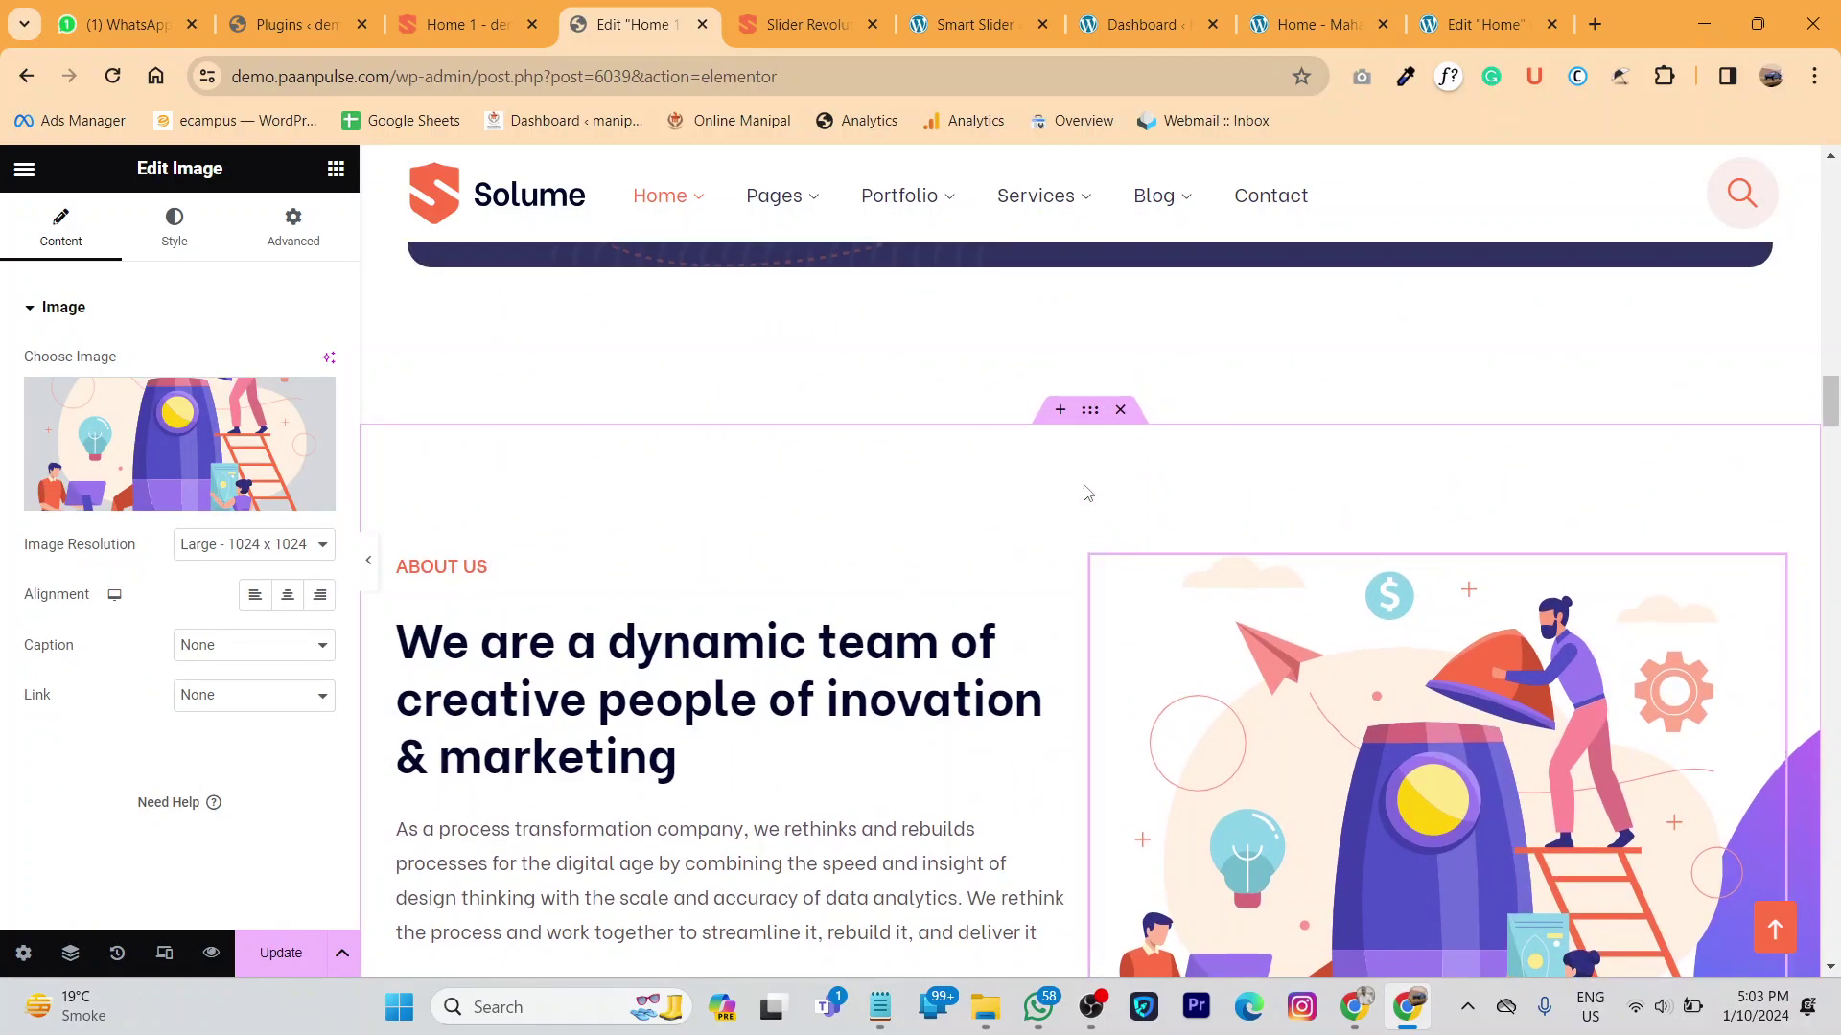
- Show the About Us section's background: Full, Bottom Left, No-repeat, Contain
click(1086, 419)
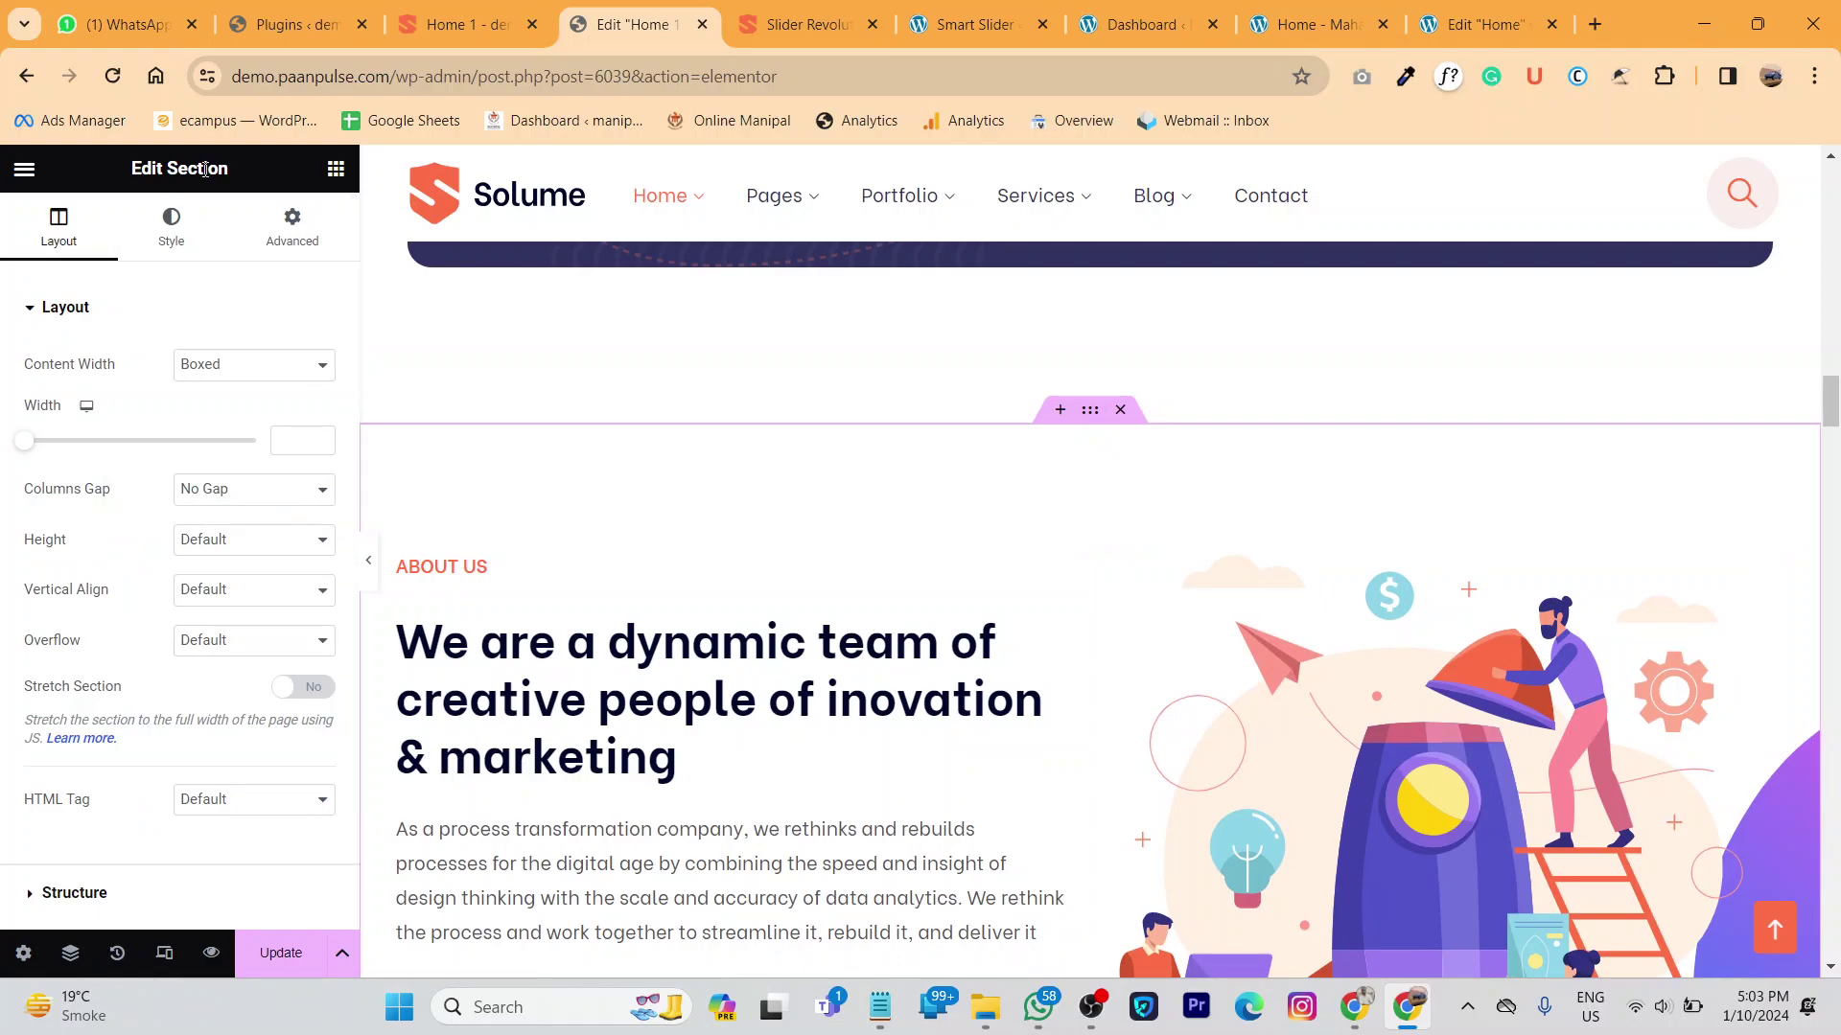
click(172, 230)
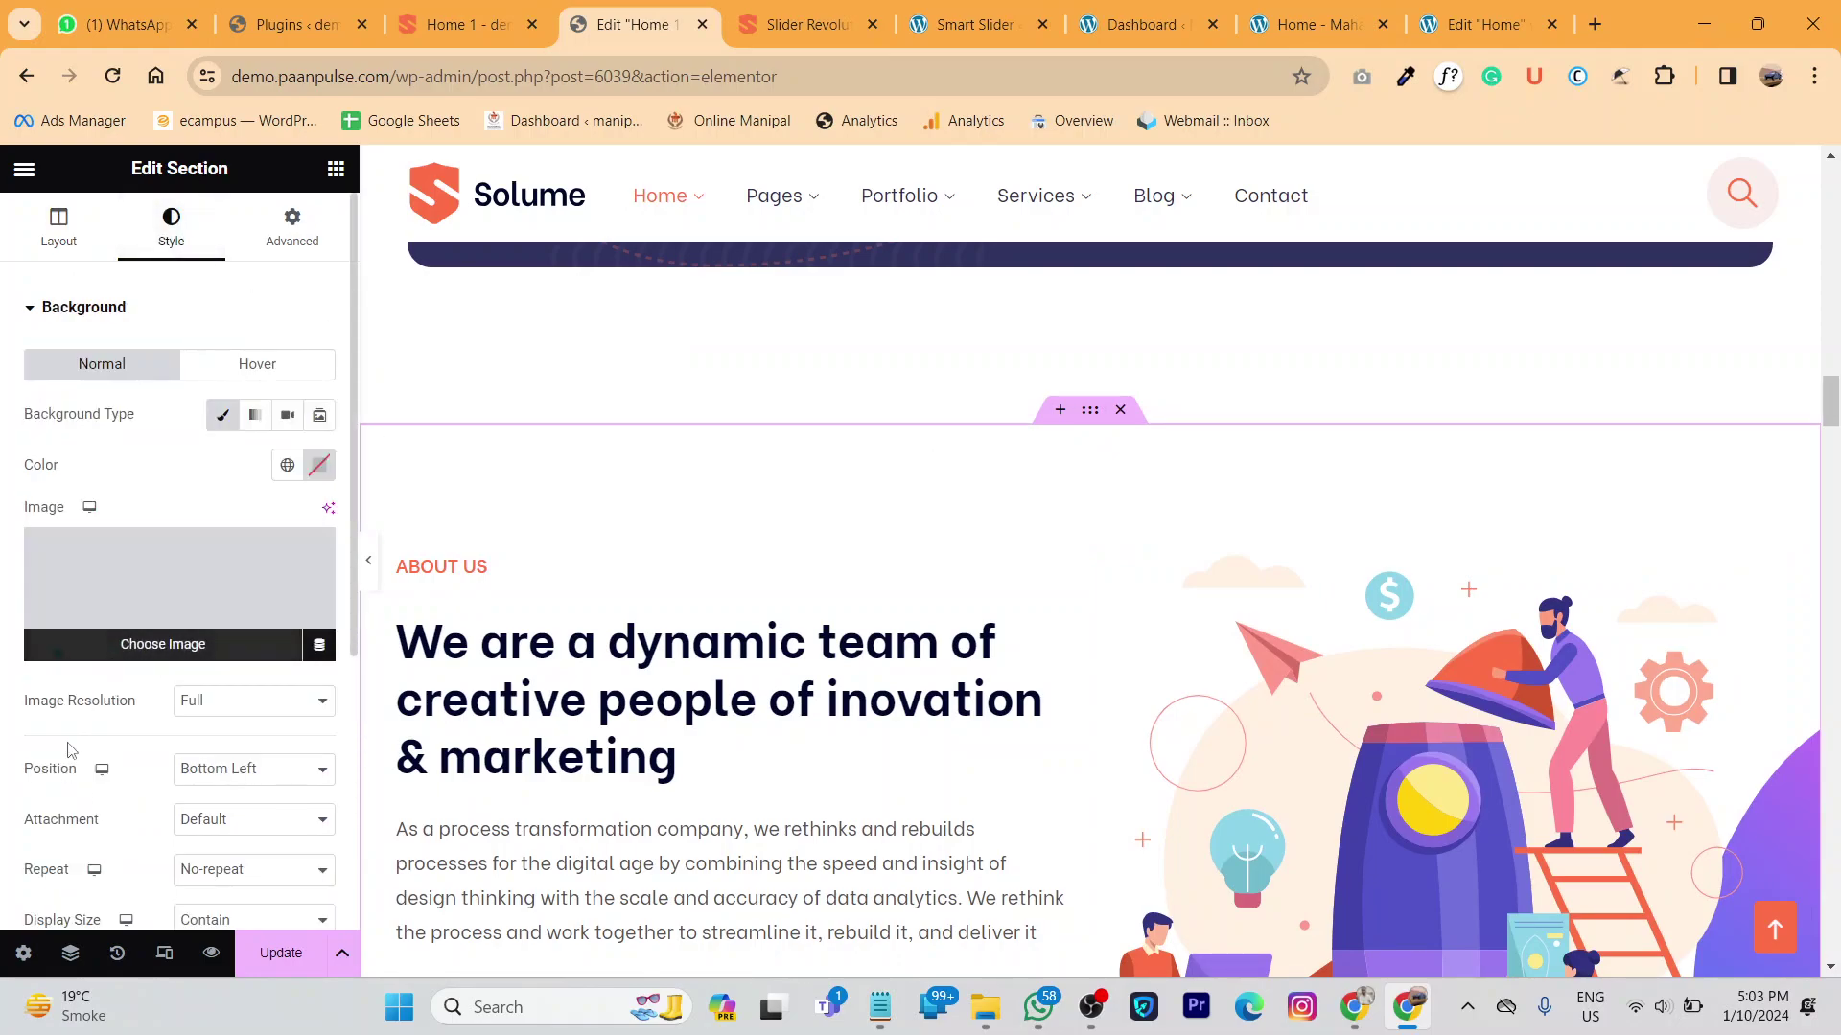
scroll(226, 642, up, 2)
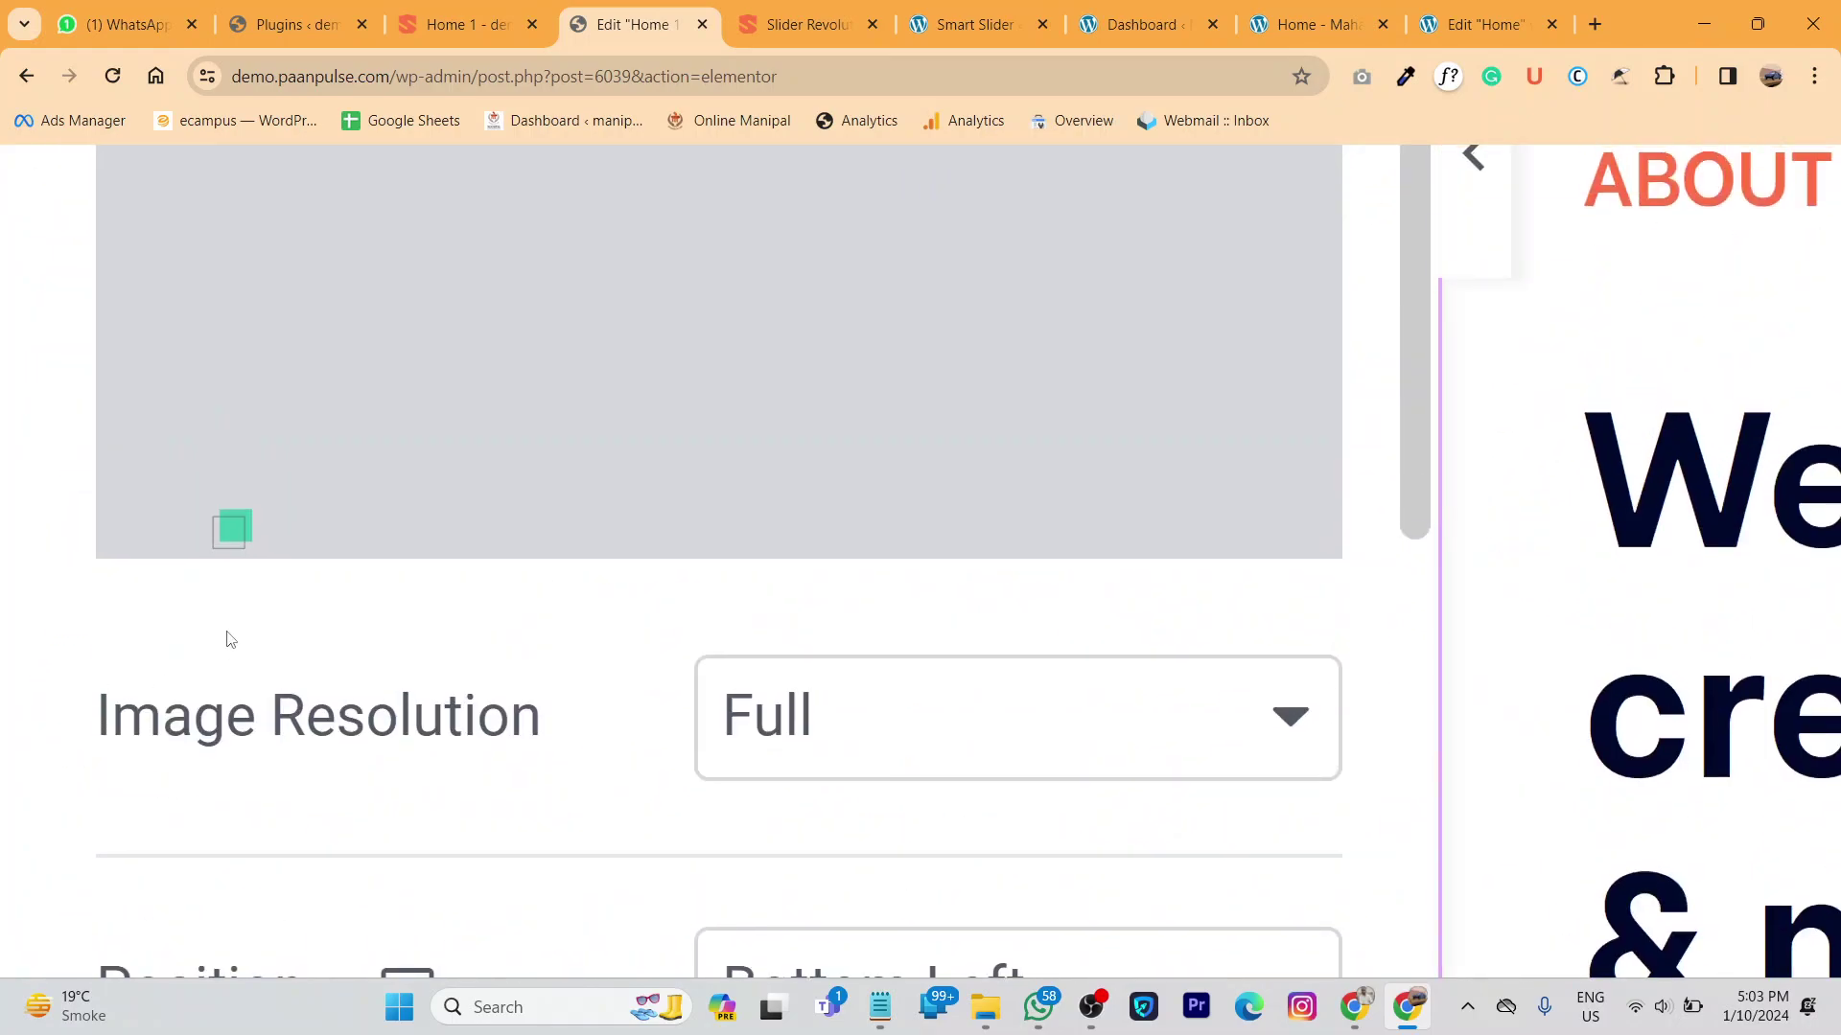
key(ctrl+minus)
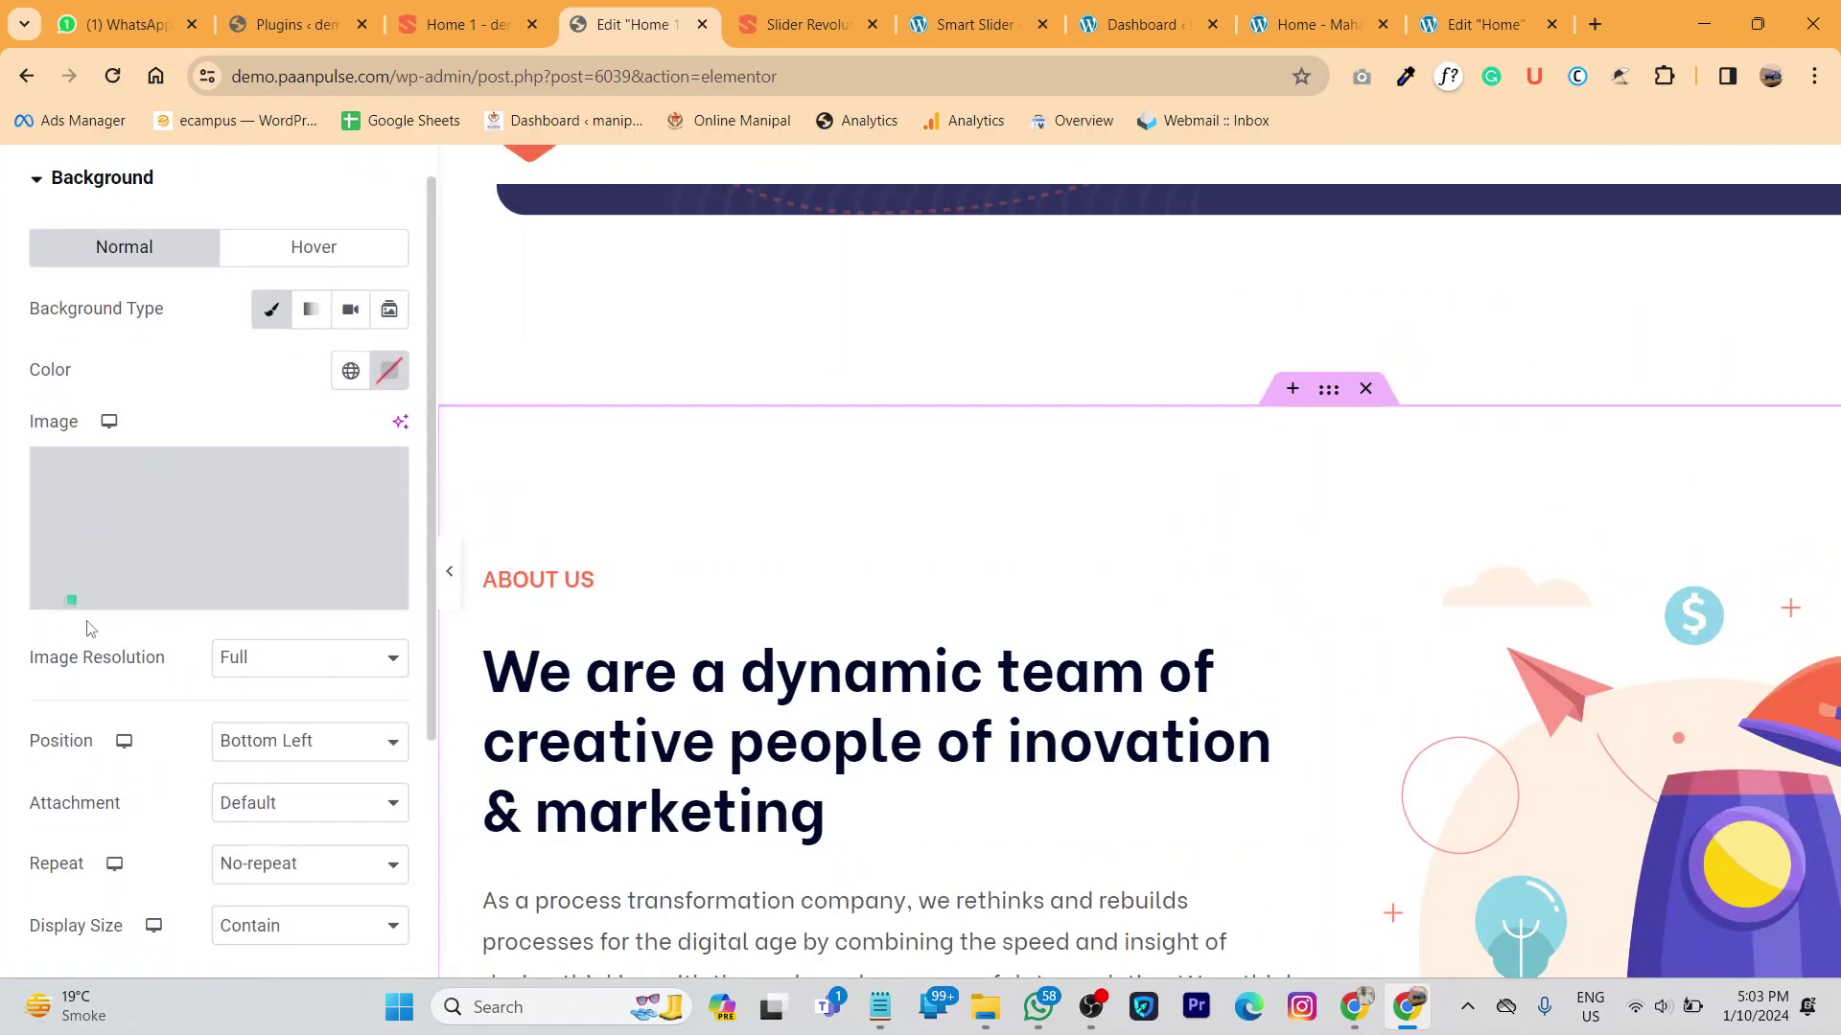
- Open the case-studies Portfolio Filter: Template 1, 6 items, 3 columns, ID ascending
right_click(1185, 564)
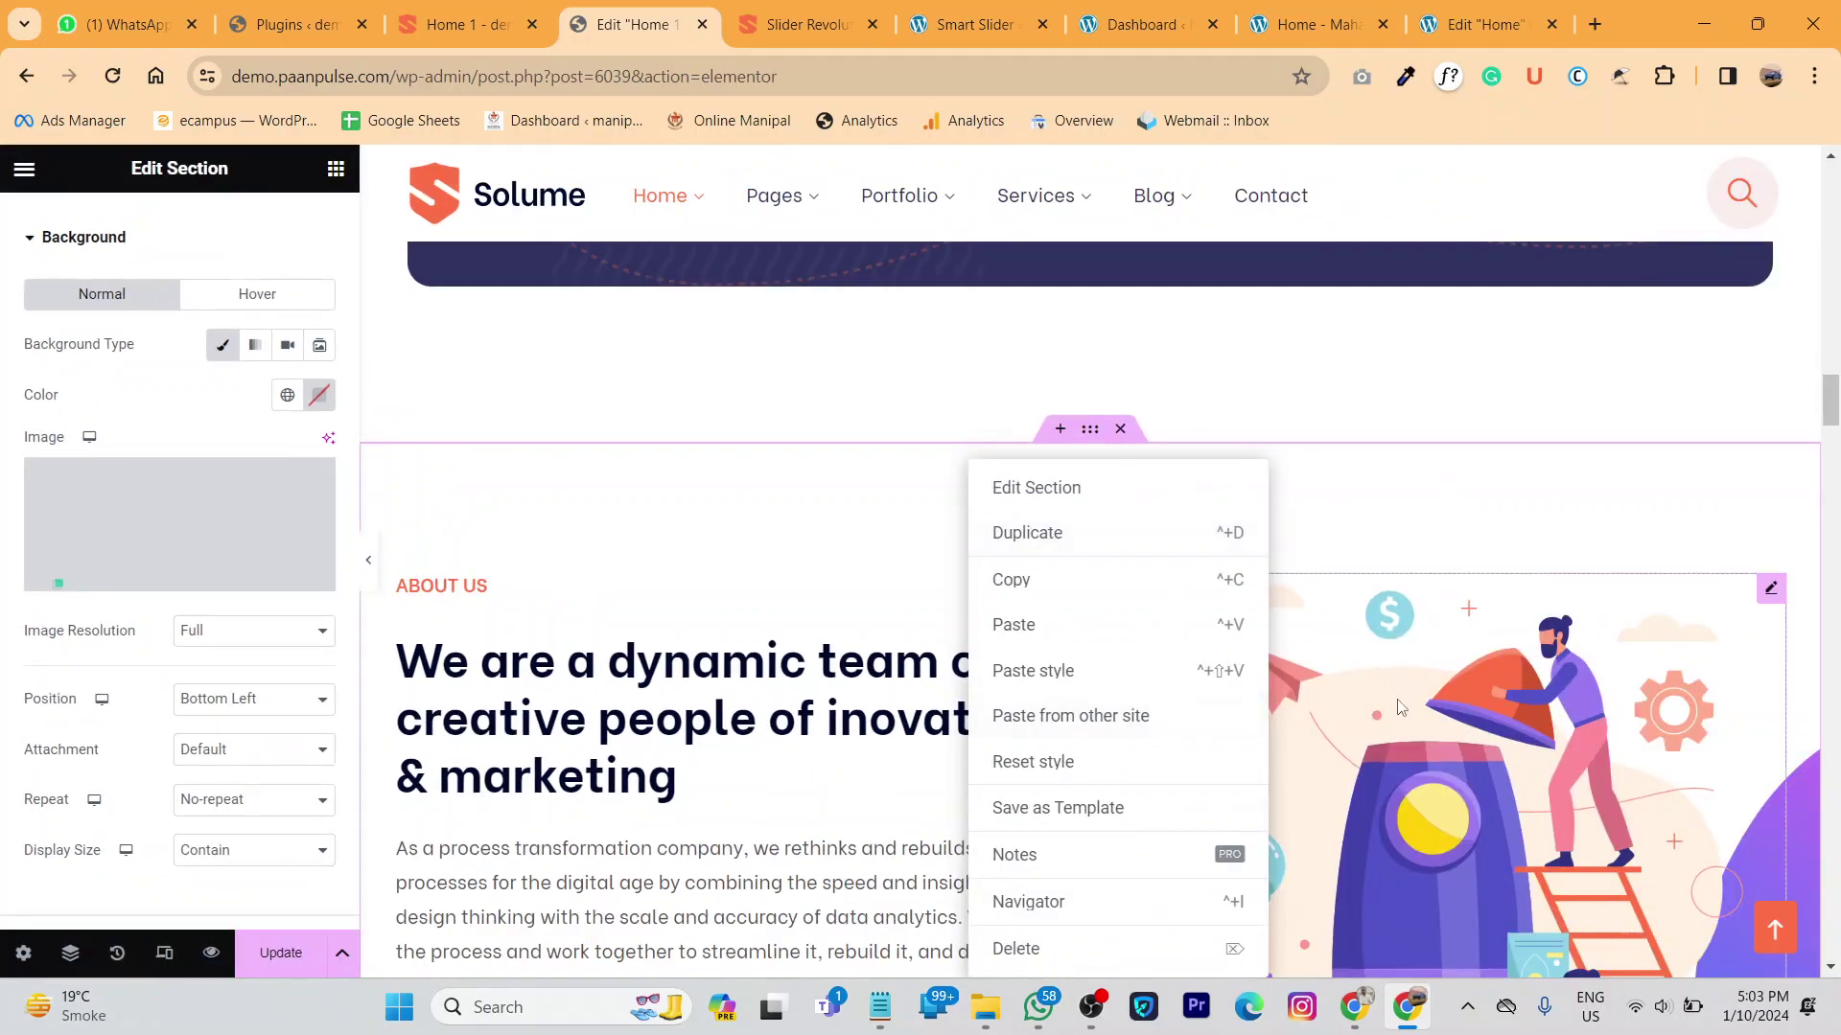
scroll(1398, 708, down, 10)
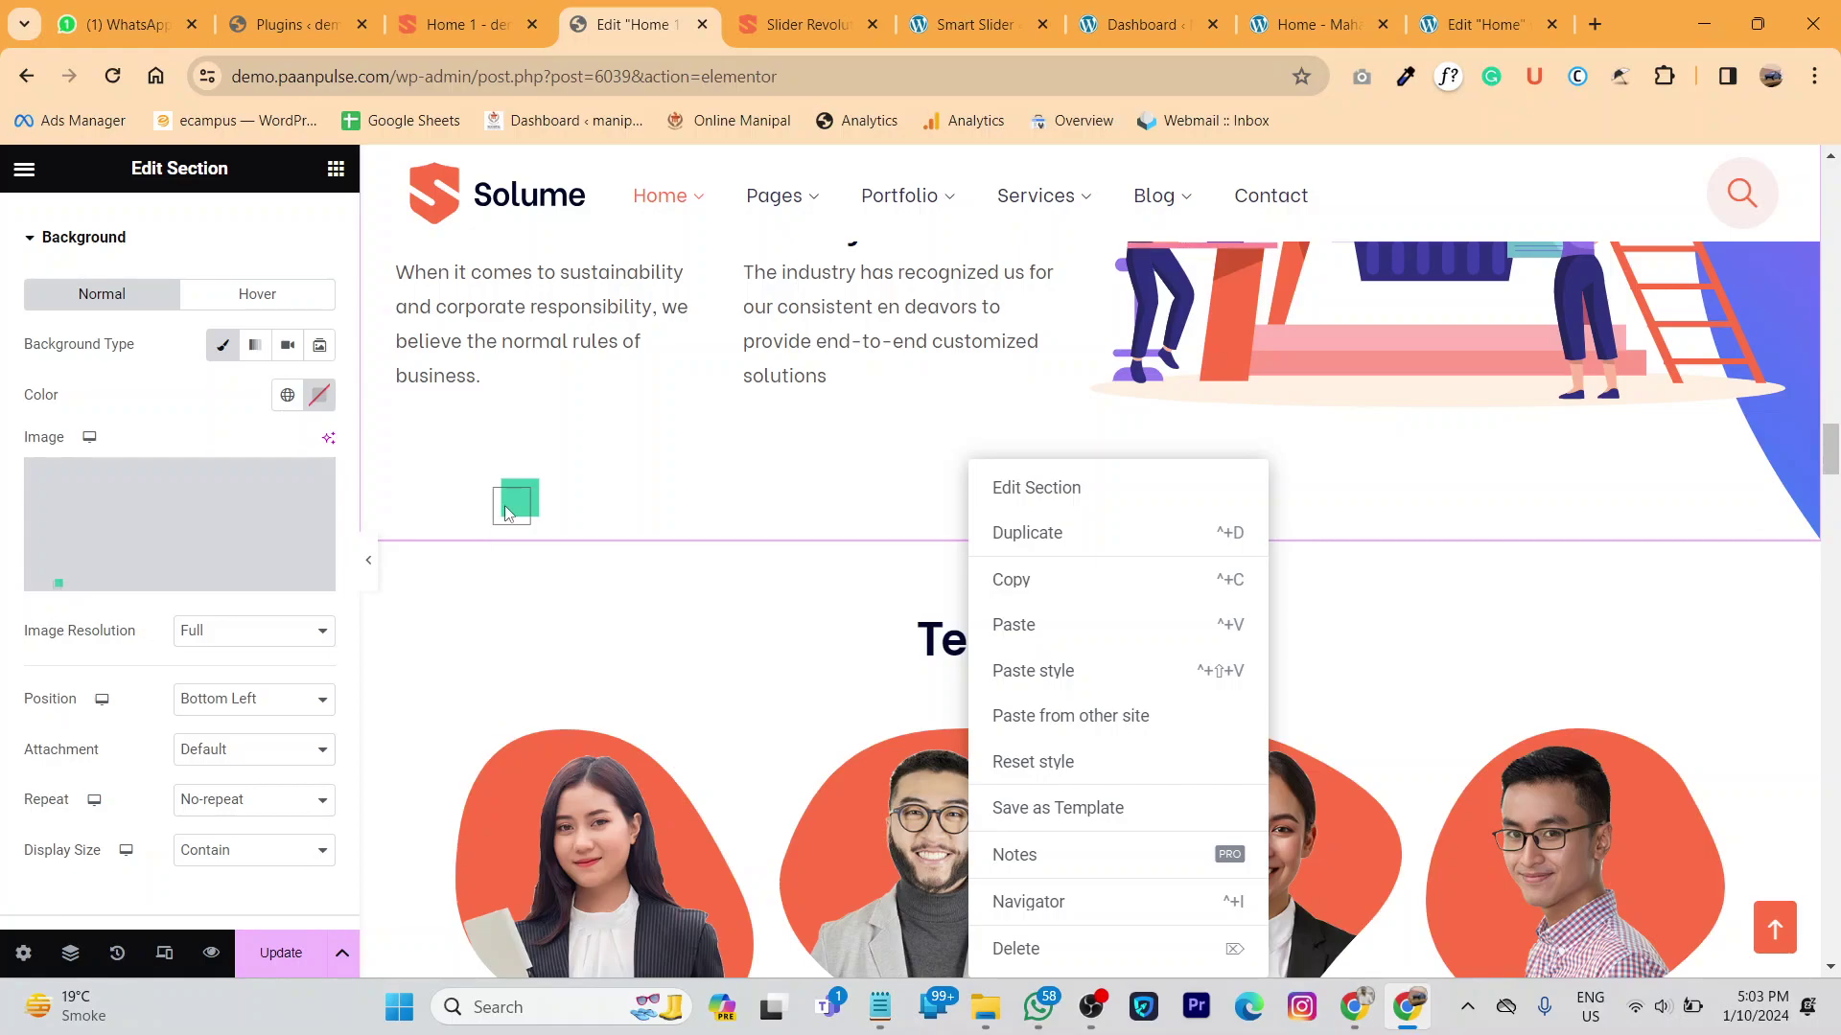
mouse_move(219, 587)
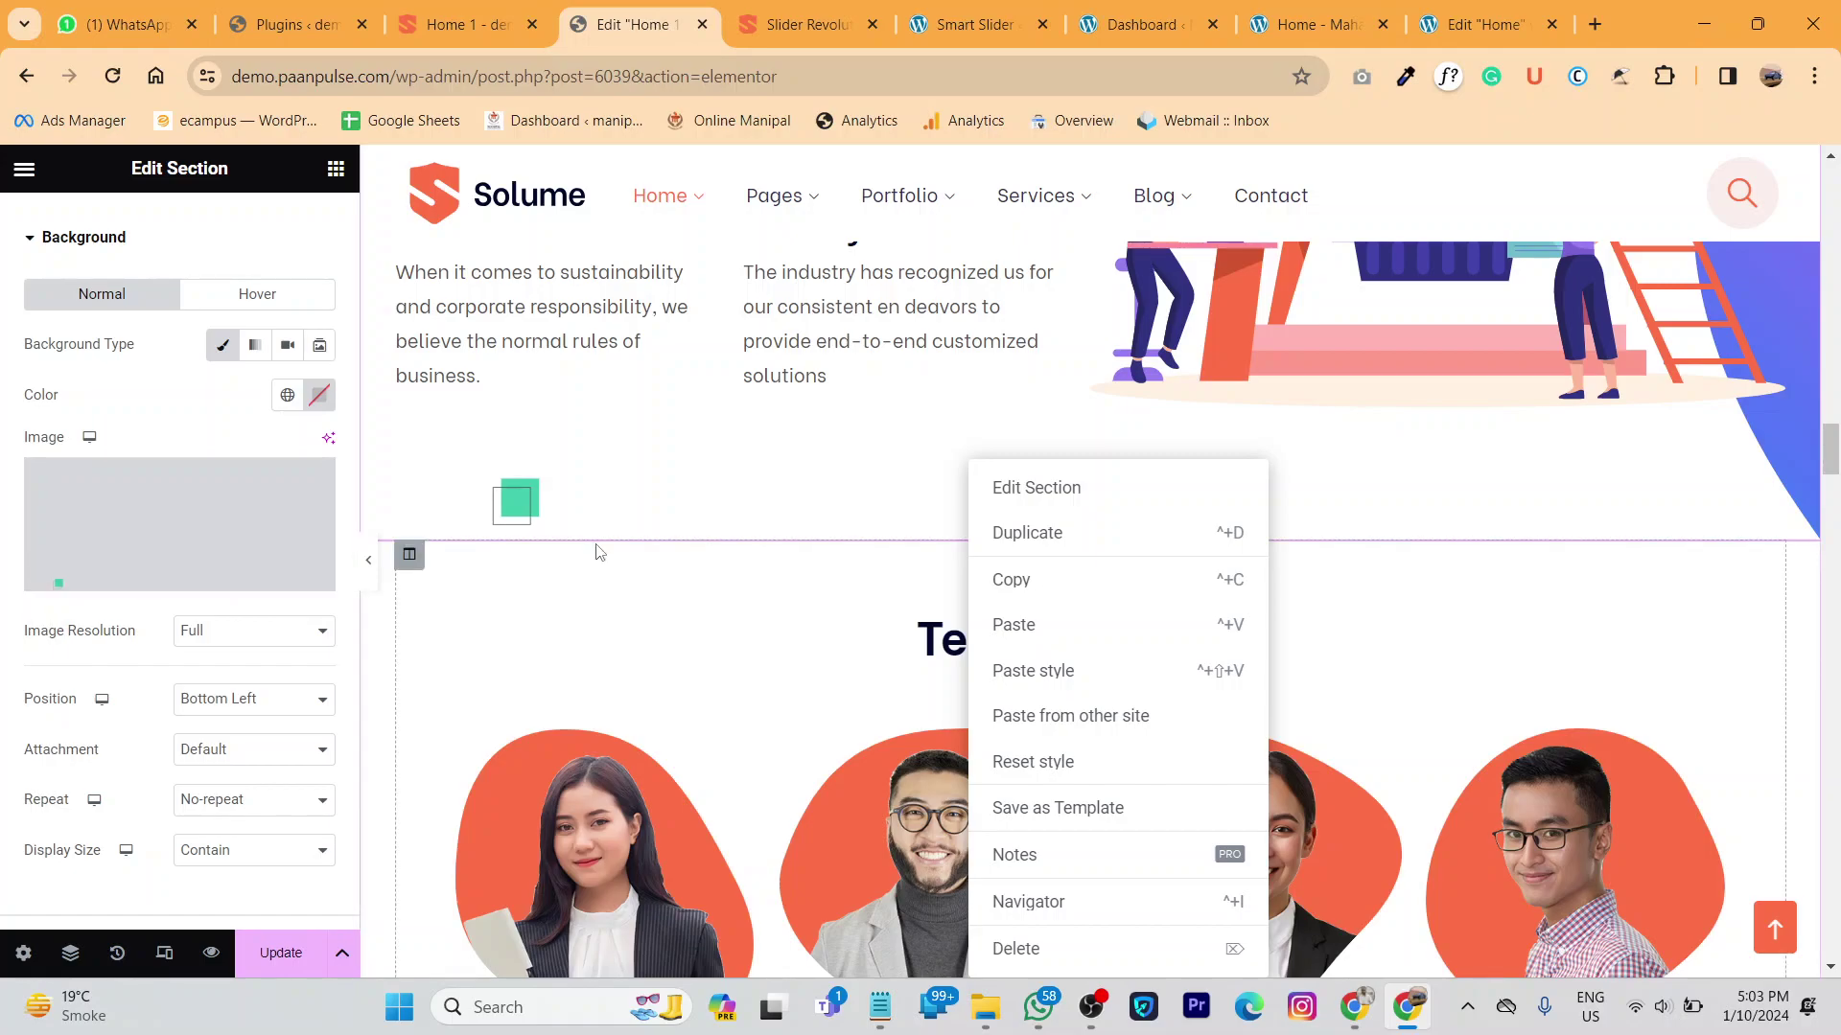
scroll(598, 553, down, 6)
scroll(1289, 517, down, 5)
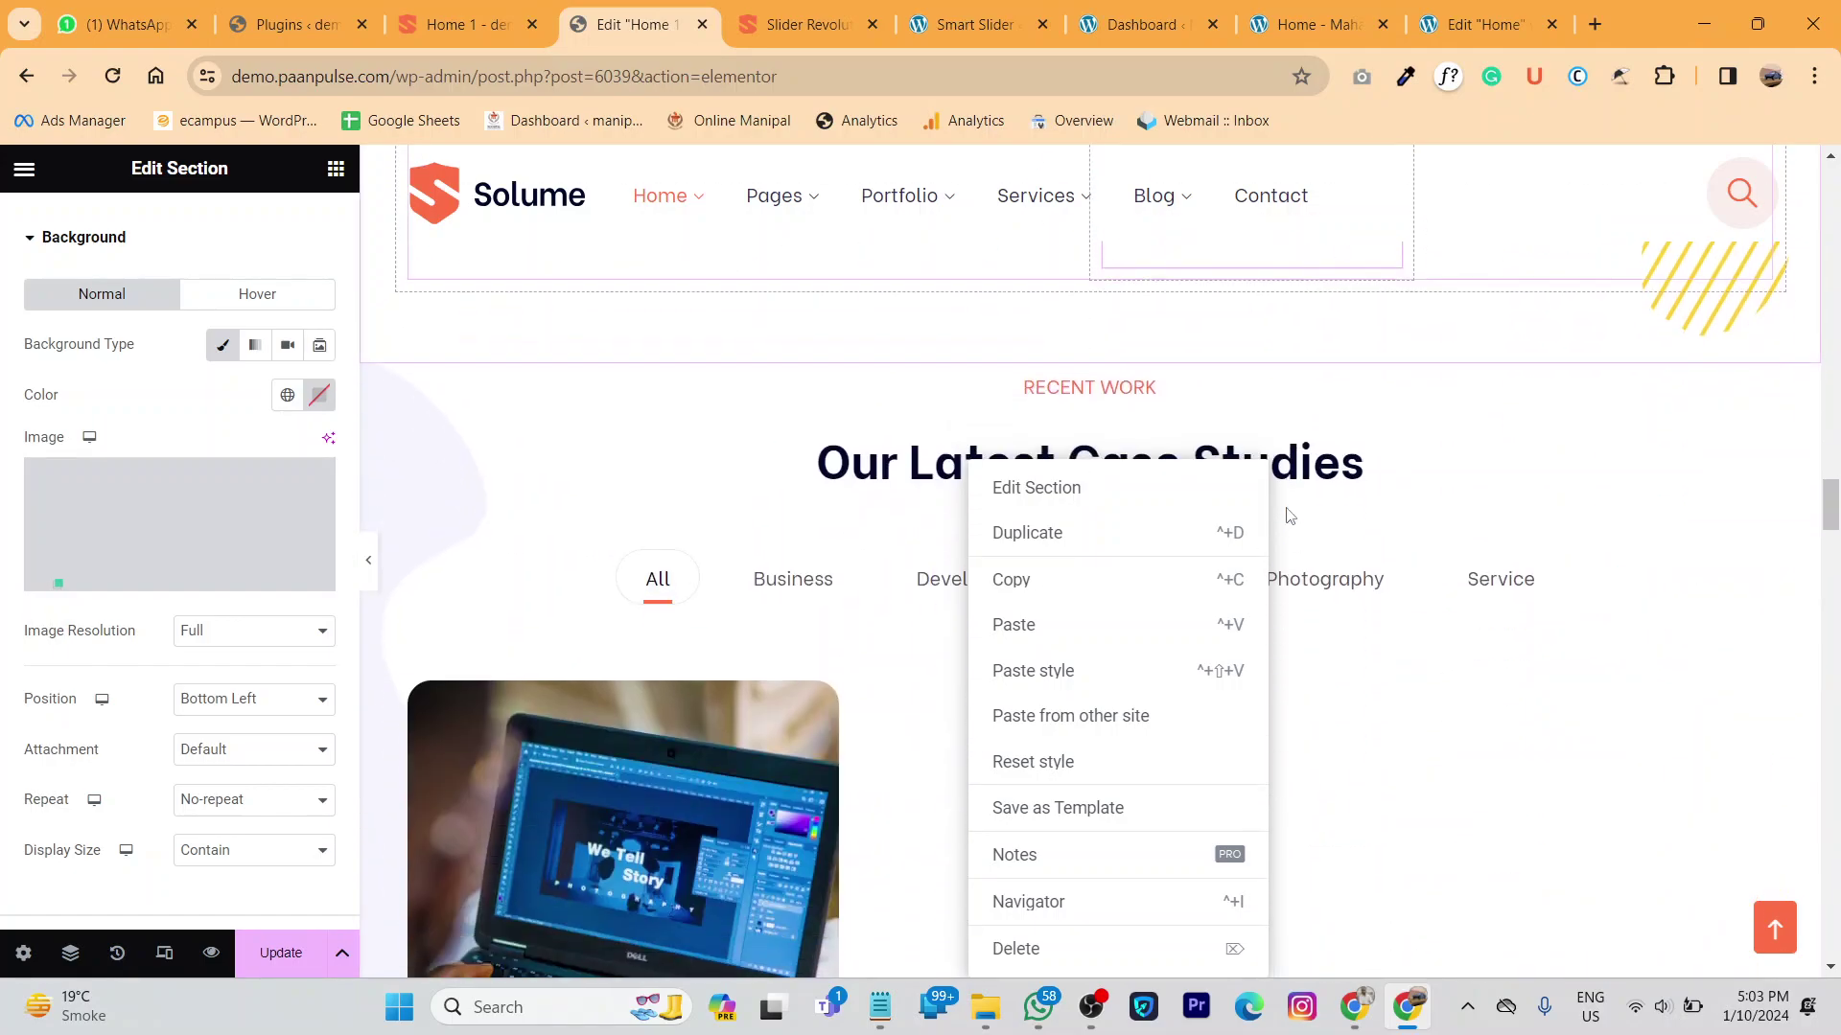
scroll(1290, 516, down, 2)
click(1165, 394)
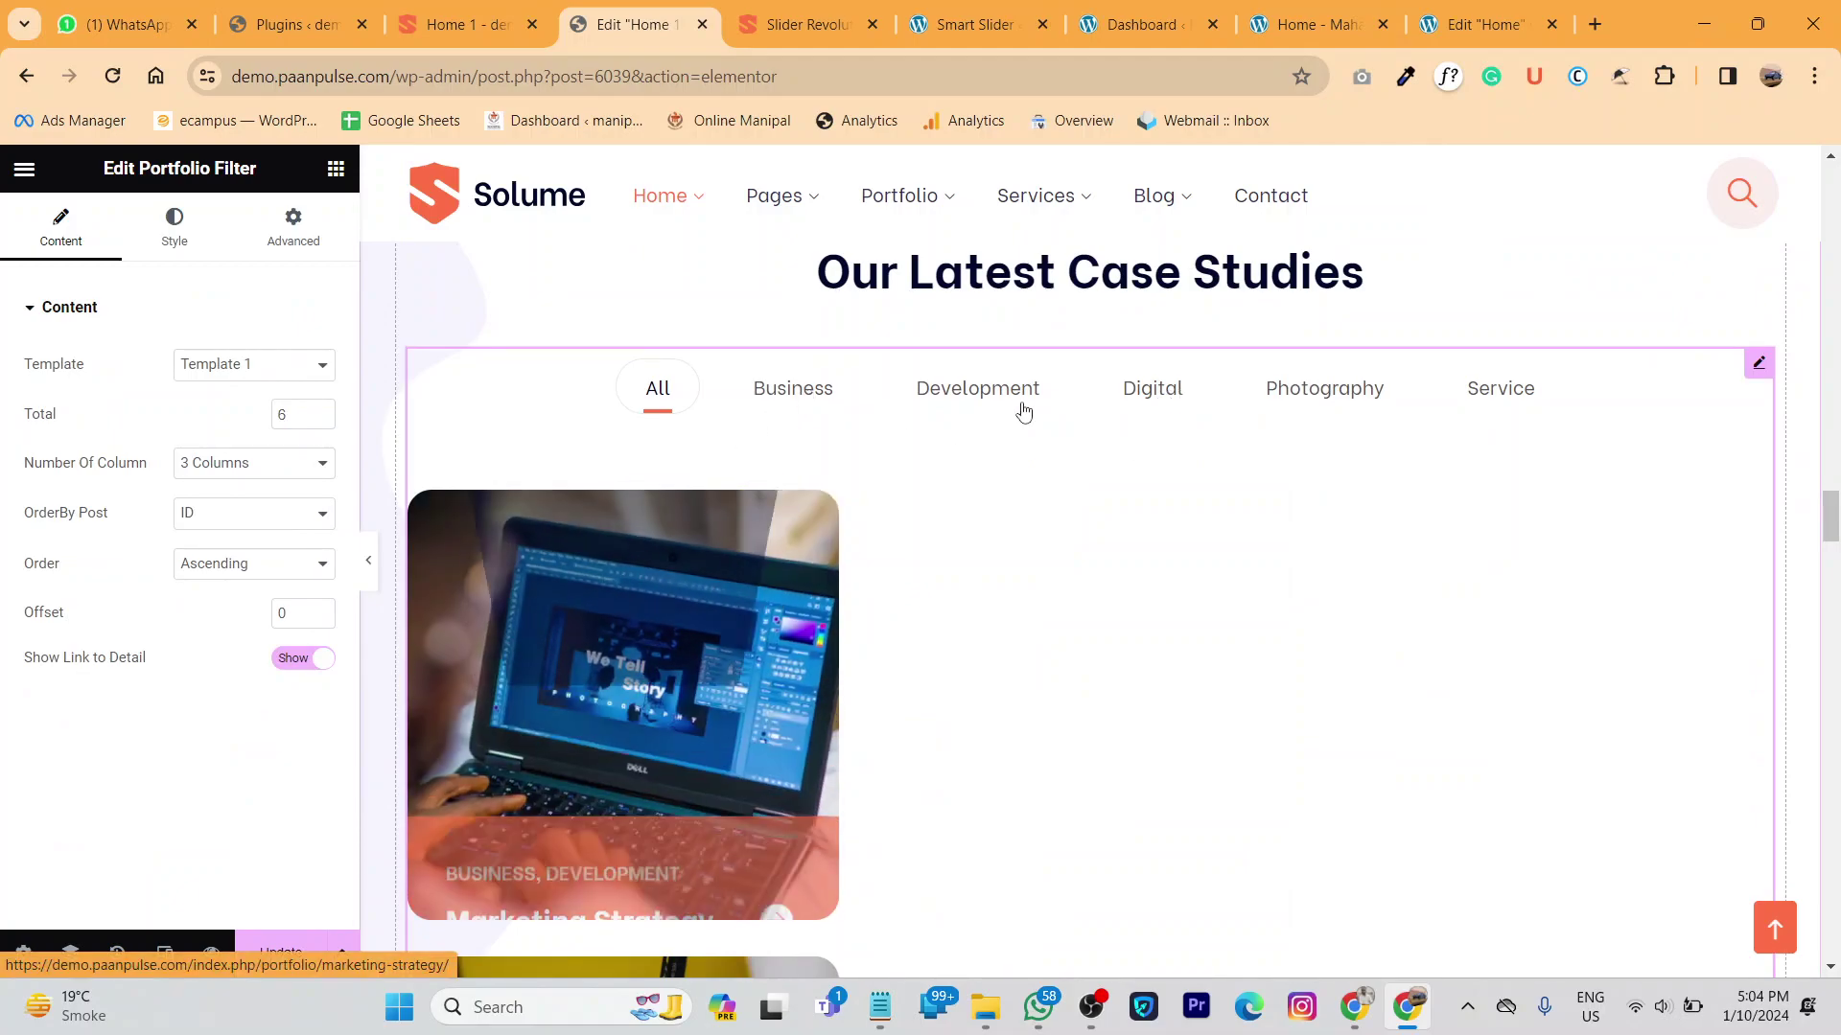
scroll(1022, 412, up, 1)
scroll(804, 506, down, 12)
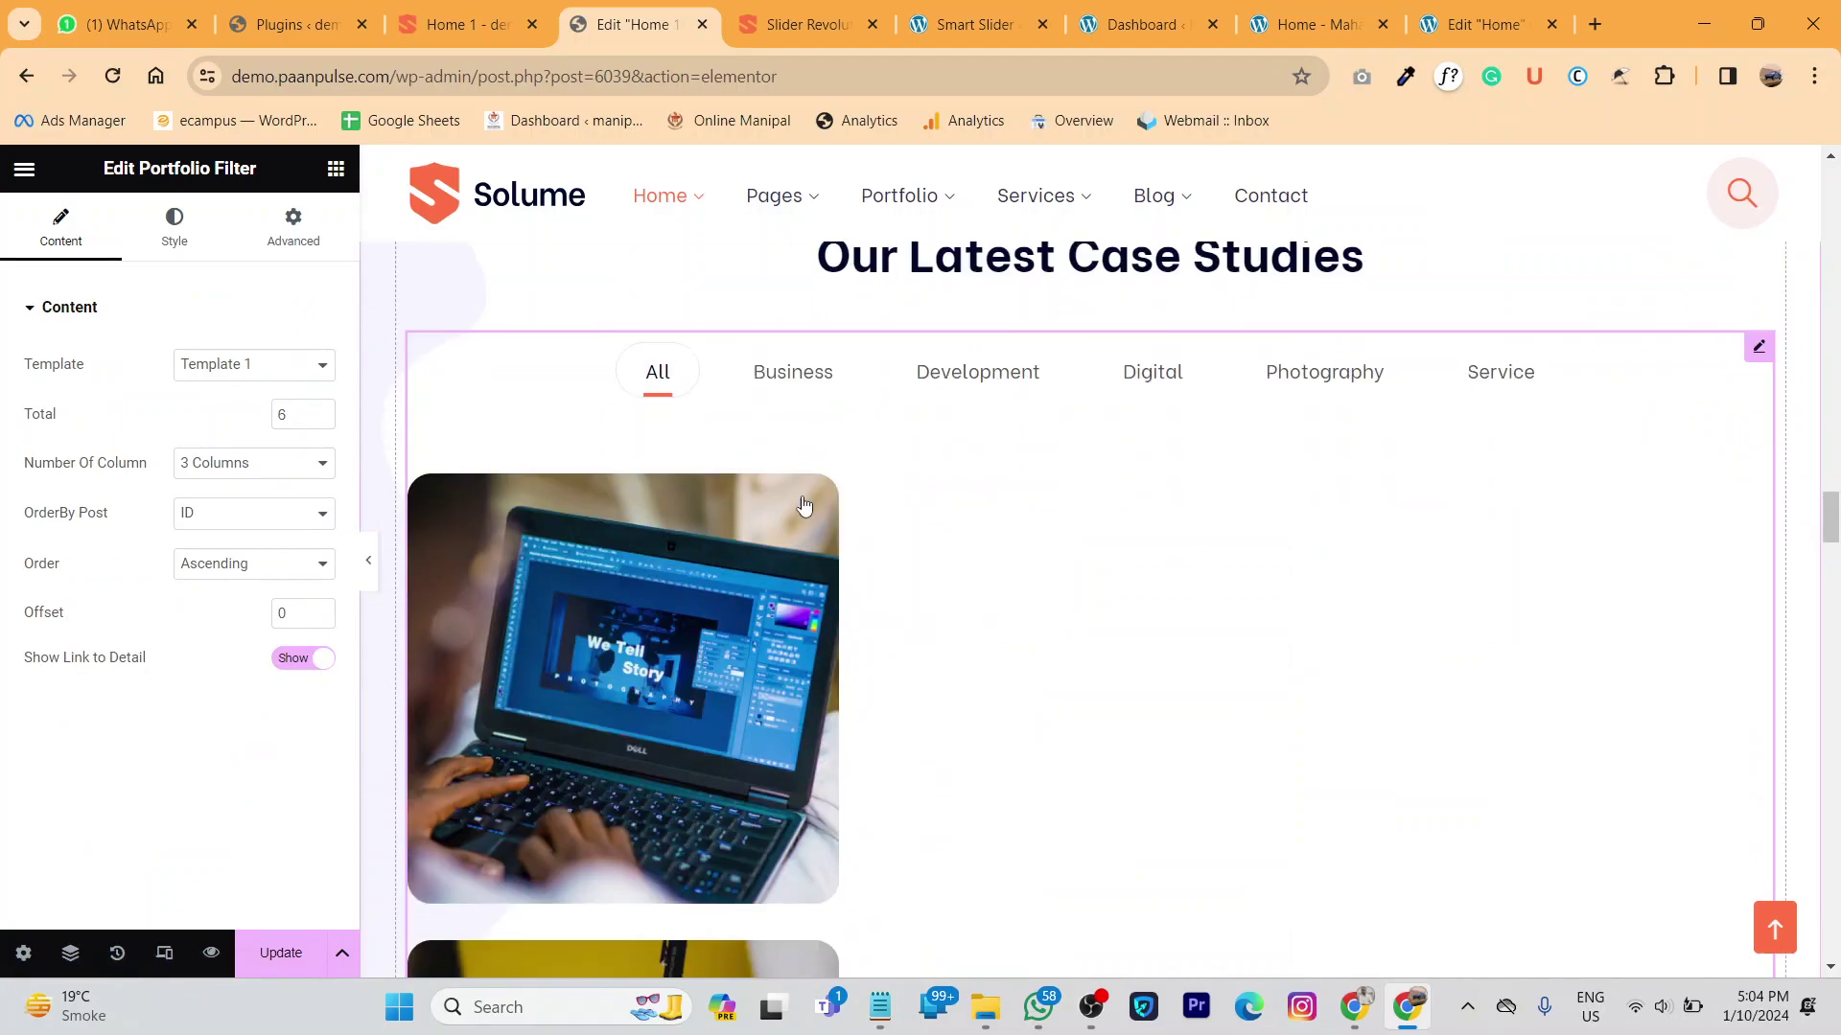
click(820, 9)
drag(469, 24, 637, 24)
scroll(747, 403, down, 8)
scroll(747, 403, down, 10)
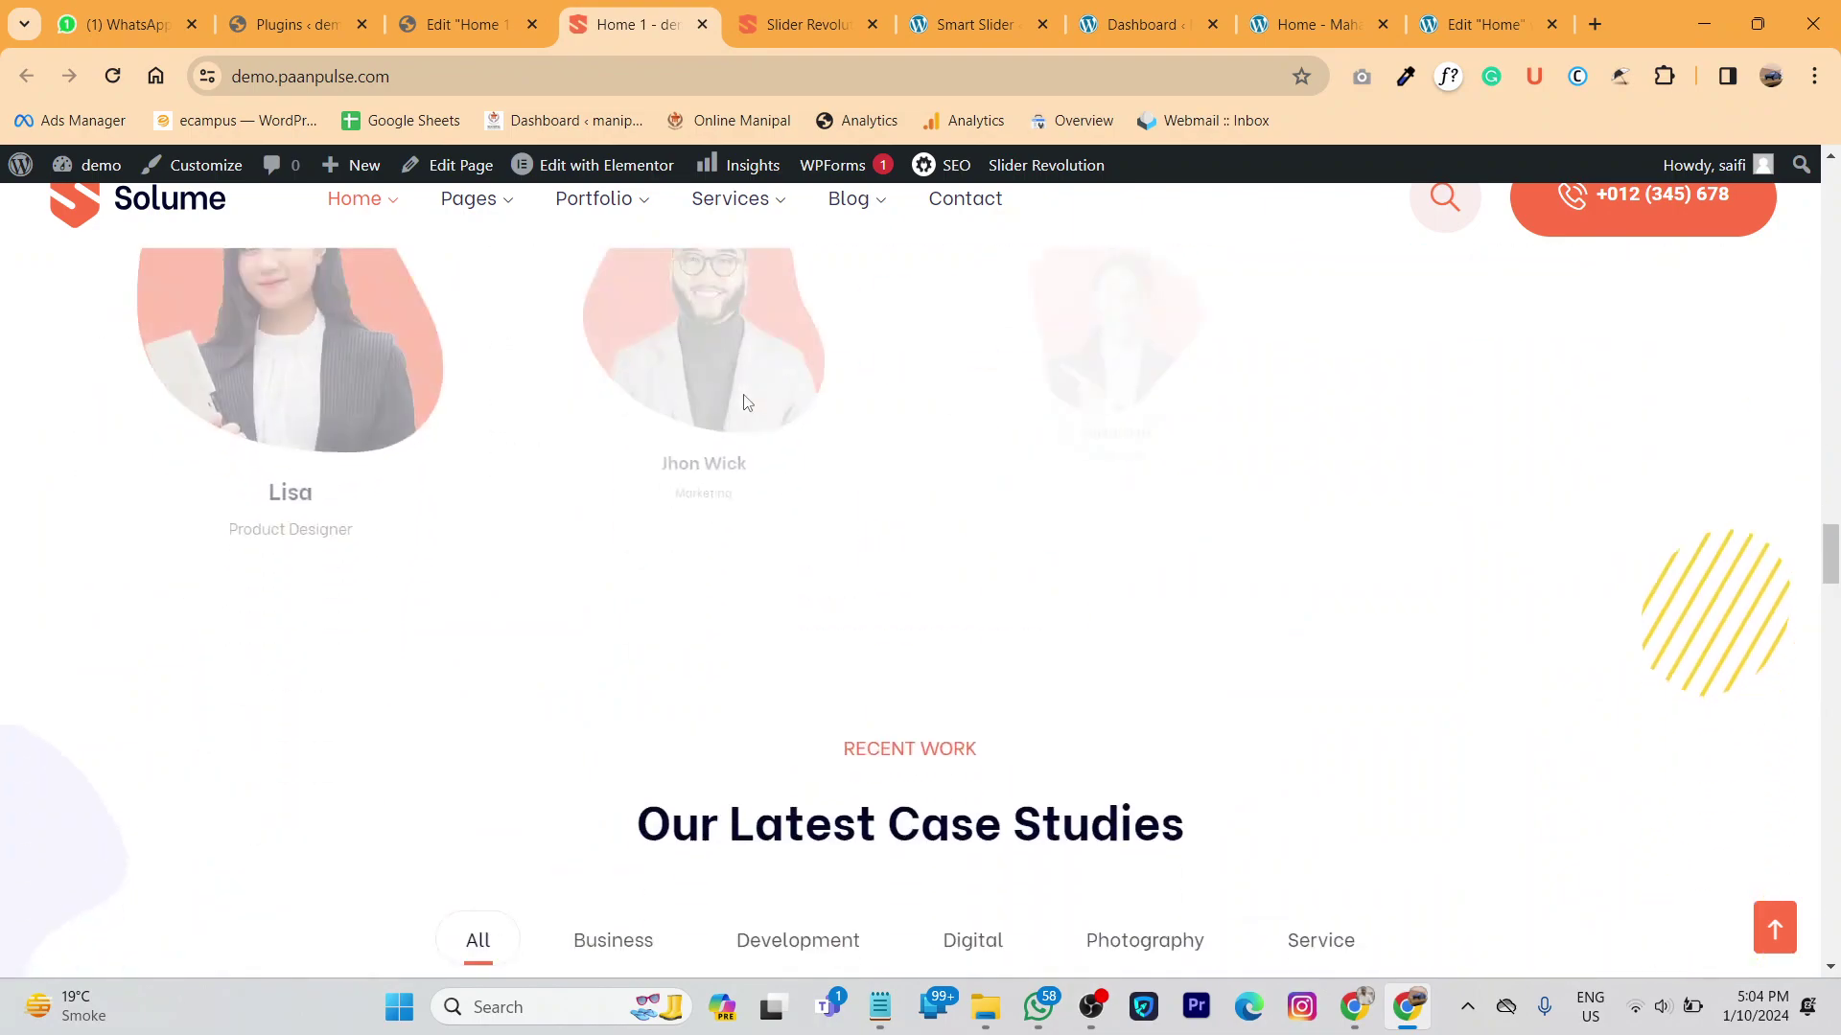
scroll(744, 394, up, 4)
click(460, 24)
scroll(860, 824, up, 10)
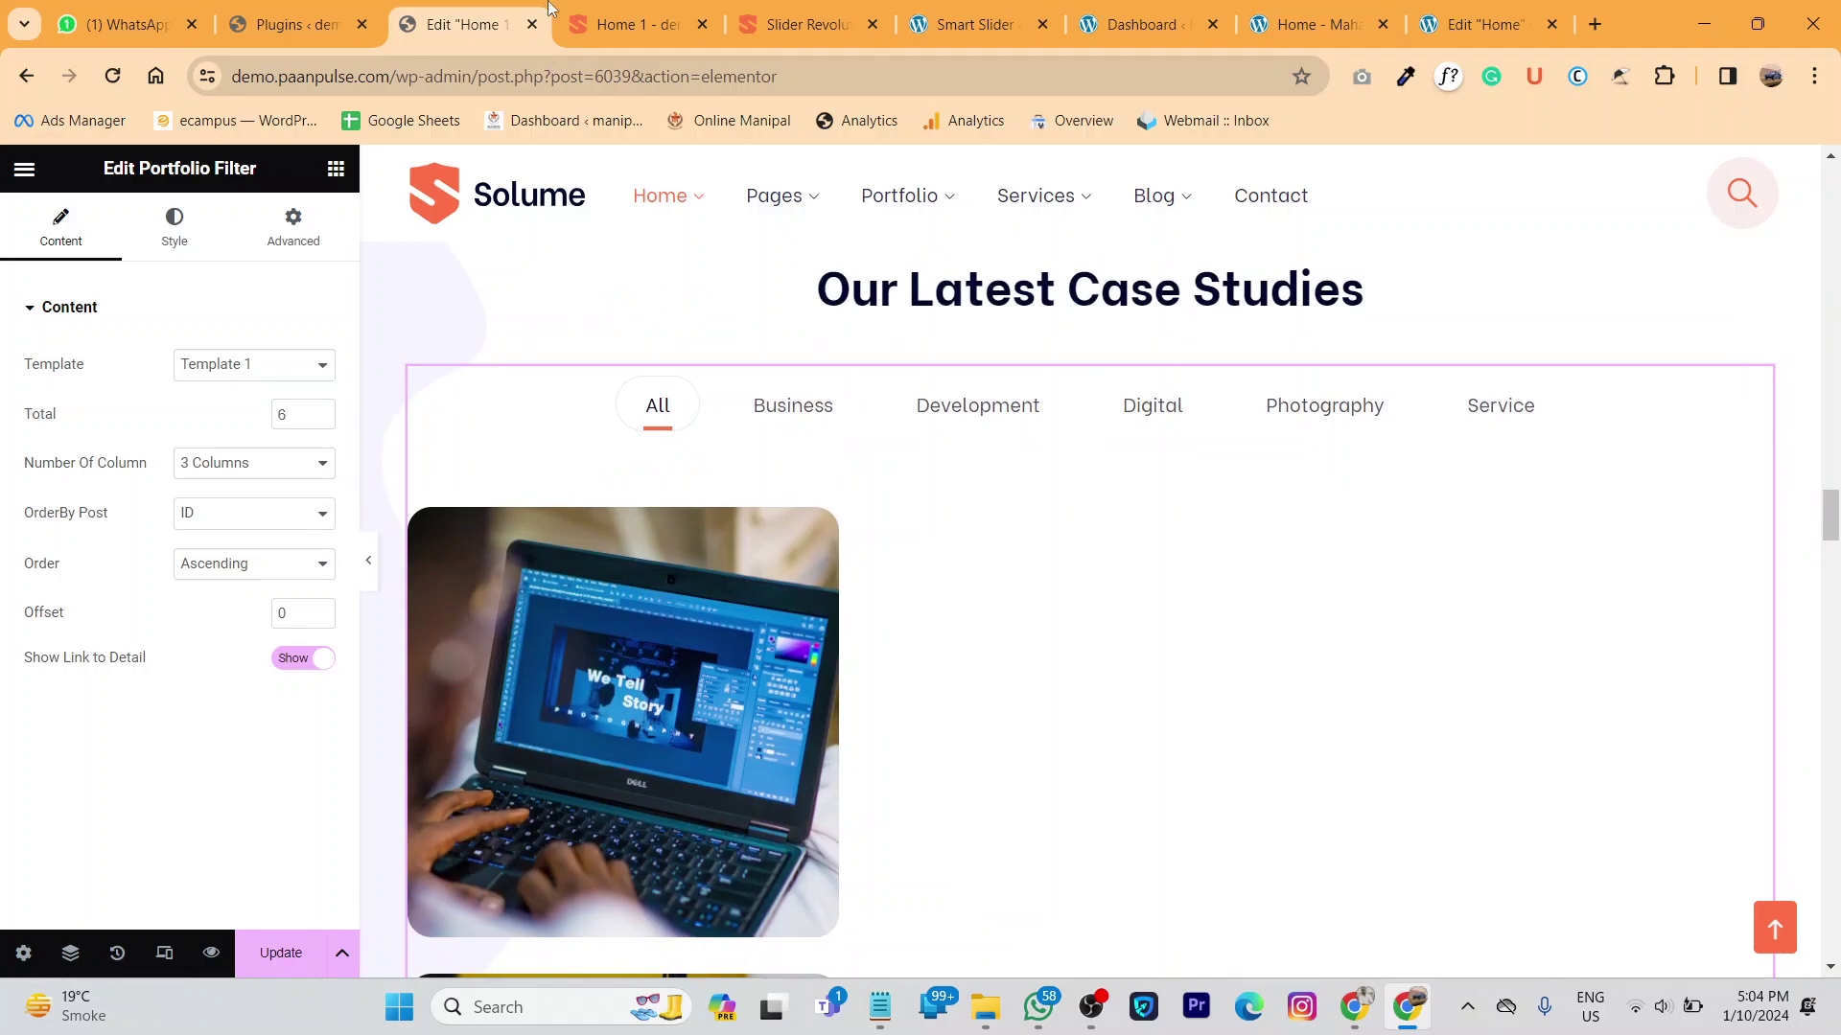
click(603, 26)
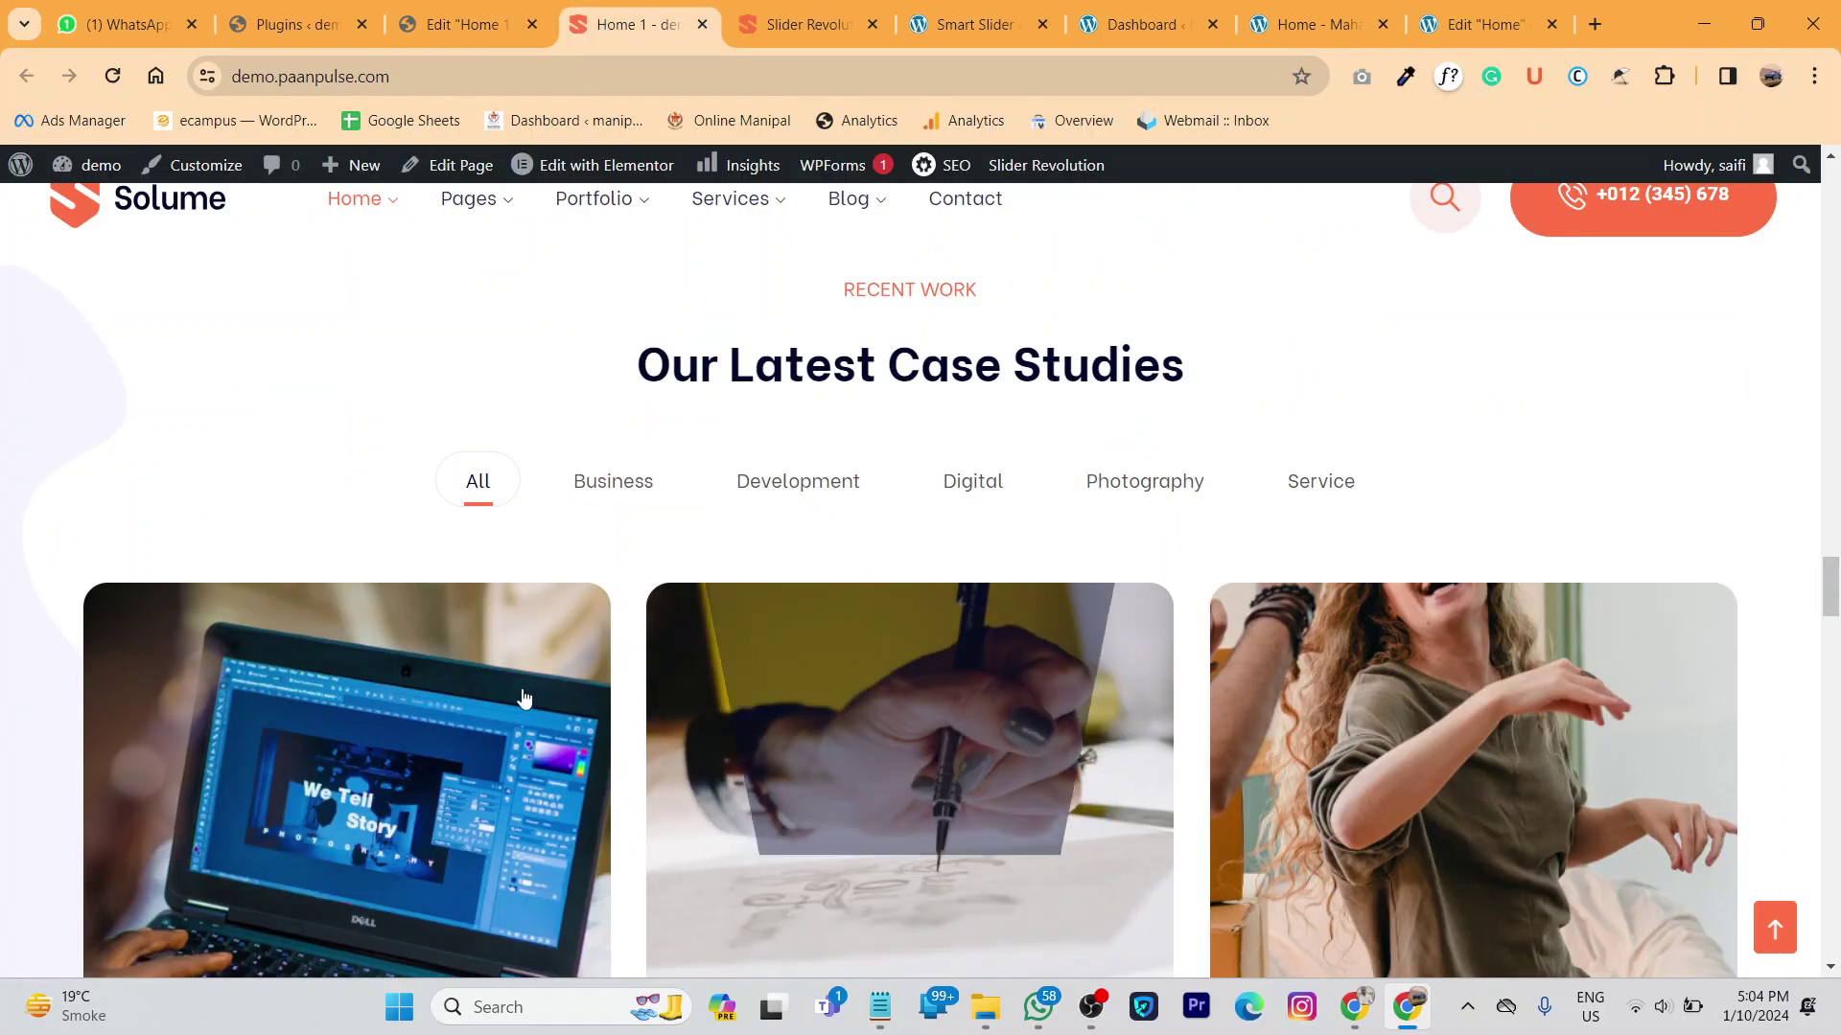
scroll(609, 519, down, 1)
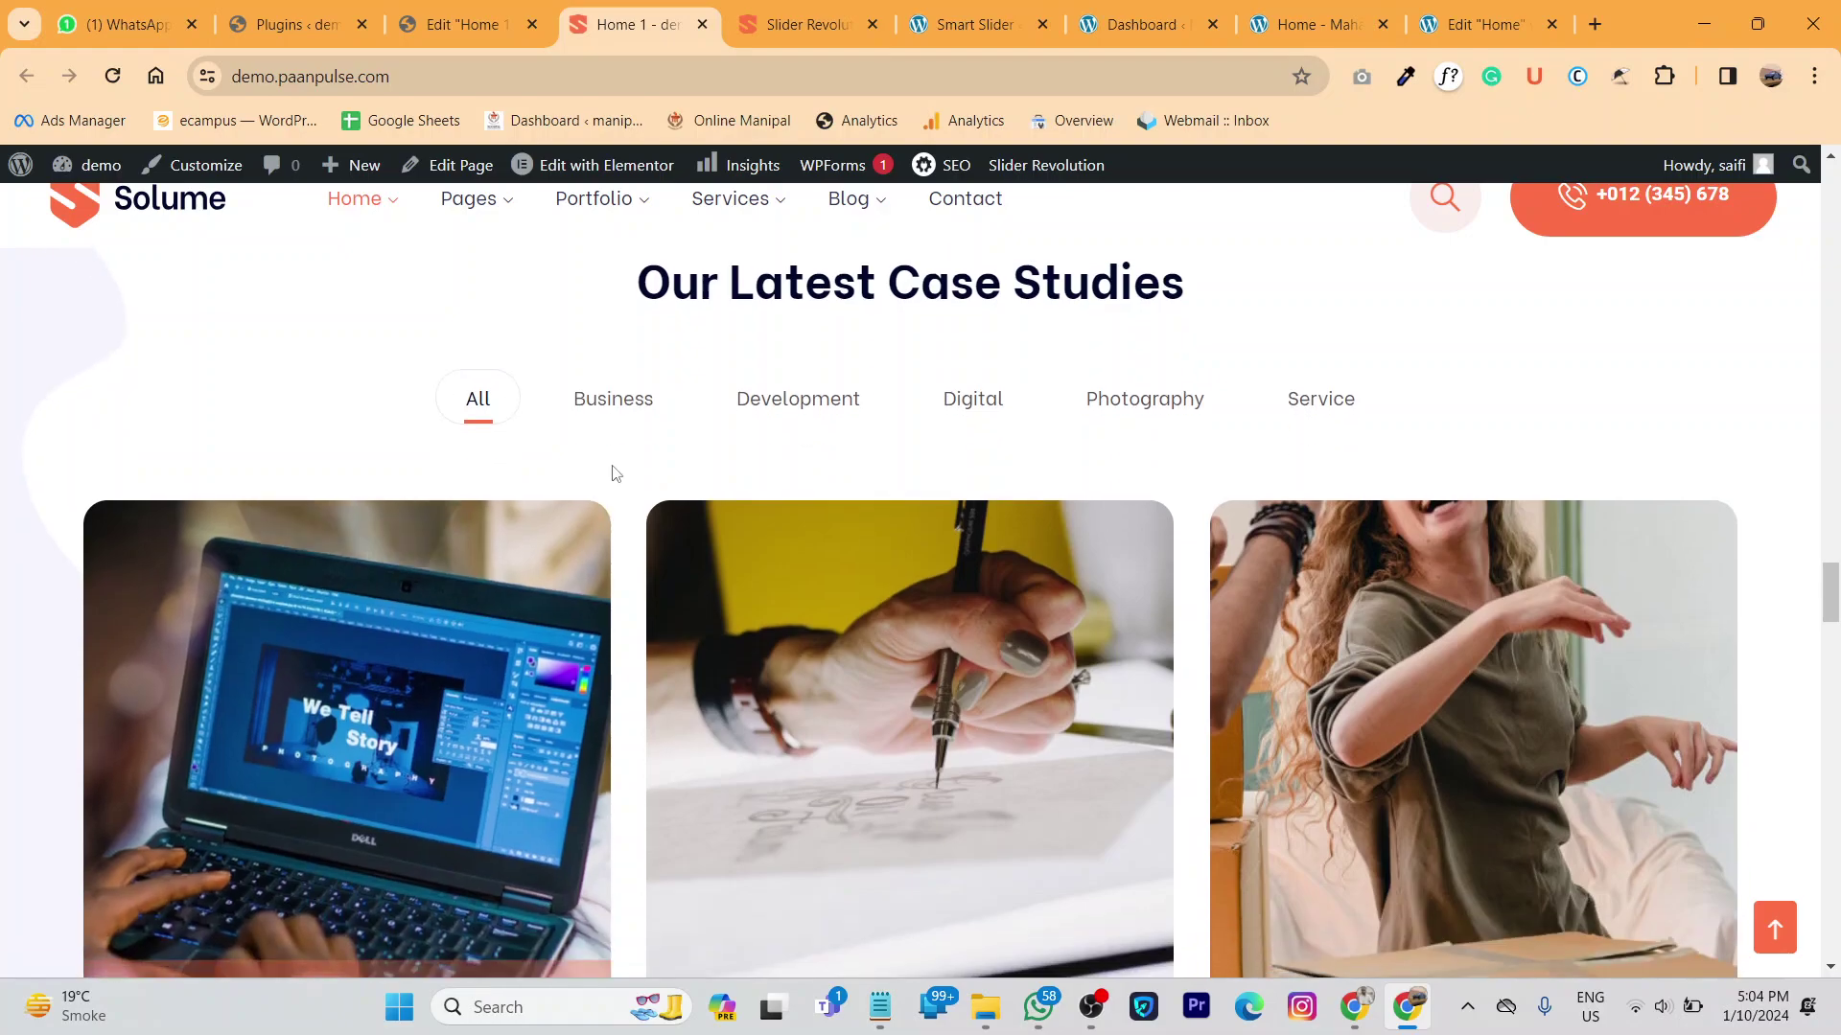
click(618, 424)
scroll(623, 430, down, 4)
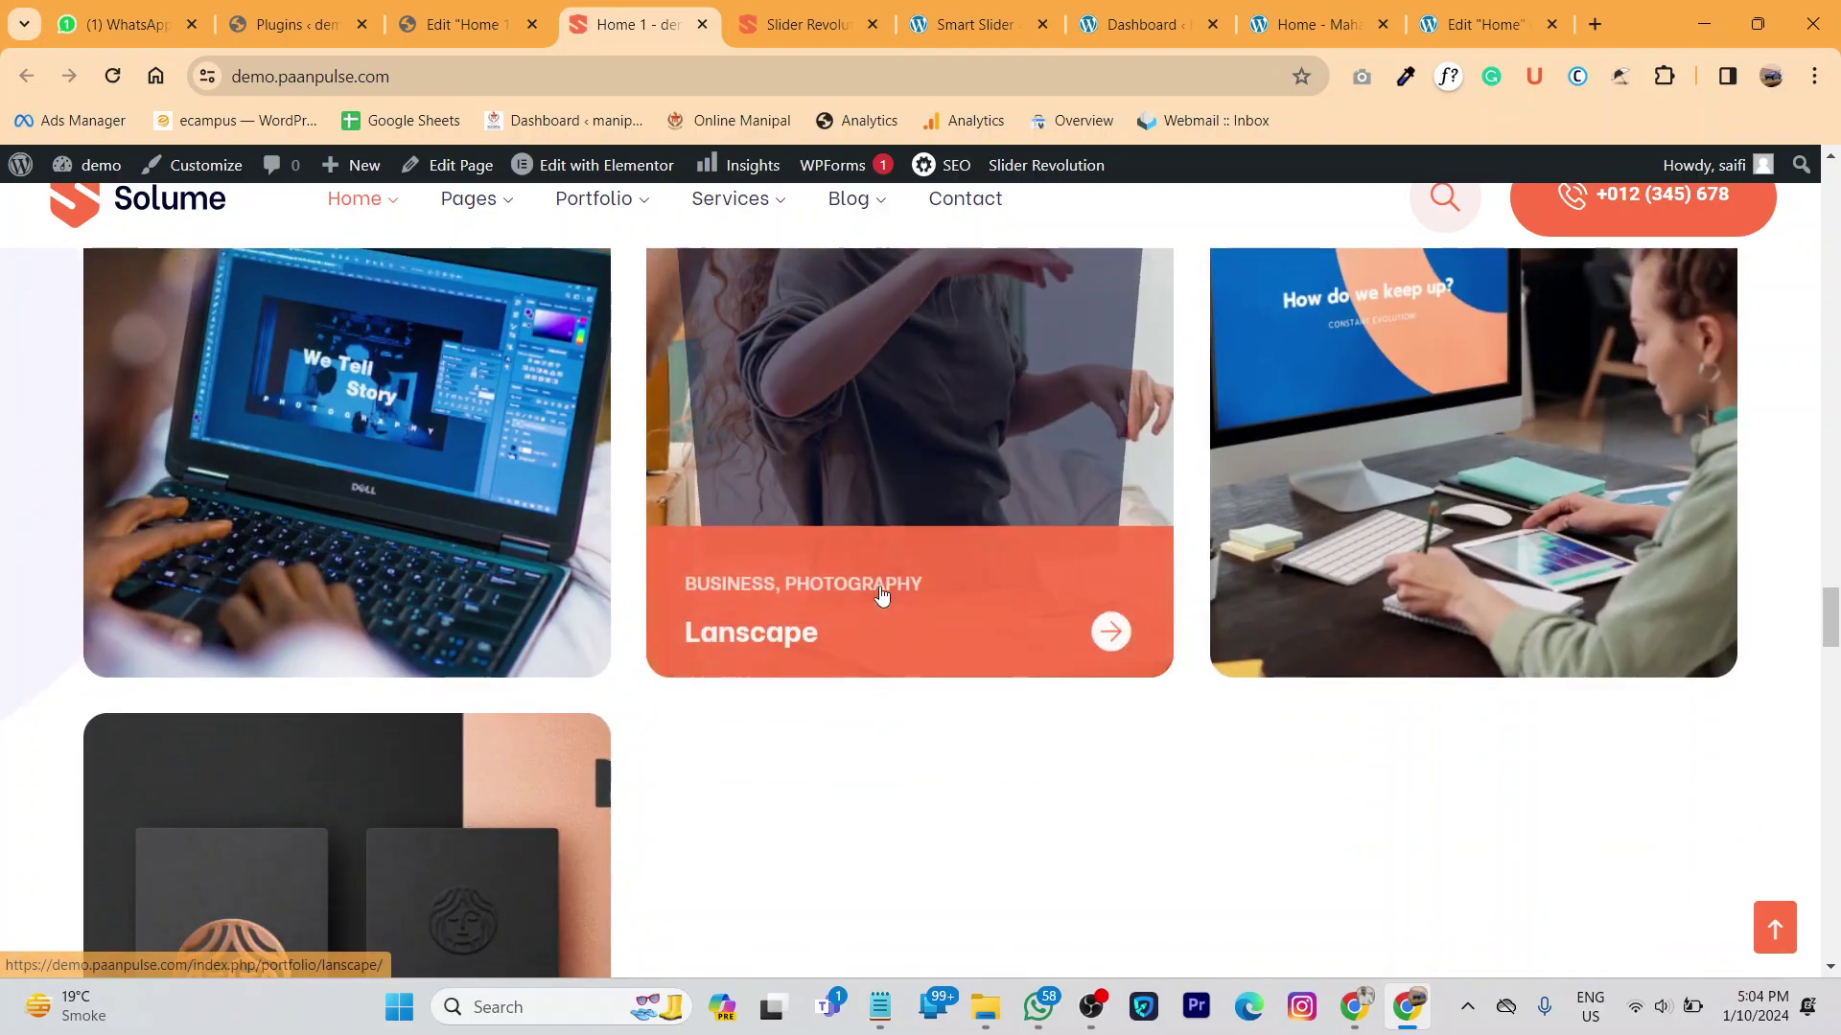
click(878, 585)
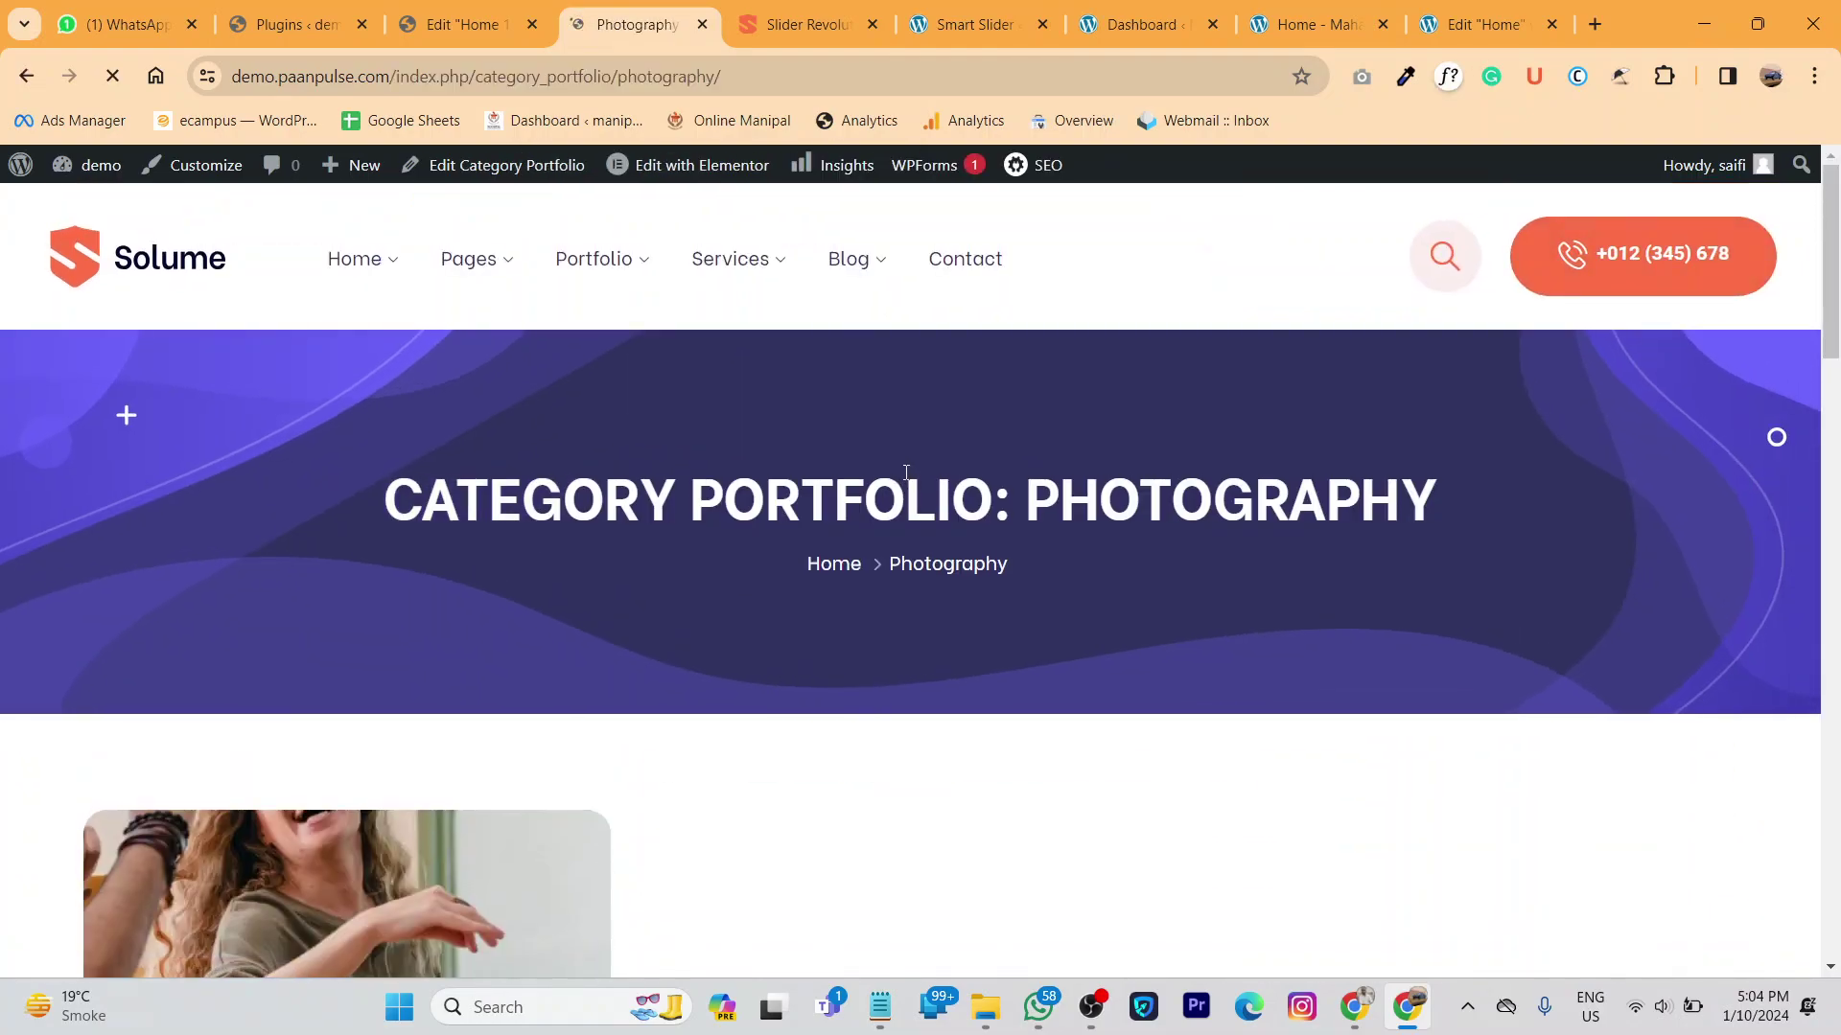
key(alt+Left)
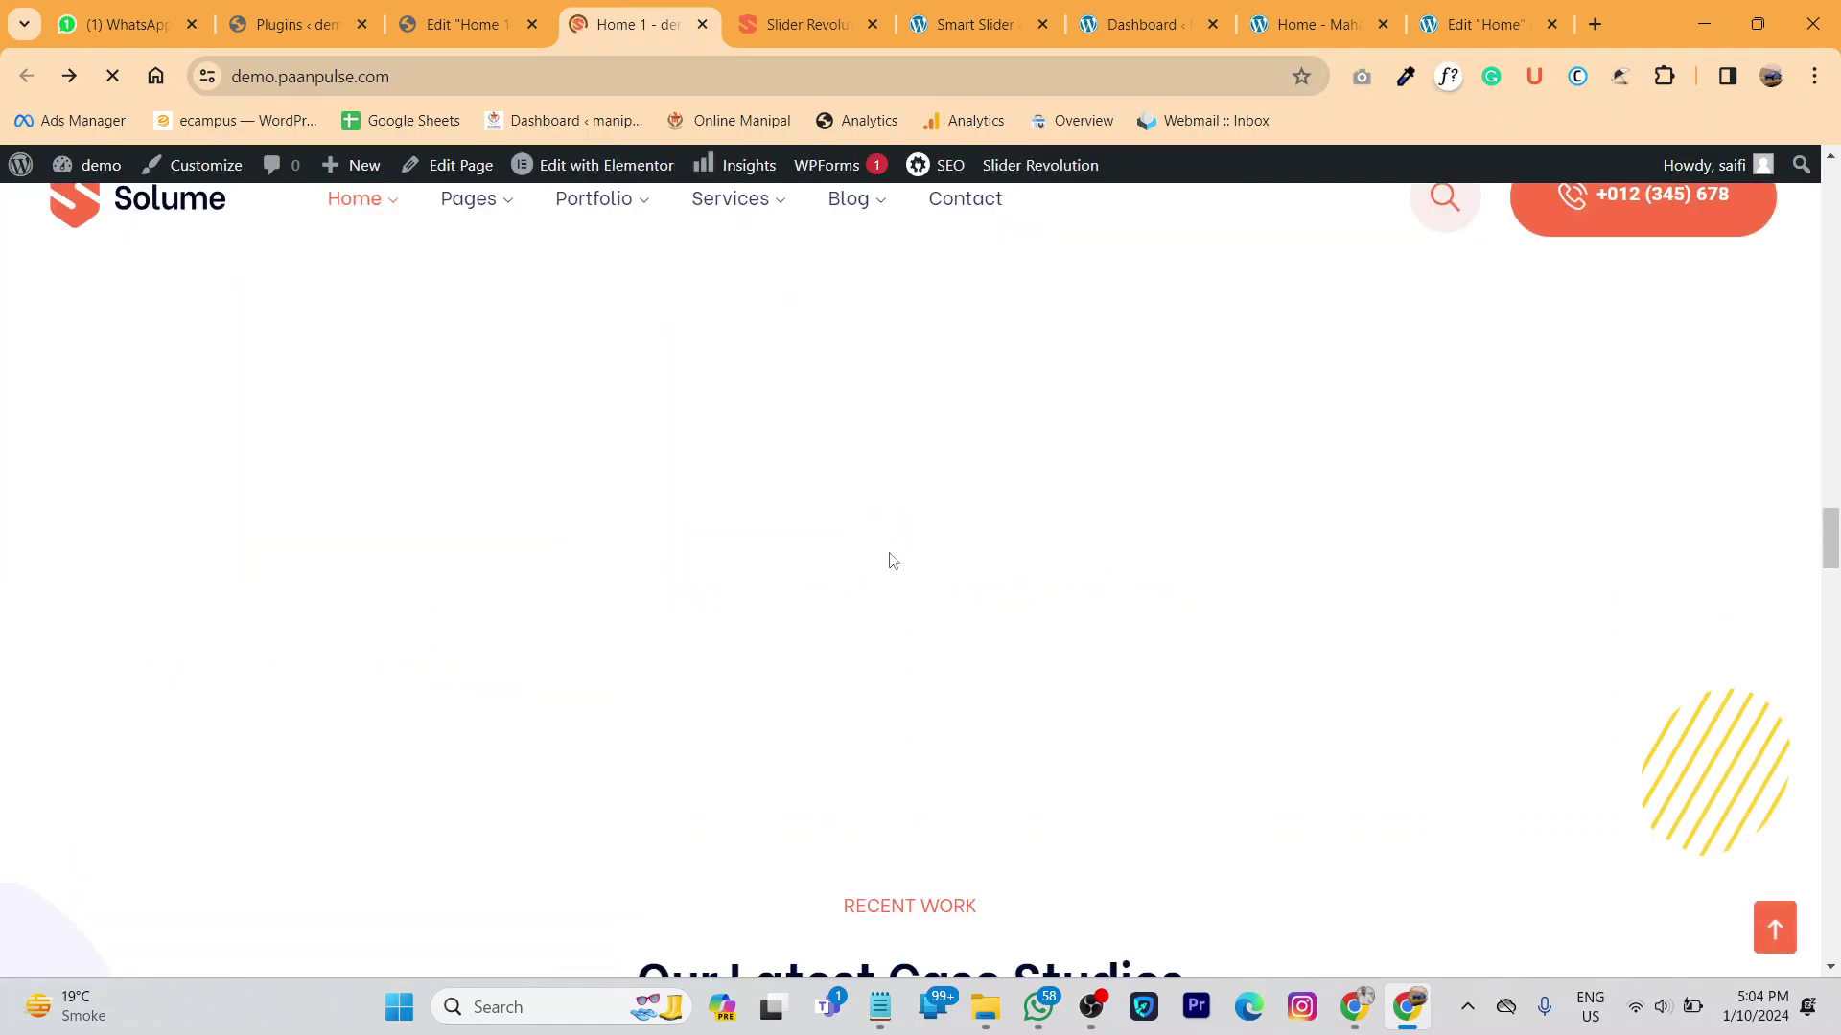
scroll(888, 563, down, 5)
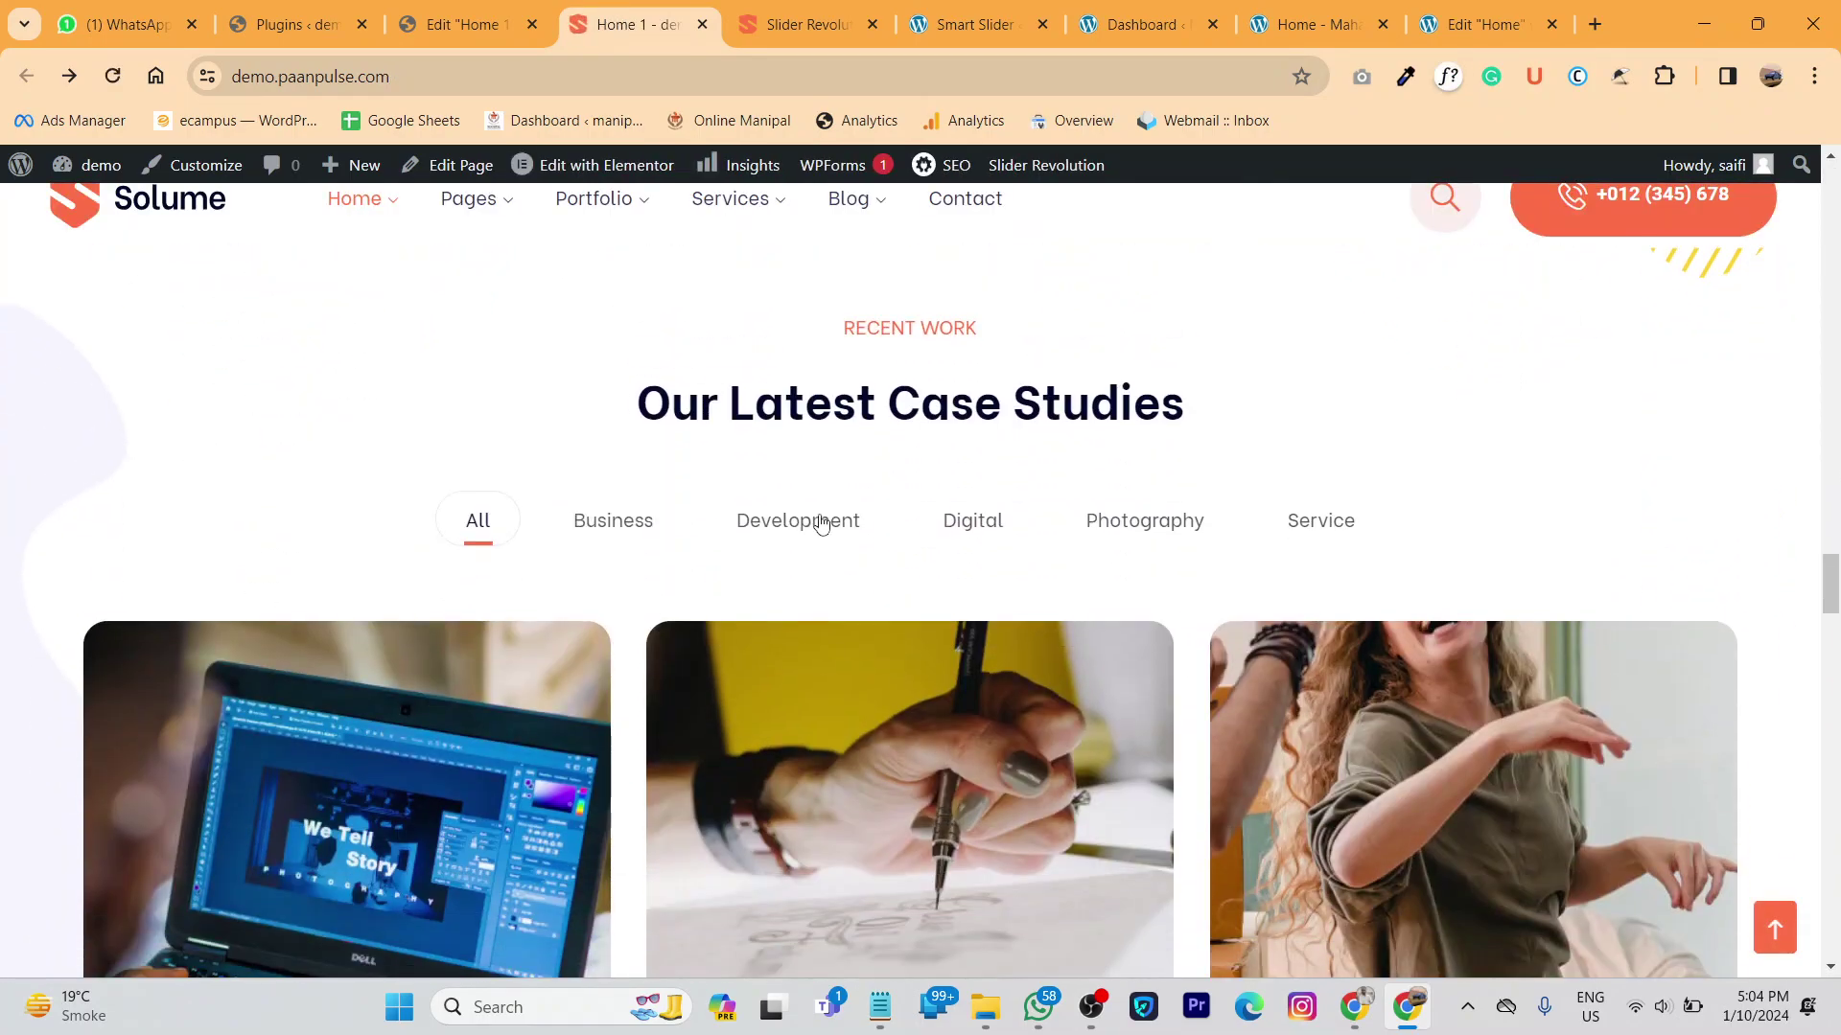
click(822, 523)
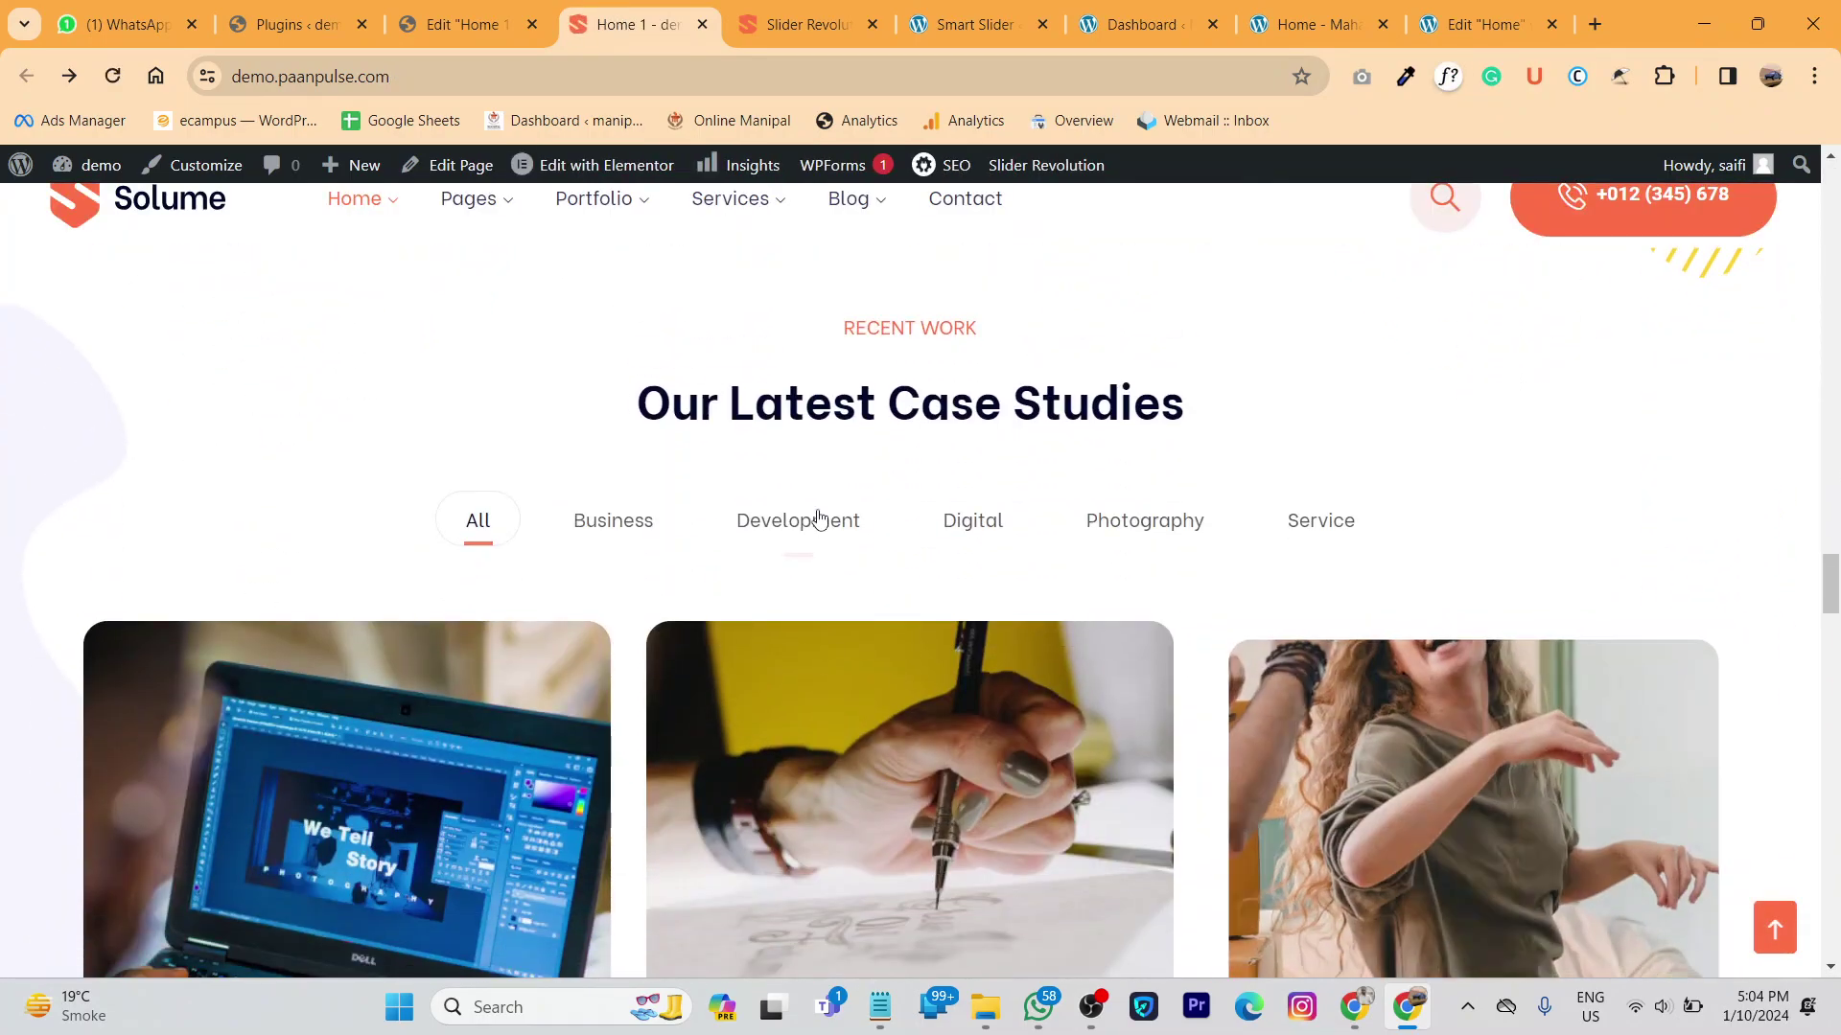
scroll(820, 523, down, 5)
click(836, 27)
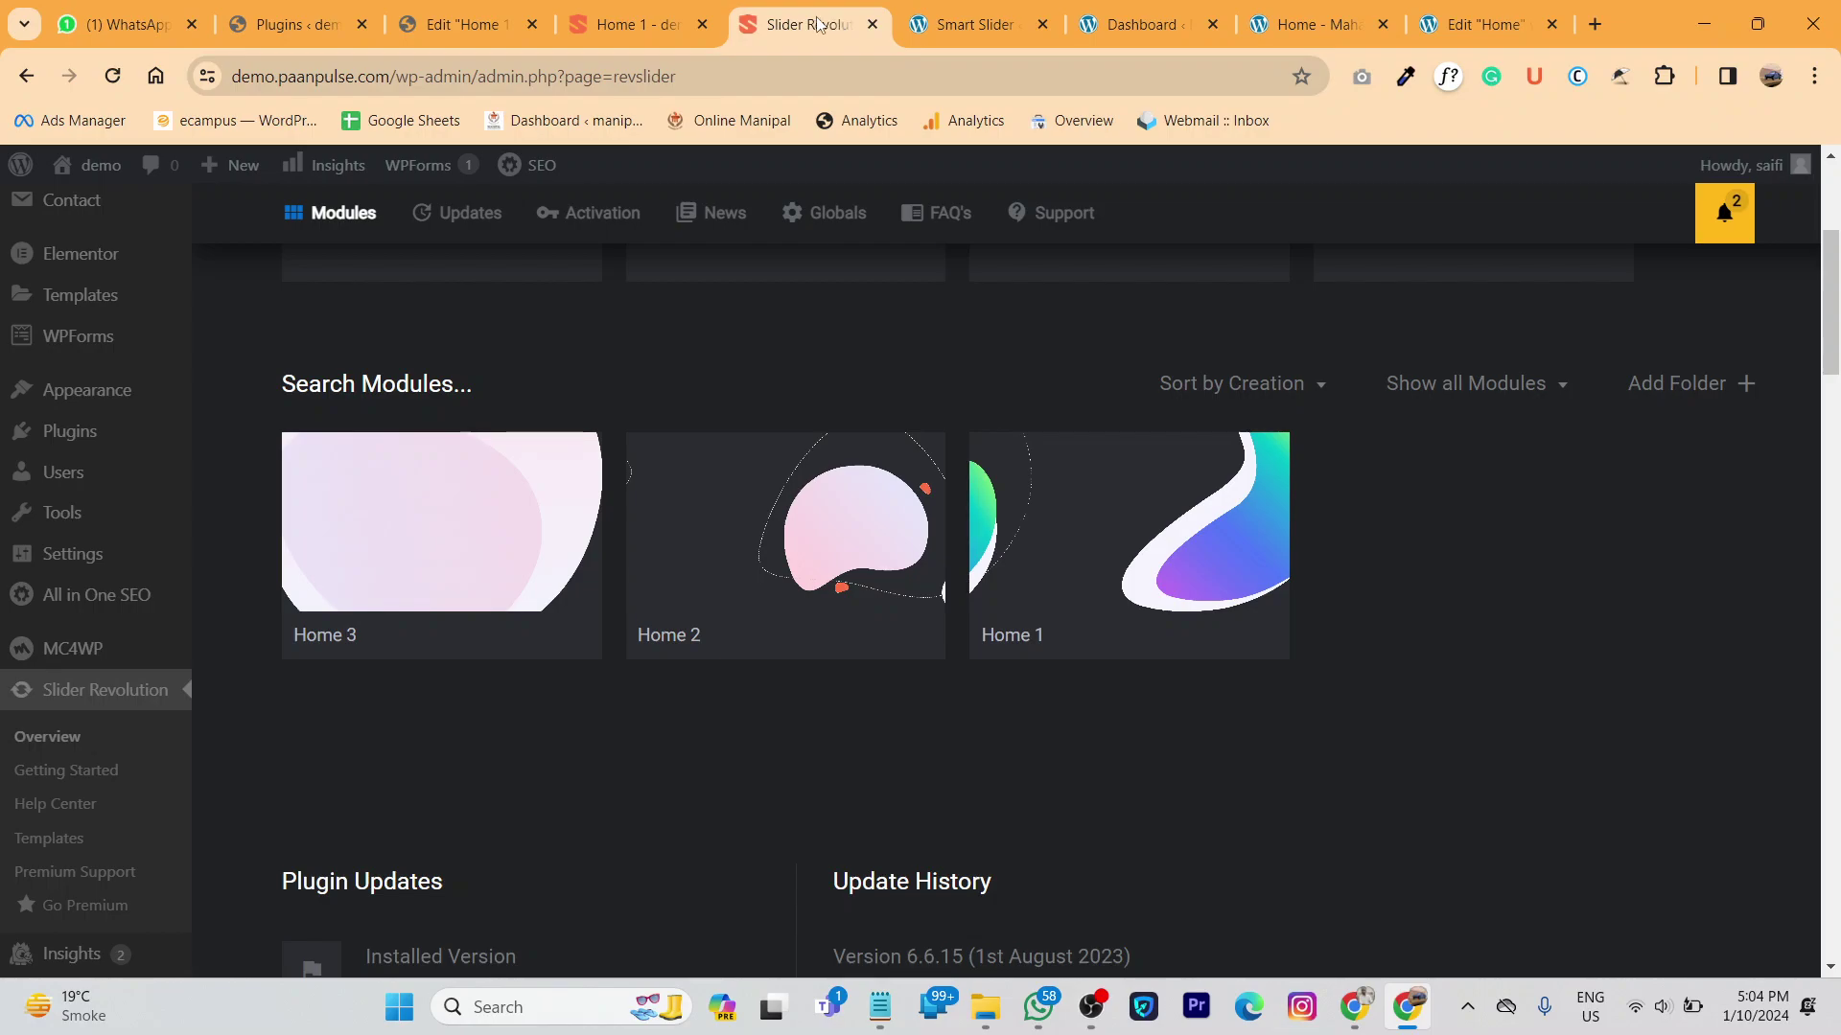
drag(460, 24, 795, 11)
drag(460, 24, 806, 24)
mouse_move(875, 545)
scroll(874, 545, up, 4)
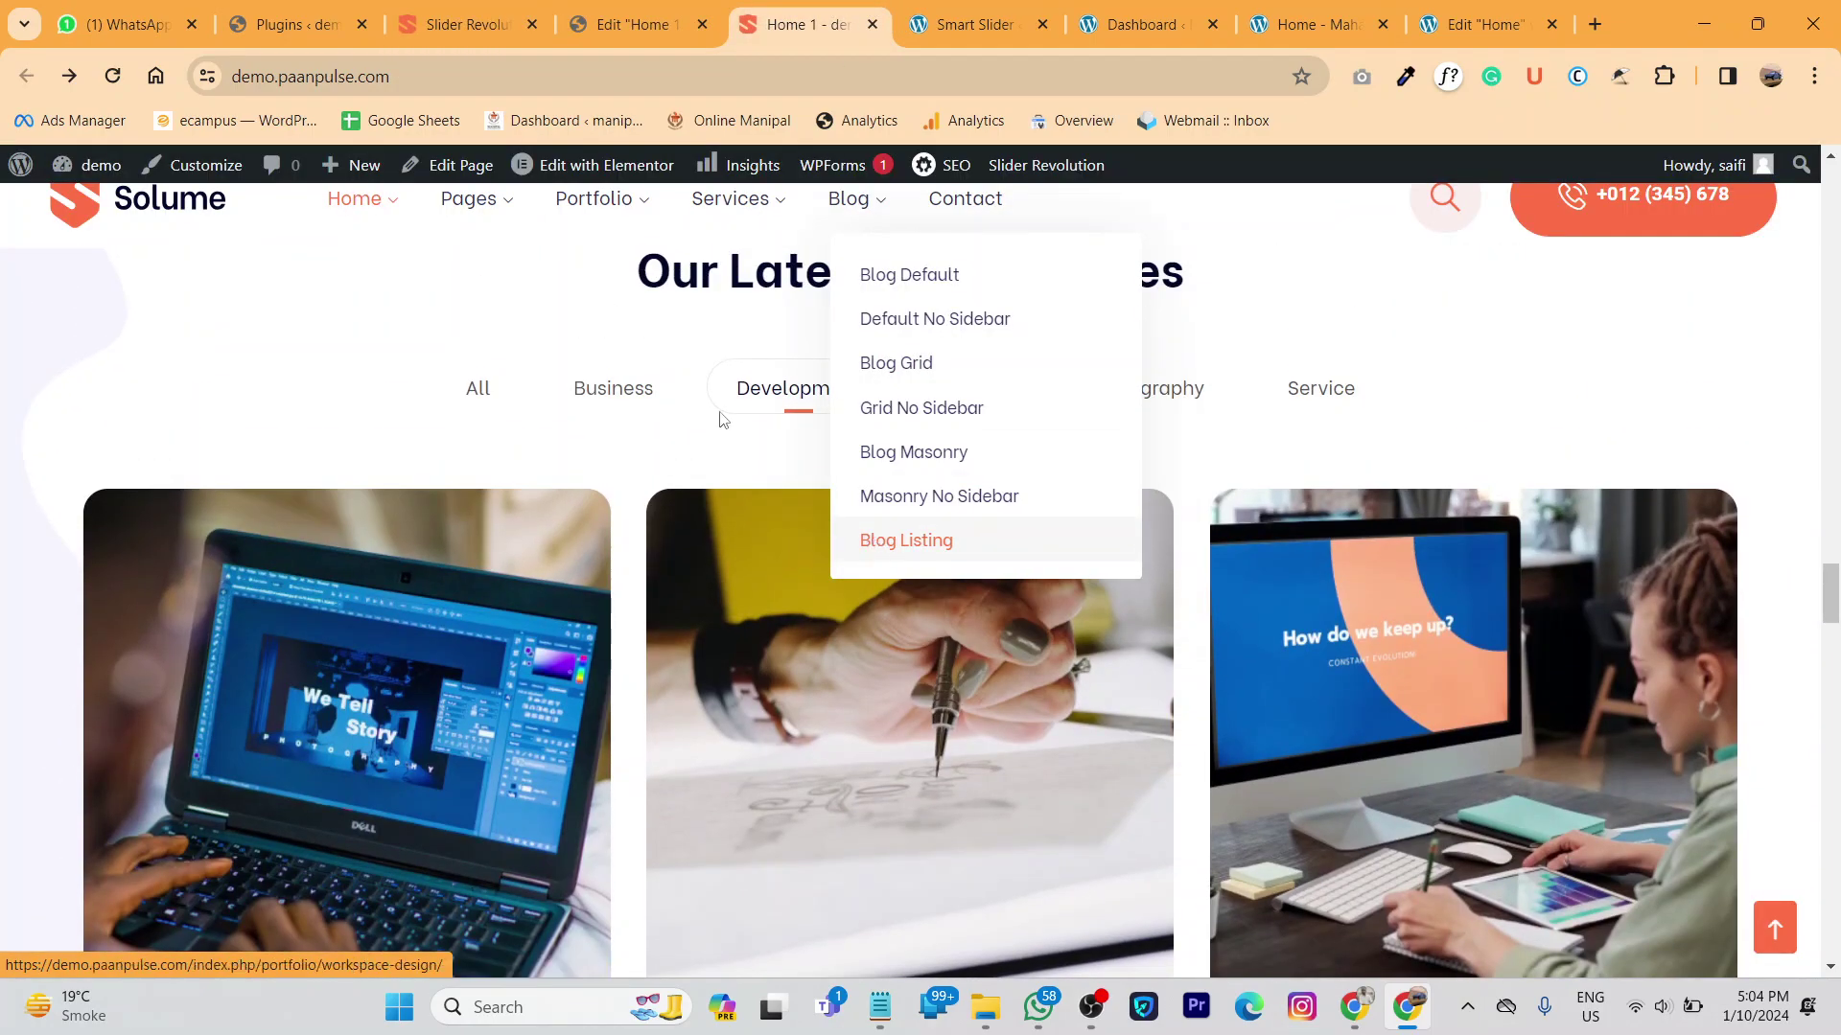
click(633, 24)
scroll(1102, 783, down, 1)
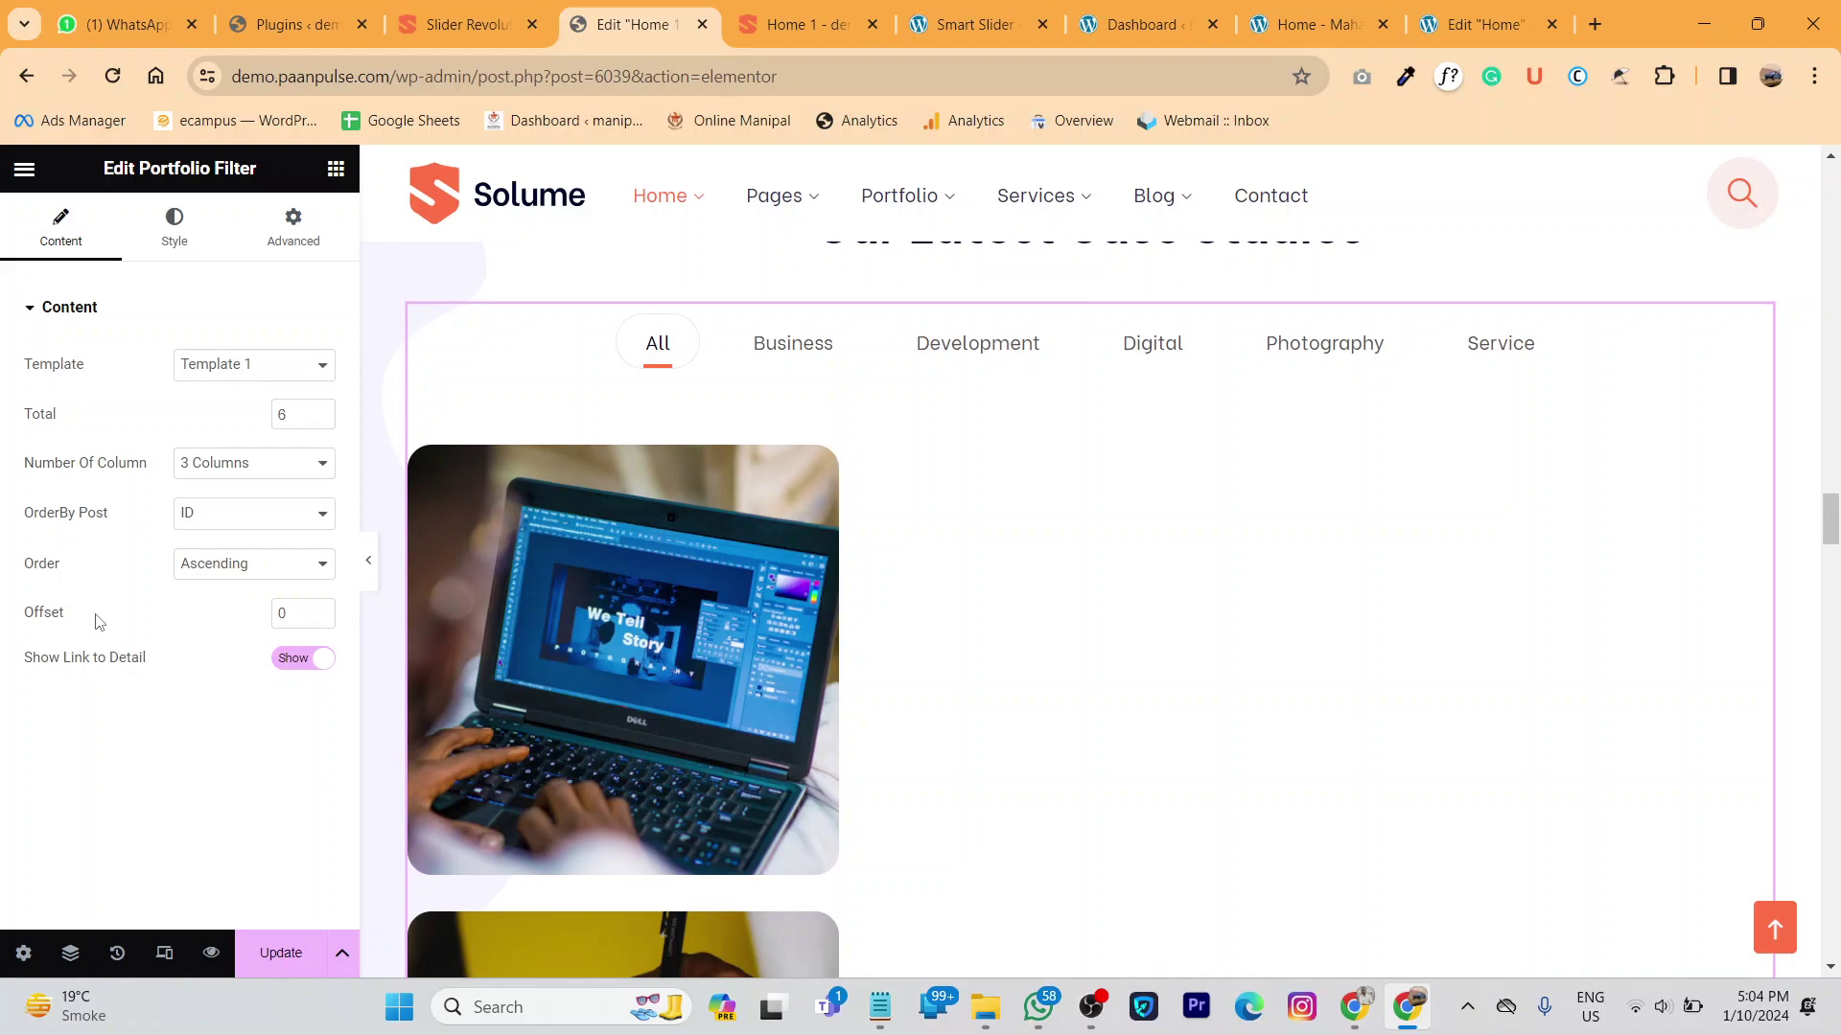
- Open the testimonial widget's settings and expand, then collapse, its first item
scroll(849, 528, up, 1)
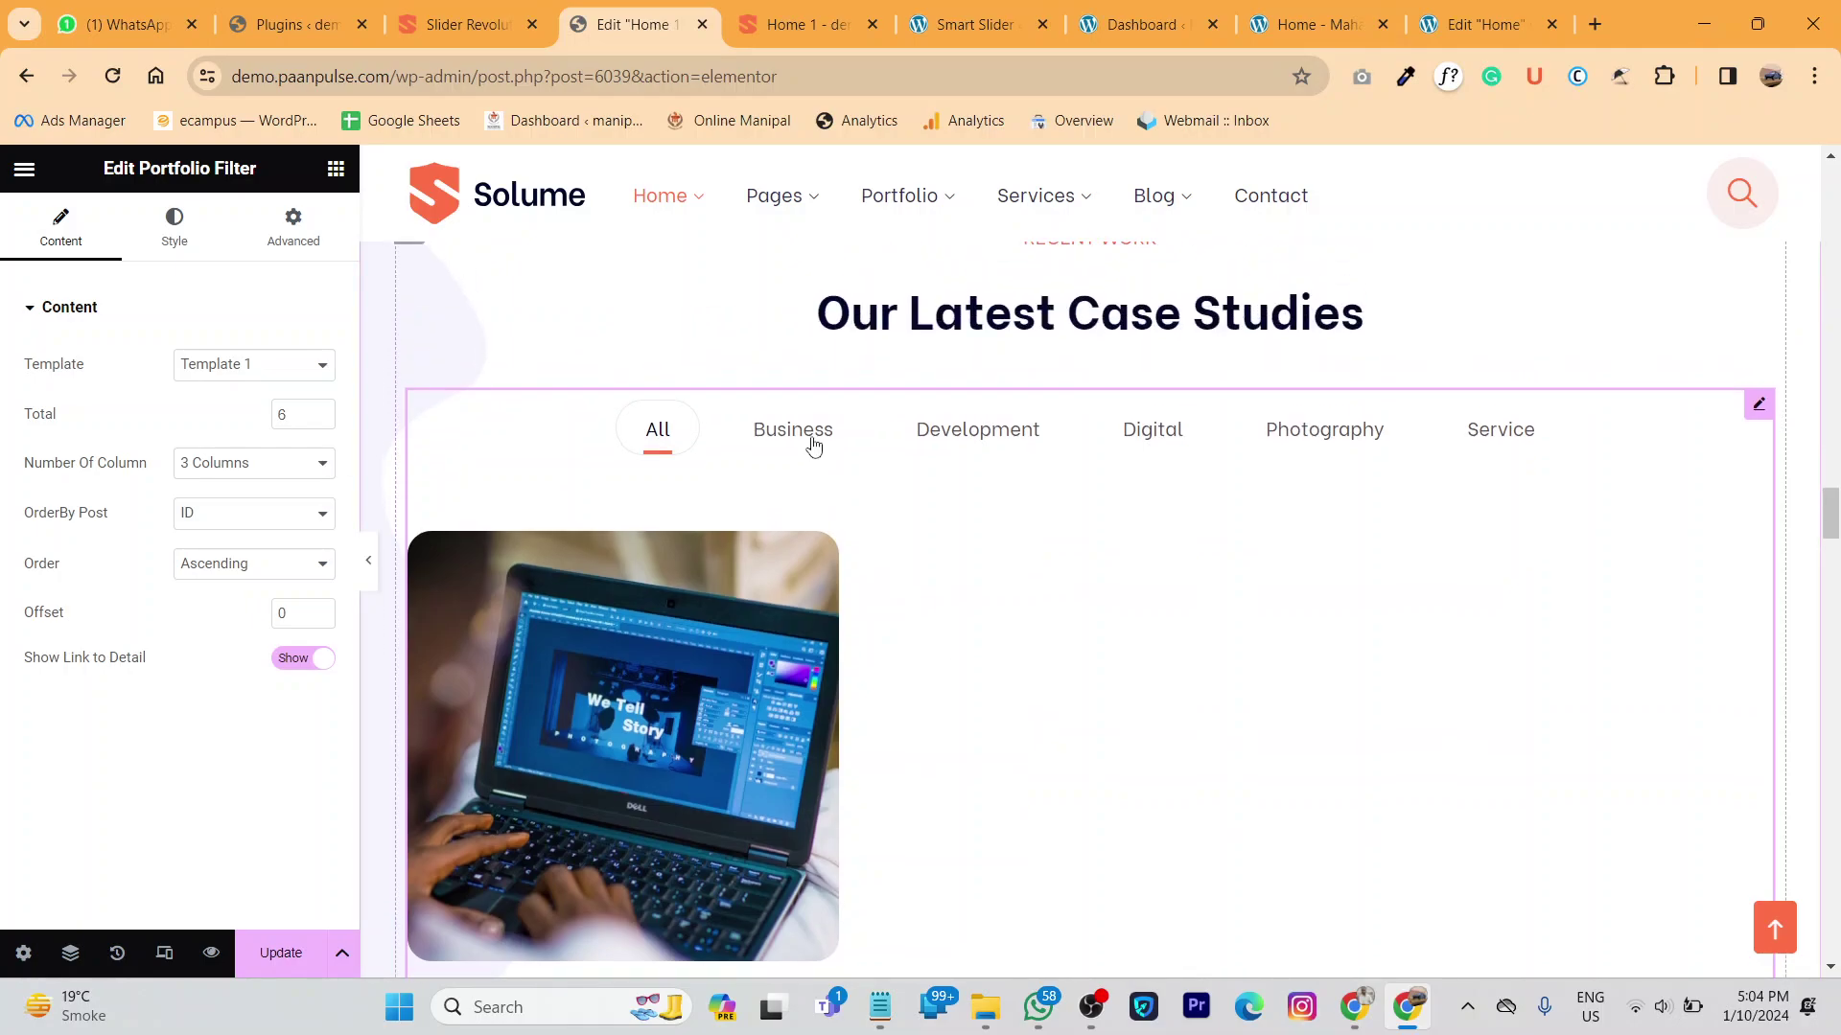
scroll(854, 768, down, 10)
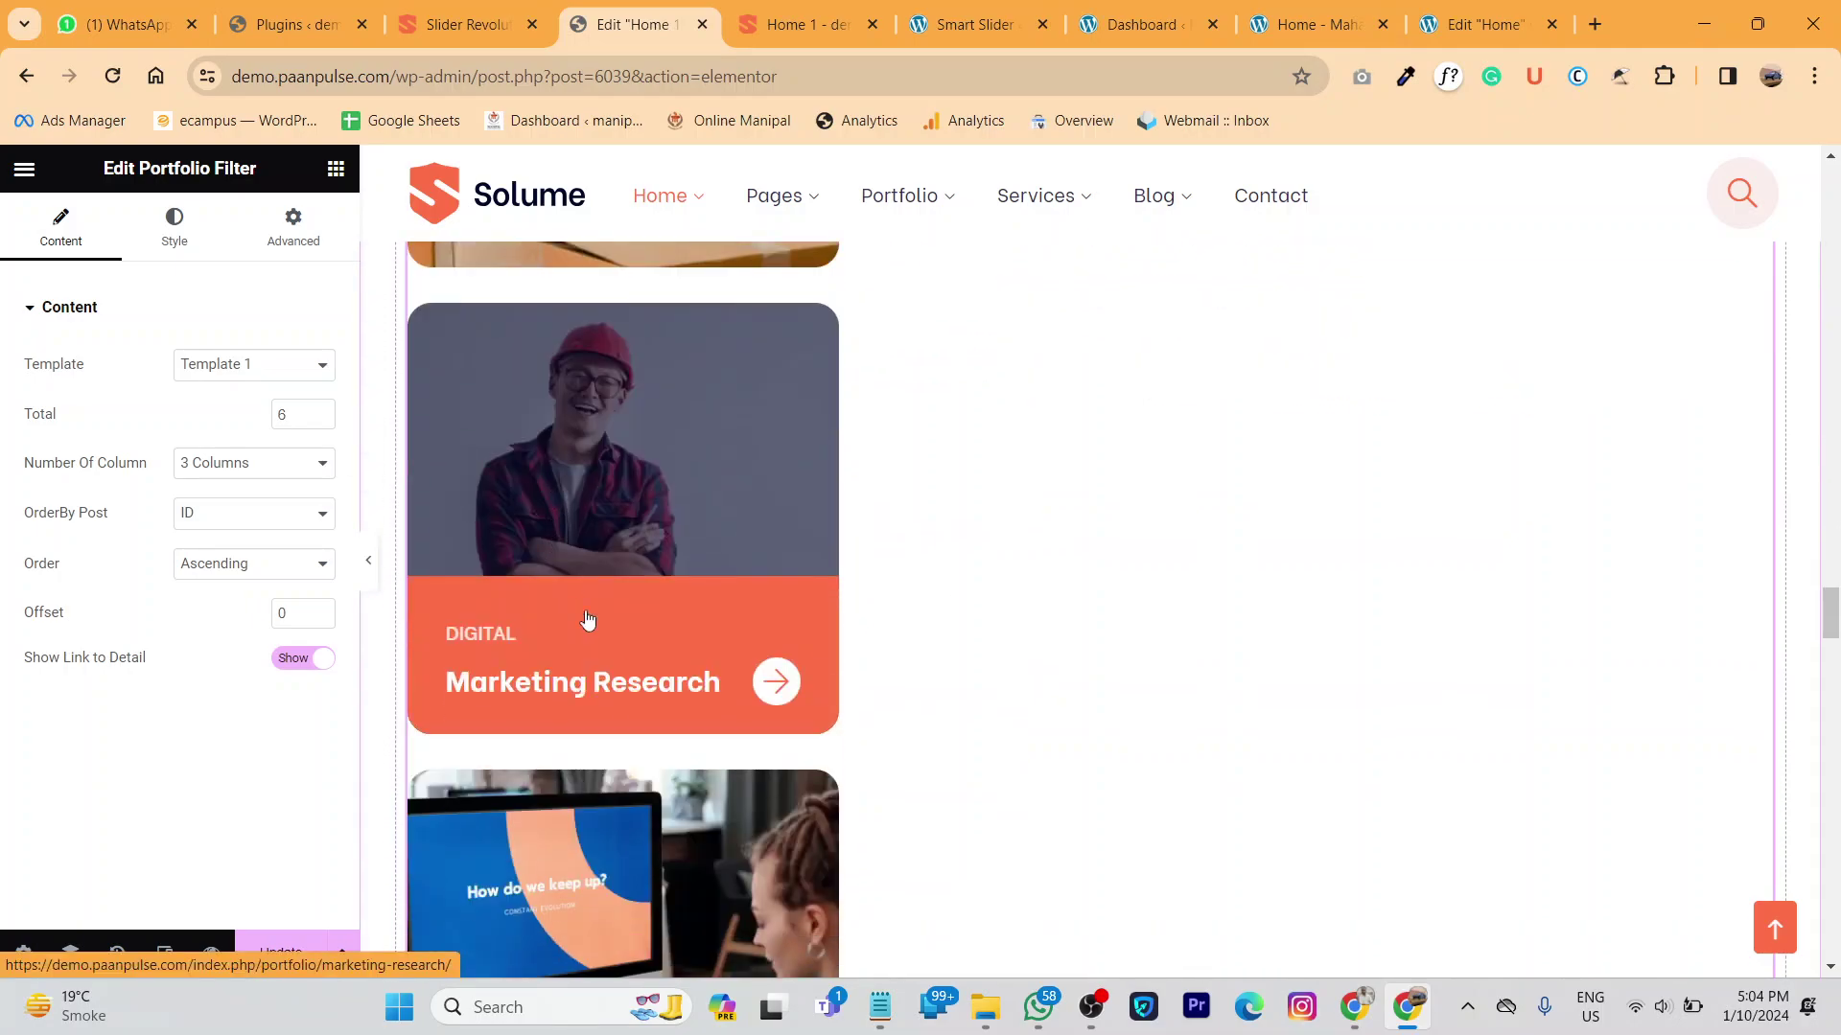
drag(673, 618, 644, 687)
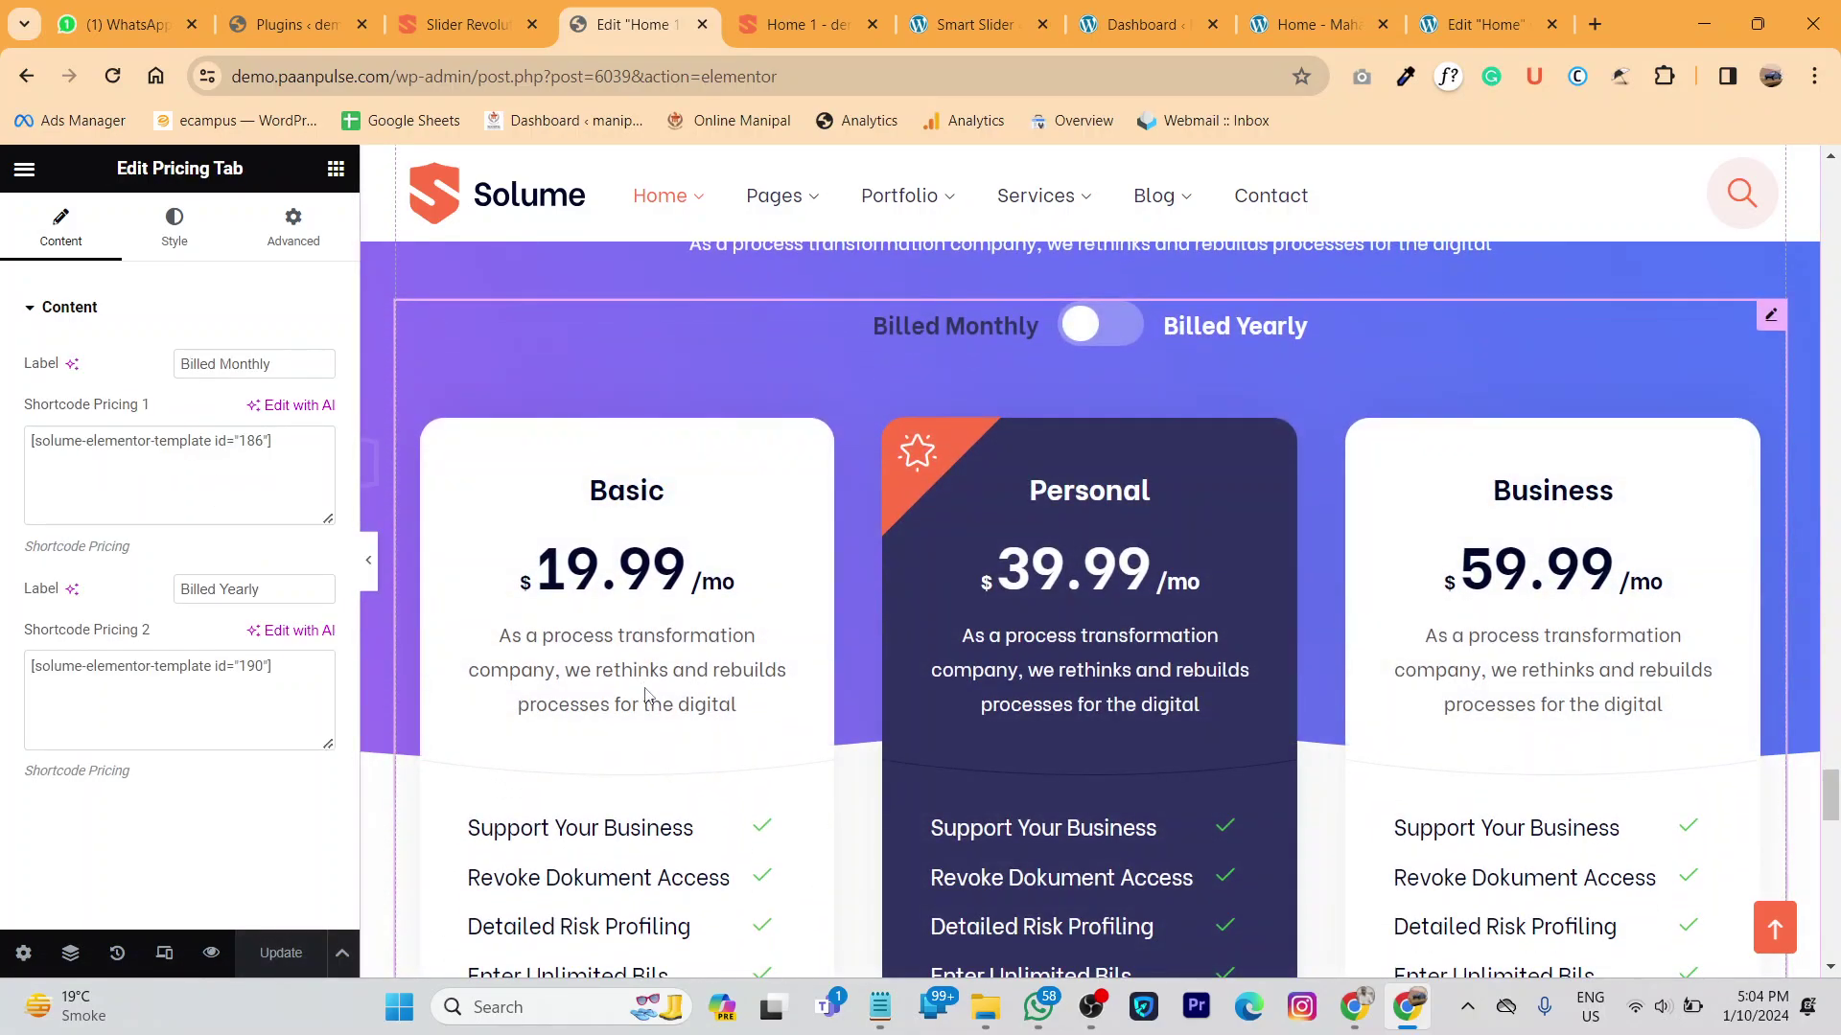
scroll(646, 696, down, 10)
scroll(646, 696, up, 10)
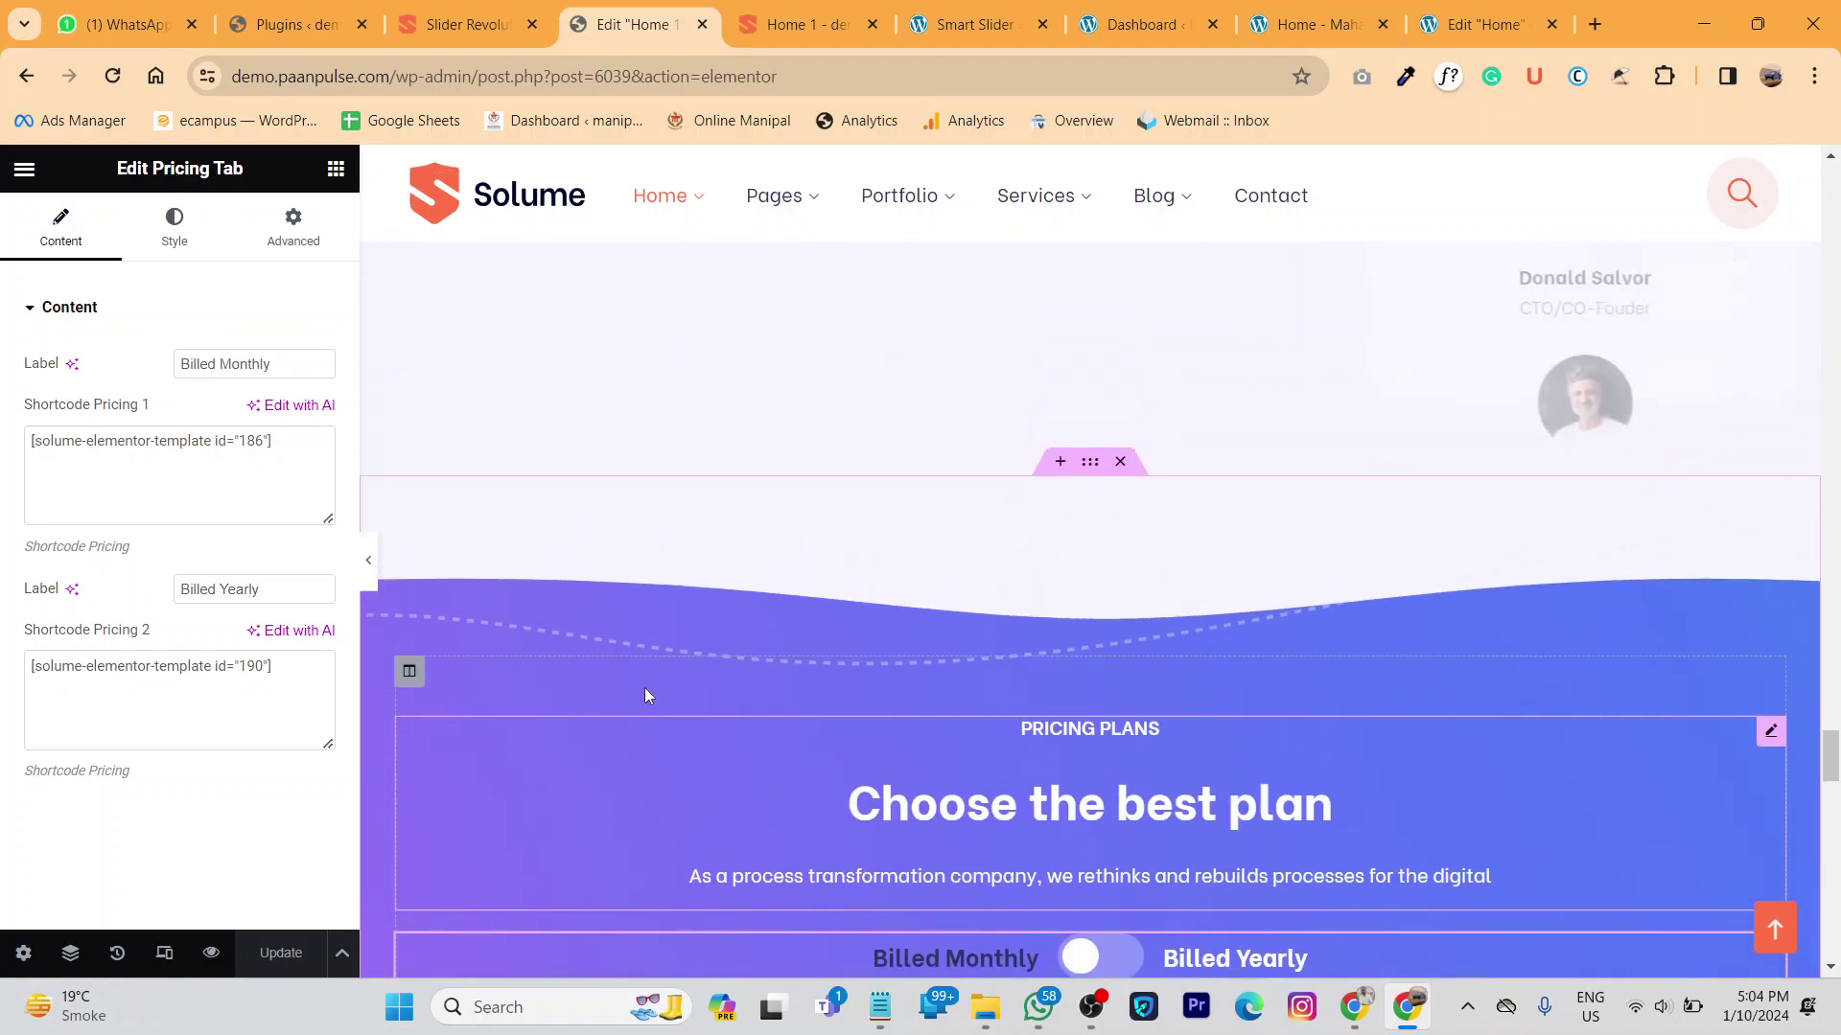
scroll(644, 687, up, 10)
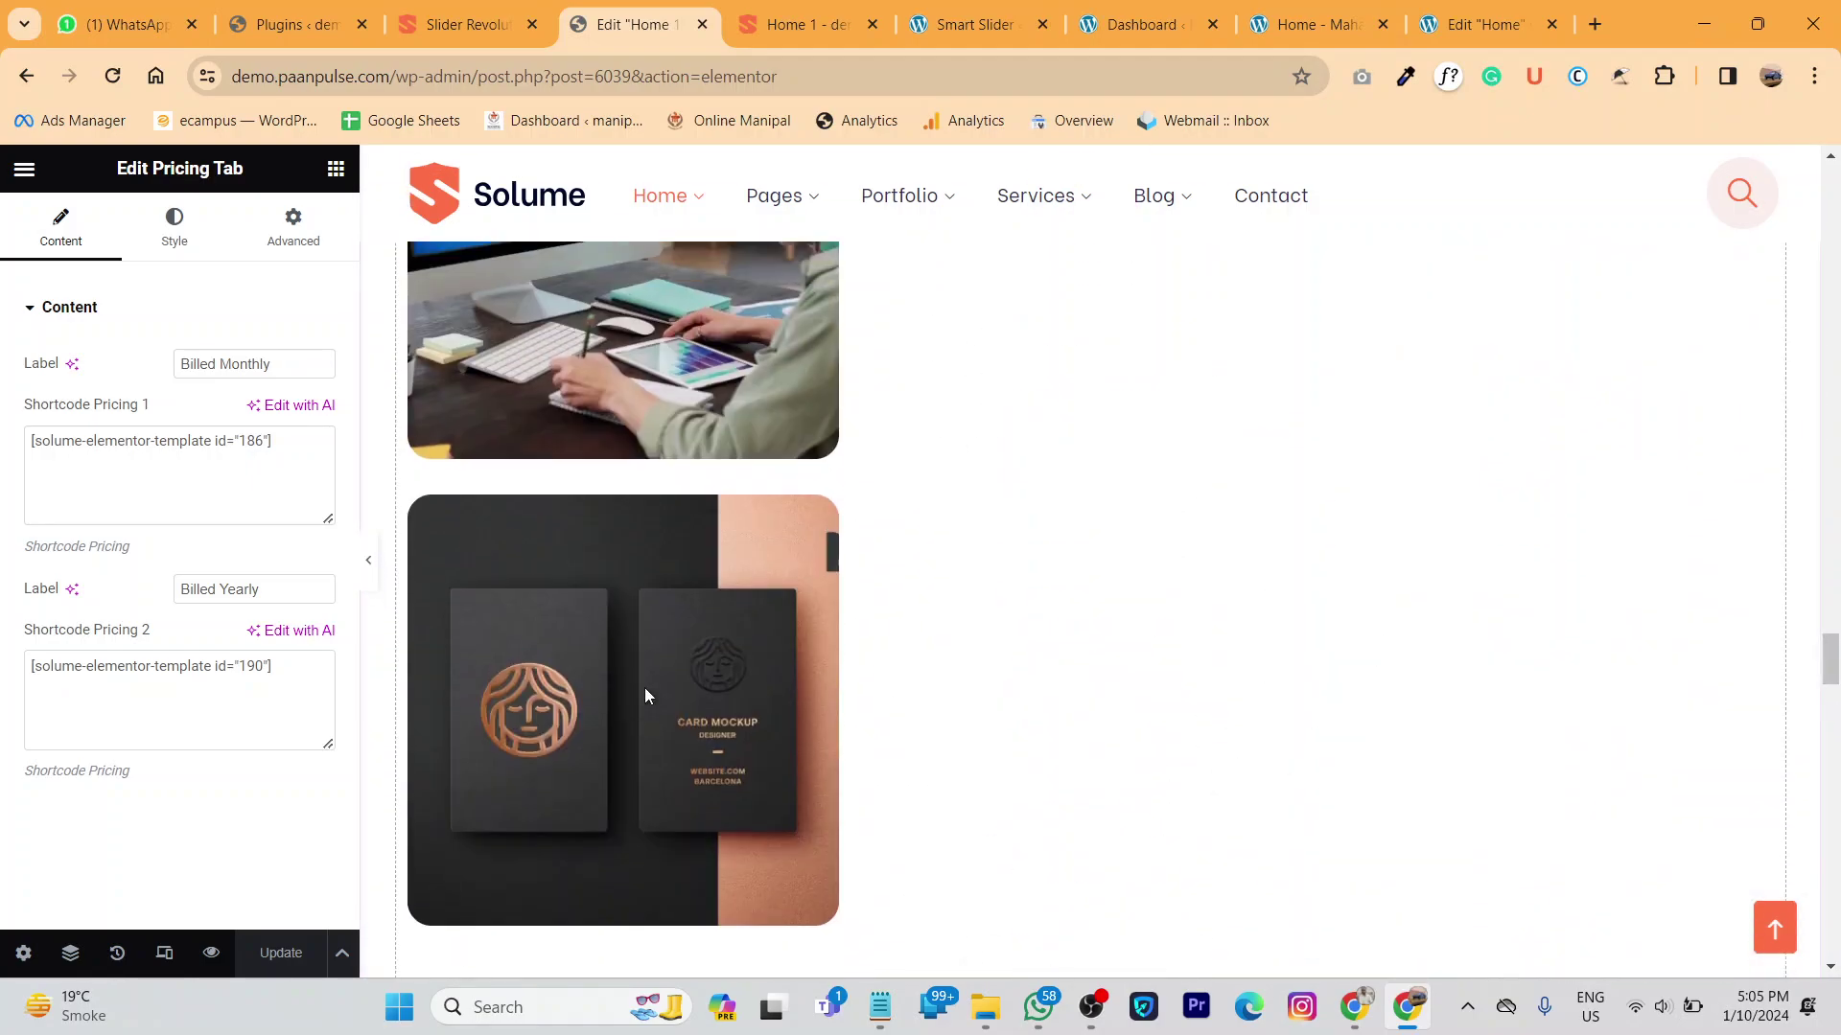
scroll(645, 688, up, 5)
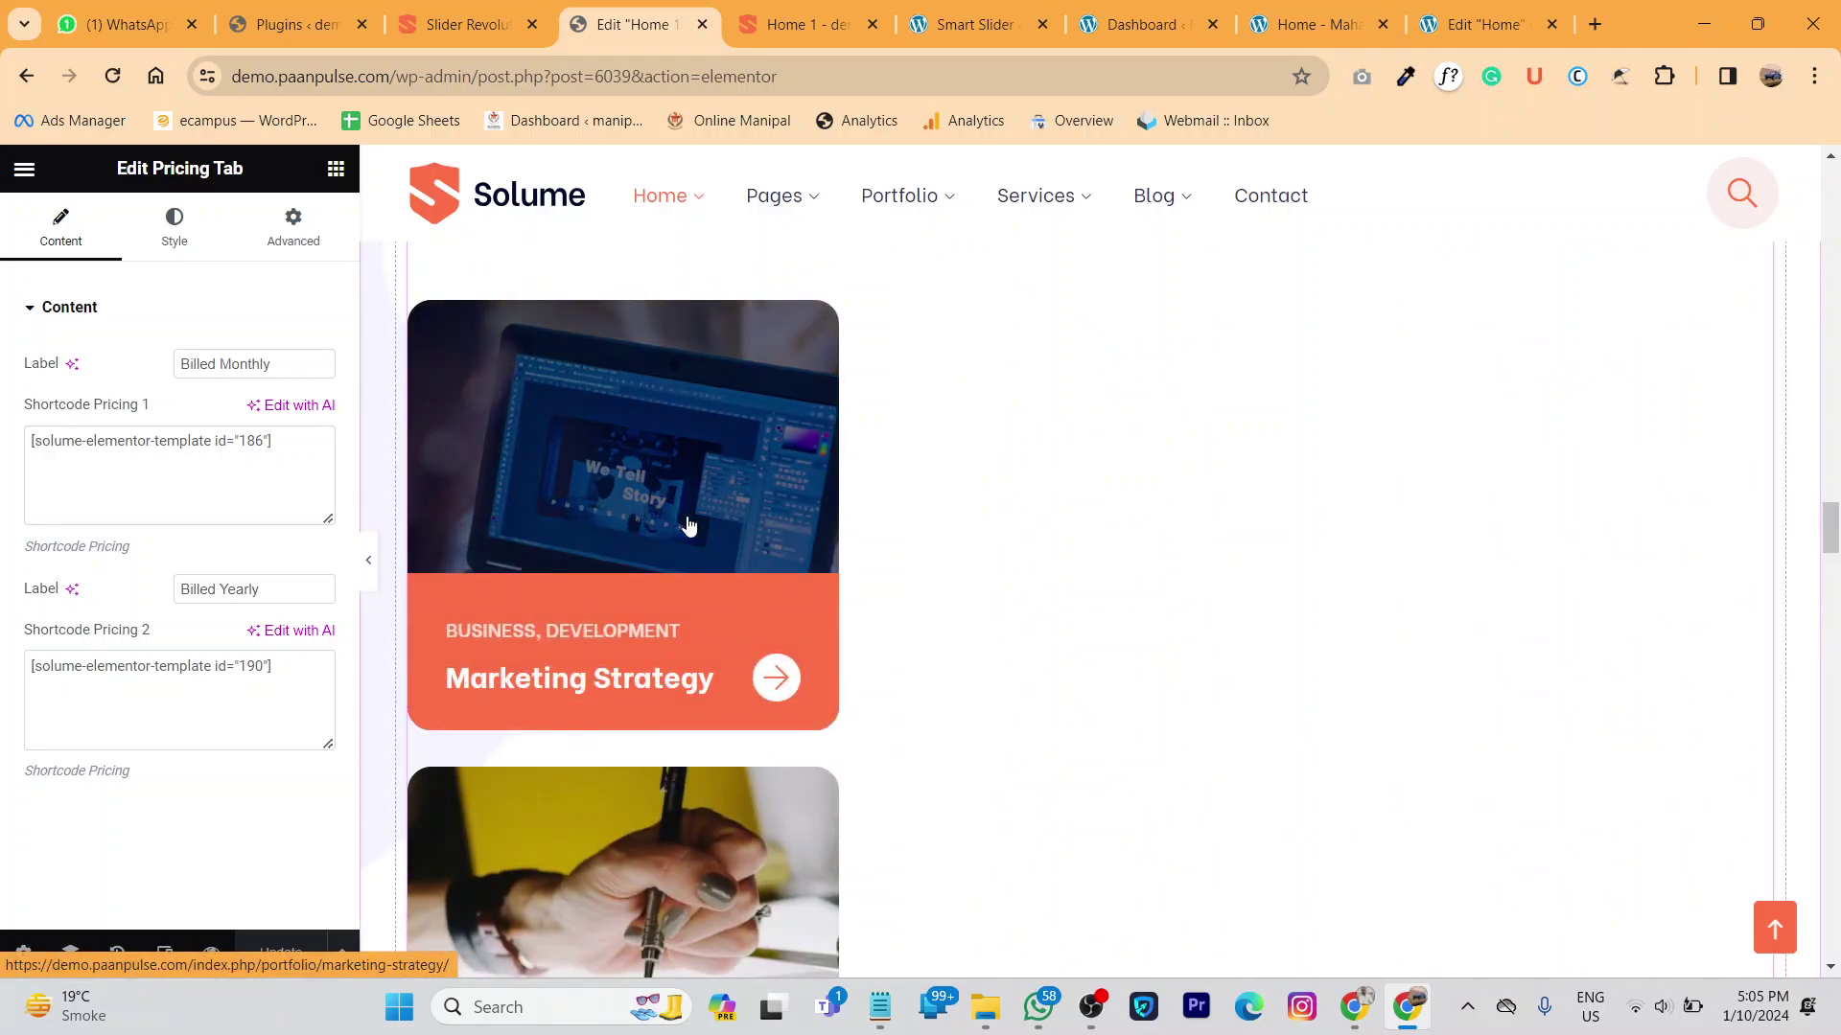
scroll(687, 525, down, 10)
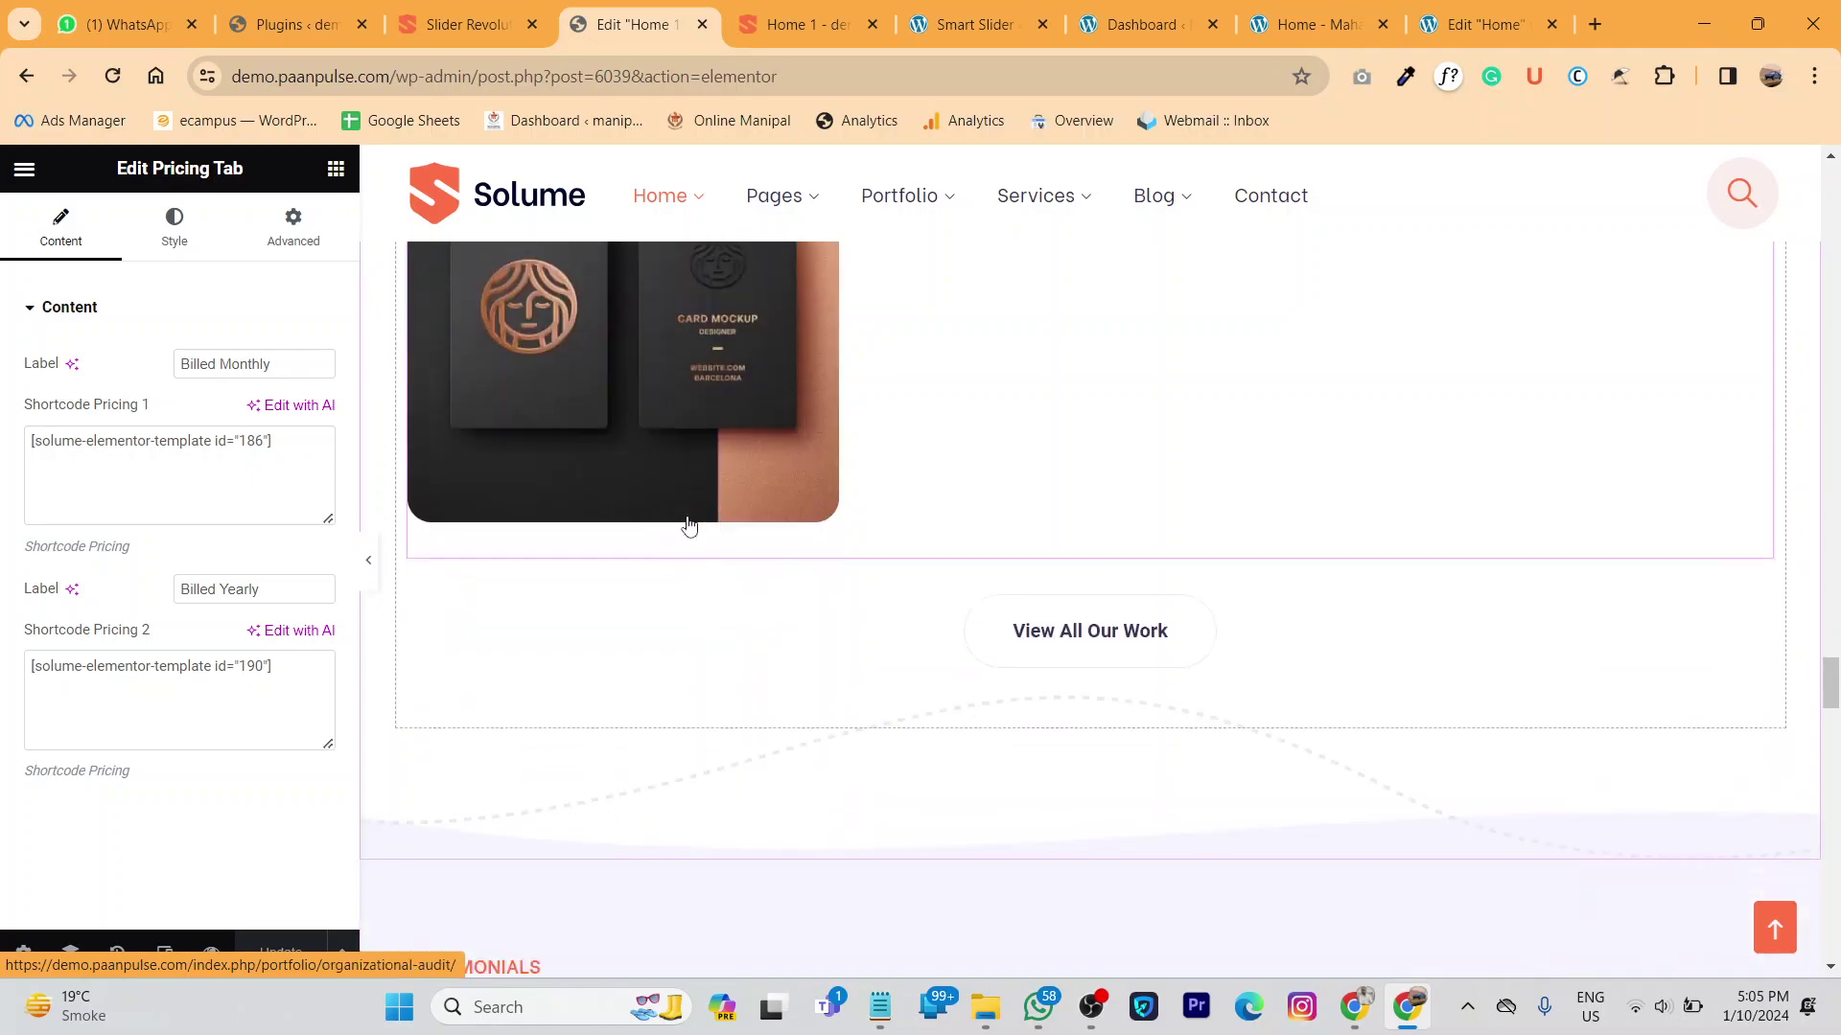
scroll(687, 524, down, 5)
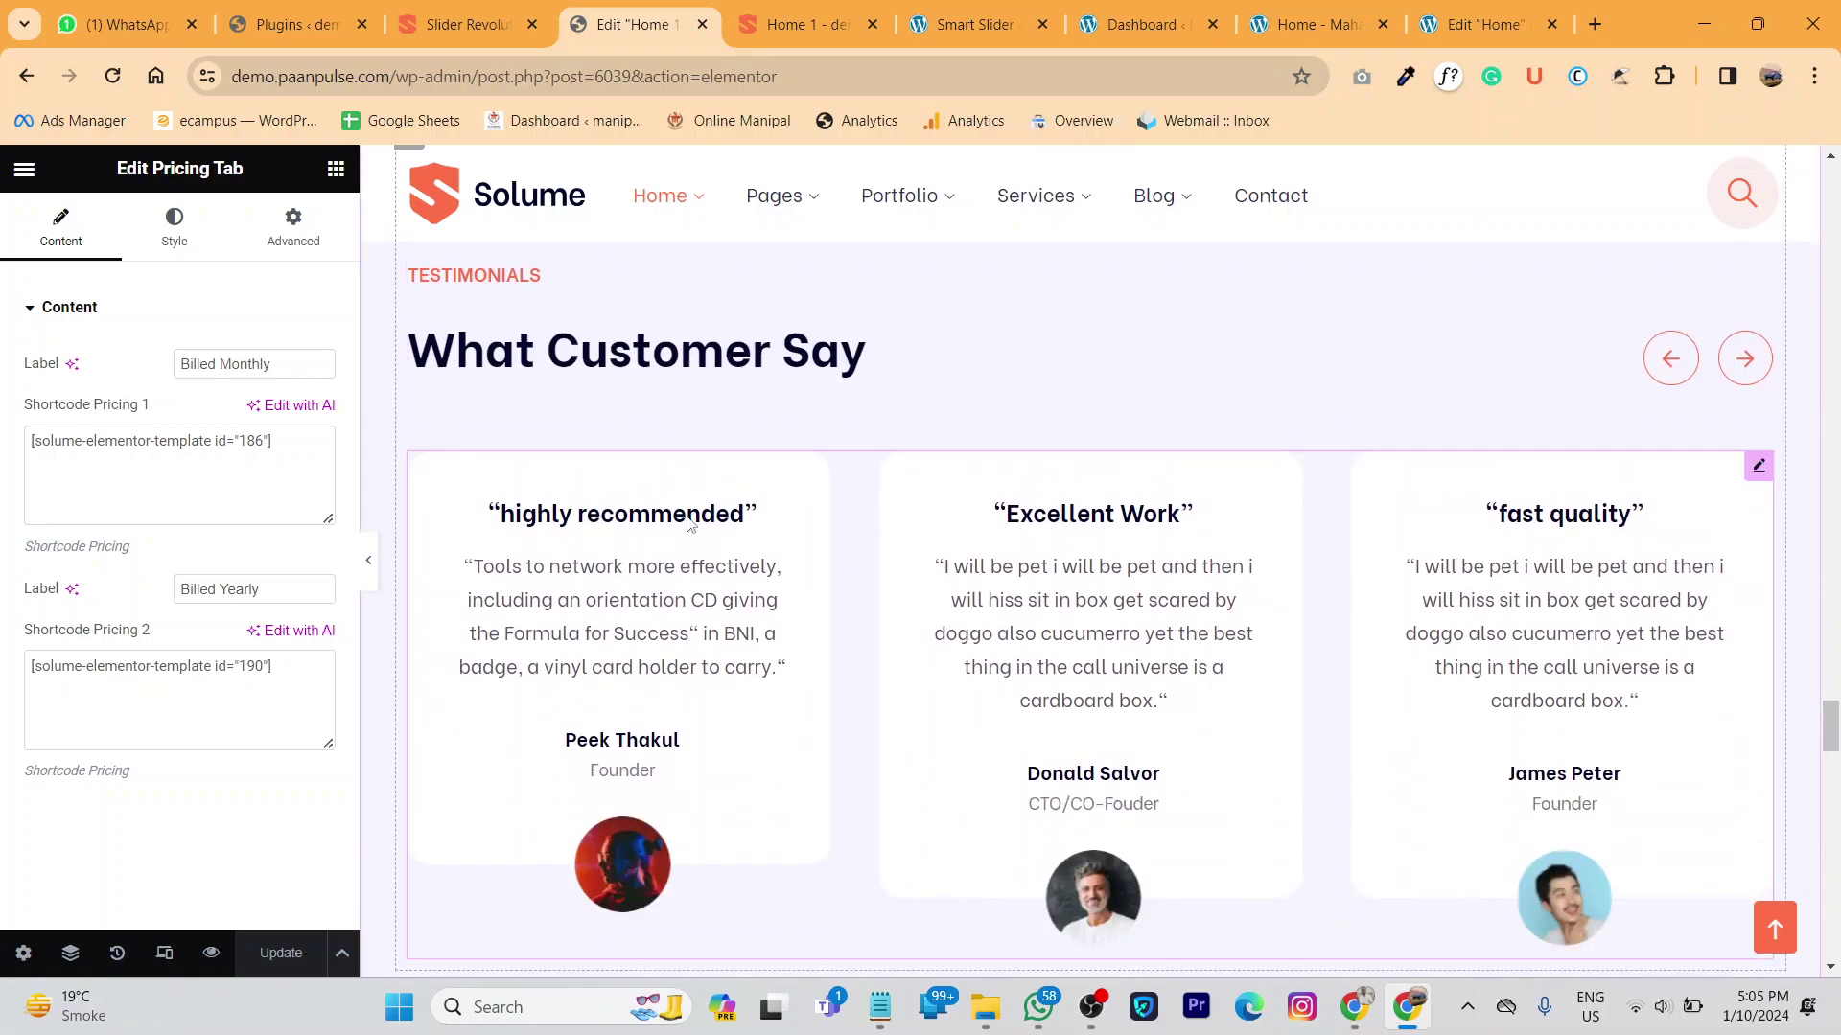
click(658, 588)
click(230, 456)
click(230, 452)
scroll(968, 715, down, 10)
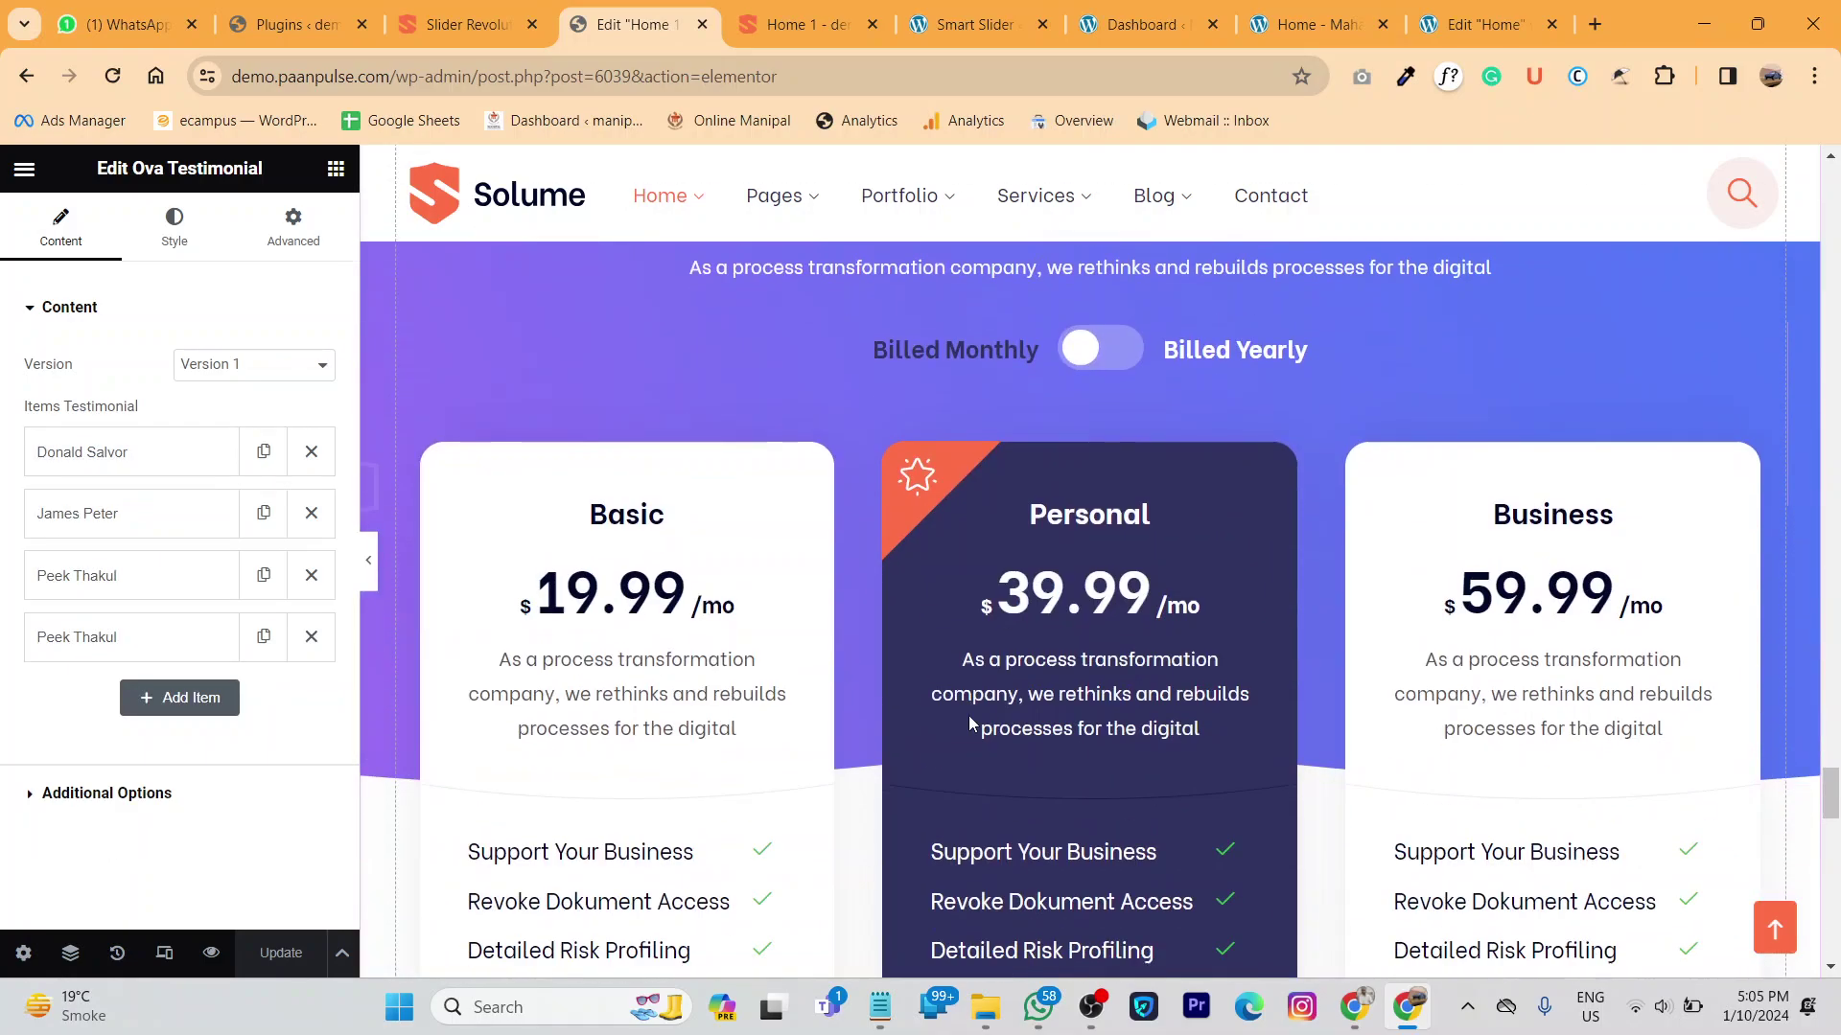
scroll(1072, 558, up, 2)
scroll(1096, 520, down, 3)
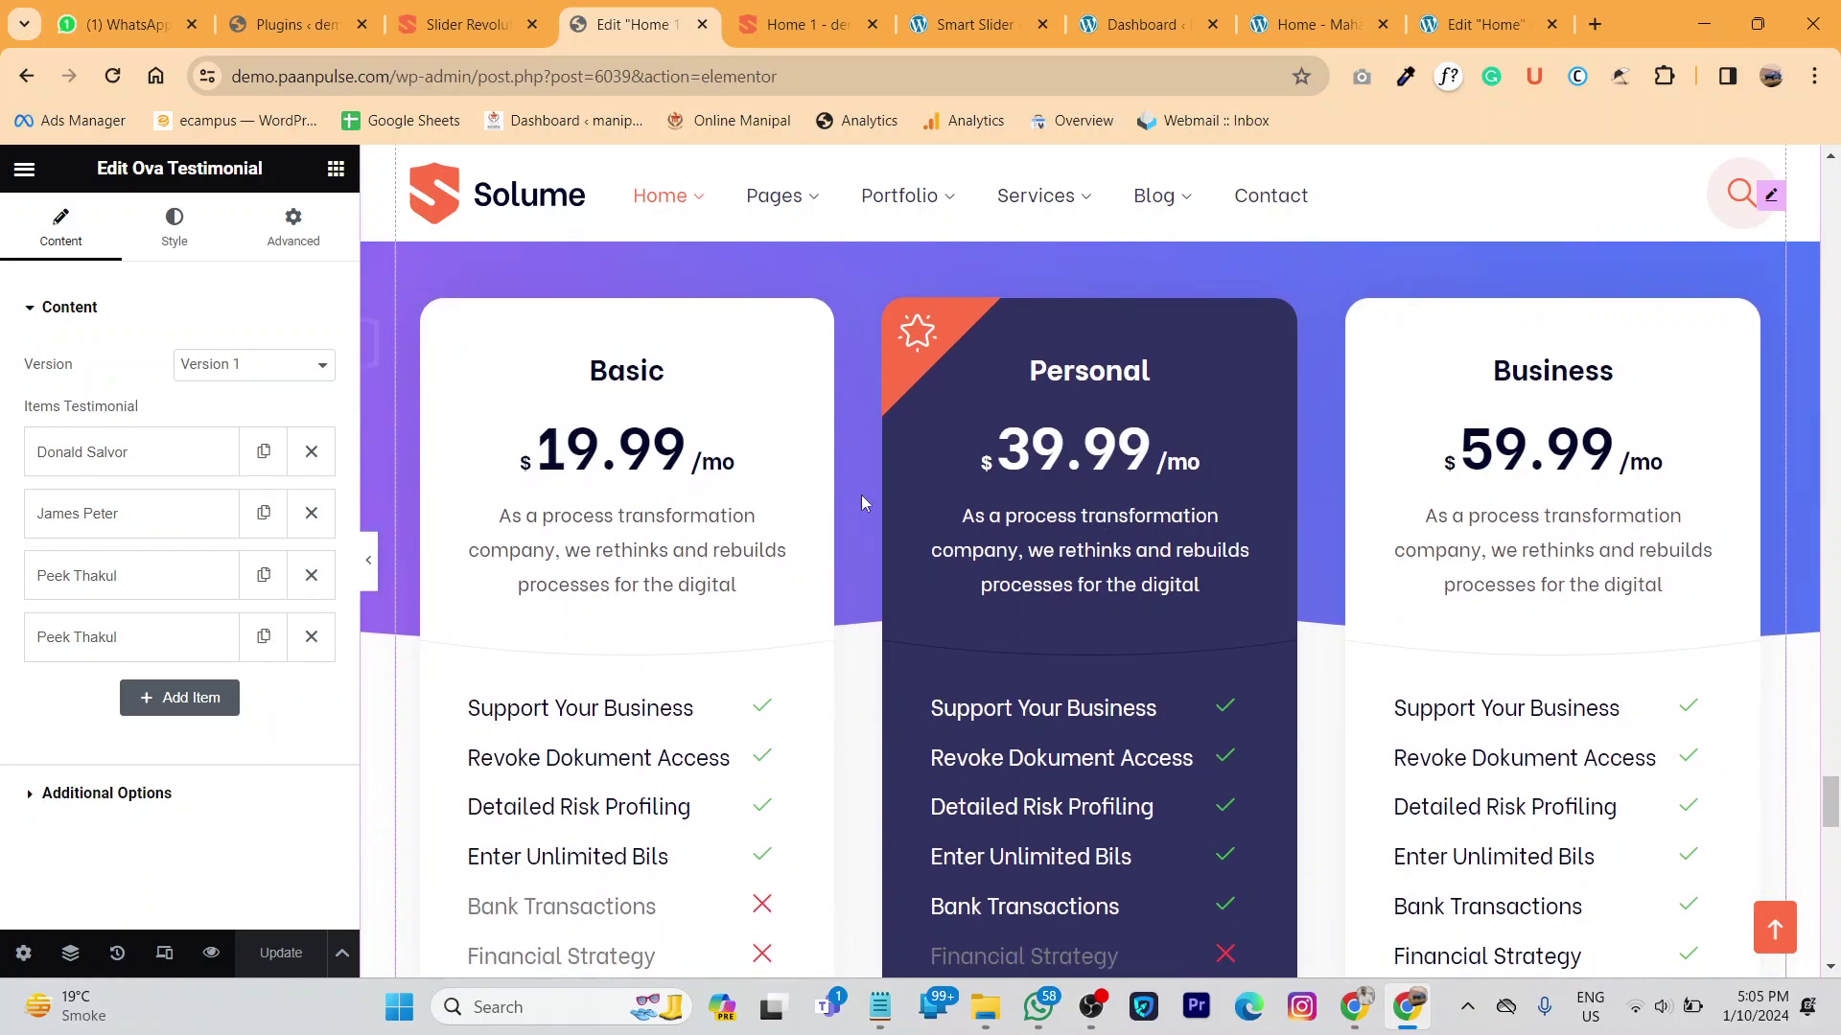
- Open the Pricing Tab widget showing shortcode template ids 186 (Monthly) and 190 (Yearly)
click(819, 471)
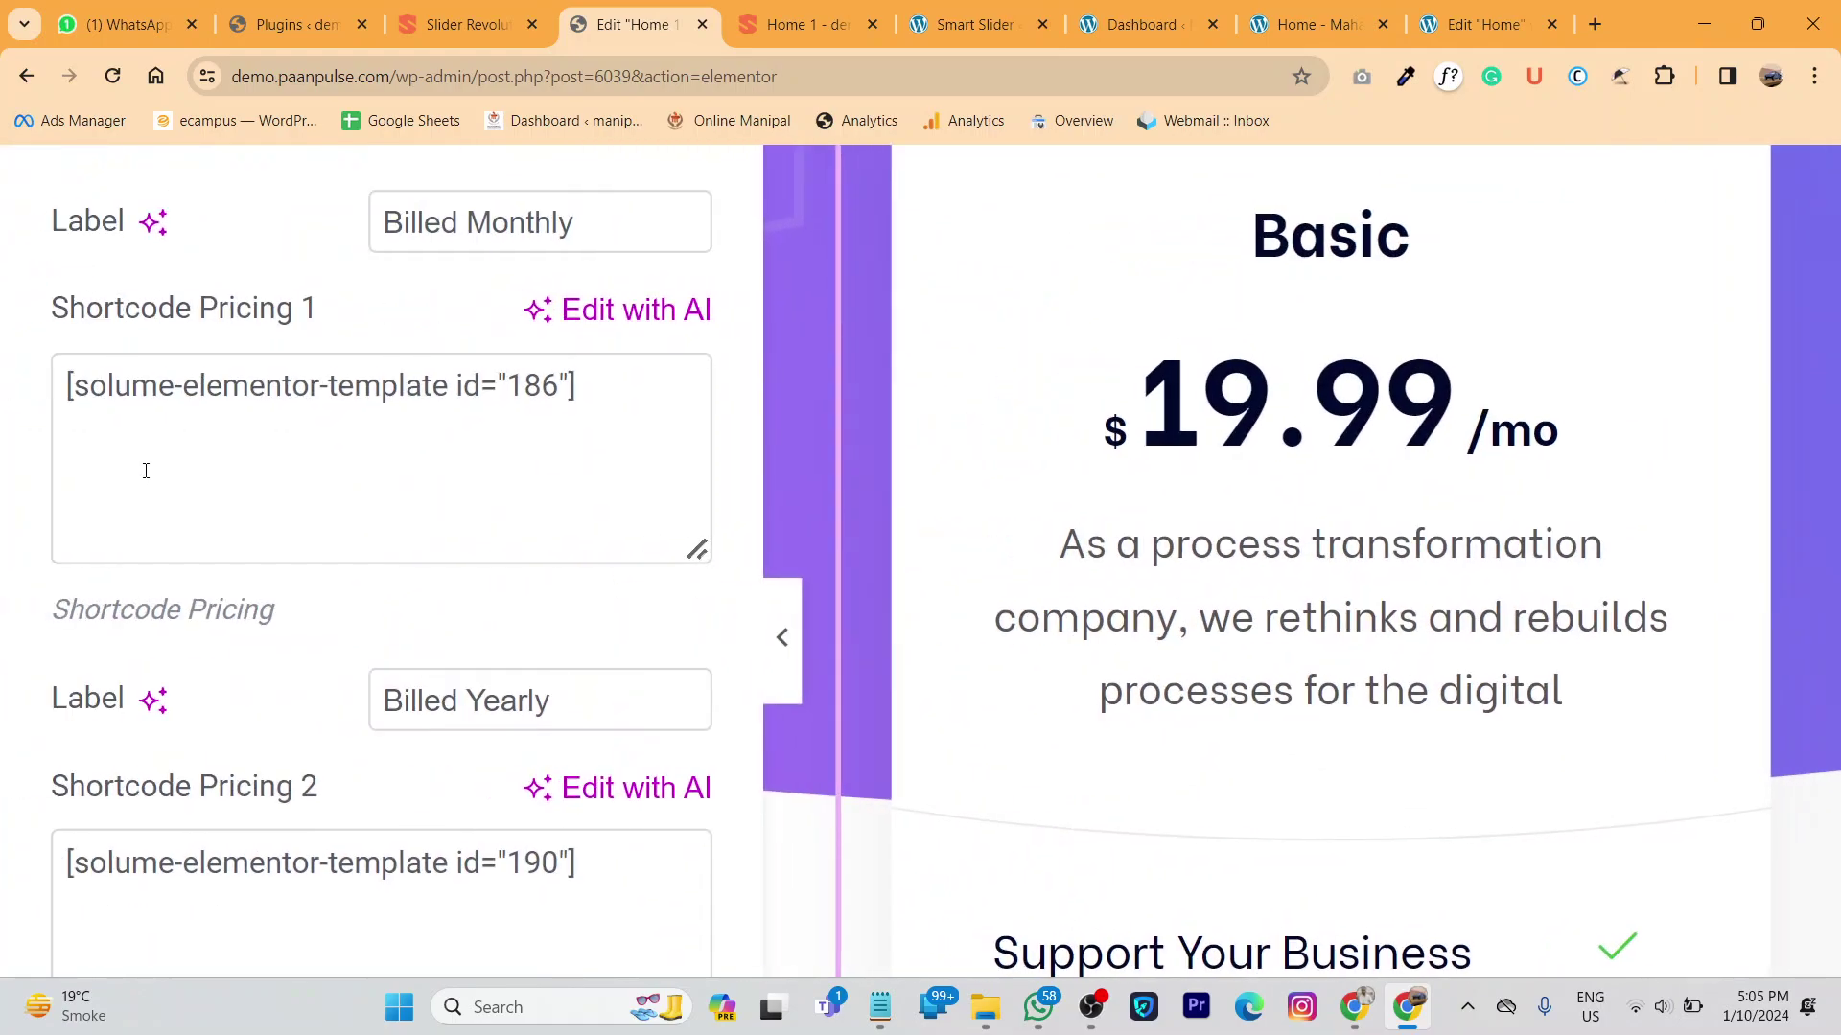
double_click(67, 478)
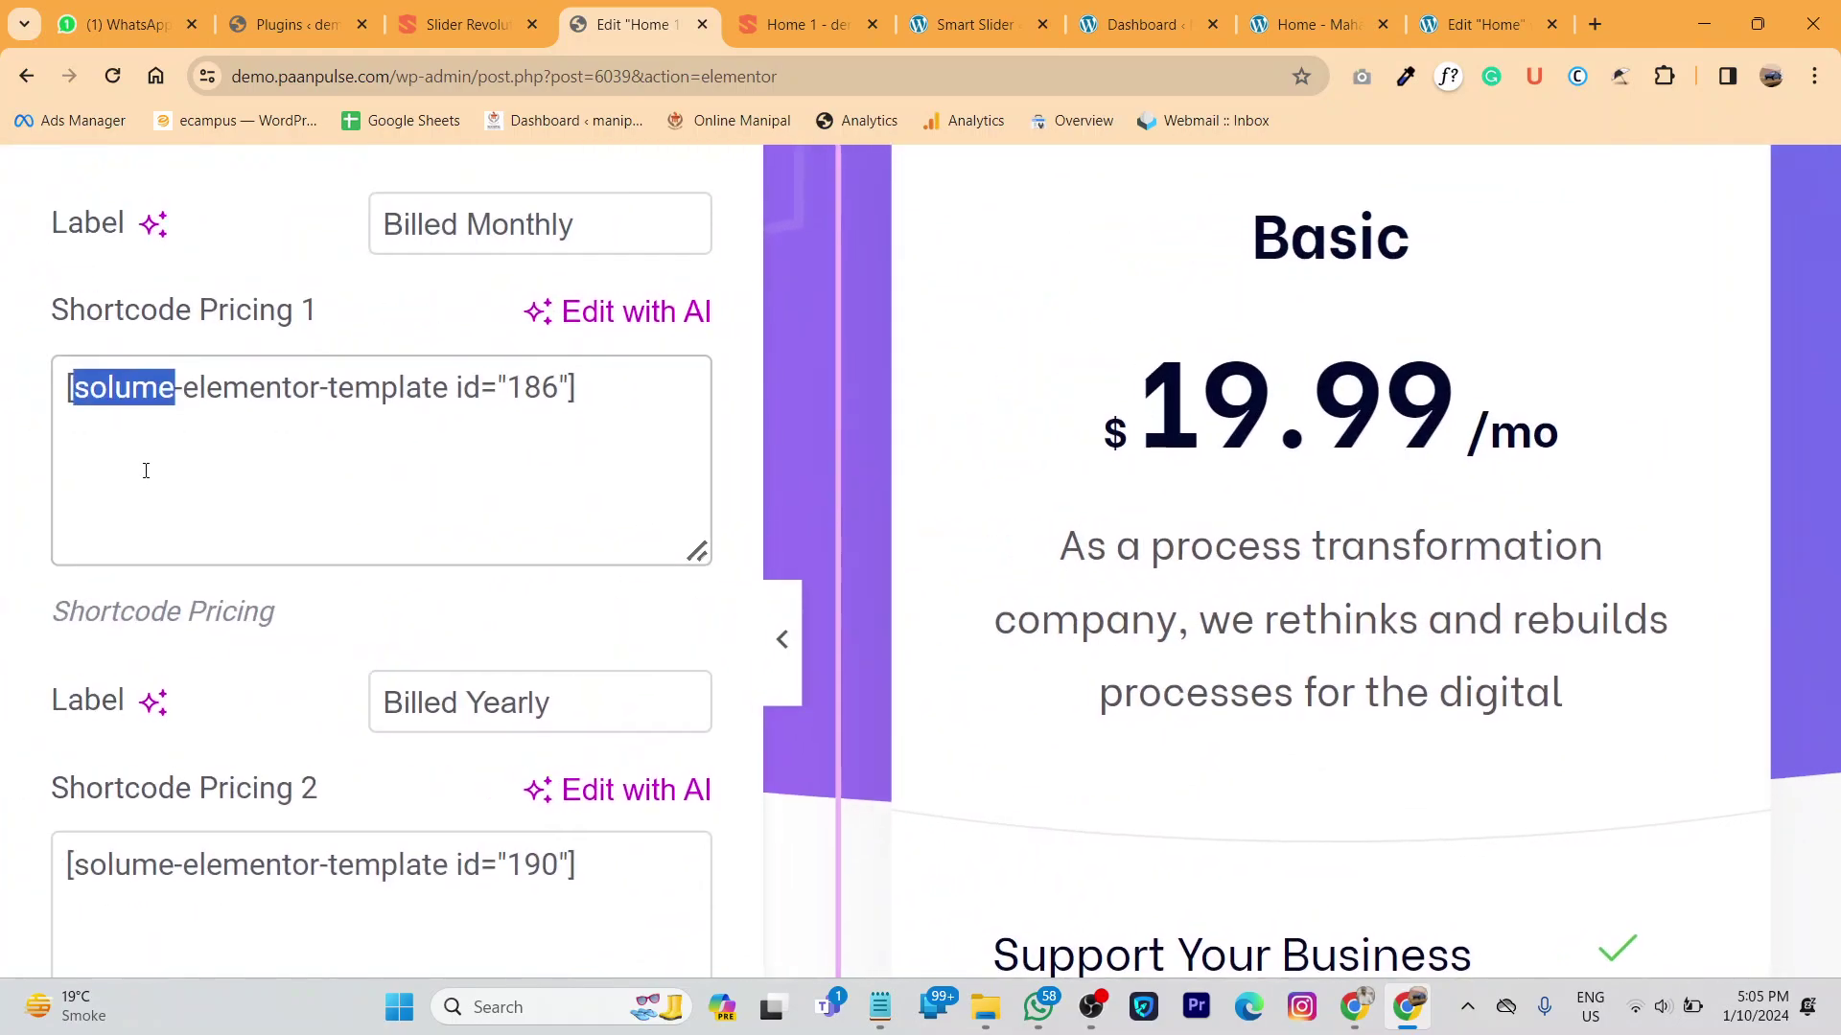
click(146, 470)
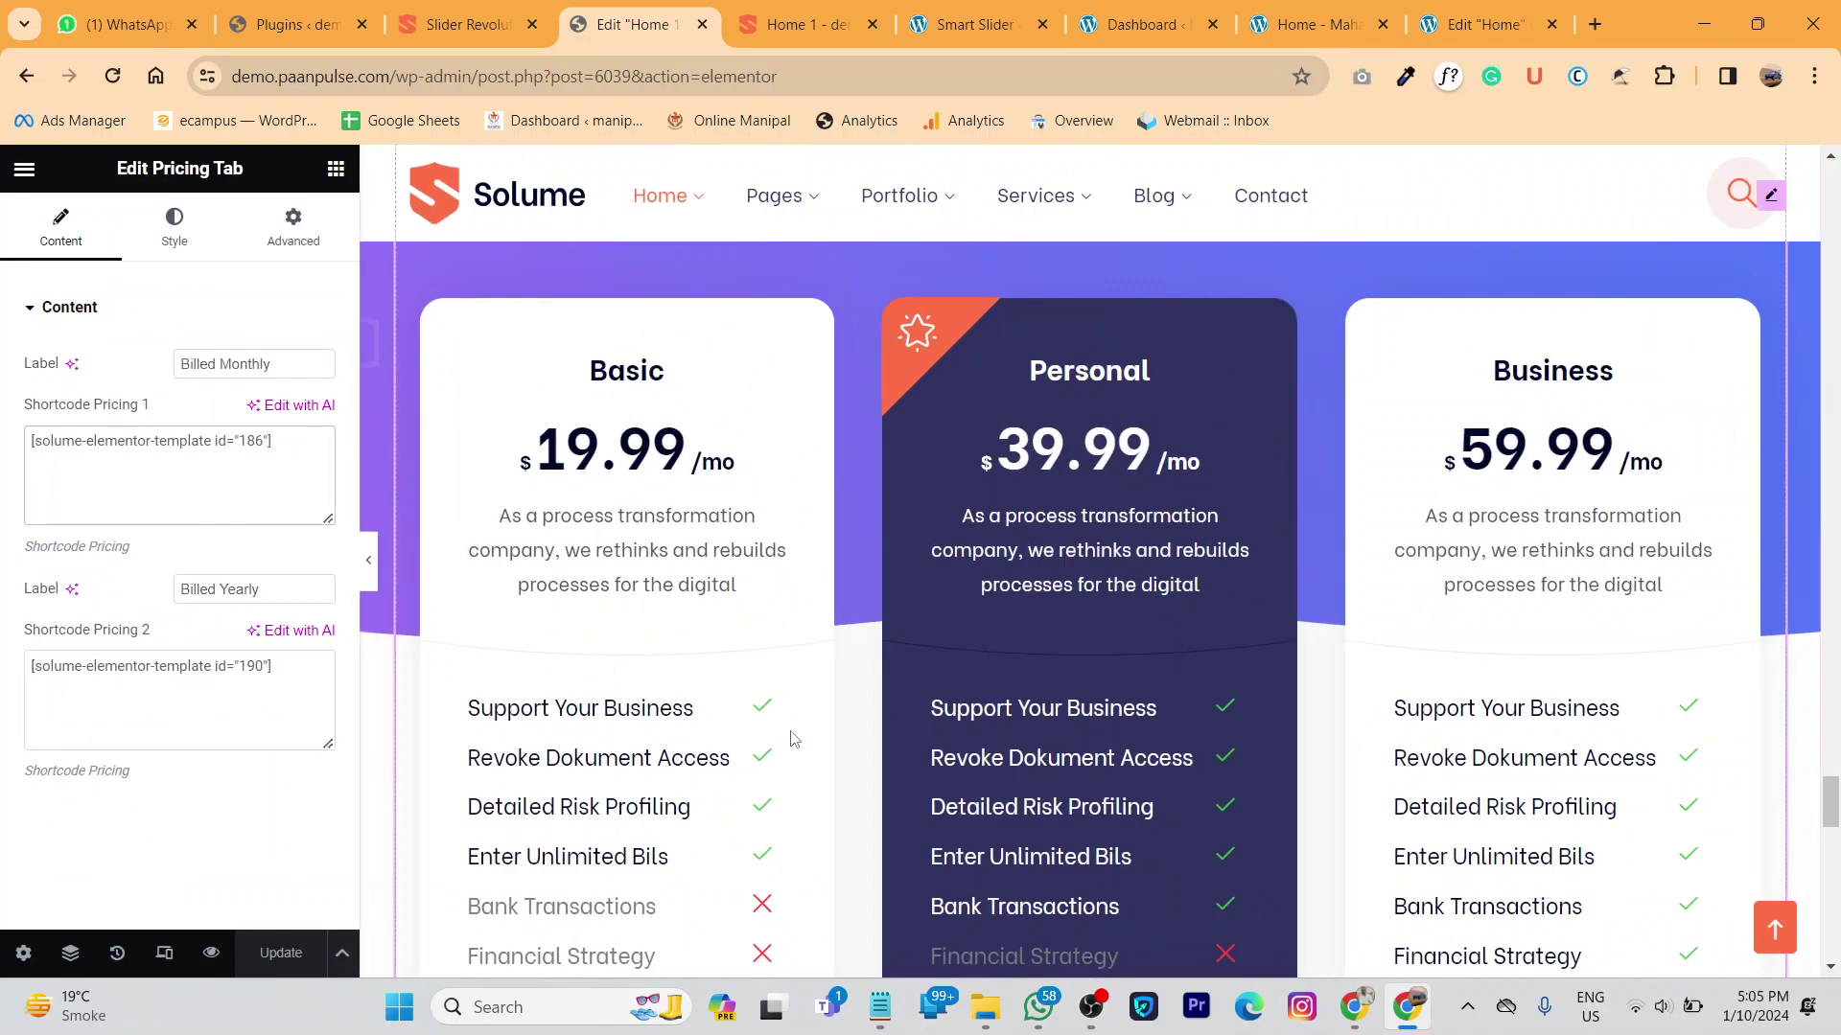
scroll(628, 615, down, 2)
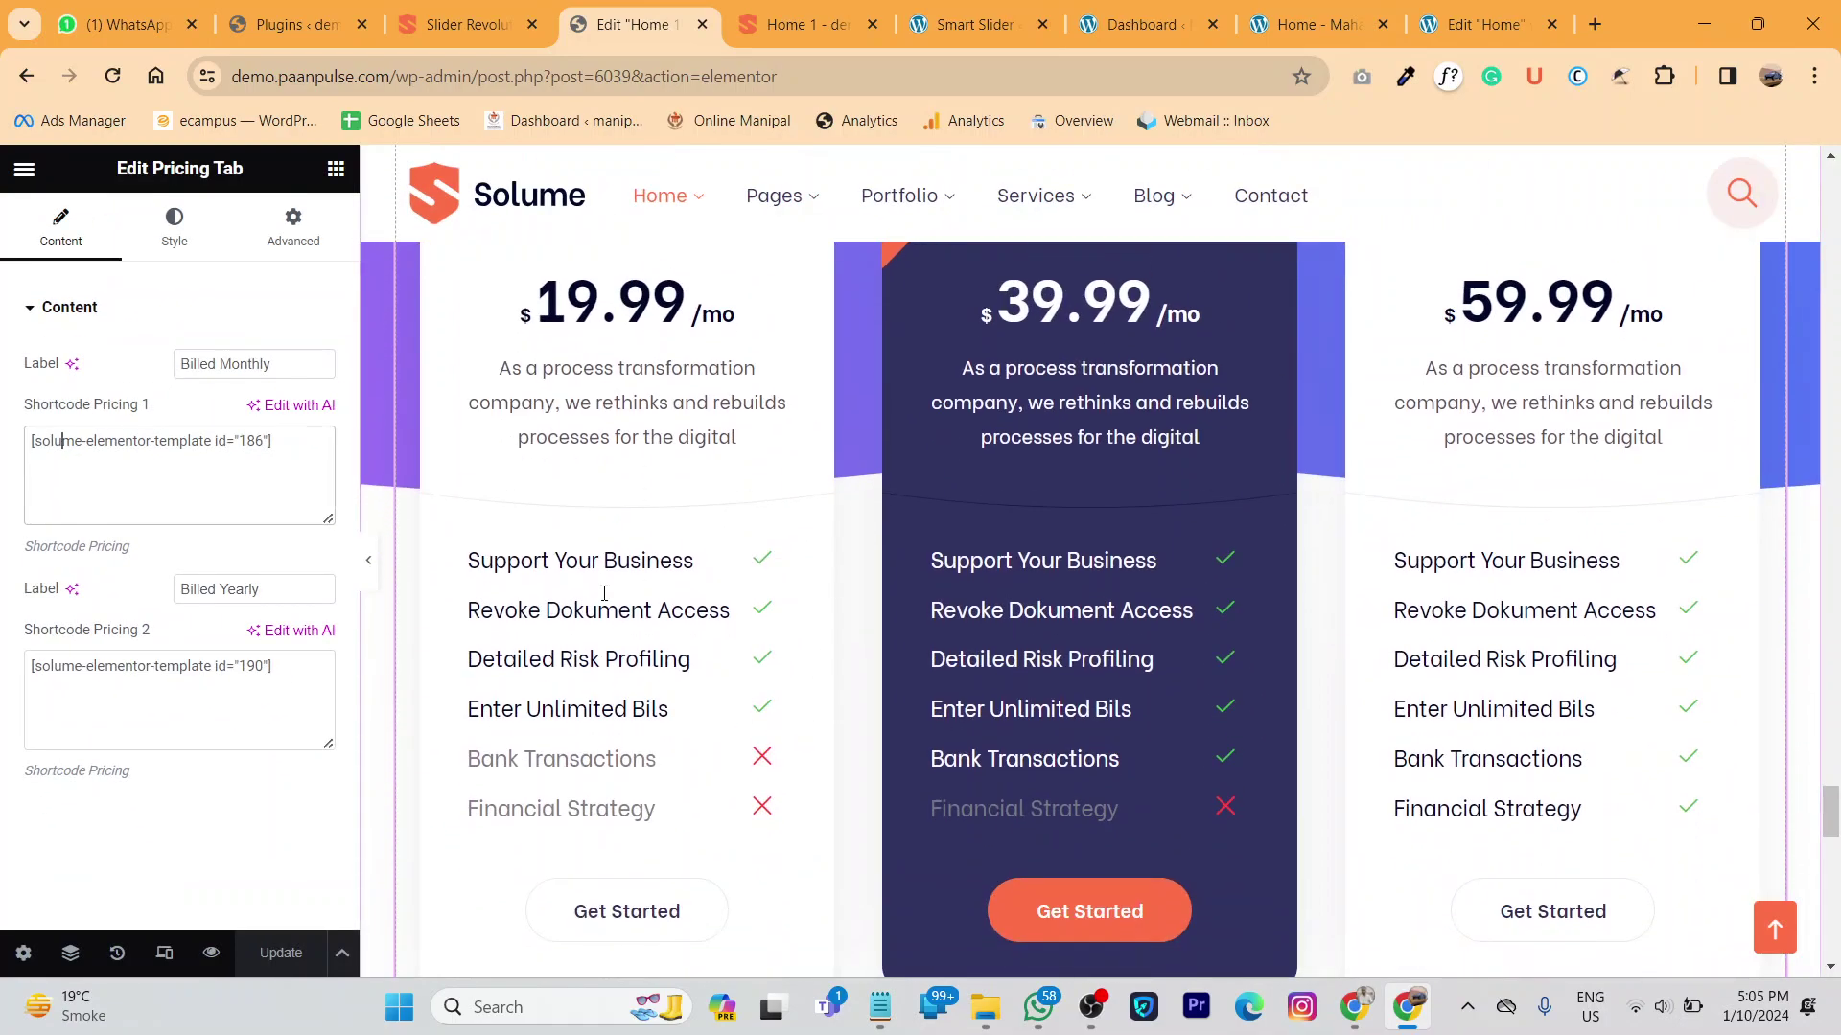
scroll(604, 593, up, 10)
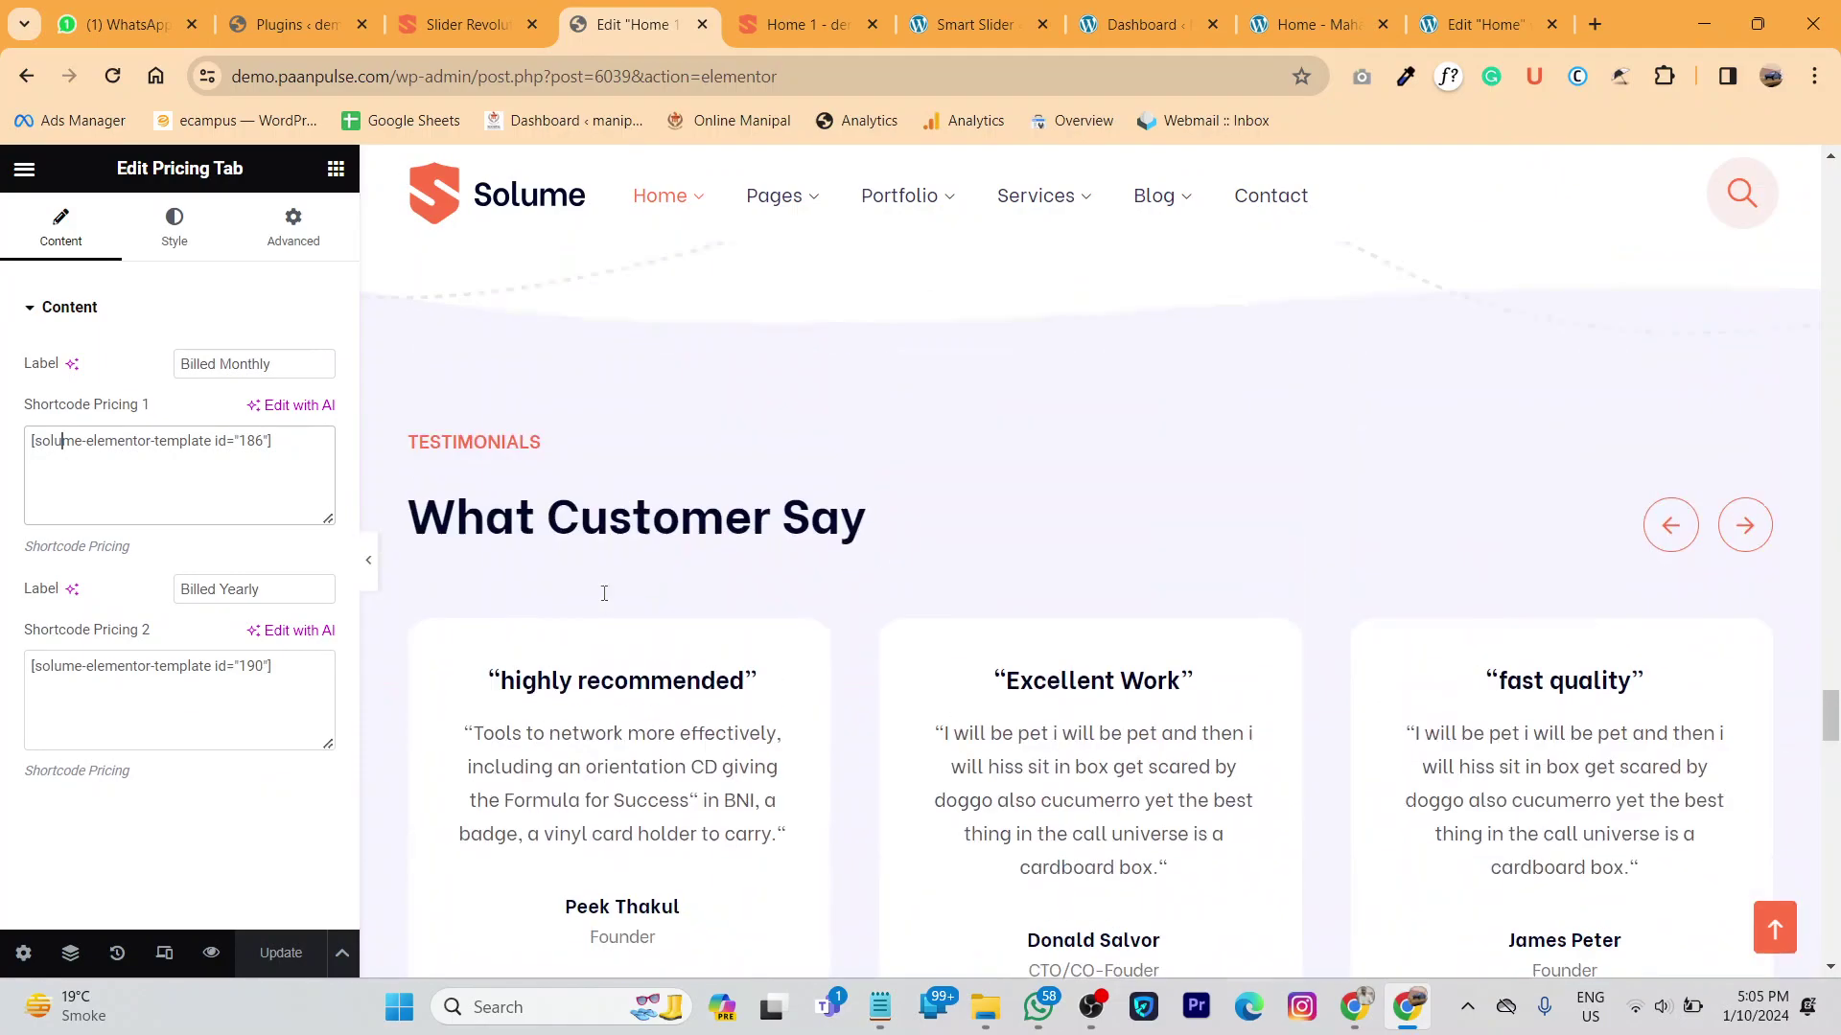
click(604, 598)
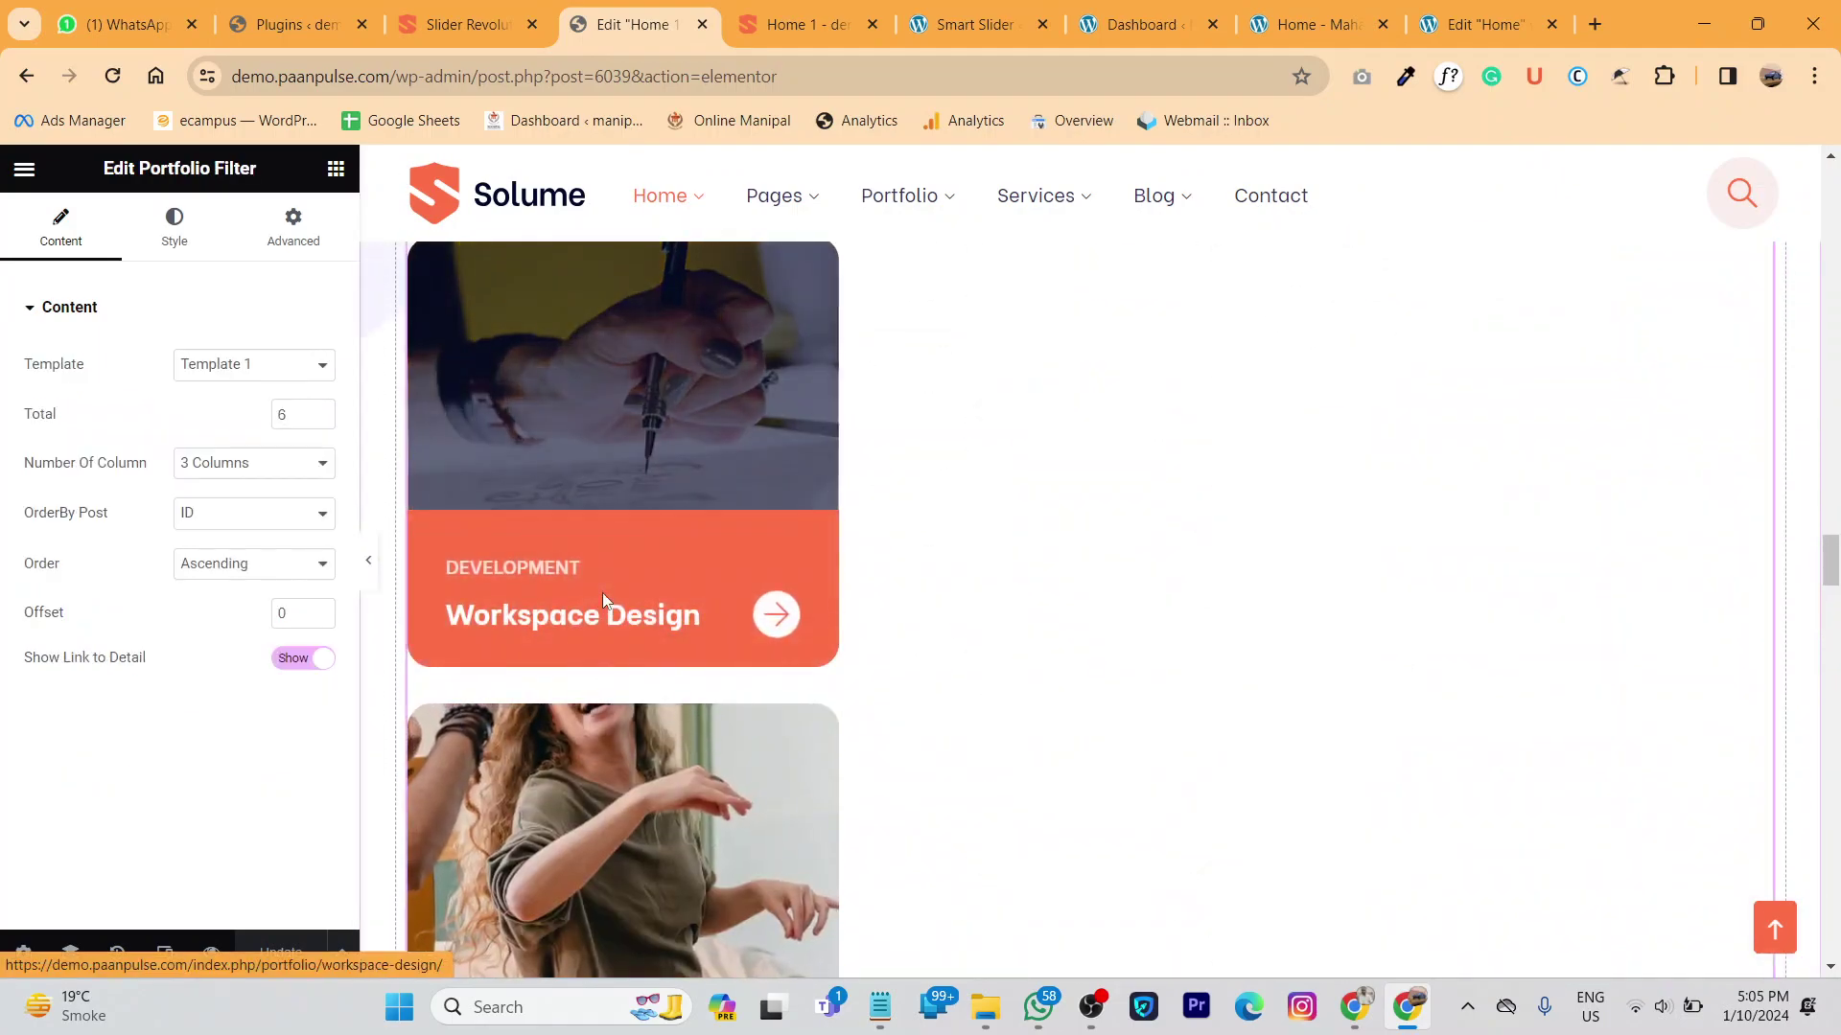
click(205, 370)
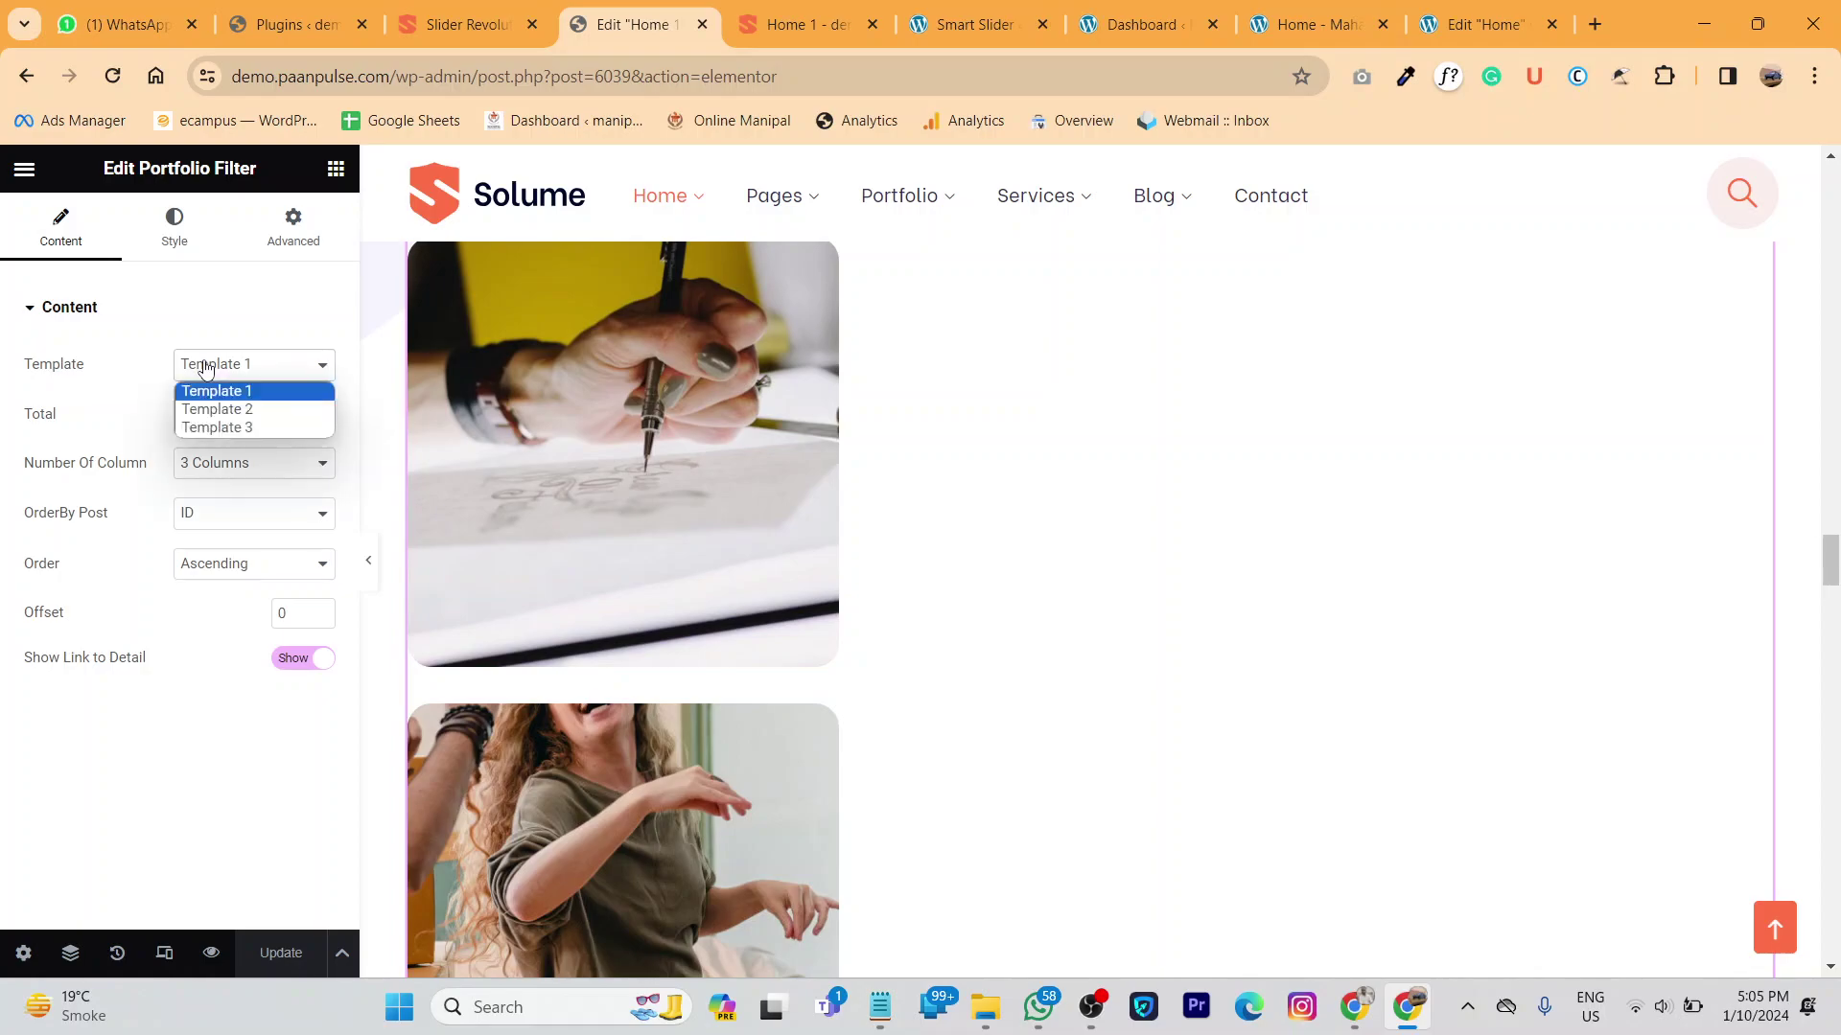
click(205, 367)
click(205, 364)
click(239, 361)
scroll(735, 513, up, 10)
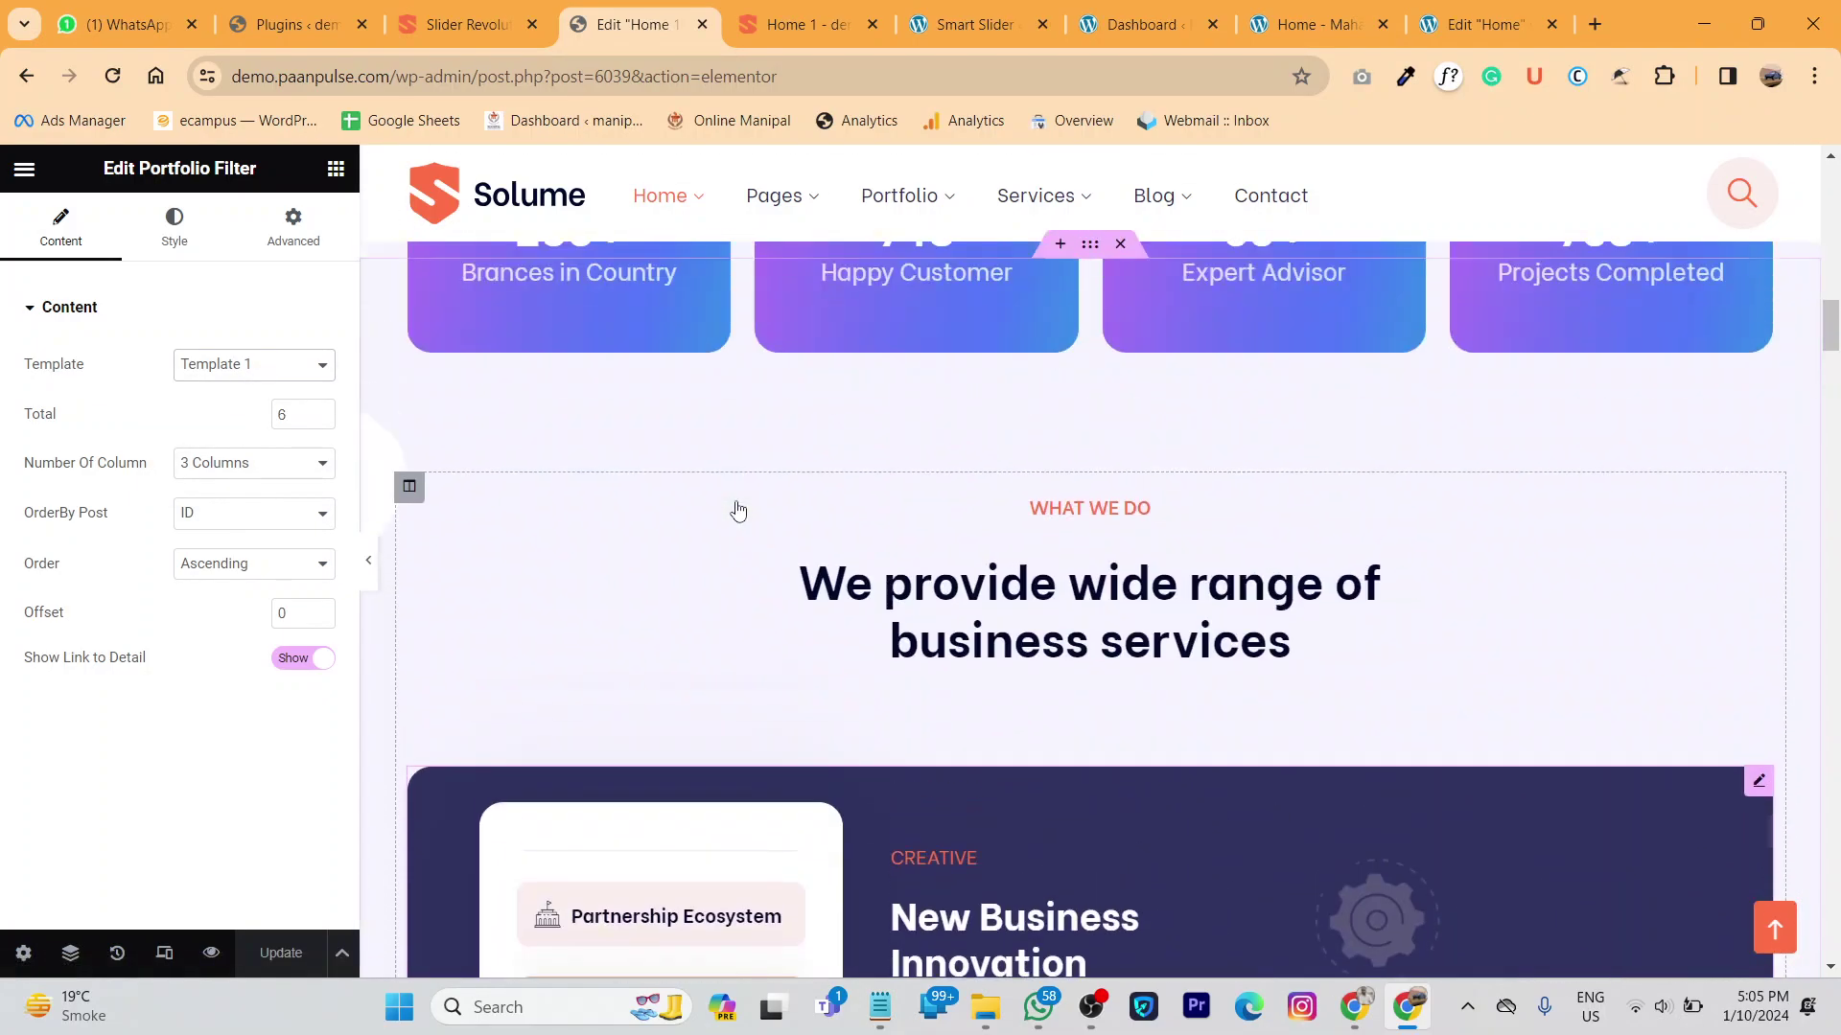
scroll(738, 511, down, 5)
scroll(739, 505, up, 2)
click(739, 509)
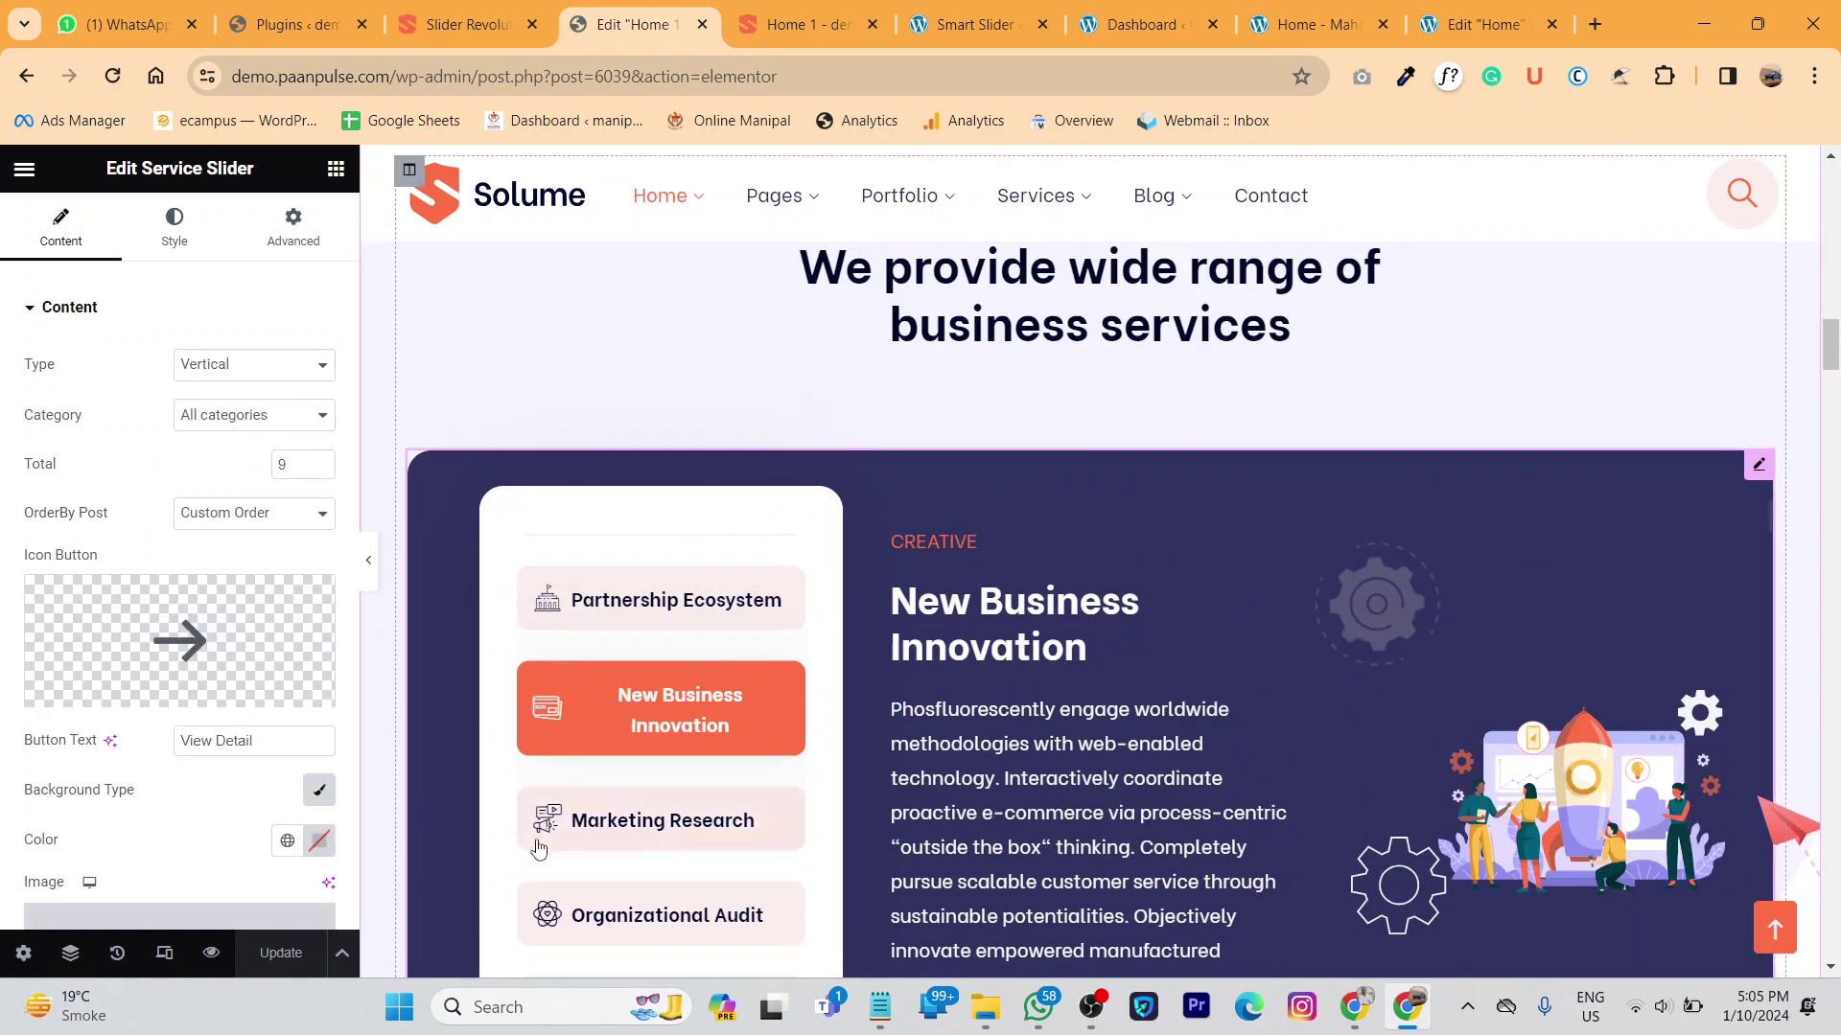
scroll(179, 537, down, 4)
scroll(179, 537, up, 4)
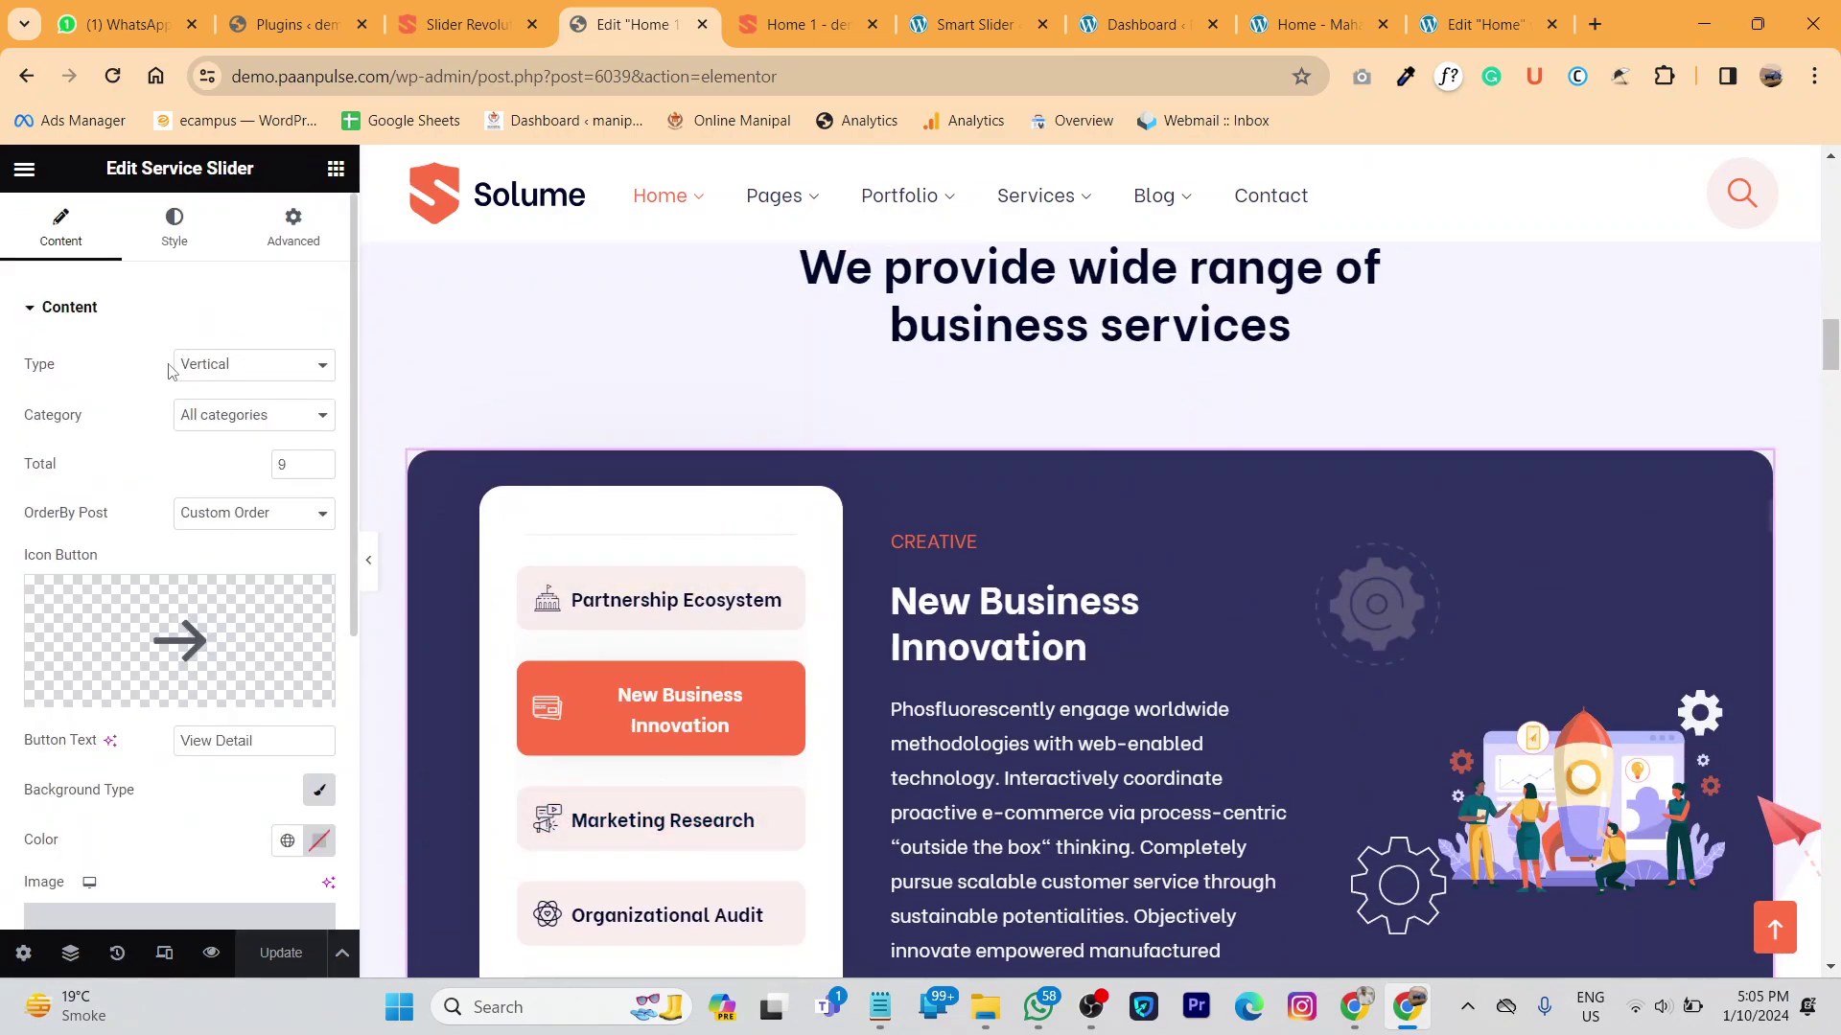
key(ctrl+plus)
key(ctrl+plus)
key(ctrl+plus)
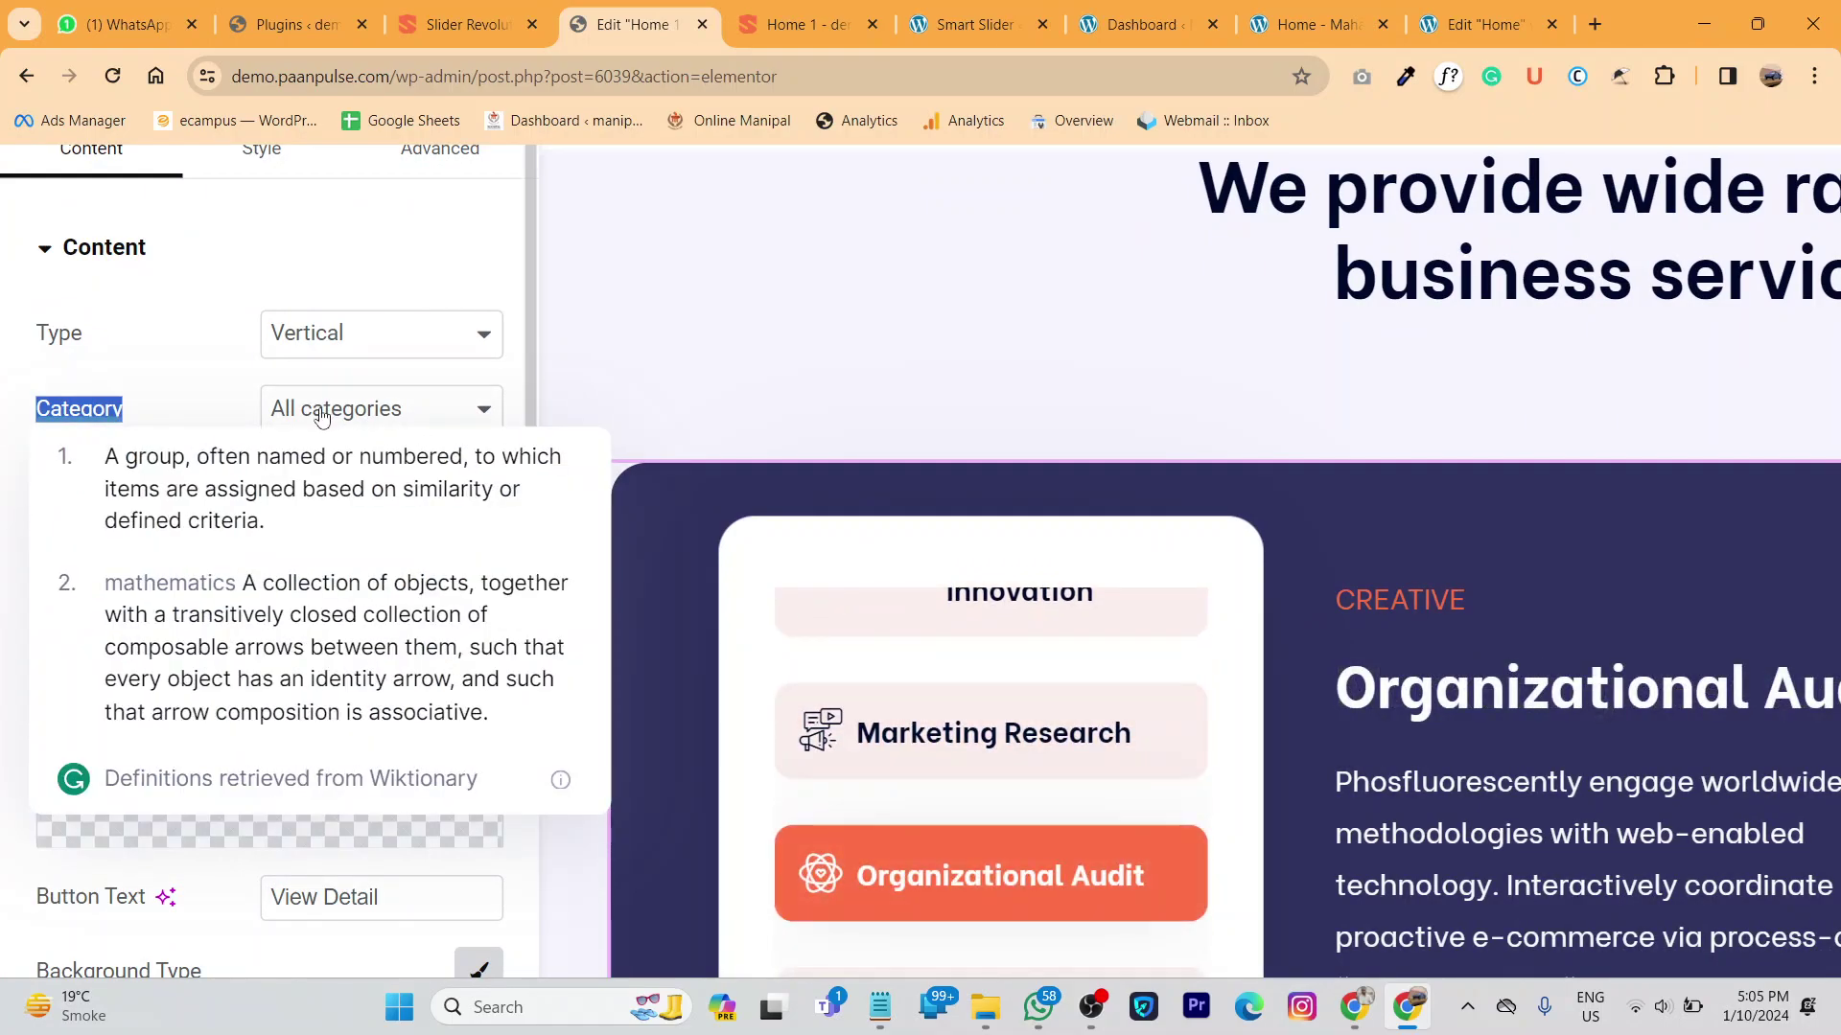
key(ctrl+0)
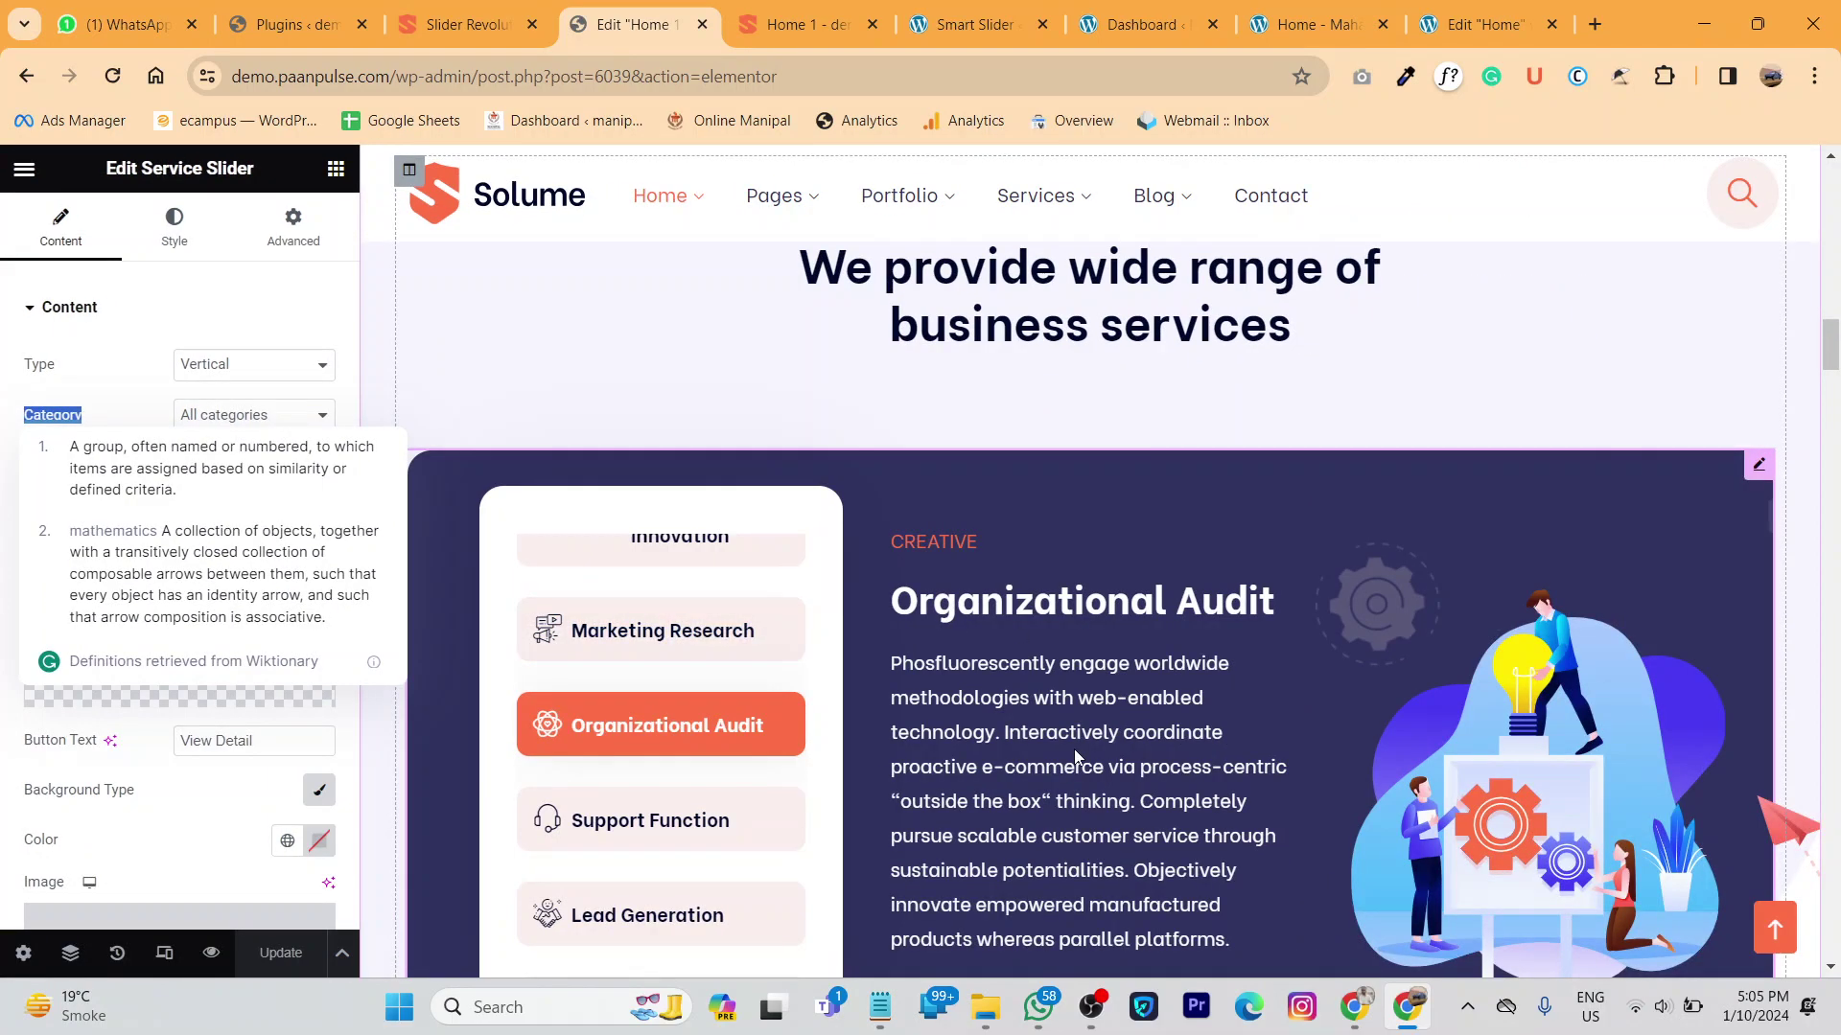
scroll(1075, 755, down, 20)
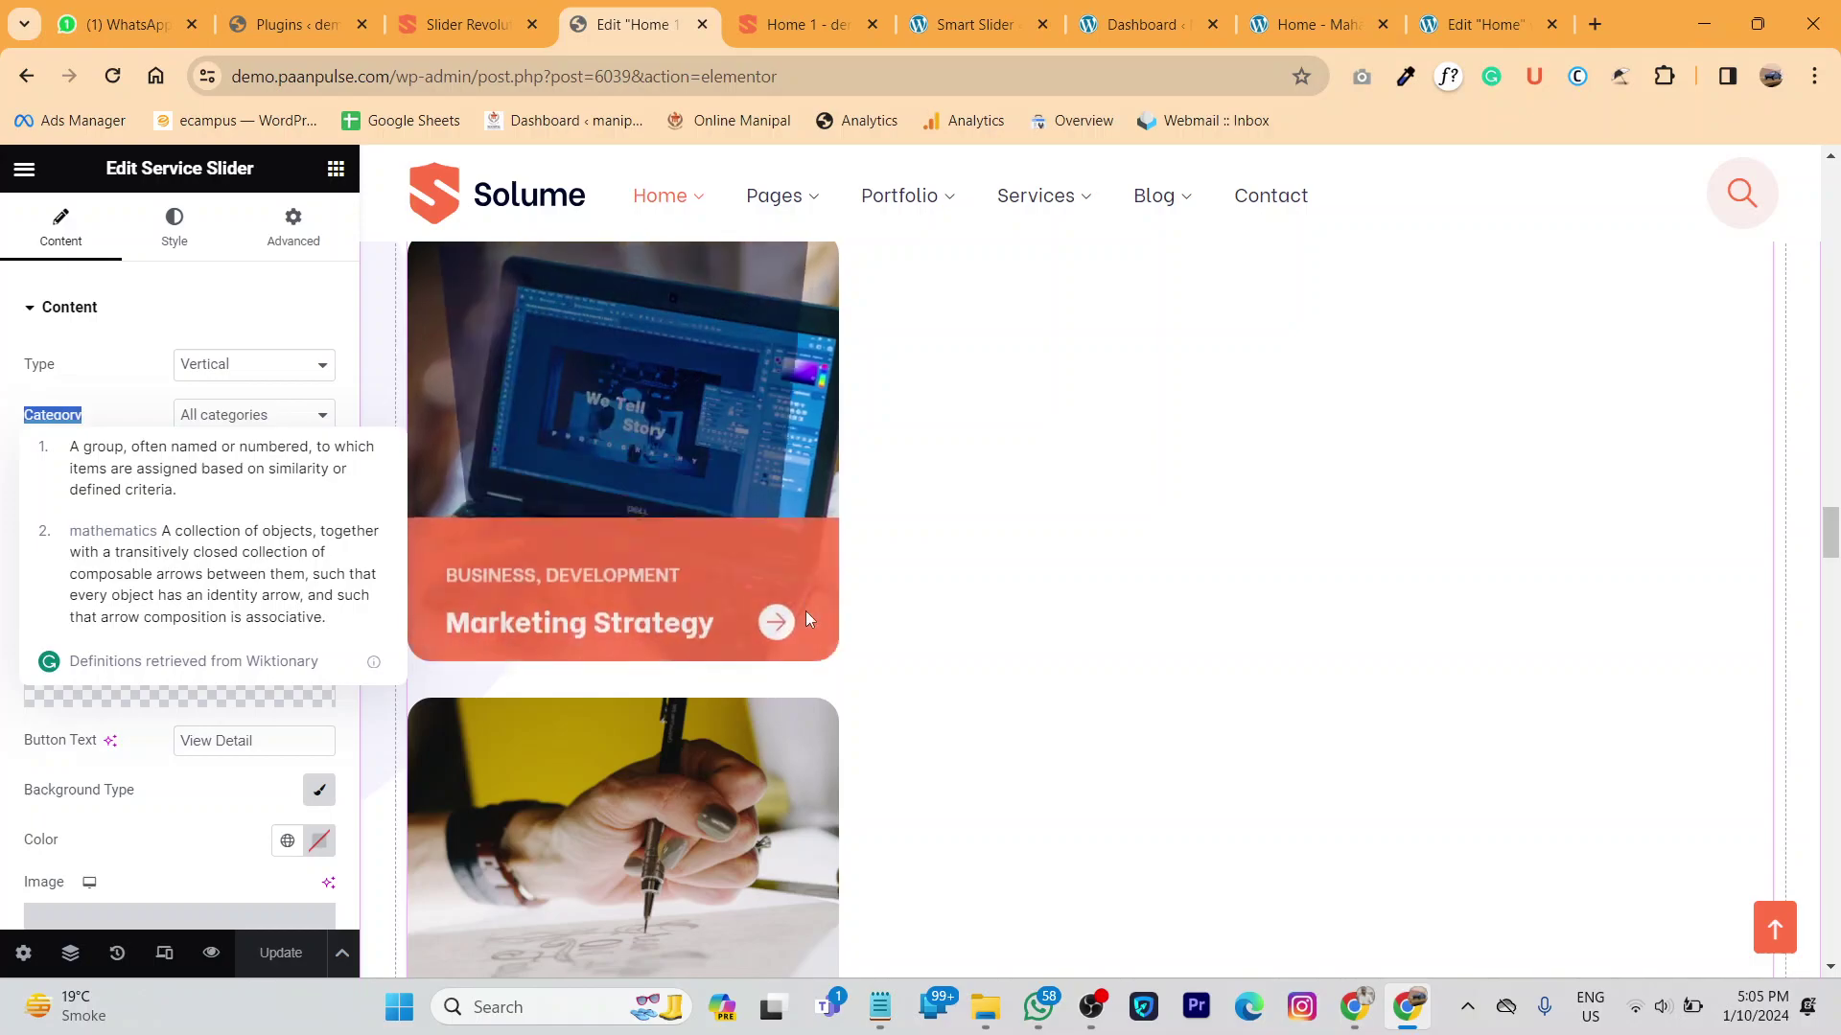
click(805, 612)
scroll(1017, 642, down, 15)
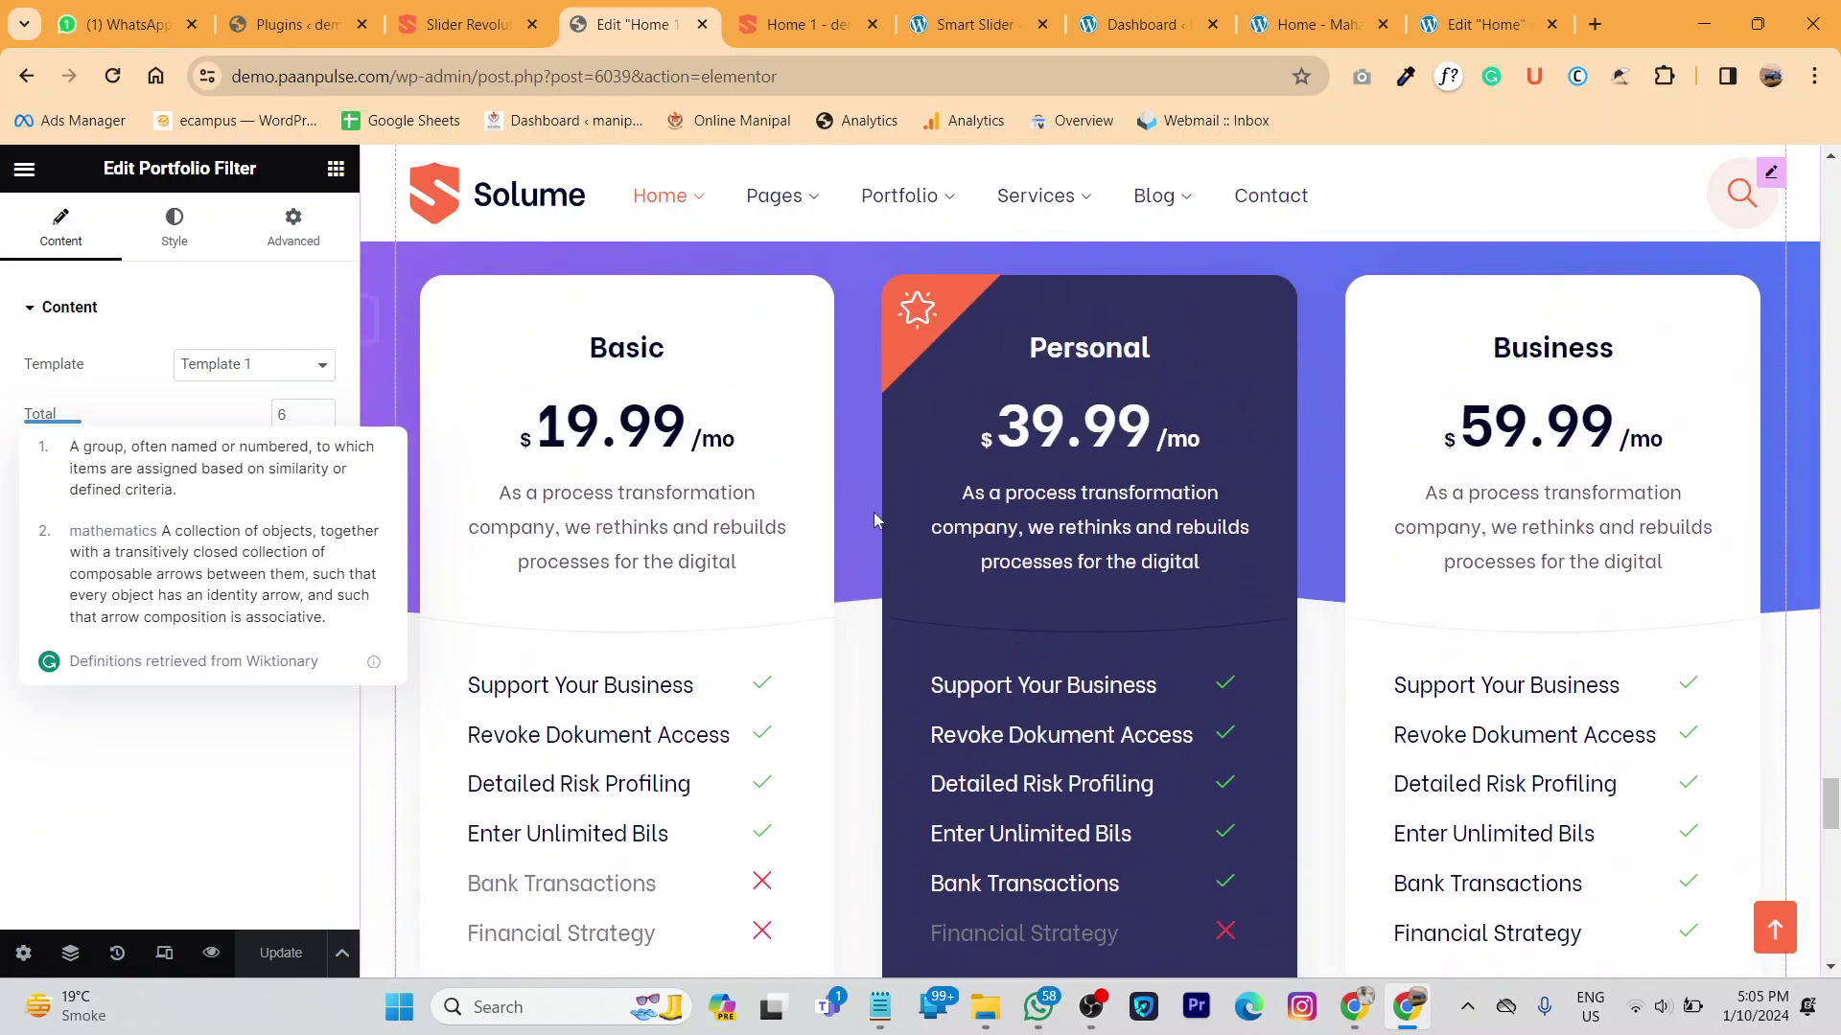
click(875, 519)
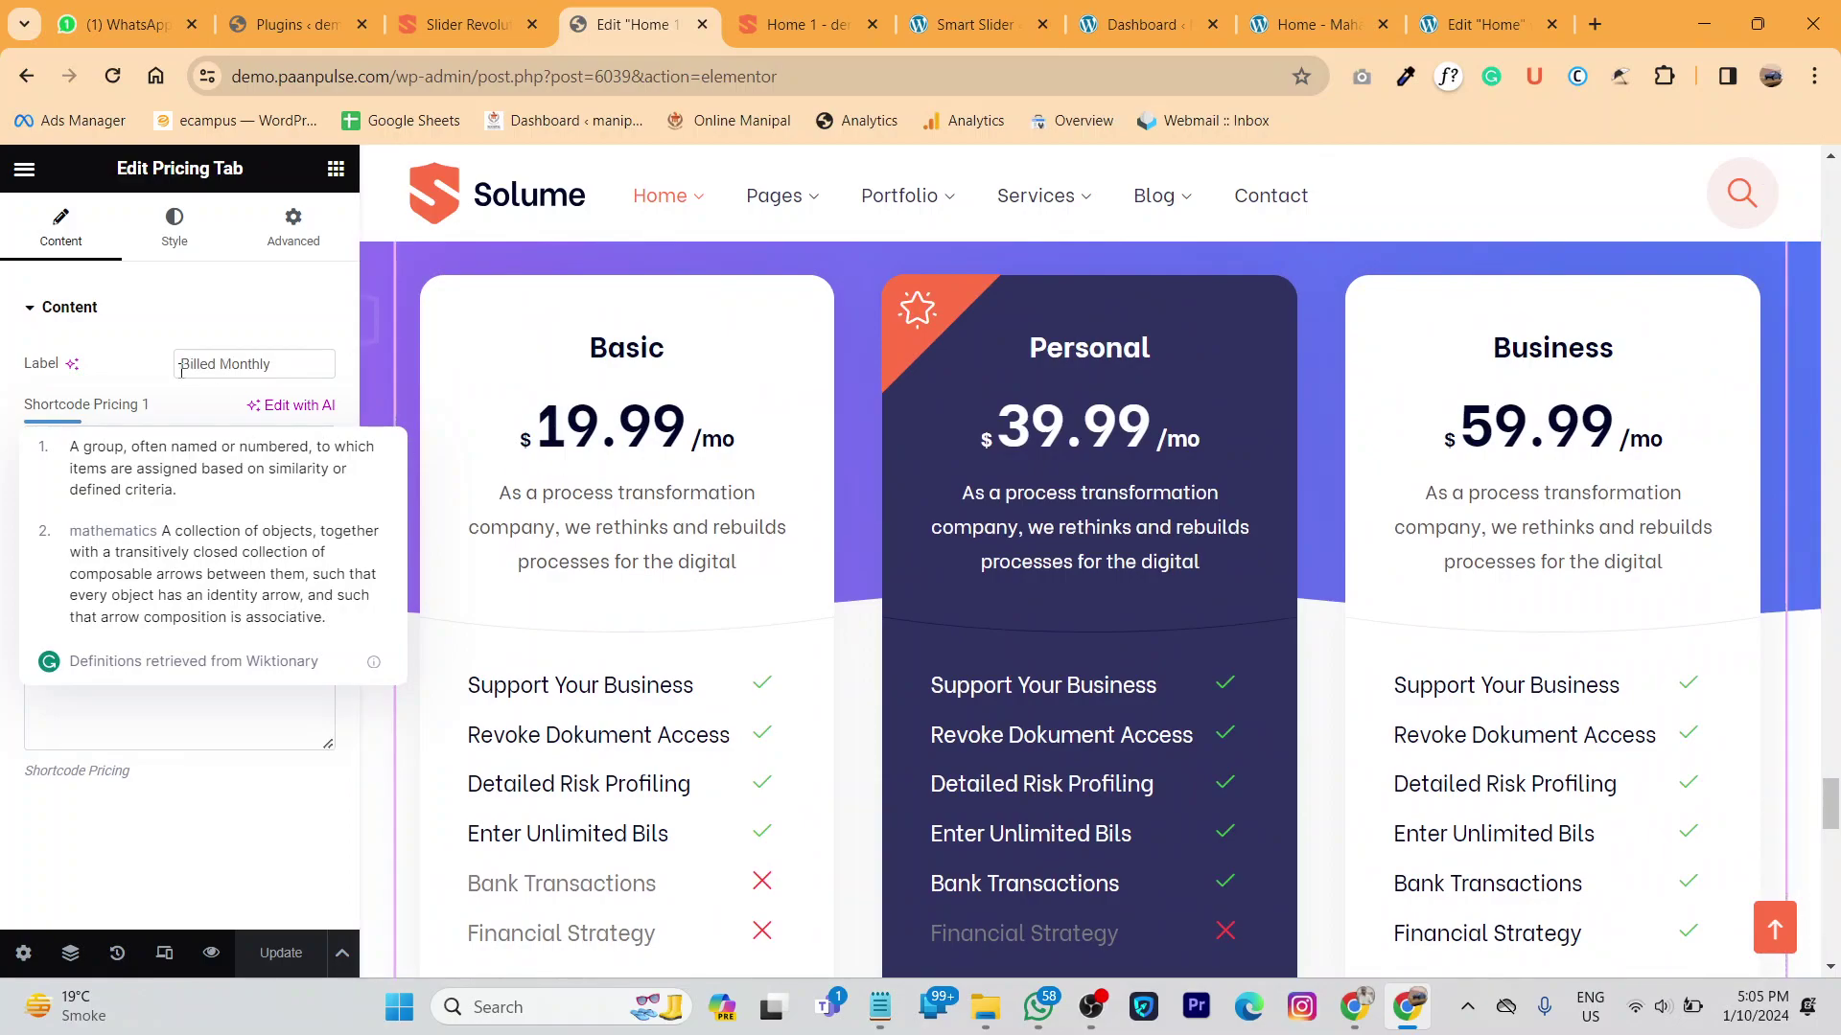
click(163, 374)
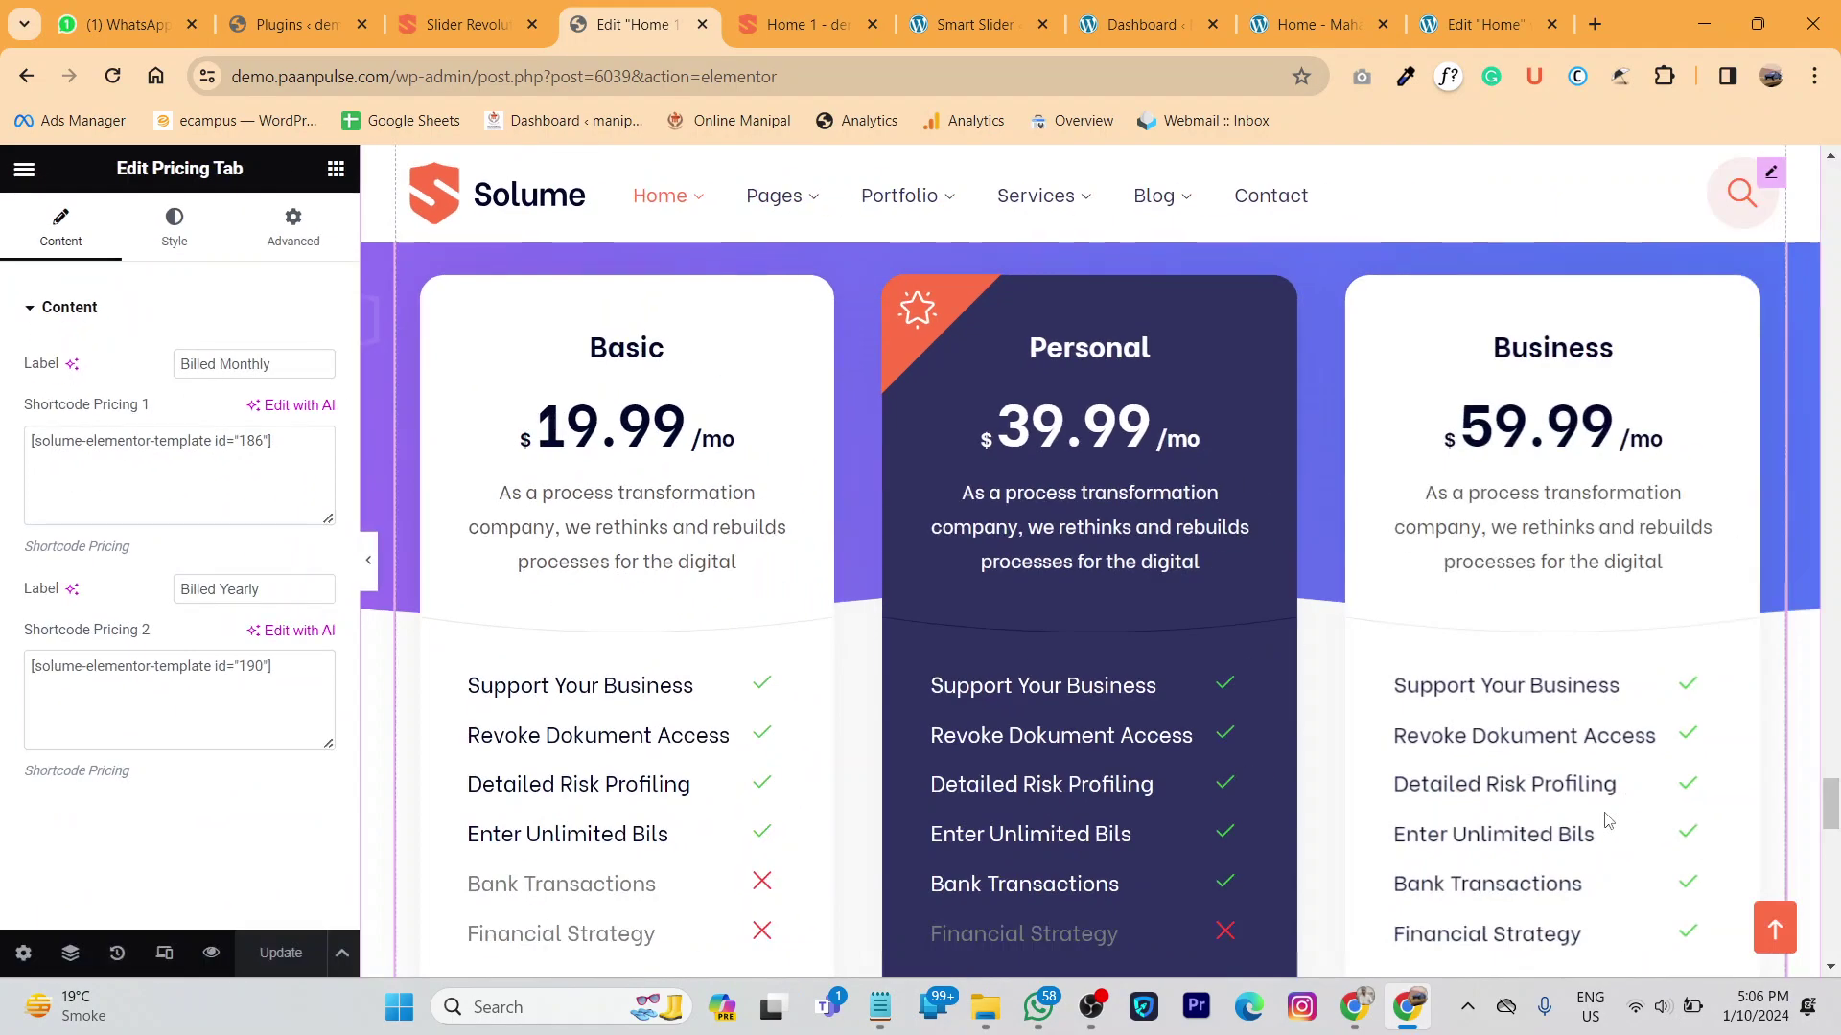
click(462, 24)
- Close the Home 1 editor and preview tabs, reopen the others, and return to Slider Revolution
click(271, 11)
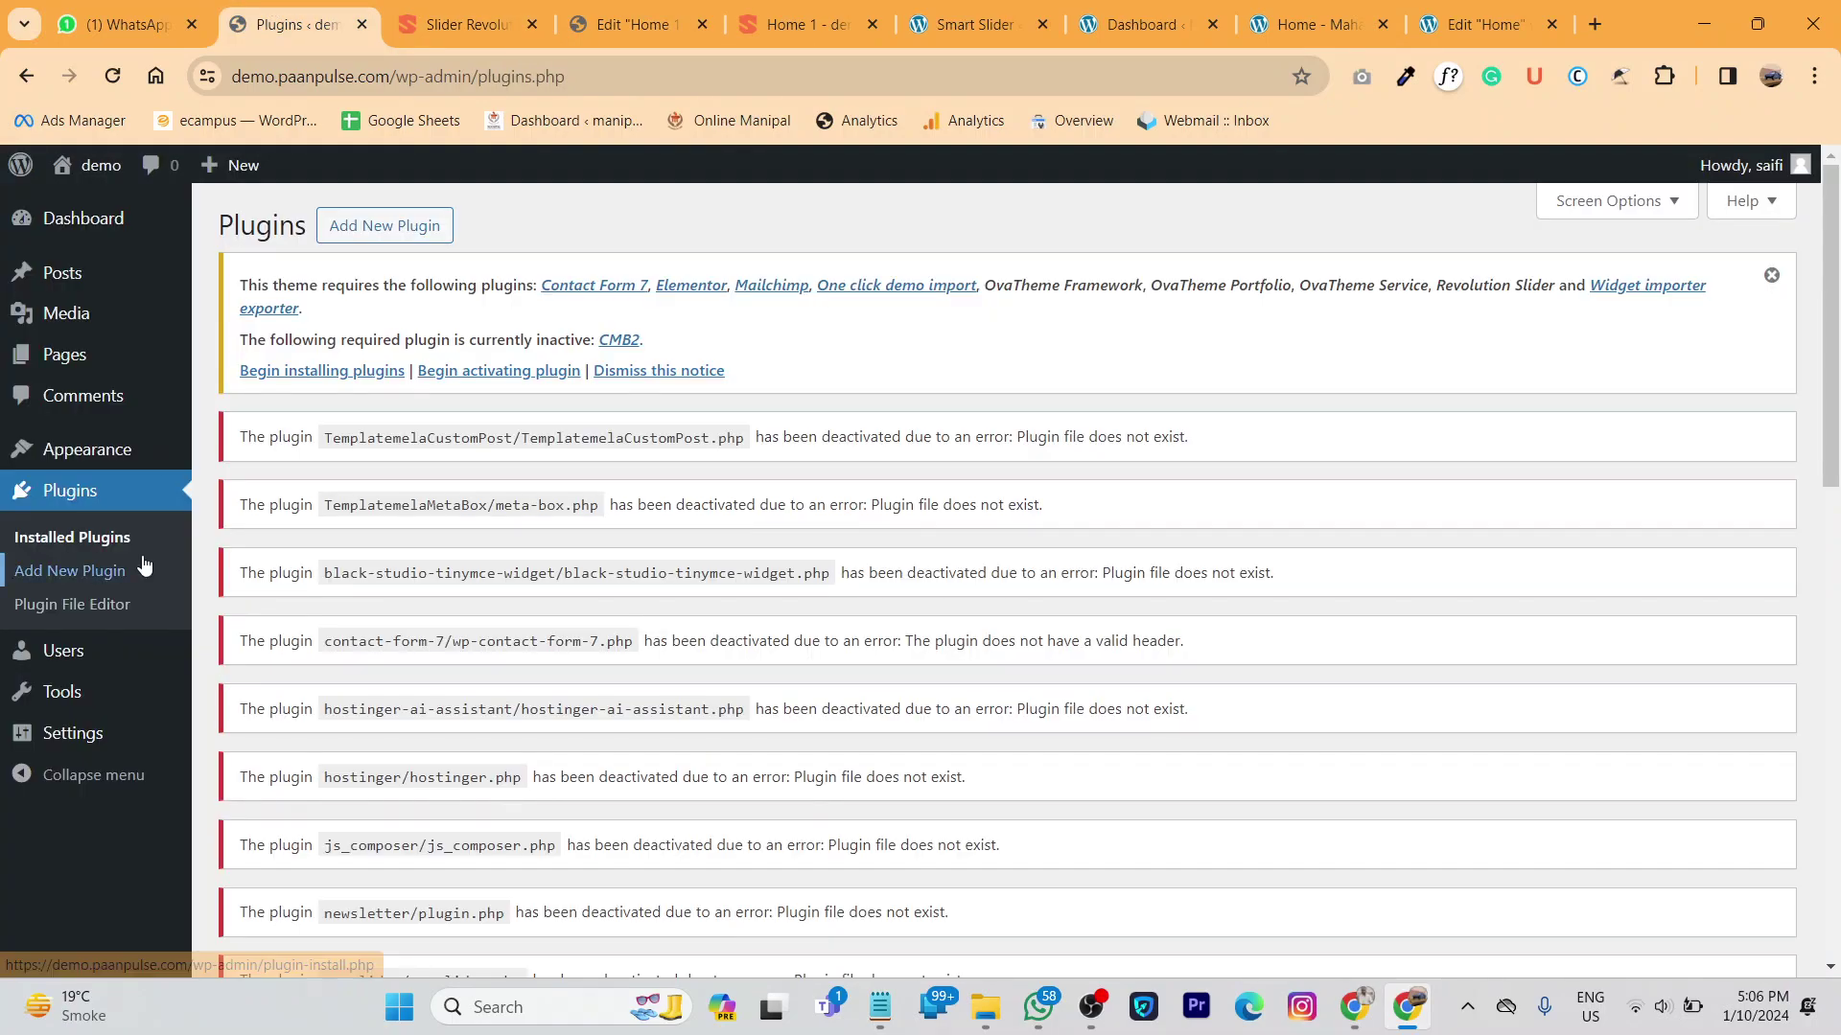
click(686, 8)
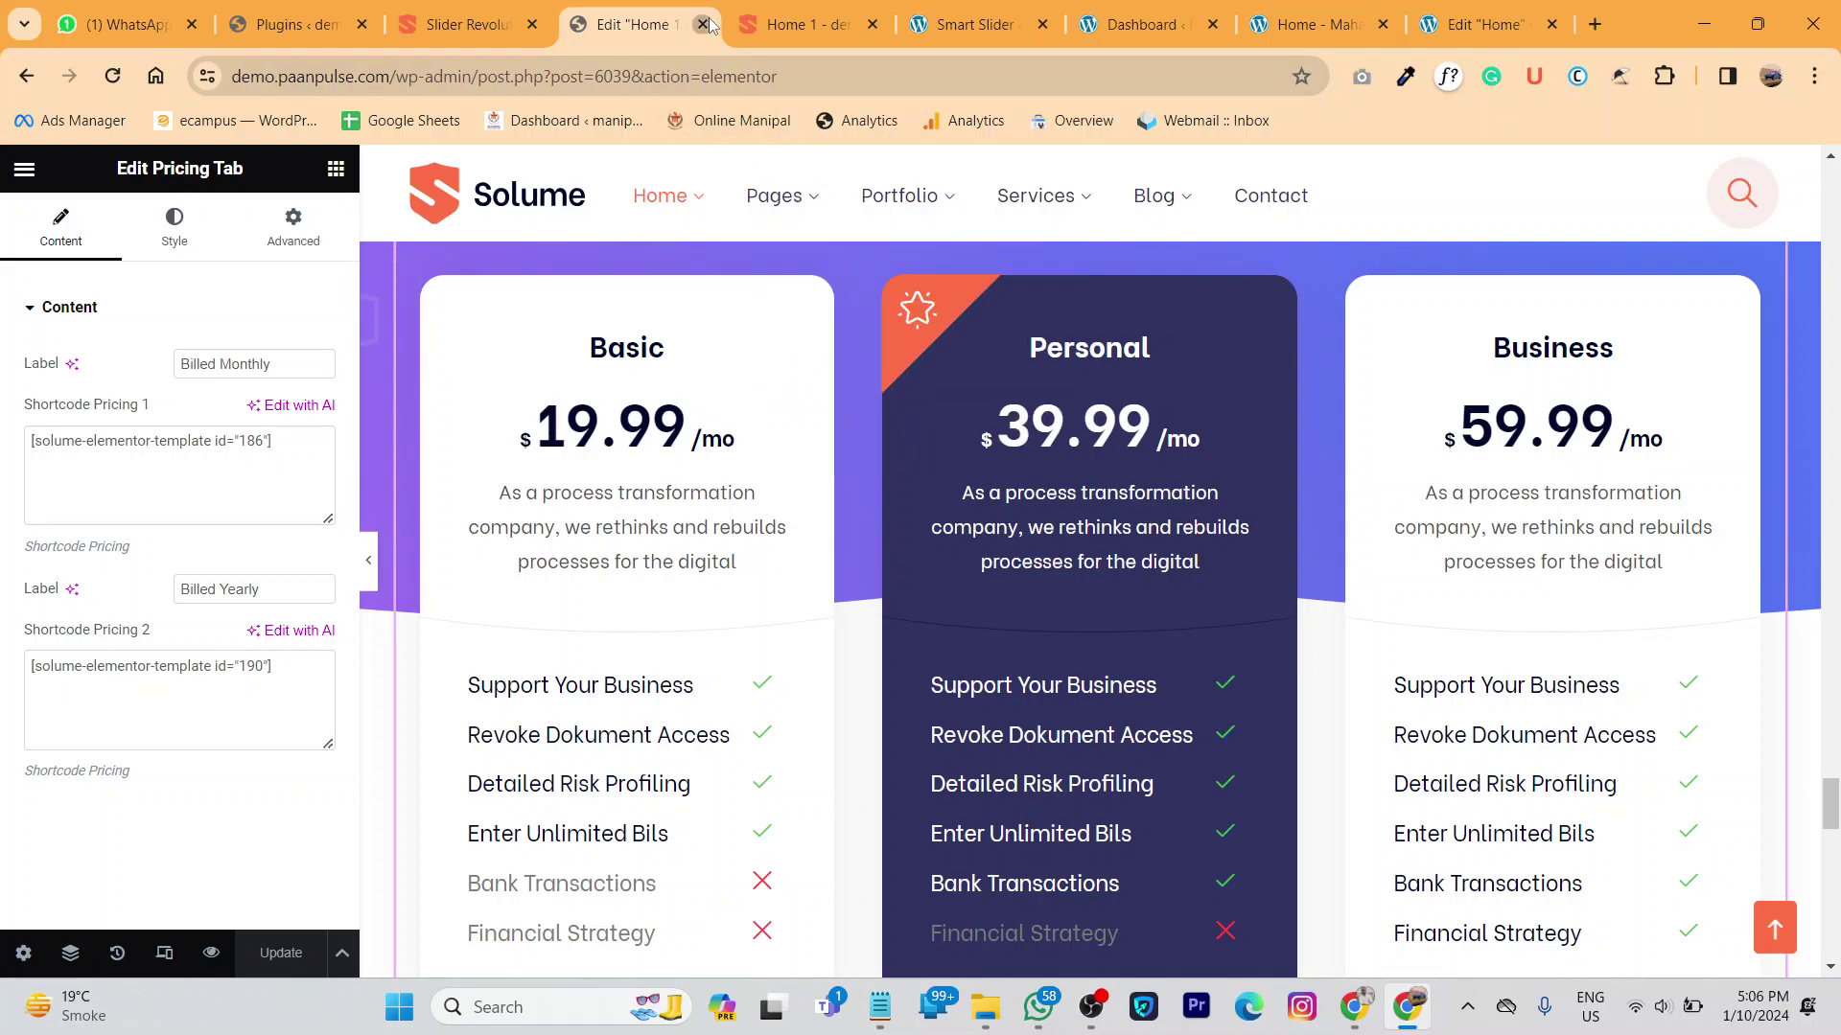
click(702, 24)
click(702, 24)
click(703, 24)
click(703, 24)
click(703, 24)
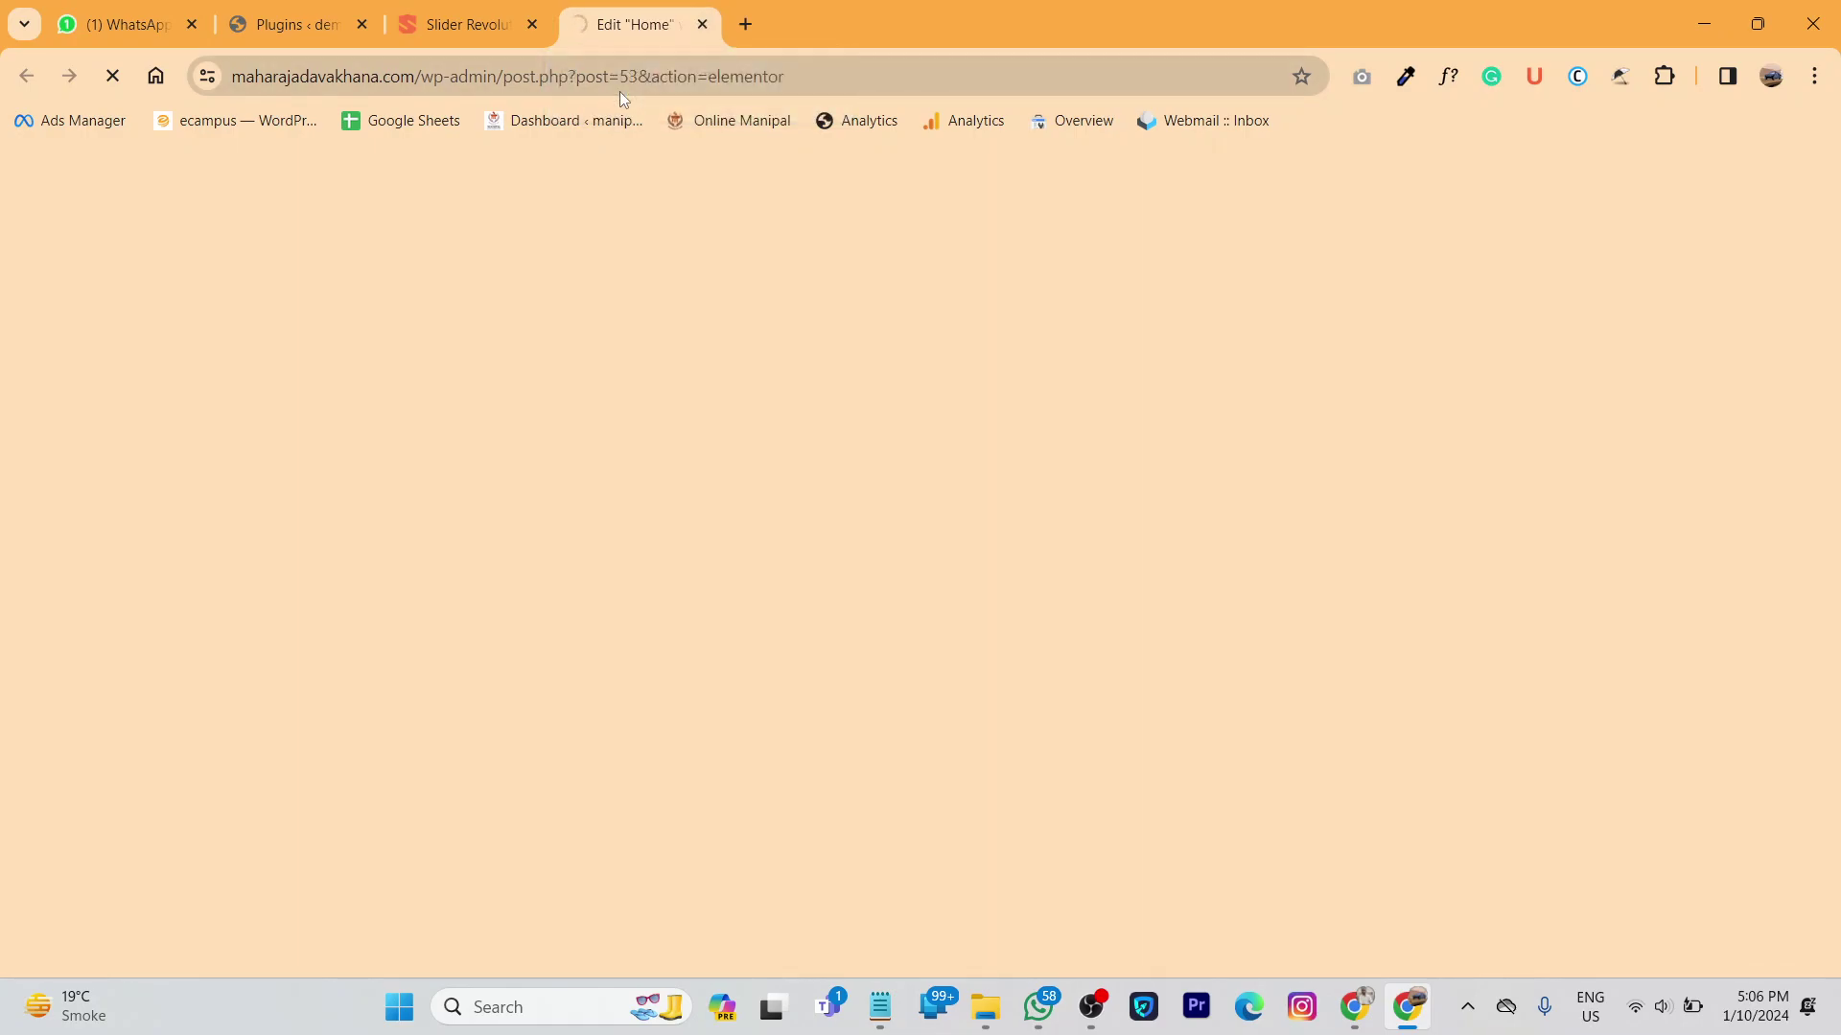
key(ctrl+shift+t)
key(ctrl+shift+t)
key(ctrl+shift+t)
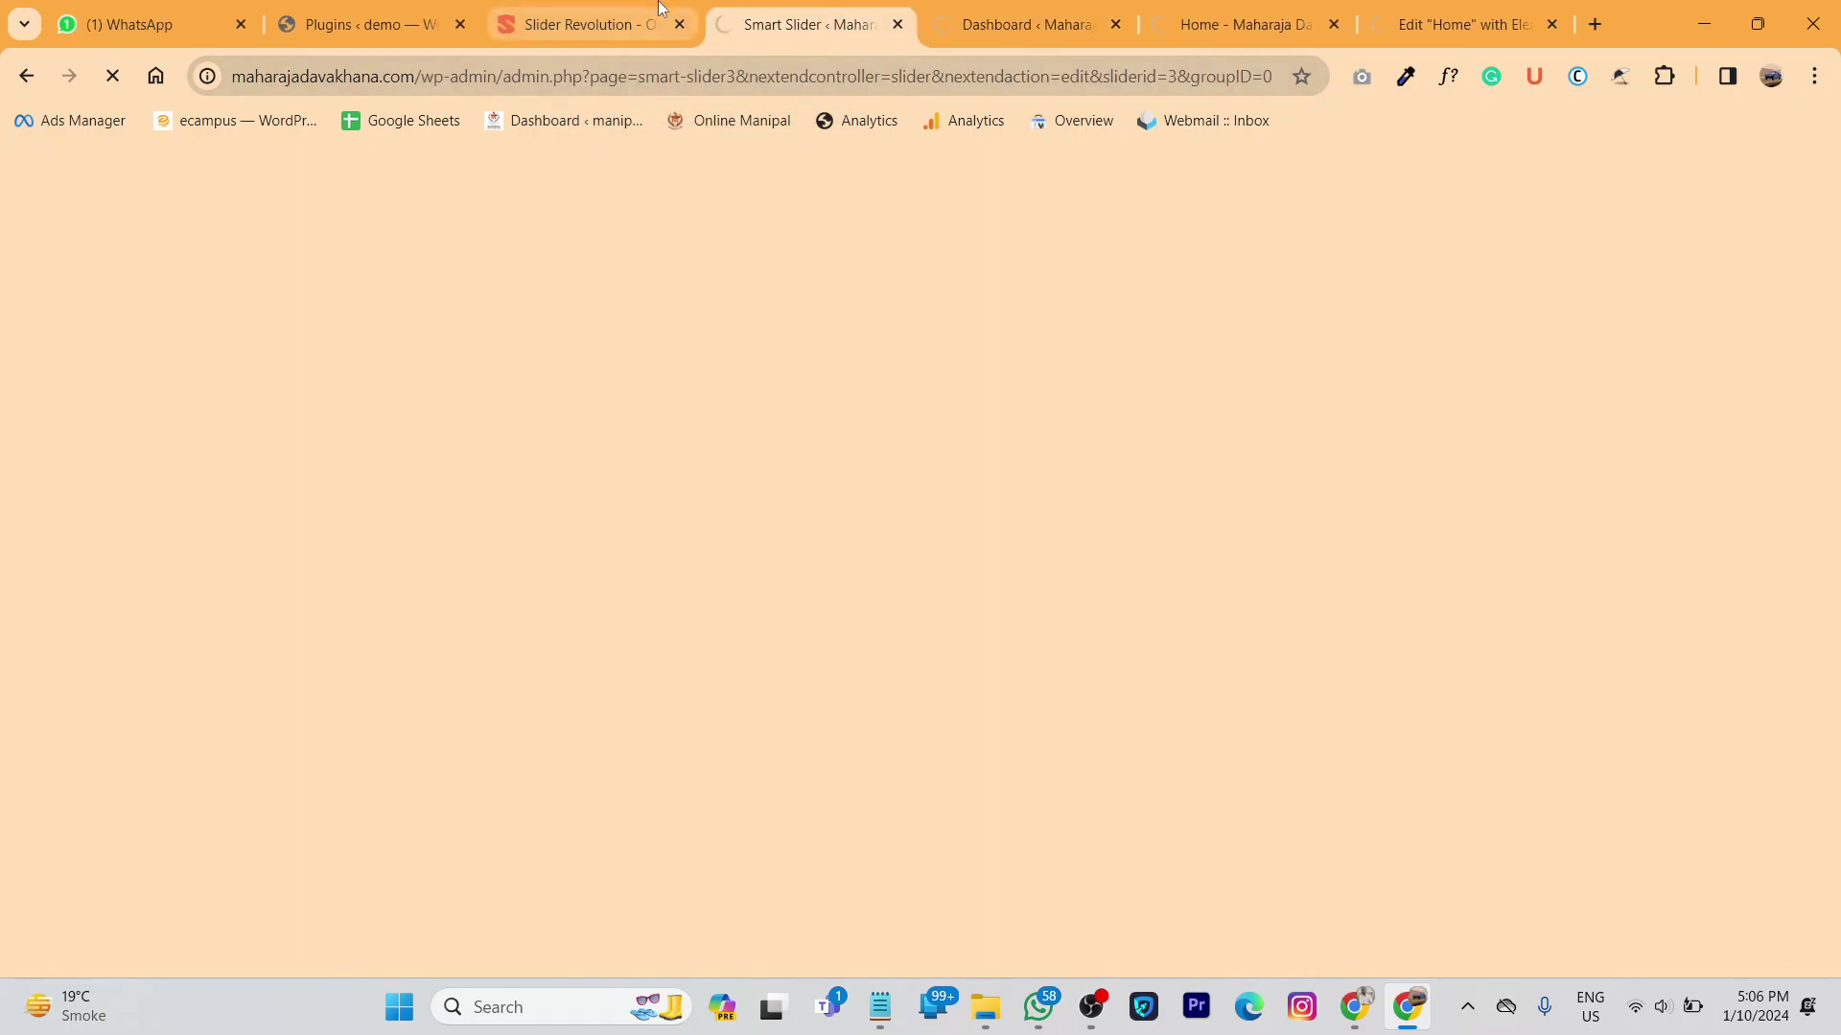
click(659, 9)
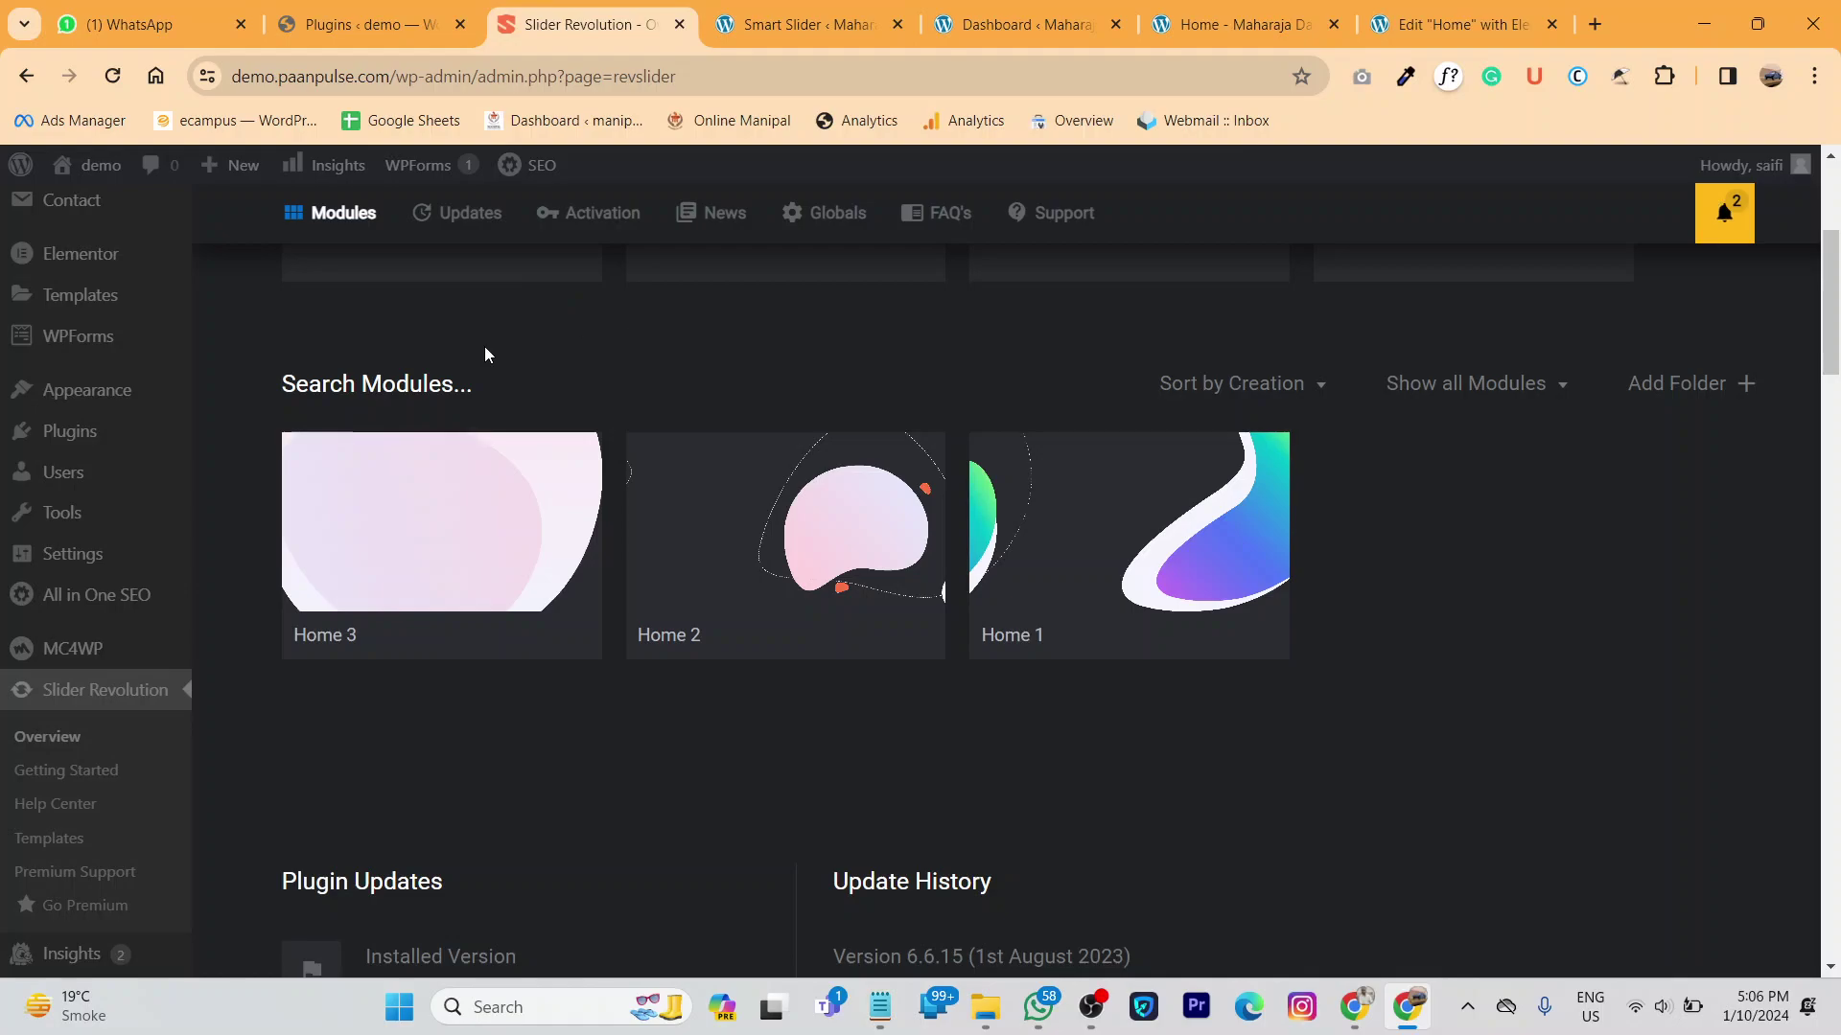
- Open the WordPress admin Dashboard from the sidebar
scroll(533, 343, up, 4)
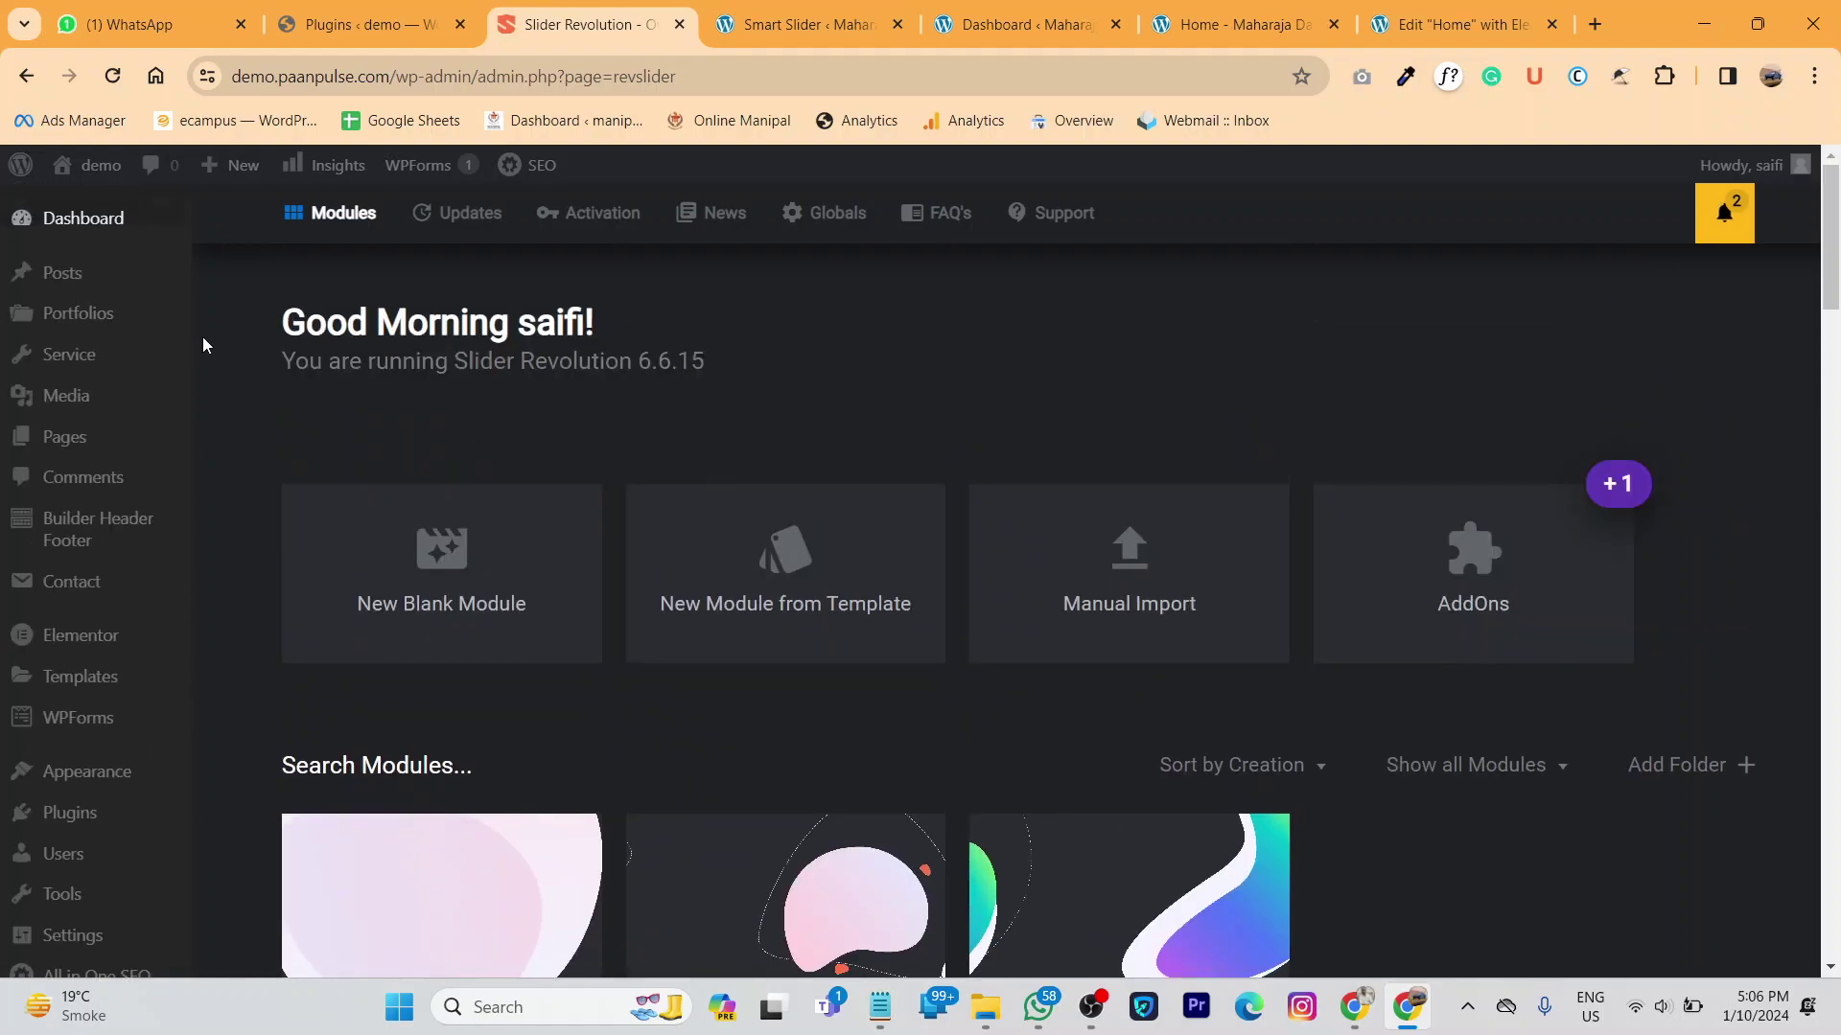
click(144, 242)
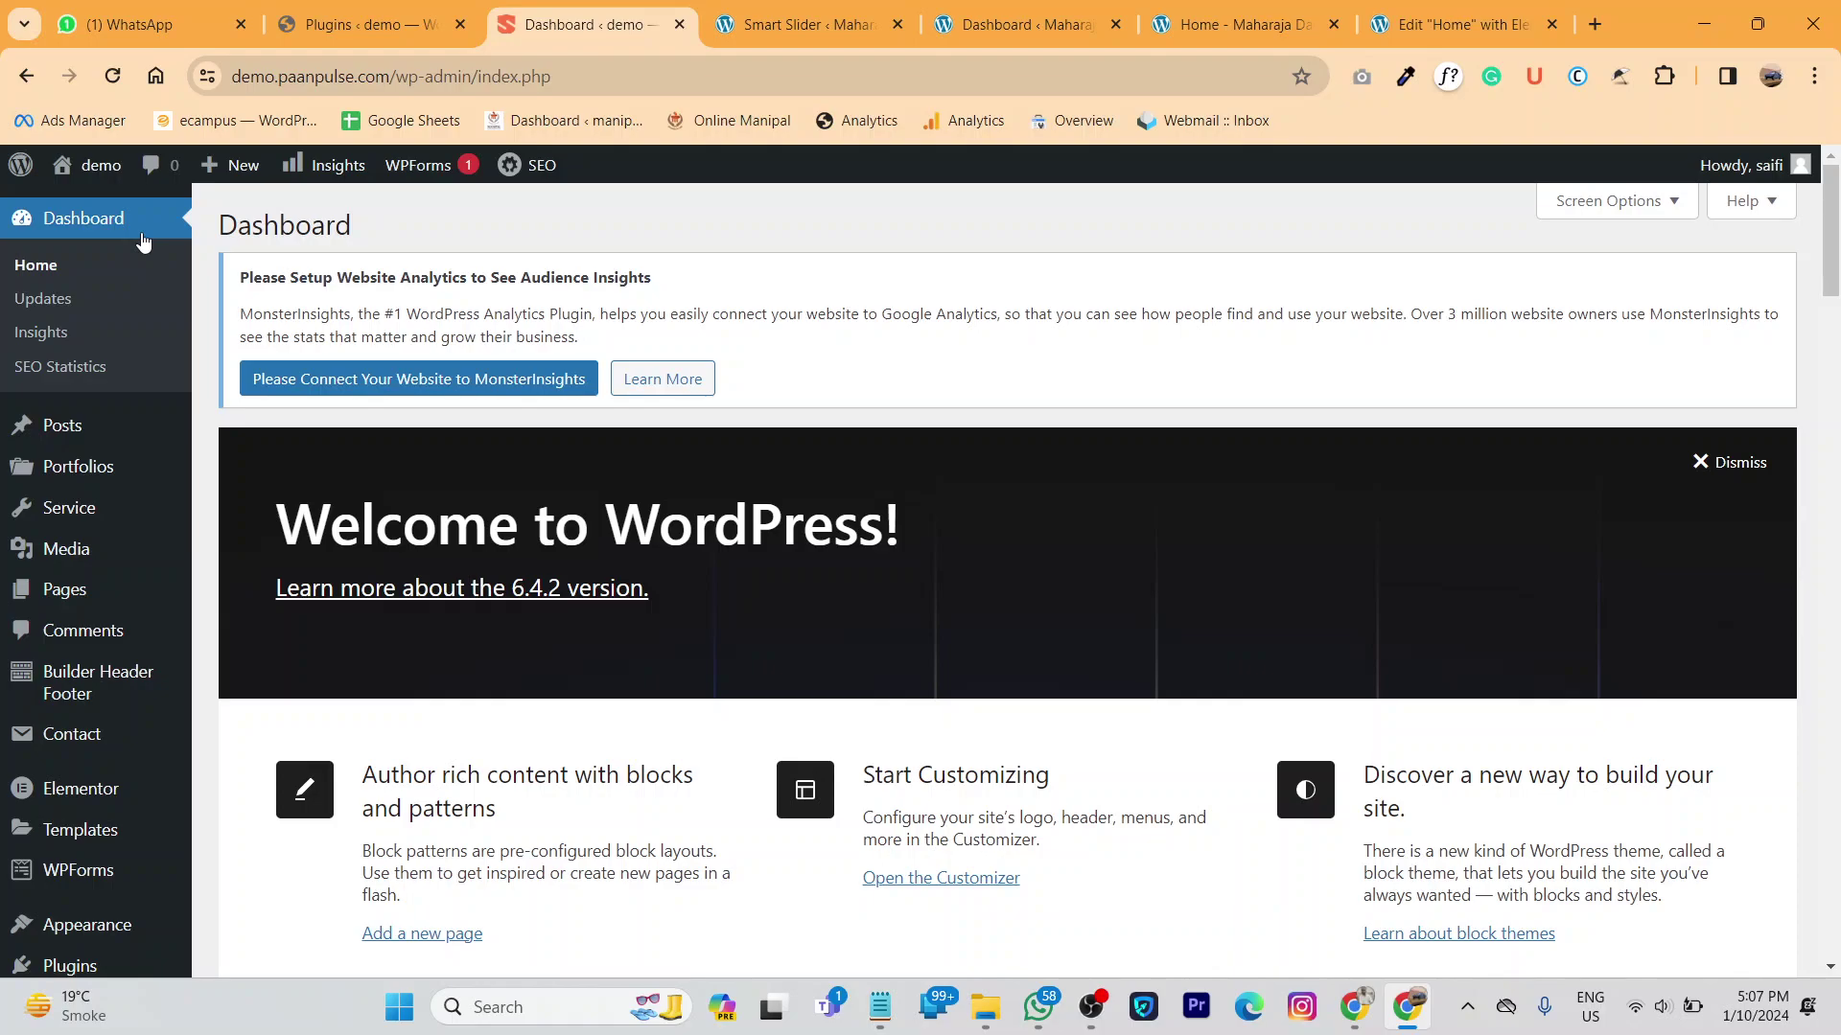
scroll(143, 241, down, 10)
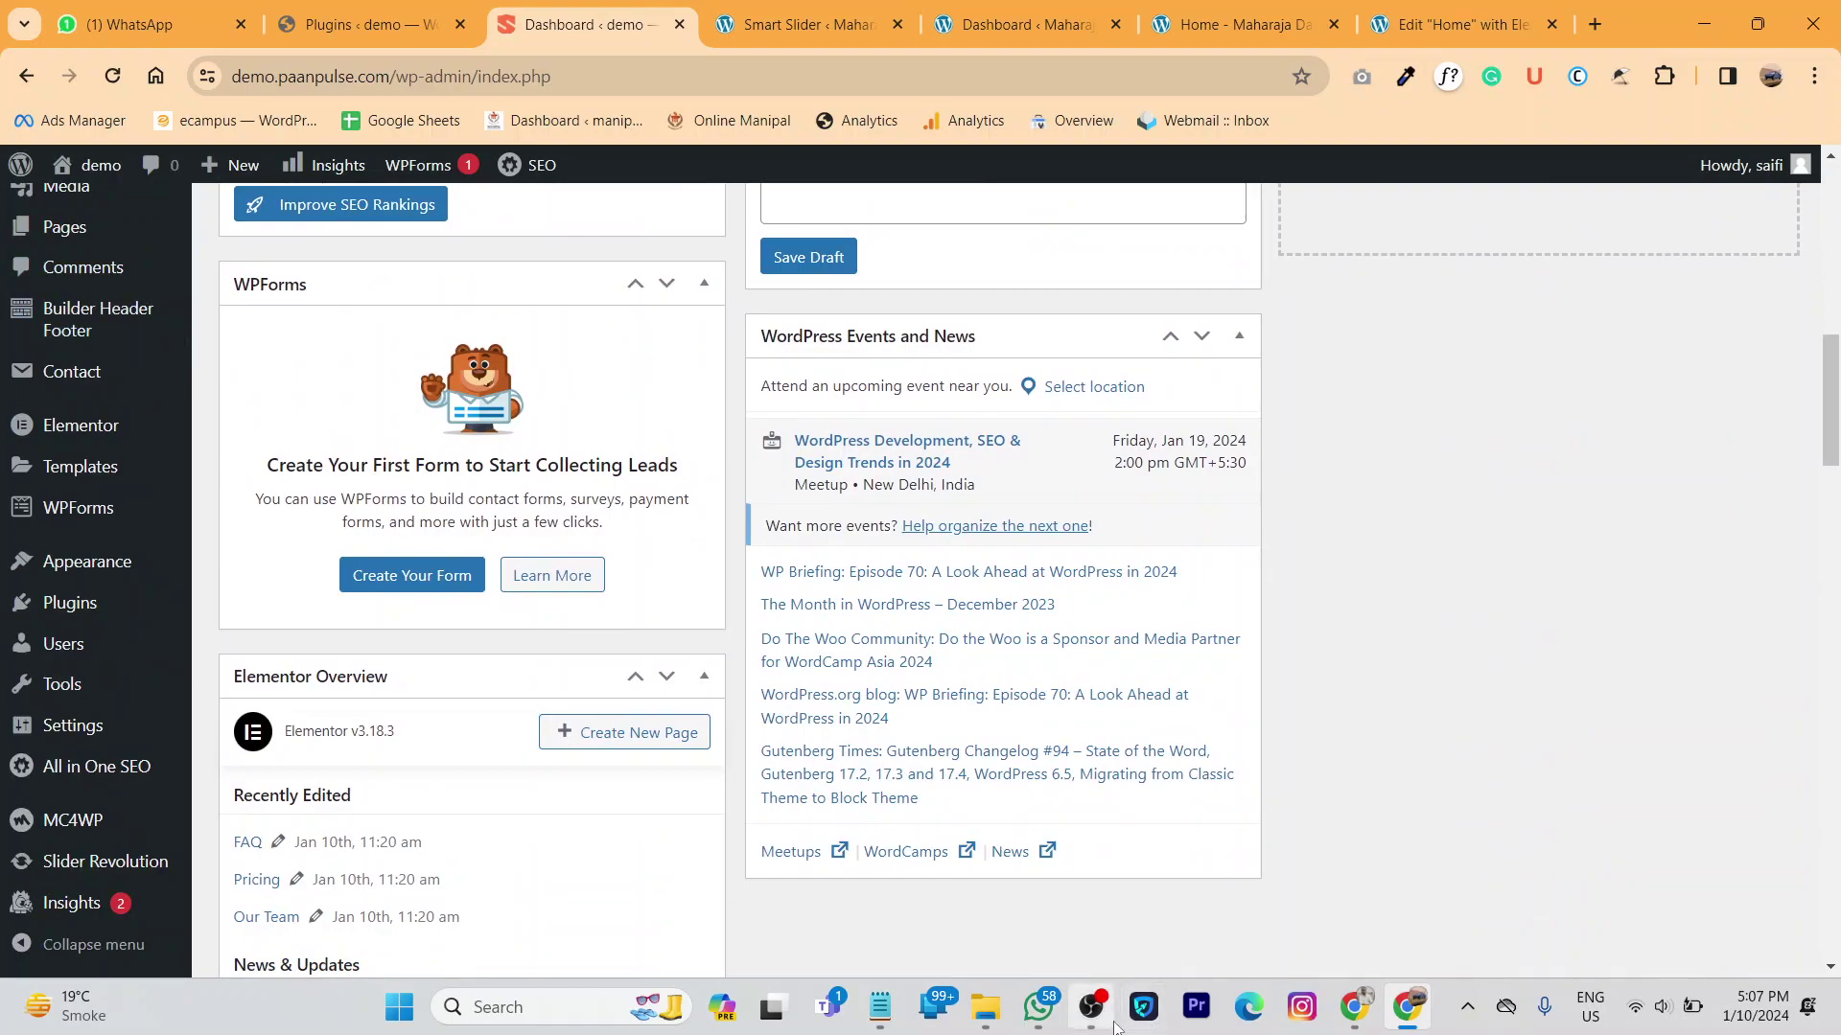
mouse_move(1115, 1027)
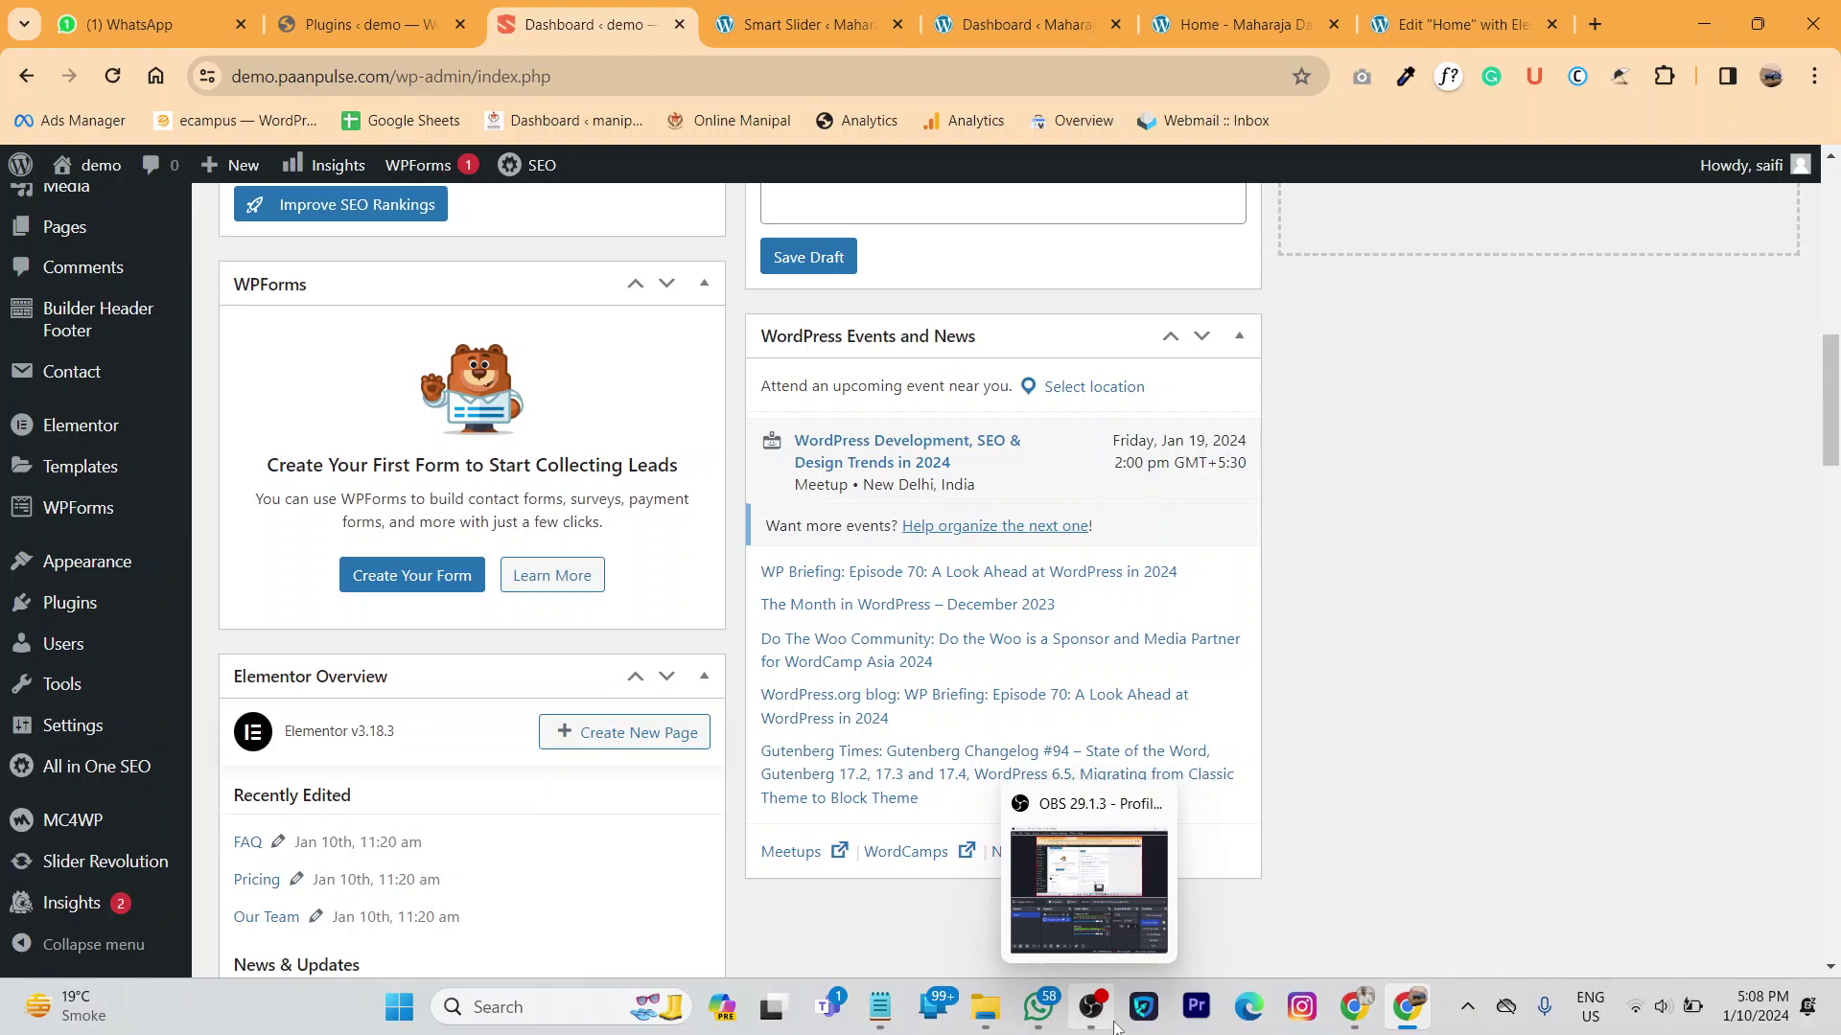
click(1110, 1022)
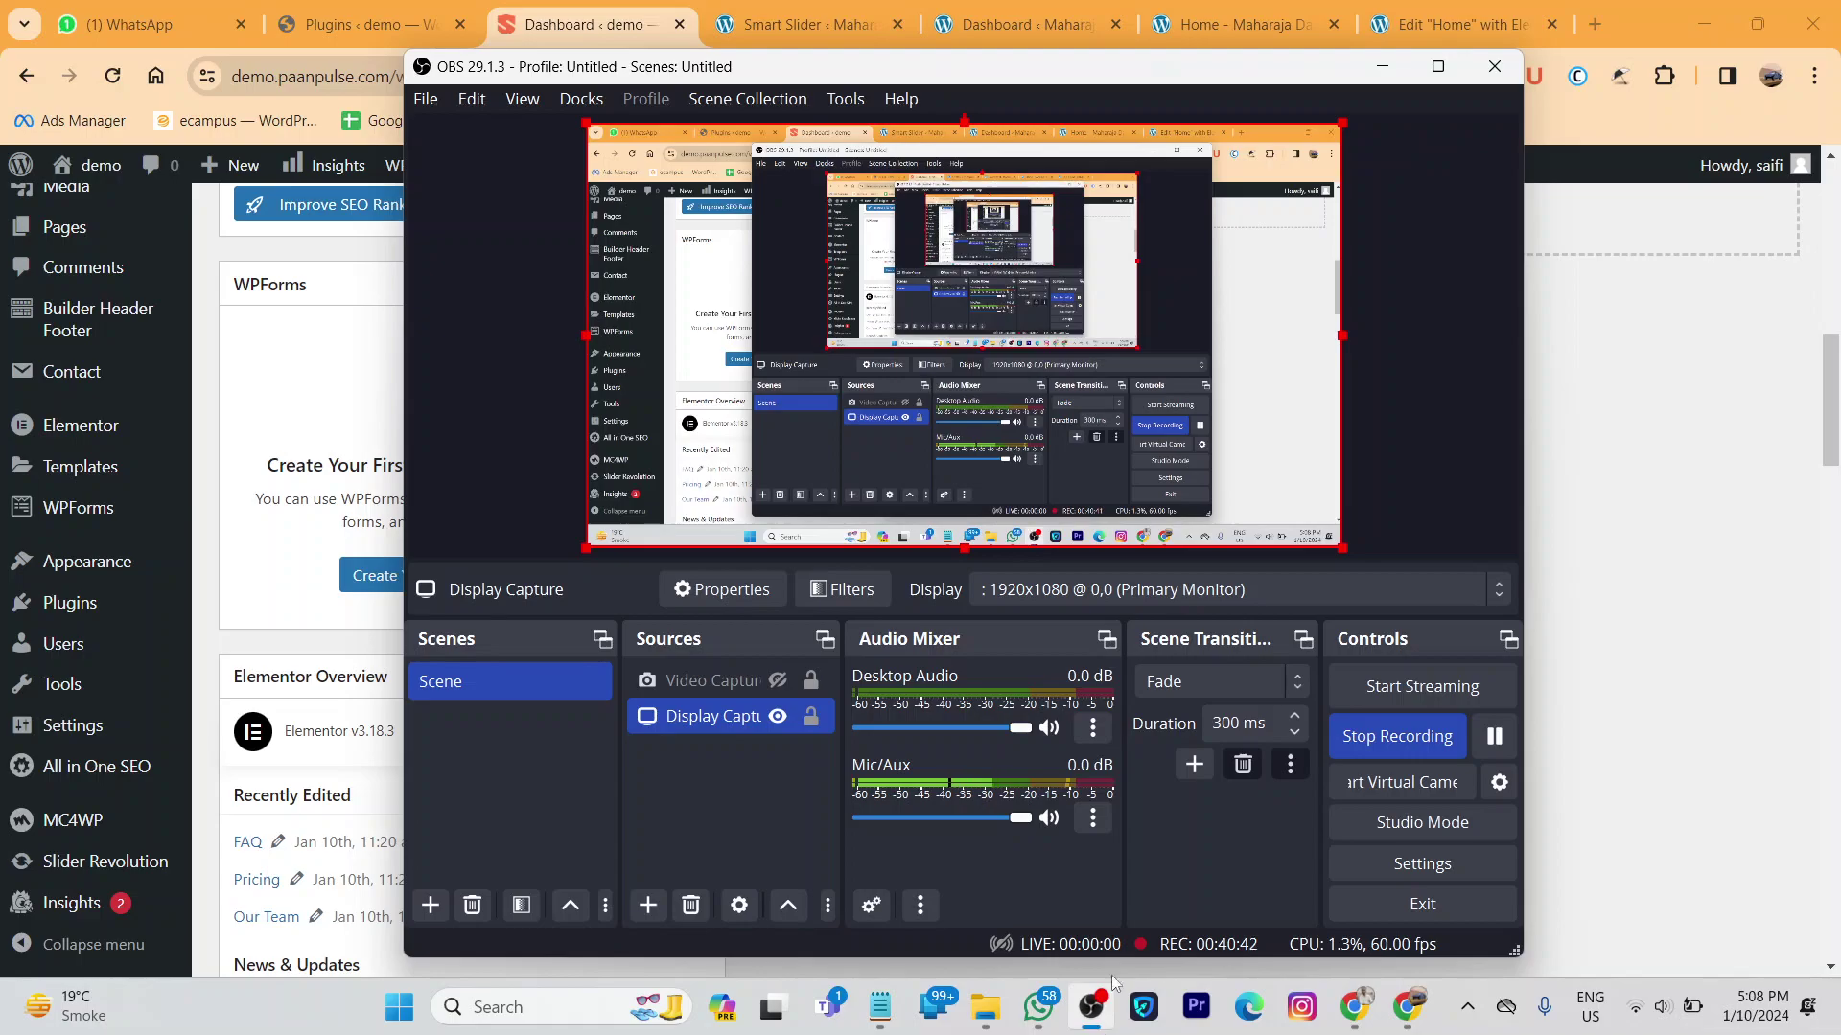